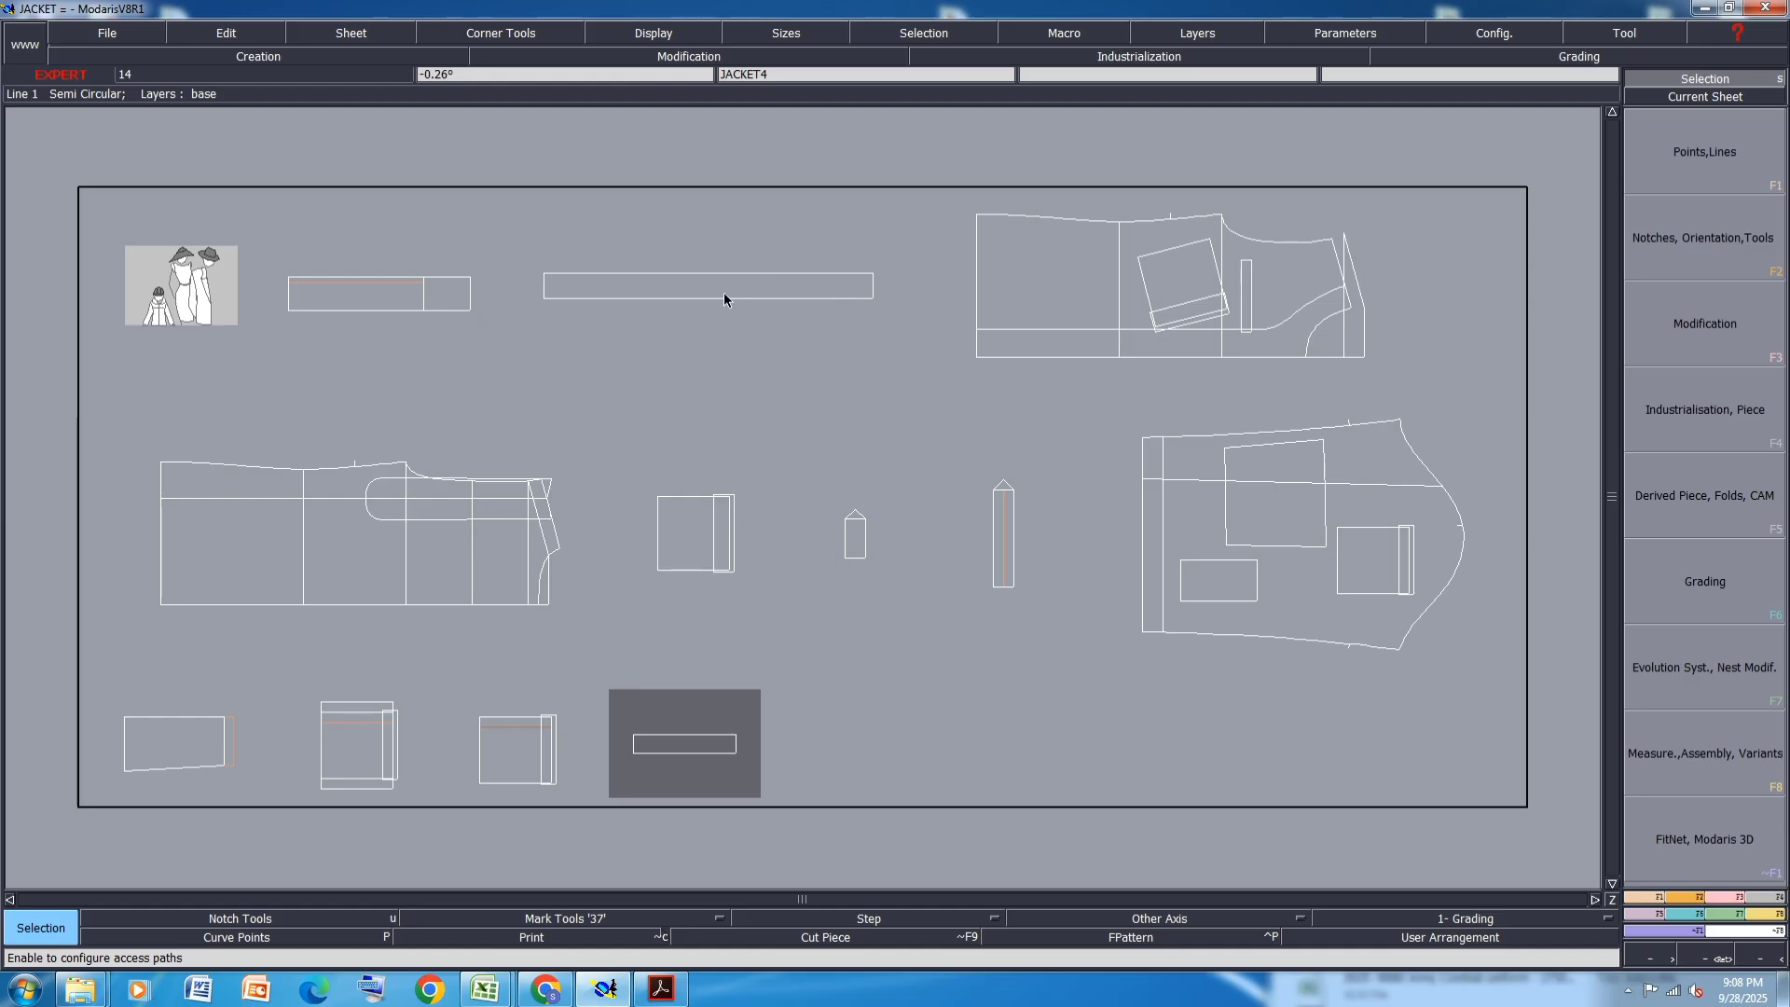
- Extract a seam piece from the long plain strip and rearrange all the sheets on the desk
key(F4)
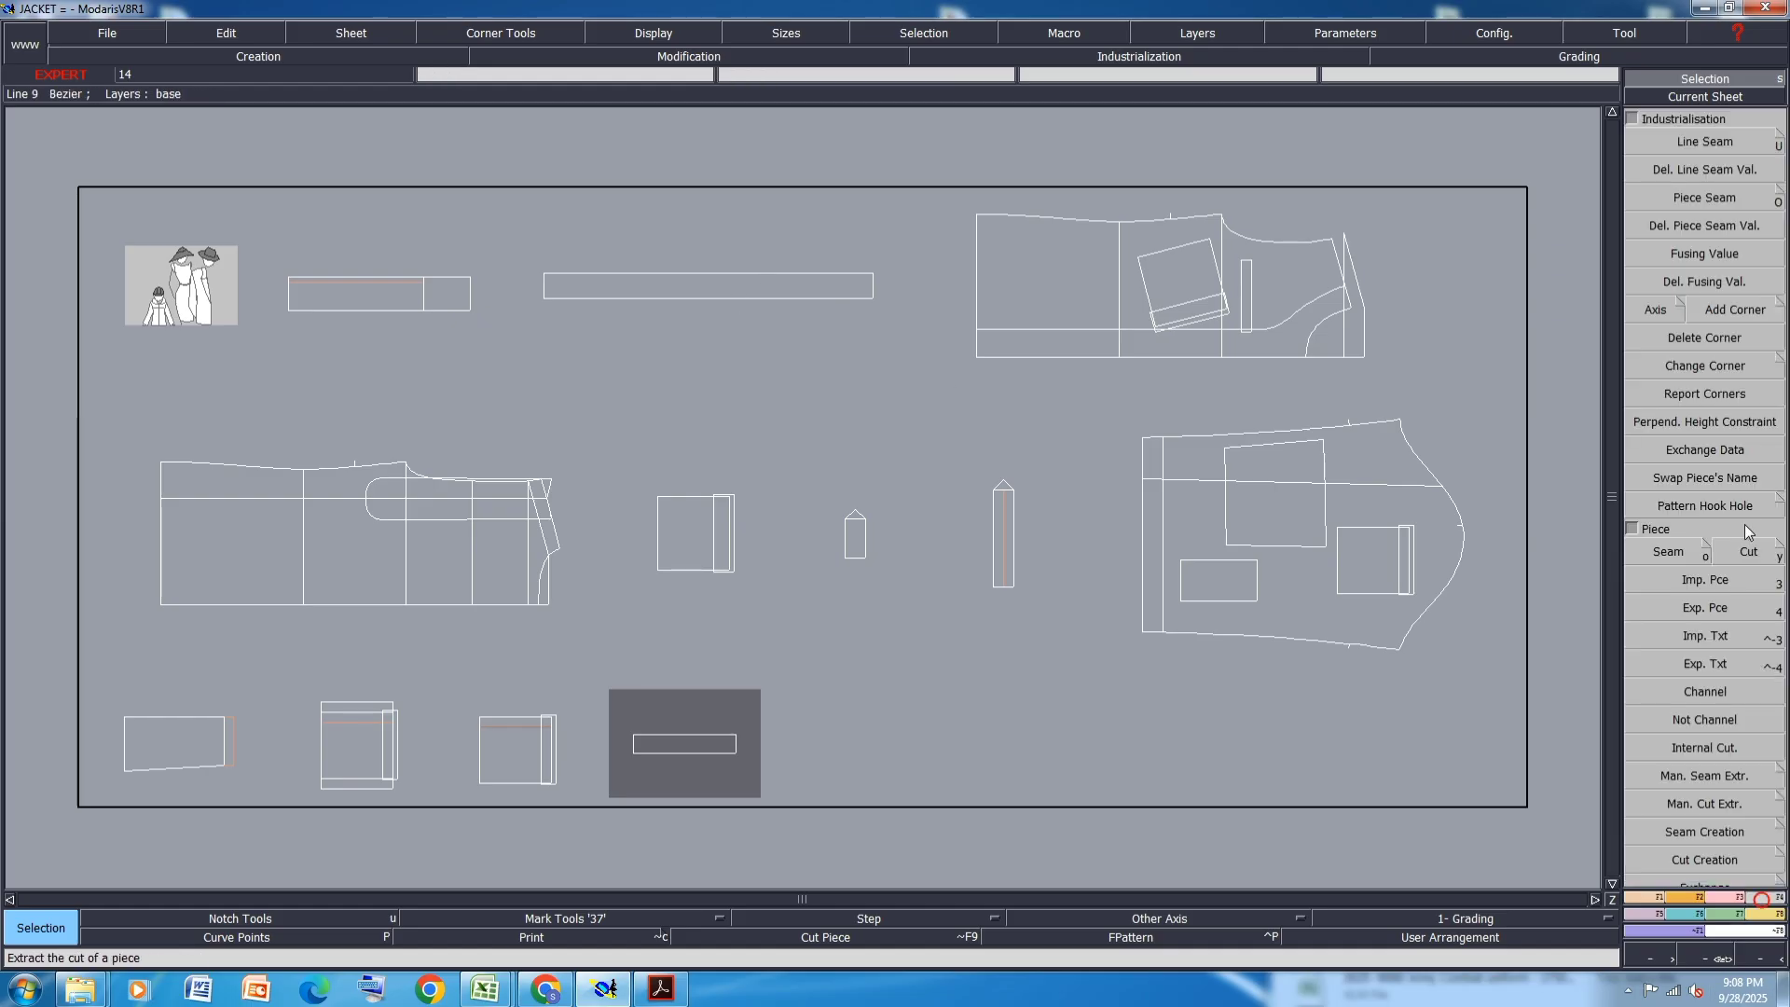
click(1668, 551)
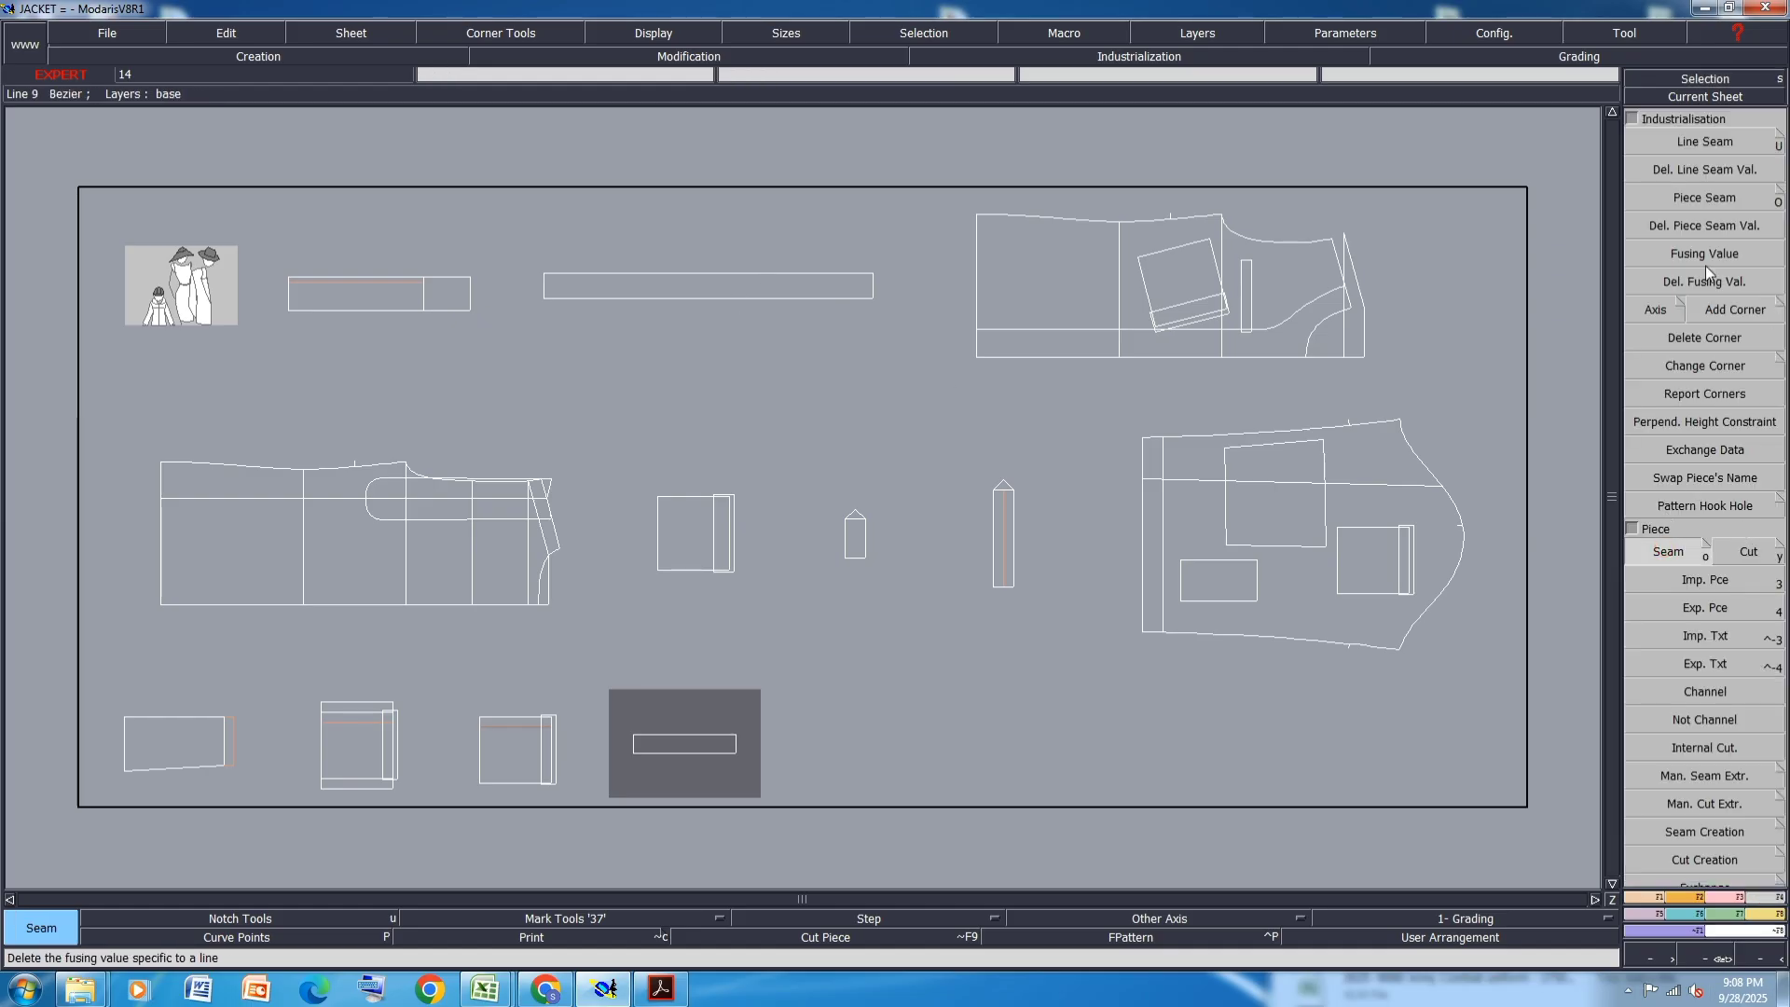
click(675, 291)
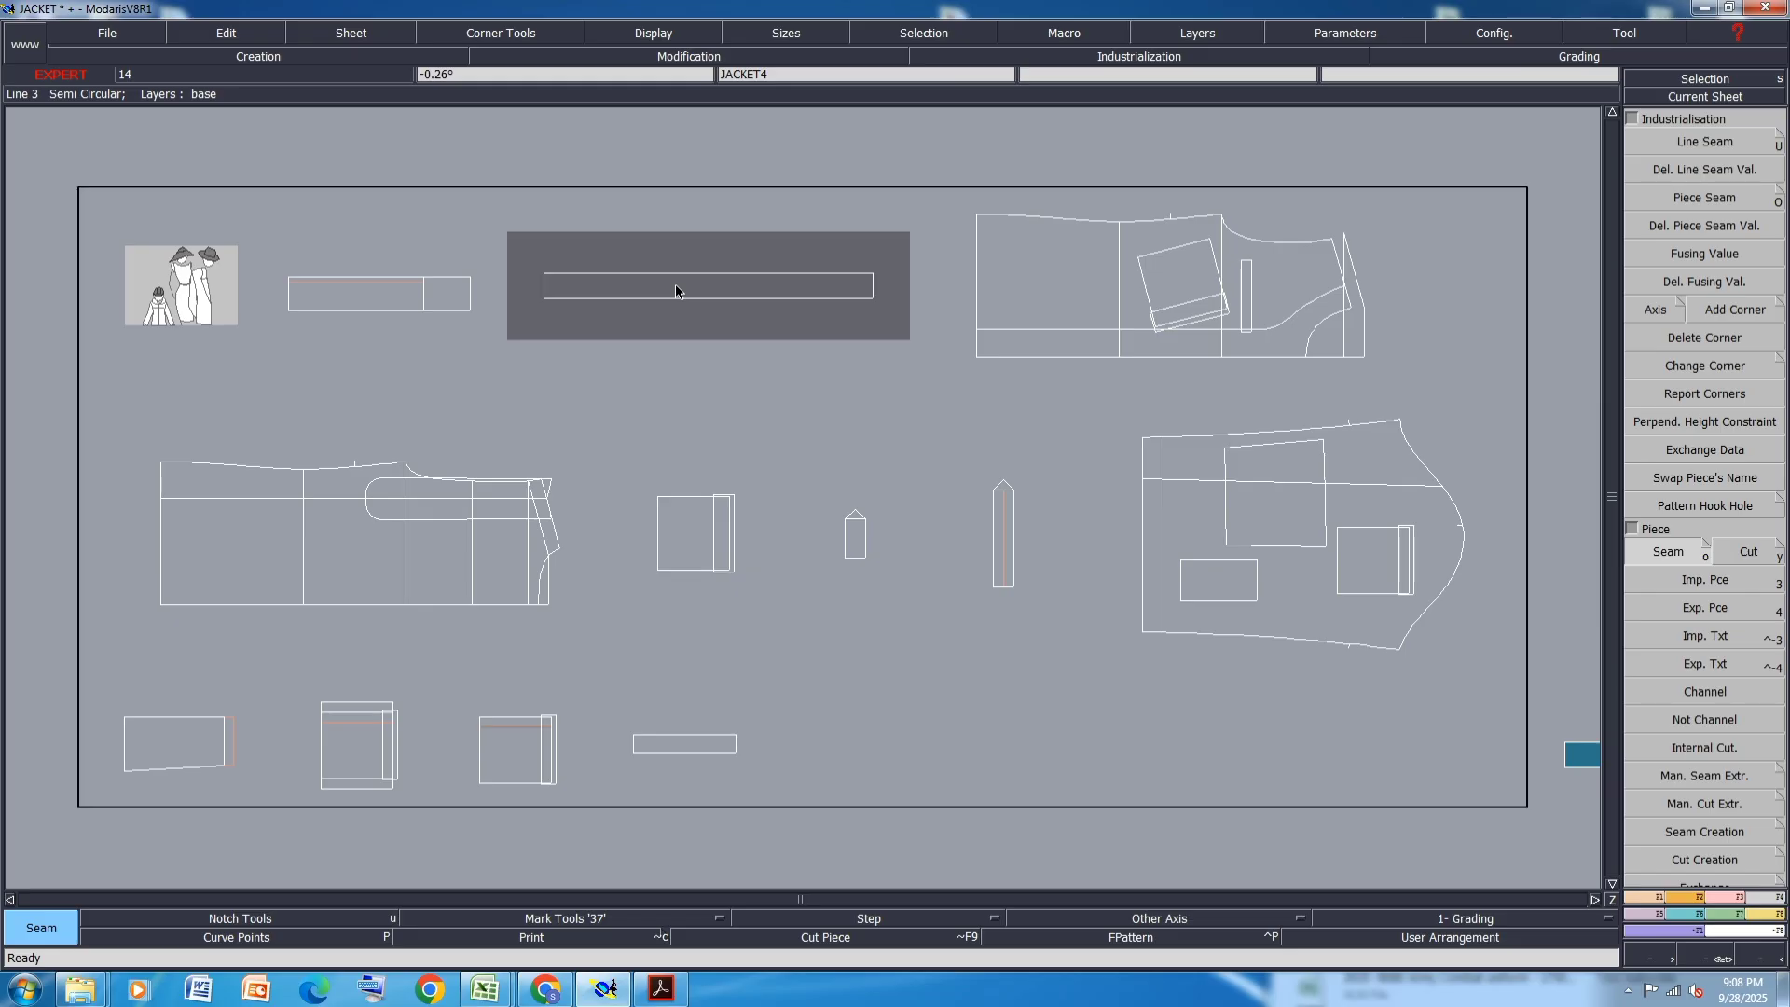
key(j)
- Extract two seam pieces from the divided strip, its longer section alone and the full strip, and rearrange the sheets
scroll(485, 185, up, 2)
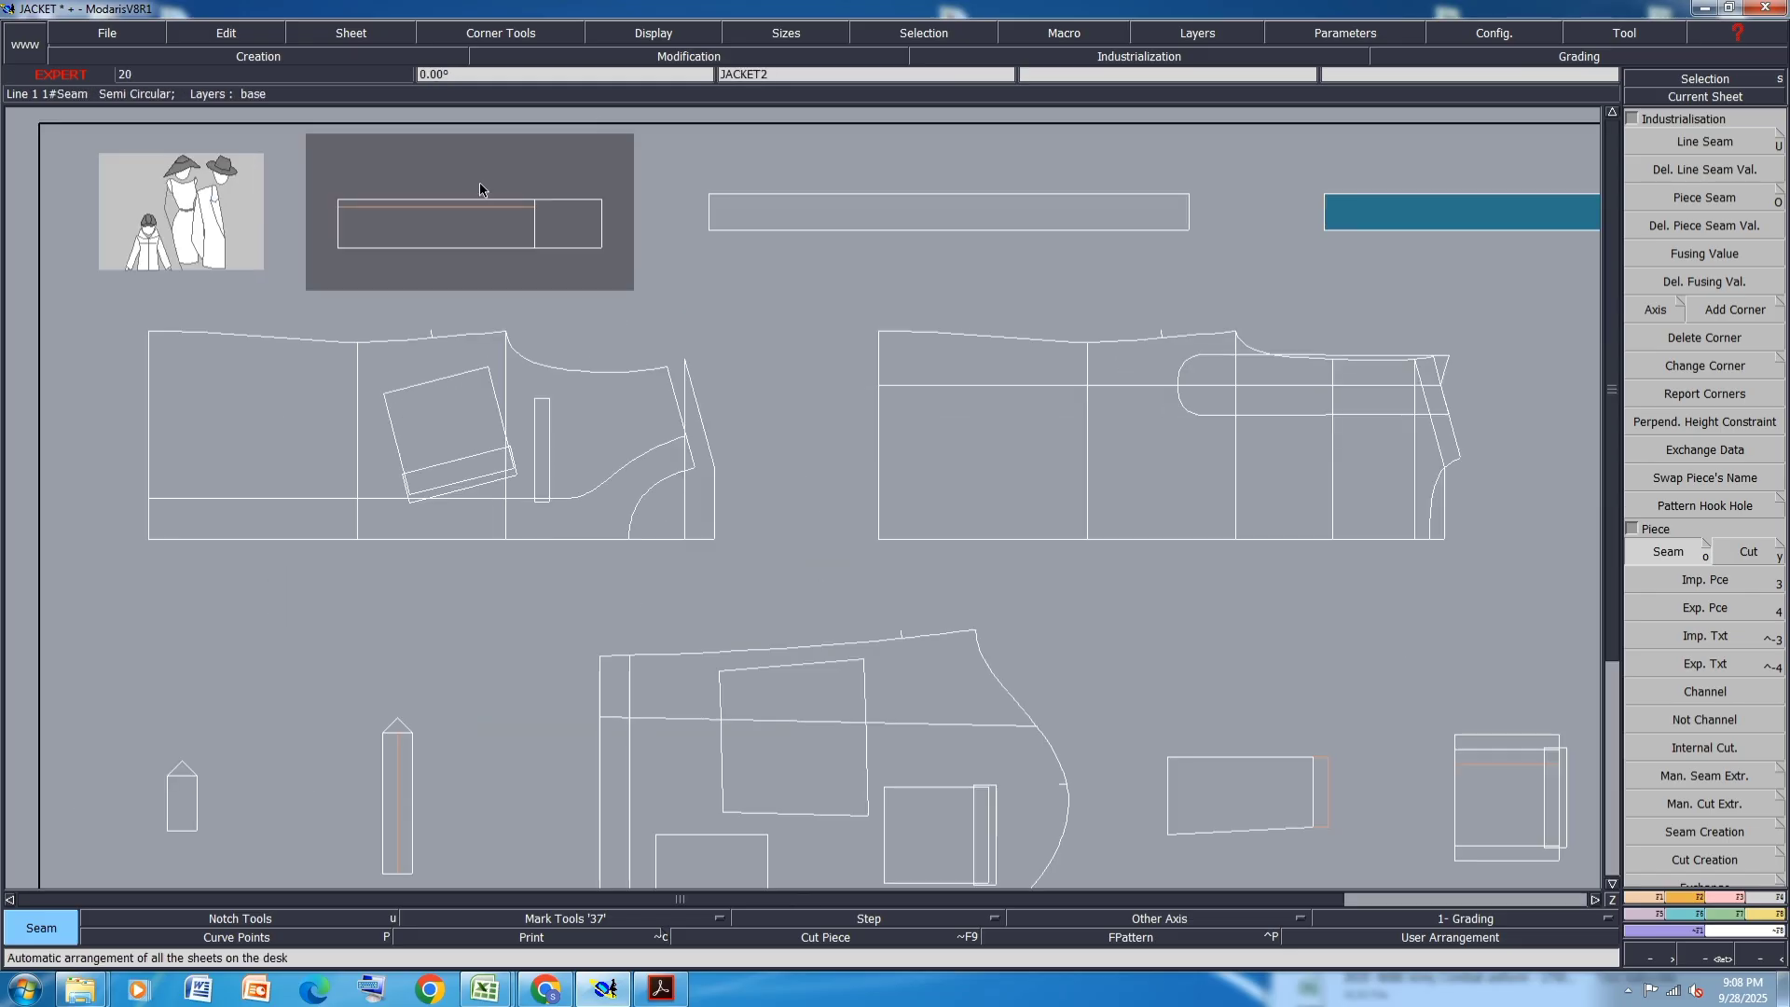
scroll(480, 185, up, 2)
click(587, 248)
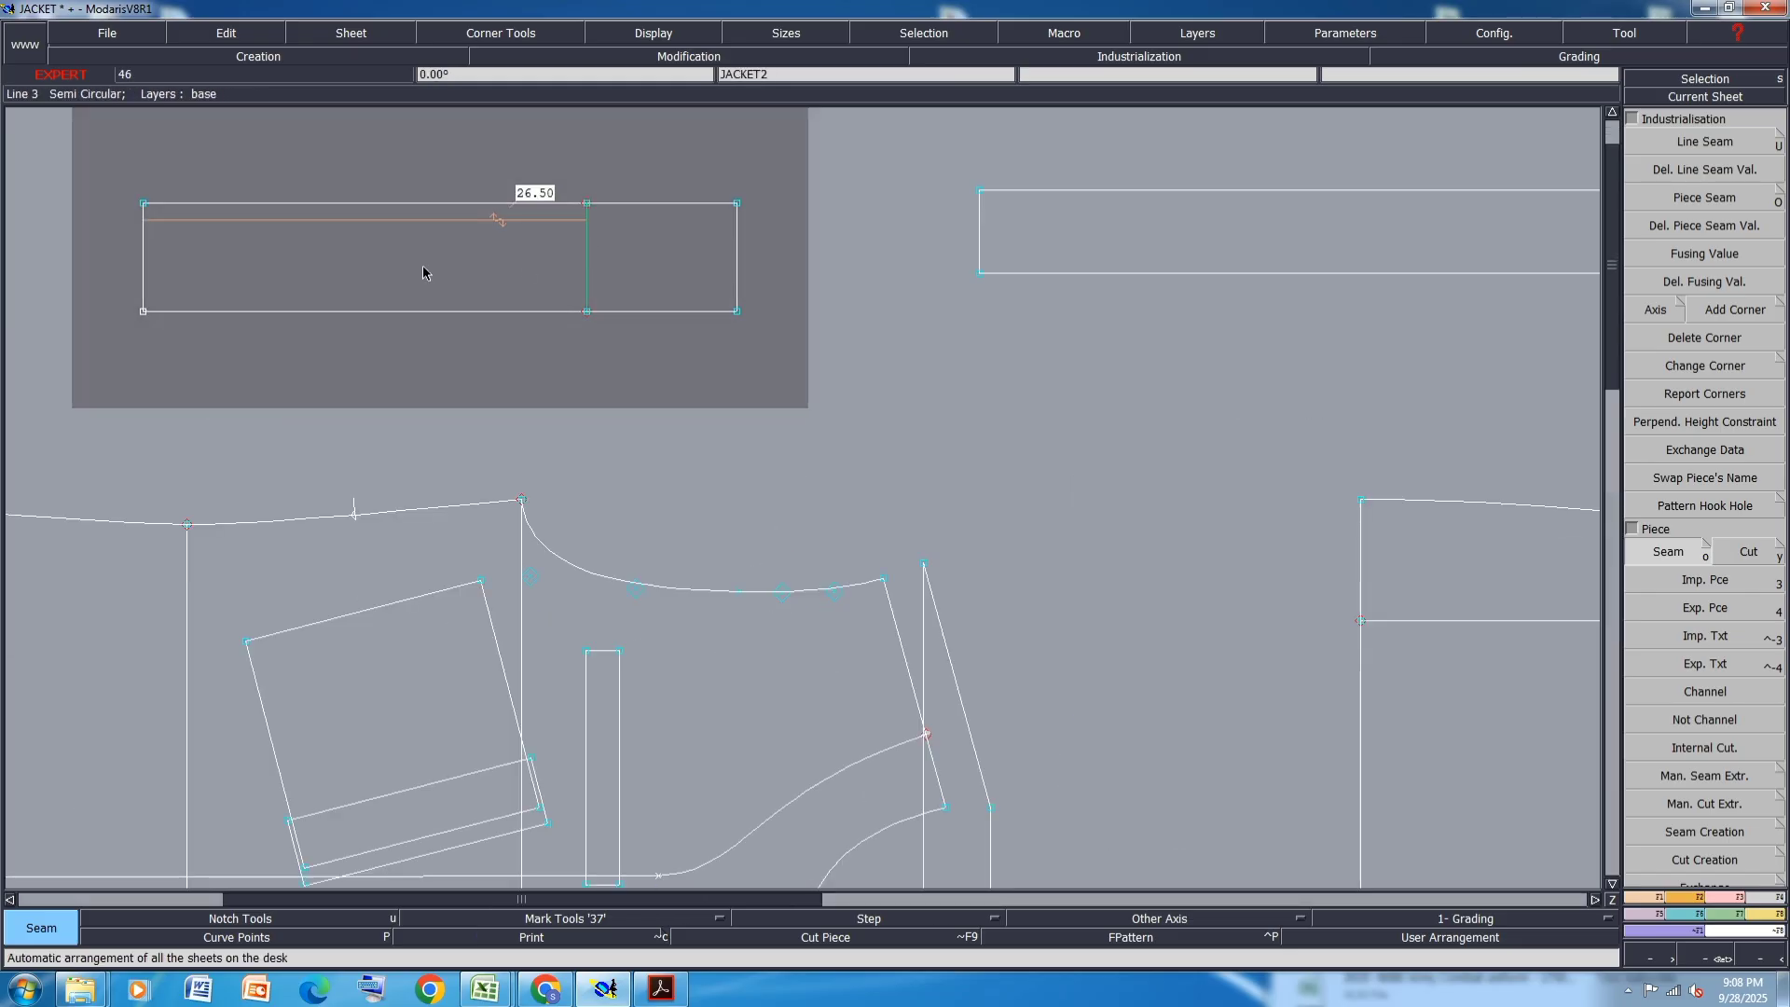
click(419, 268)
click(632, 278)
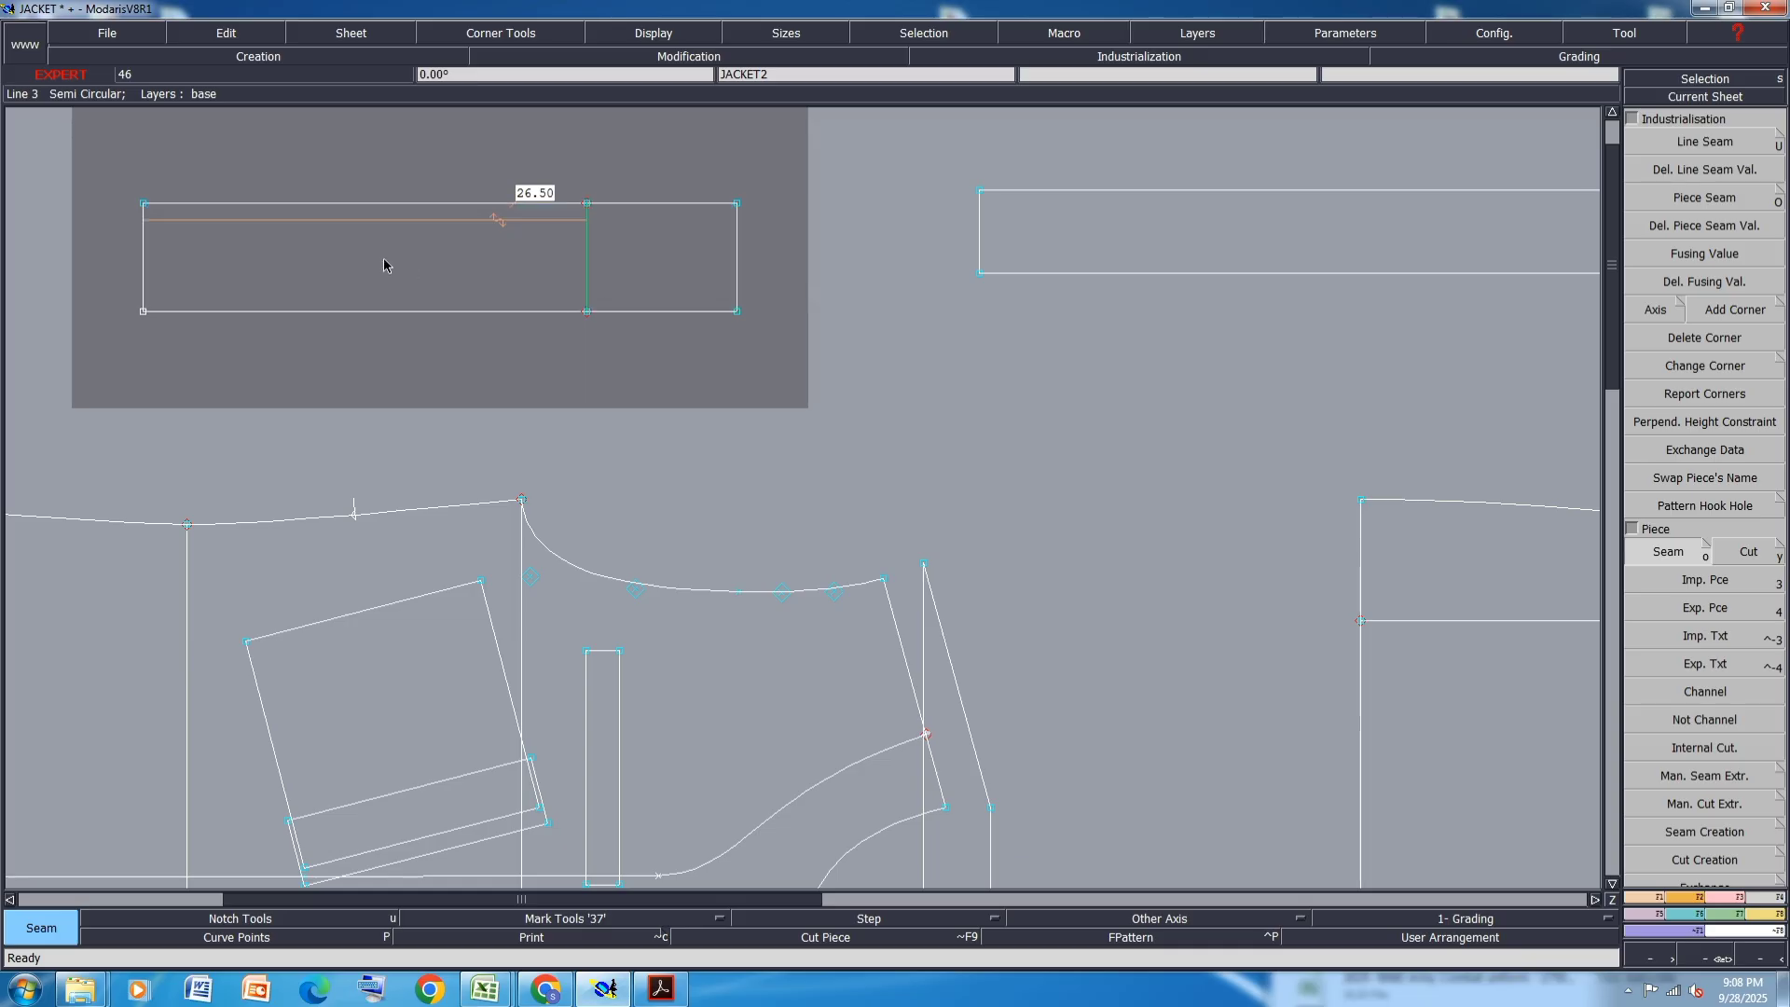
key(j)
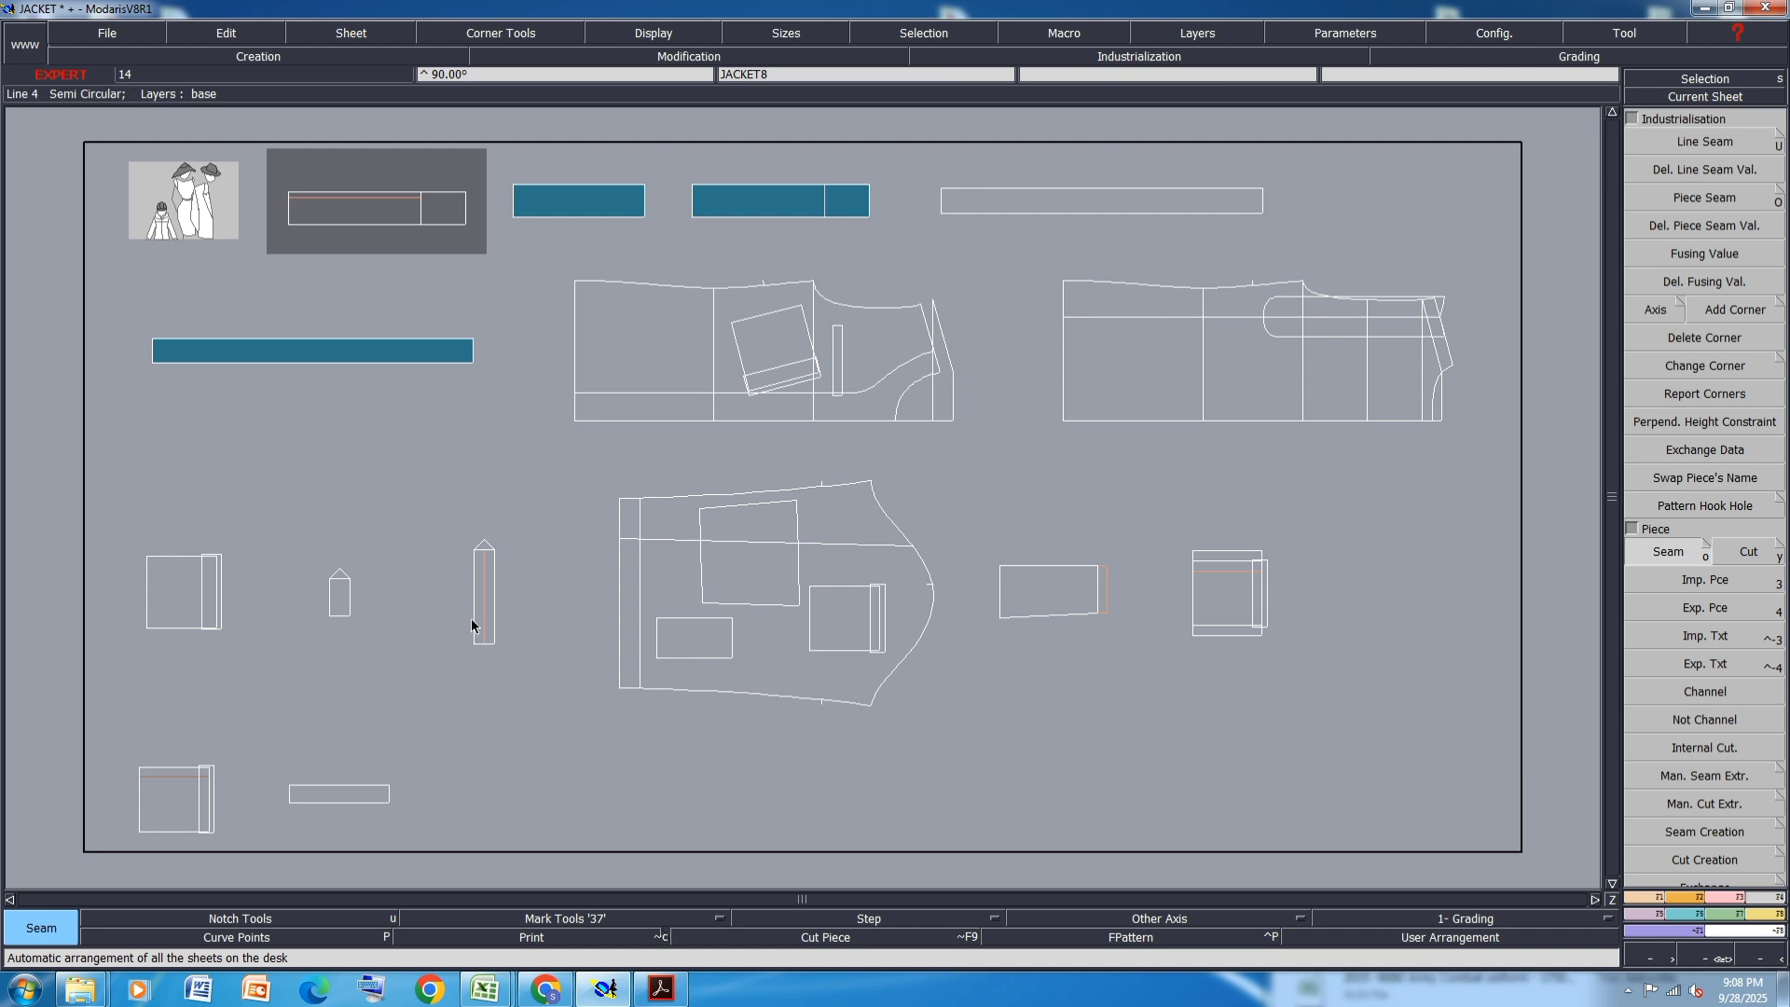
- Extract the whole long pointed tab, including its triangular tip, as a seam piece and rearrange the sheets
scroll(477, 634, up, 3)
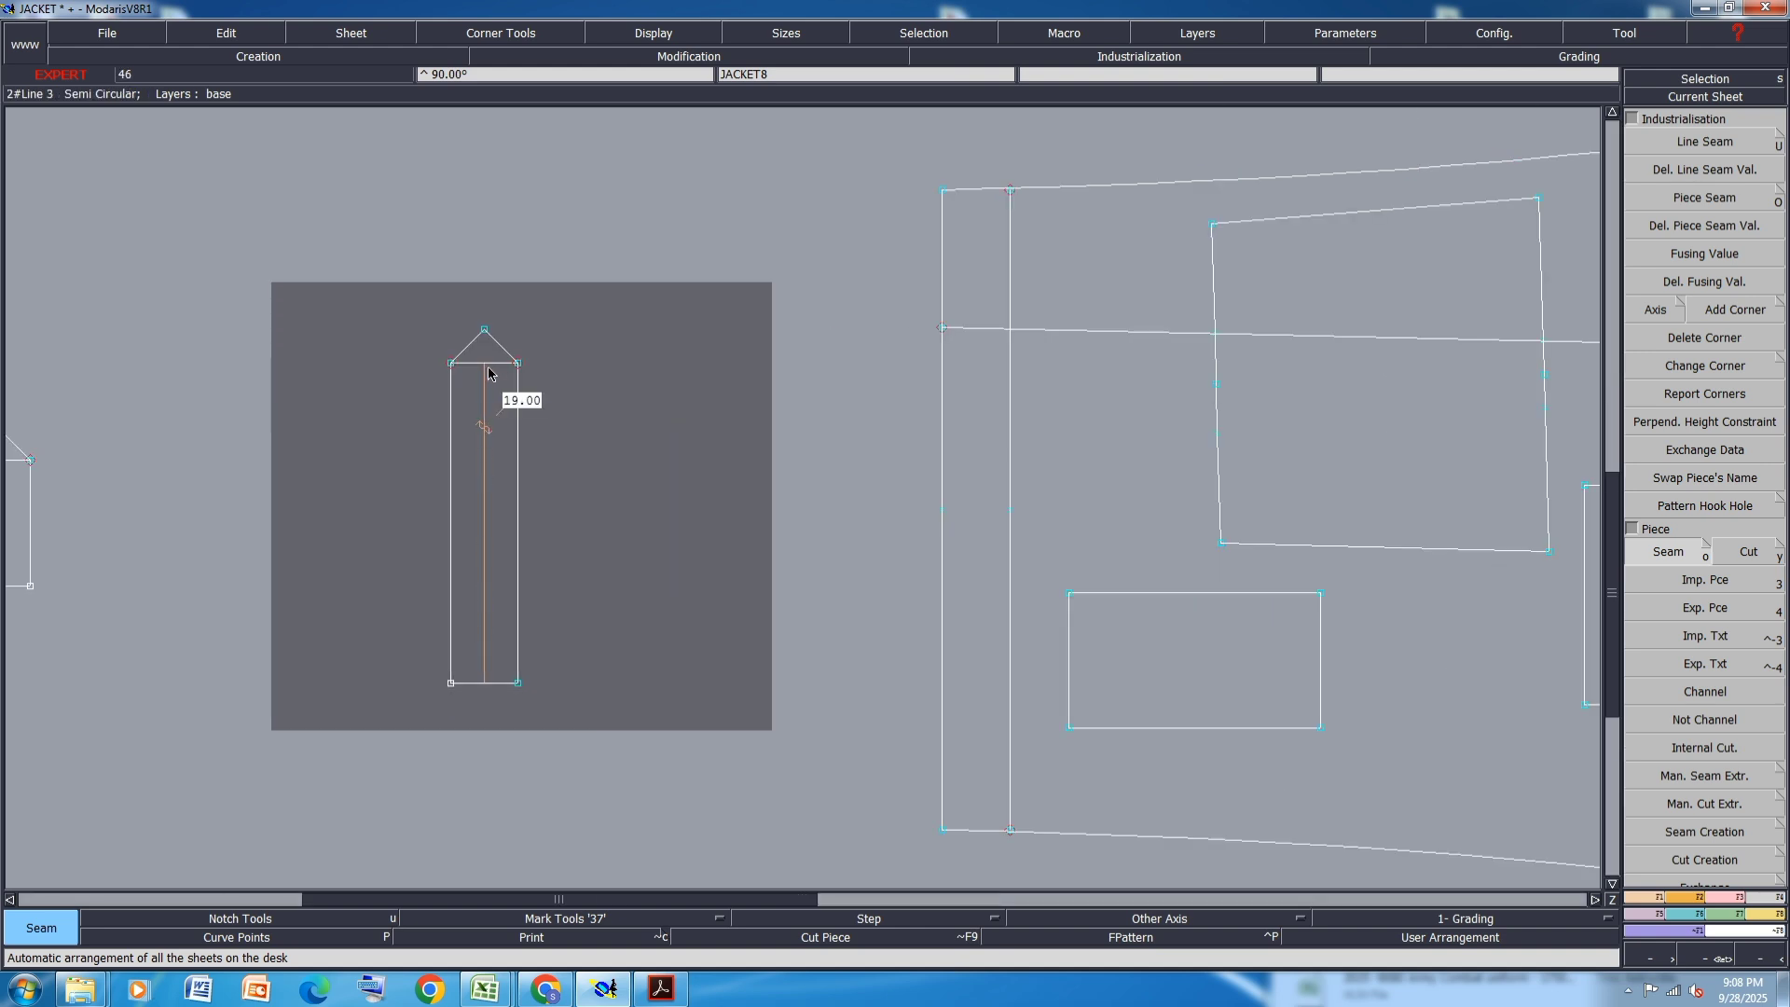
click(488, 372)
right_click(496, 460)
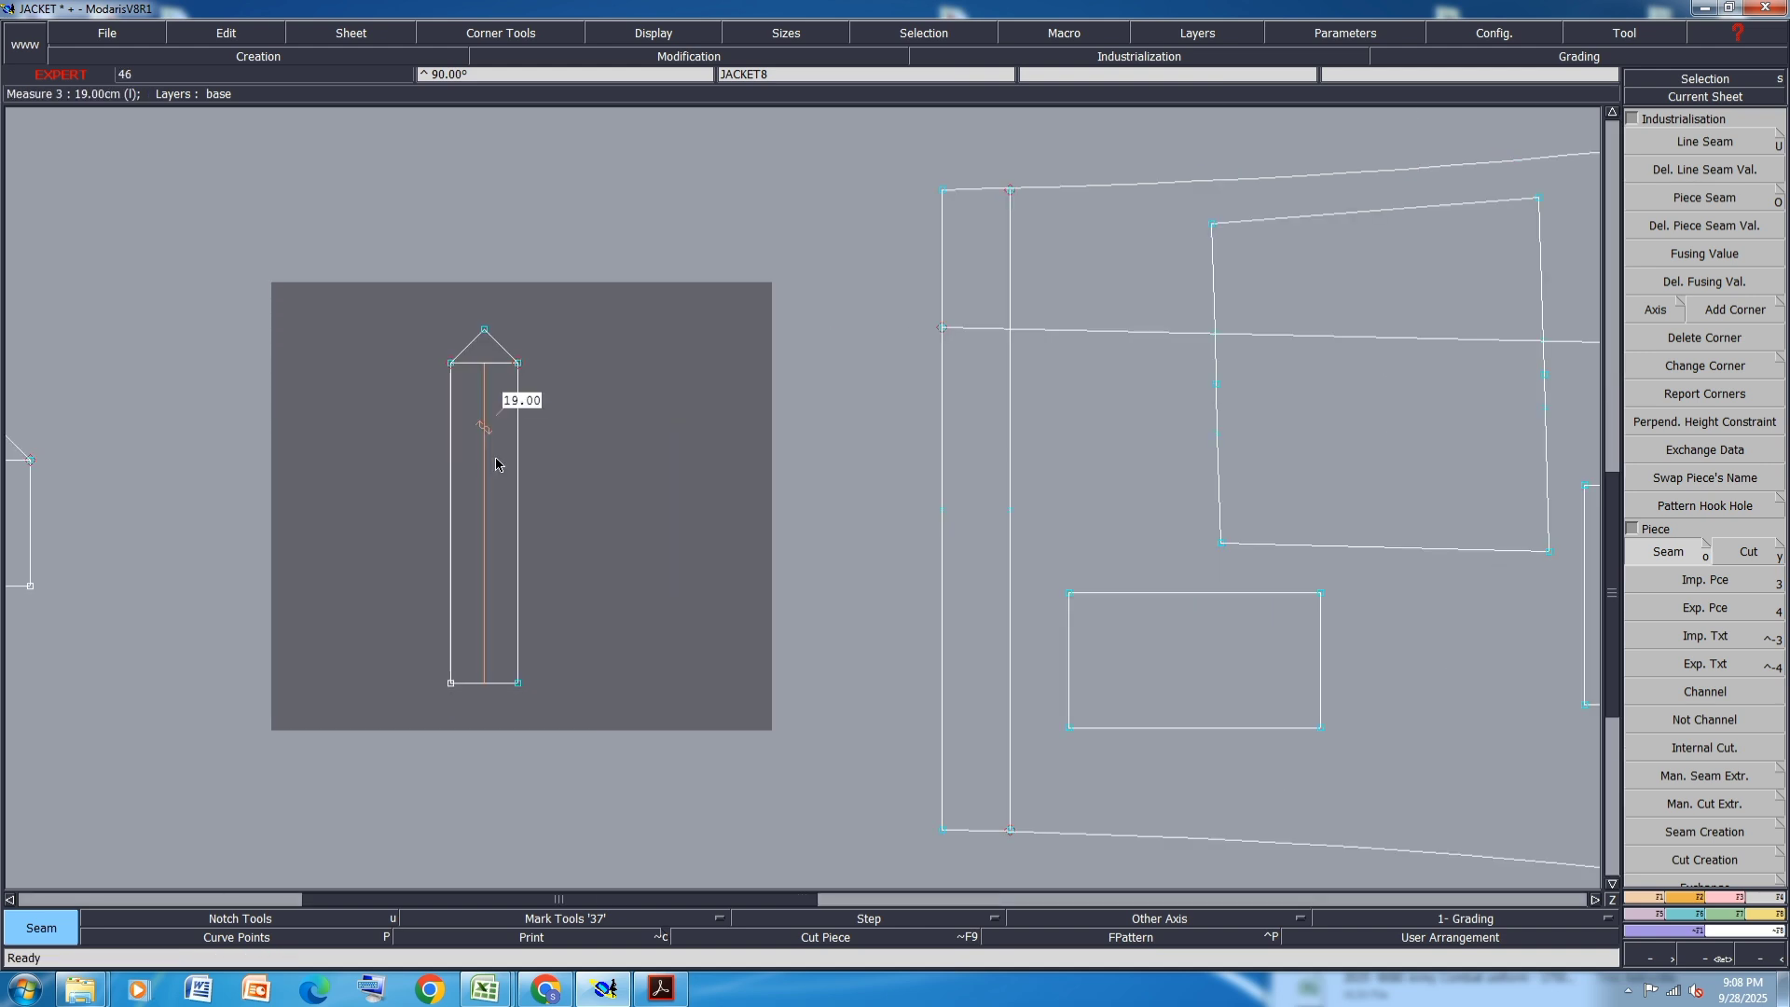
key(ctrl+z)
click(492, 479)
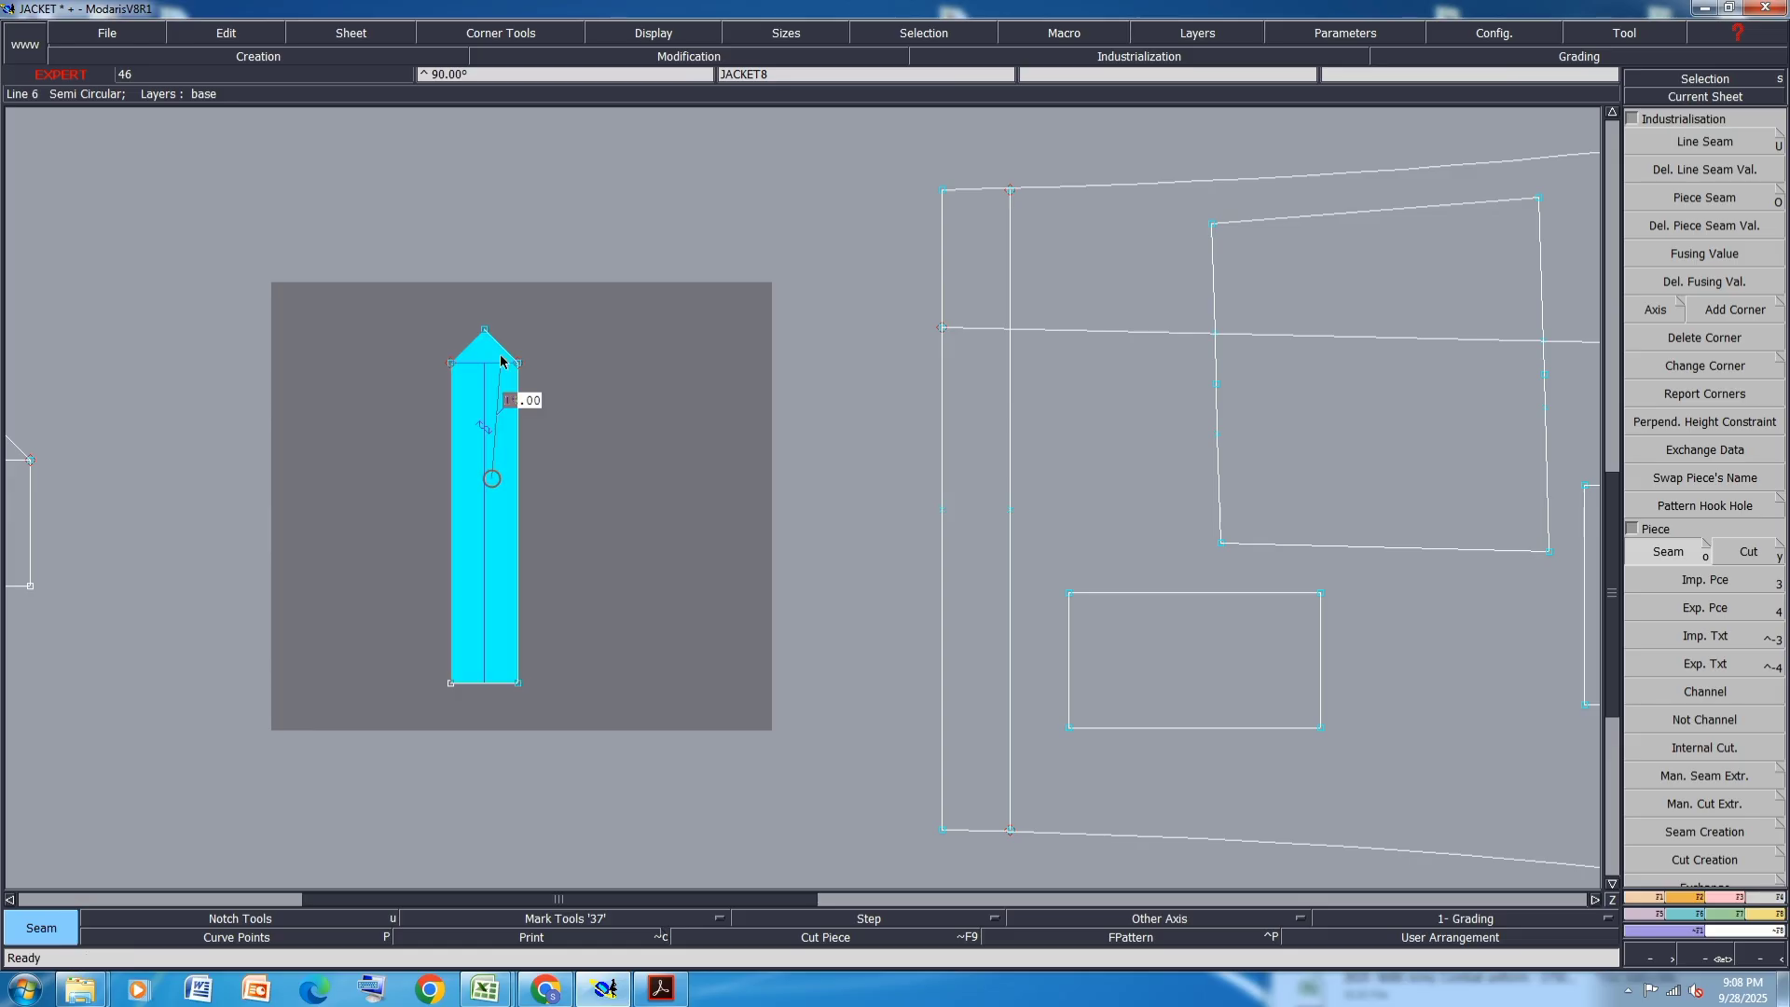
key(j)
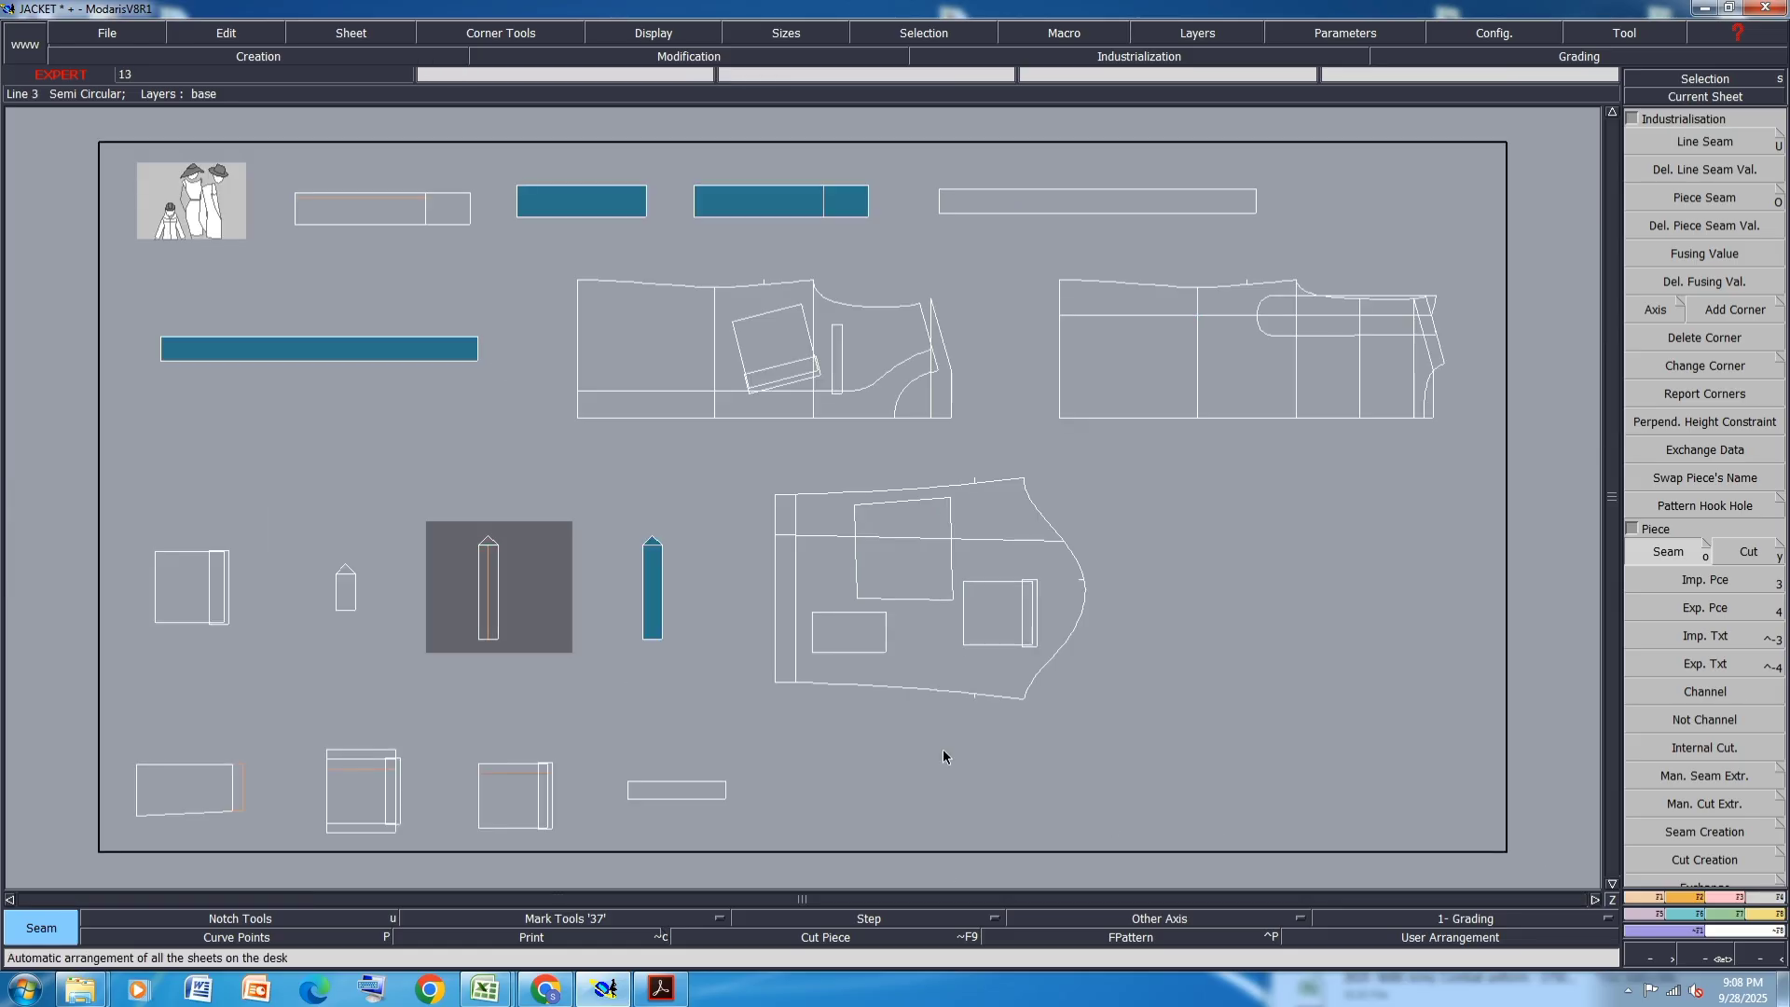
- Extract the short pointed tab with its triangular tip as a seam piece and rearrange the sheets
scroll(350, 606, up, 5)
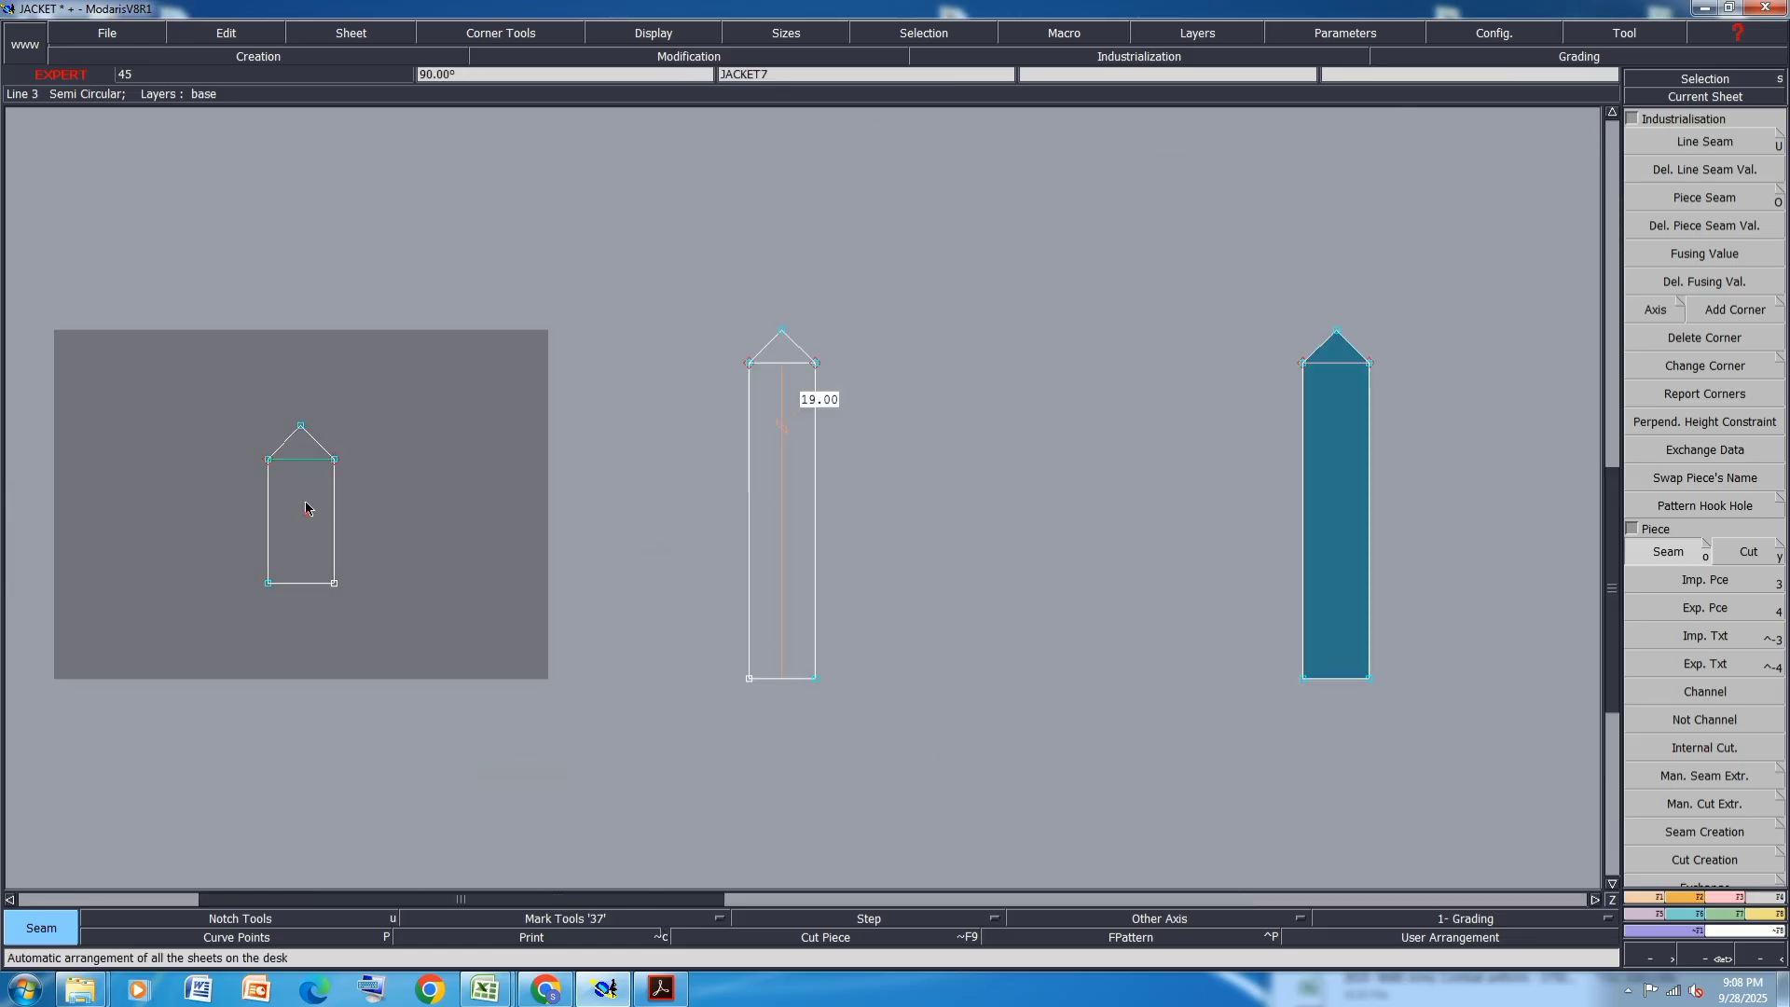
click(306, 504)
click(300, 449)
right_click(300, 450)
key(j)
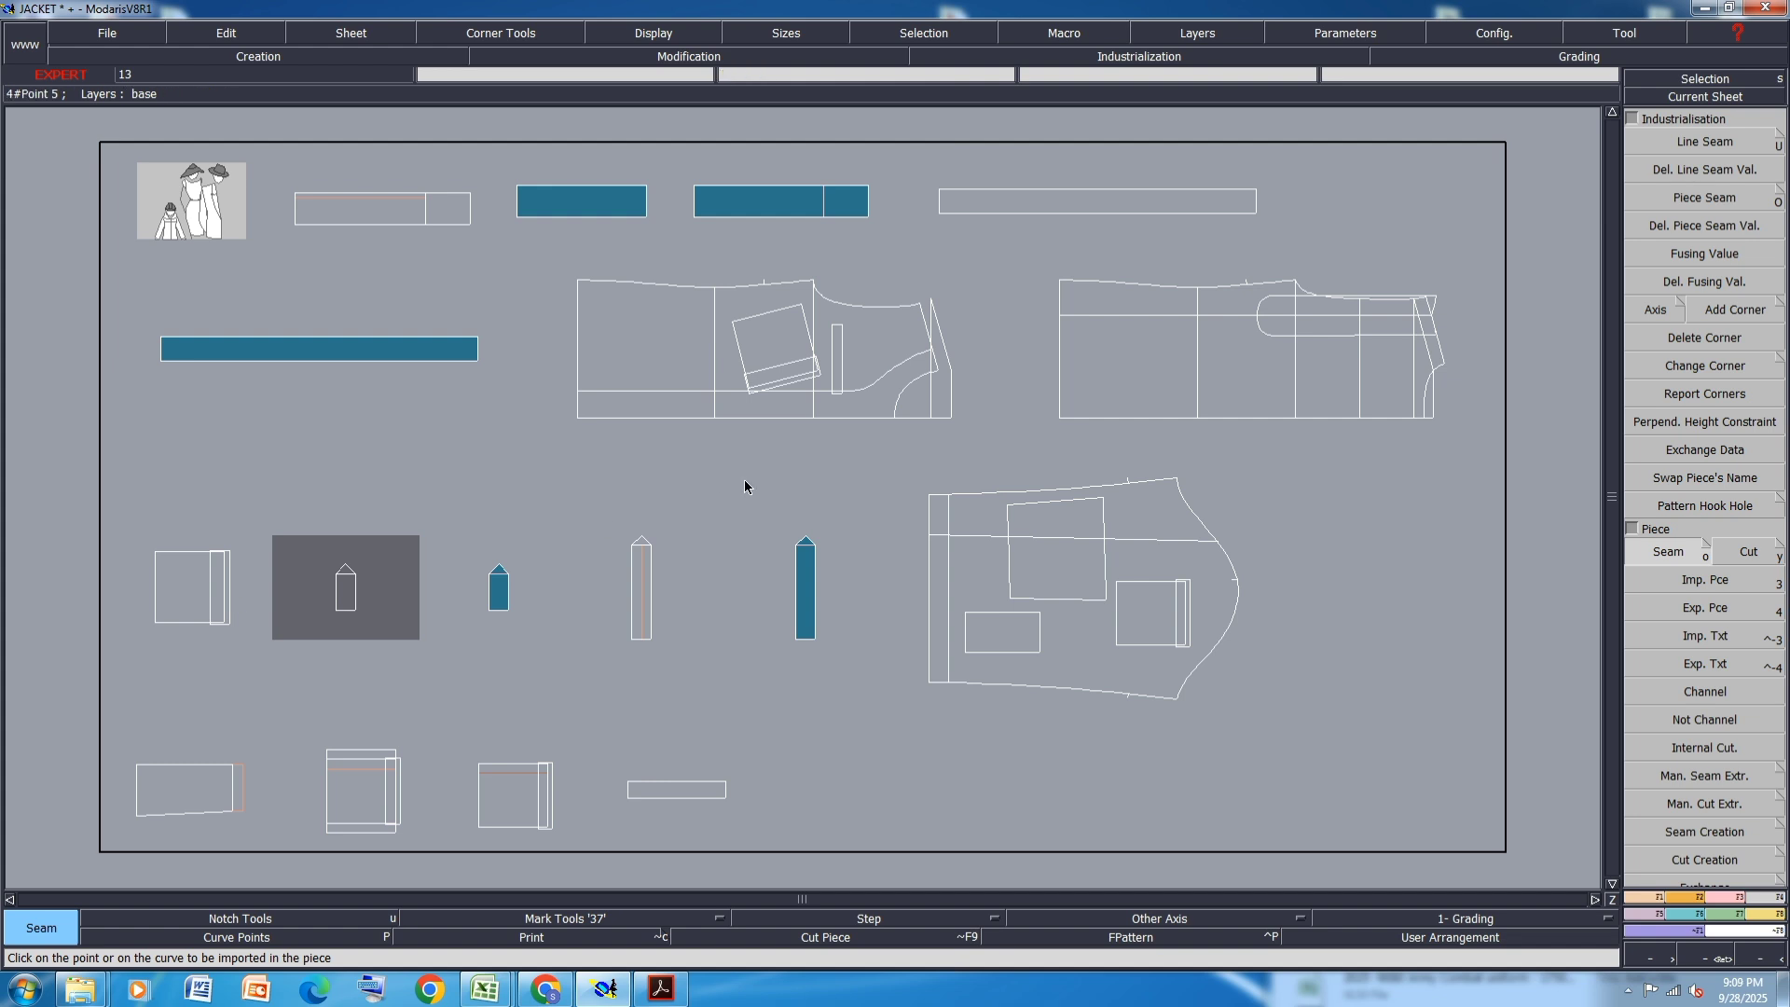
- Extract the front facing, between the long curved facing line and the centre-front and neck edges, as a seam piece
click(730, 307)
scroll(640, 287, up, 4)
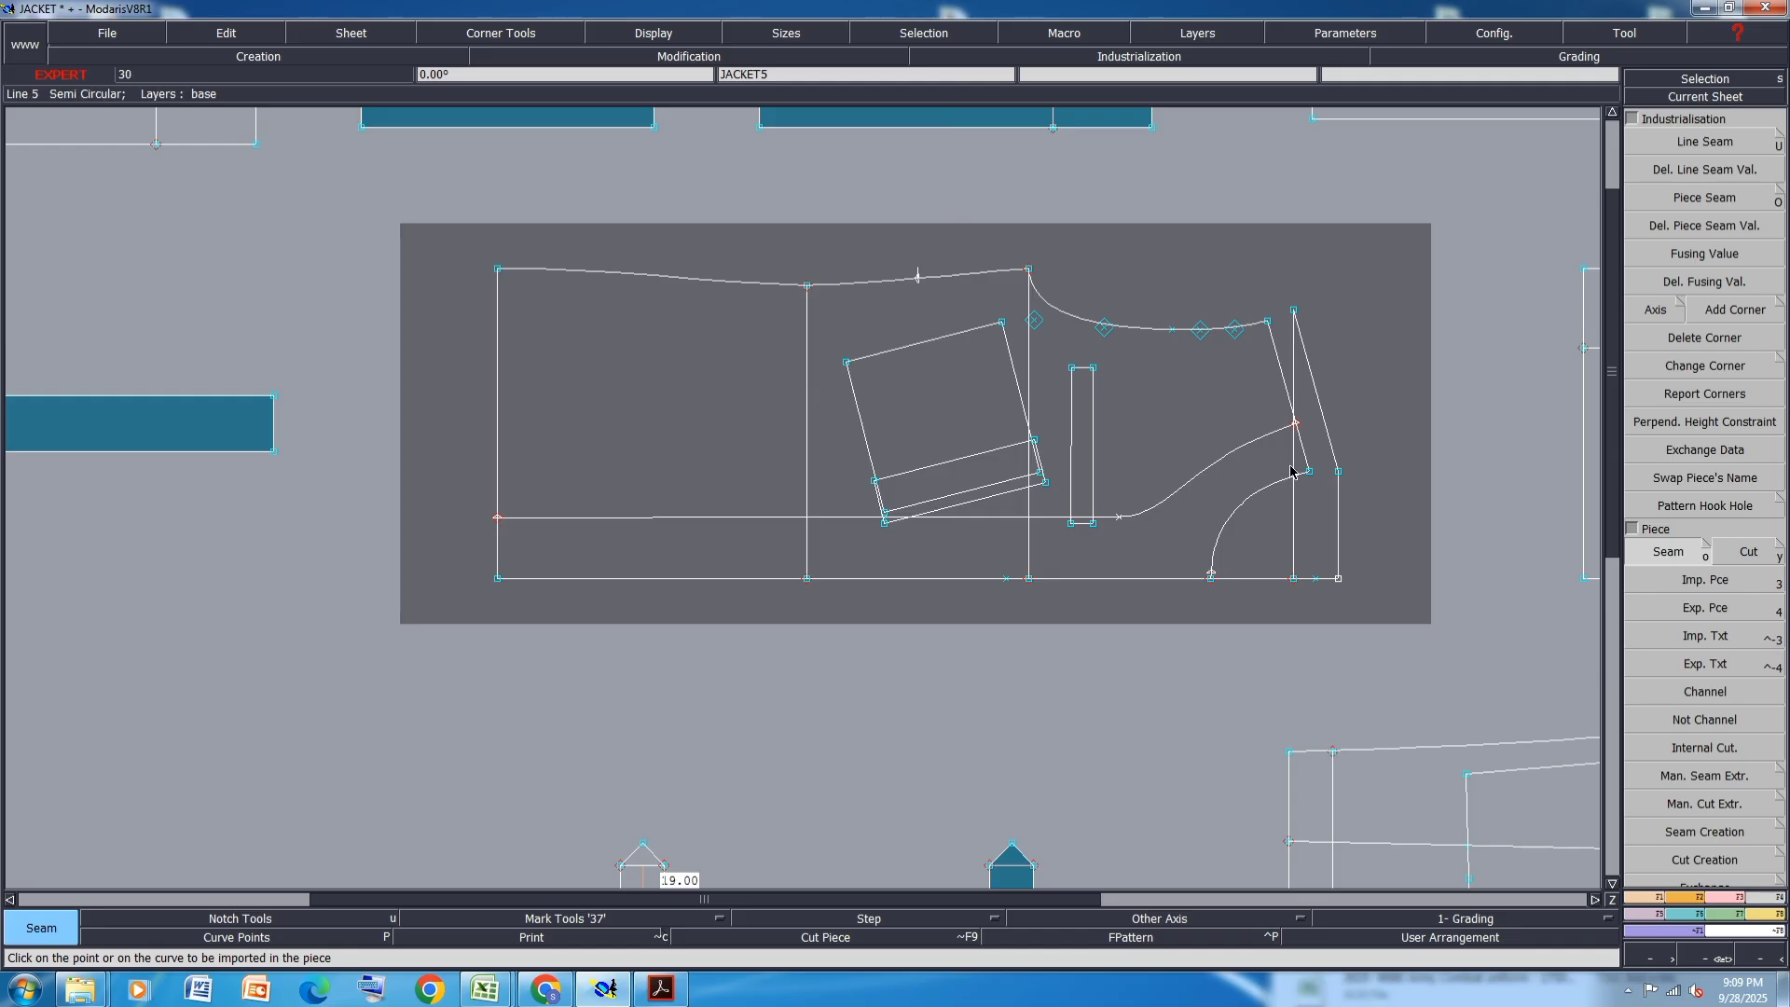
mouse_move(1303, 466)
mouse_down()
mouse_move(1251, 468)
mouse_move(1123, 548)
mouse_move(1080, 523)
mouse_move(1051, 559)
mouse_move(736, 545)
mouse_up()
right_click(737, 545)
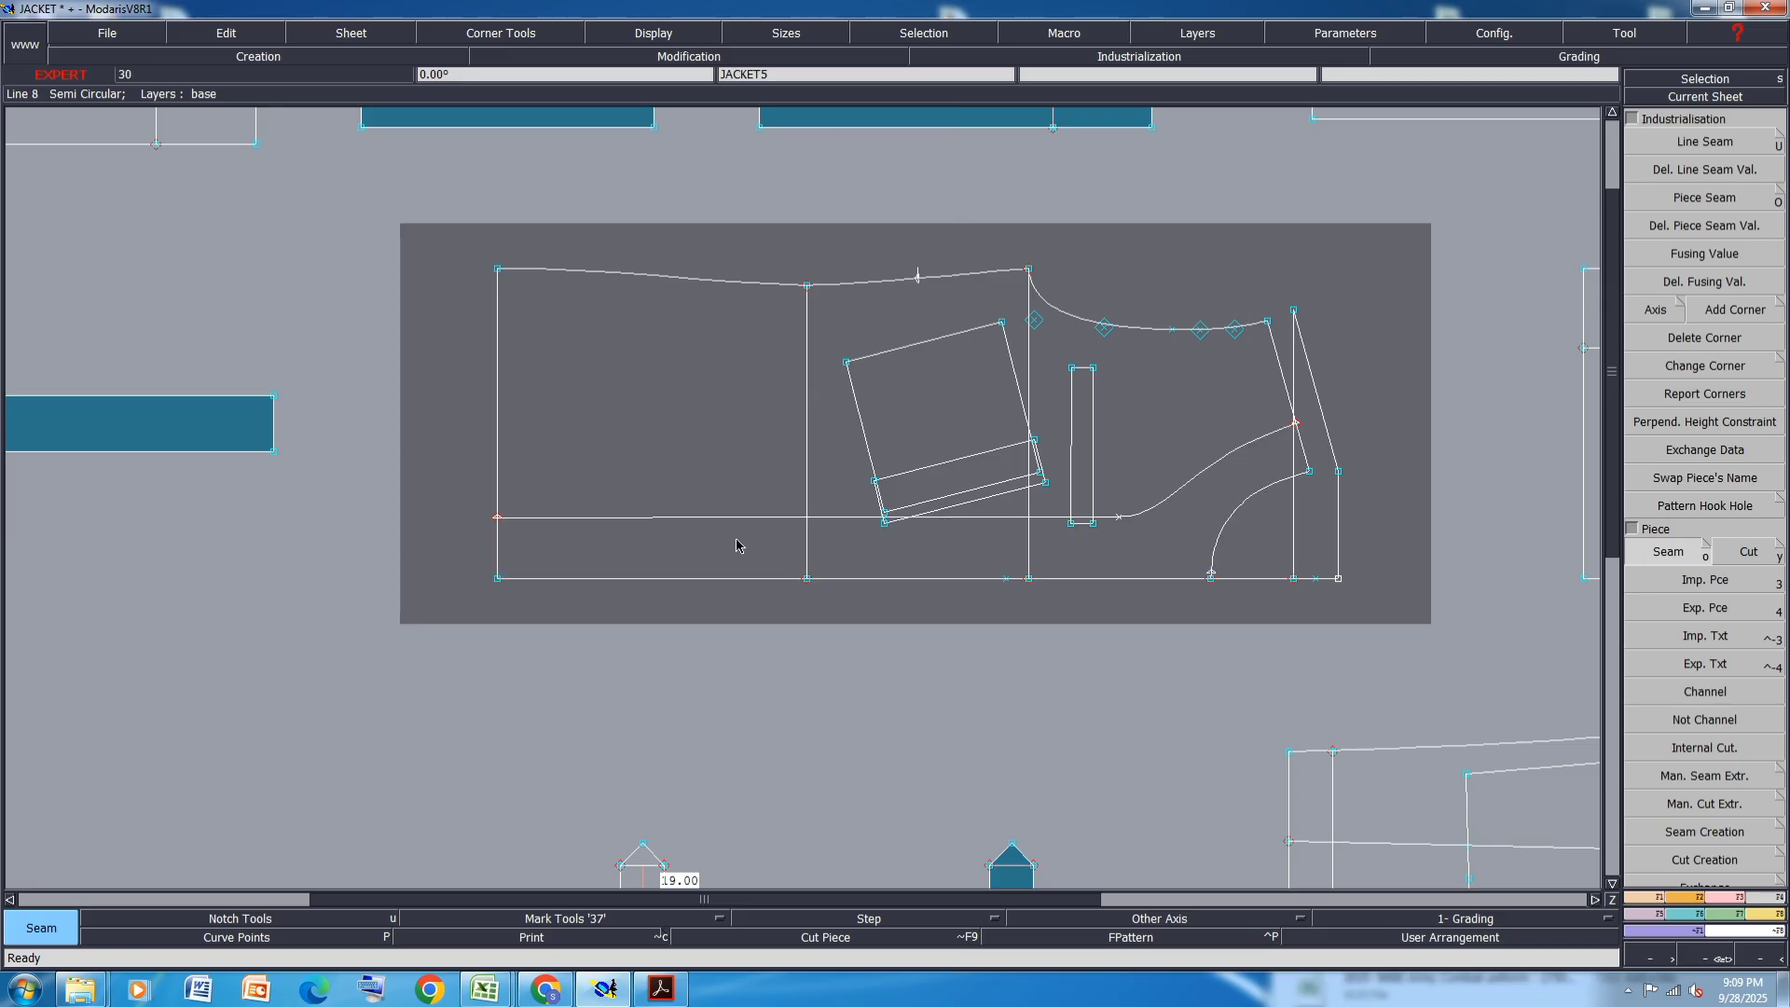
- Examine the graded size nest of the front pattern, then return to the base size alone
key(F10)
key(F11)
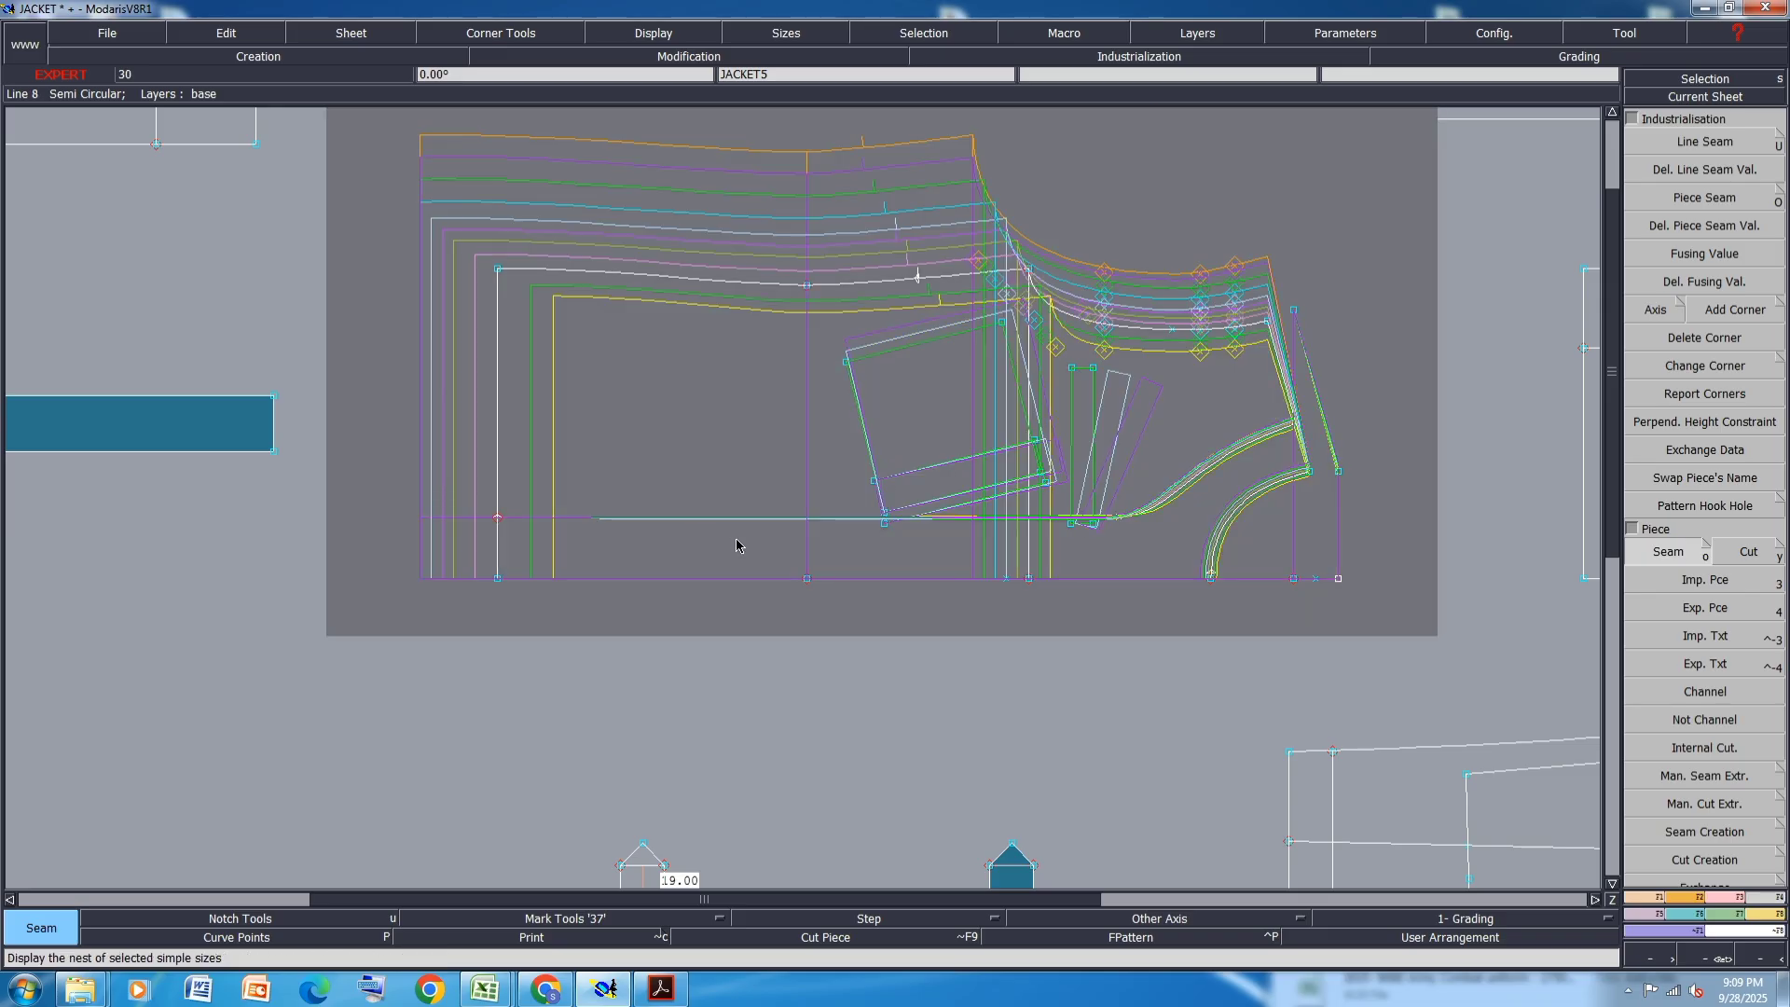
key(F12)
key(F11)
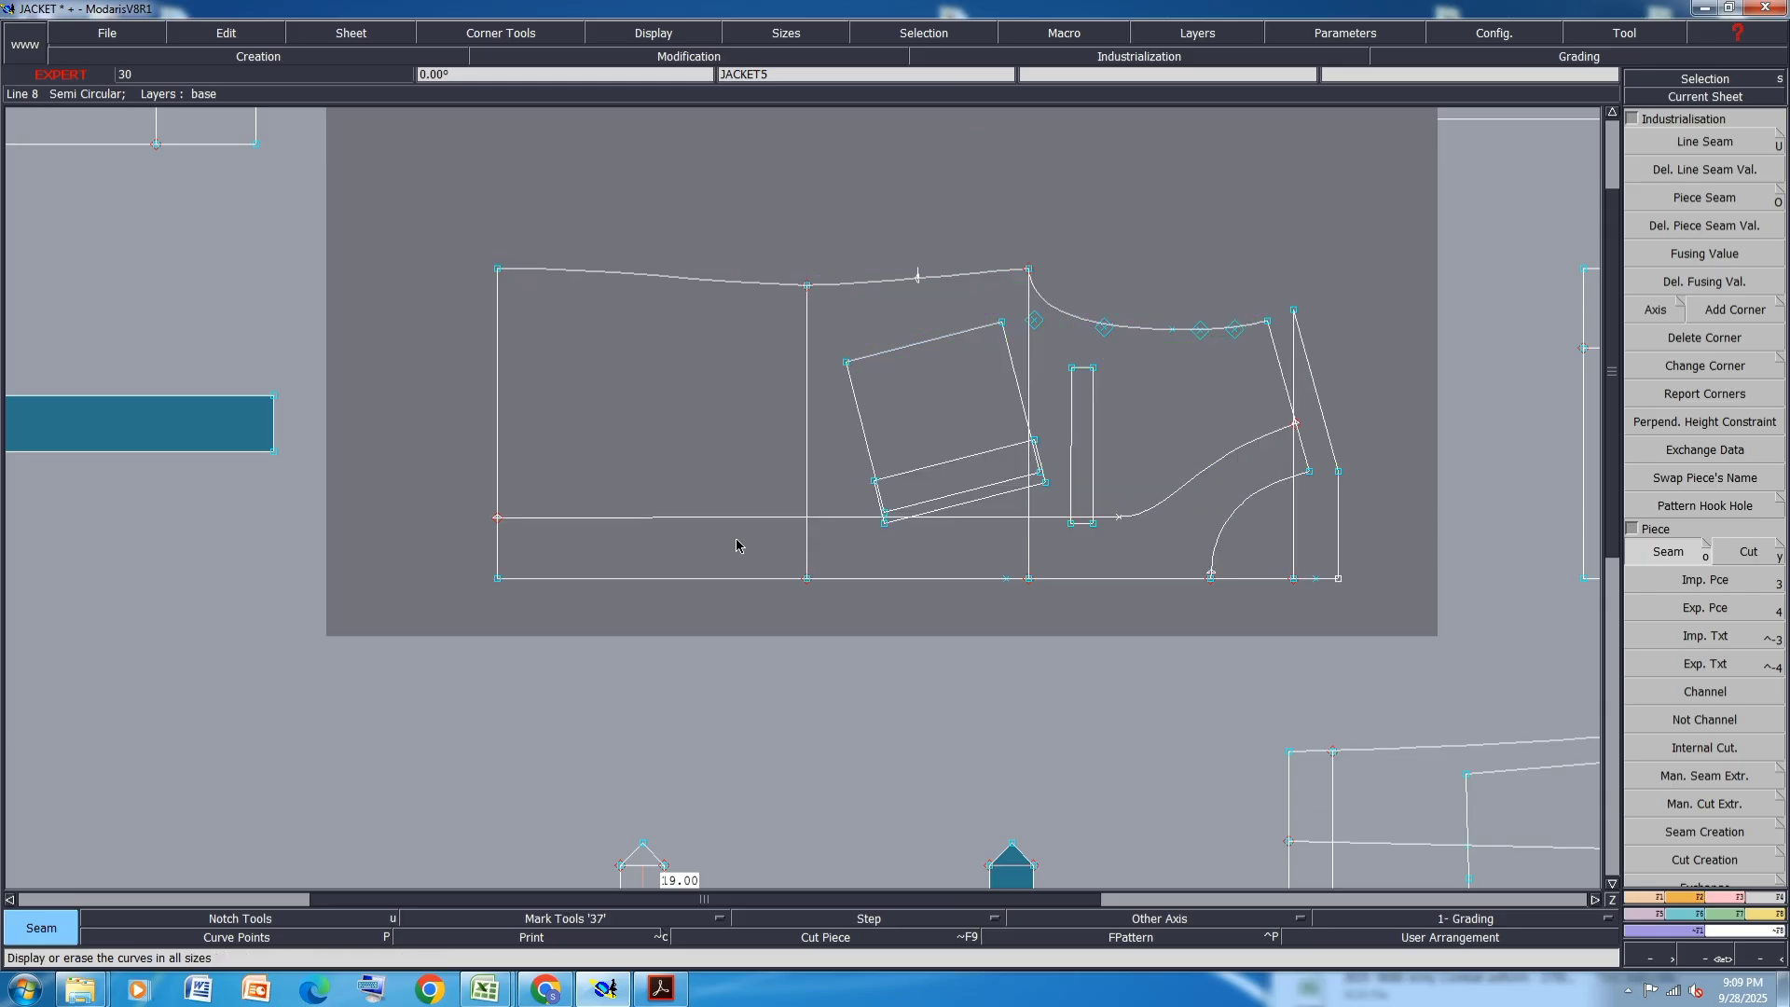
- Apply one lower corner's X grading to all corners of the narrow rectangle on the front with ReportX
drag(1124, 355, 1053, 557)
key(F10)
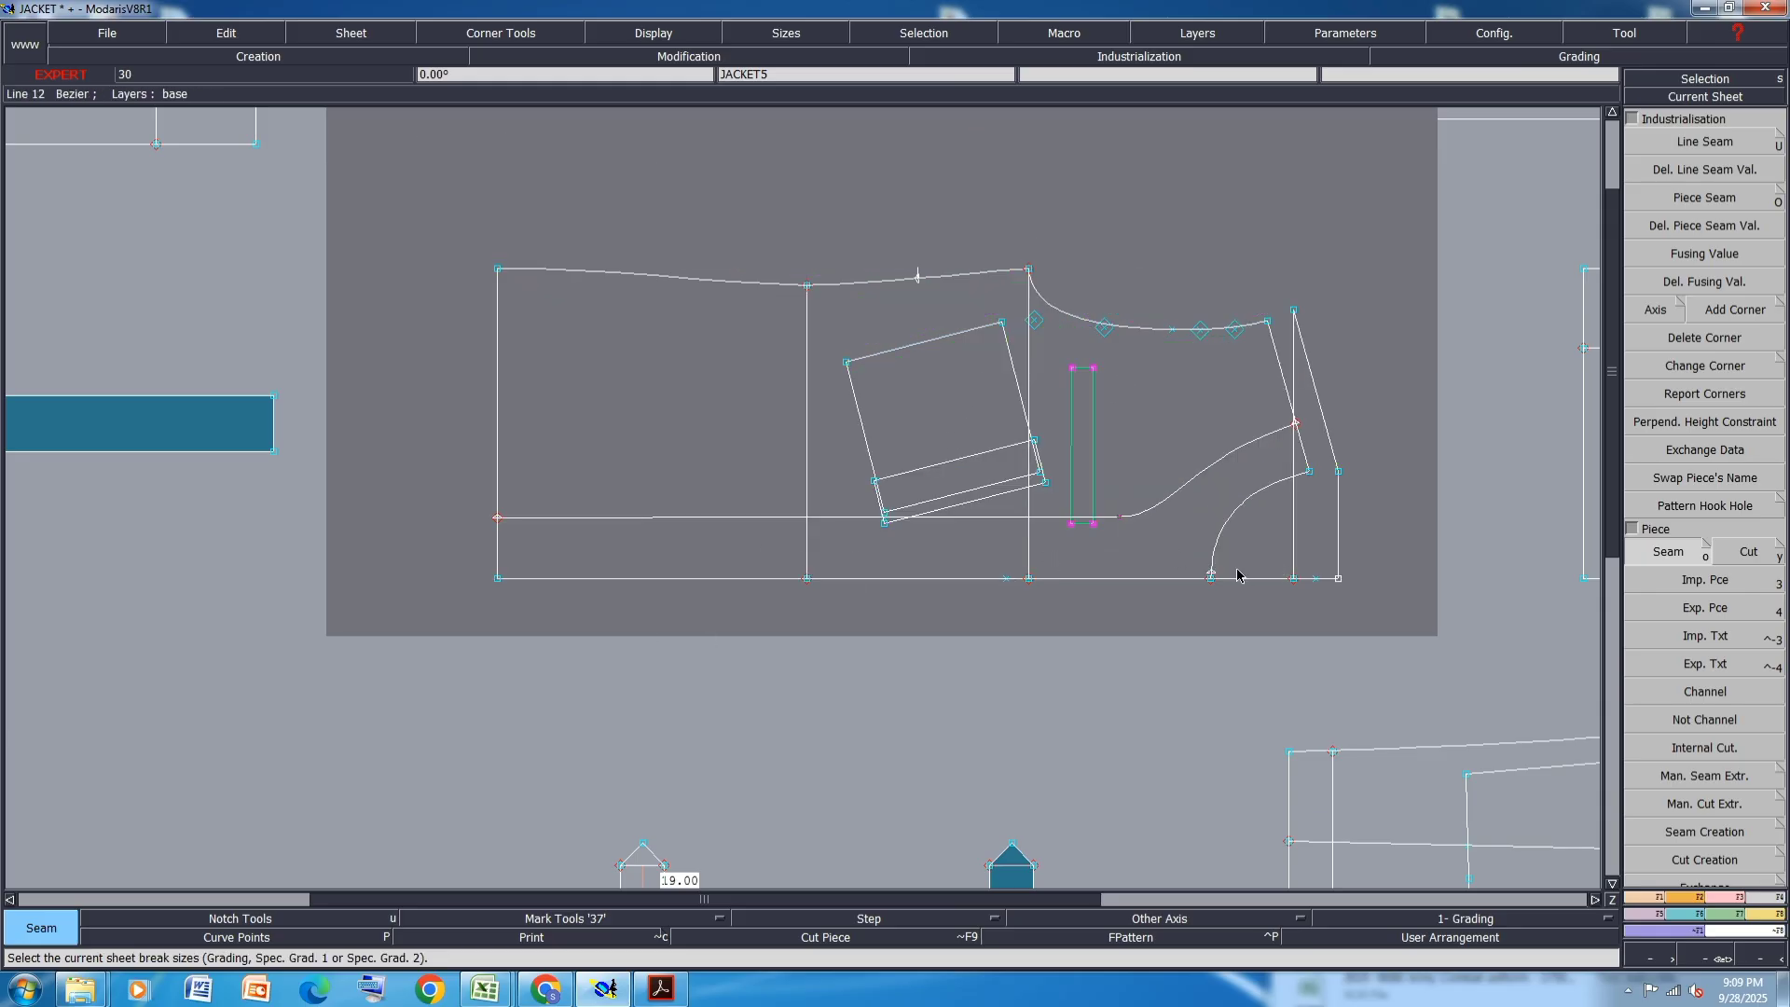
key(F11)
key(F8)
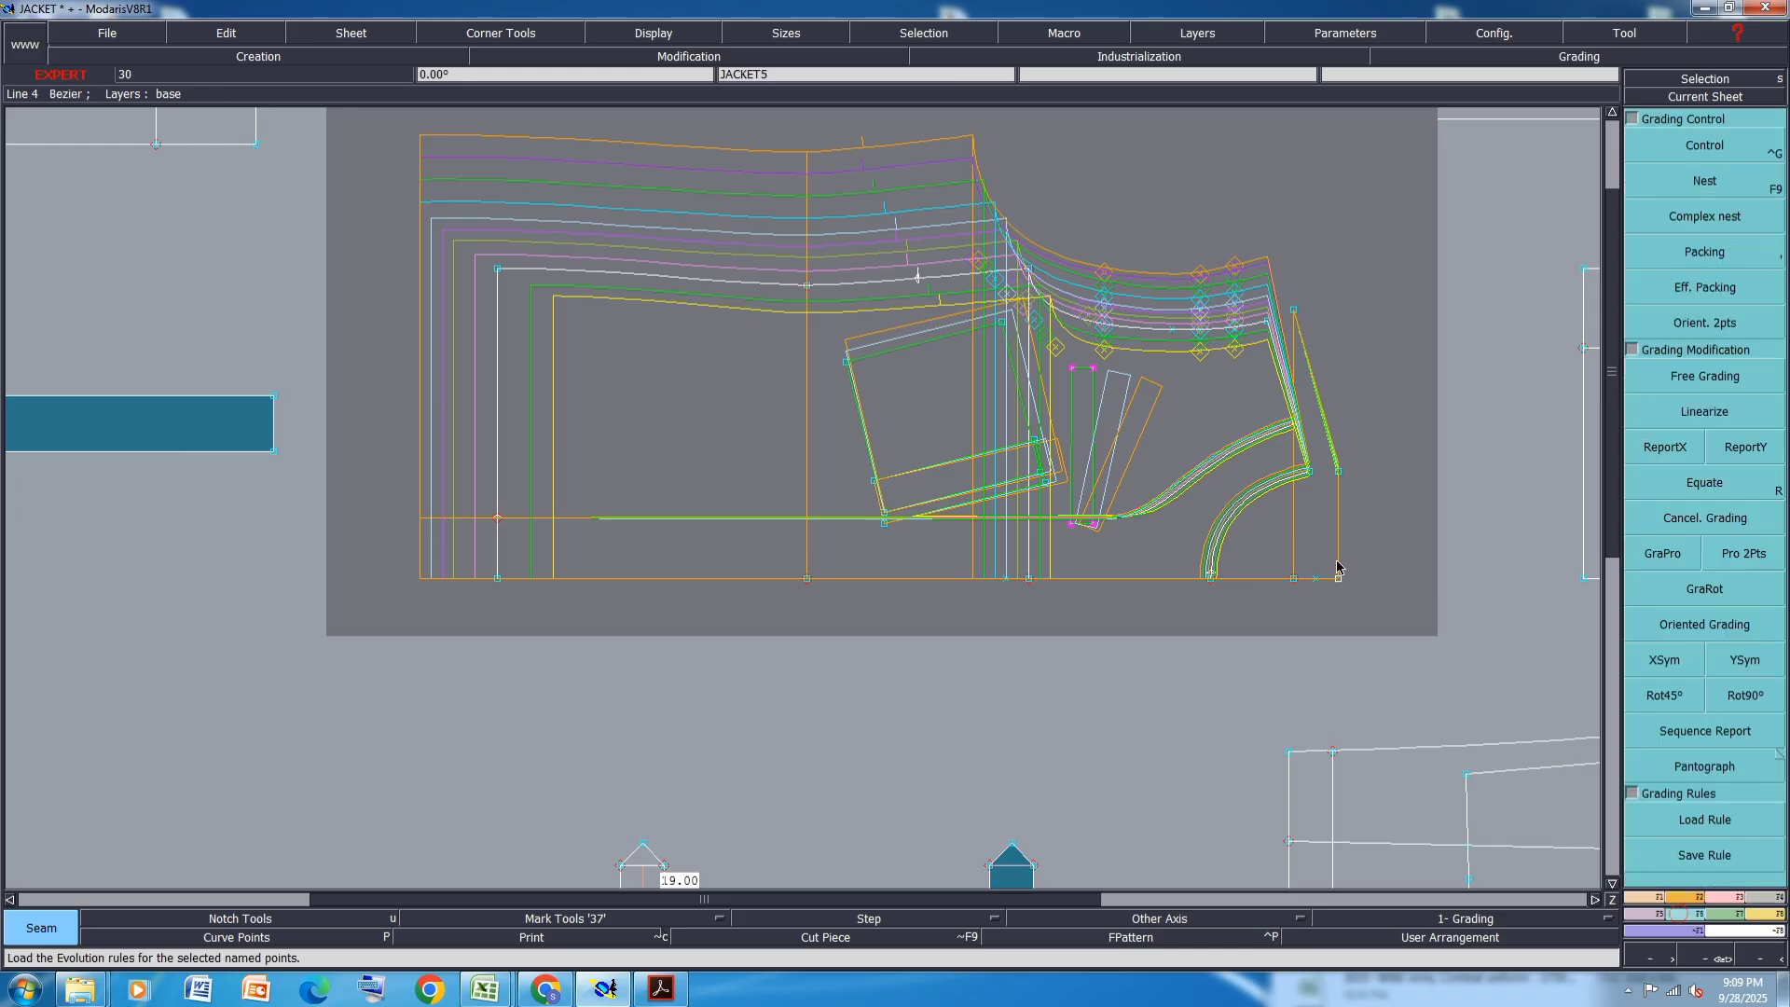
click(1695, 454)
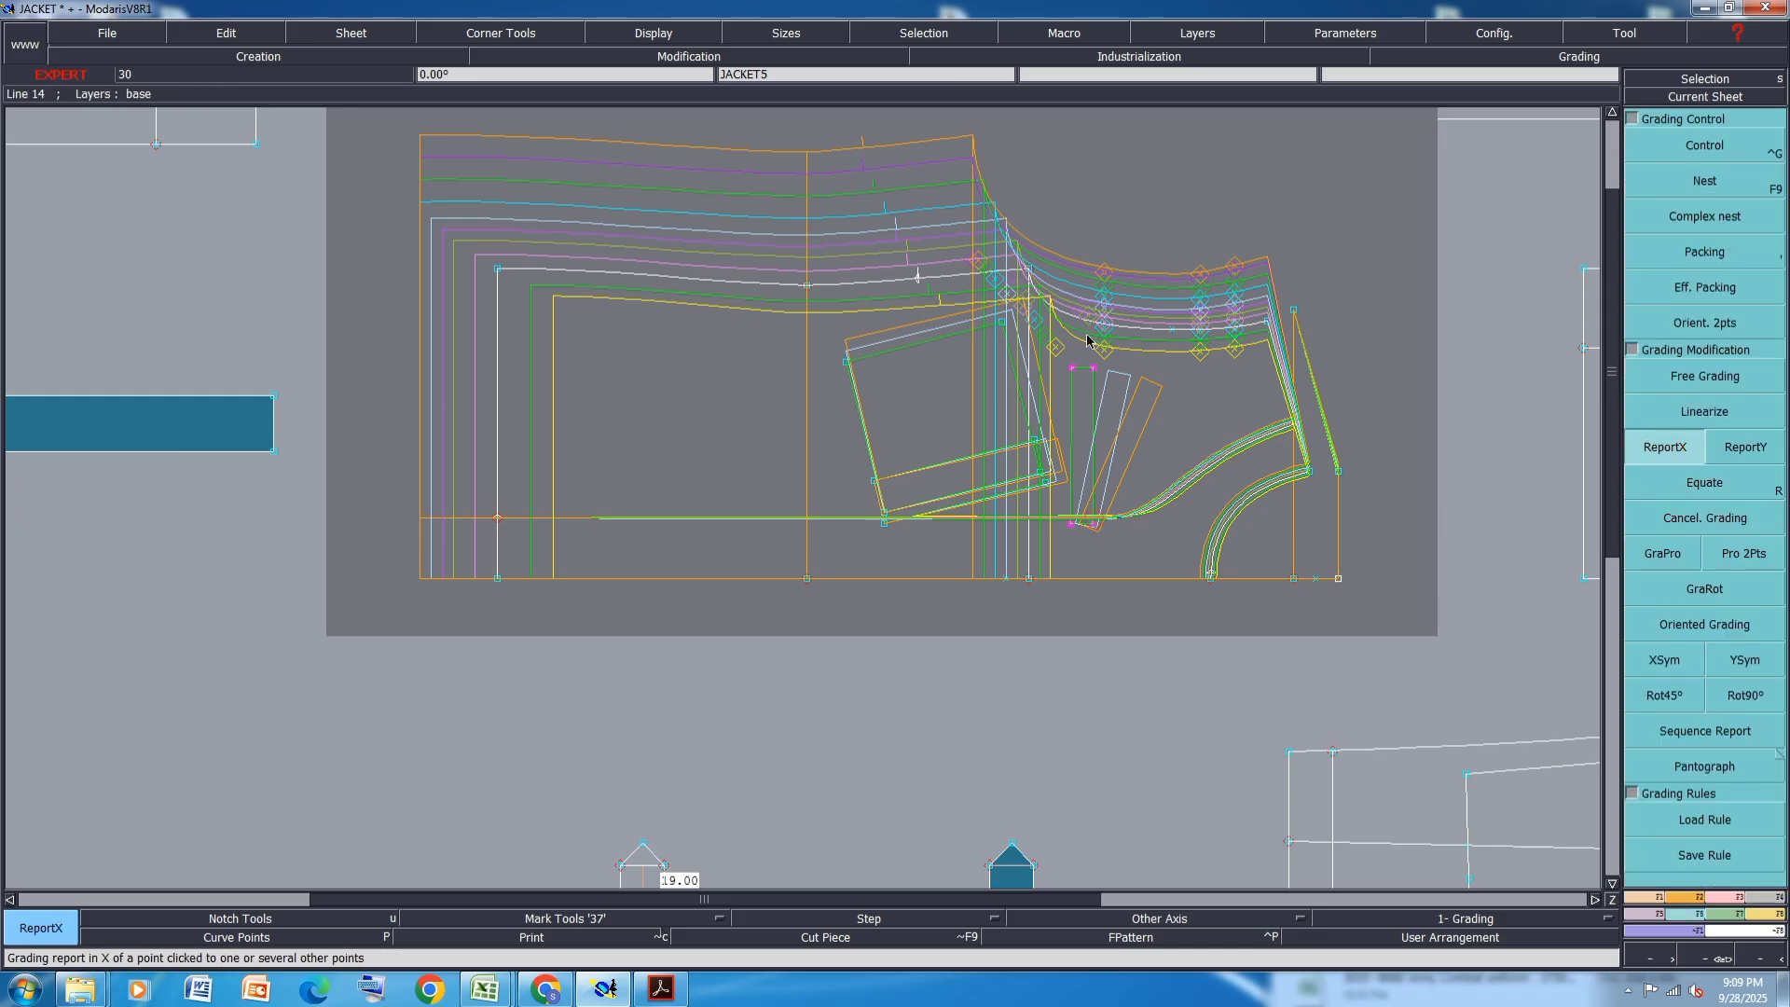
click(1097, 525)
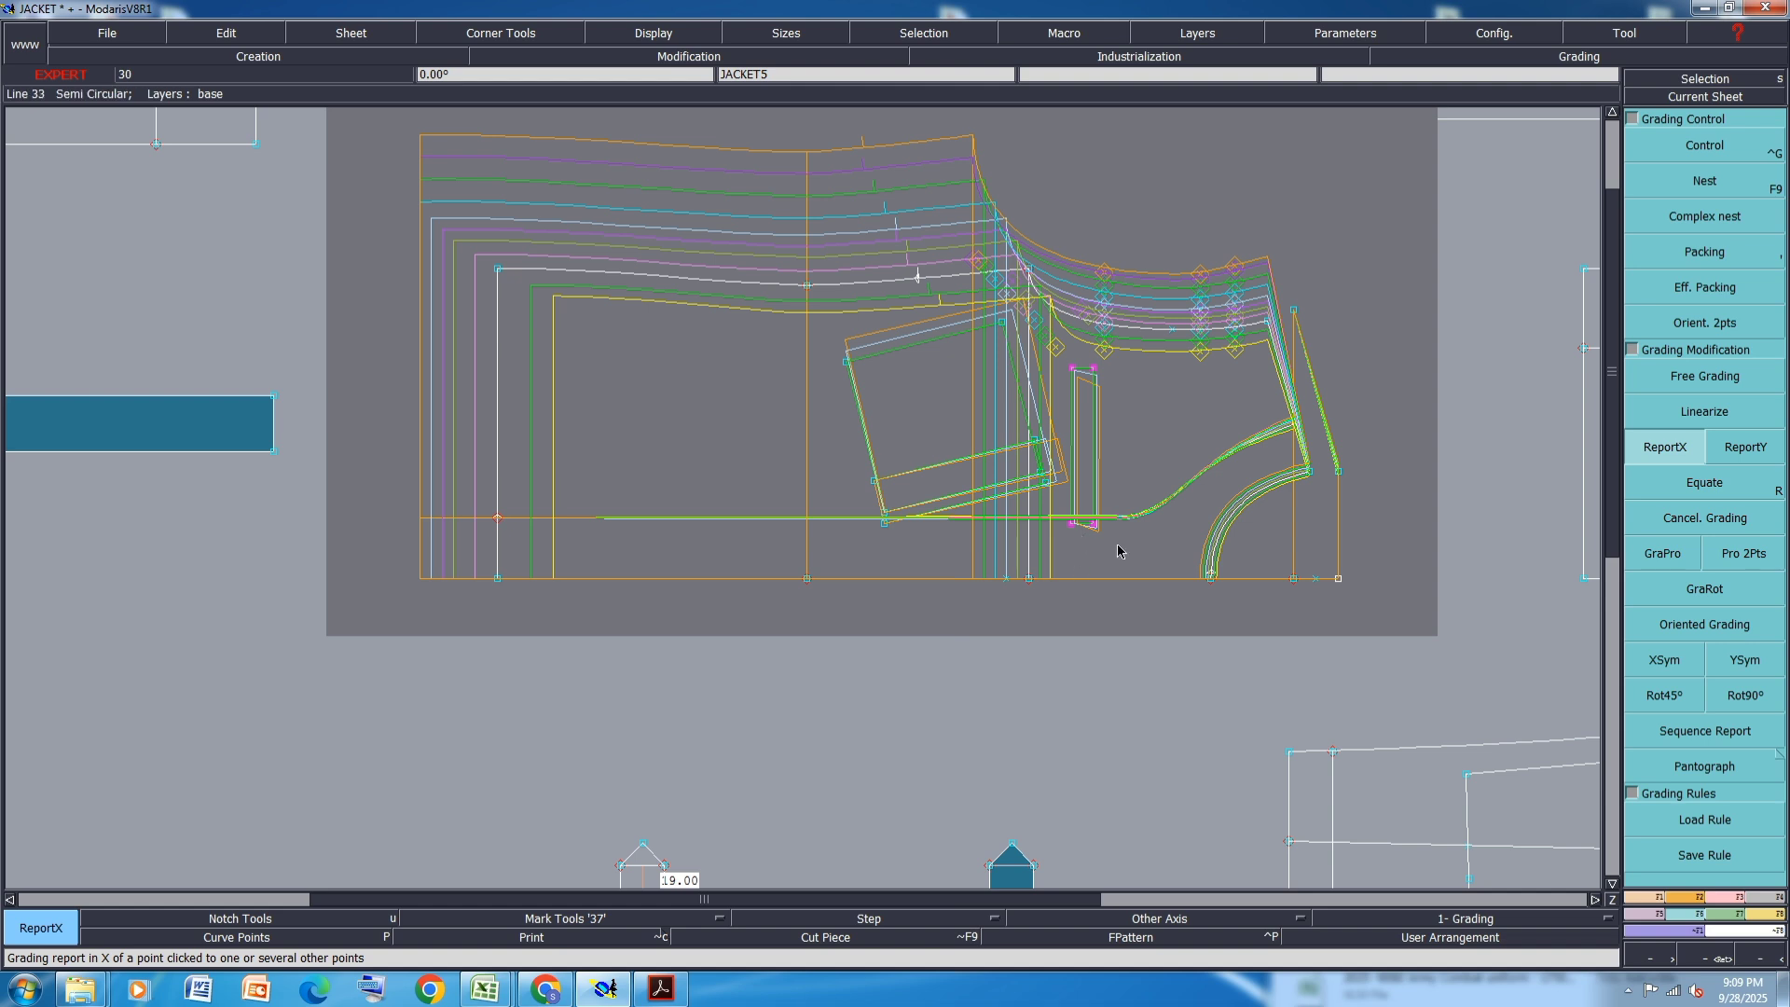
- Apply the other lower corner's Y grading to the narrow rectangle's corners with ReportY and hide the size nest
click(1745, 448)
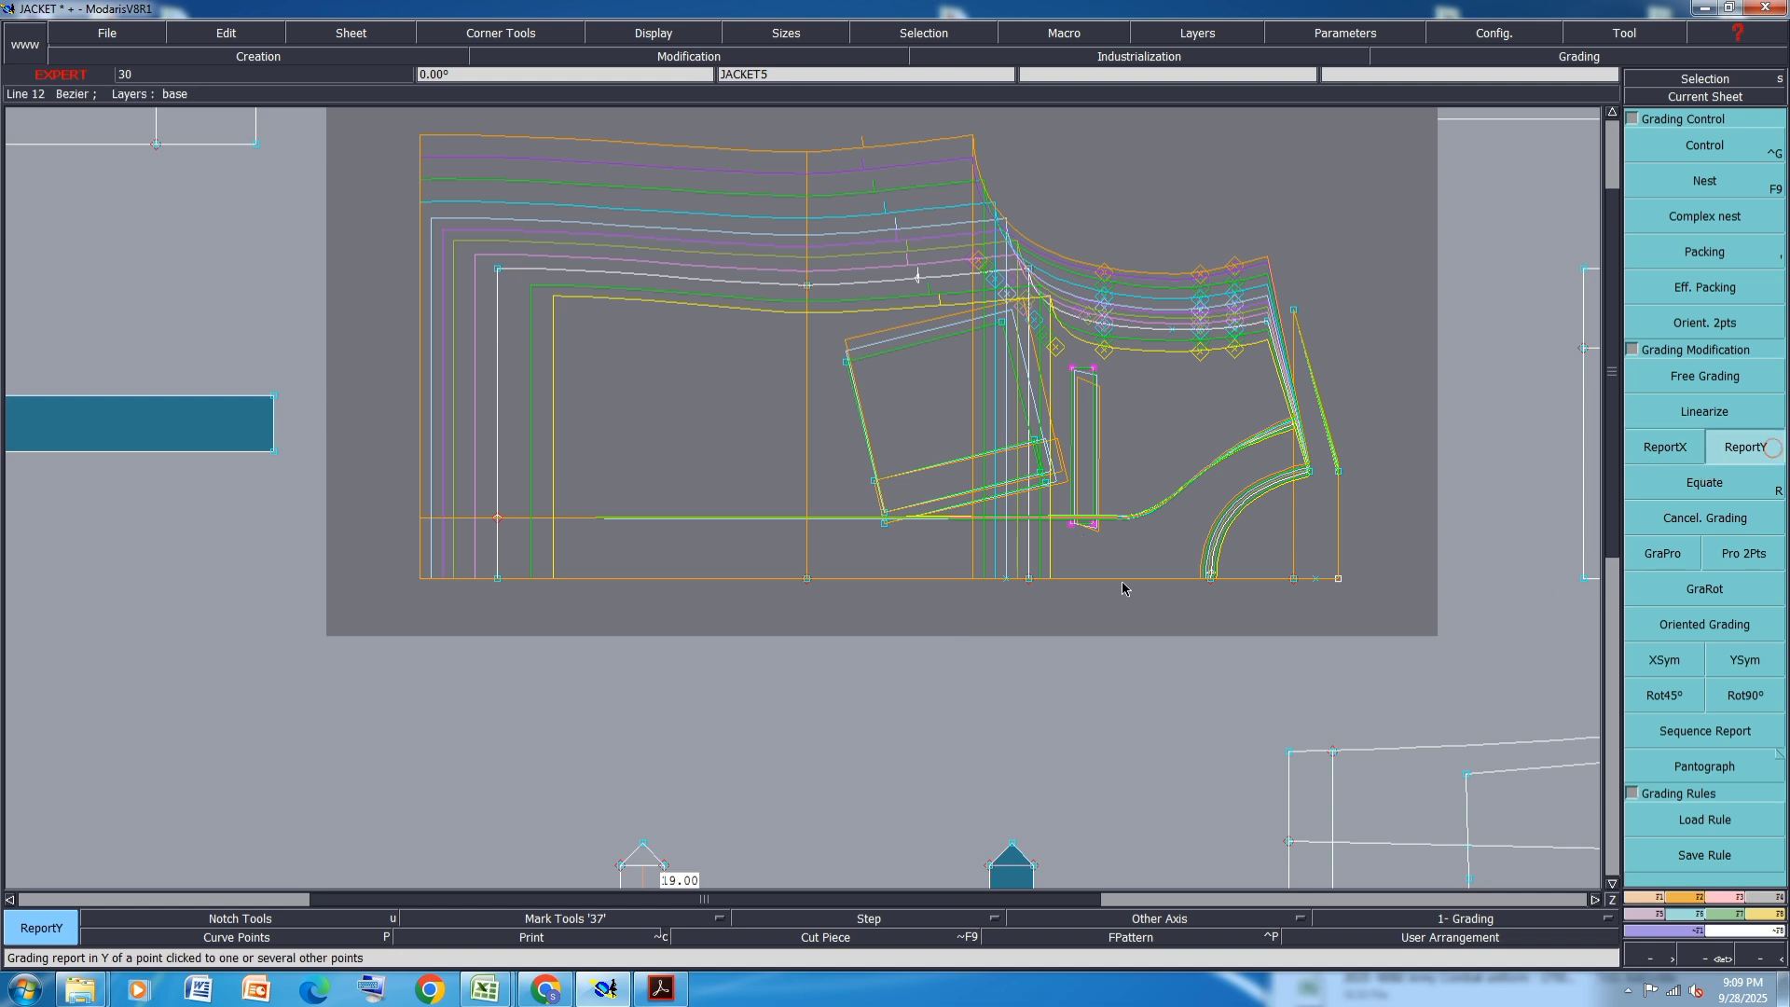
click(1070, 525)
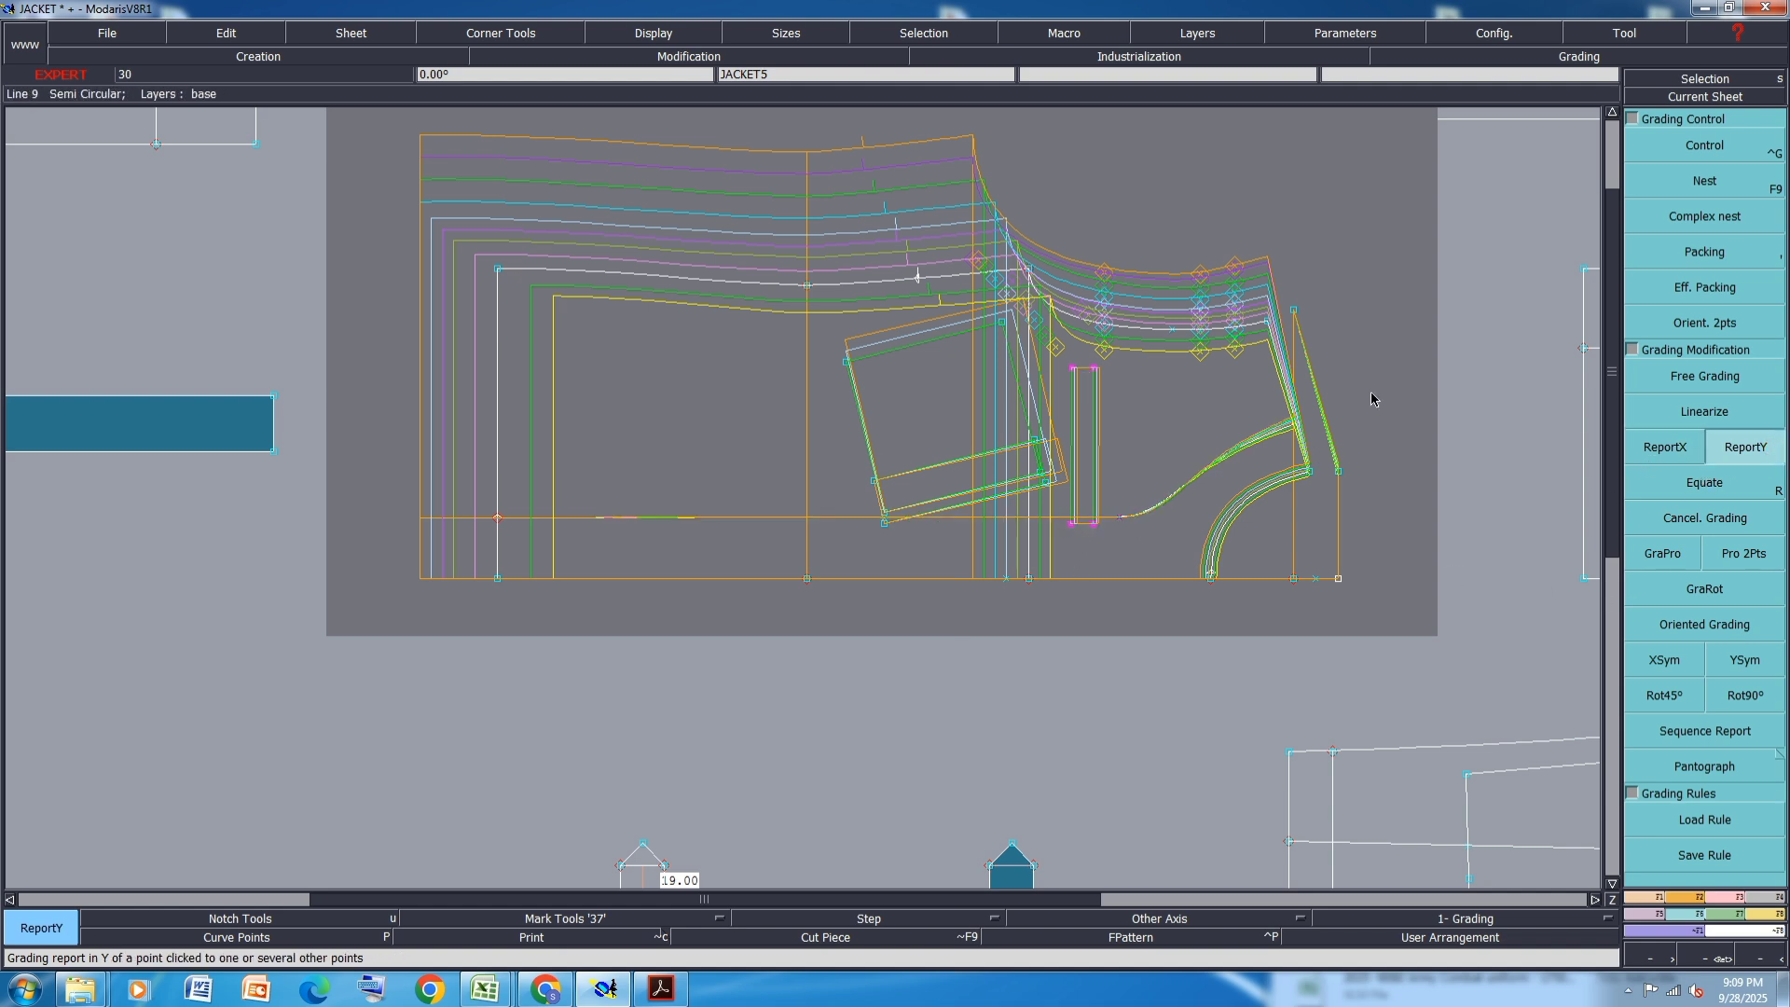
key(F9)
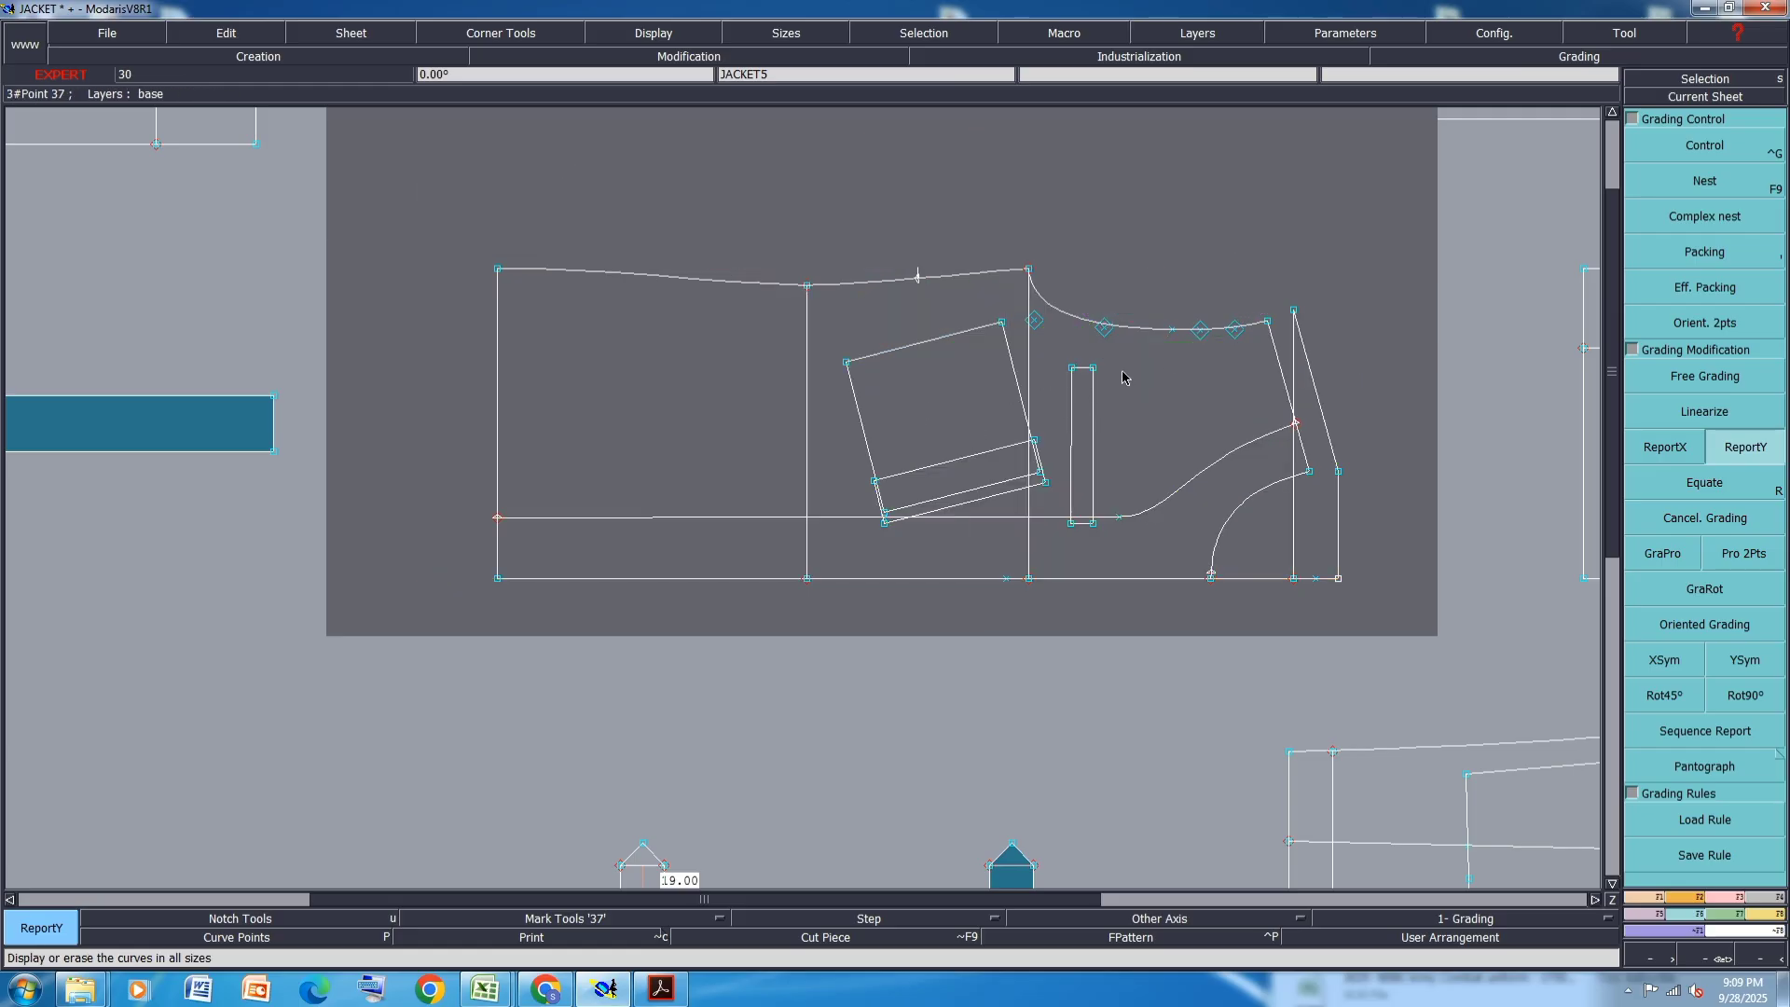
- Select the front's internal lines to import: the narrow rectangle, the tilted pocket outline and the two vertical construction lines
drag(1114, 349, 1065, 545)
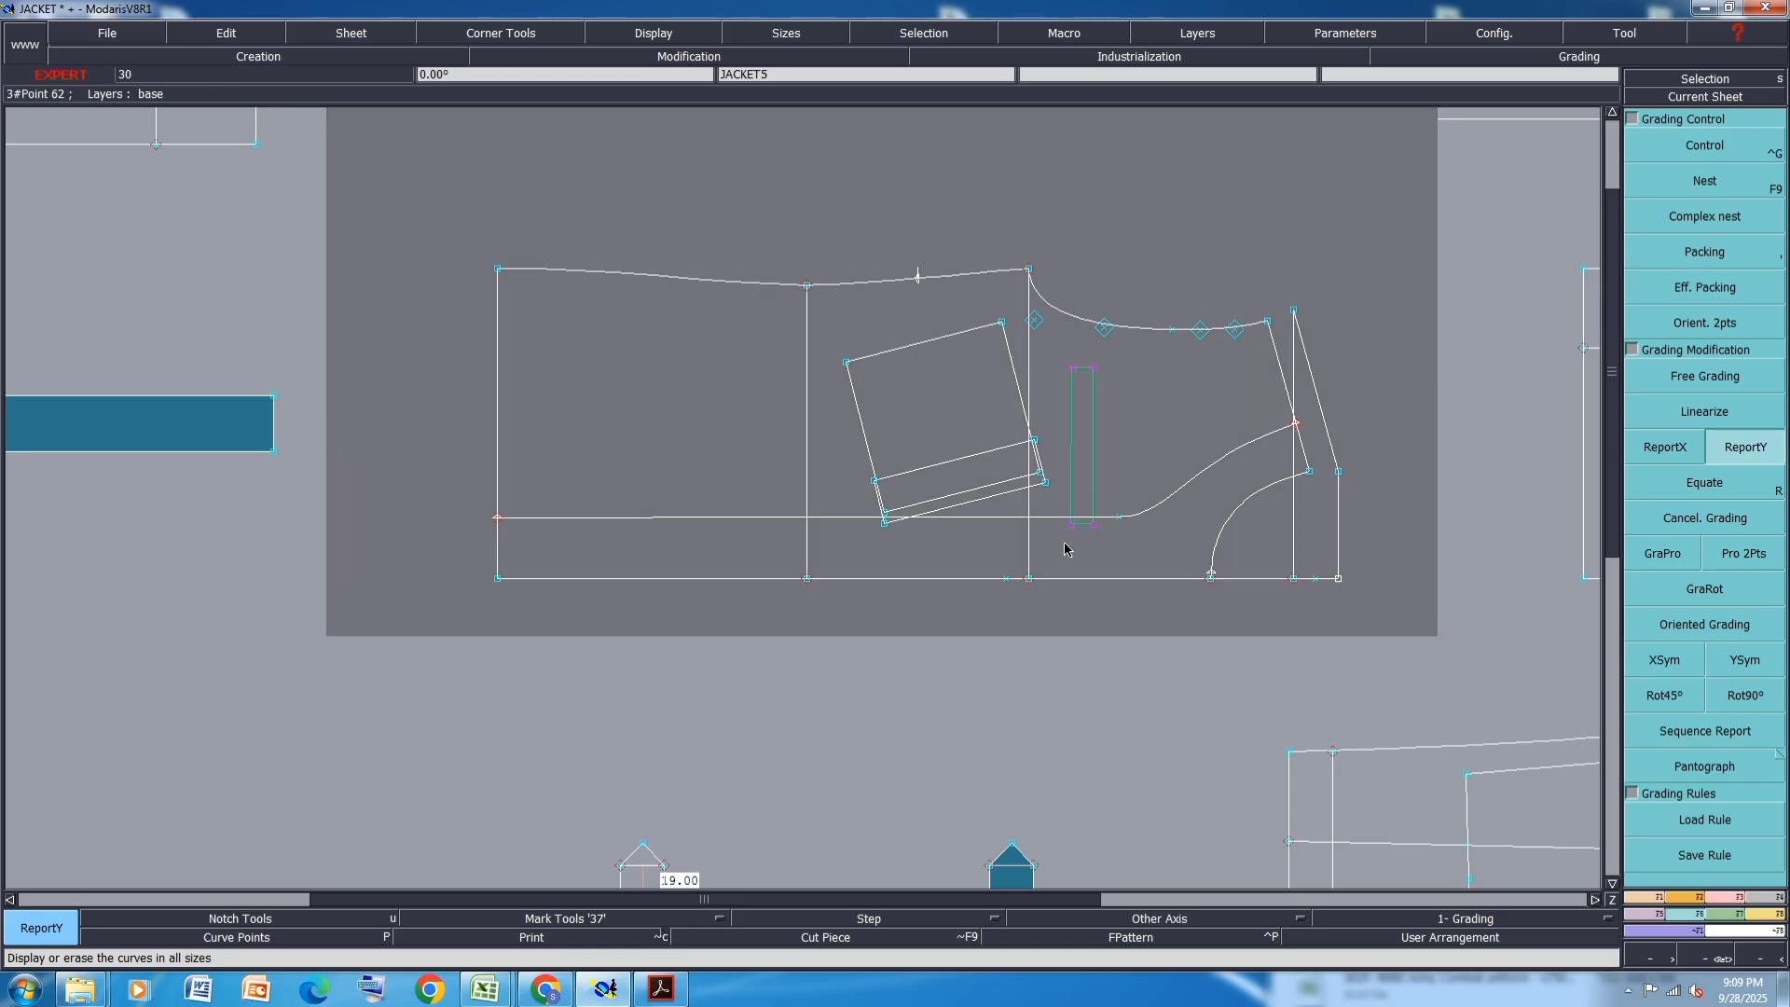
shift+click(1029, 359)
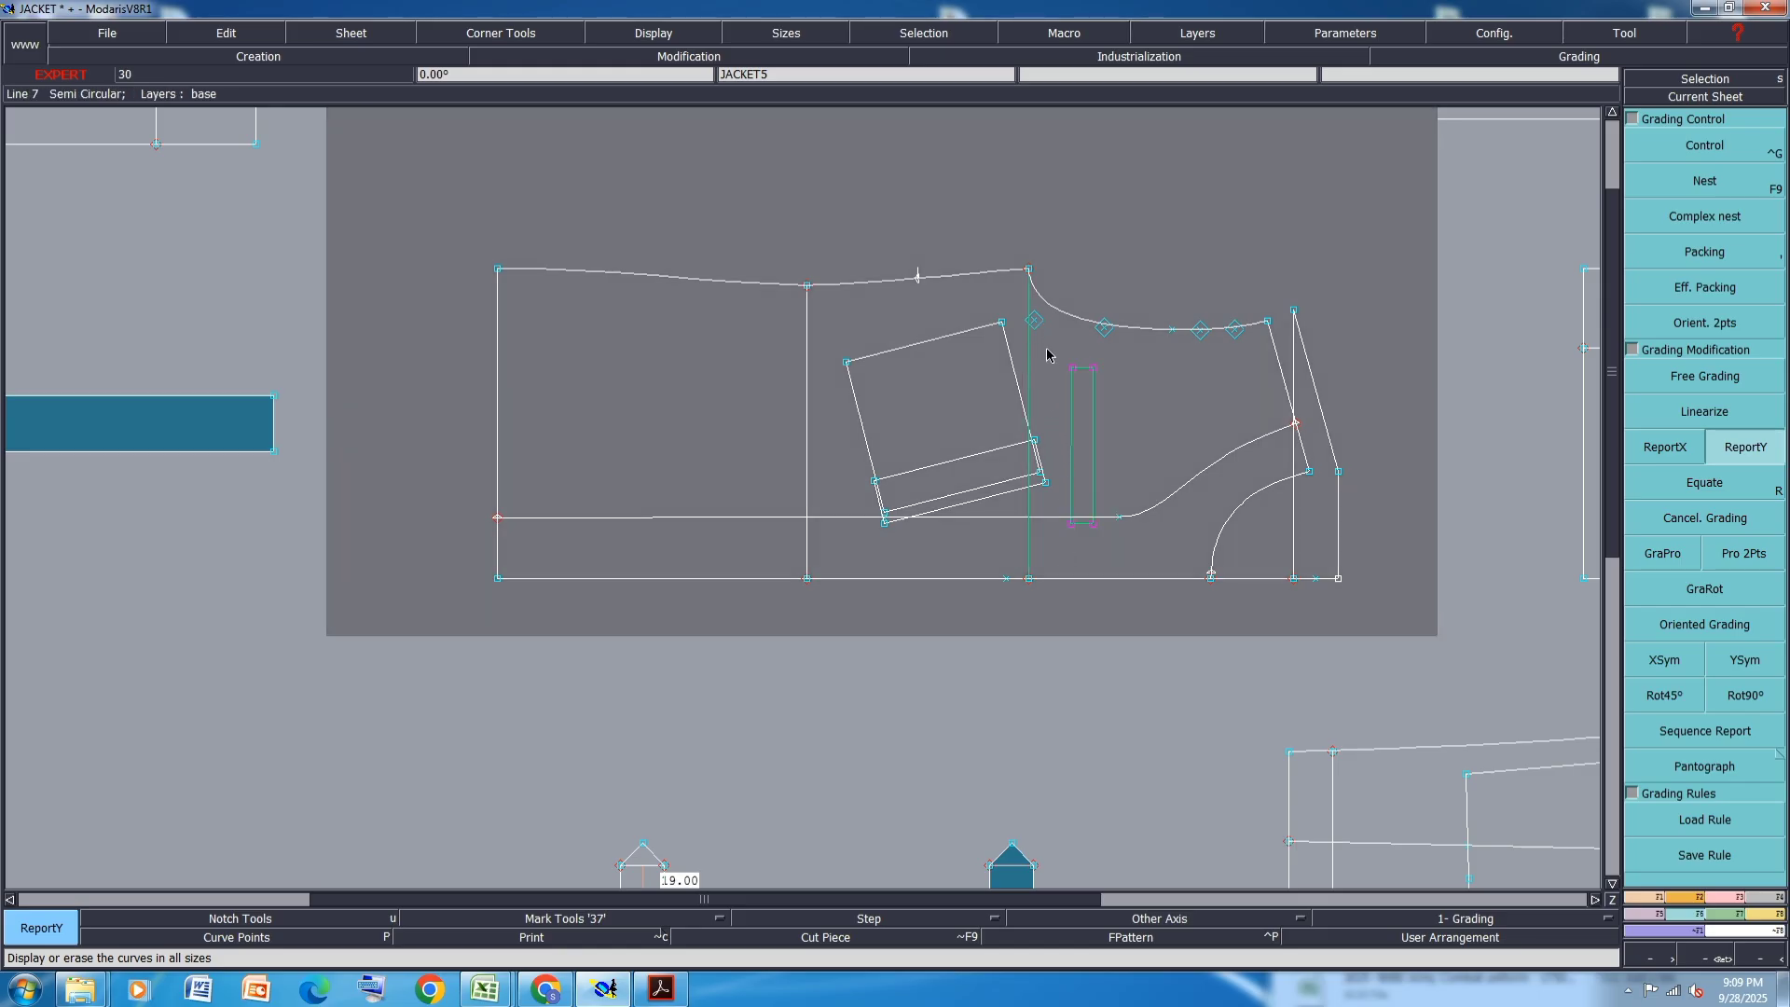
shift+drag(1017, 311, 835, 440)
shift+click(1016, 375)
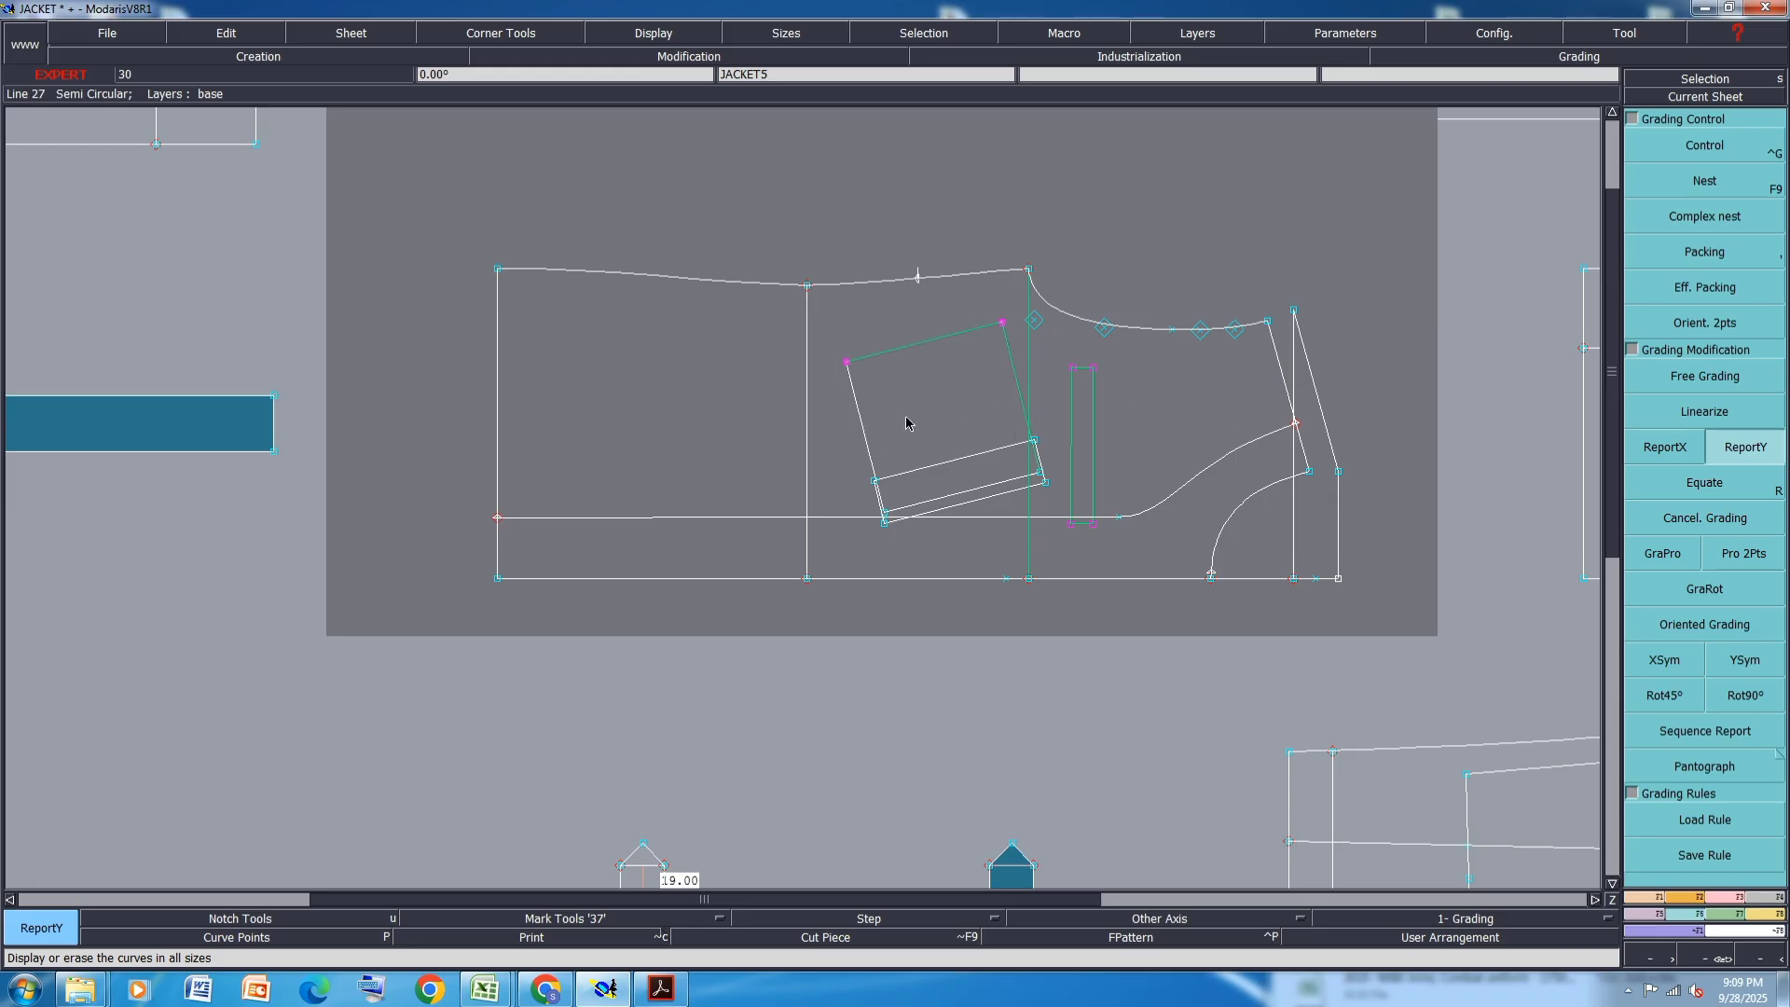
shift+click(859, 426)
shift+drag(1064, 425, 847, 537)
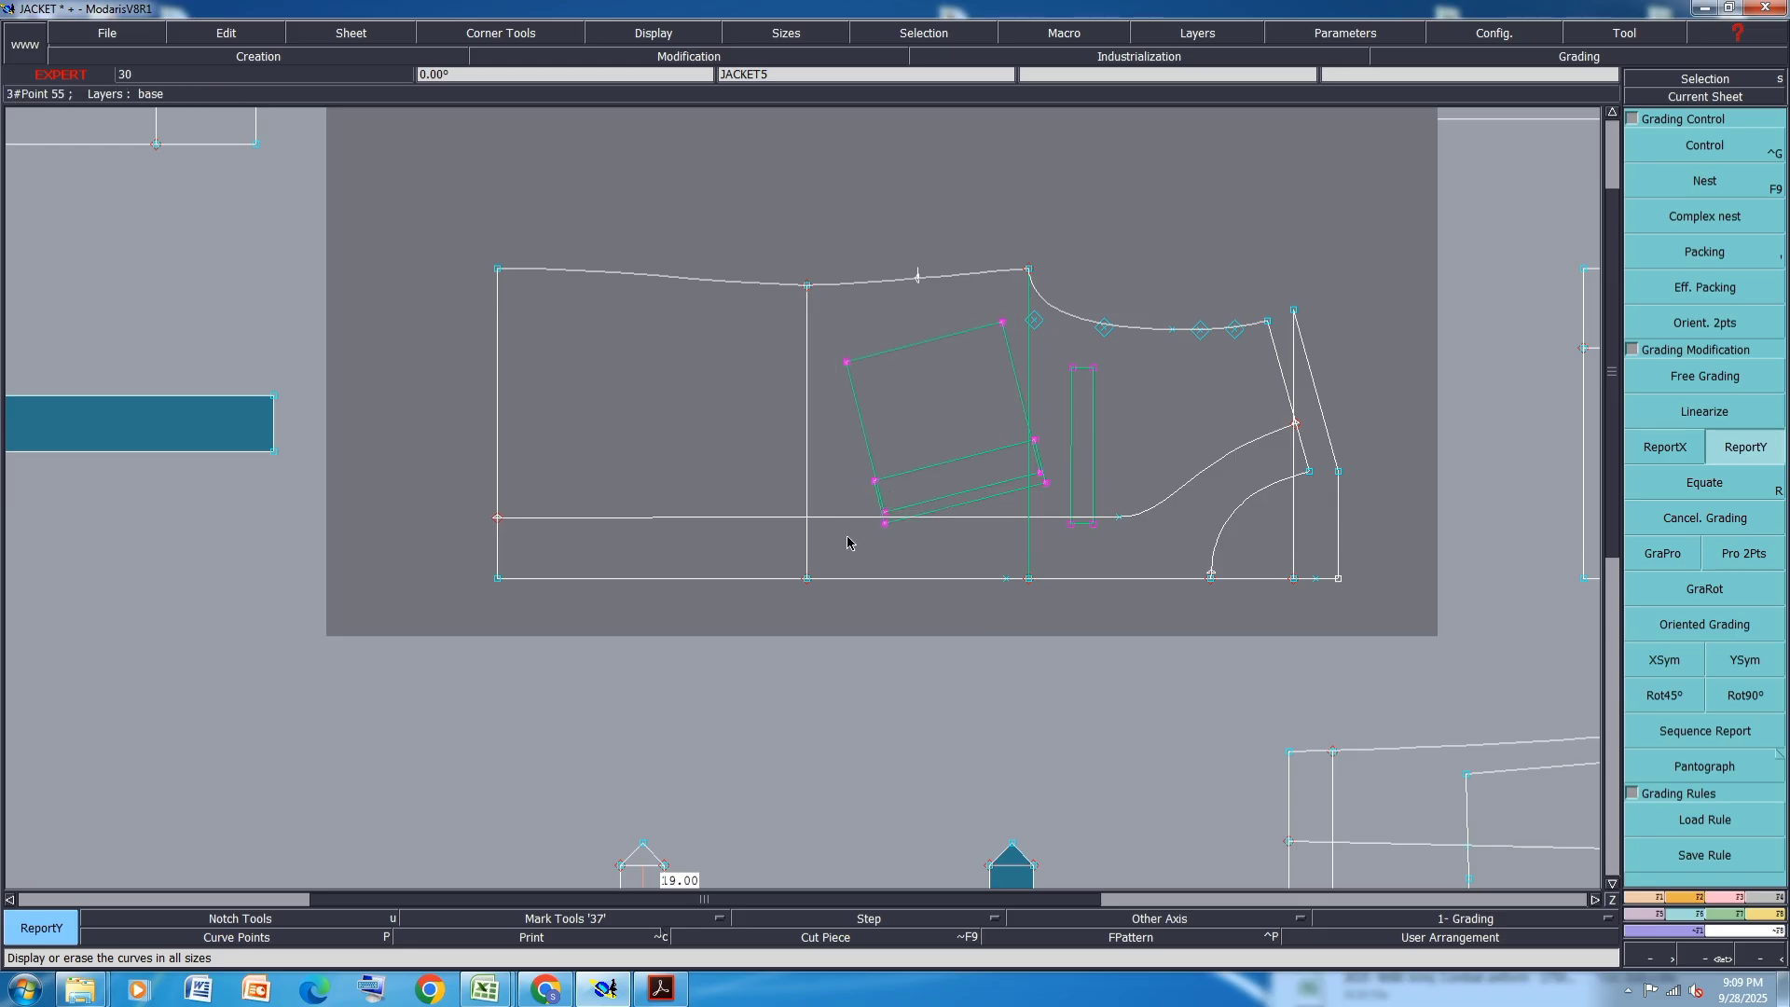
shift+click(805, 402)
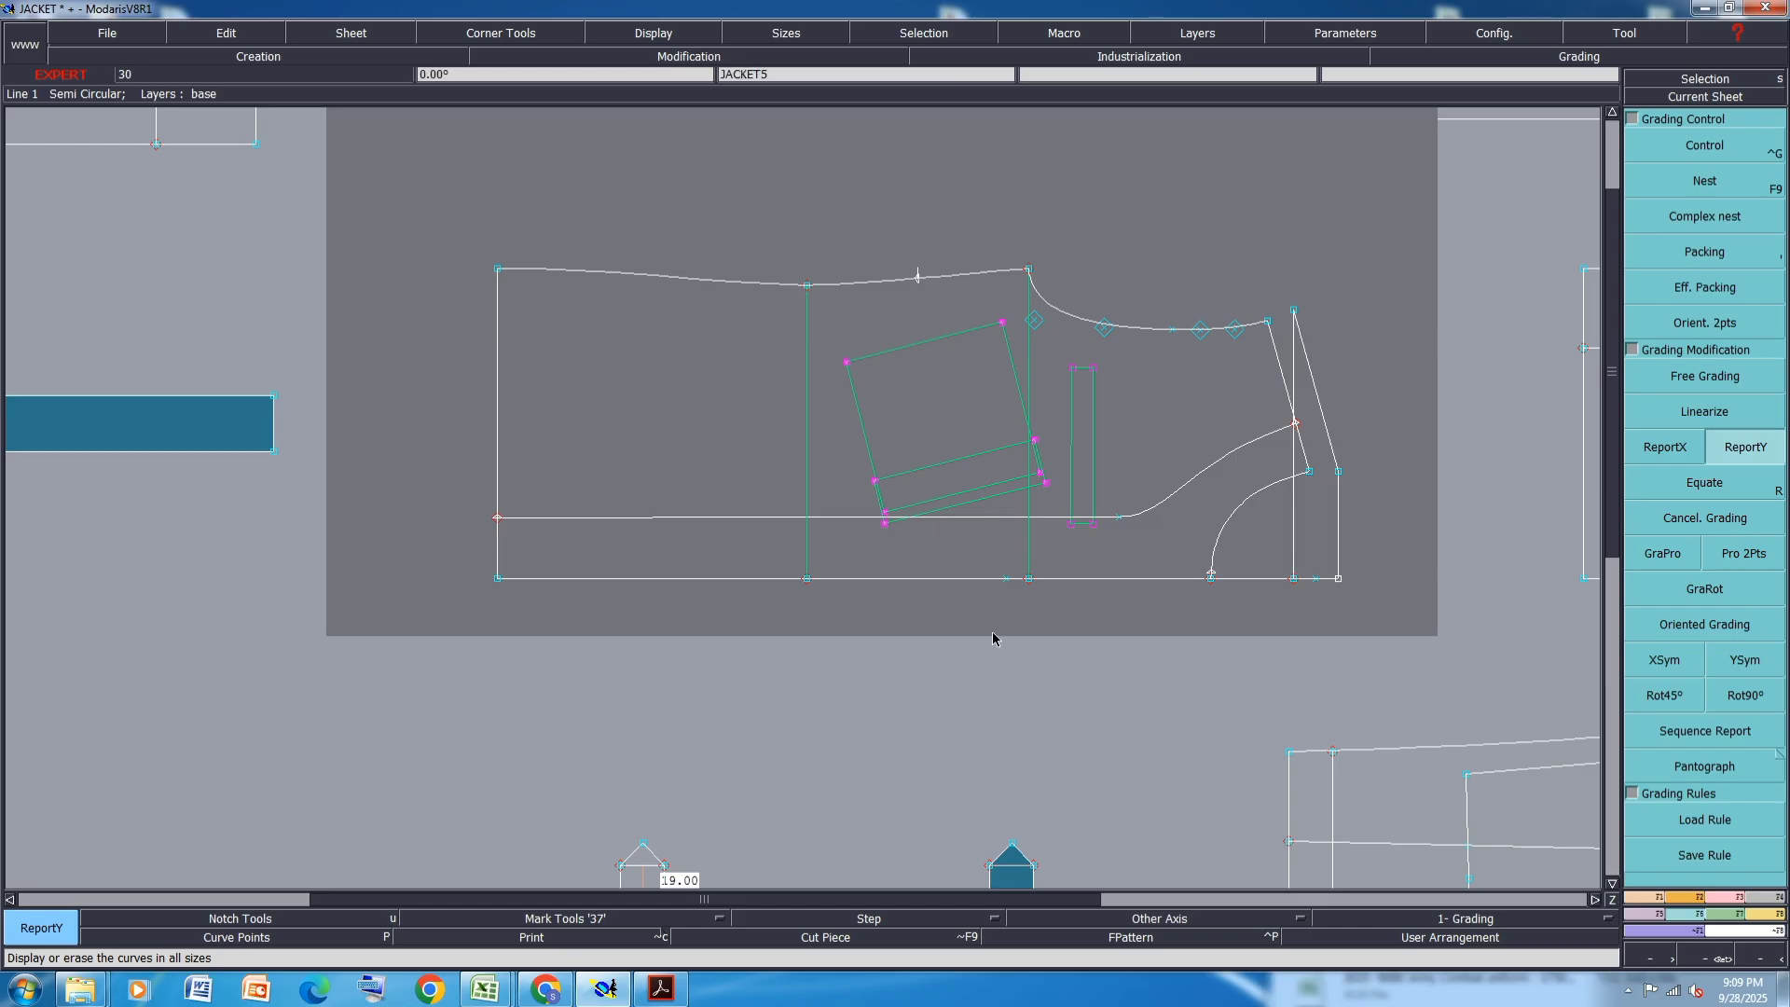
- Extract the full front body up to the neck curve, with the selected internal lines, as a seam piece and rearrange the sheets
key(x)
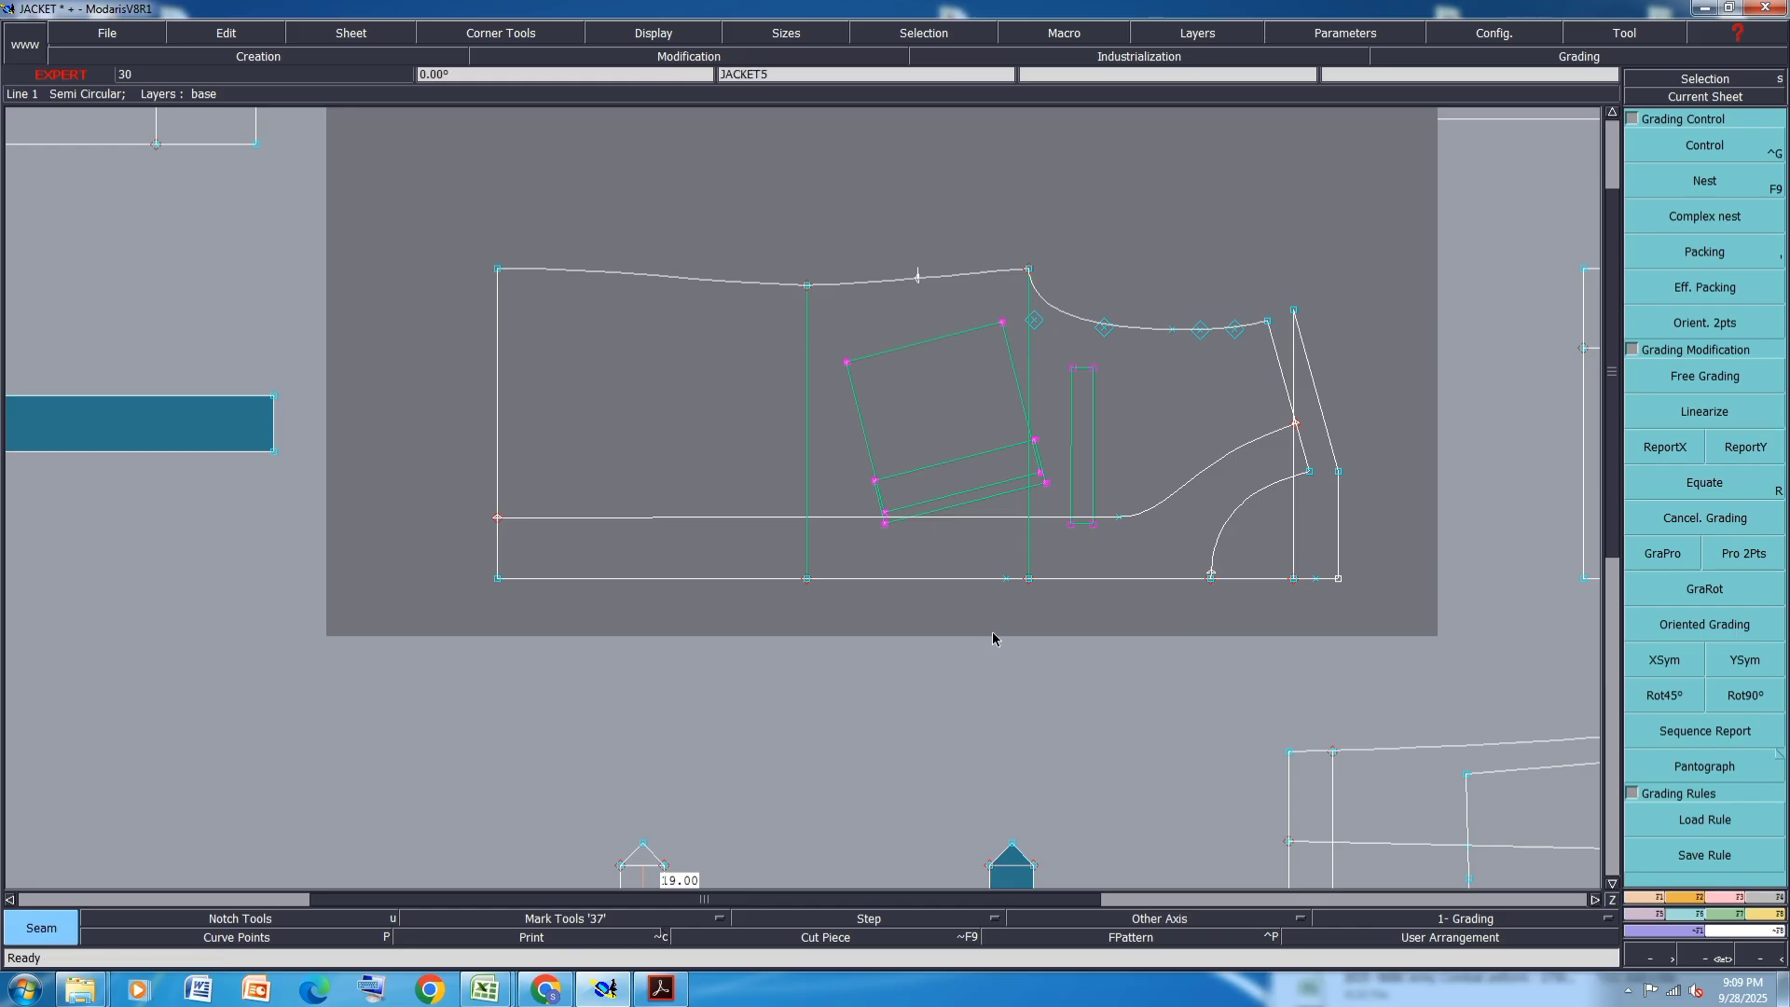
click(647, 451)
click(1135, 441)
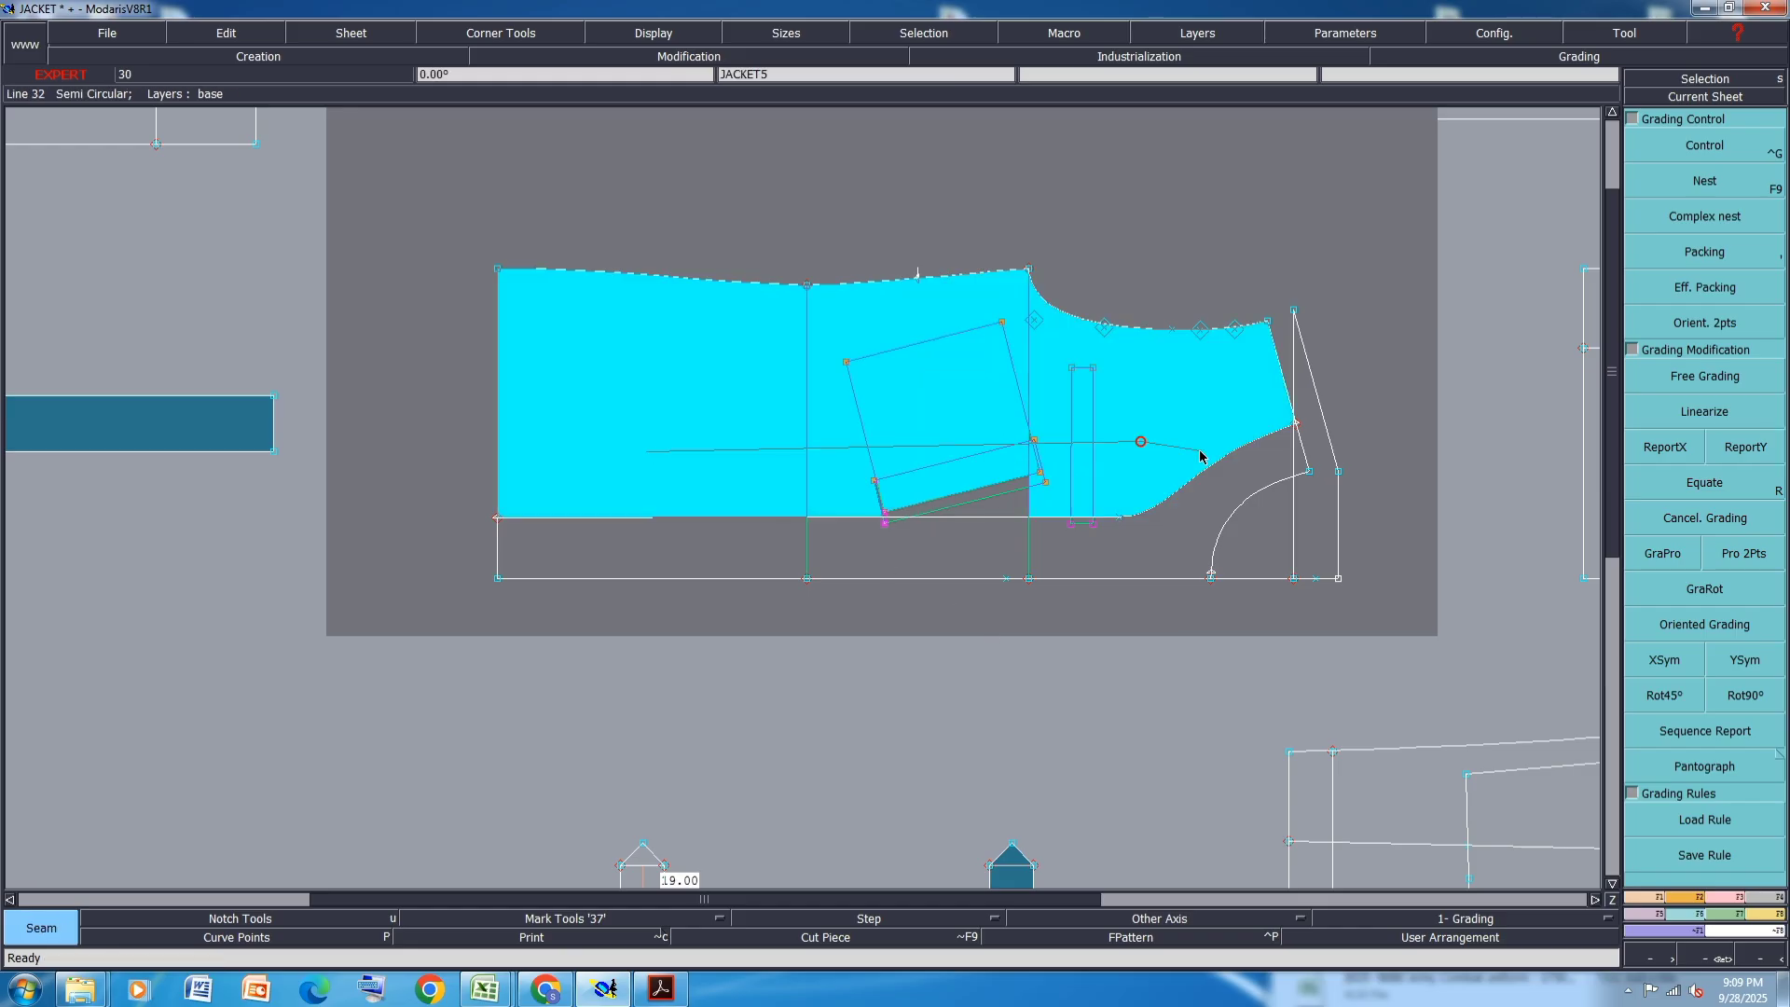
click(1238, 477)
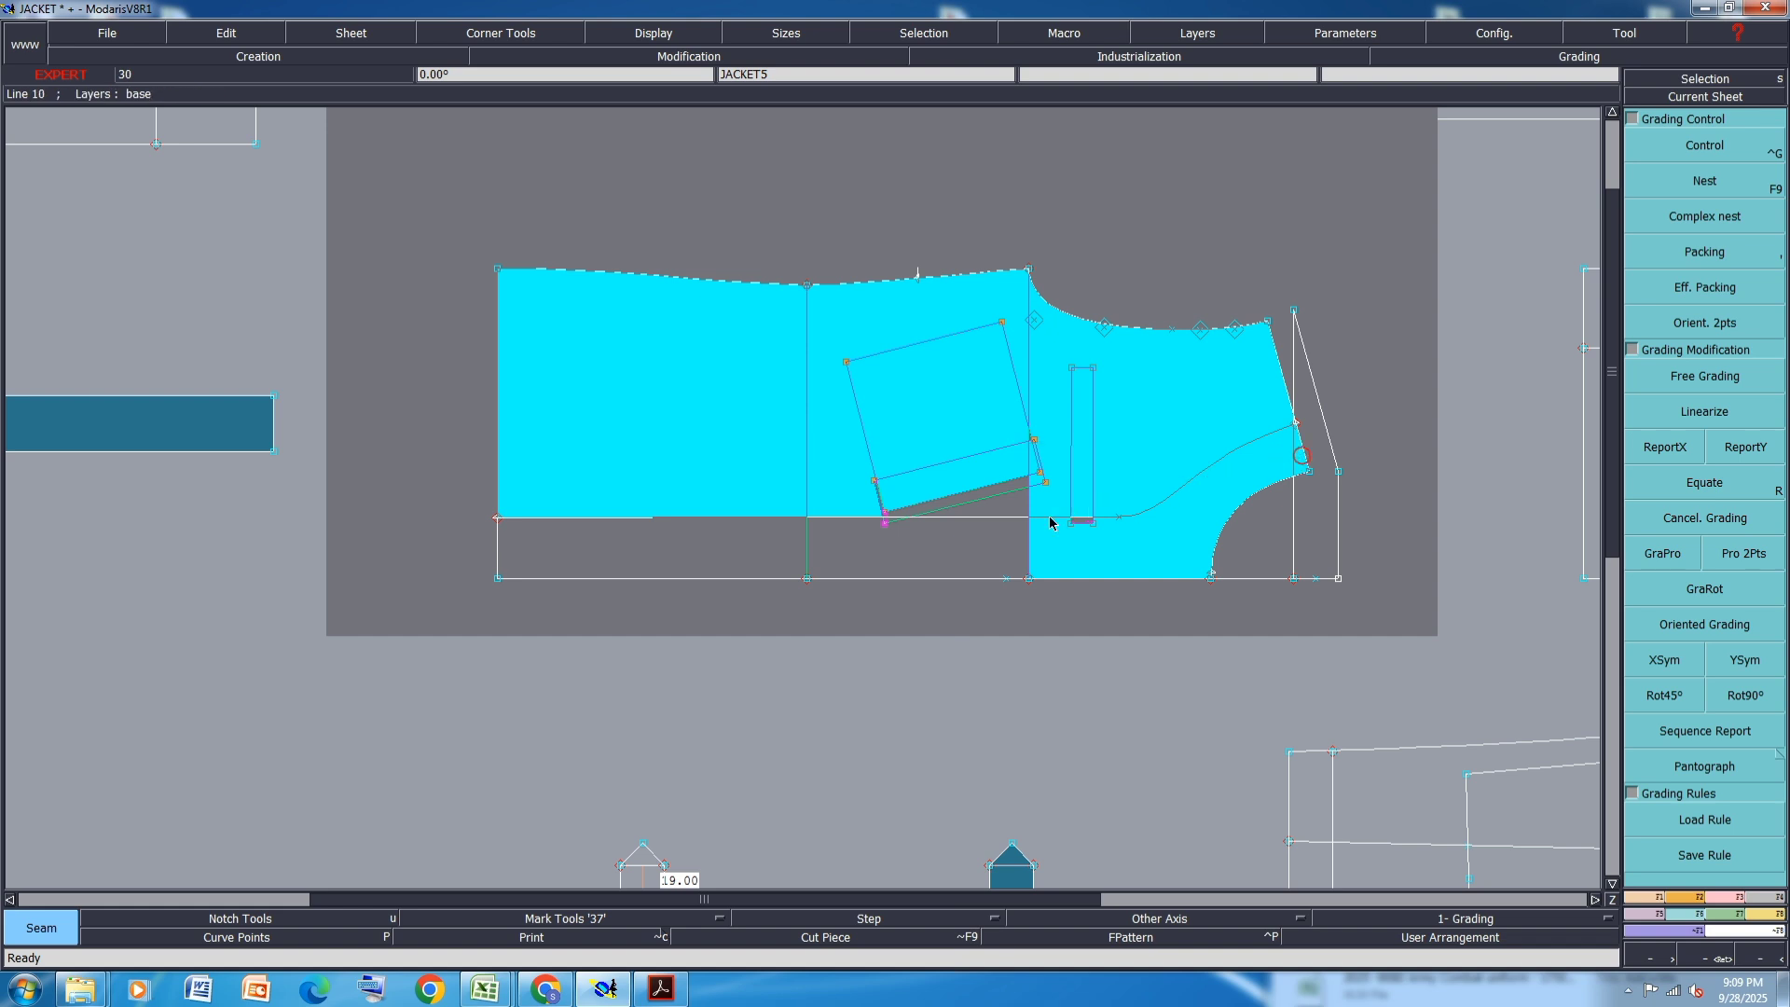
mouse_move(1002, 501)
mouse_down()
mouse_move(925, 494)
mouse_move(765, 542)
mouse_move(751, 481)
mouse_up()
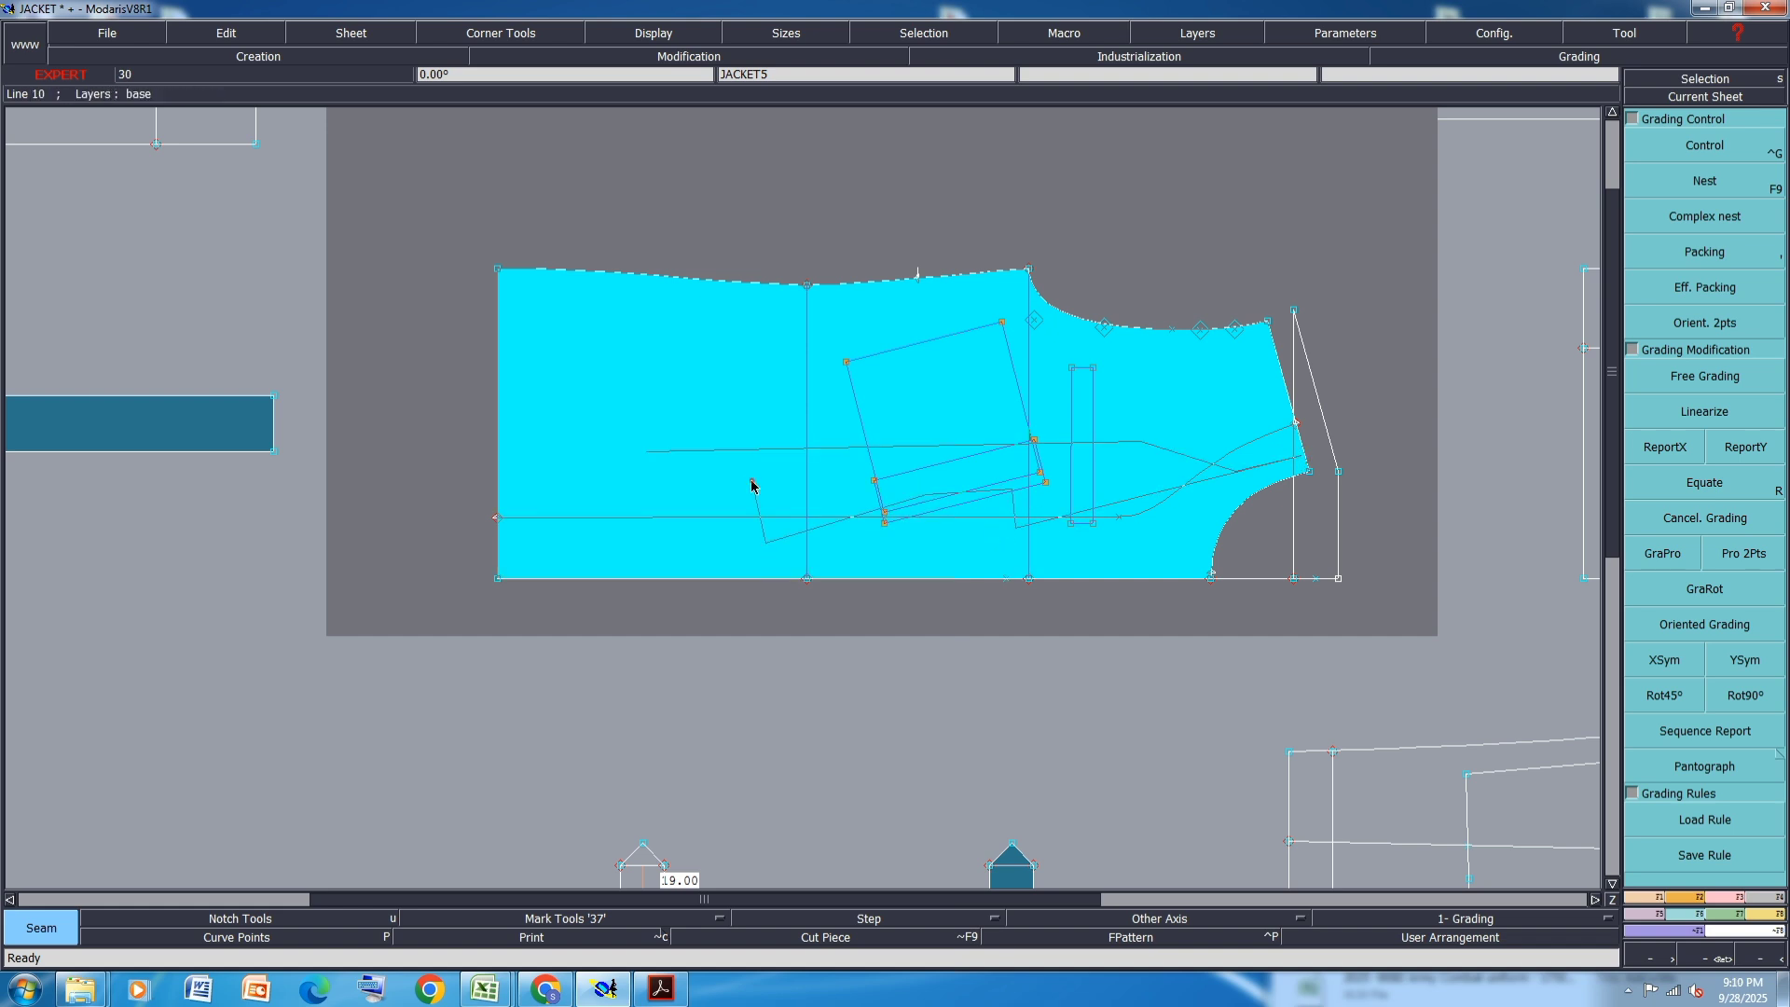
right_click(752, 482)
key(j)
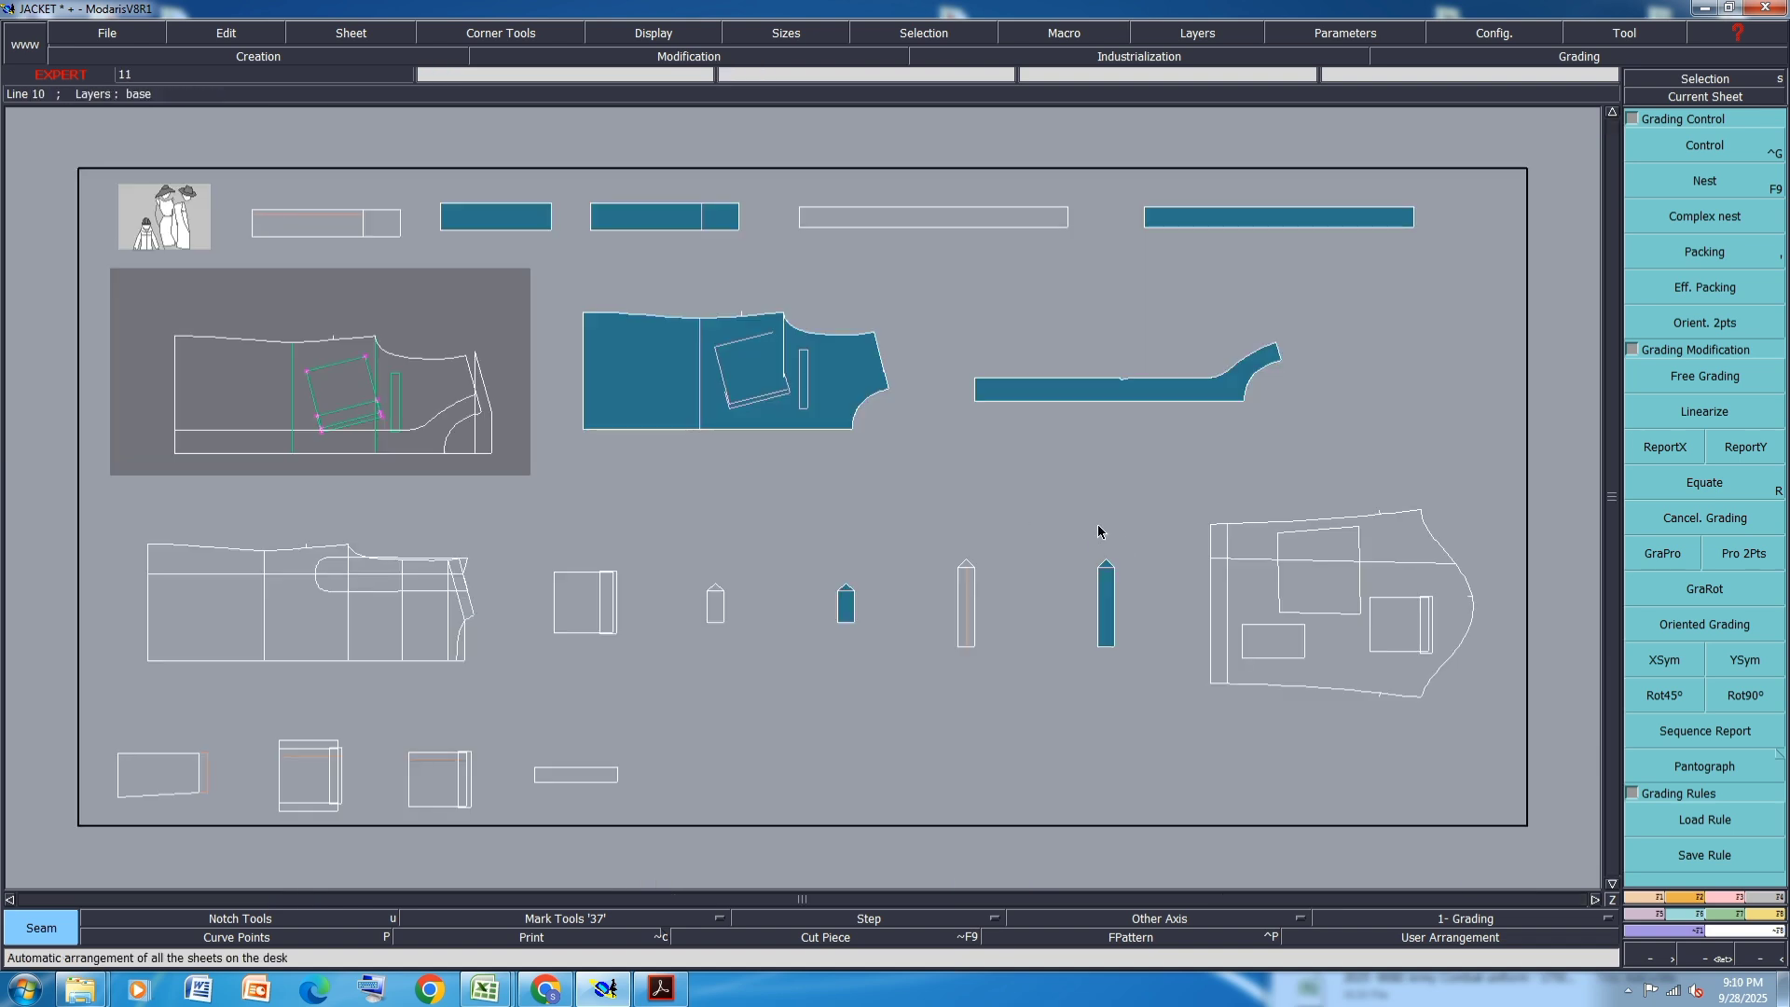
- Delete the faulty extracted front piece sheet with the broken pocket outline and rearrange the remaining sheets
key(i)
click(724, 341)
scroll(724, 342, up, 3)
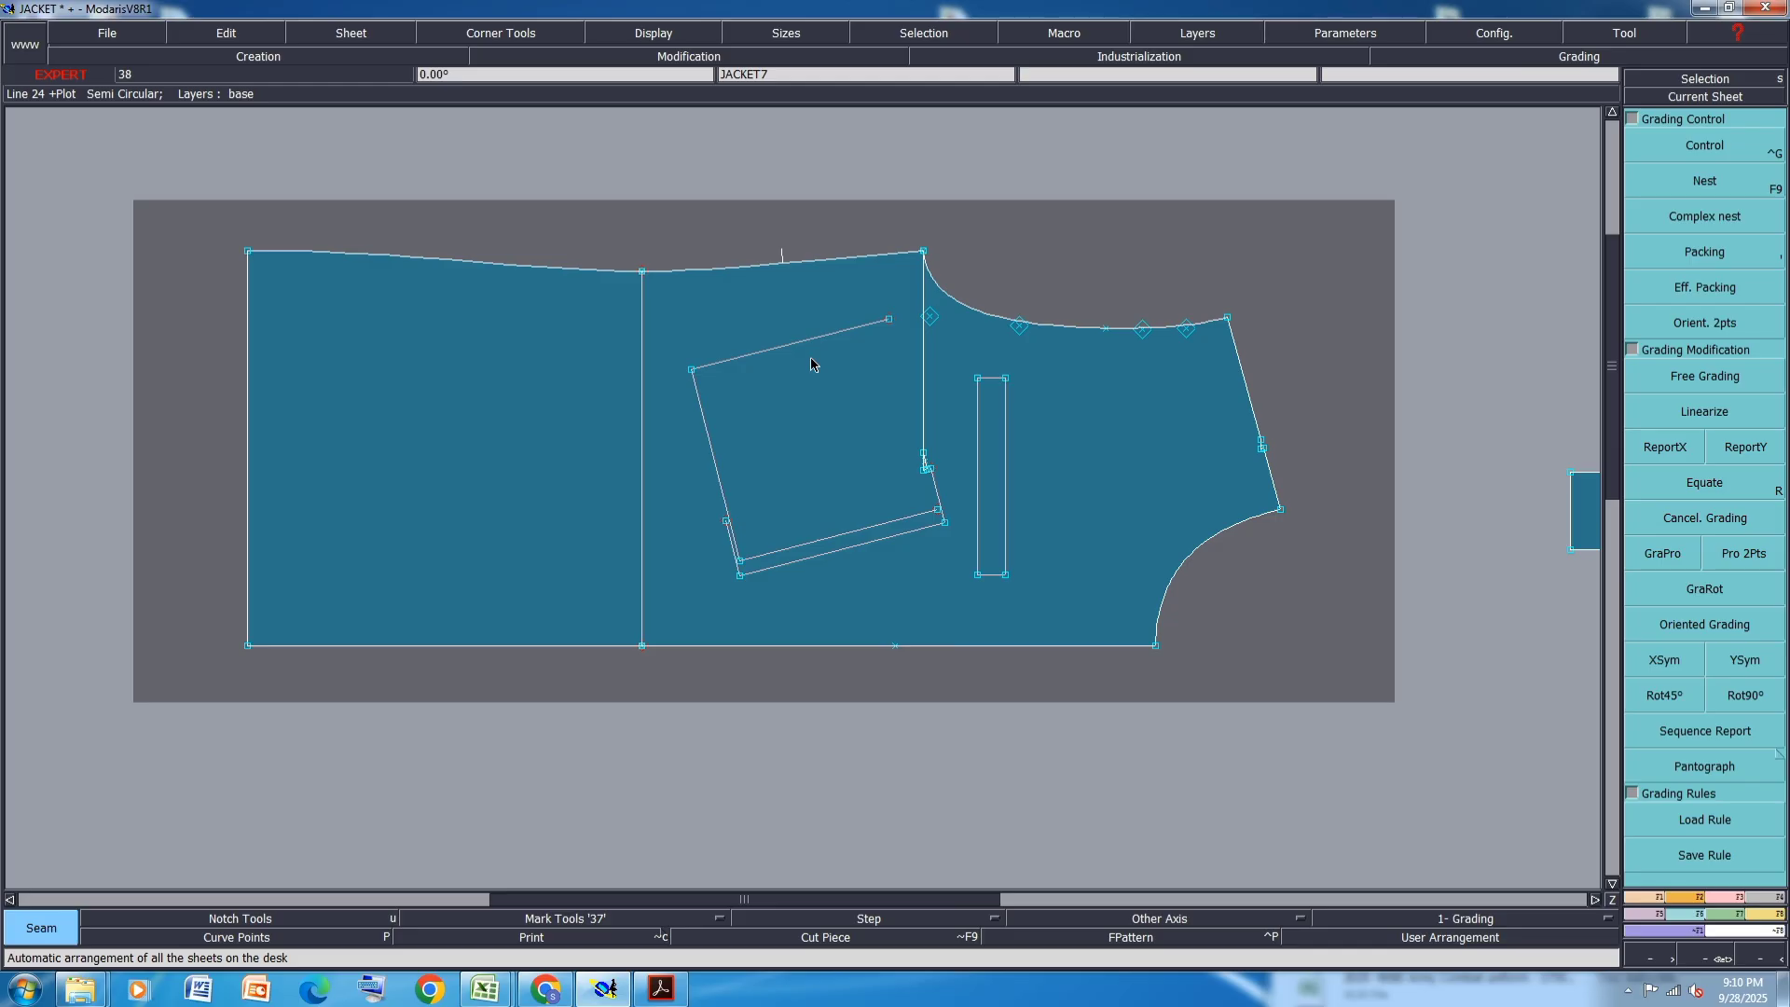
key(shift+Delete)
click(859, 414)
key(Delete)
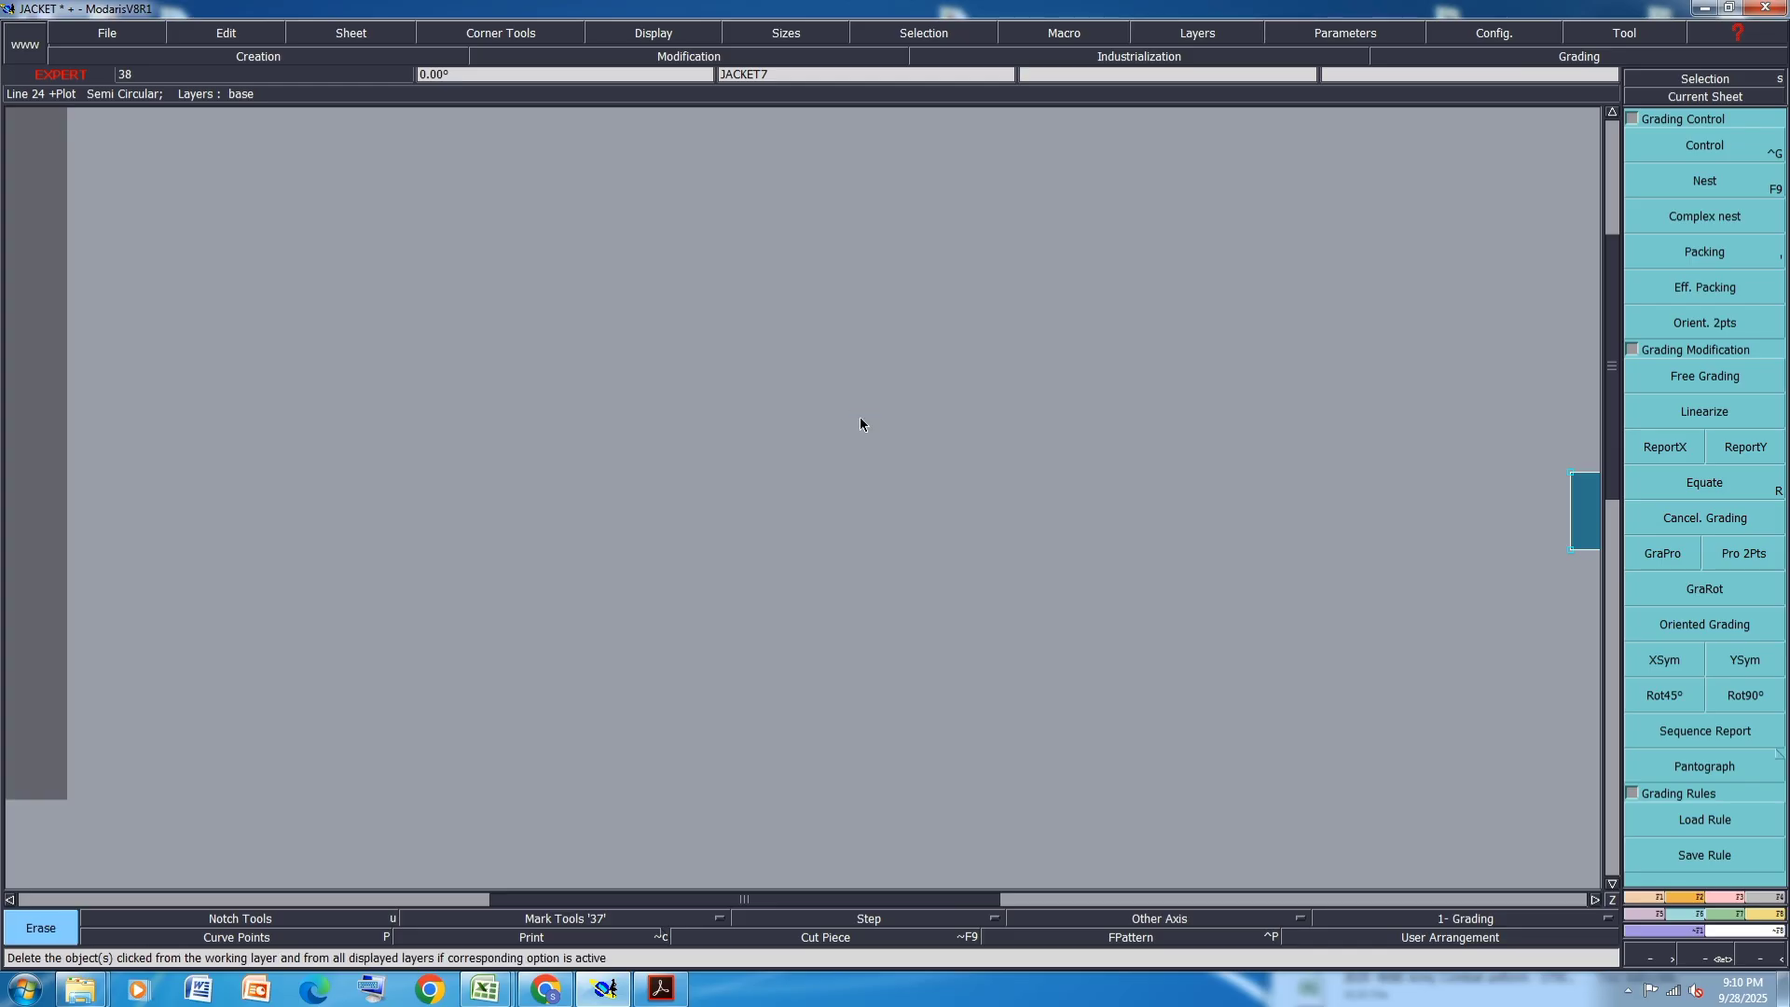
key(j)
scroll(192, 367, up, 5)
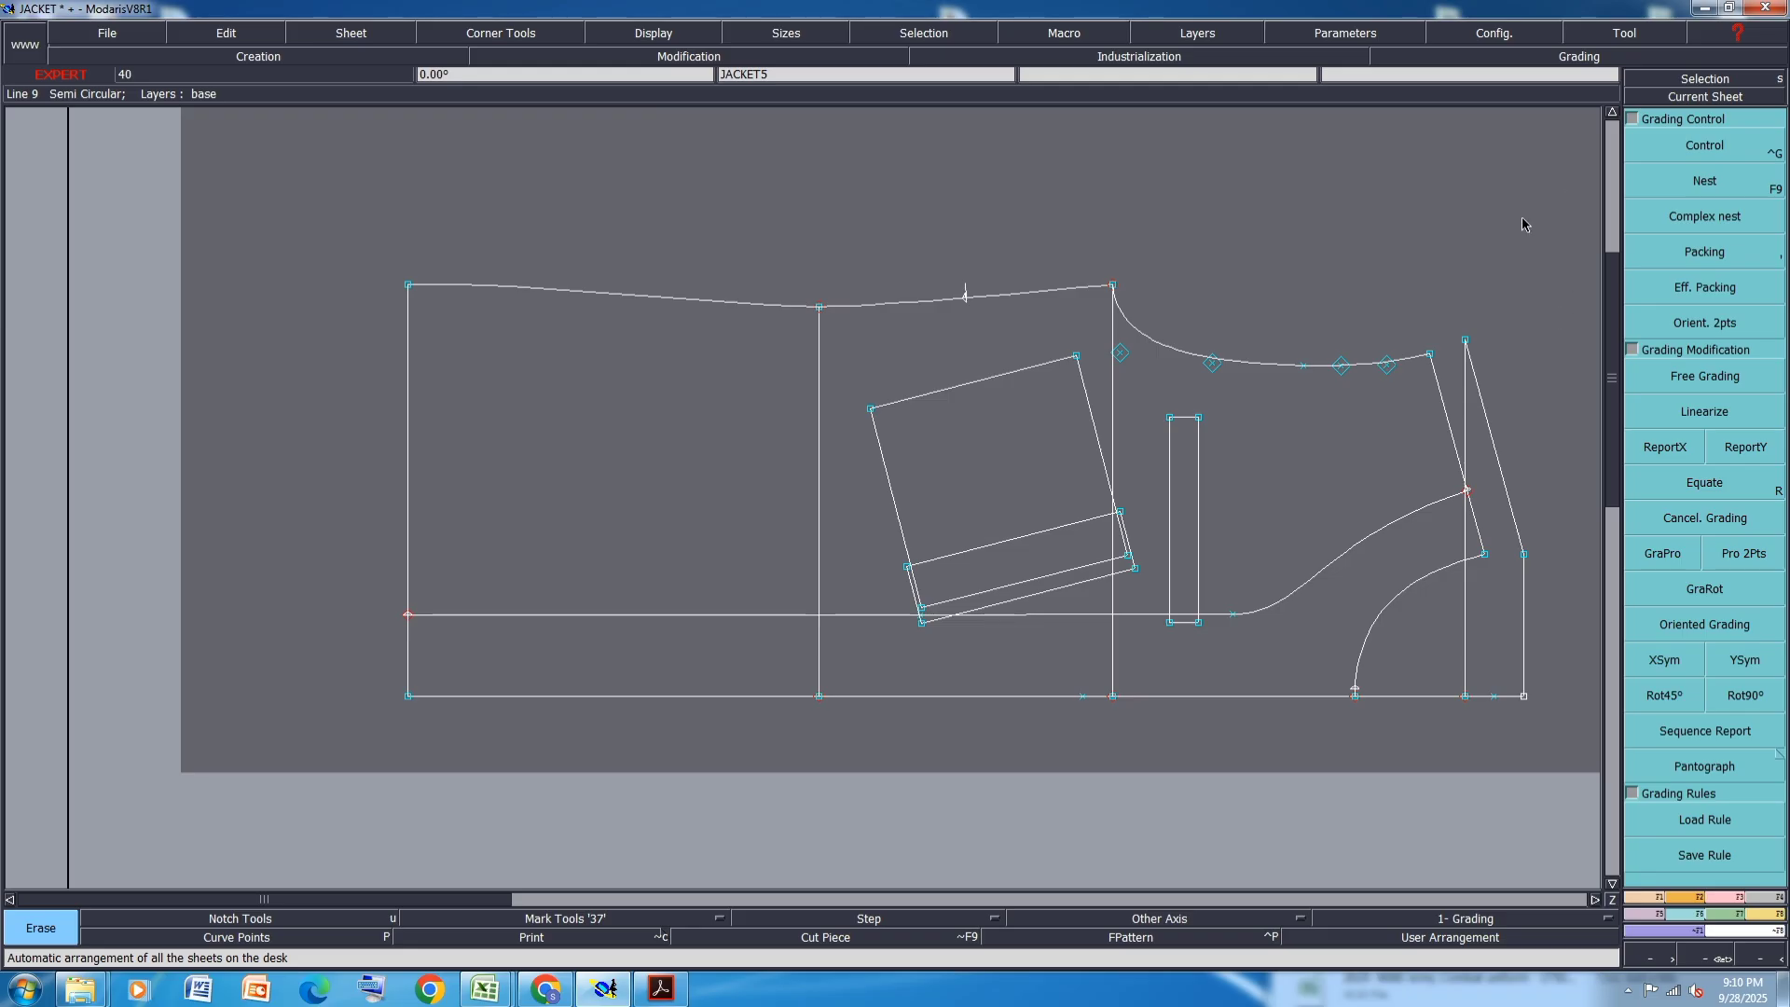
- Extract the full front body again as a seam piece with its pocket, narrow rectangle and construction lines, and rearrange the sheets
click(299, 779)
key(shift+s)
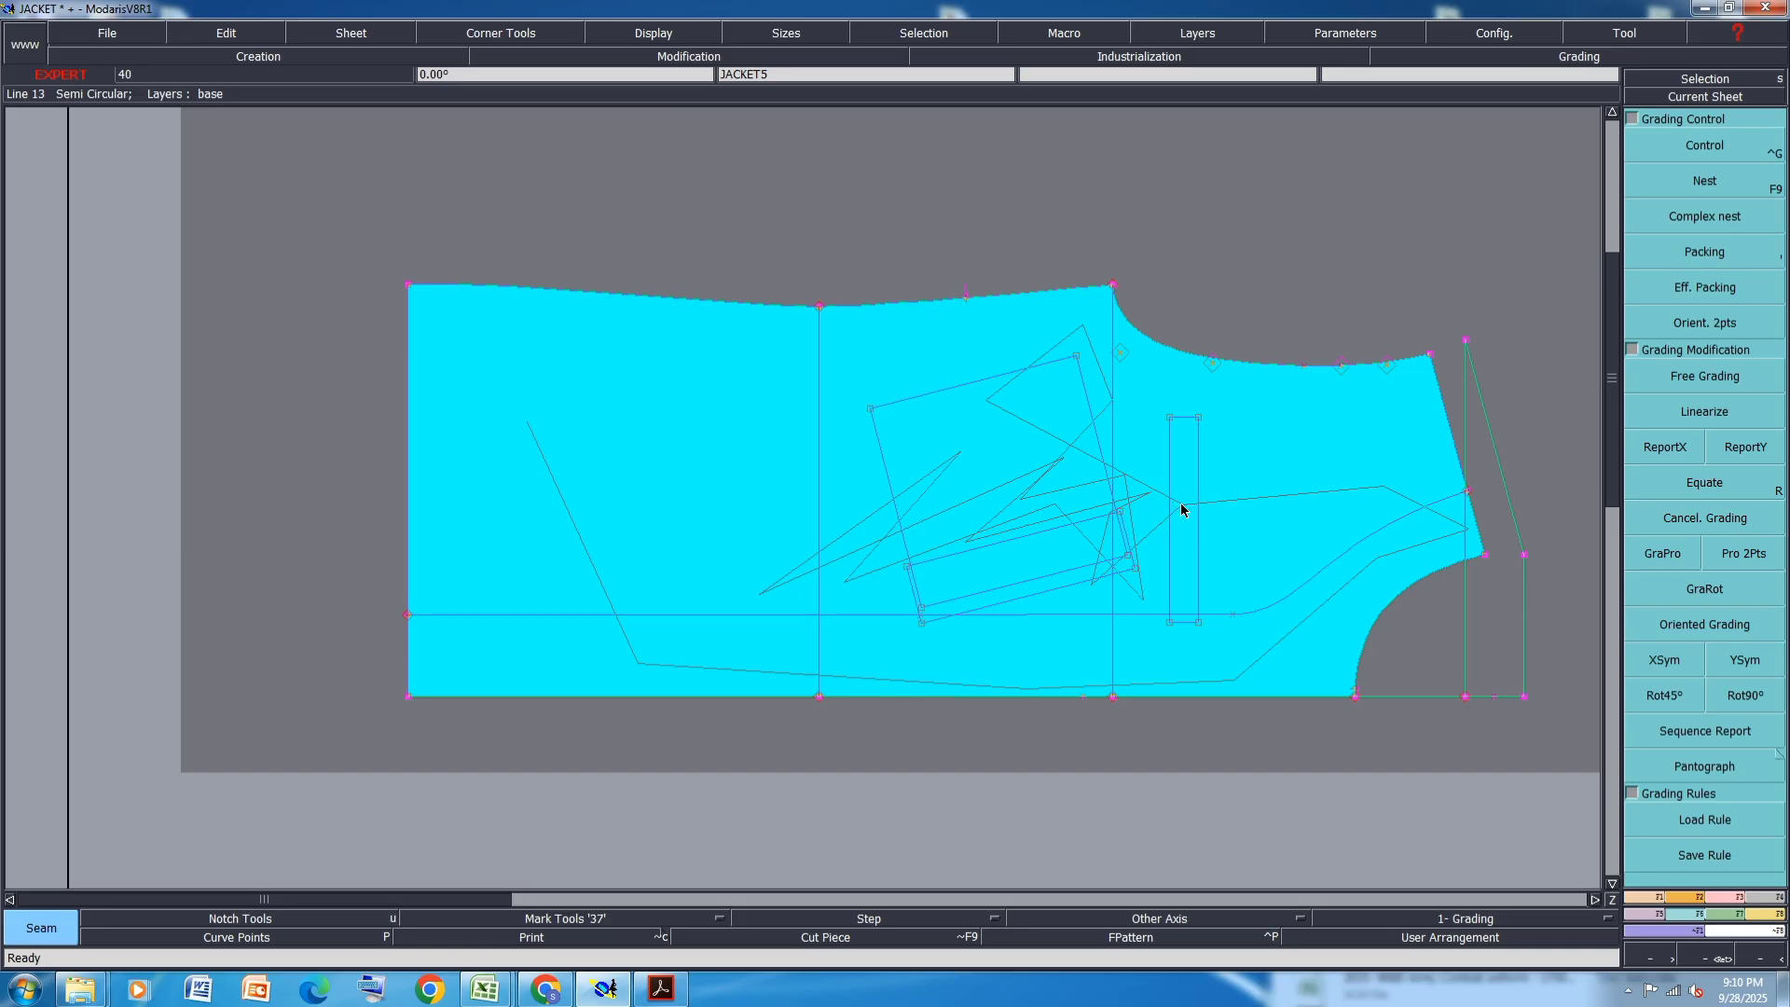
key(h)
key(j)
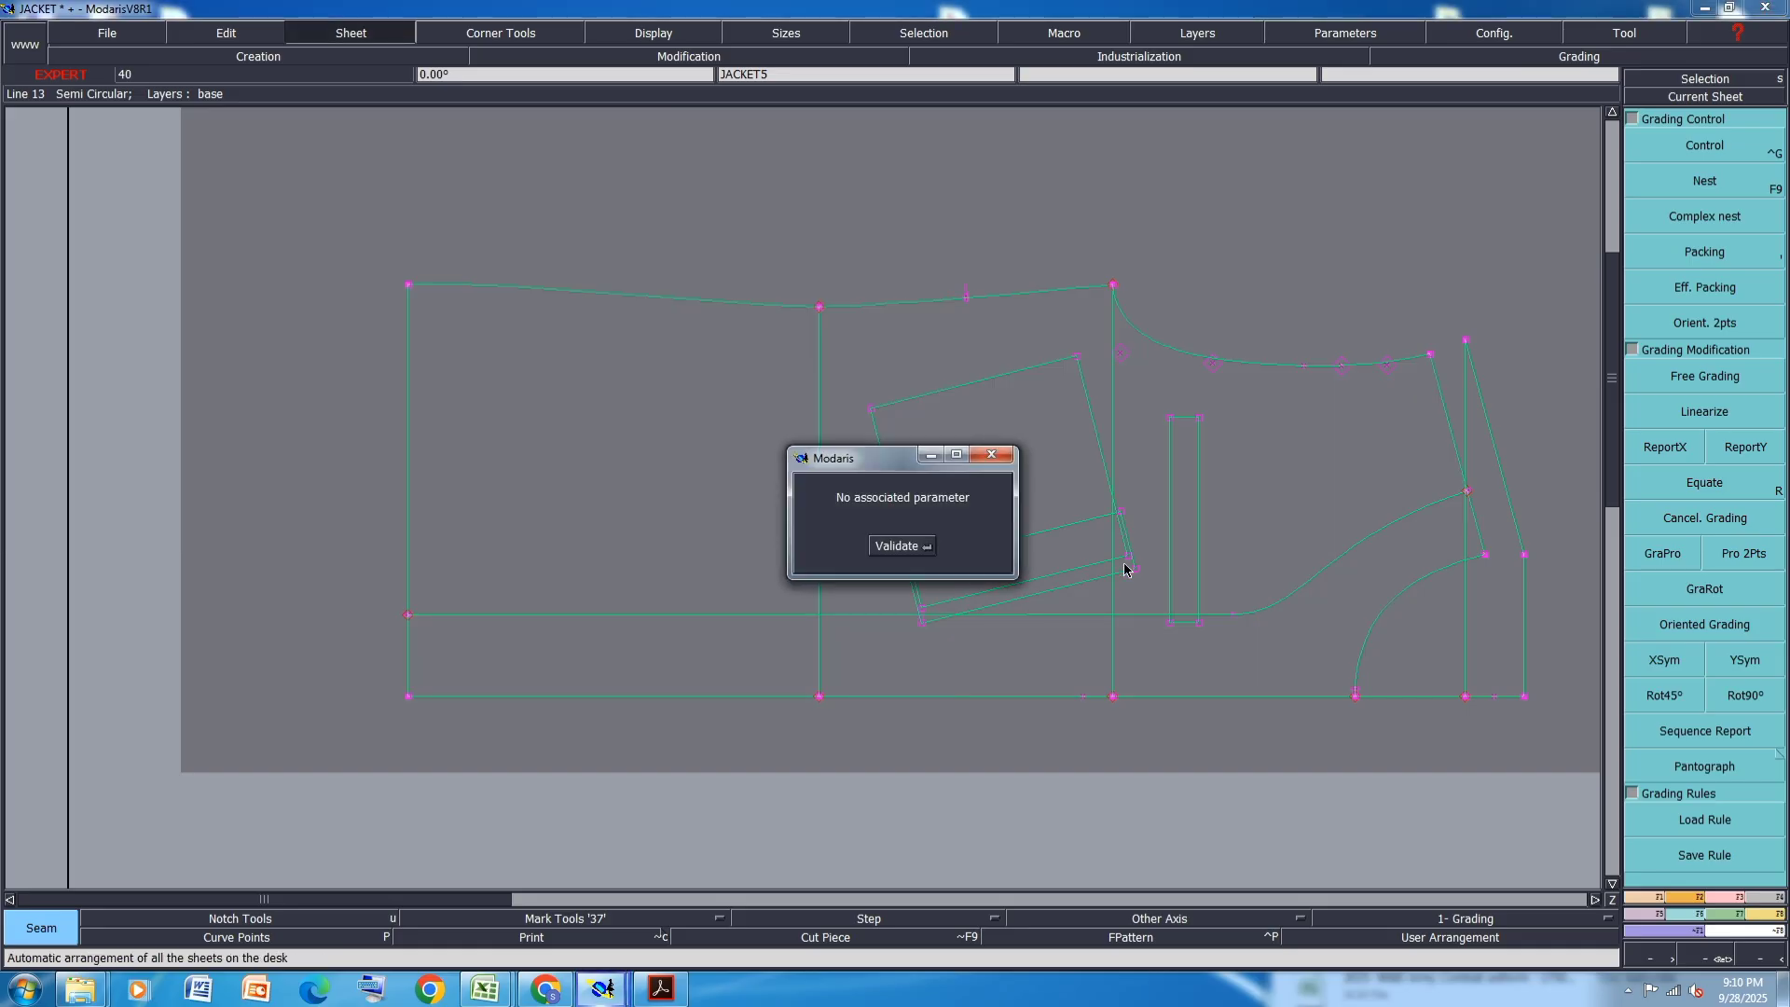
click(903, 552)
click(740, 301)
scroll(740, 303, up, 3)
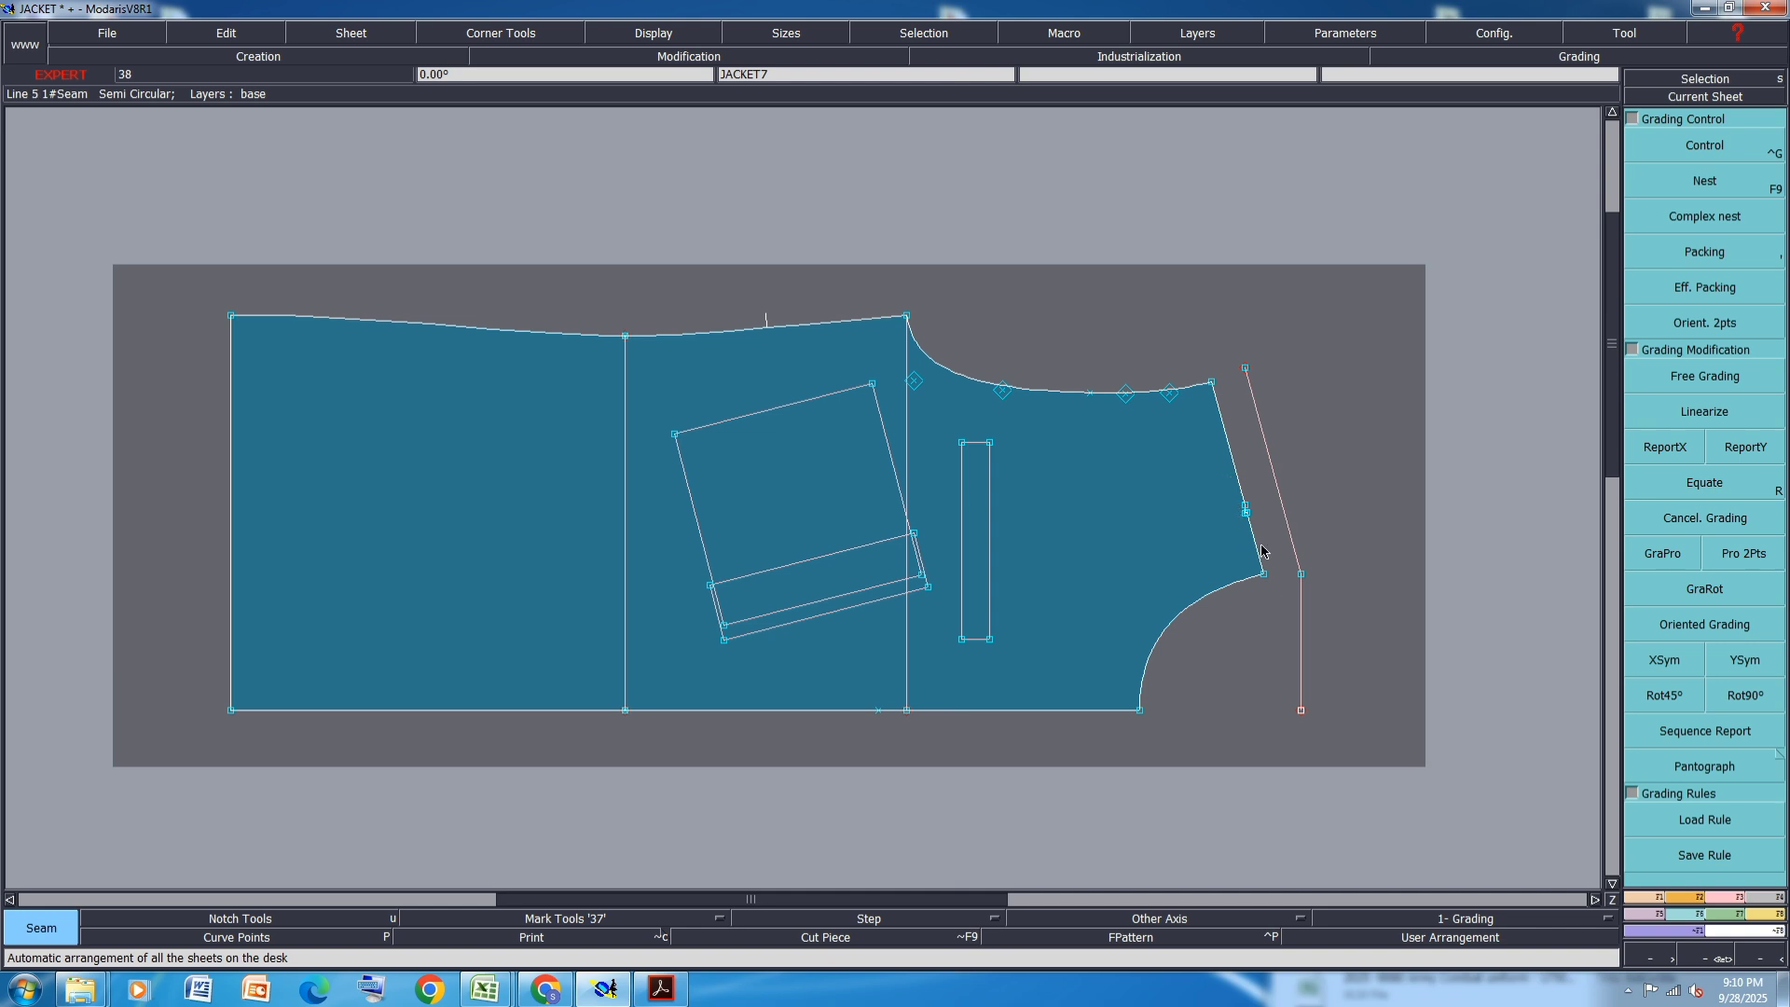
- Delete the extra points forming the small jog in the front piece's shoulder line and the stray line beyond the shoulder
scroll(1261, 547, up, 1)
scroll(1280, 538, up, 4)
key(m)
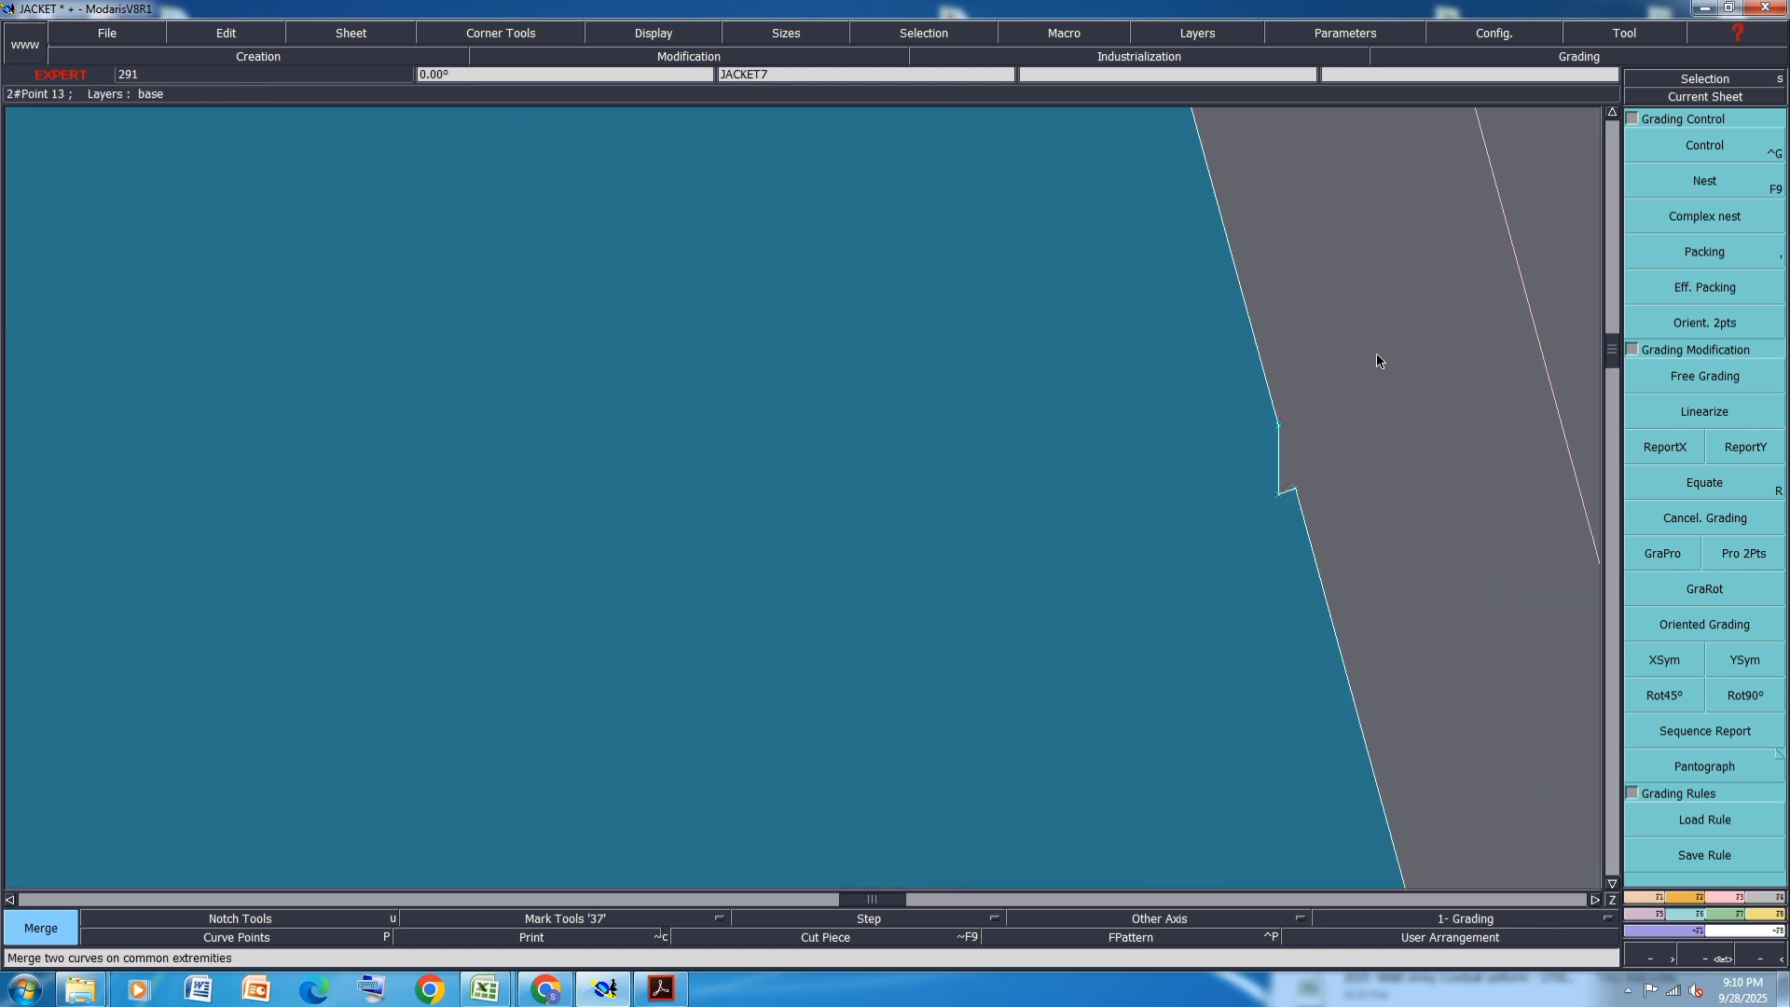
drag(1378, 356, 1221, 599)
key(Delete)
click(1277, 496)
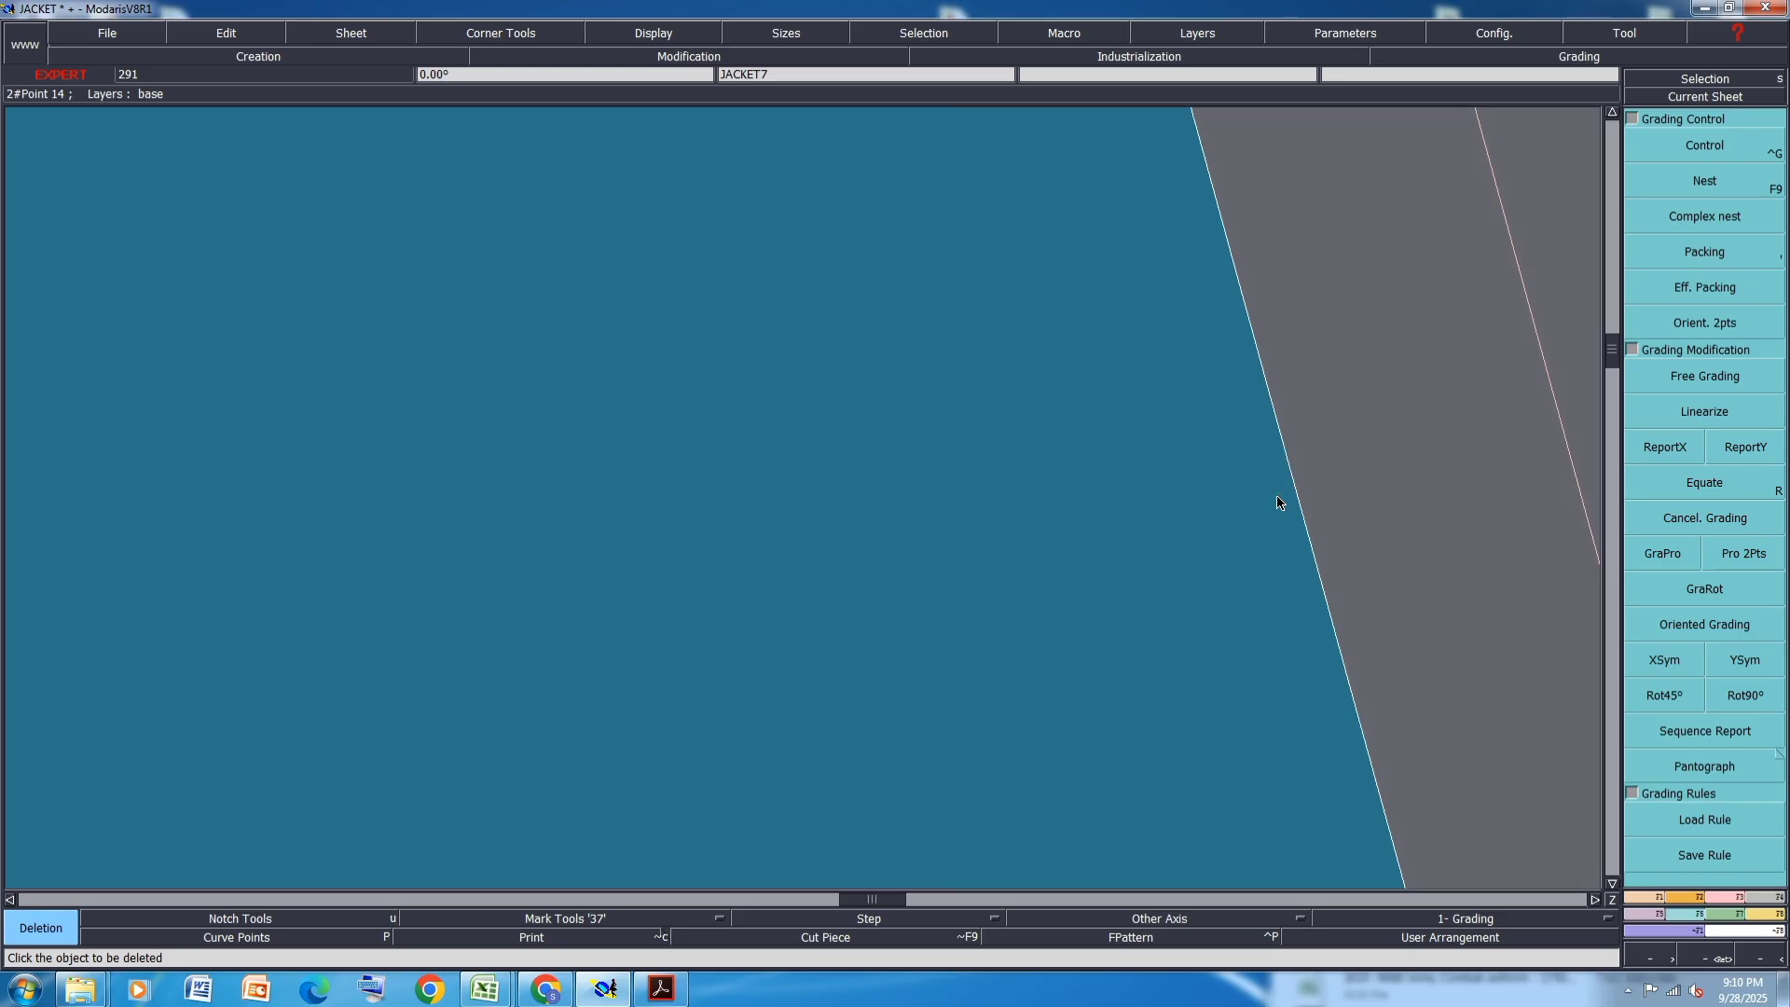
scroll(1253, 544, down, 5)
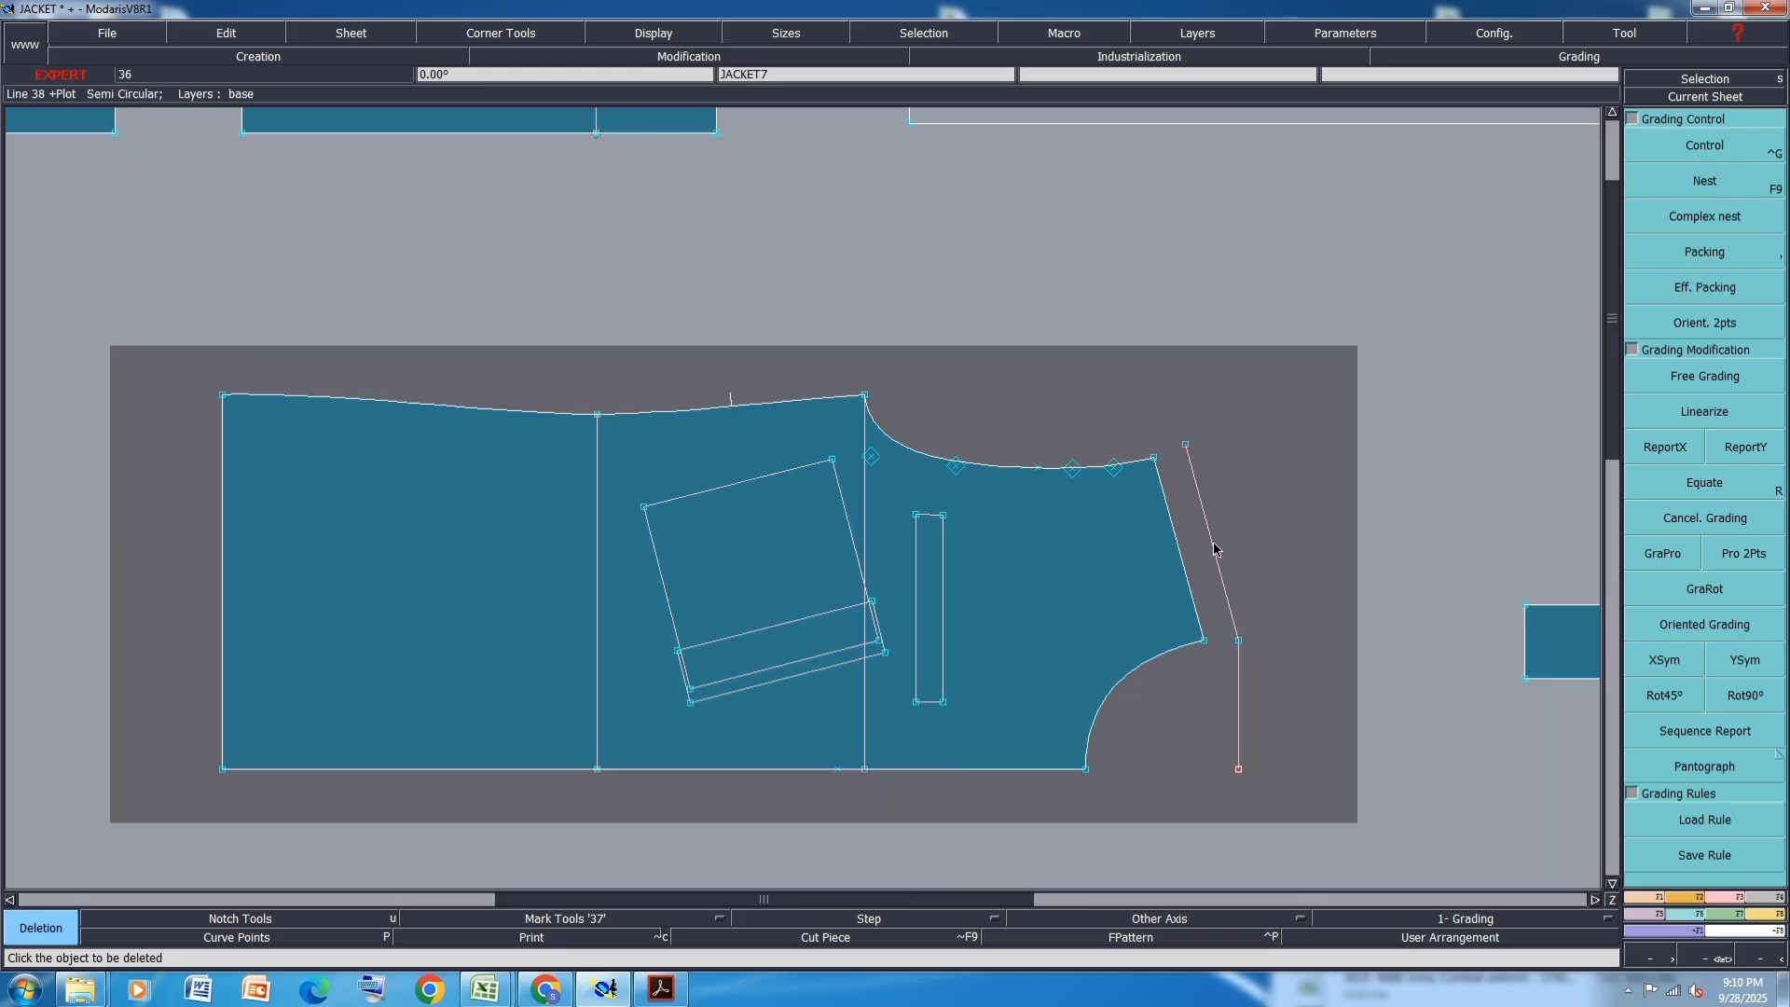
click(1216, 546)
- Display the size nest of the extracted front and examine the graded curves around the armhole
key(F9)
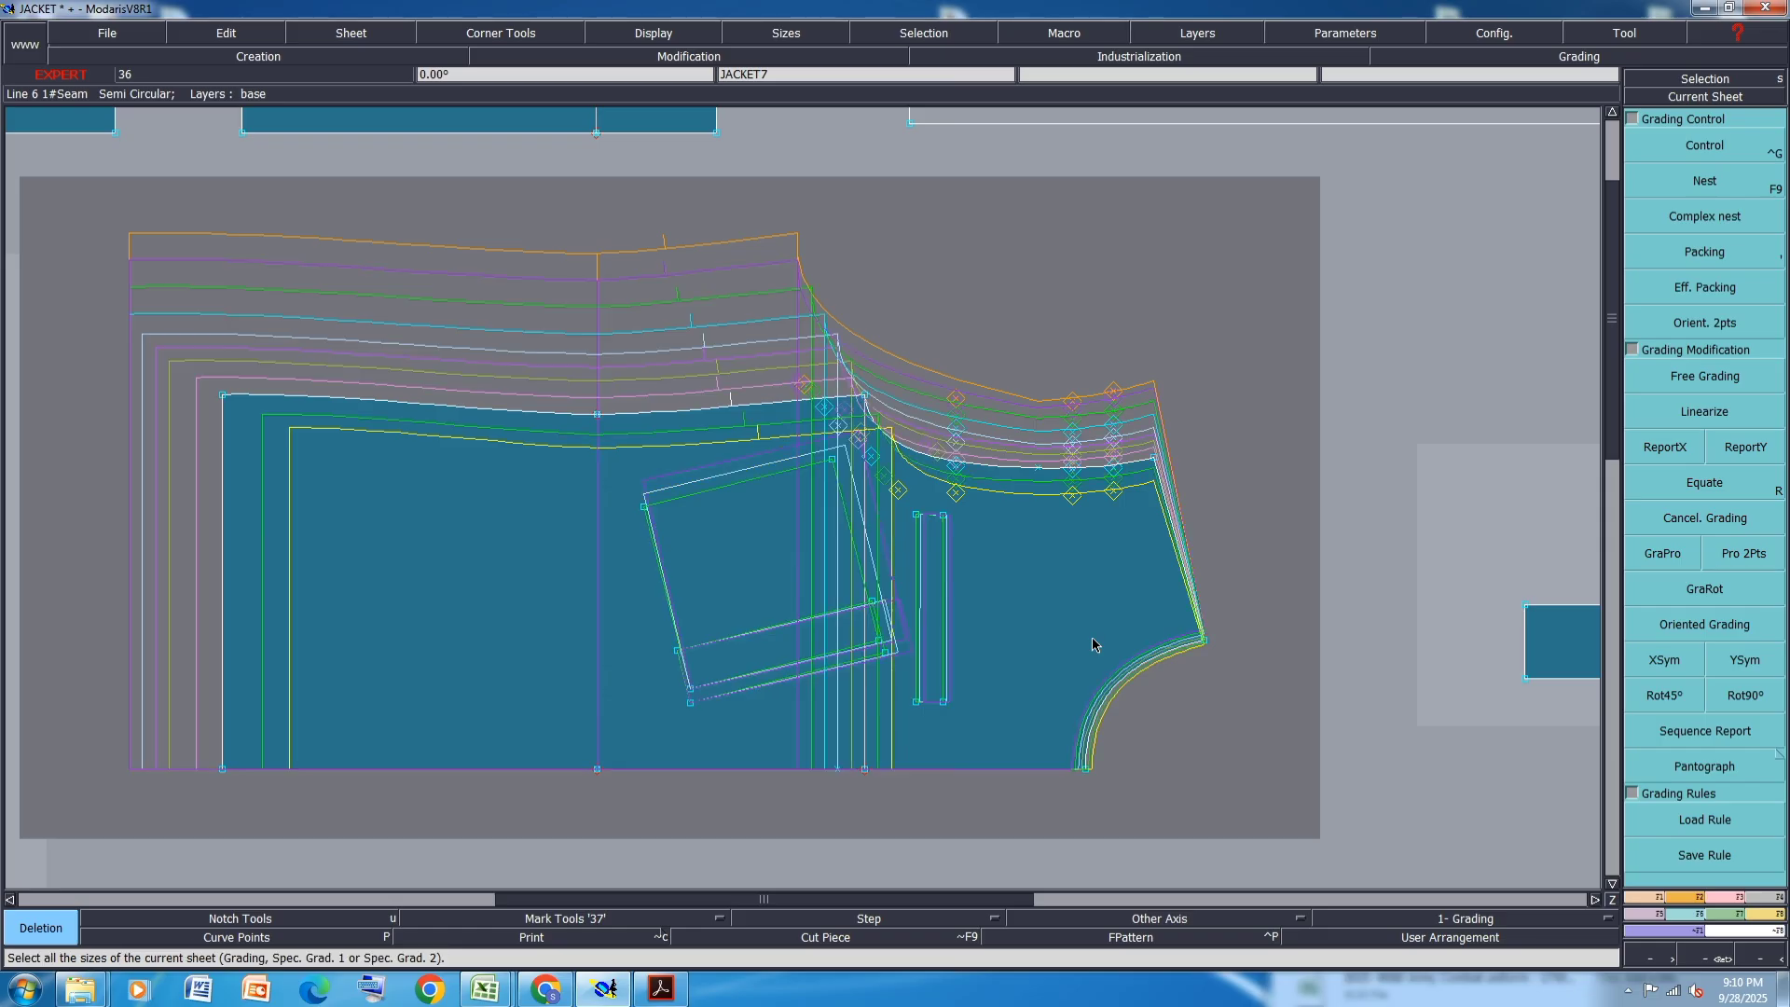
scroll(1093, 636, up, 4)
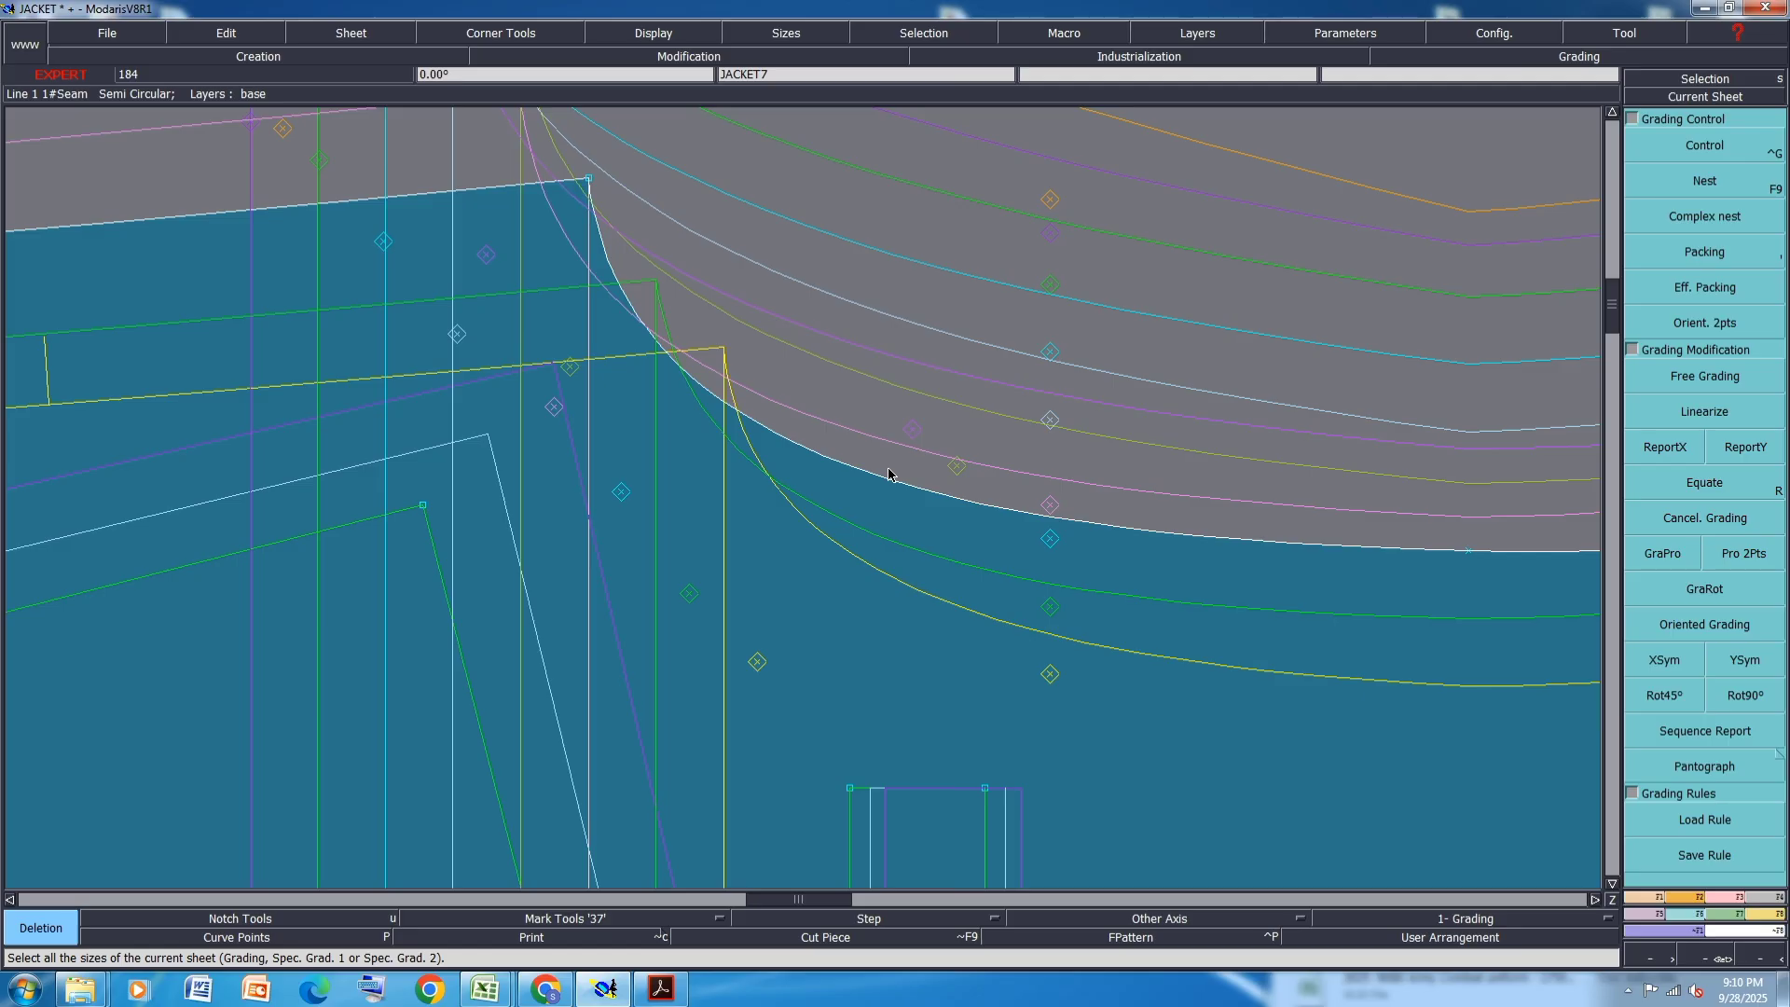
scroll(888, 474, down, 3)
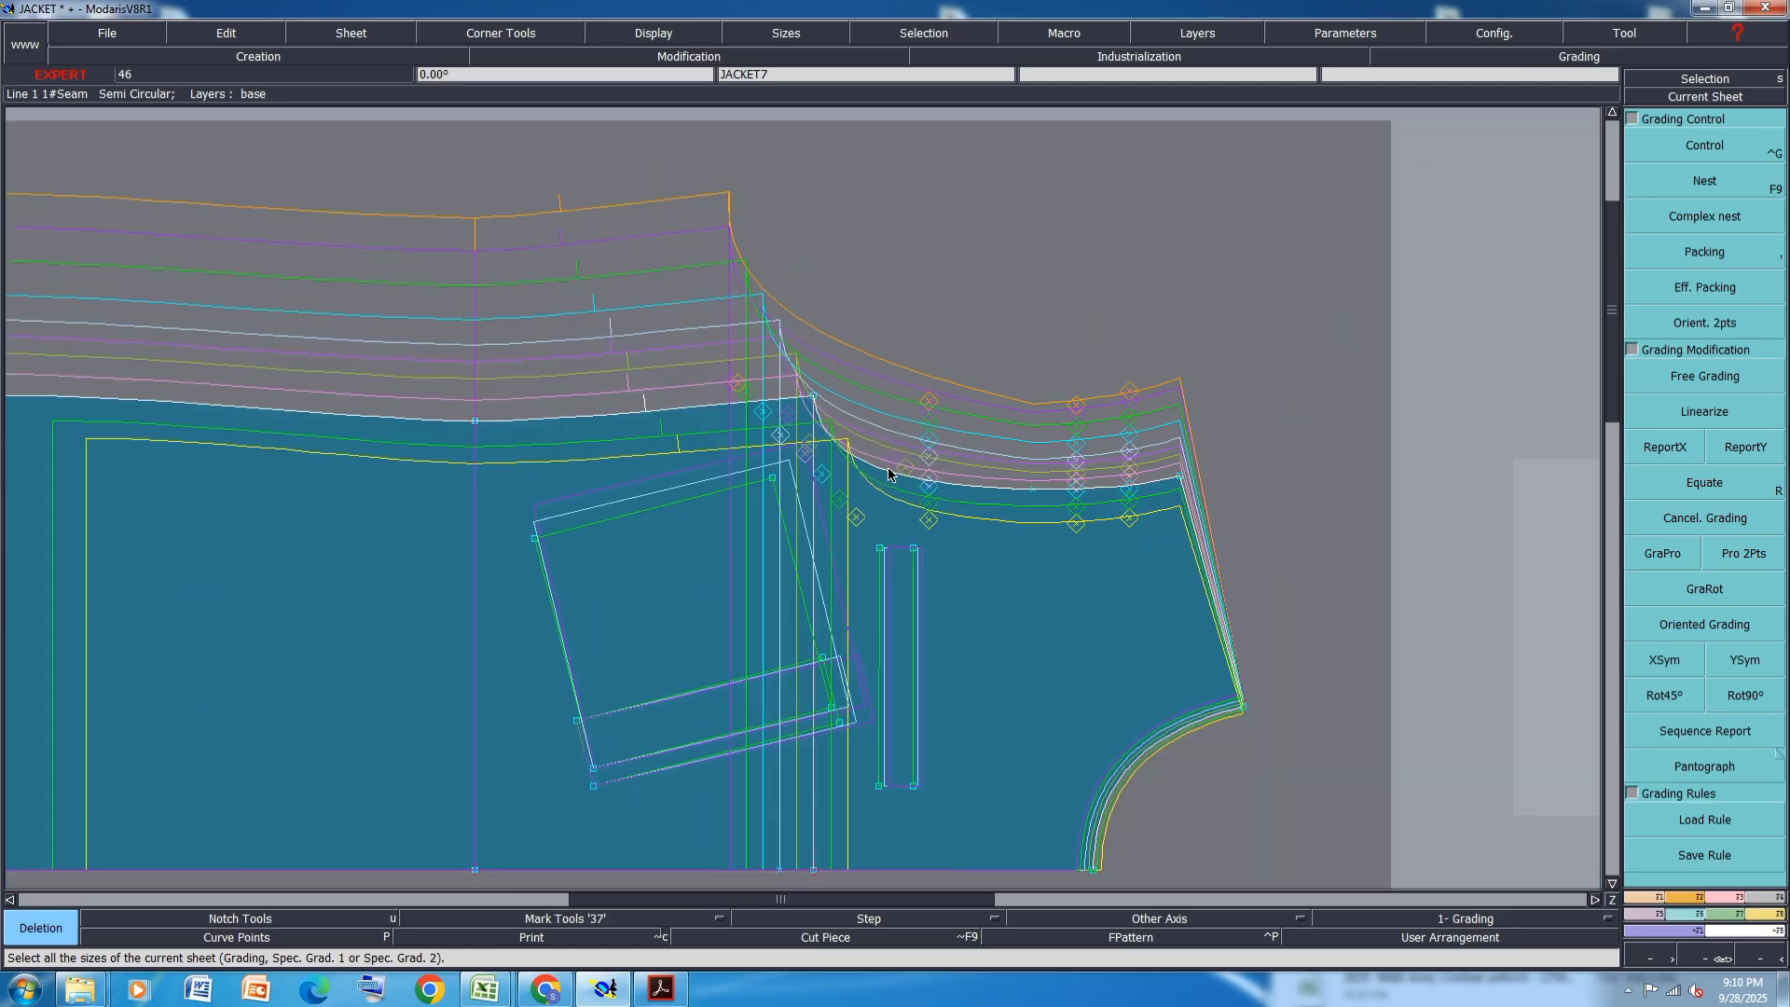
- Delete the second extracted front piece and rearrange the sheets around the front pattern
scroll(888, 474, down, 1)
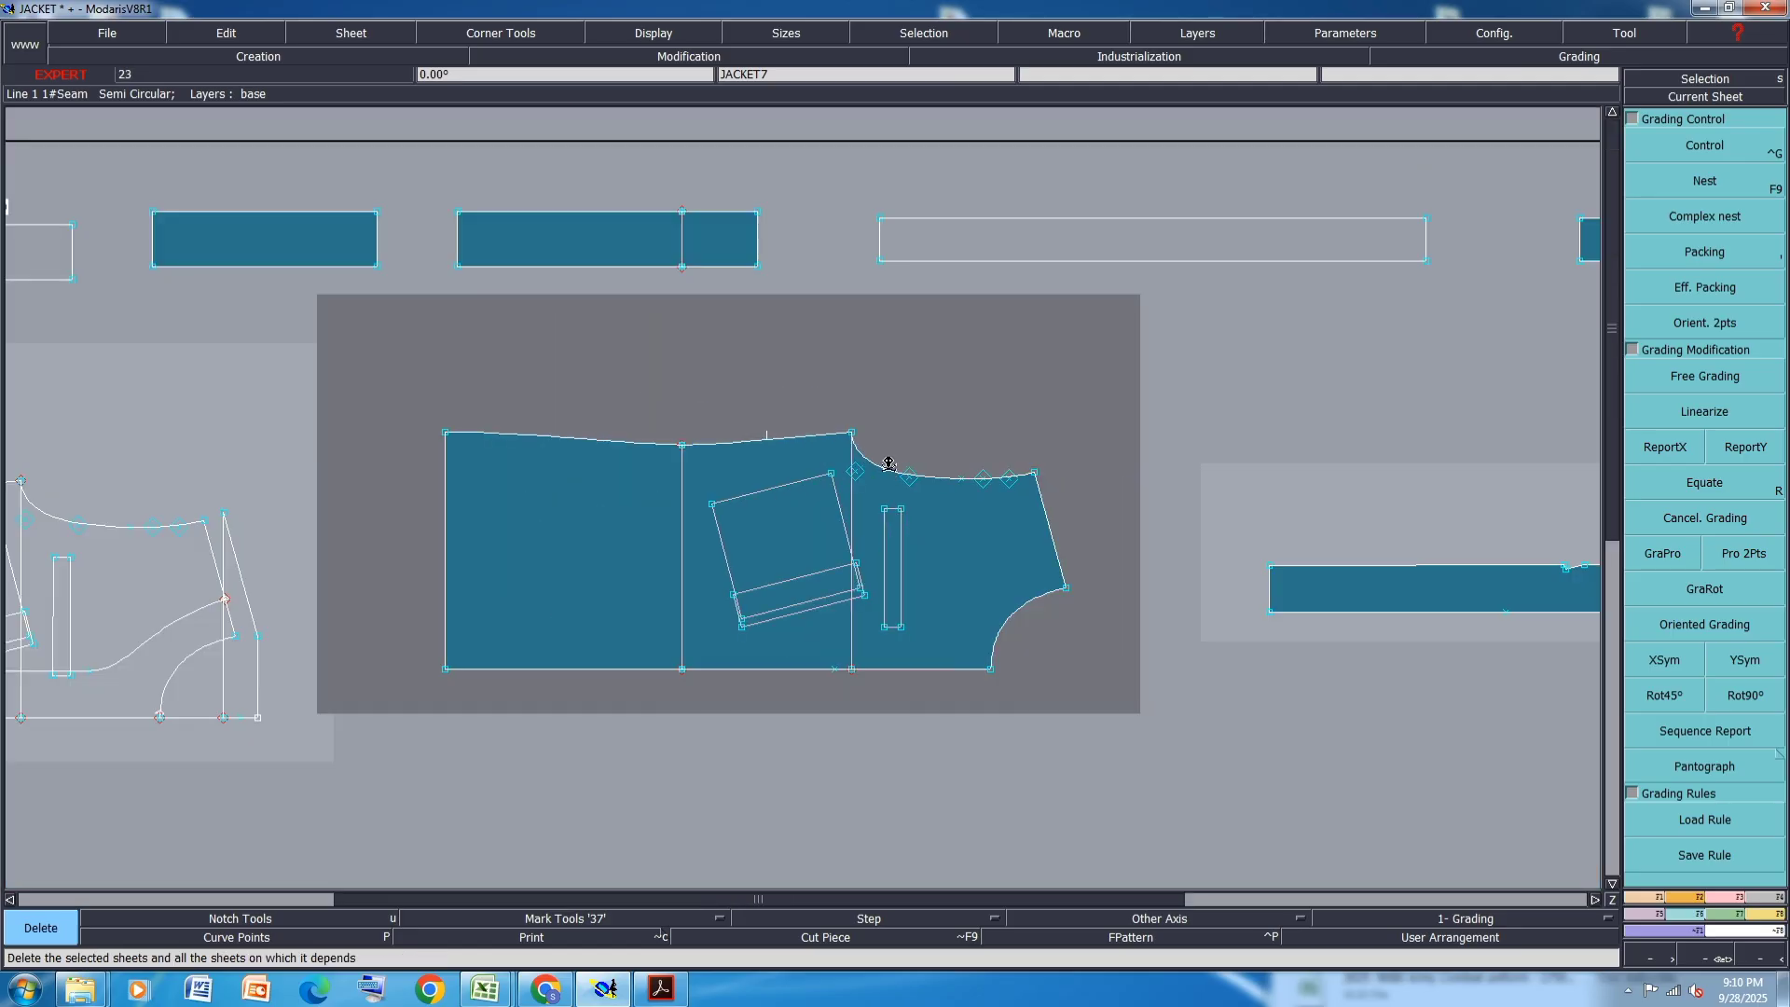
key(8)
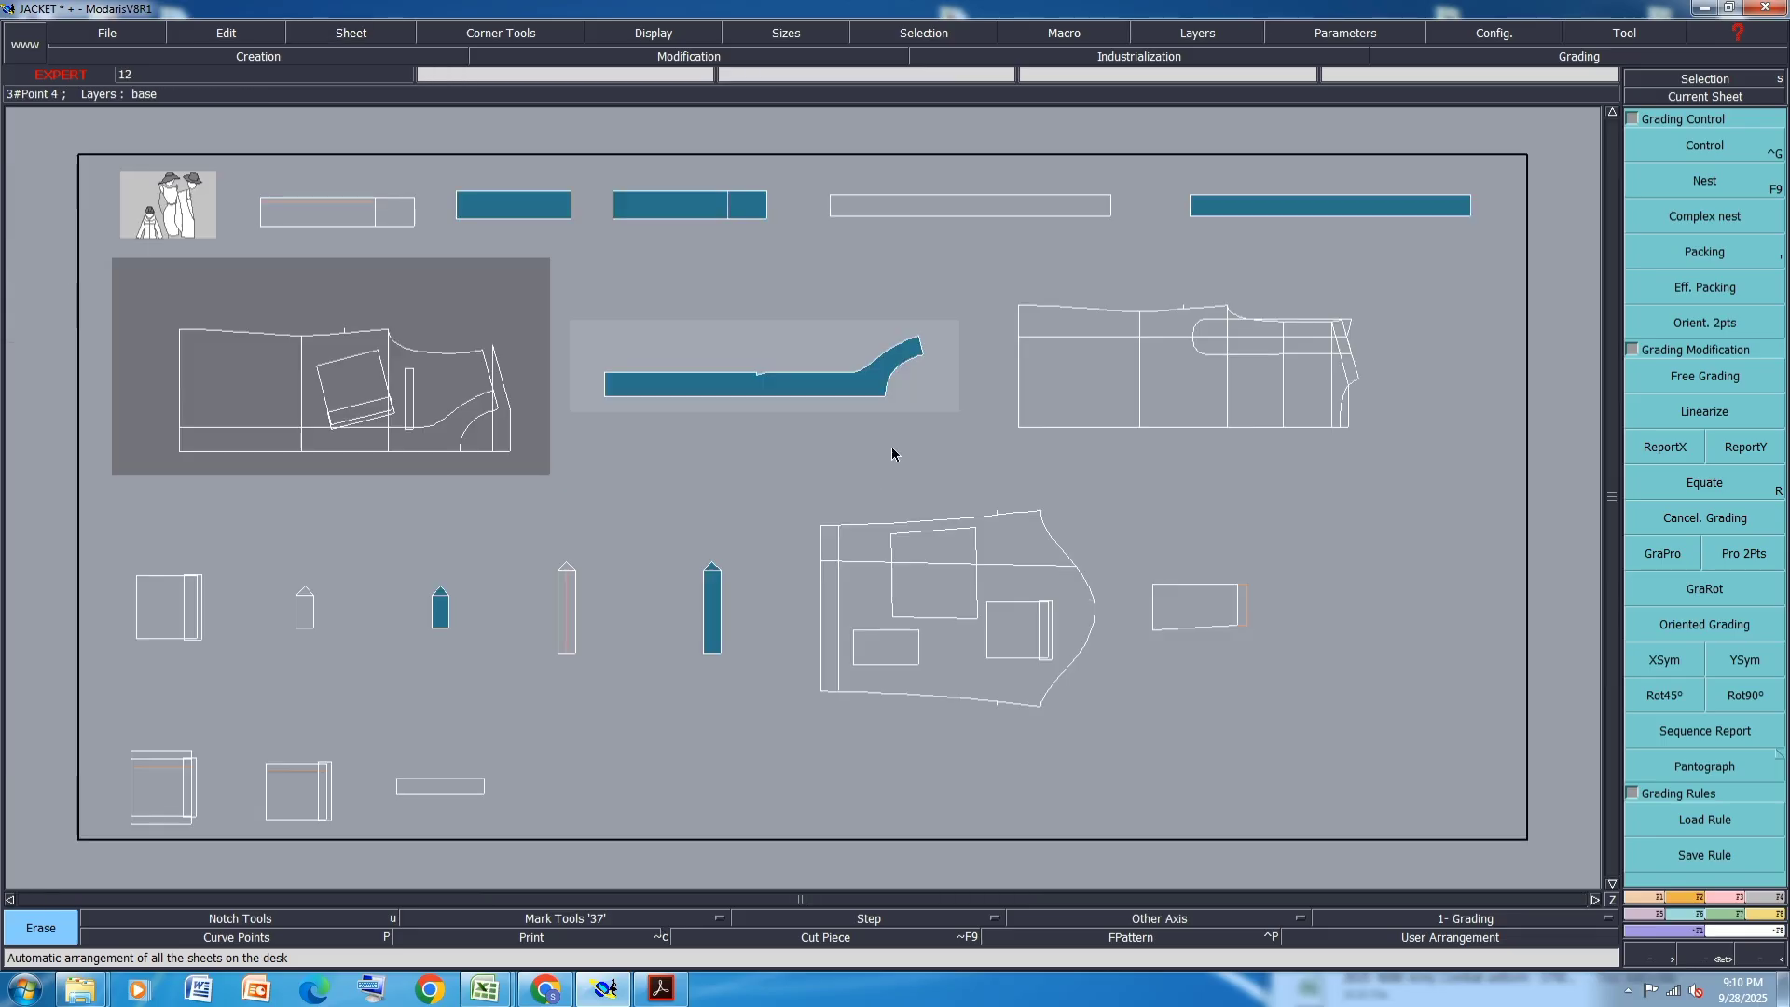
scroll(336, 357, up, 2)
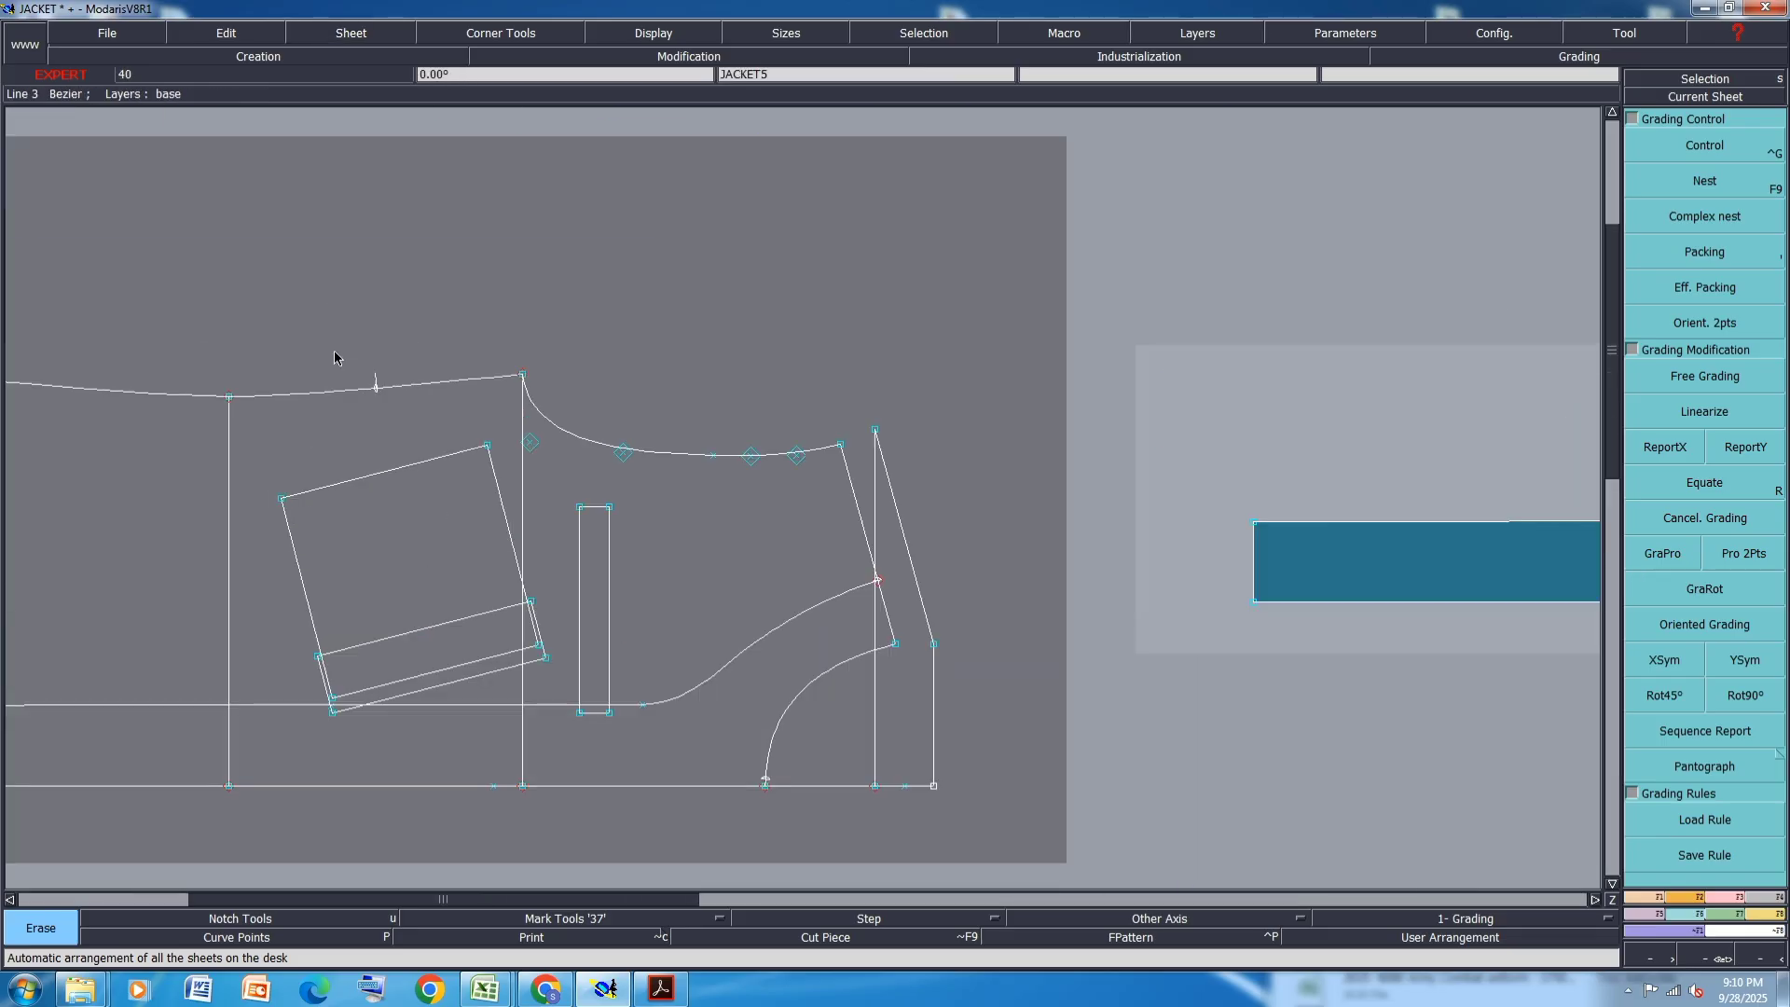
scroll(668, 379, down, 2)
scroll(489, 389, up, 2)
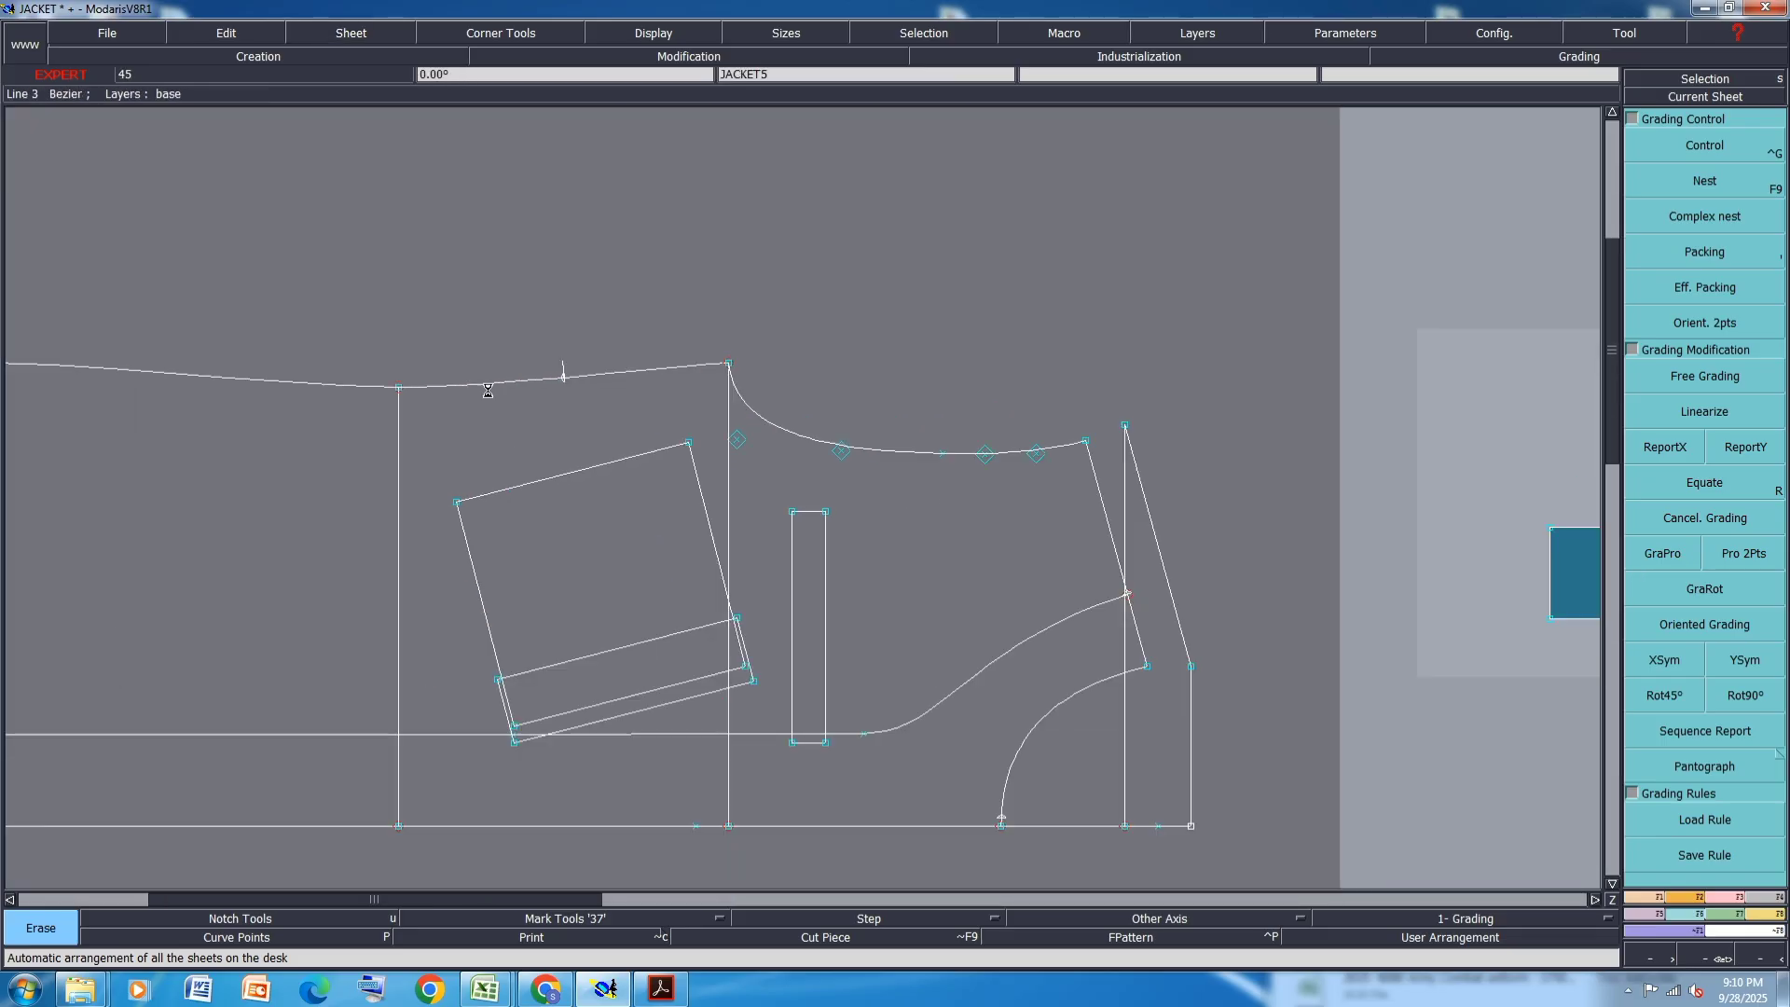
- Turn the size nest display on and off on the front pattern sheet
key(F9)
key(F12)
key(F10)
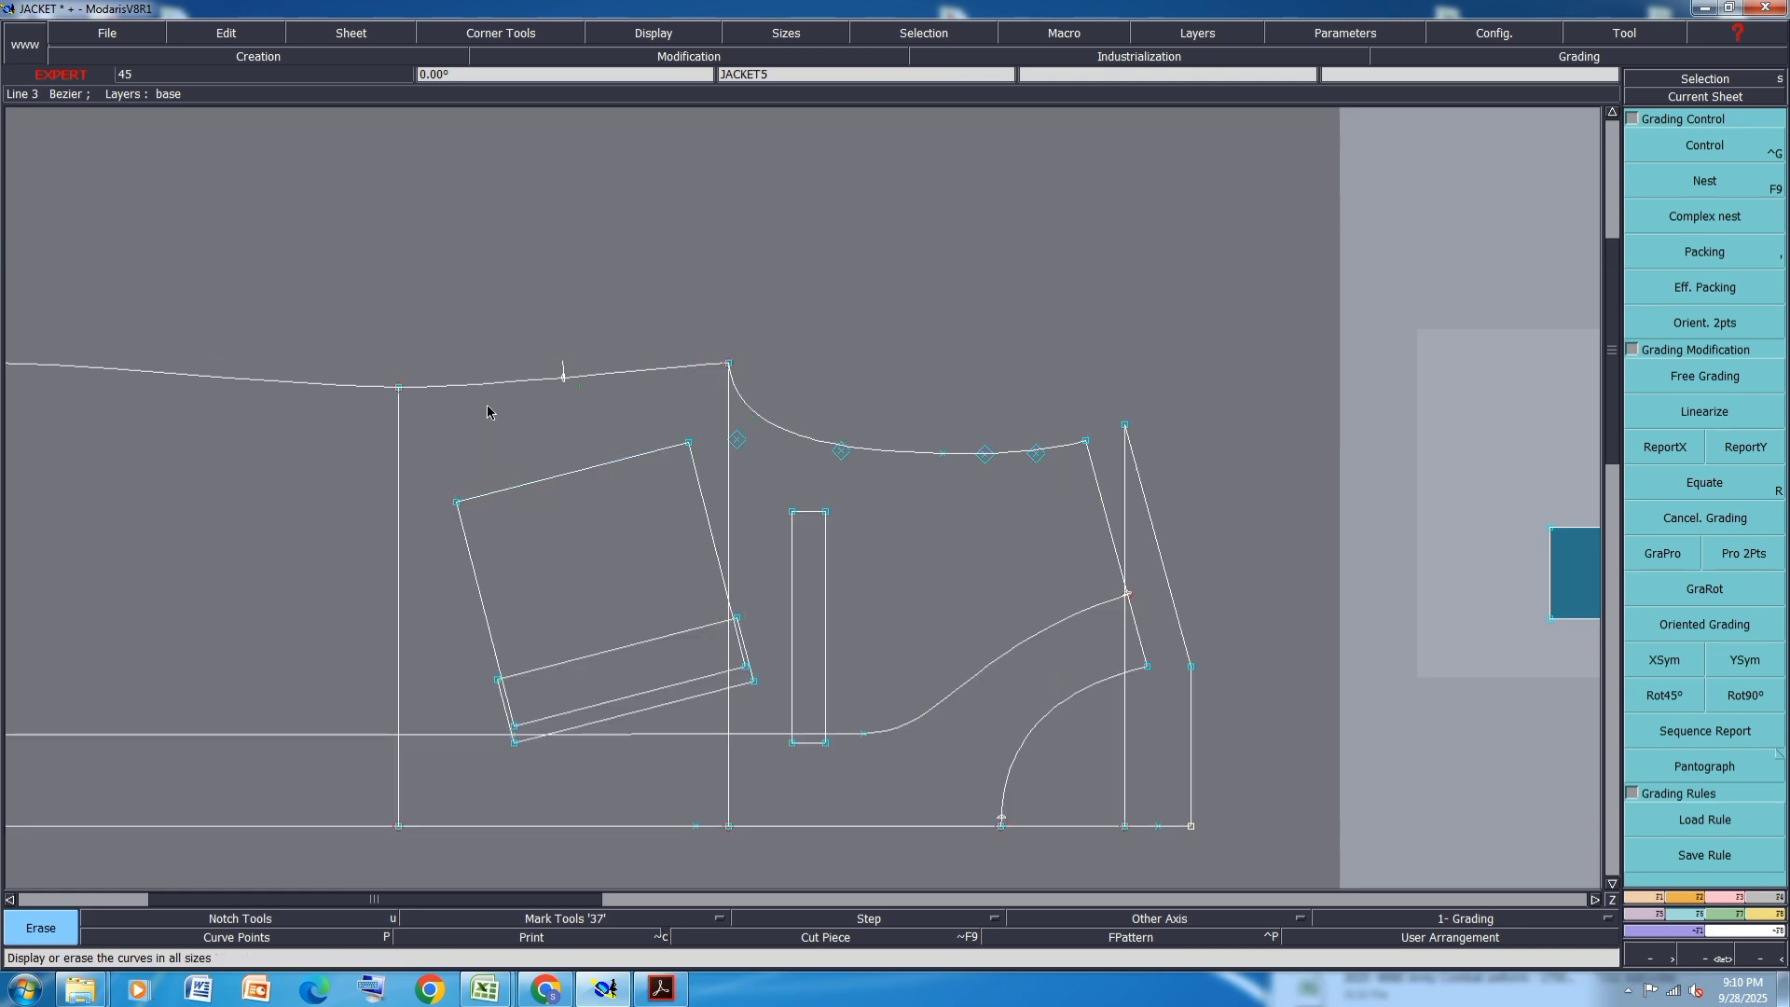
scroll(487, 406, down, 1)
- Review the Marking options and the Curve with Constraint and All Sizes Precision options of the Symmetrize tool
click(1652, 899)
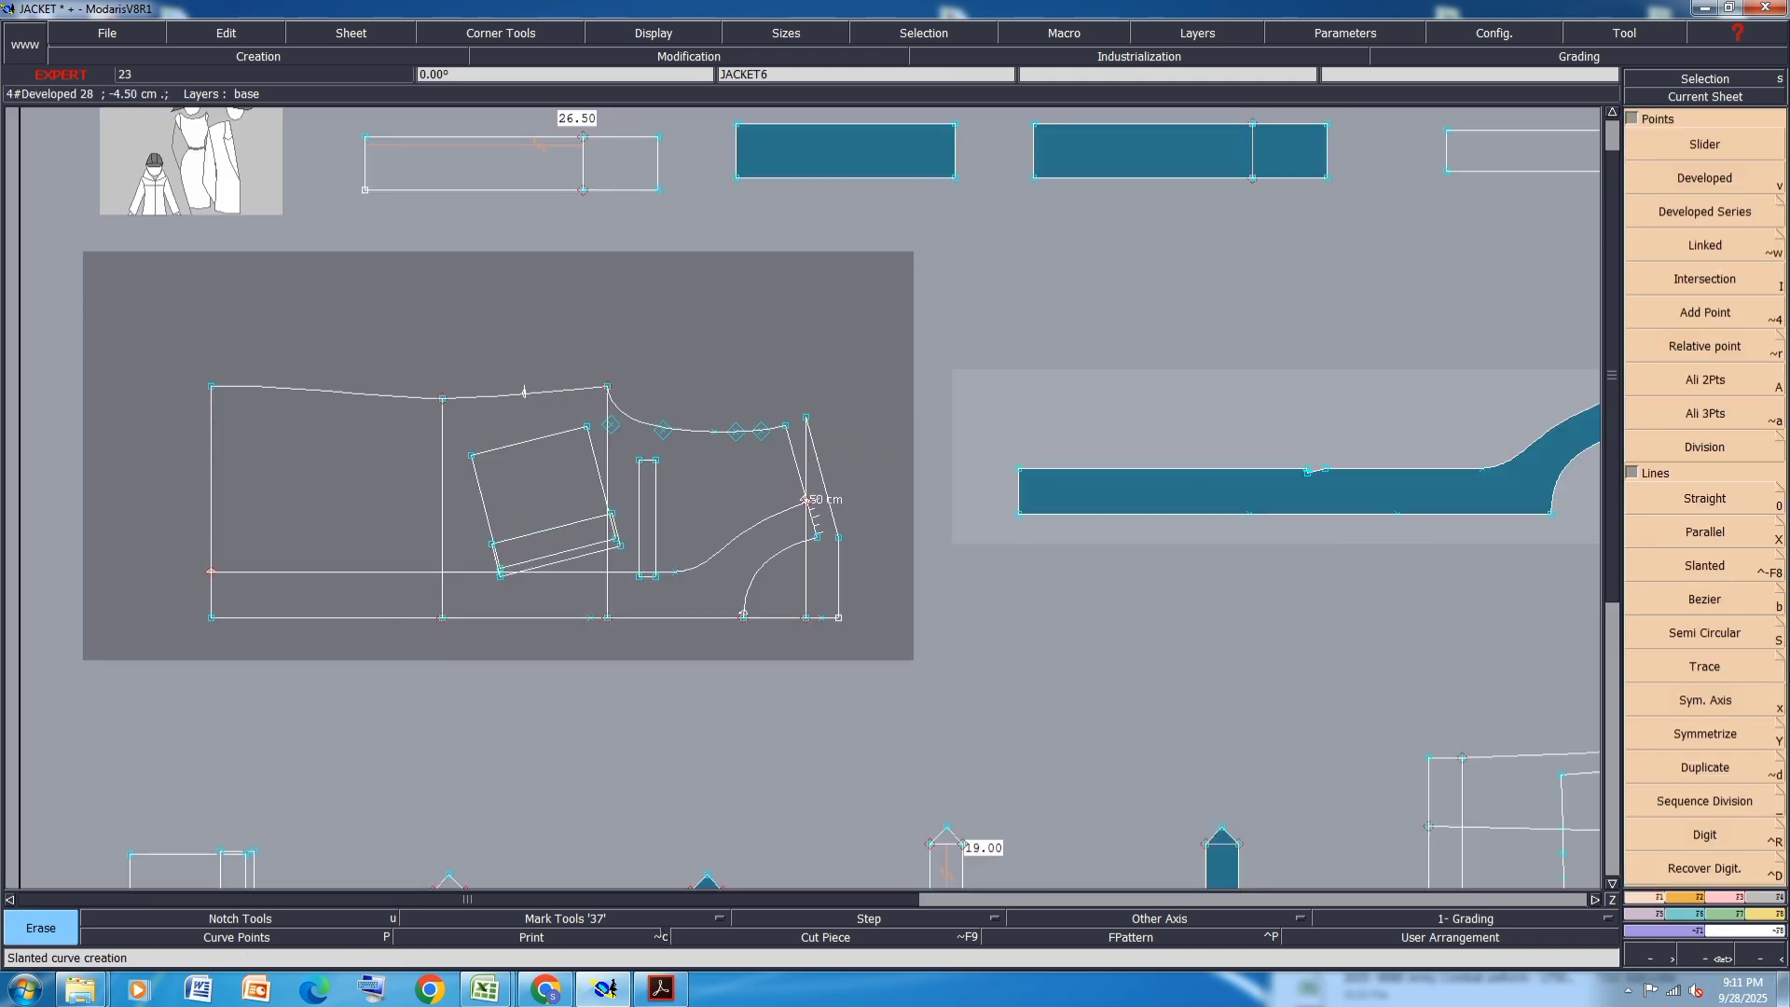
click(1779, 237)
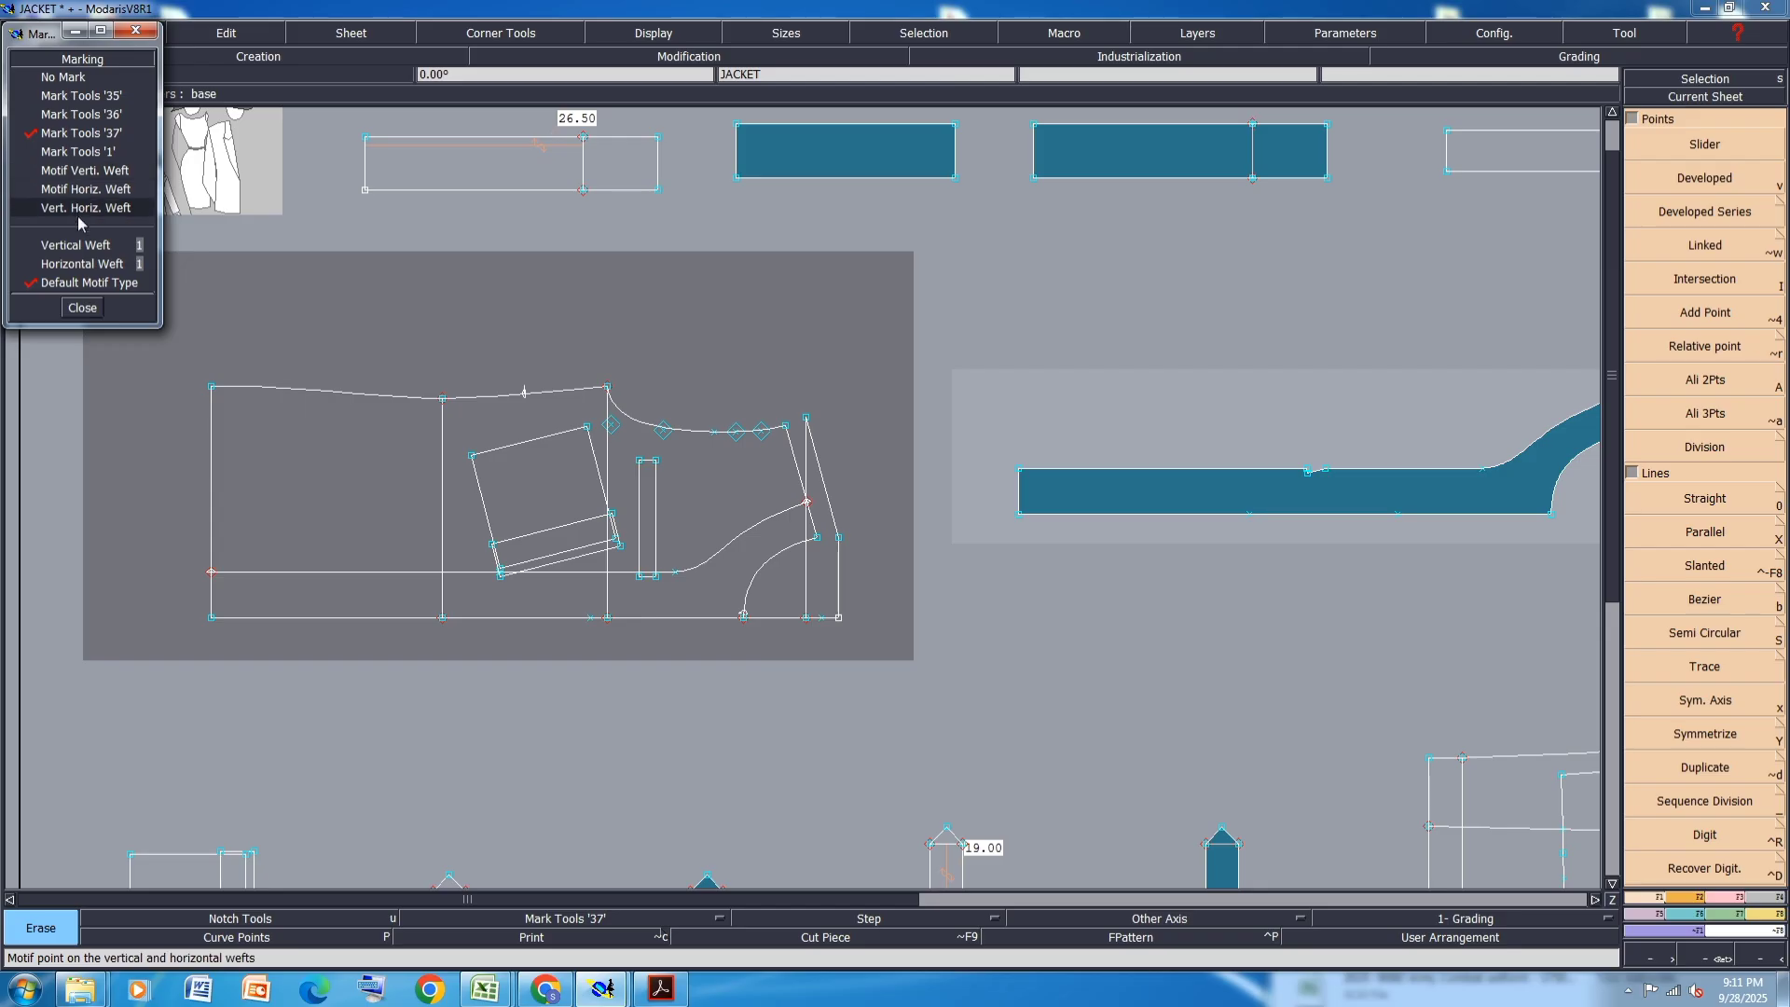
click(82, 308)
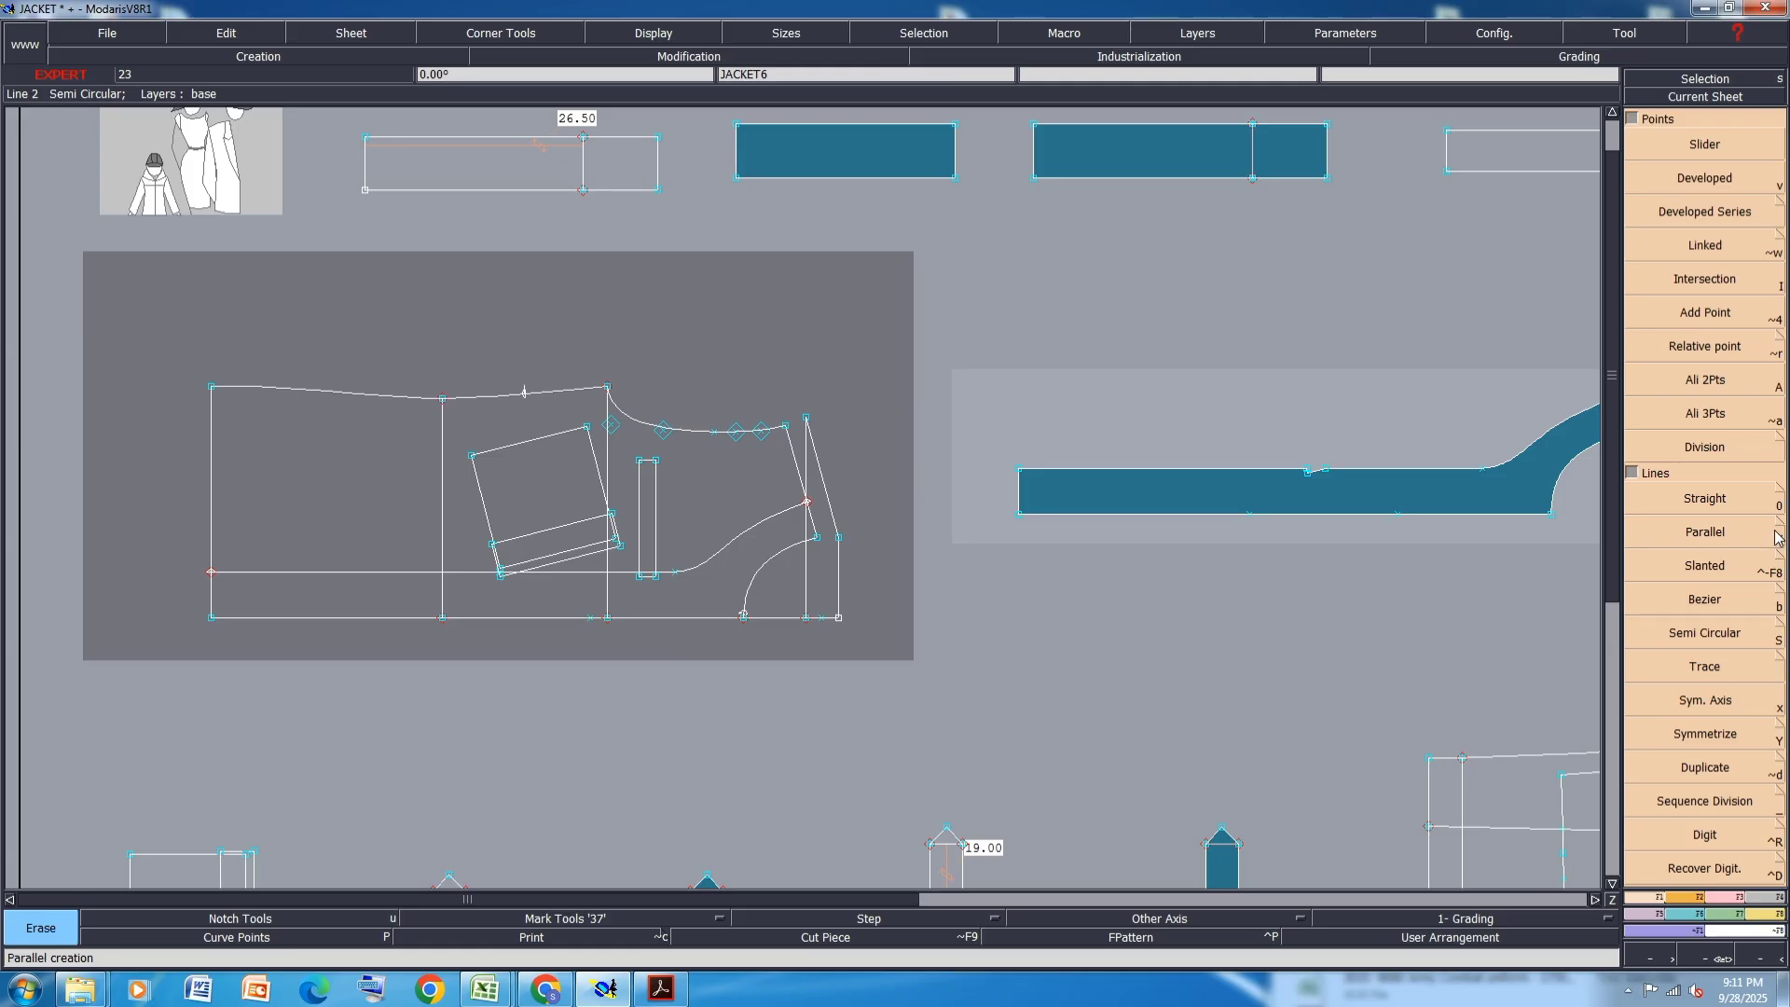
click(1781, 732)
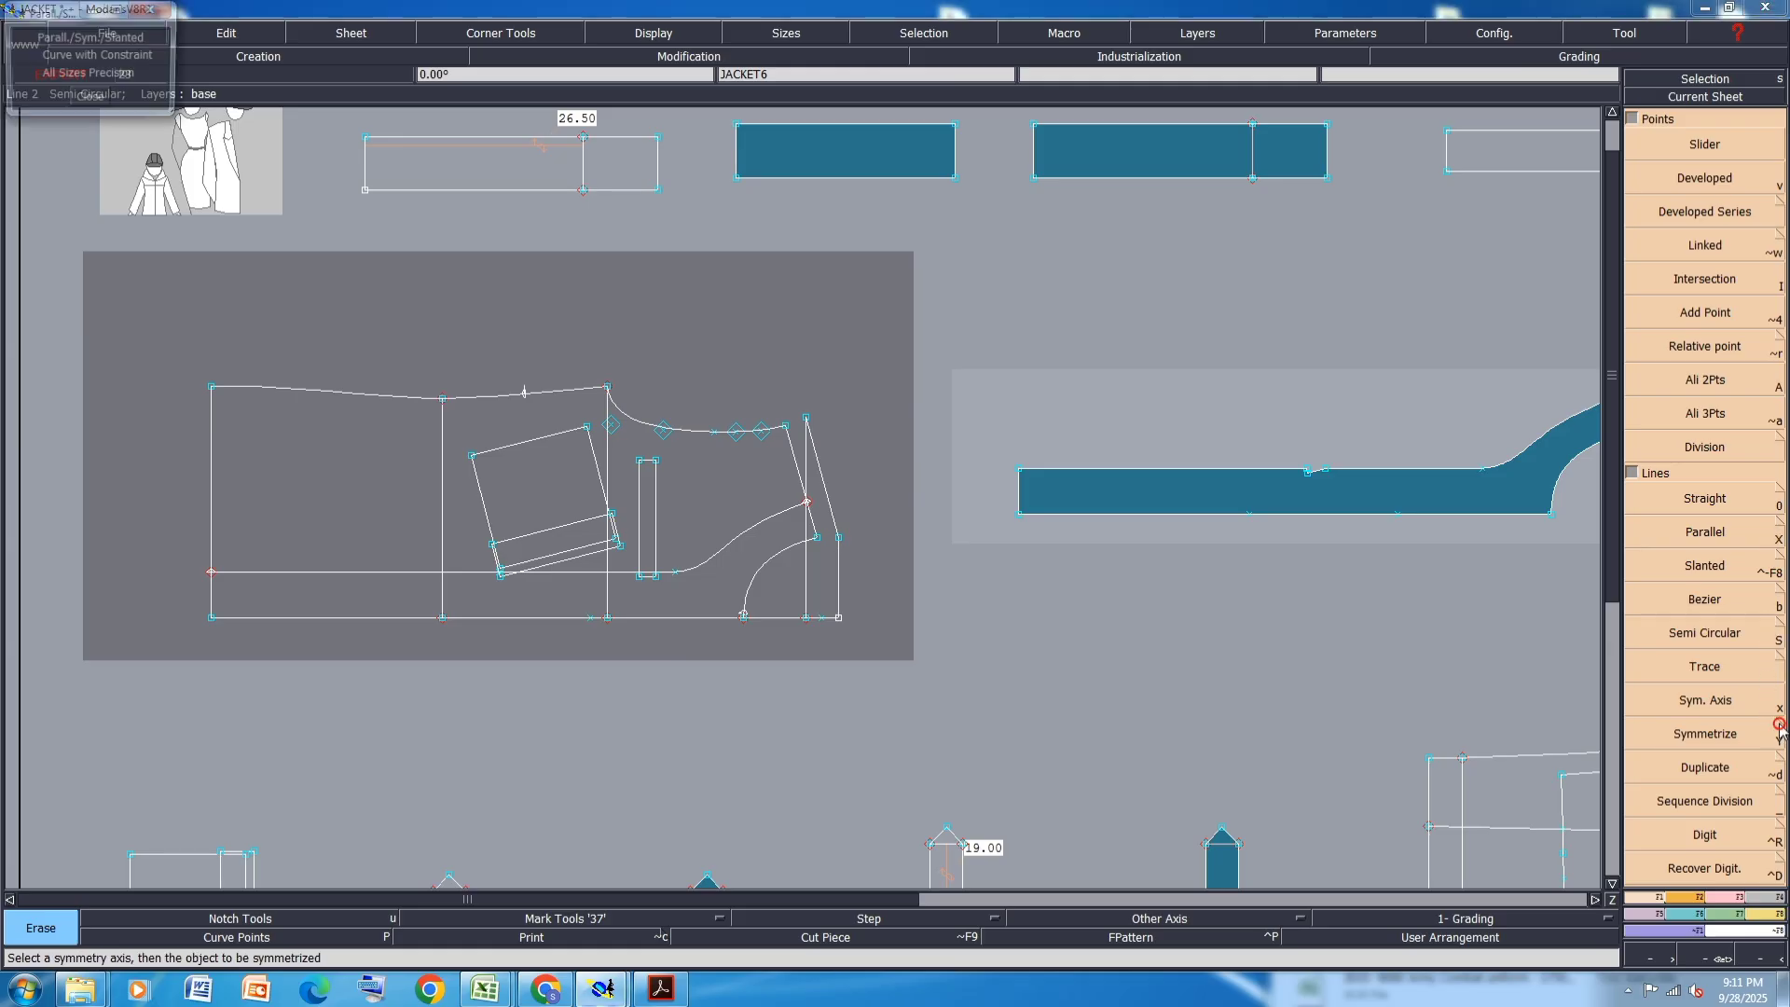
click(71, 74)
click(74, 57)
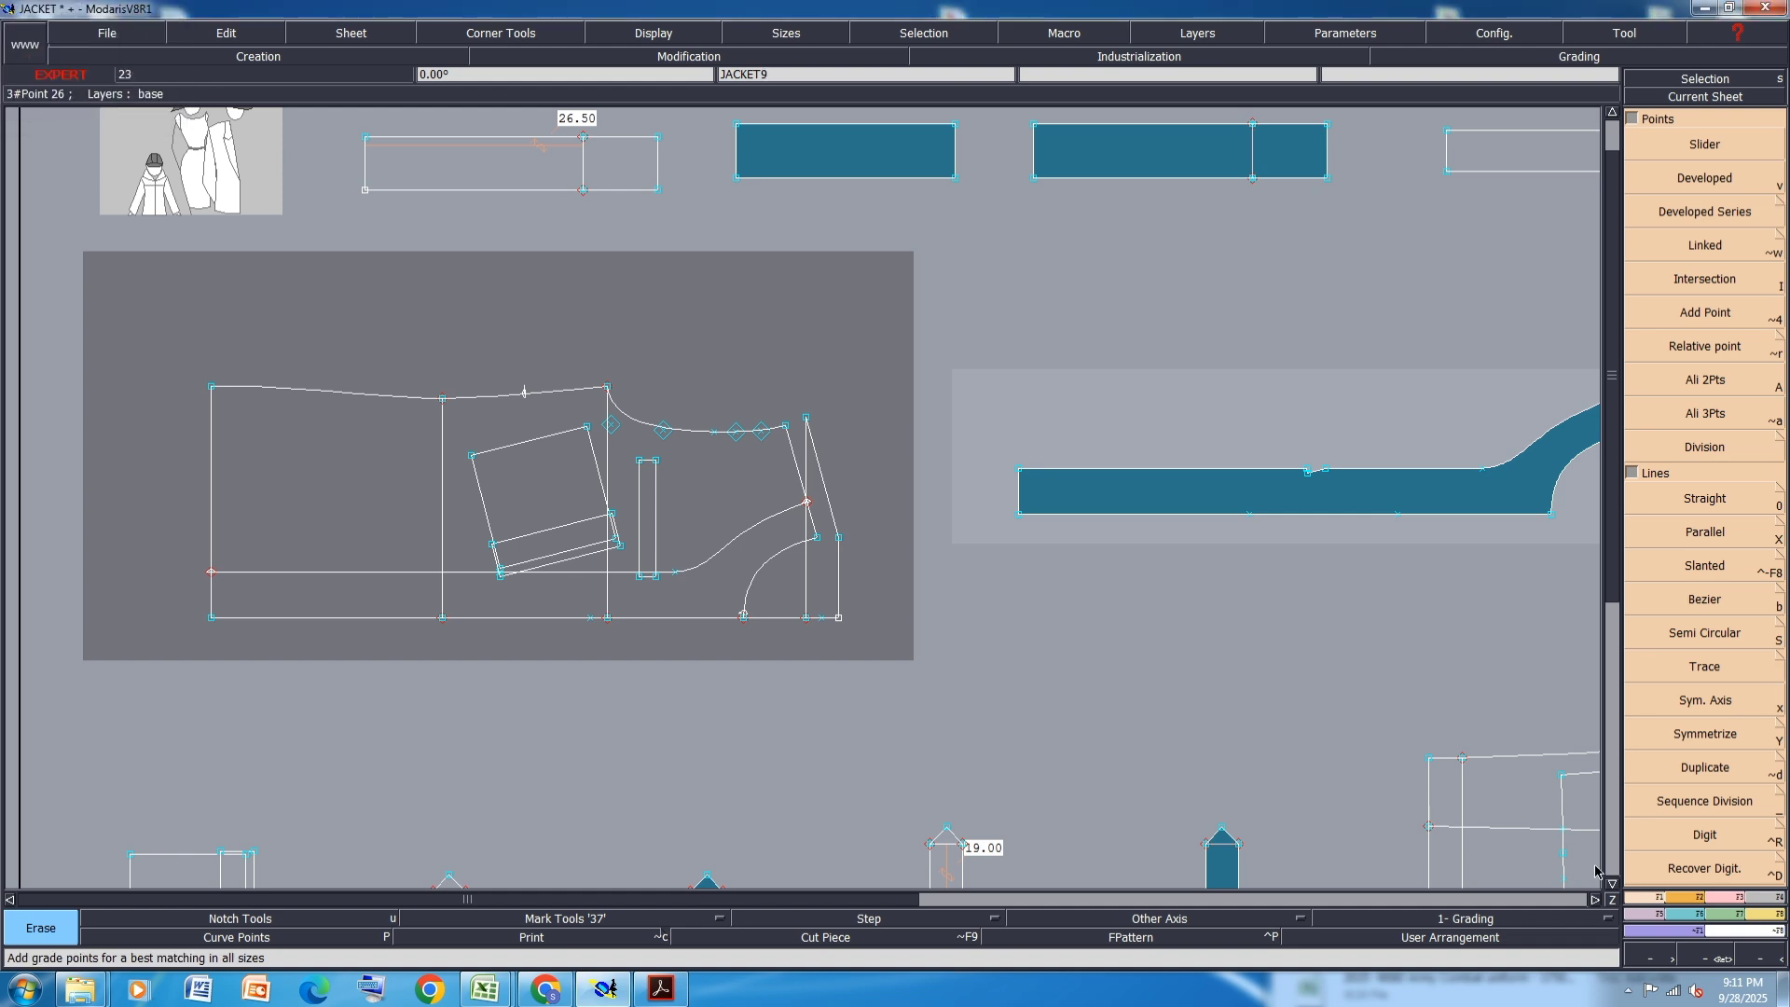
- Toggle Extraction with Dependency and Limited to Working Layer Only in the Seam extraction options
click(1755, 899)
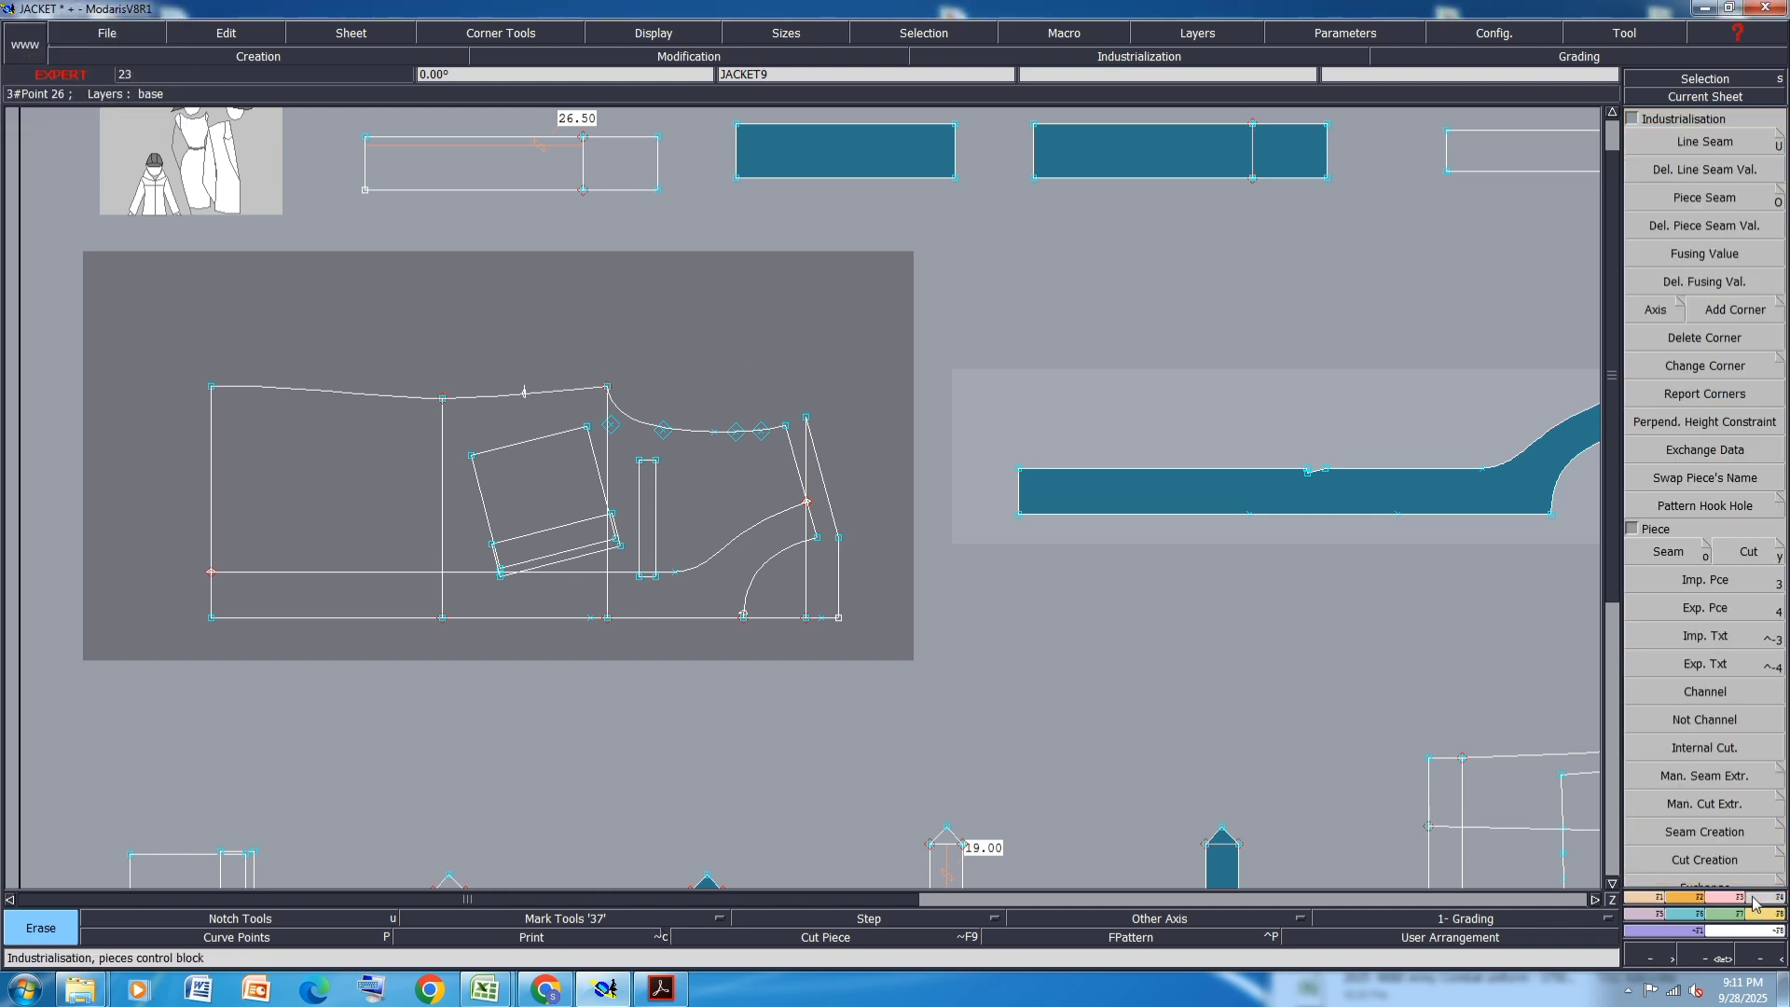
click(1706, 551)
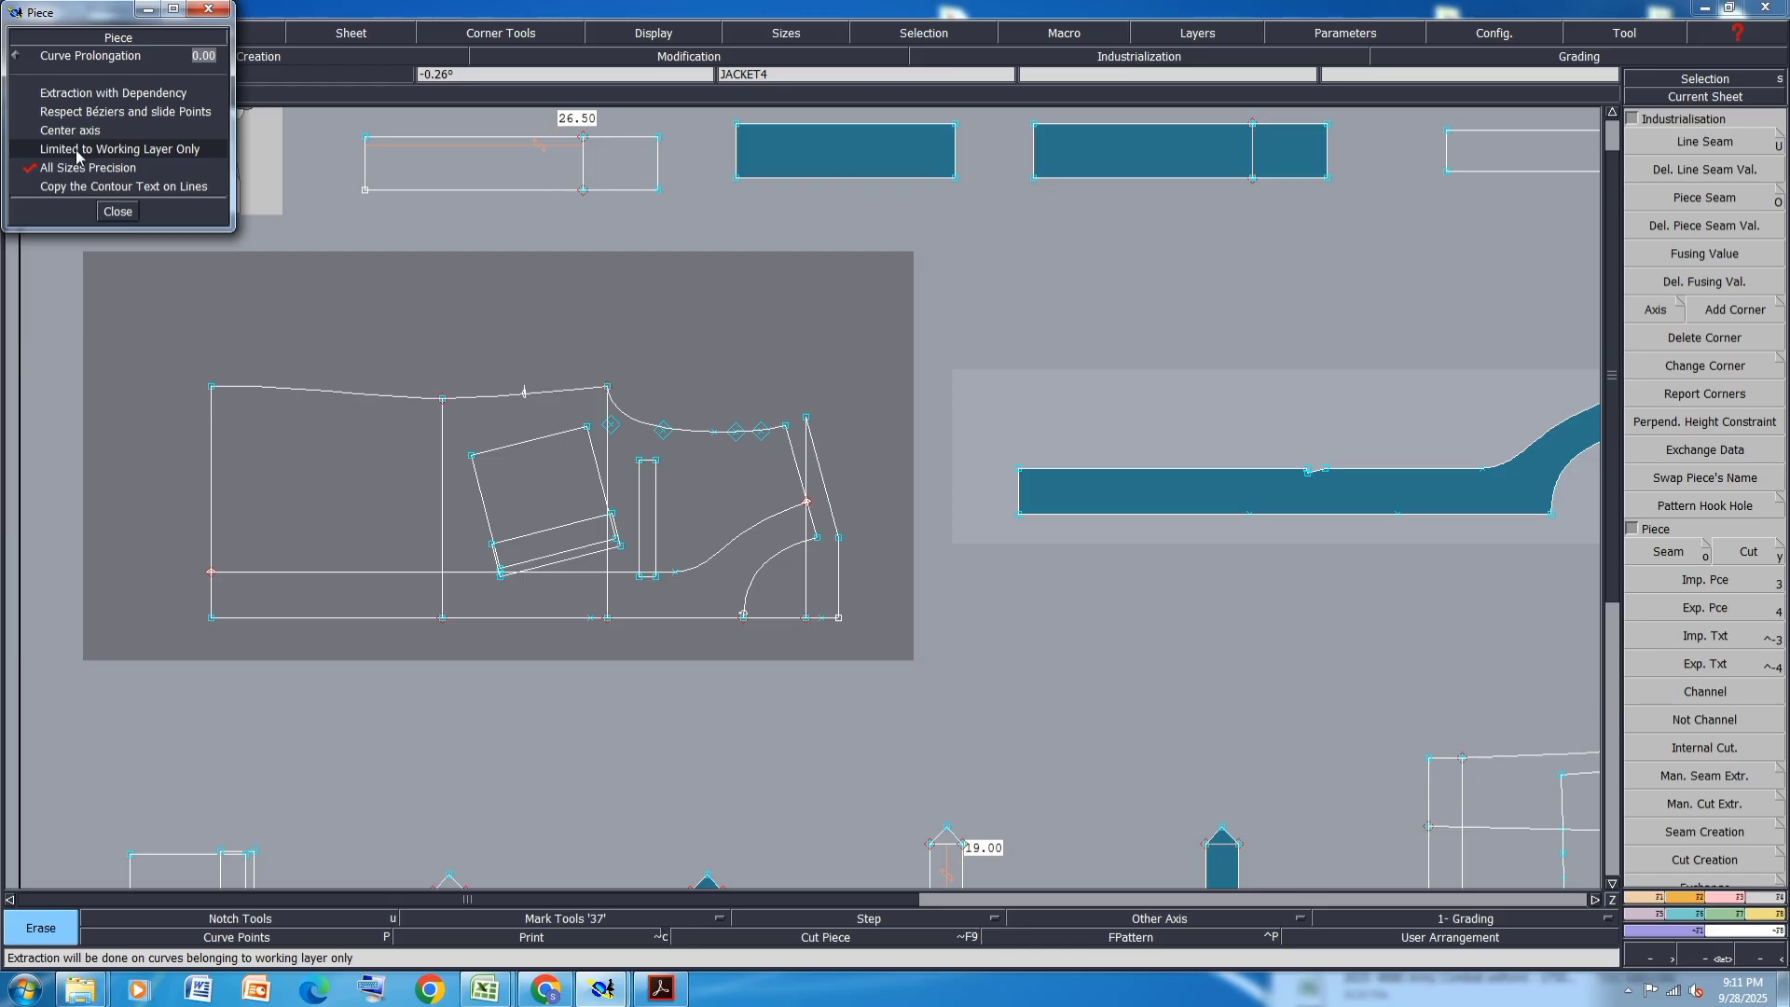
click(109, 94)
click(112, 149)
click(115, 213)
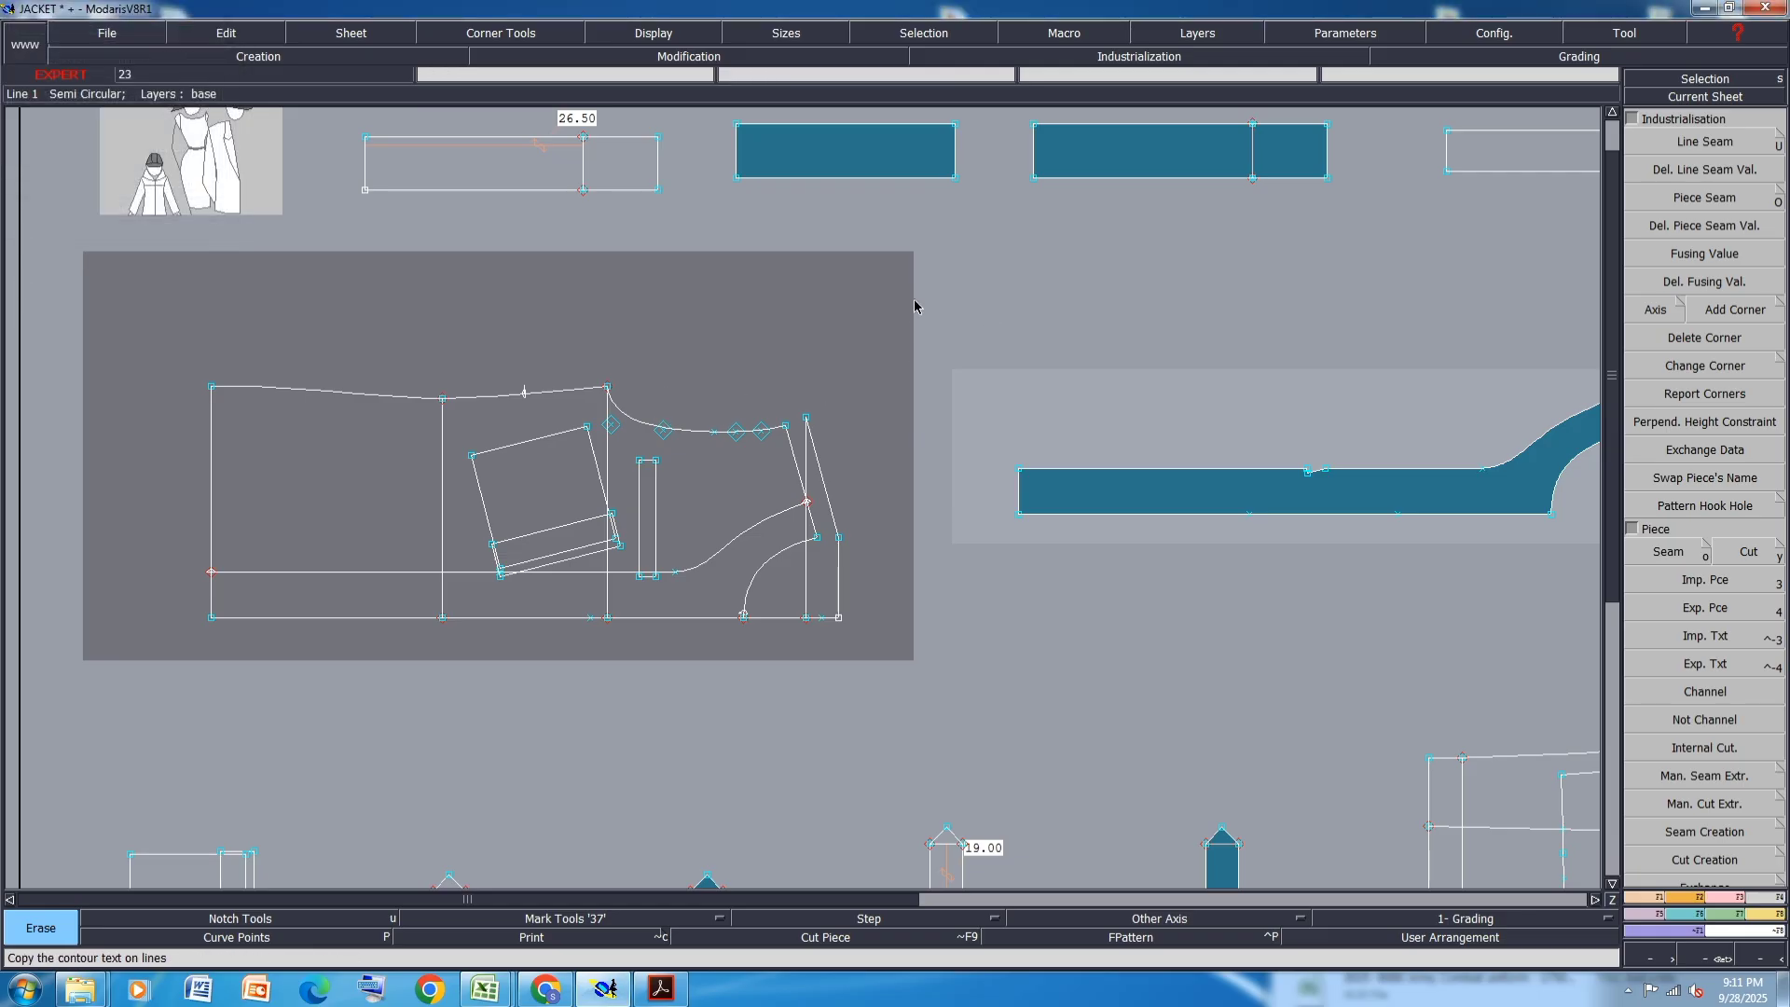
- Select all lines of the front for import and start a seam extraction with the areas above the facing line
drag(108, 670, 917, 299)
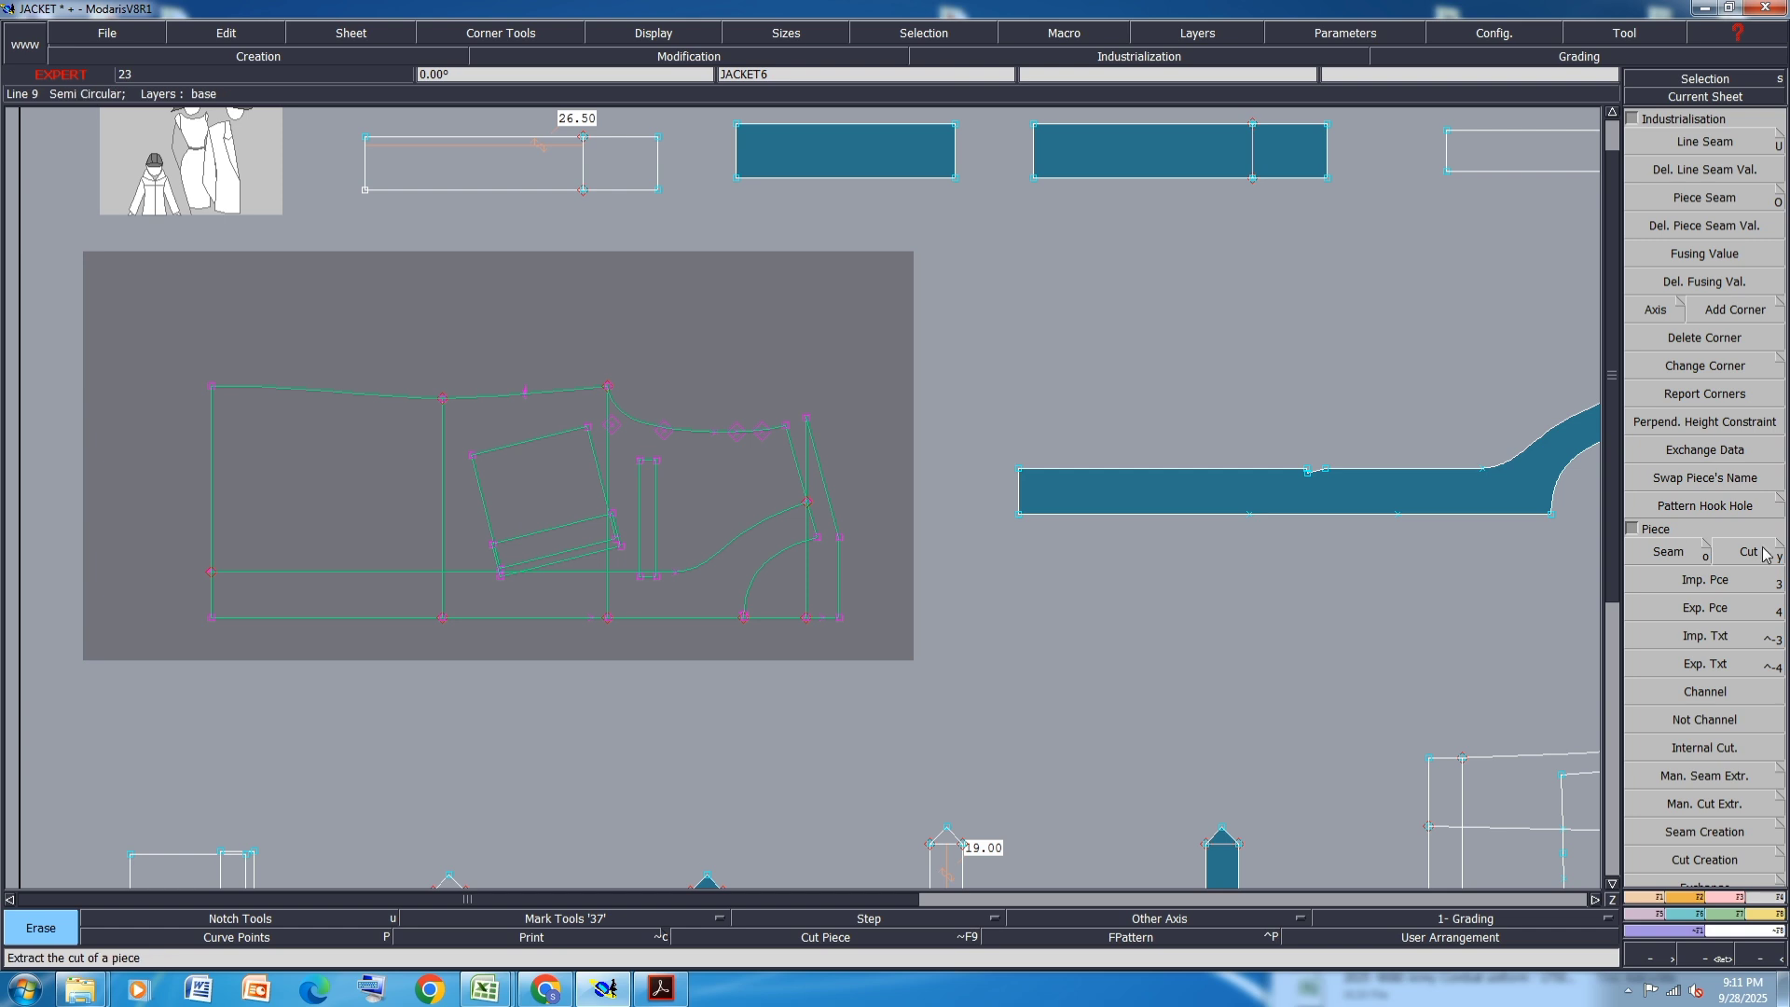
click(1681, 551)
click(376, 483)
click(723, 483)
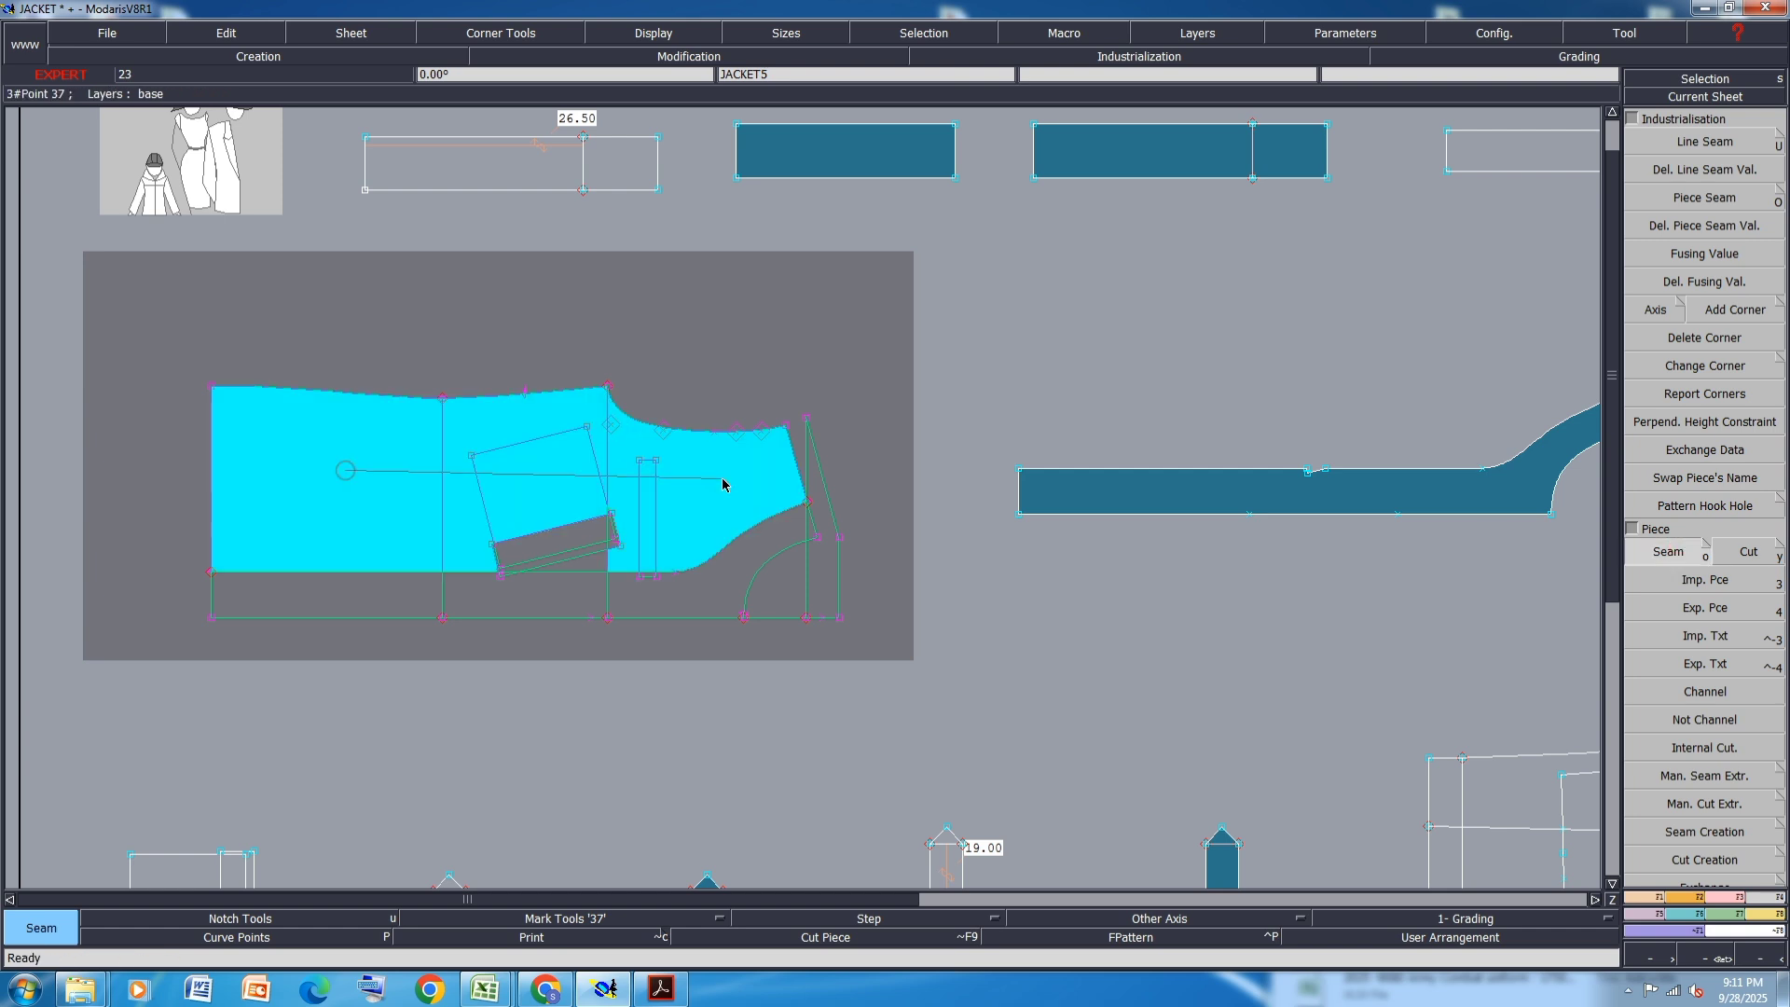
- Add the areas around the pocket, the narrow rectangle and the facing strip up to the neck curve to the seam extraction
click(722, 560)
click(543, 581)
click(588, 512)
click(620, 571)
click(643, 479)
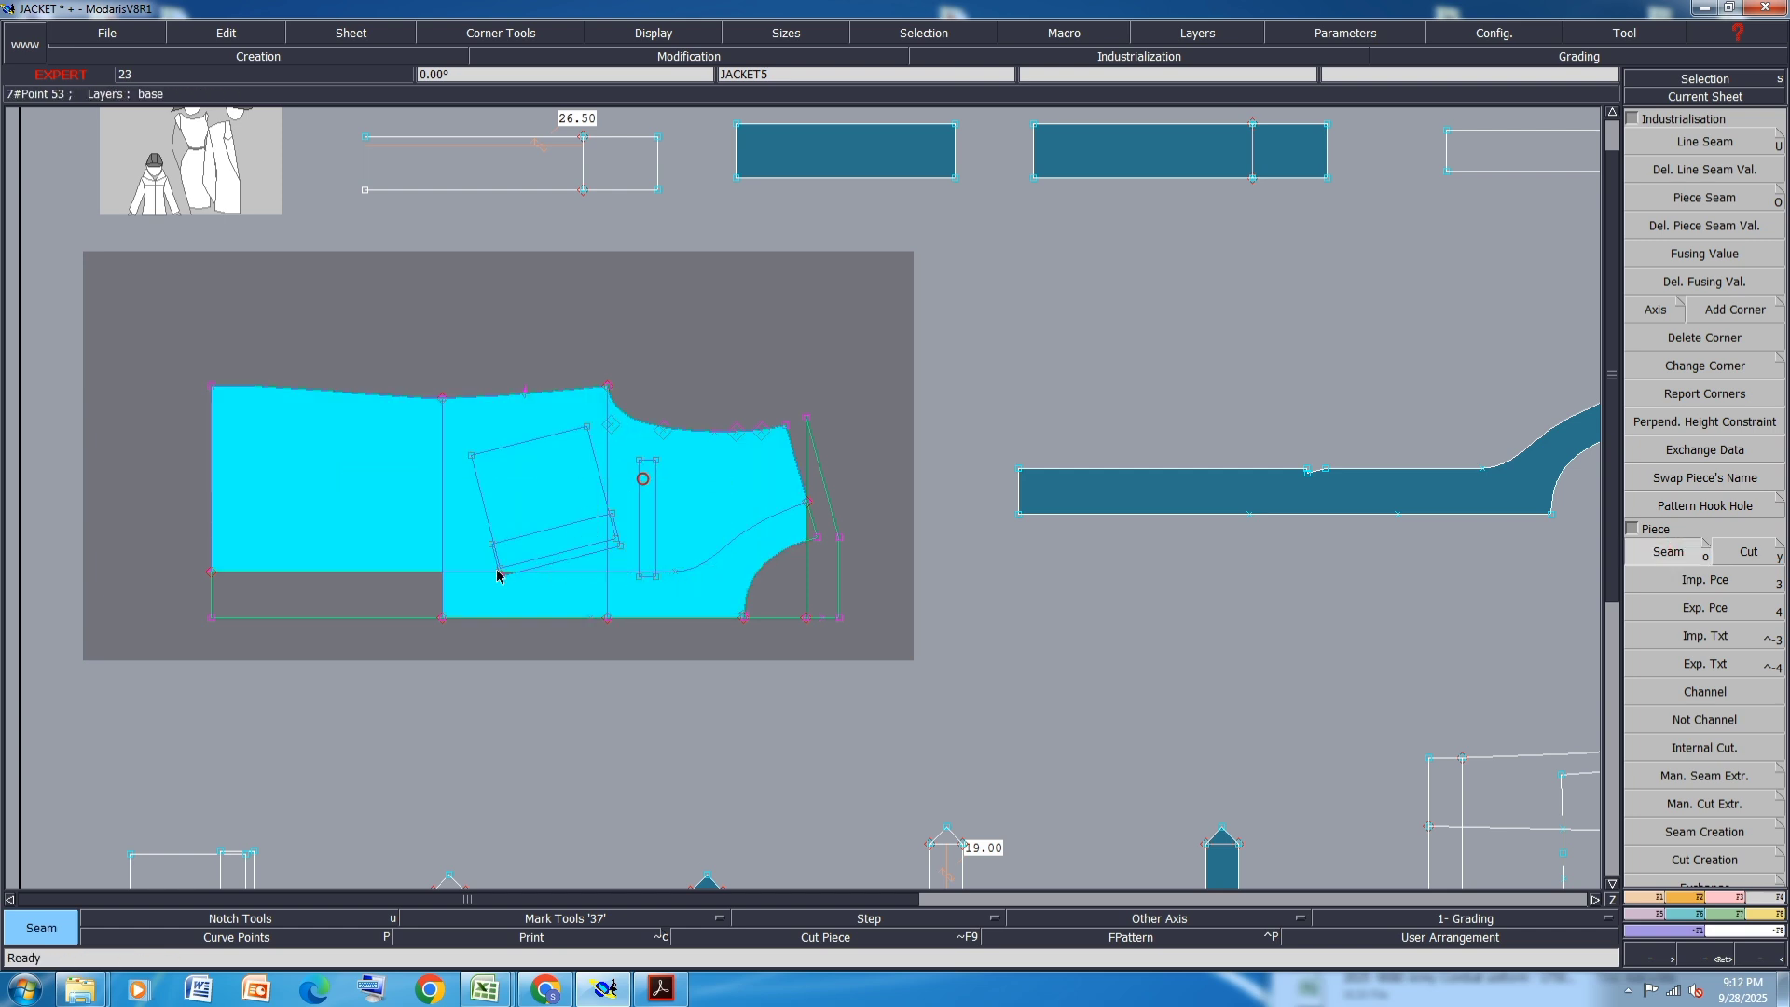
click(359, 594)
click(809, 532)
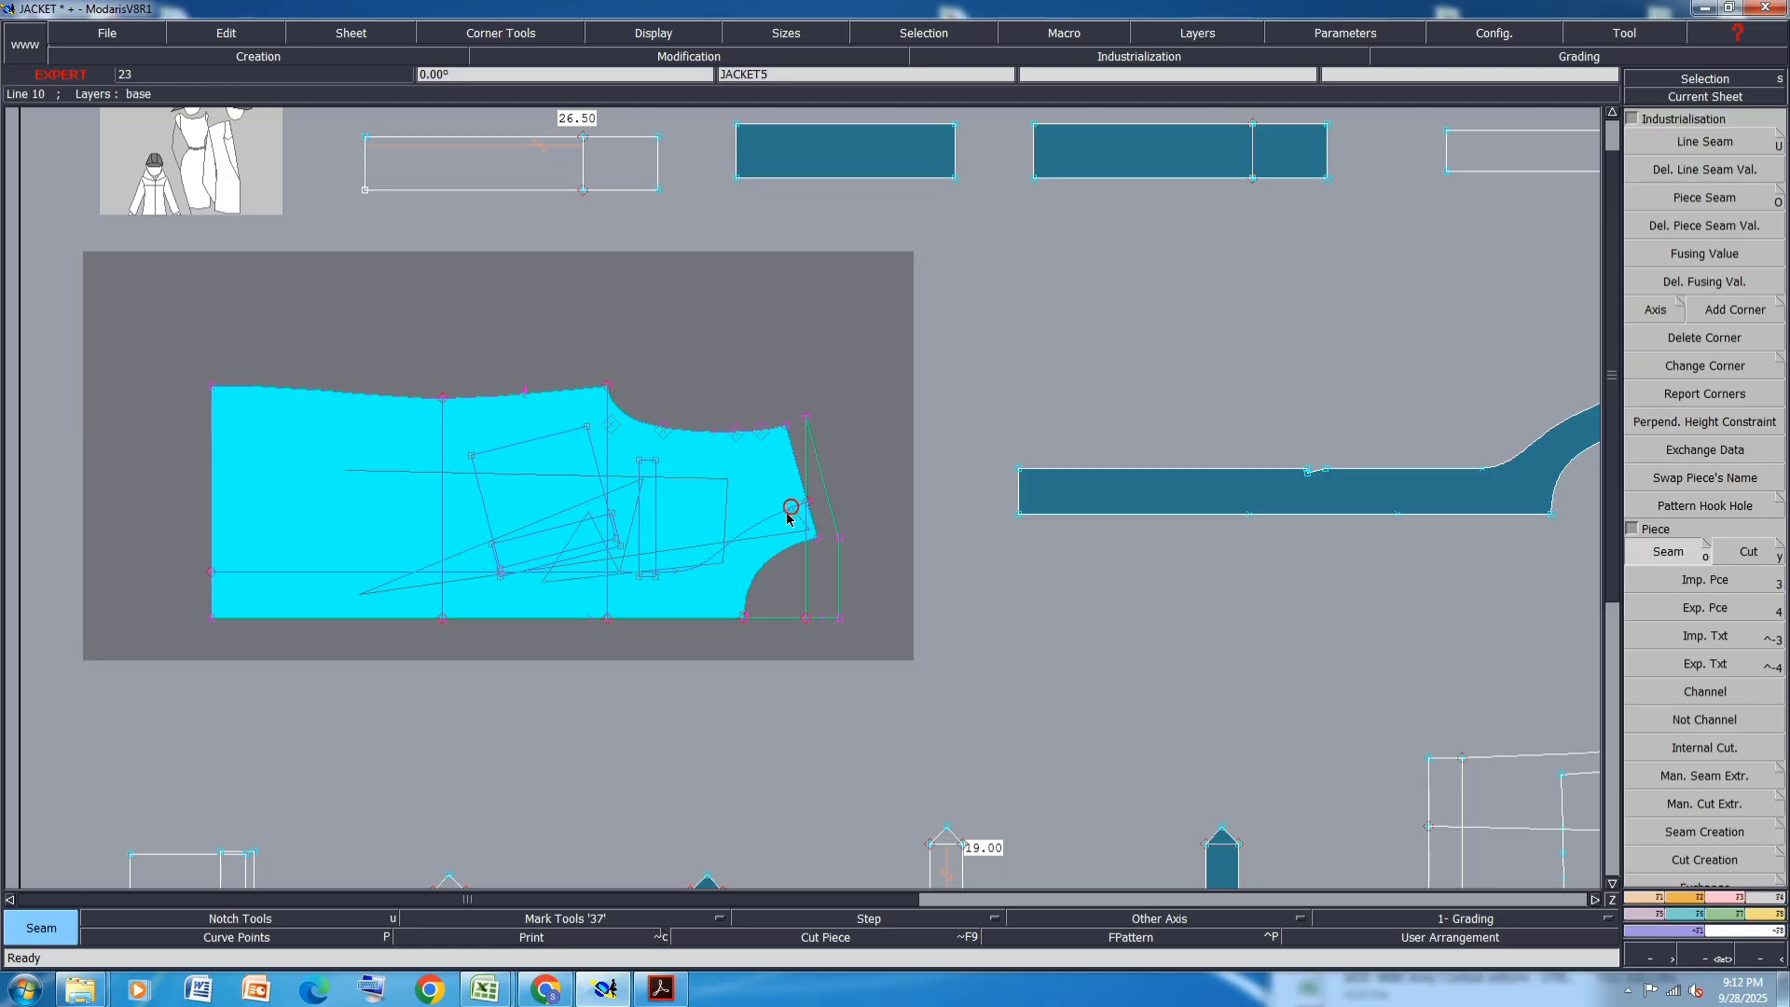
- Add the tiny area where the facing curve meets the shoulder, finish the front seam piece and rearrange the sheets
scroll(813, 499, up, 6)
click(594, 526)
scroll(501, 569, down, 6)
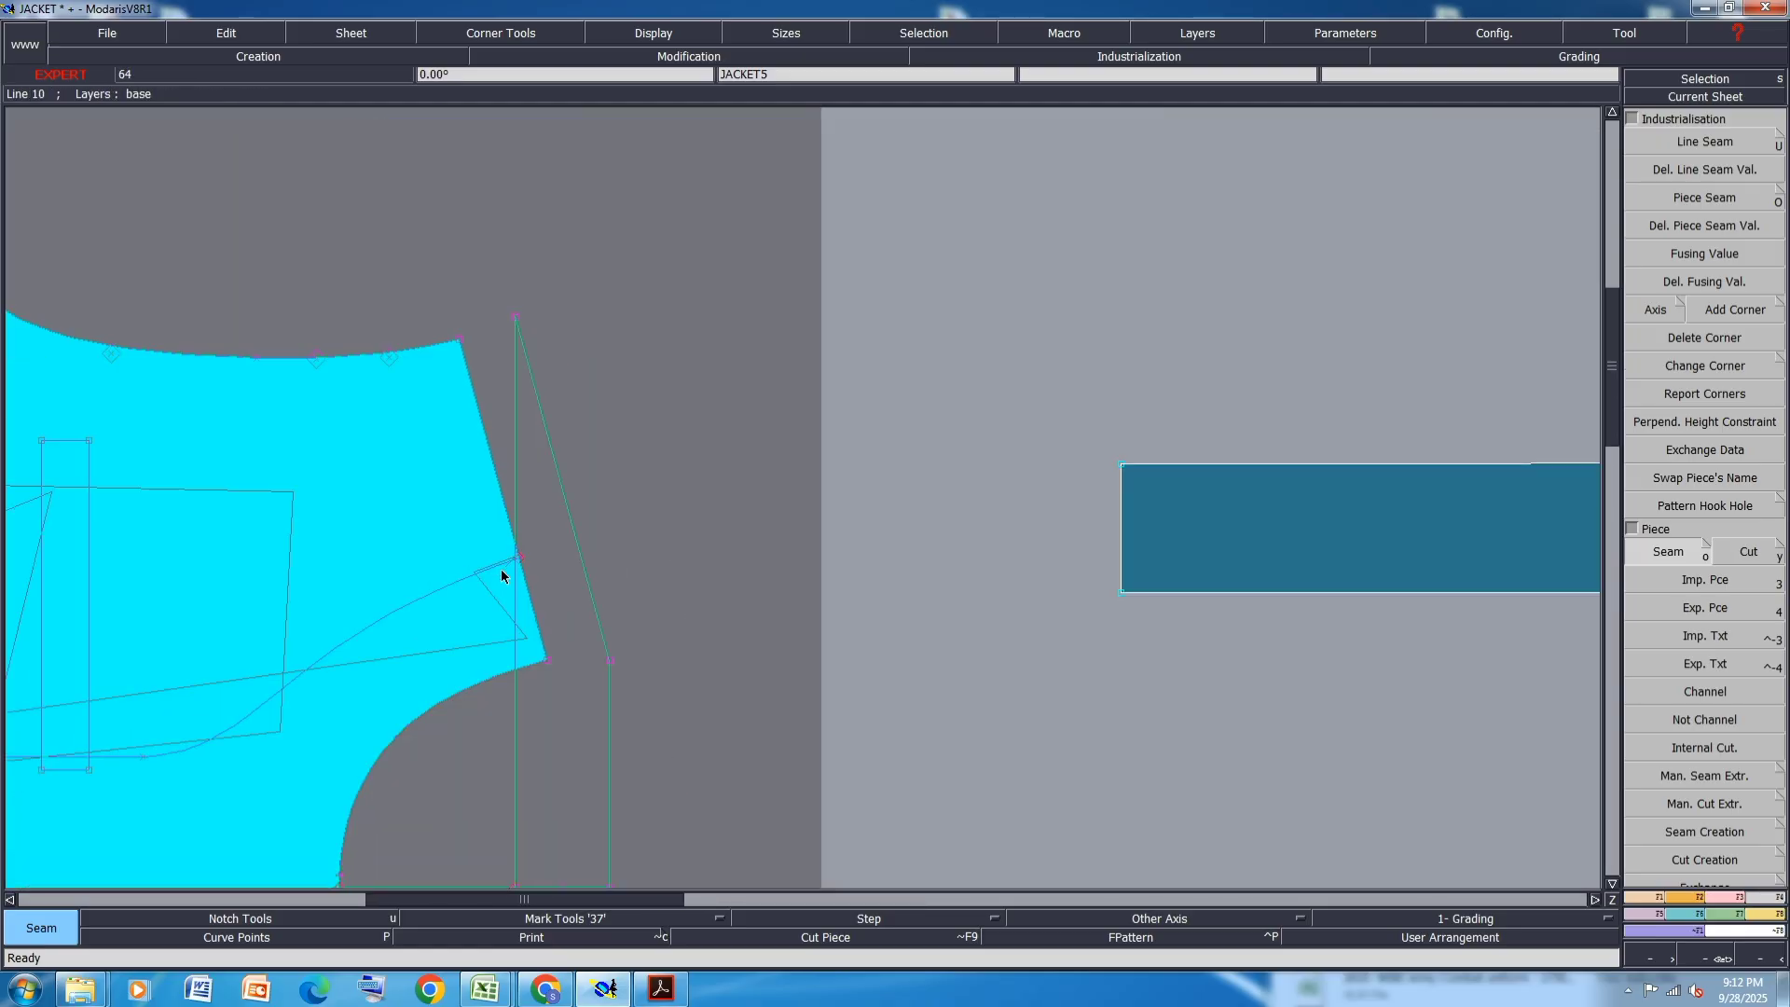
right_click(267, 568)
key(j)
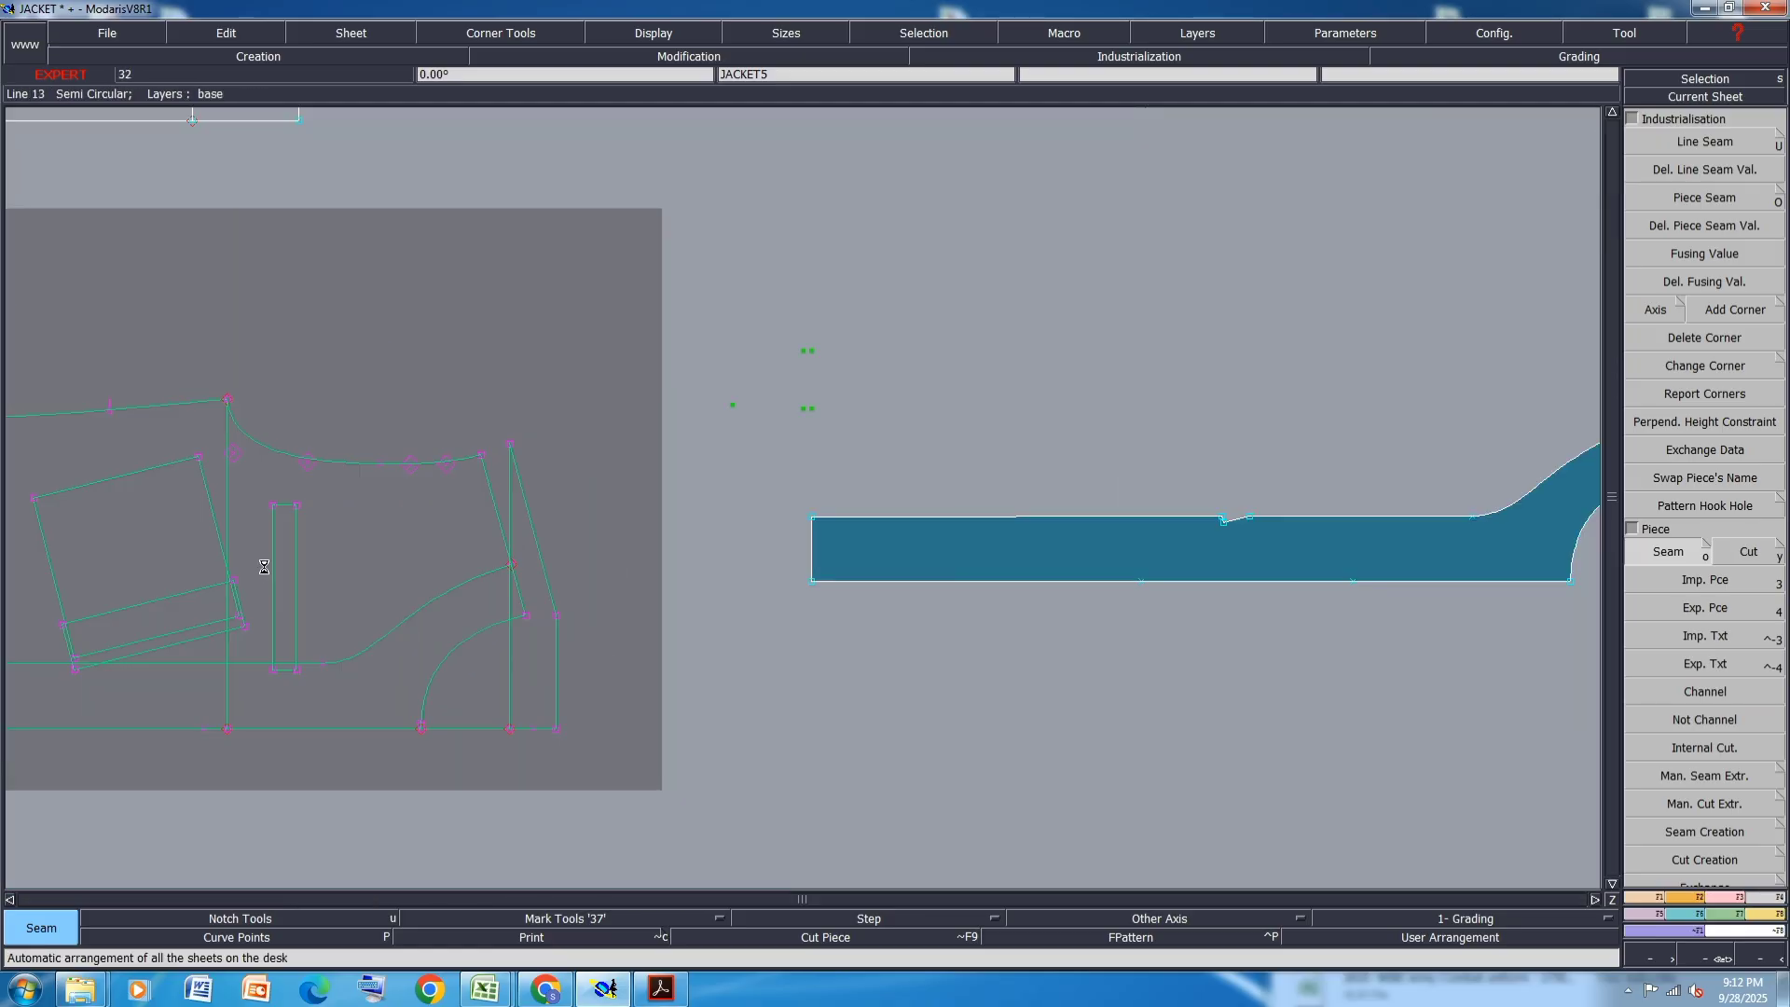
- Display the size nest of the new front piece and examine the grading of its outline and internal lines
scroll(819, 308, up, 3)
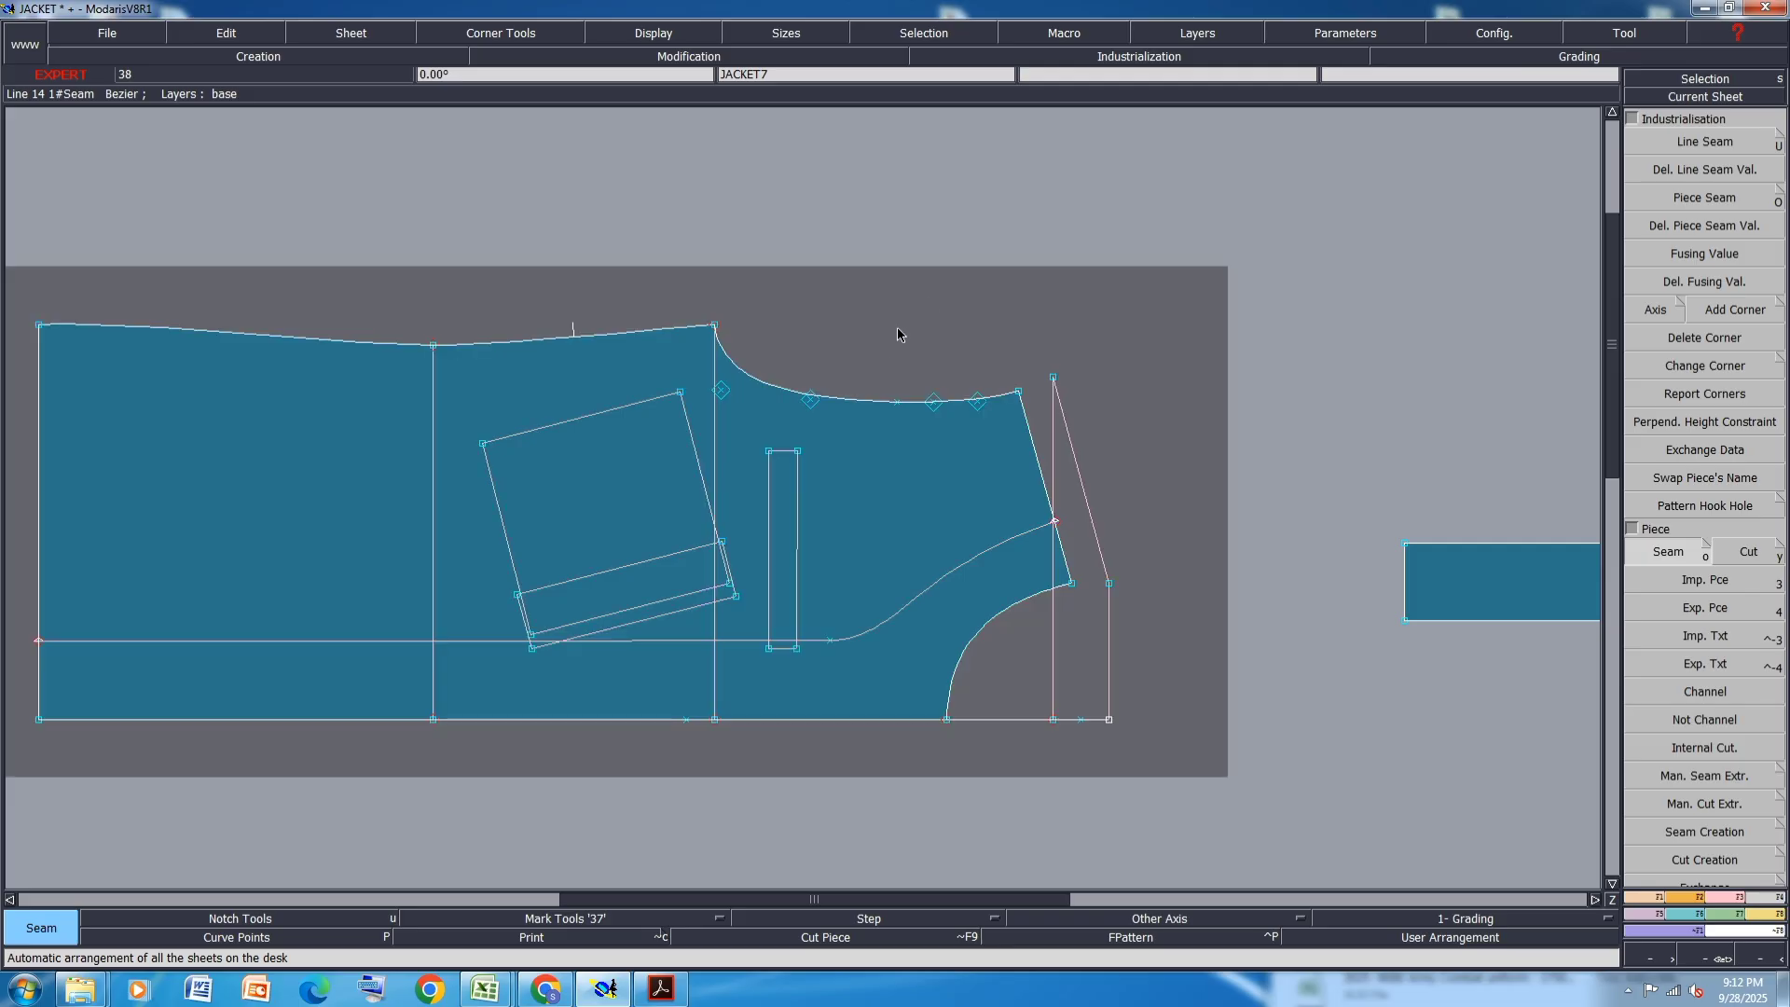
key(F9)
key(F10)
key(F11)
key(F12)
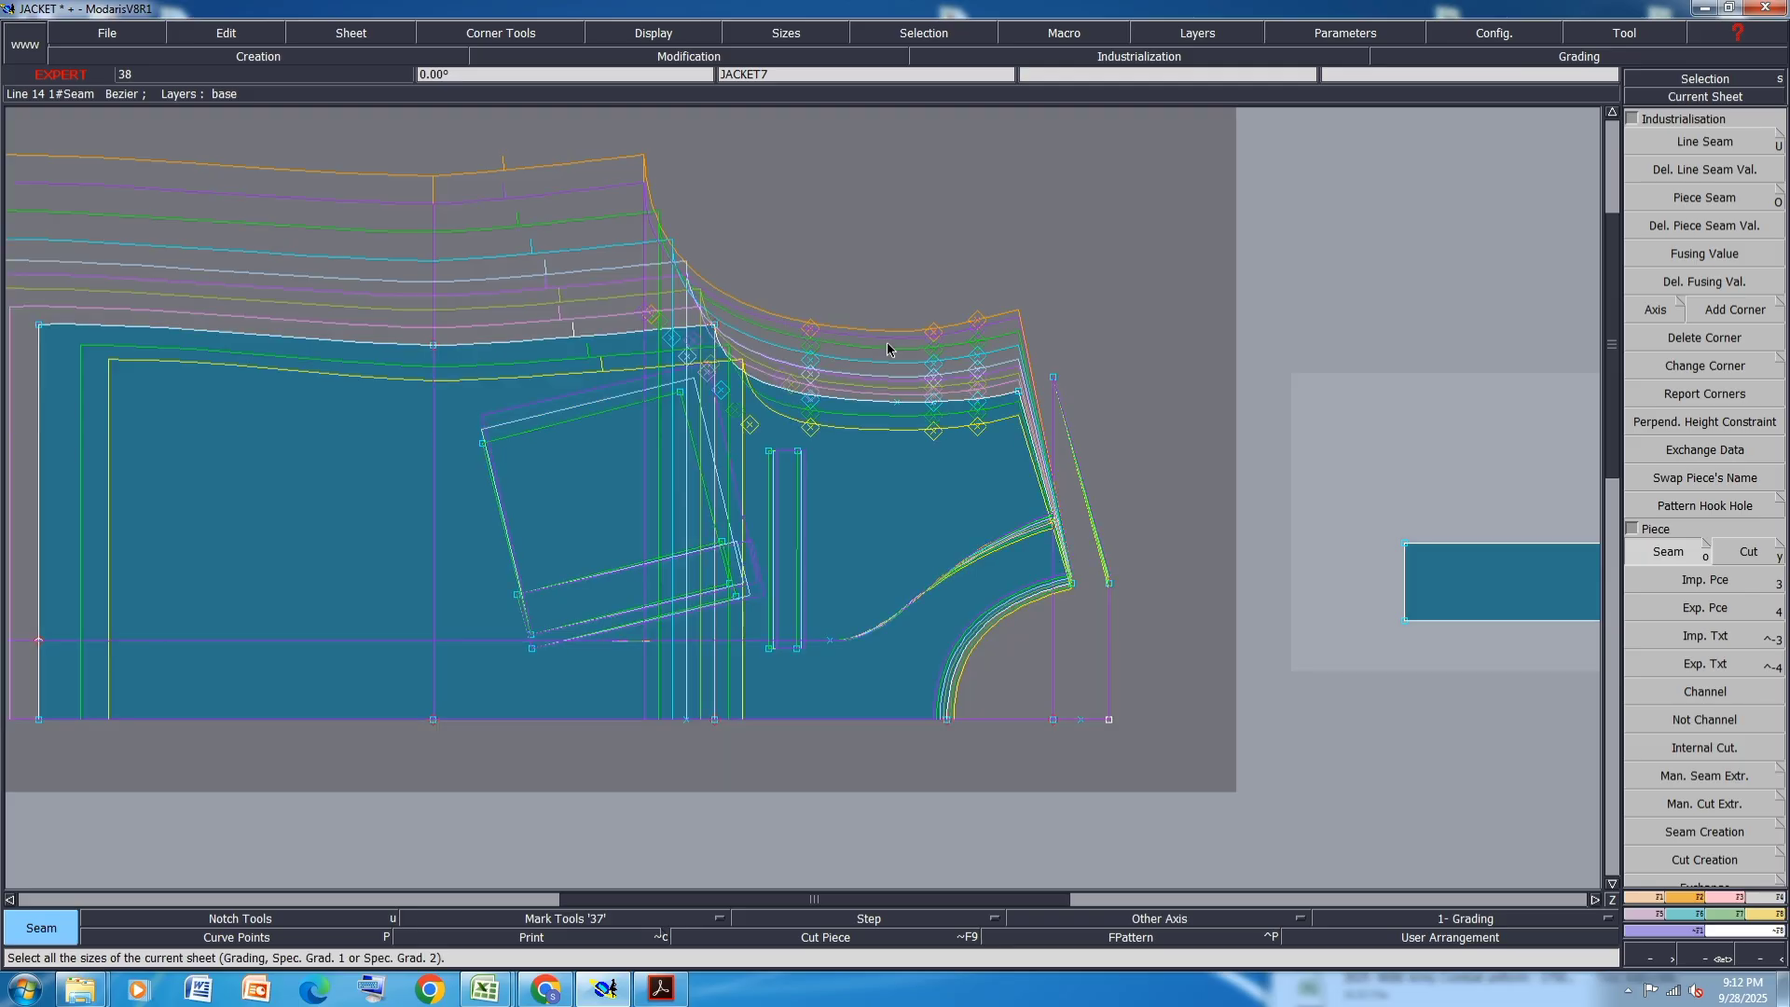
scroll(1087, 337, down, 2)
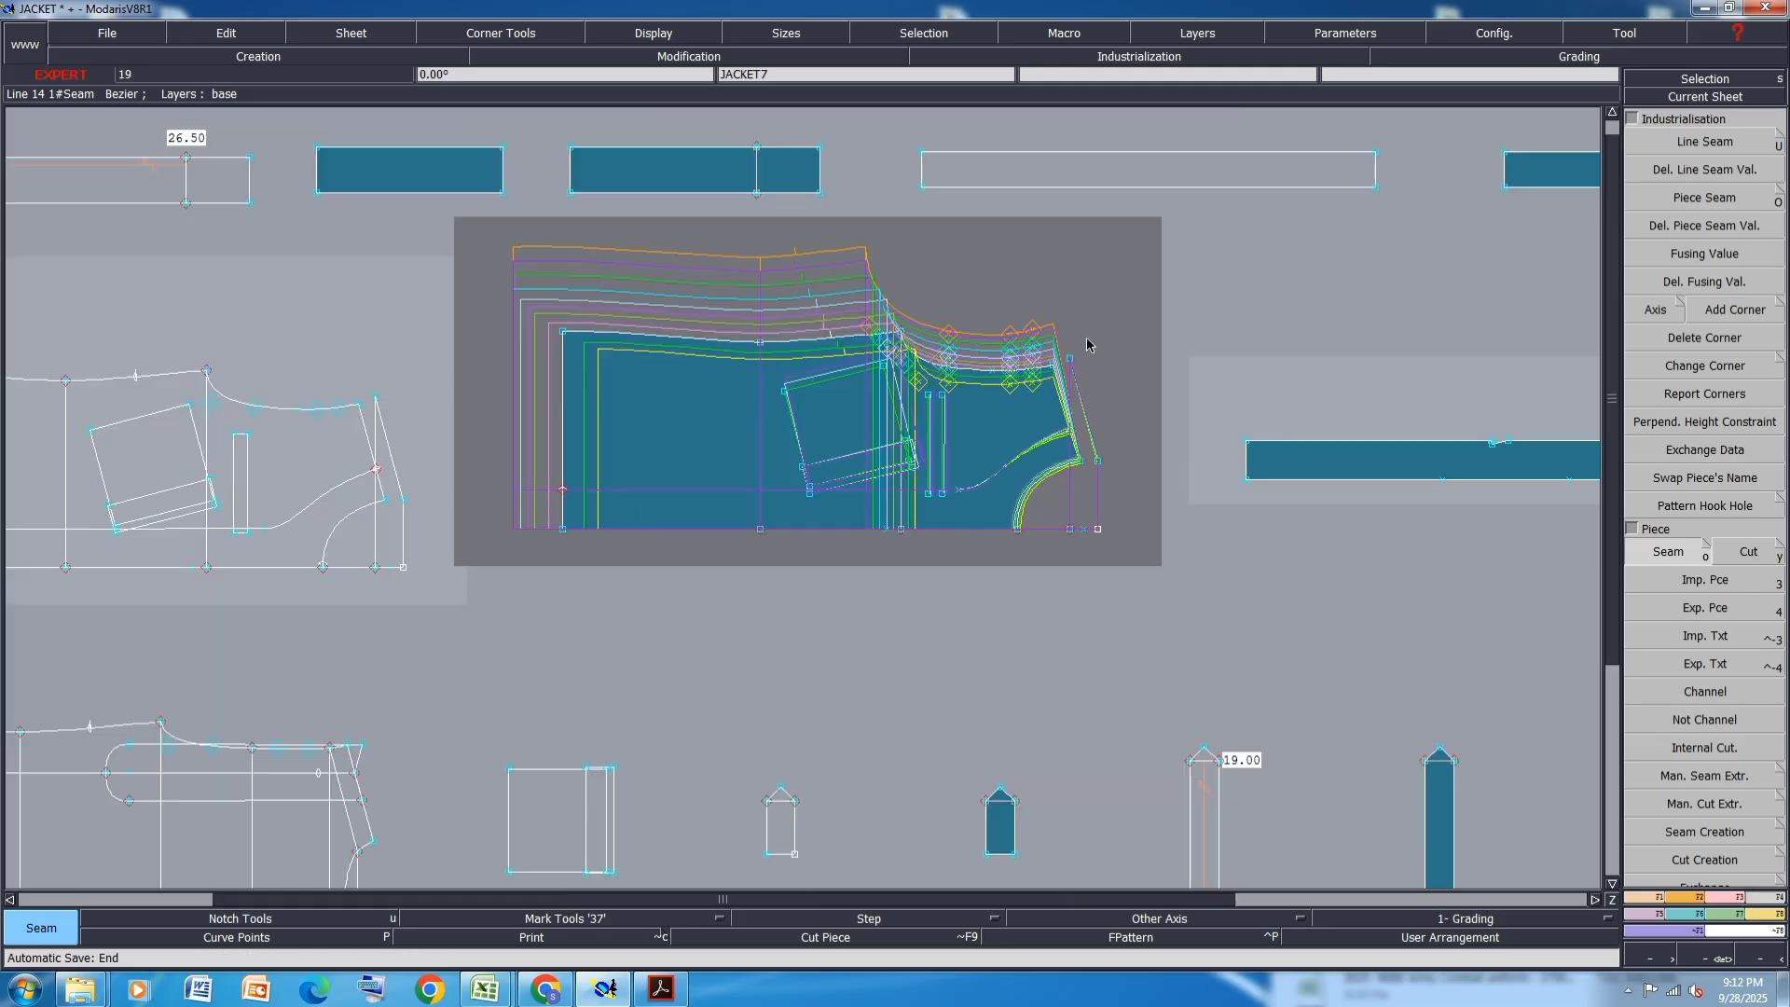
scroll(740, 314, up, 1)
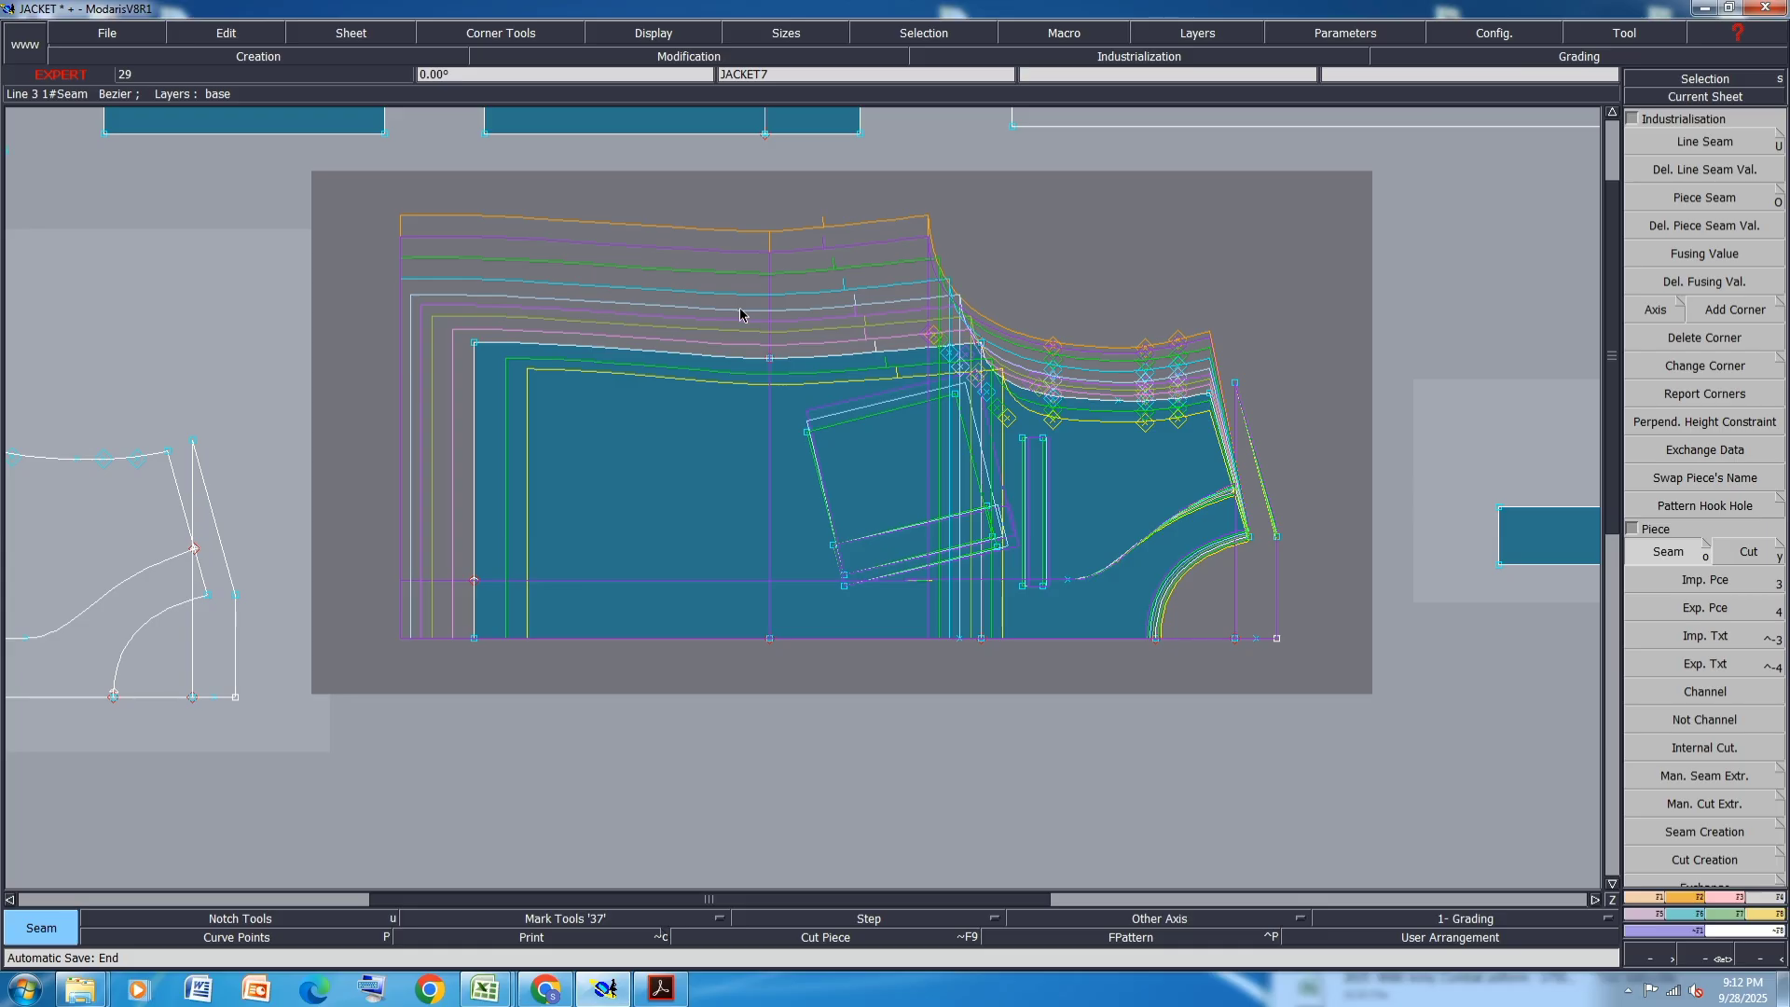
- Select the back's vertical internal lines for import and start a seam extraction with the areas below the lengthwise line and rounded strip, through the neck section
scroll(1065, 356, down, 2)
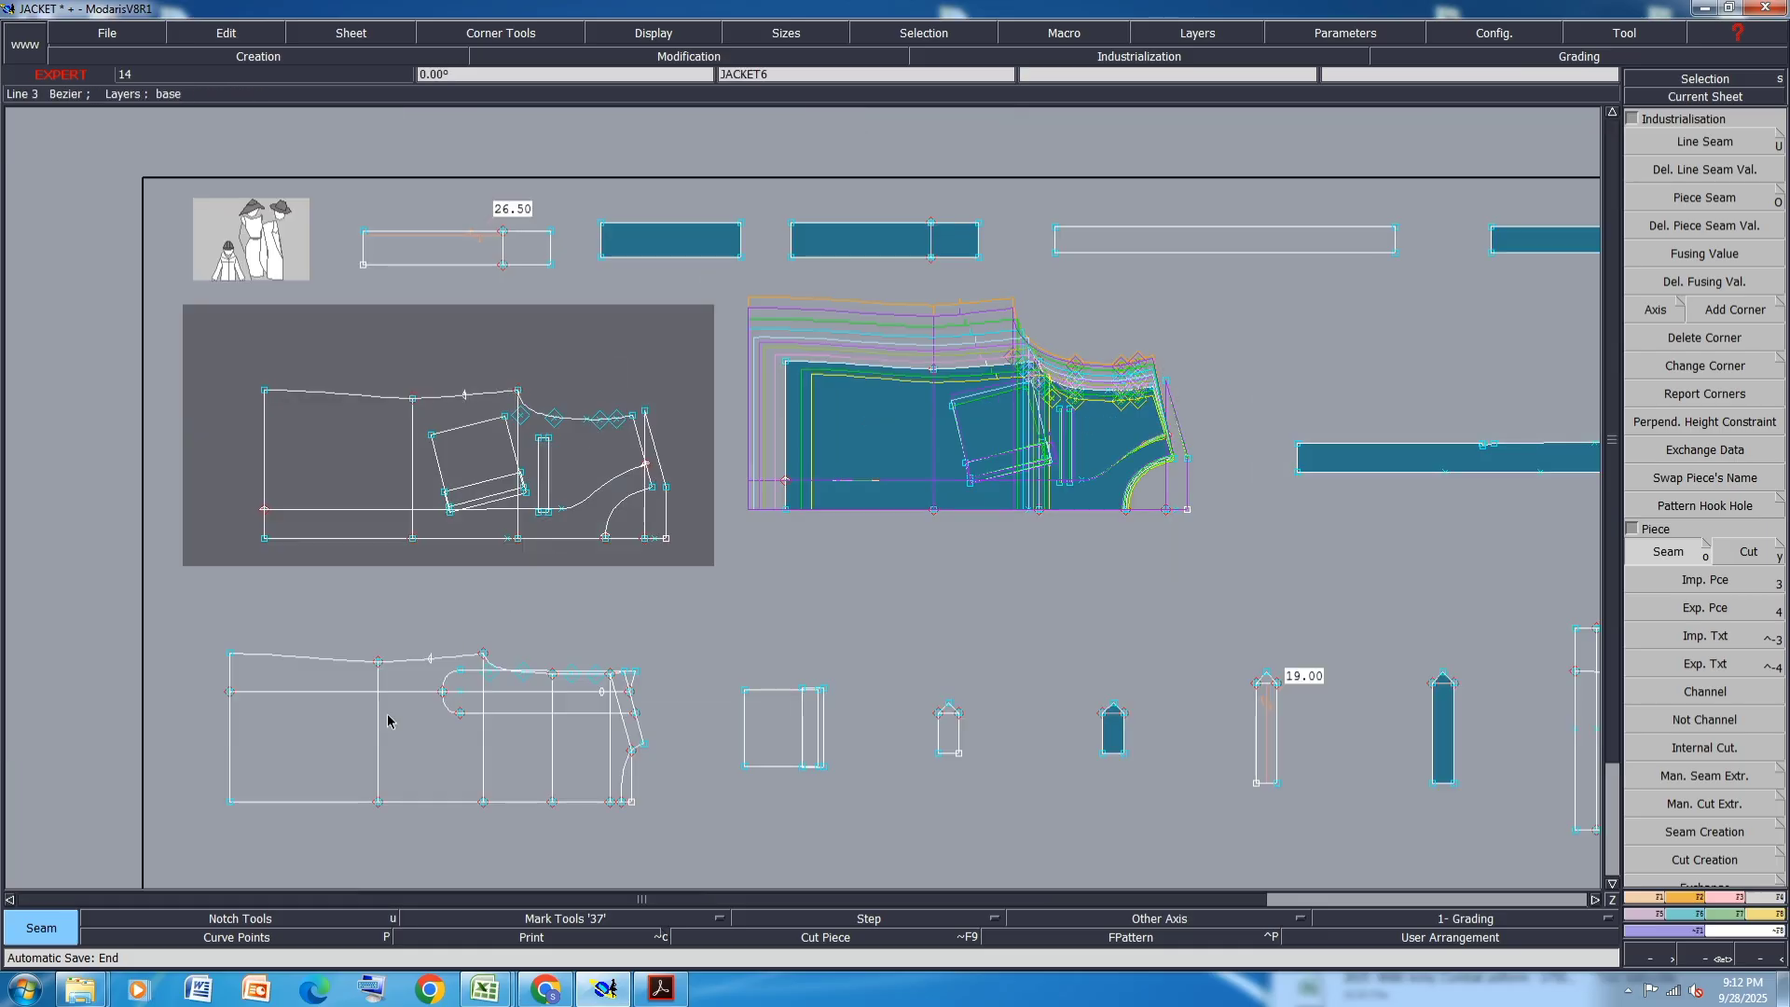
scroll(252, 844, up, 2)
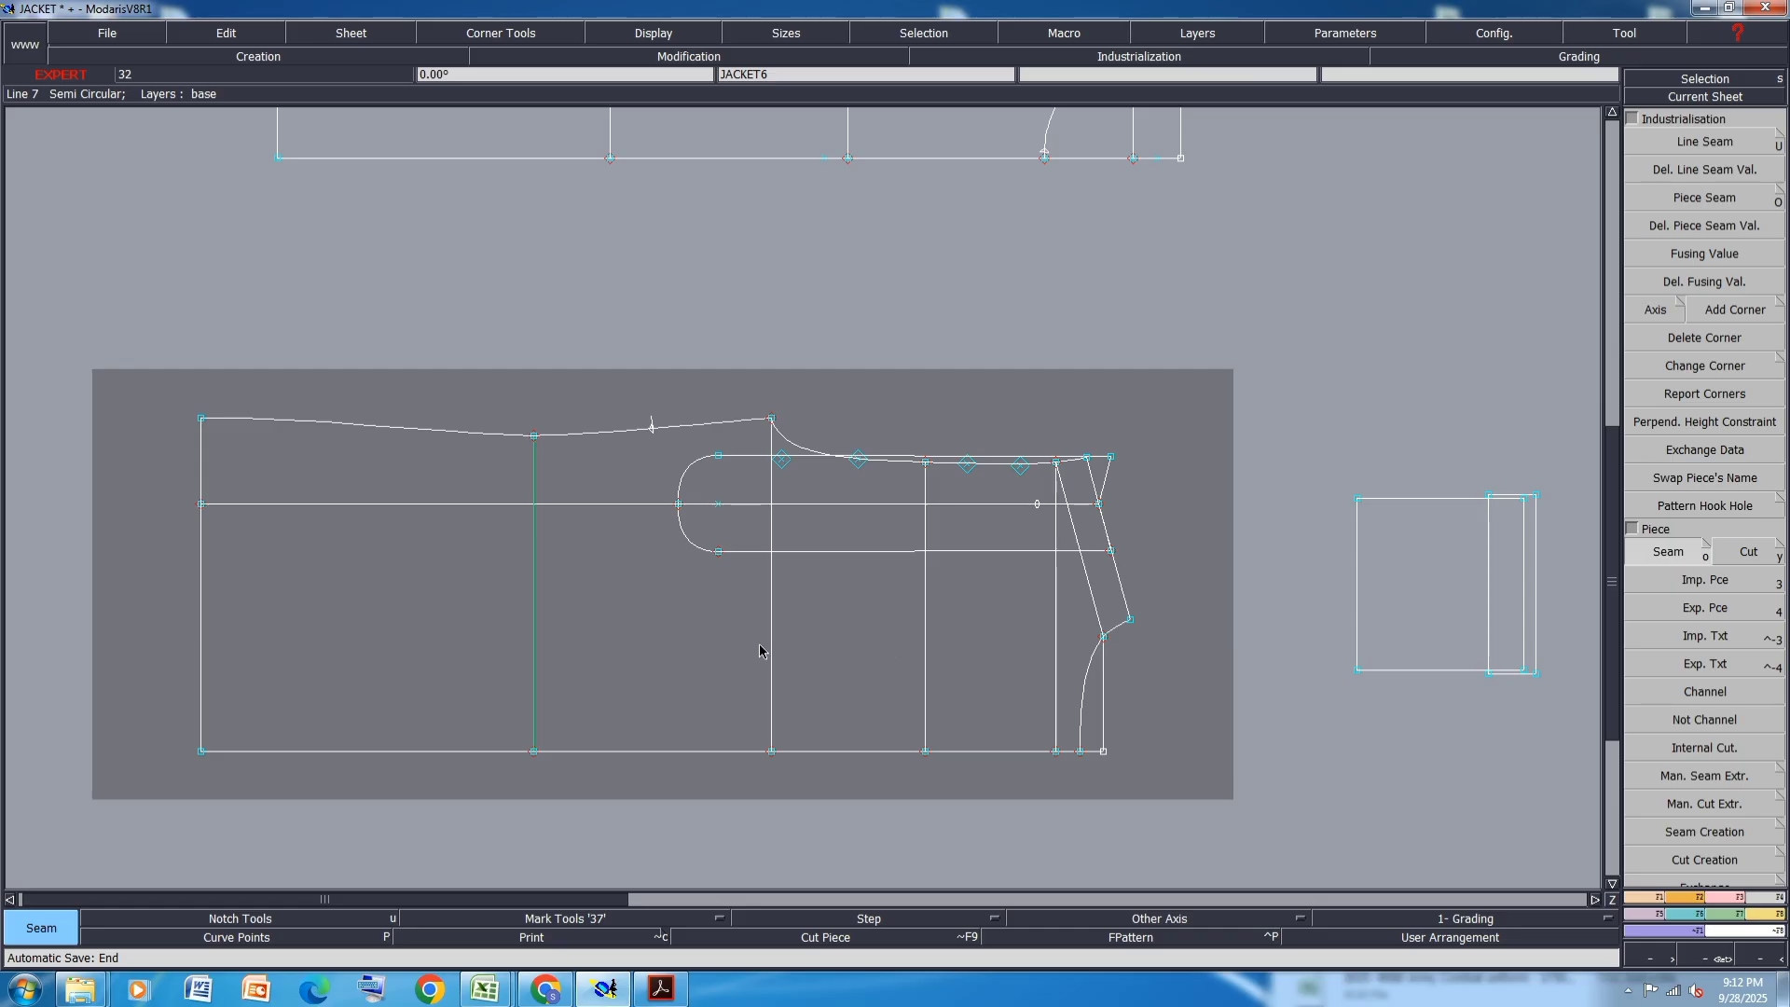
click(926, 649)
click(1056, 627)
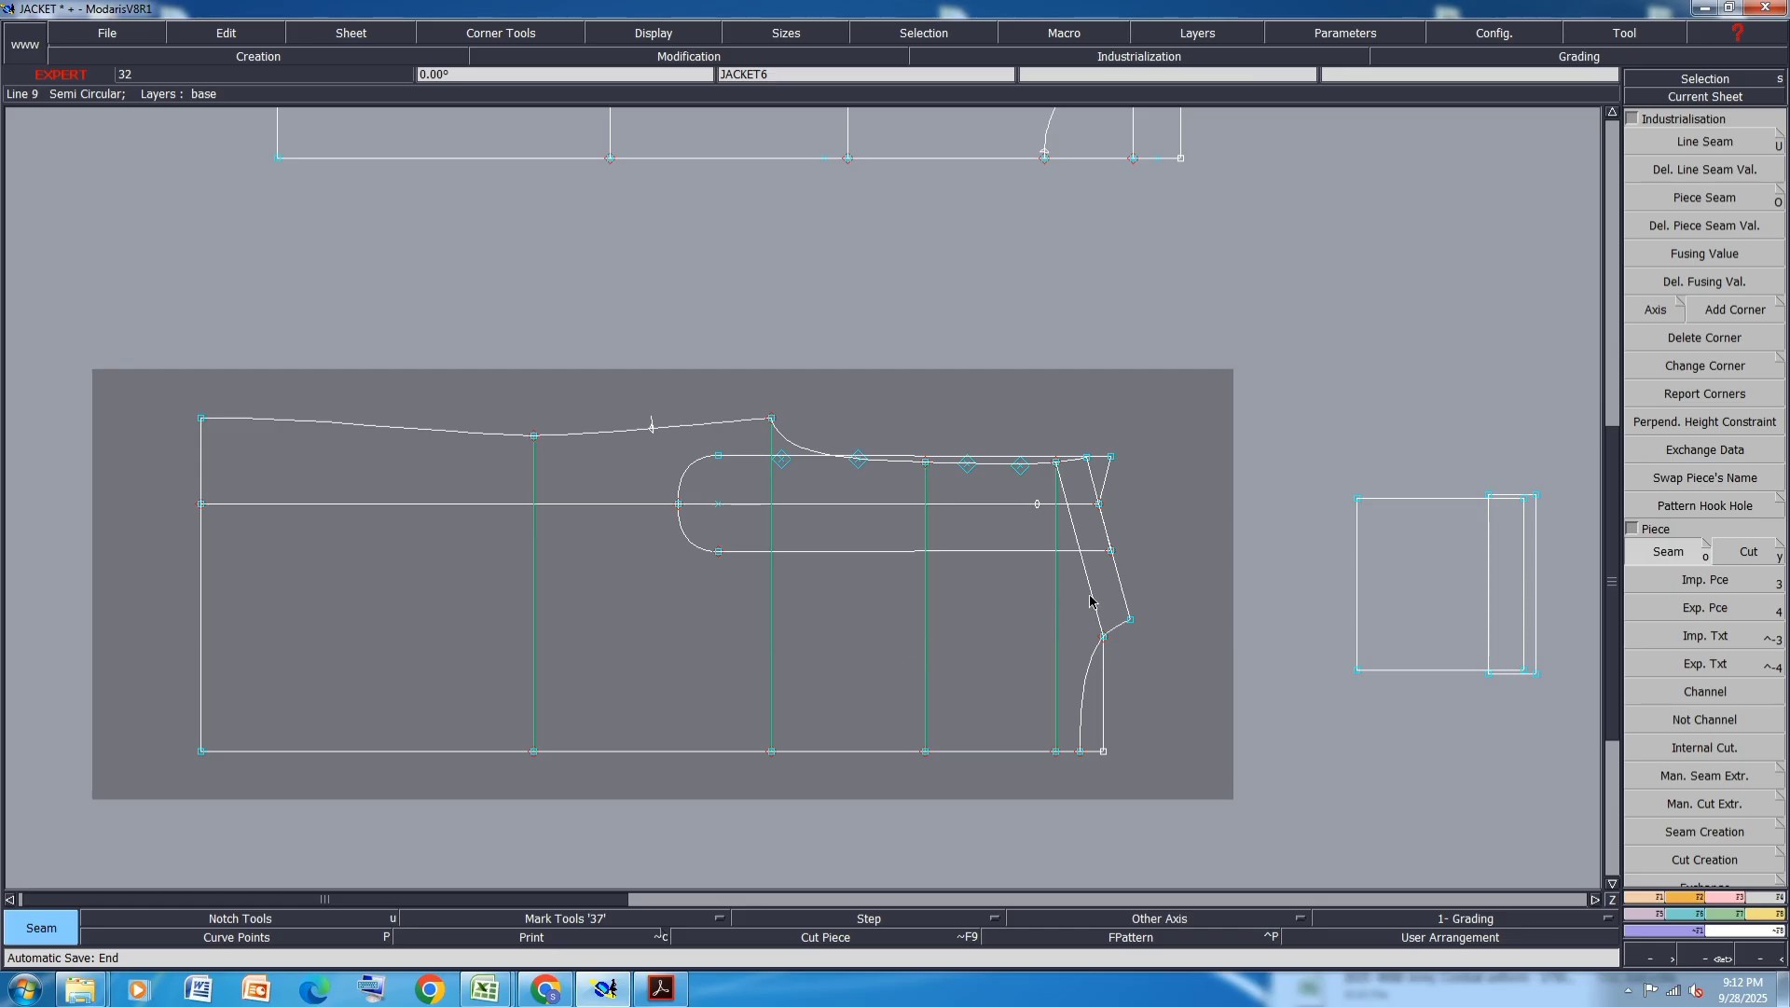
click(335, 662)
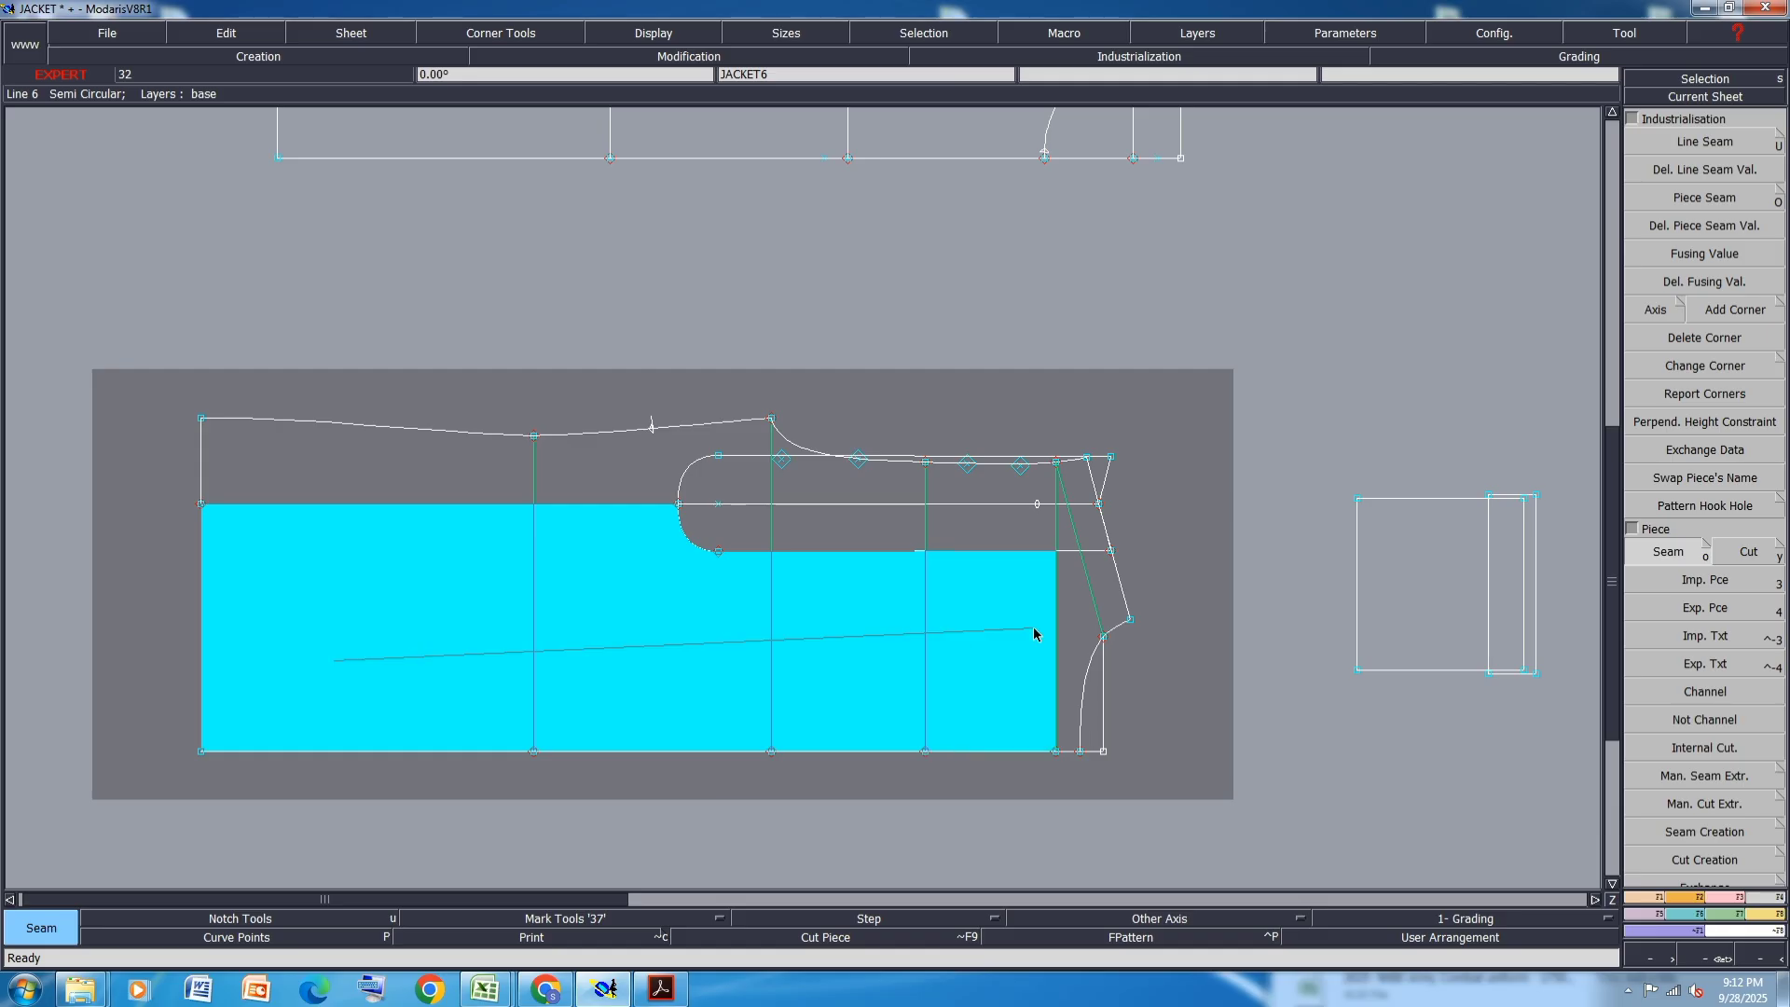
click(1068, 623)
click(1098, 588)
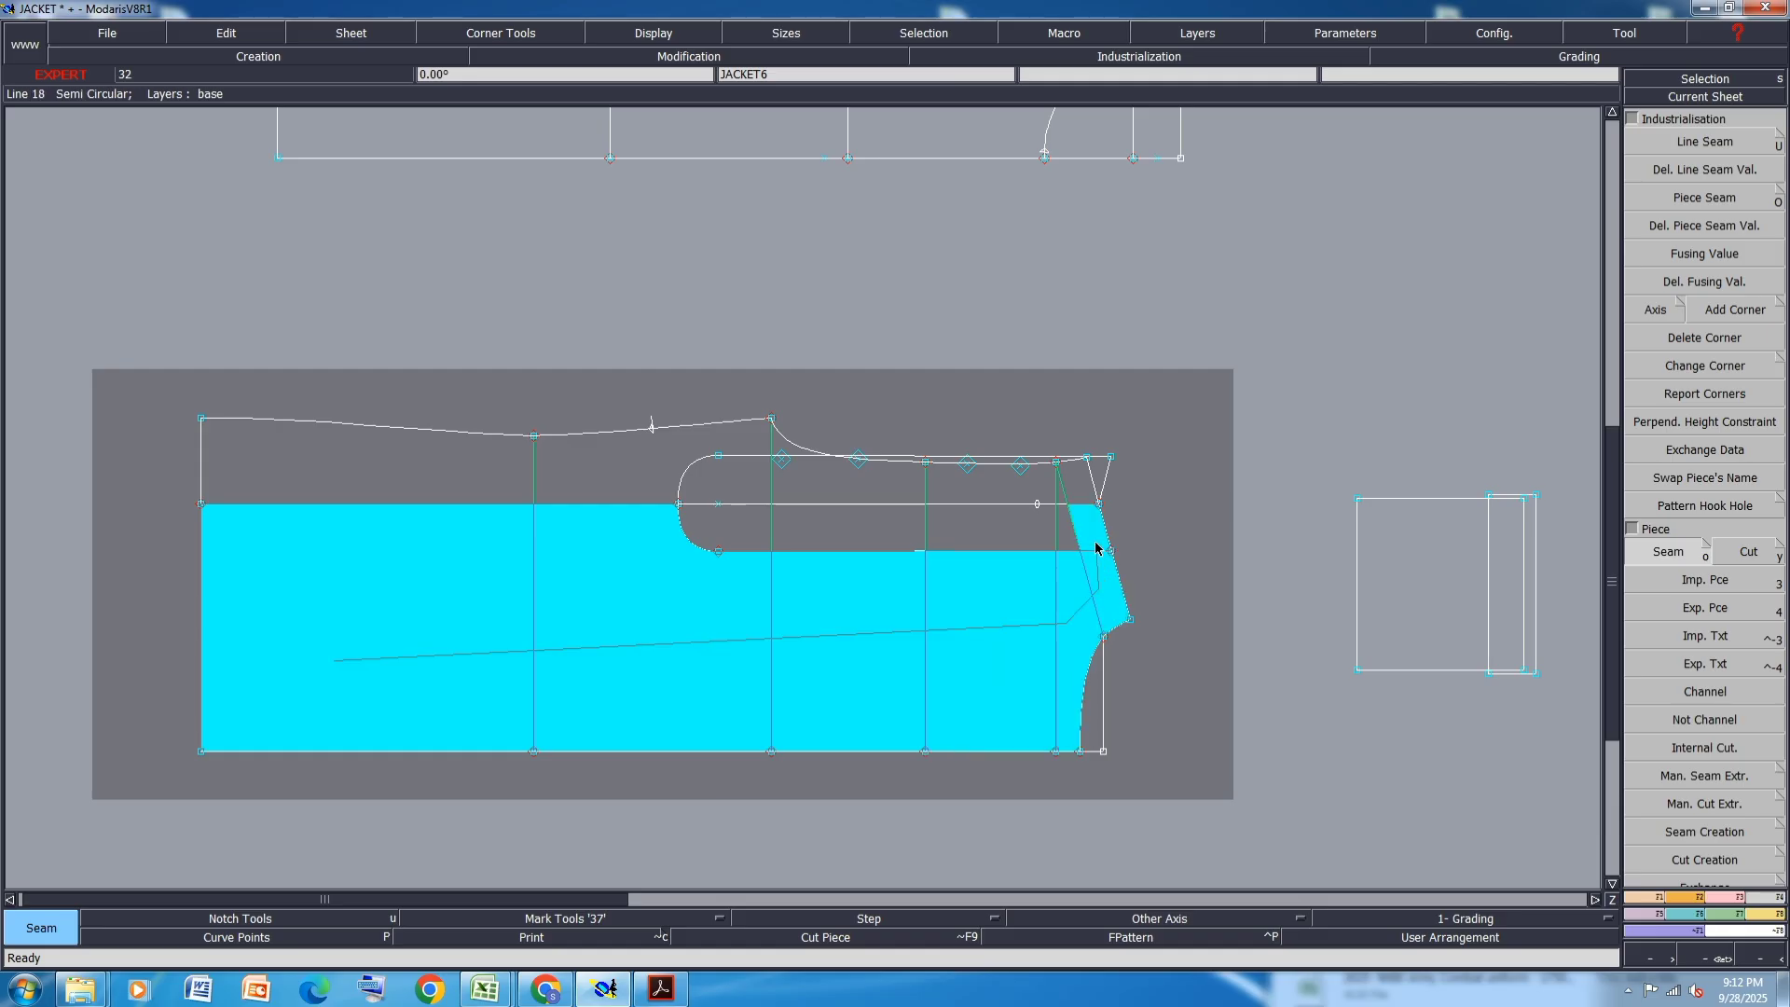
- Add the lower and upper halves of the round-ended strip, out to the shoulder edge, to the back's seam extraction
click(1097, 542)
click(1022, 525)
click(812, 529)
click(746, 528)
click(746, 492)
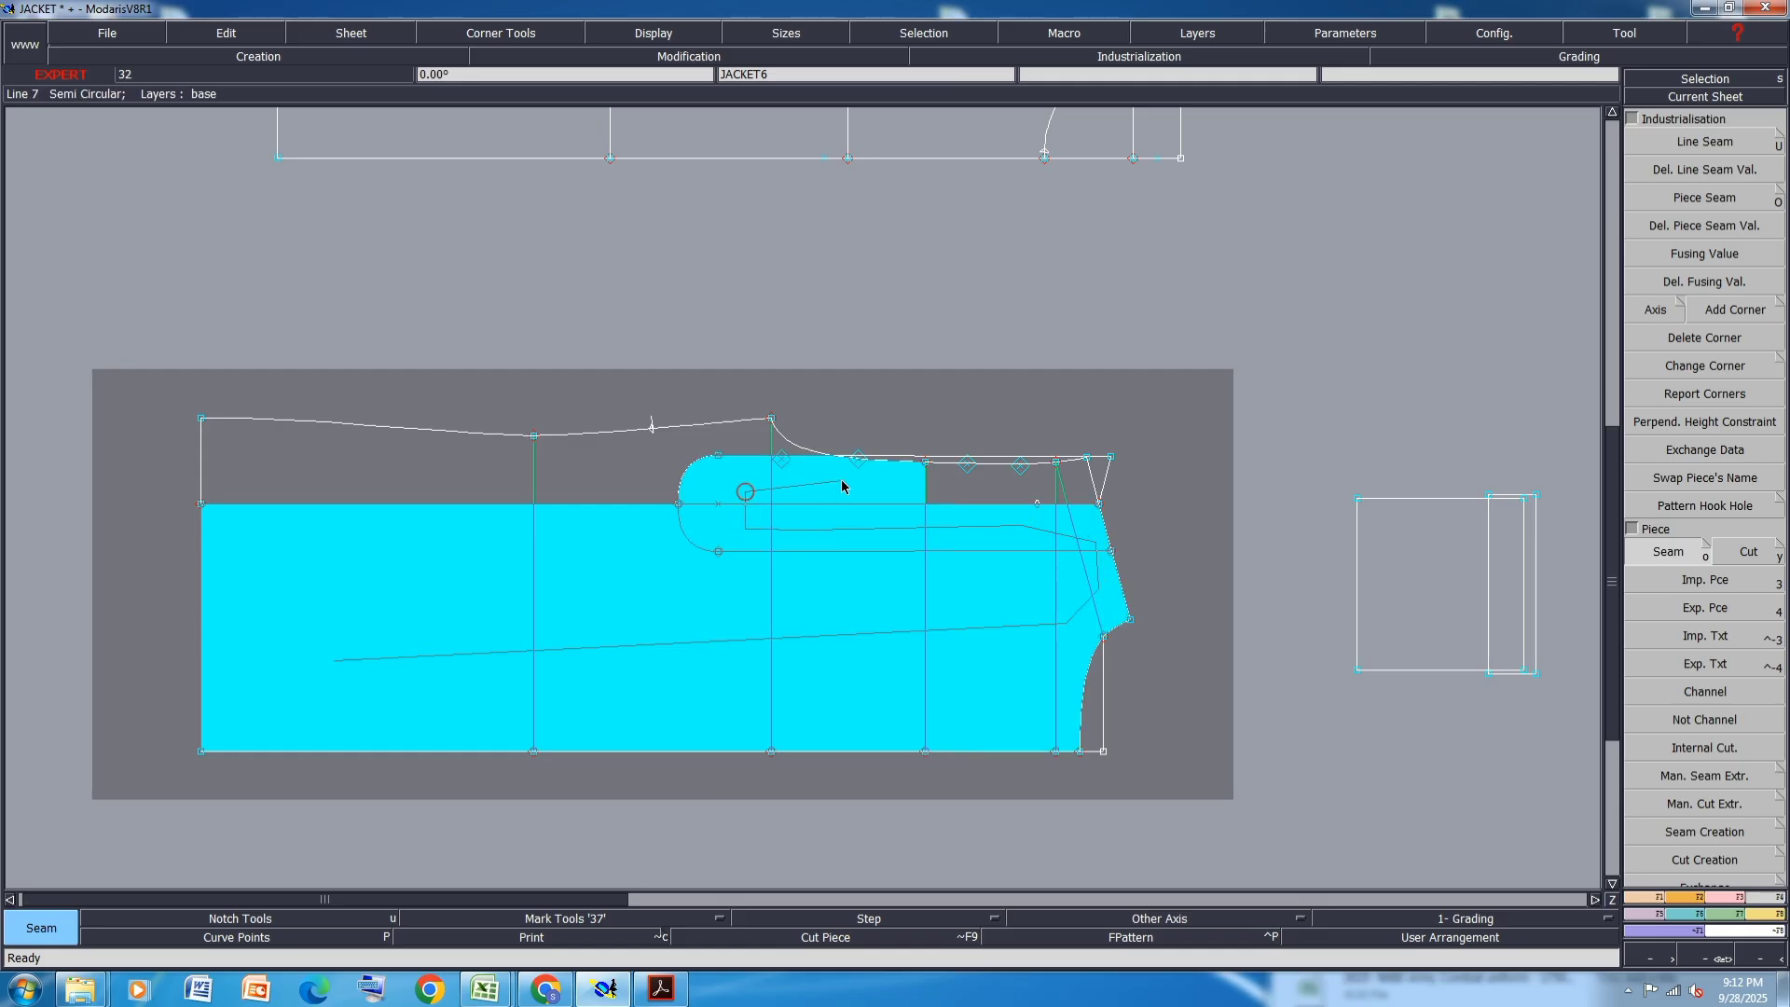
click(842, 484)
click(1099, 471)
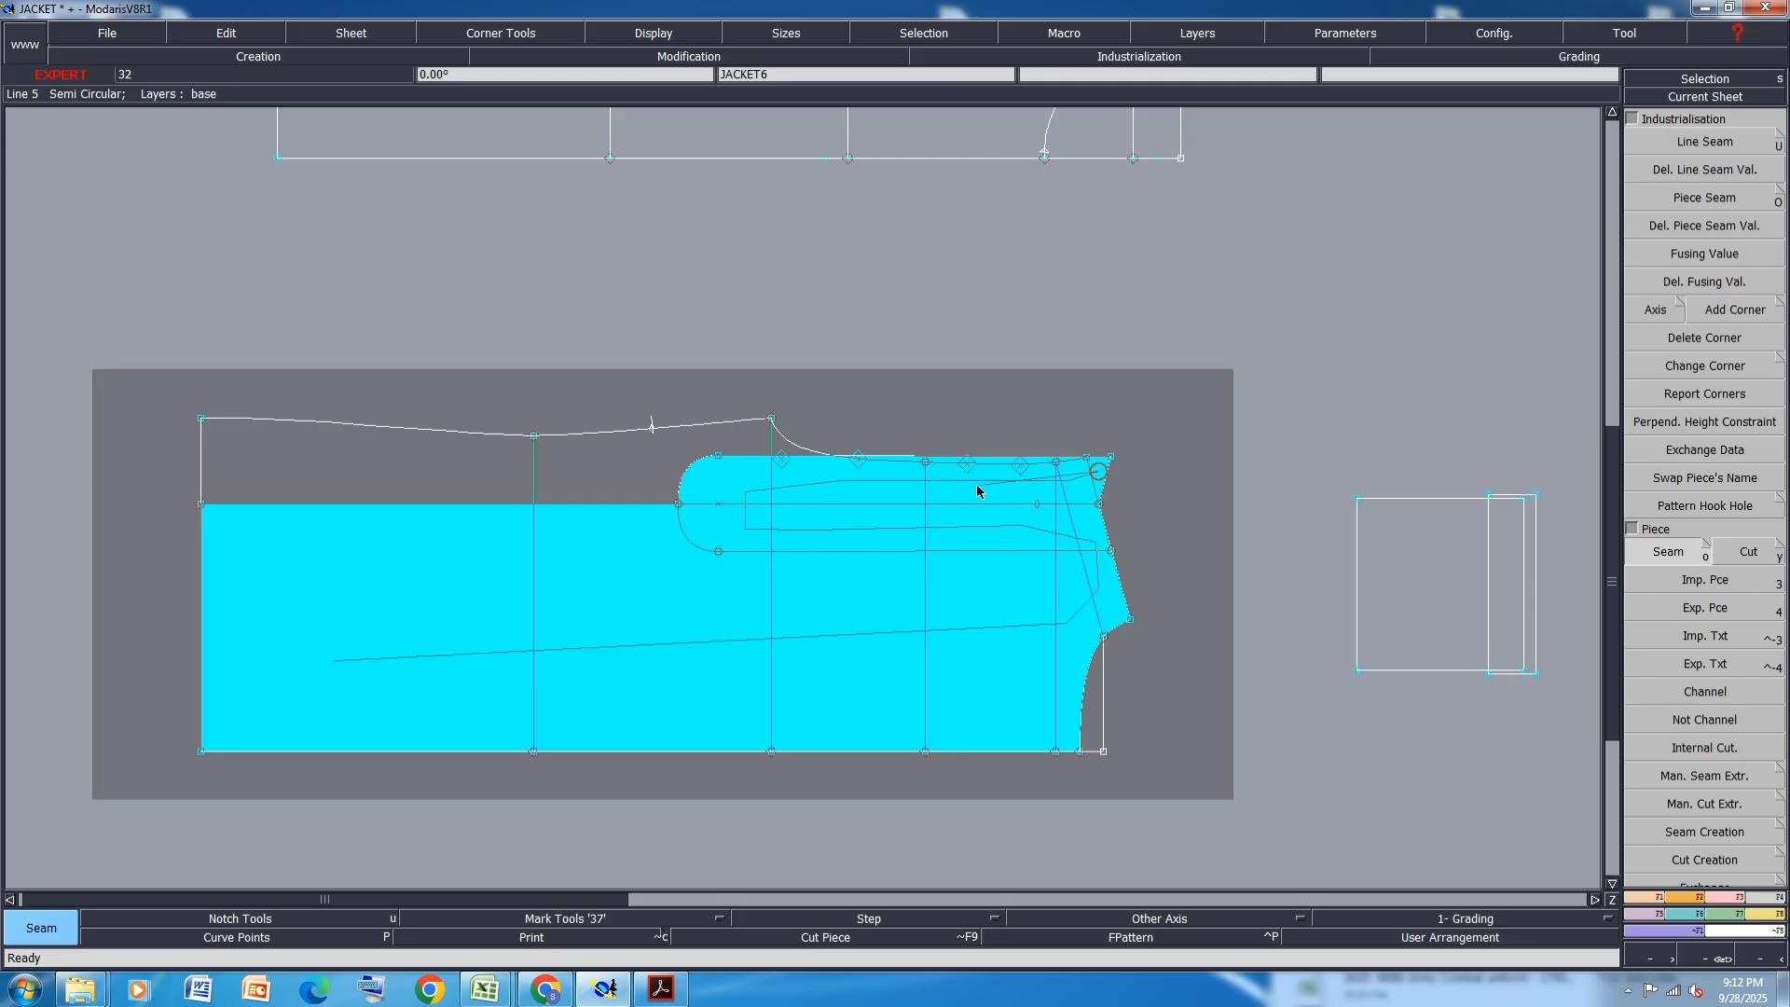
- Finish the back body seam piece with the rounded strip included and rearrange the sheets
click(894, 497)
scroll(851, 488, up, 3)
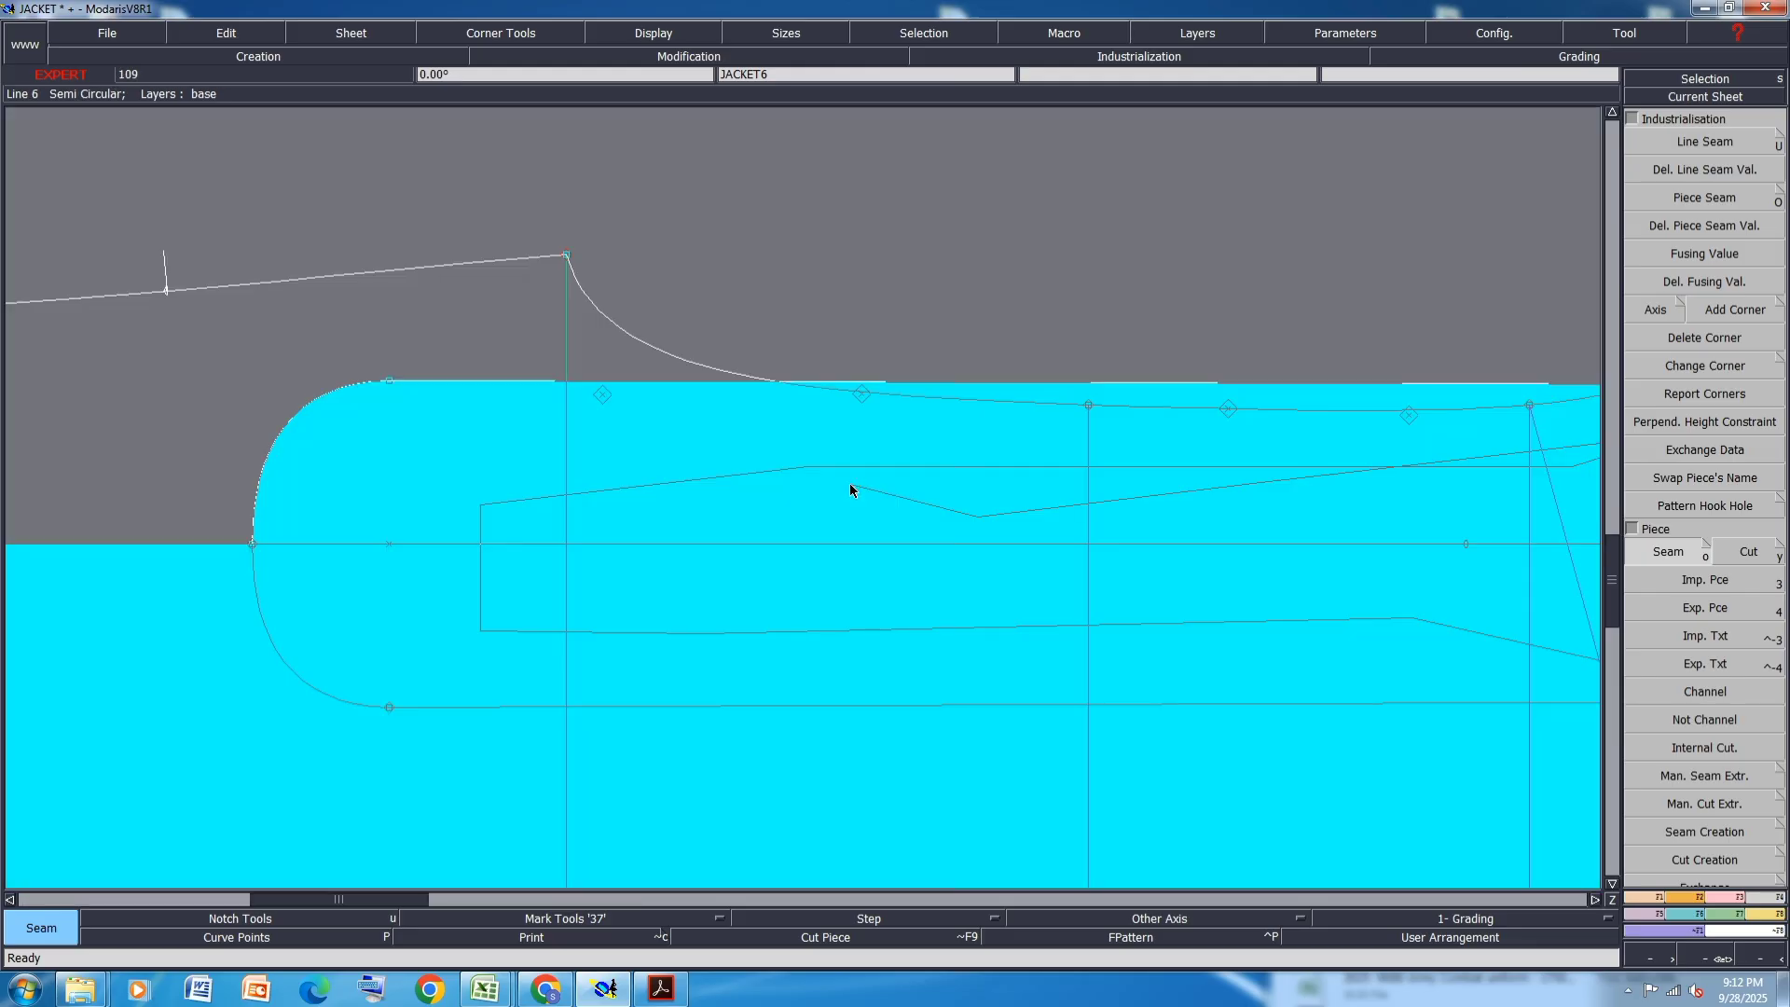
right_click(851, 490)
key(j)
click(1238, 699)
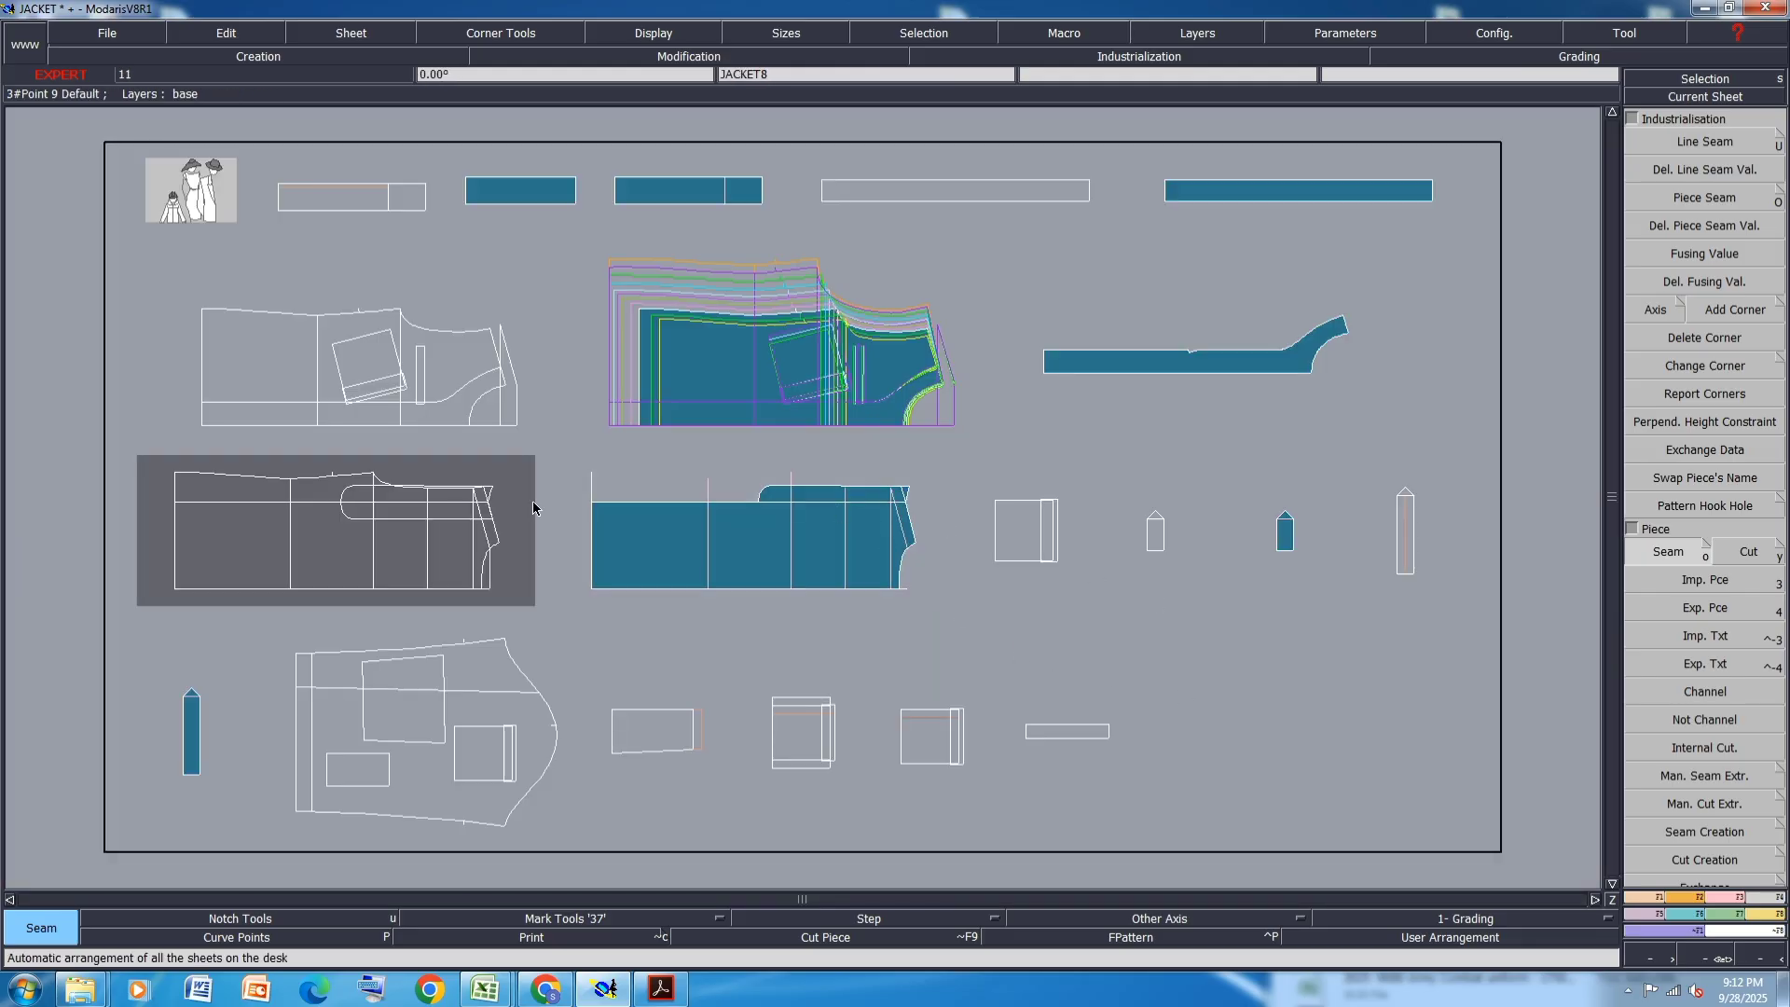
- Extract a second back seam piece from the areas above the lengthwise line plus the rounded strip's lower half, and rearrange the sheets
scroll(156, 494, up, 3)
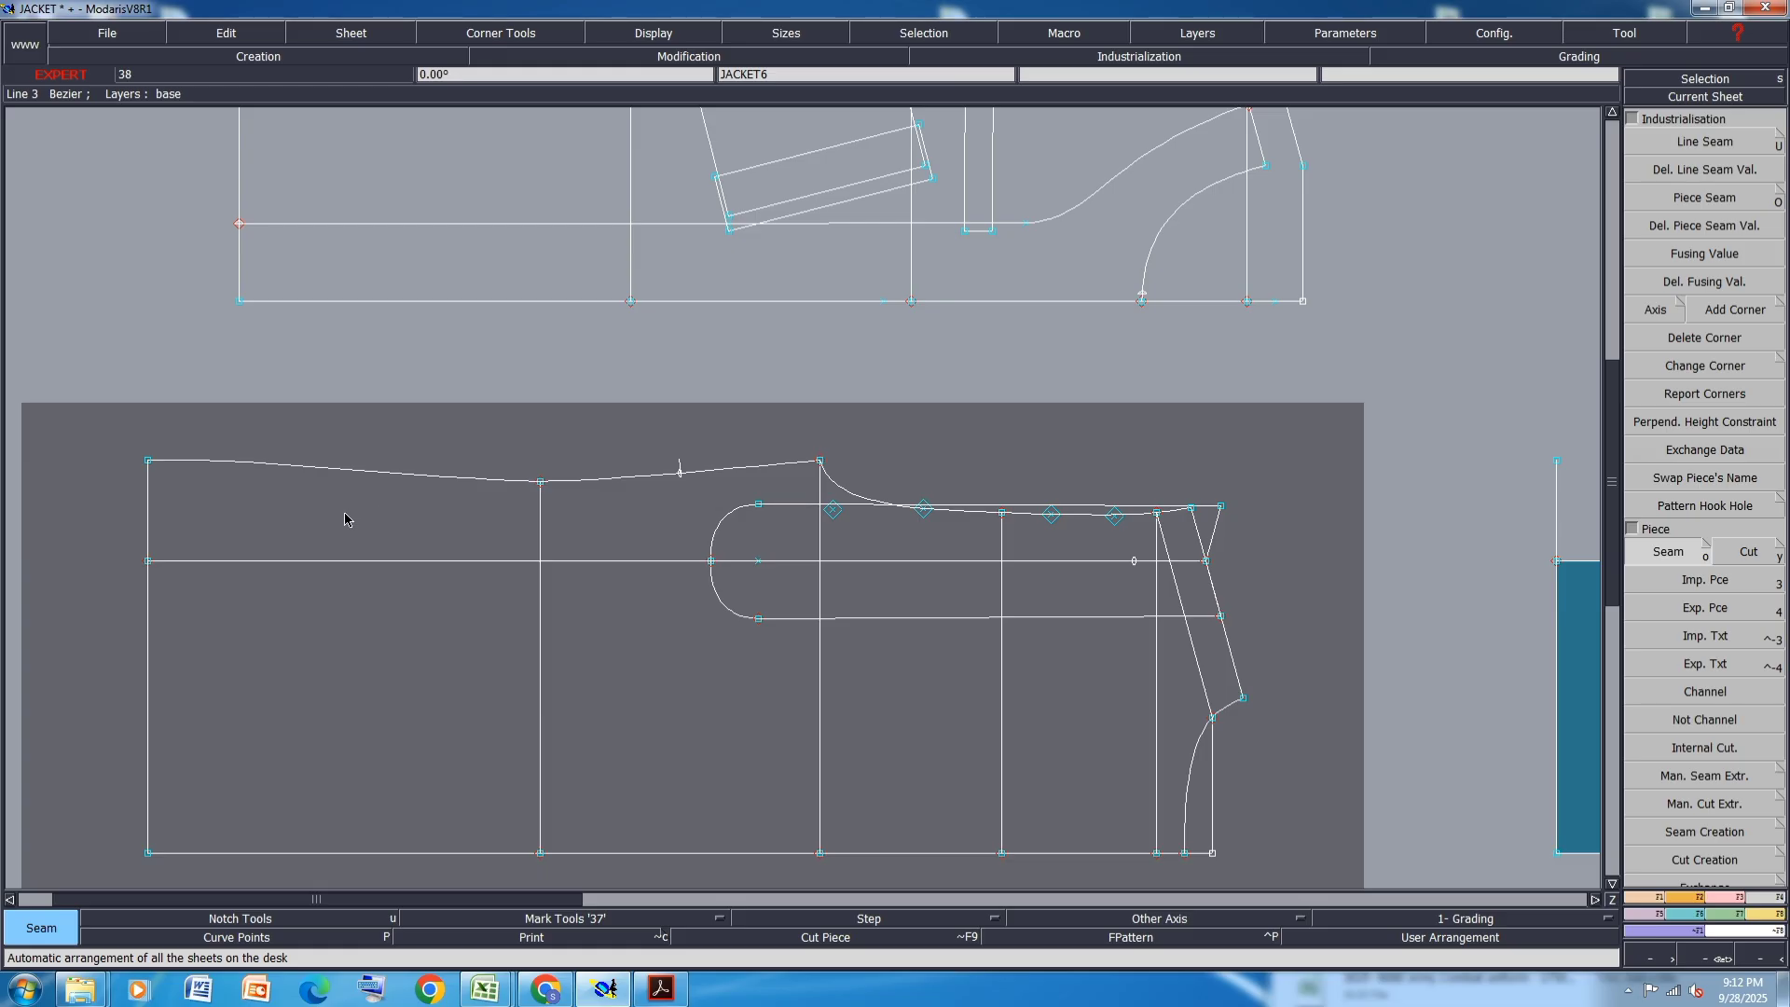
mouse_move(436, 512)
mouse_down()
mouse_move(874, 536)
mouse_move(846, 500)
mouse_move(910, 530)
mouse_move(1148, 545)
mouse_move(1183, 523)
mouse_move(1202, 591)
mouse_move(792, 591)
mouse_move(759, 551)
mouse_up()
right_click(758, 551)
key(8)
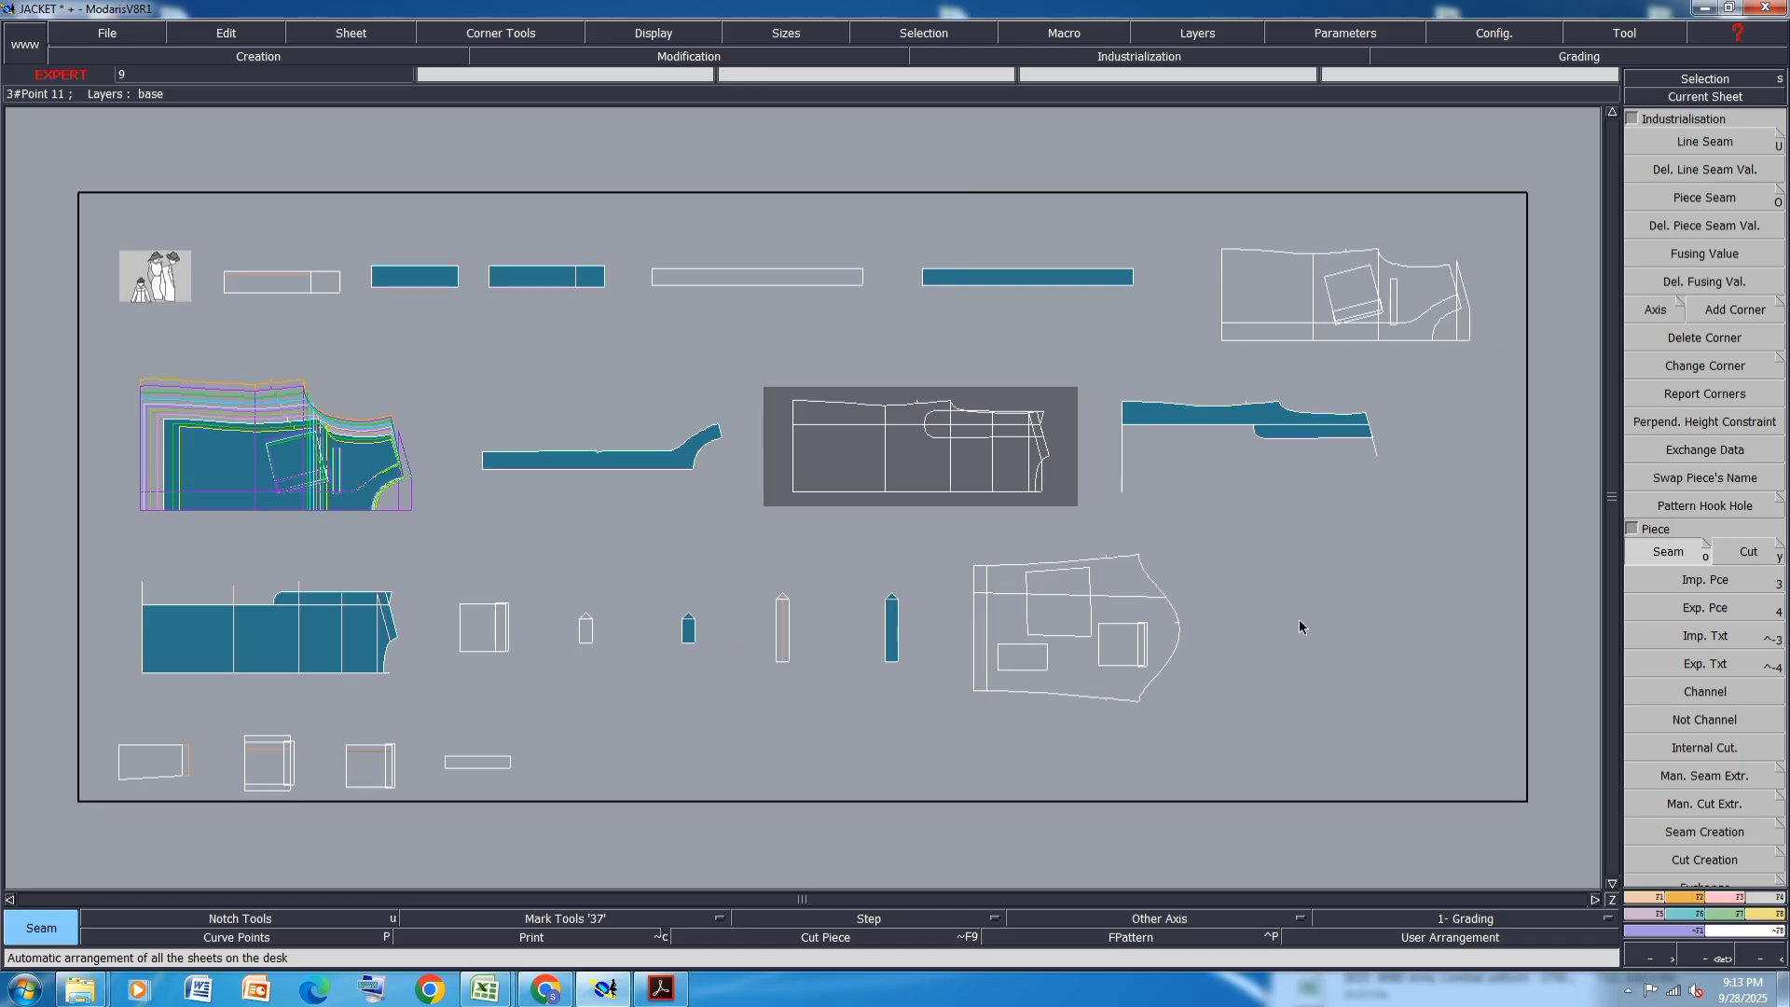
- Examine the new back side piece, toggling the cut-piece-only display to check its closed contour without the loose lines
key(Home)
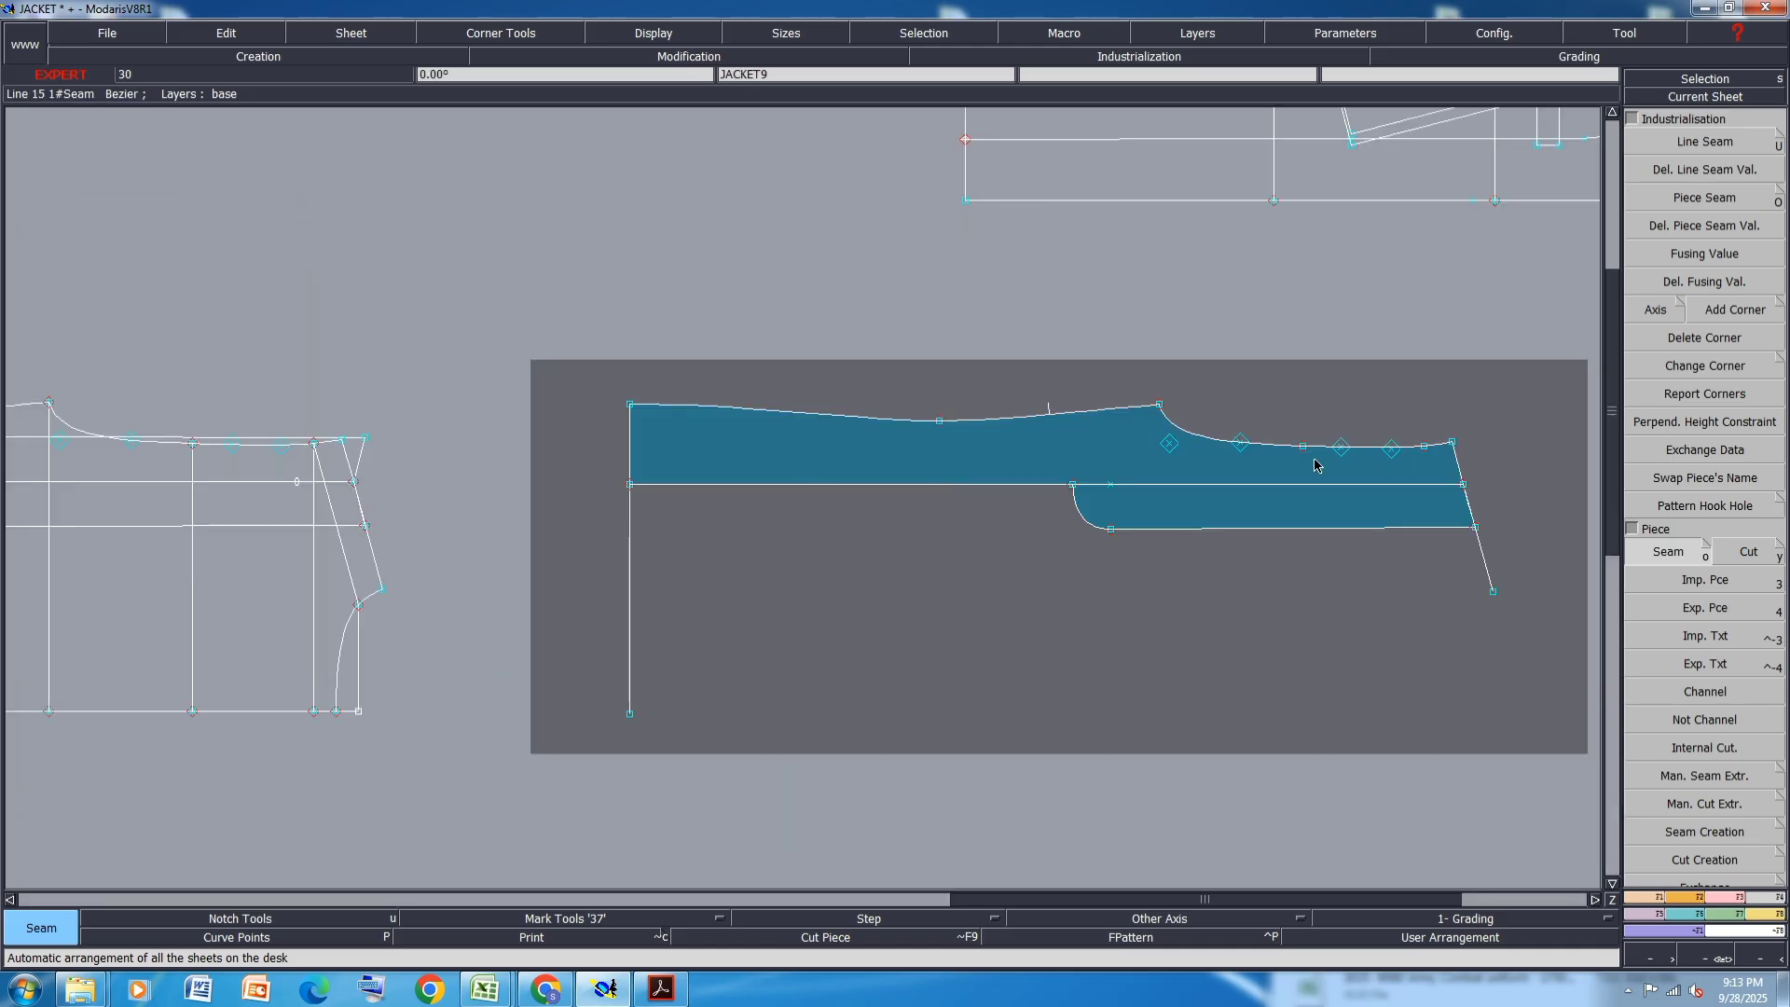
scroll(1315, 463, down, 1)
scroll(1315, 464, up, 1)
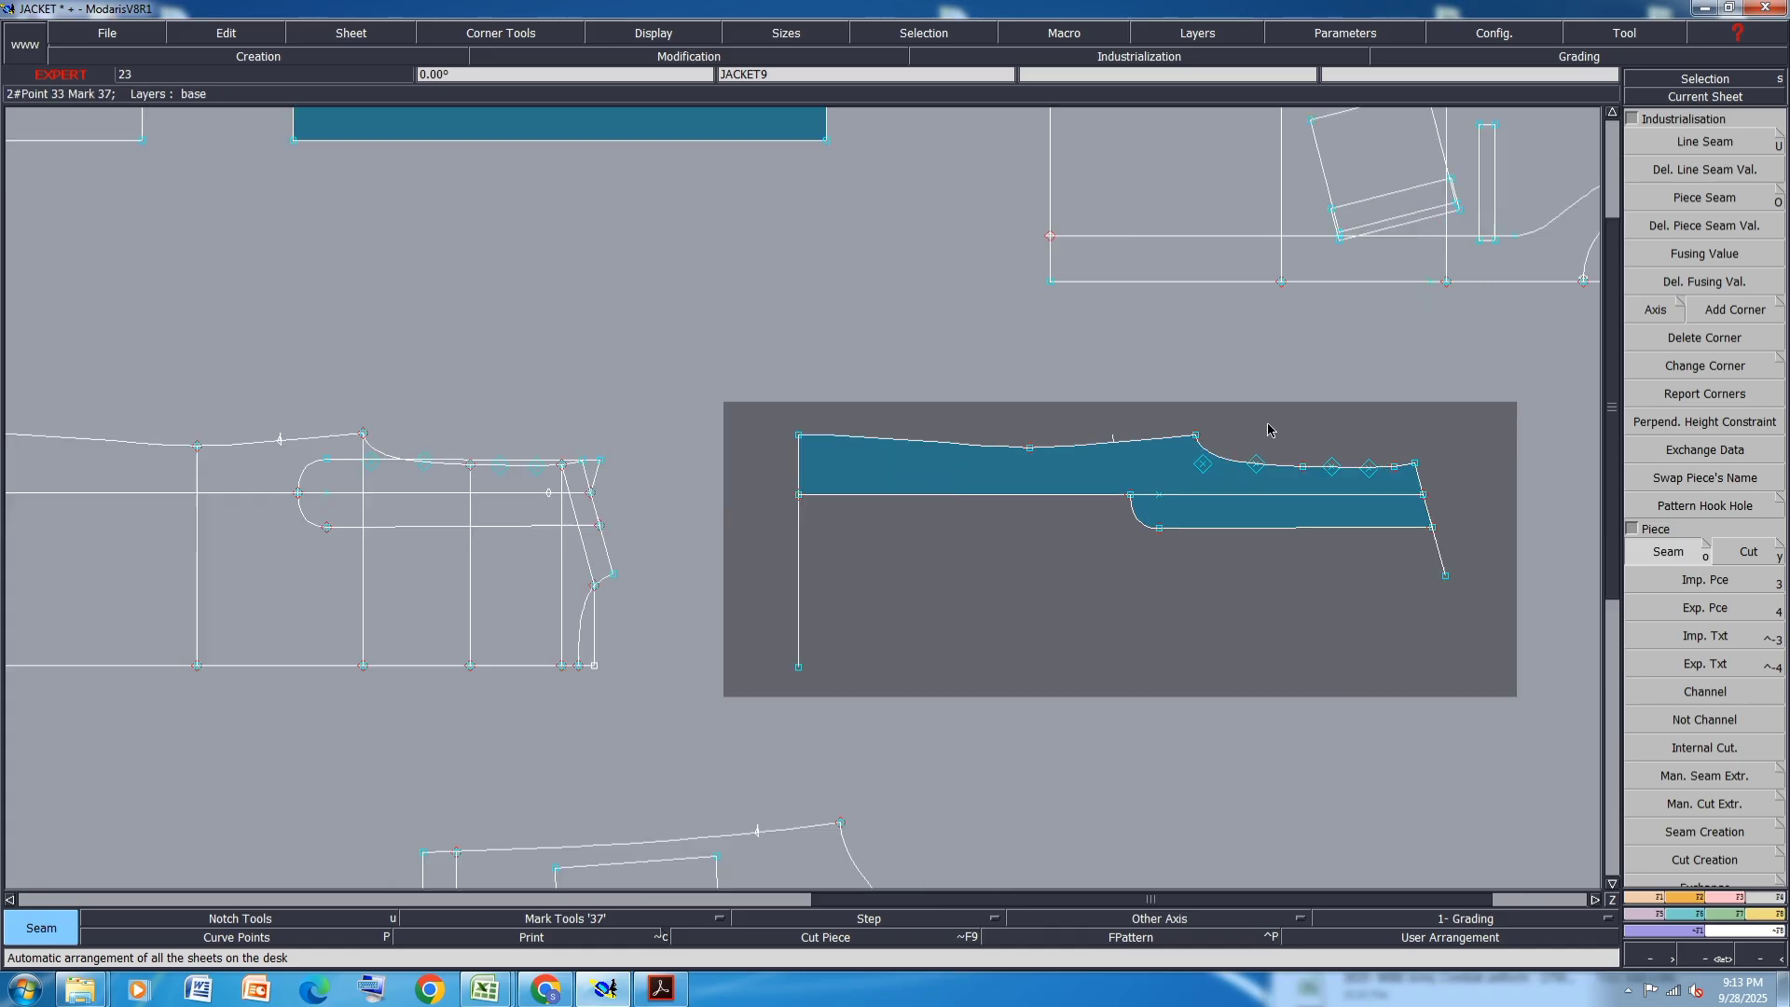
scroll(1452, 516, down, 1)
scroll(1275, 550, up, 1)
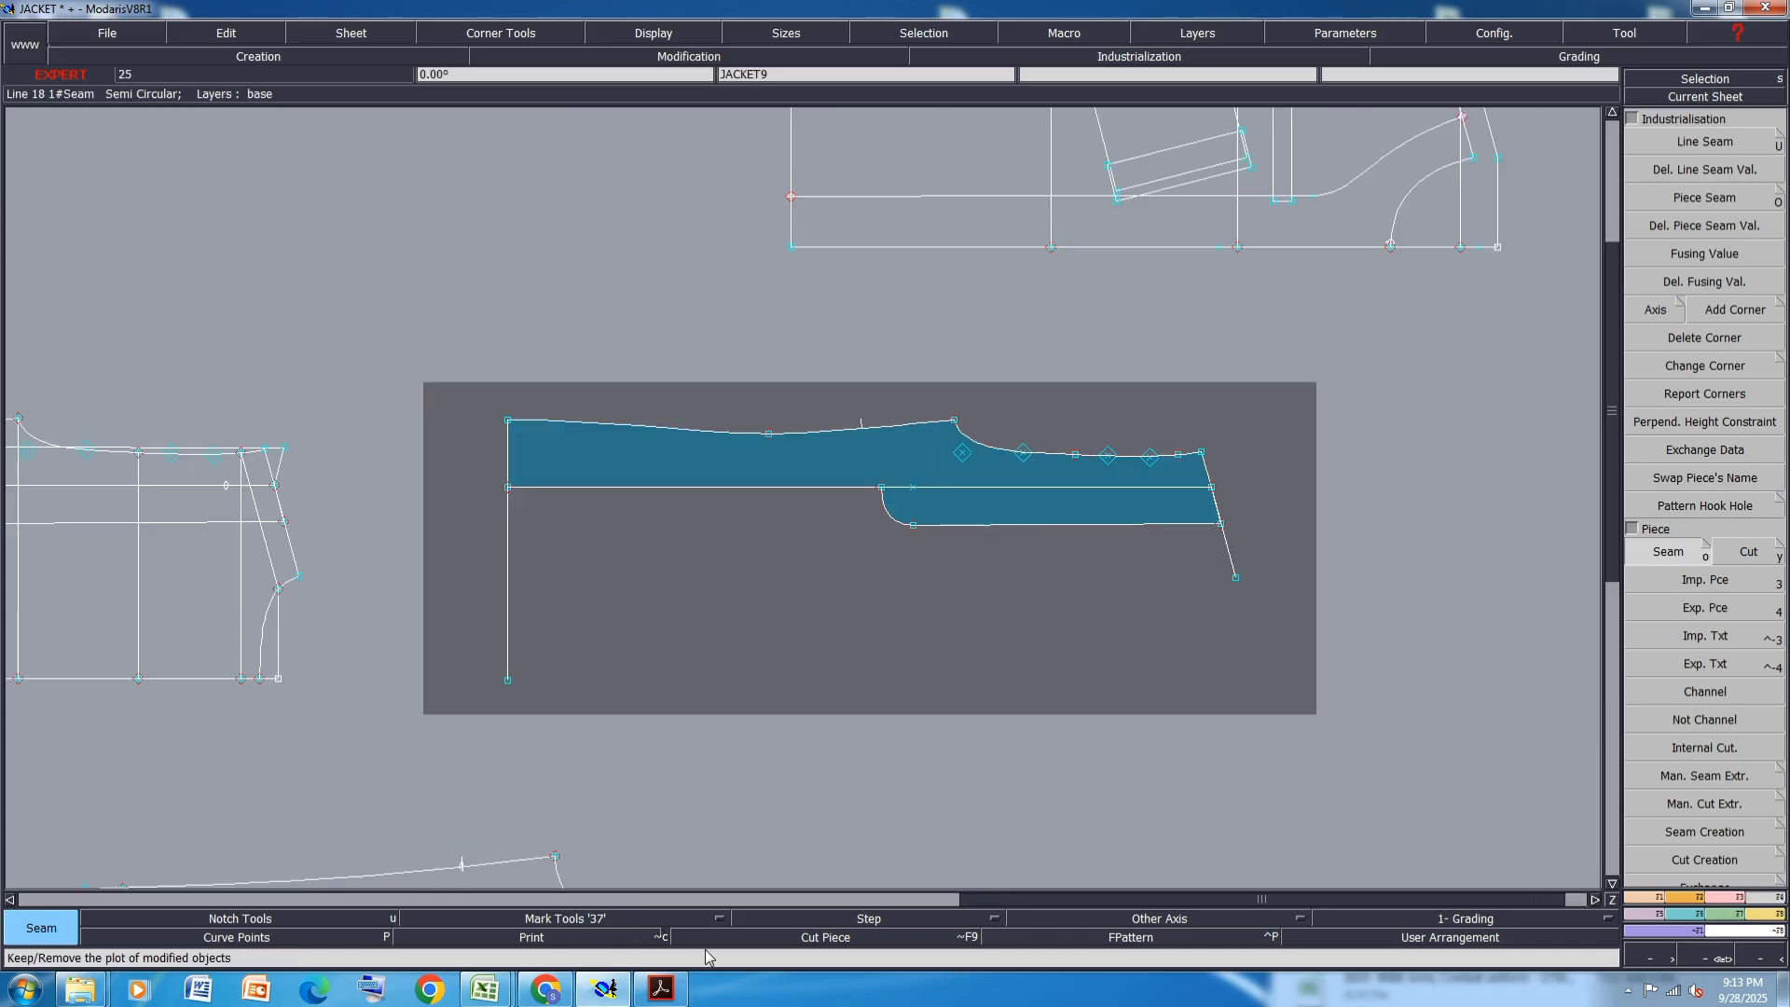
click(857, 940)
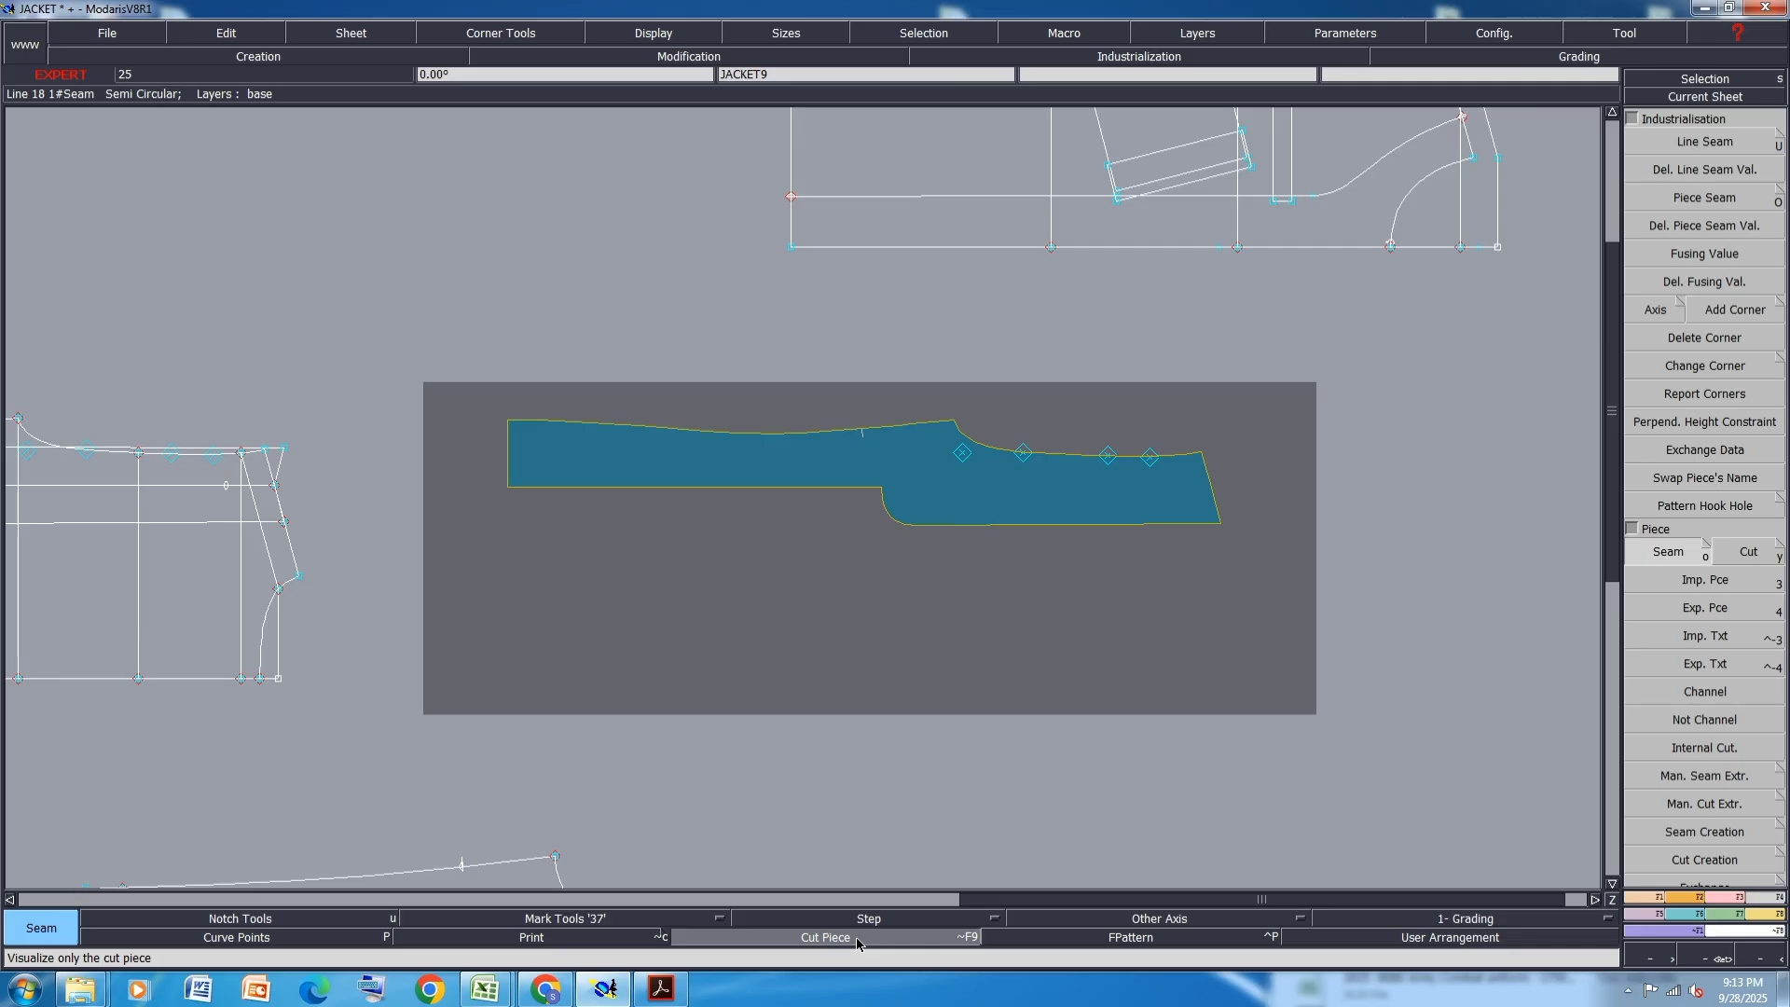
click(858, 940)
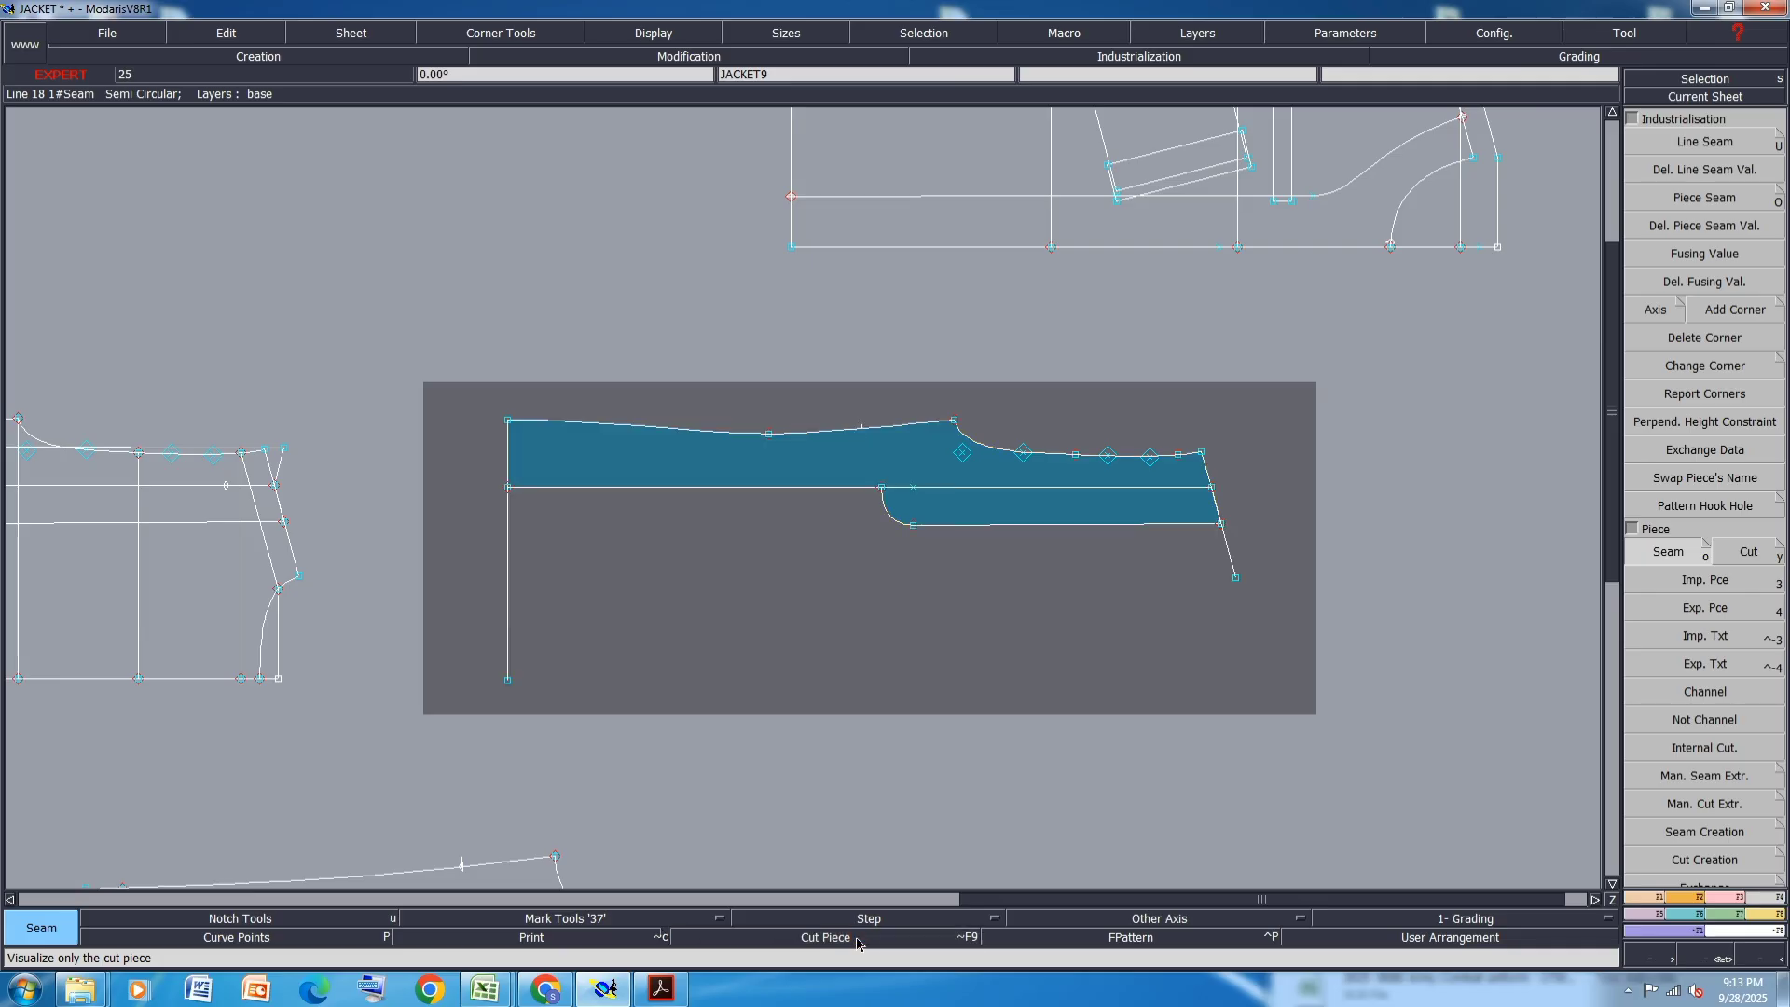
click(858, 940)
click(857, 940)
- Rearrange the sheets and save the jacket model, continuing past the anomaly warning
key(j)
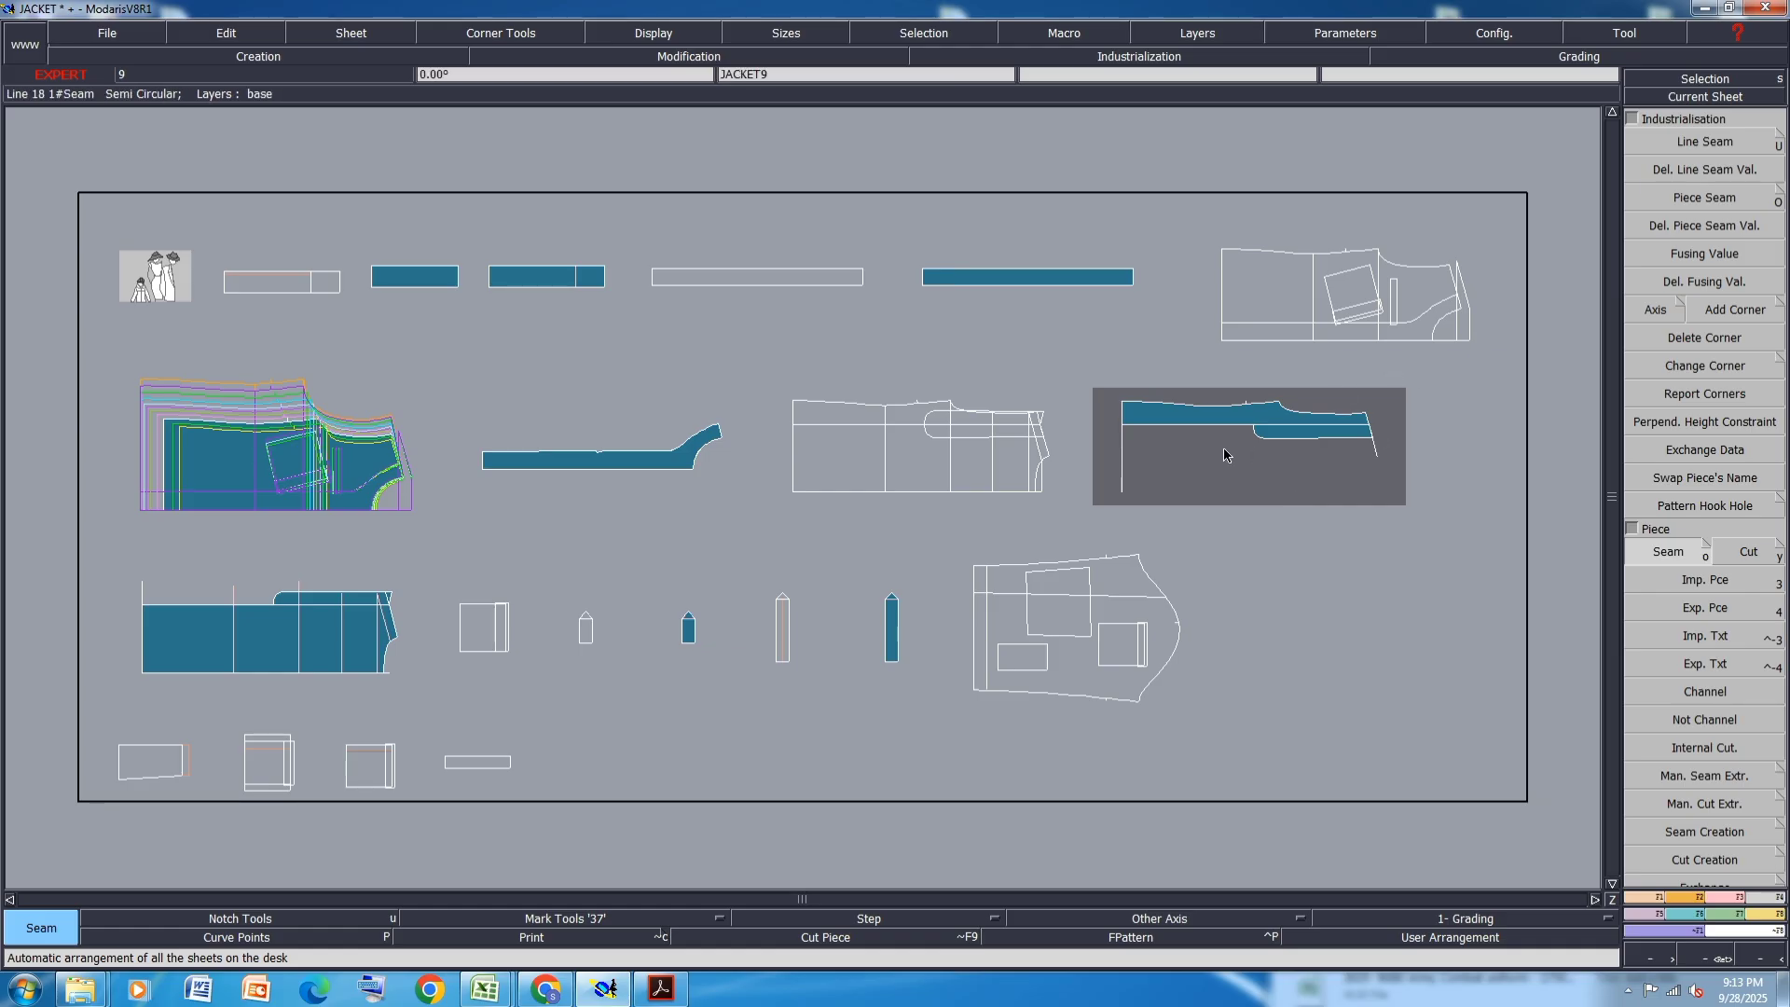
key(ctrl+s)
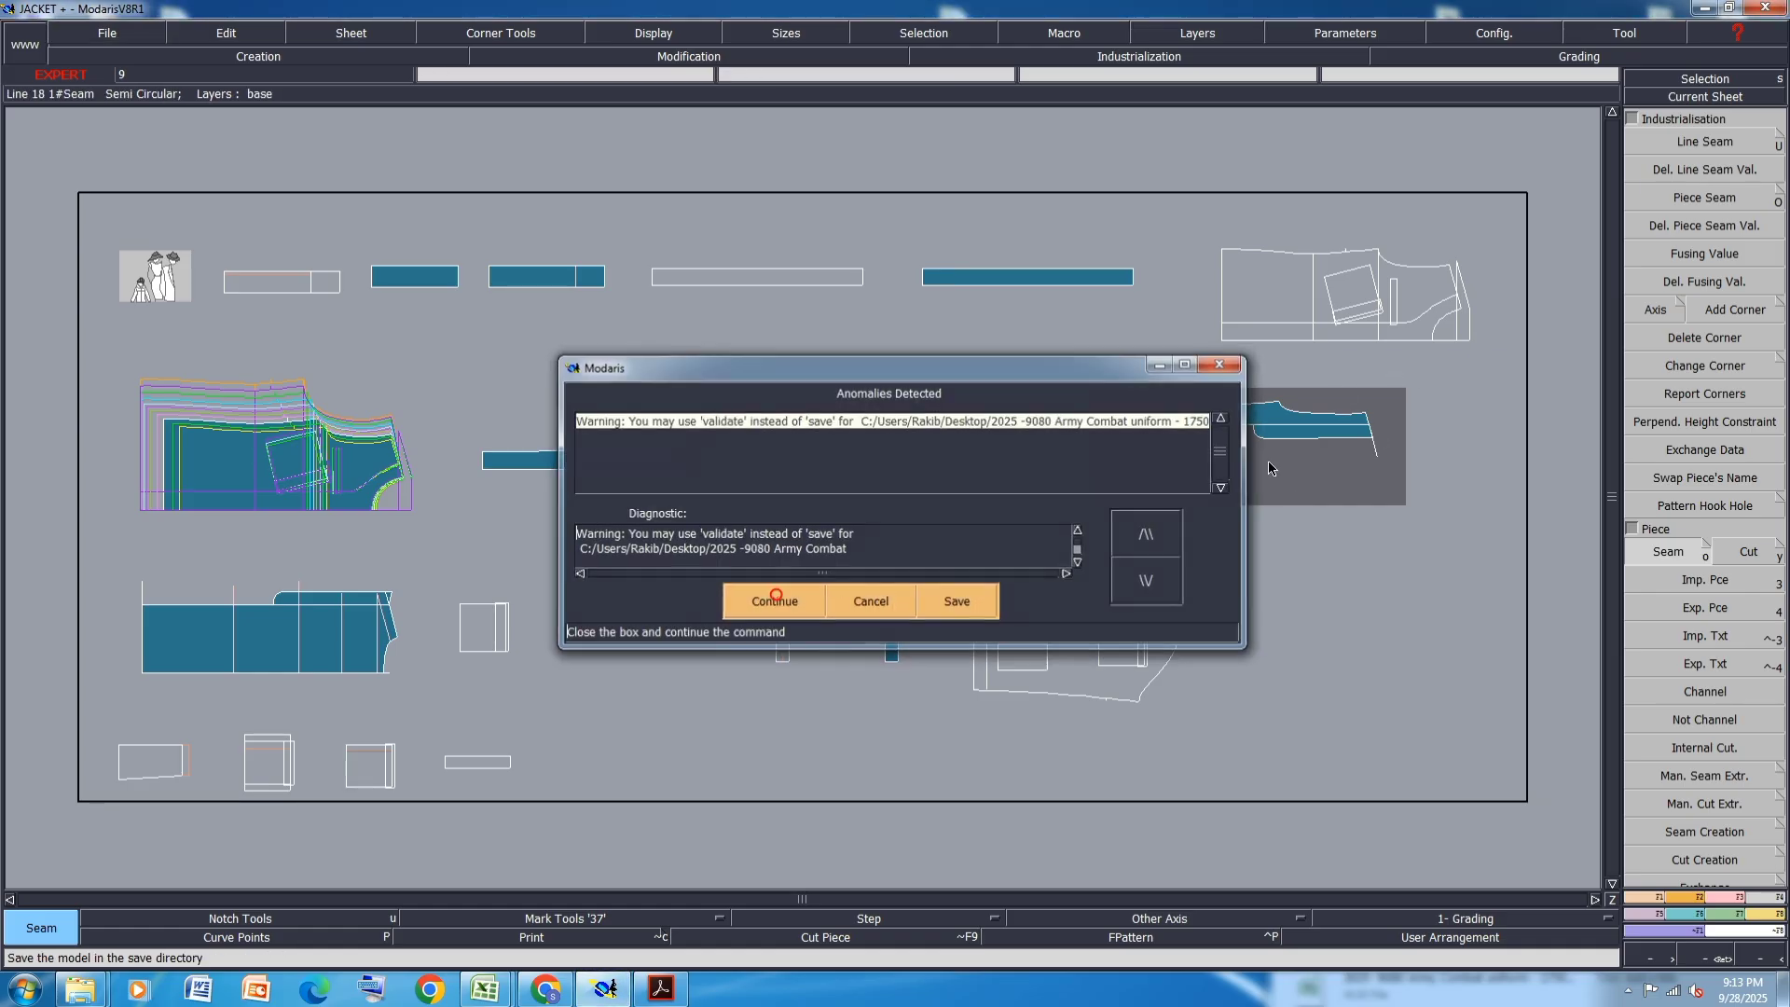
click(771, 712)
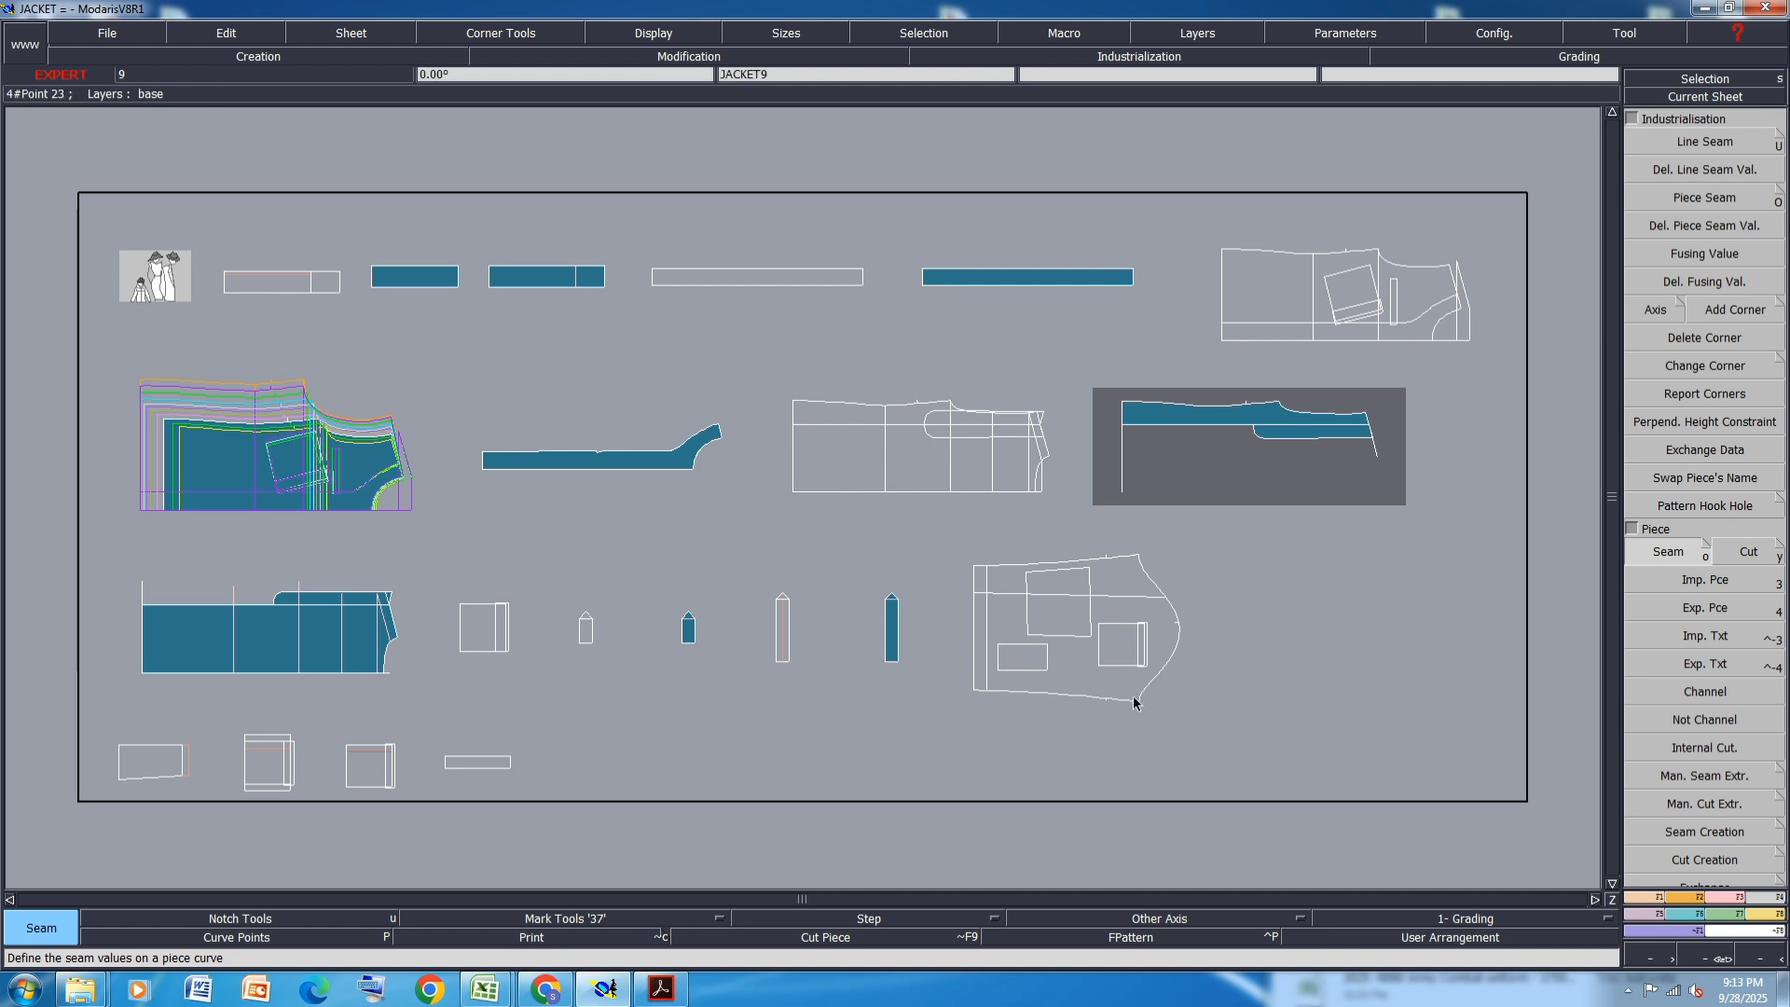
- Turn off Extraction with Dependency and Limited to Working Layer Only in the seam extraction options
scroll(451, 680, up, 5)
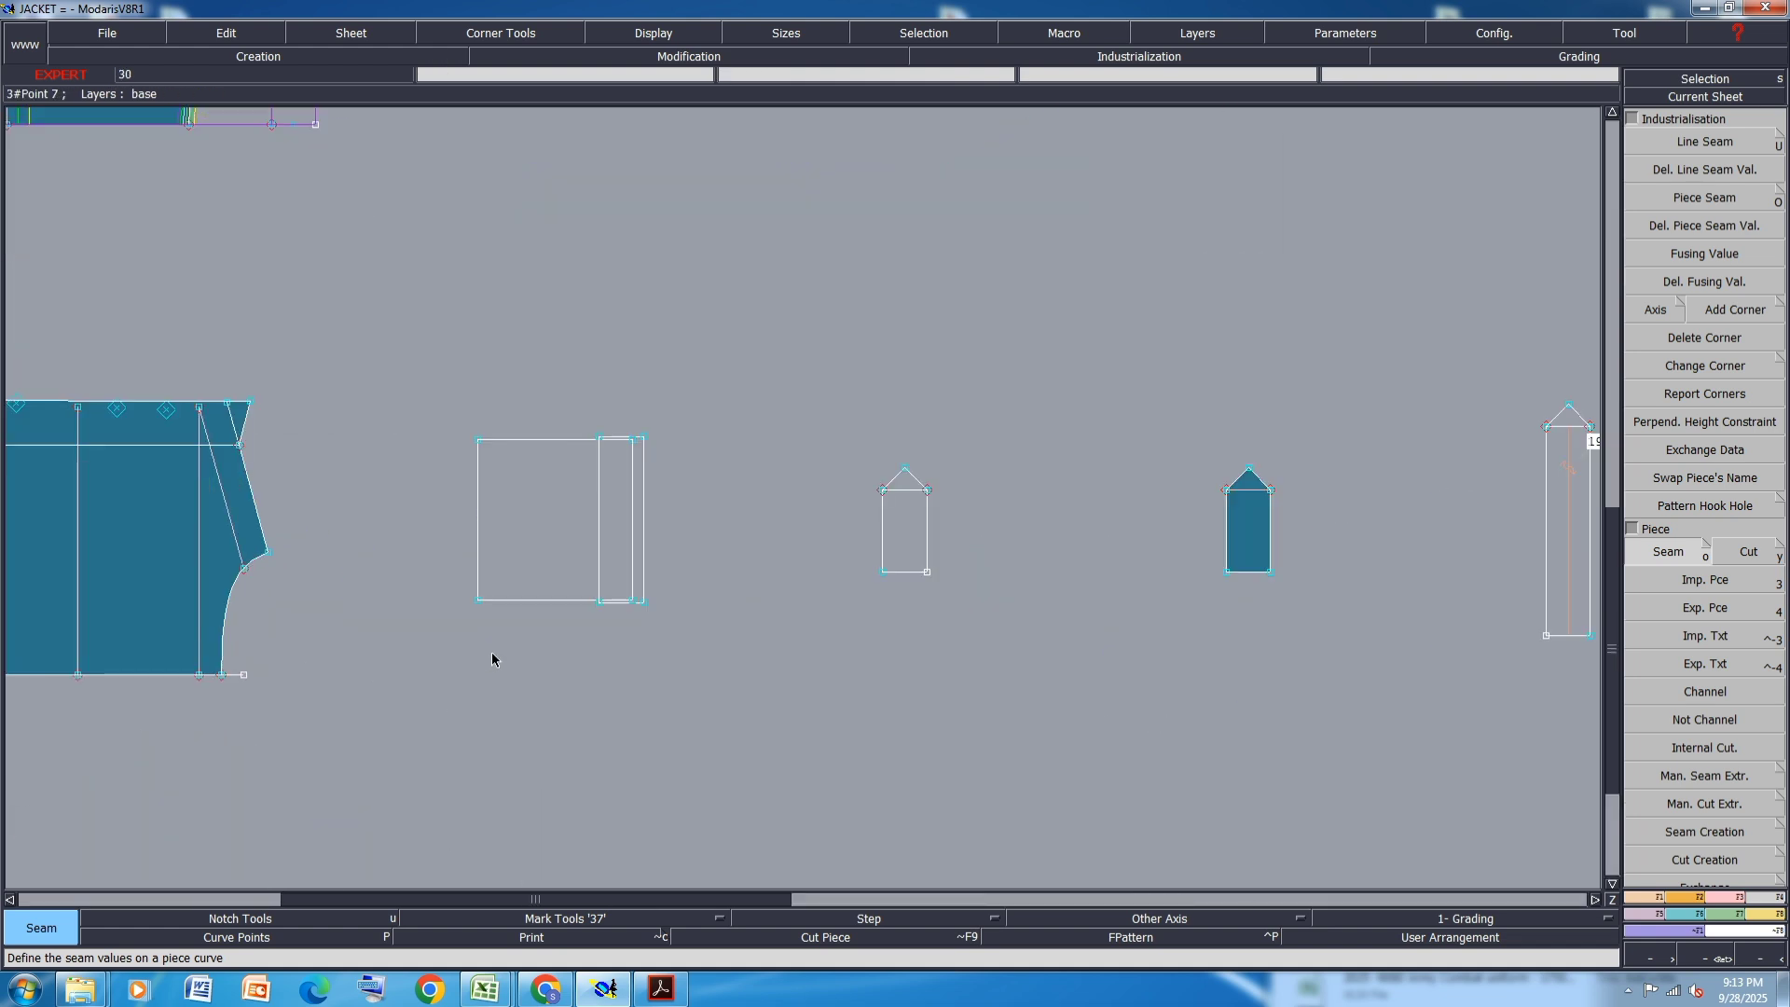
right_click(1674, 551)
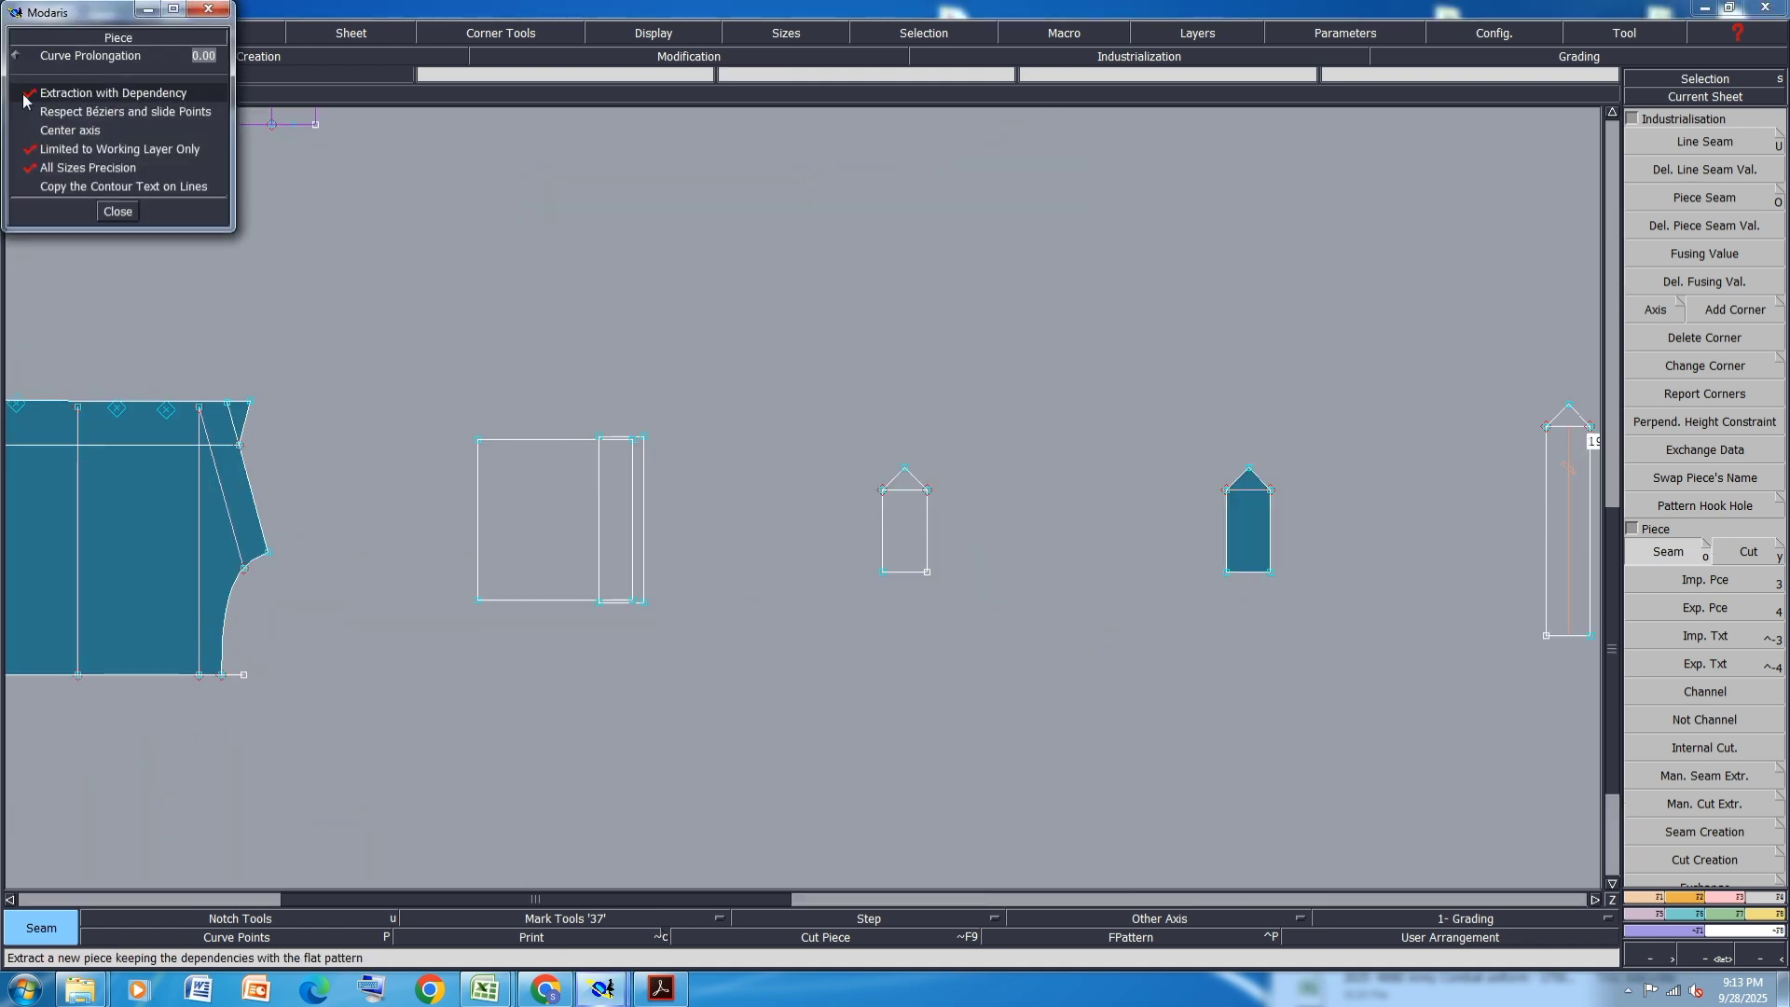
click(75, 94)
click(63, 151)
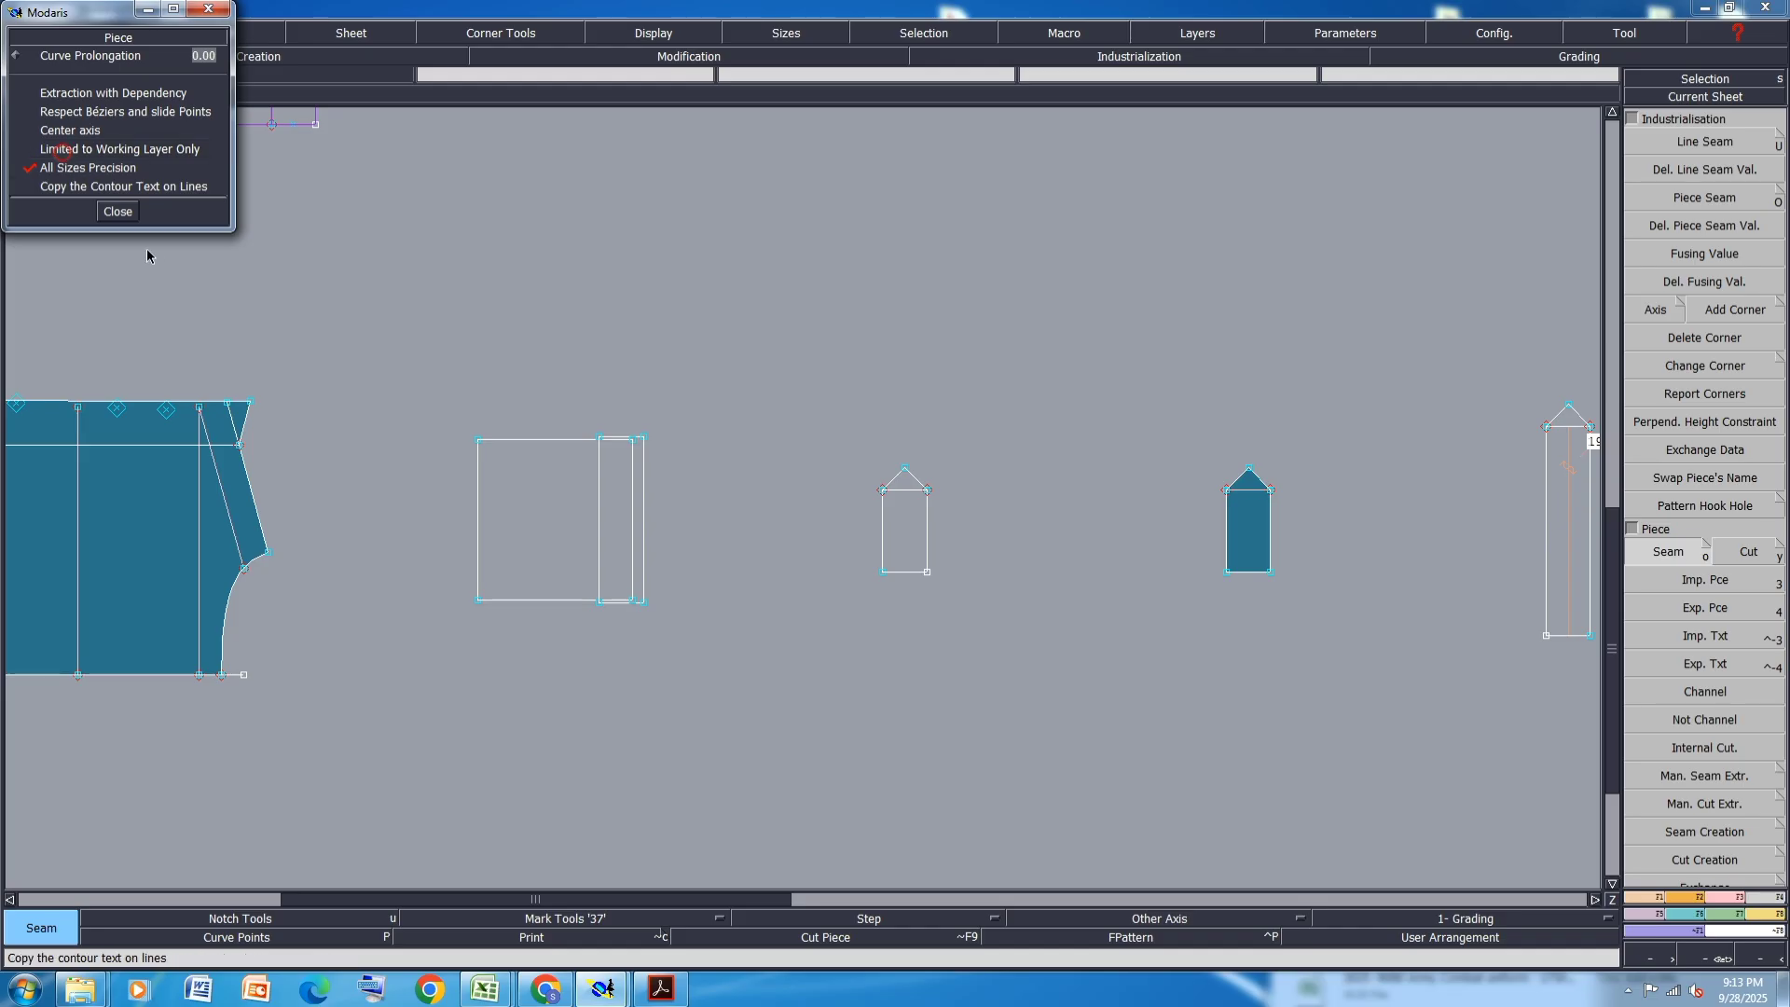
click(118, 212)
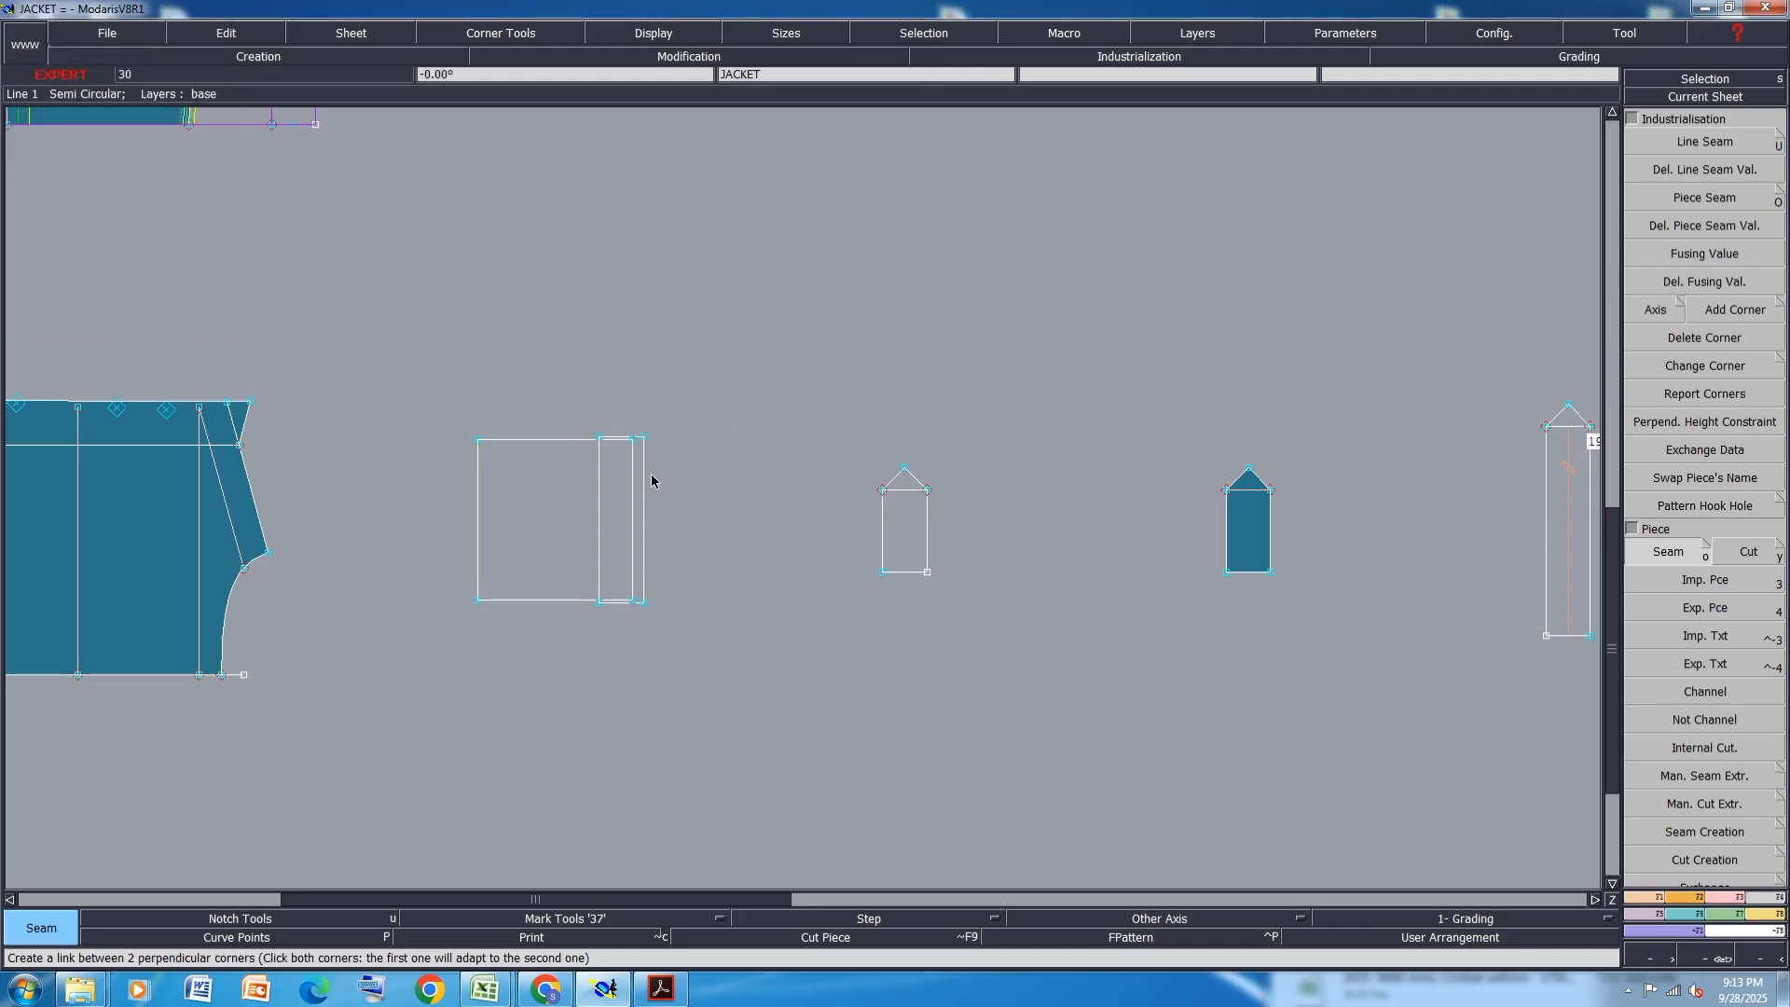
- Extract the square pocket and its narrow side strip as separate seam pieces, and rearrange the sheets
click(529, 495)
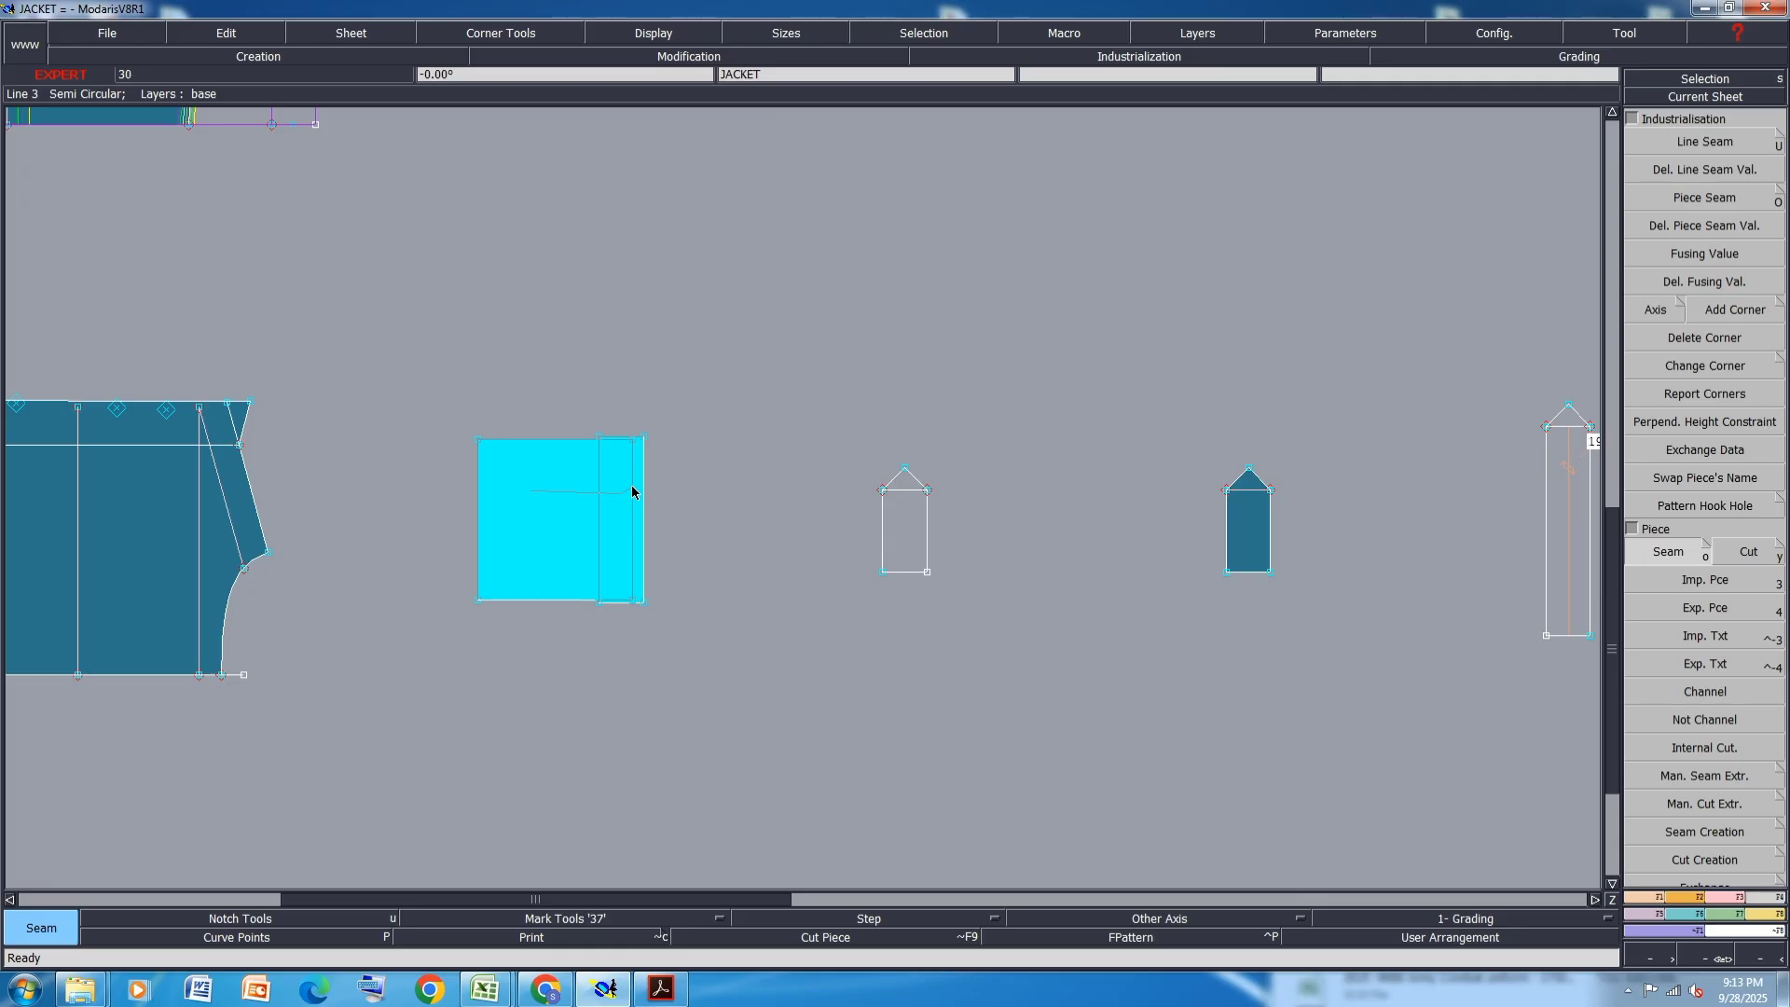
click(623, 495)
drag(579, 495, 625, 490)
right_click(608, 488)
right_click(625, 490)
key(j)
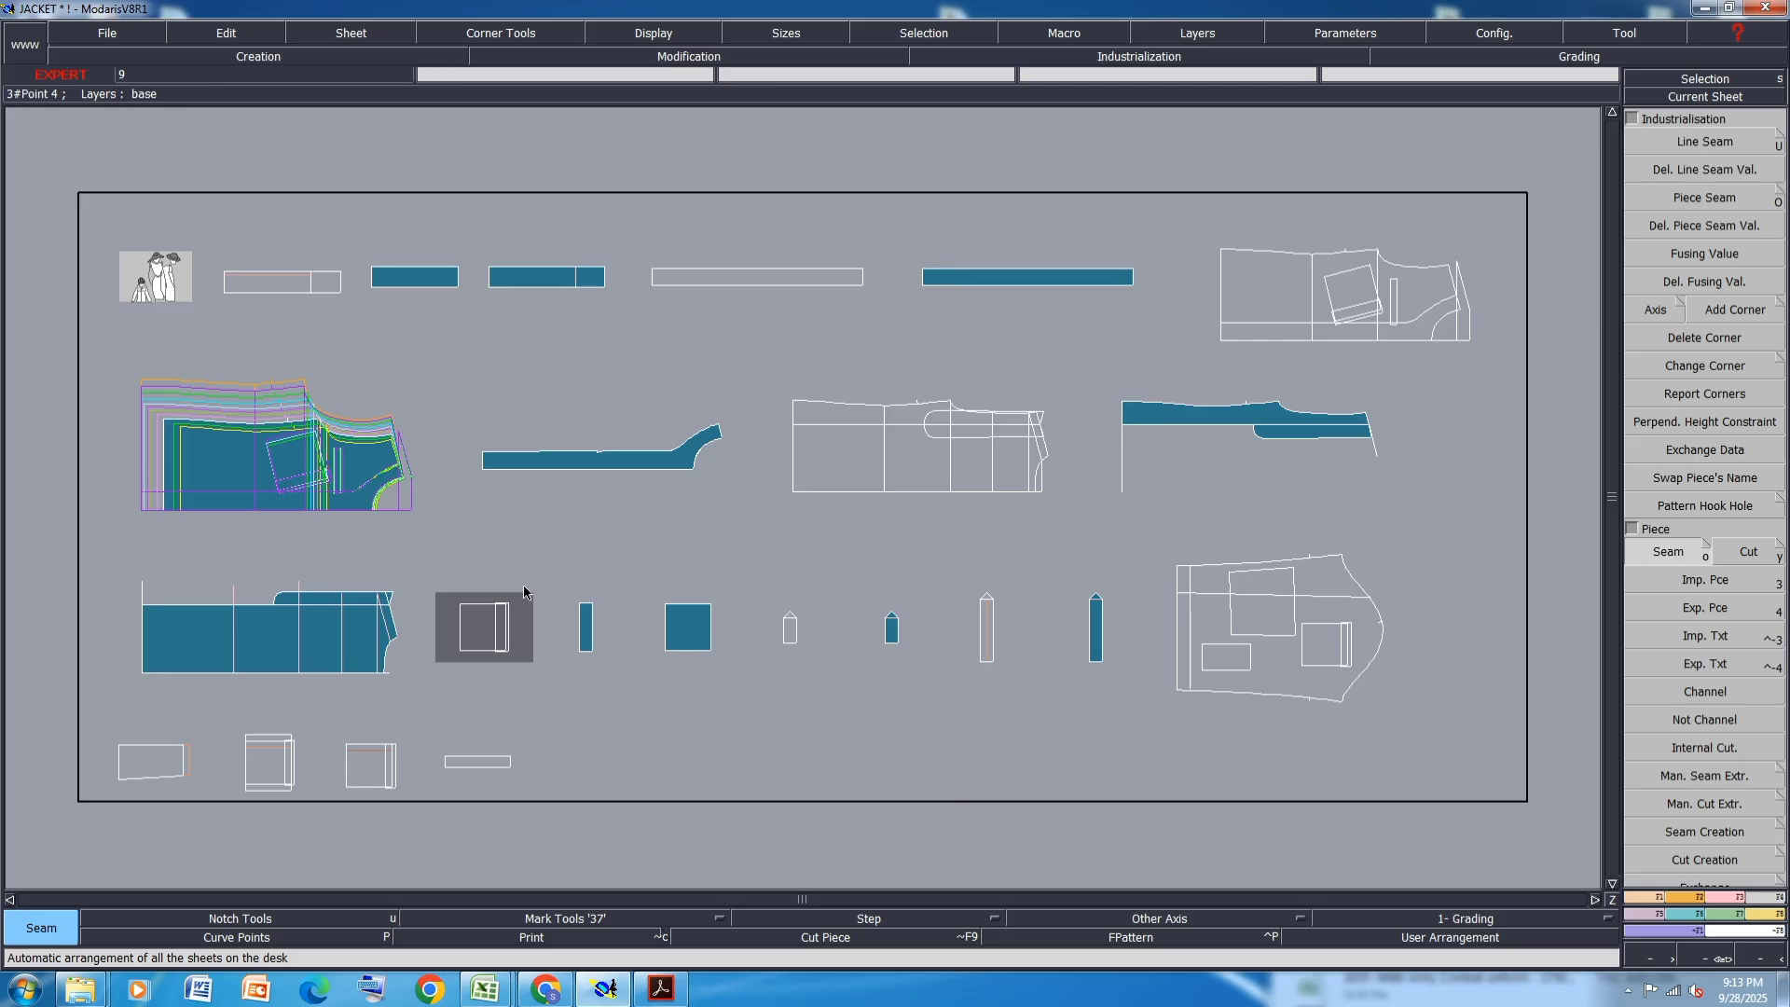
- Select all sheets and display the full size nest of every pattern and piece
scroll(516, 256, up, 1)
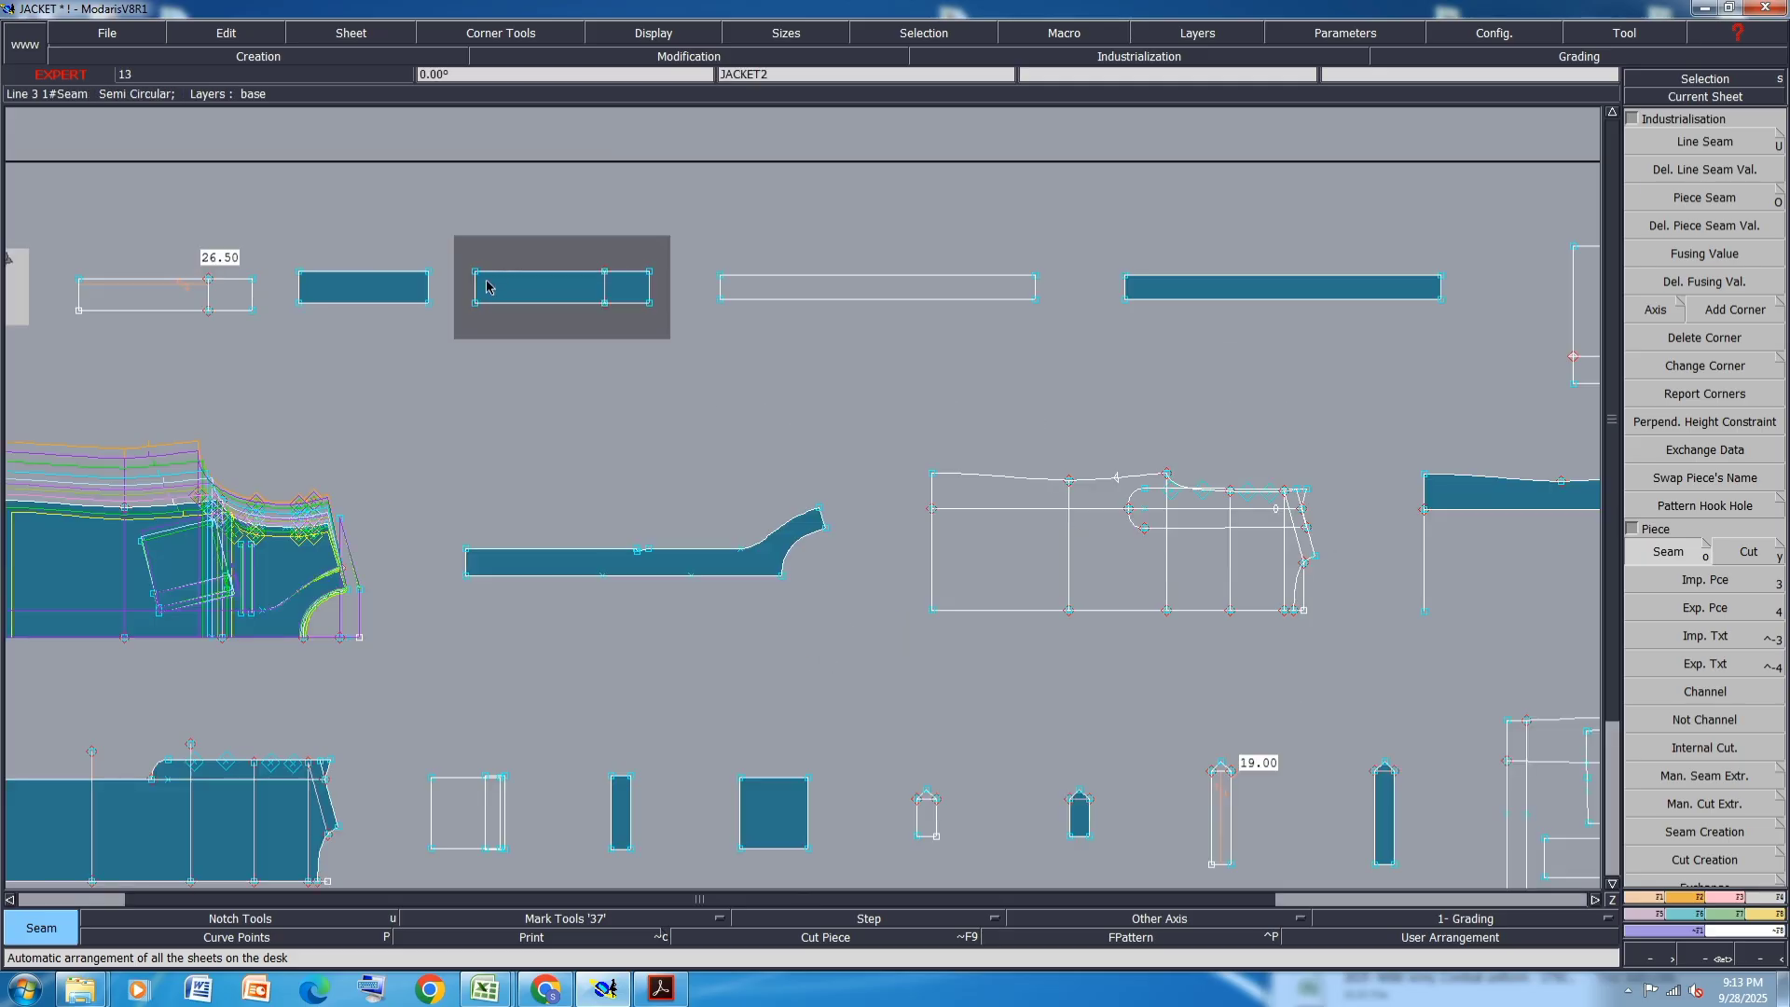
key(ctrl+a)
key(F10)
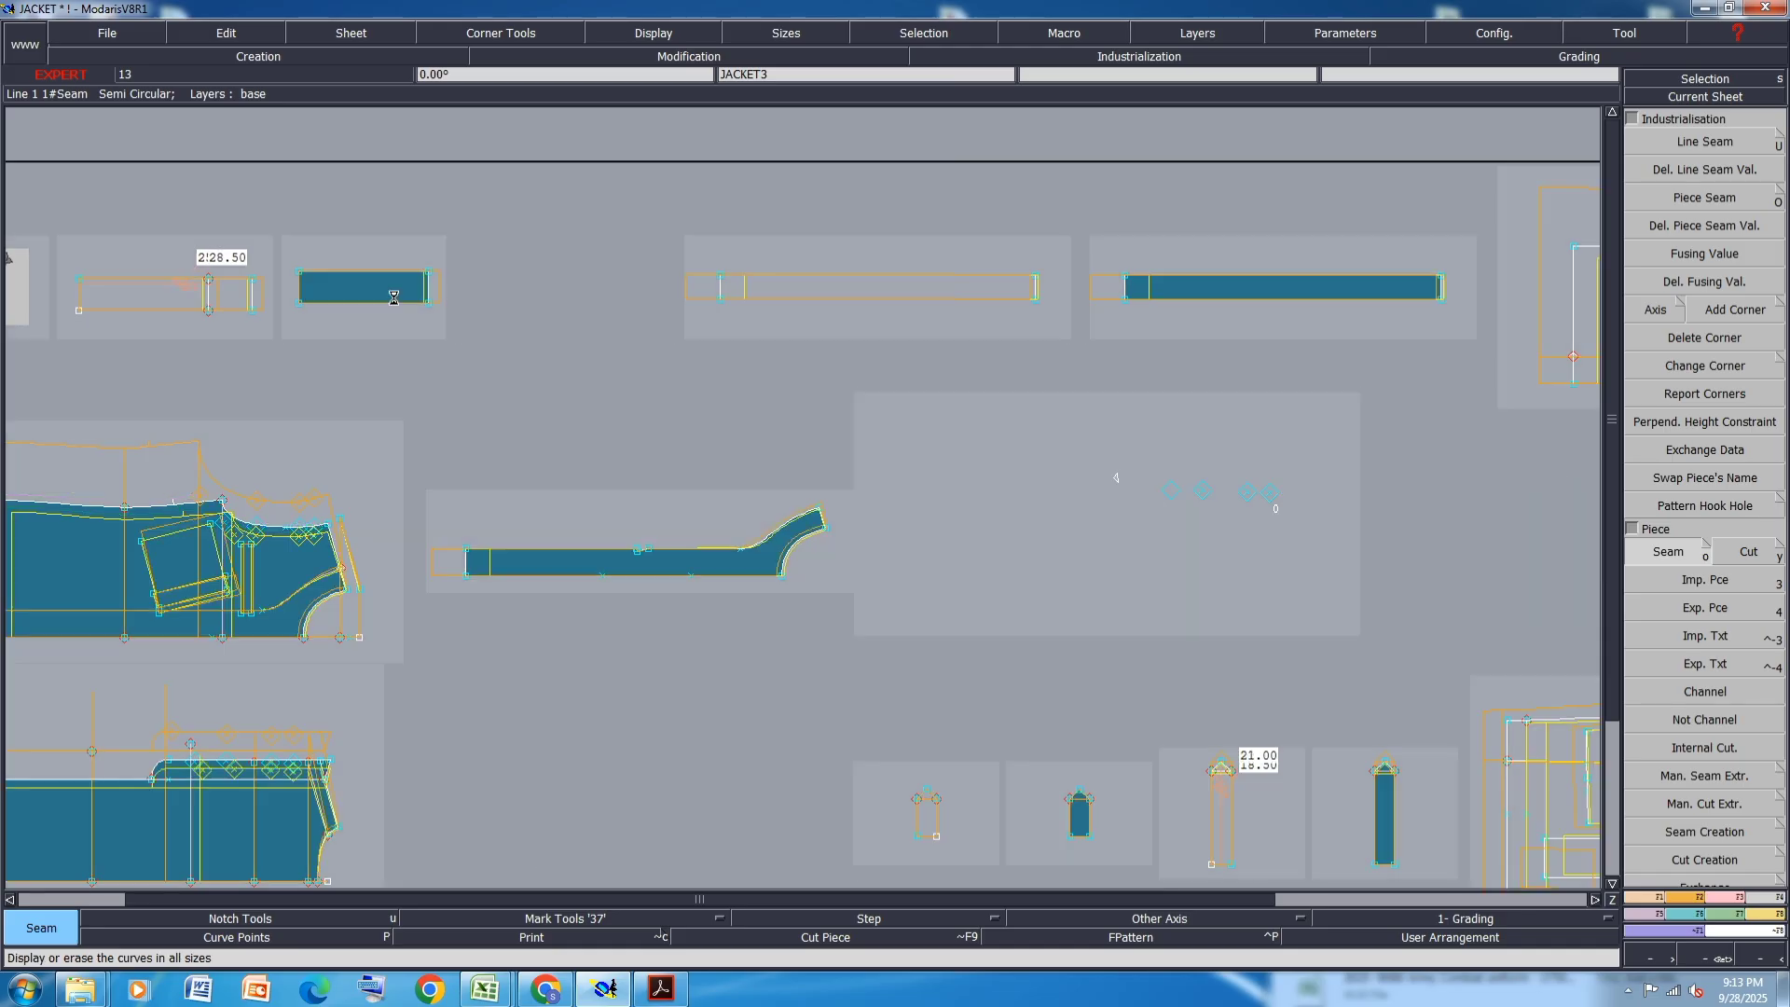
key(F11)
key(F12)
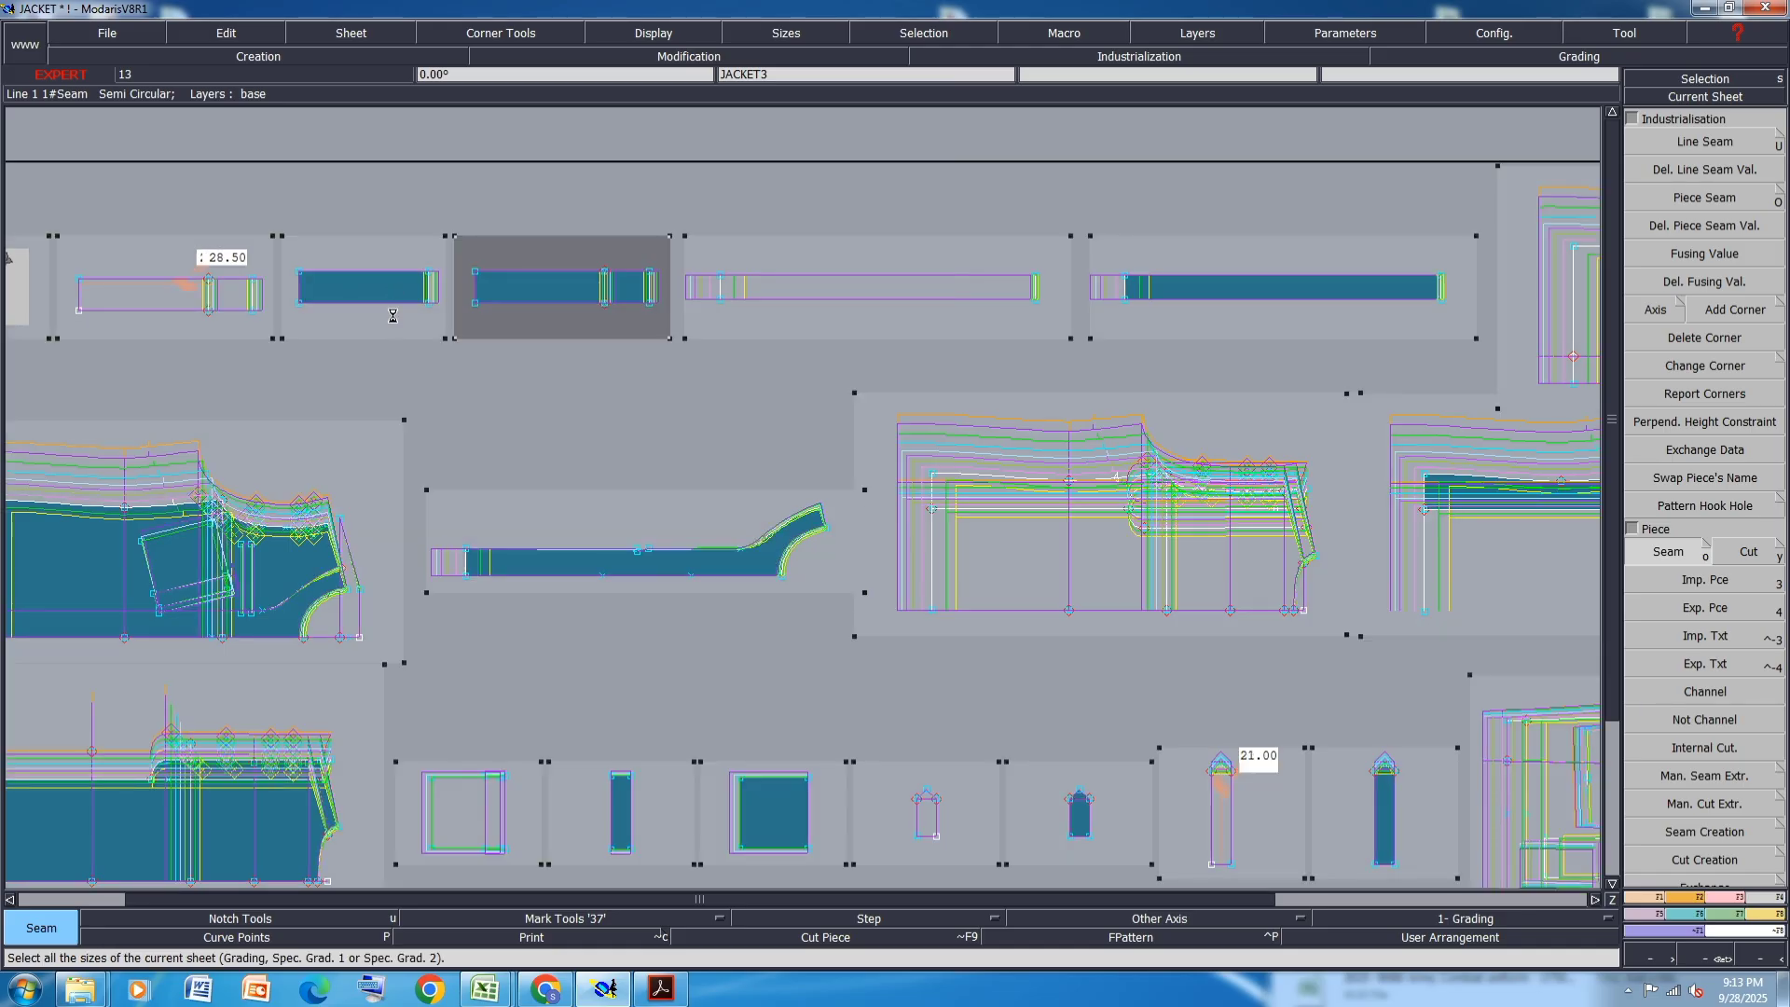
click(392, 316)
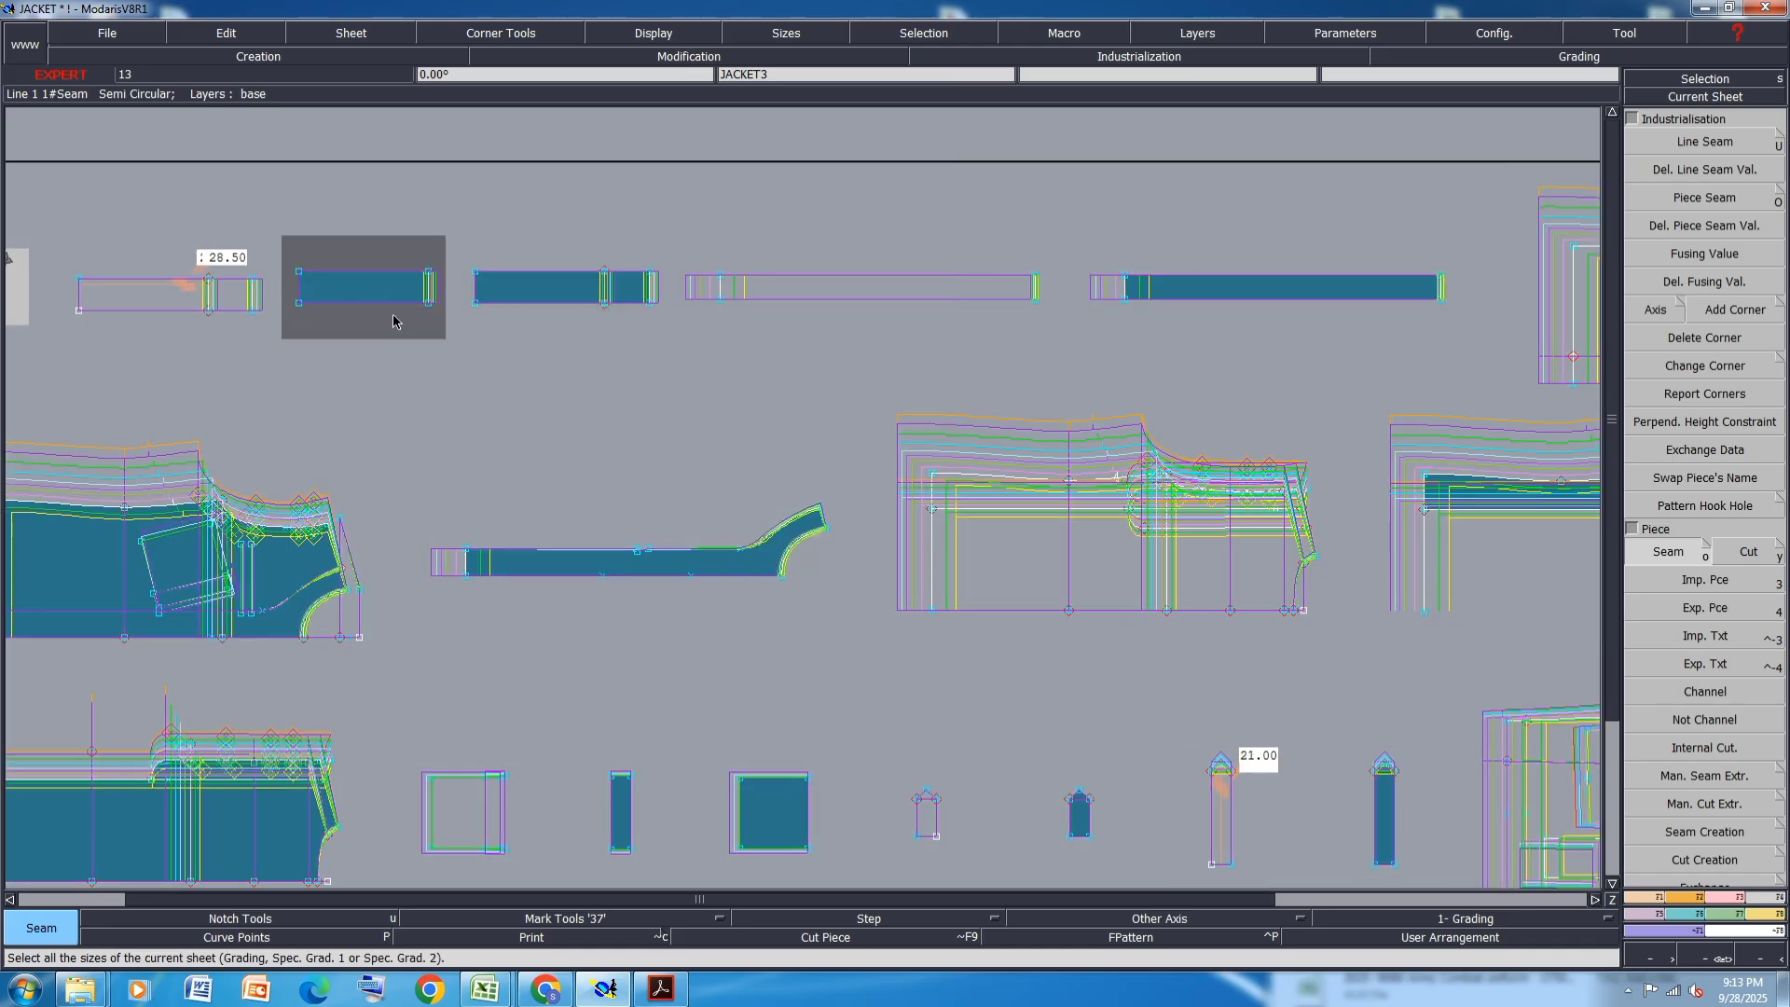
- Mirror the short strip piece with Y Sym and join it end to end with the divided strip piece beside it
click(1655, 918)
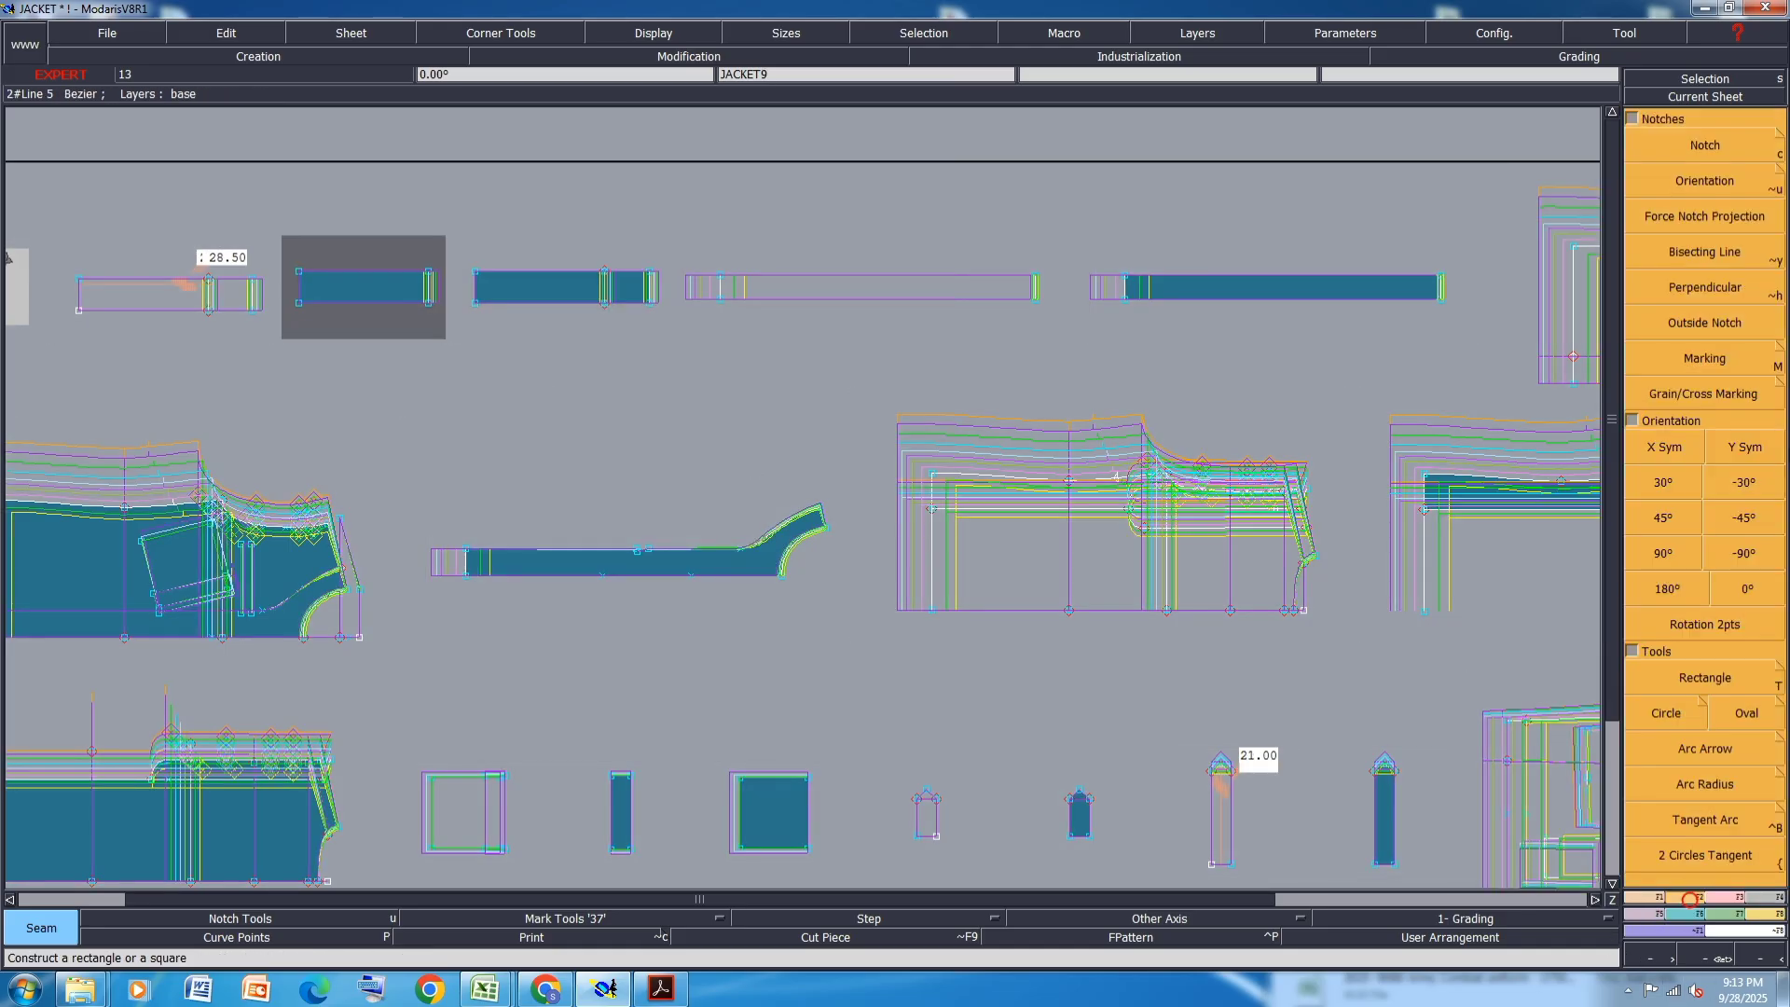
click(1752, 446)
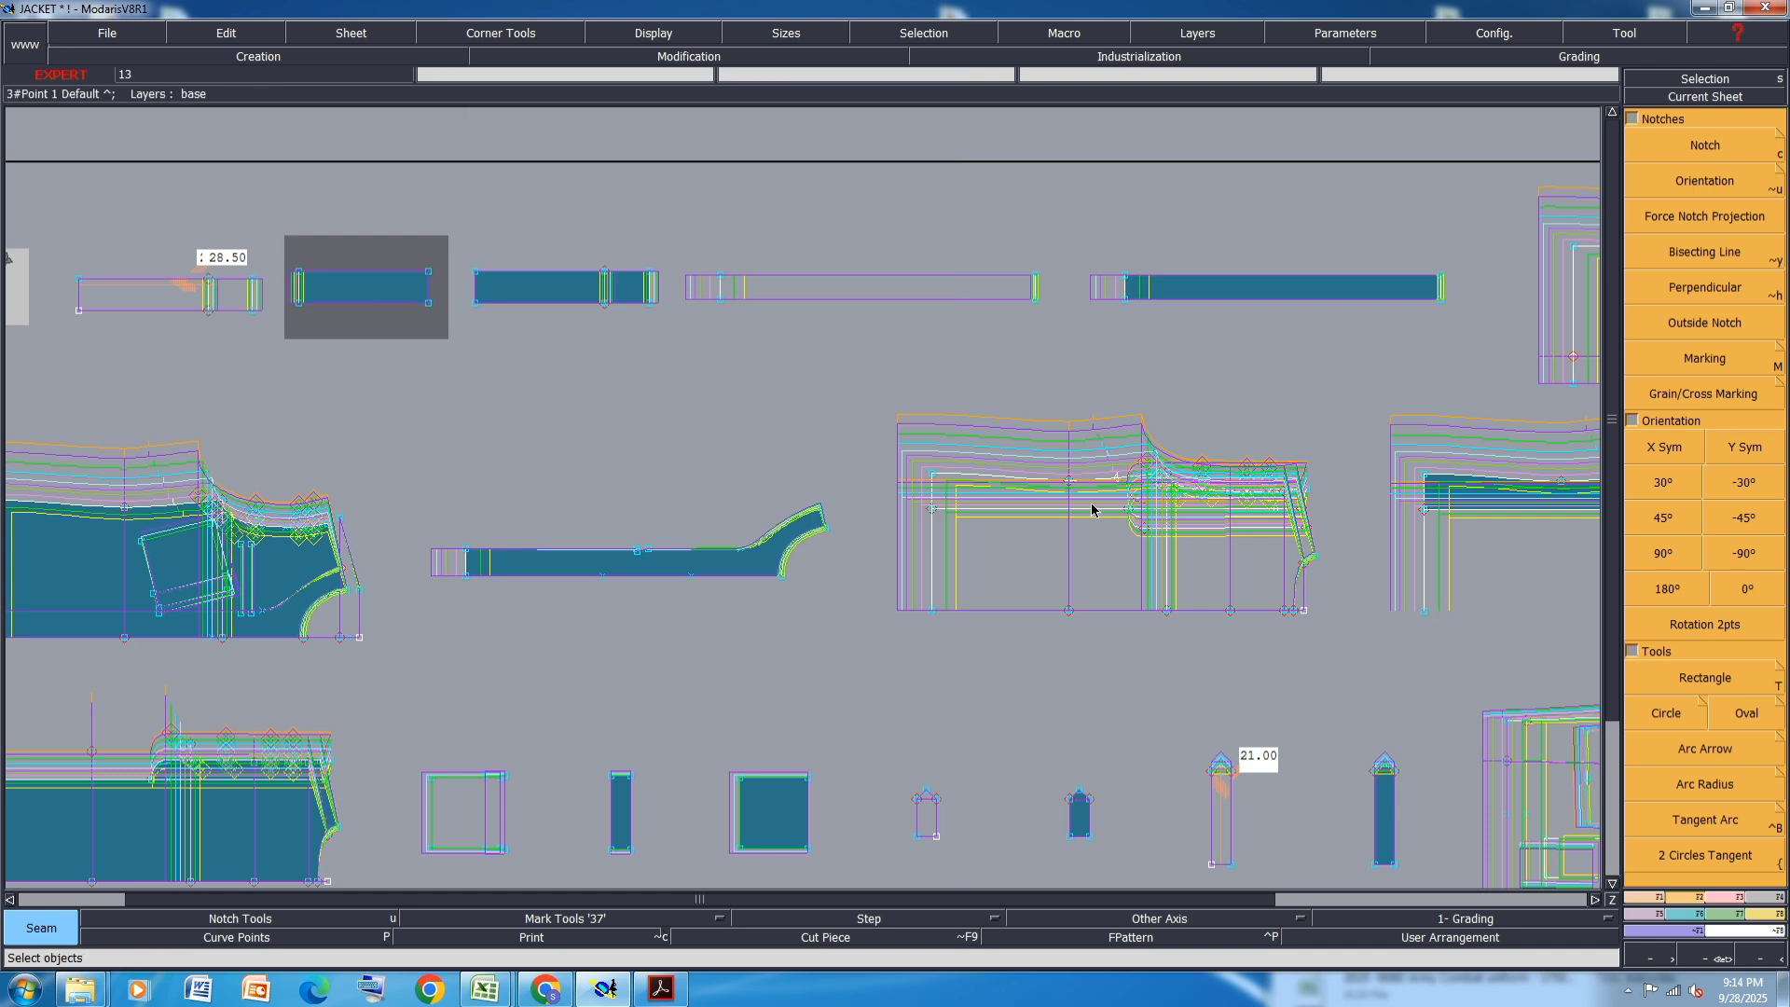
click(1707, 917)
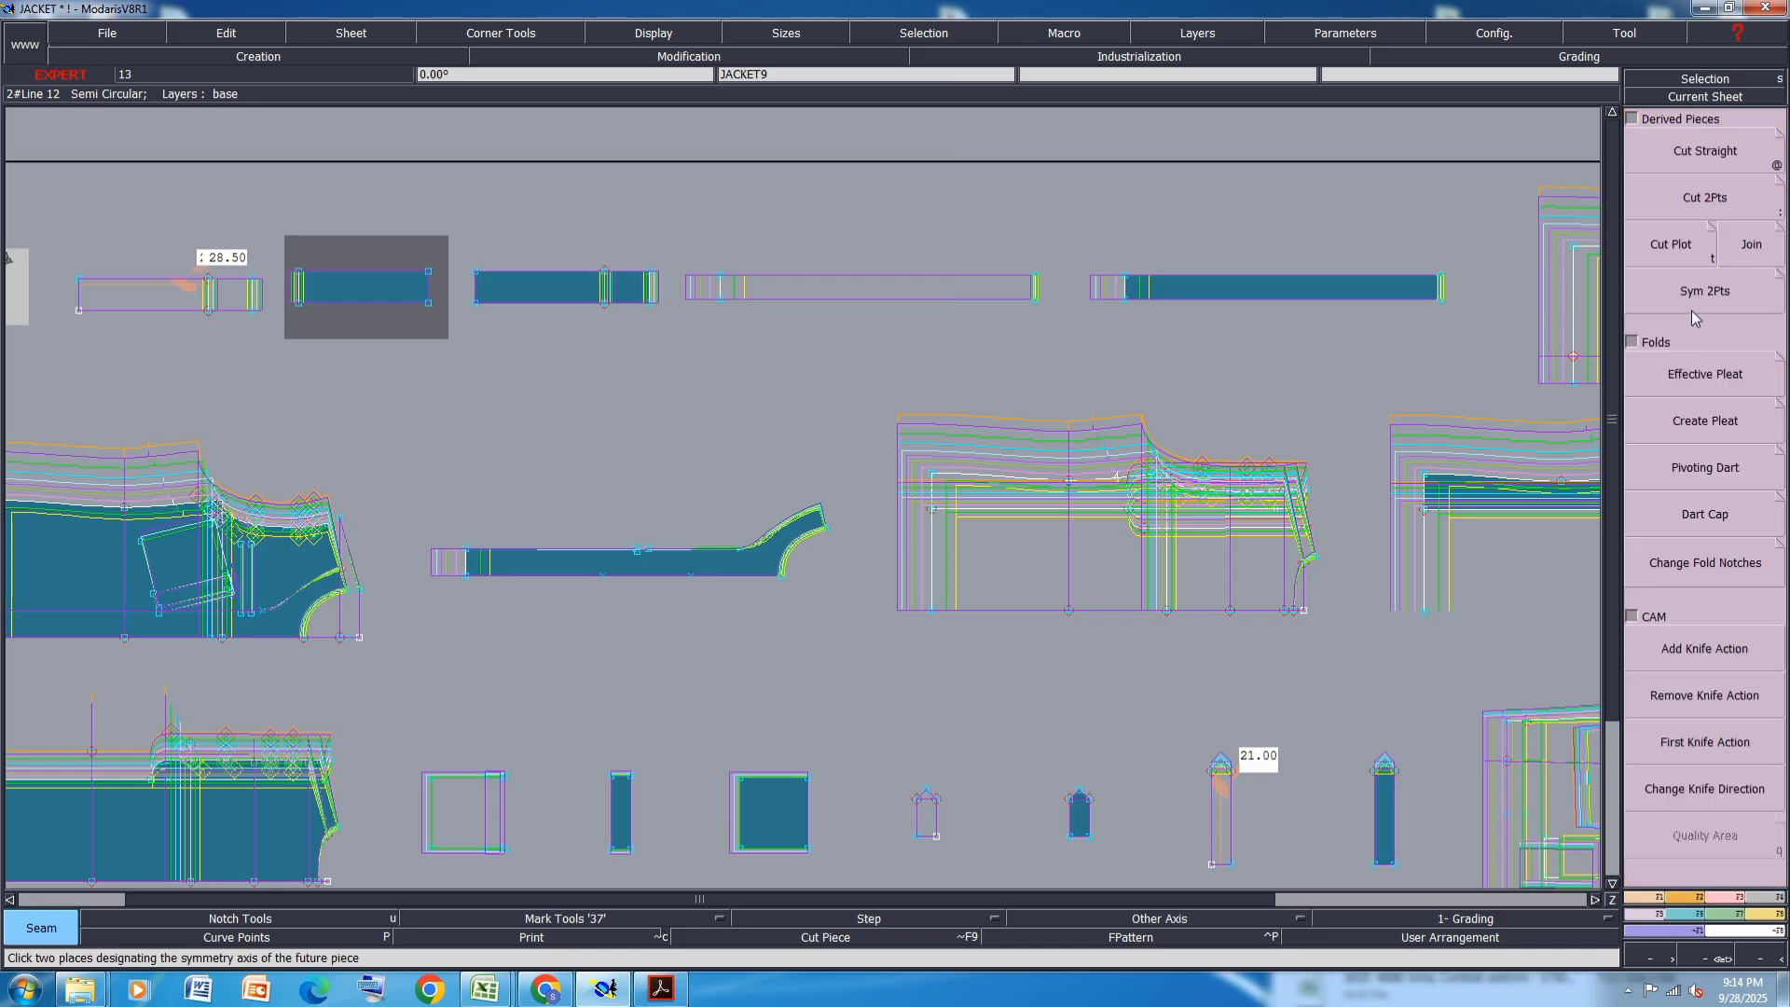
click(1752, 244)
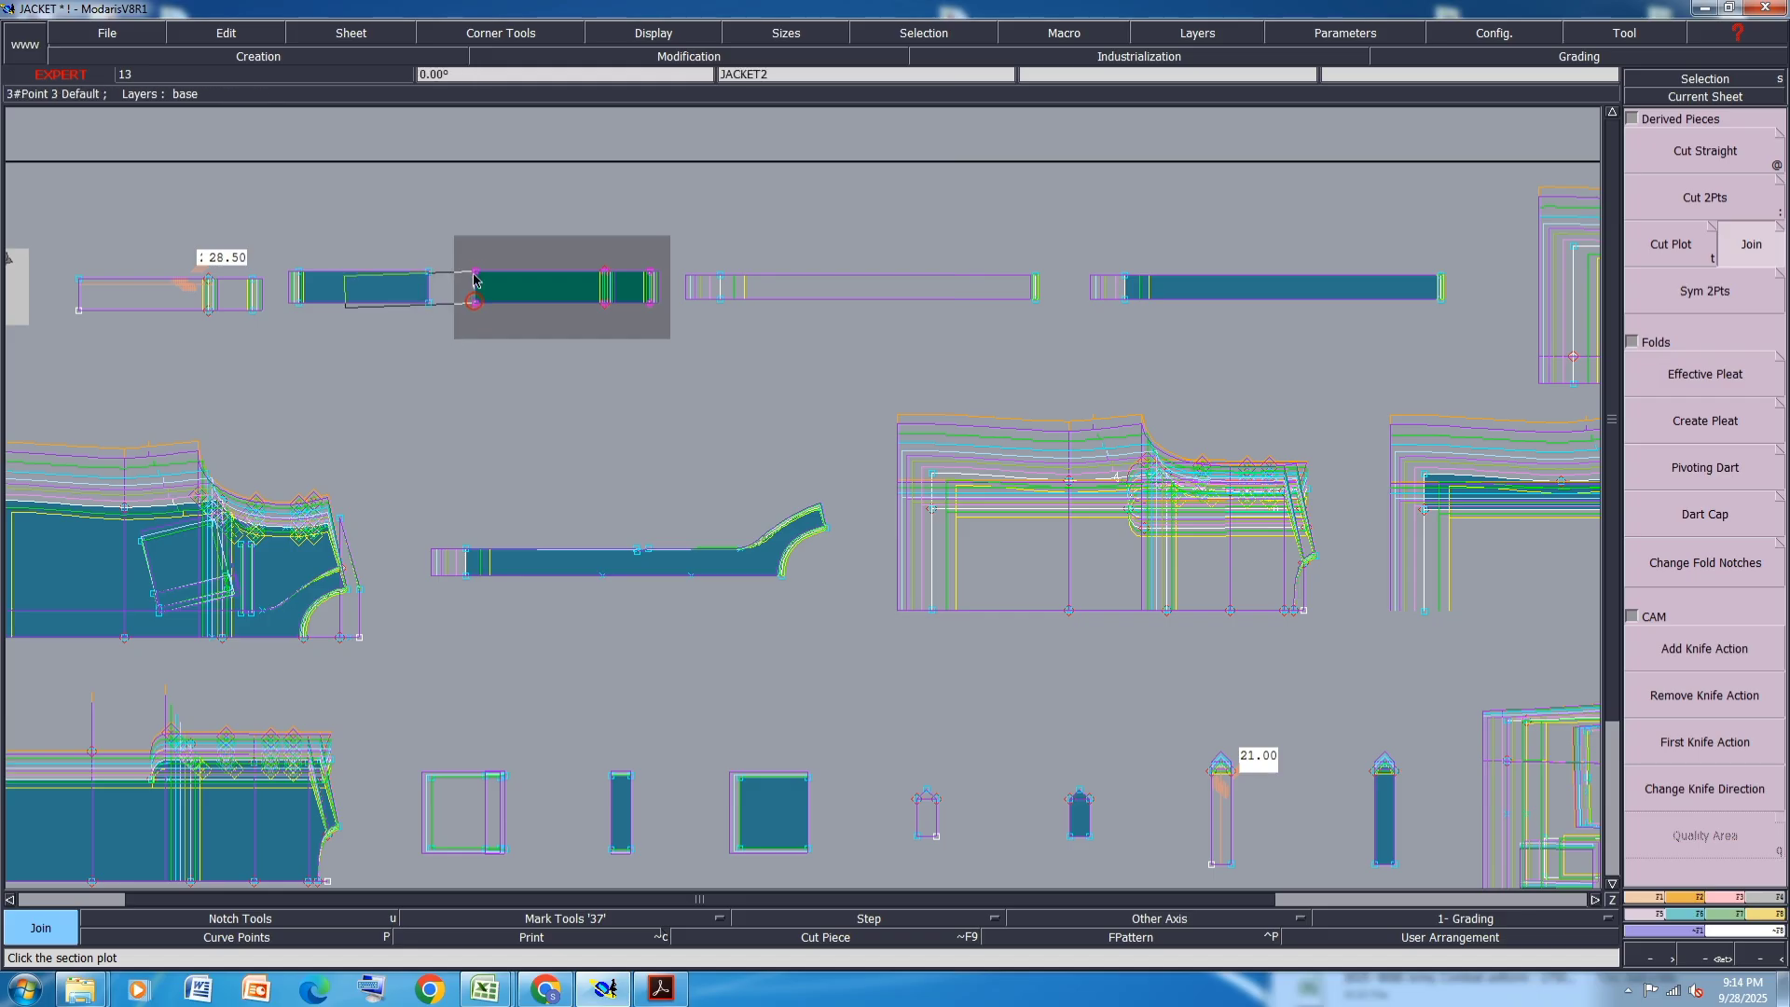
click(476, 275)
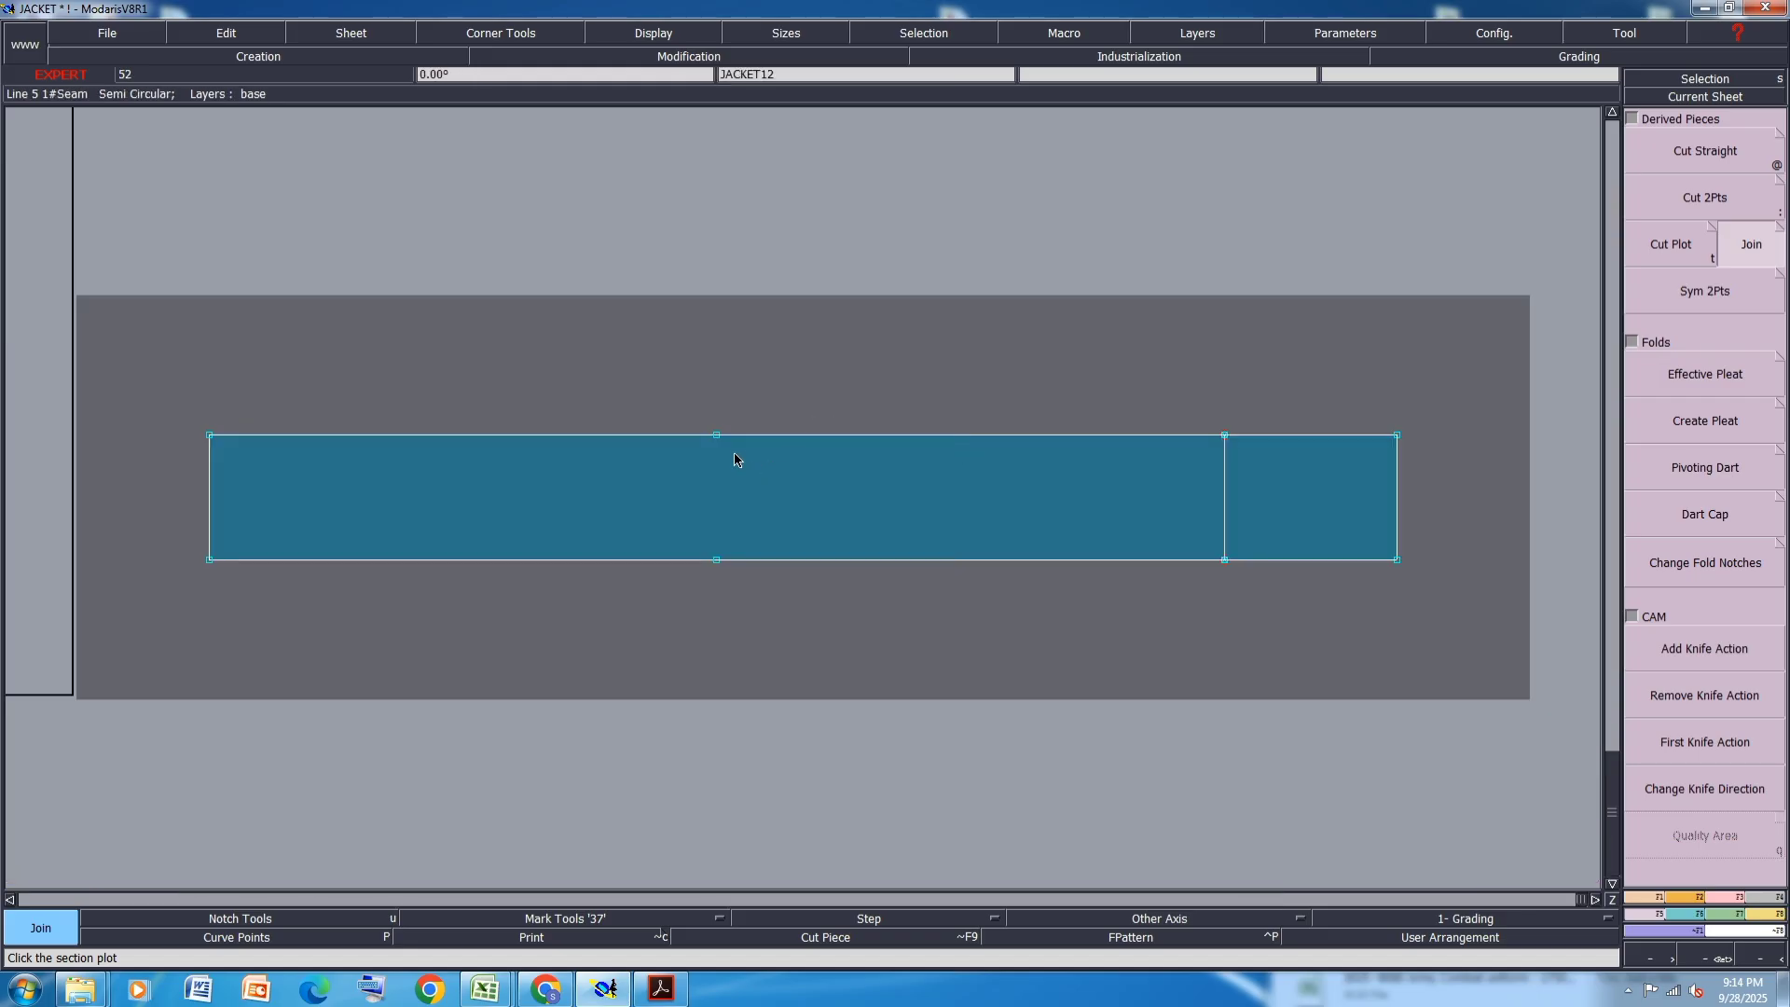
- Draw a straight line across the joined strip between the midpoints of its long section's two edges
key(Escape)
click(716, 435)
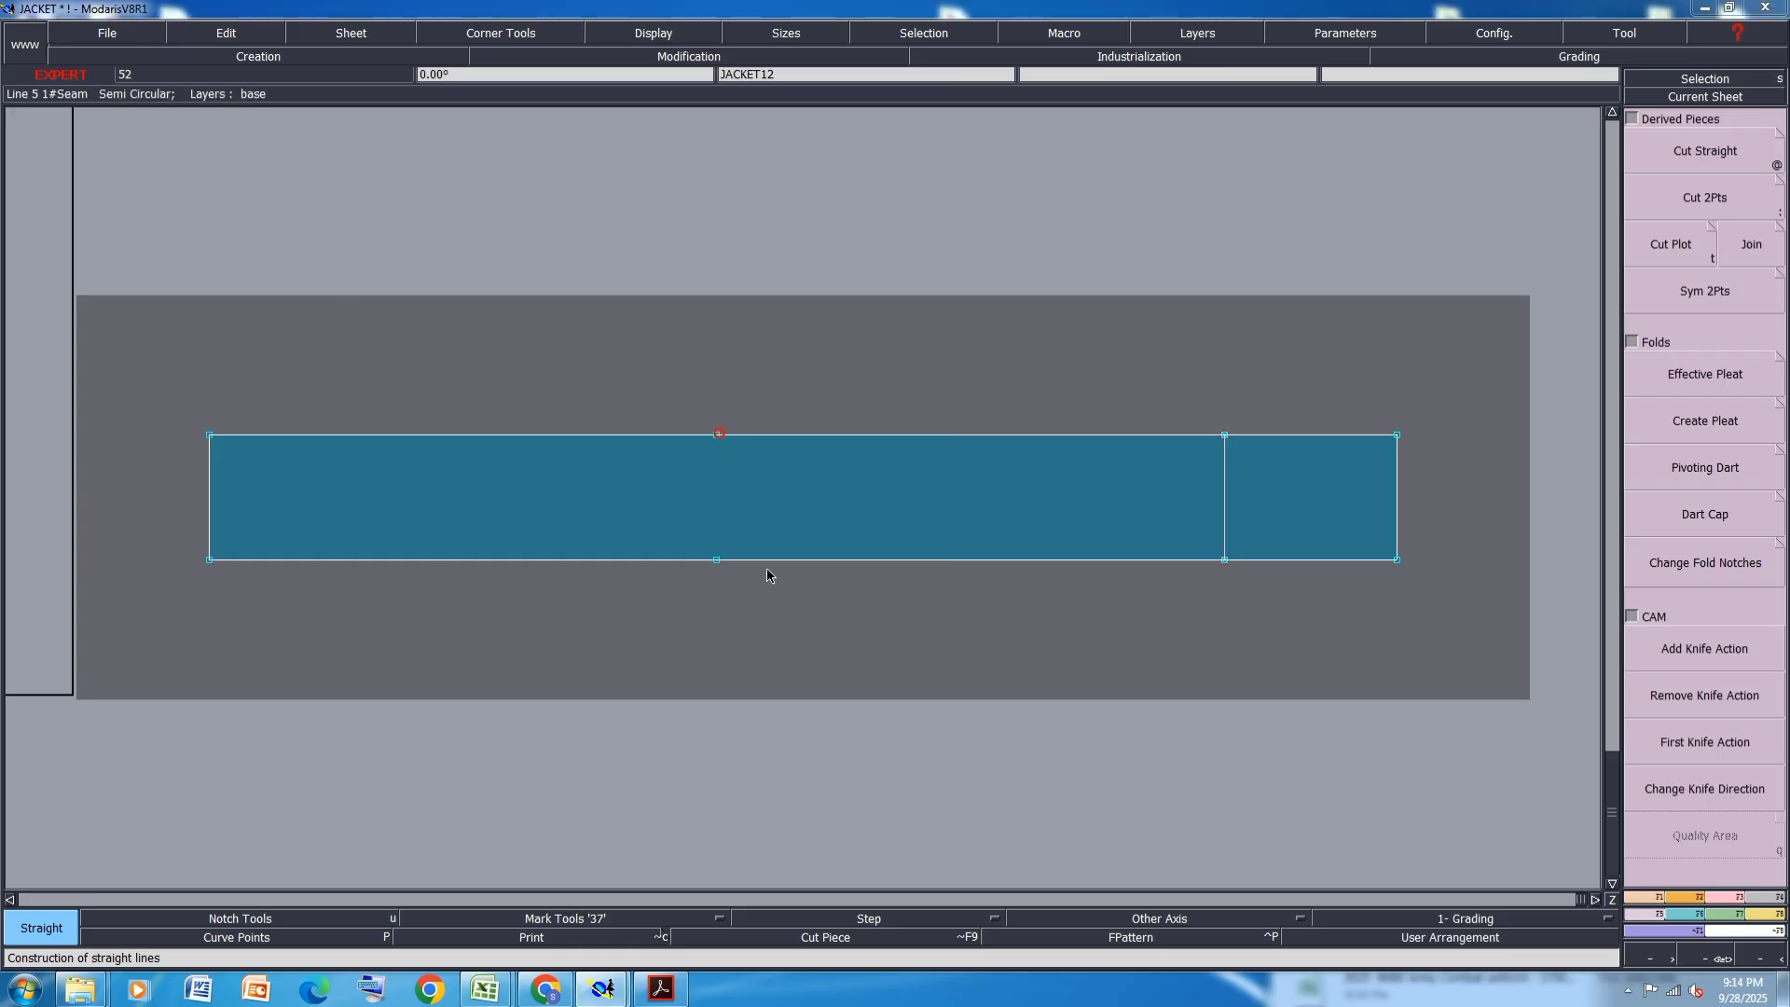
click(716, 562)
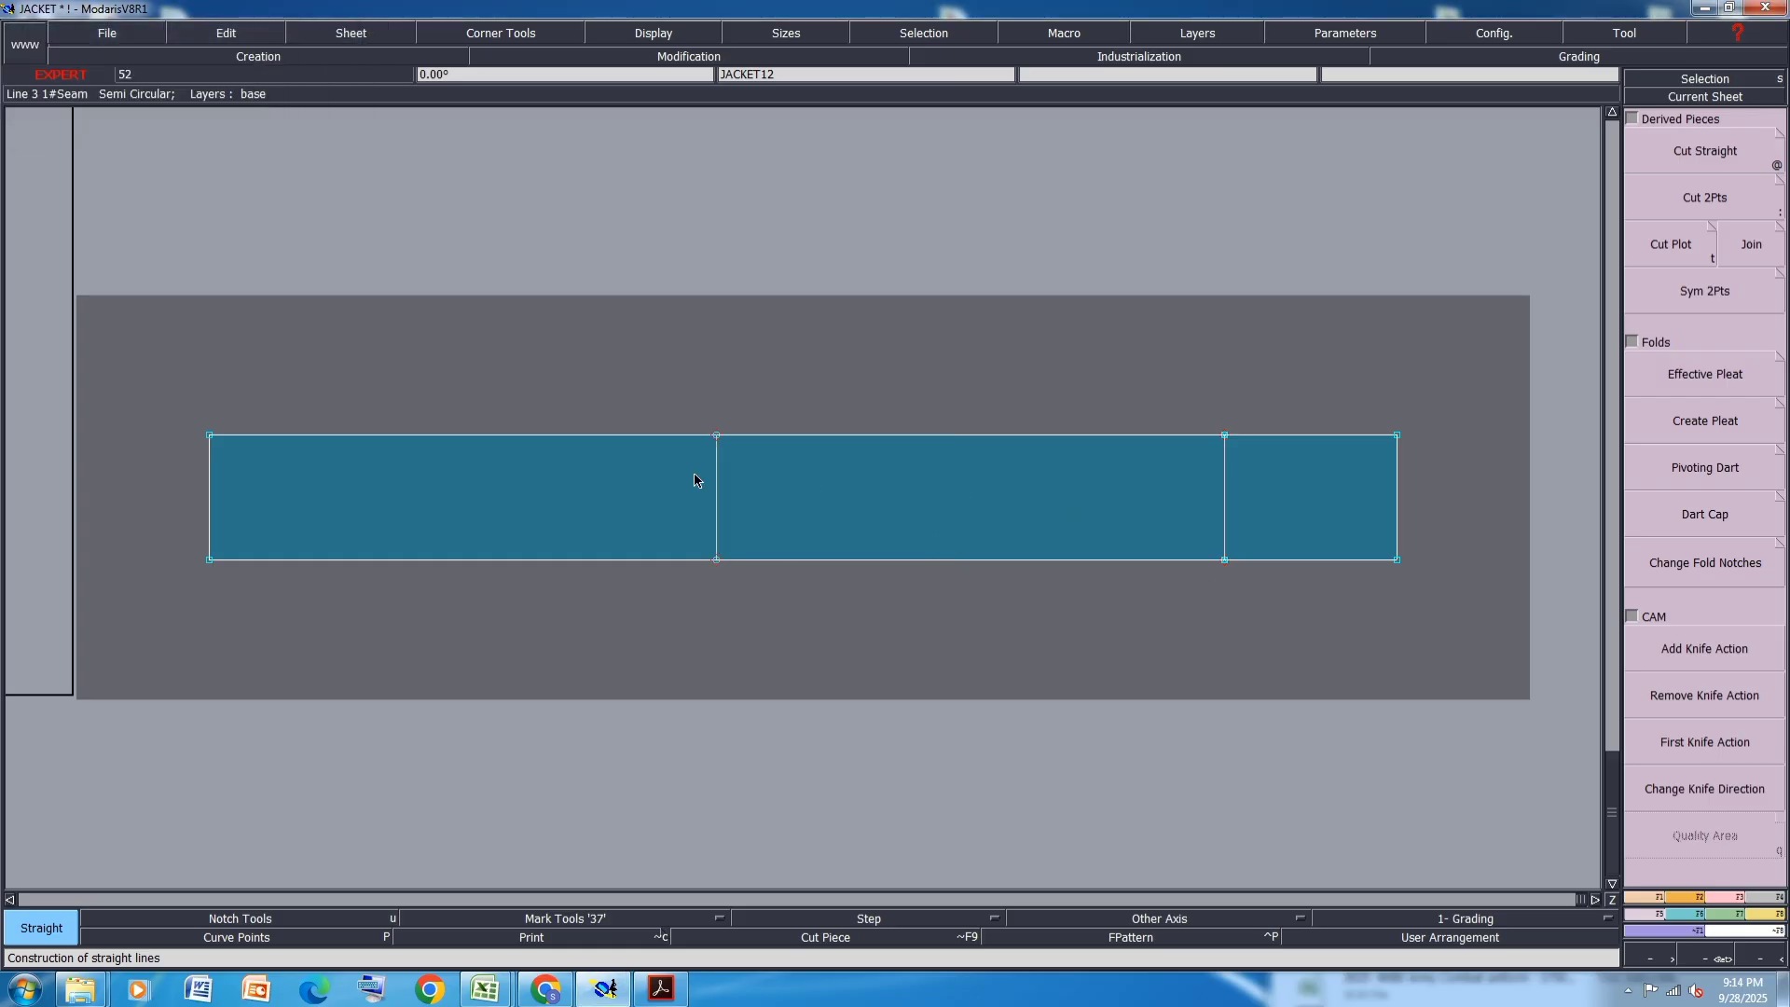
- Measure the length of both halves of the strip's long section, and remove the measurements
key(m)
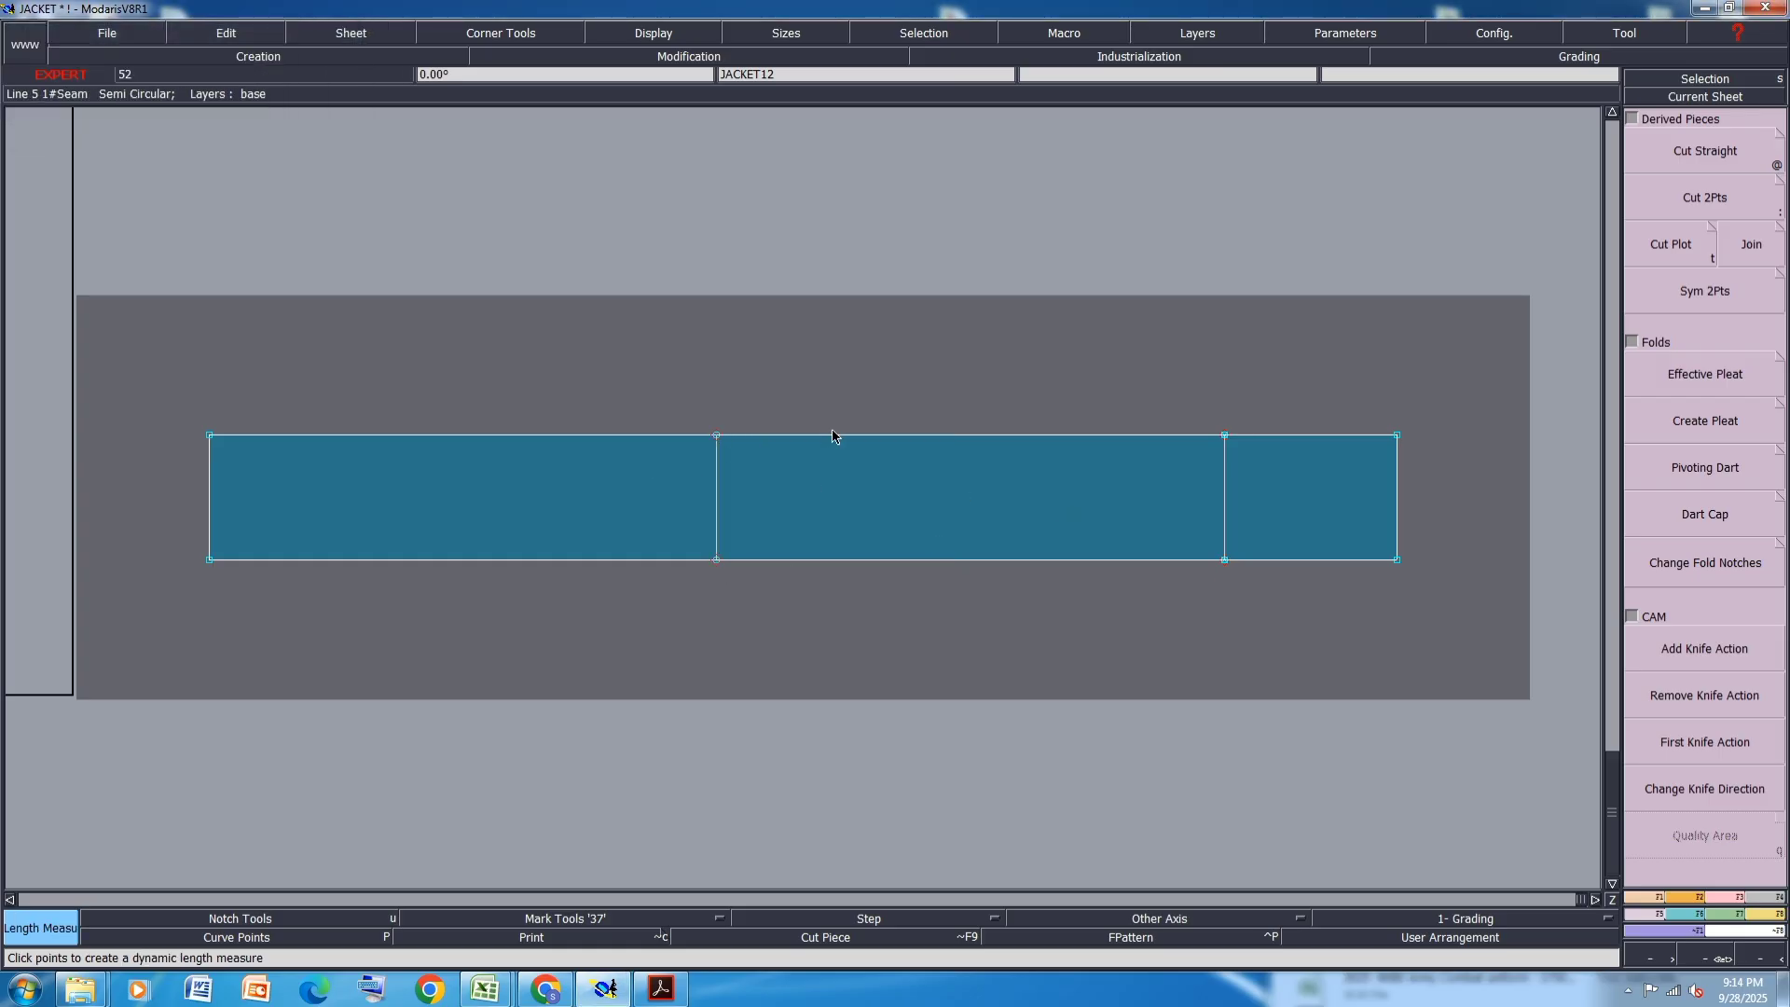
click(717, 435)
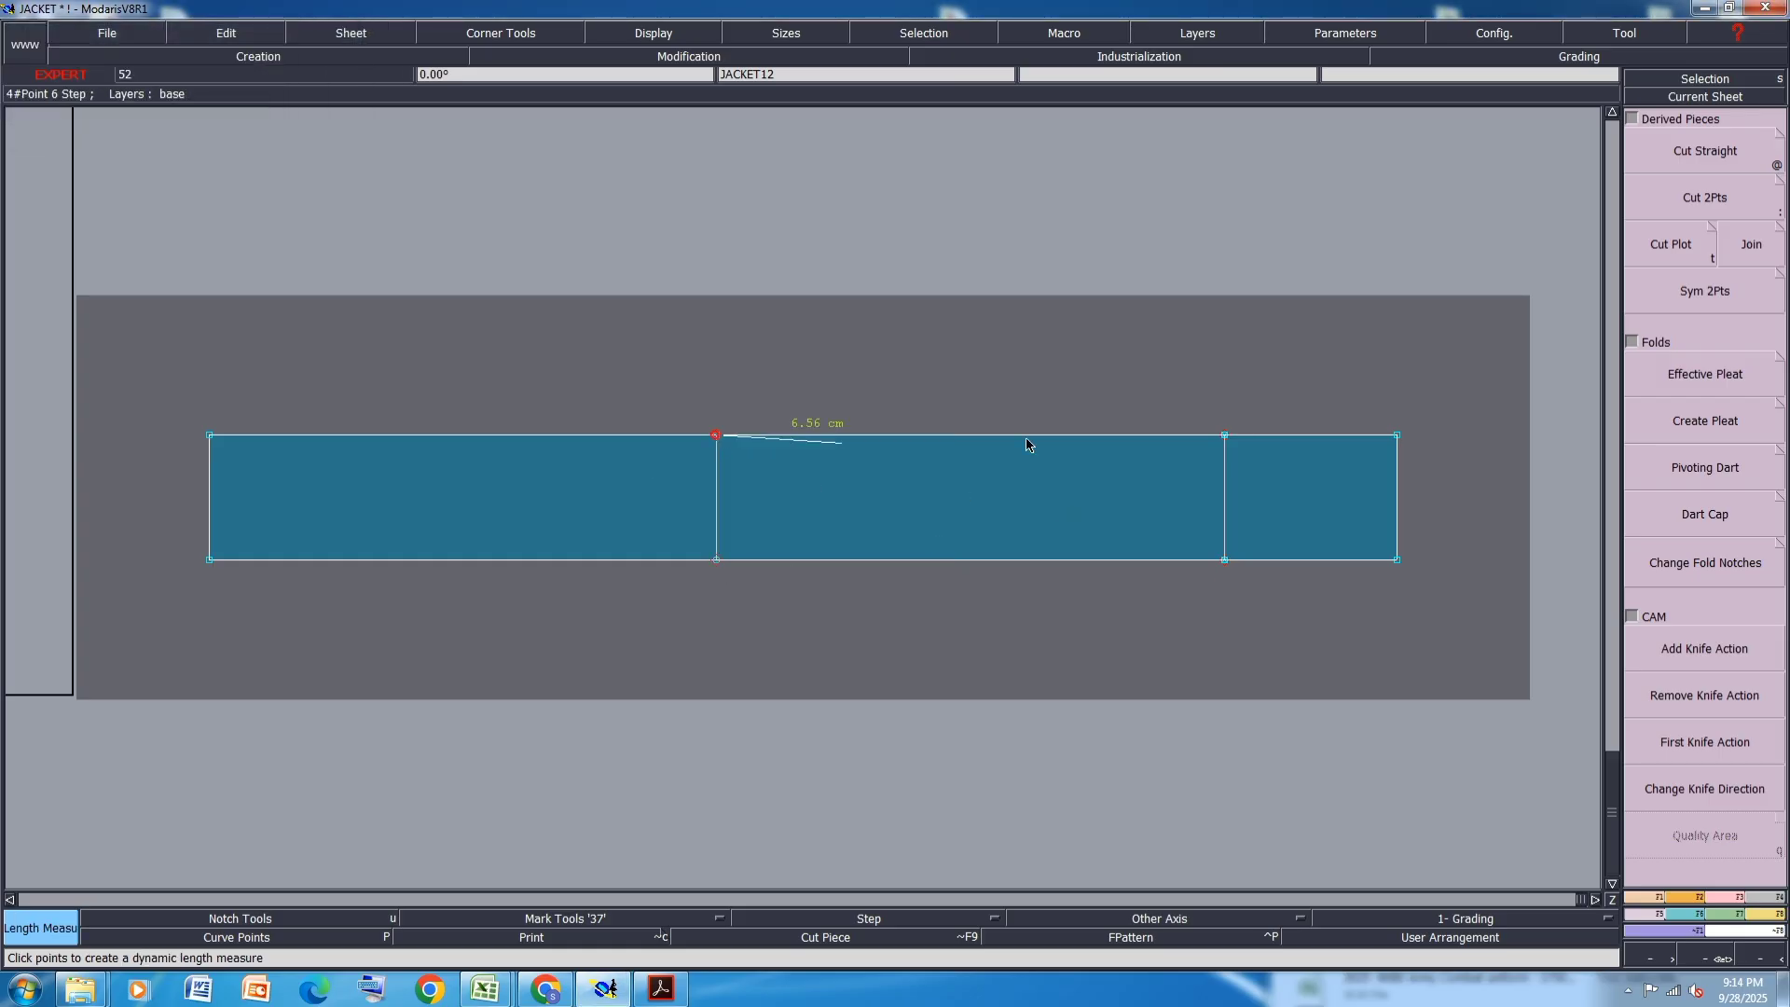
click(1224, 435)
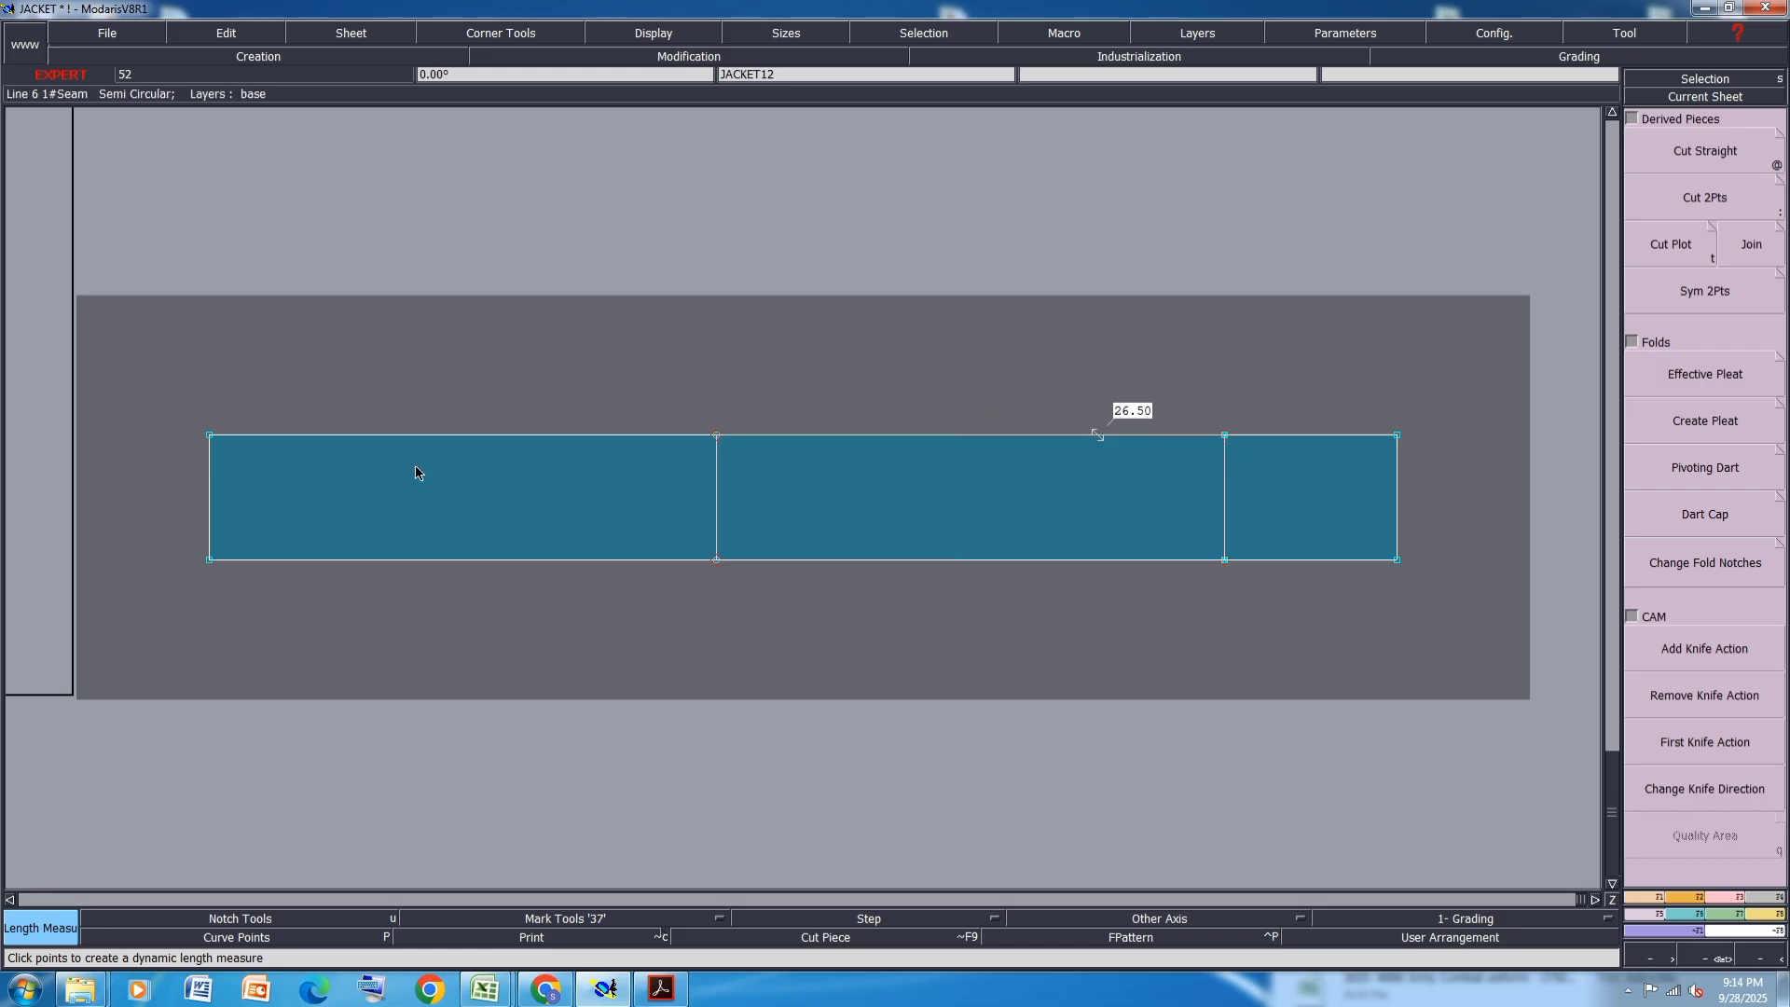
click(209, 435)
click(384, 425)
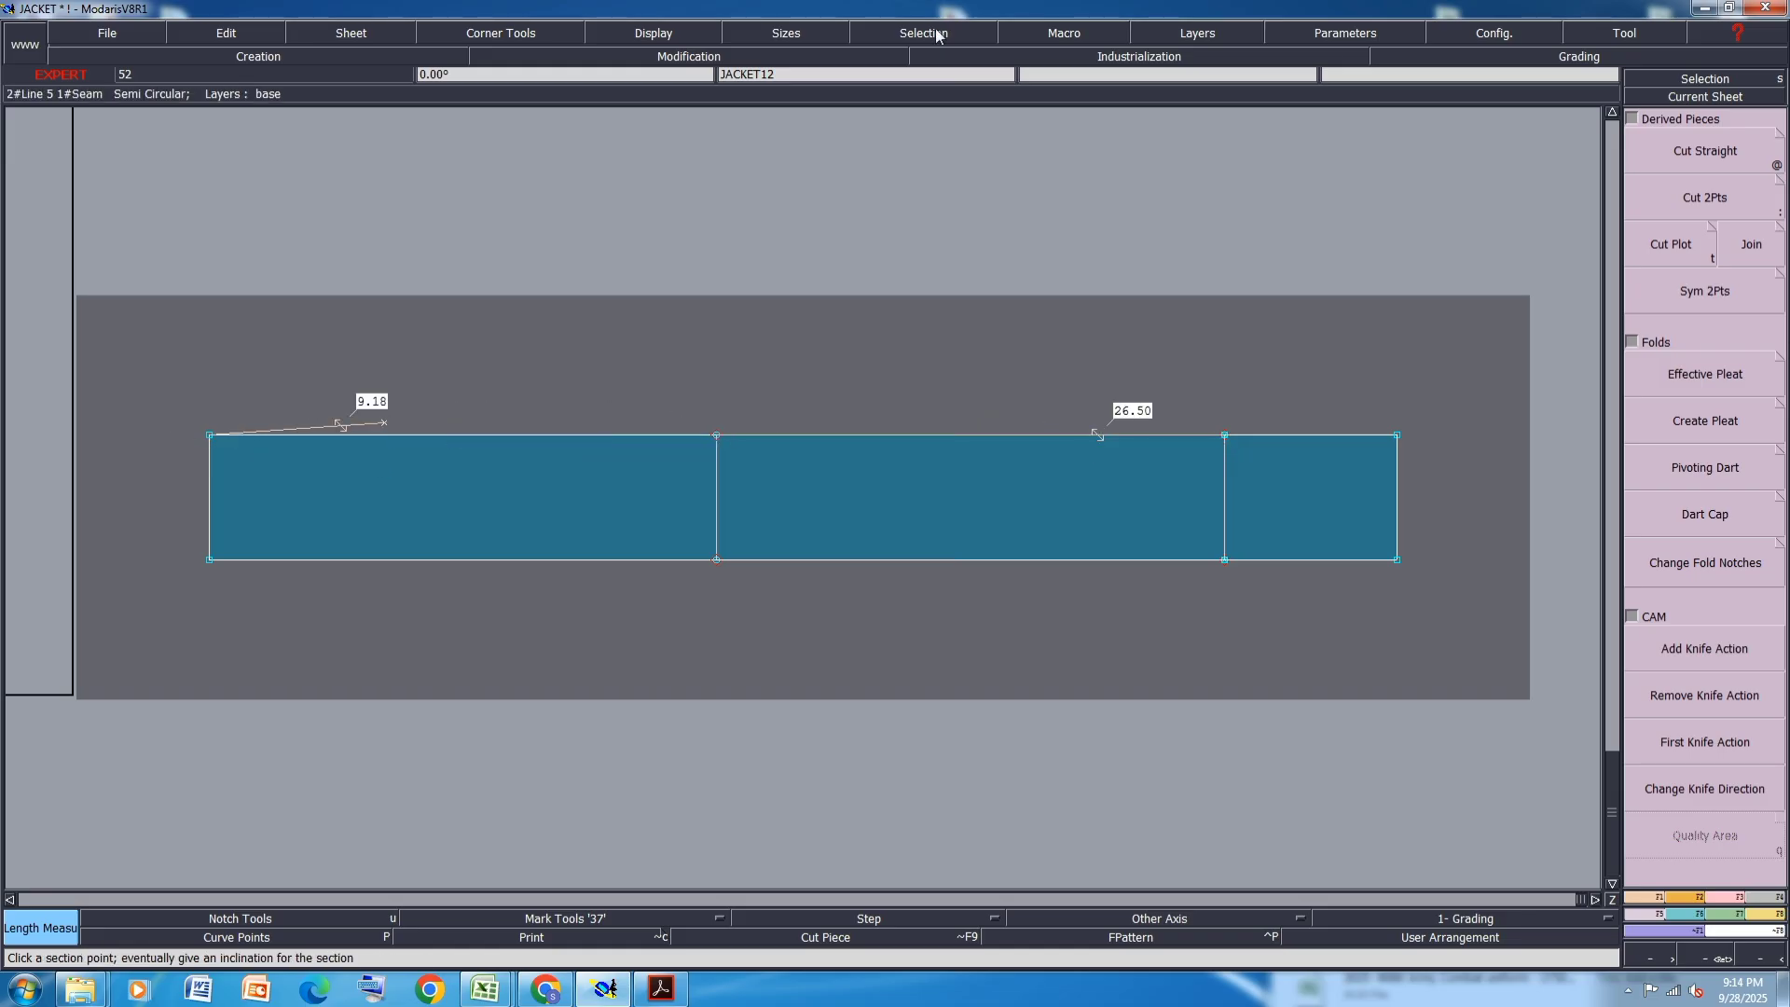
key(ctrl+z)
click(211, 435)
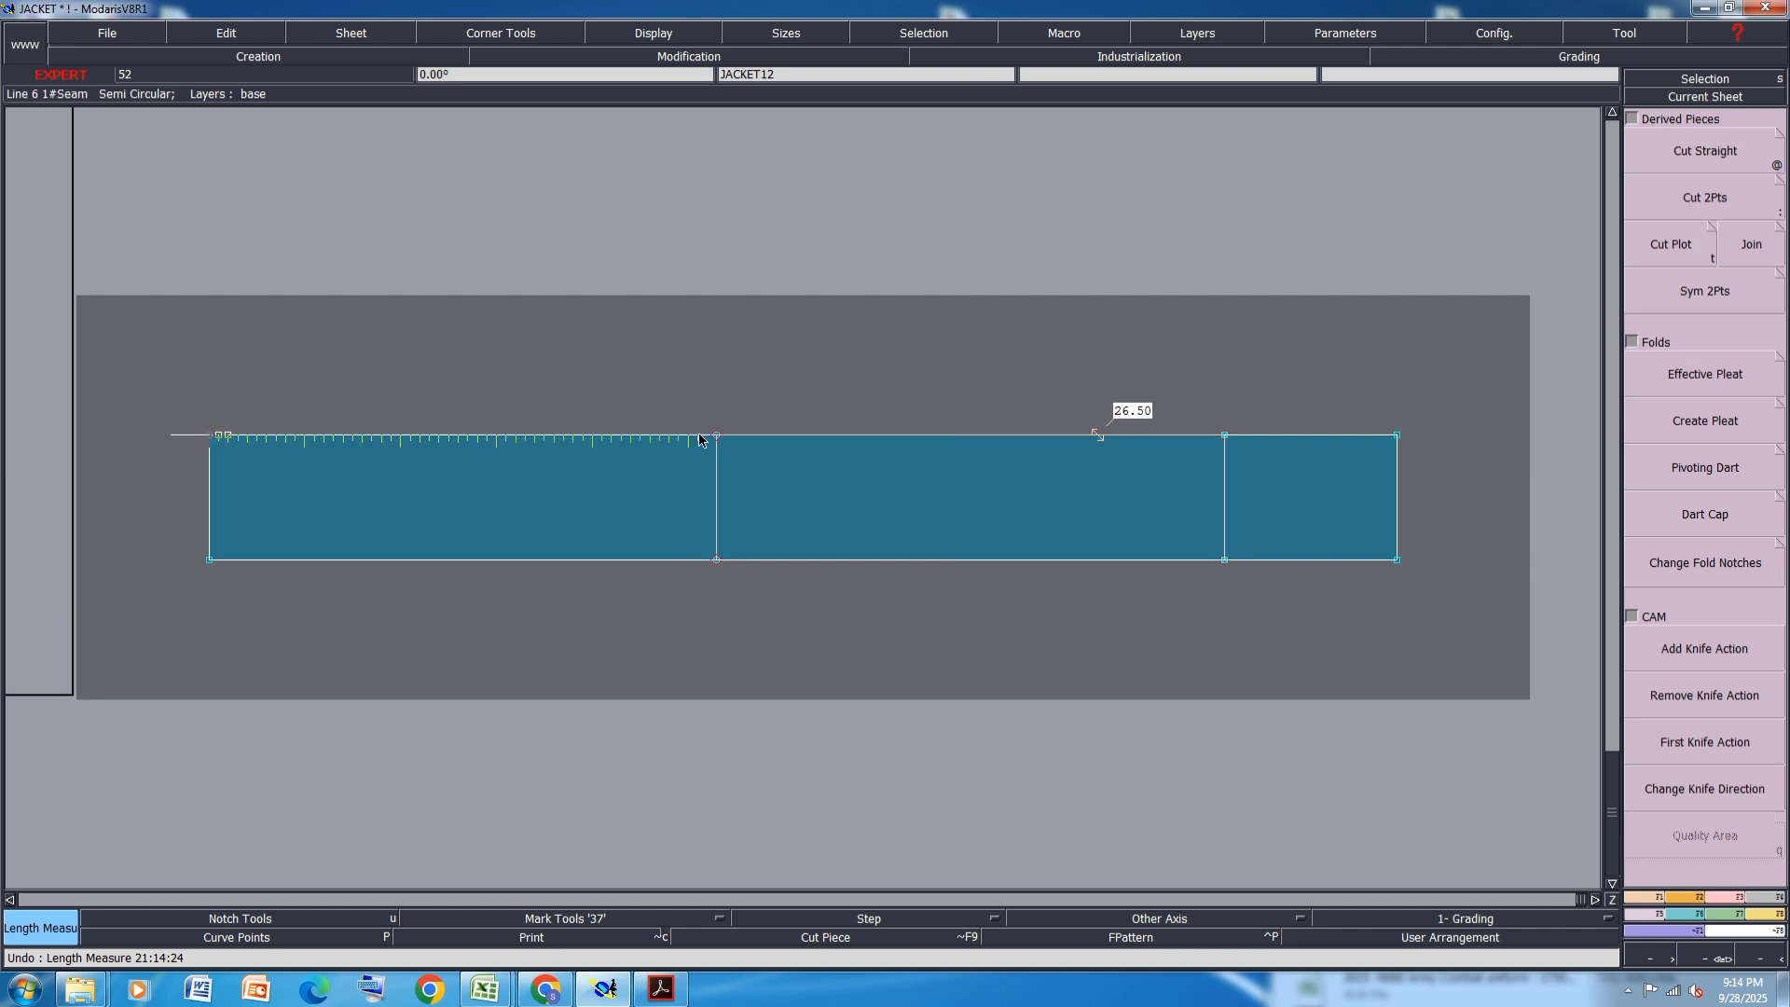
click(716, 434)
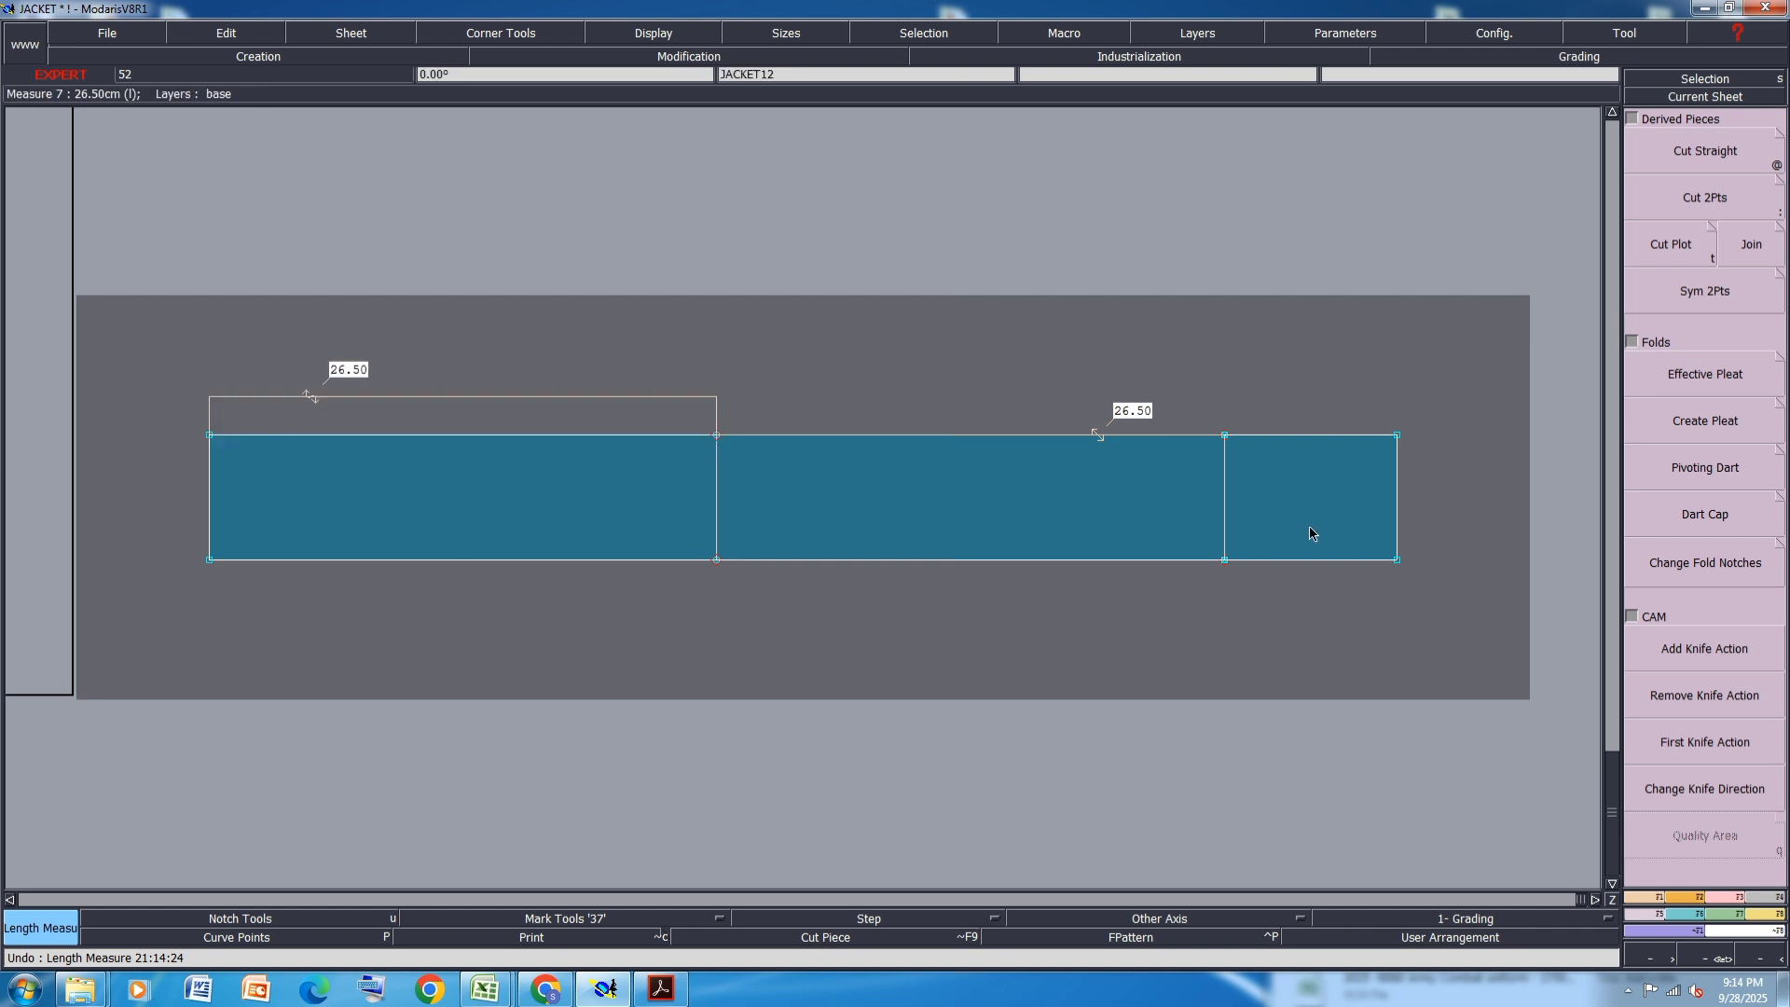
key(ctrl+z)
key(ctrl+z)
- Delete the two source strip pieces on either side of the joined strip, and rearrange the sheets
key(j)
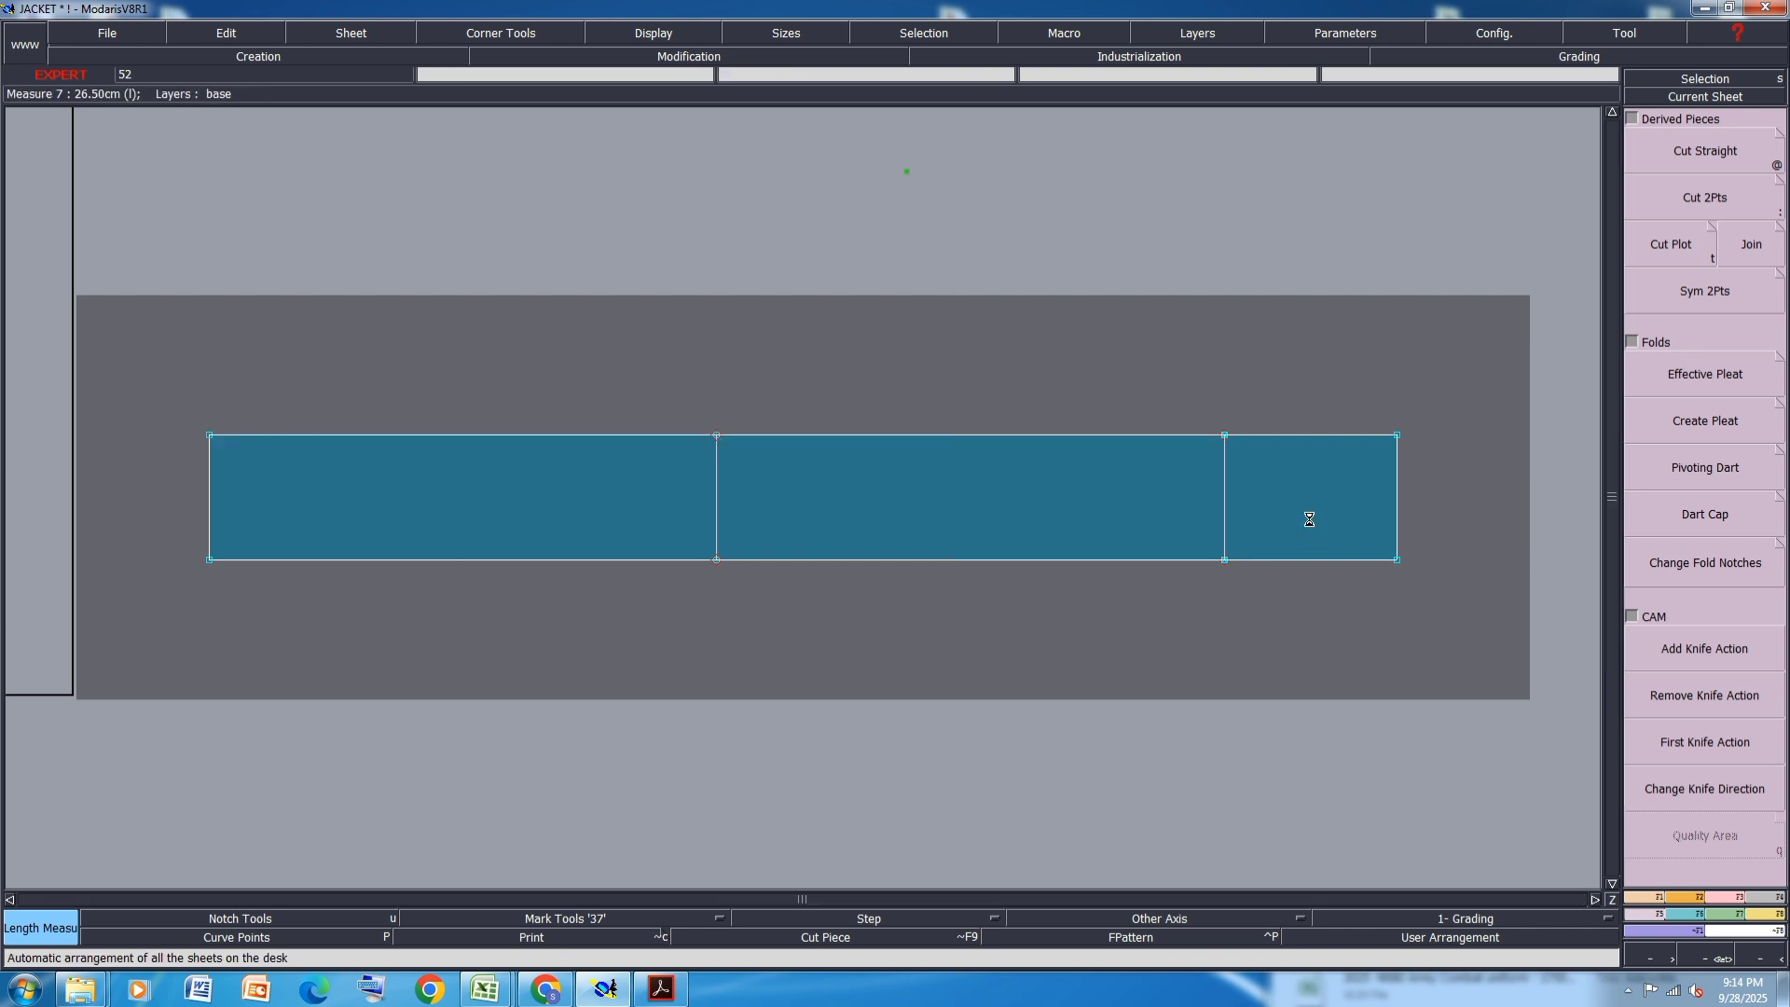
key(j)
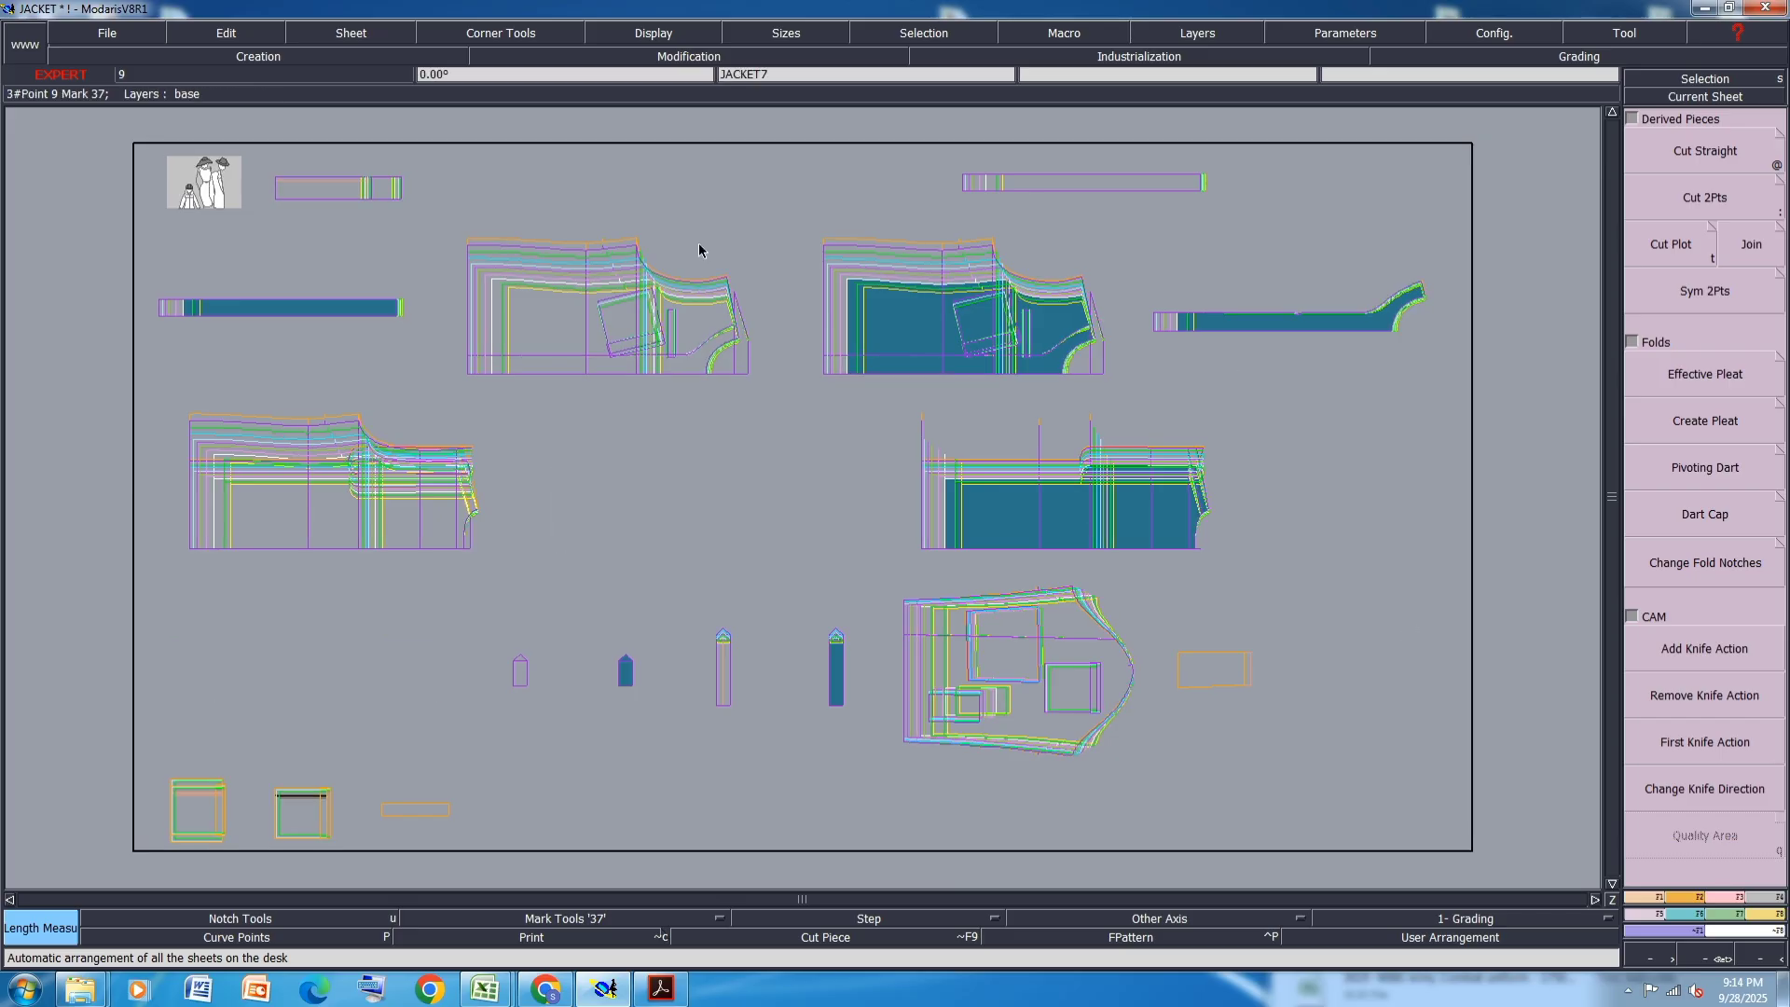
click(469, 190)
key(s)
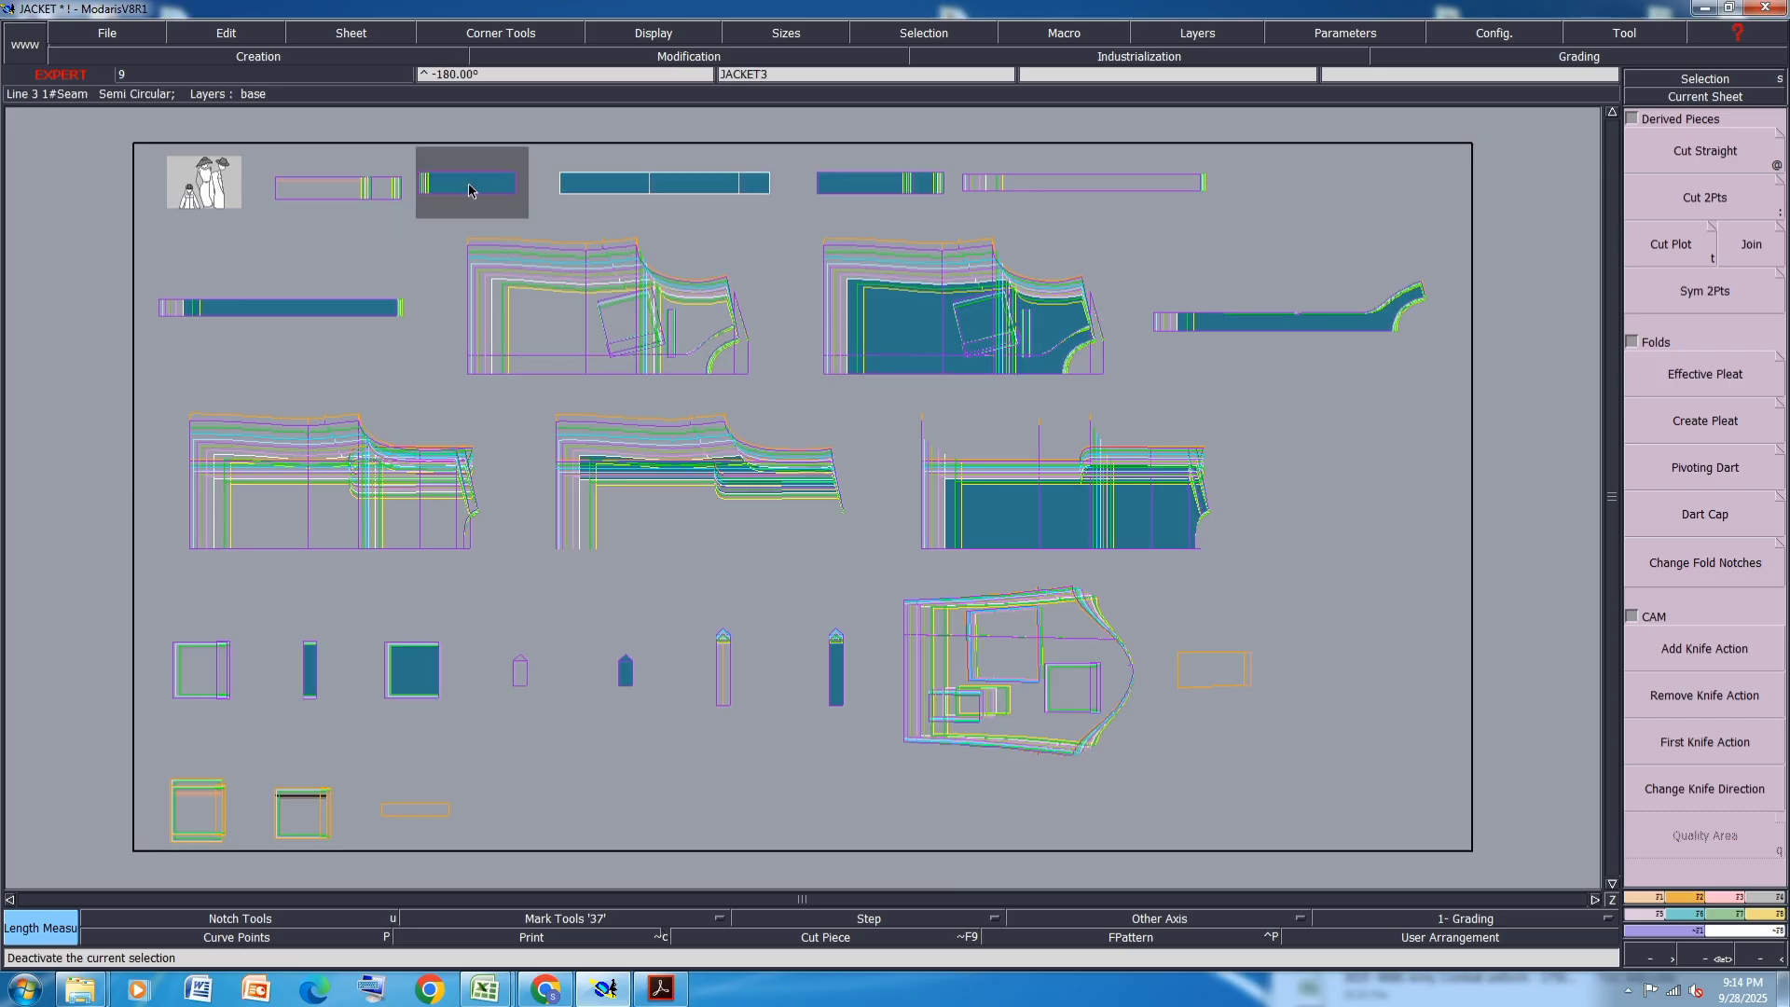
key(Delete)
click(469, 183)
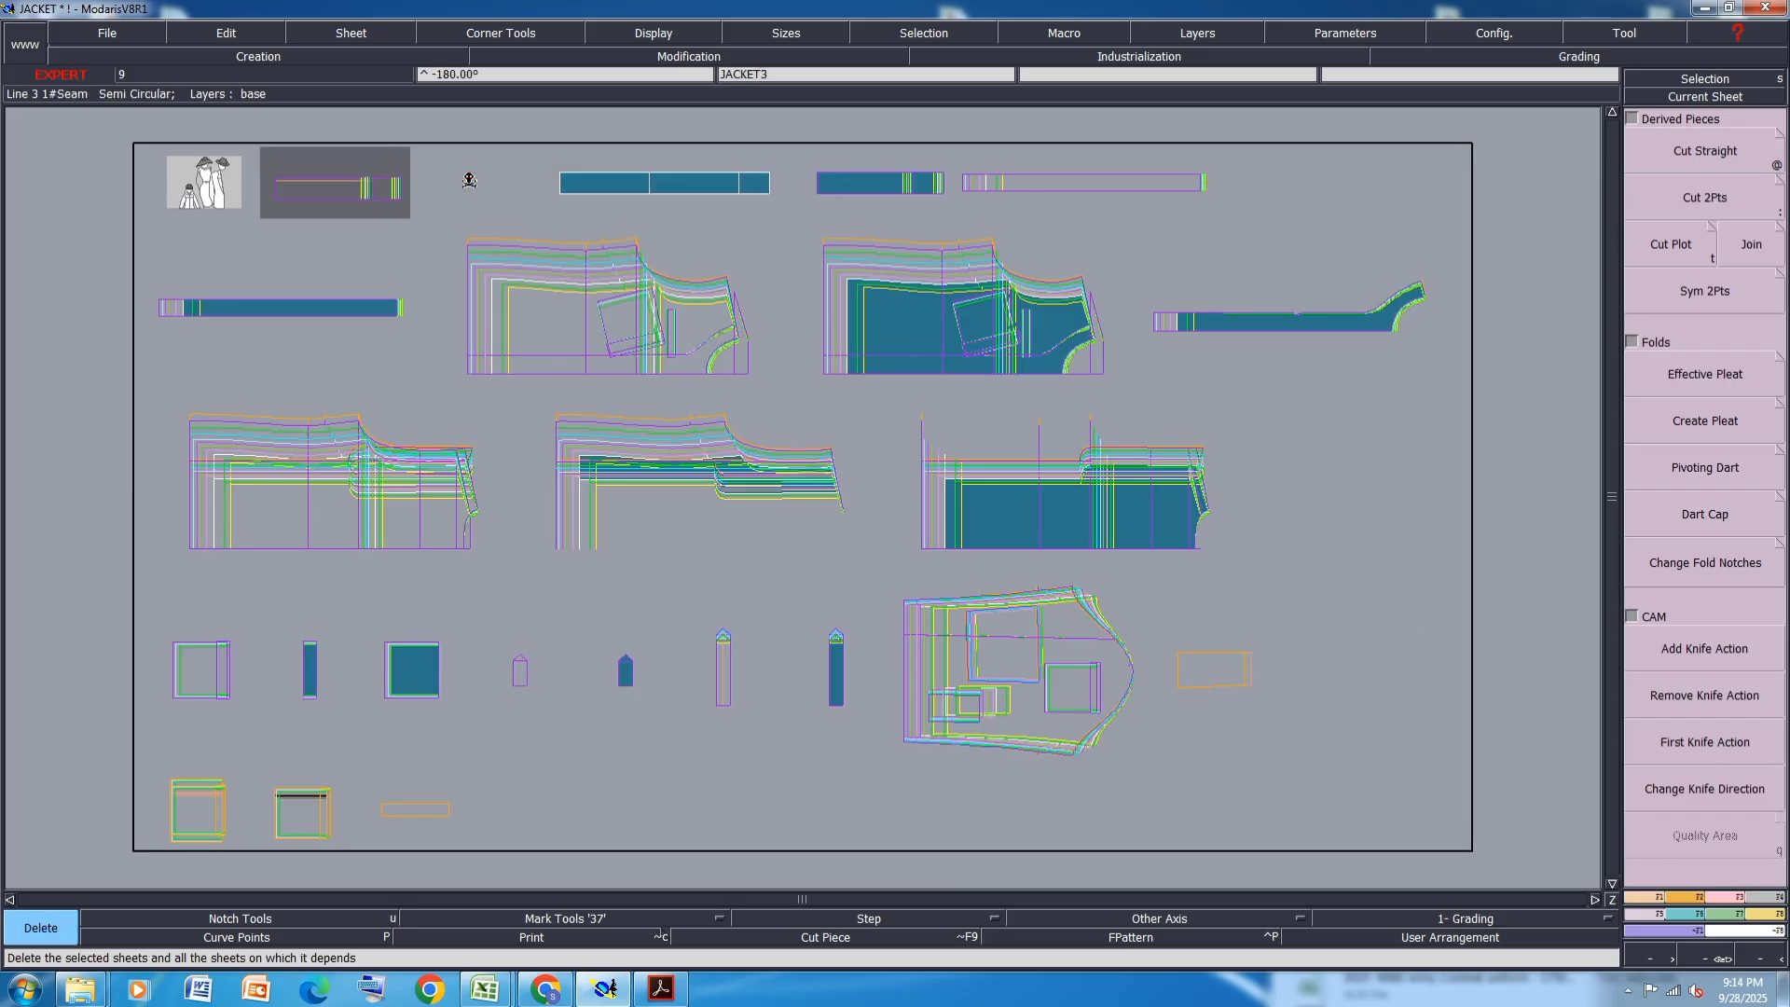
click(894, 183)
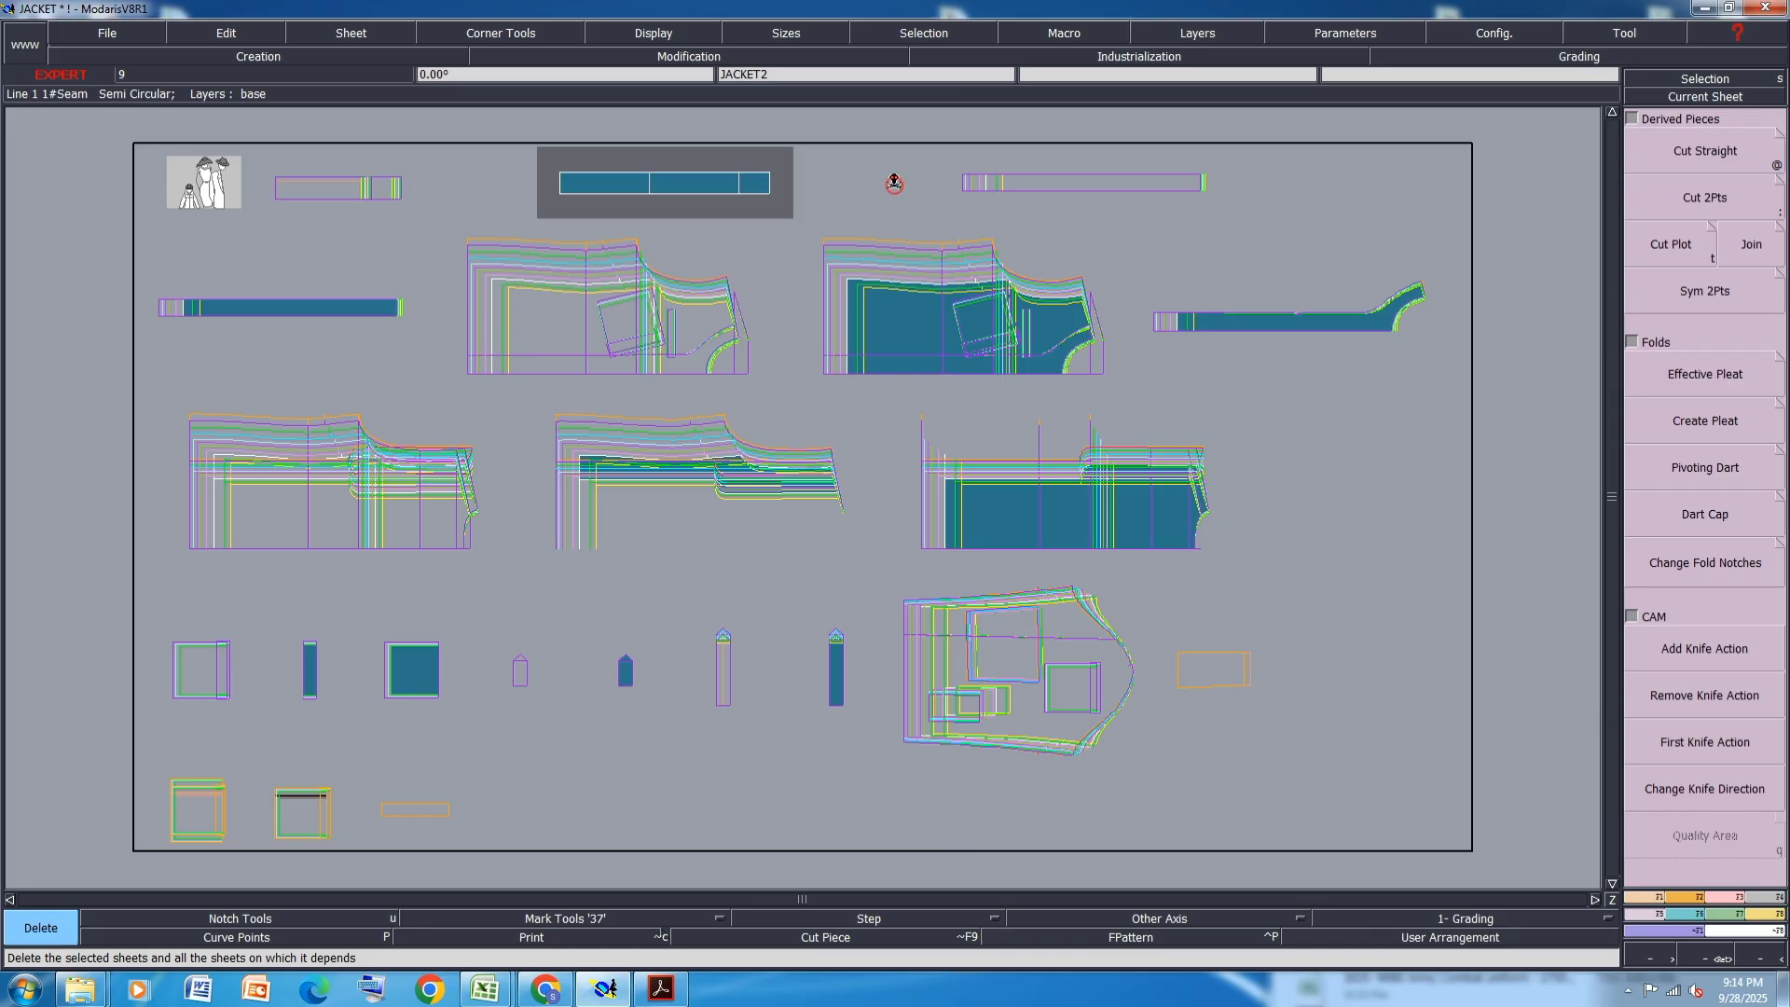
key(Delete)
key(j)
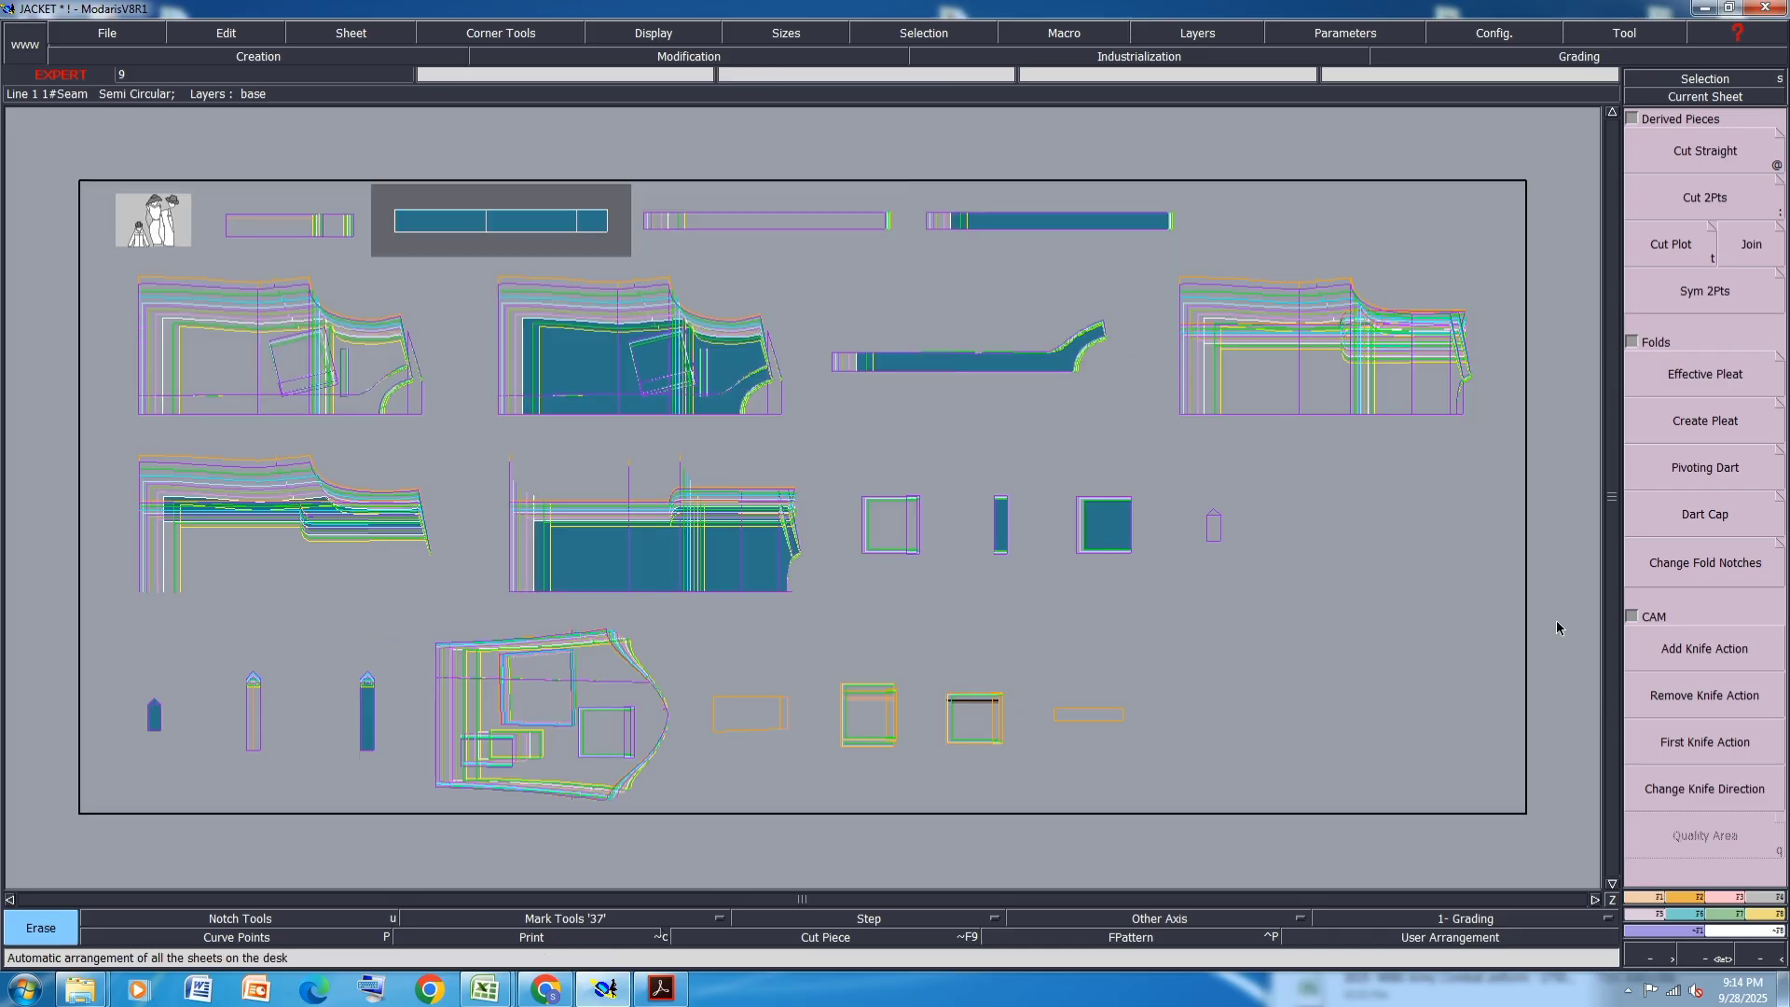
- Remove the small notch and its leftover points from the upper edge of the long curved strip
scroll(1012, 313, up, 3)
scroll(974, 448, up, 4)
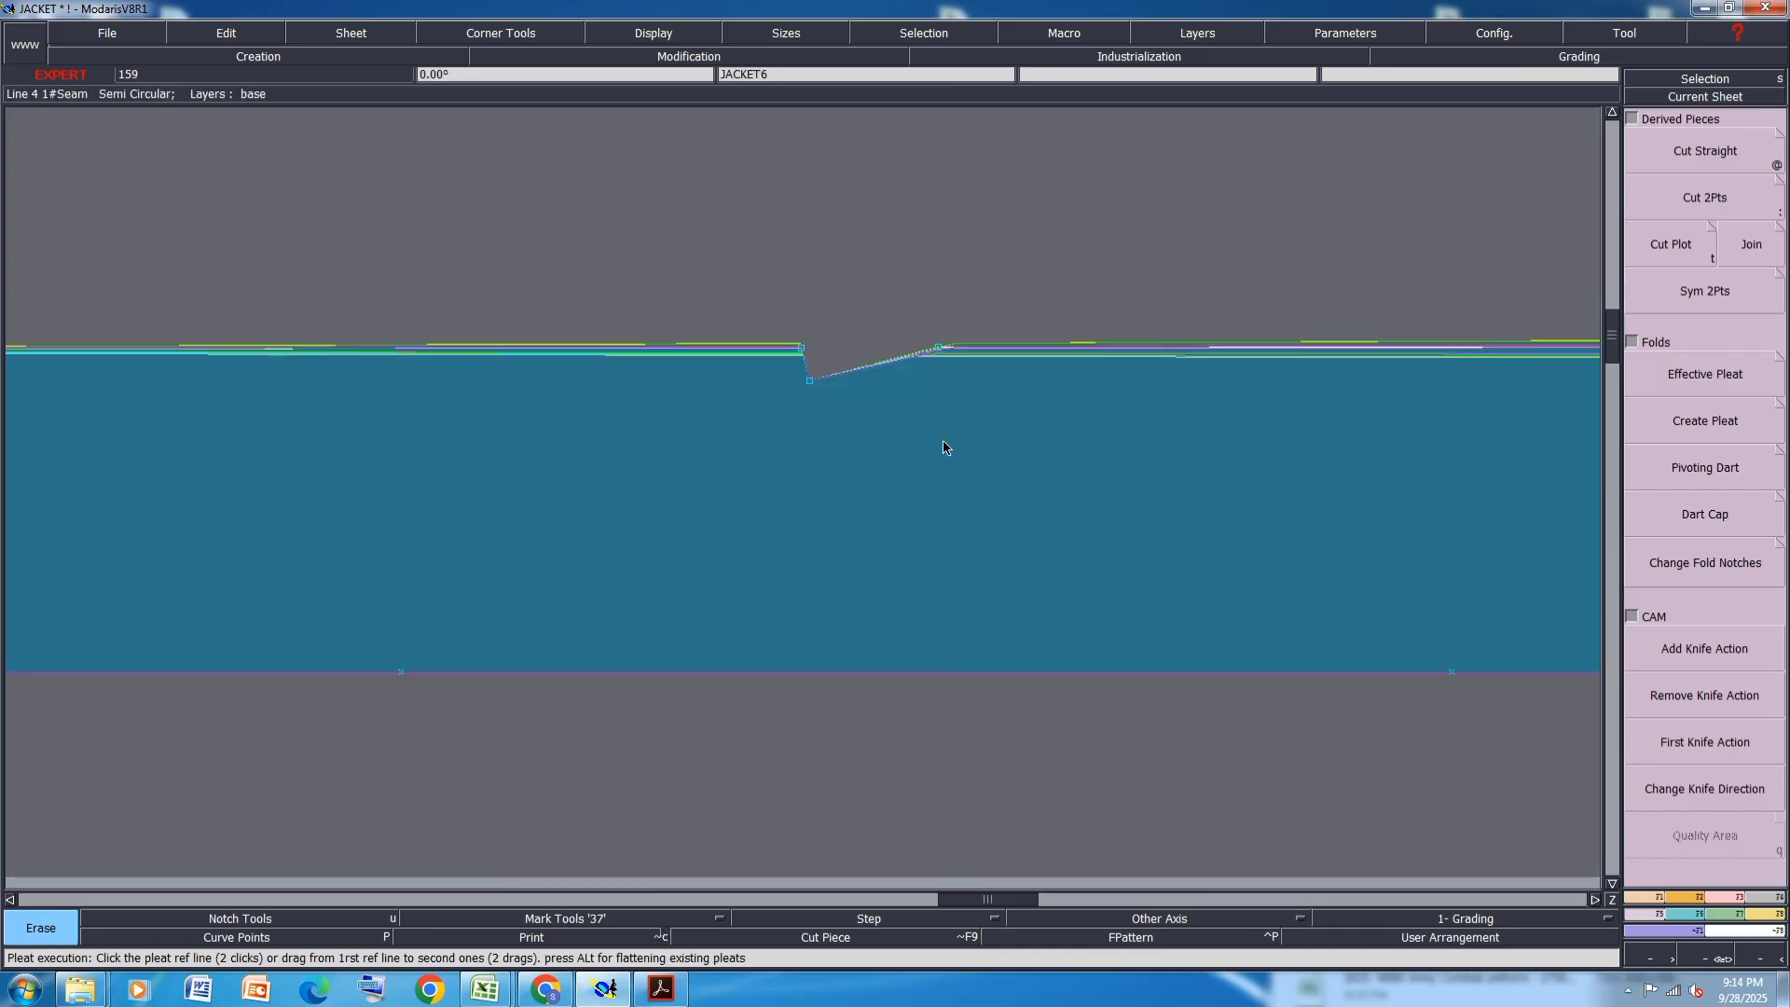
key(m)
click(809, 381)
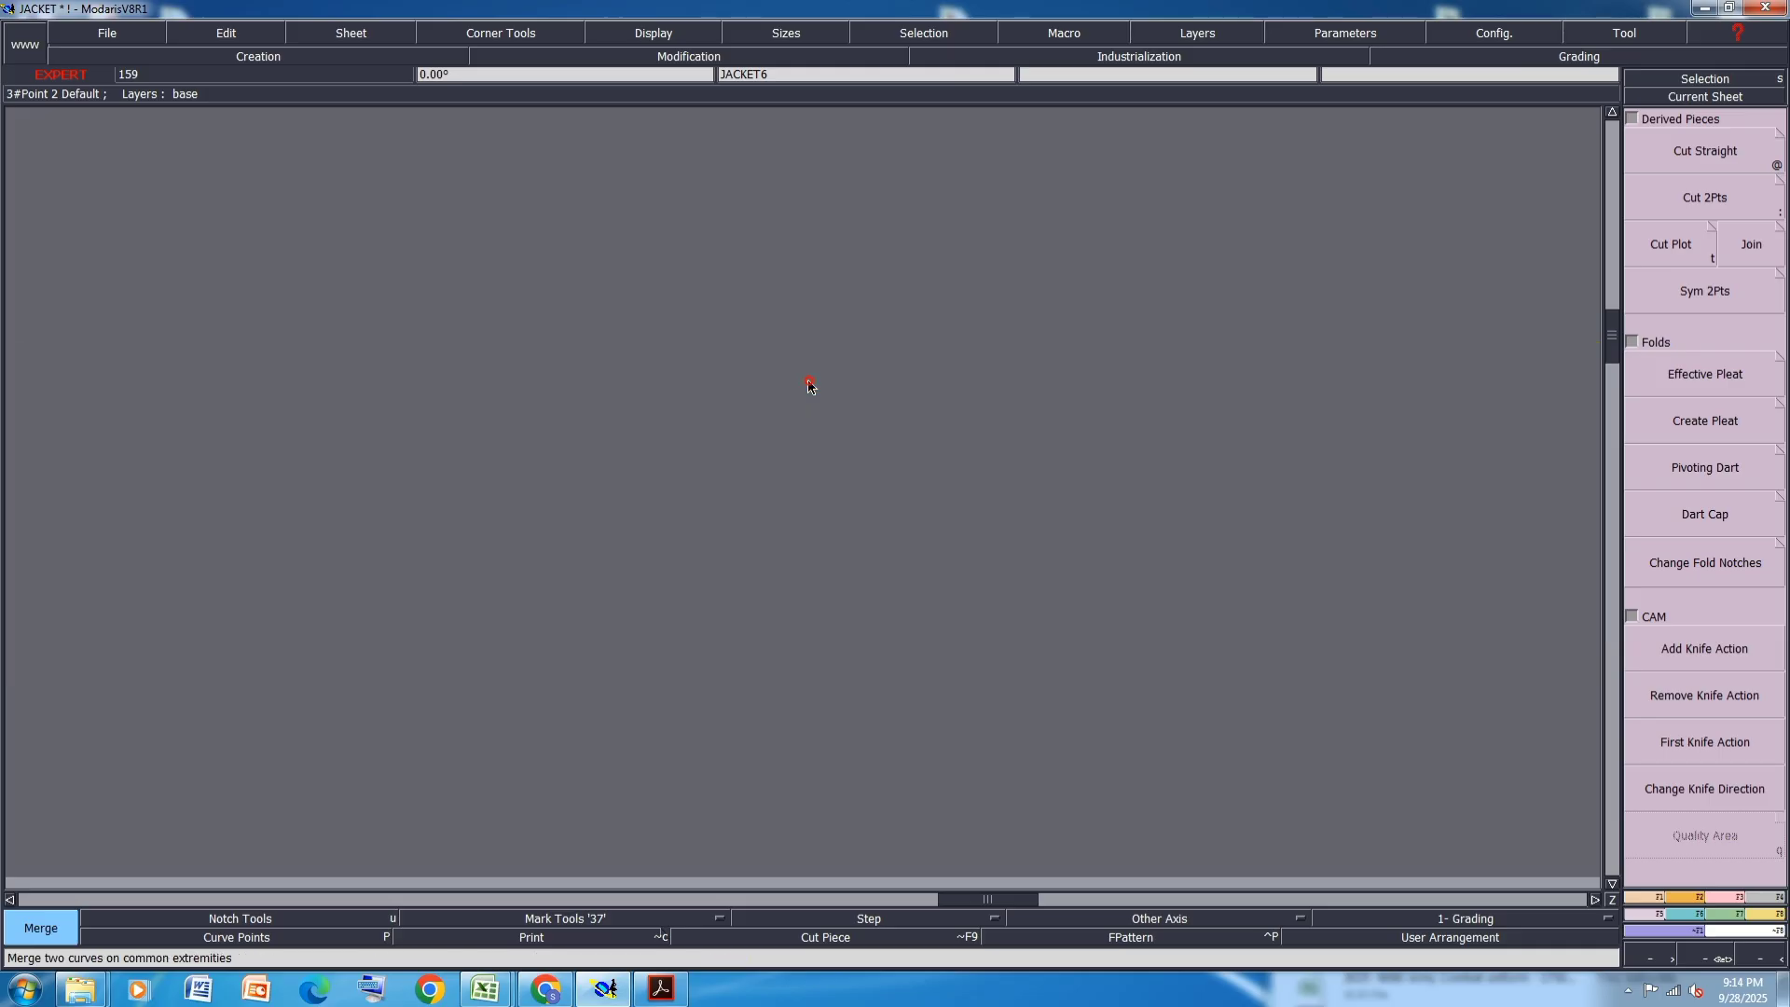
key(Delete)
click(808, 382)
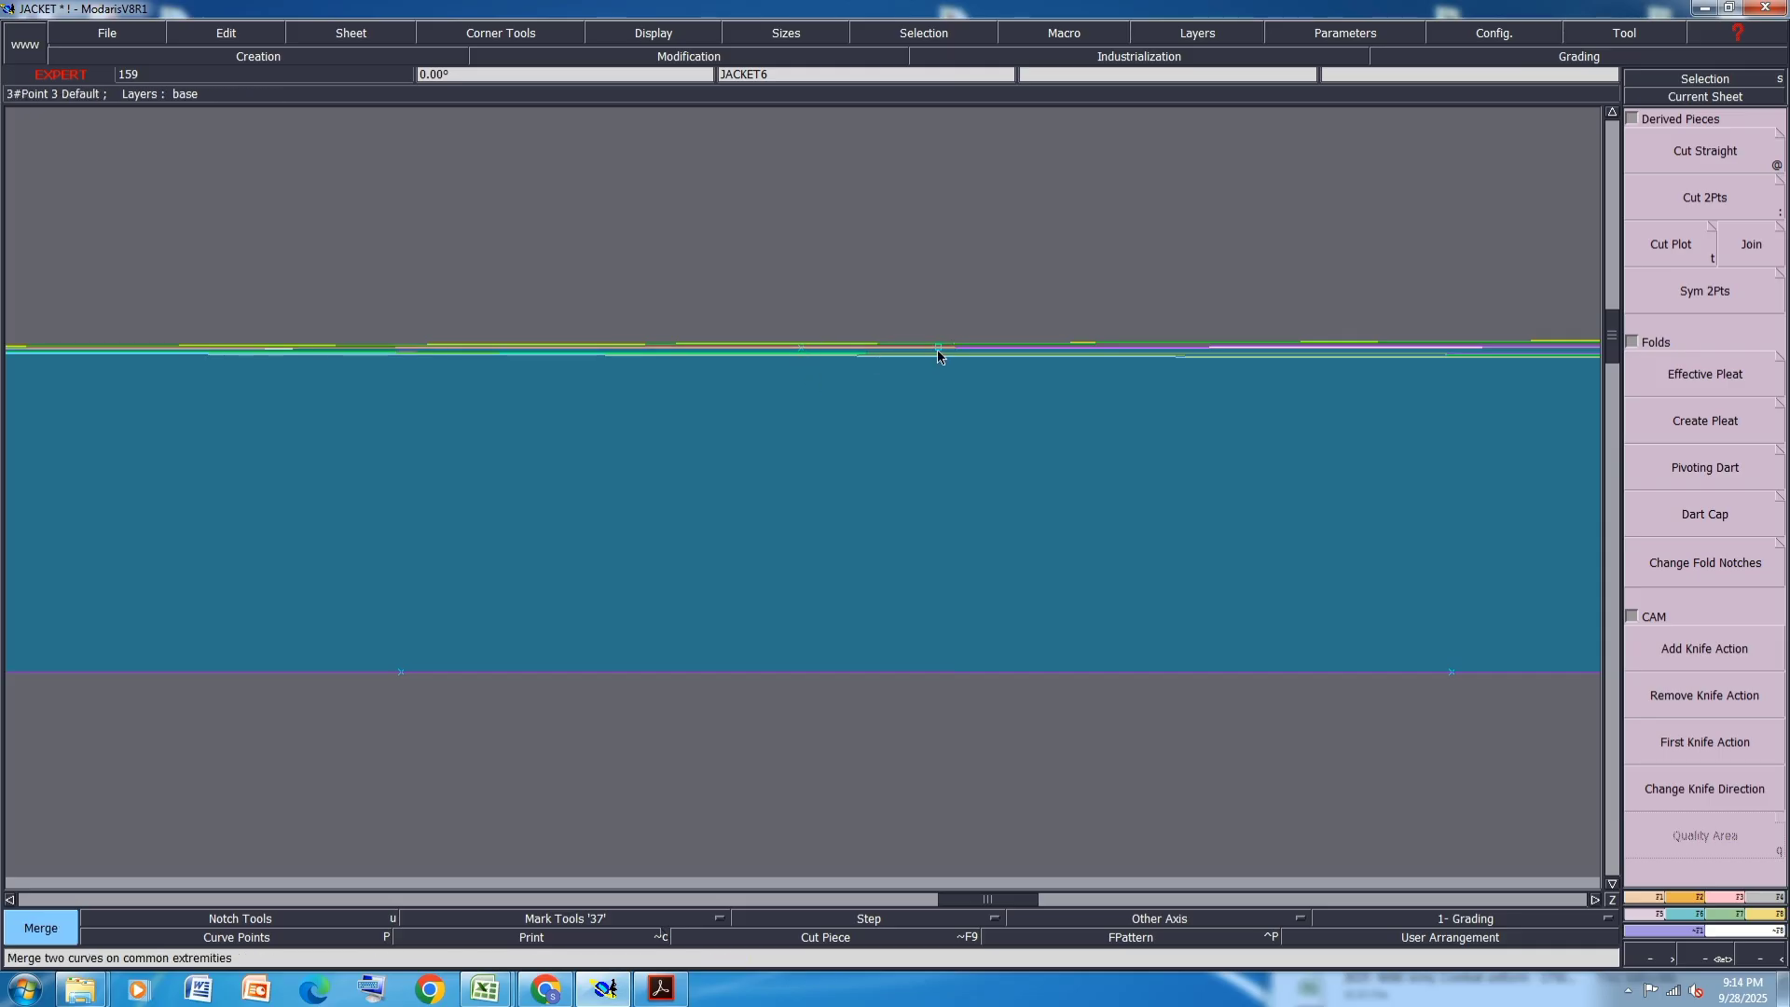
click(972, 342)
drag(1027, 279, 705, 426)
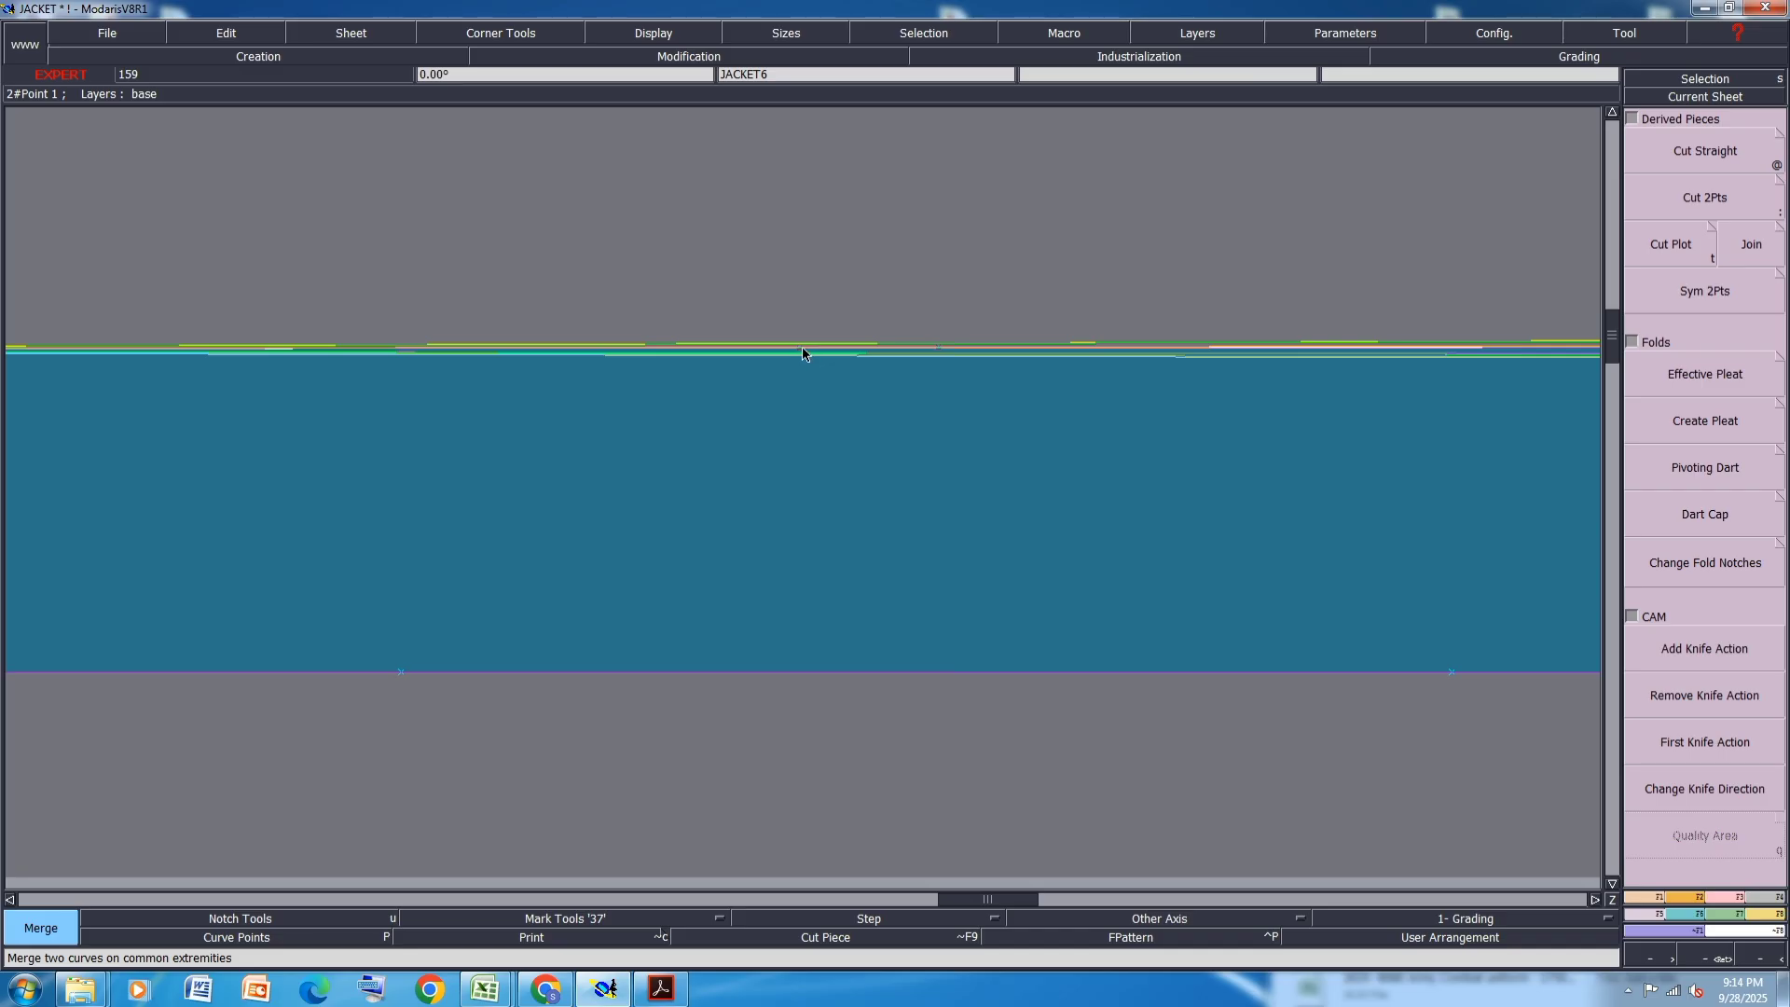
key(Delete)
key(j)
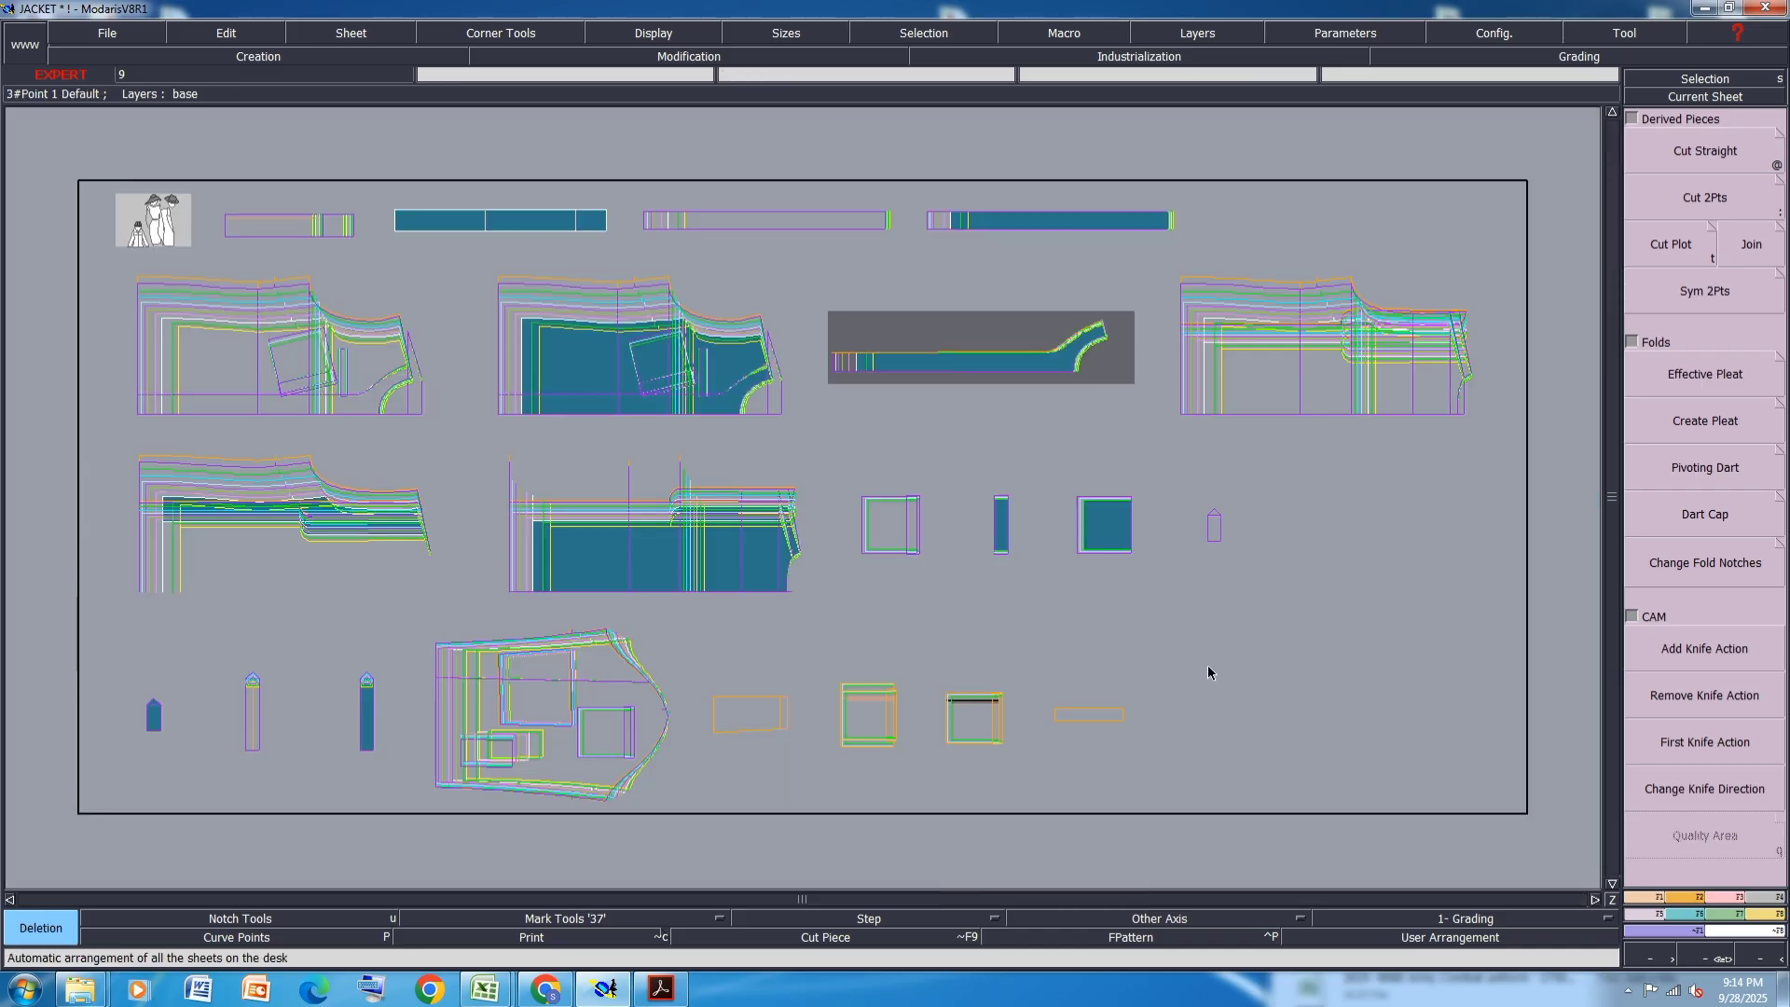
- Marry the unfilled body pattern and the two unfilled strip patterns onto the other unfilled body pattern's sheet
click(1666, 245)
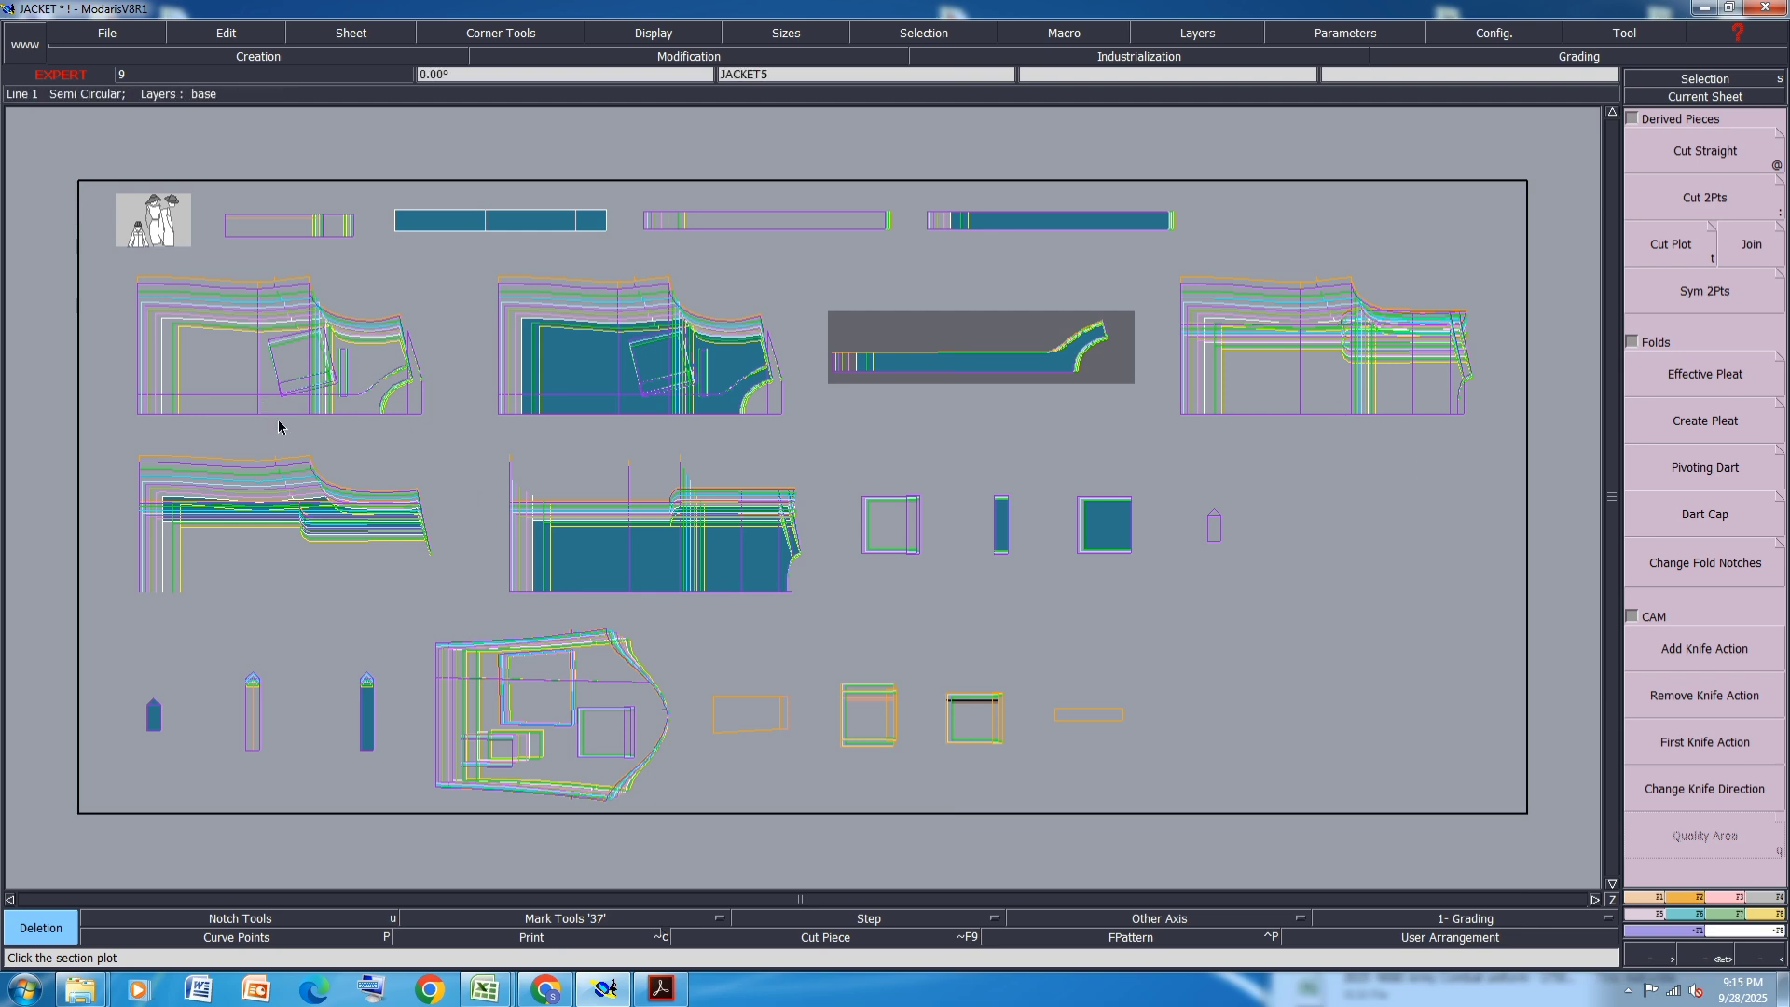
key(m)
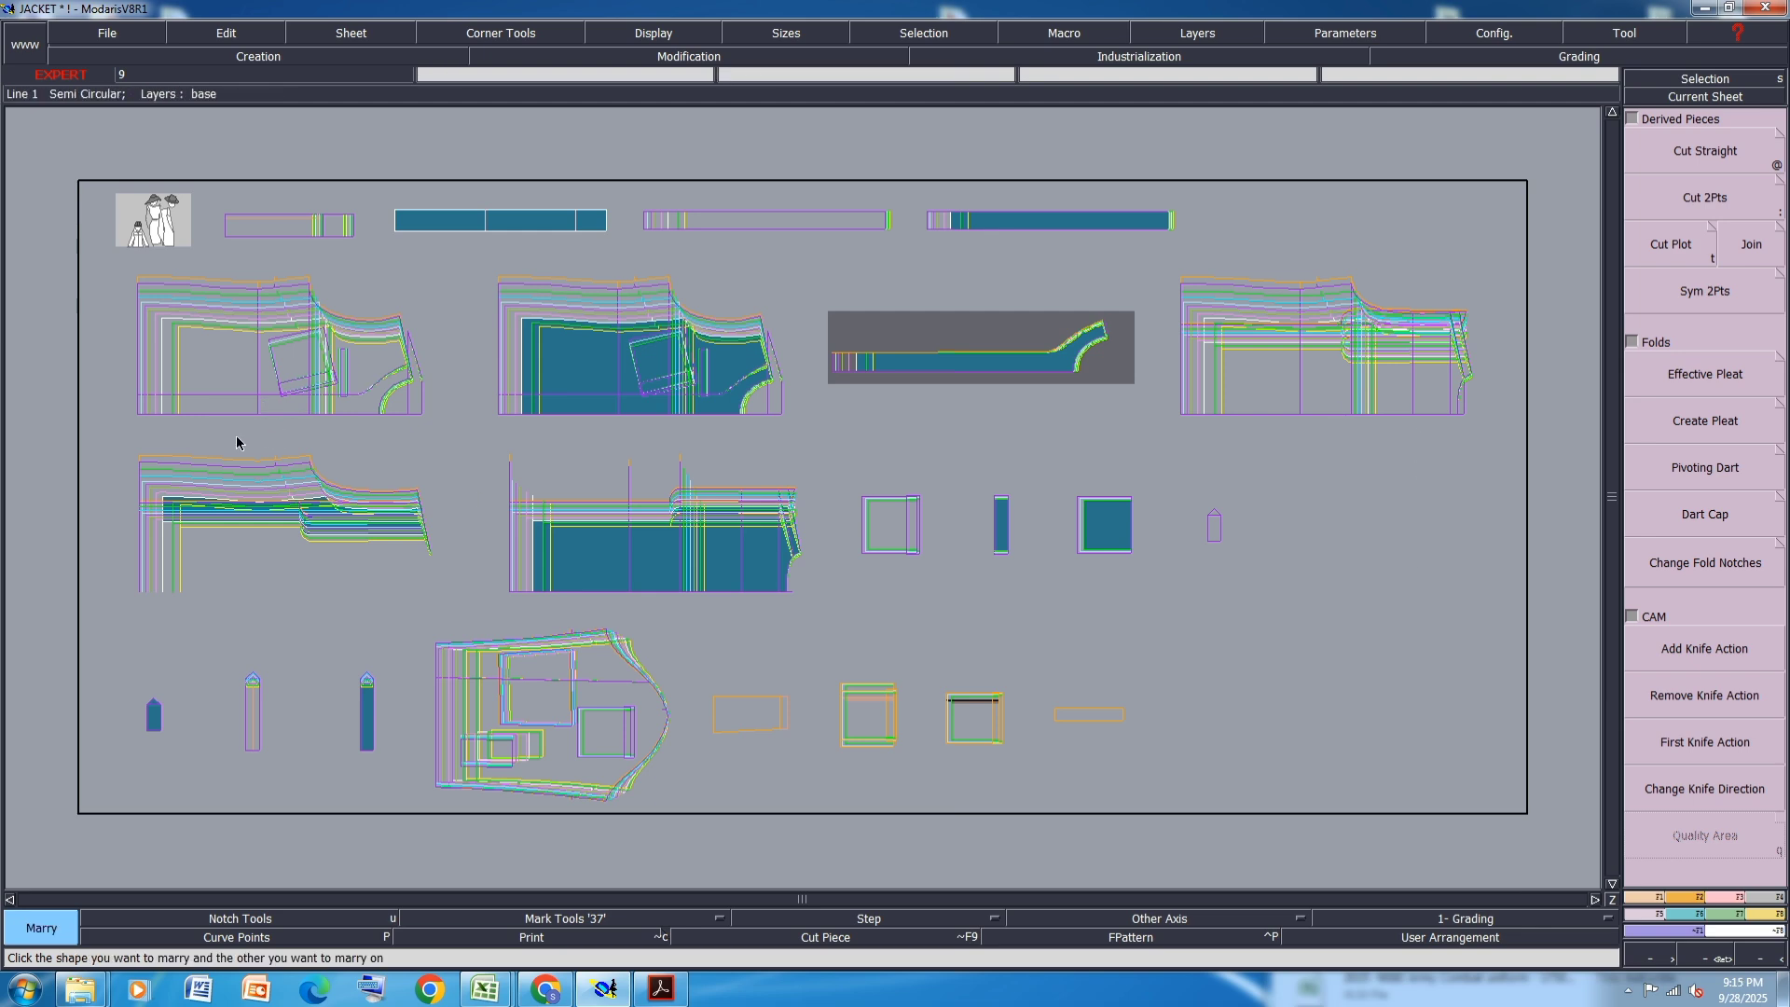
click(146, 416)
click(1295, 401)
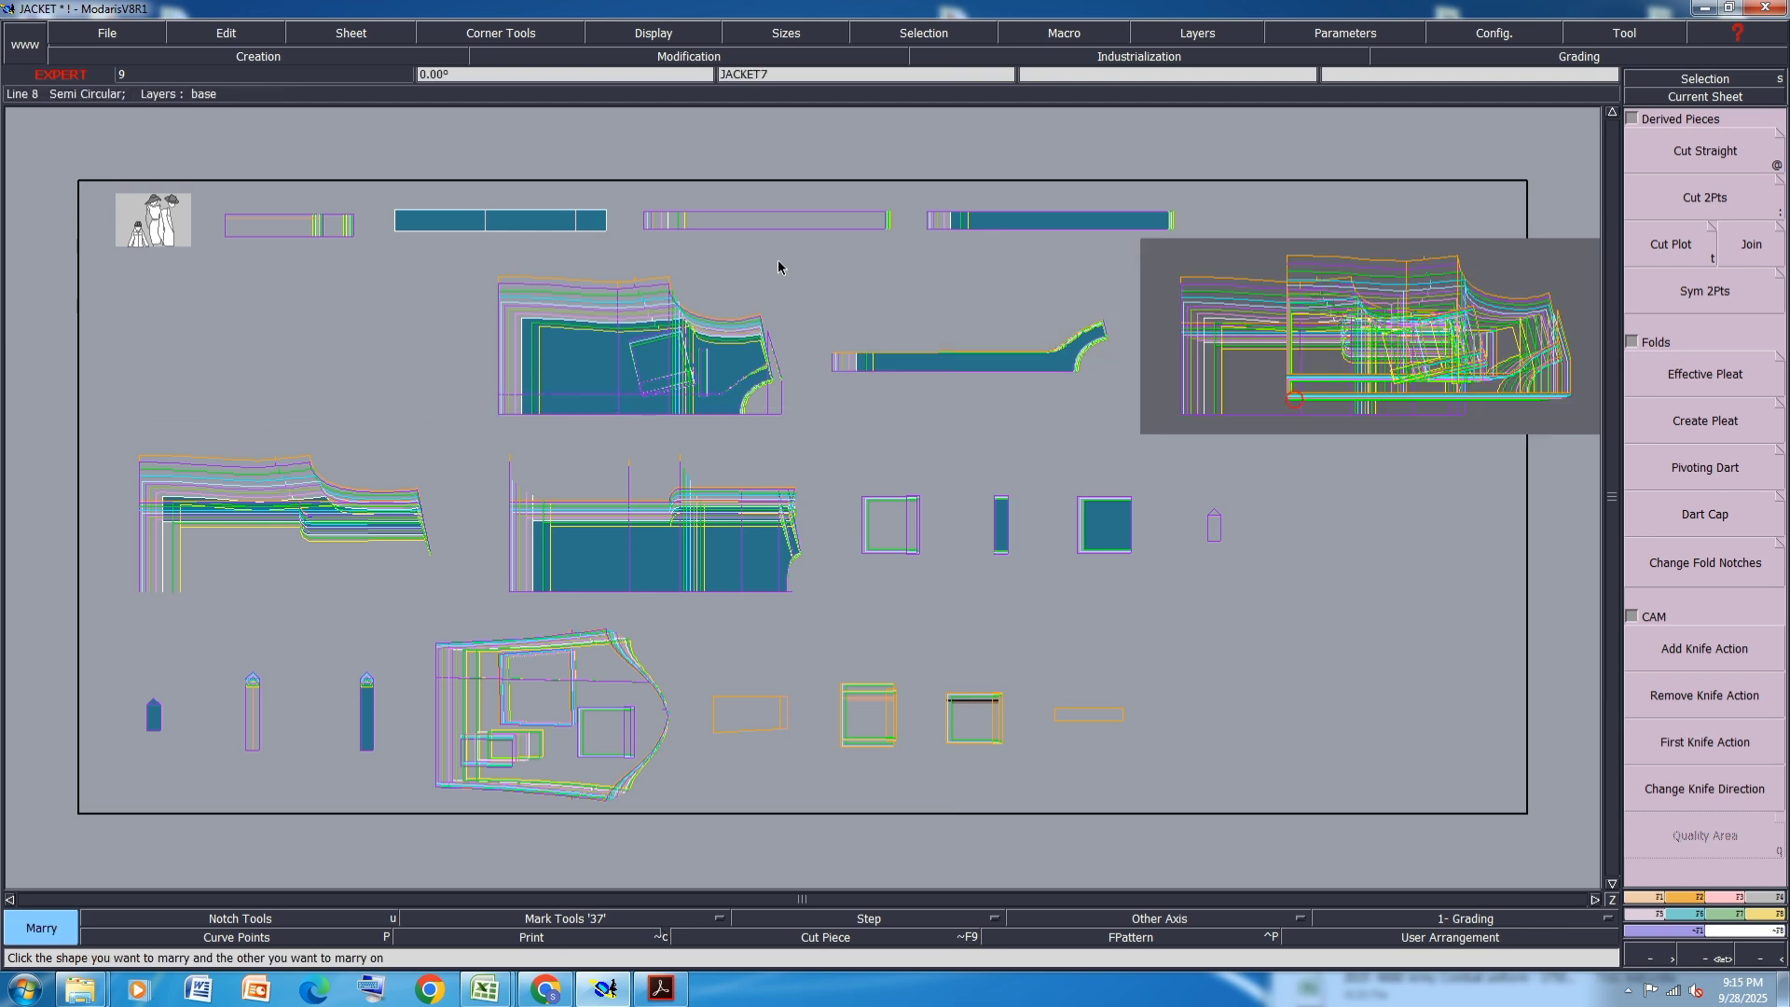
click(688, 226)
click(344, 223)
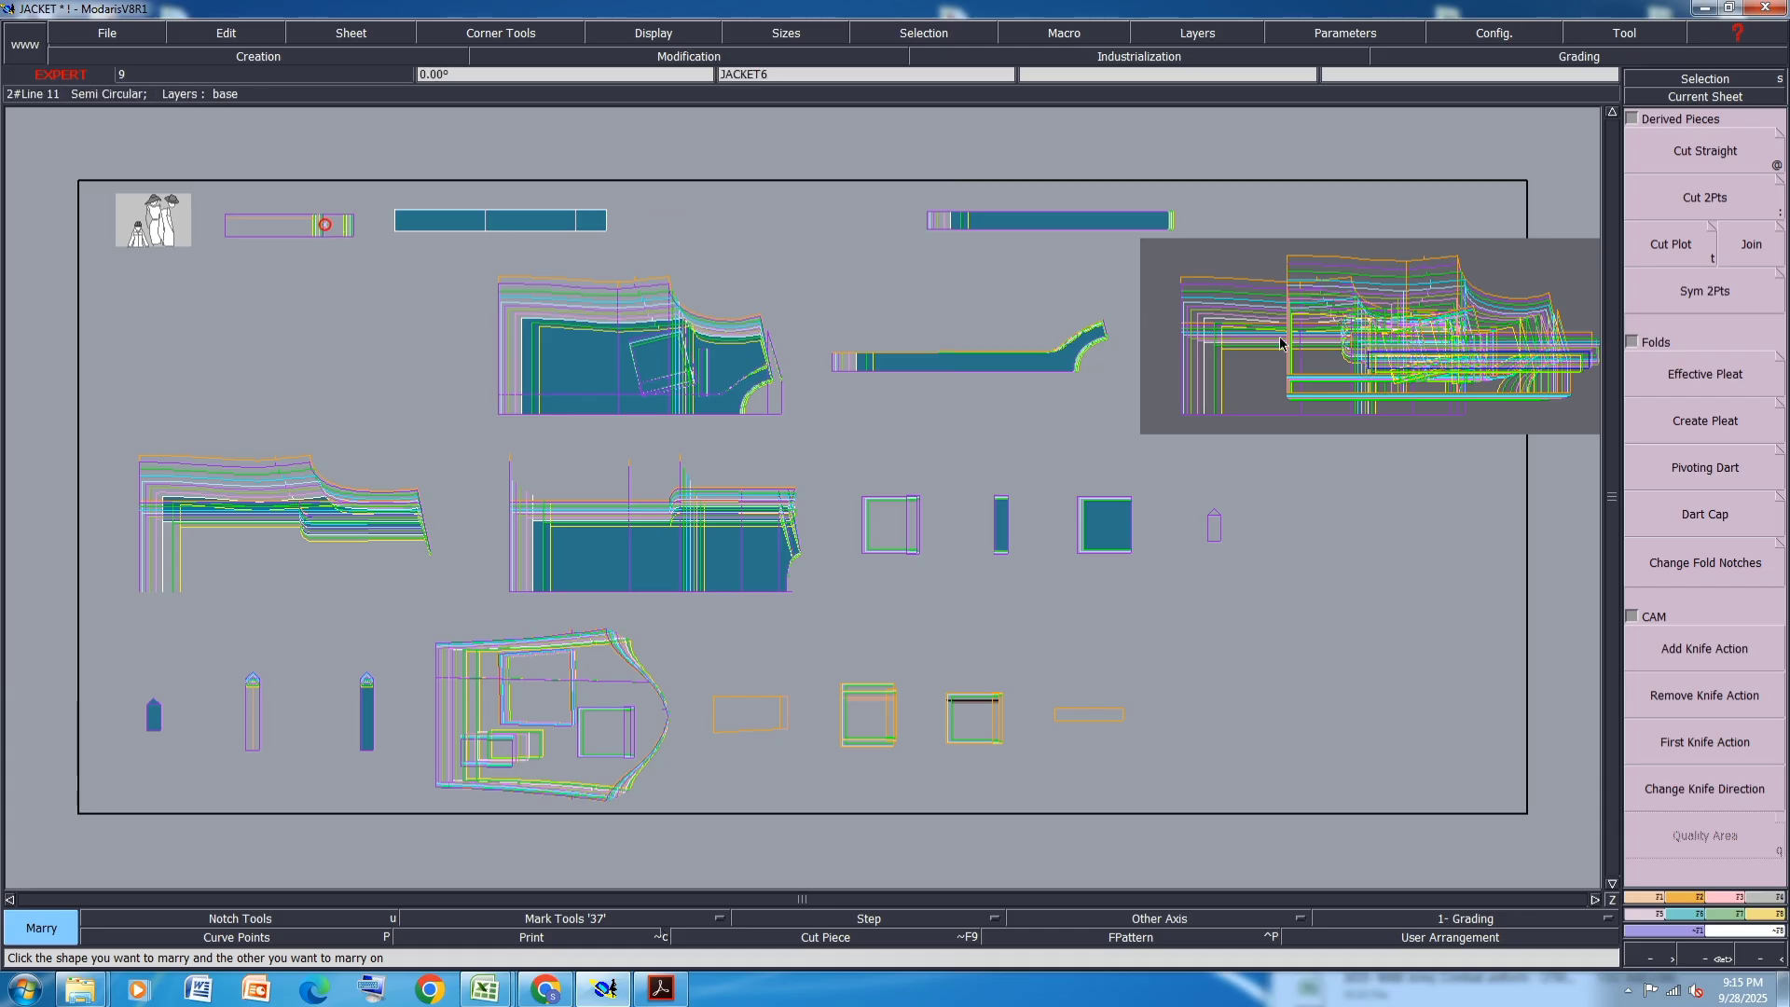
click(1281, 392)
- Marry the unfilled square pocket and both pointed tab patterns onto the combined pattern sheet, and rearrange the sheets
click(1375, 407)
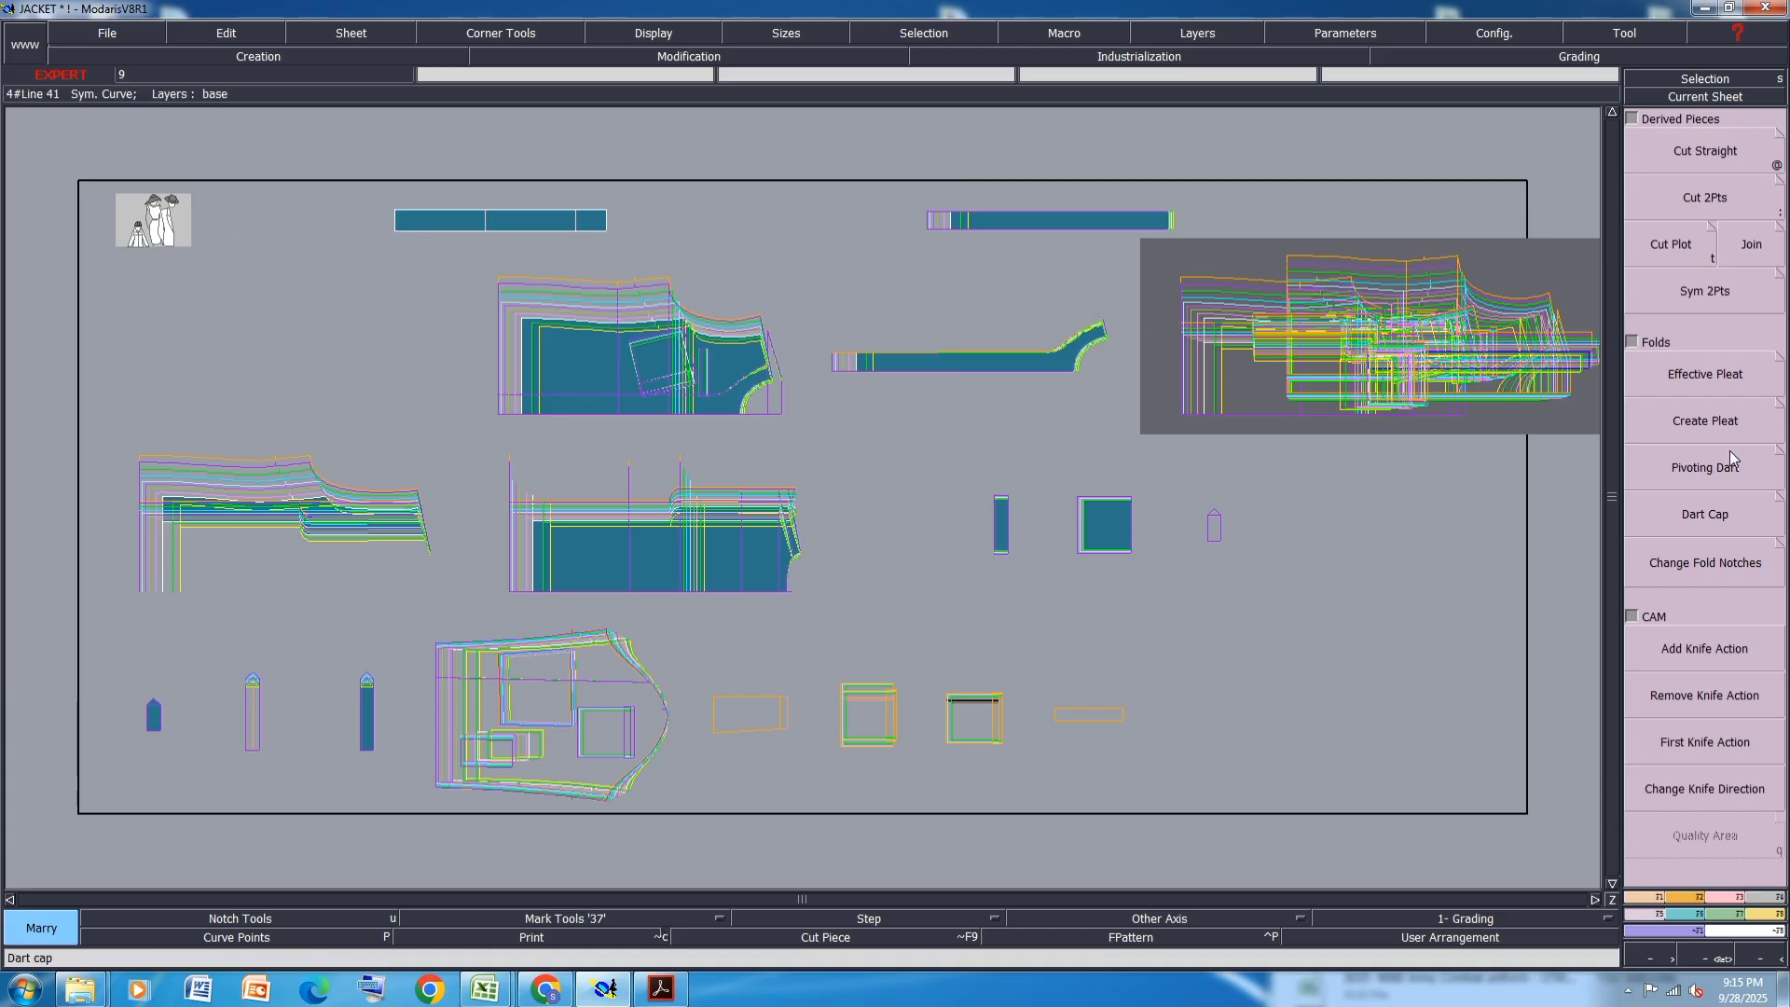
click(1214, 528)
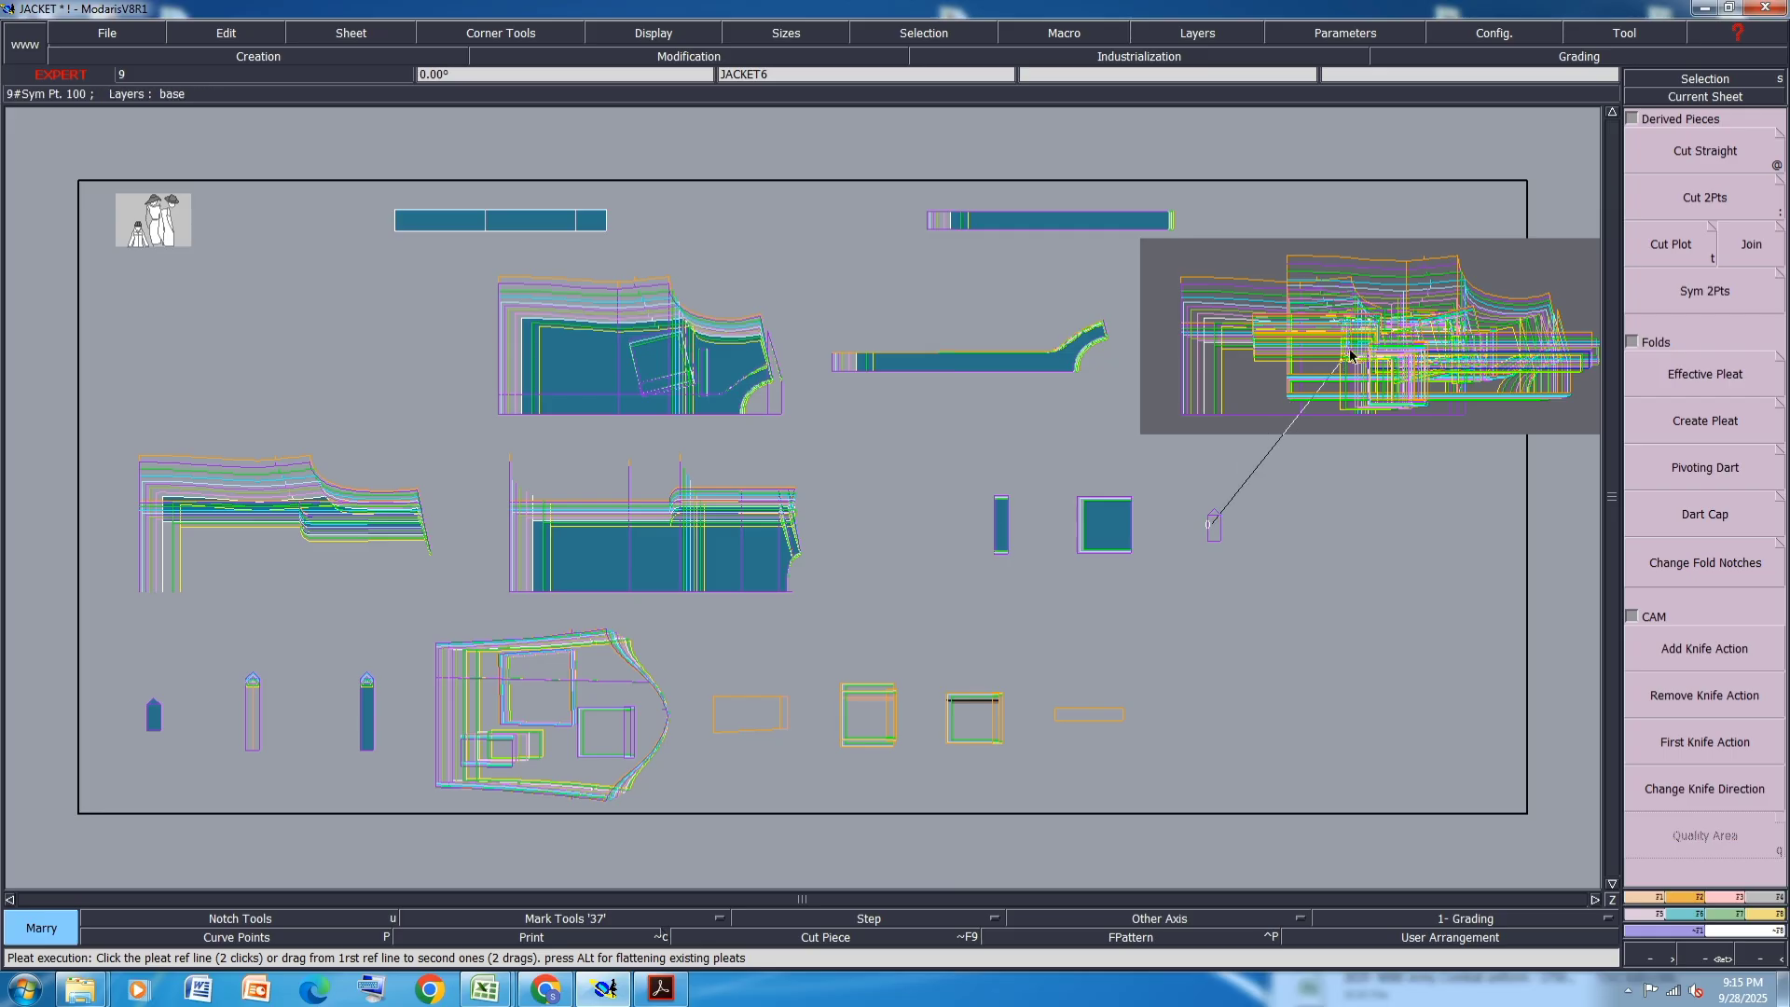
click(1331, 432)
click(243, 722)
click(1377, 372)
key(j)
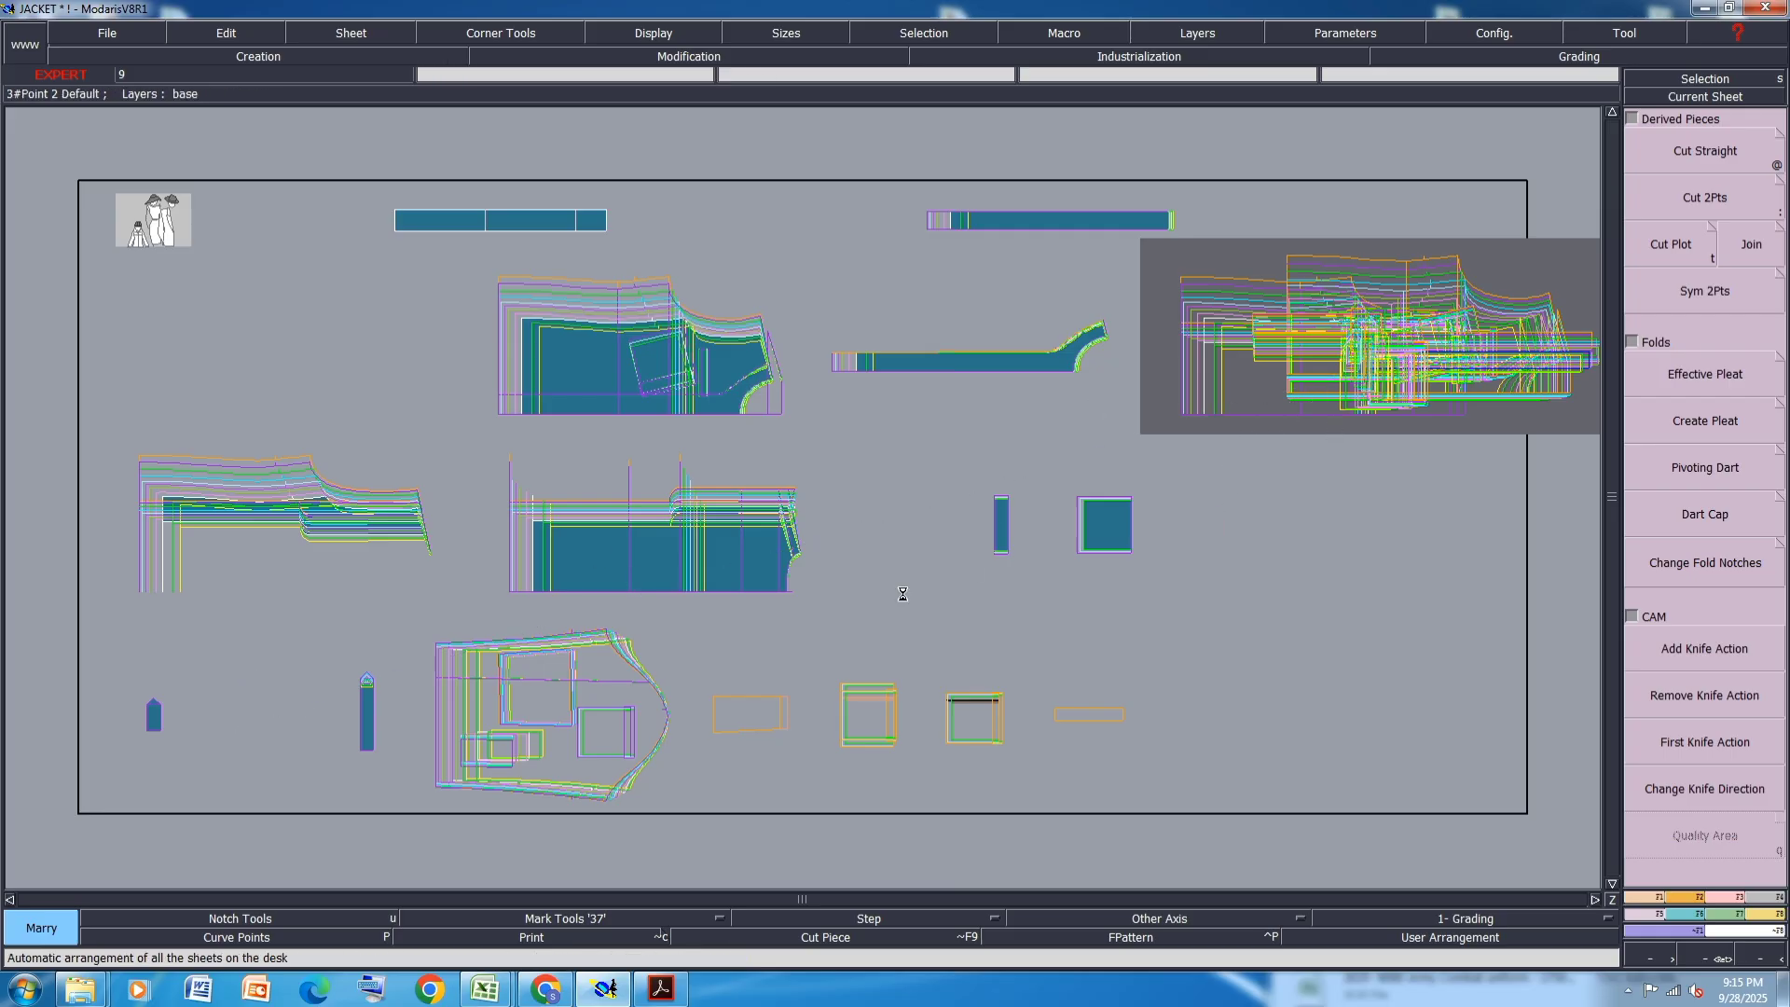
- Save the model, continuing past the anomalies, and hide the size nest on all sheets
key(ctrl+s)
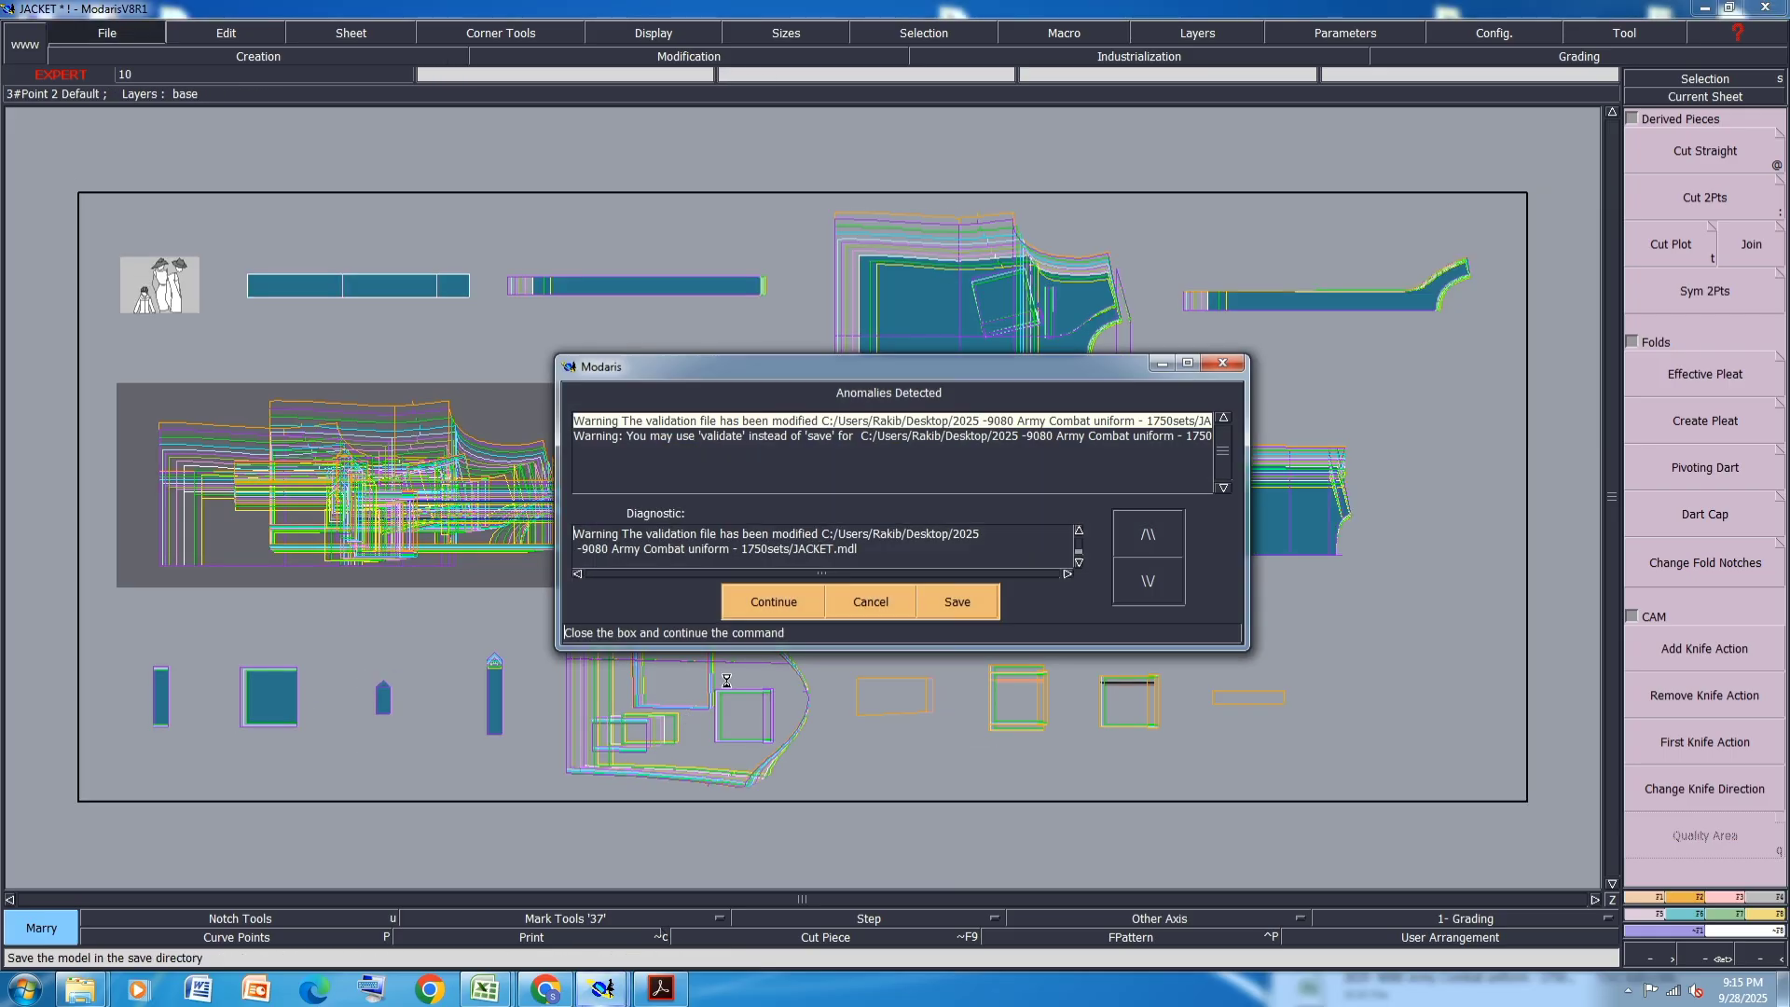
click(779, 597)
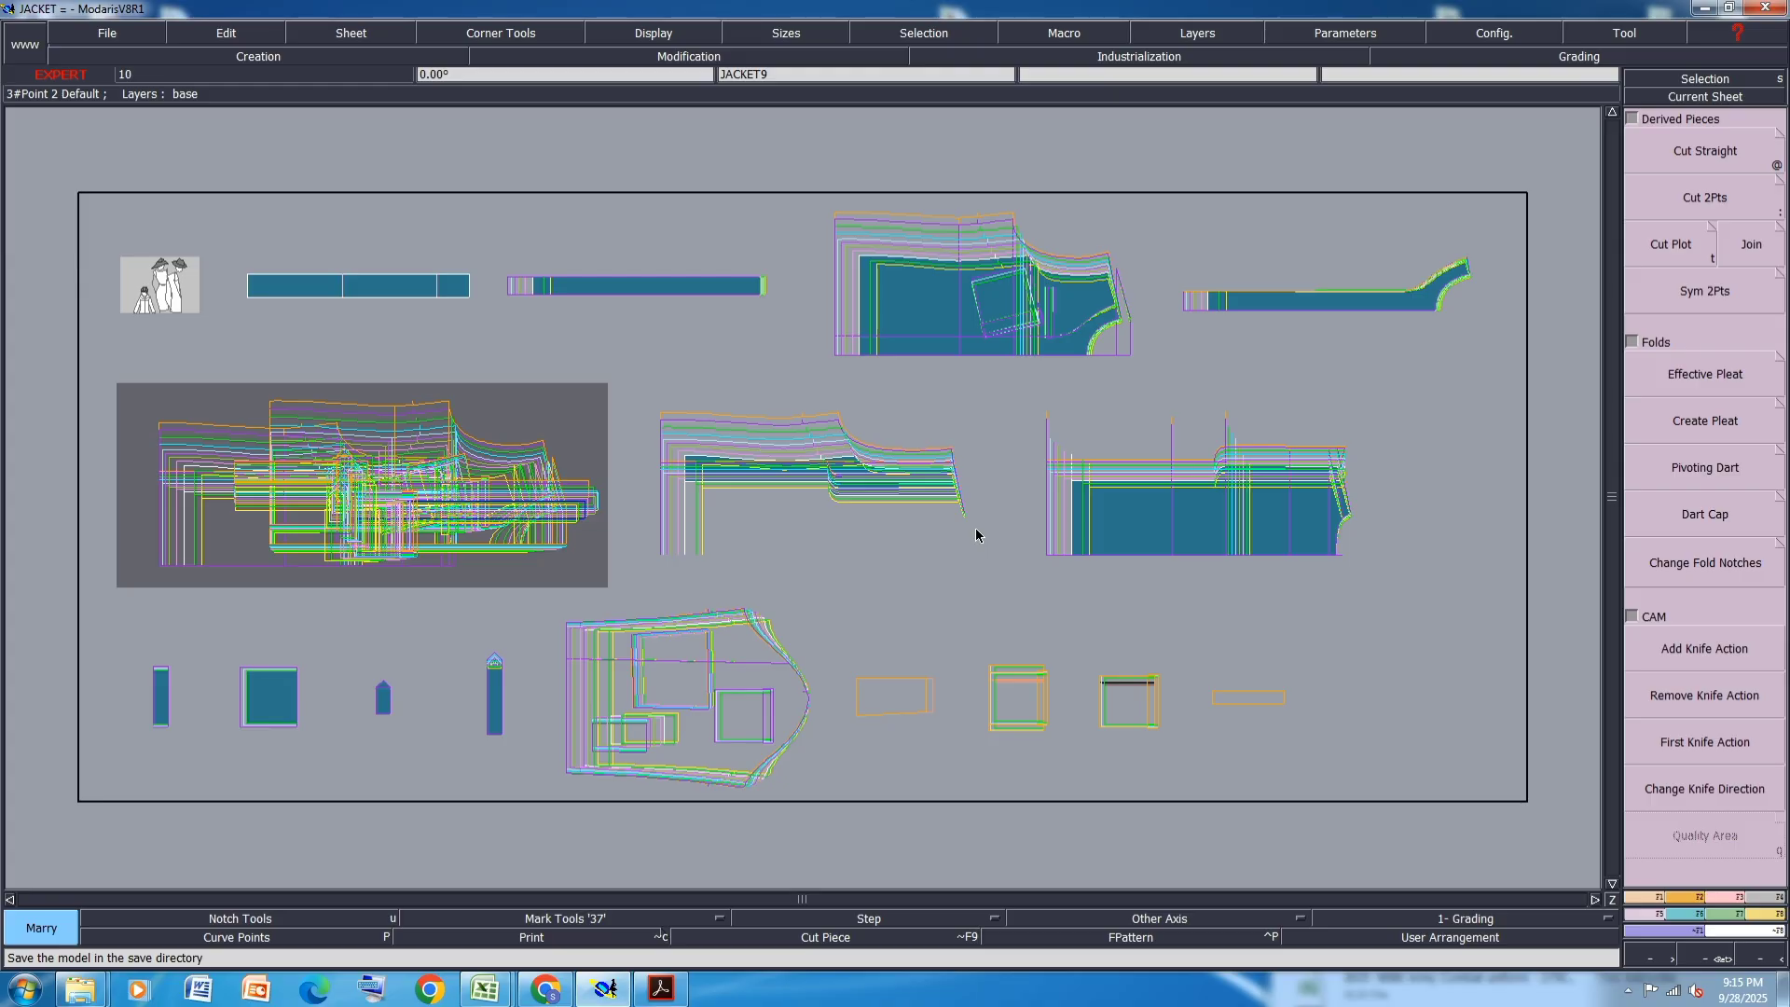
key(ctrl+a)
key(F9)
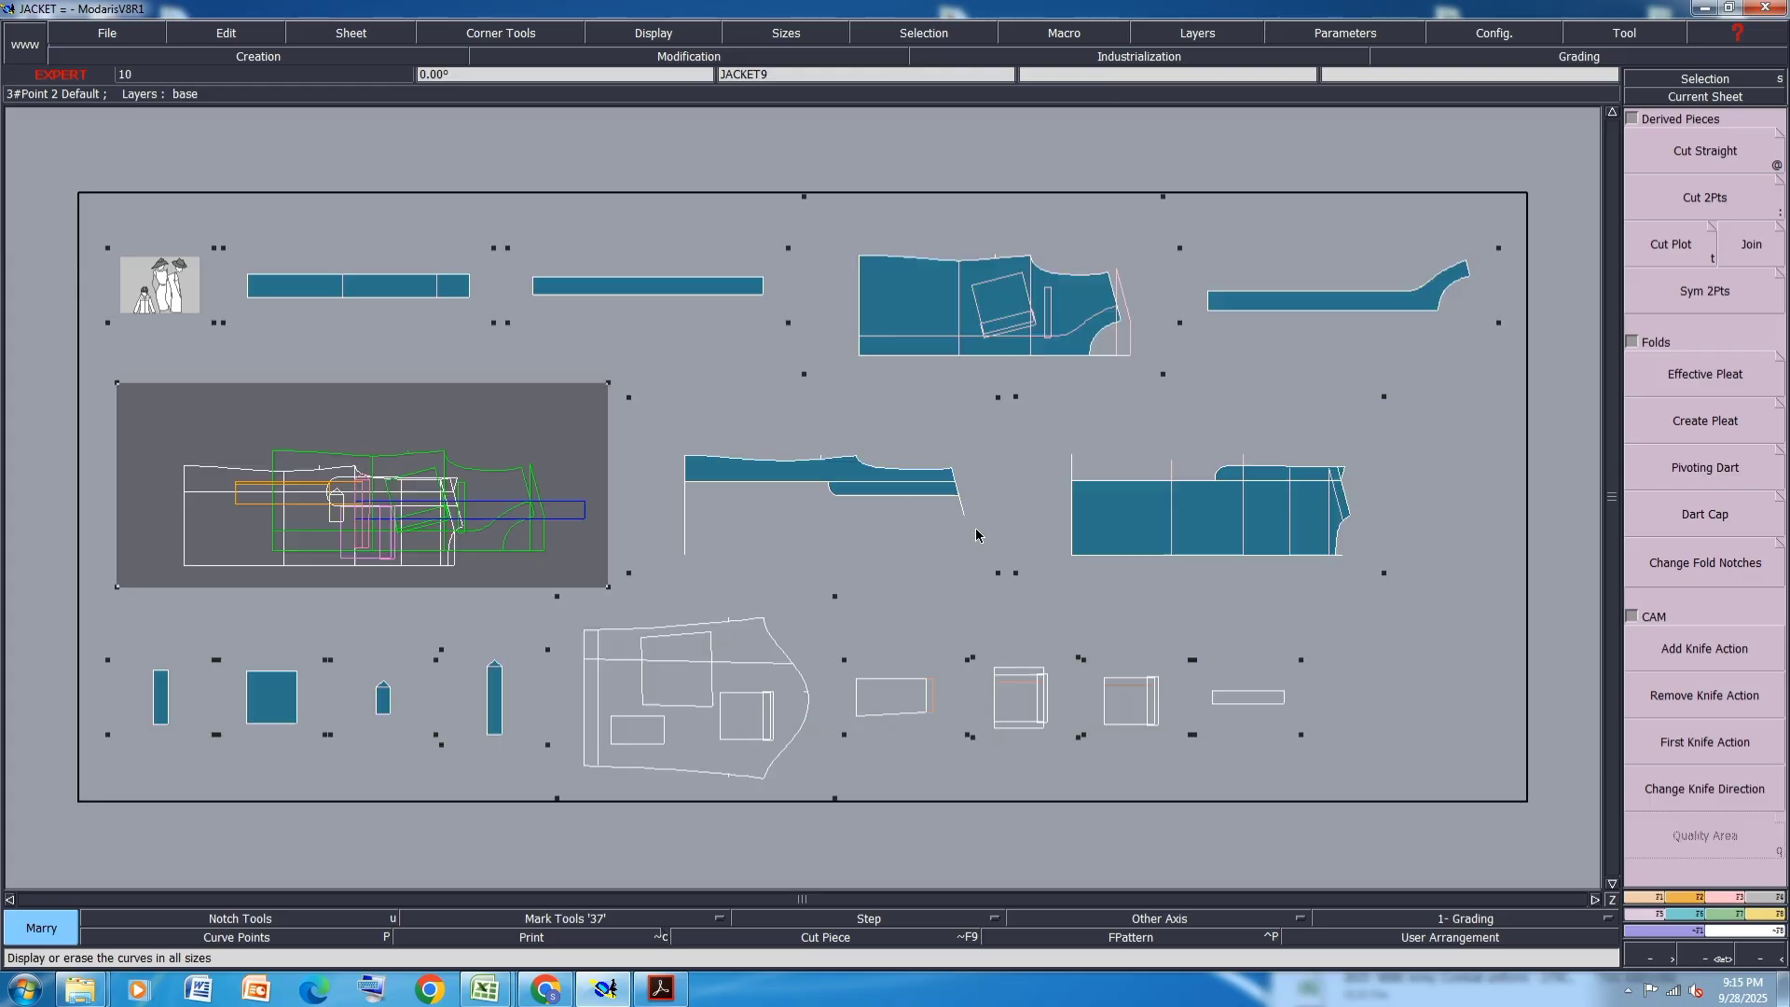
- Show the title blocks on all sheets and rearrange them
click(1459, 449)
key(ctrl+u)
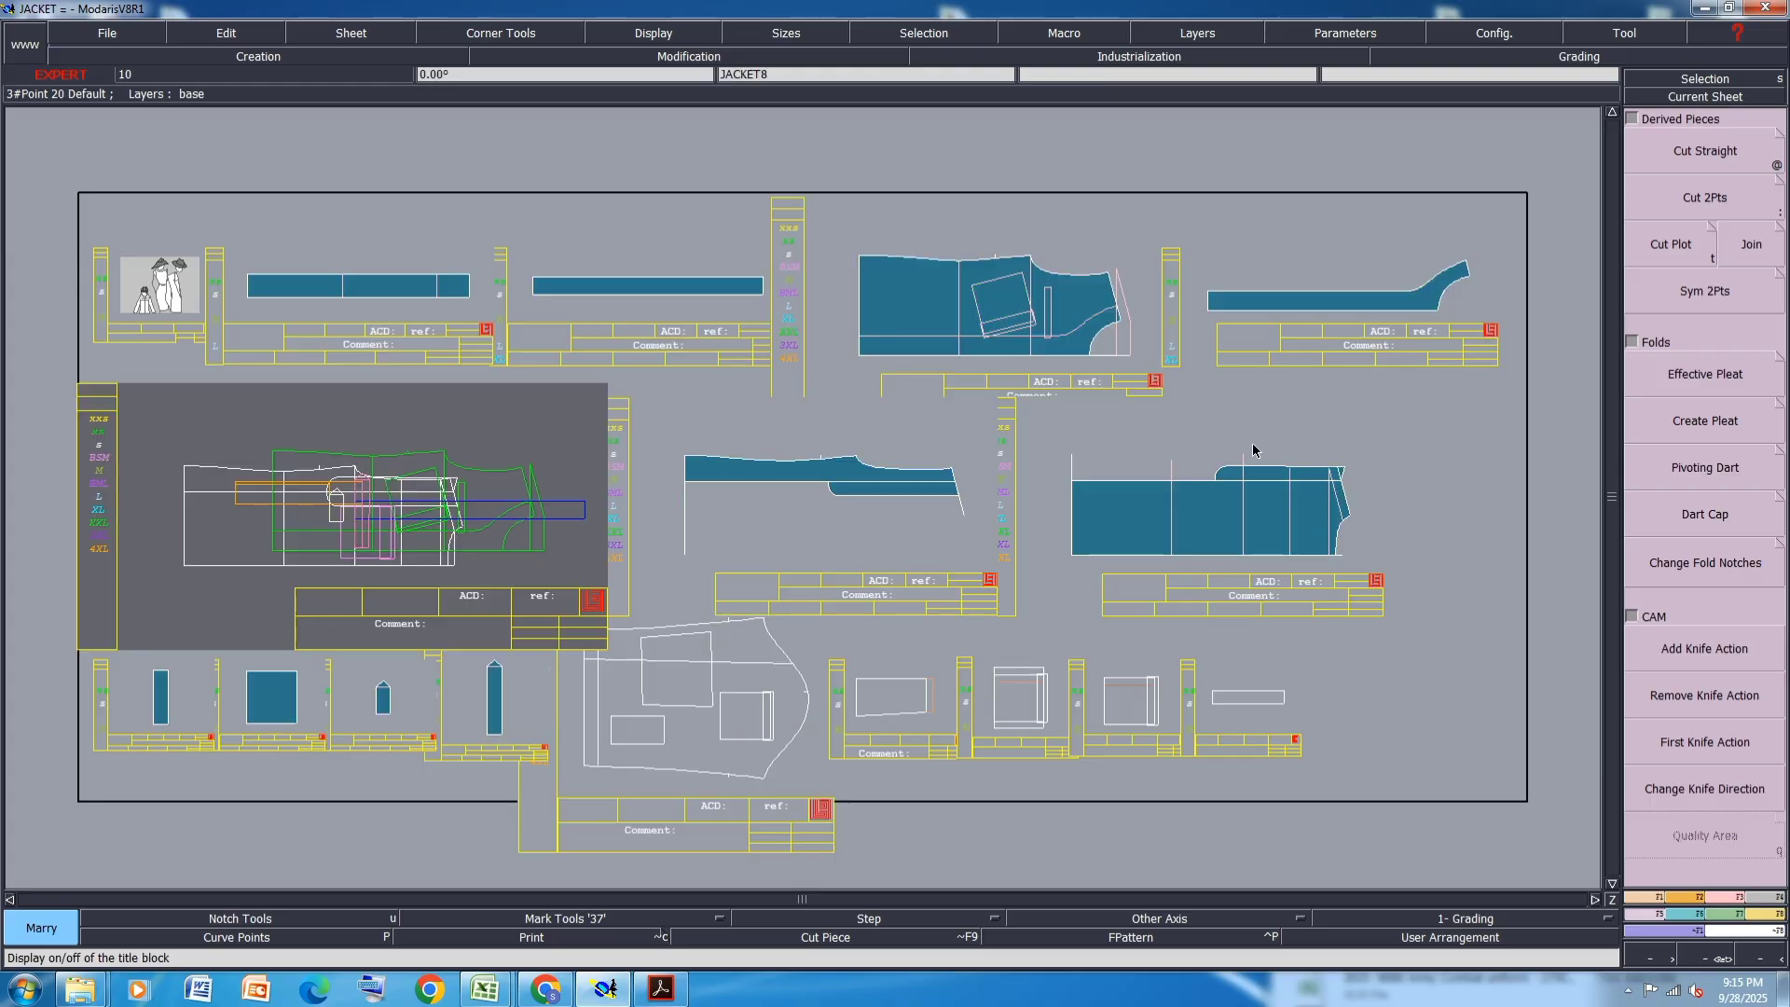
key(j)
- Enter the comment "collar 1X2" for the three-section strip and "PLACKET 1X1" for the plain strip beside it
scroll(342, 181, up, 3)
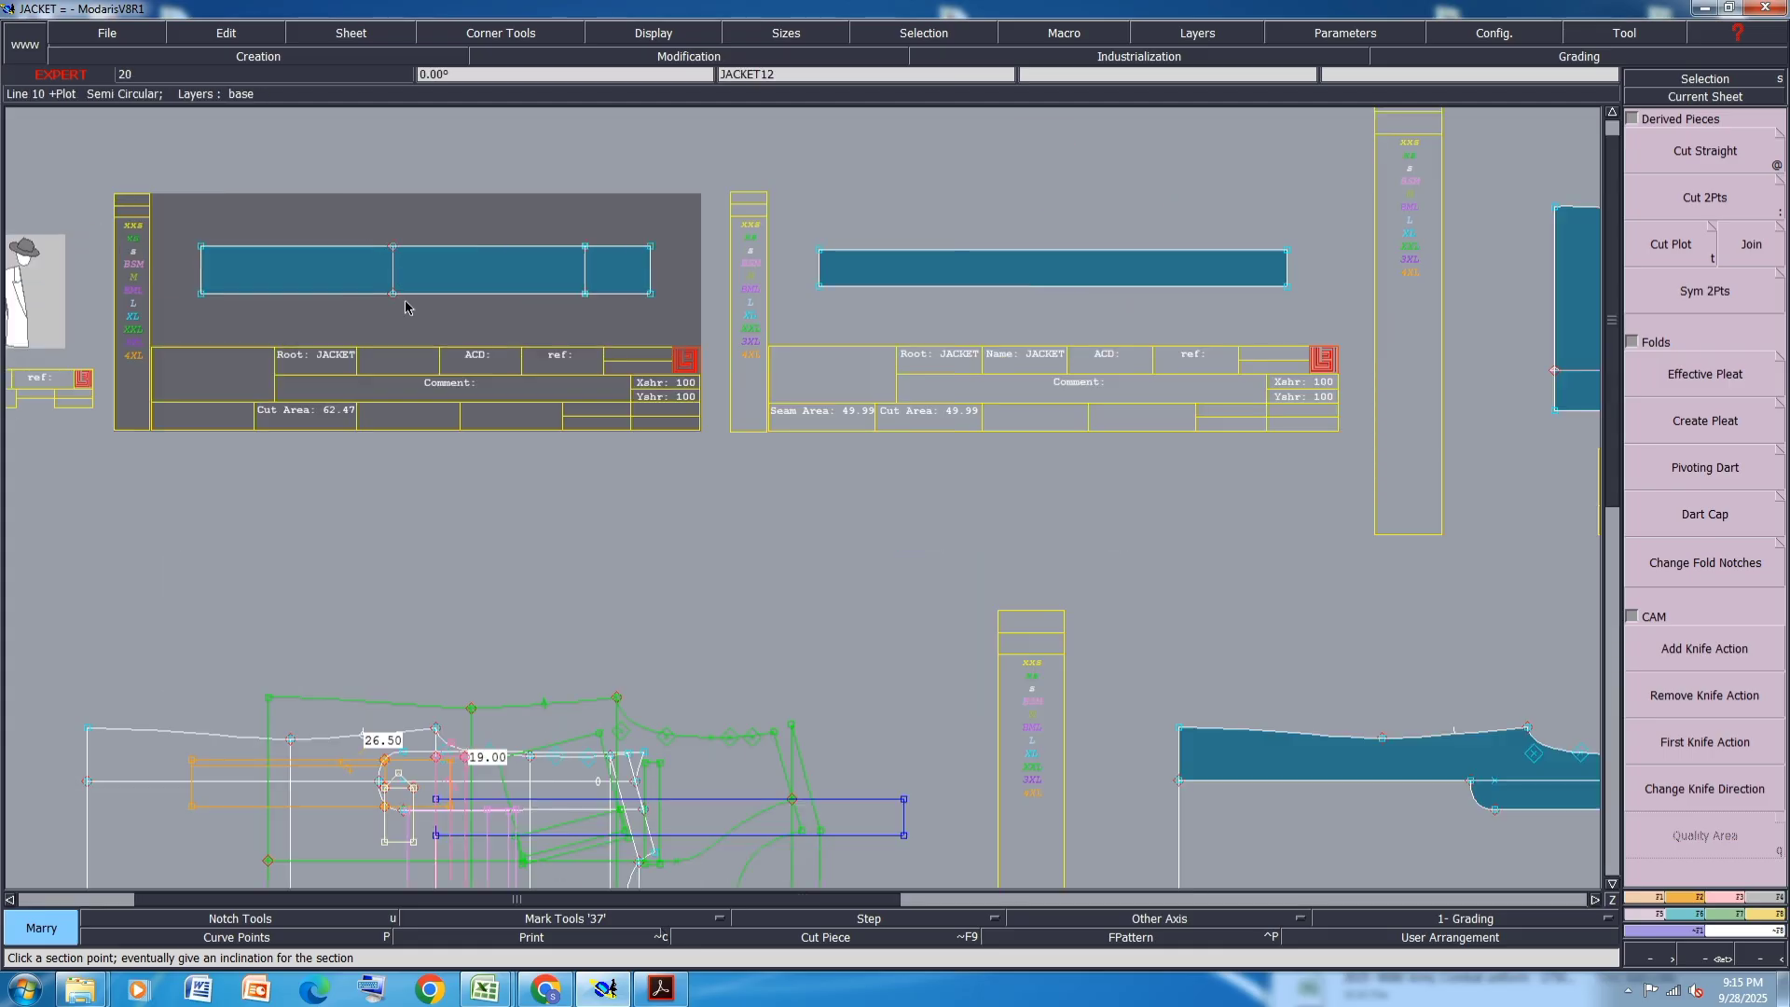
click(225, 32)
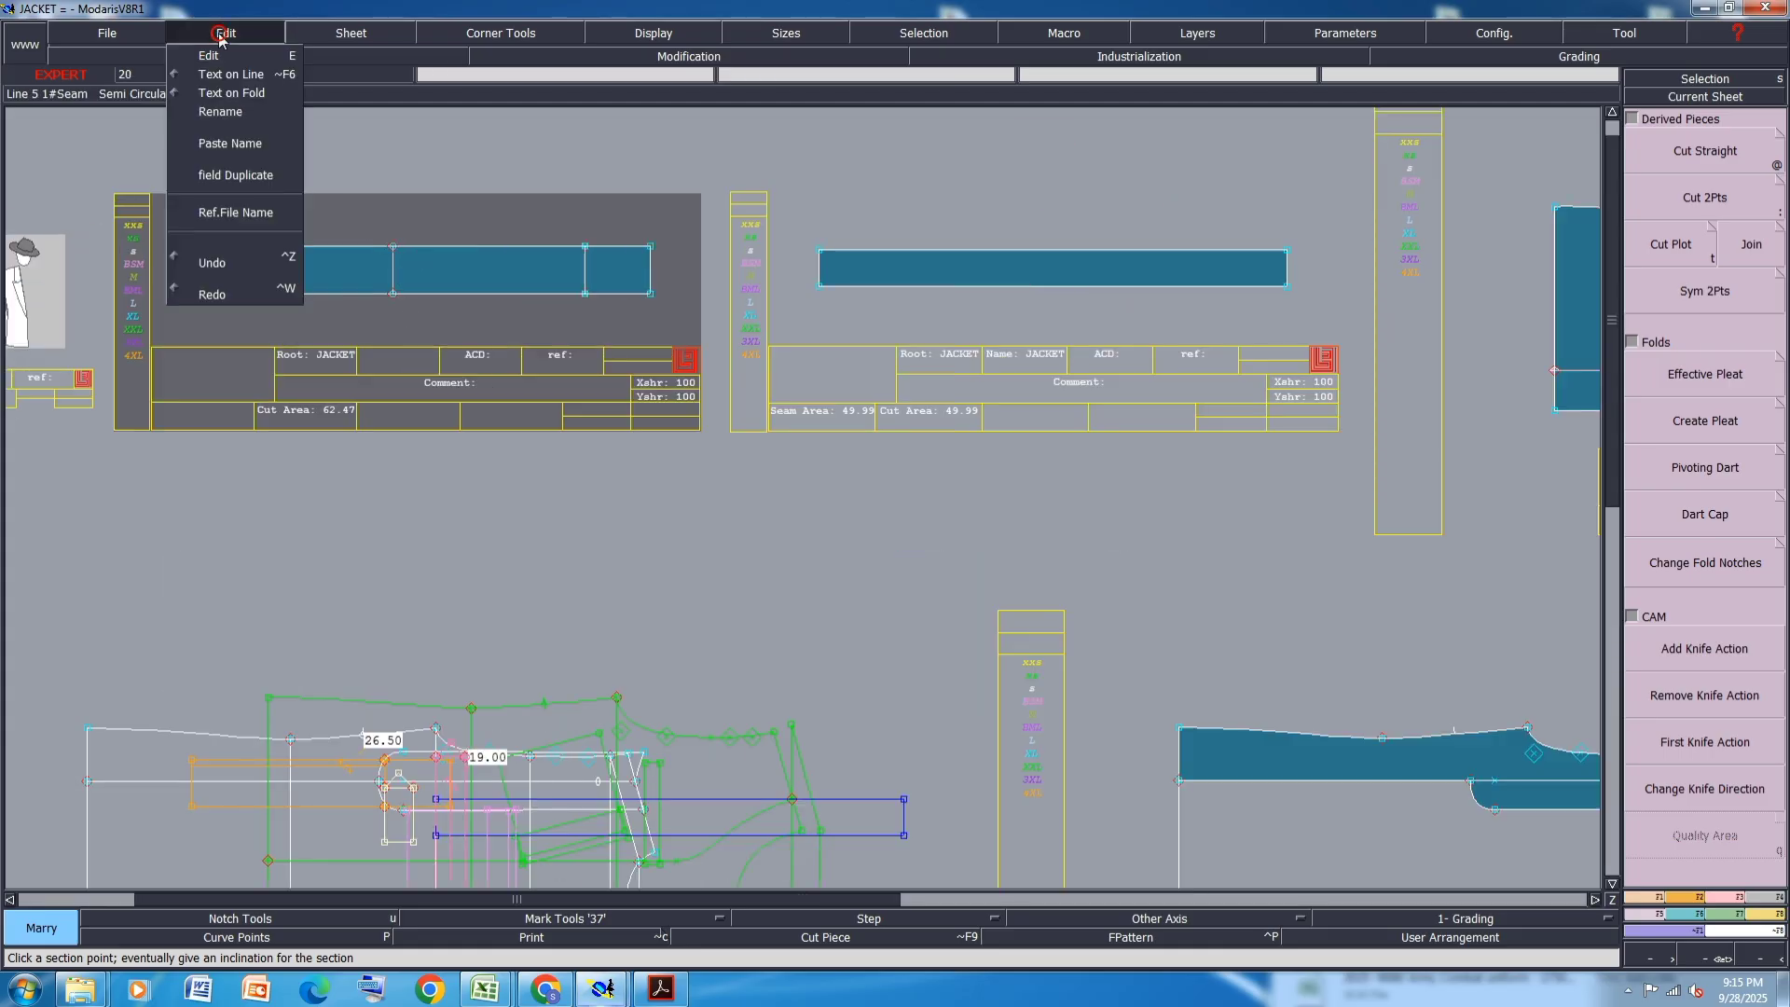
click(227, 54)
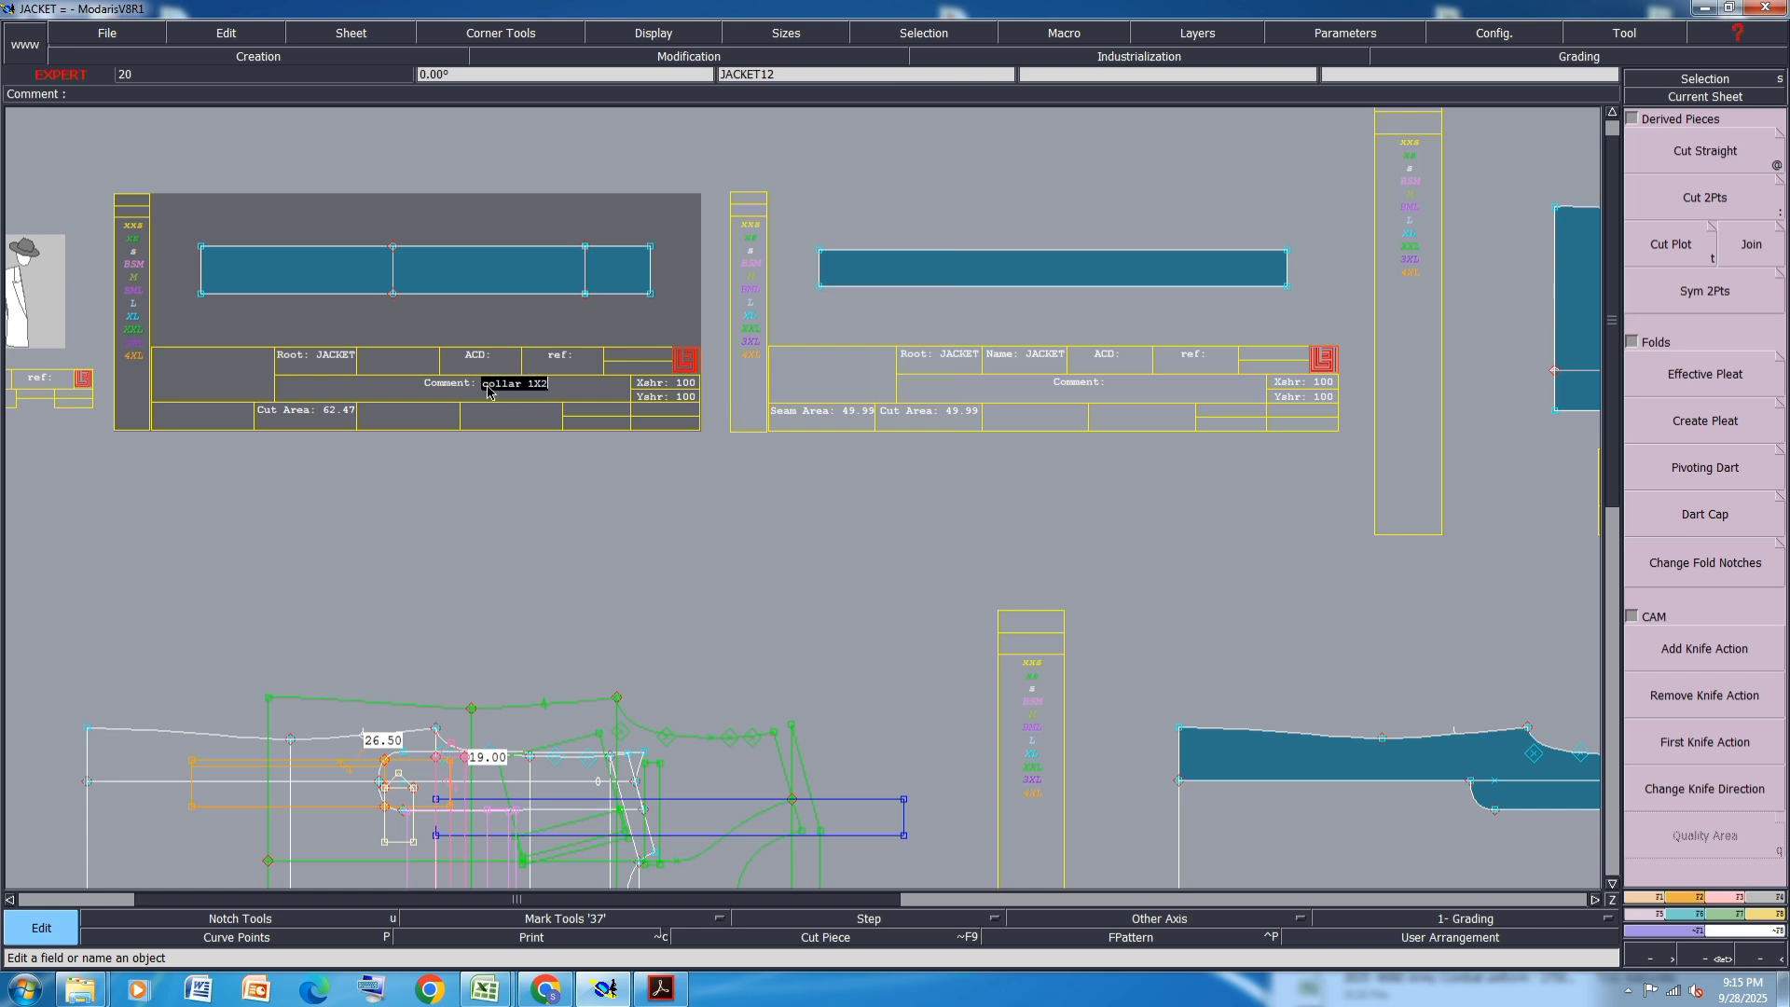
key(Return)
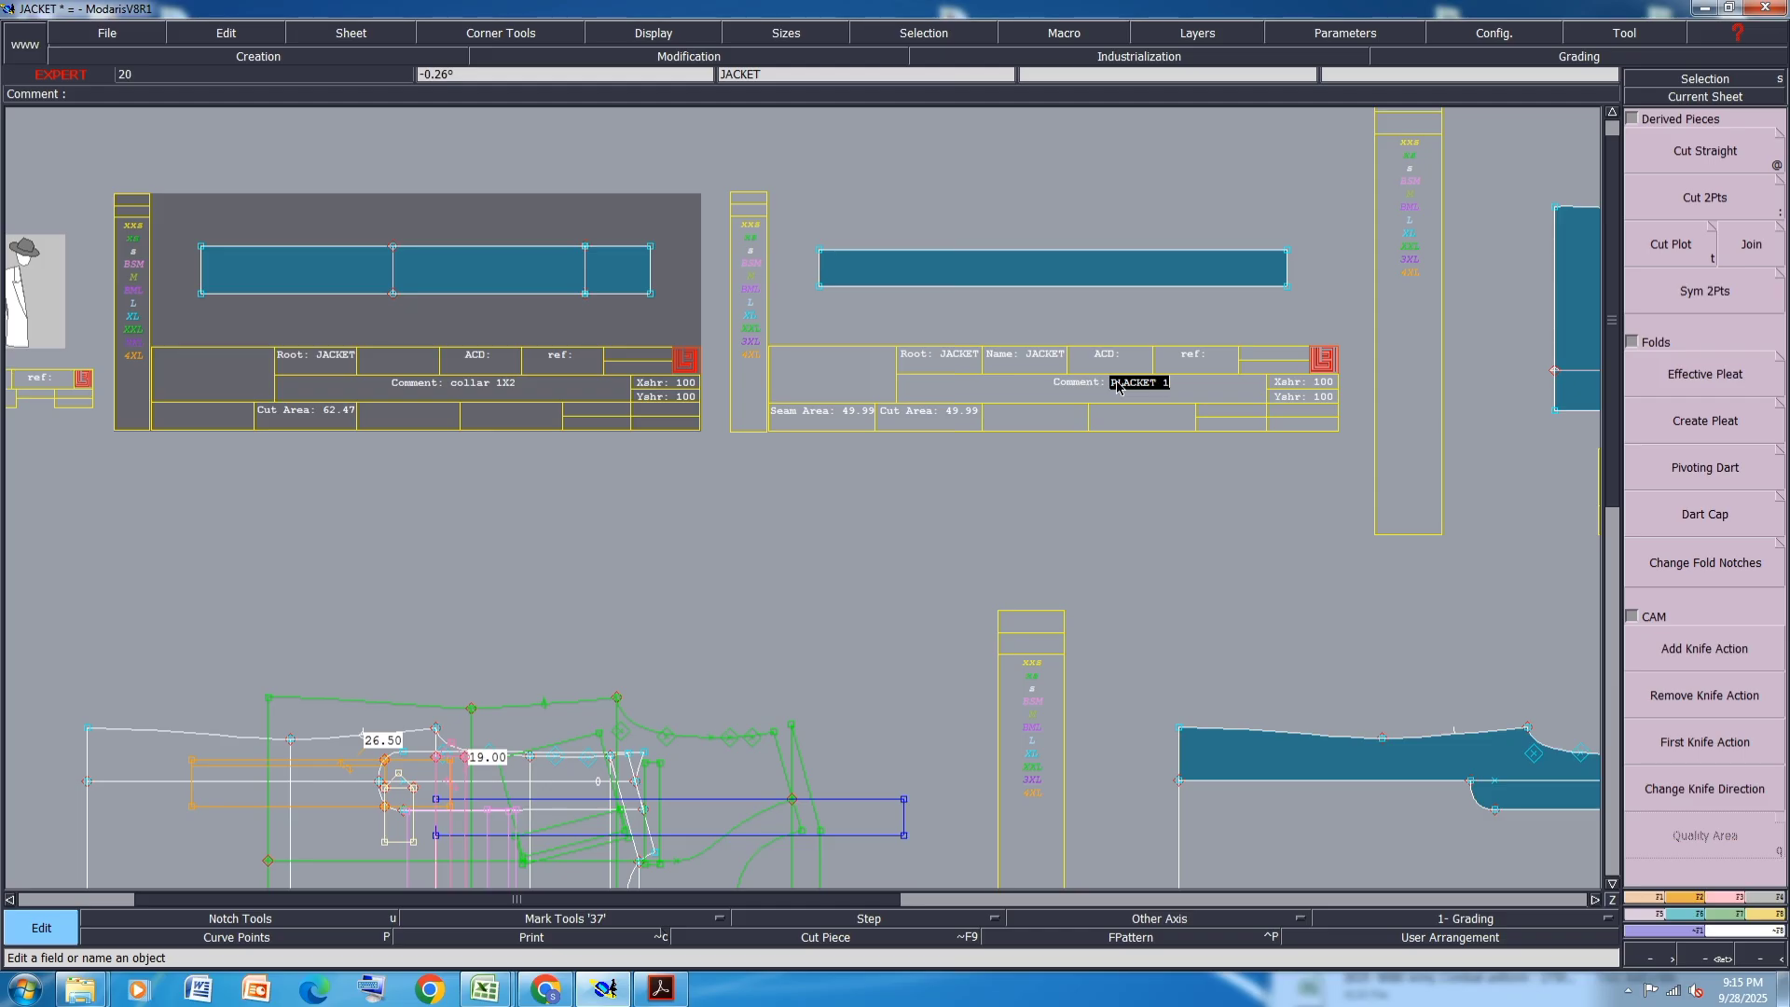
key(Return)
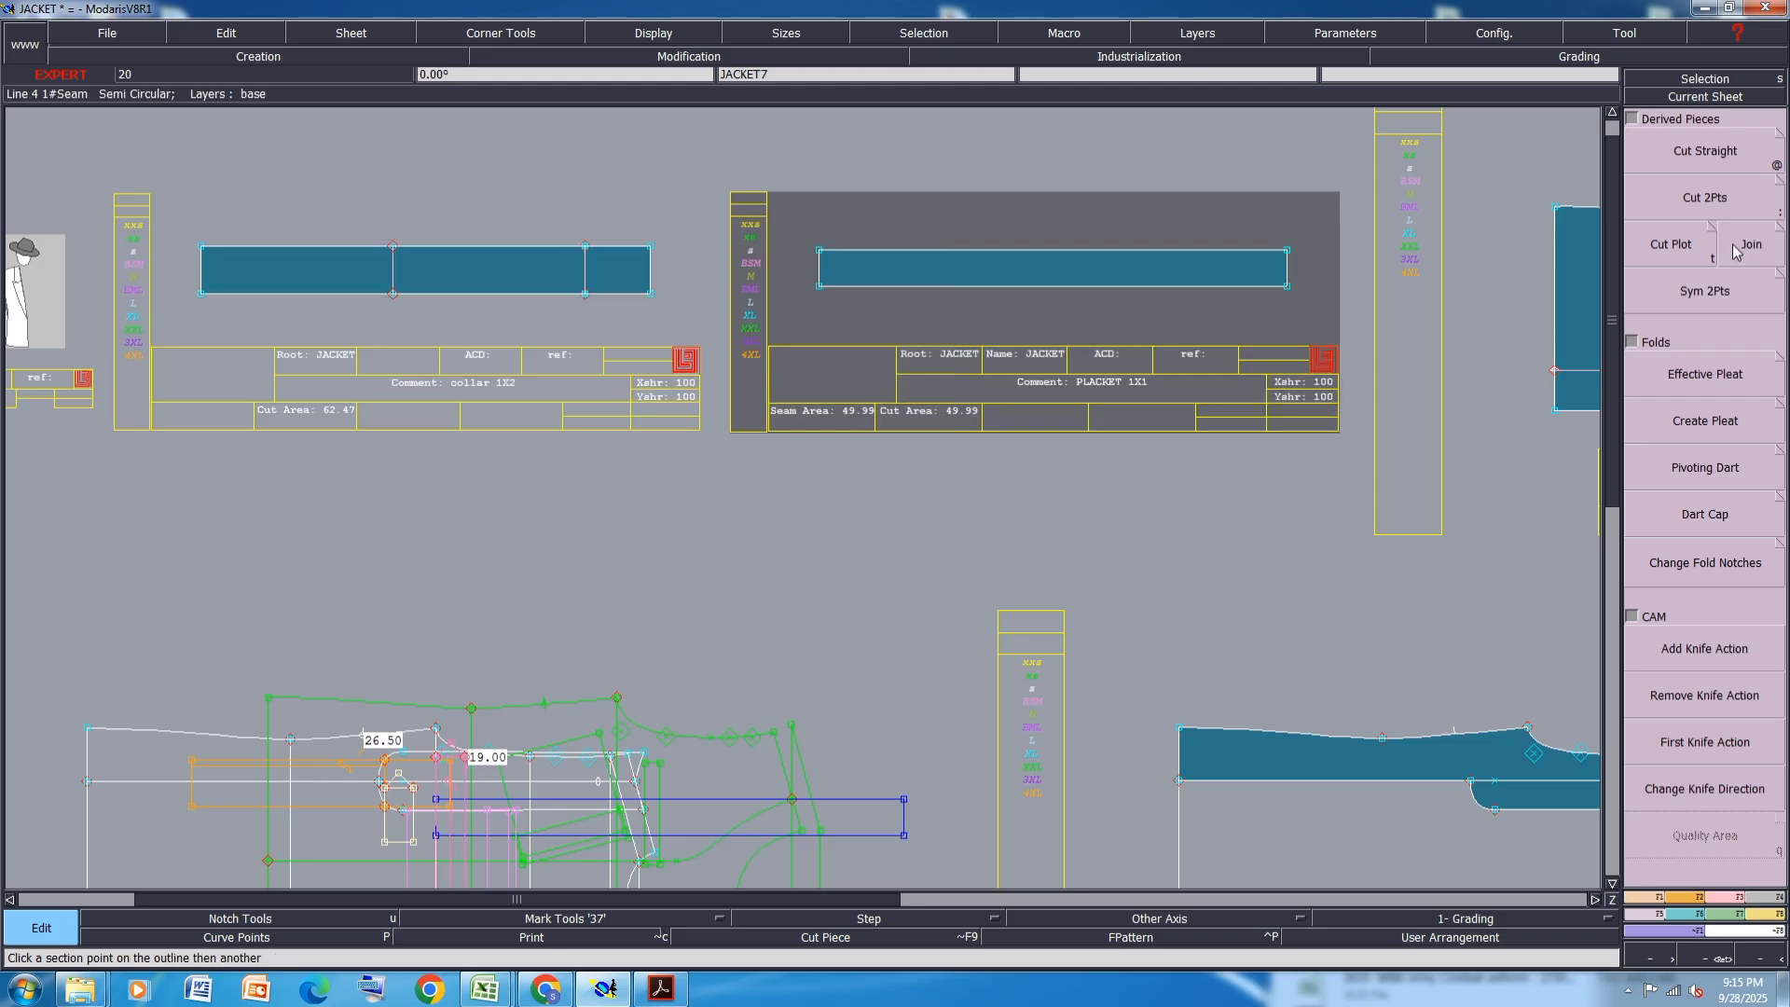
- Create a symmetrical doubled piece from the plain placket strip, mirrored about its upper long edge with Sym 2Pts
click(1674, 296)
click(820, 250)
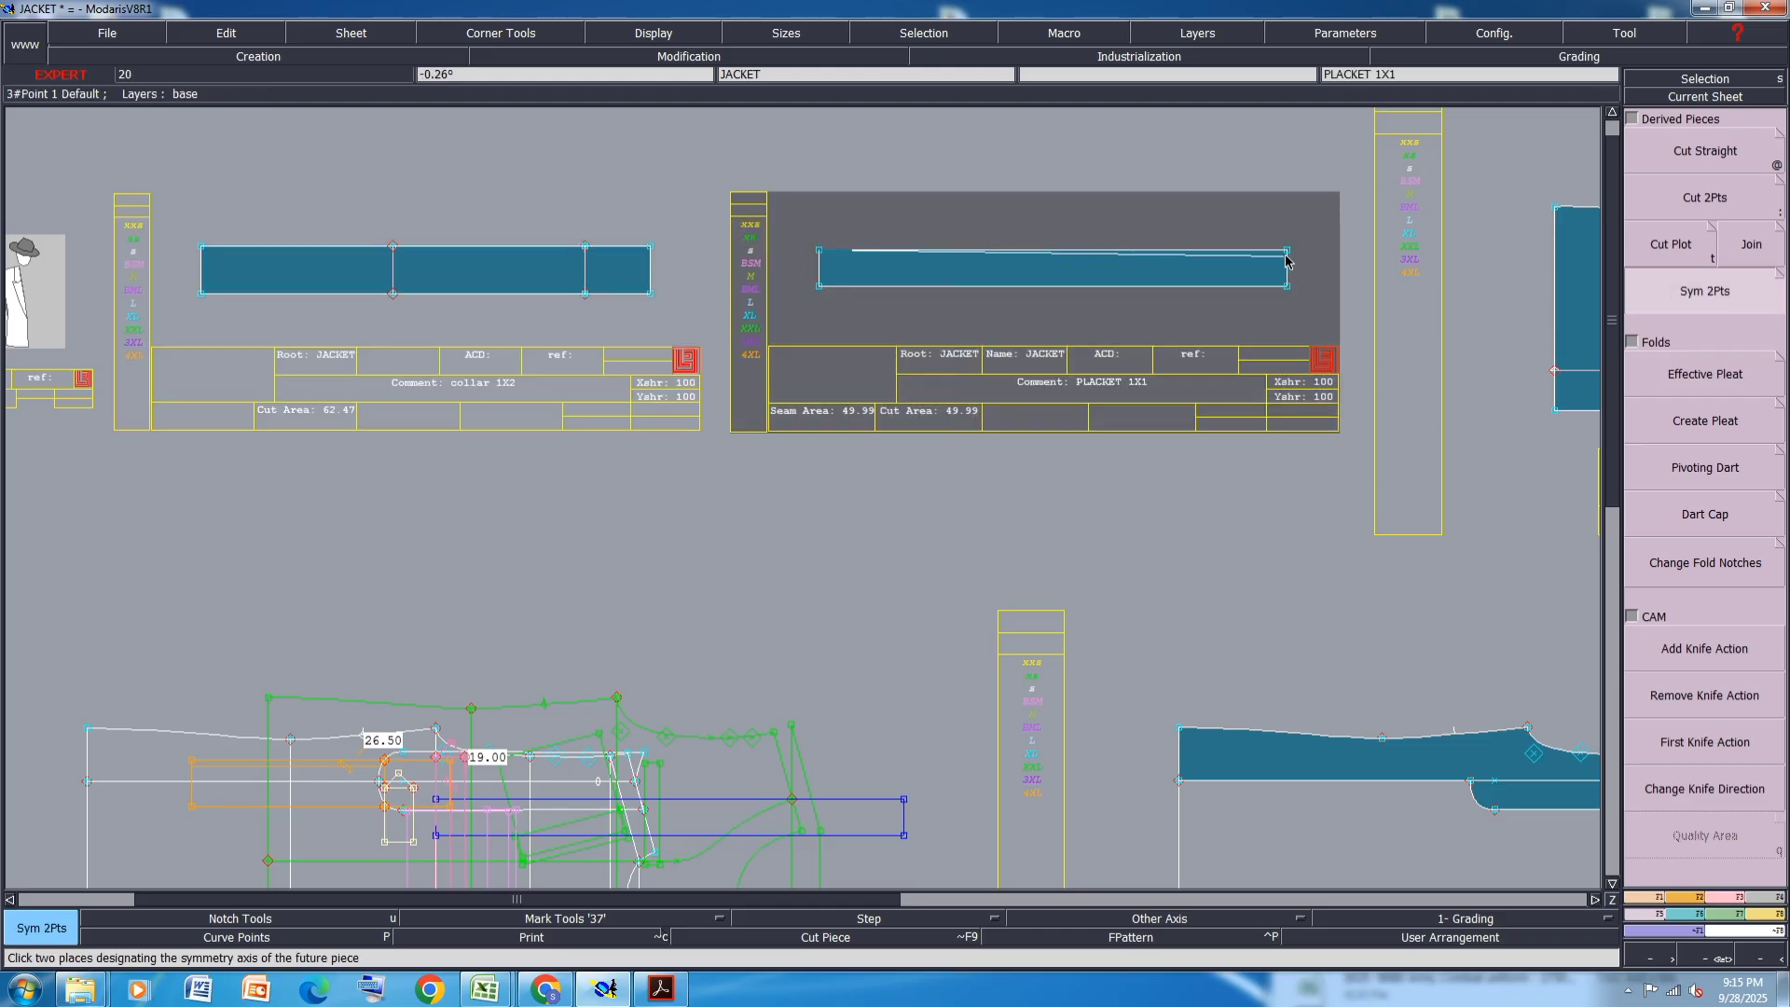
click(1287, 250)
- Draw a straight centre line between the short-end midpoints of the doubled placket strip, and rearrange the sheets
key(End)
key(d)
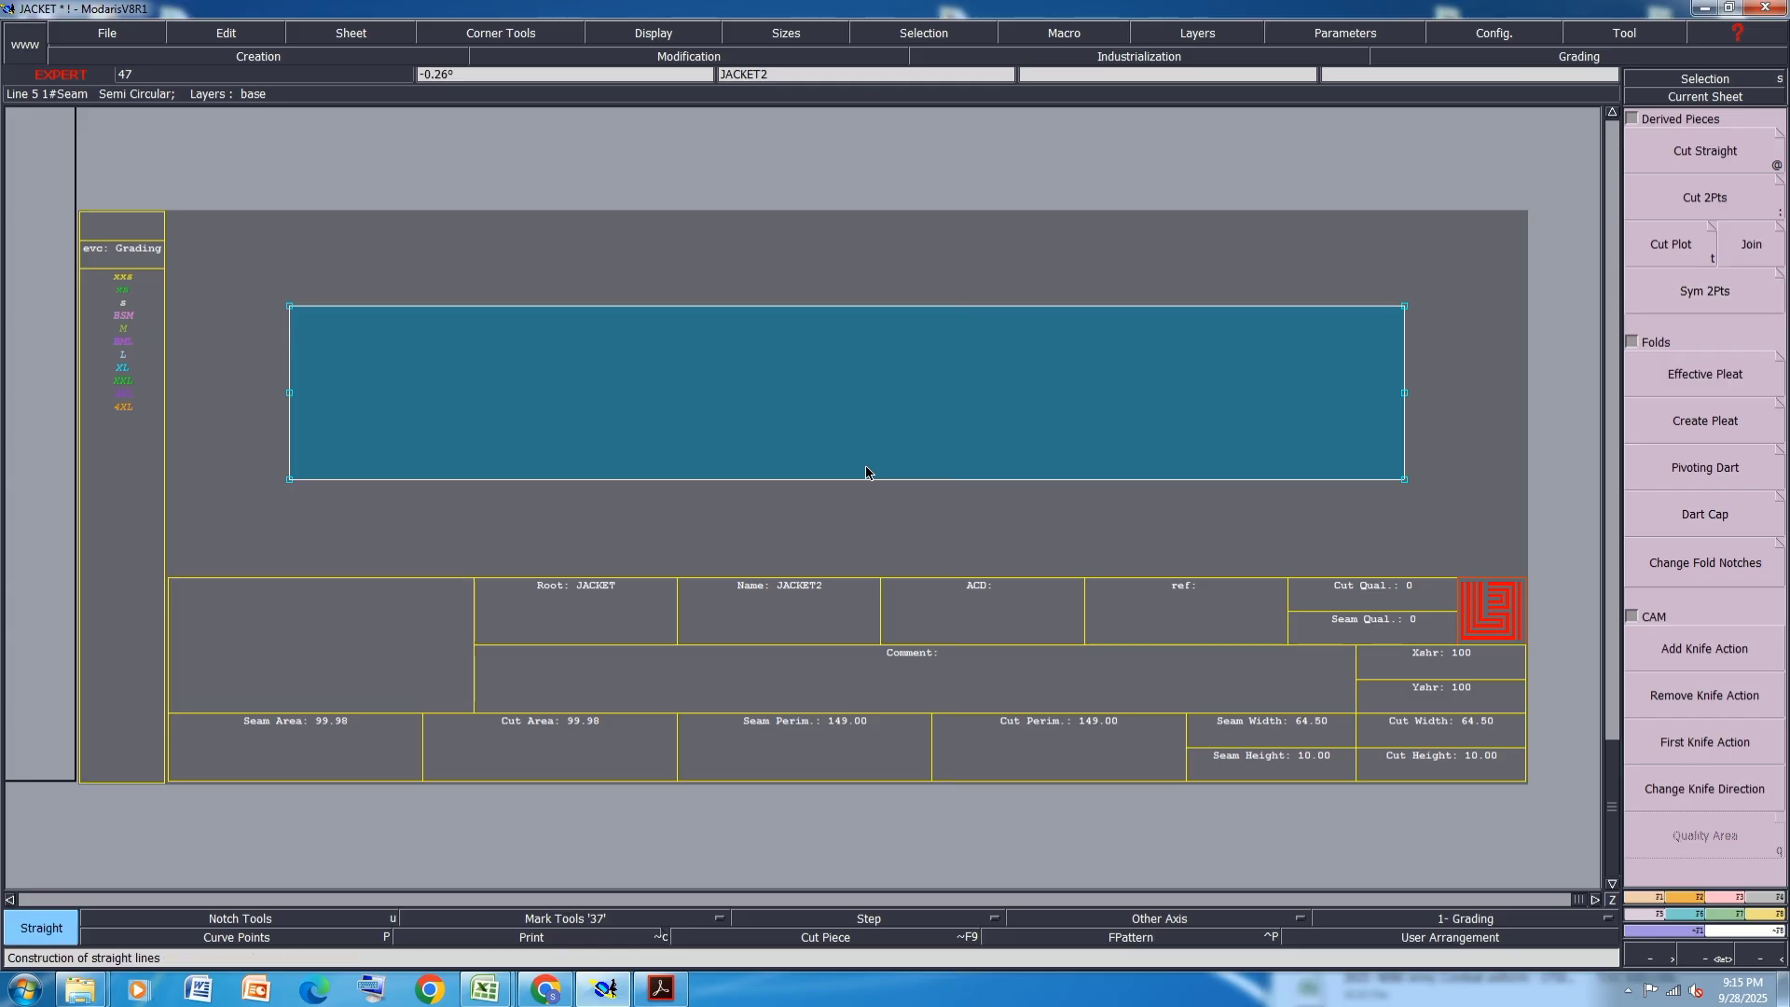
click(295, 399)
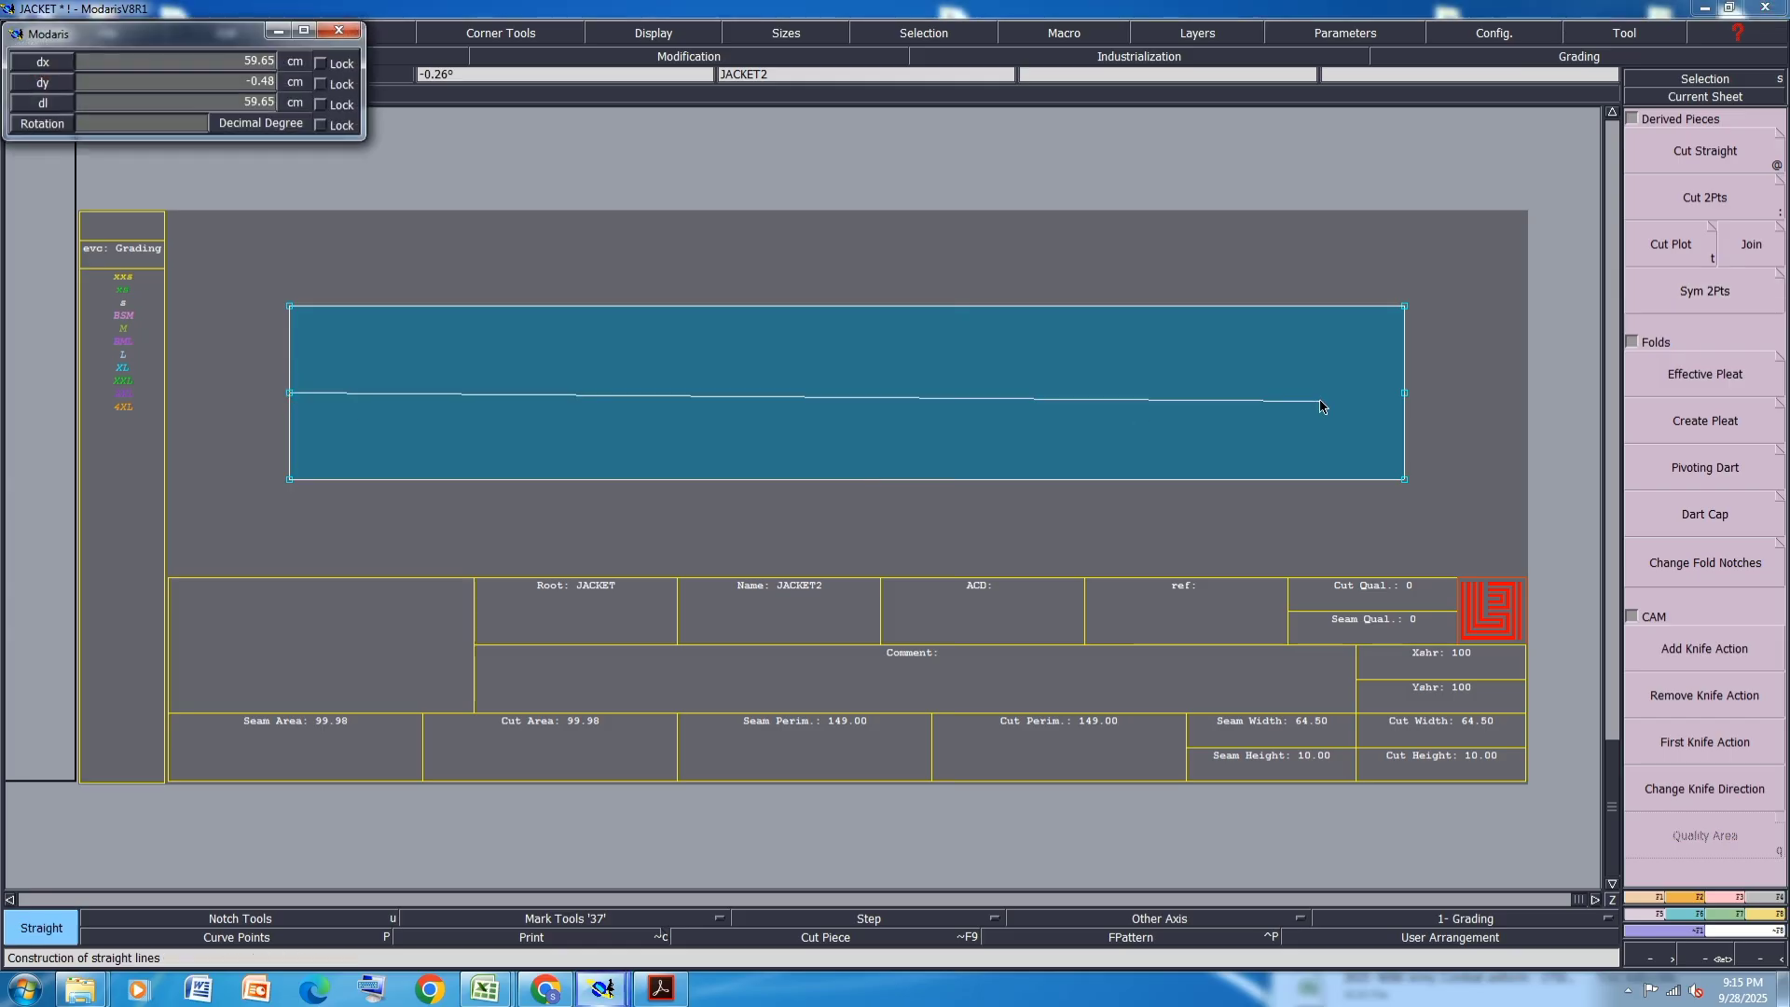
click(1404, 392)
key(Home)
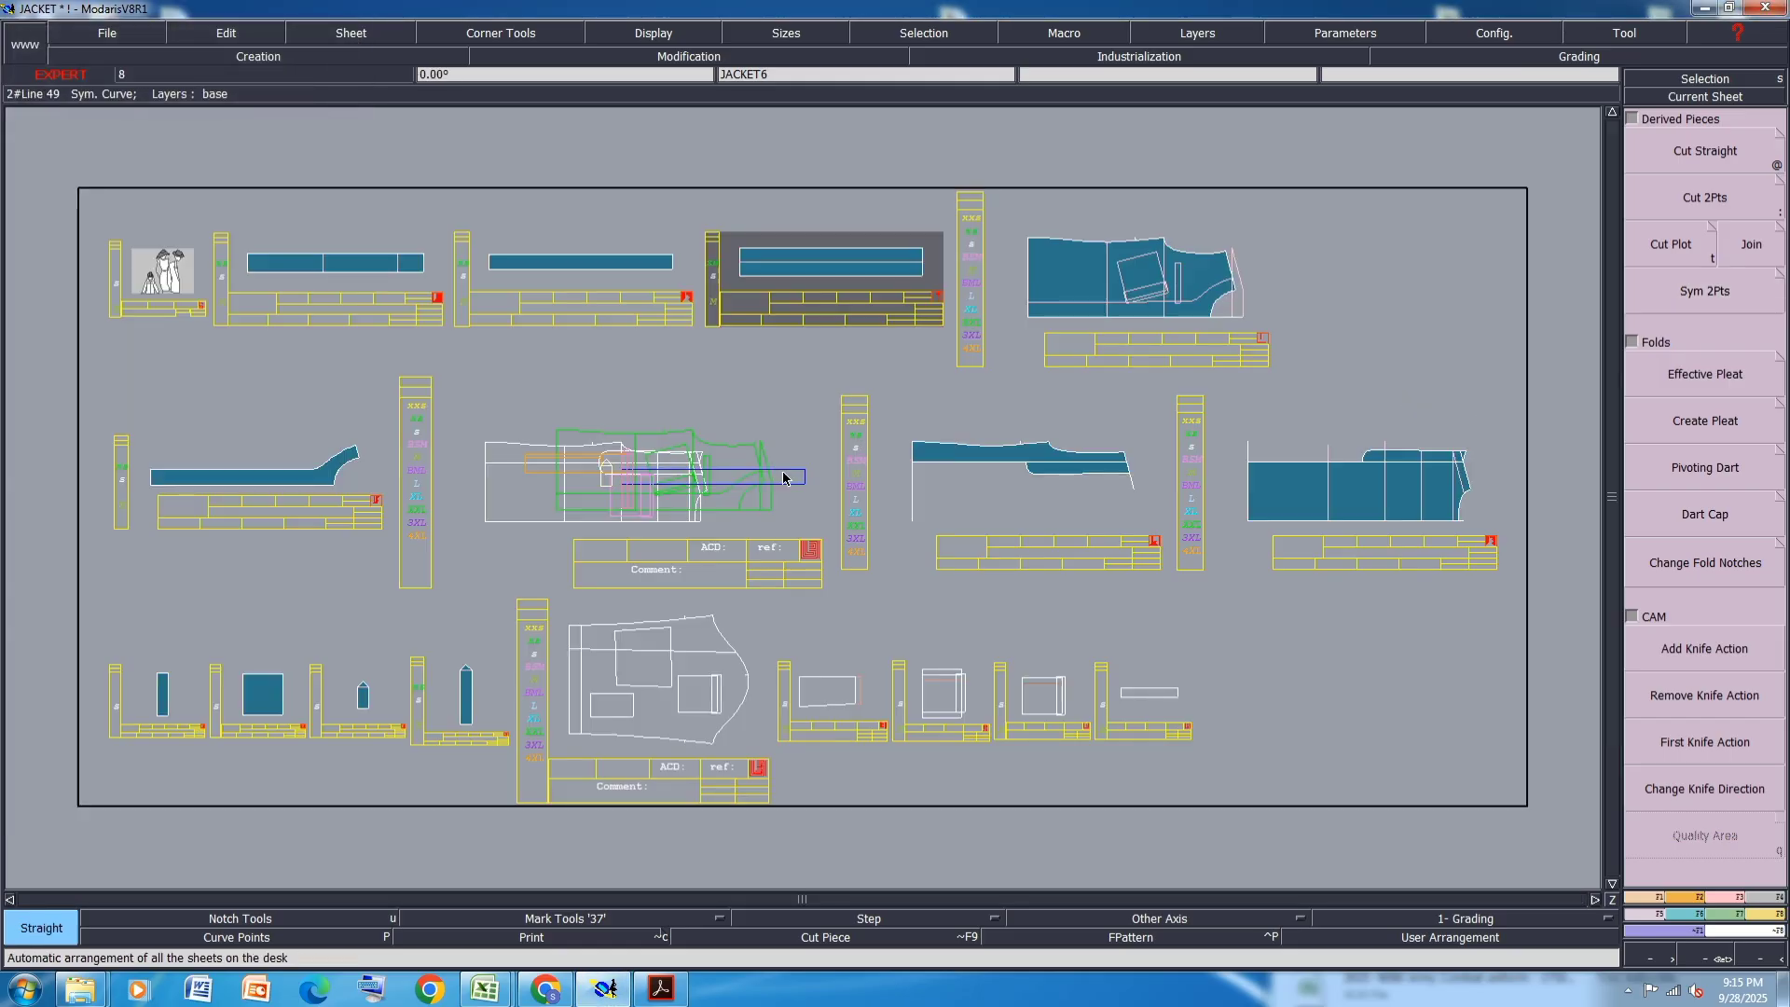
- Delete the original single-width placket sheet and rearrange the remaining sheets
click(588, 303)
key(Escape)
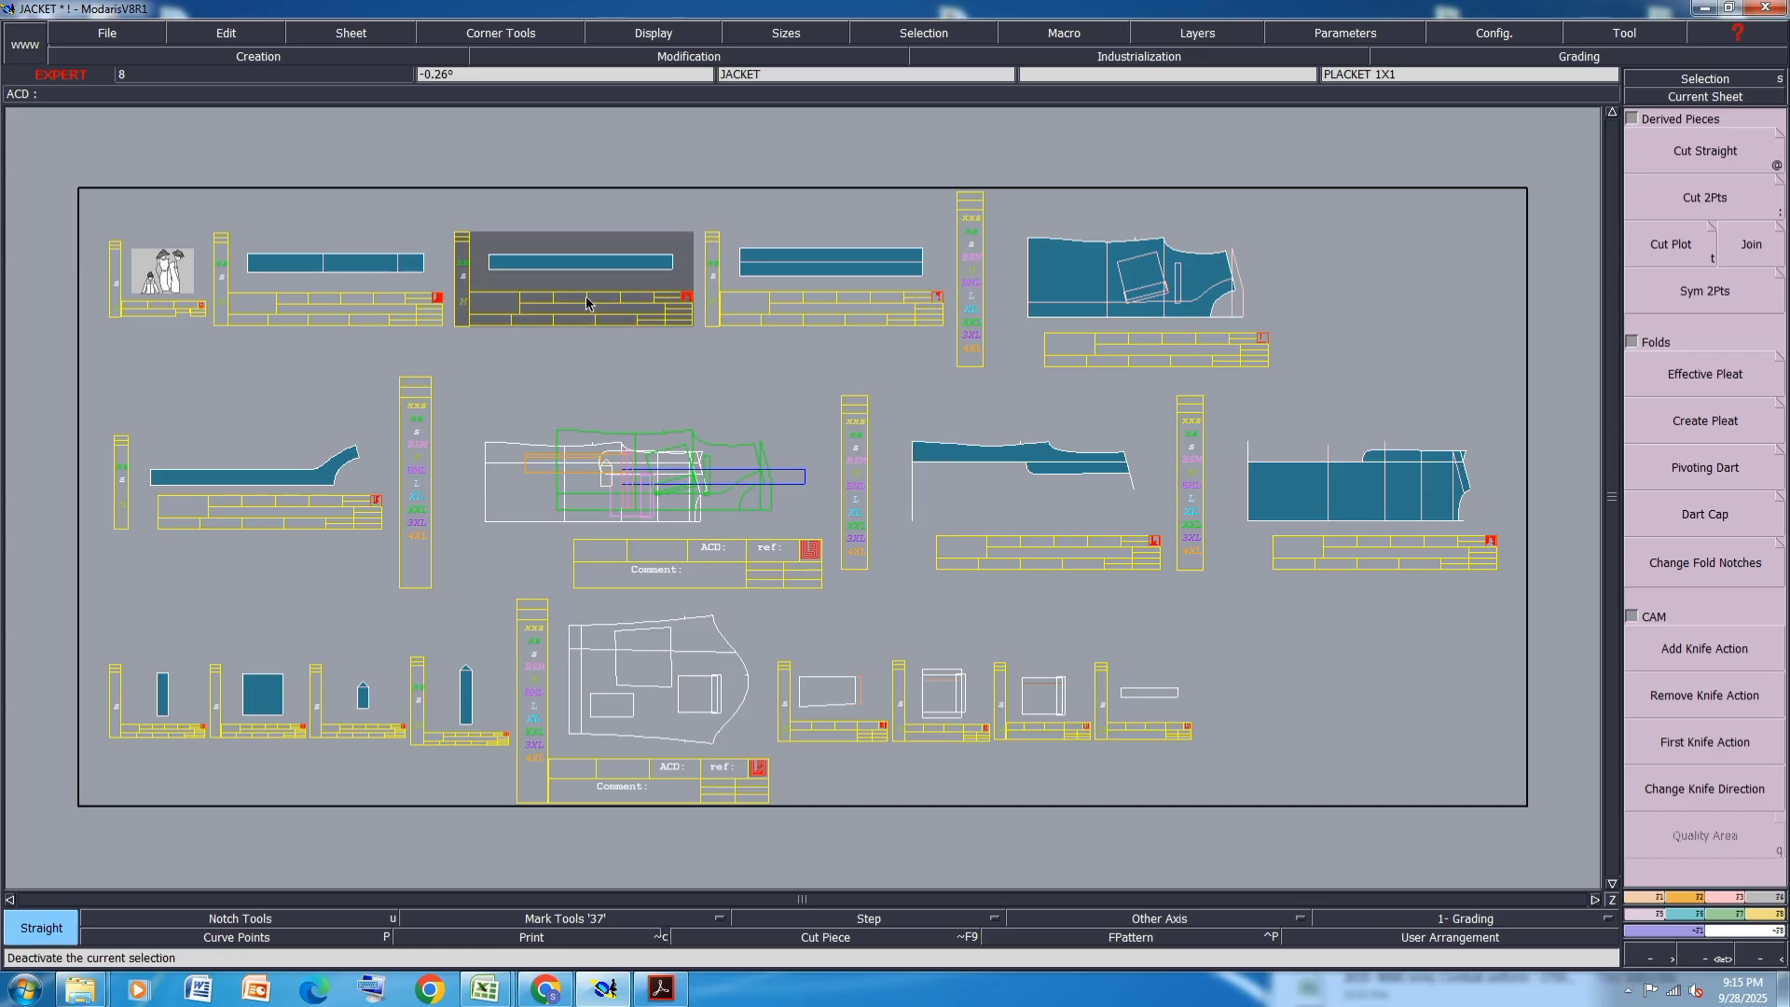
key(Delete)
click(586, 294)
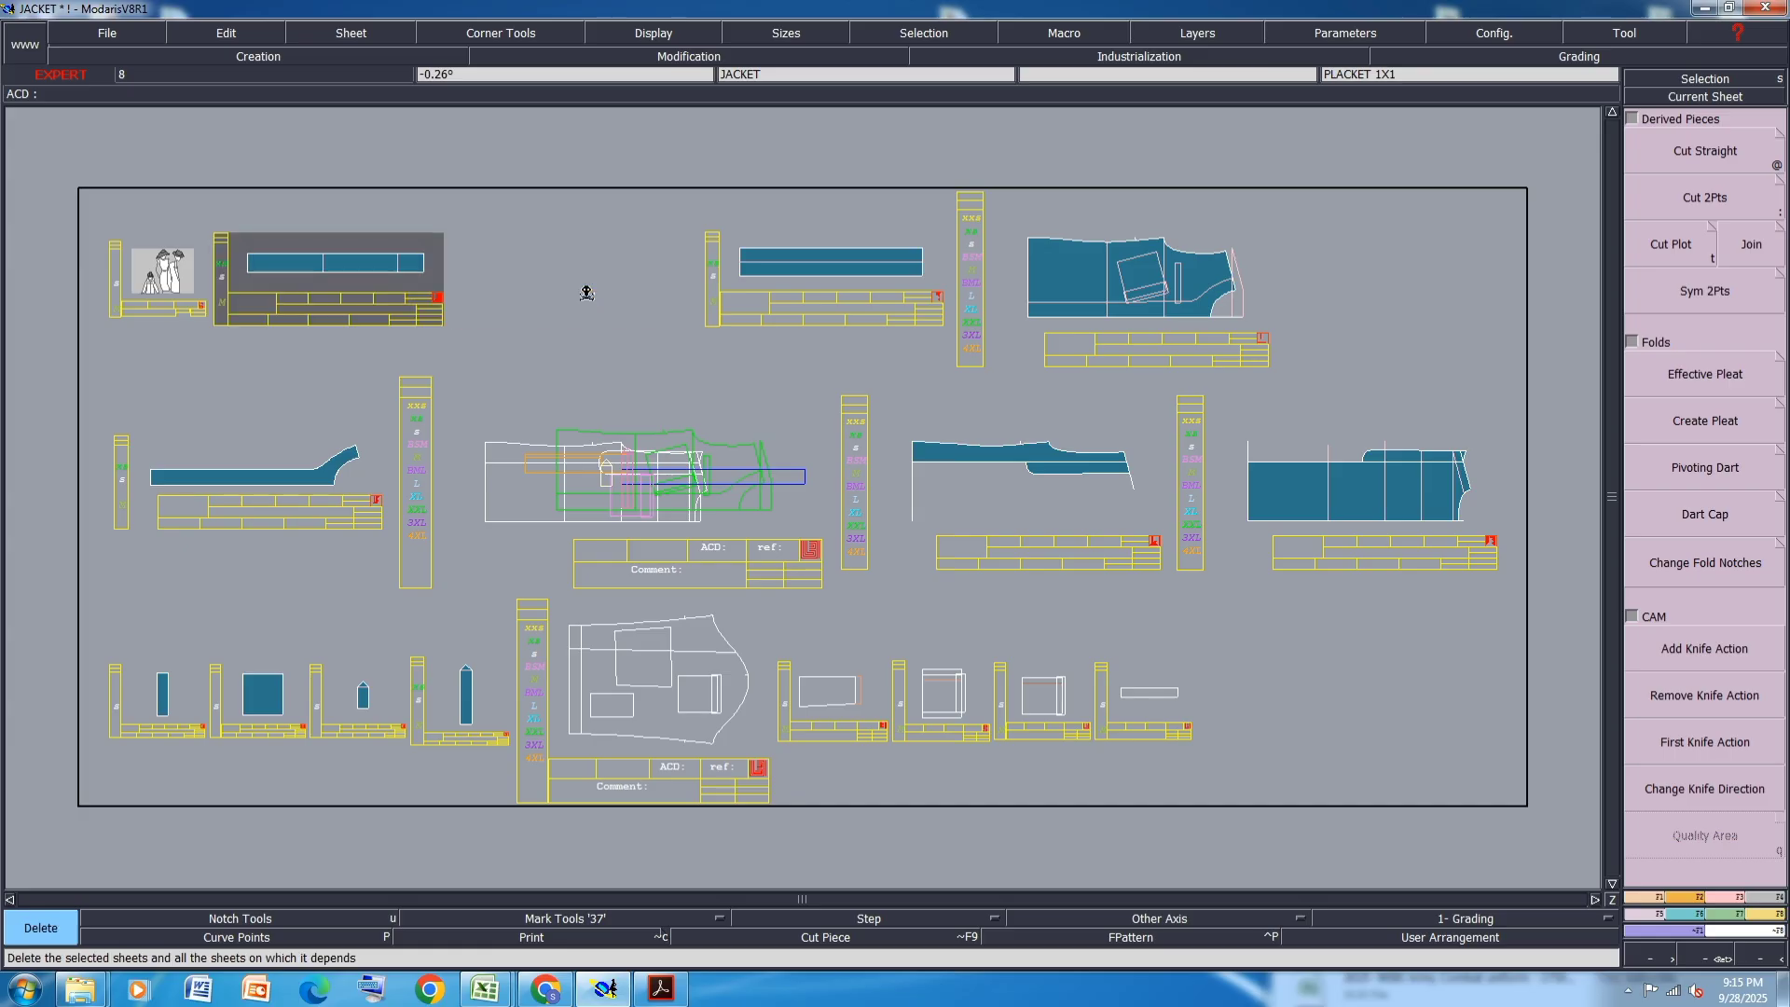
key(j)
key(s)
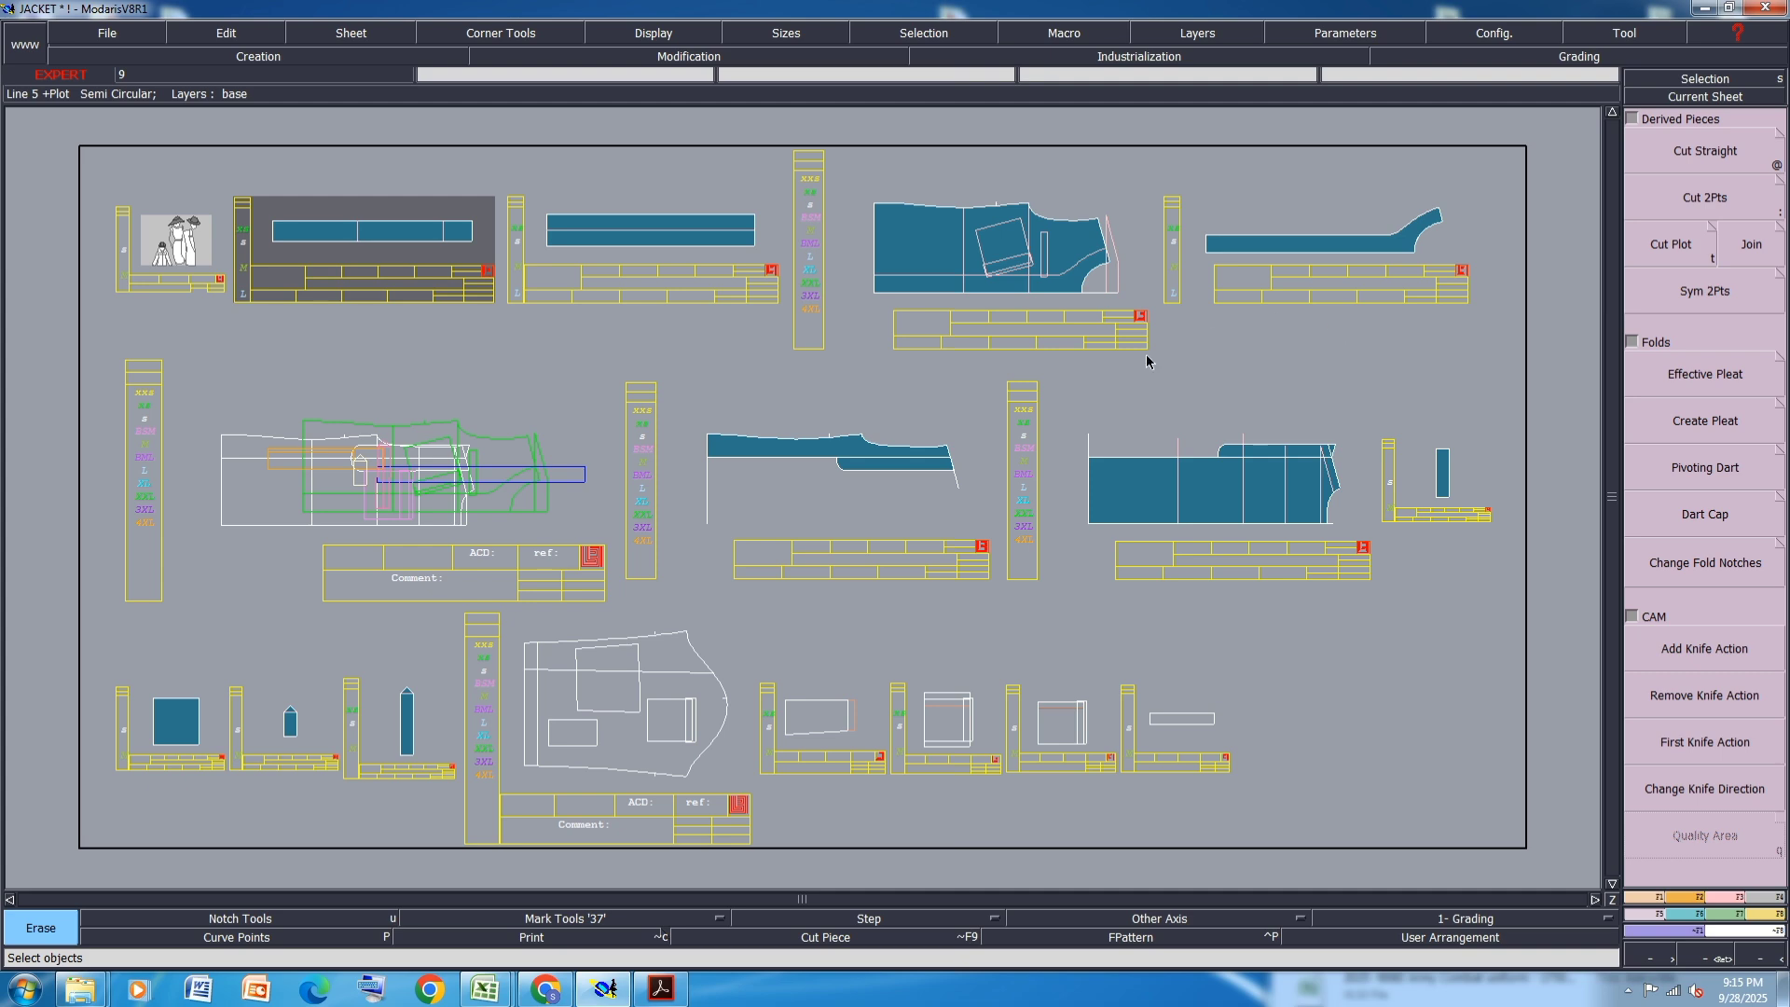
- Try to delete the internal facing line from the filled front piece, and undo the deletion
scroll(1069, 273, up, 1)
key(Delete)
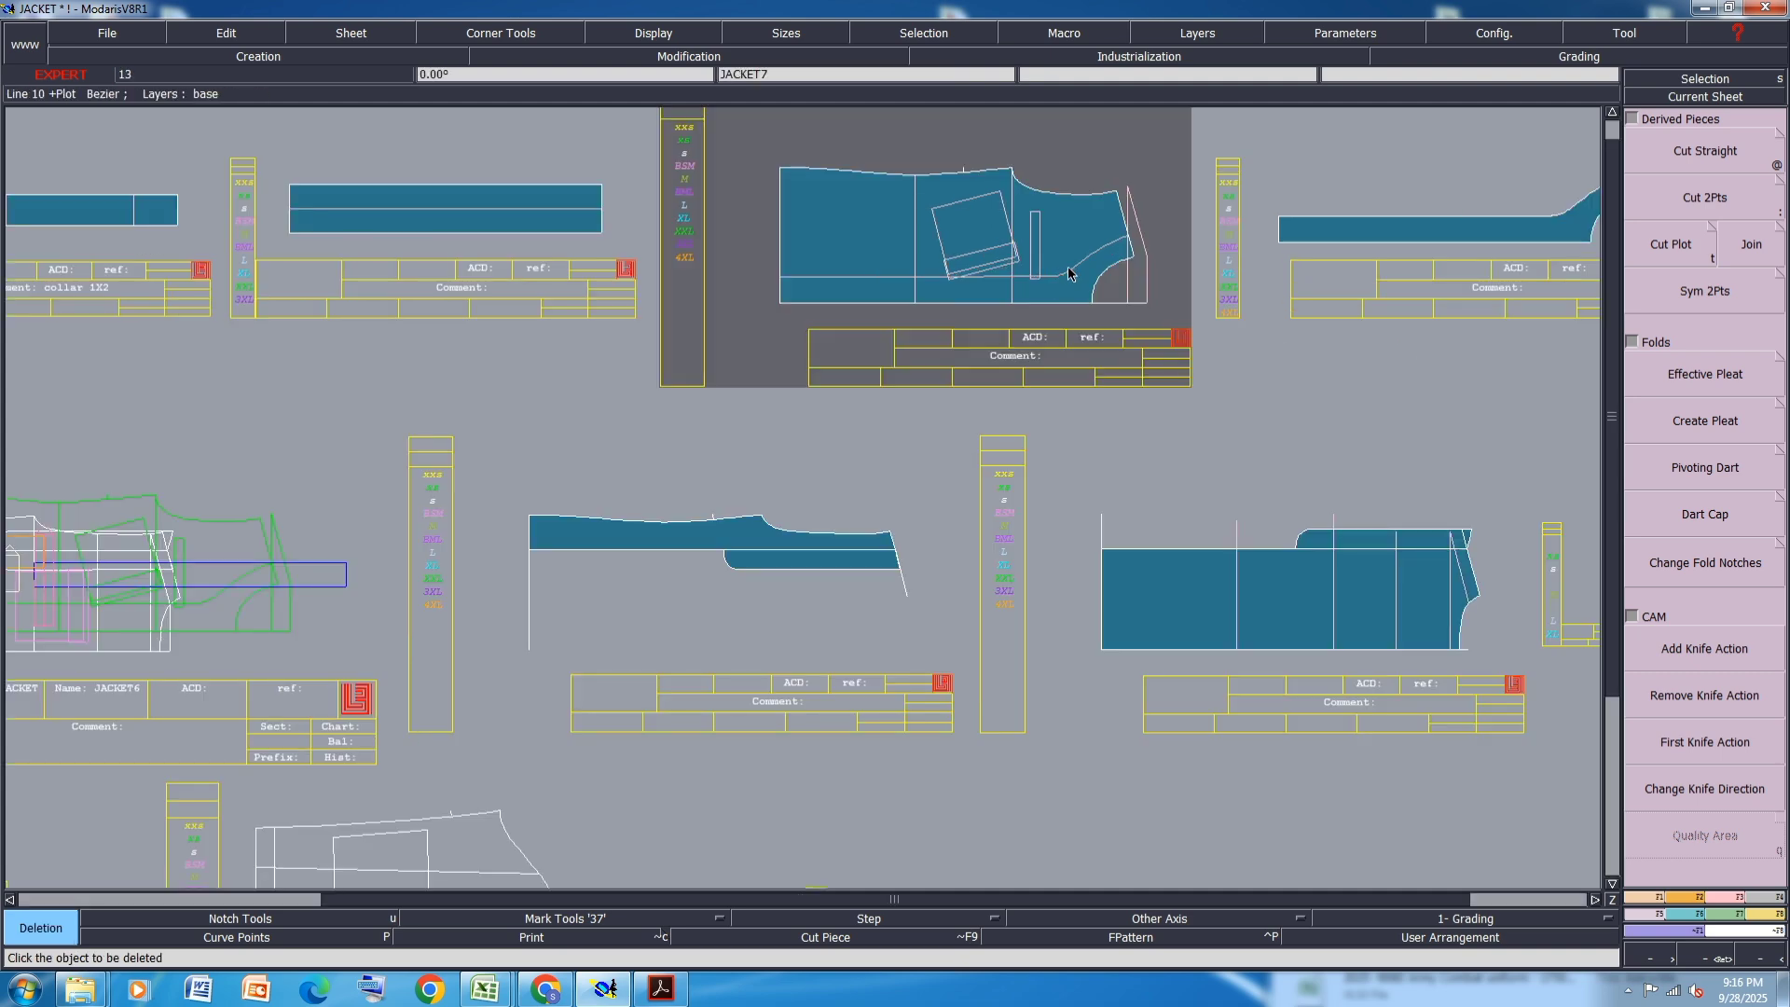
click(1069, 273)
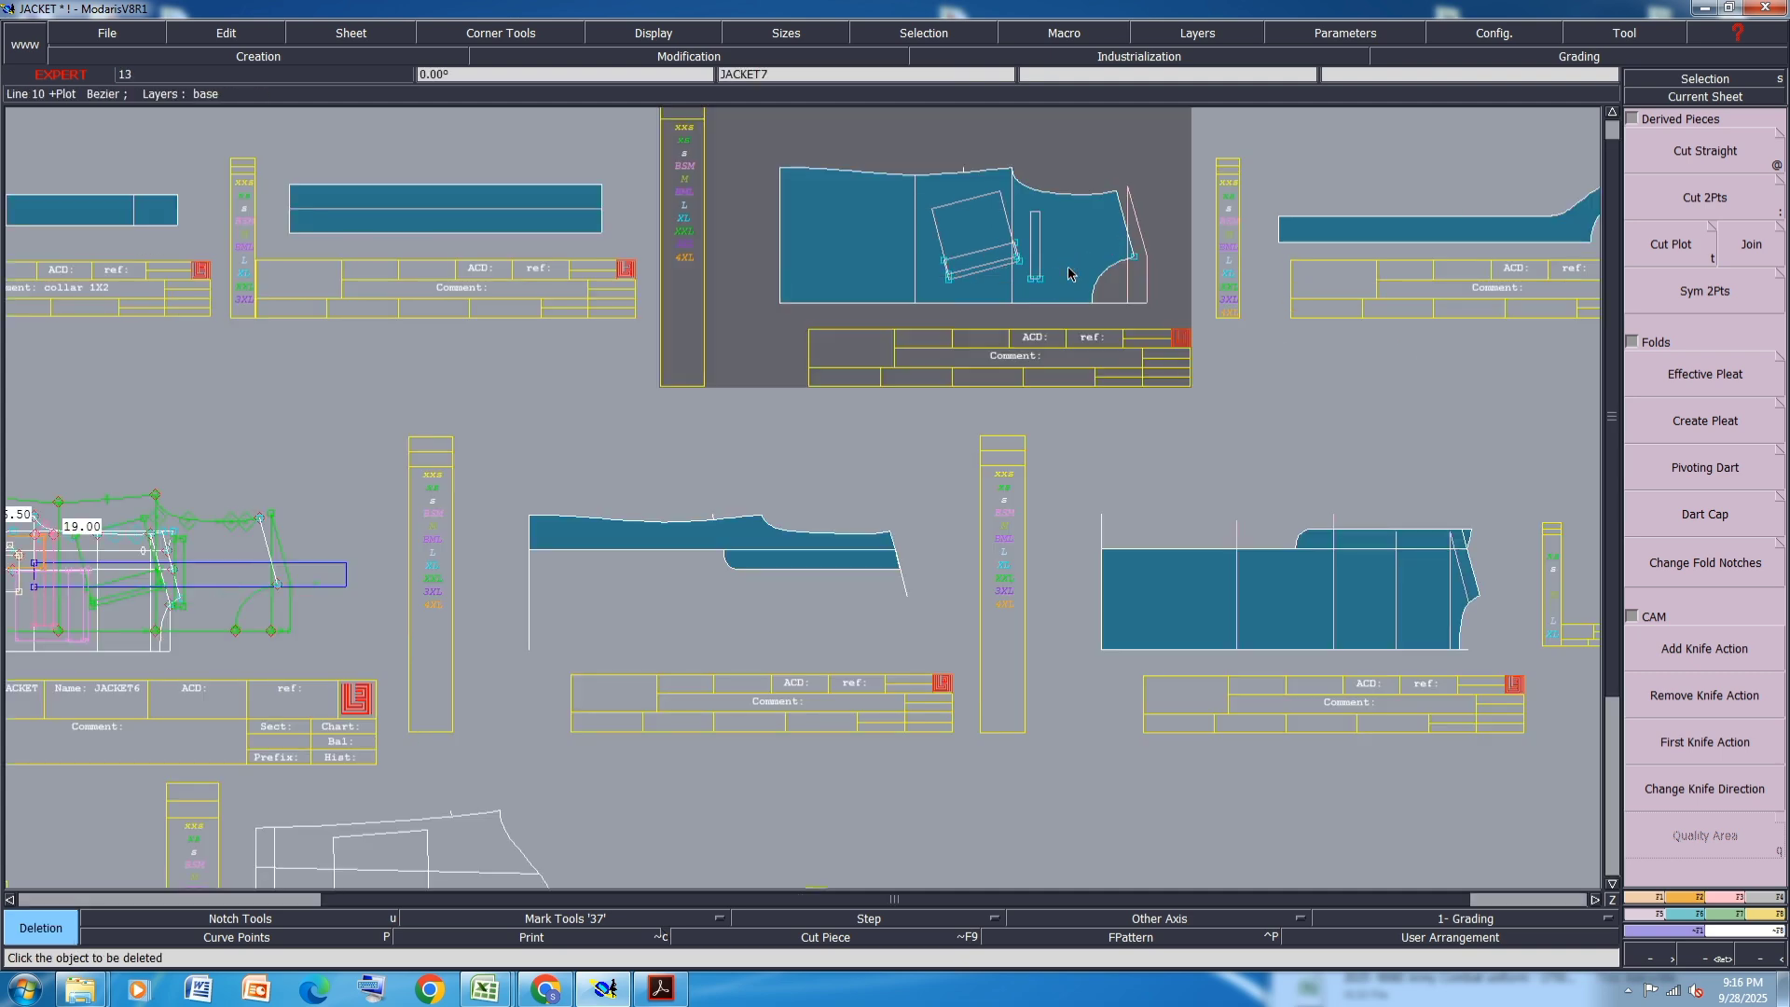
scroll(1069, 273, up, 1)
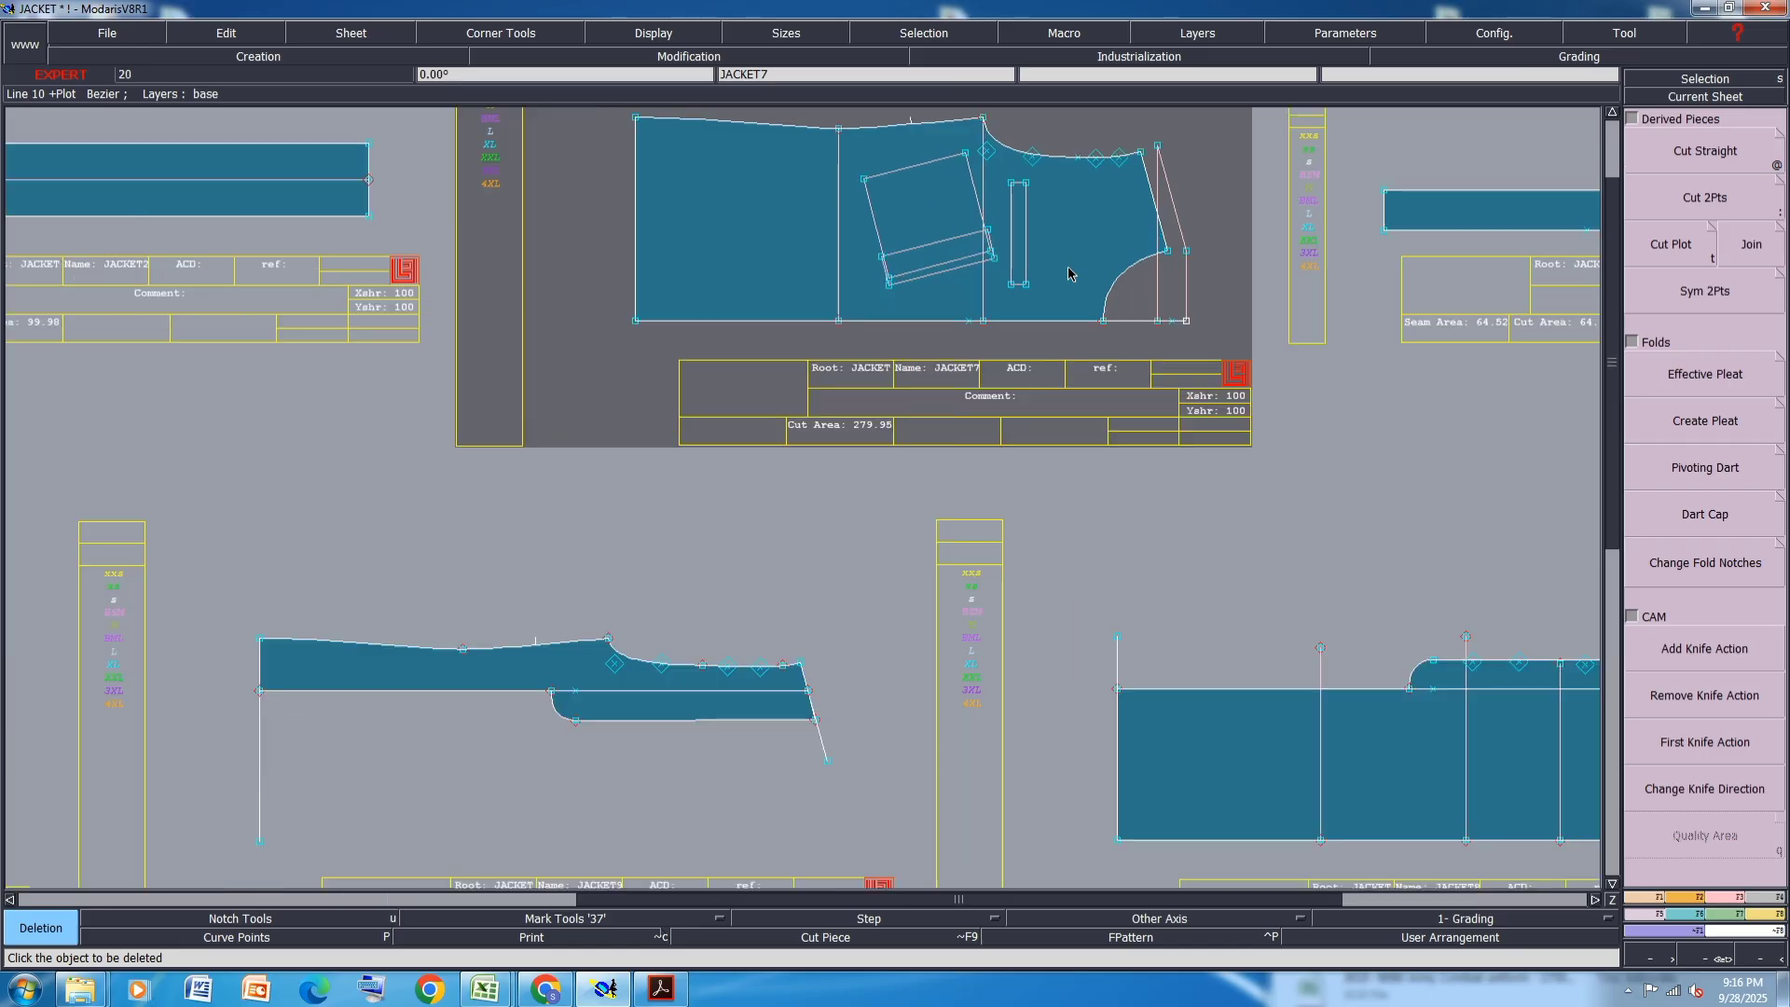
scroll(1177, 370, down, 1)
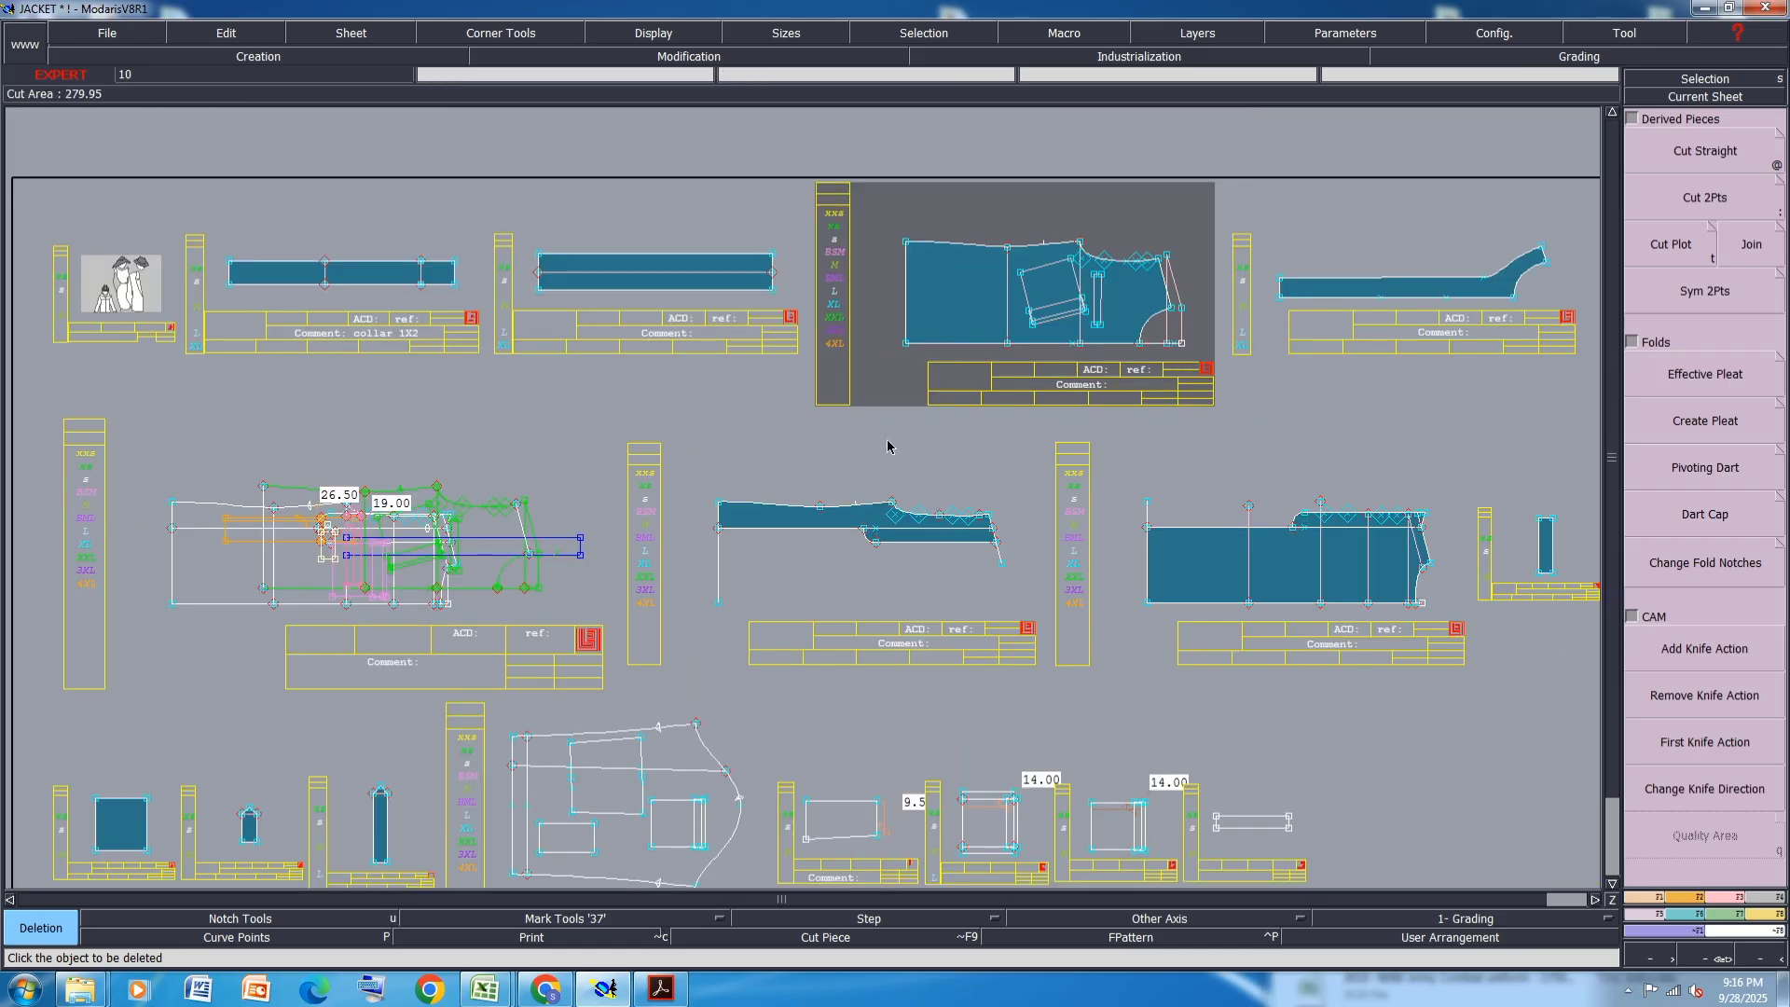
key(ctrl+z)
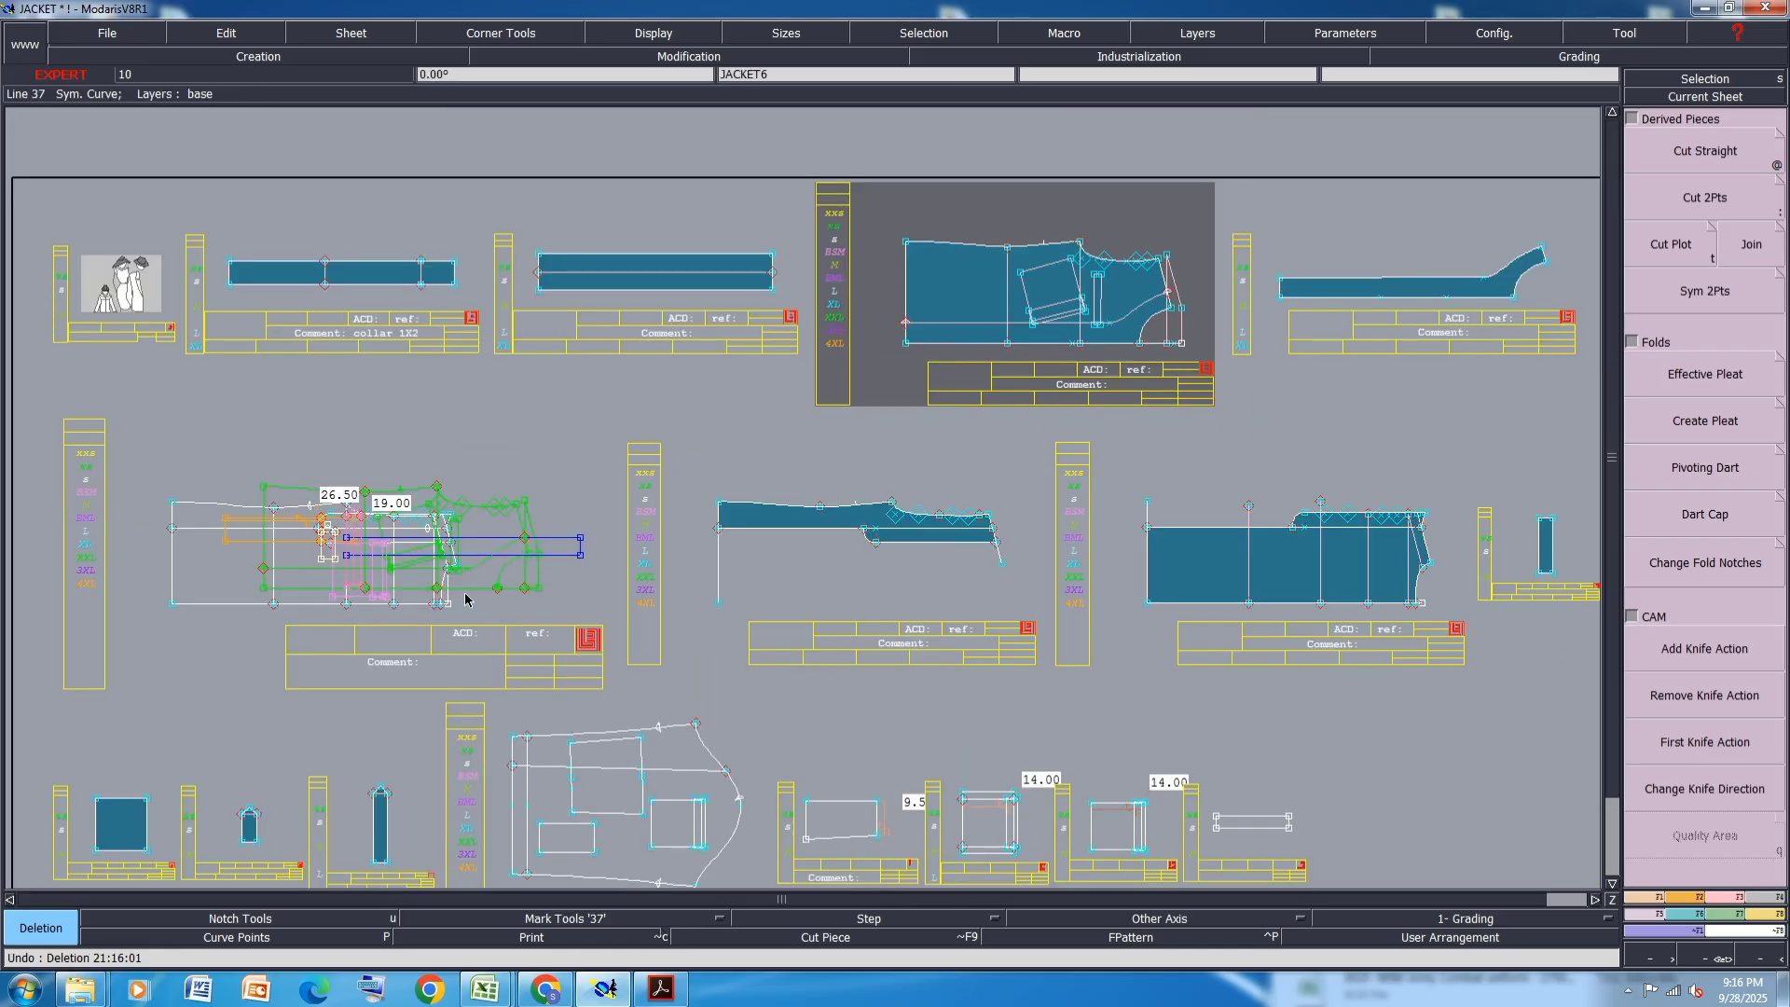
- Divorce the graded front pattern from the combined pattern sheet, and copy its geometry onto a new sheet
key(d)
click(288, 486)
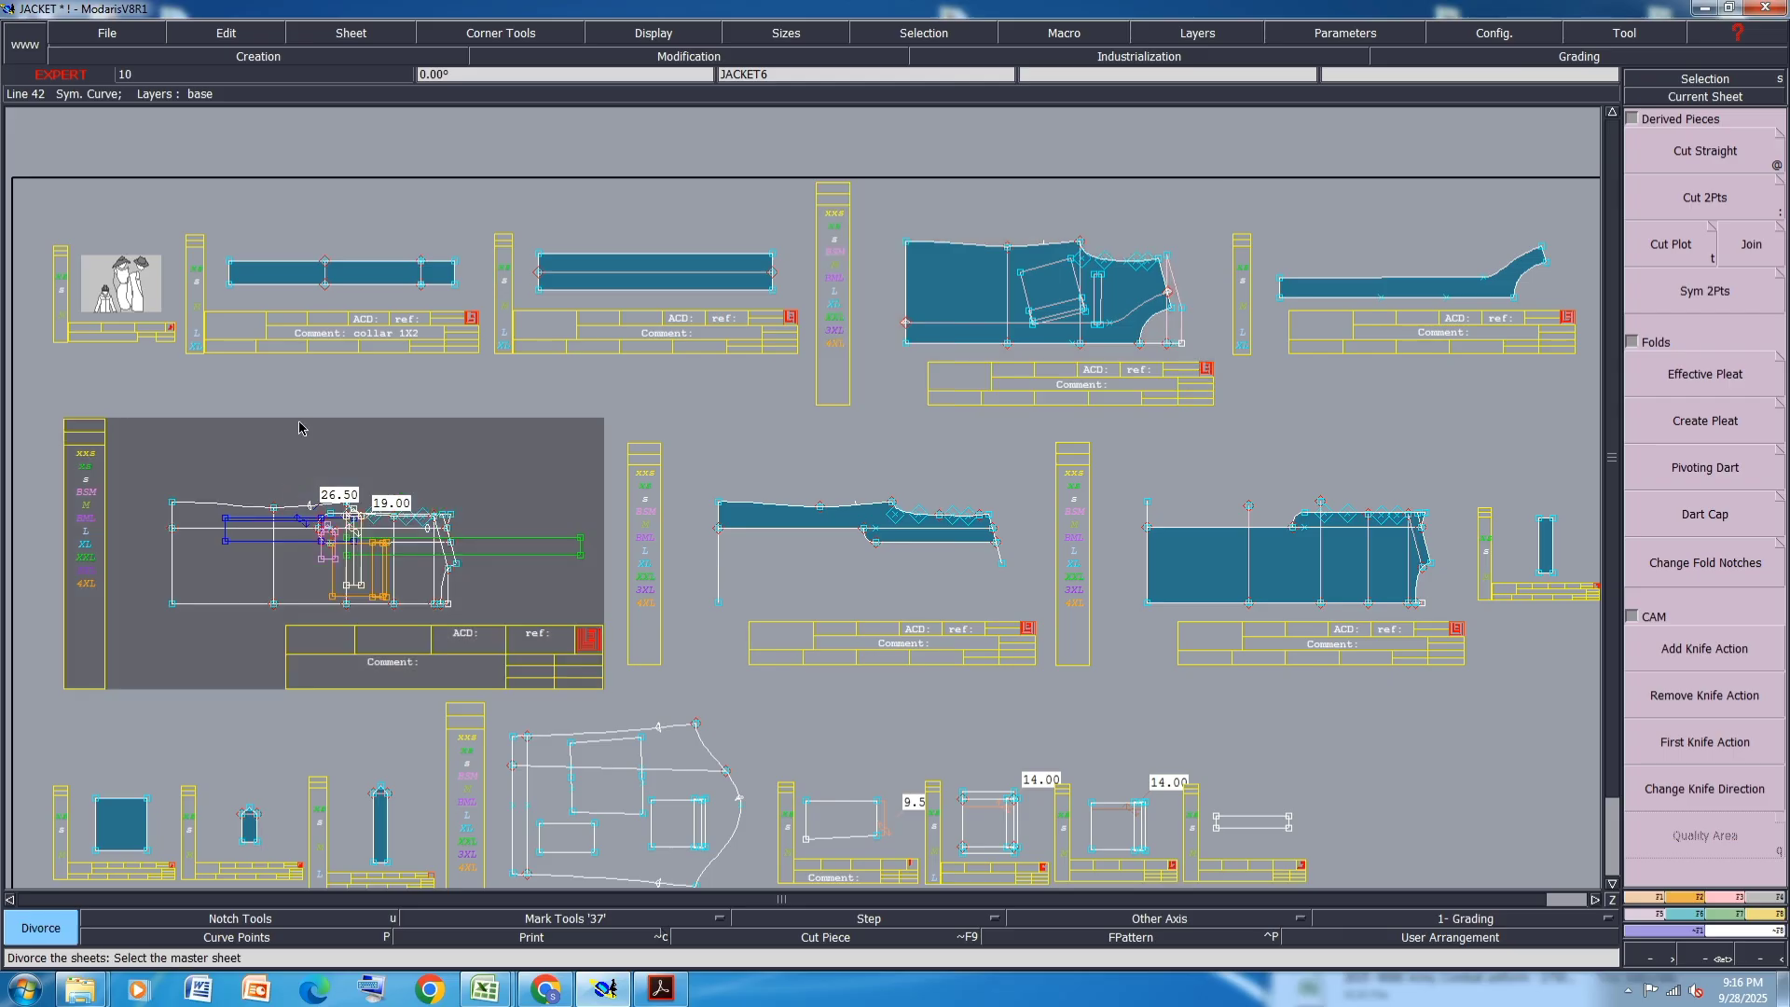
click(299, 427)
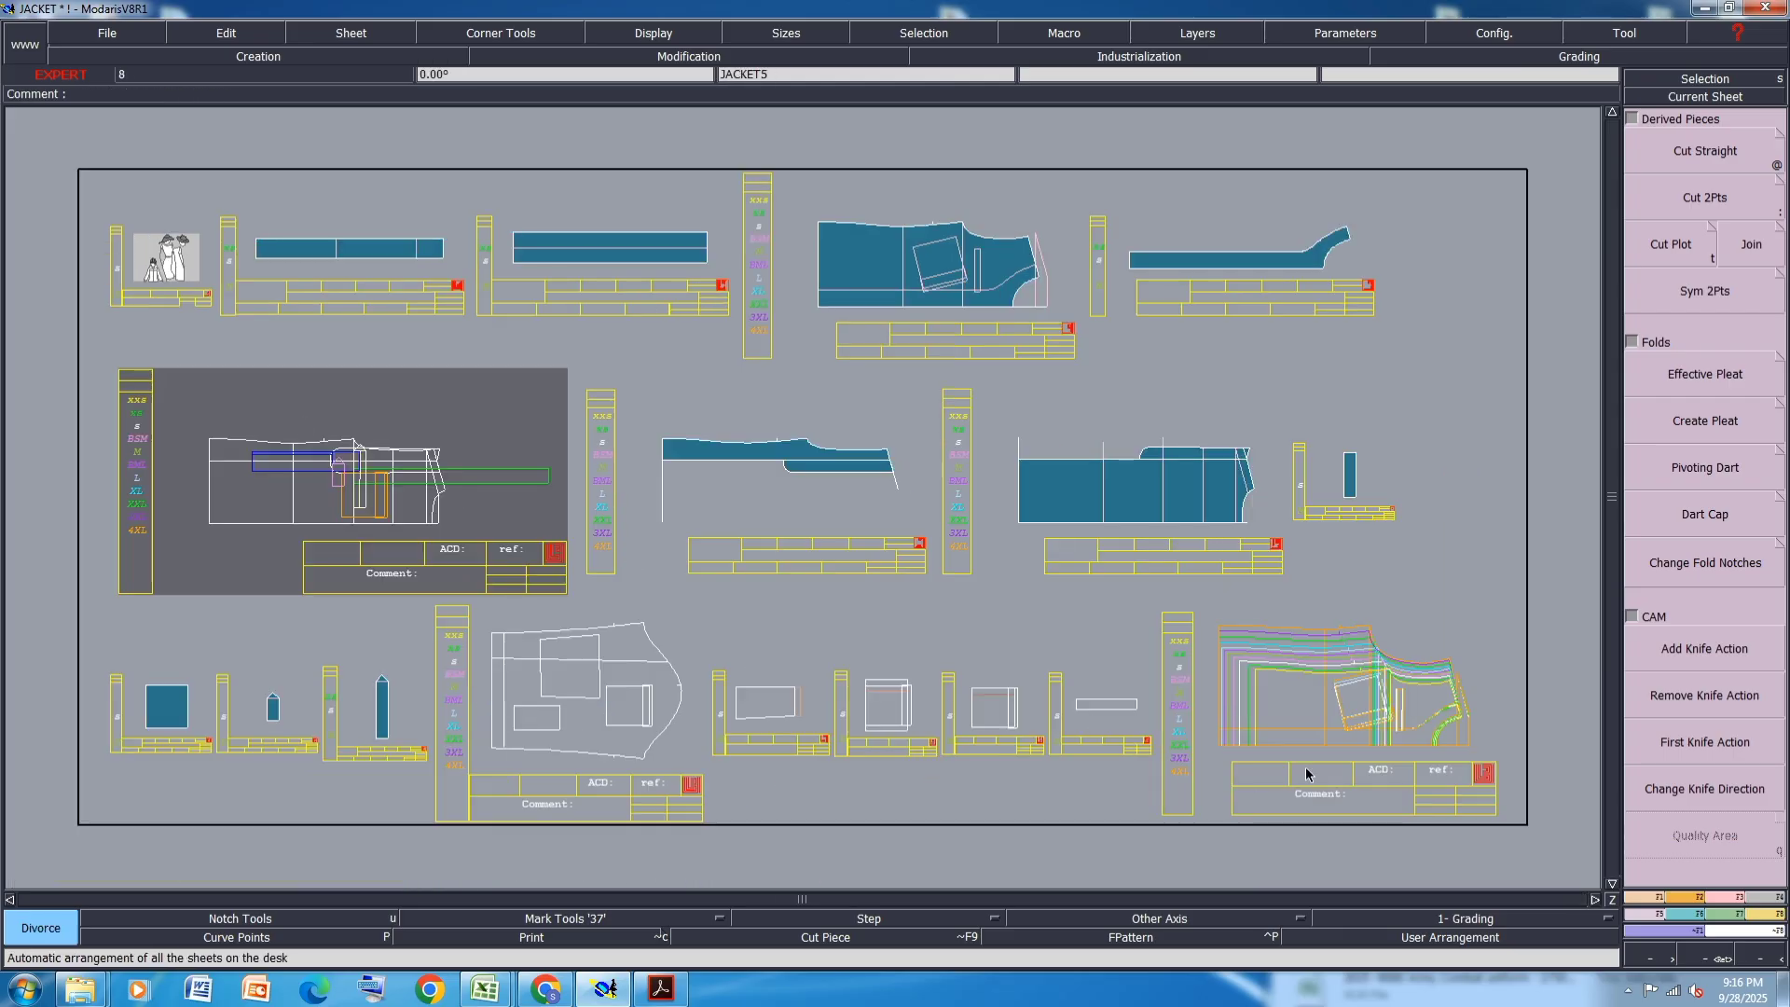
key(c)
click(1375, 729)
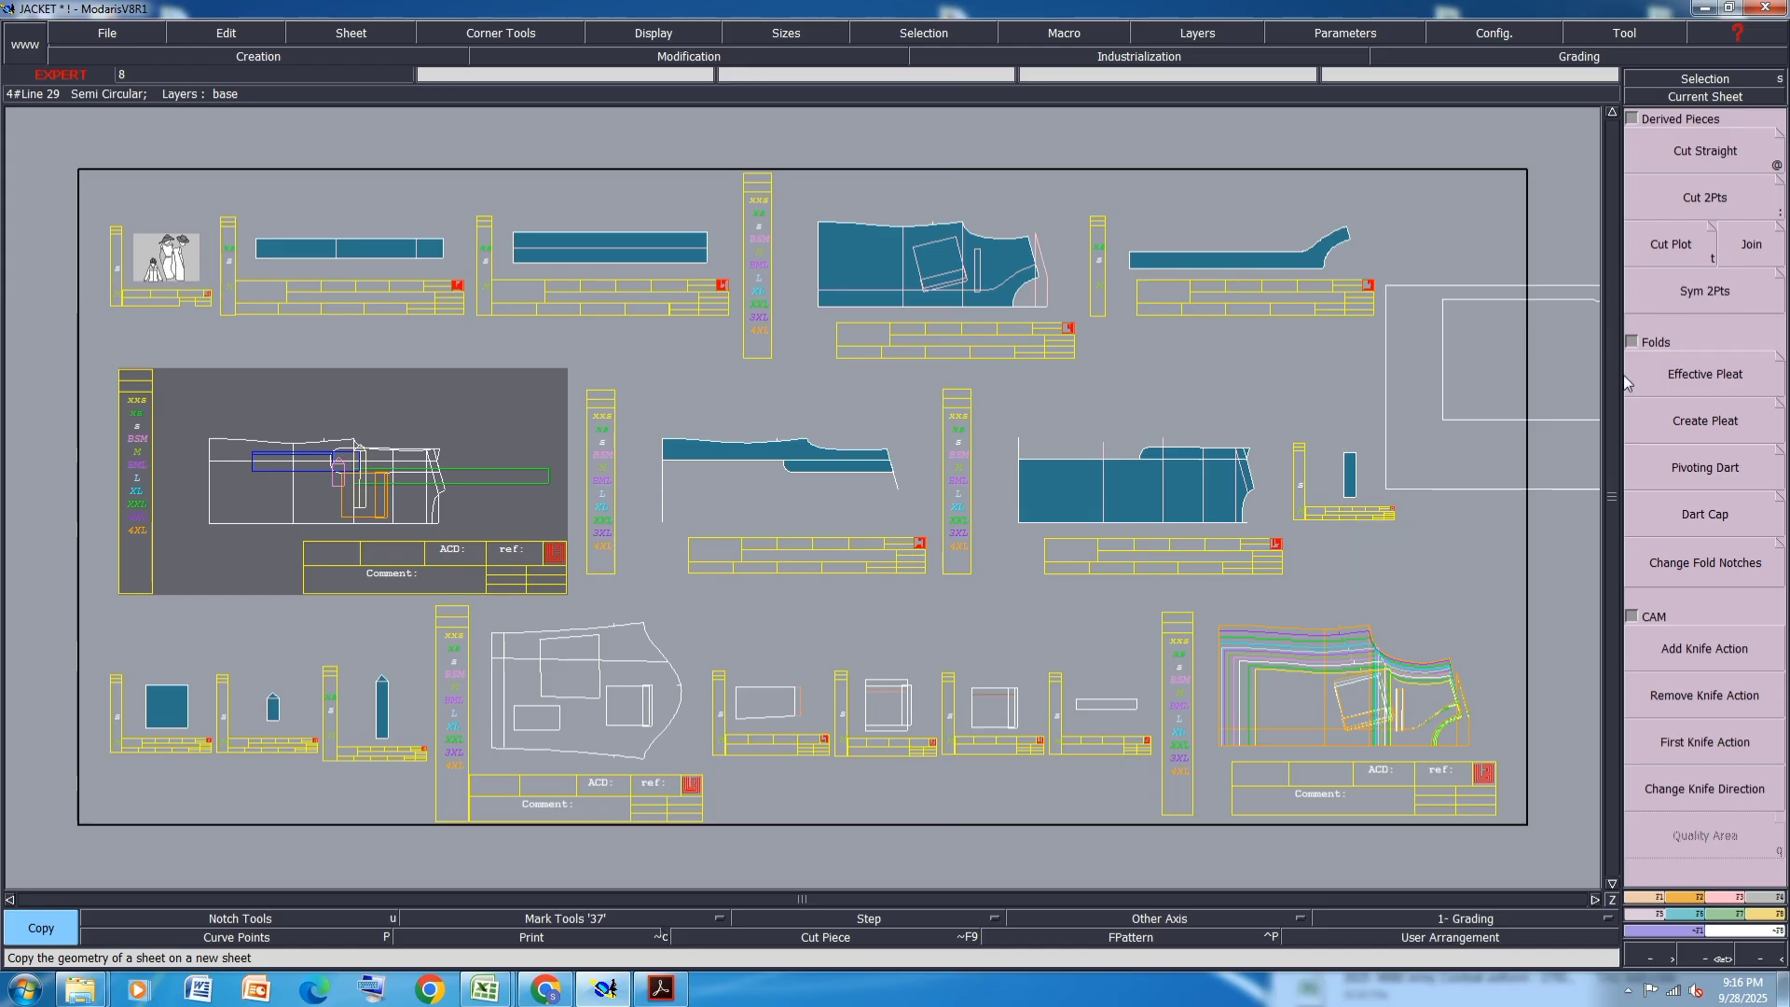
click(1505, 382)
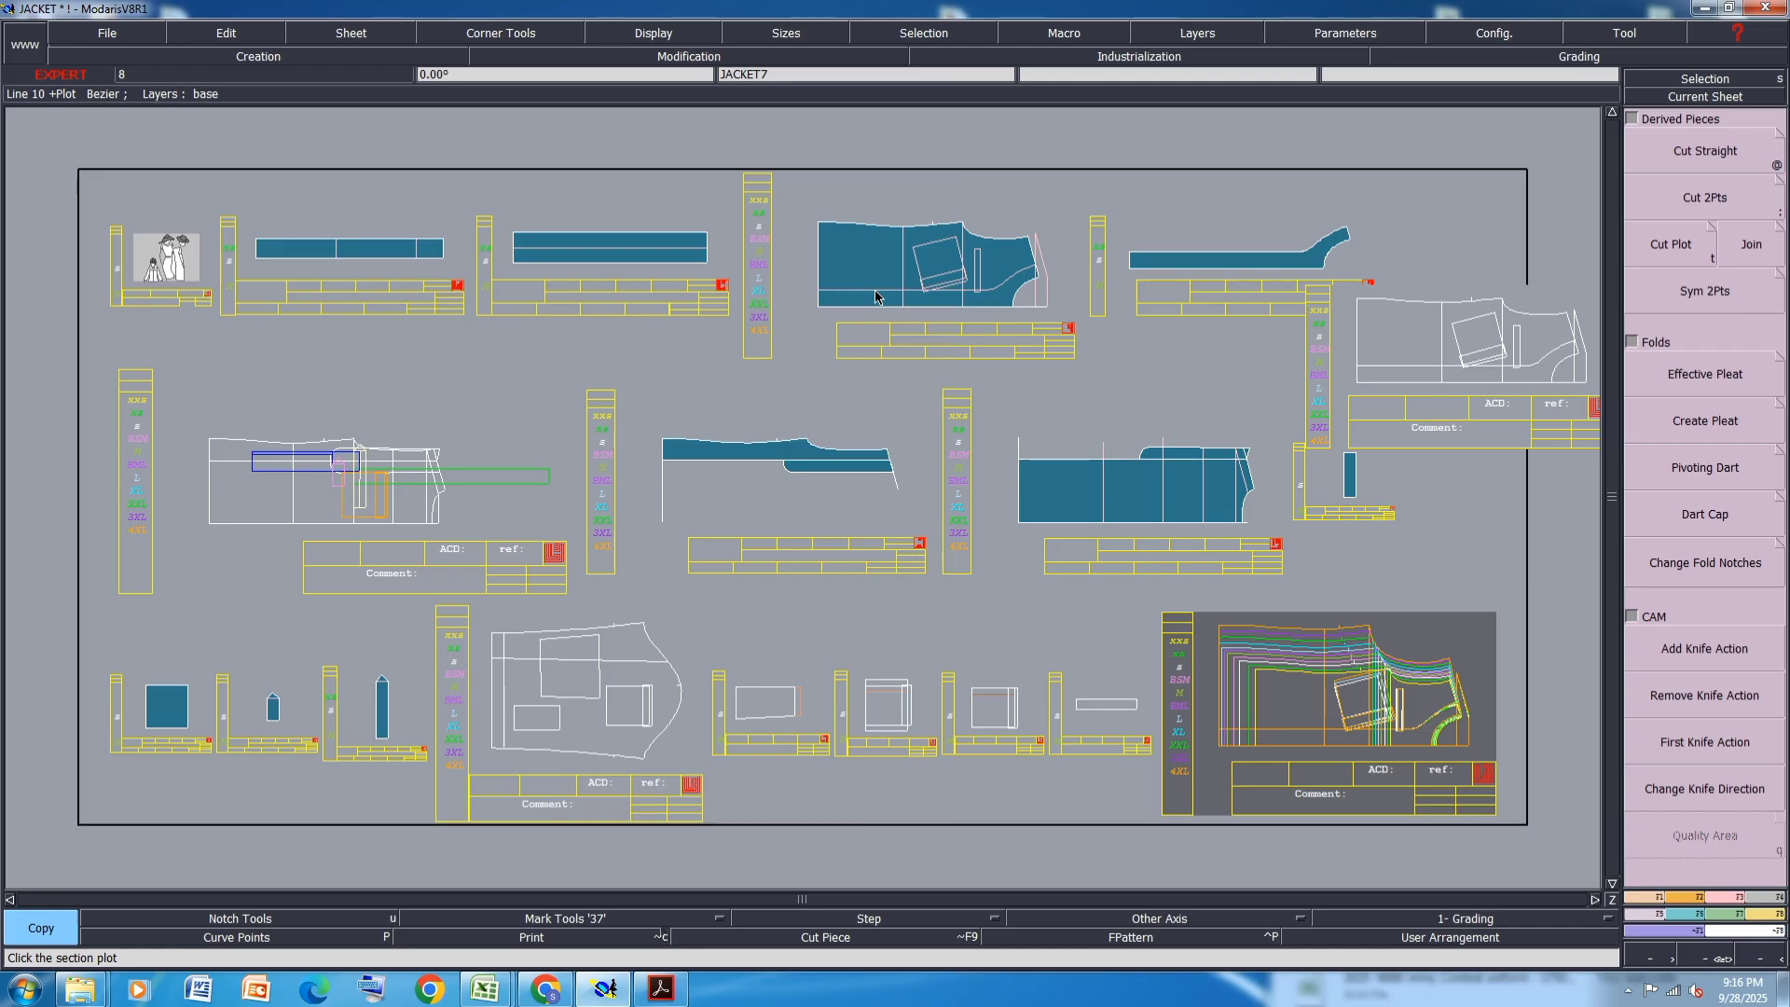
- Delete the internal facing line and the leftover construction lines outside the shoulder and neckline of the filled front piece
key(Delete)
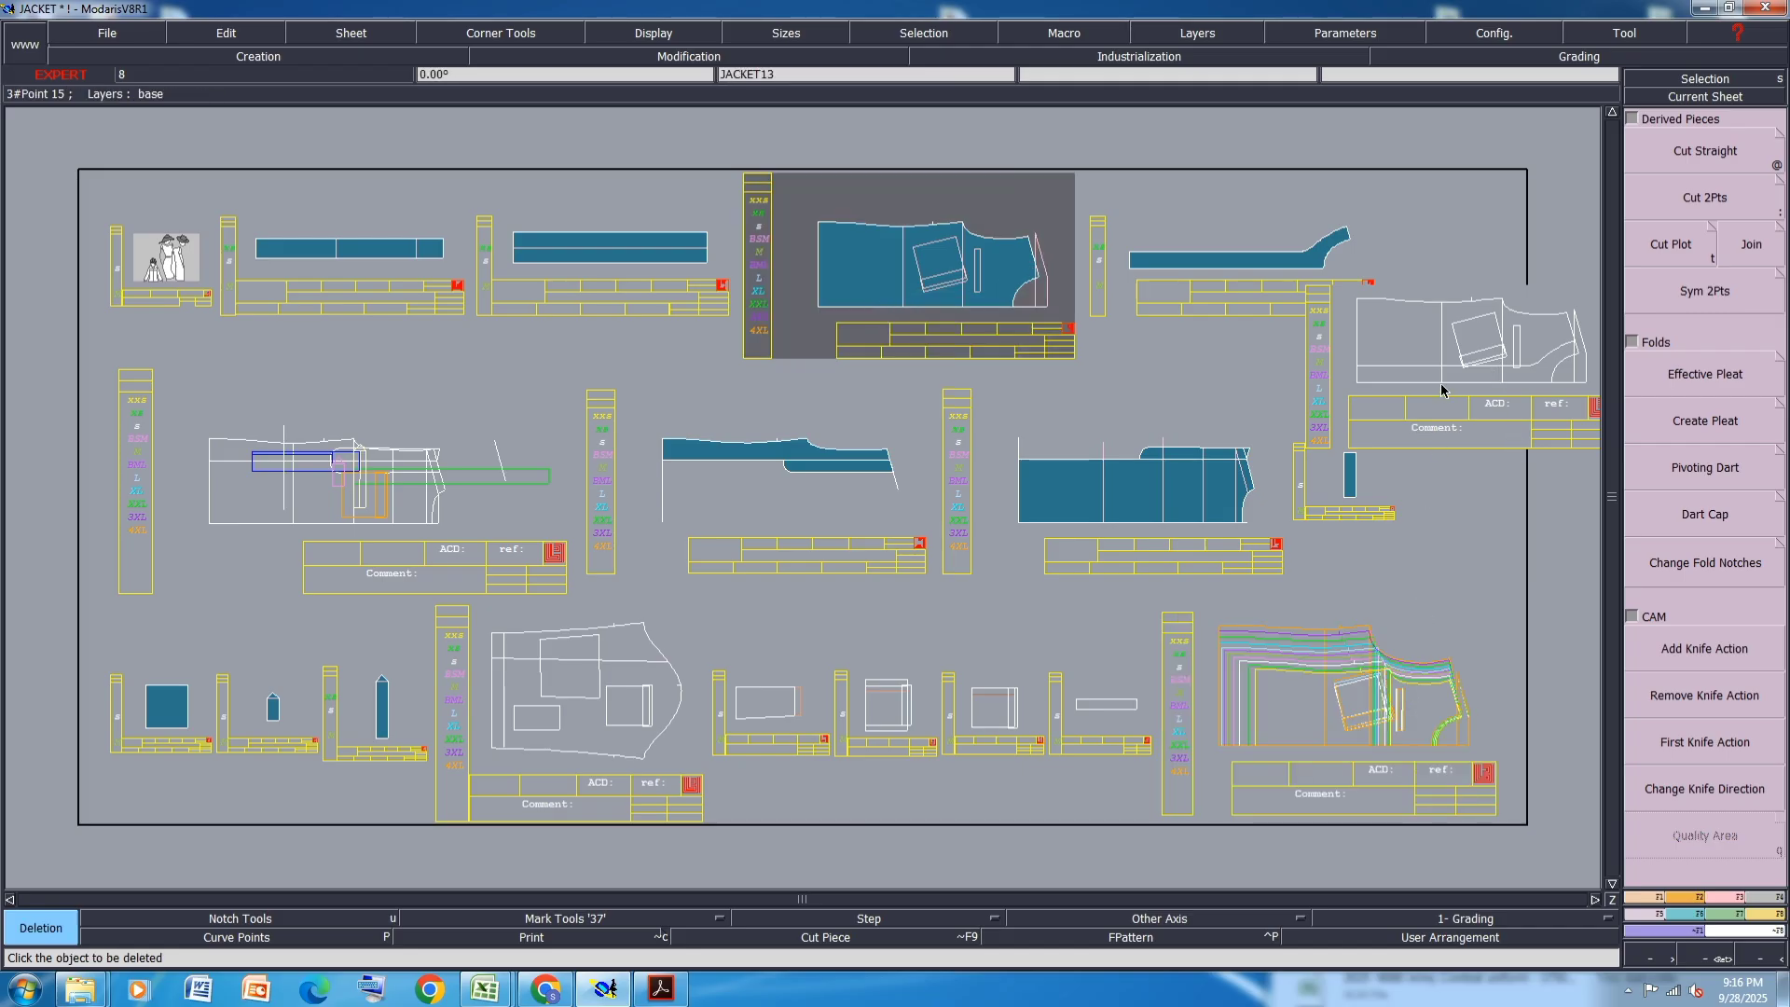
scroll(966, 249, up, 3)
scroll(873, 336, down, 1)
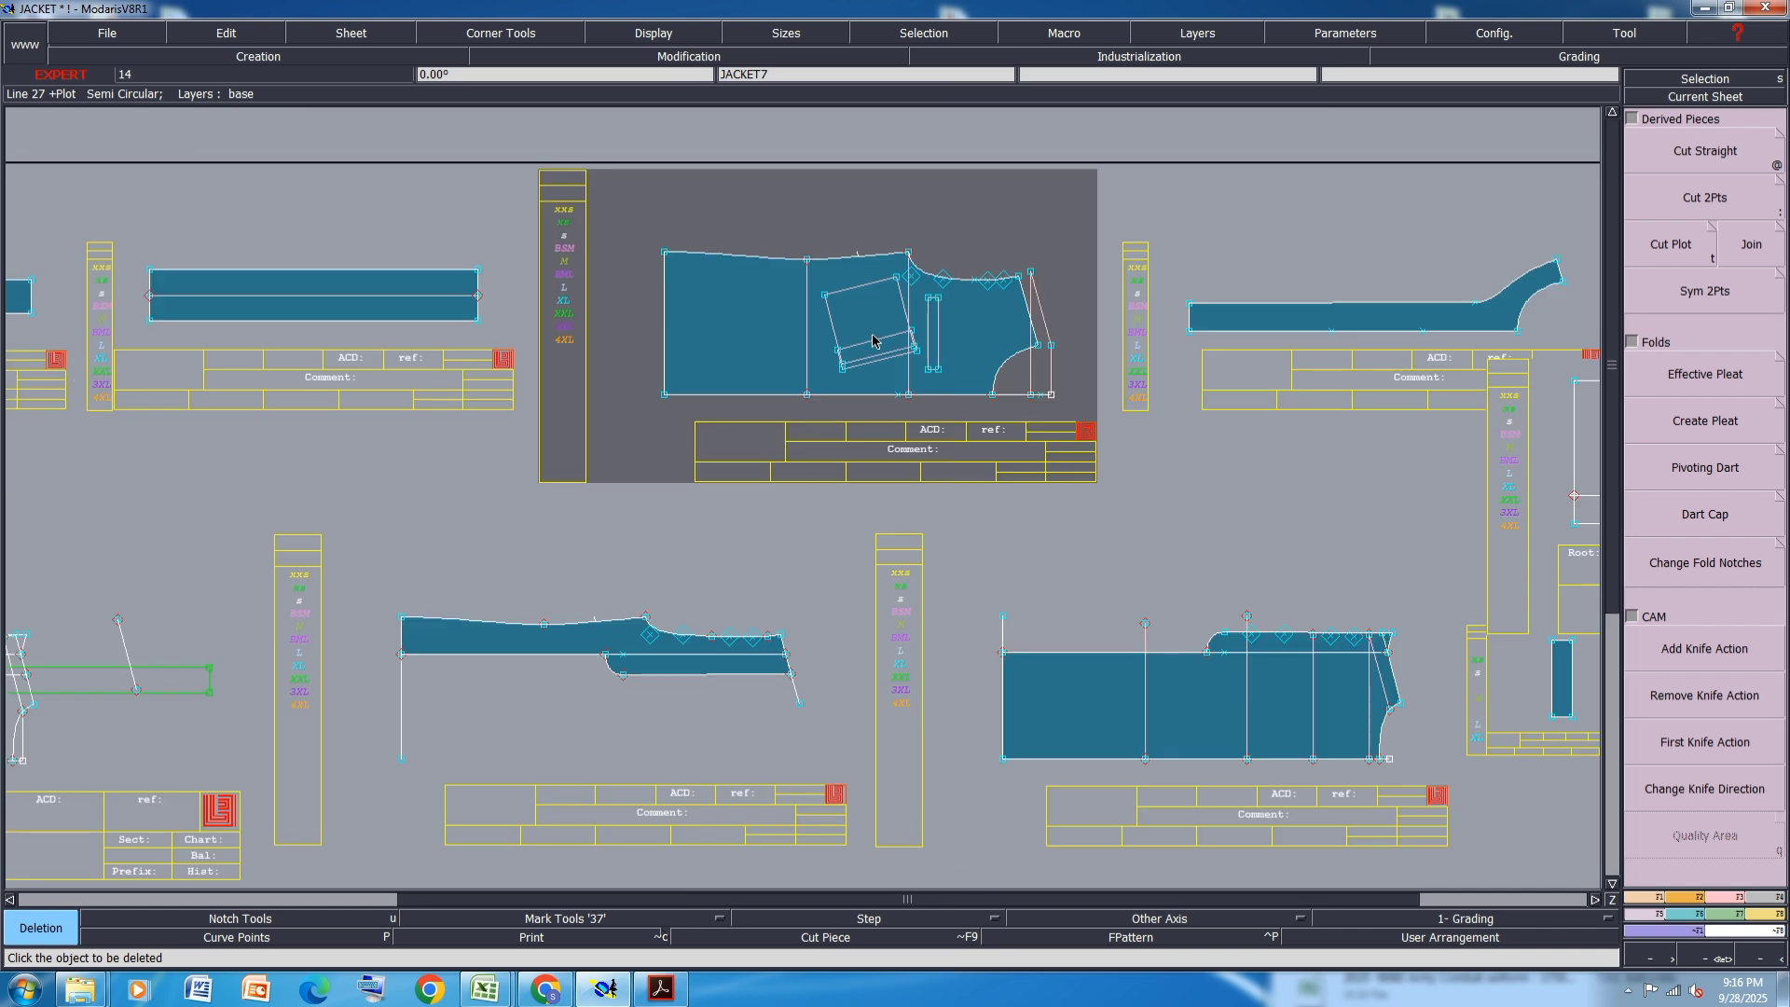
key(F10)
key(F10)
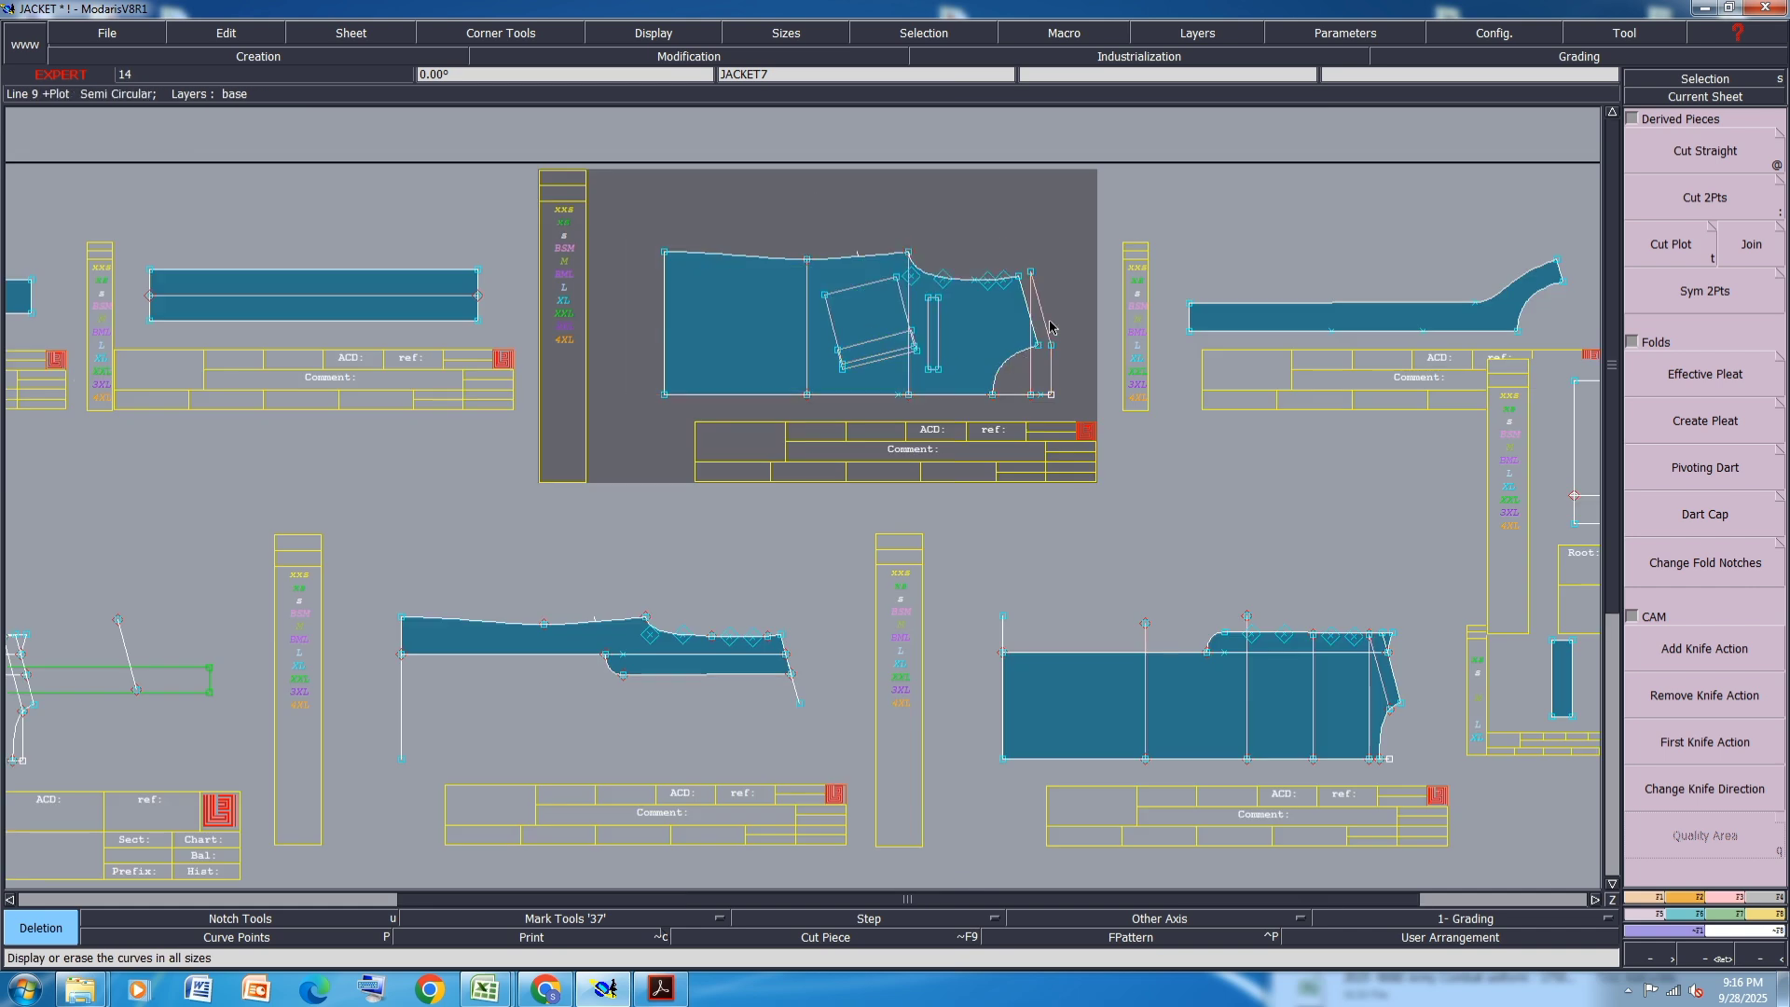
click(1030, 387)
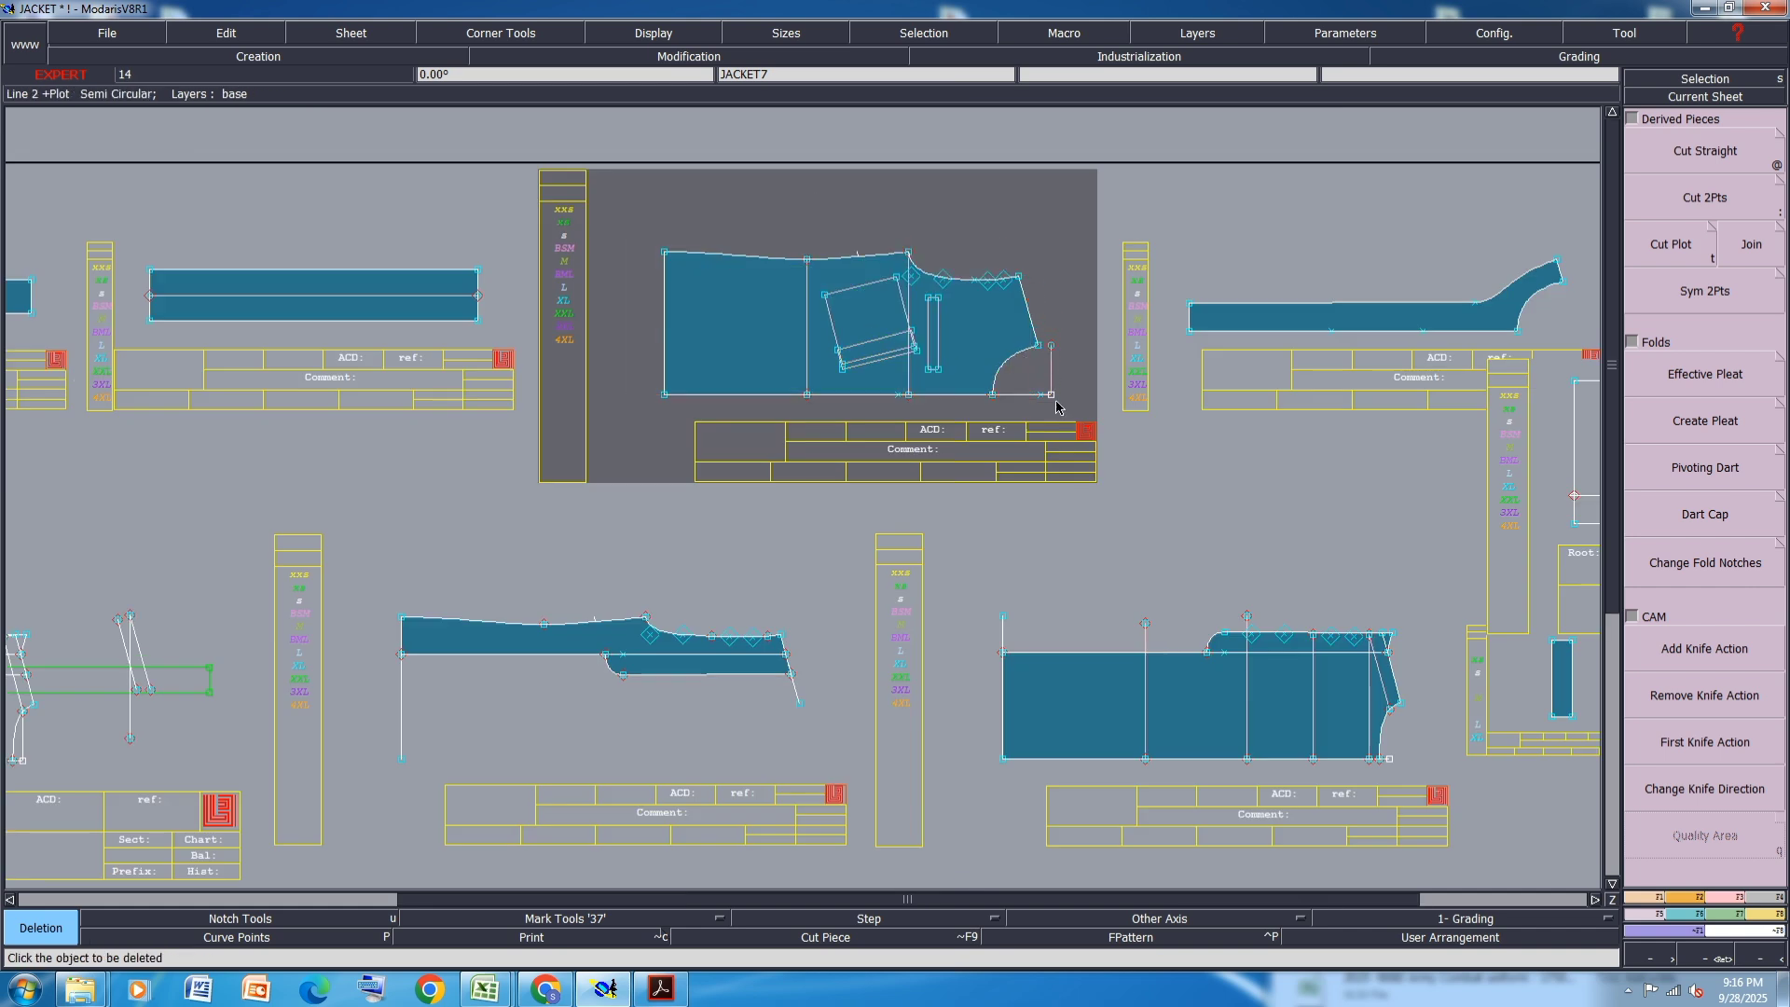
click(1050, 370)
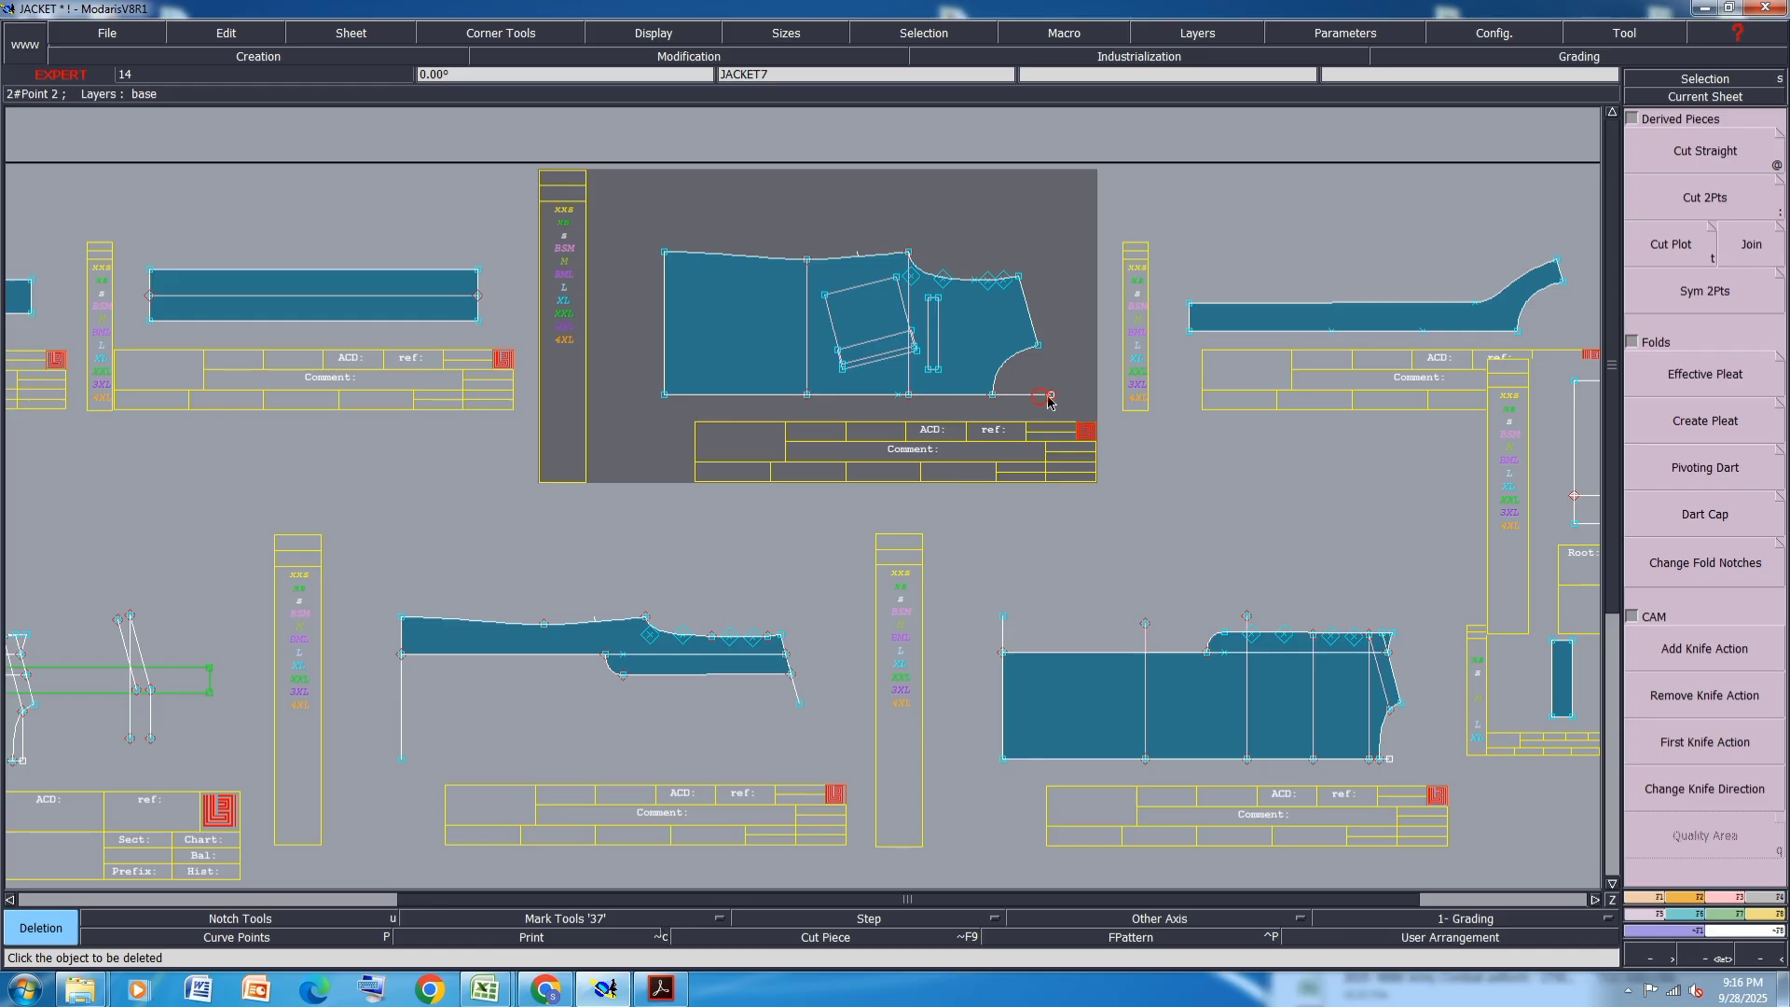
click(1053, 438)
- Display the full size nest of the cleaned front piece to check its grading, and hide it again
key(F11)
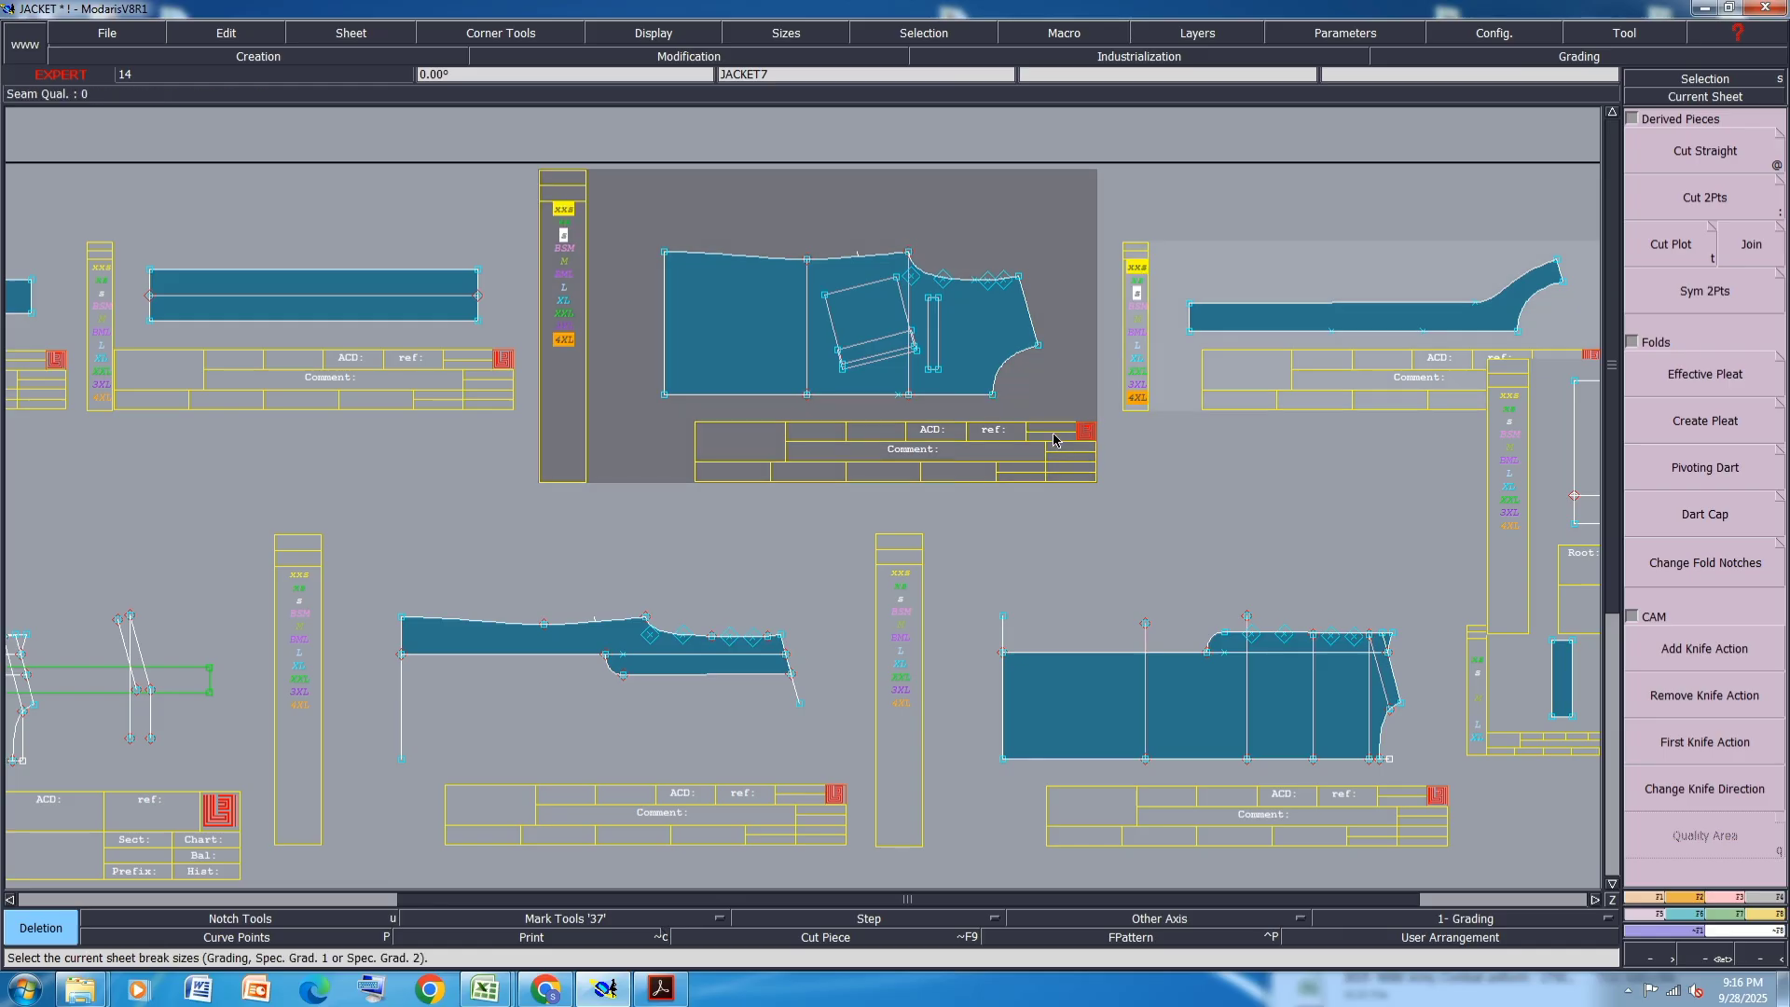
key(F12)
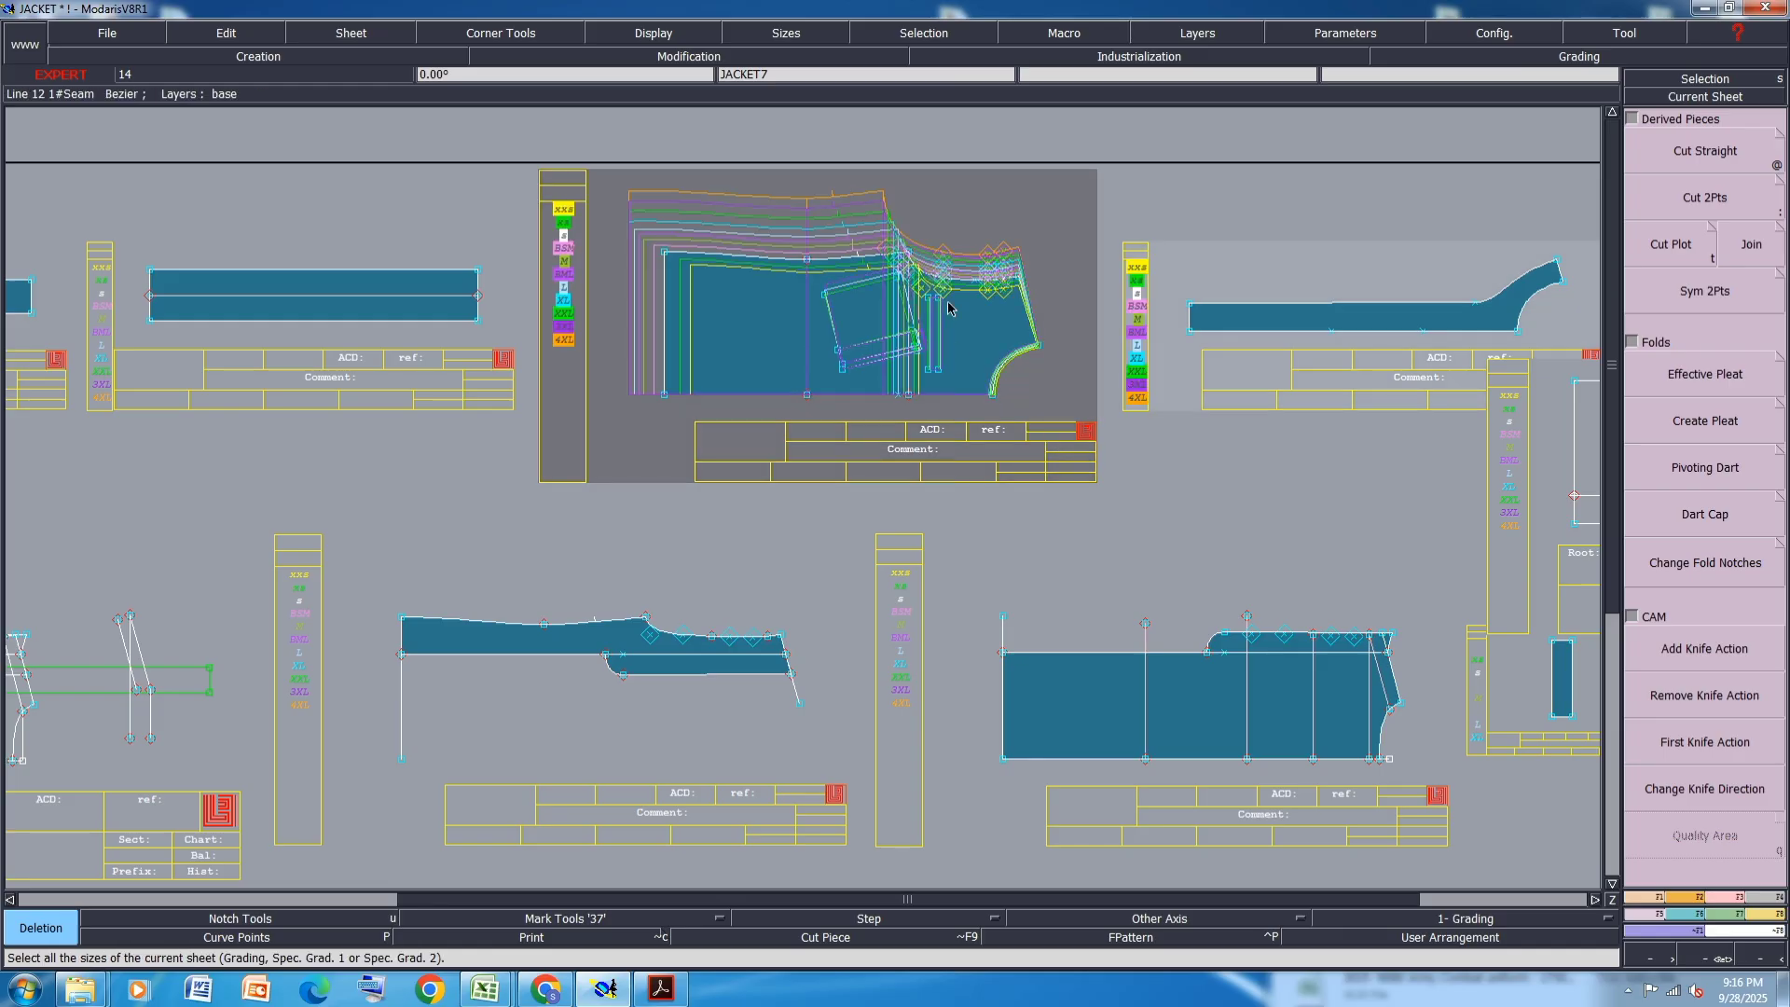
key(F10)
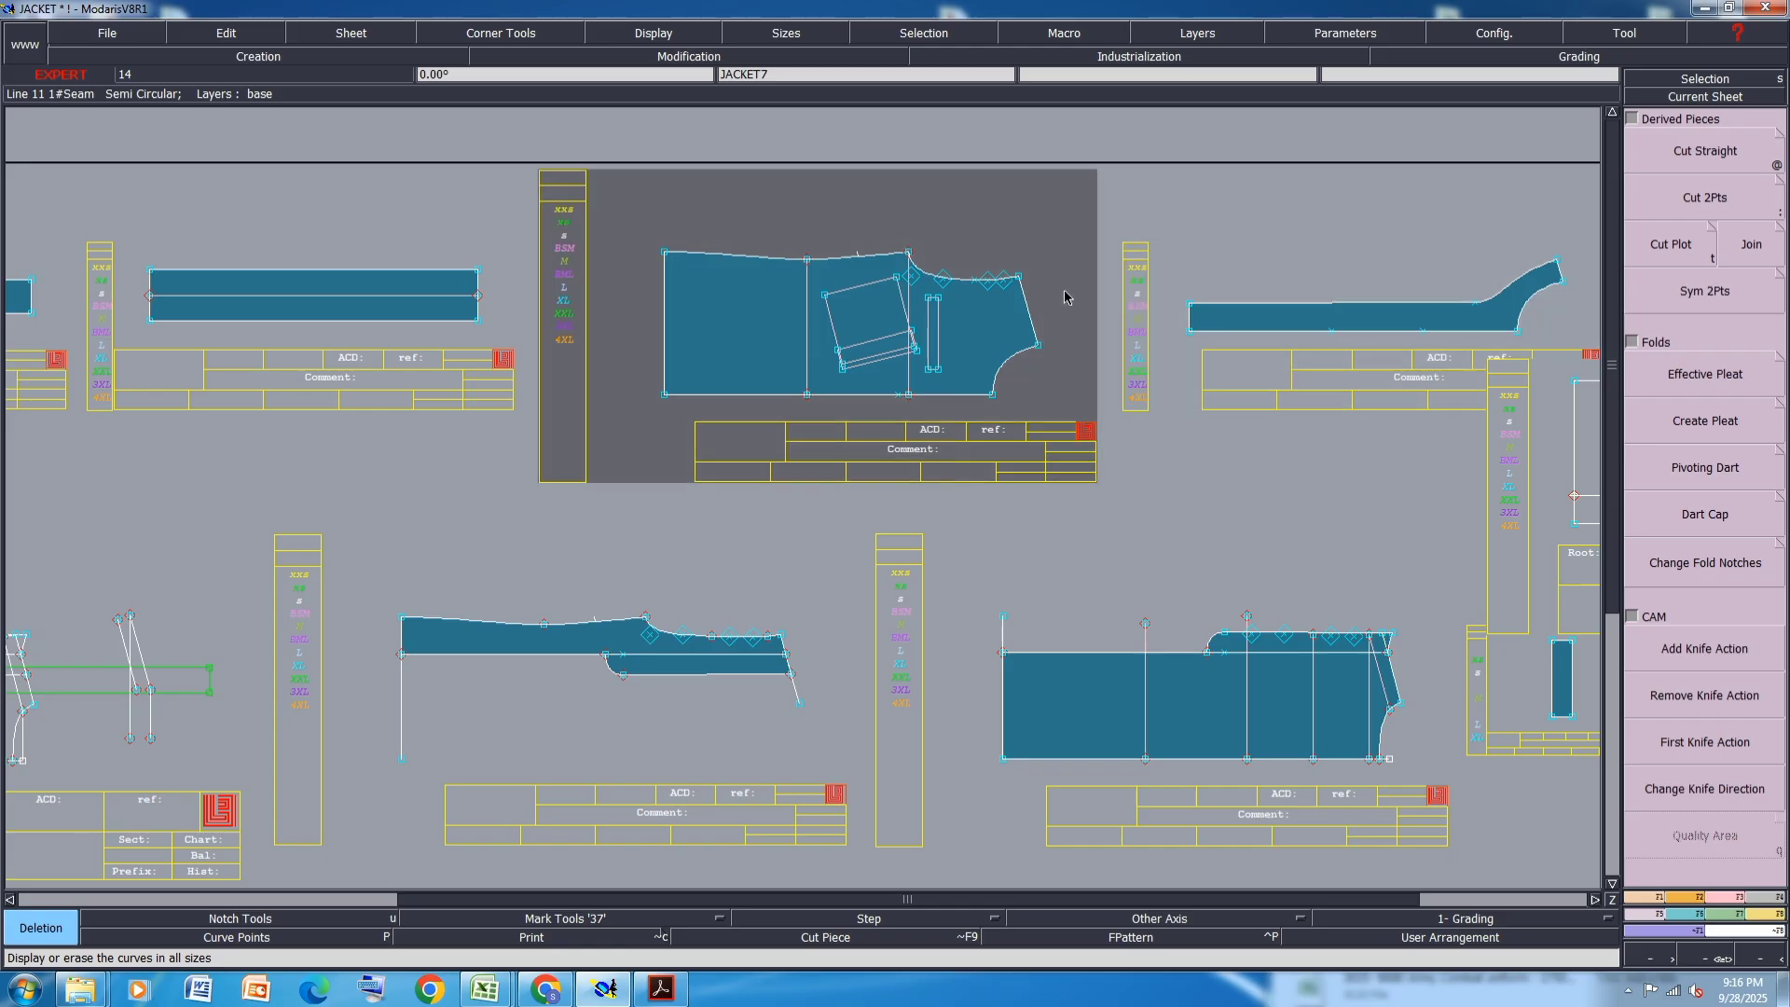
- Try to delete the divorced graded front sheet, and undo the deletion
key(8)
click(1305, 611)
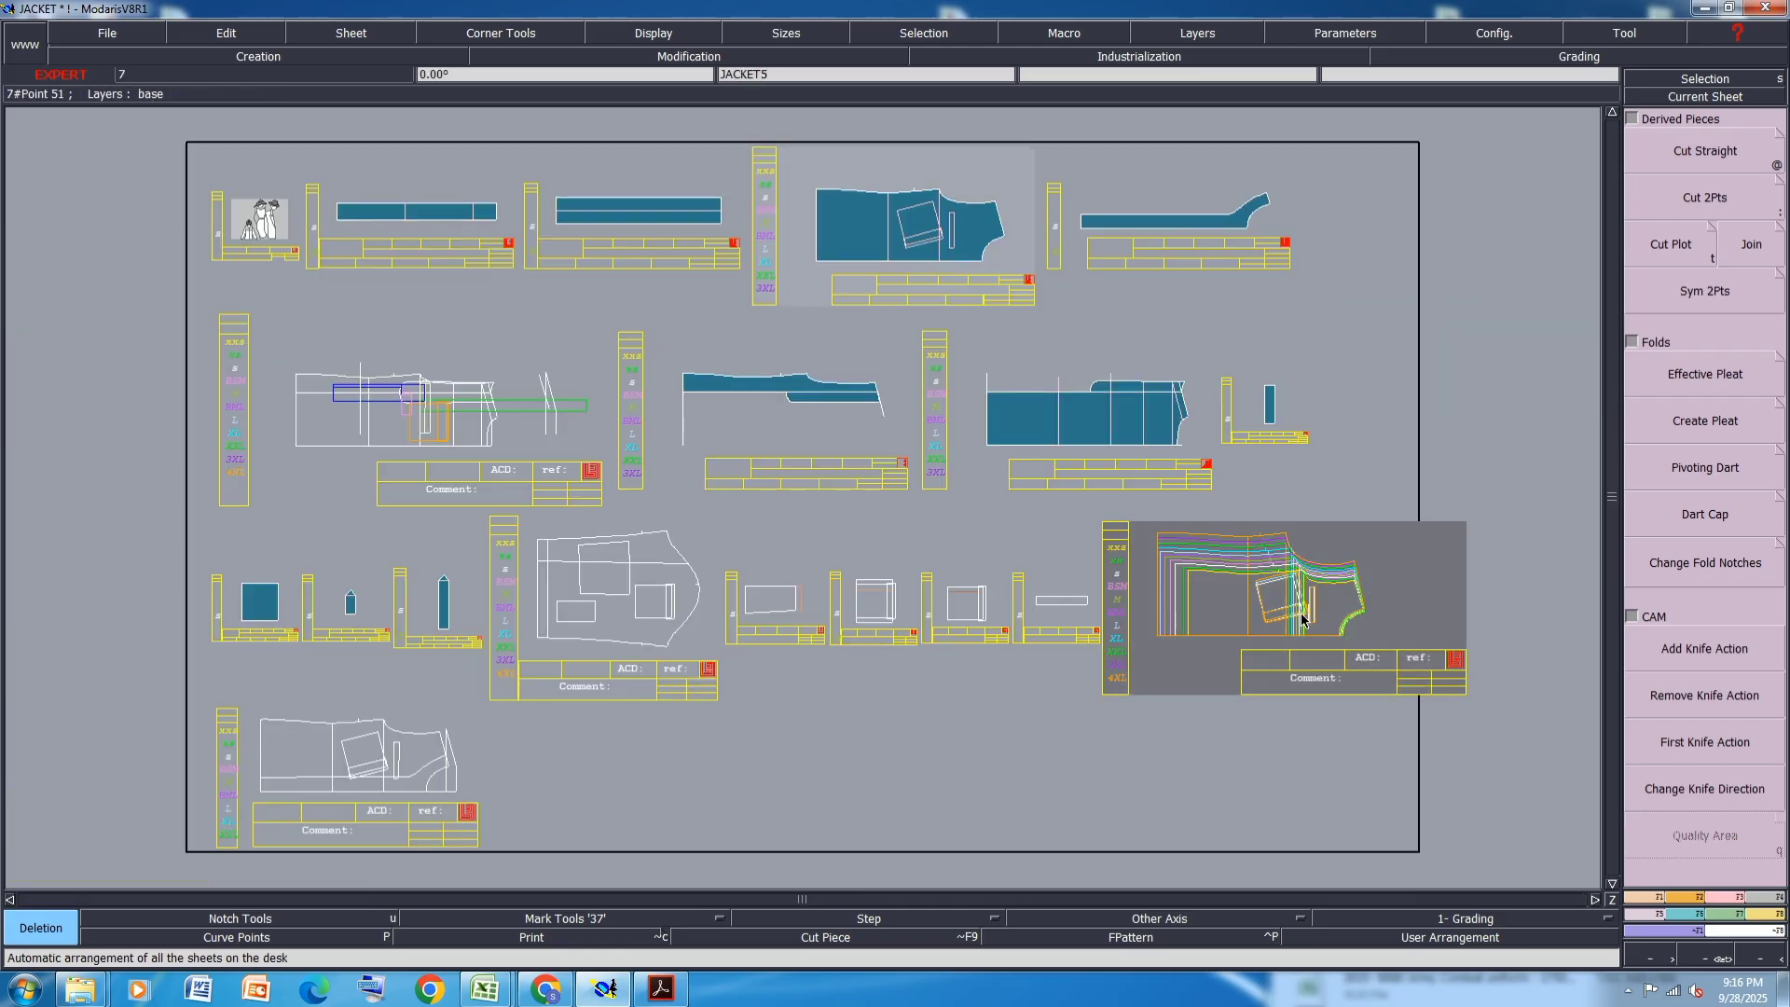
click(1306, 611)
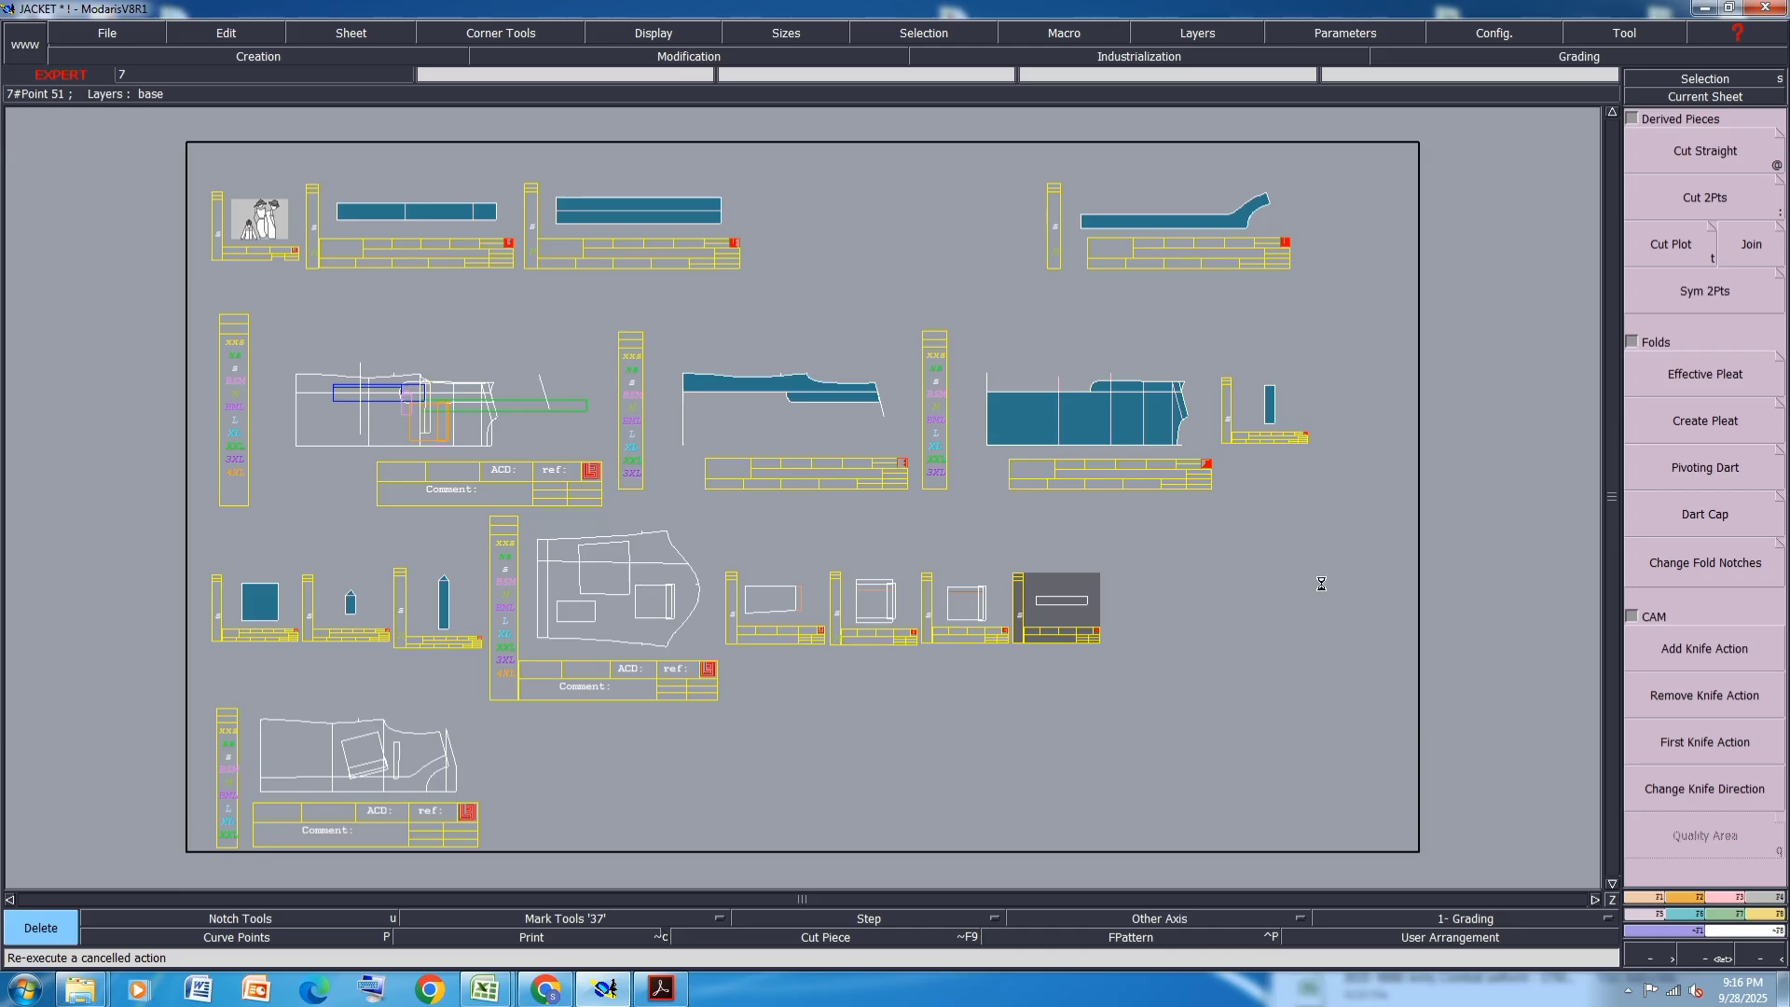
key(ctrl+z)
- Rearrange all the sheets and save the model
key(j)
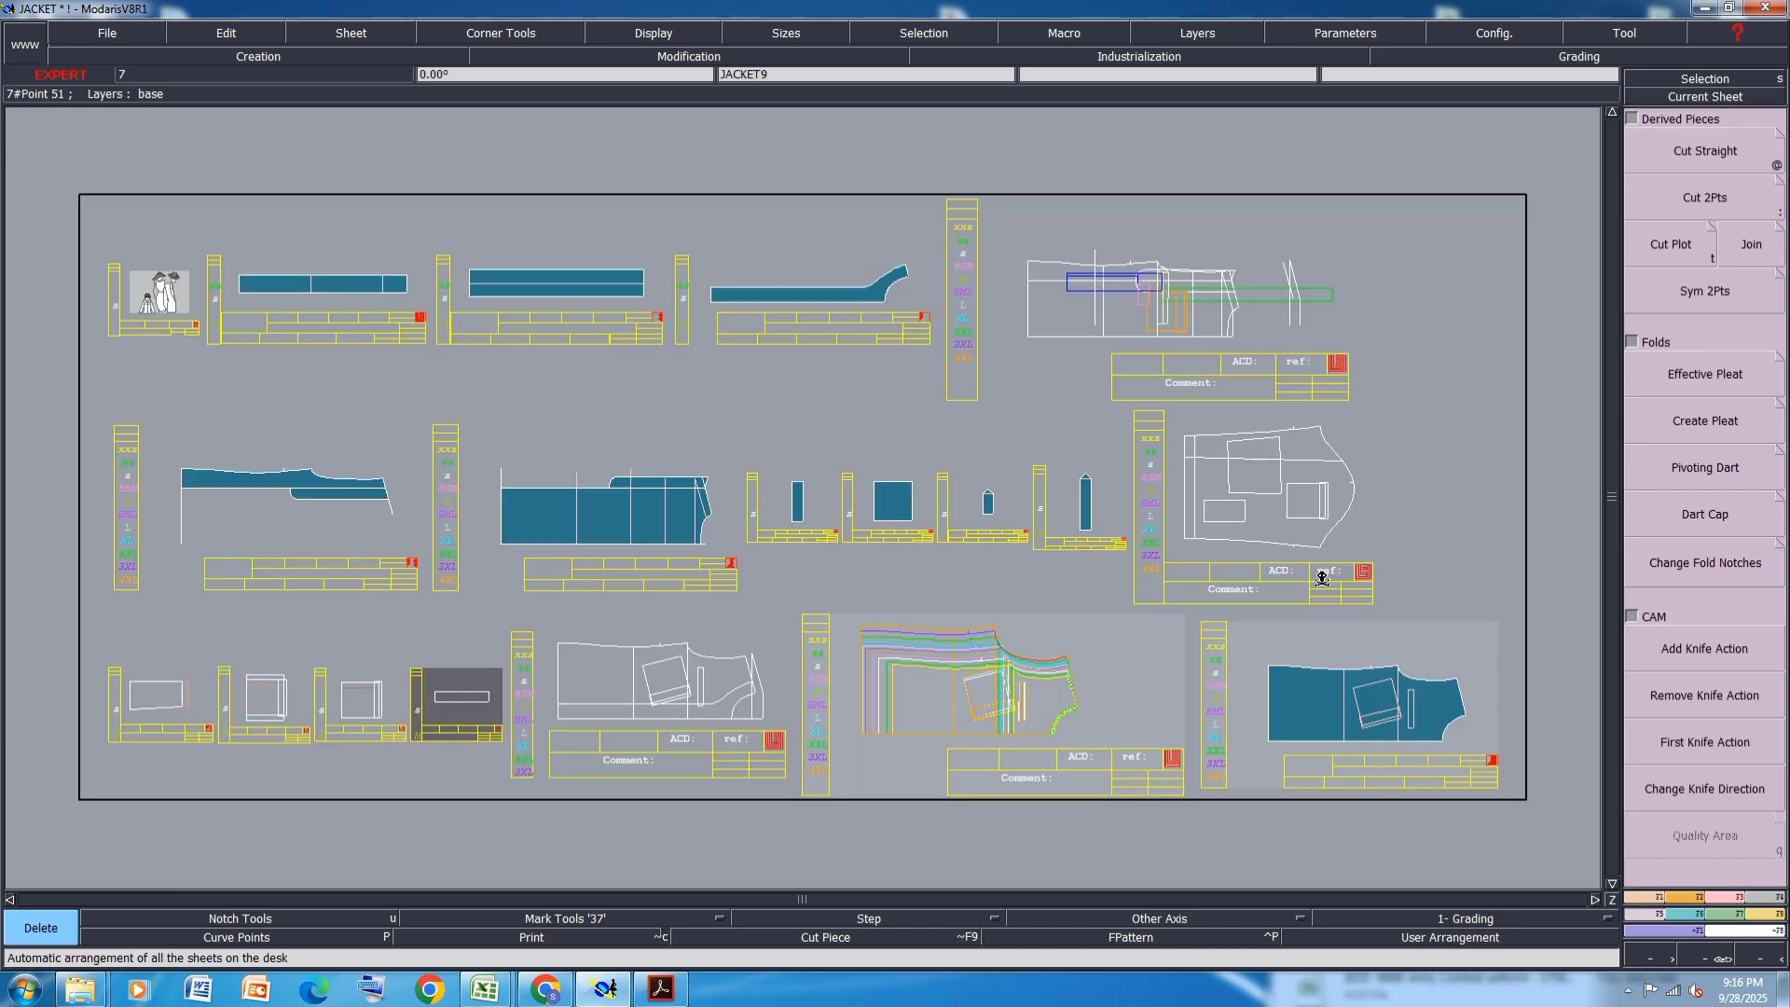
key(ctrl+s)
click(797, 597)
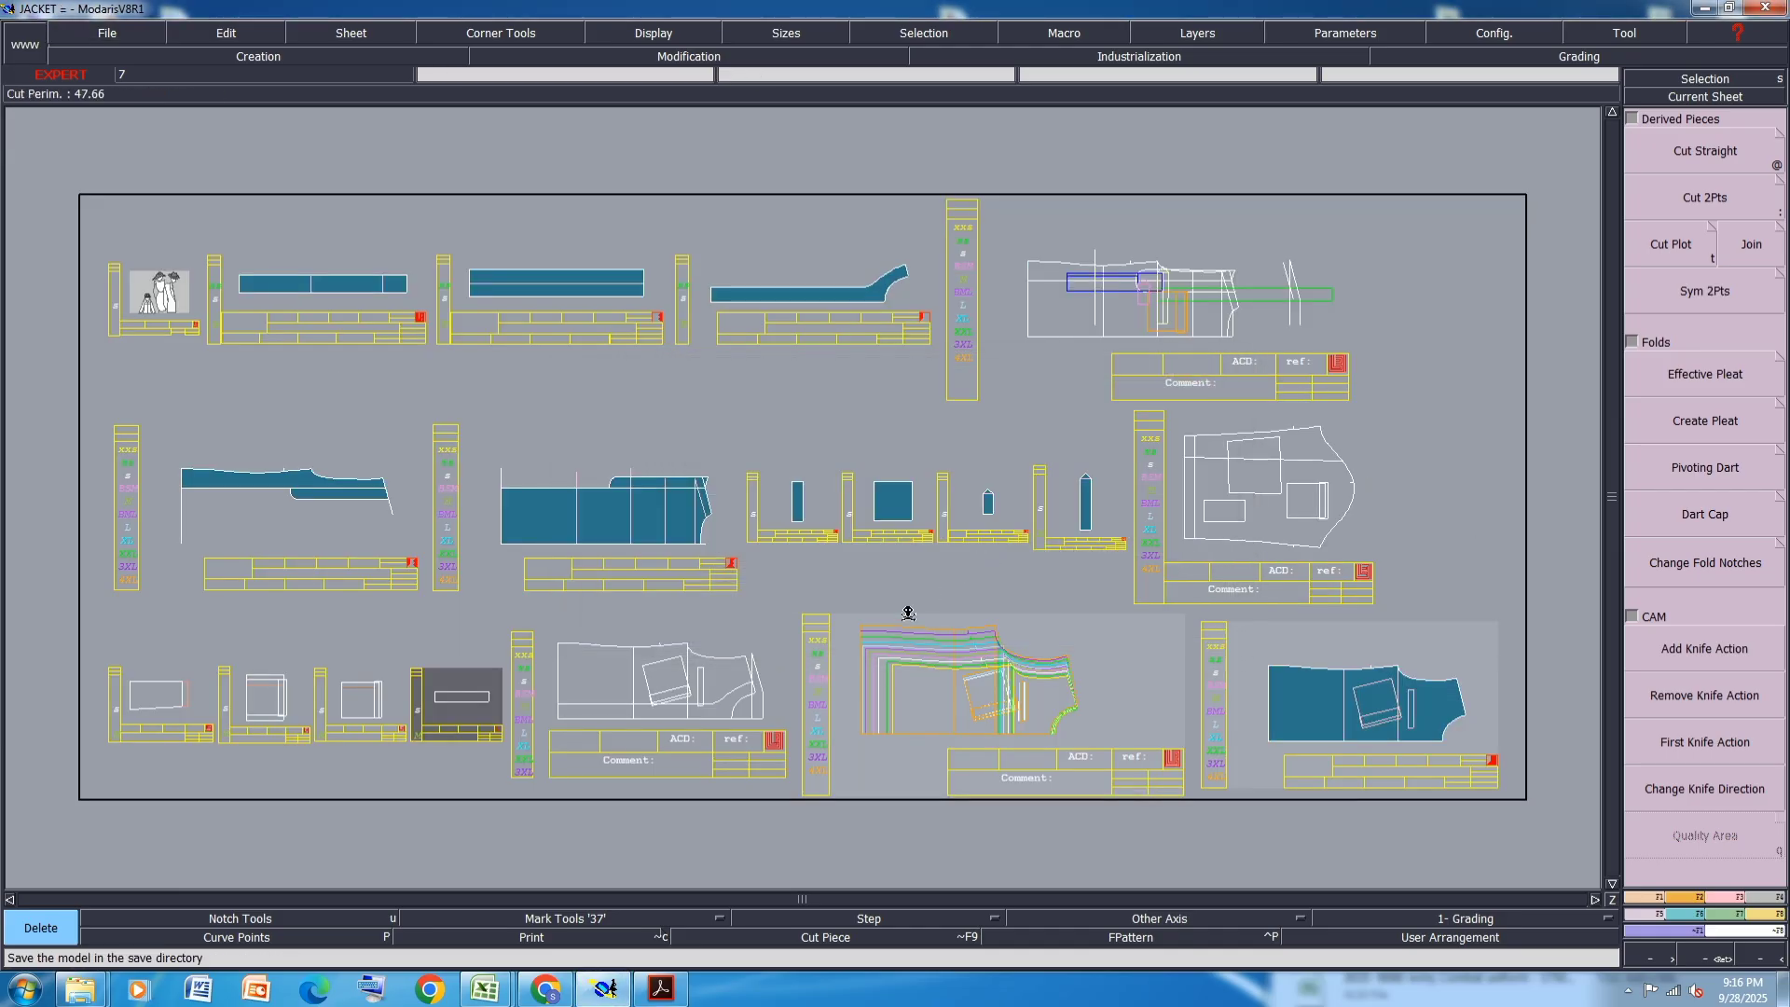
- Draw a straight diagonal line across the graded front nest, and marry the copied unfilled front pattern onto that sheet
click(997, 716)
key(d)
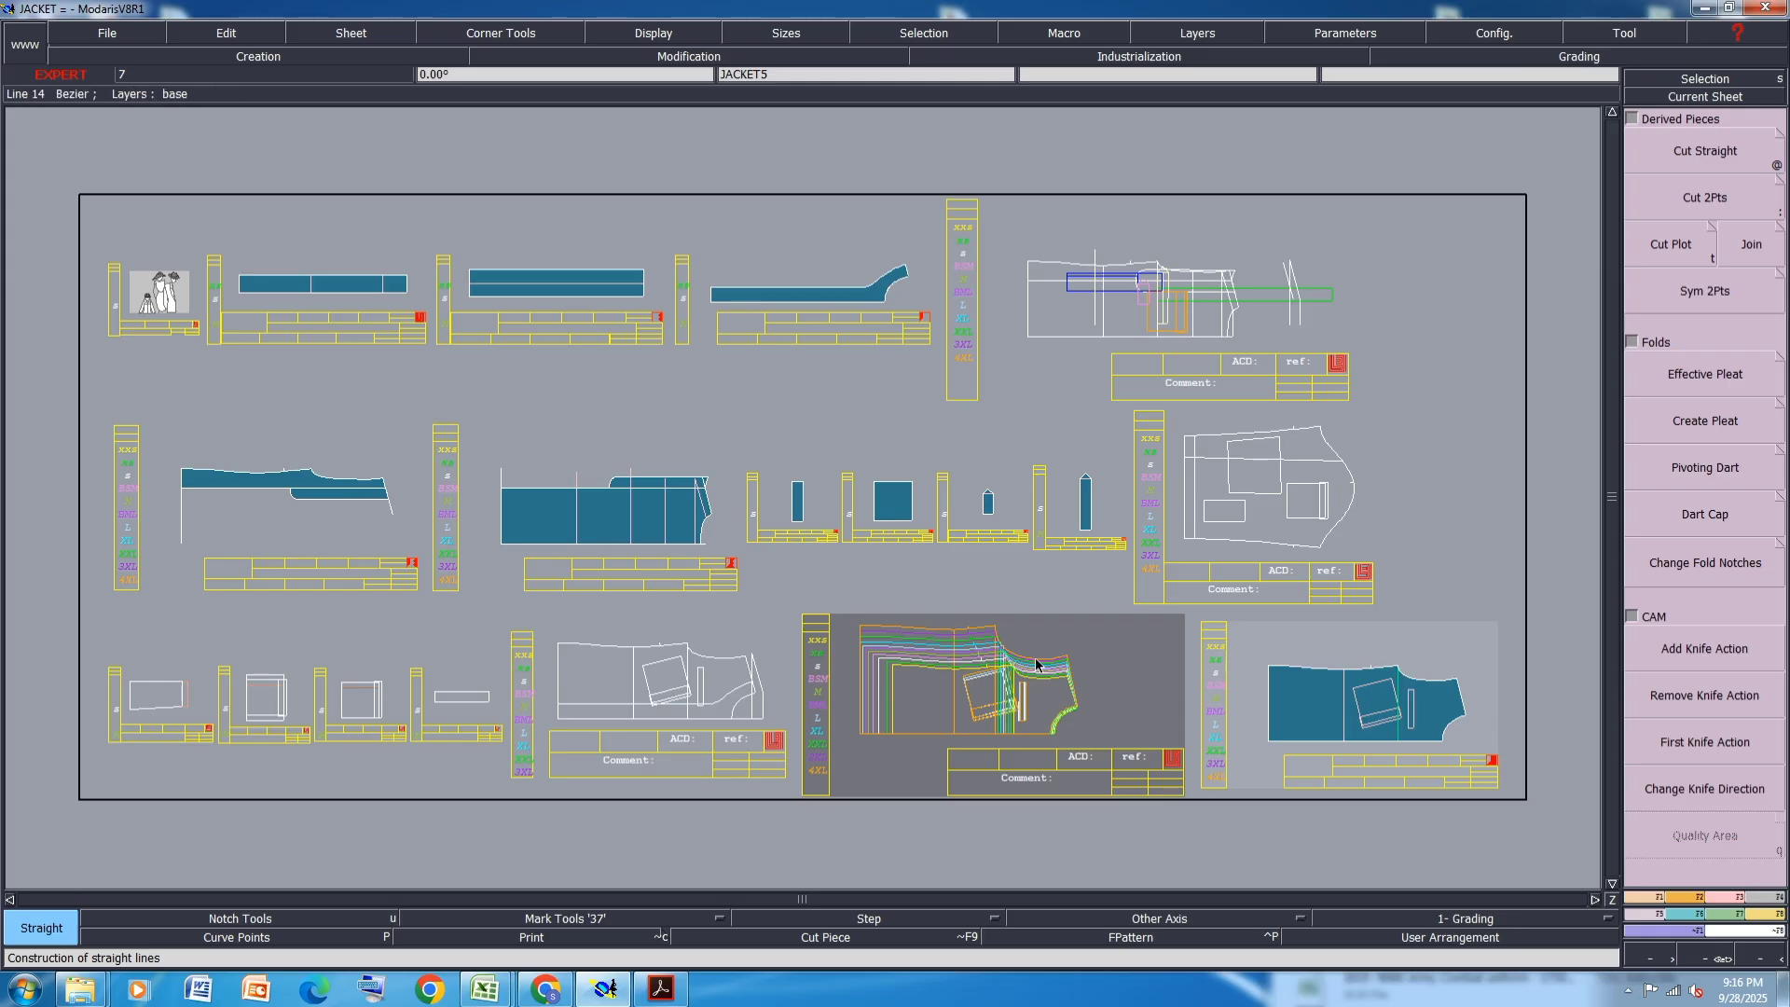
click(919, 753)
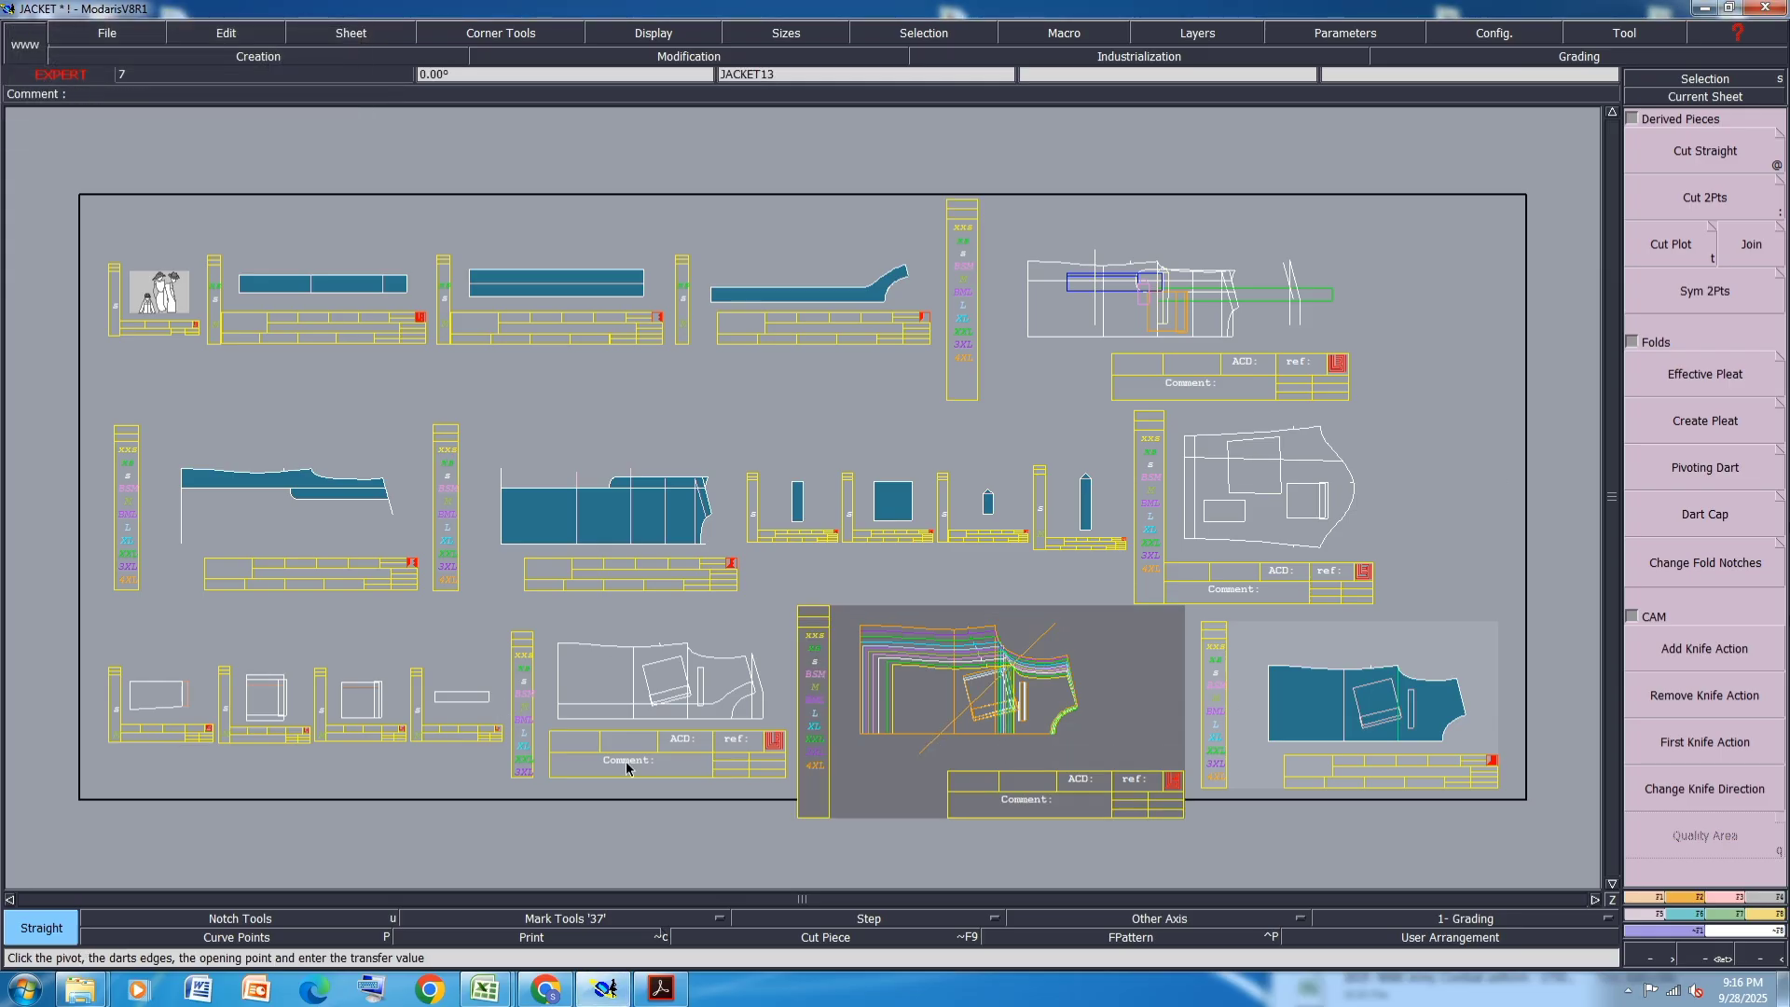
key(m)
click(558, 721)
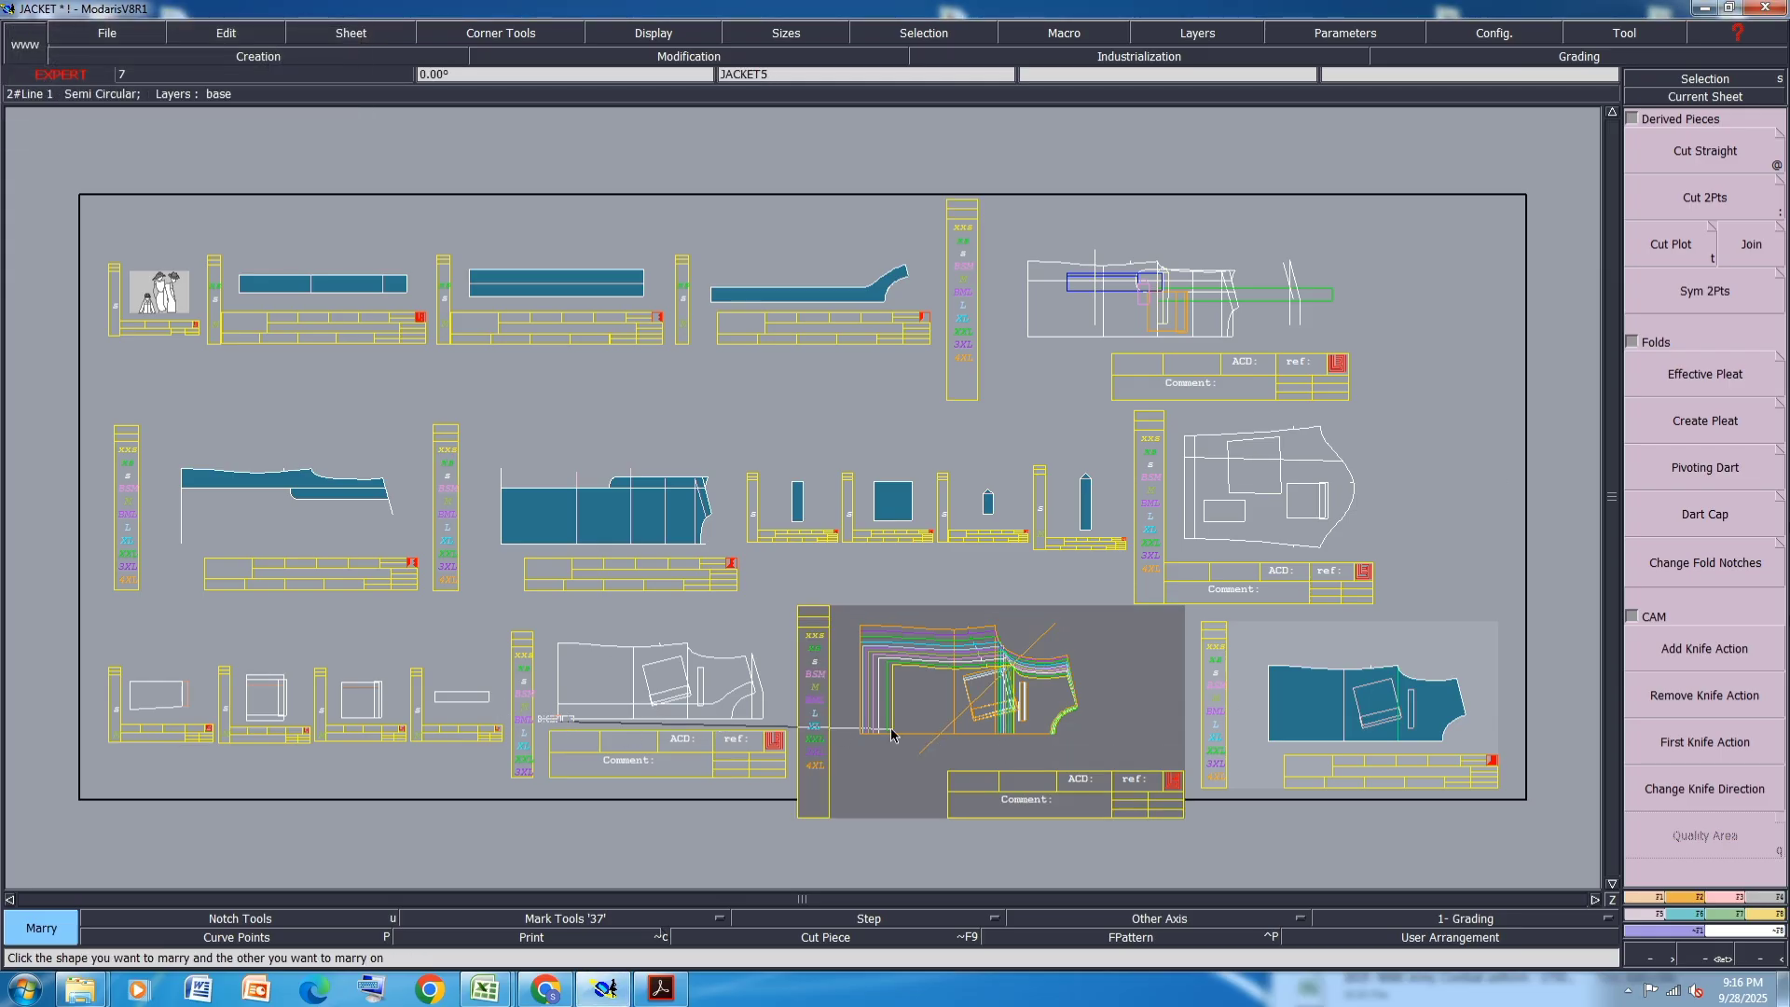
click(892, 733)
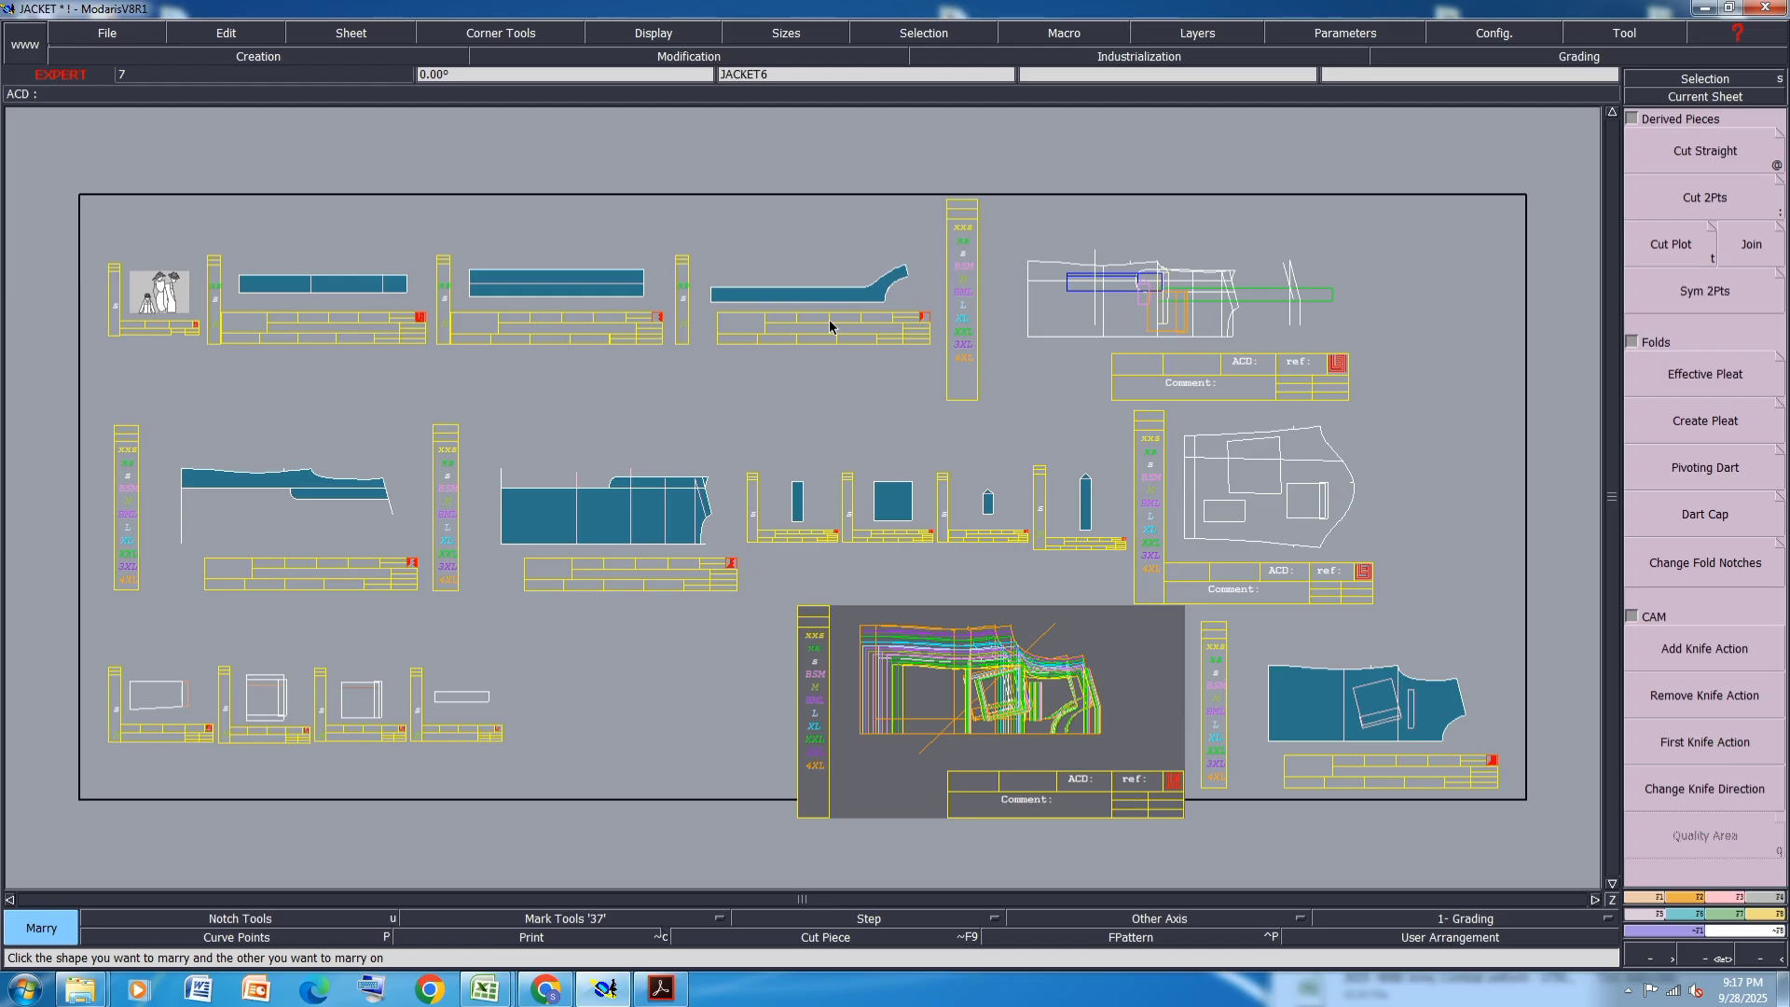
- Enter the comment "FRONT FACING 1X2" for the long facing piece with the curved end
scroll(830, 326, up, 2)
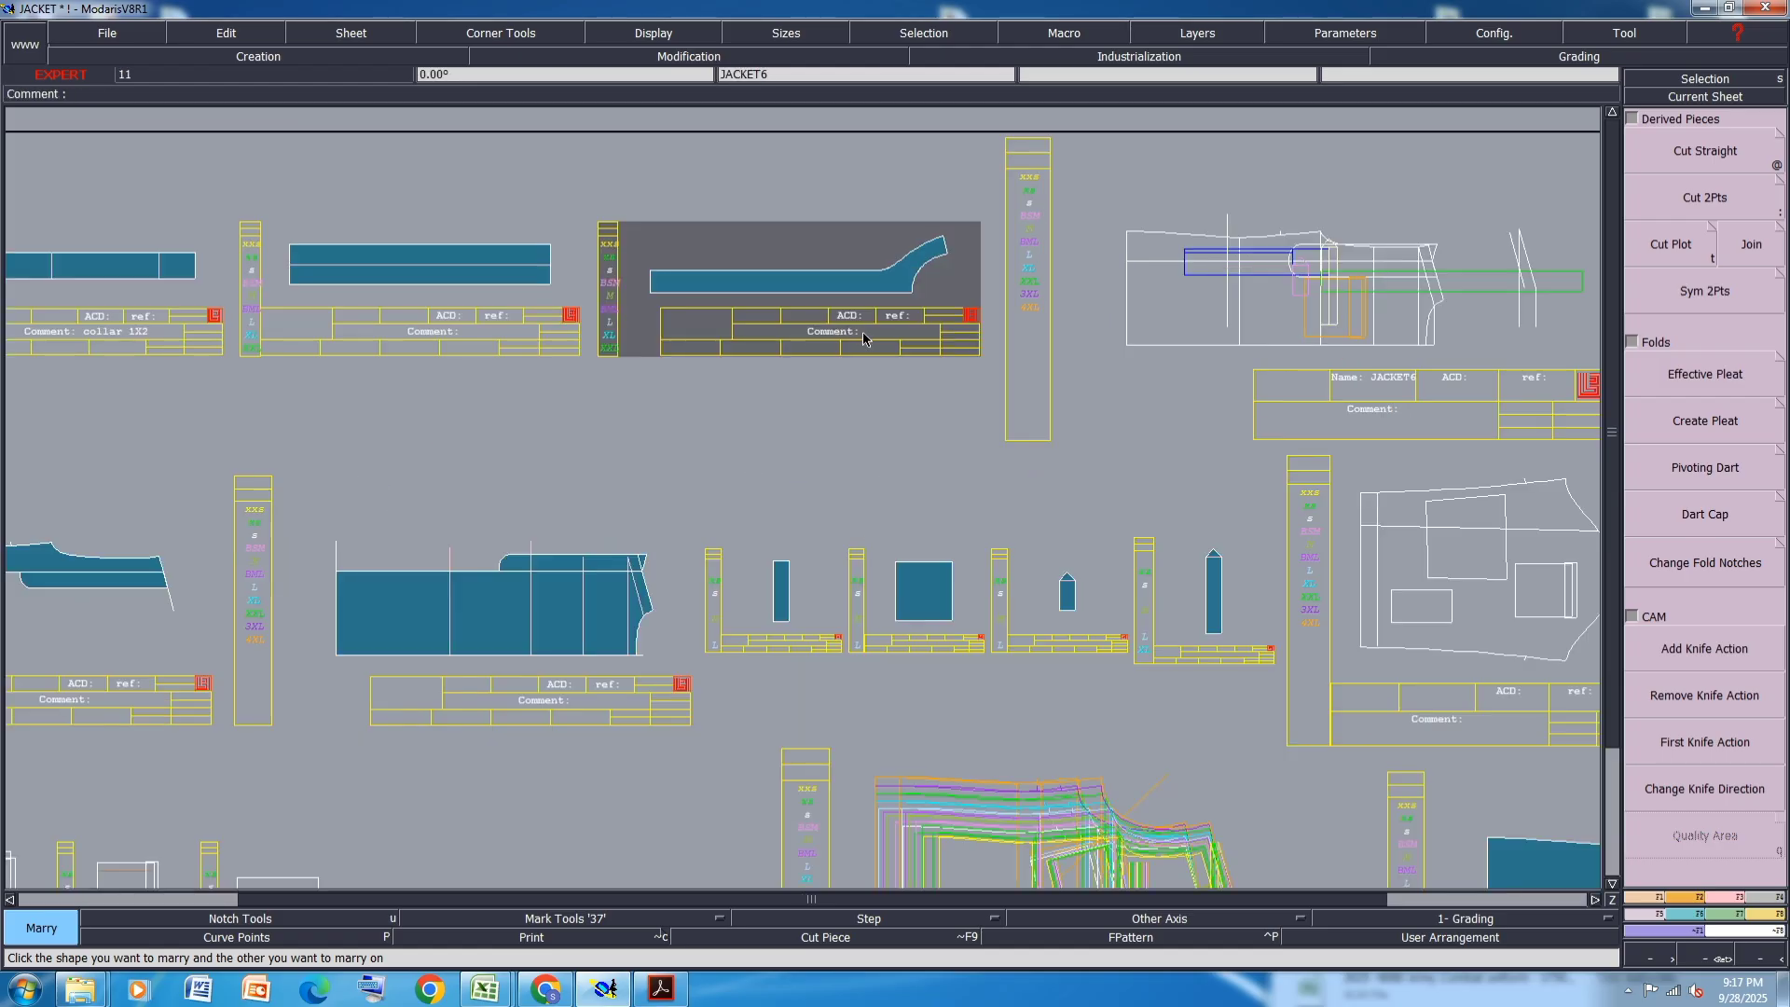
key(e)
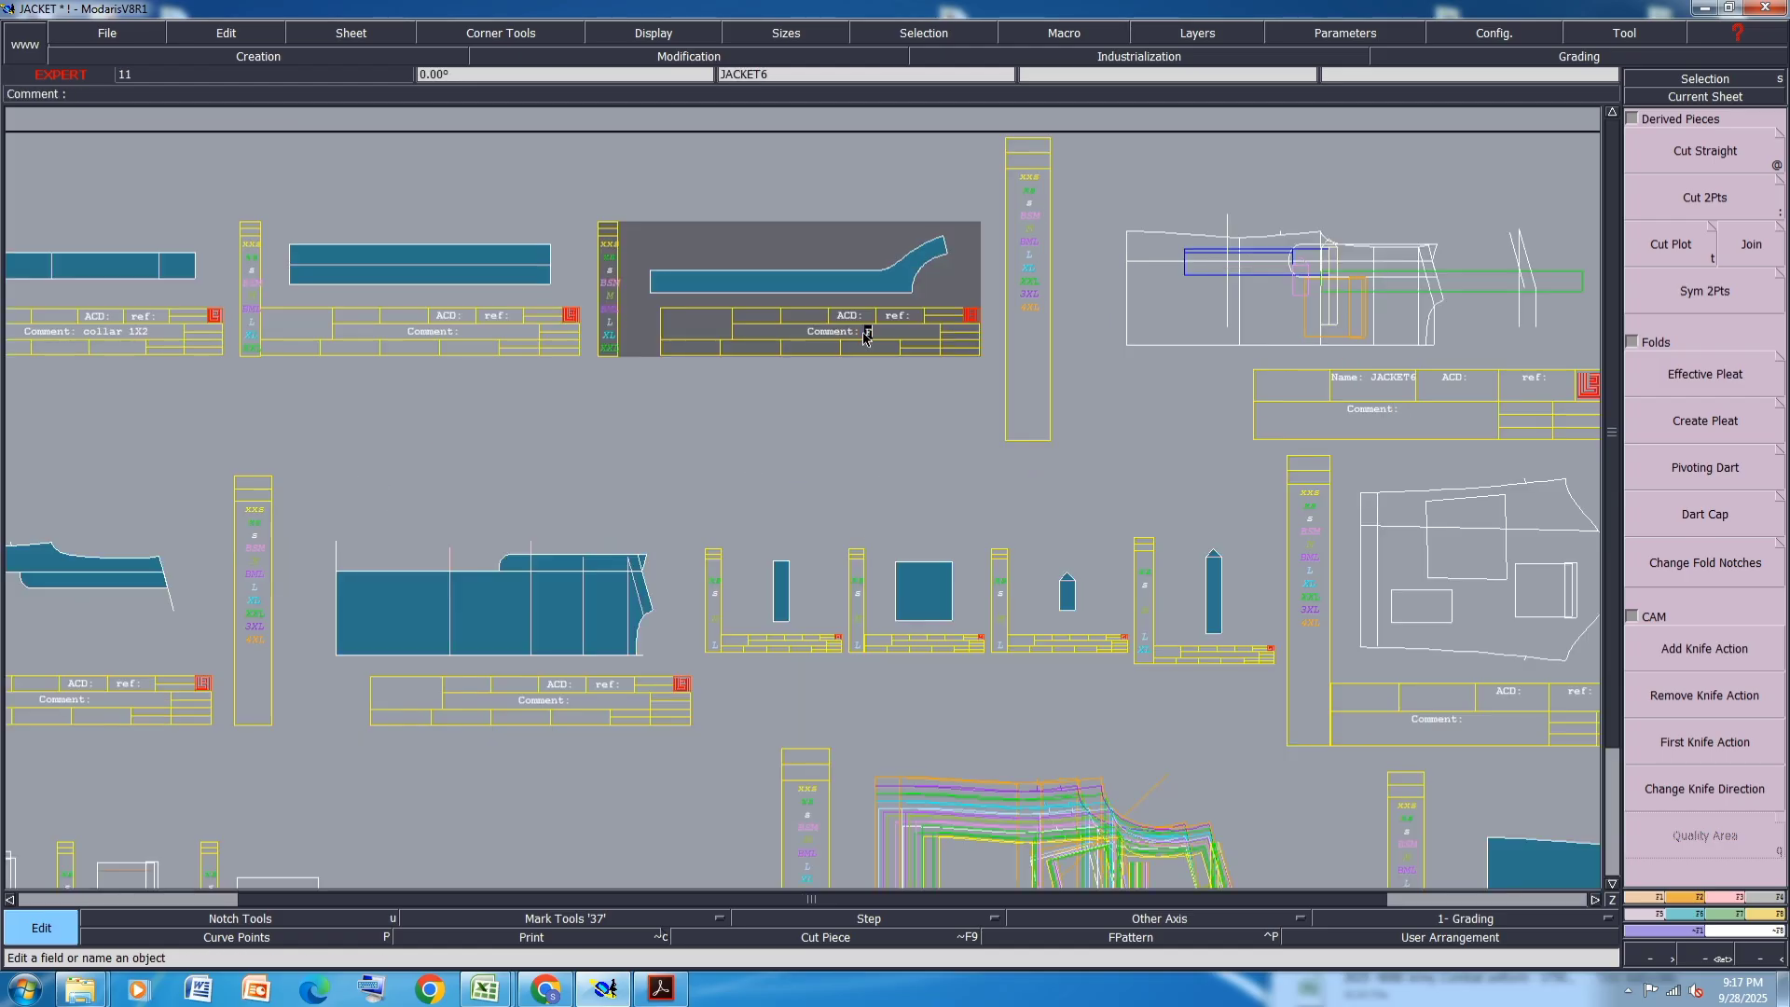
text(FRONT FACING 1X2)
key(Return)
scroll(863, 339, down, 2)
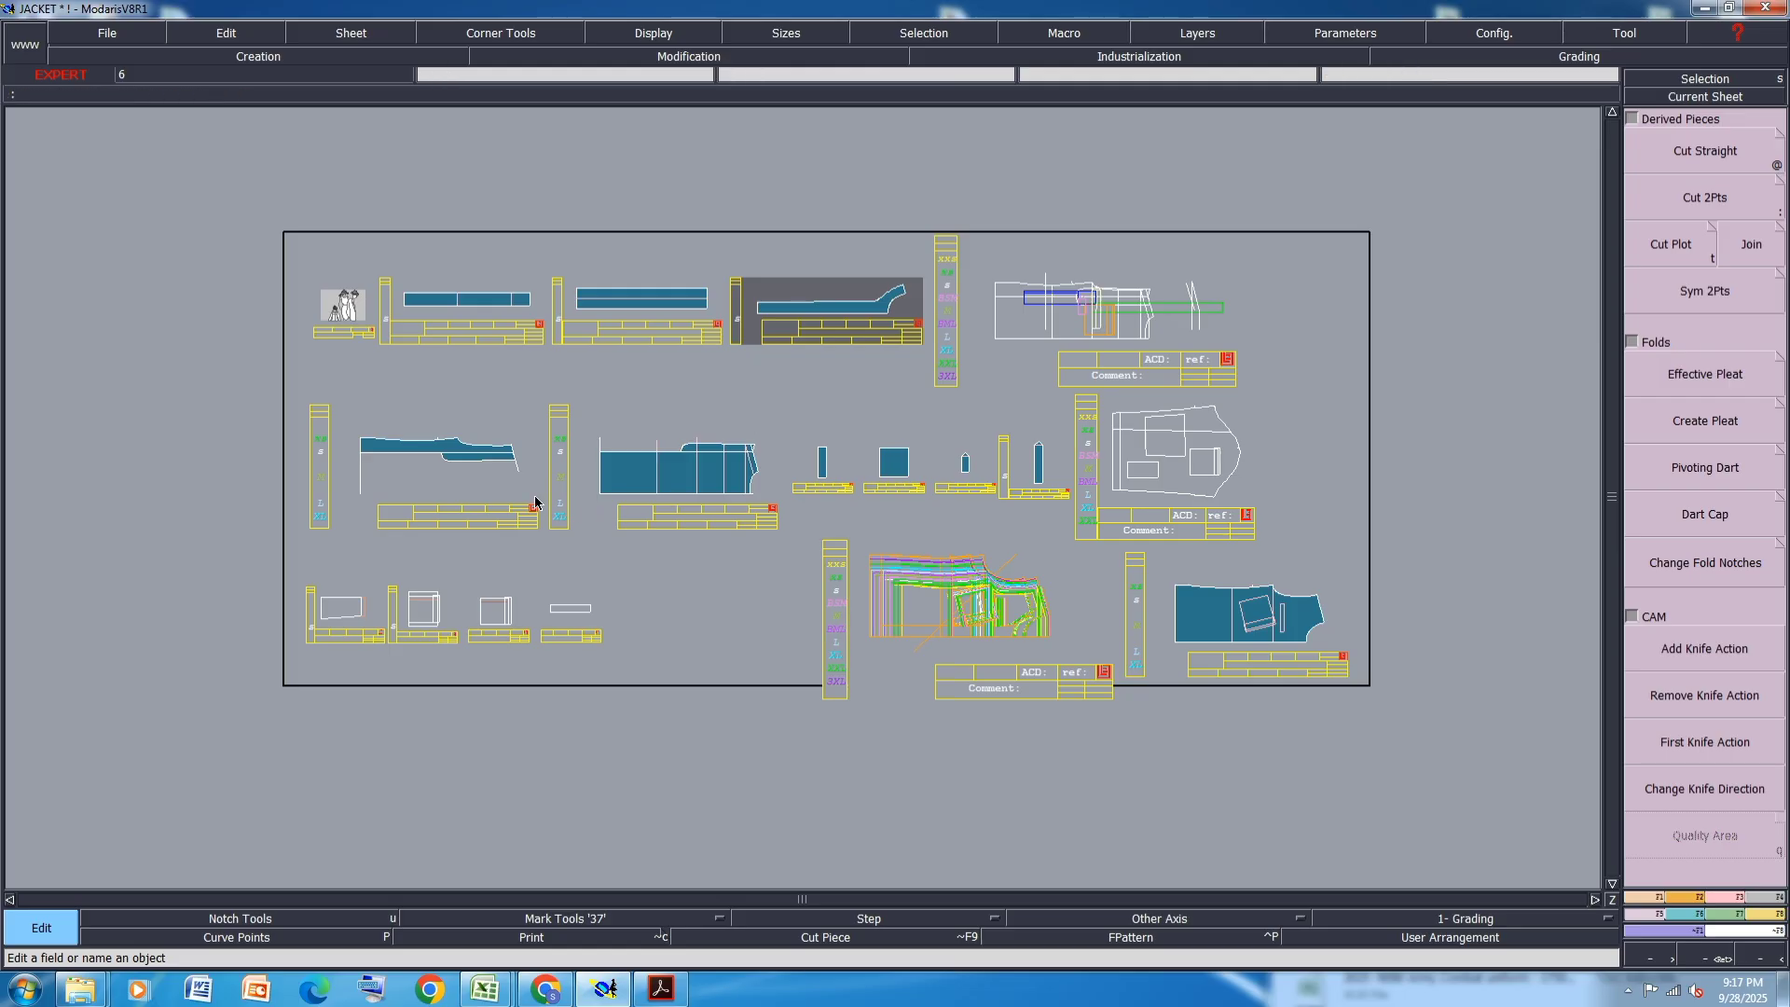
- Enter the comments "BK SD PANEL 1X2" for the back side panel and "BACK 1X2" for the half back piece
scroll(499, 493, up, 1)
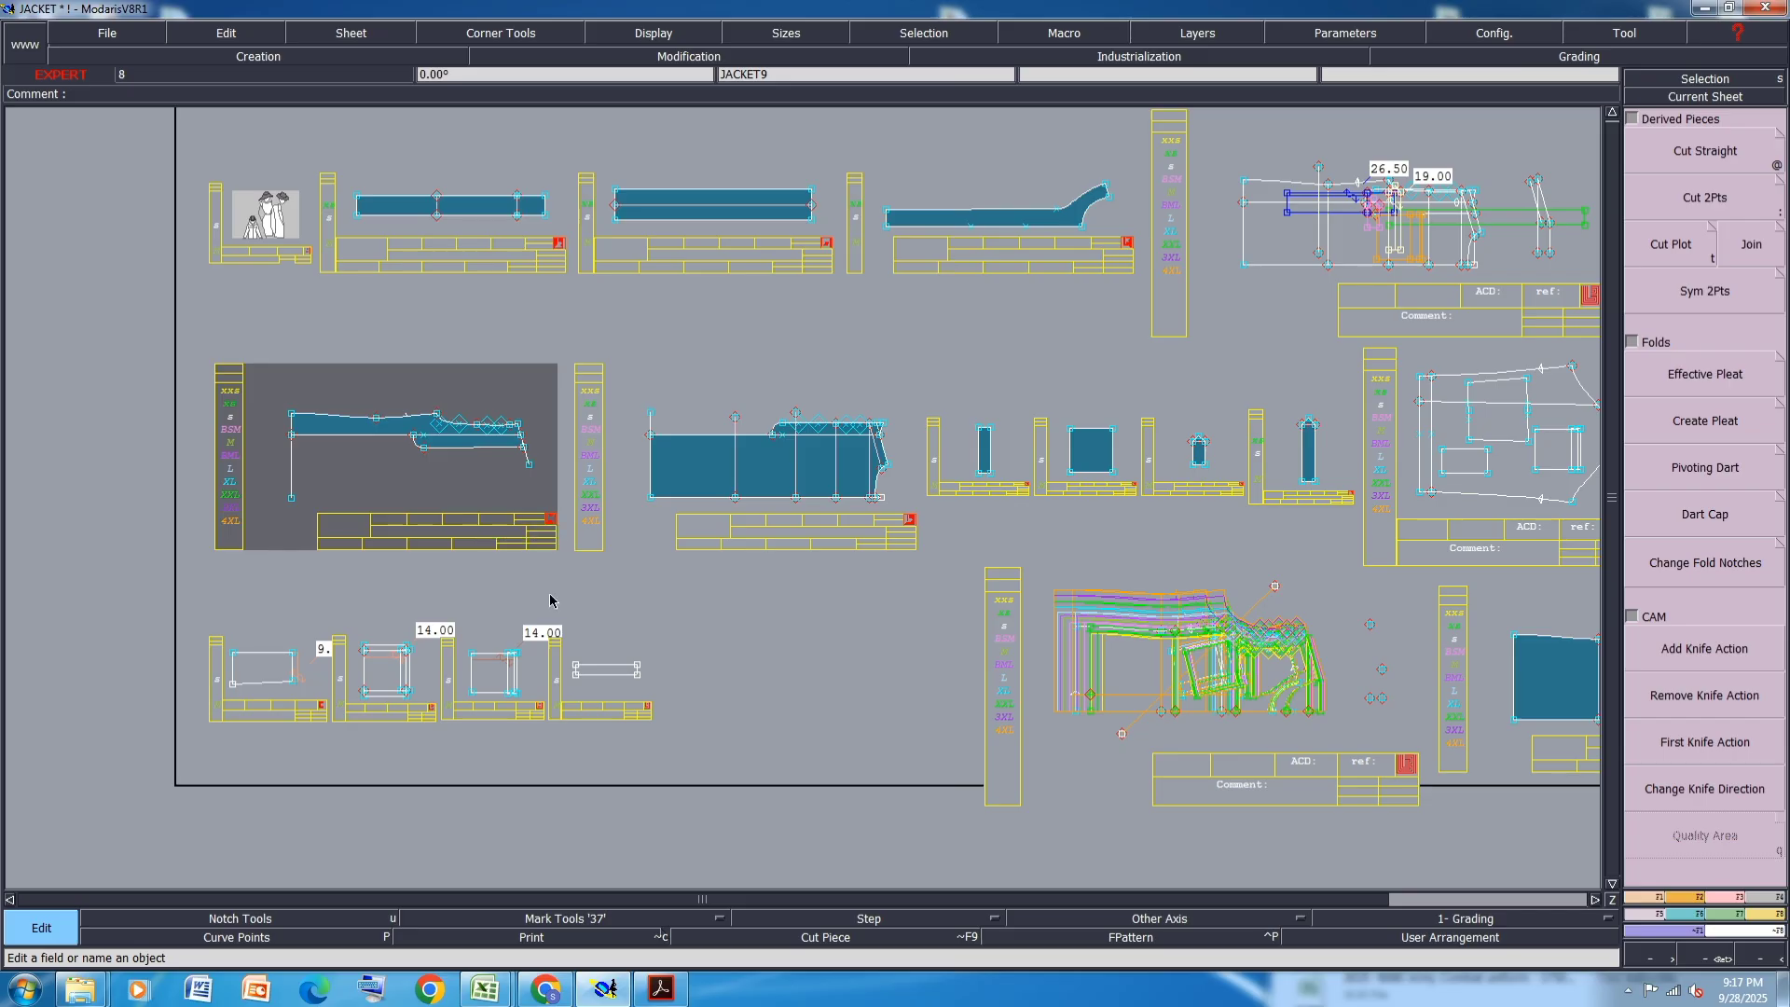
scroll(869, 516, up, 2)
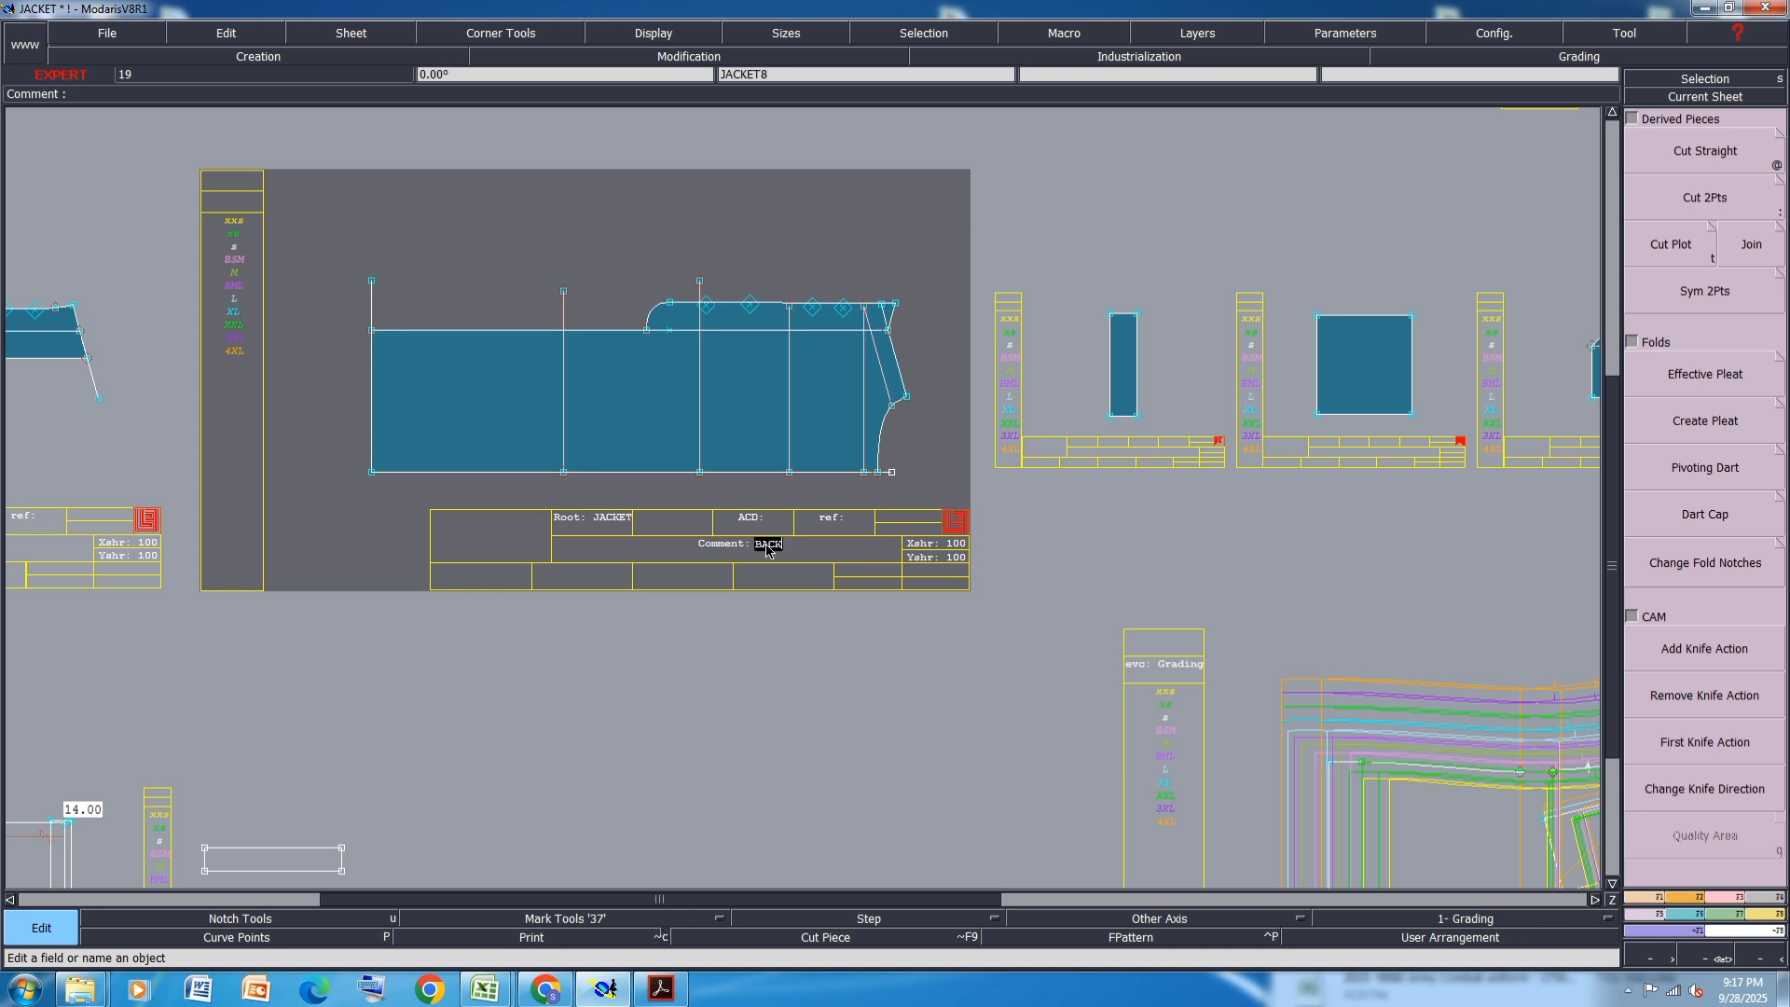
text(2)
key(Return)
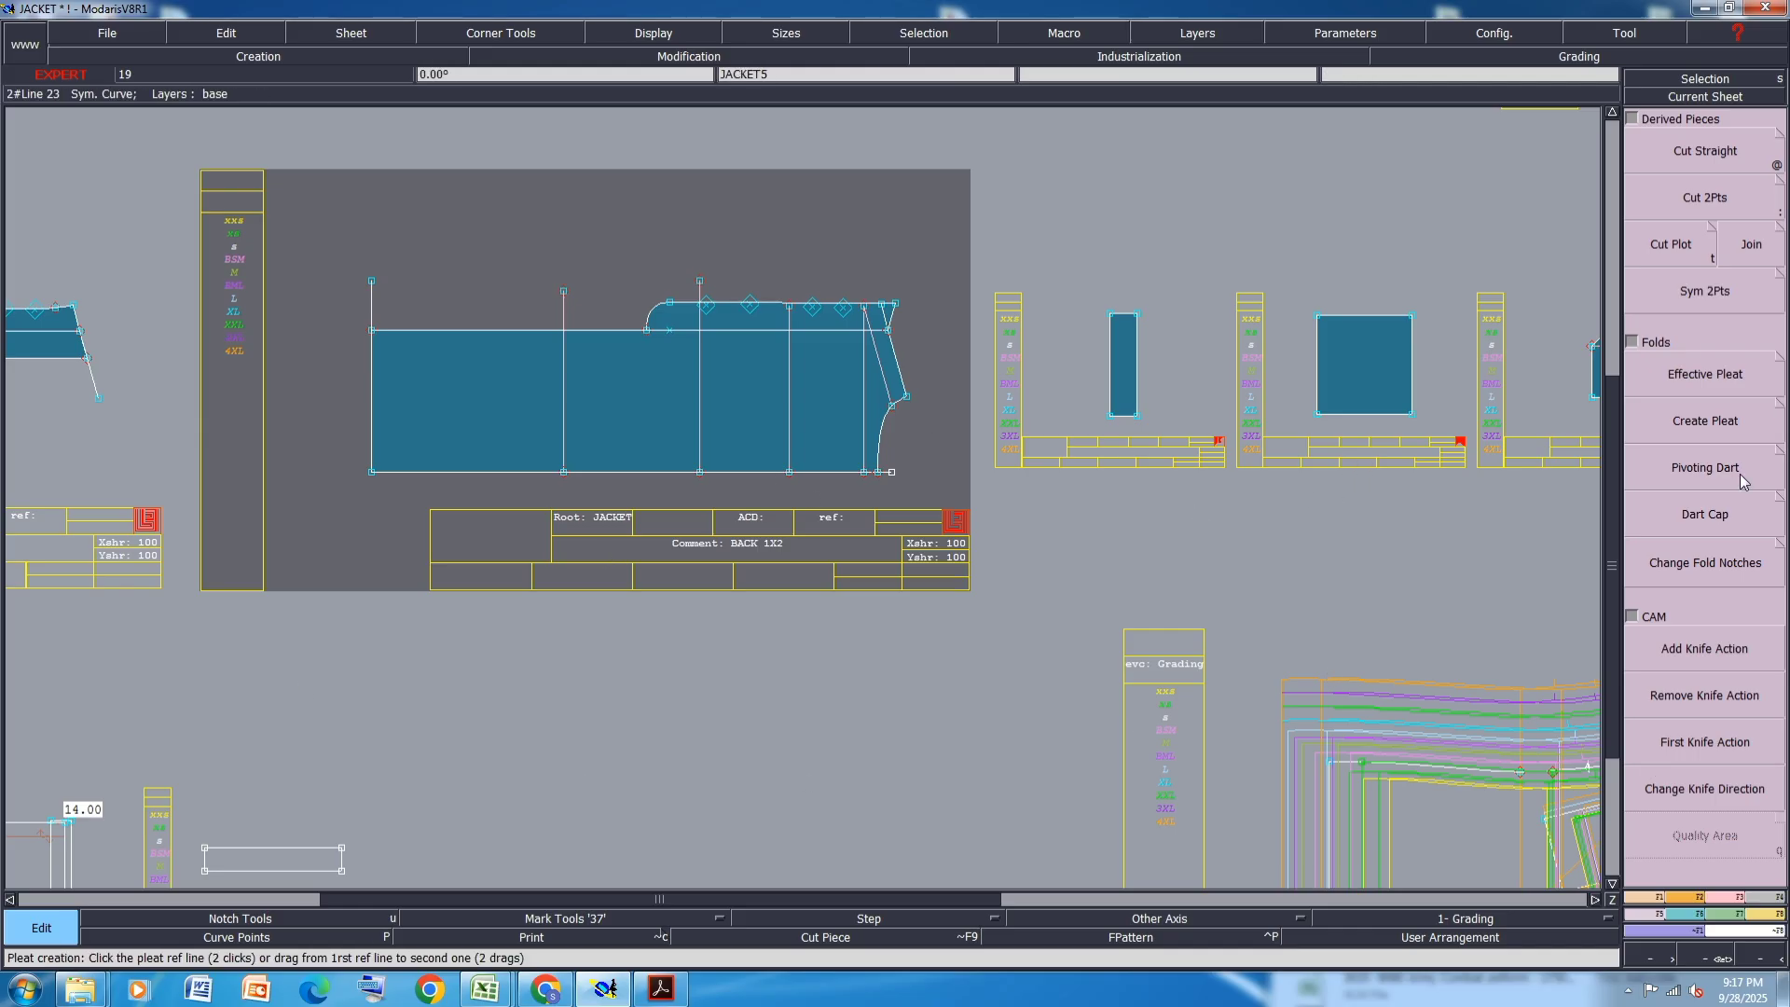
- Create a full back piece with Sym 2Pts about the long centre-back edge, including the internal cross lines, and rearrange all the sheets
click(1720, 301)
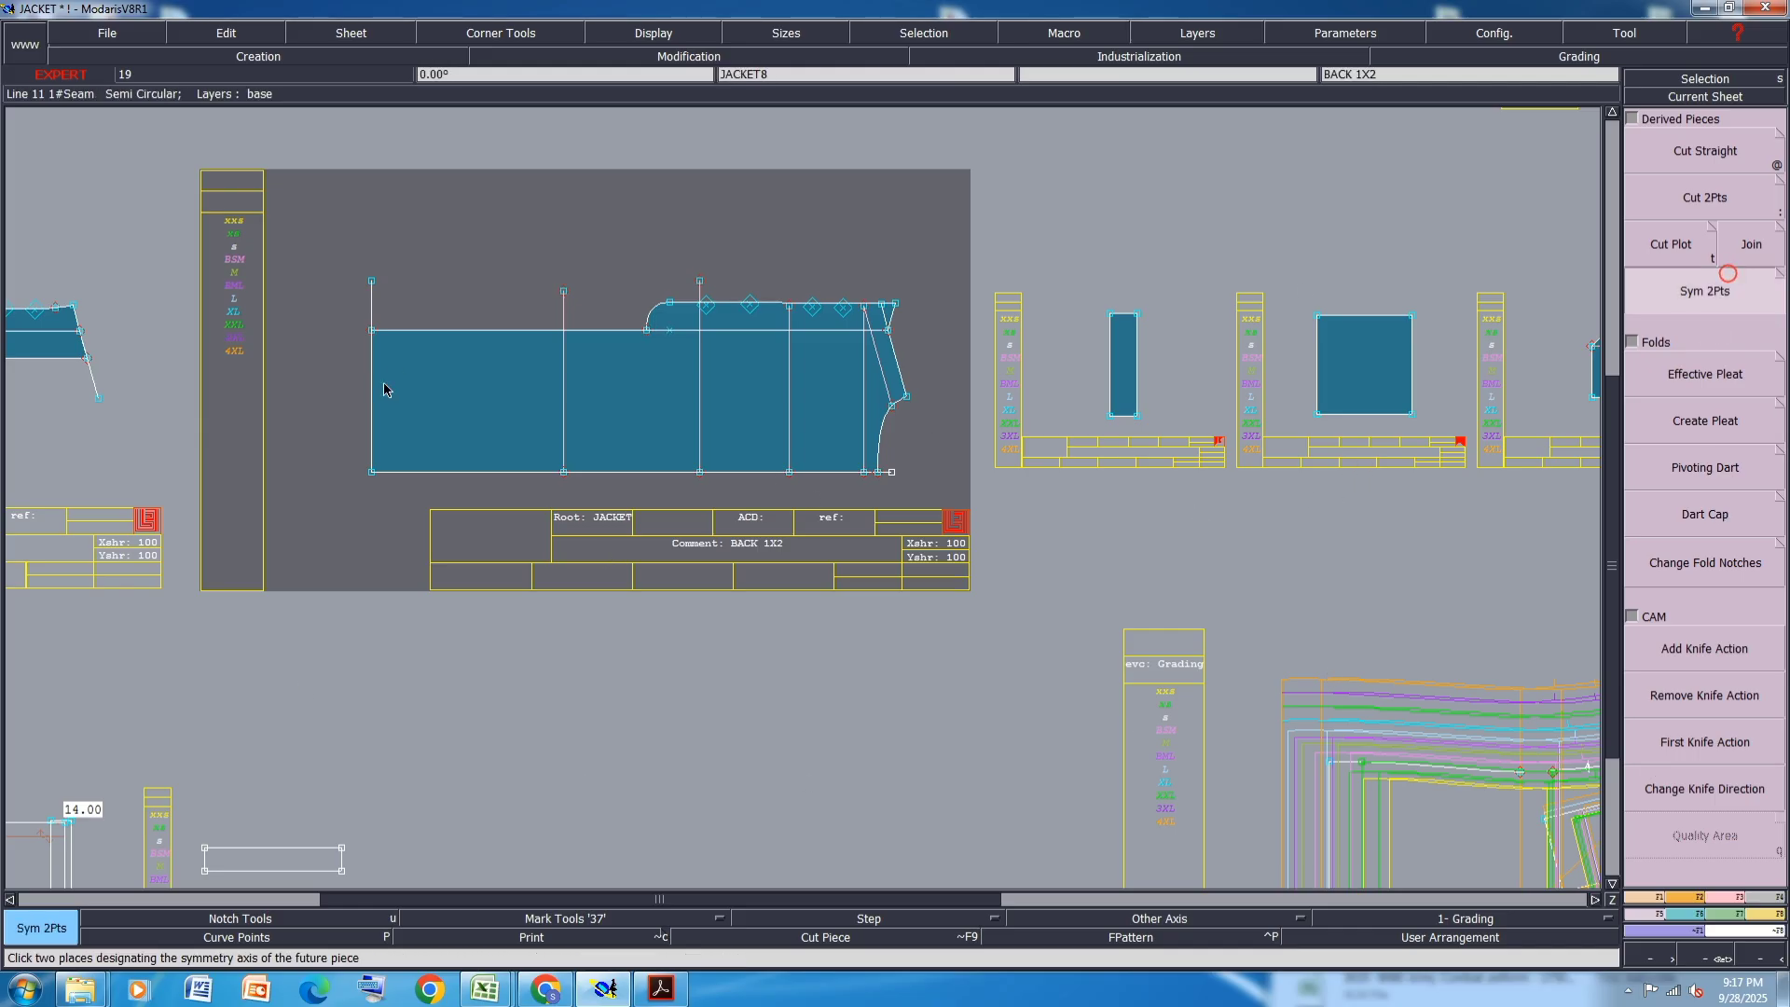
click(560, 418)
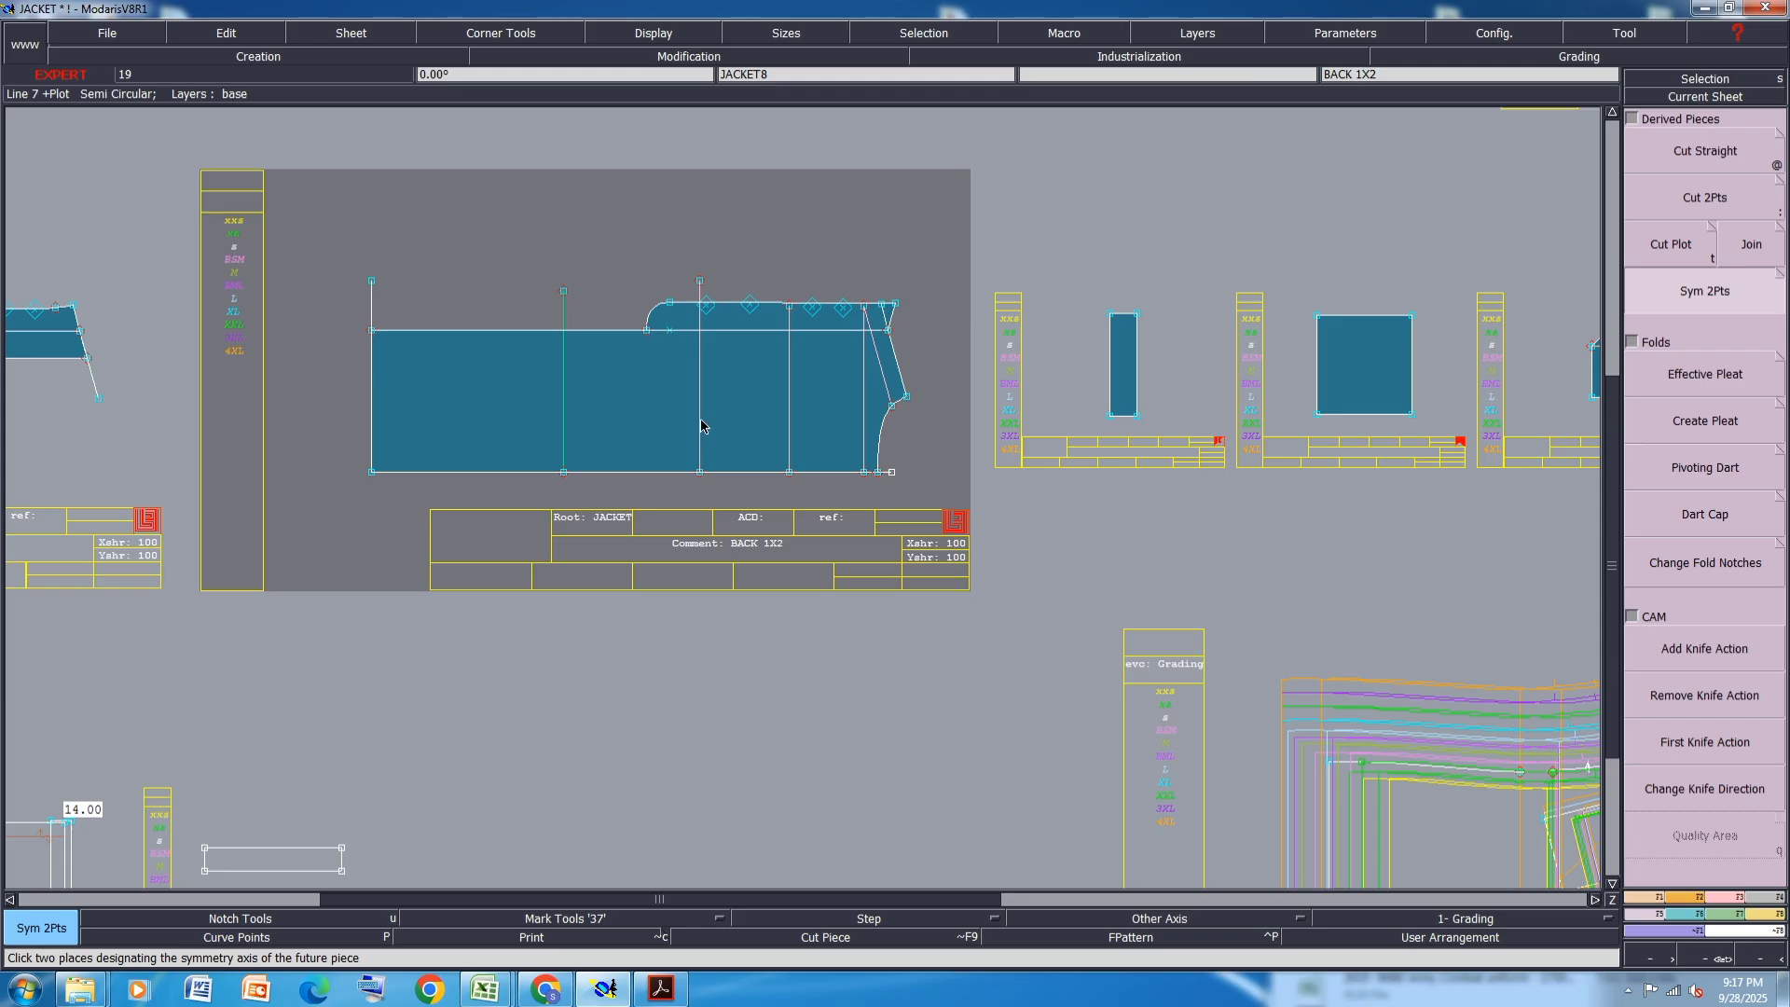
click(700, 419)
click(865, 403)
click(883, 380)
click(789, 429)
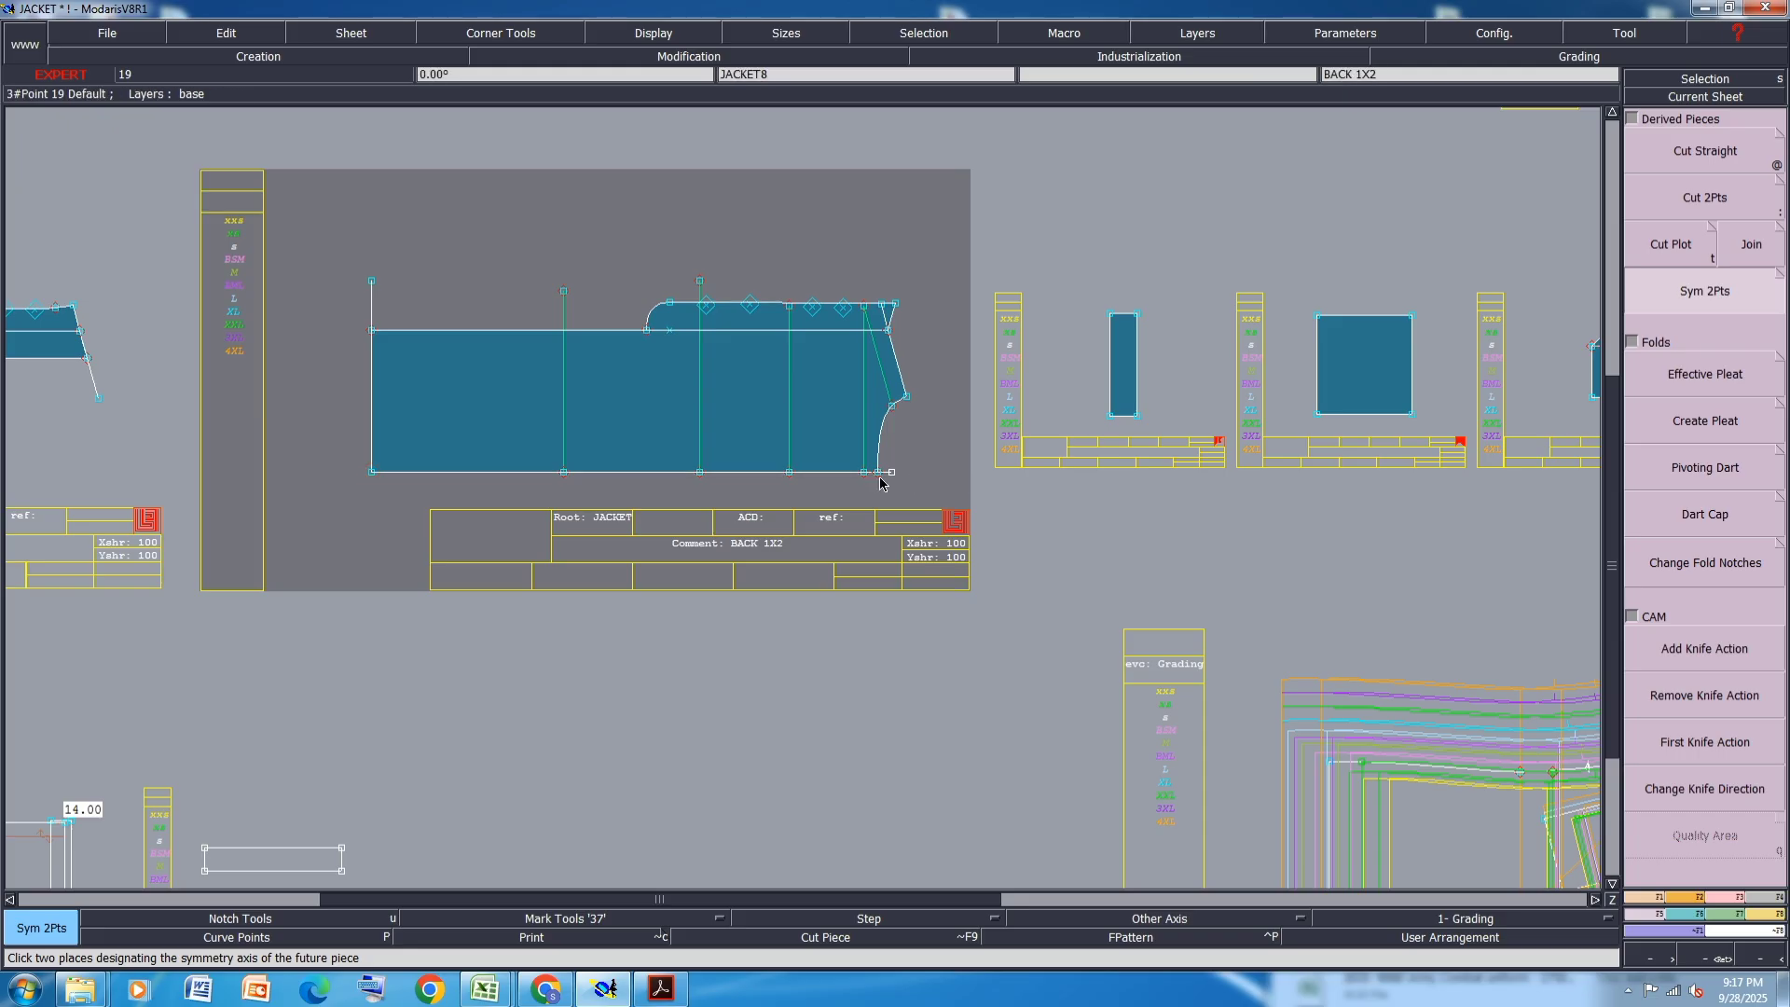
click(371, 472)
click(892, 471)
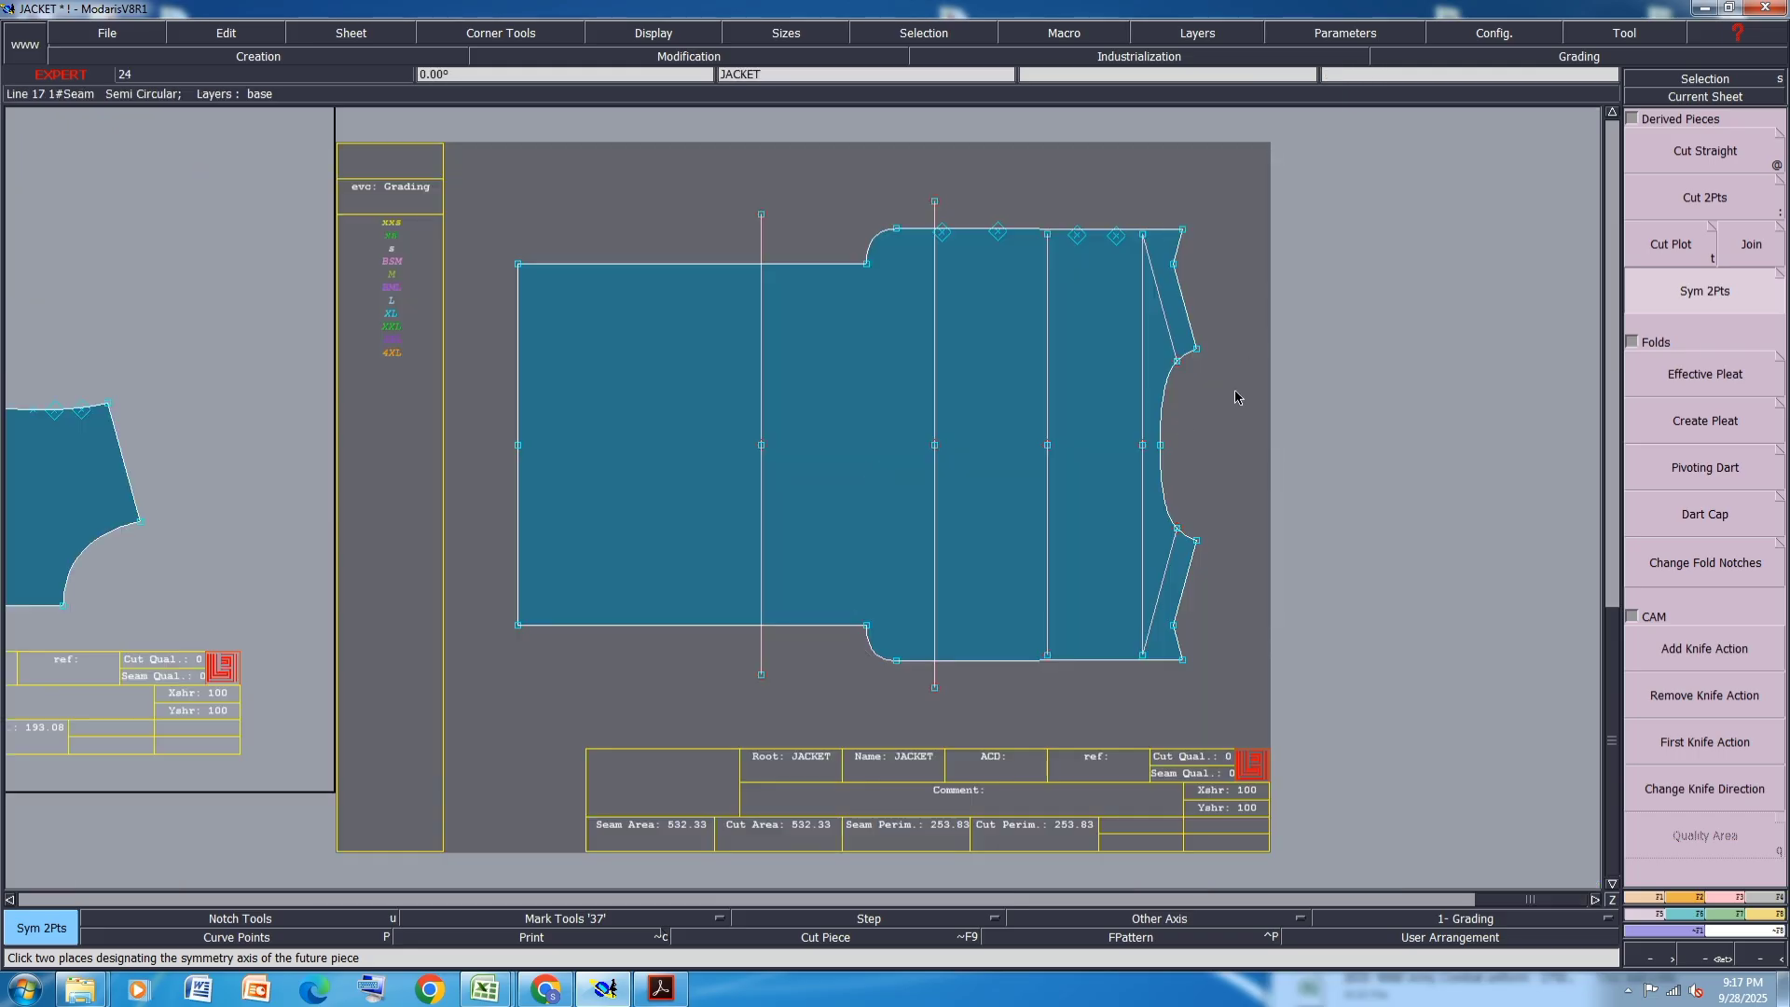
key(j)
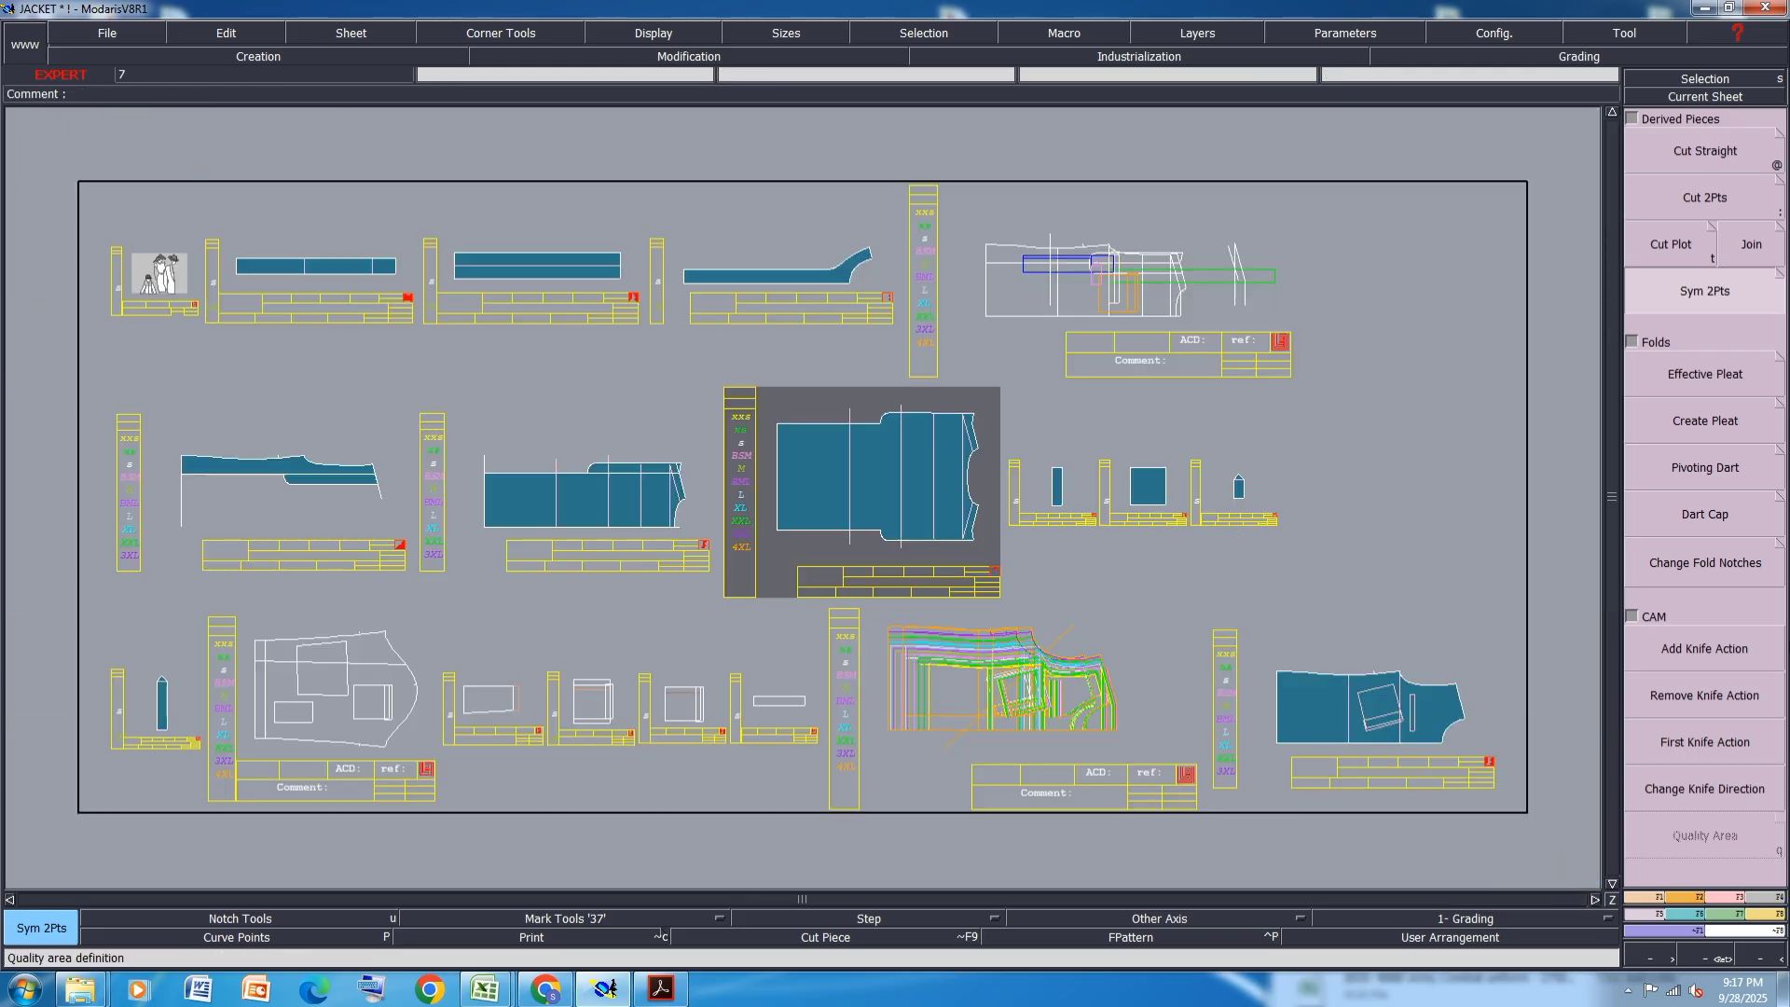
- Delete the original half back sheet, undo and redo the deletion, and rearrange all the sheets
click(559, 516)
key(Delete)
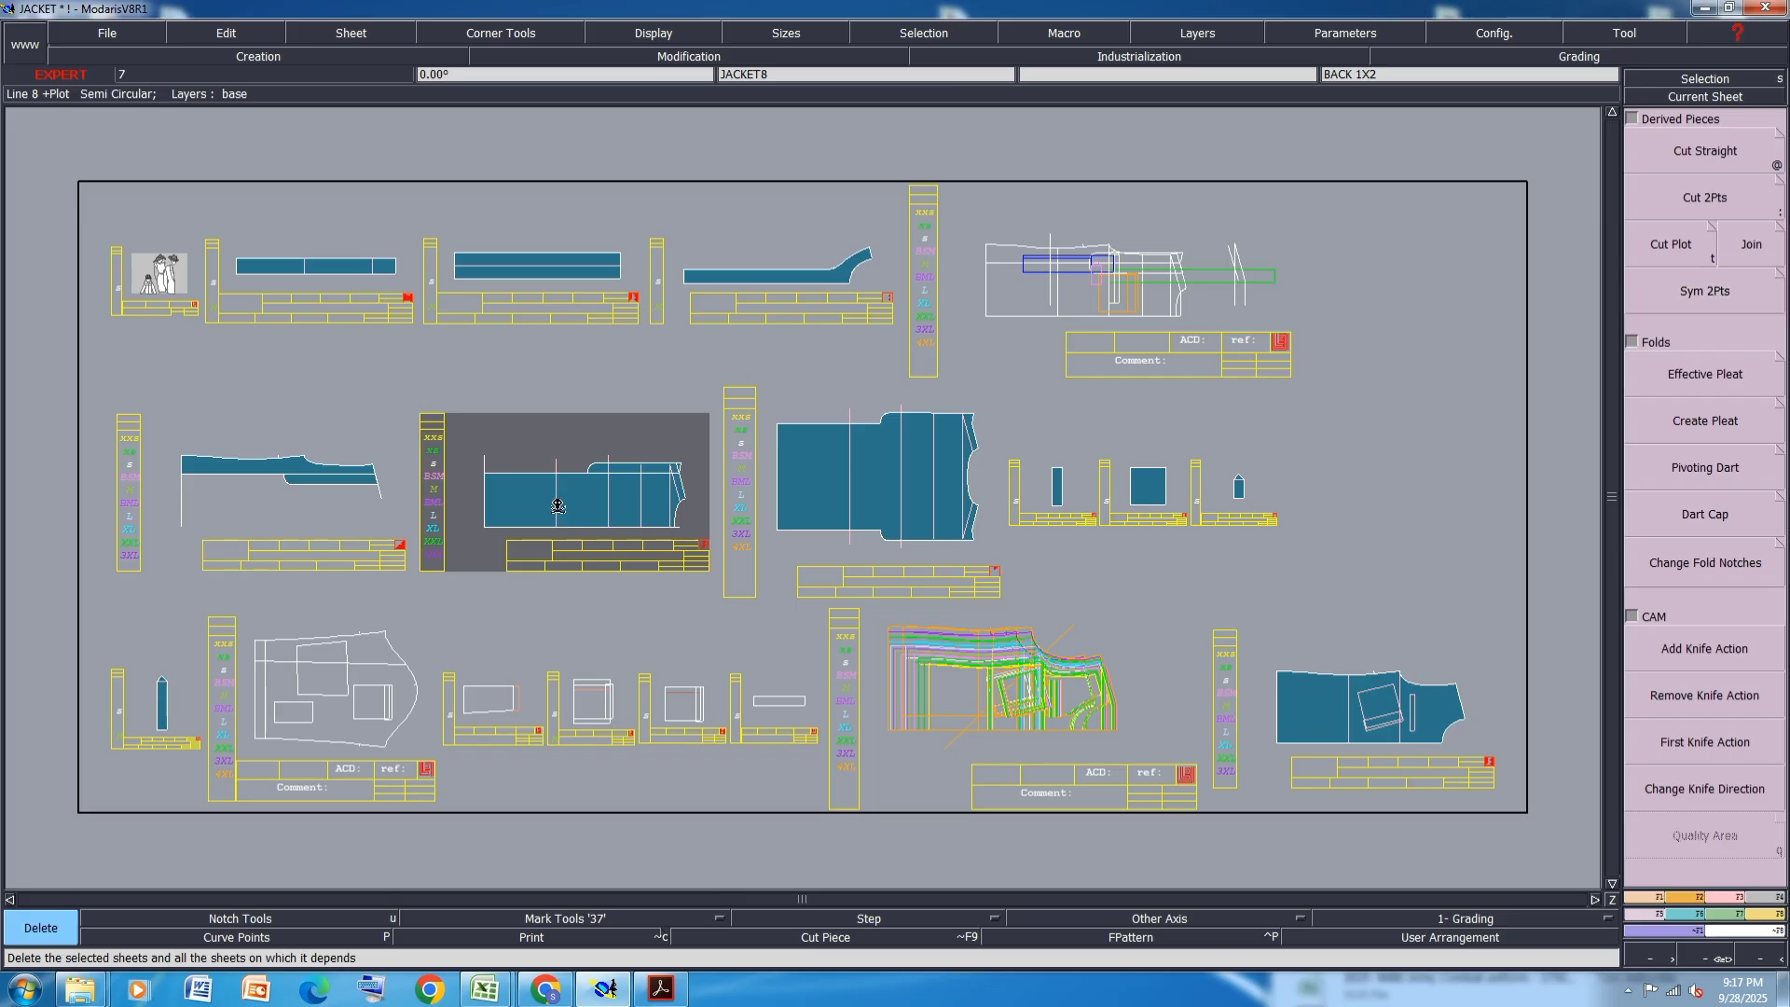
click(558, 516)
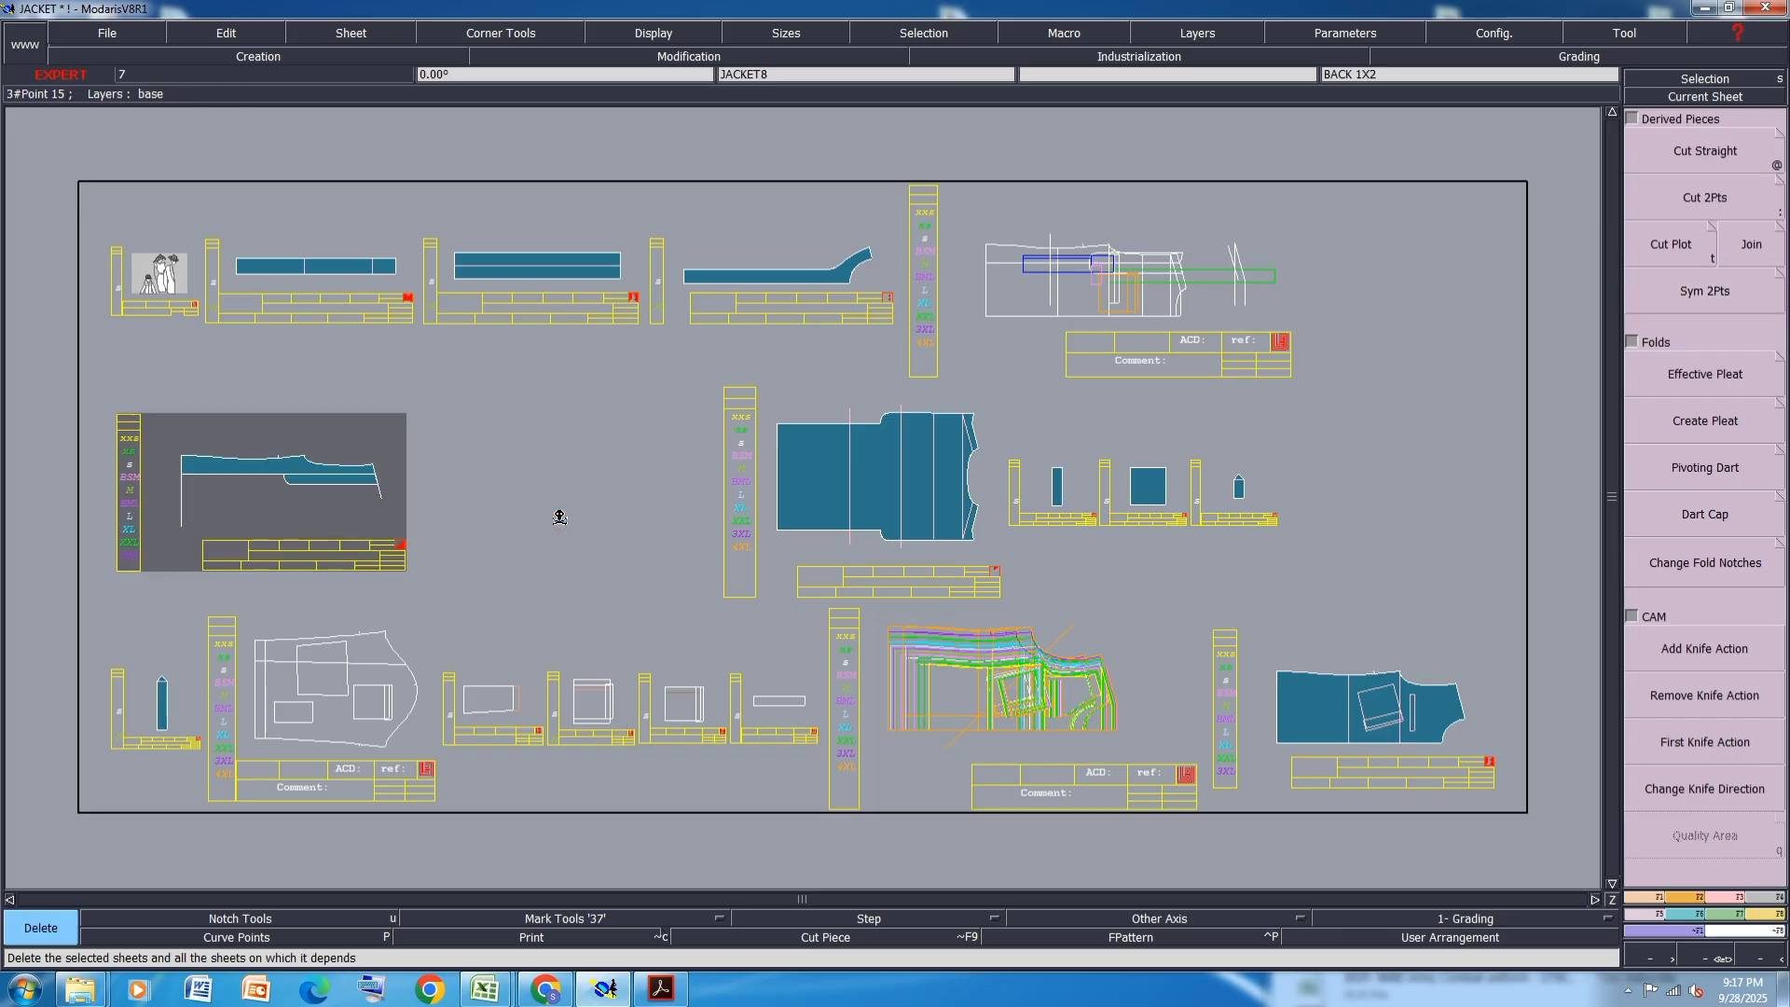
key(ctrl+z)
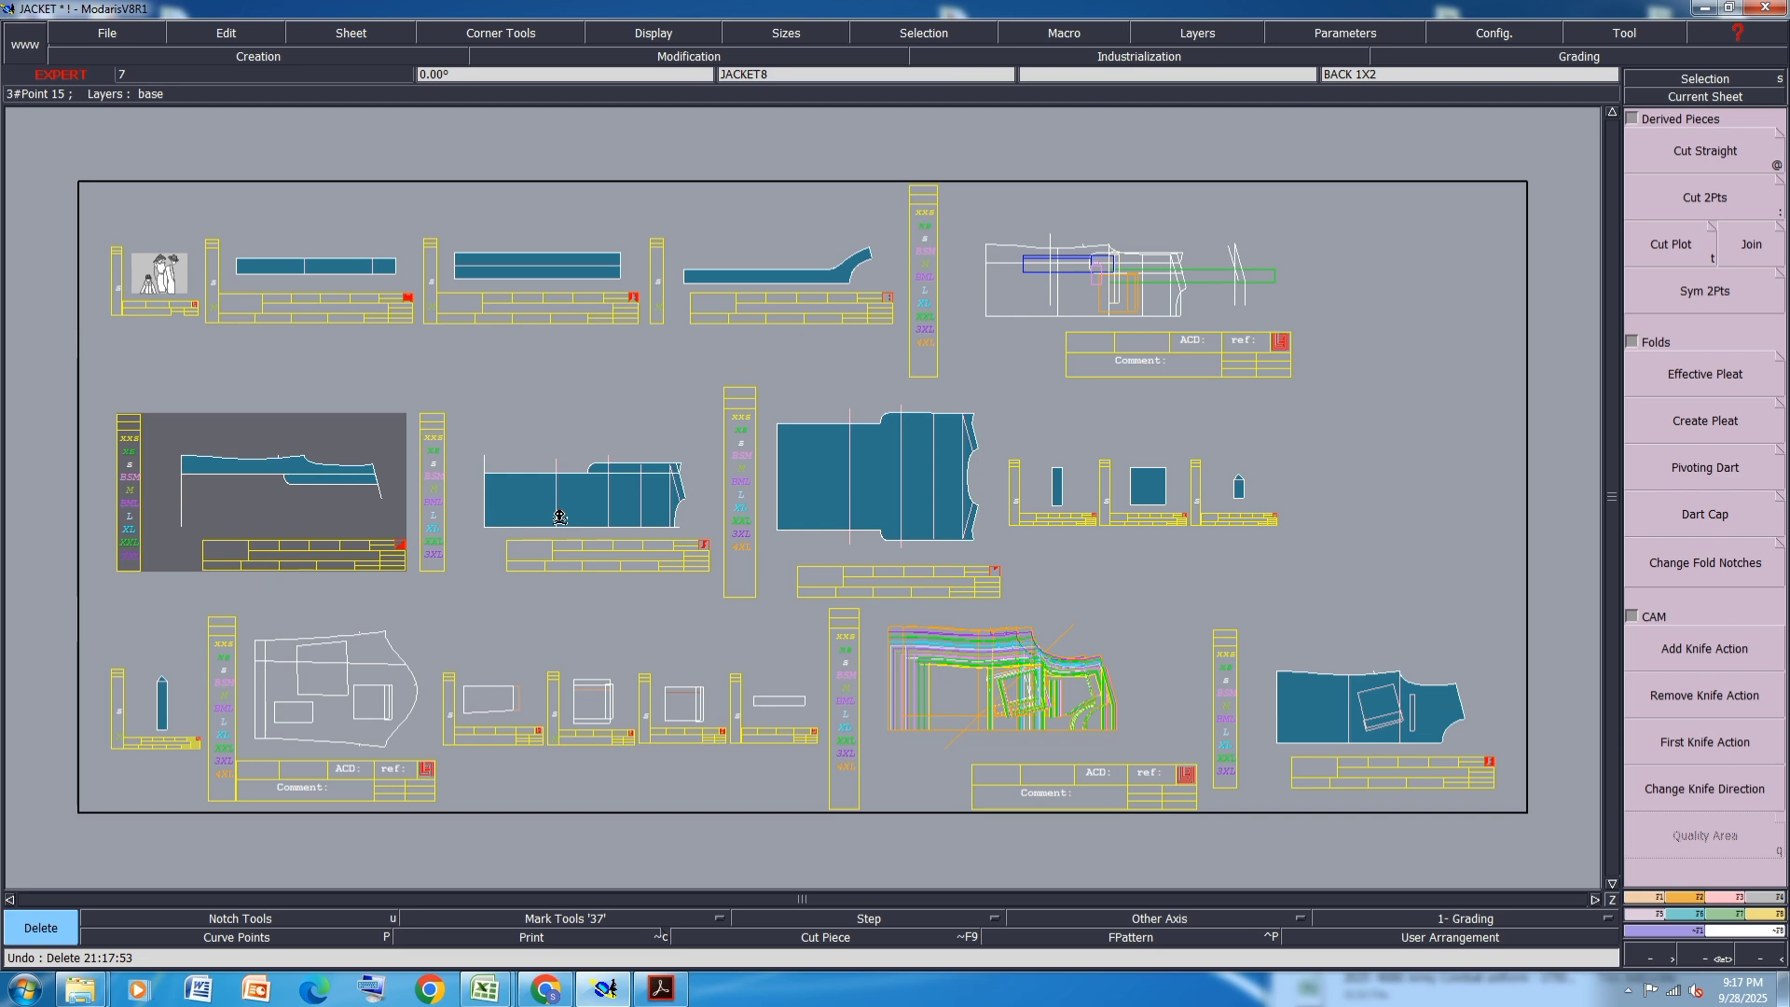
key(ctrl+y)
key(Delete)
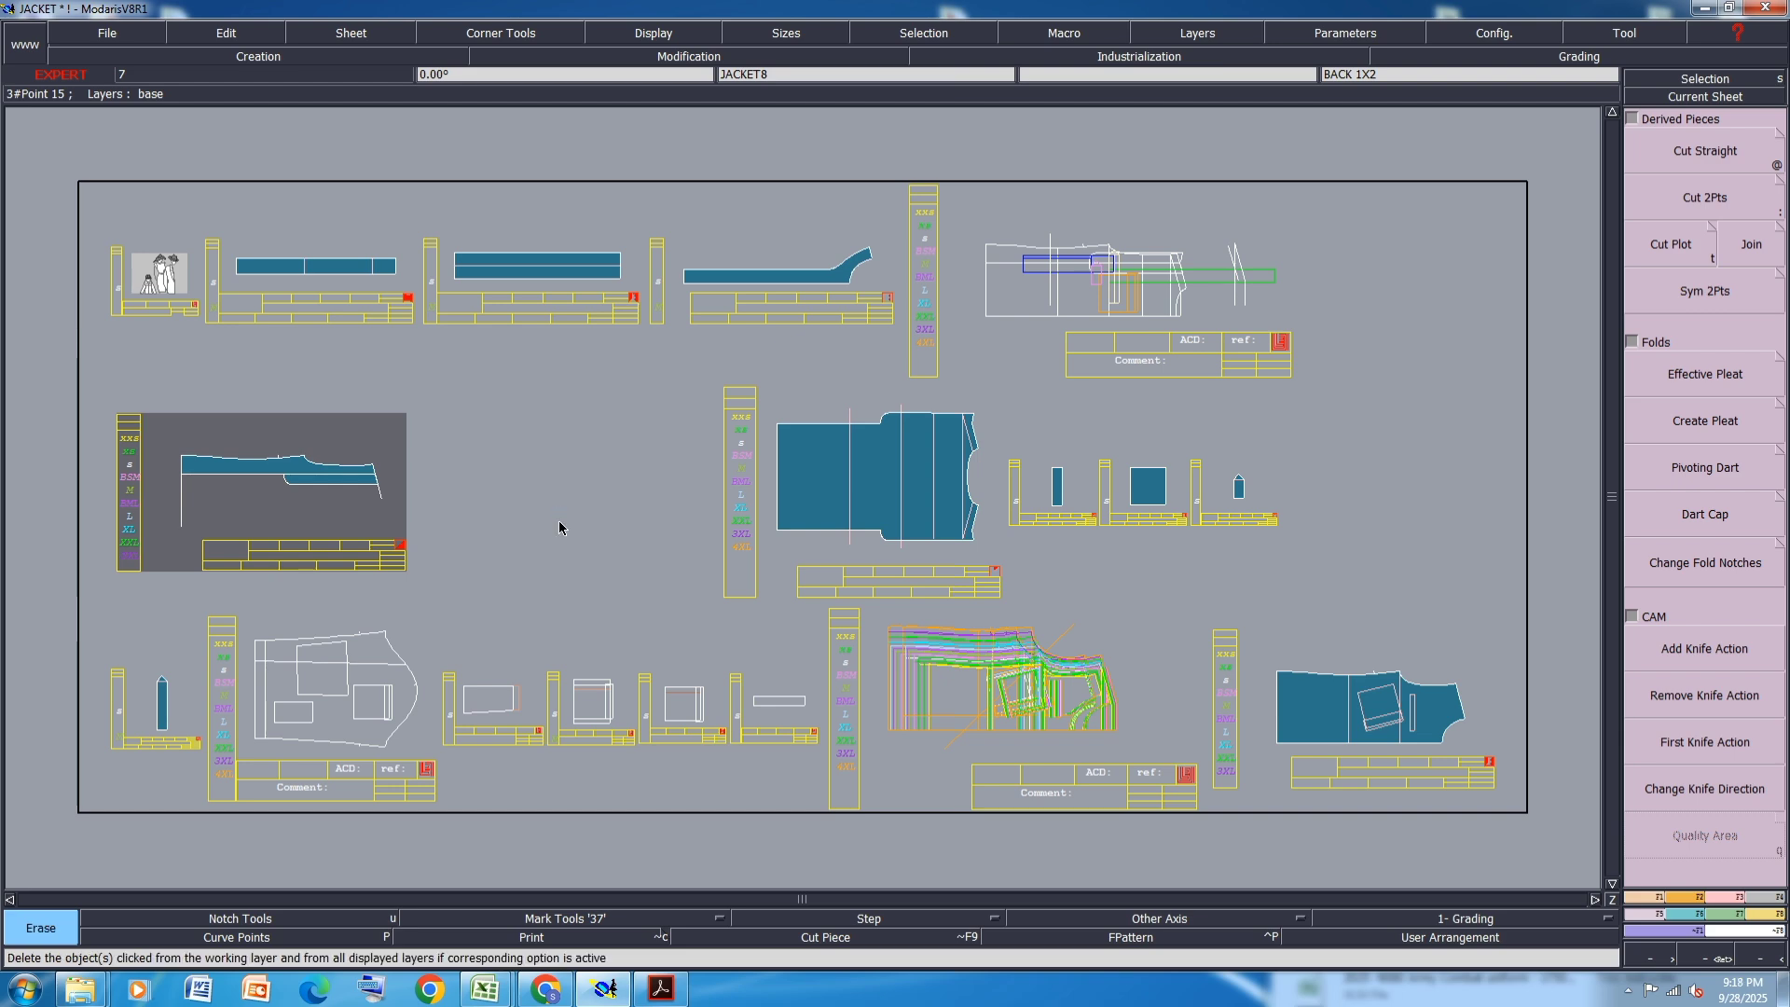
key(j)
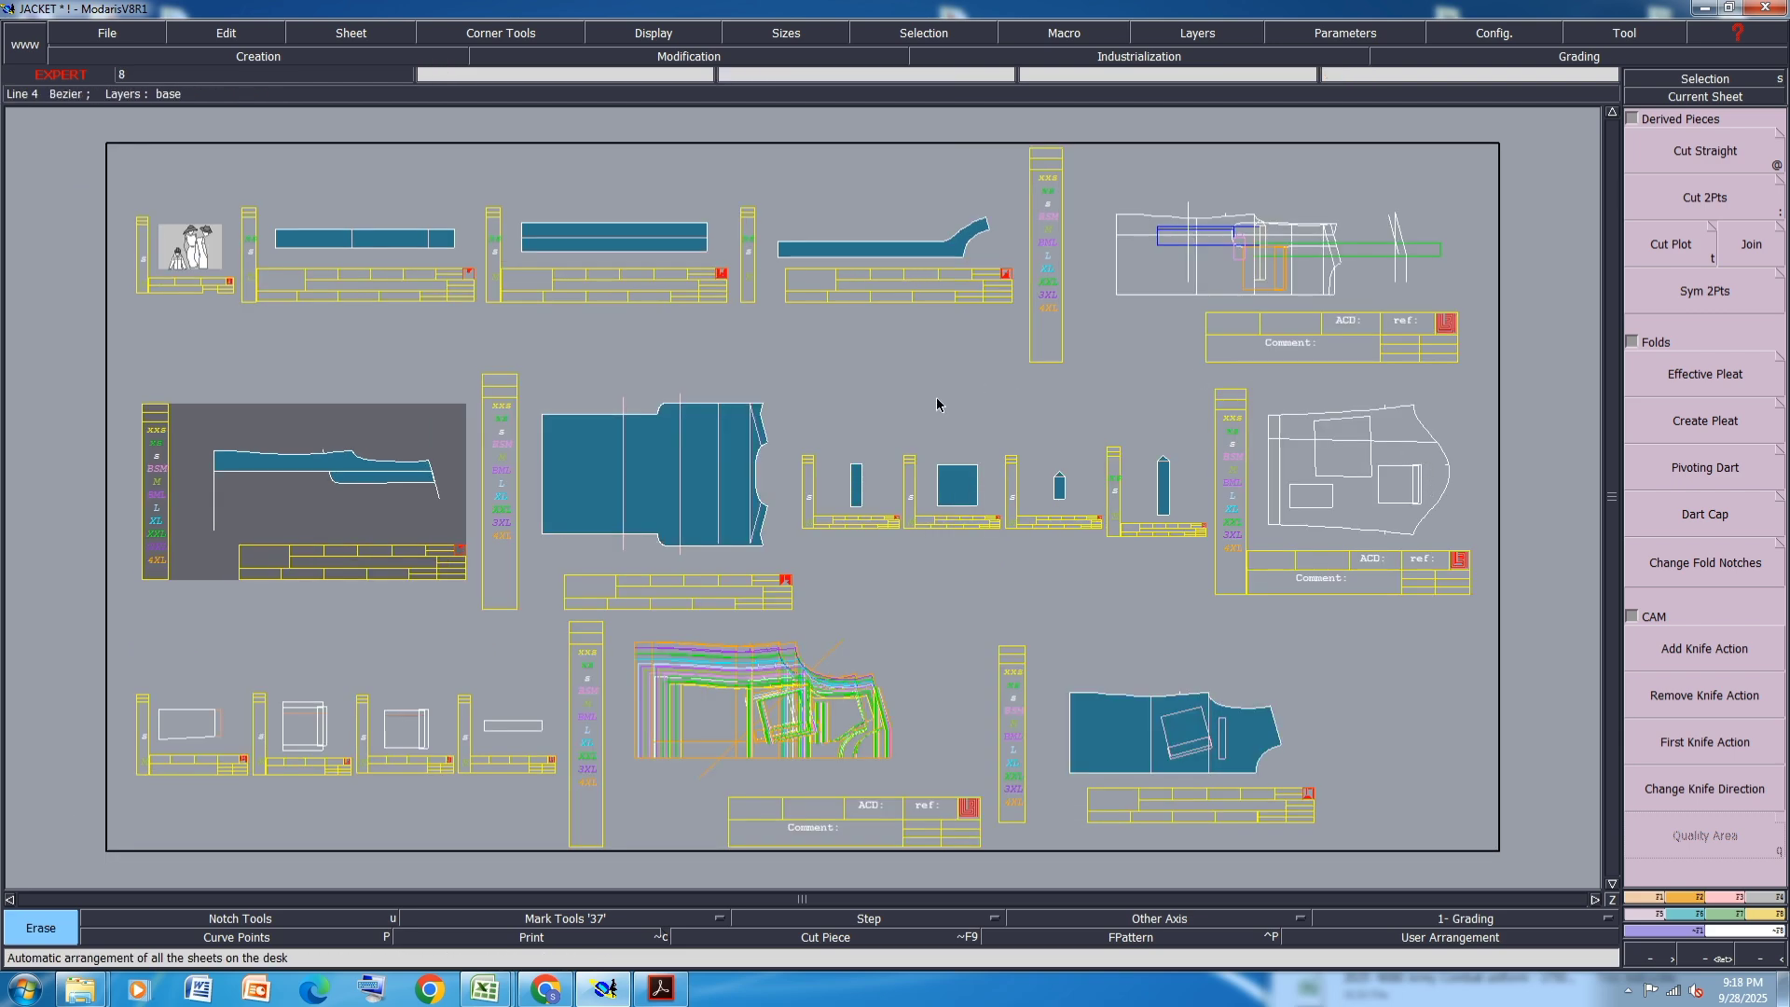
- Create a doubled chest flap from the narrow rectangle with Sym 2Pts about one of its long edges
key(i)
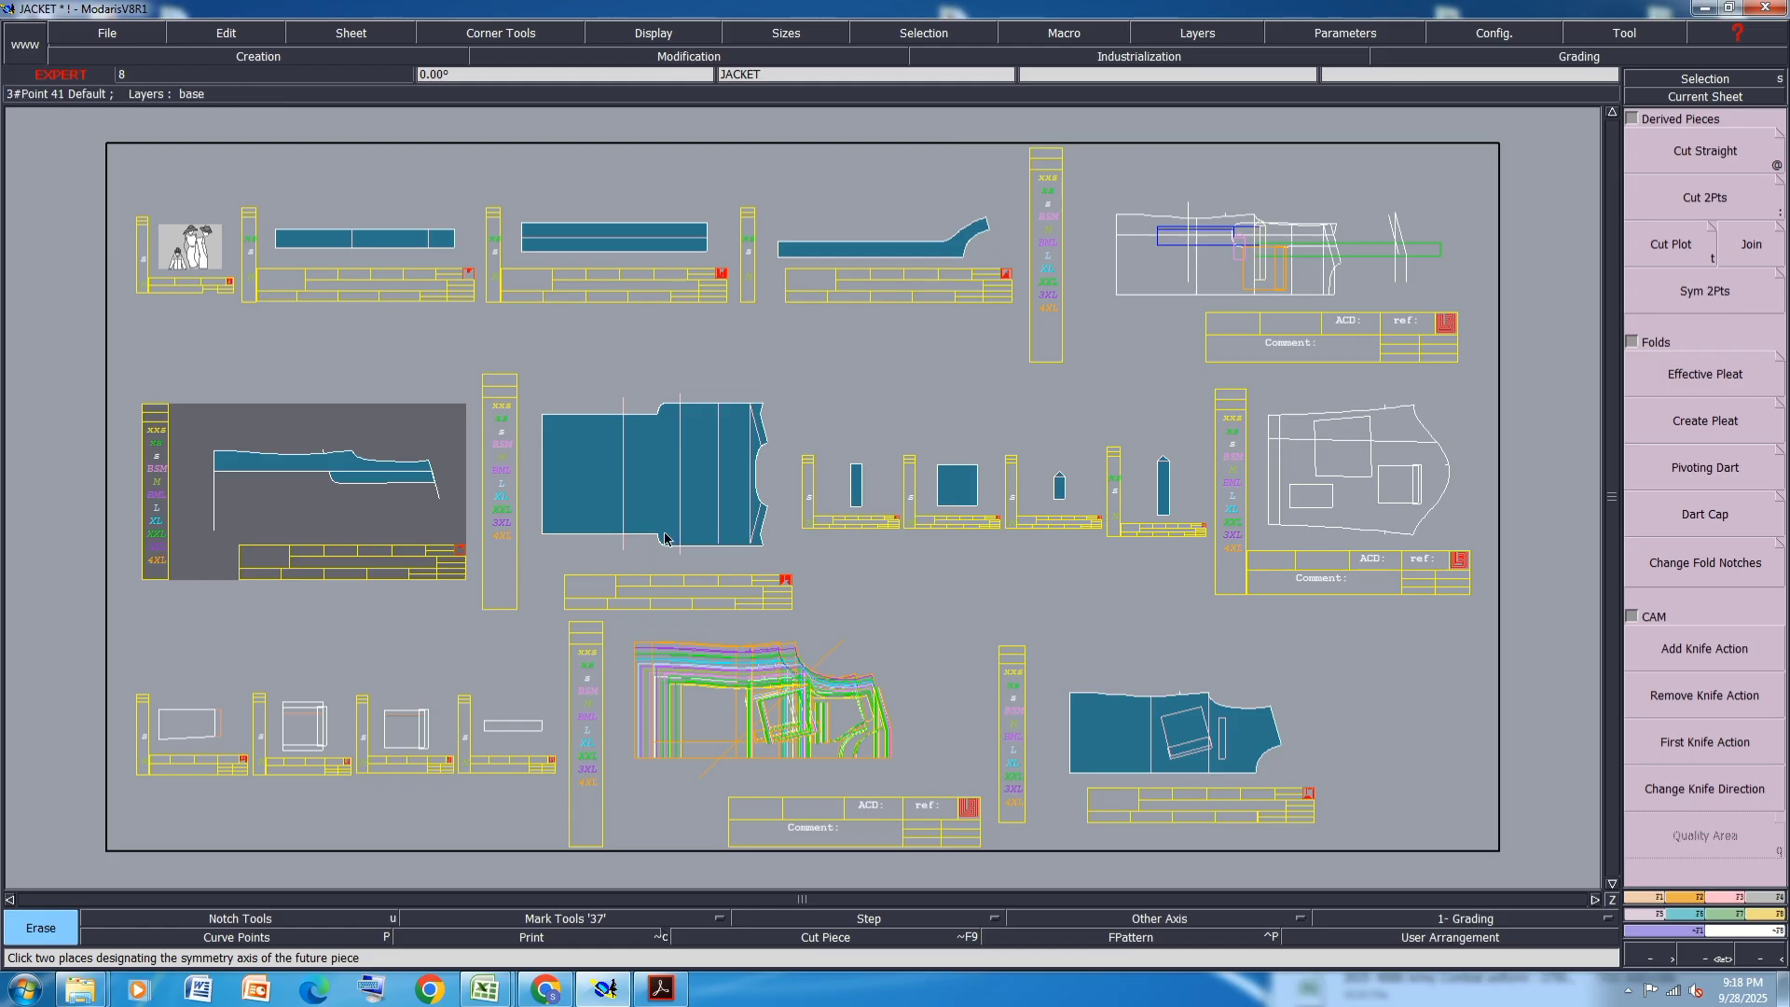
click(665, 533)
scroll(665, 533, up, 1)
scroll(514, 498, down, 3)
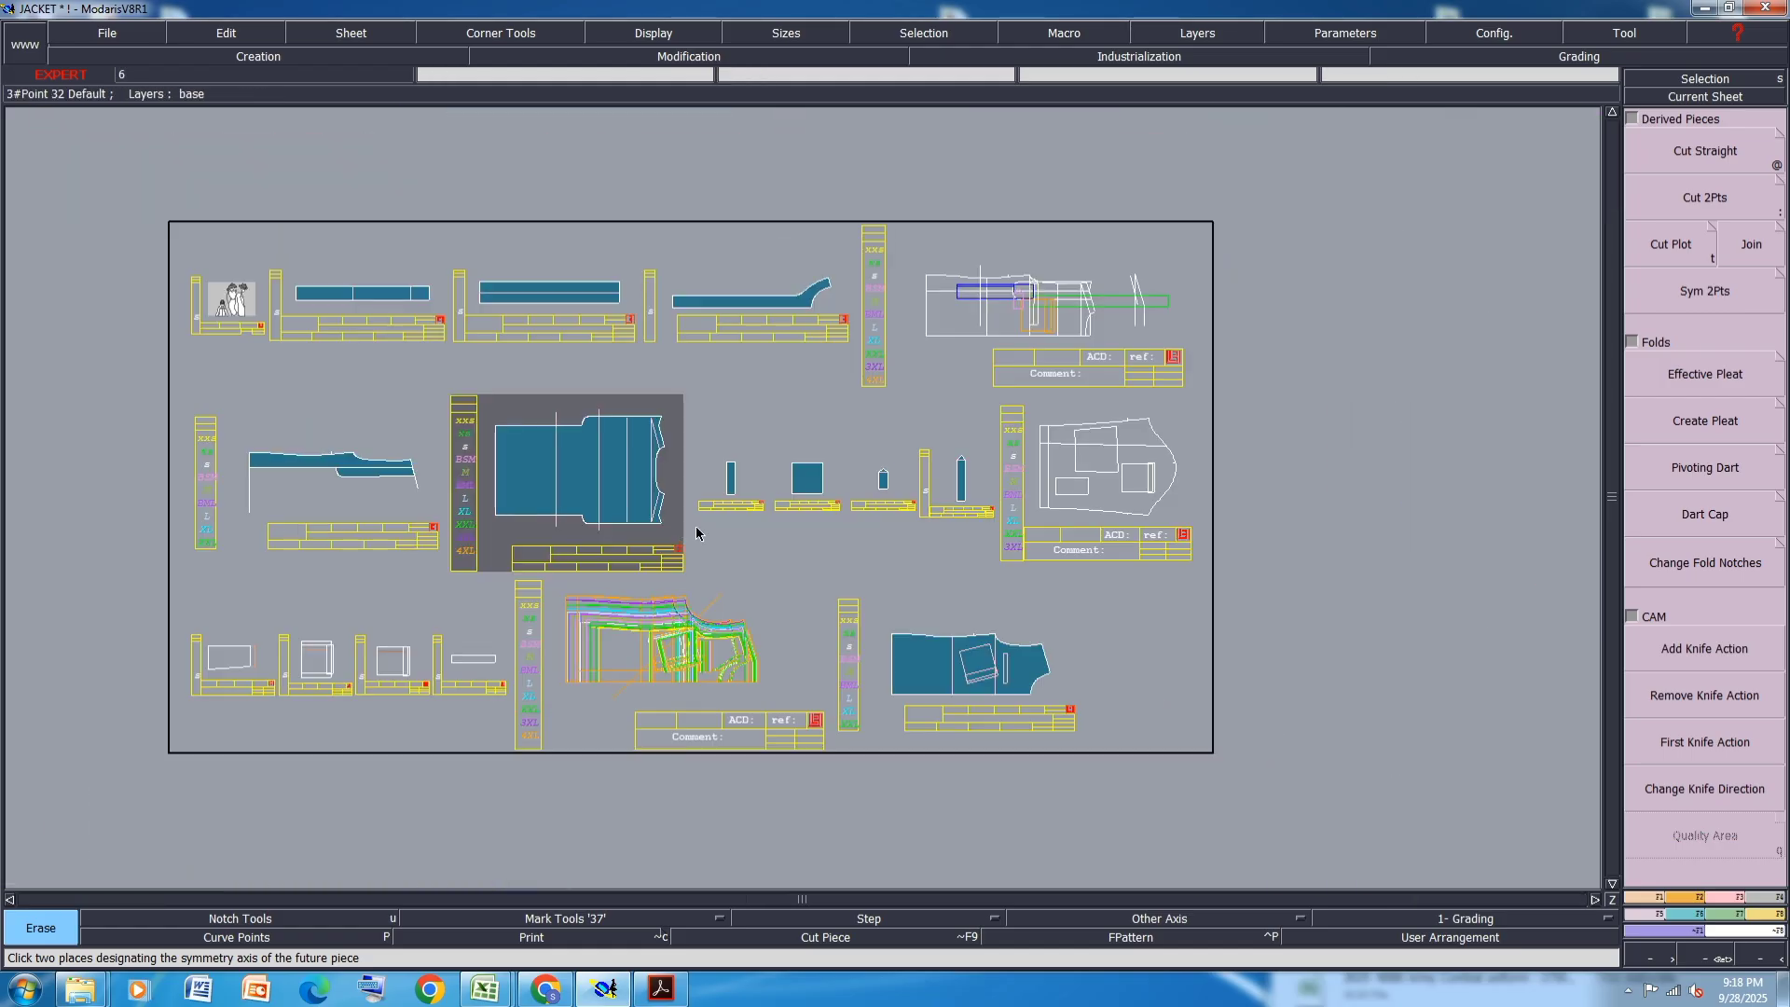
scroll(727, 503, up, 6)
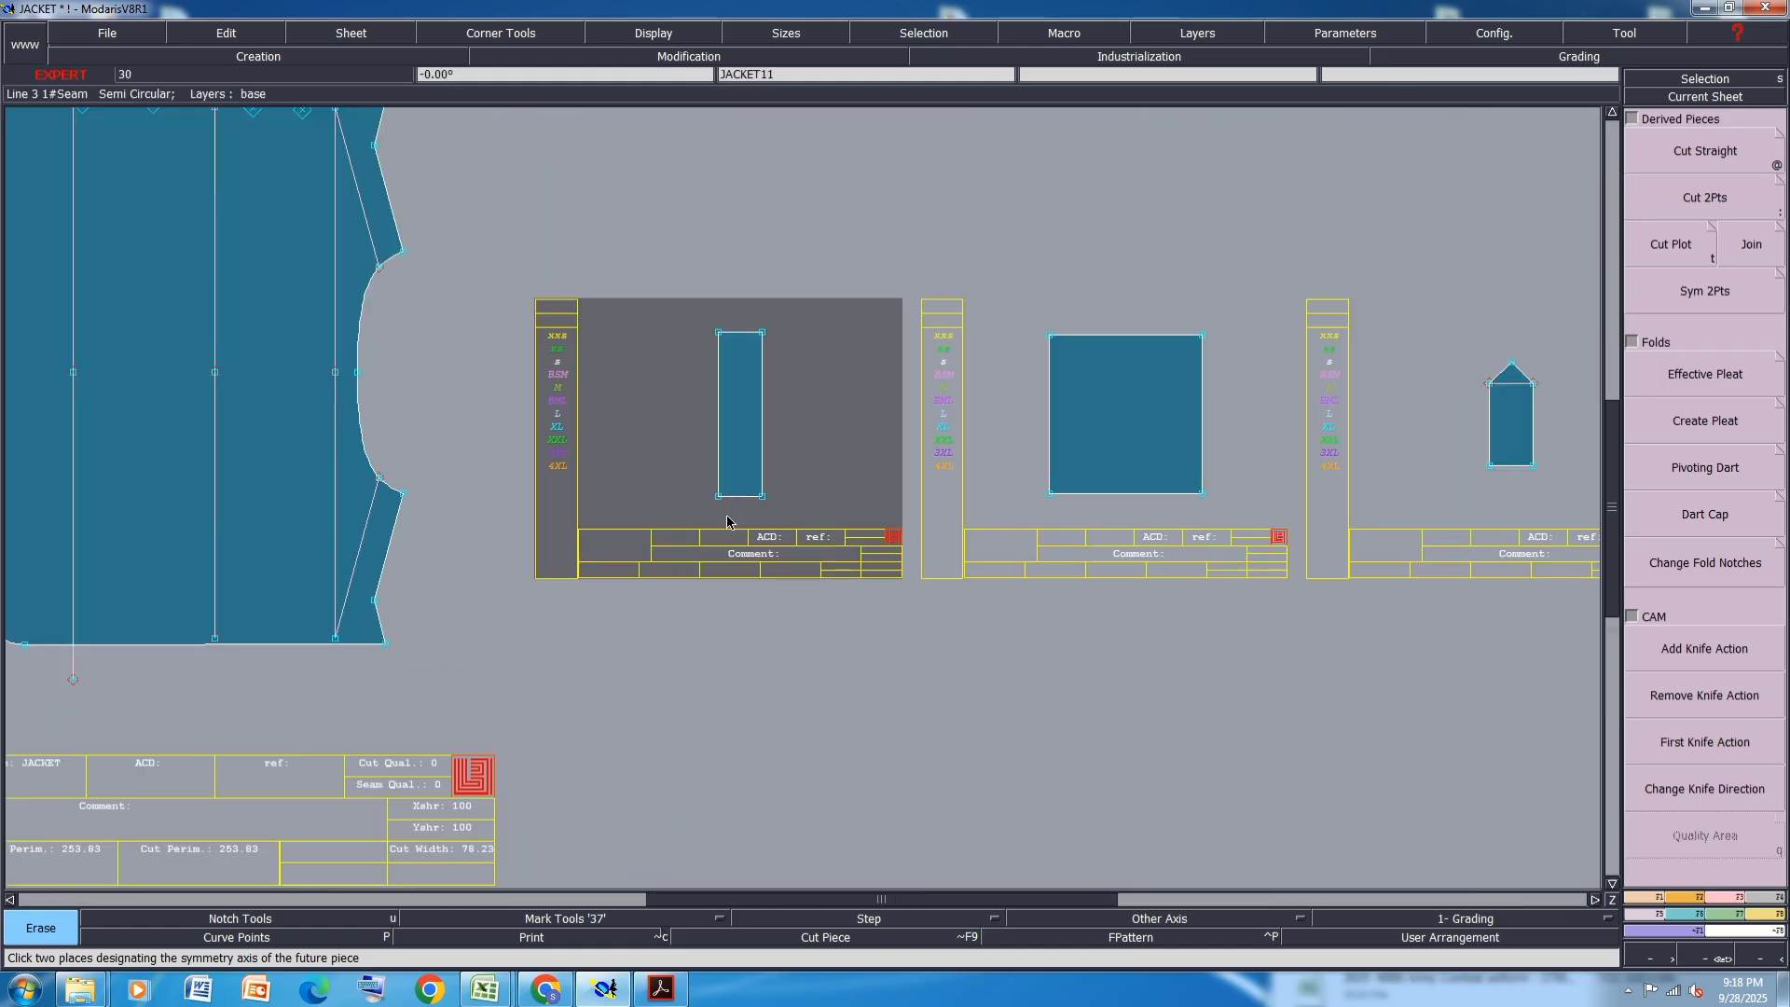
click(1739, 284)
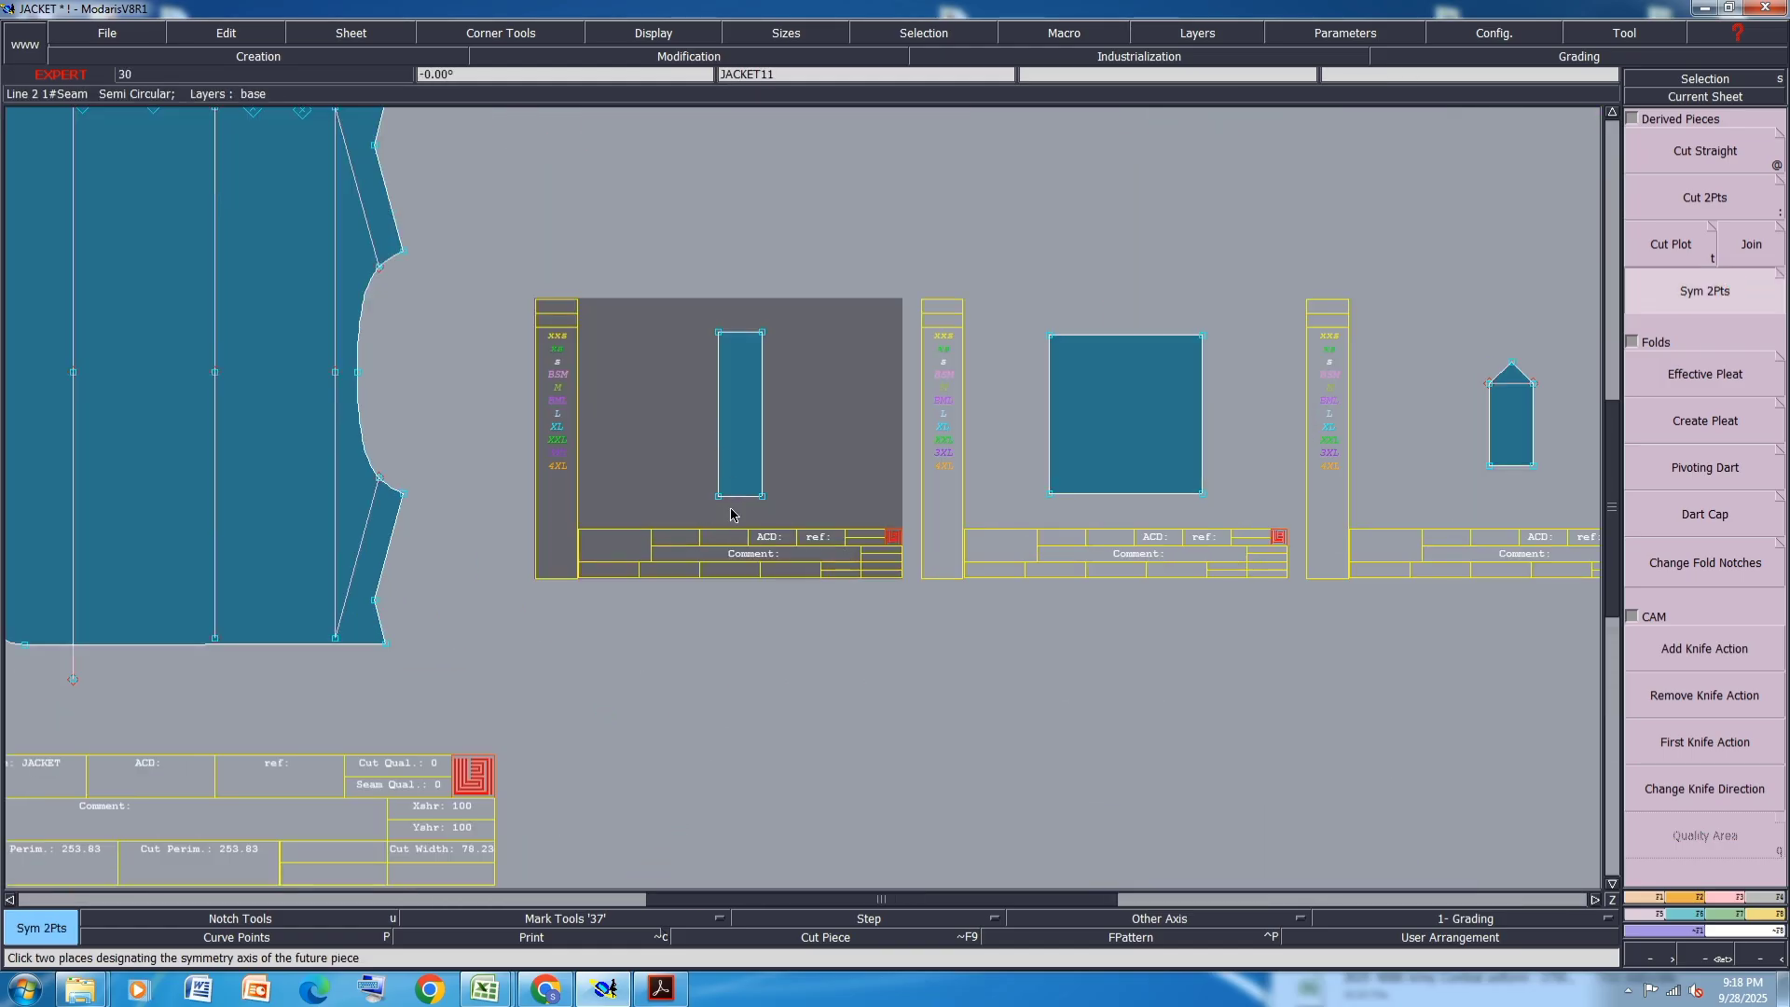
click(718, 332)
- Draw a straight line down the middle of the doubled chest flap between the midpoints of its short edges
key(d)
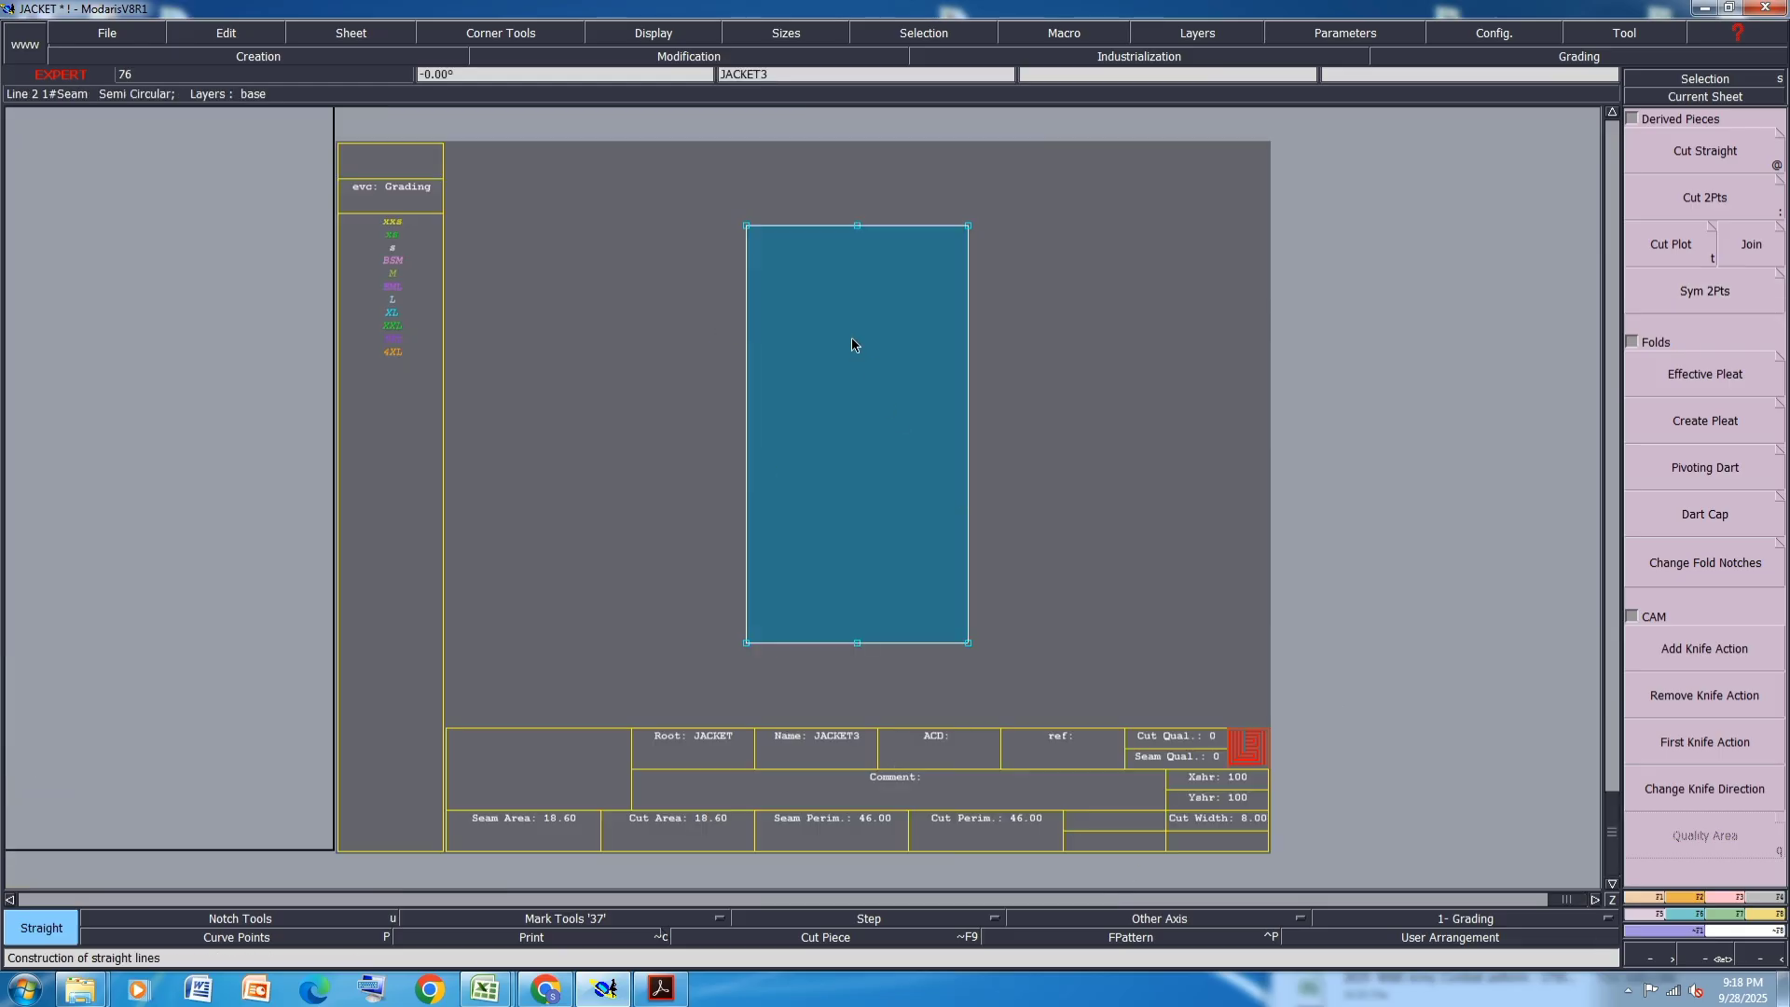
click(857, 225)
click(858, 648)
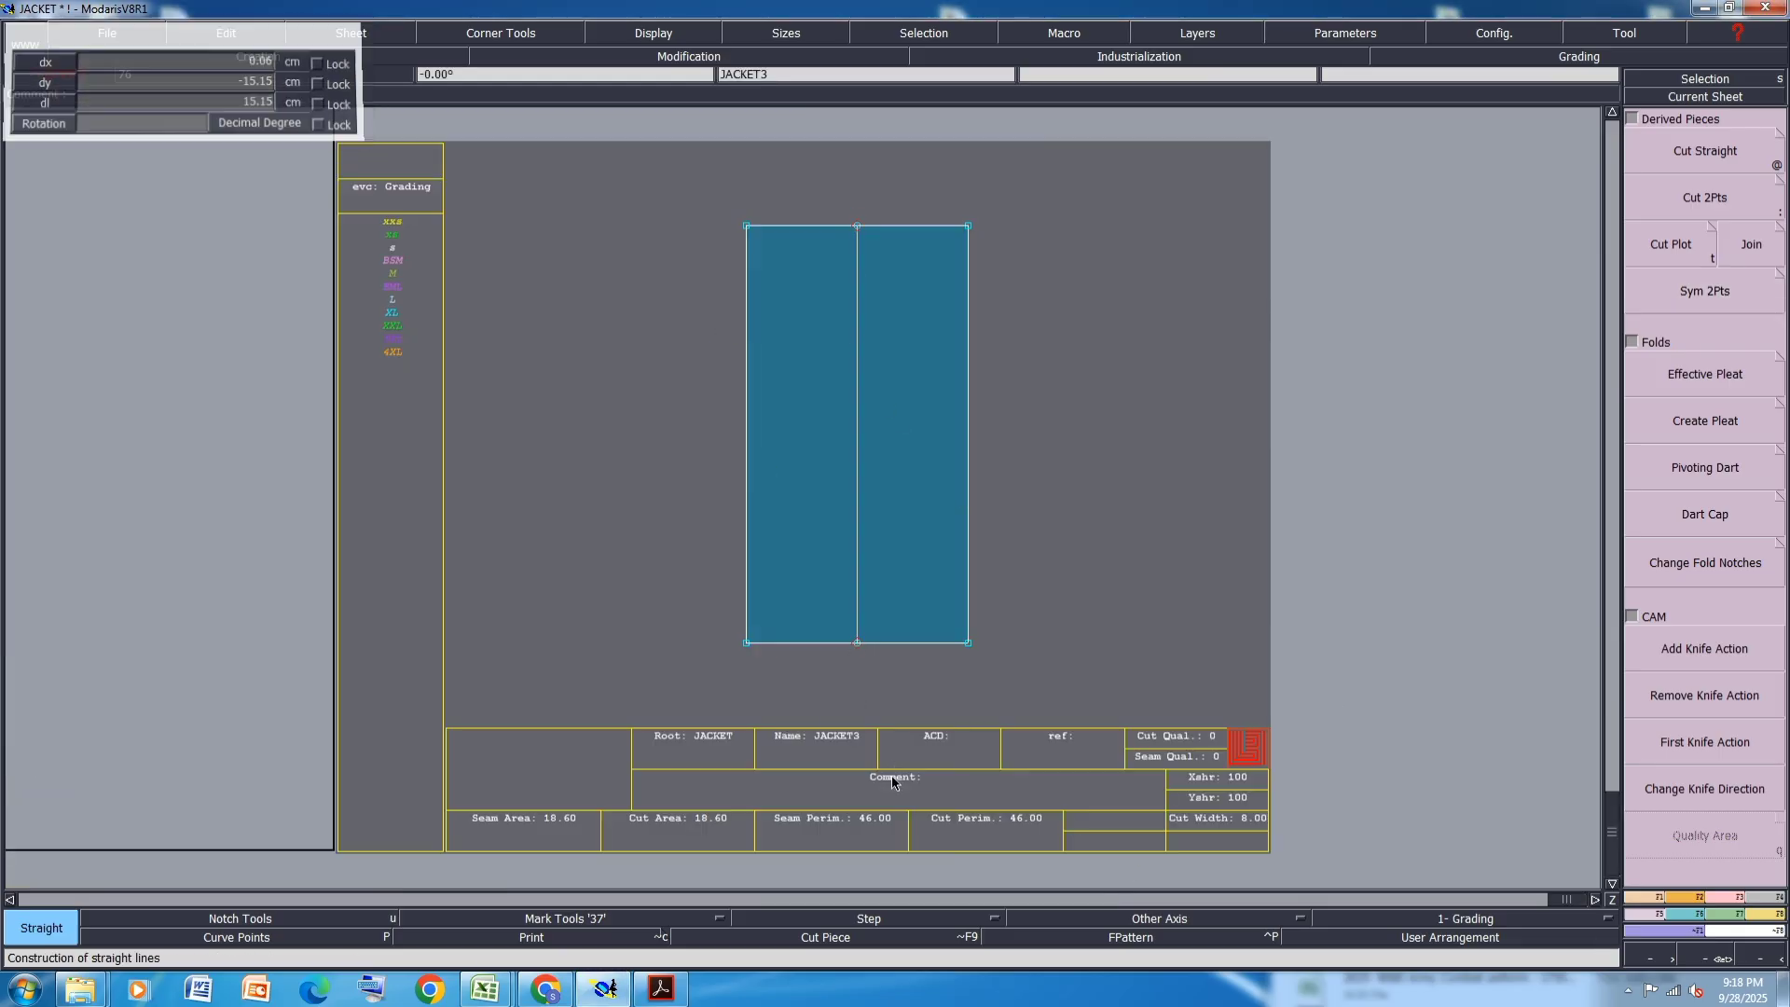
- Enter the comment "CHEST FLAP 1X2" for the doubled flap and rearrange all the sheets
key(e)
click(939, 774)
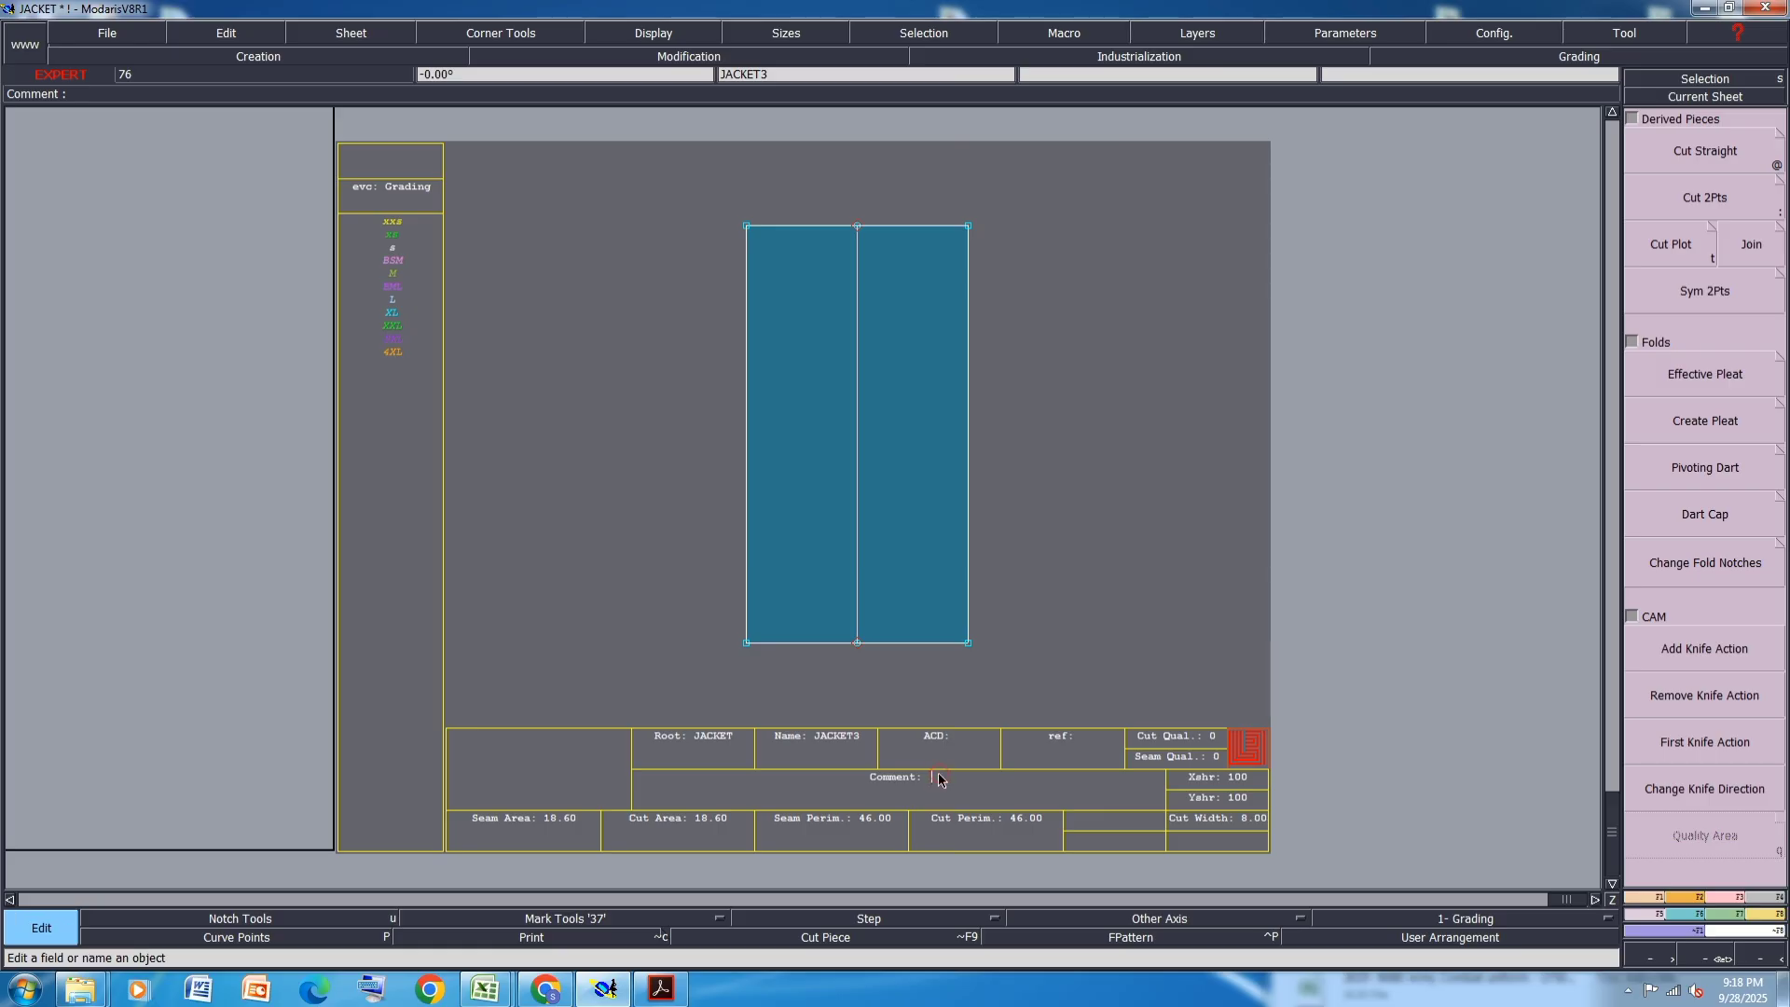
text(CHEST FLAP 1X2)
key(Return)
key(j)
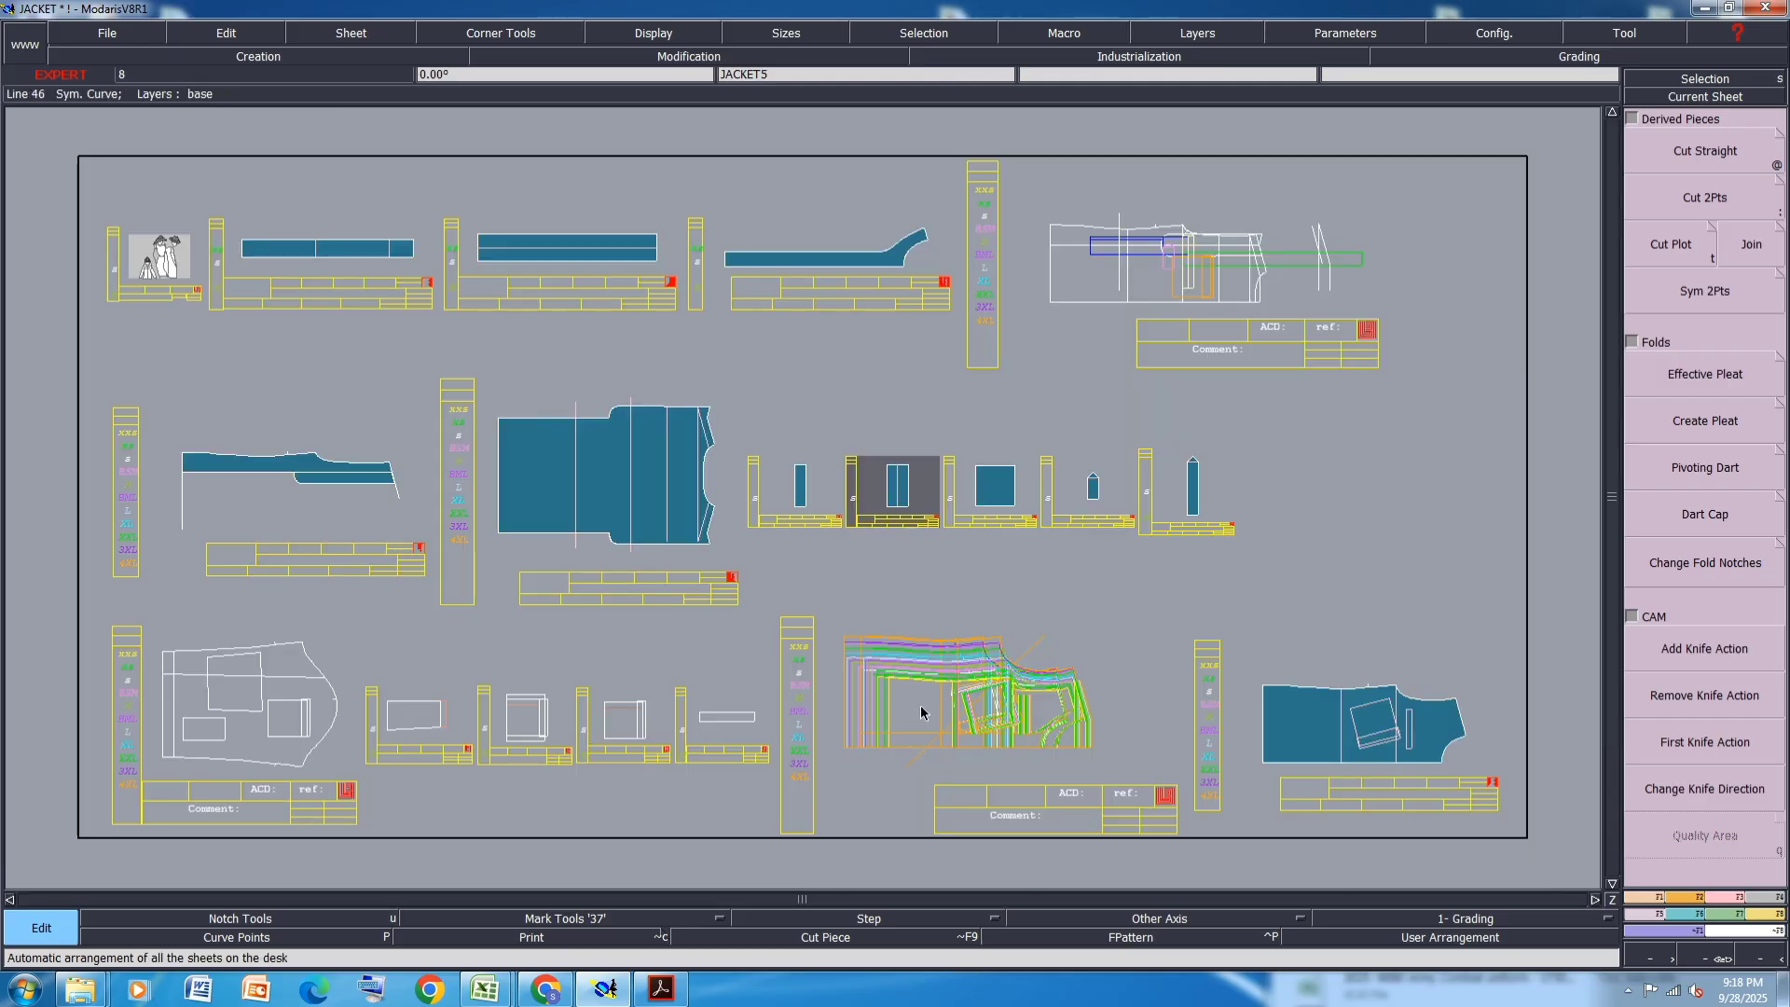
- Enter the comment "CHEST PKT 1X2" for the square pocket piece
scroll(970, 512, up, 3)
click(1033, 554)
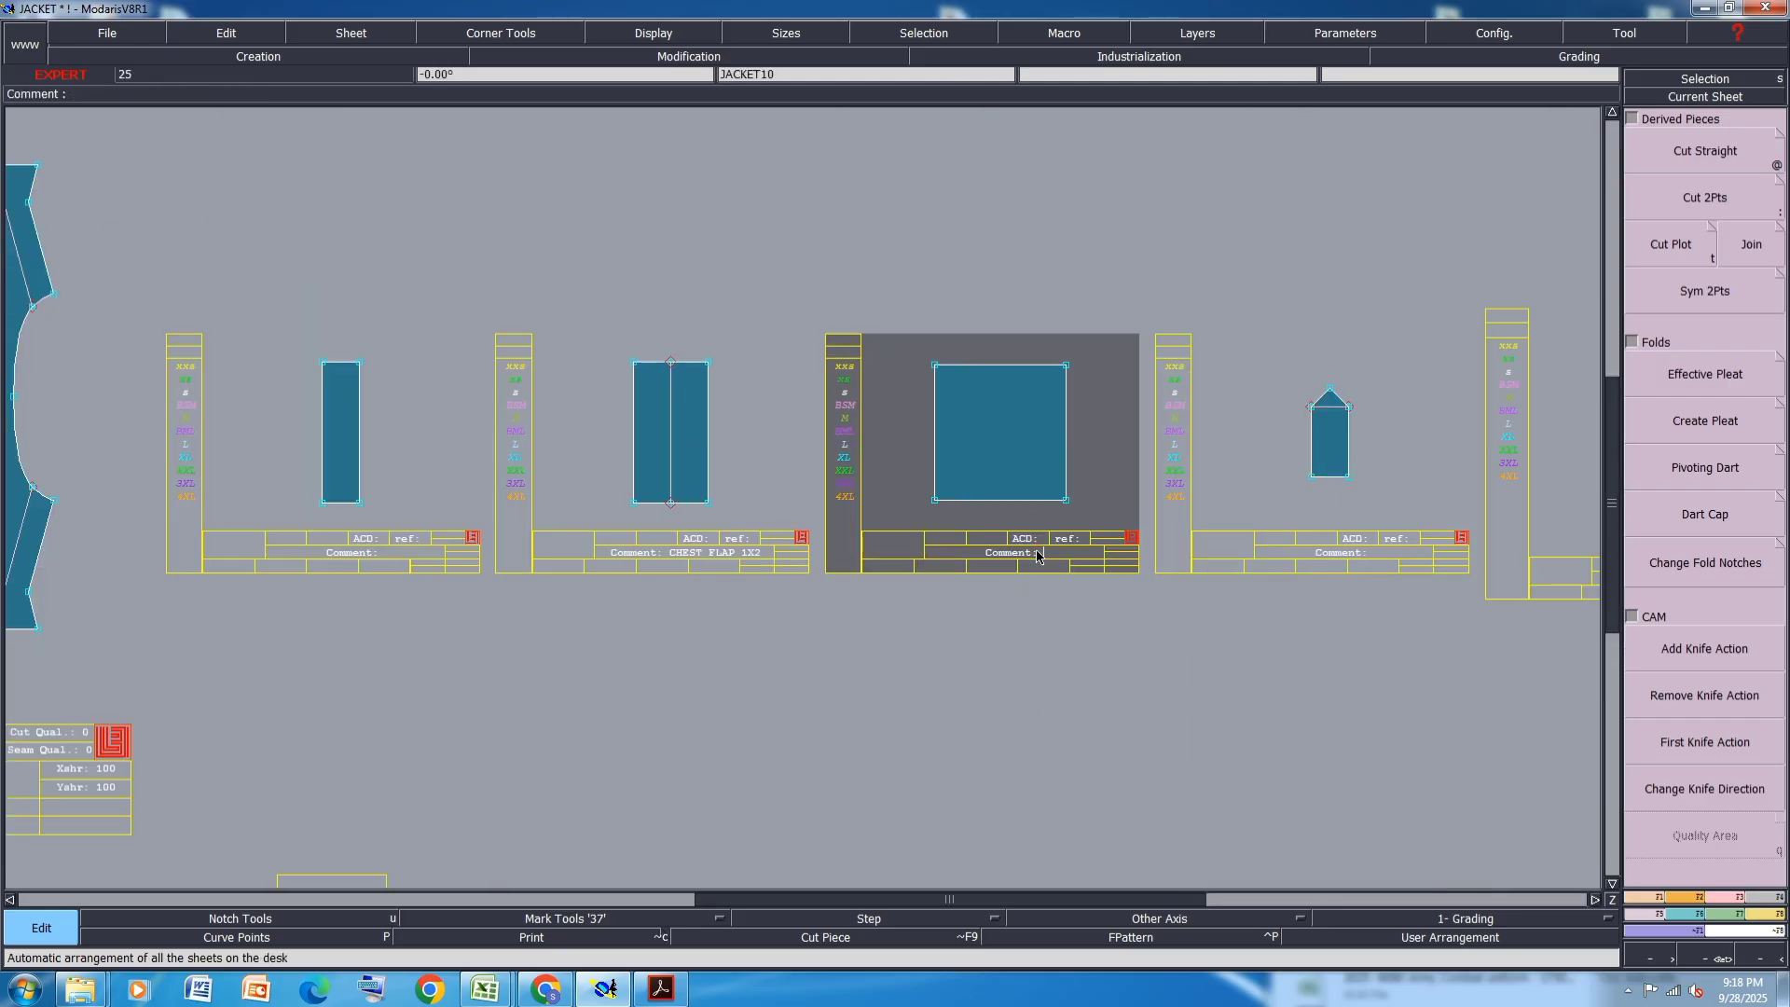
text(CHEST P)
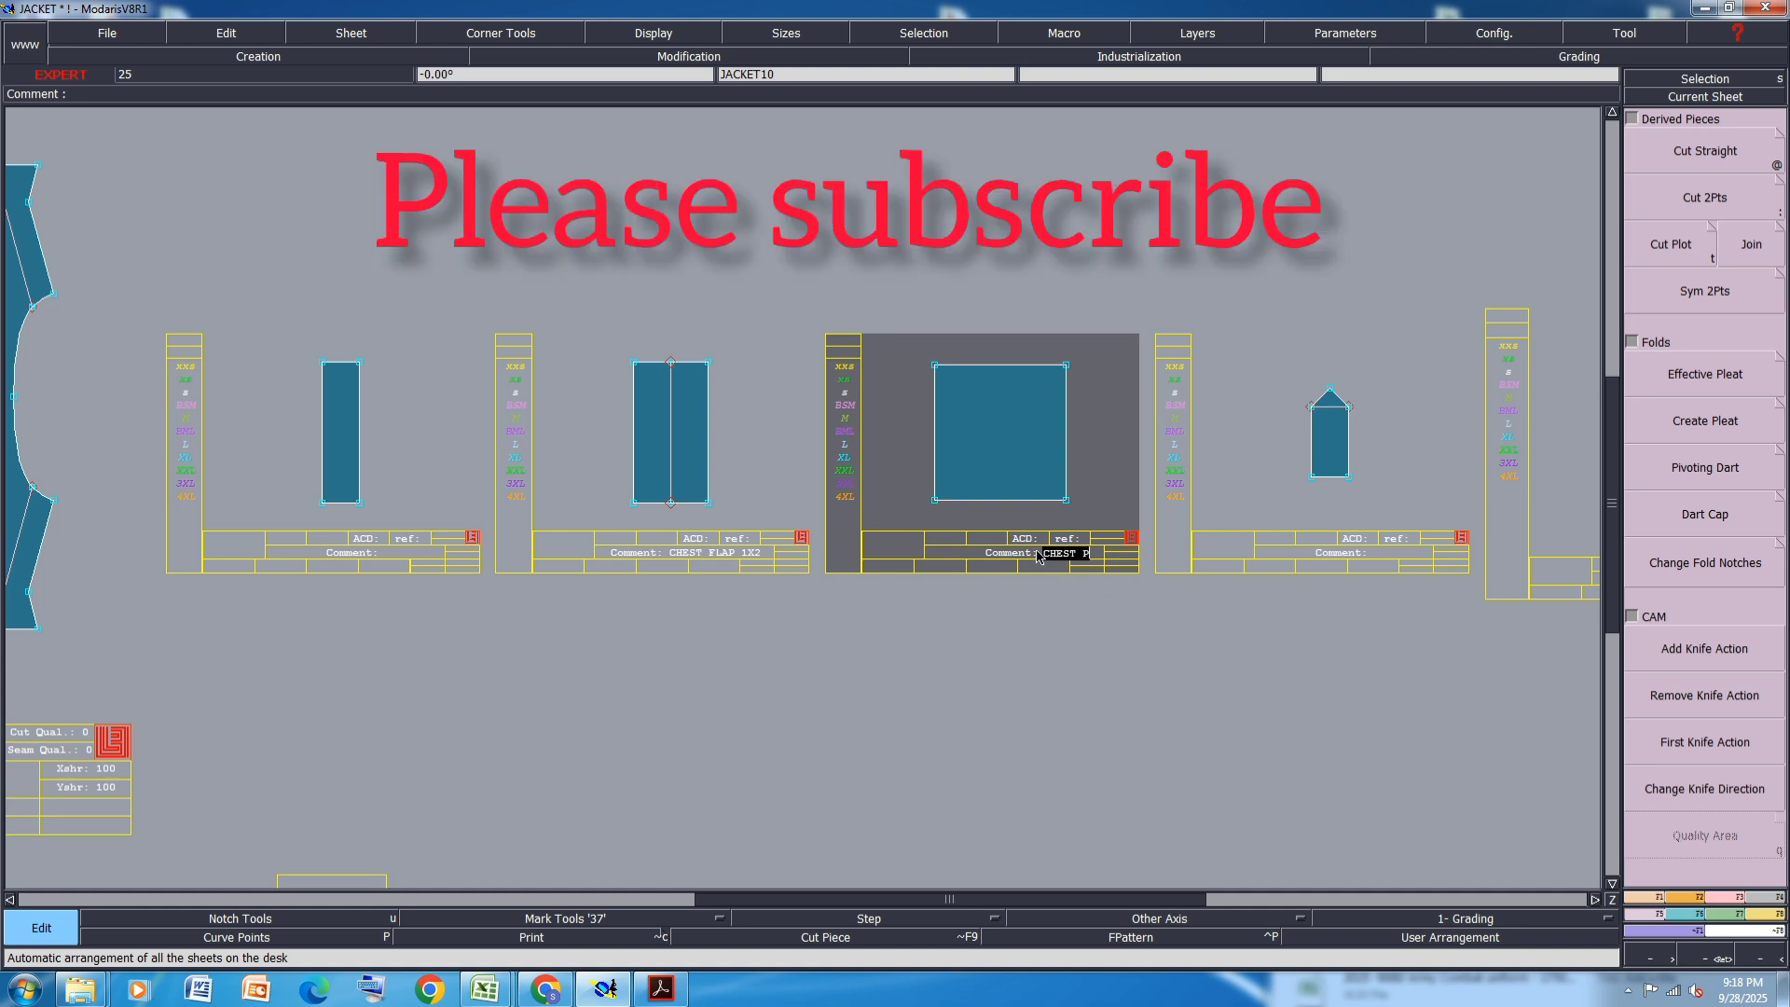
text(KT 1X2)
key(Return)
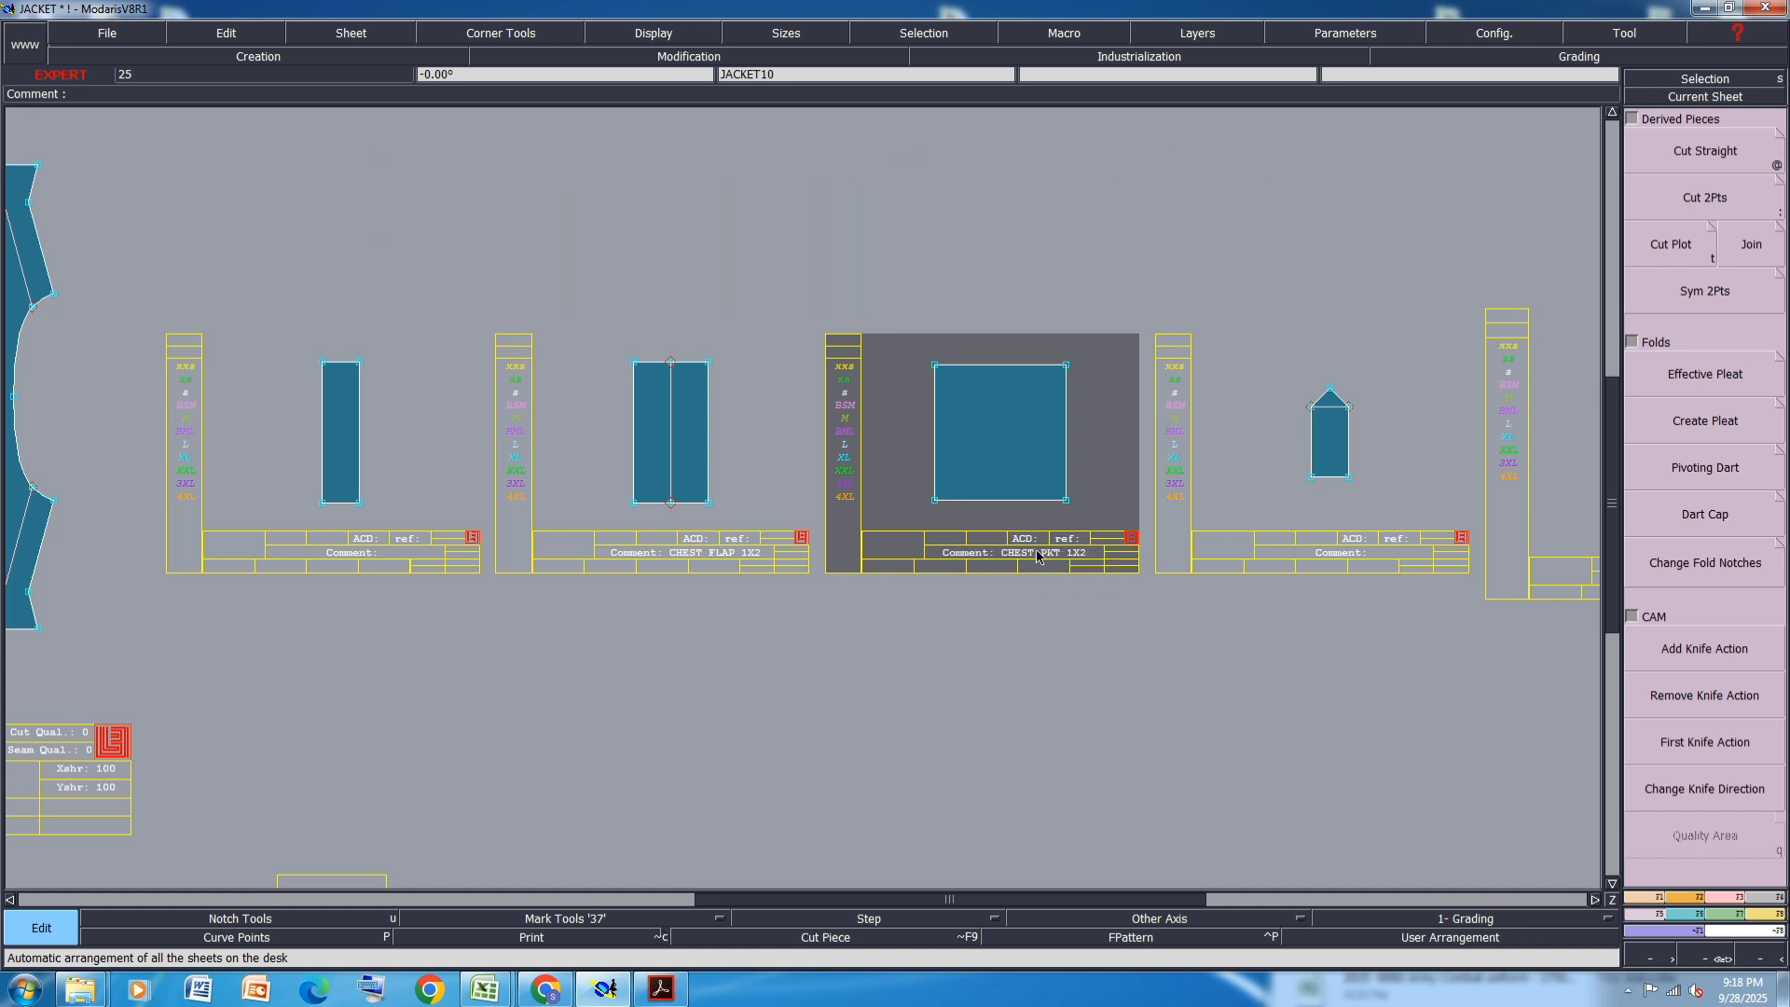
- Enter the comments "CUF SMALL 1X2" for the short pointed piece and "CUFFTOP 1X2" for the long pointed piece
click(1377, 557)
text(CUF SMALL 1X2)
key(Return)
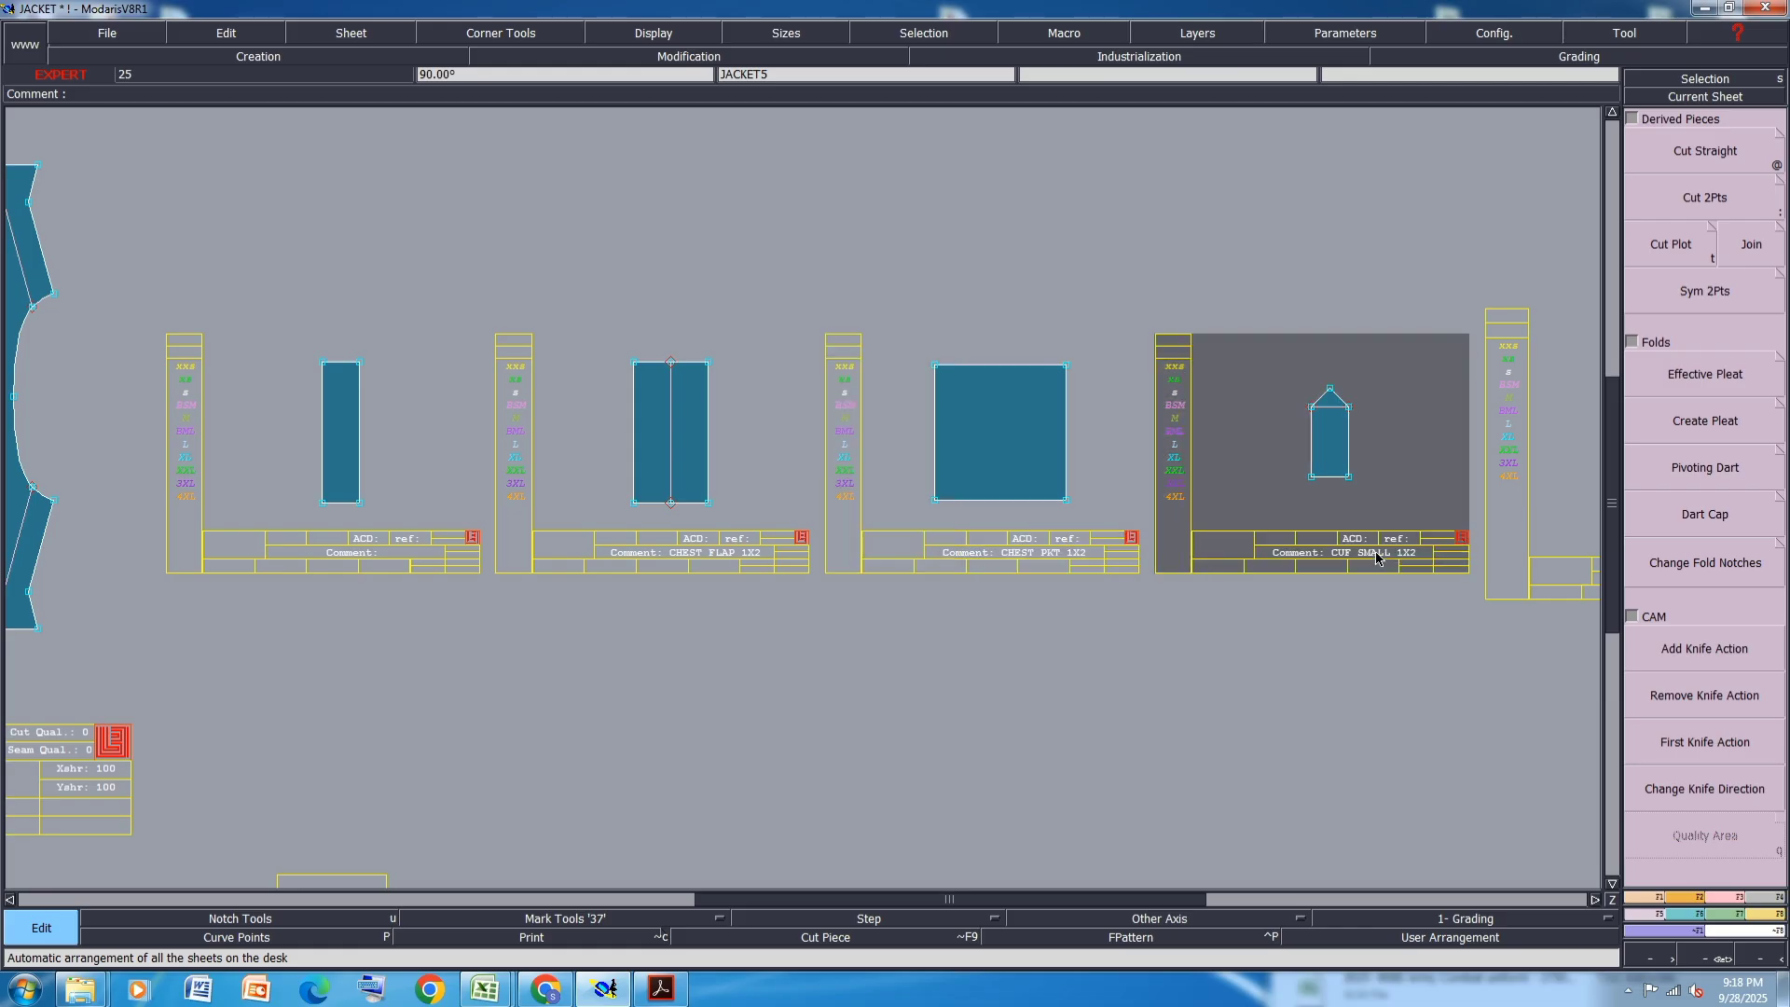
scroll(899, 420, down, 1)
scroll(1302, 468, up, 1)
click(1306, 509)
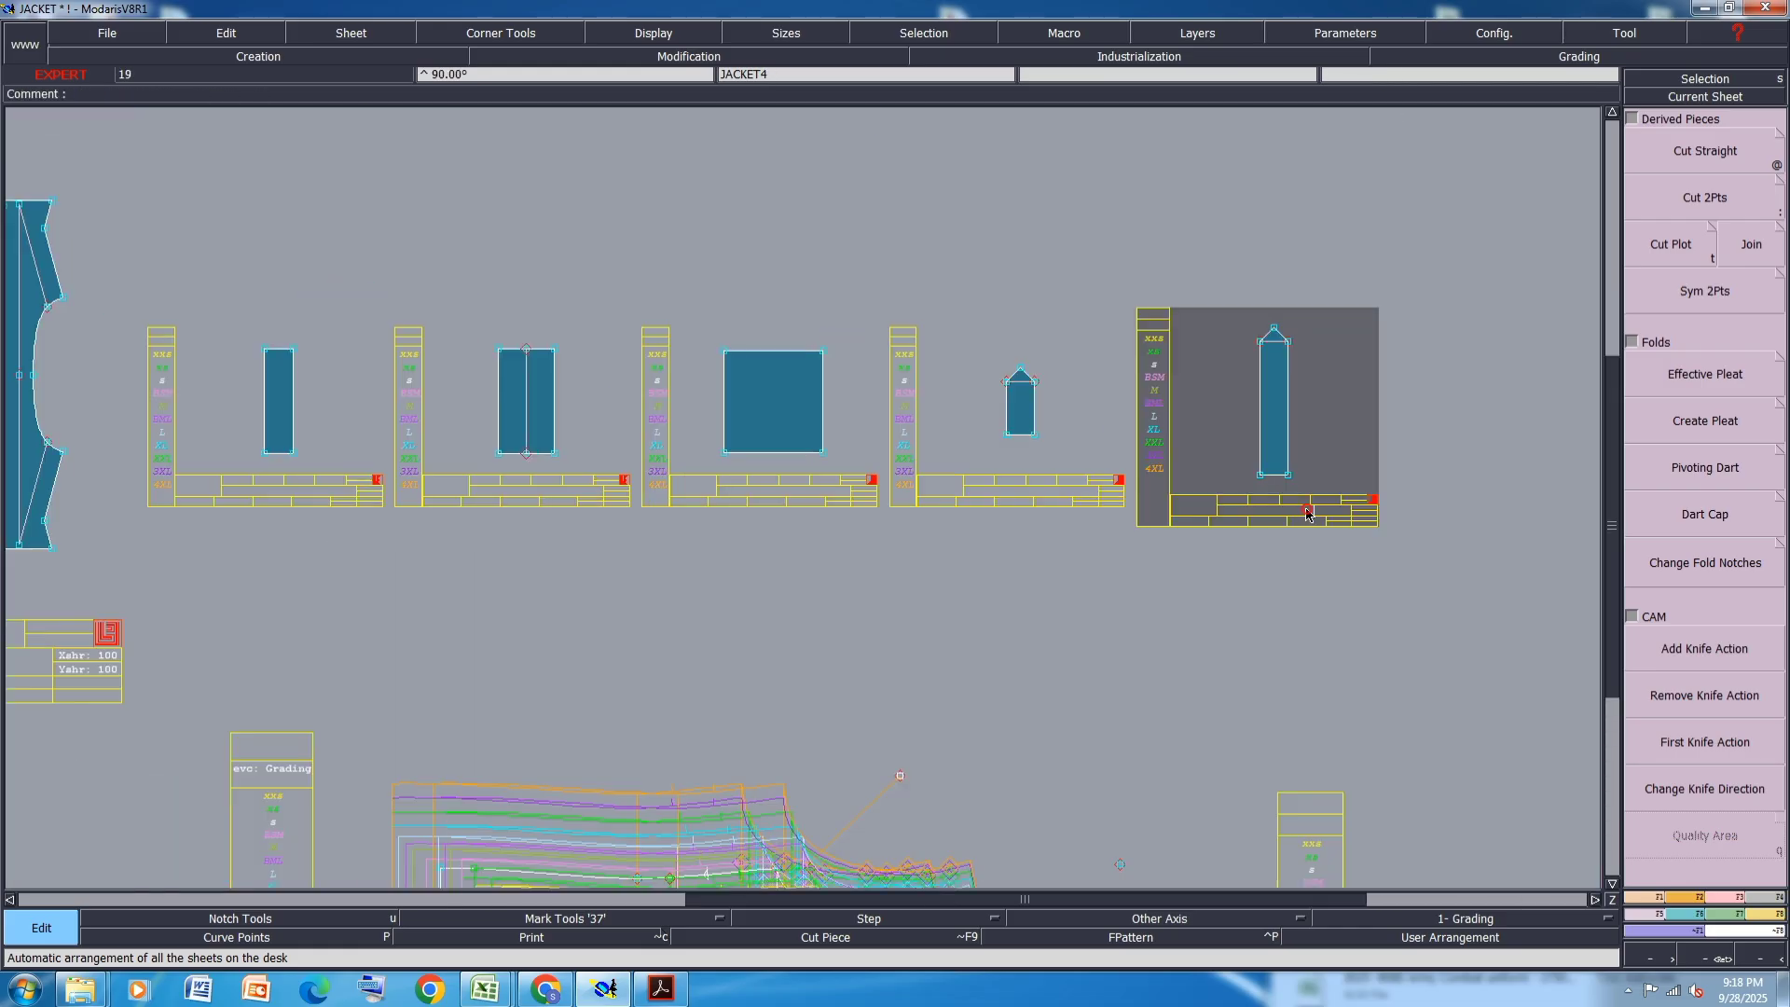
text(CUFFTOP 1X2)
key(Return)
- Enter a "FRONT" comment with the piece quantity for the filled front pattern
scroll(1190, 431, down, 3)
scroll(1156, 466, down, 3)
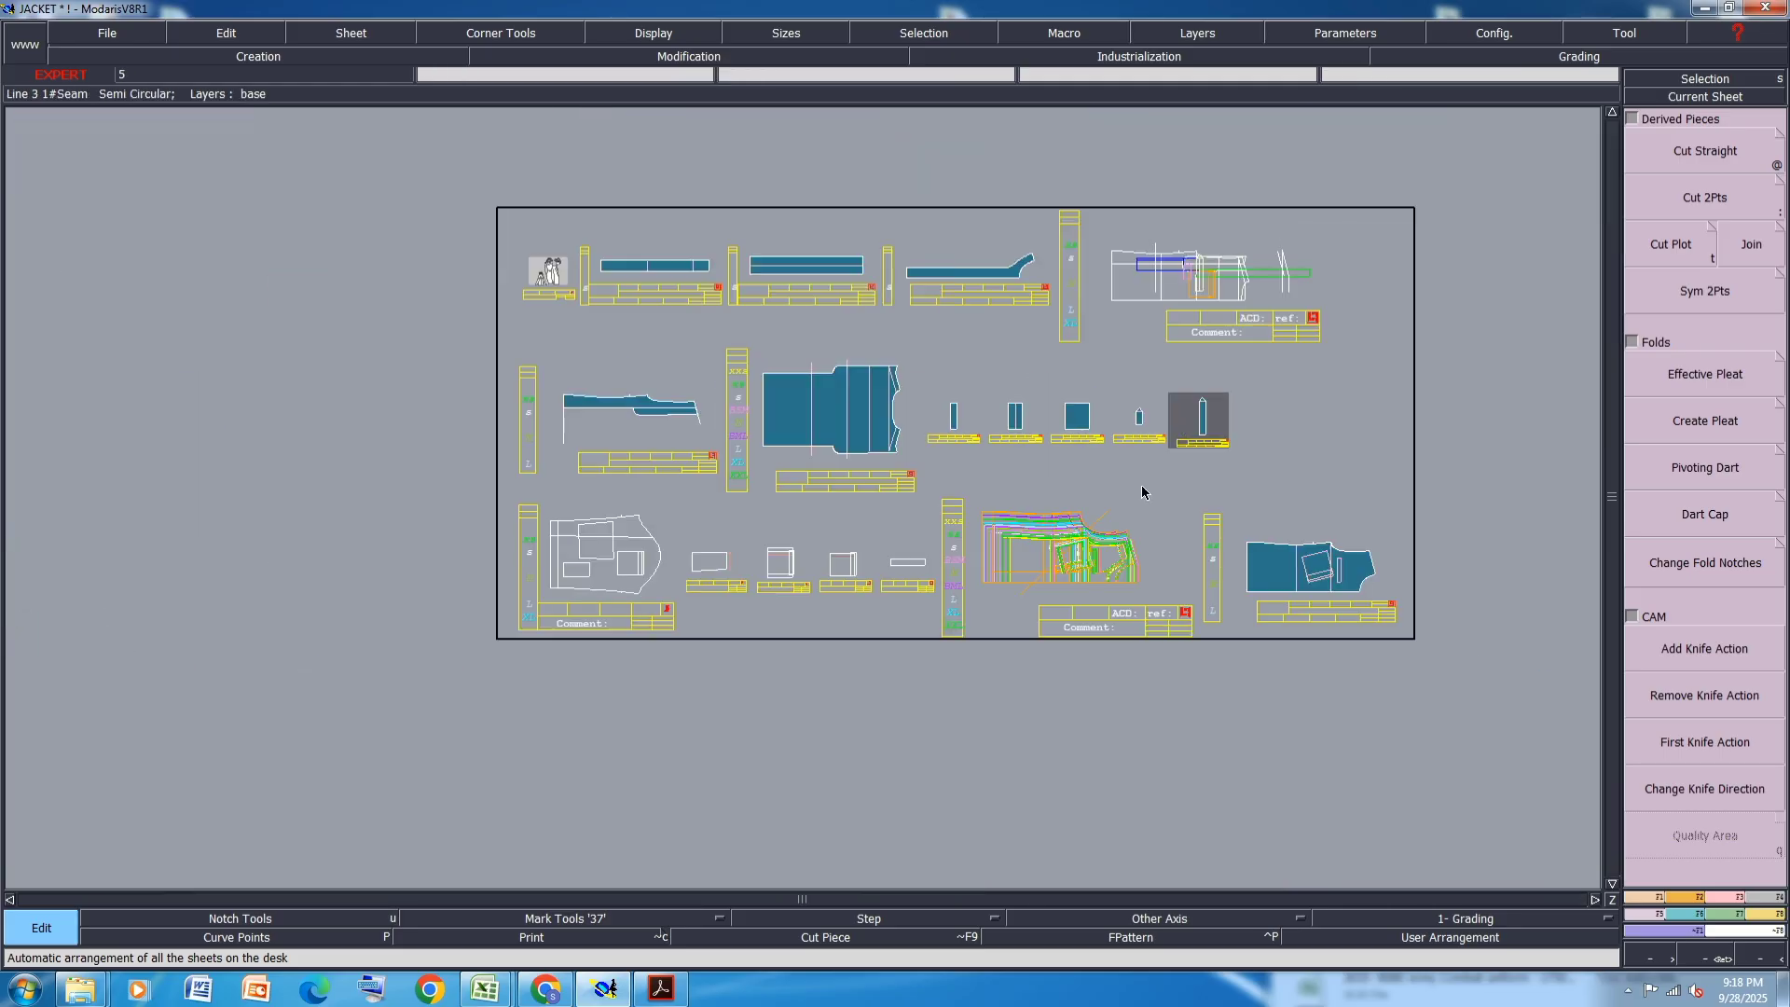
scroll(1305, 606, up, 4)
click(1324, 626)
text(F)
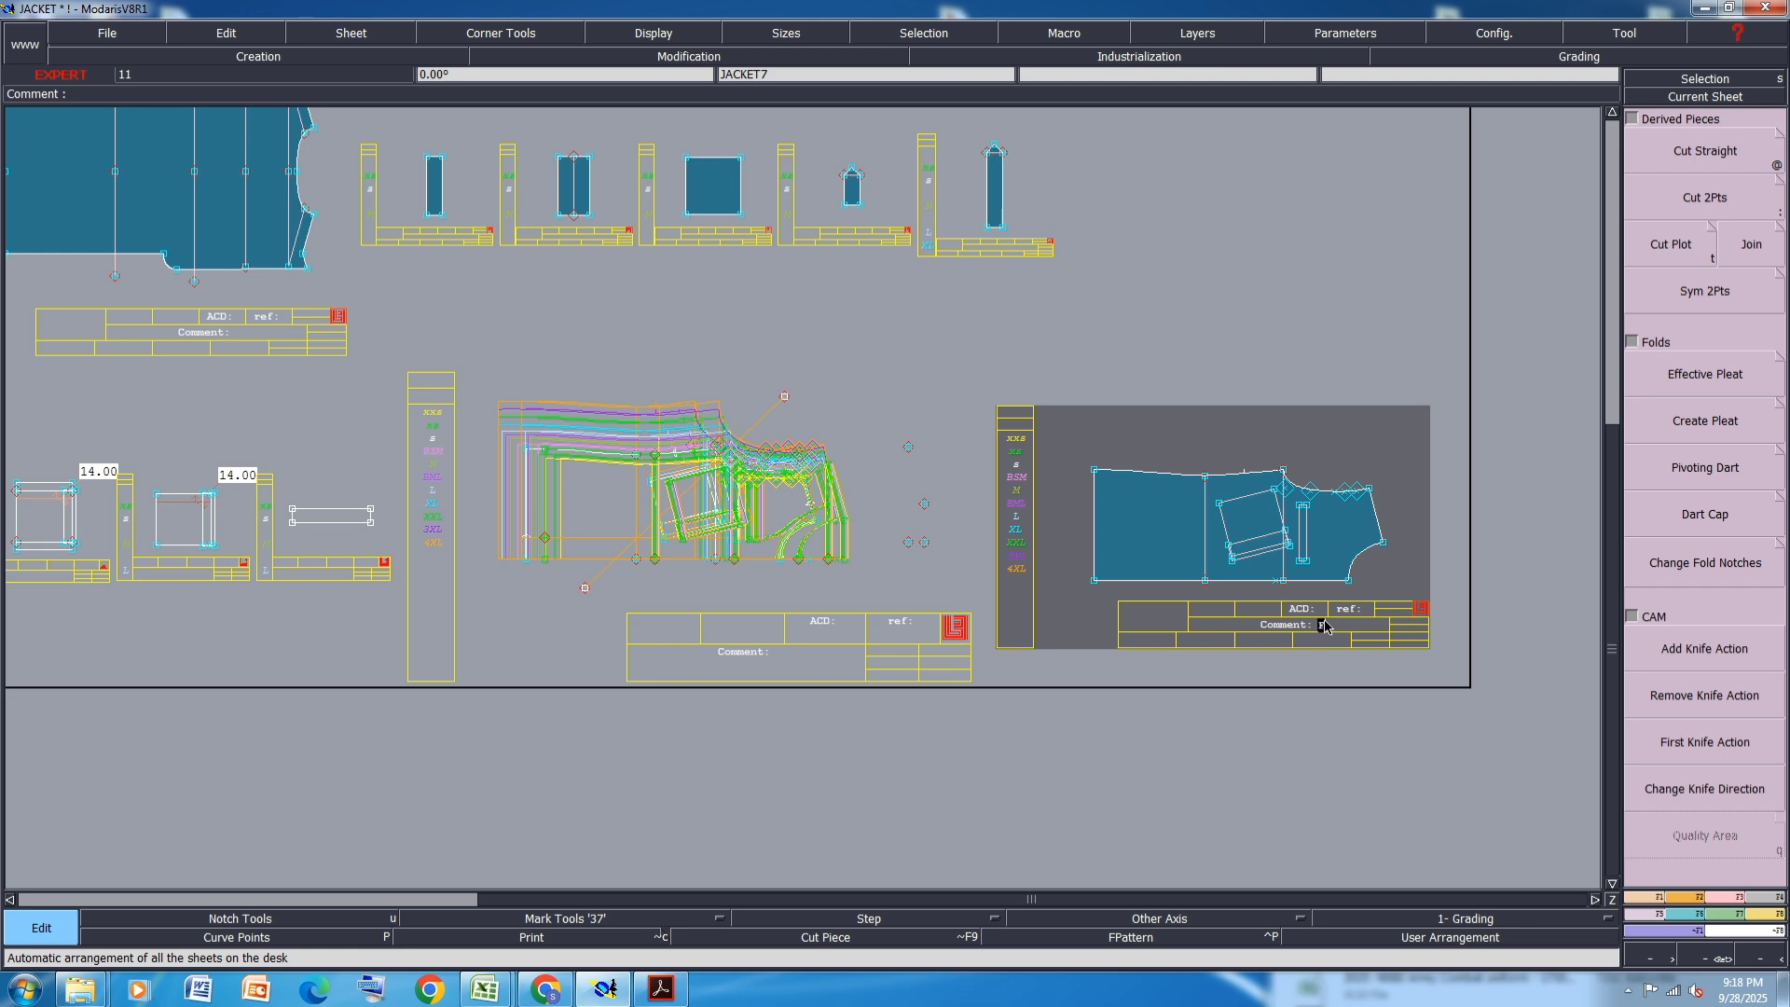
text(RON)
text(T 1X)
text(8)
click(1065, 643)
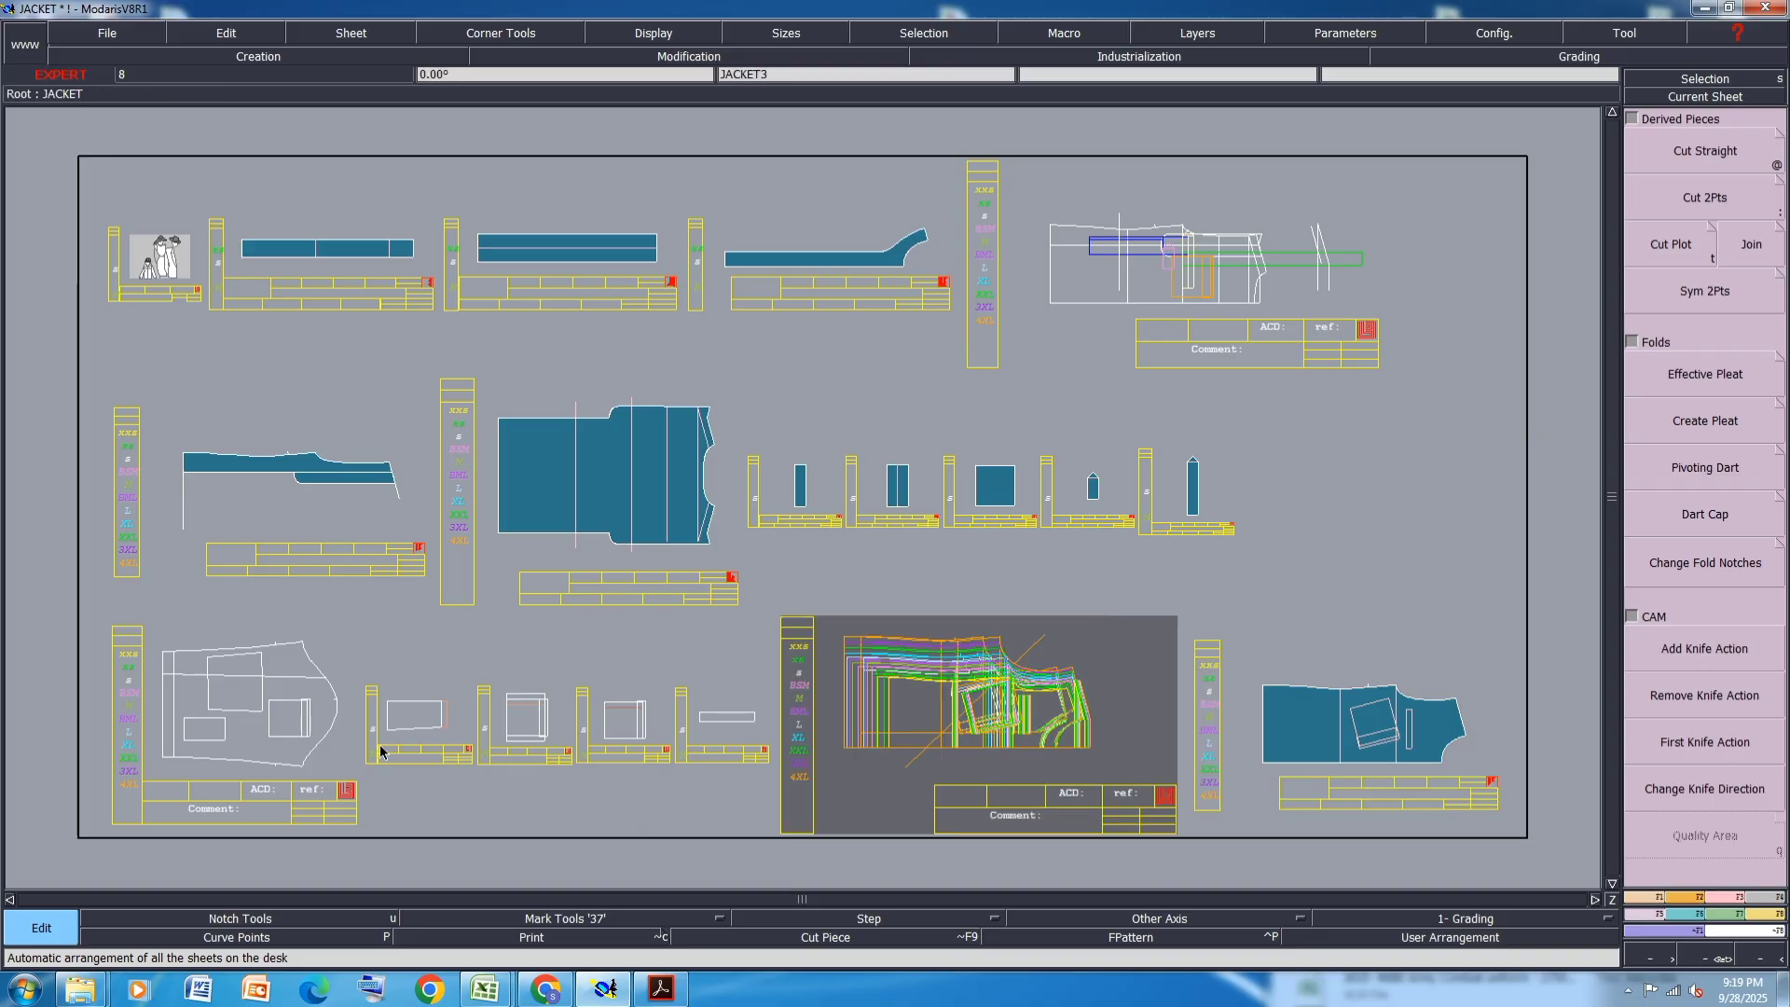
- Display all the graded sizes of the sleeve sheet as a nest
click(162, 745)
scroll(162, 745, up, 3)
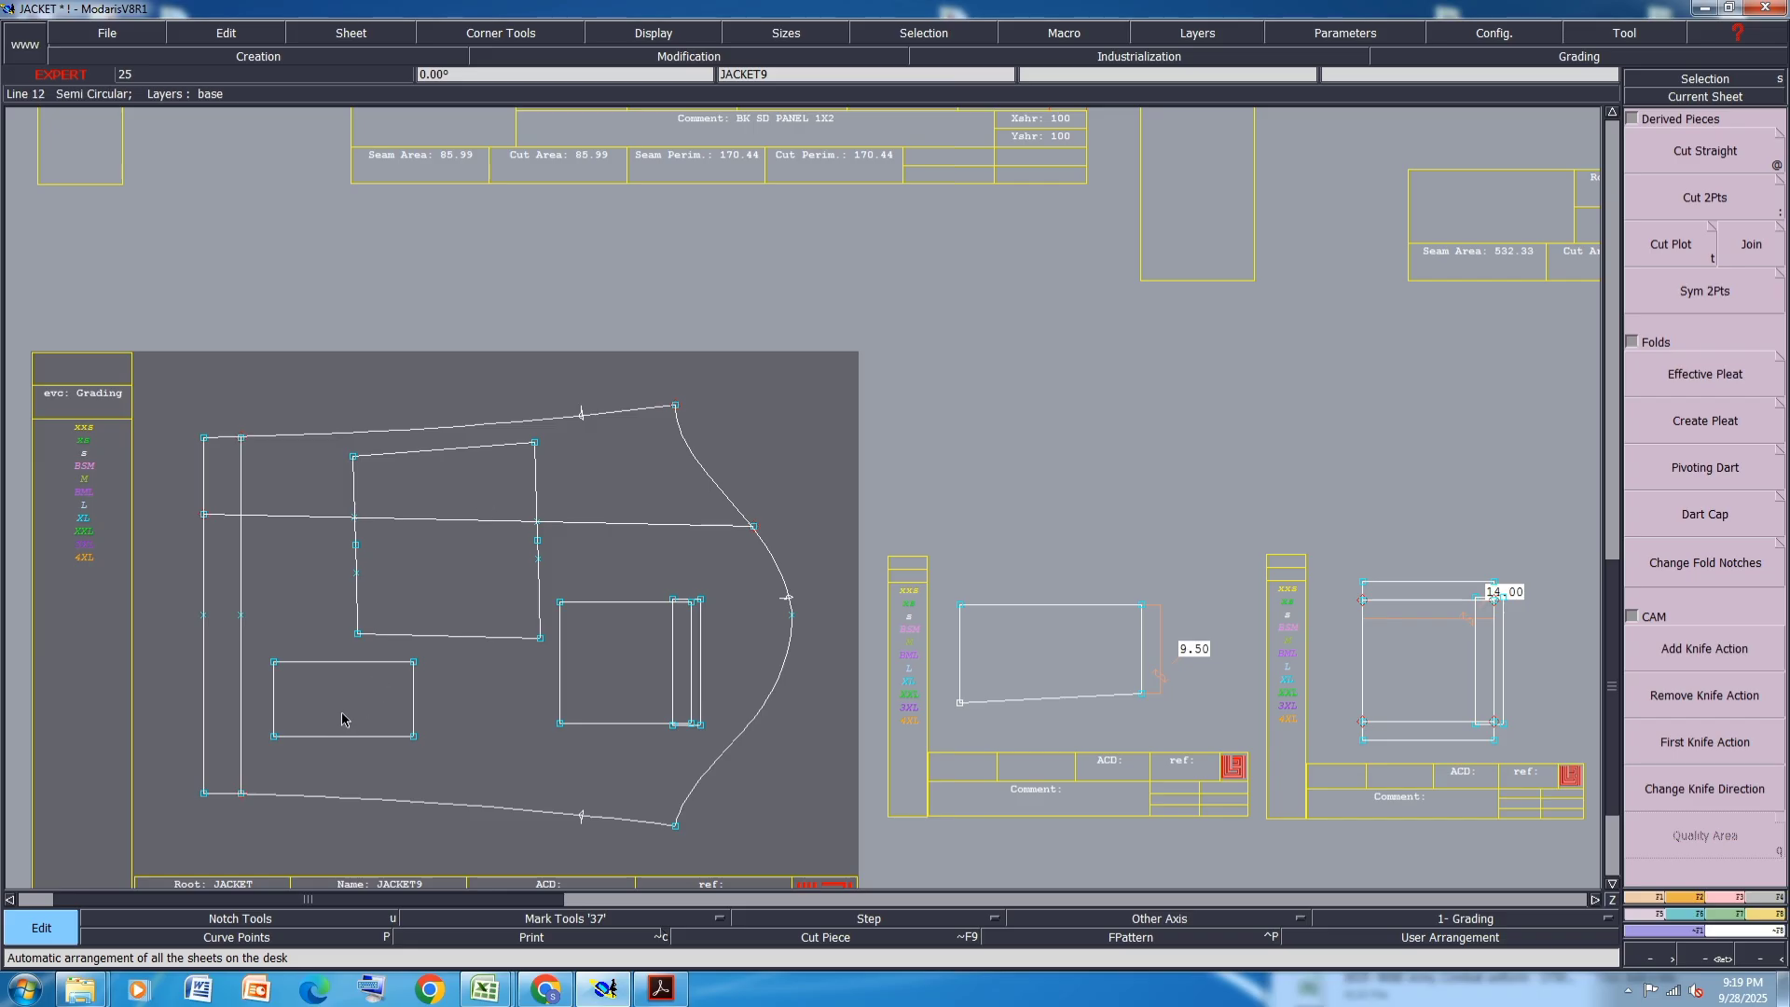
click(1645, 897)
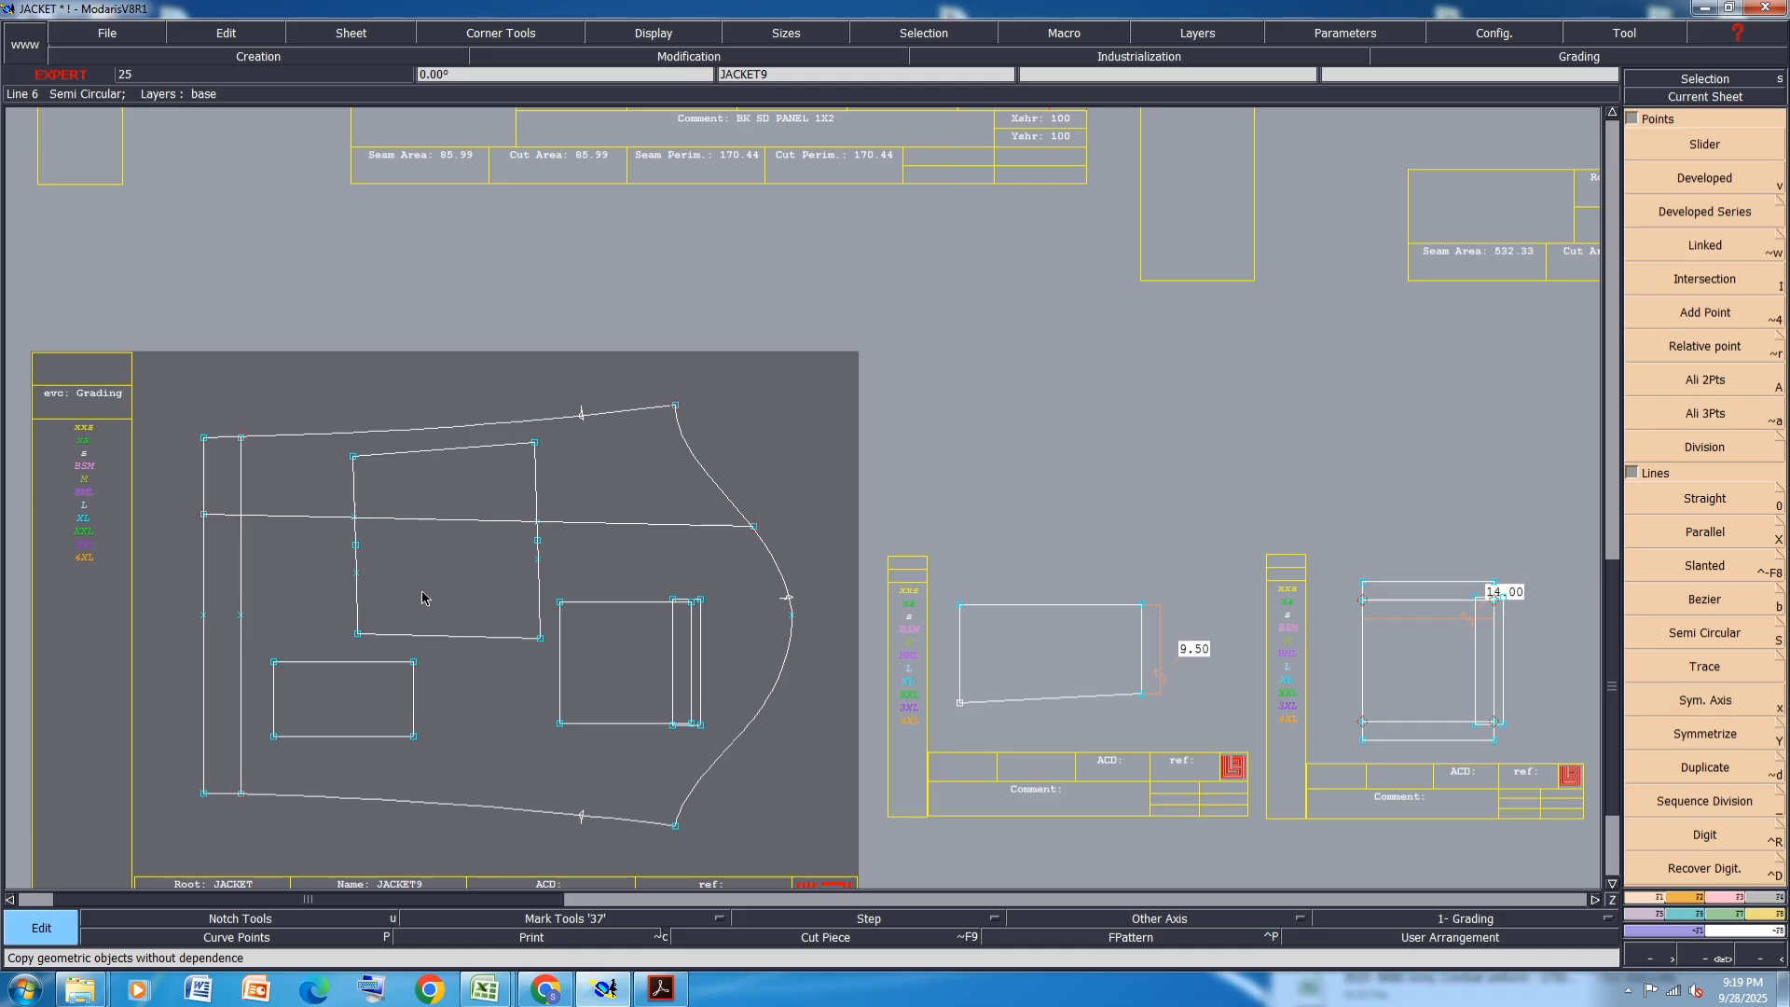
key(F9)
key(F10)
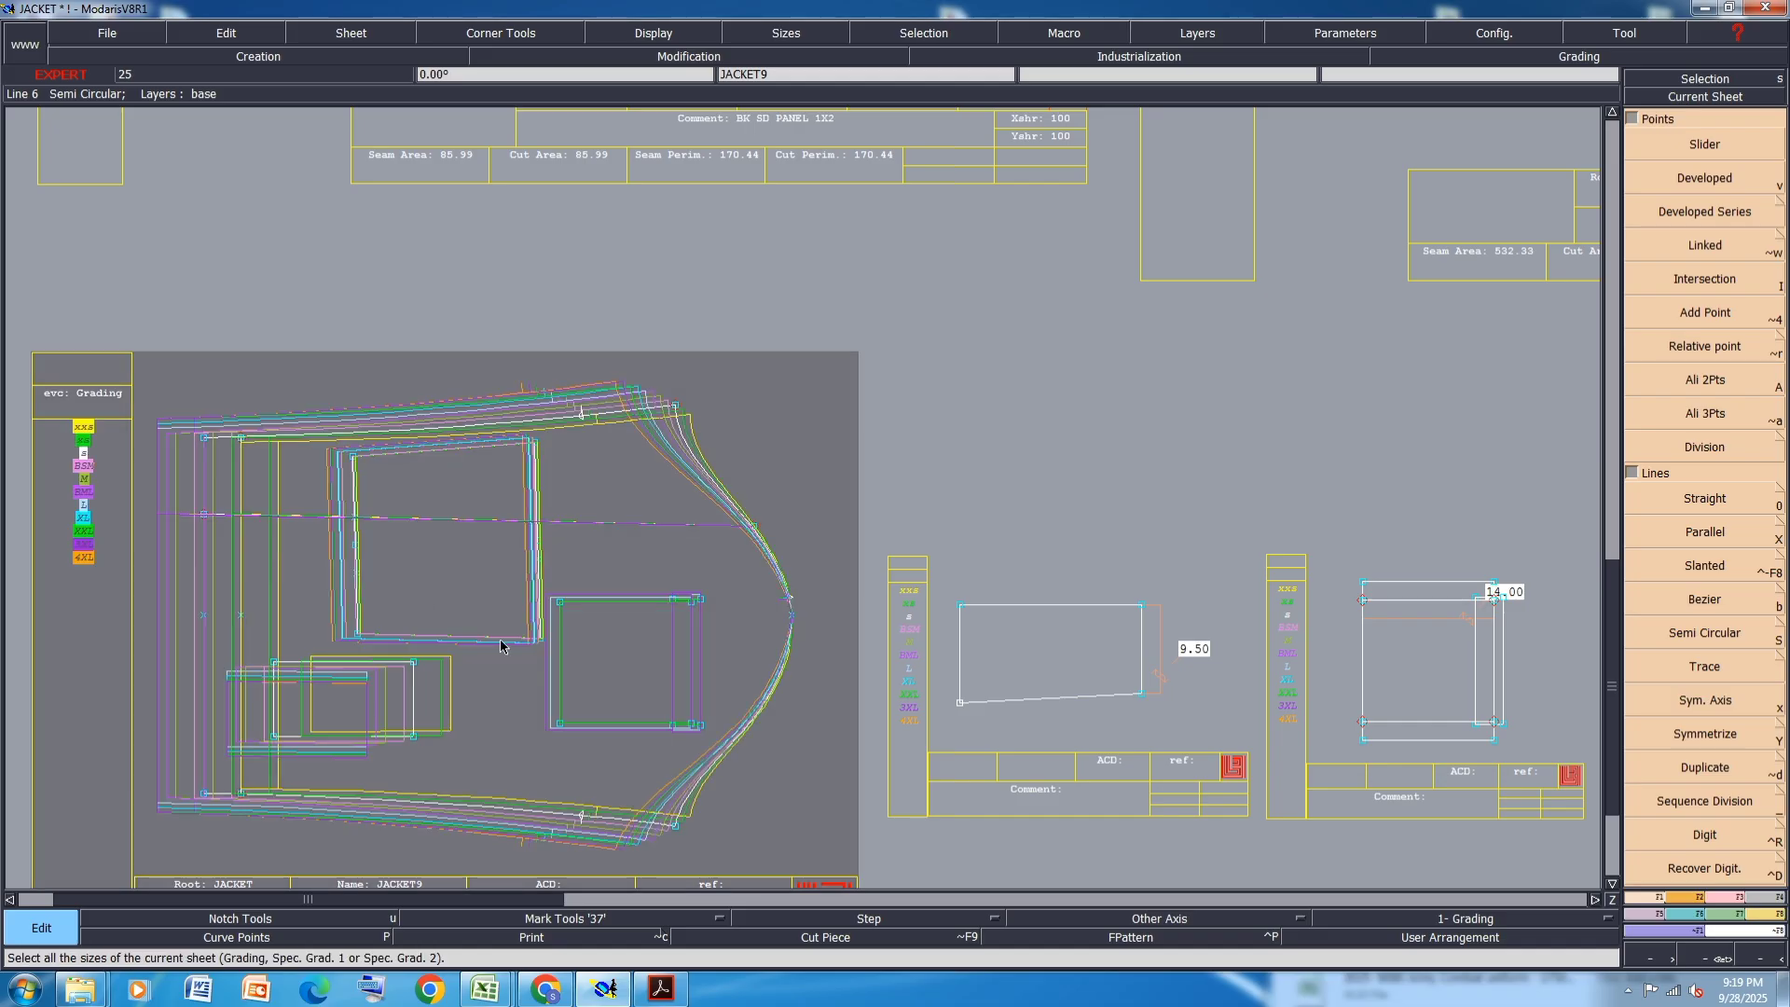
- Pack the sleeve nest on the small rectangle's lower corner to check its grading, and restore the unpacked nest
click(1740, 915)
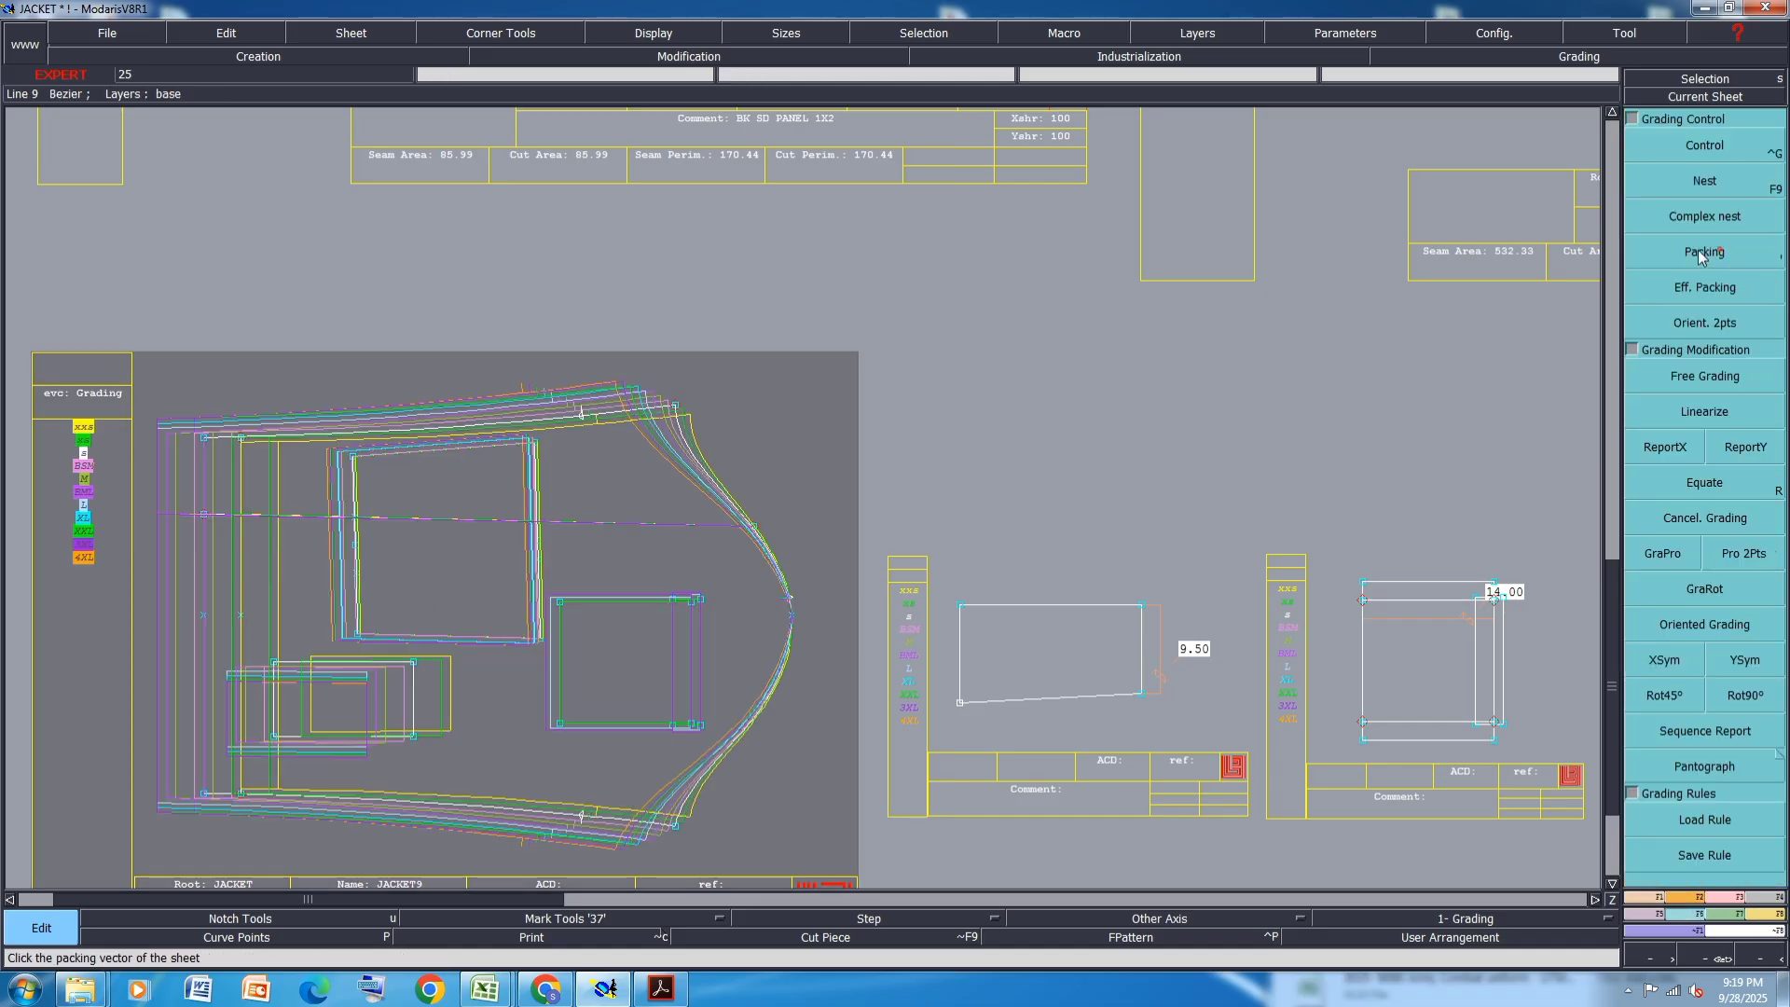
click(1725, 251)
click(414, 736)
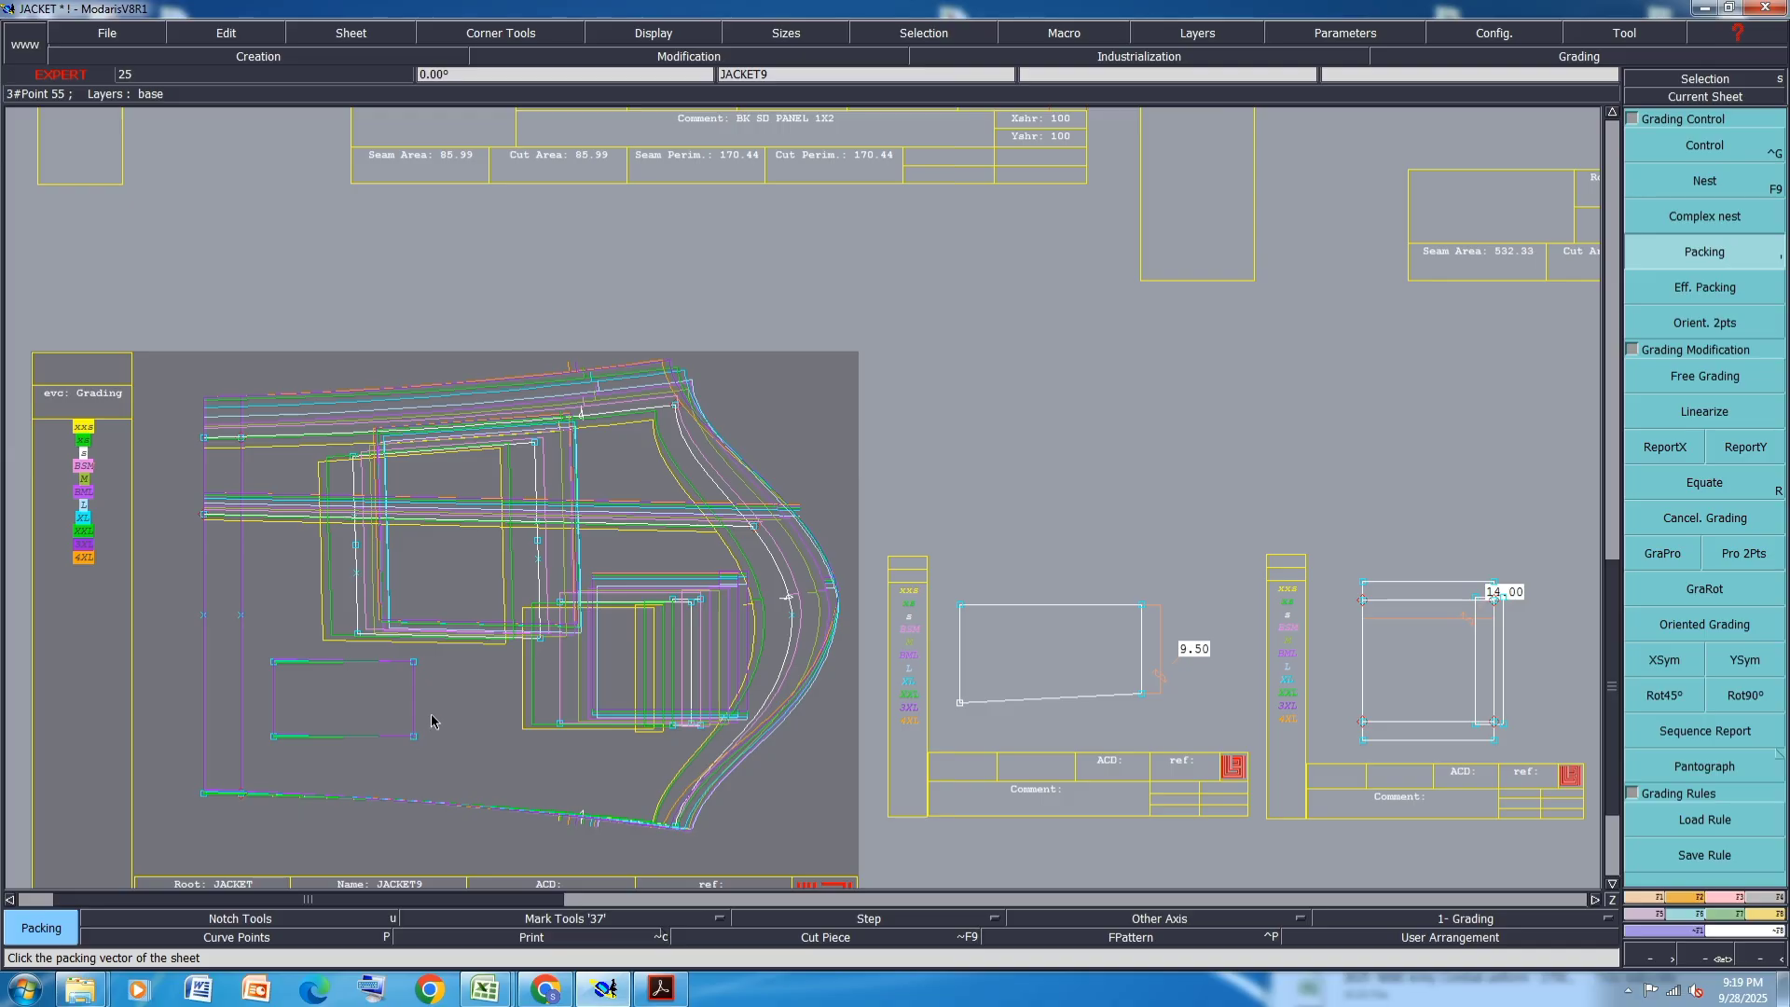
click(435, 712)
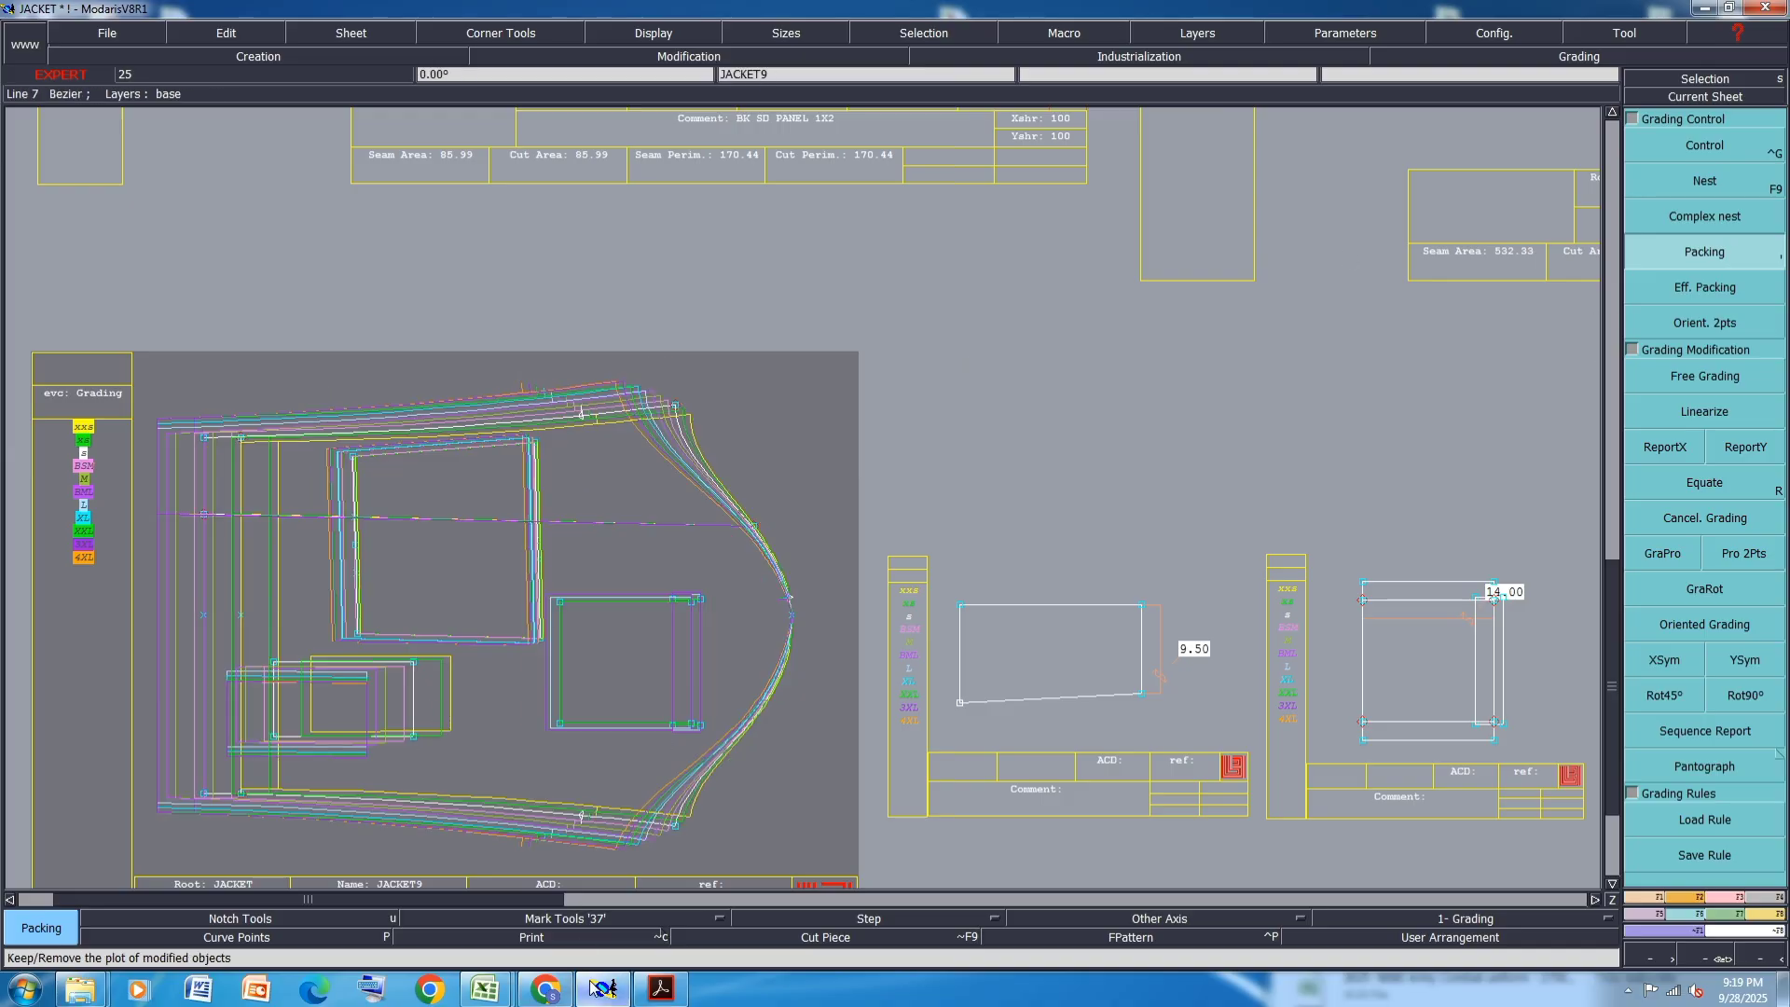
- Switch to the combat uniform PDF in Adobe Reader and examine the sleeve and elbow reinforcement measurements on page 11
click(678, 1001)
scroll(1012, 529, down, 5)
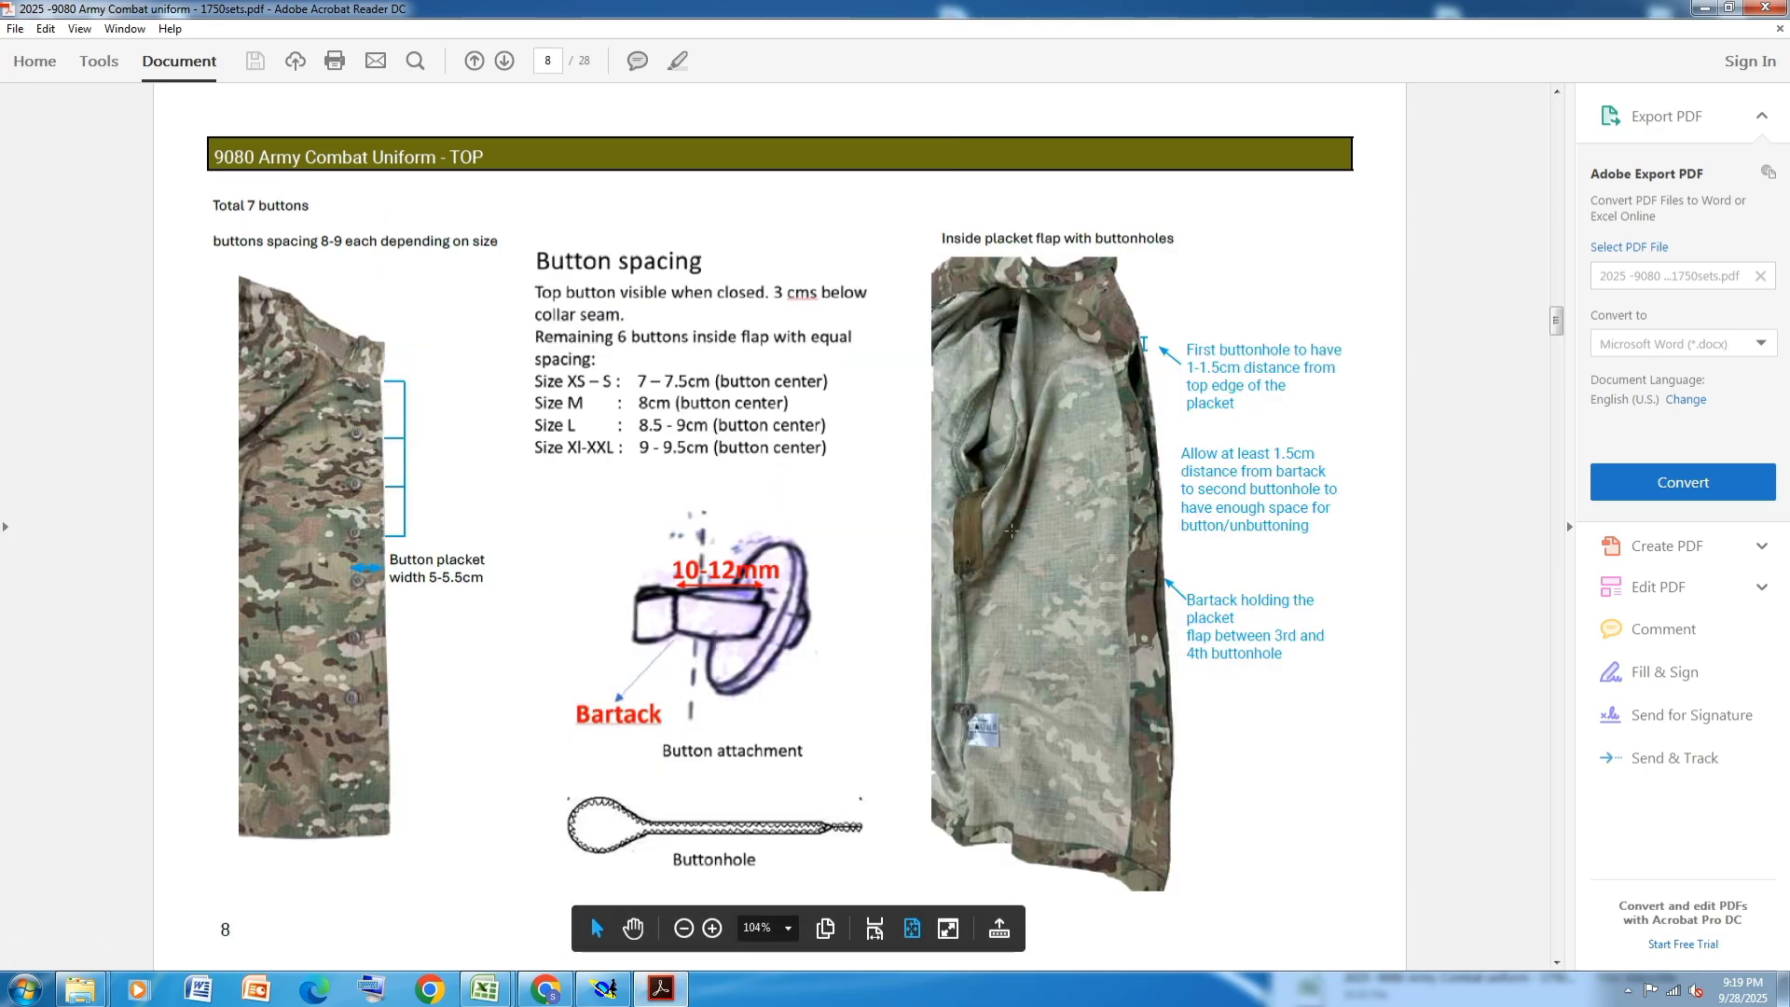
scroll(1011, 530, down, 2)
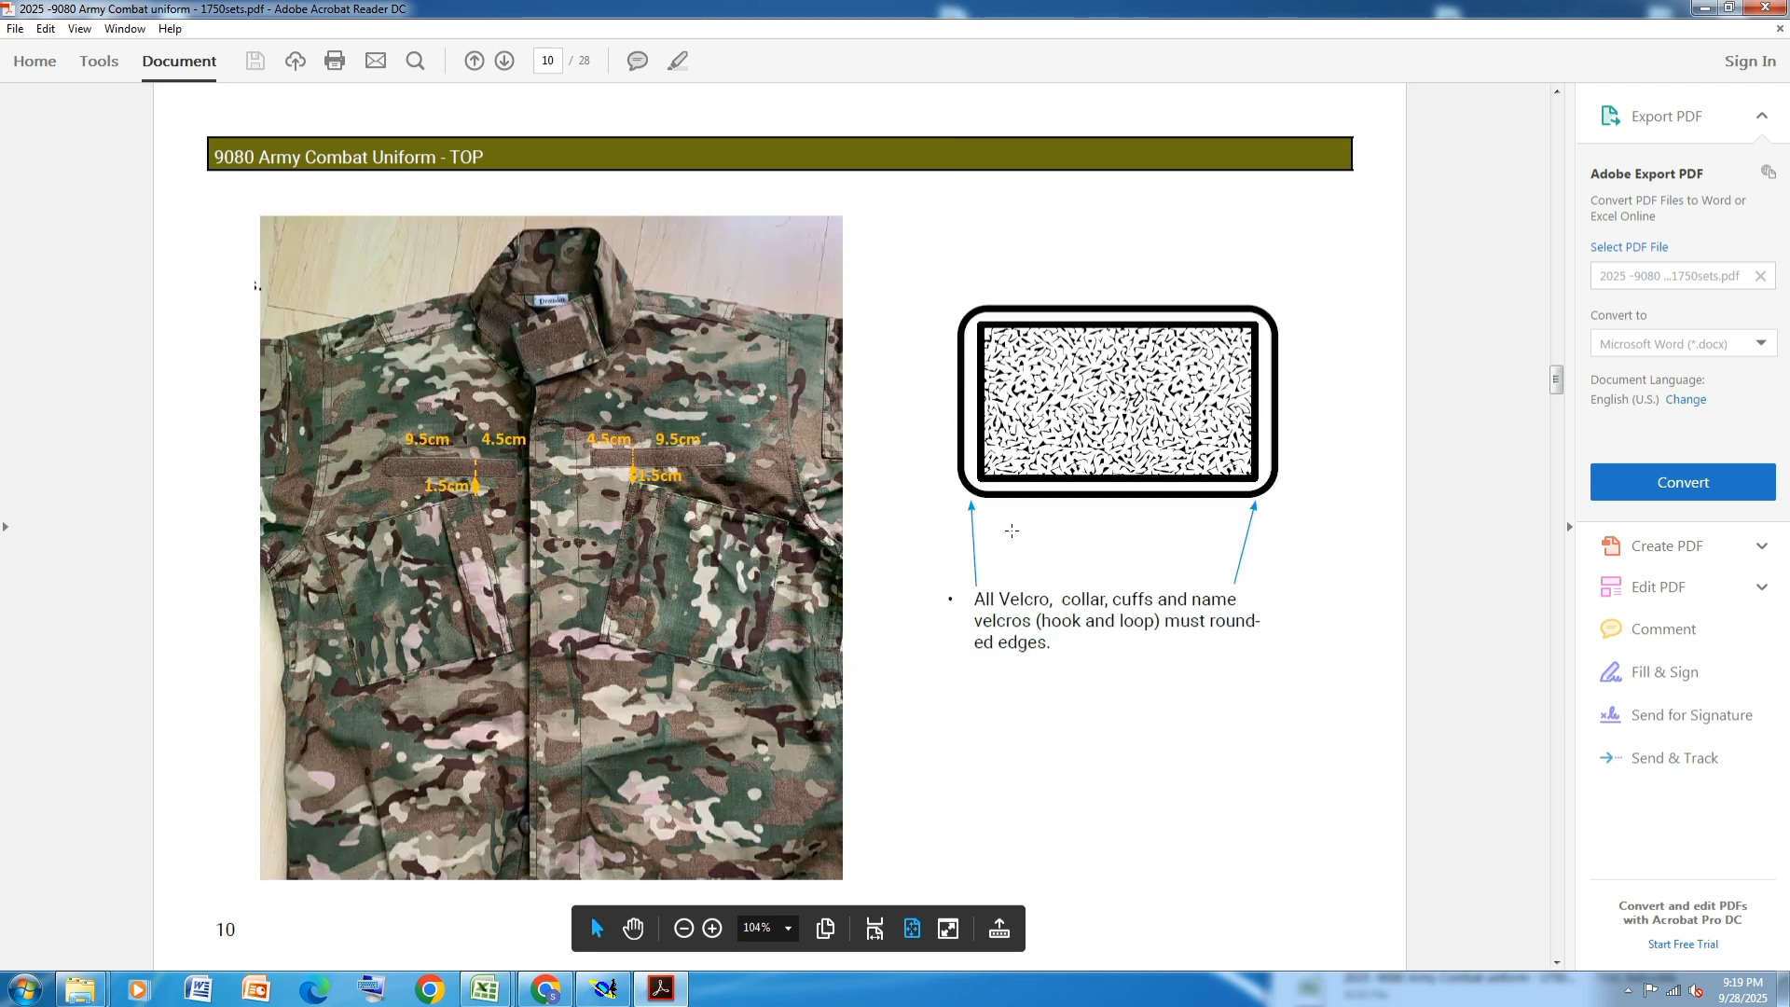
scroll(1011, 530, down, 2)
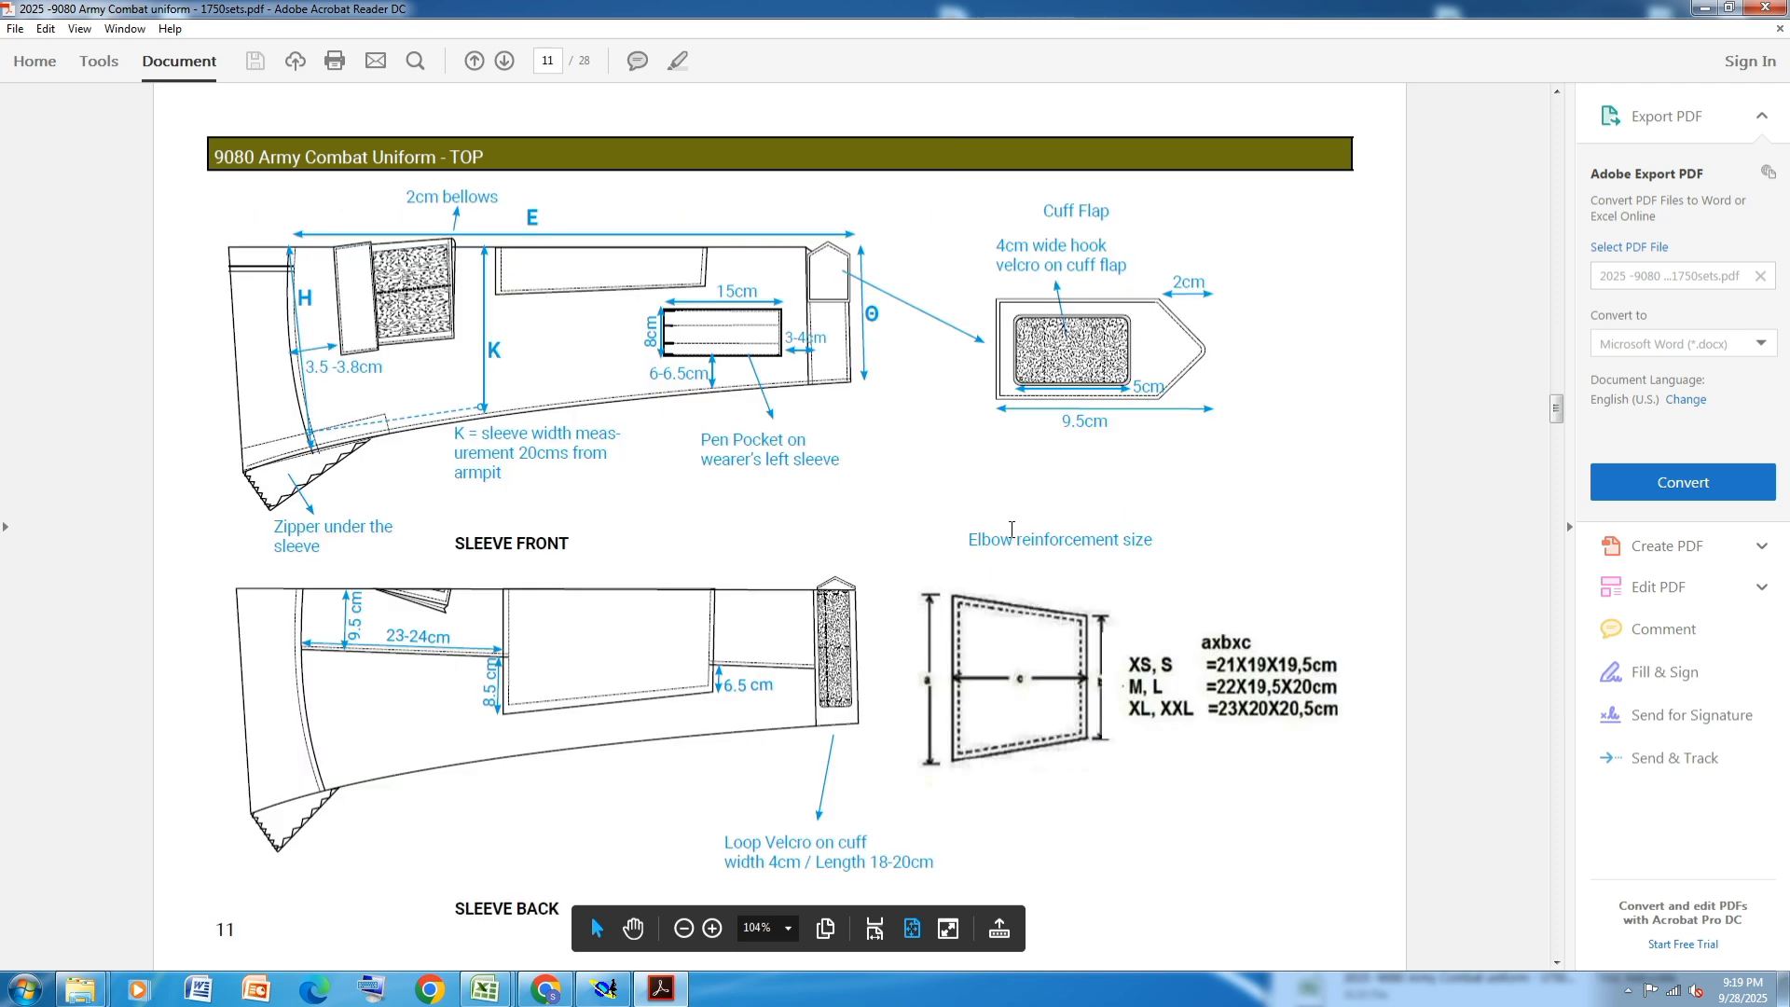
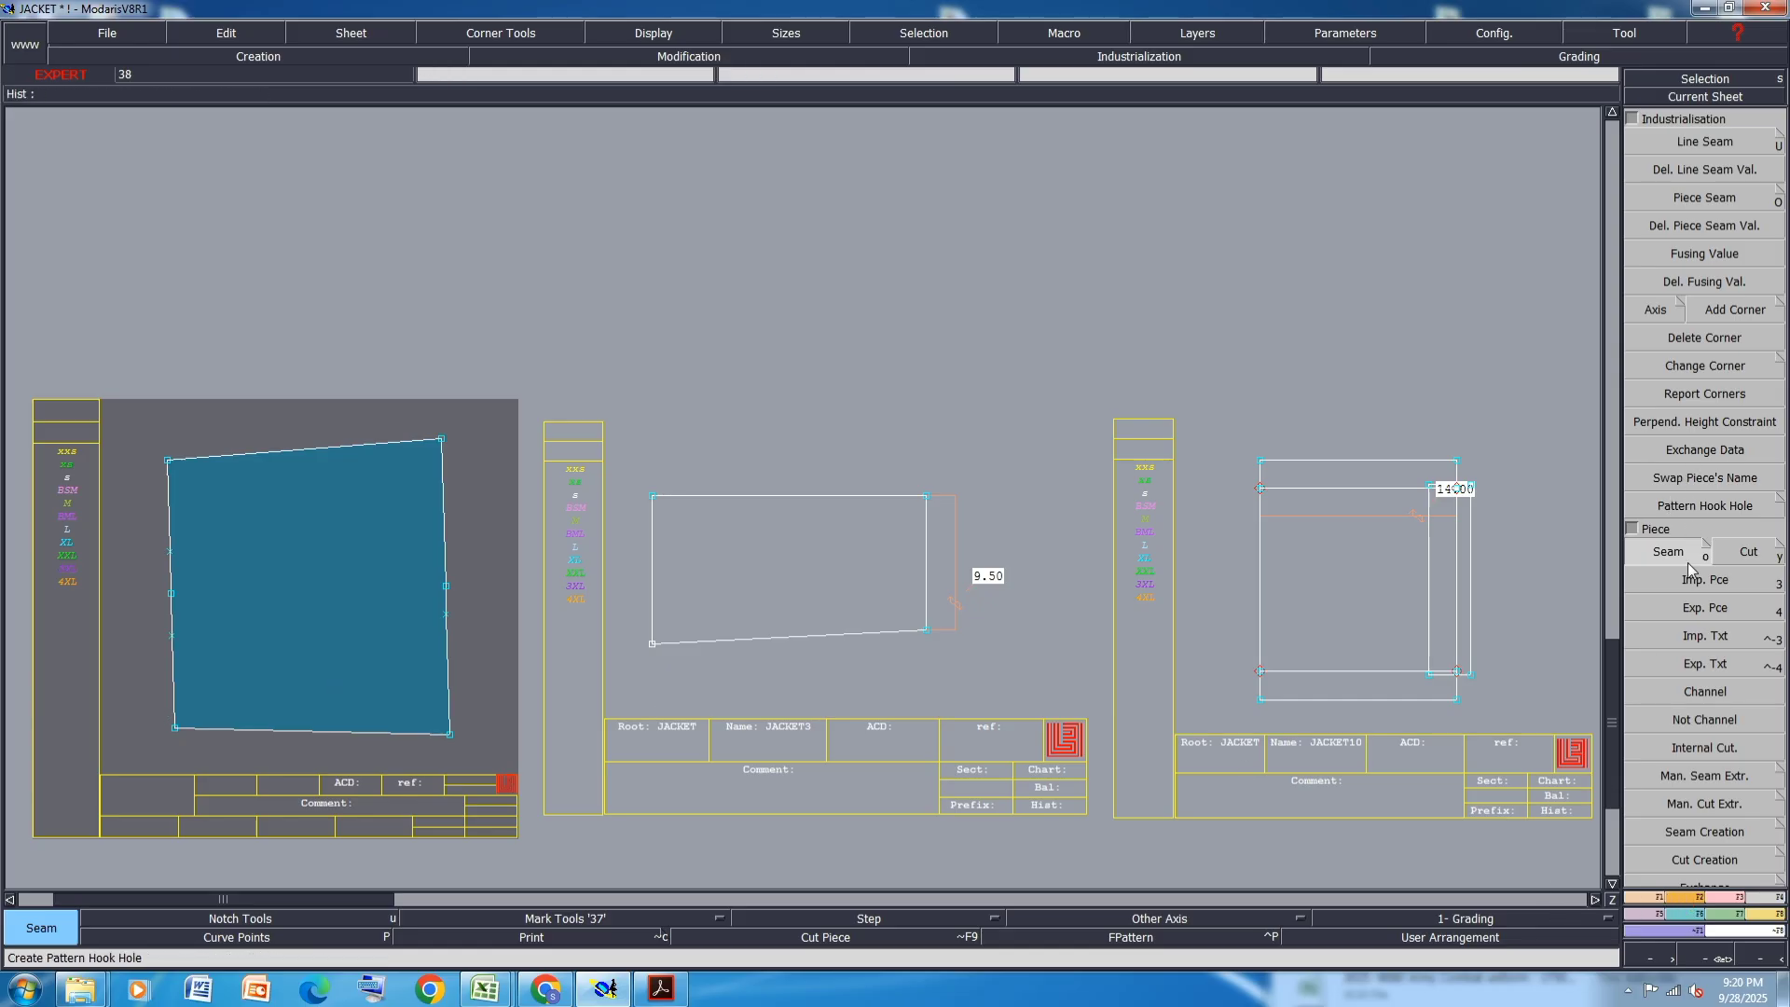
- Rotate the elbow patch piece level using the midpoints of its two upright sides as the new horizontal line
click(1677, 897)
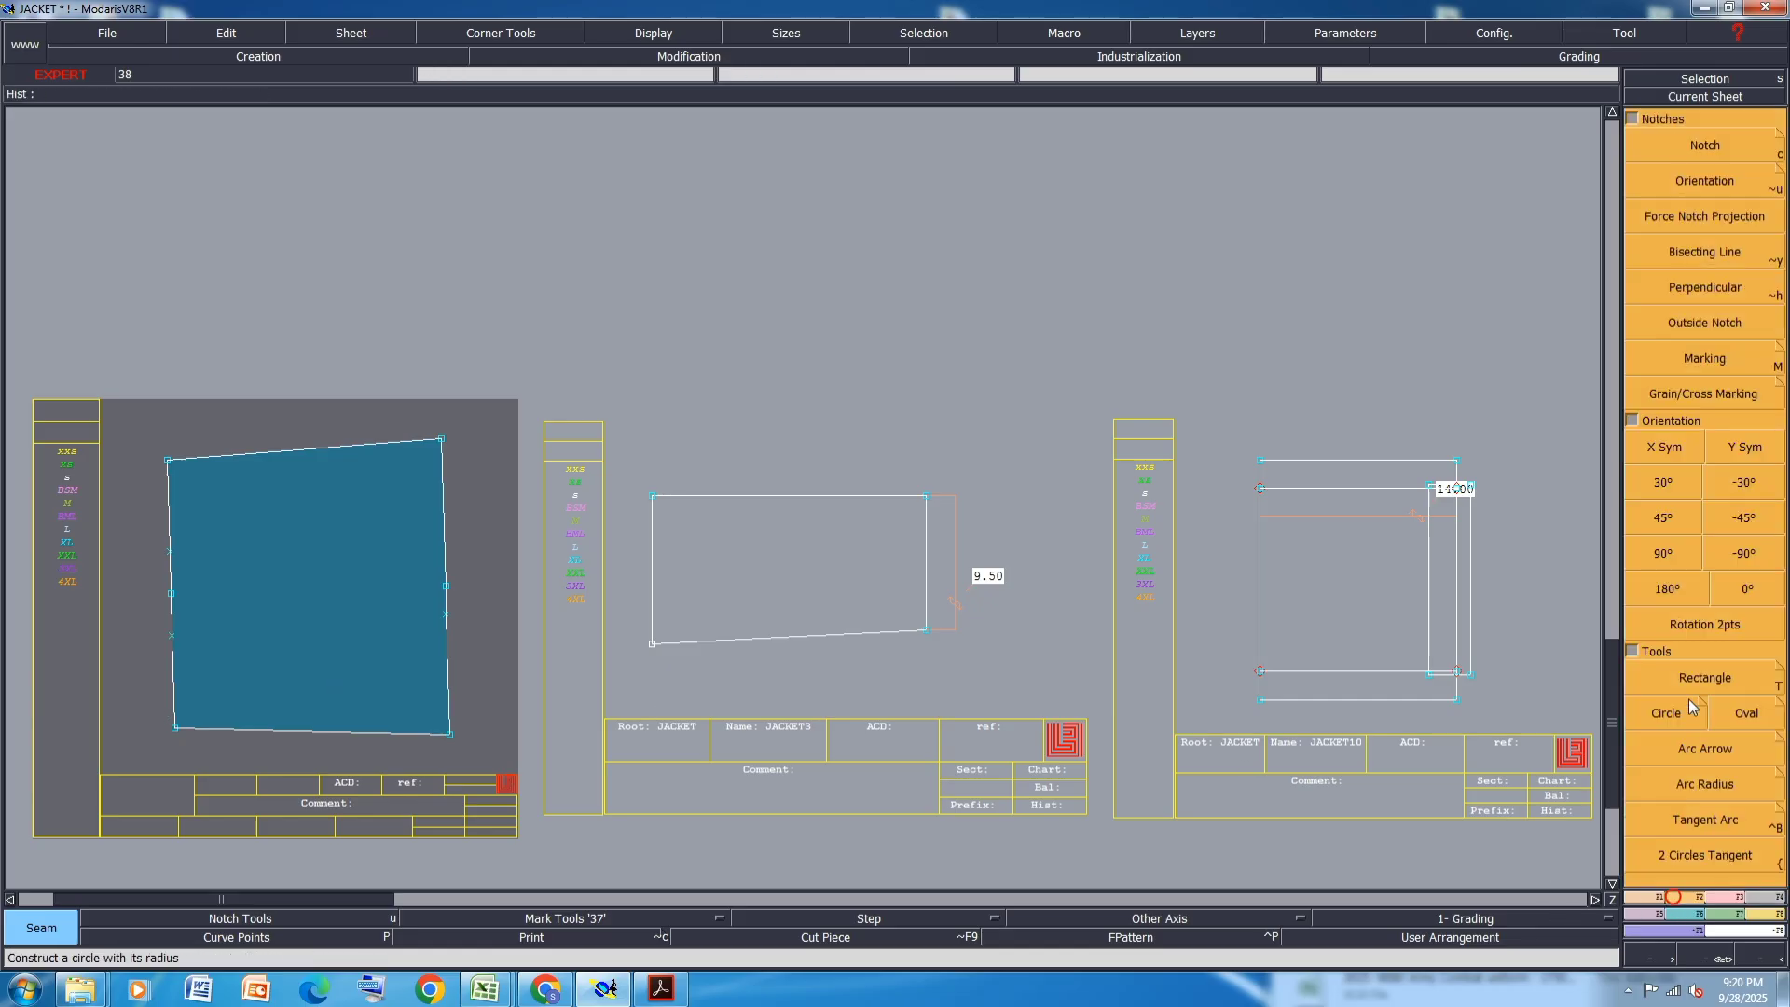
click(1706, 624)
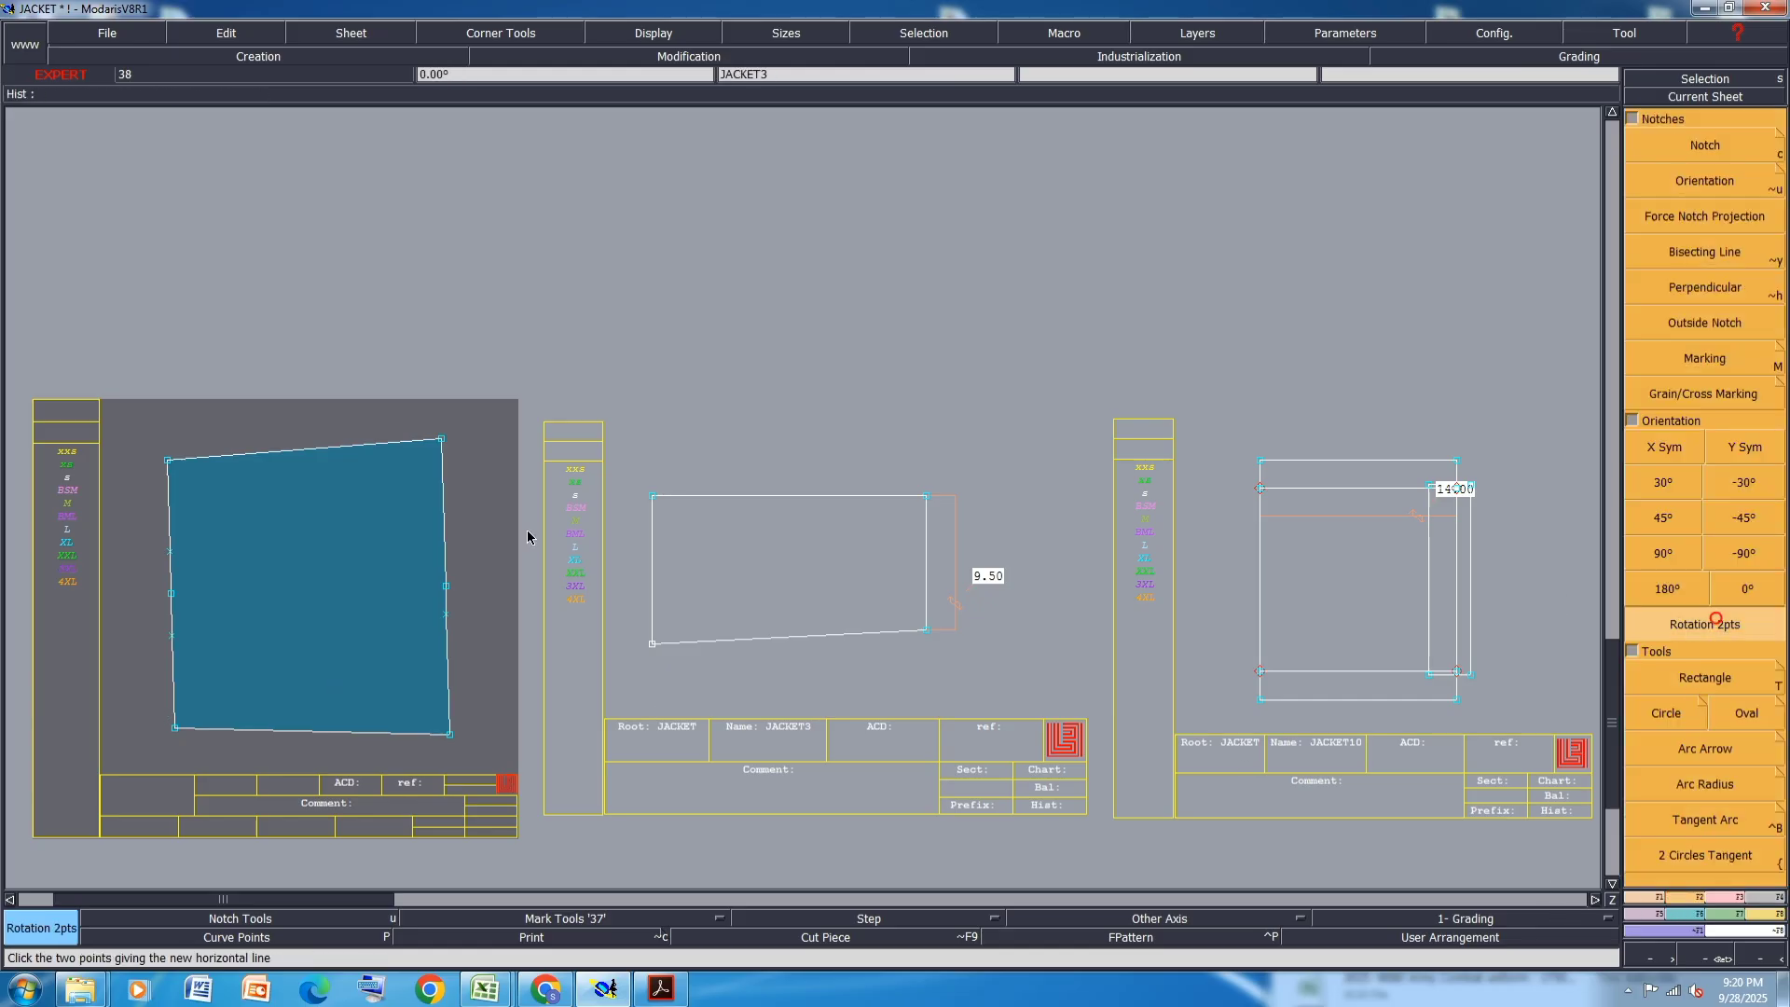
click(170, 593)
click(446, 587)
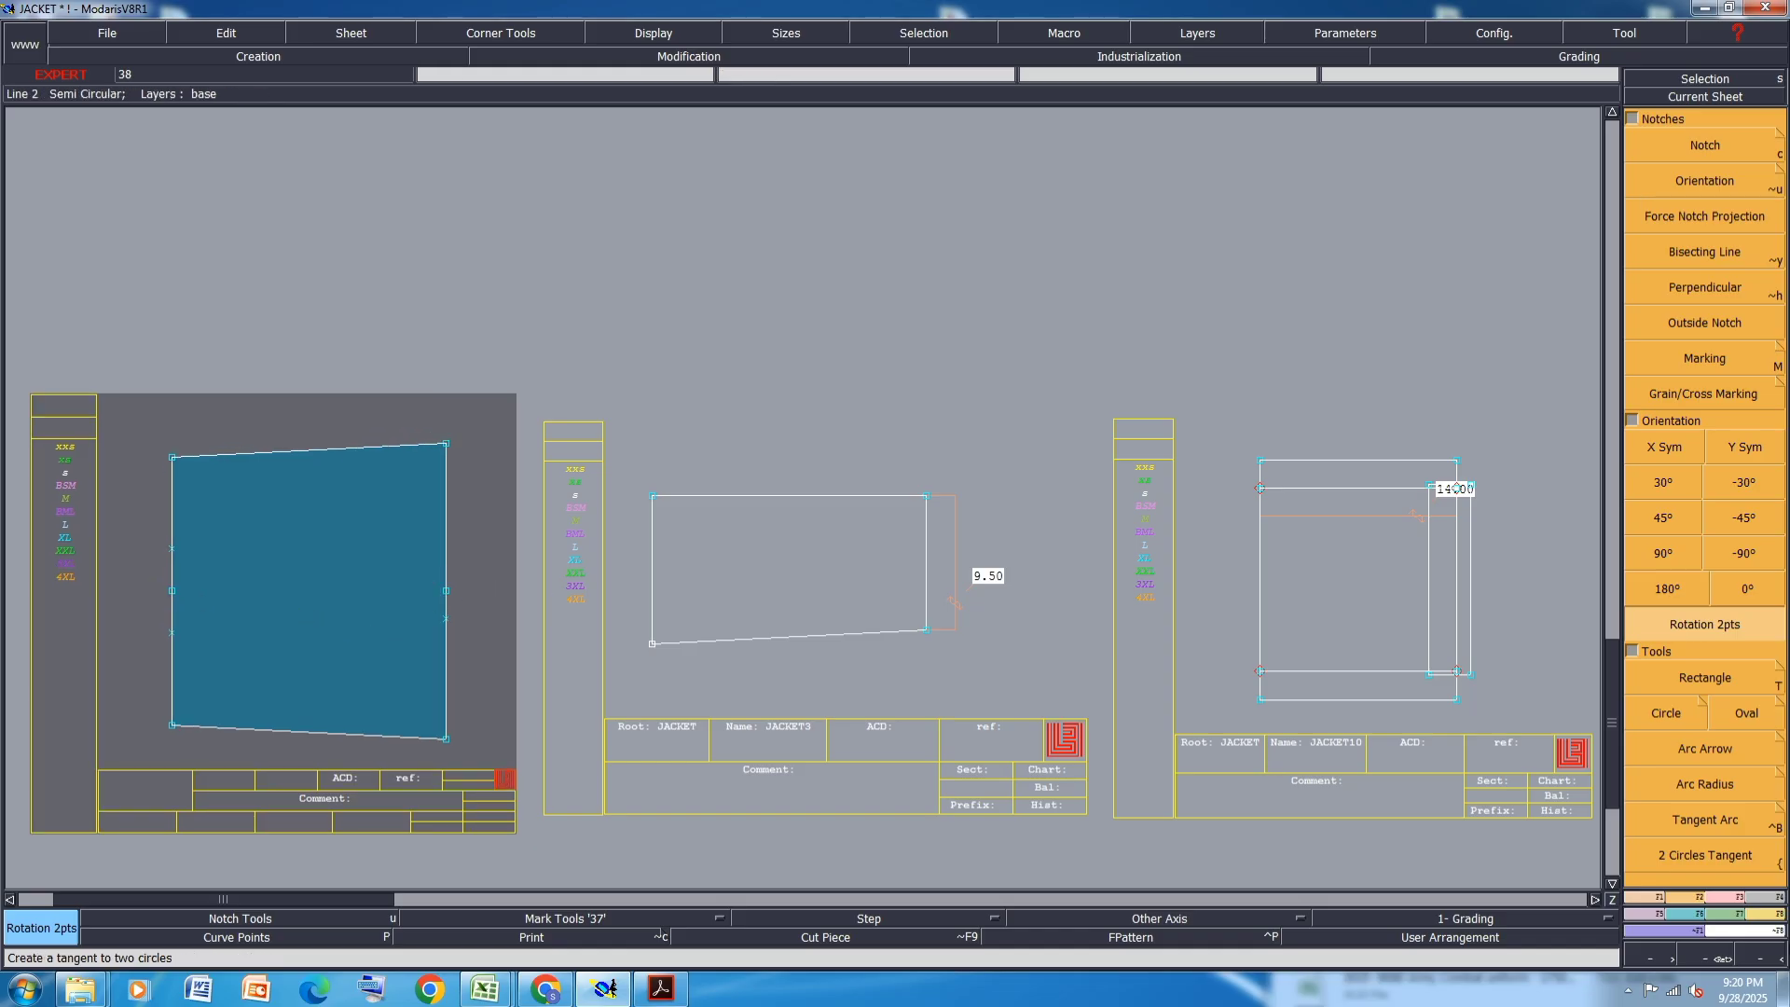
- Enter the comment "ELBO PATCH 1X2" for the rotated elbow patch piece
click(369, 803)
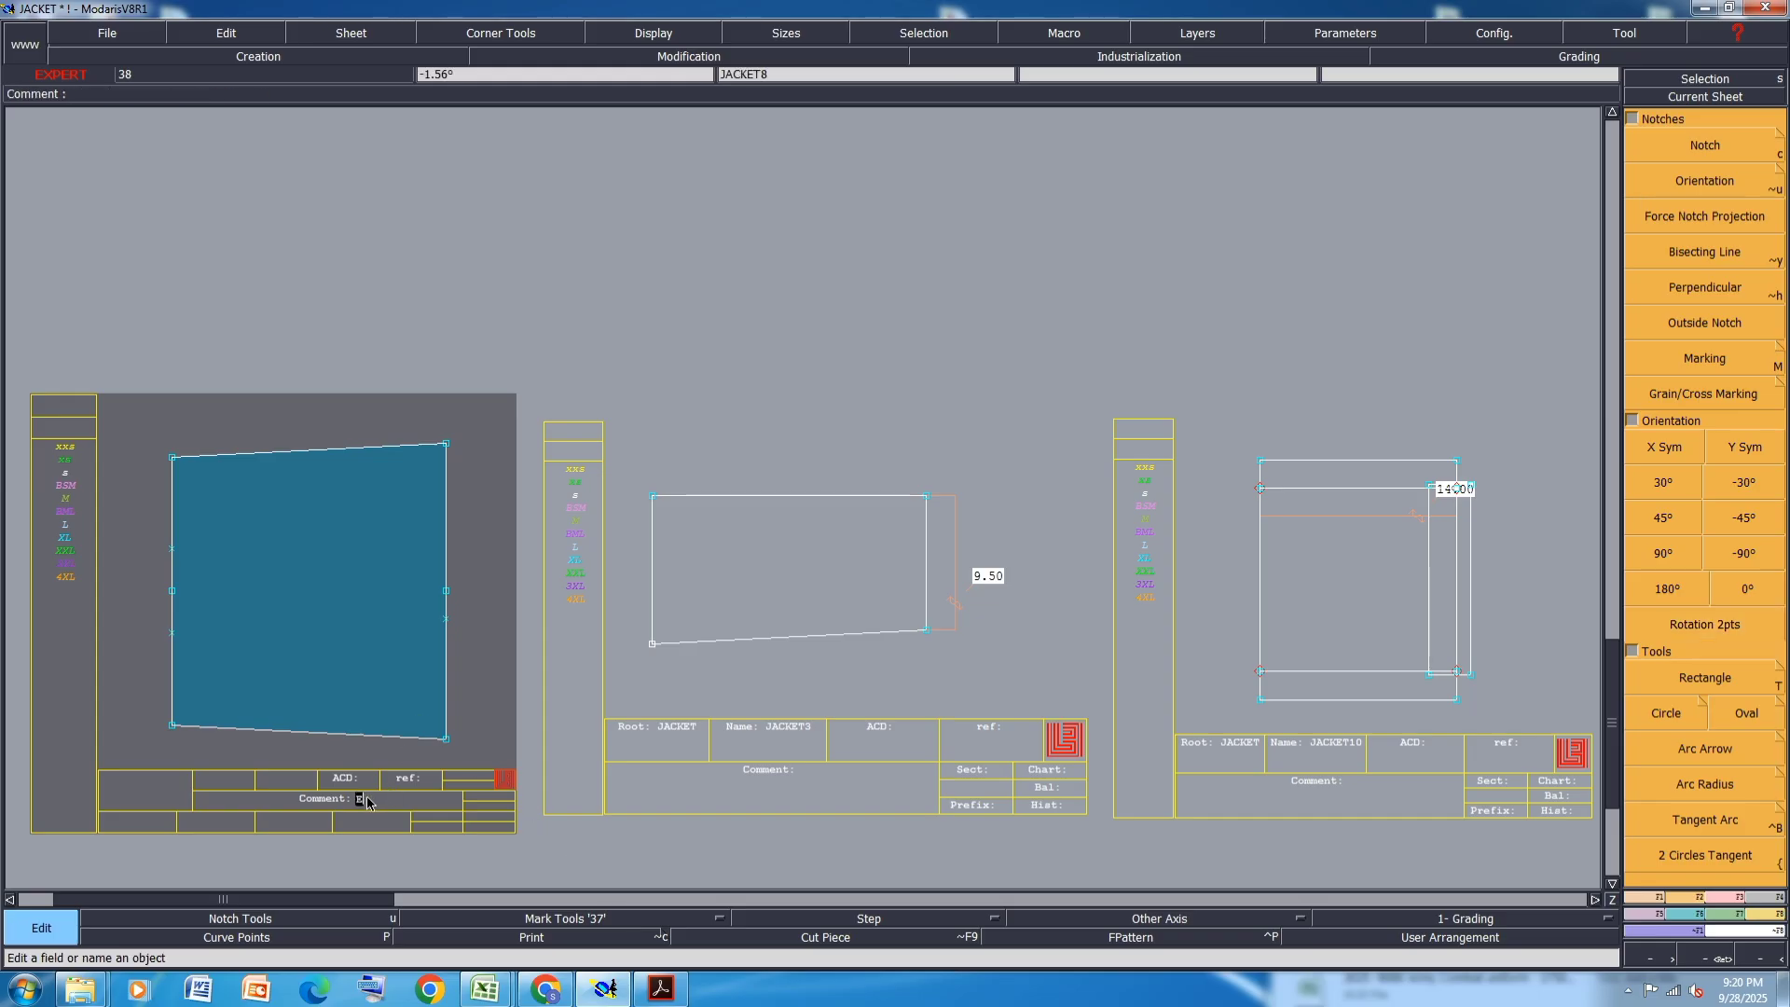
text(ELBO PATCH 1X2)
key(Return)
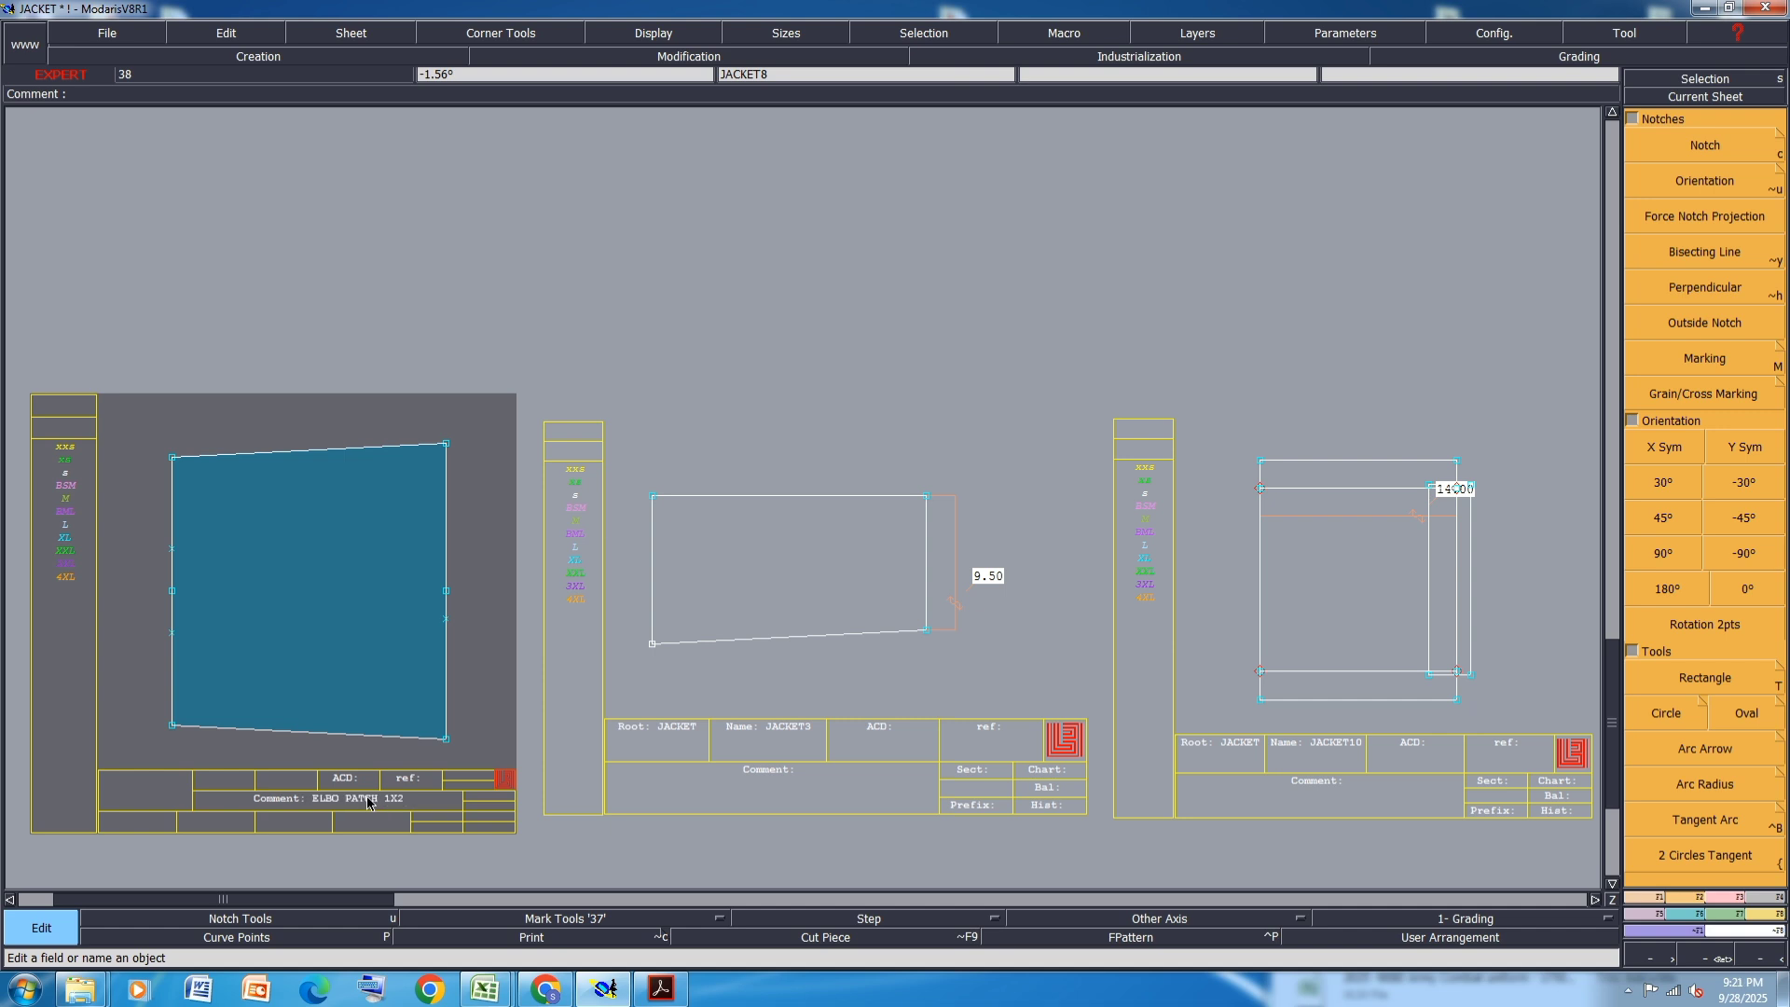
- Rearrange the sheets and add a notch on the sleeve's inner lengthwise line, just beyond the elbow patch on the sleeve-cap side
key(j)
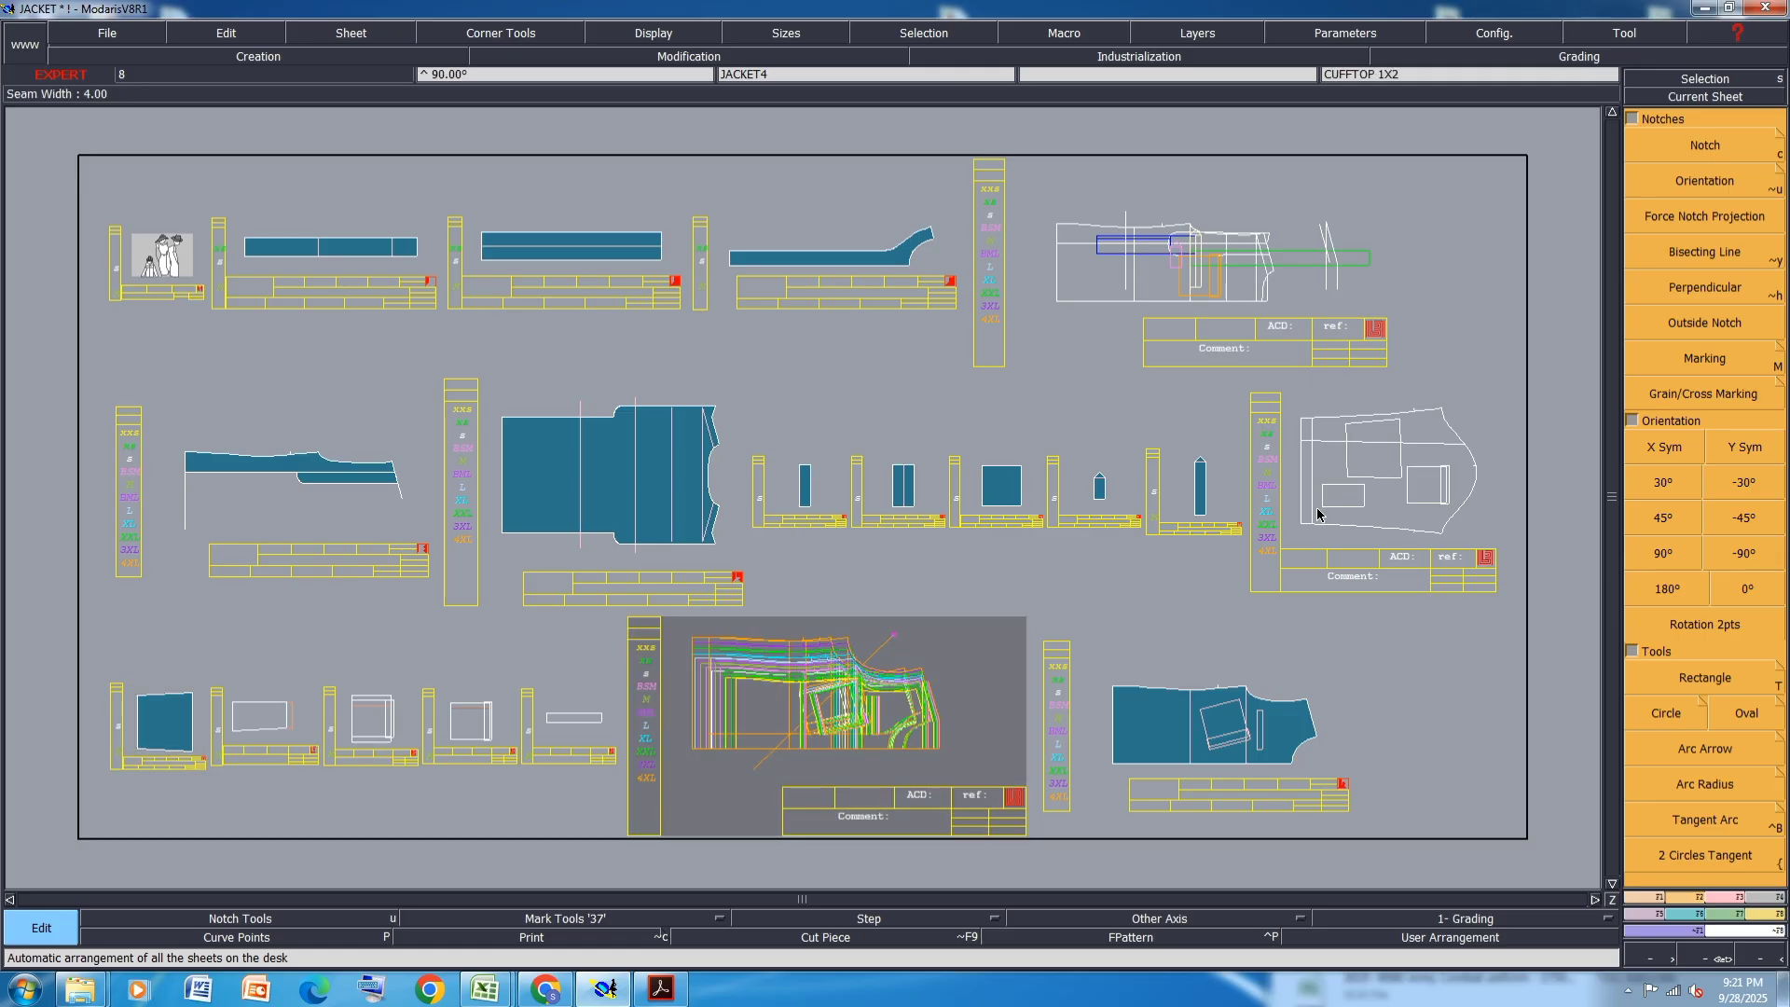
scroll(1357, 462, up, 3)
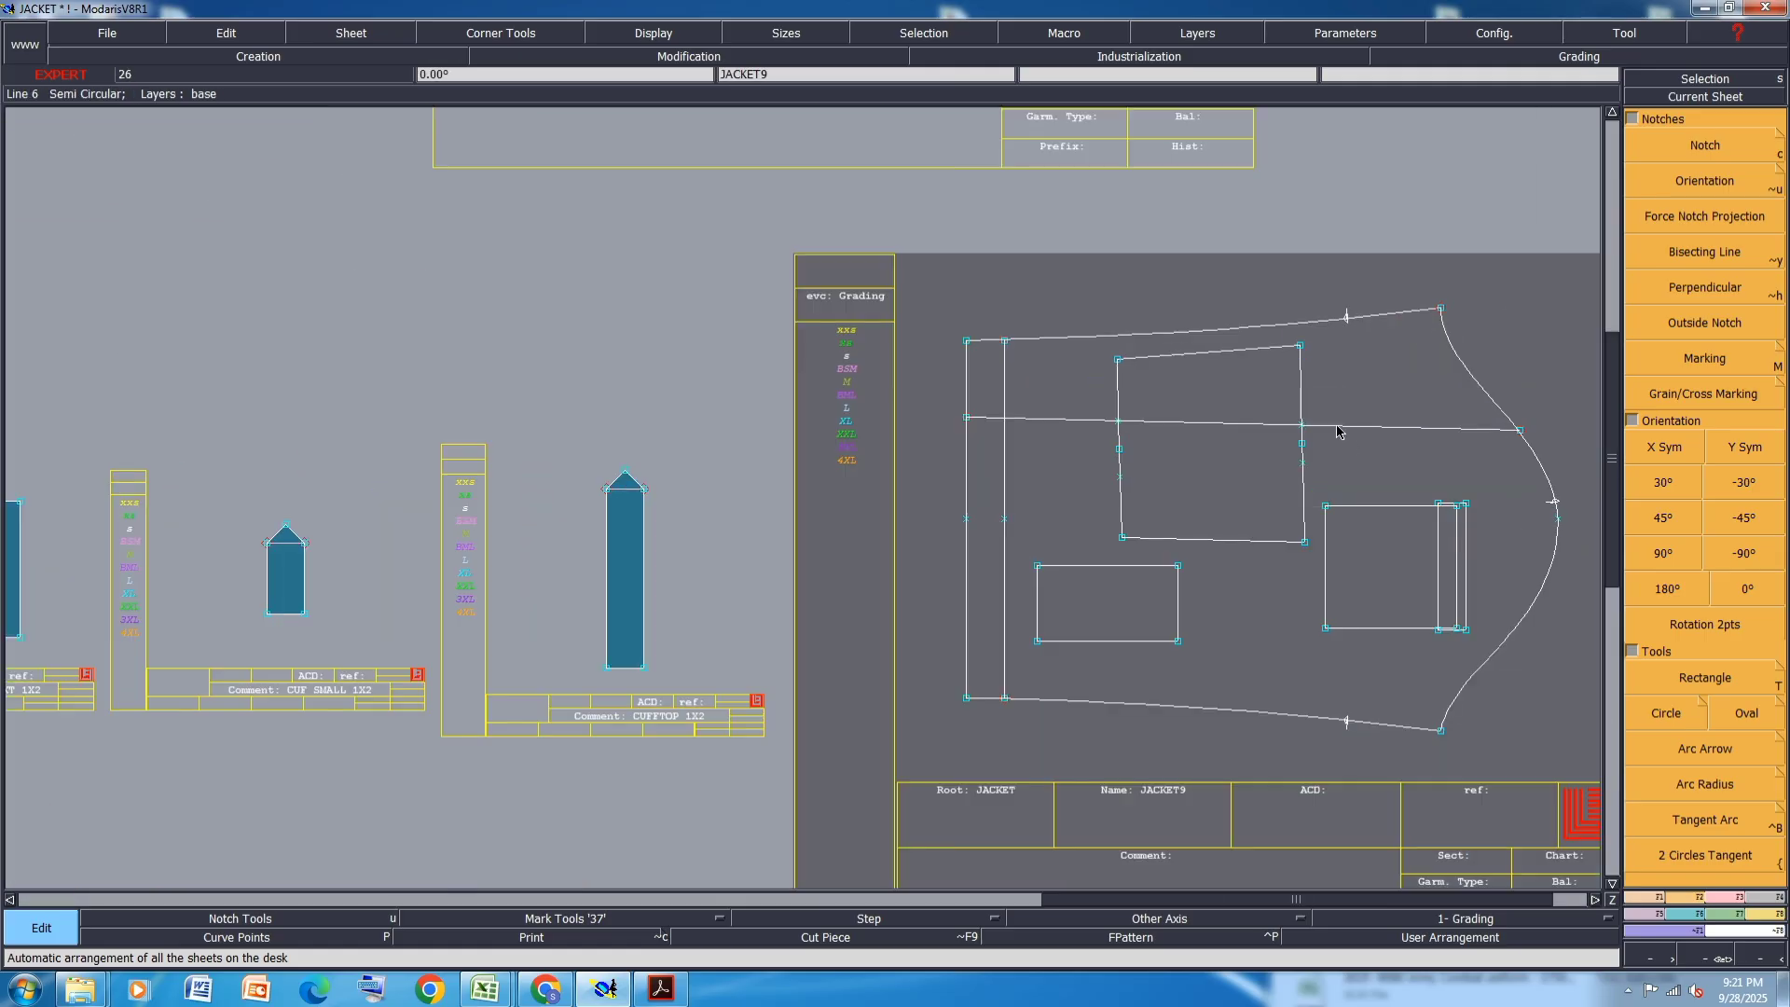
key(c)
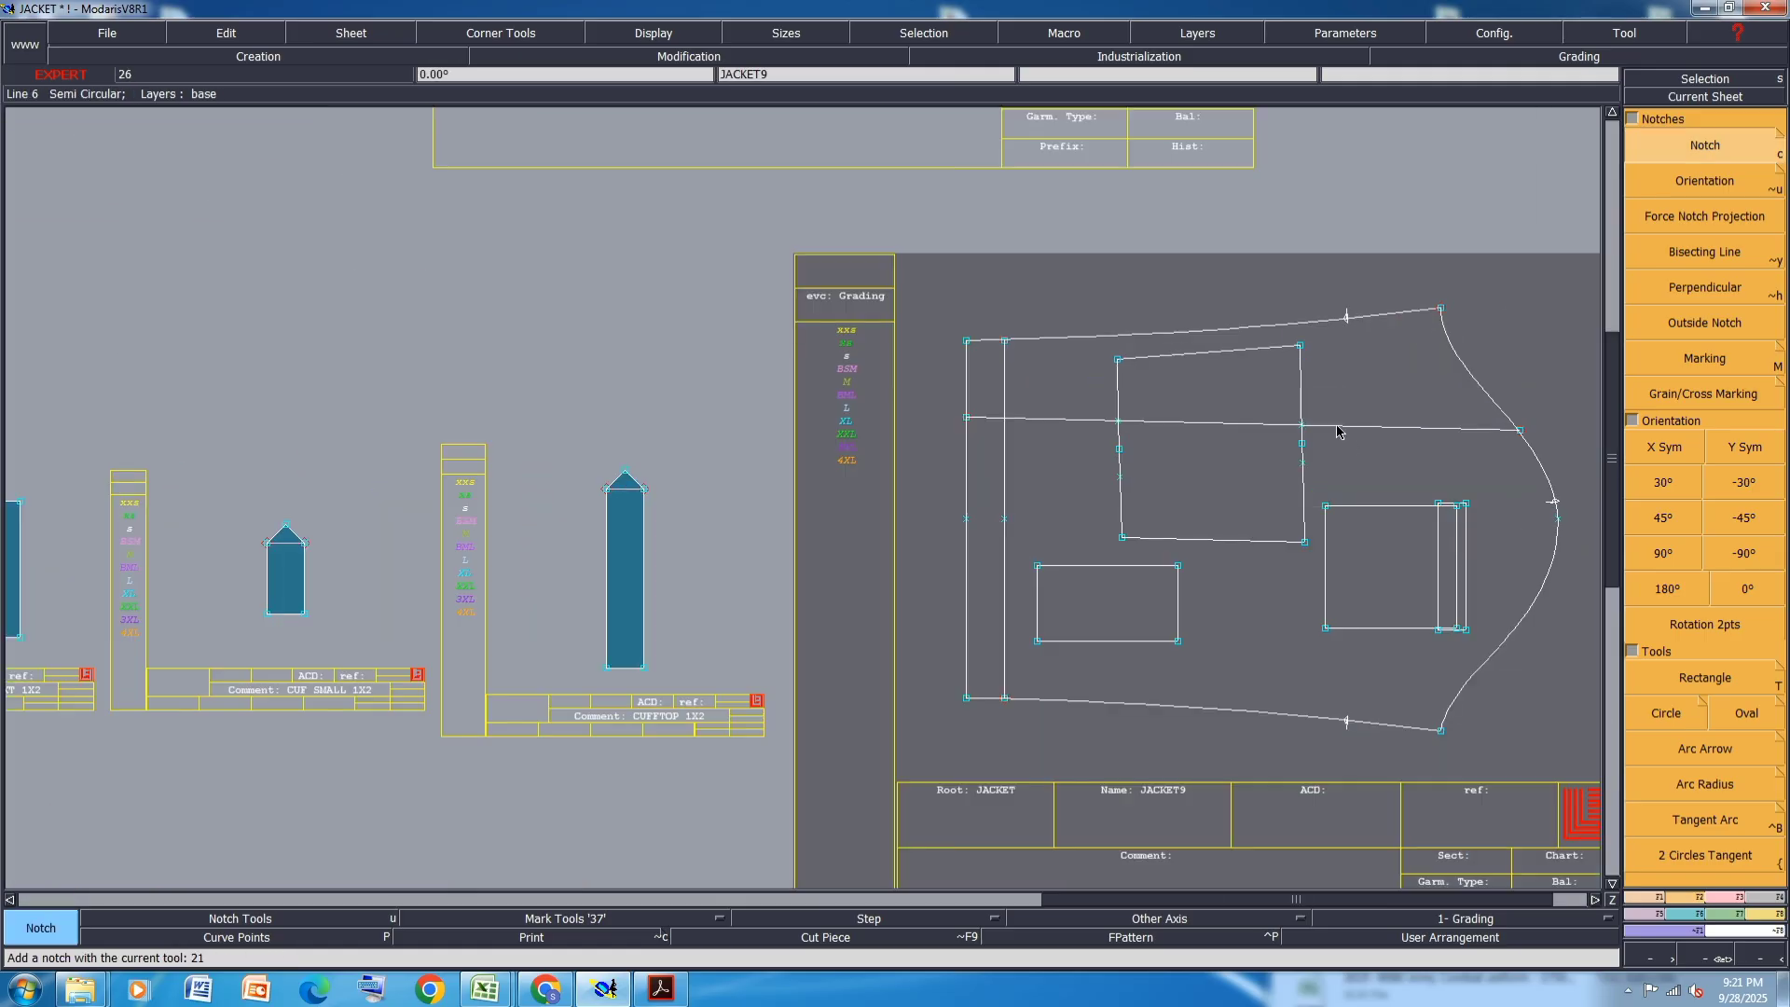
click(1337, 428)
scroll(1473, 536, up, 1)
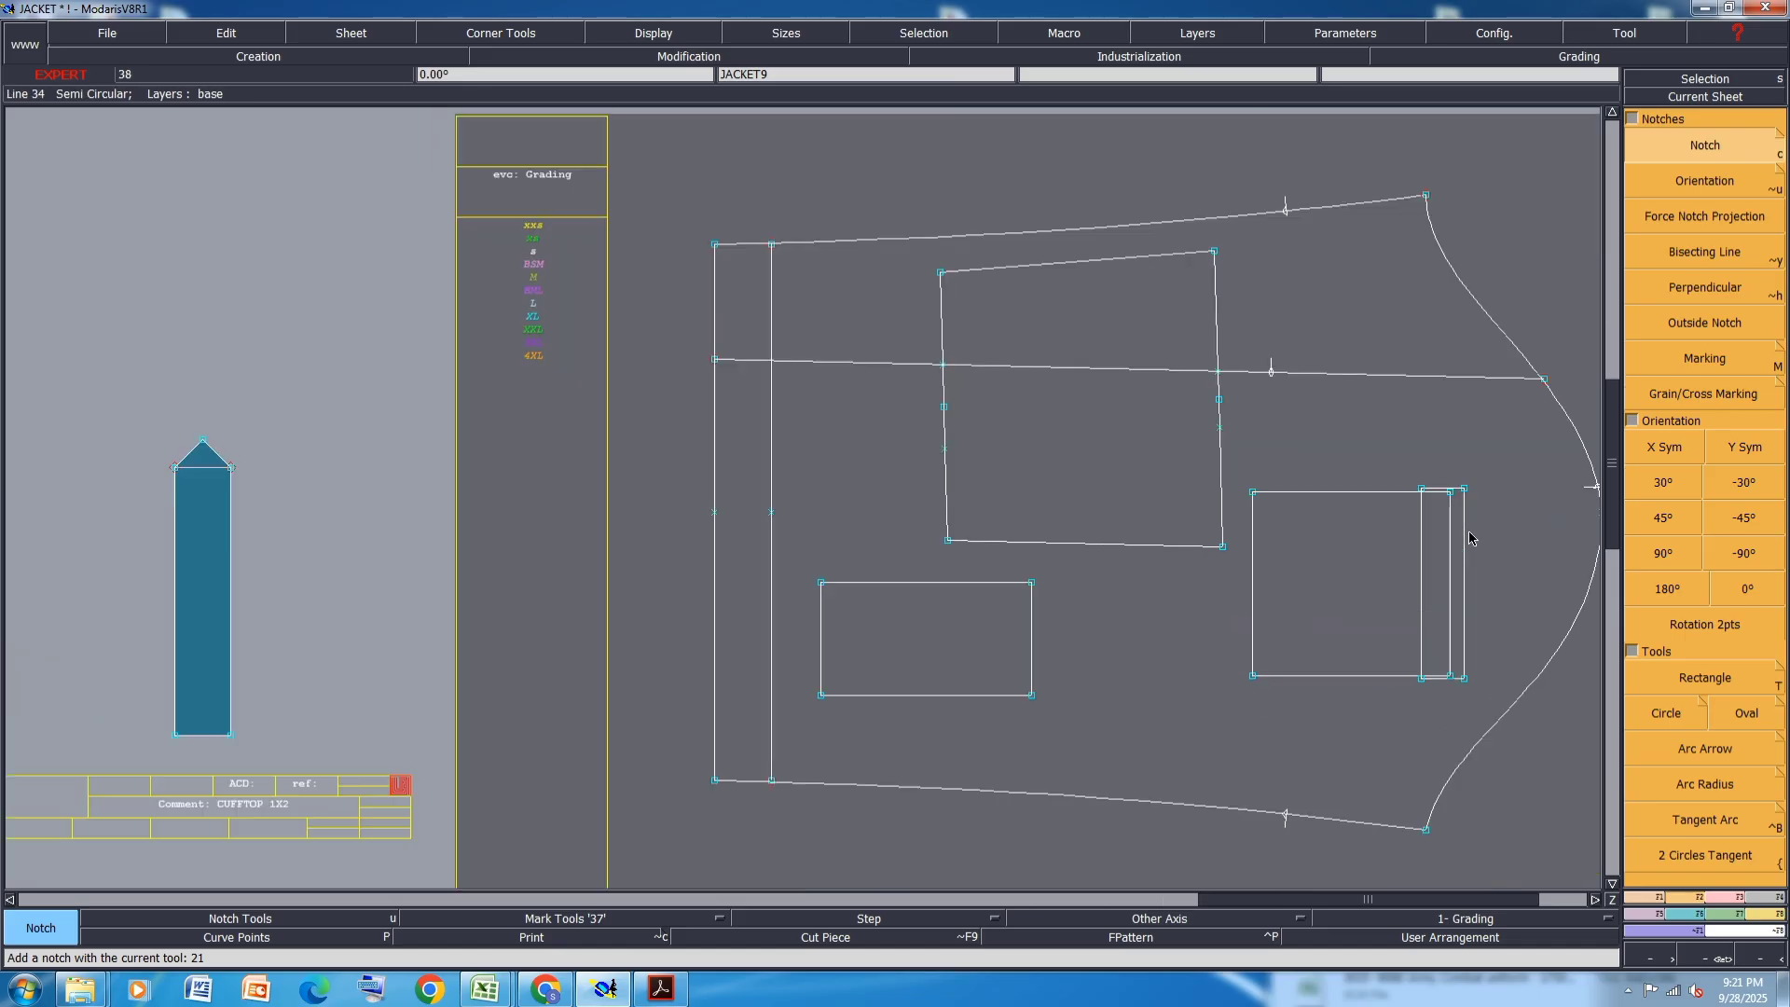
key(shift+s)
click(971, 638)
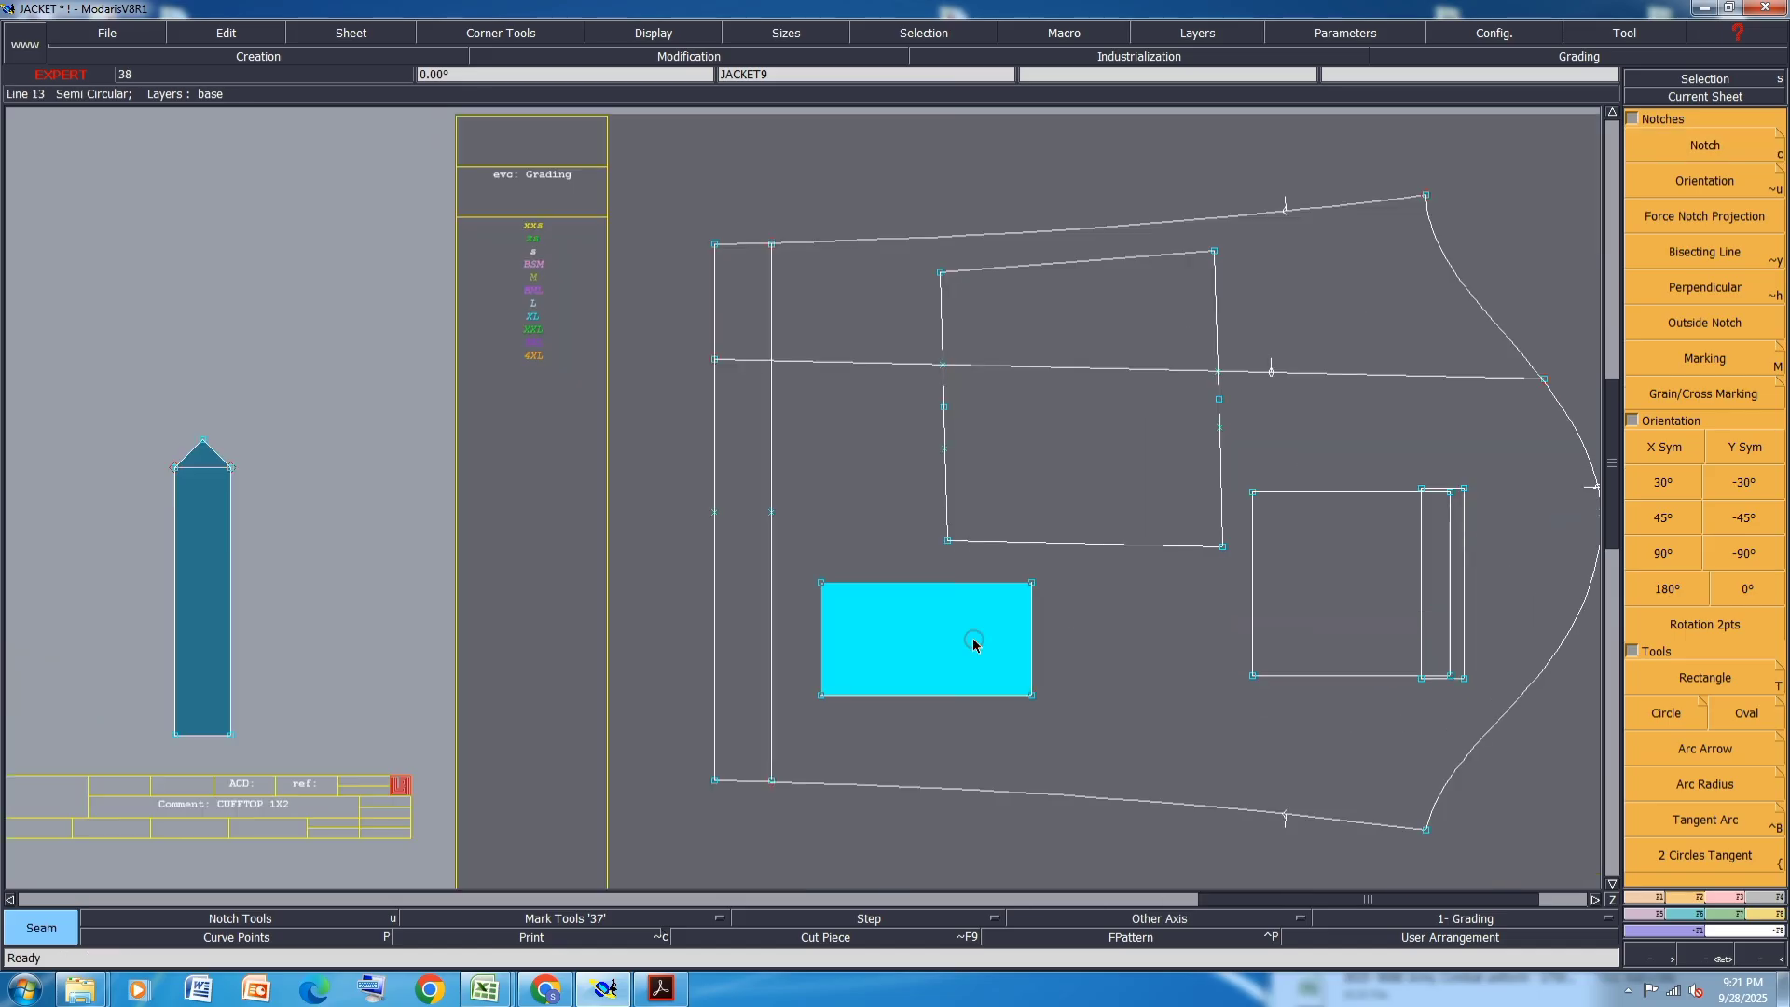
right_click(971, 638)
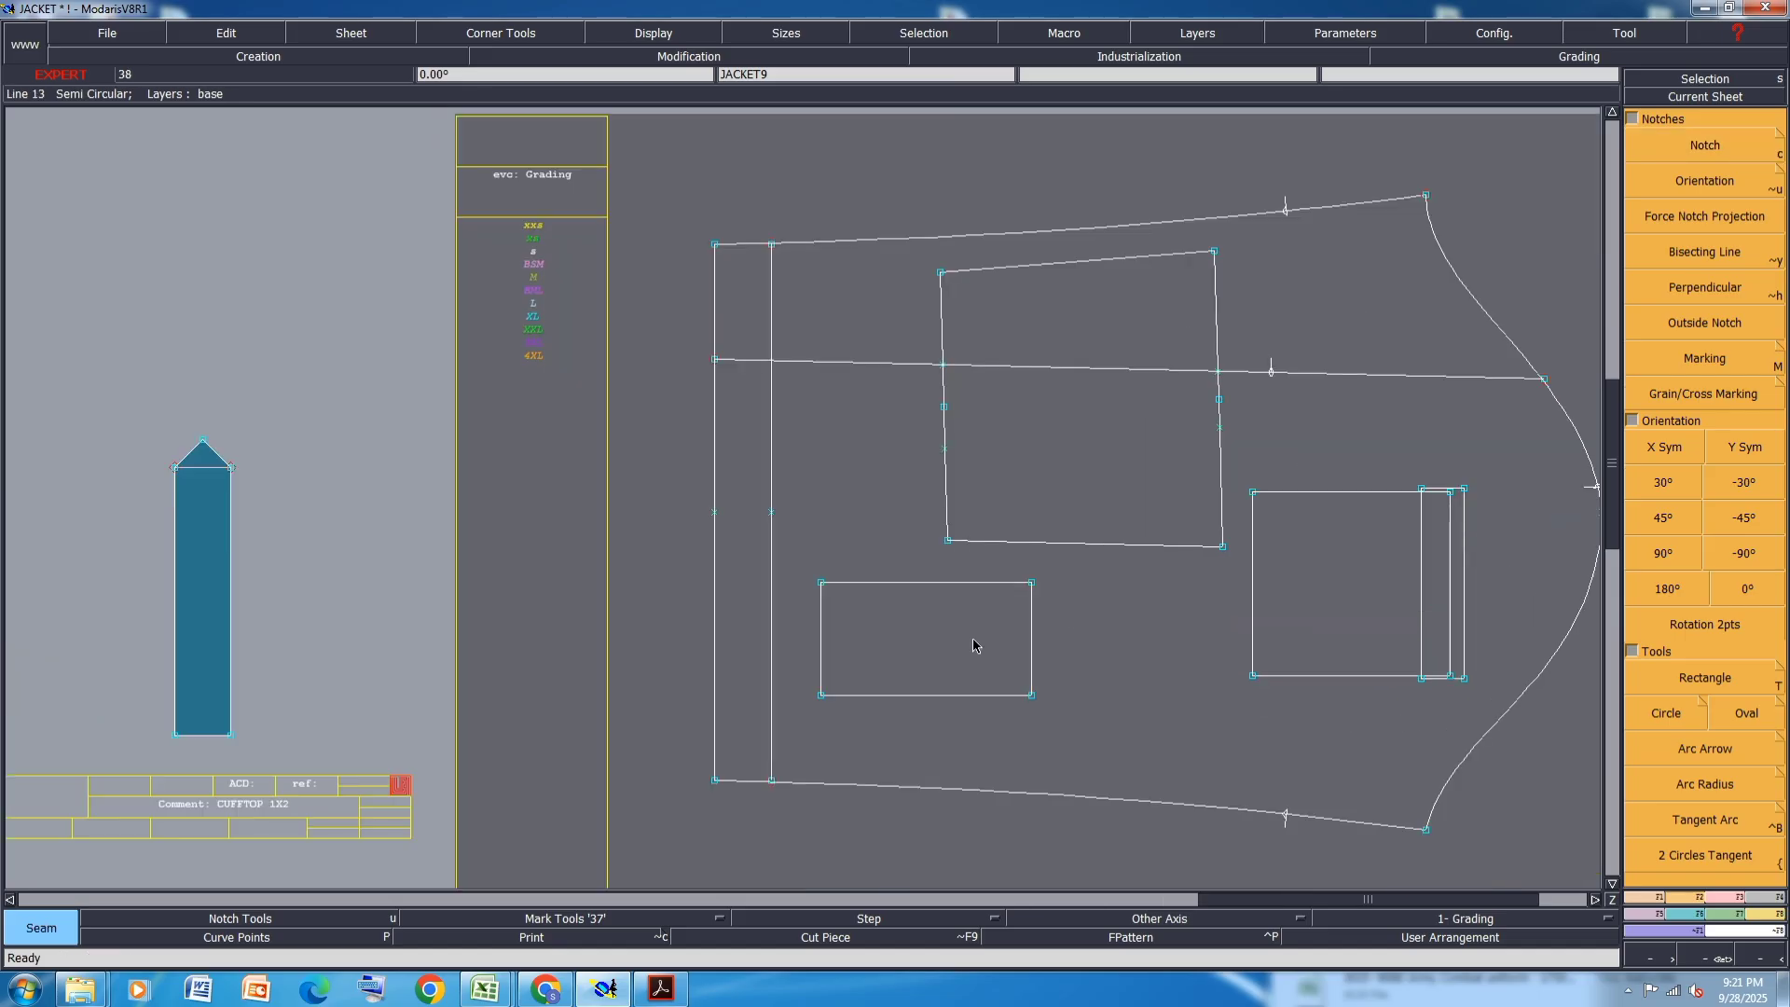
- Divide both short sides of the sleeve's small pen pocket rectangle into 3 equal parts with Sequence Division
click(1654, 899)
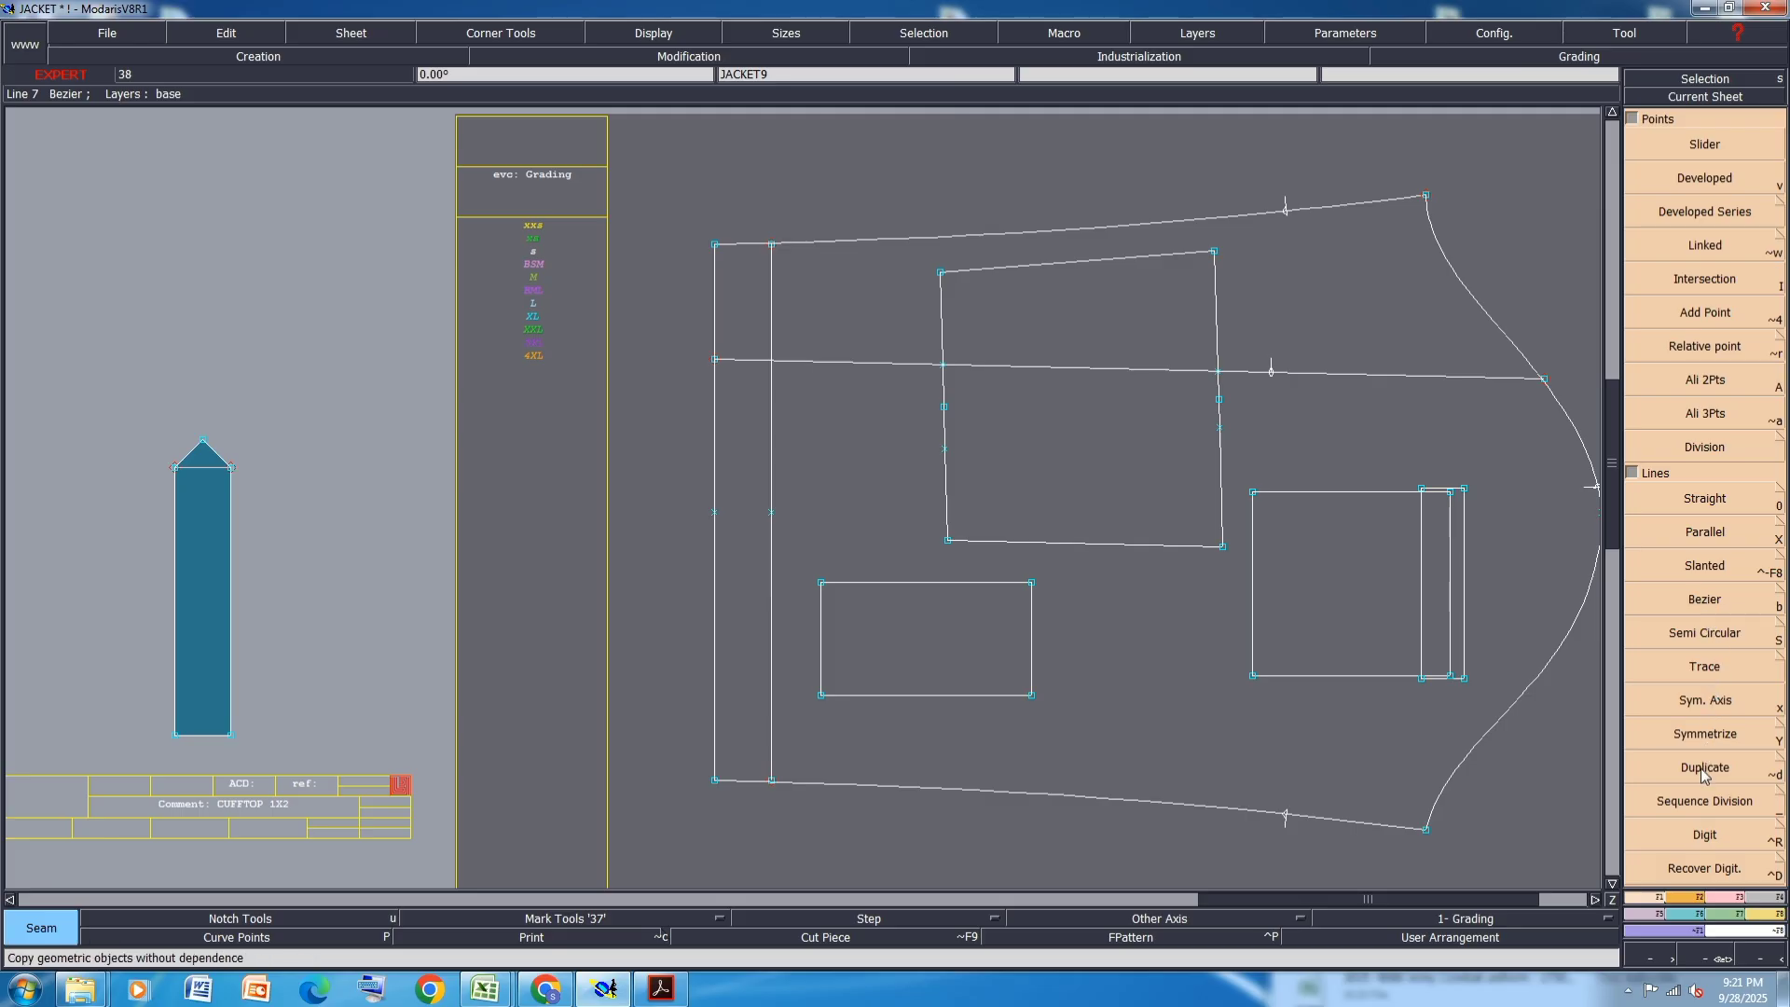
click(1699, 808)
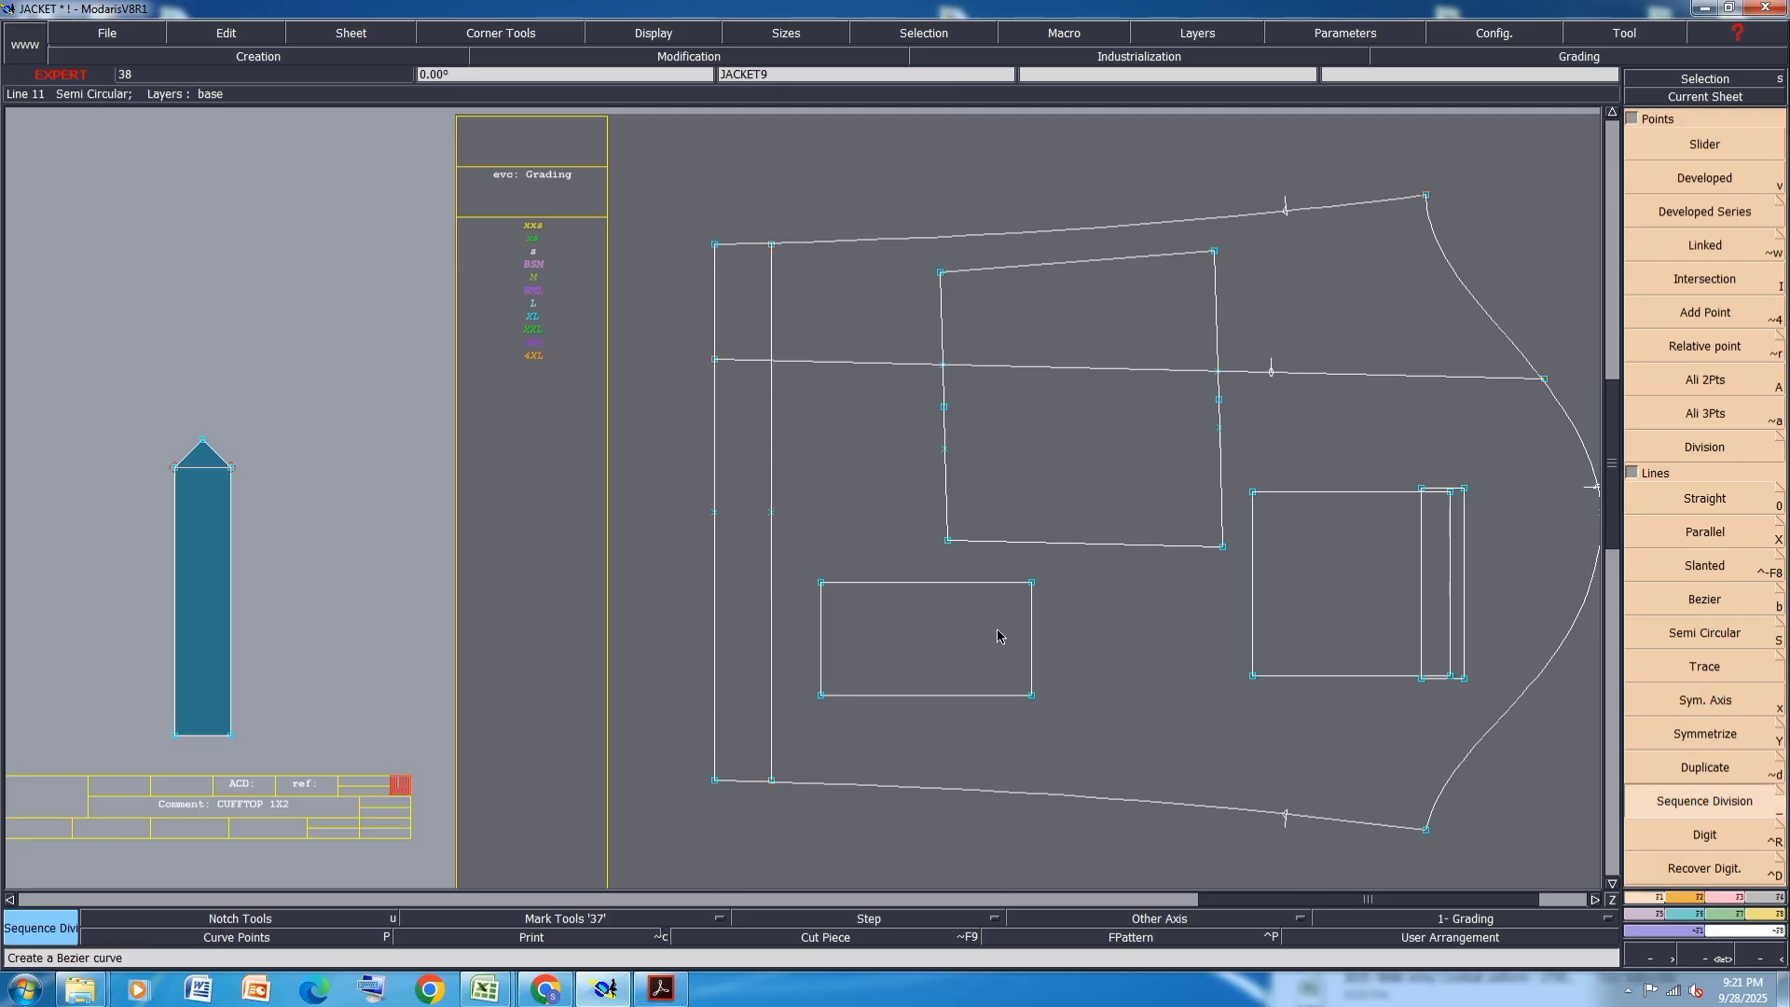
click(1032, 589)
click(1032, 697)
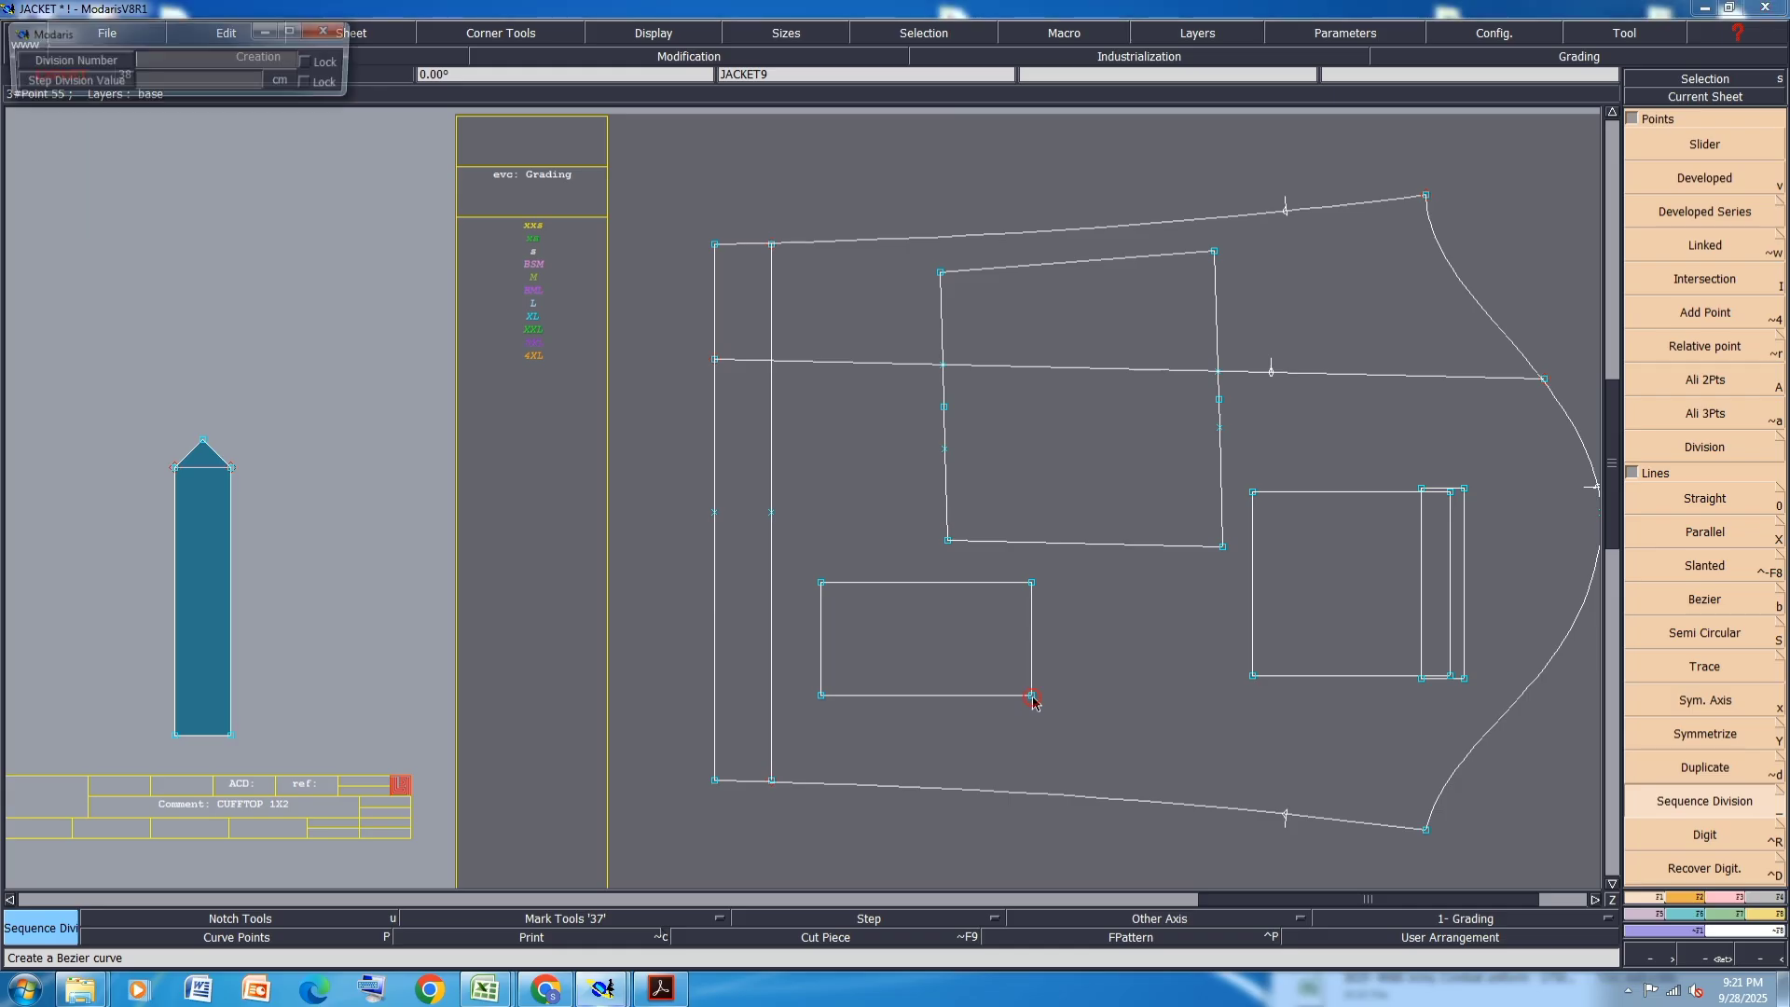
text(3)
key(Return)
click(821, 584)
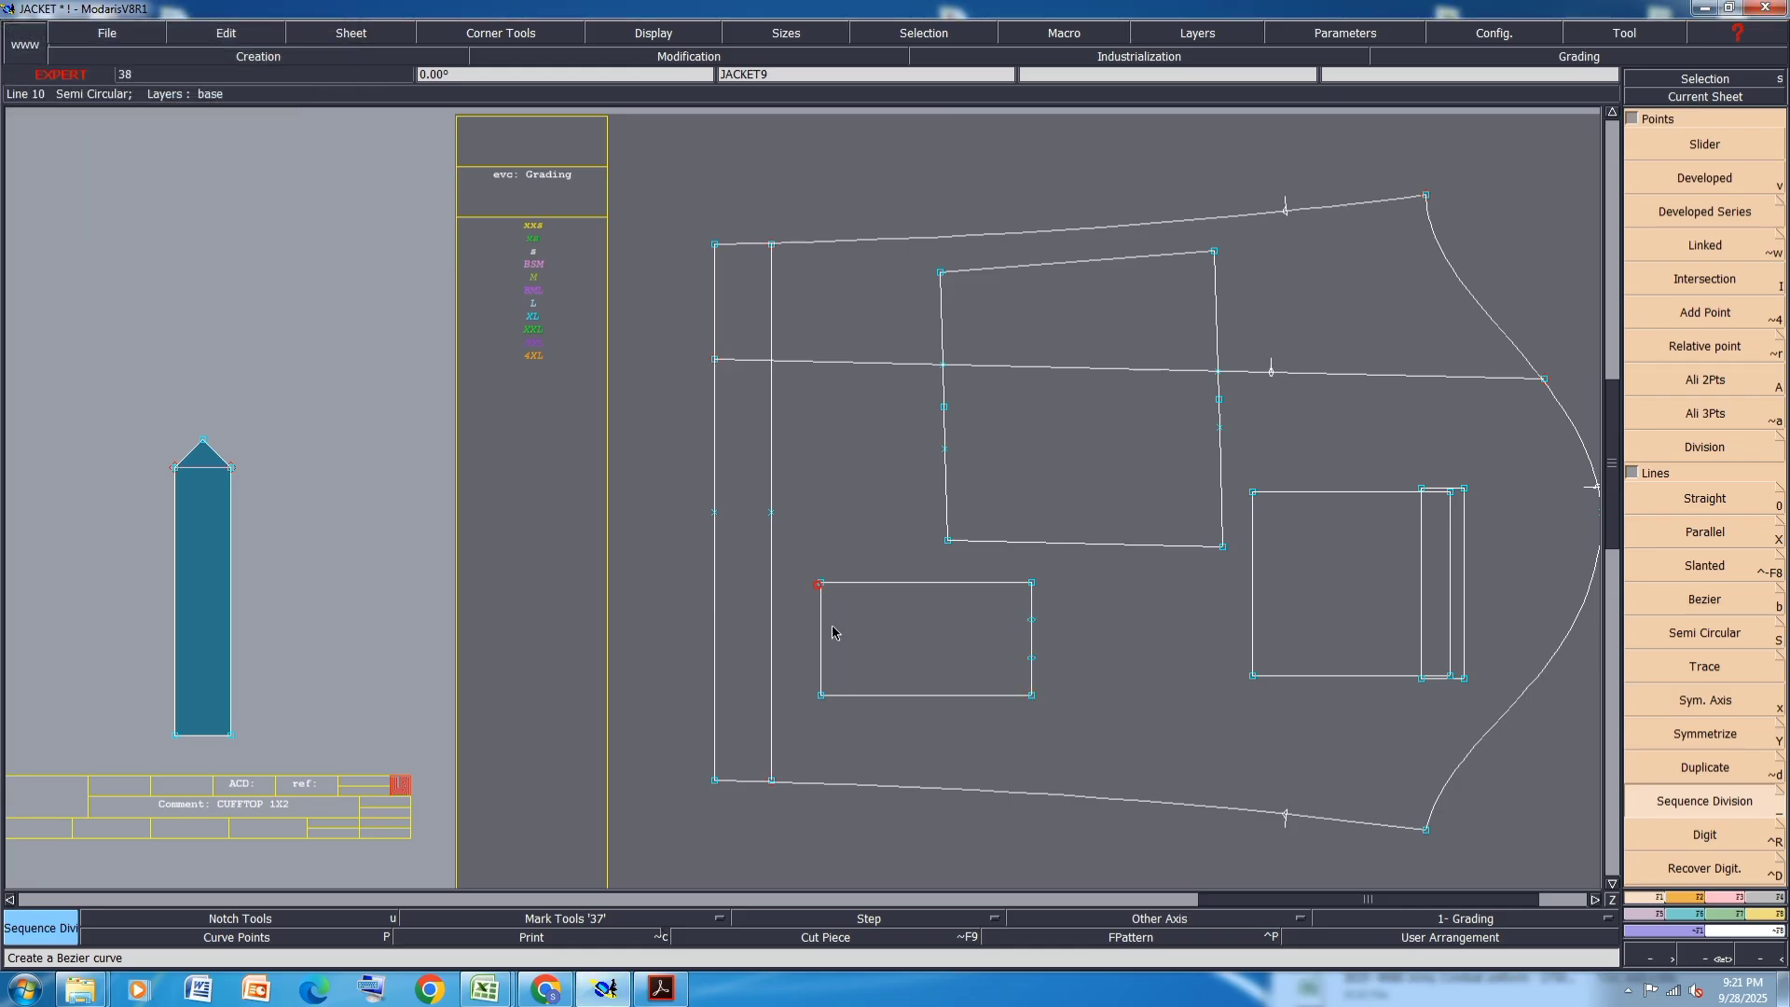
click(821, 696)
text(3)
key(Return)
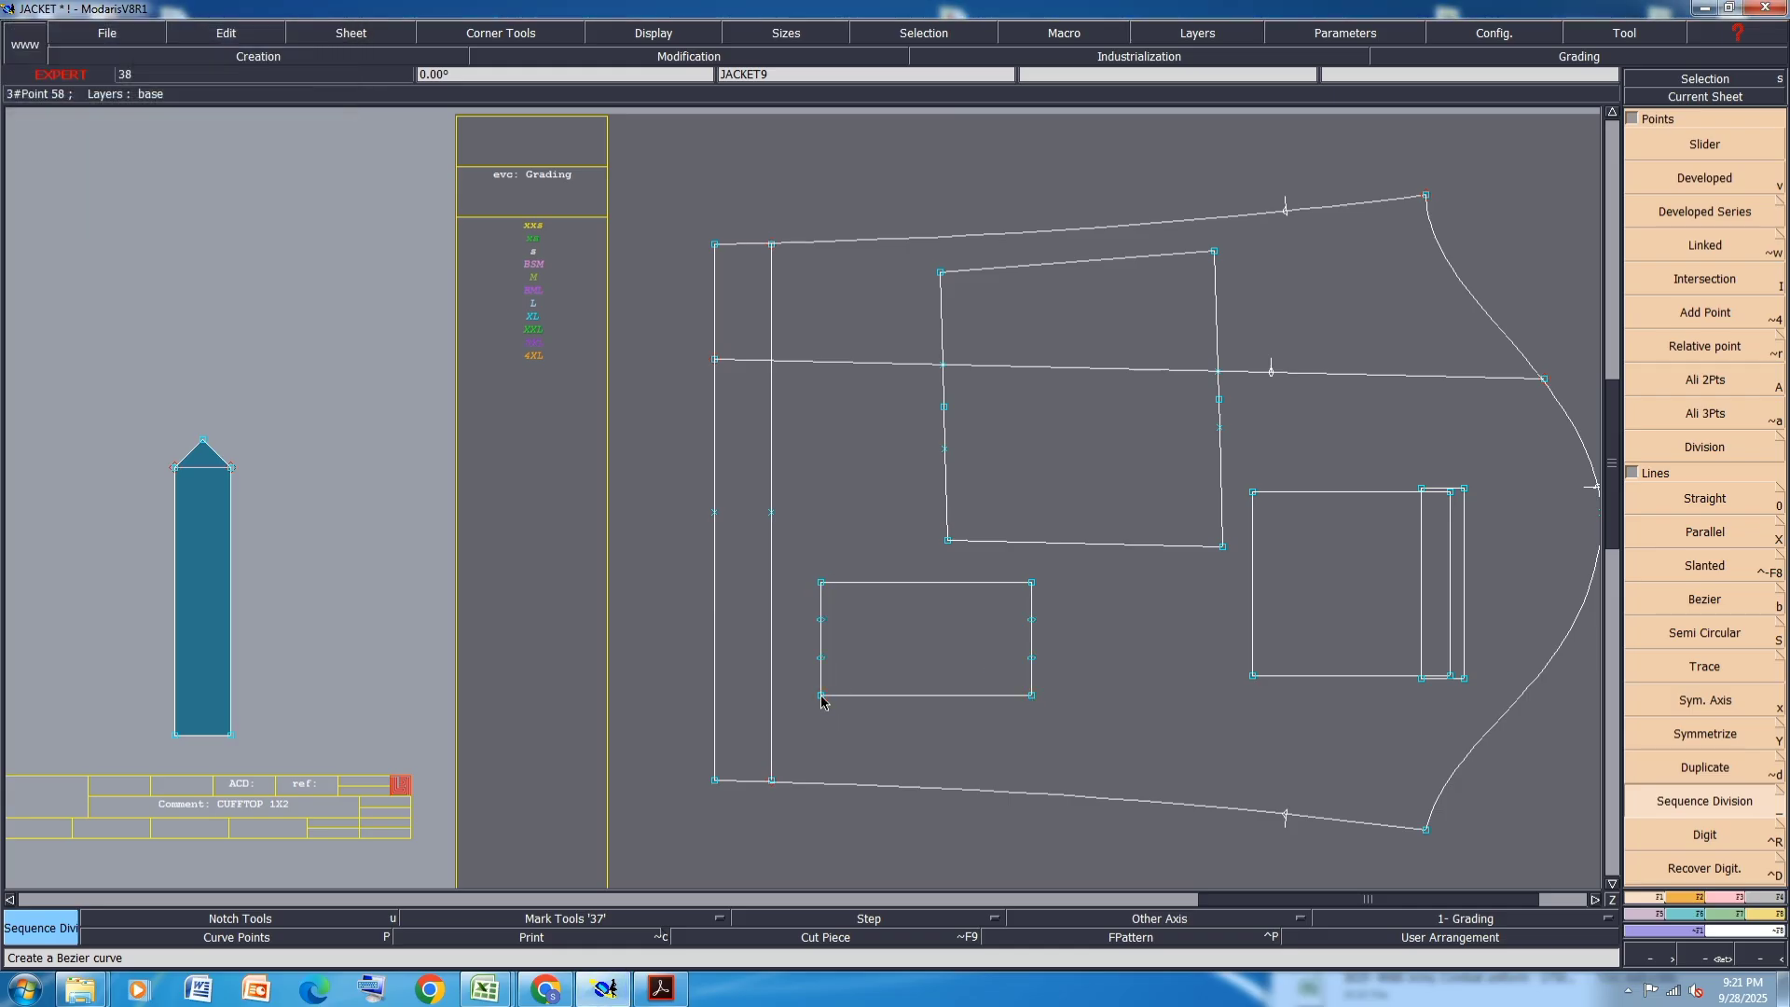
- Insert the new division points into the short side lines of the pen pocket rectangle
key(0)
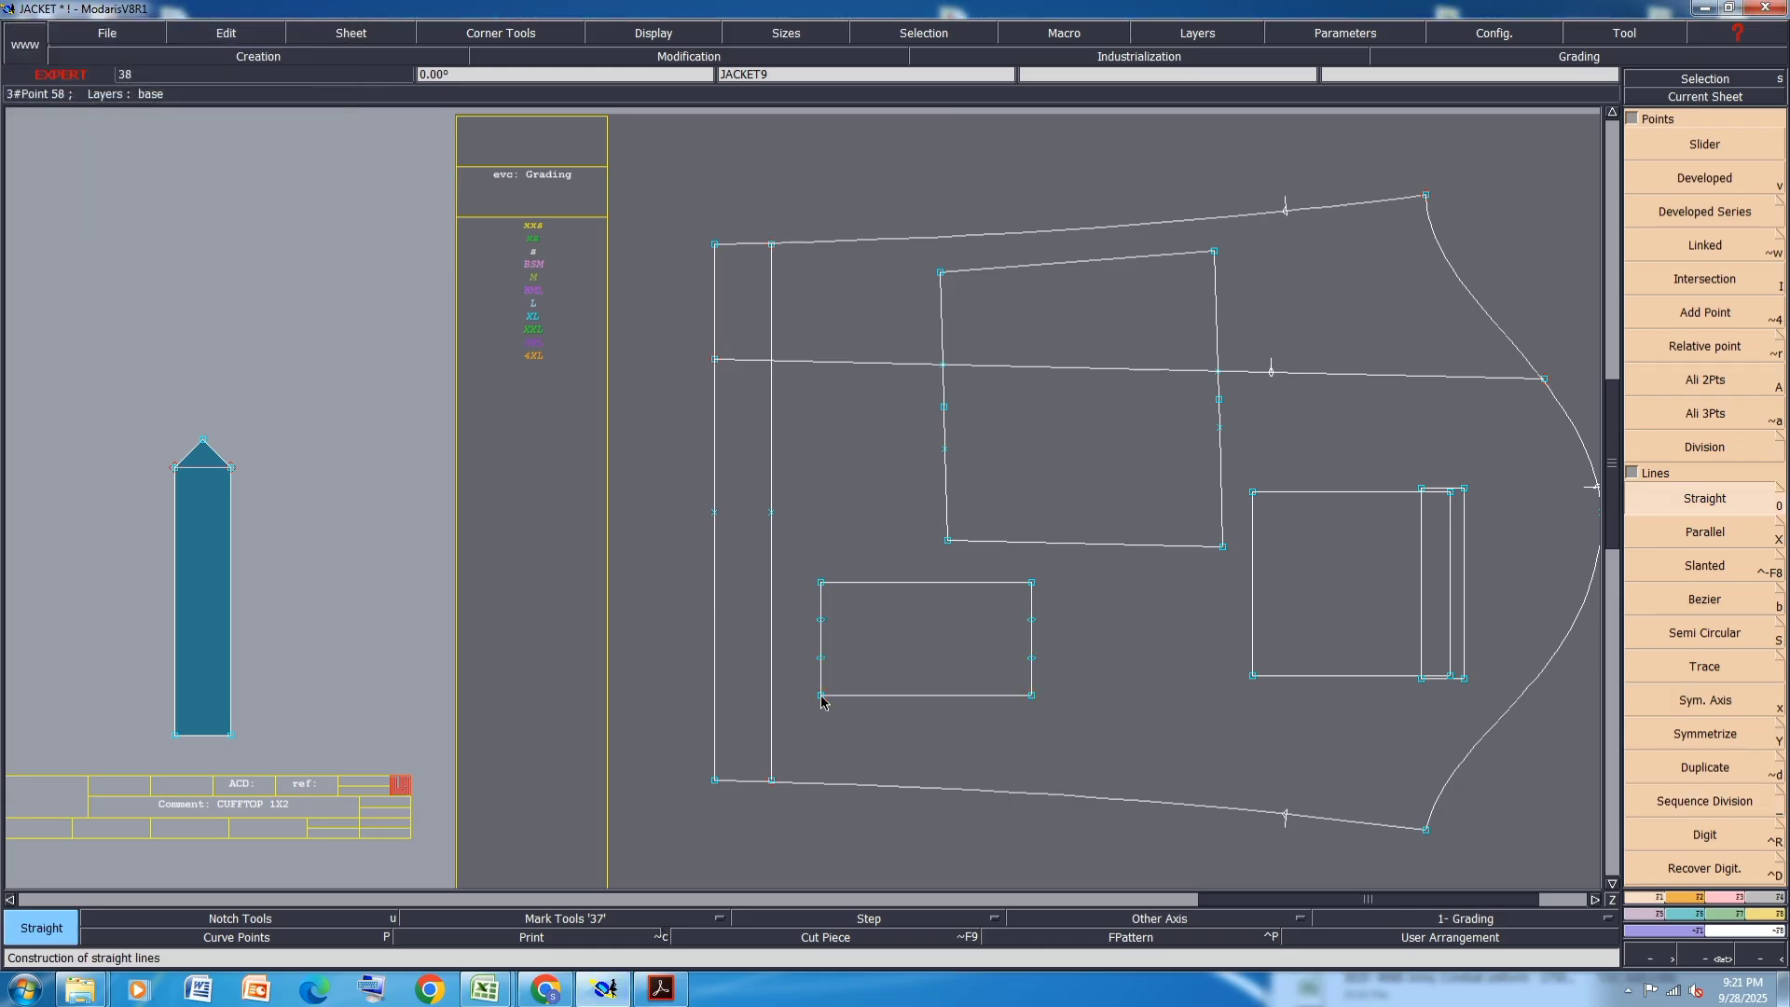
key(i)
click(822, 618)
click(1031, 619)
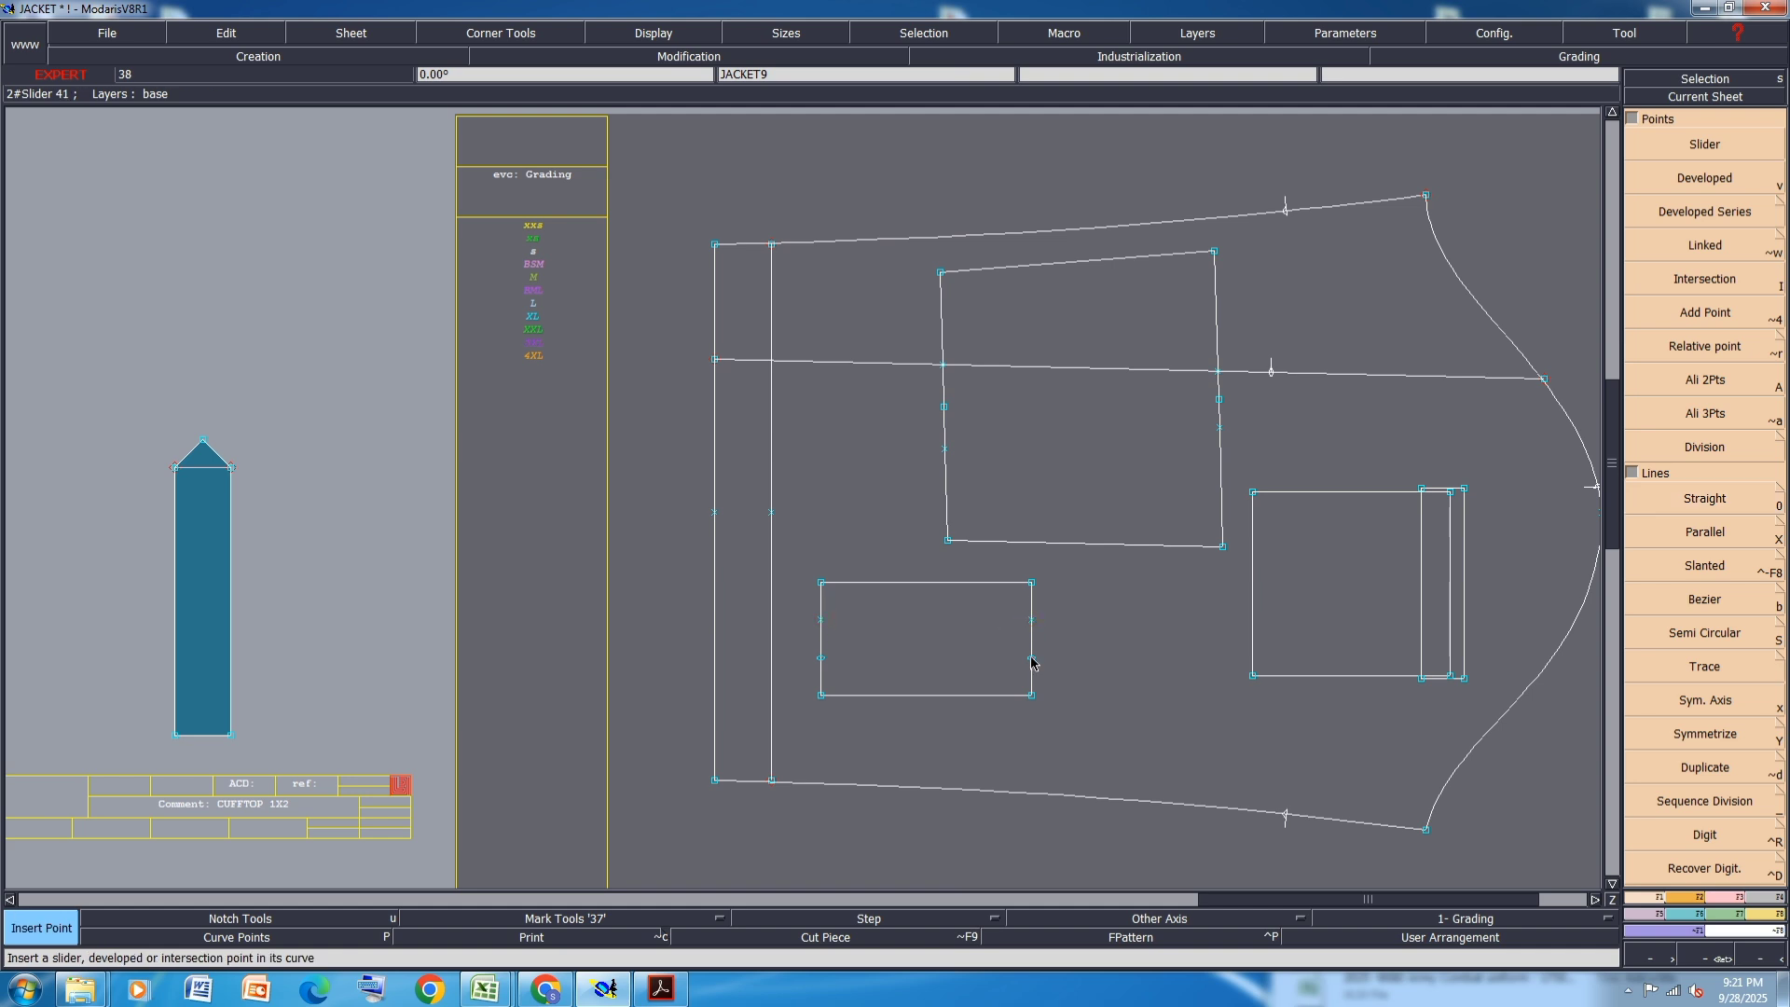
click(1031, 659)
- Draw two straight lines across the pen pocket rectangle, joining the matching division points on its short sides
key(o)
click(822, 659)
click(1032, 658)
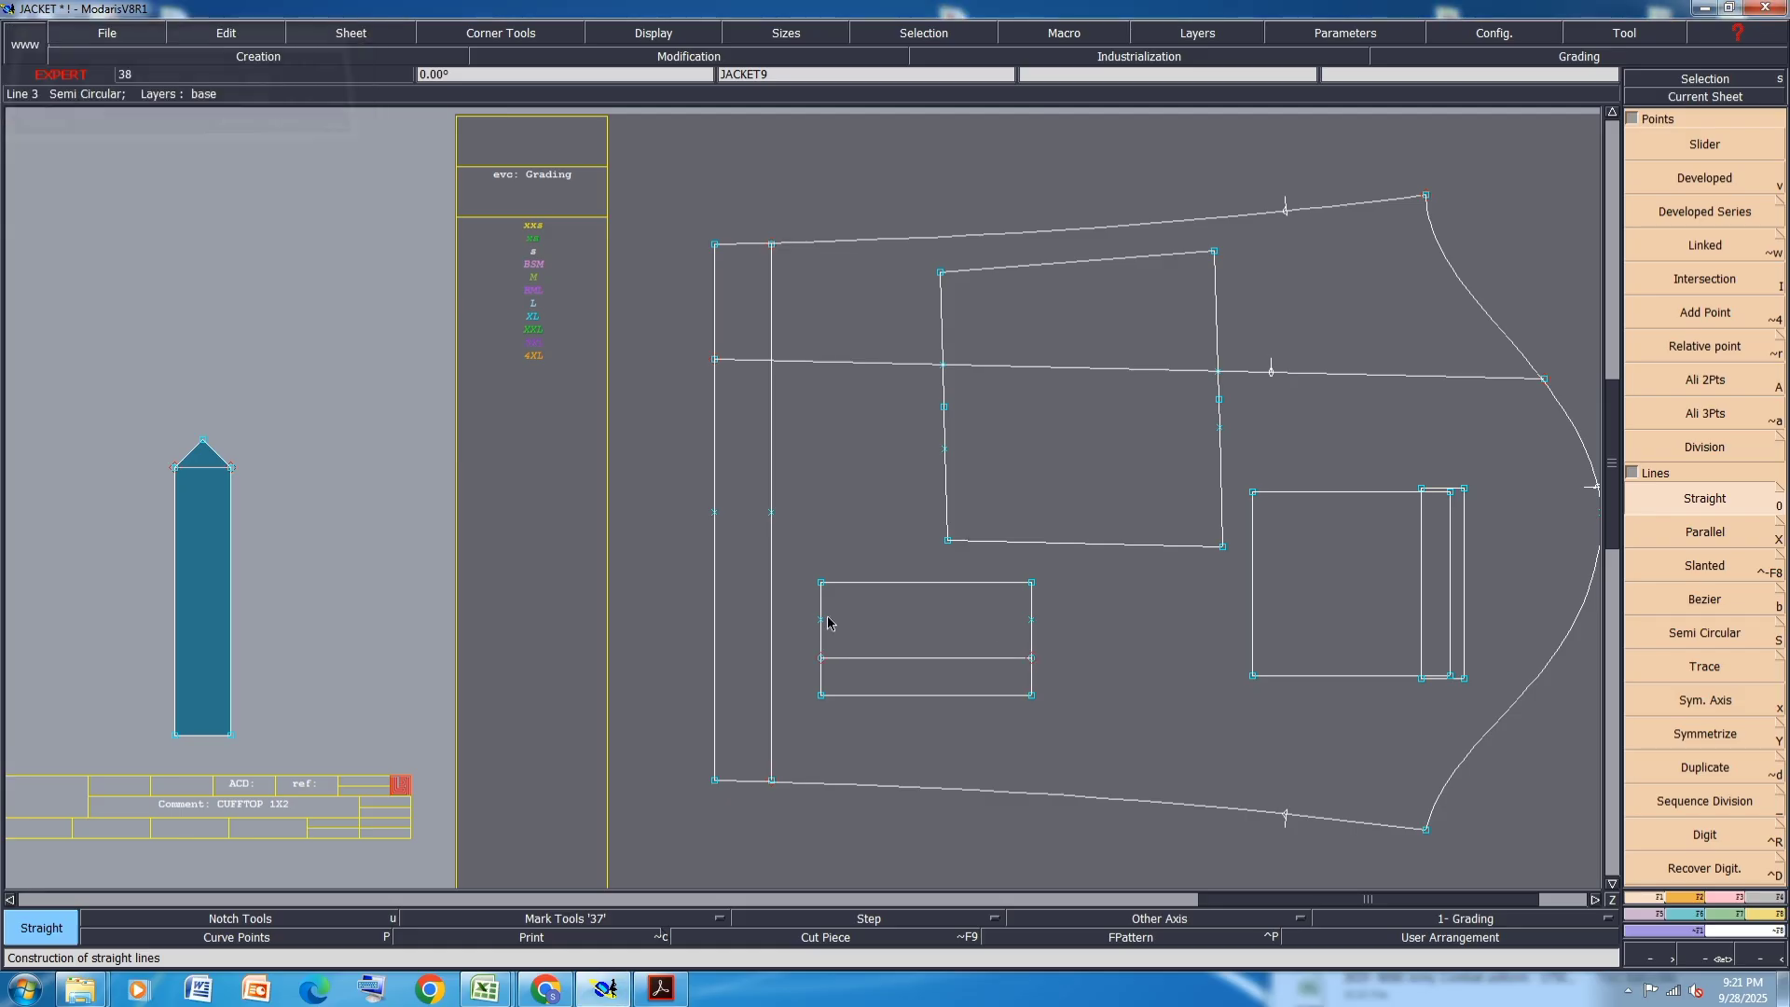
click(821, 619)
click(1031, 620)
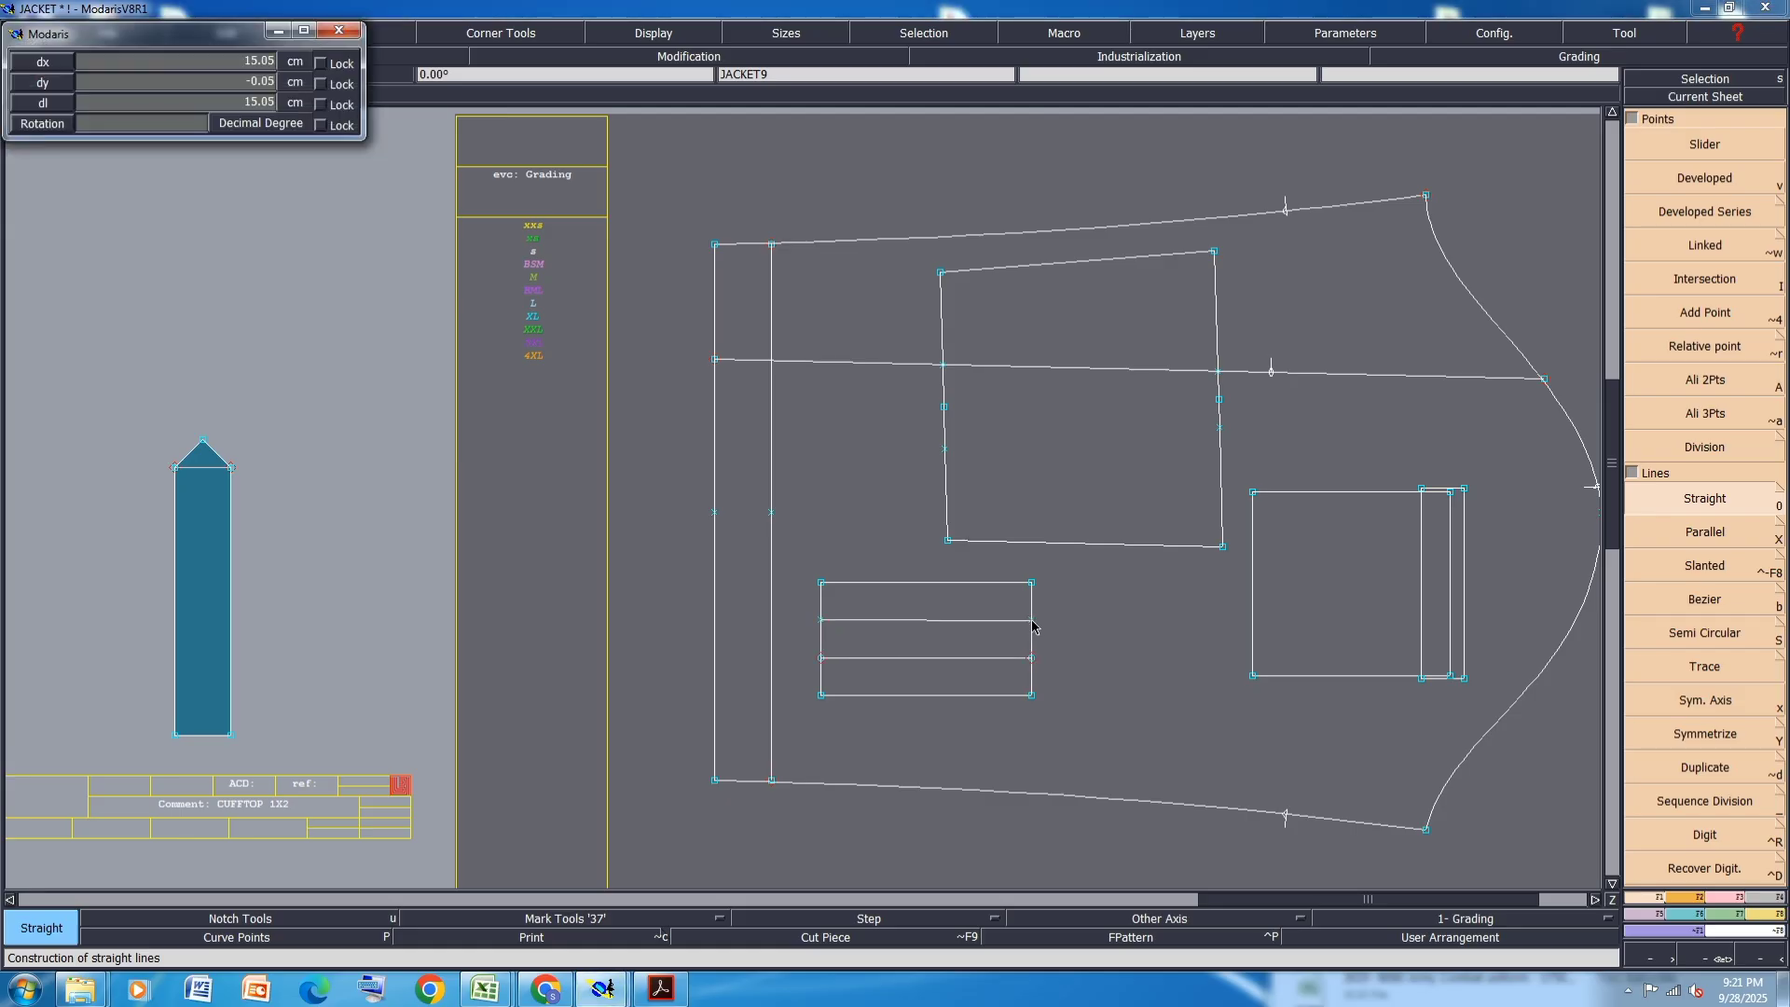
- Extract the pen pocket rectangle as a seam piece that includes its two inner lines
drag(1060, 564, 797, 719)
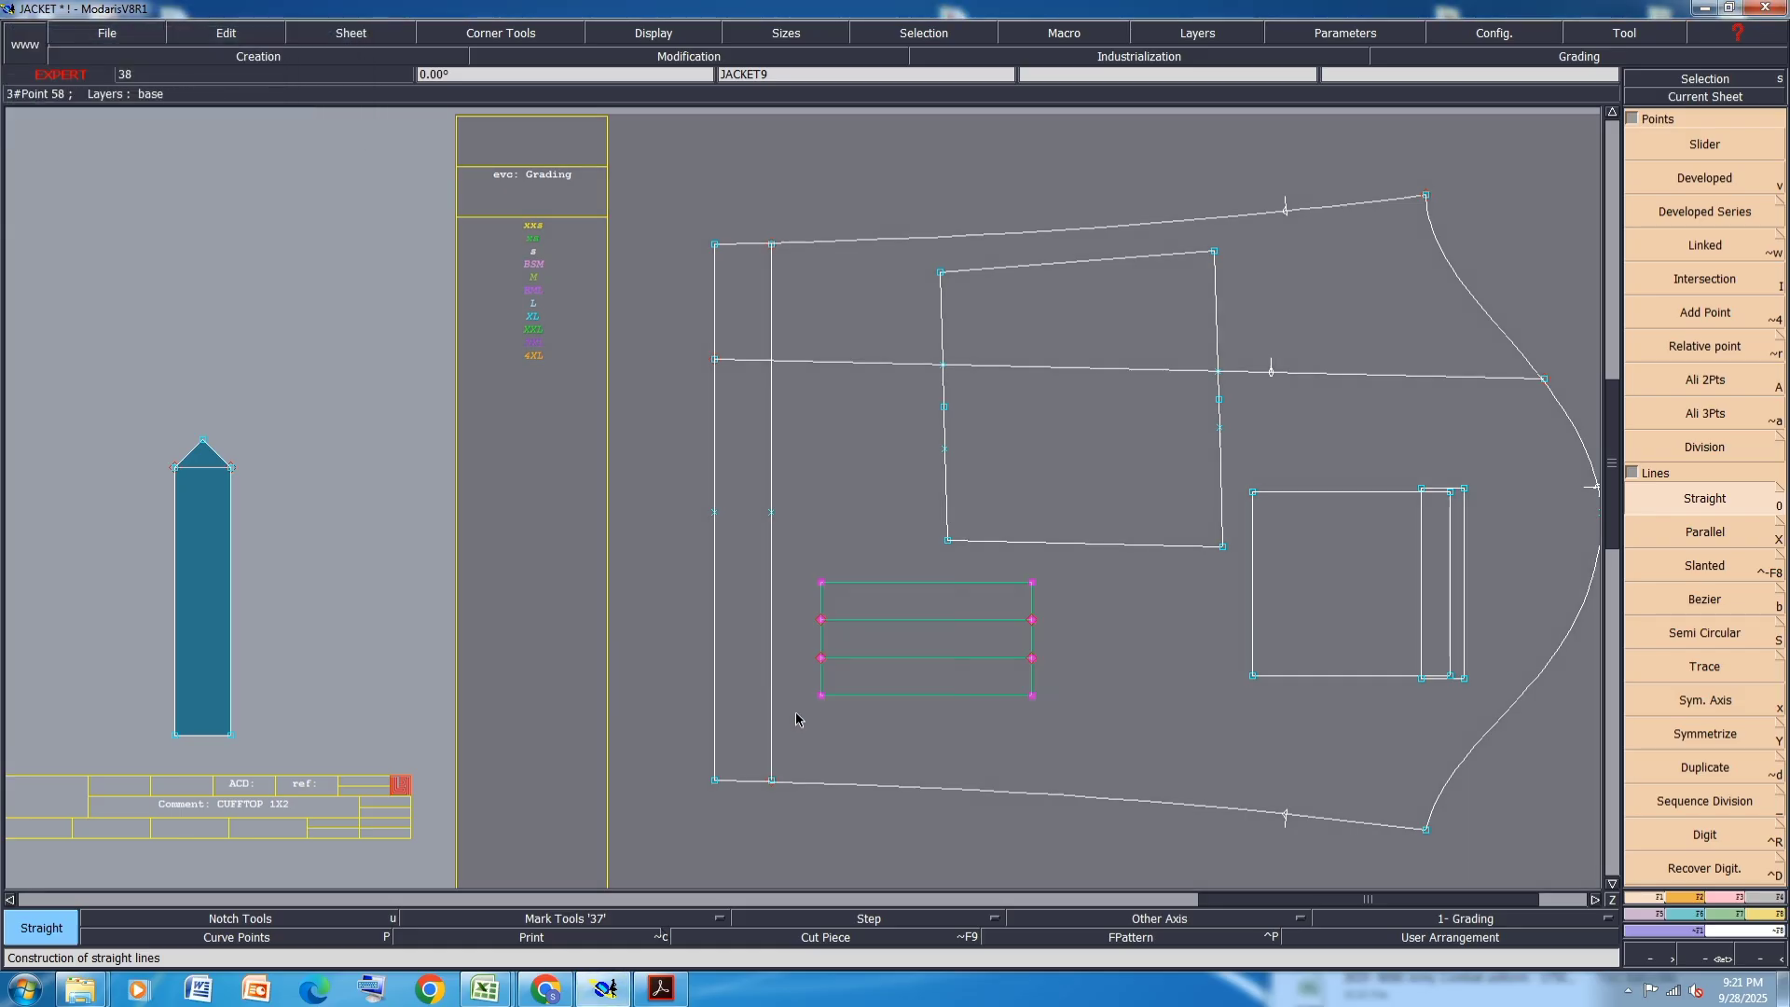
key(c)
drag(934, 683, 967, 604)
right_click(967, 603)
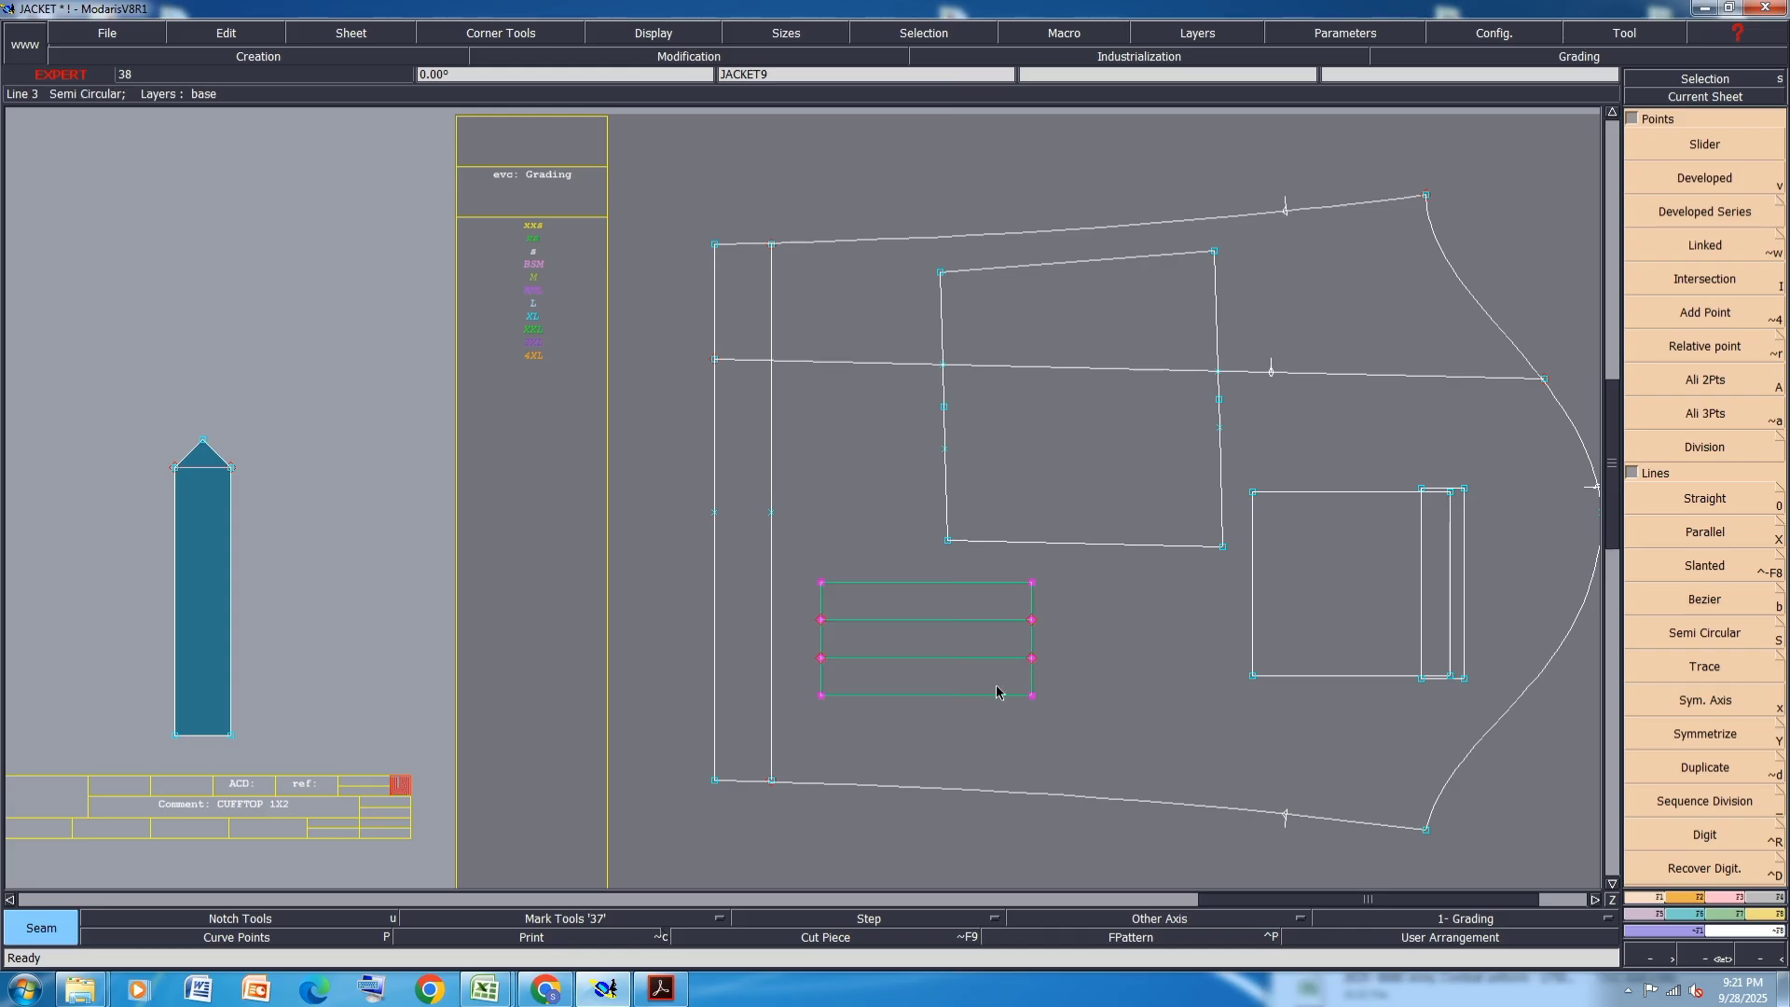
right_click(895, 848)
- Rearrange the sheets and enter the comment "PEN PKT 1X1" for the new pen pocket piece
key(7)
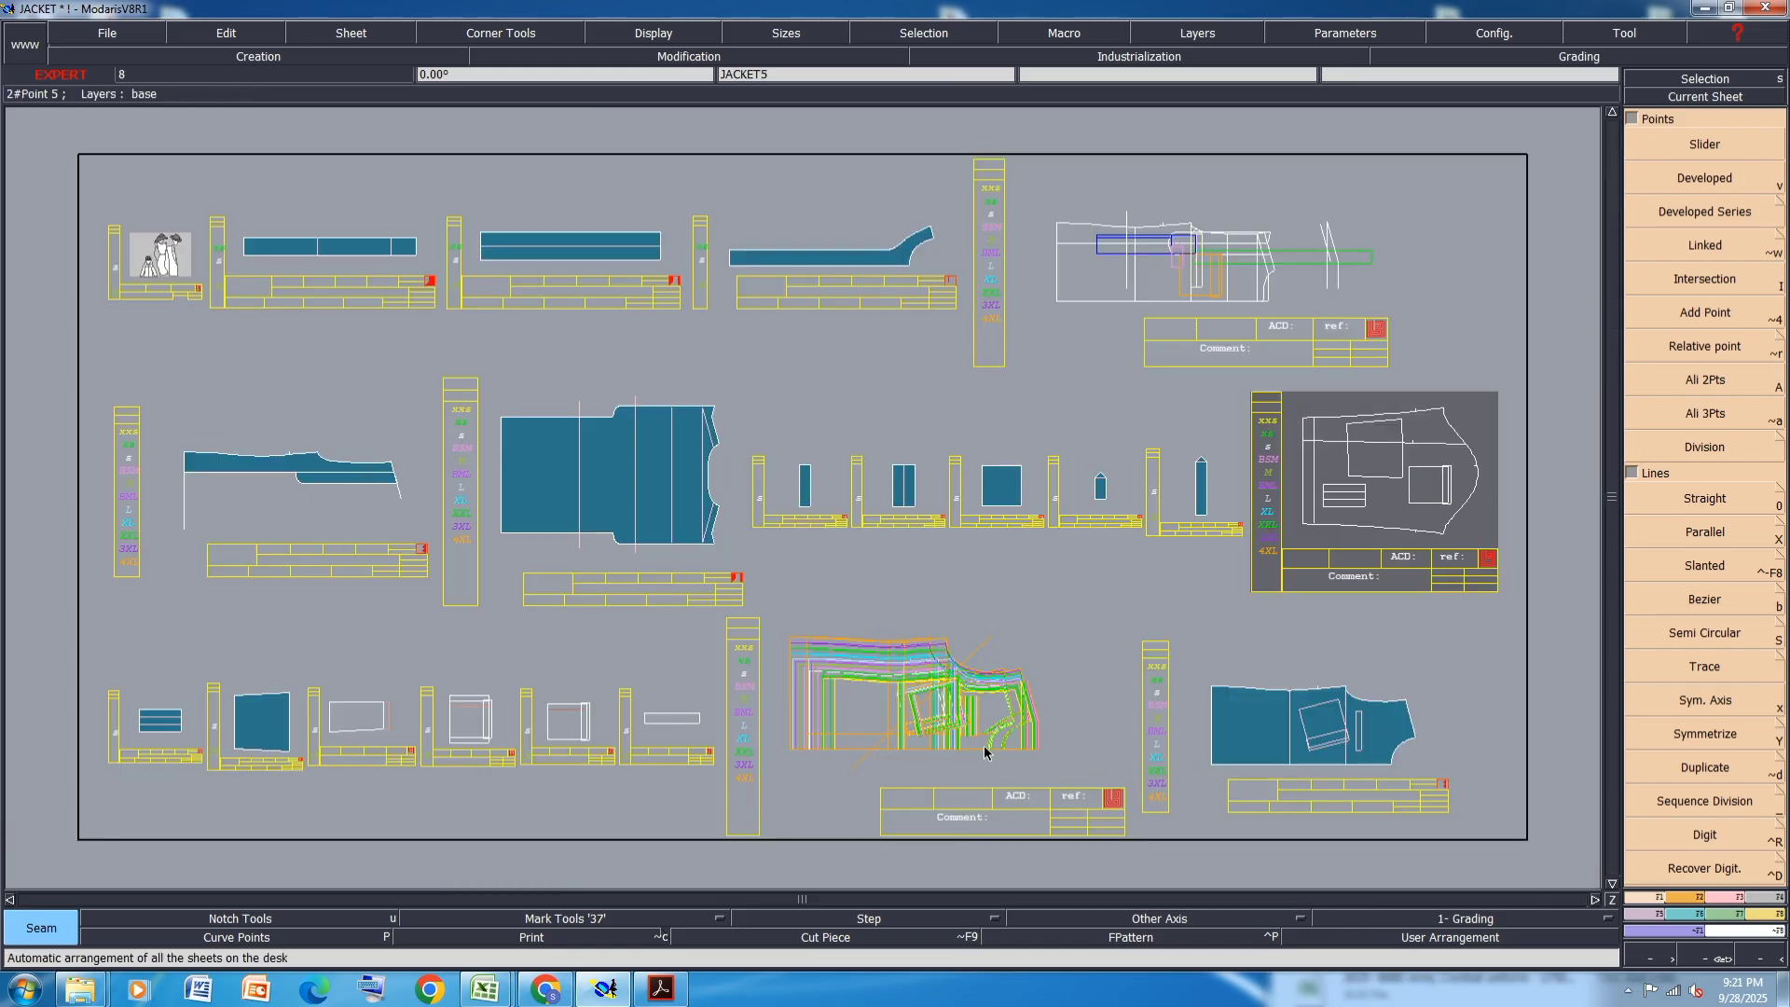
scroll(152, 754, up, 2)
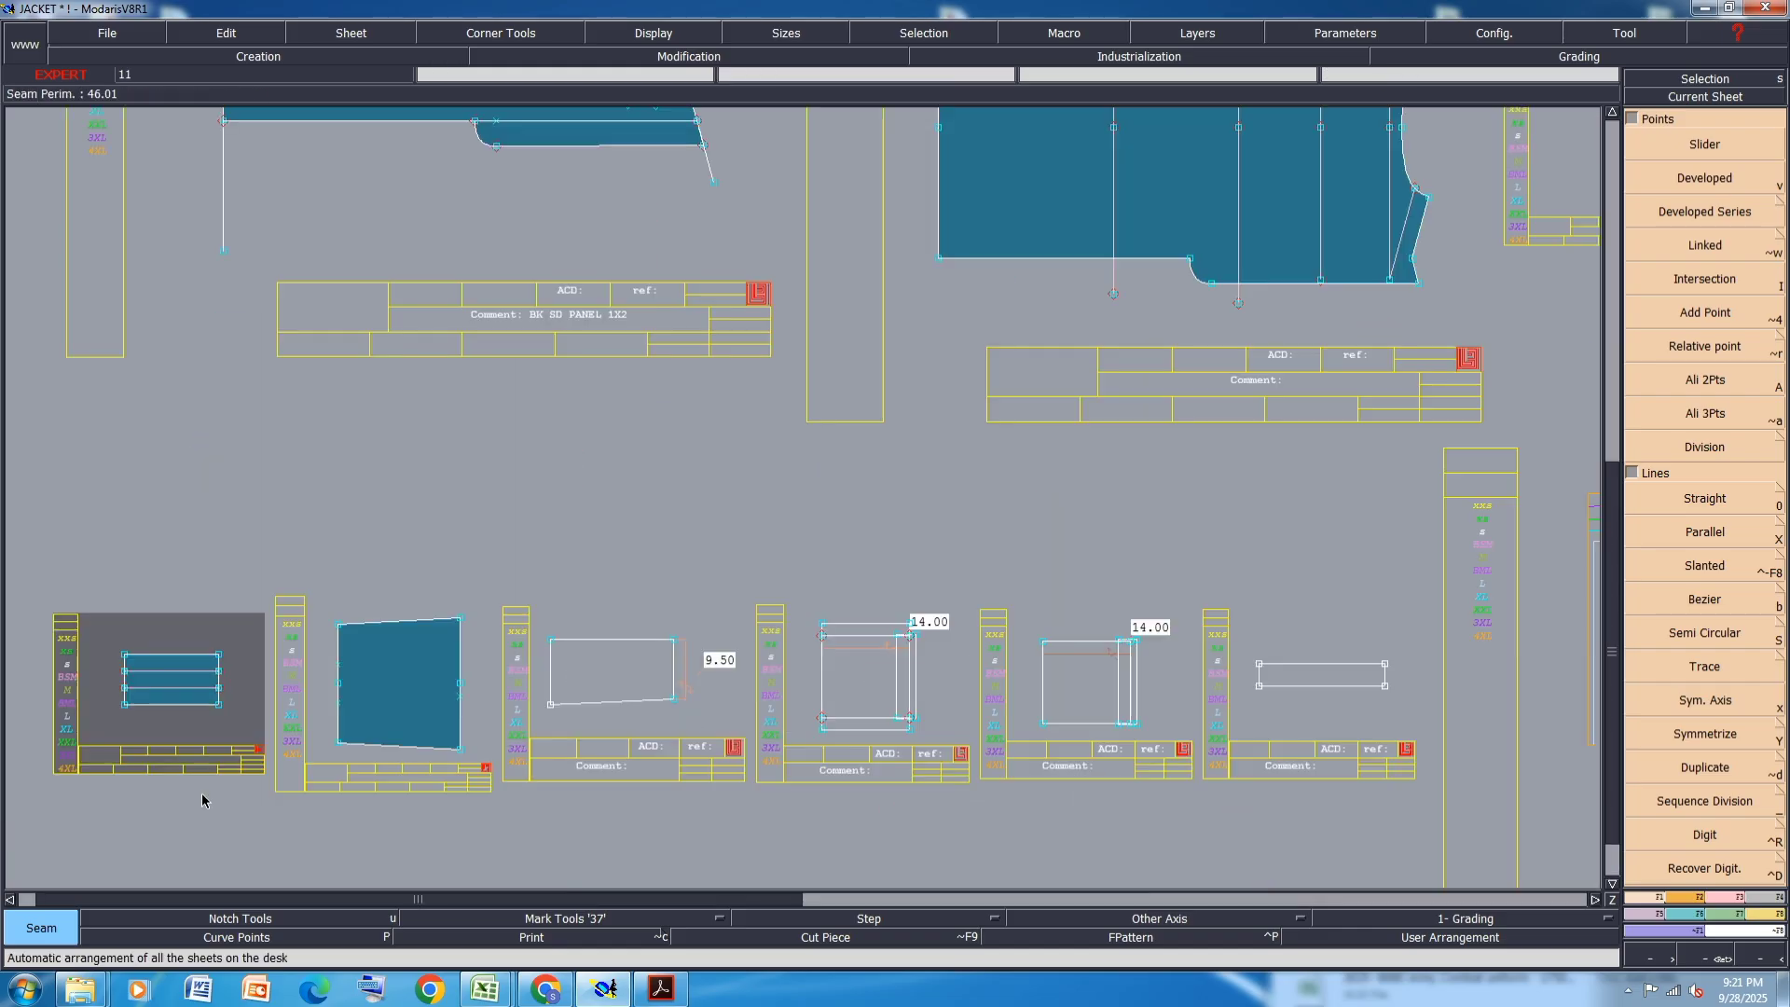
scroll(202, 800, up, 1)
key(ctrl+u)
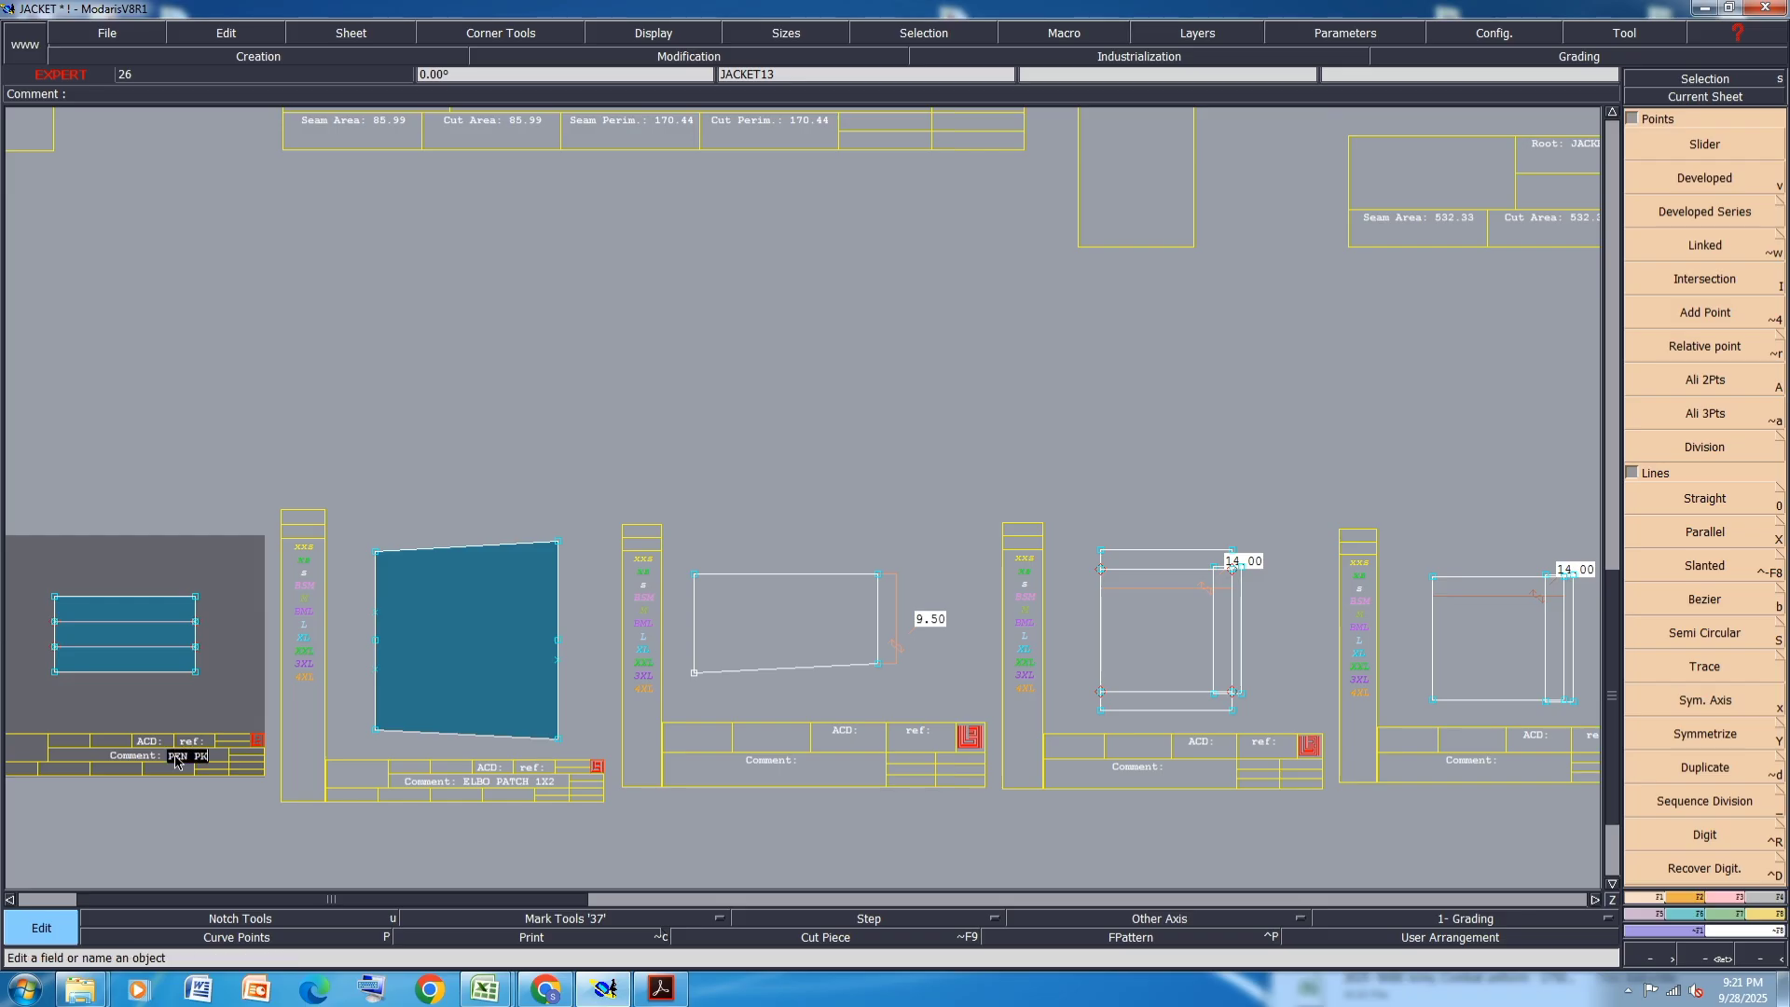
text(1X1)
key(Return)
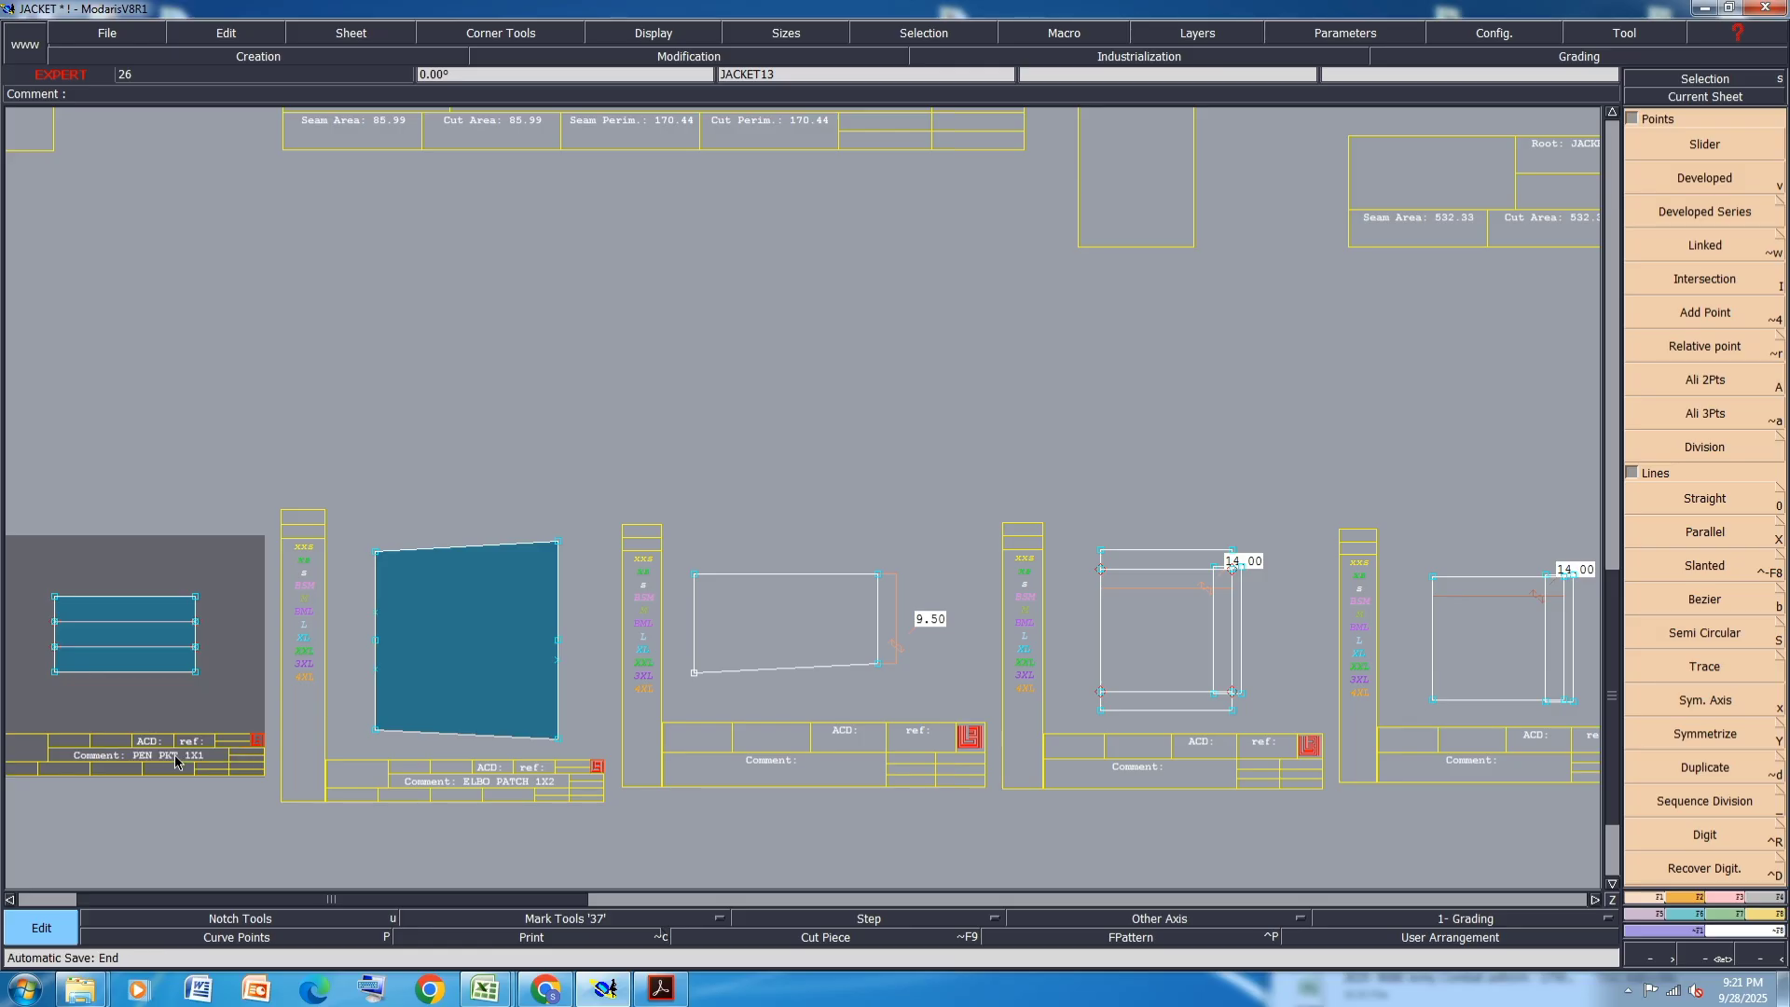
- Extract the sleeve's square pocket and its narrow overlapping flap as separate seam pieces
scroll(176, 761, down, 3)
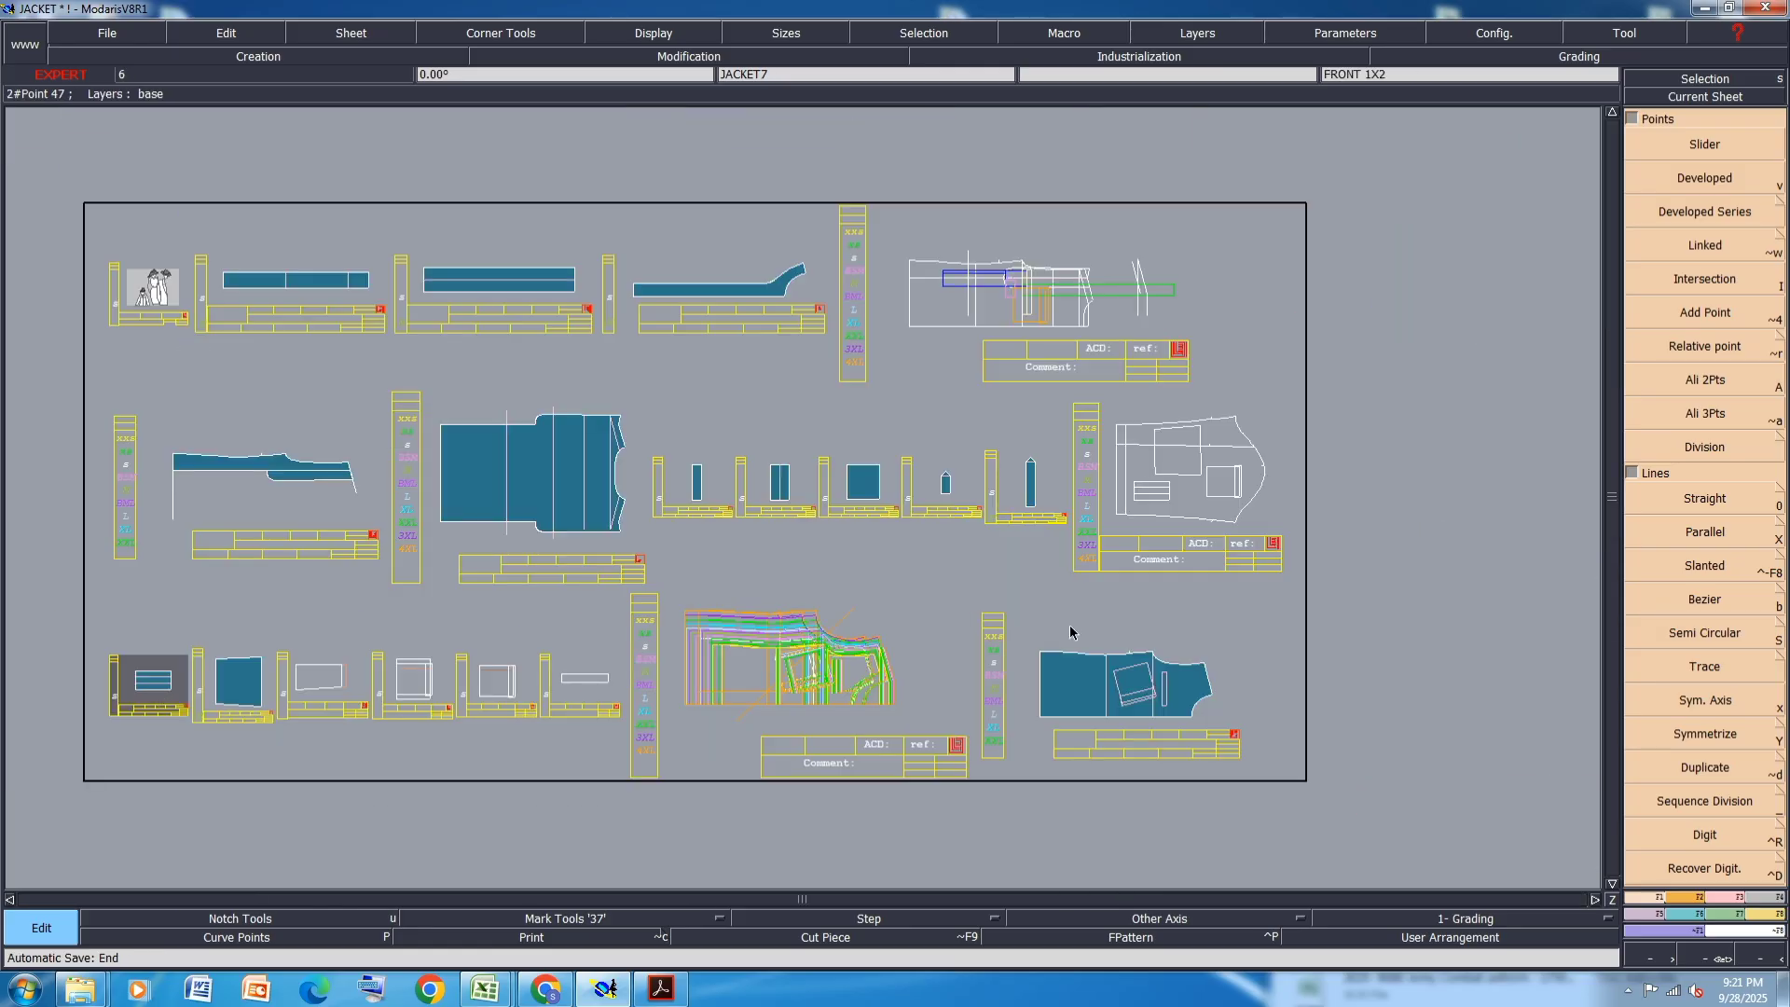
scroll(1243, 460, up, 2)
scroll(1243, 460, up, 4)
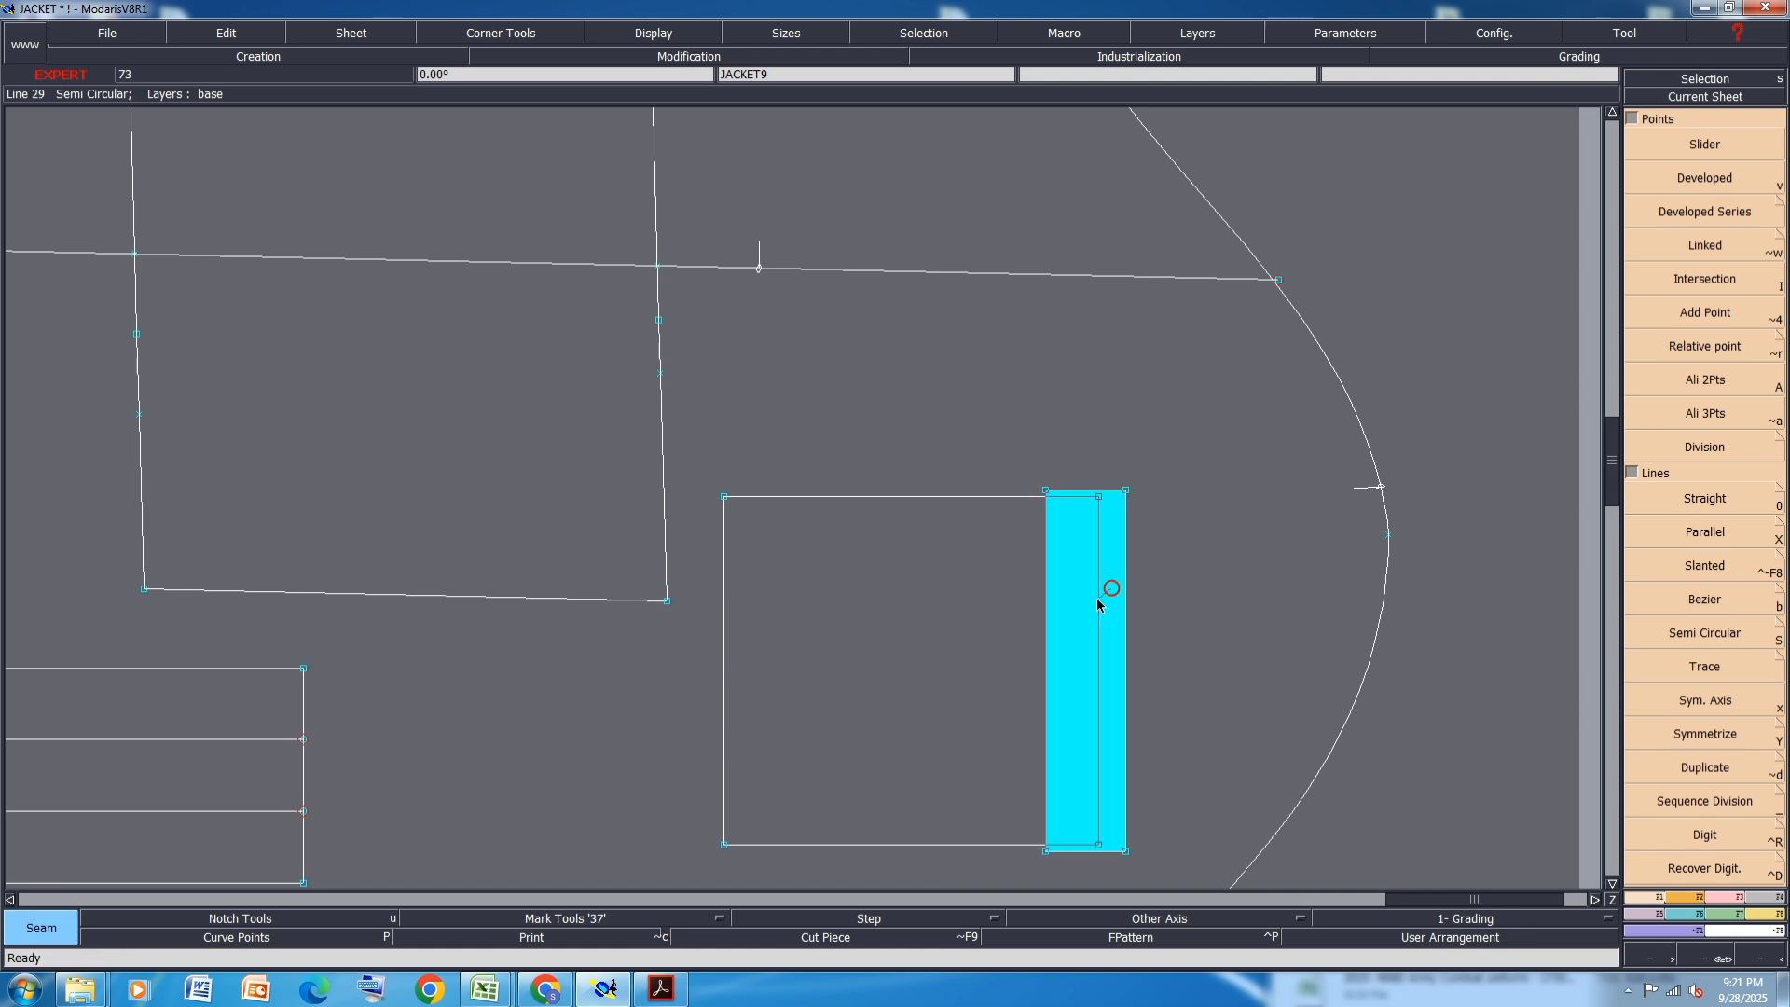
drag(1031, 632, 1052, 623)
right_click(1052, 623)
- Rearrange the sheets and enter the comment "SLV PKT 1X2" for the extracted square pocket piece
key(j)
scroll(1133, 503, up, 5)
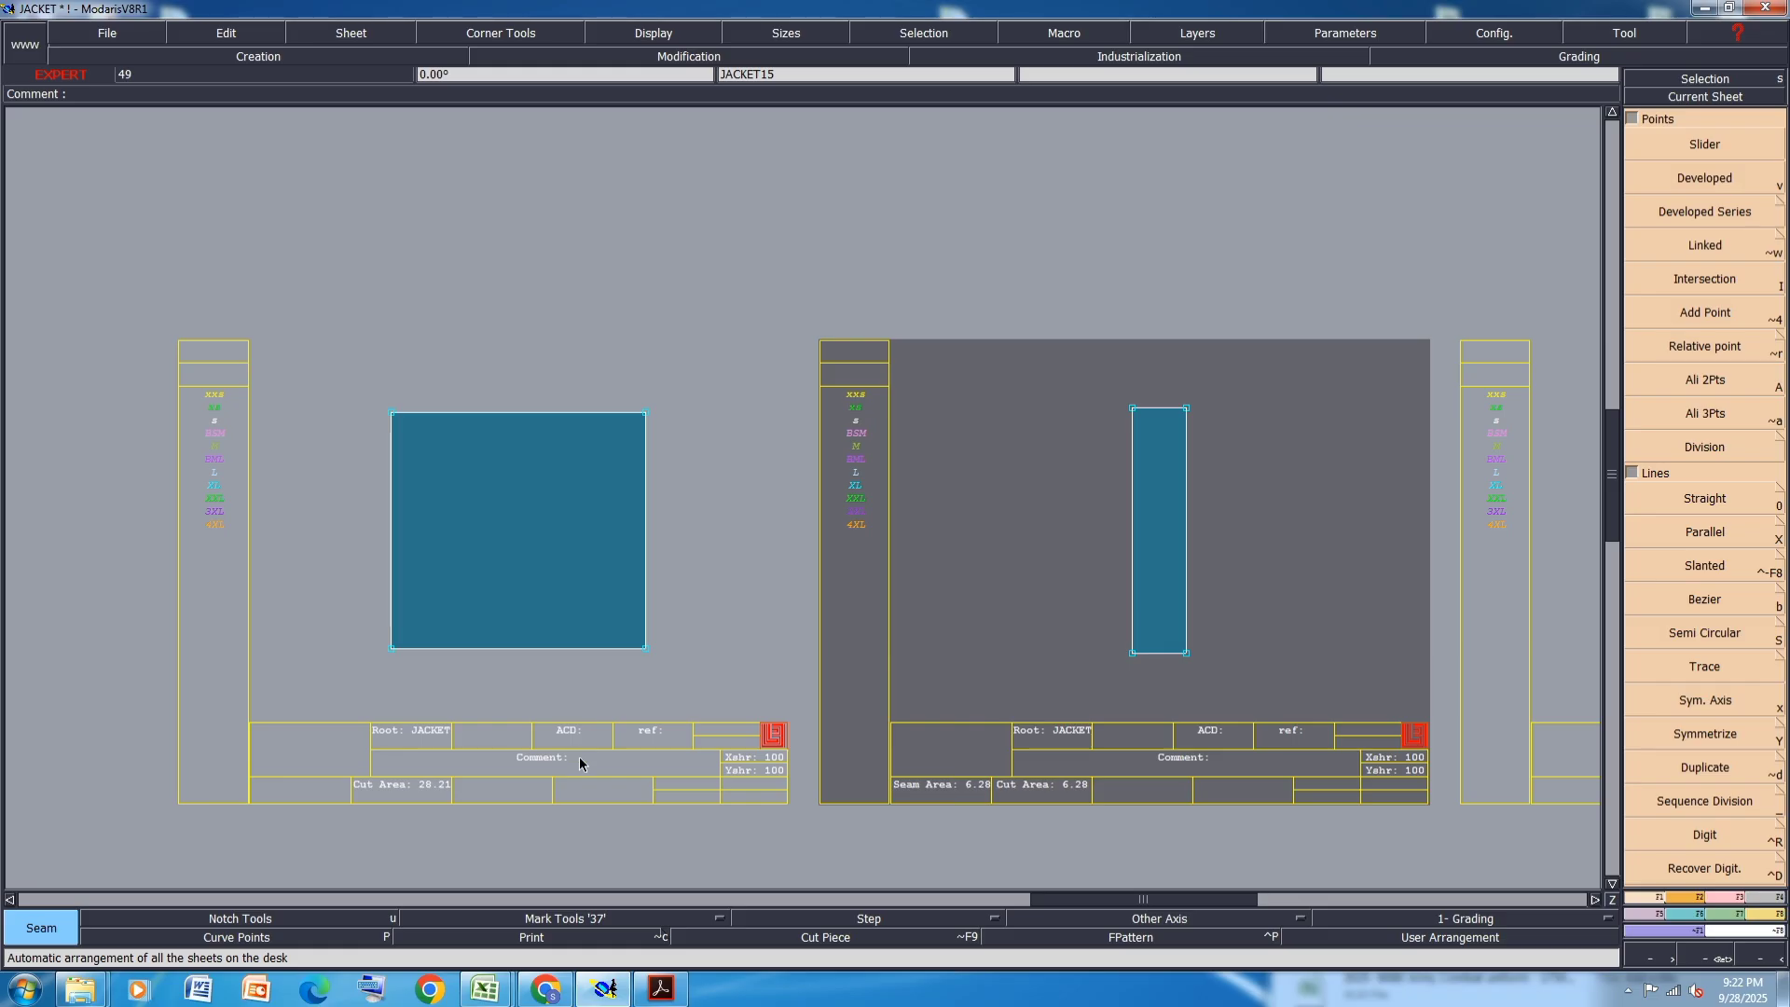
key(e)
click(578, 757)
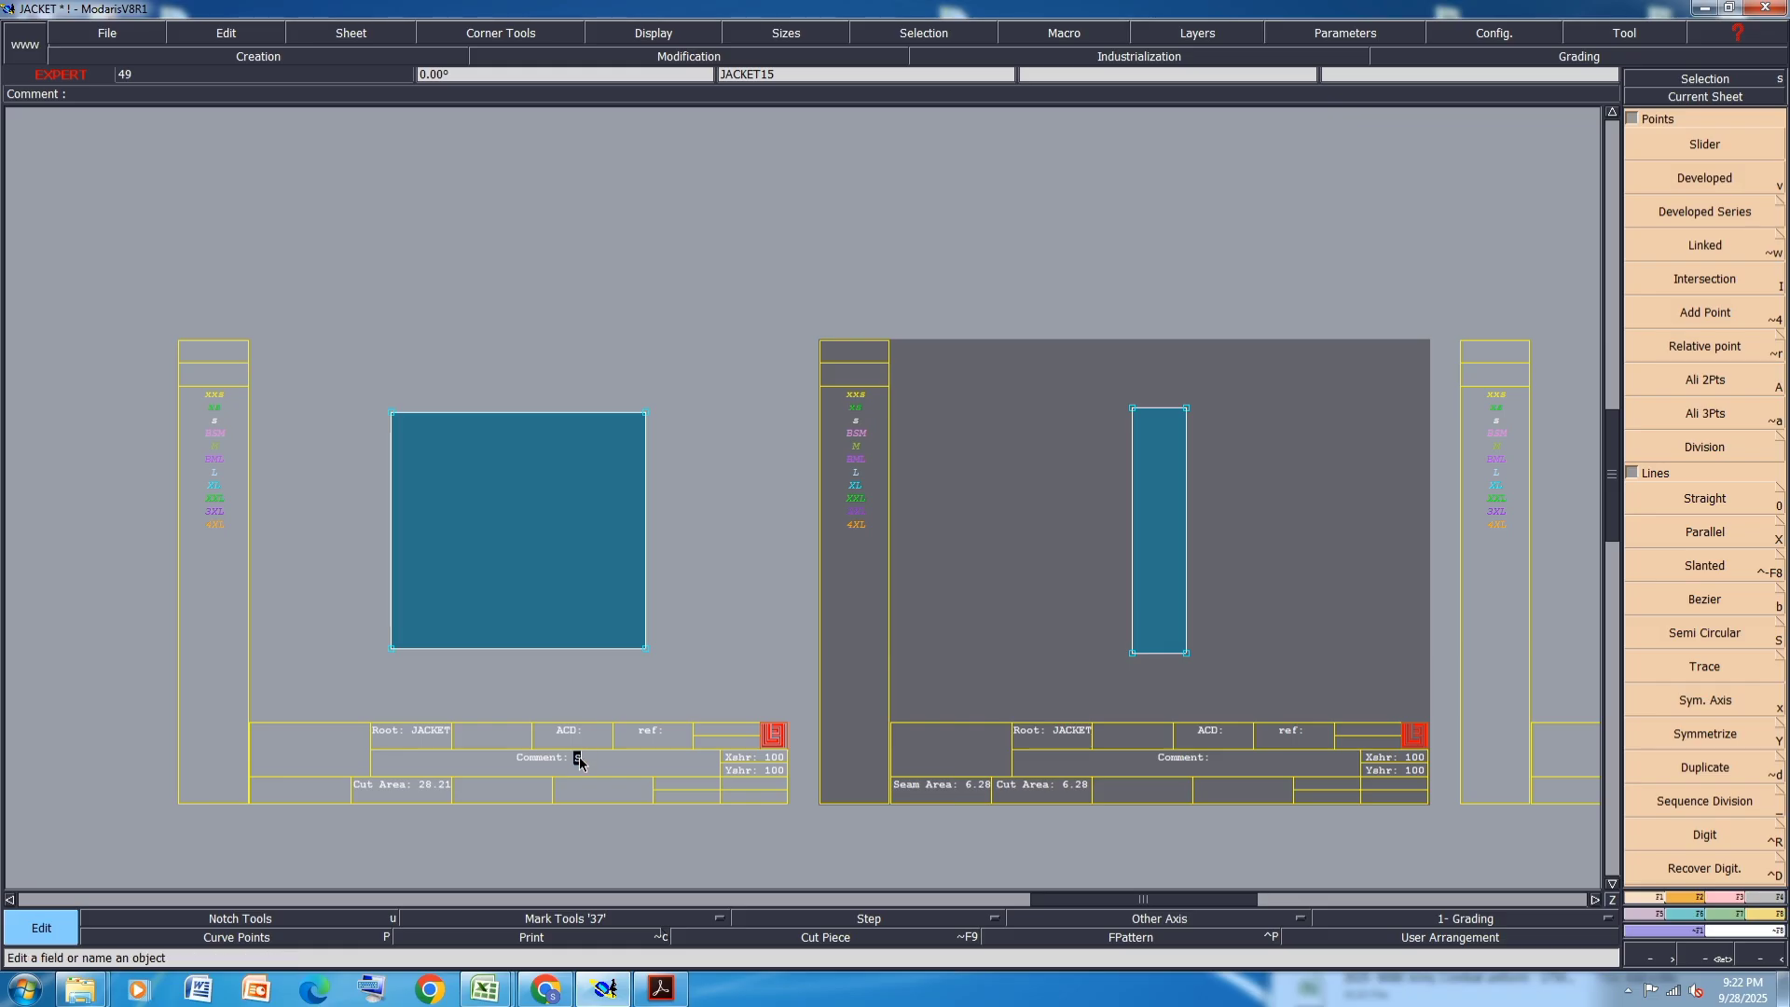
text(SLV PKT 1X2)
key(Return)
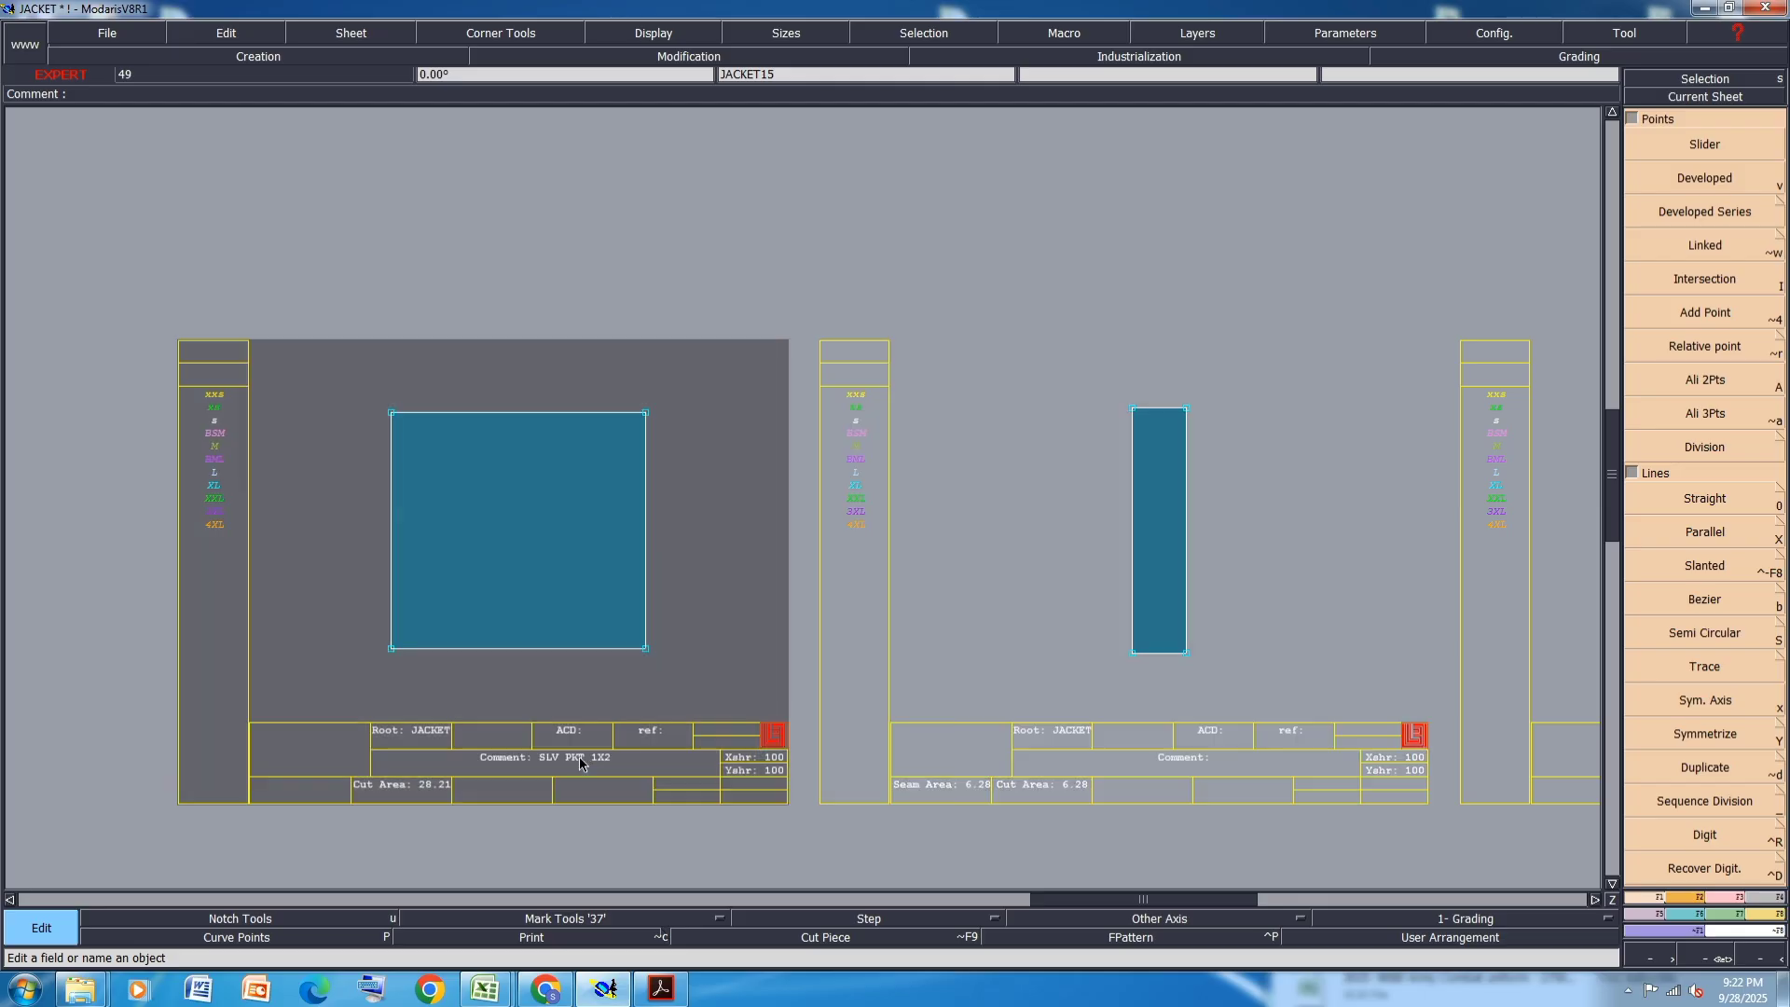
- Enter the comment "SLV FLAP 1X2" for the narrow sleeve flap piece
click(1217, 759)
text(SLV FLAP 1X2)
key(Return)
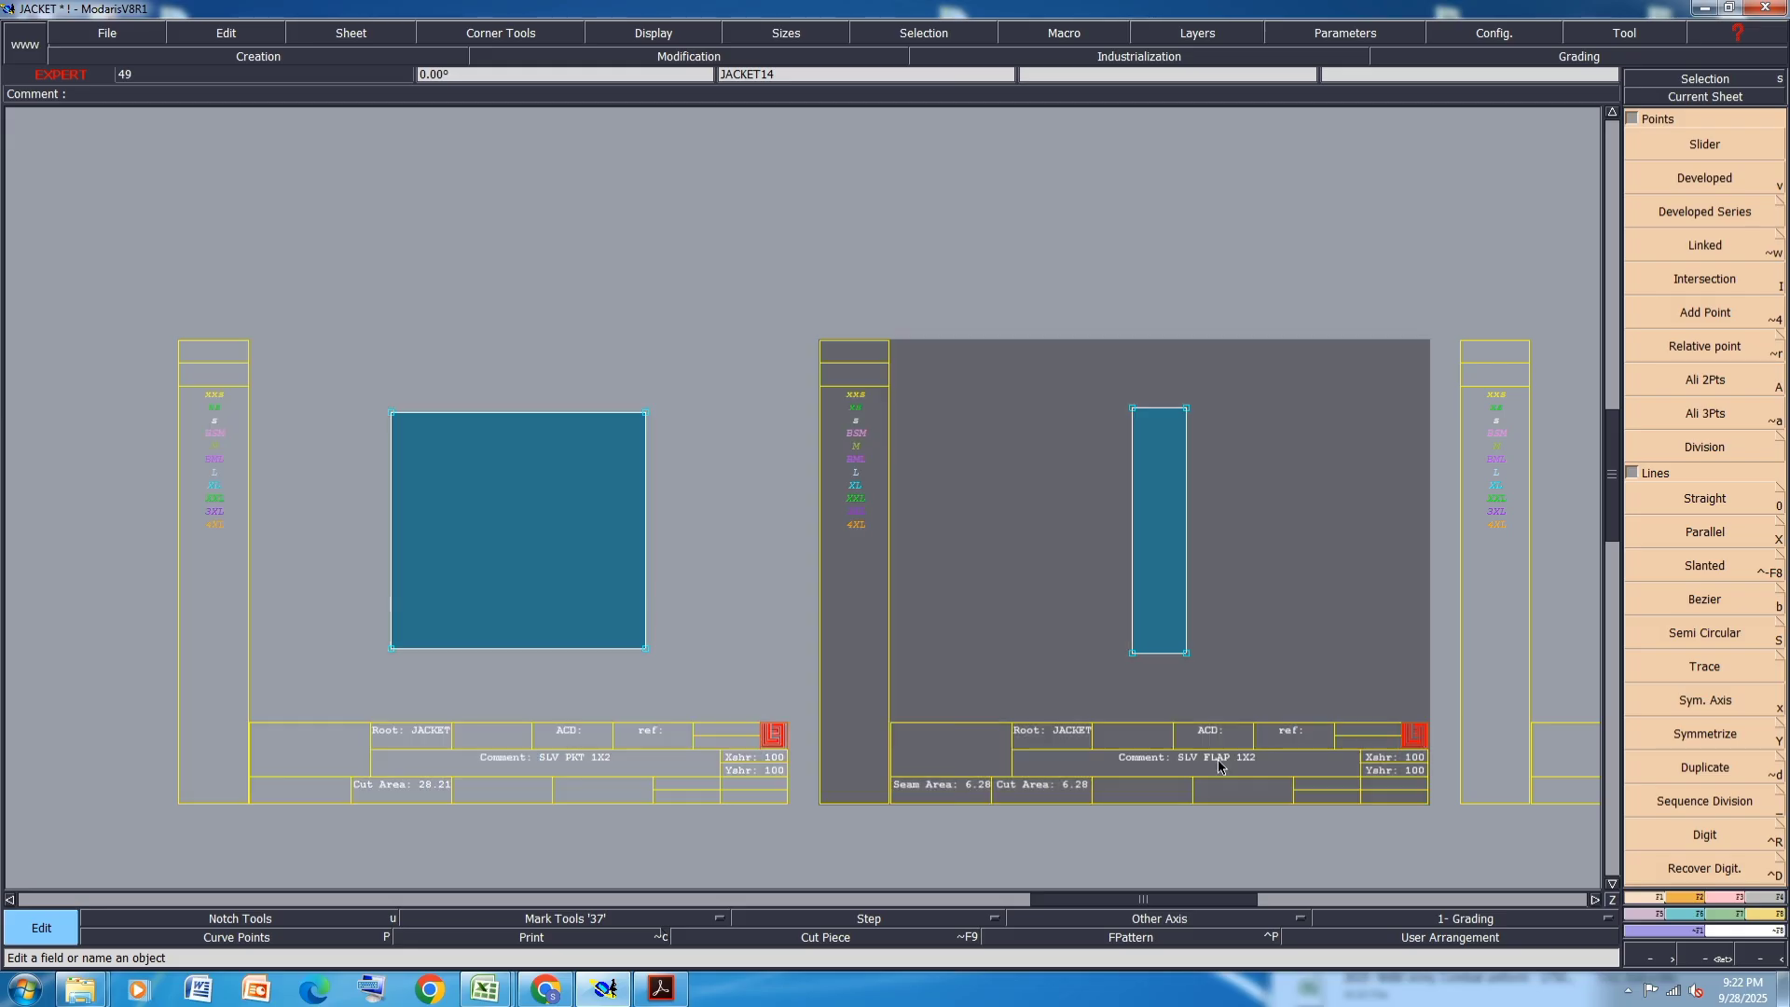
- Mirror the narrow flap about its long edge with Sym 2Pts and draw a straight fold line through the double-width piece's centre
click(1647, 919)
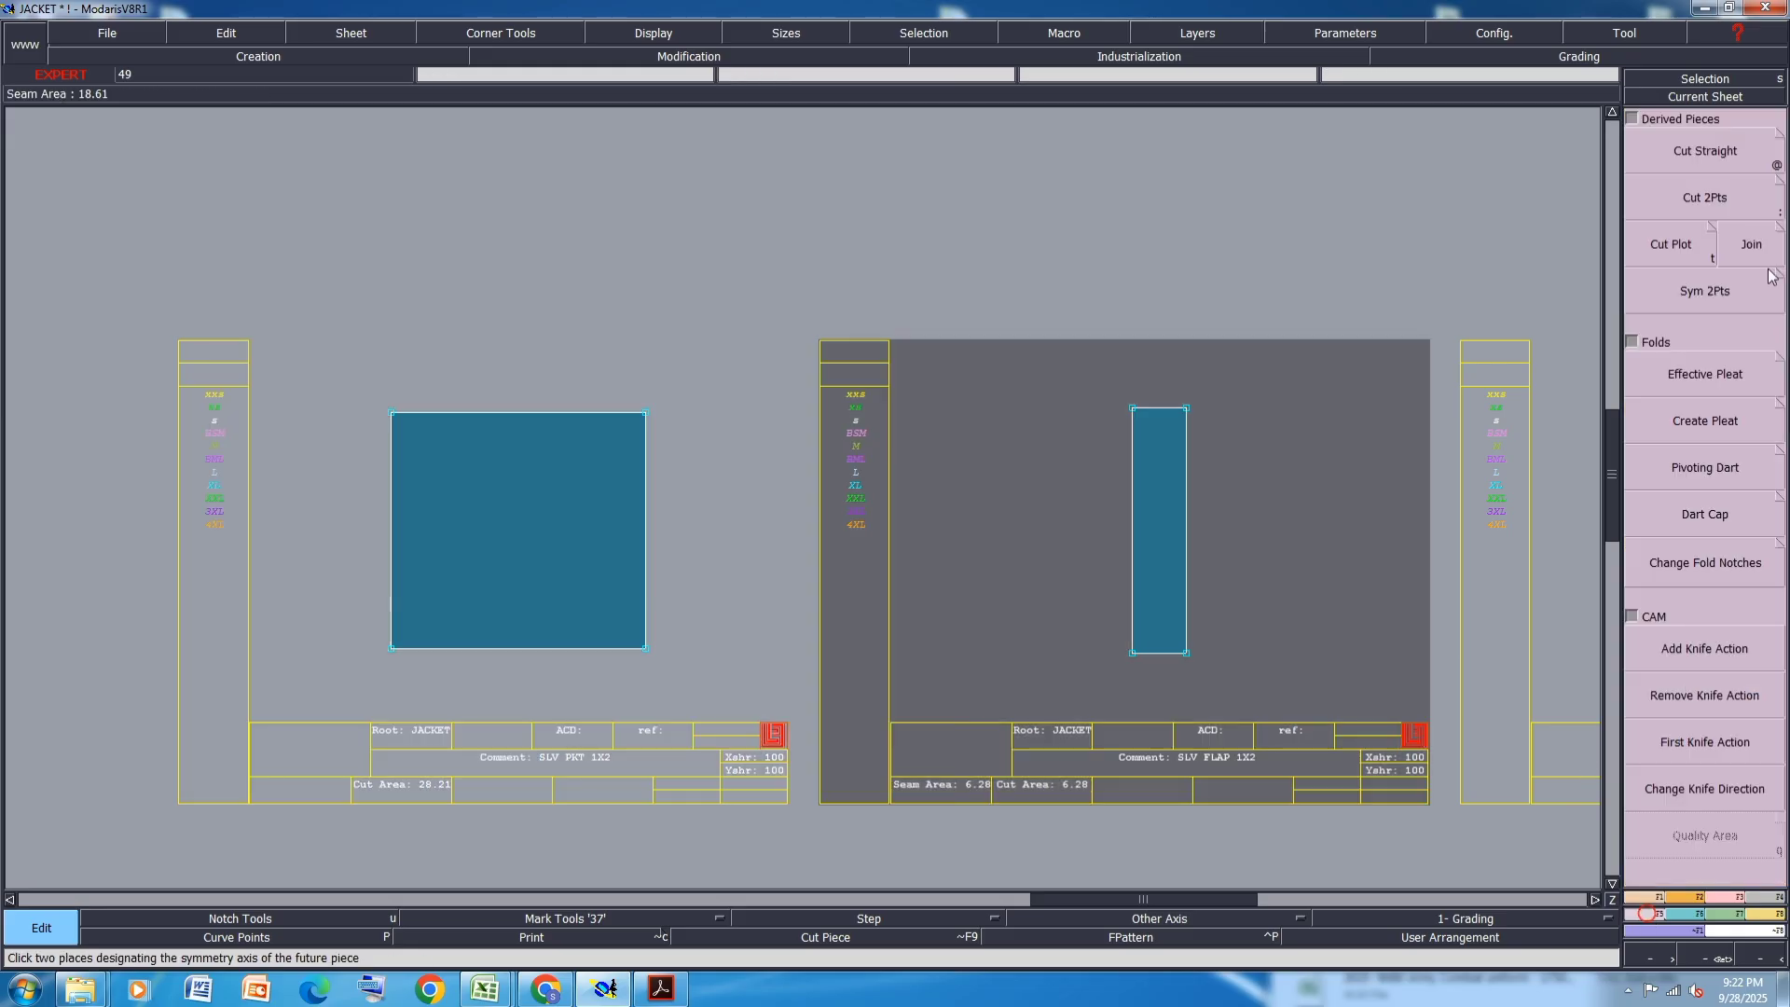
click(1187, 653)
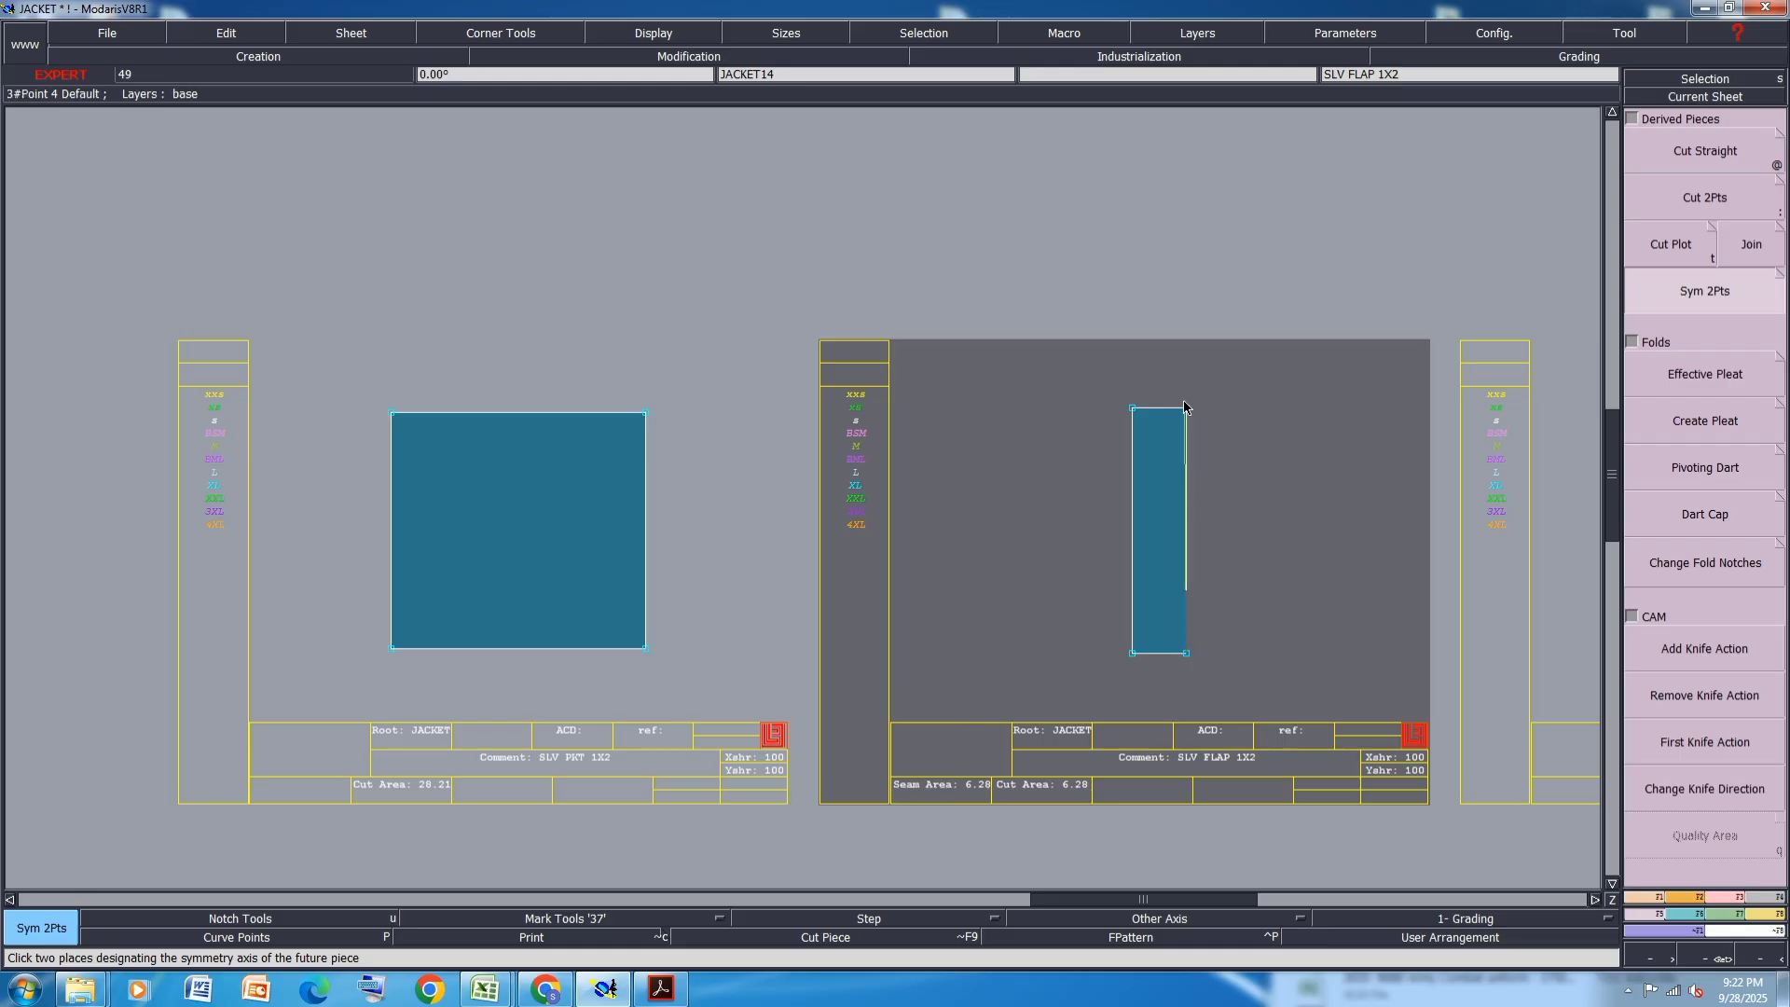
click(1187, 407)
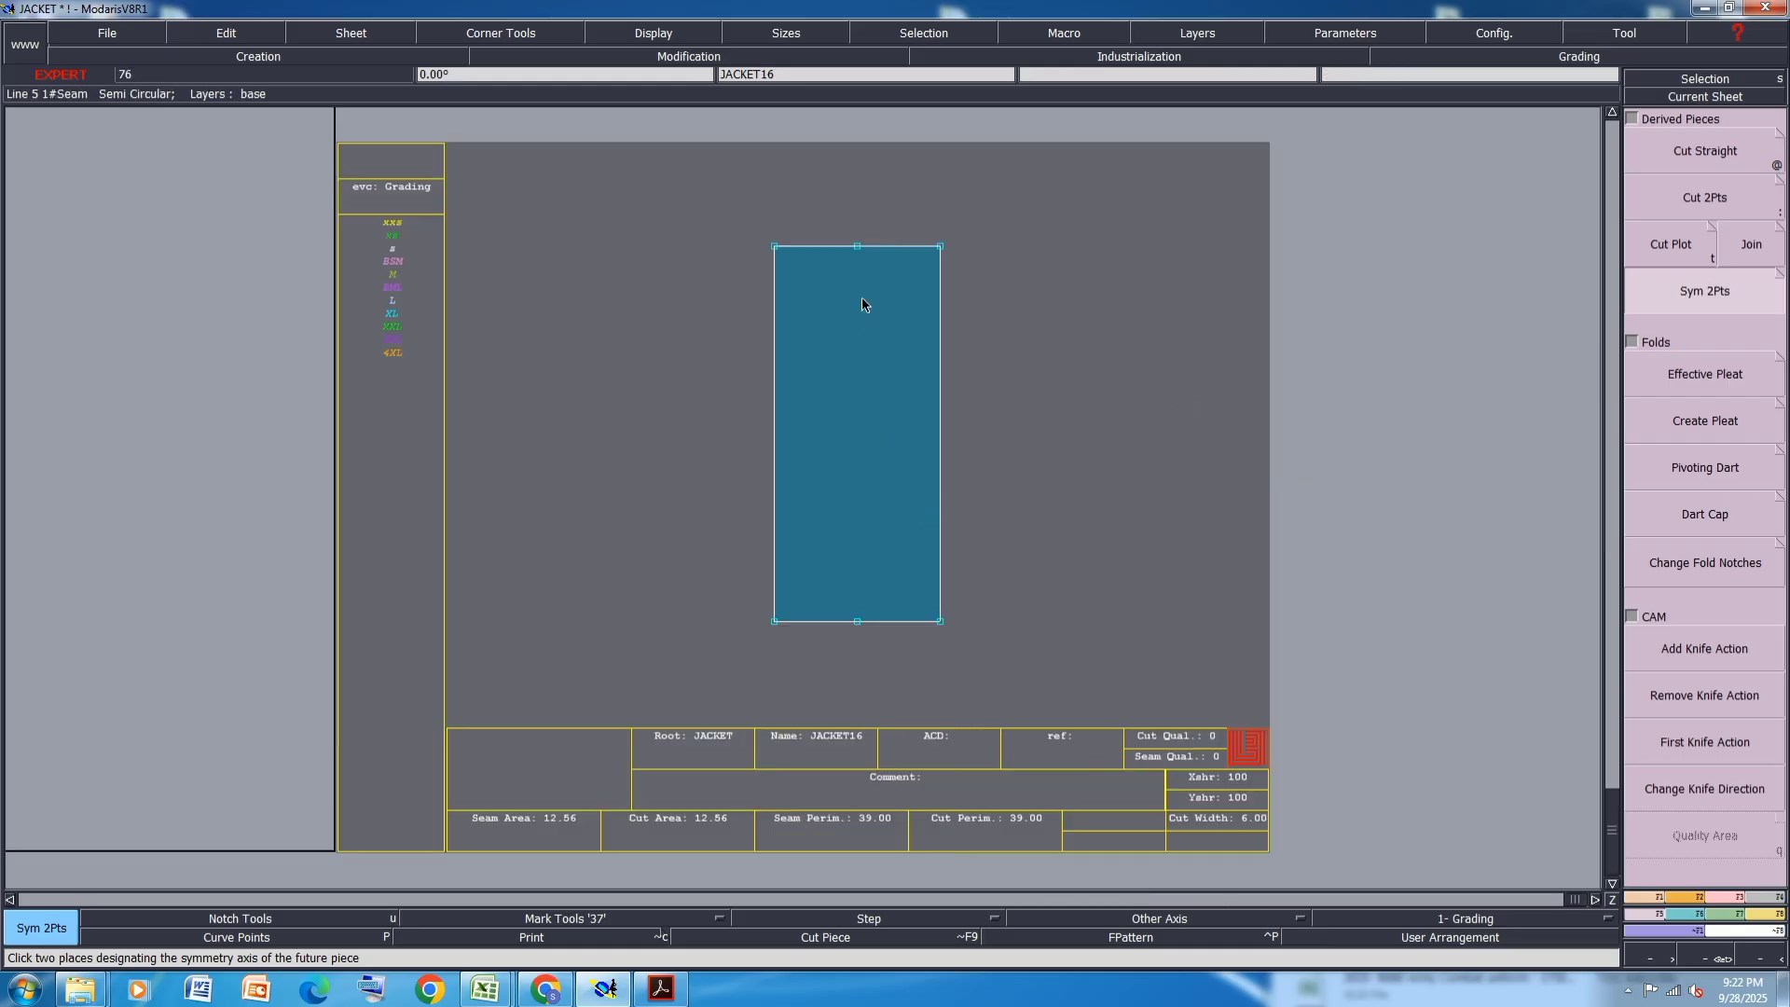
key(d)
click(857, 247)
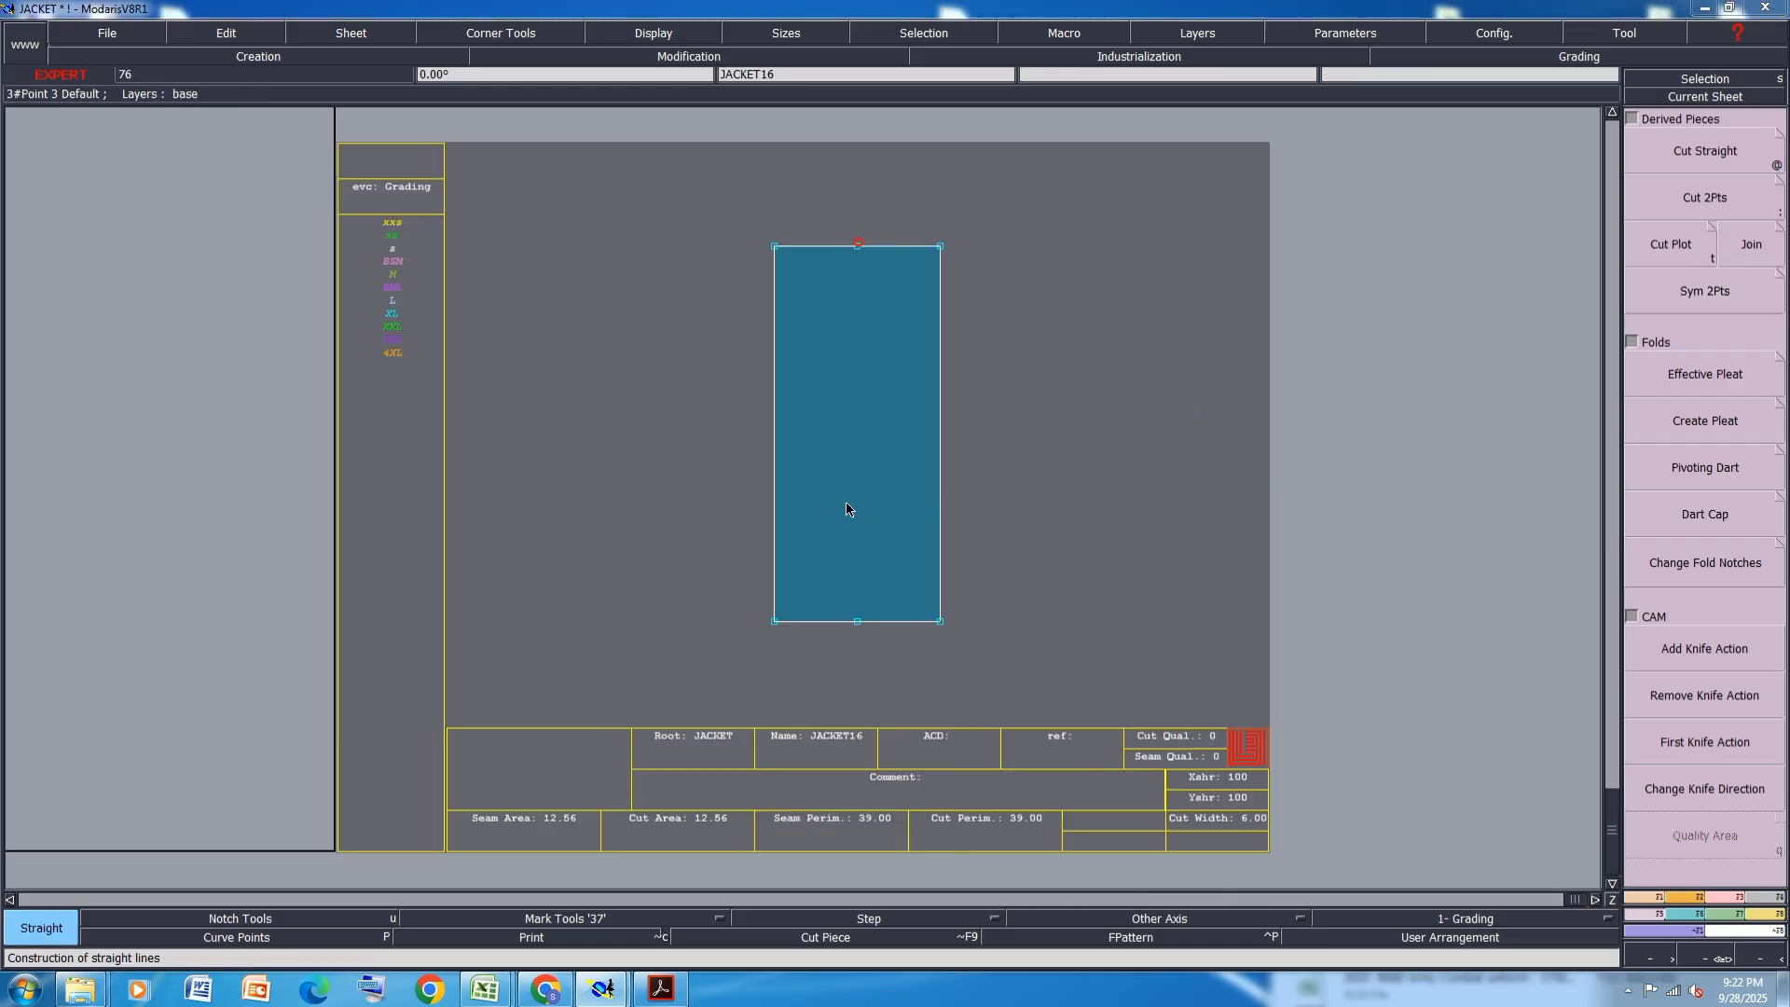
click(858, 623)
- Rearrange the sheets and delete the original single-width sleeve flap sheet
key(j)
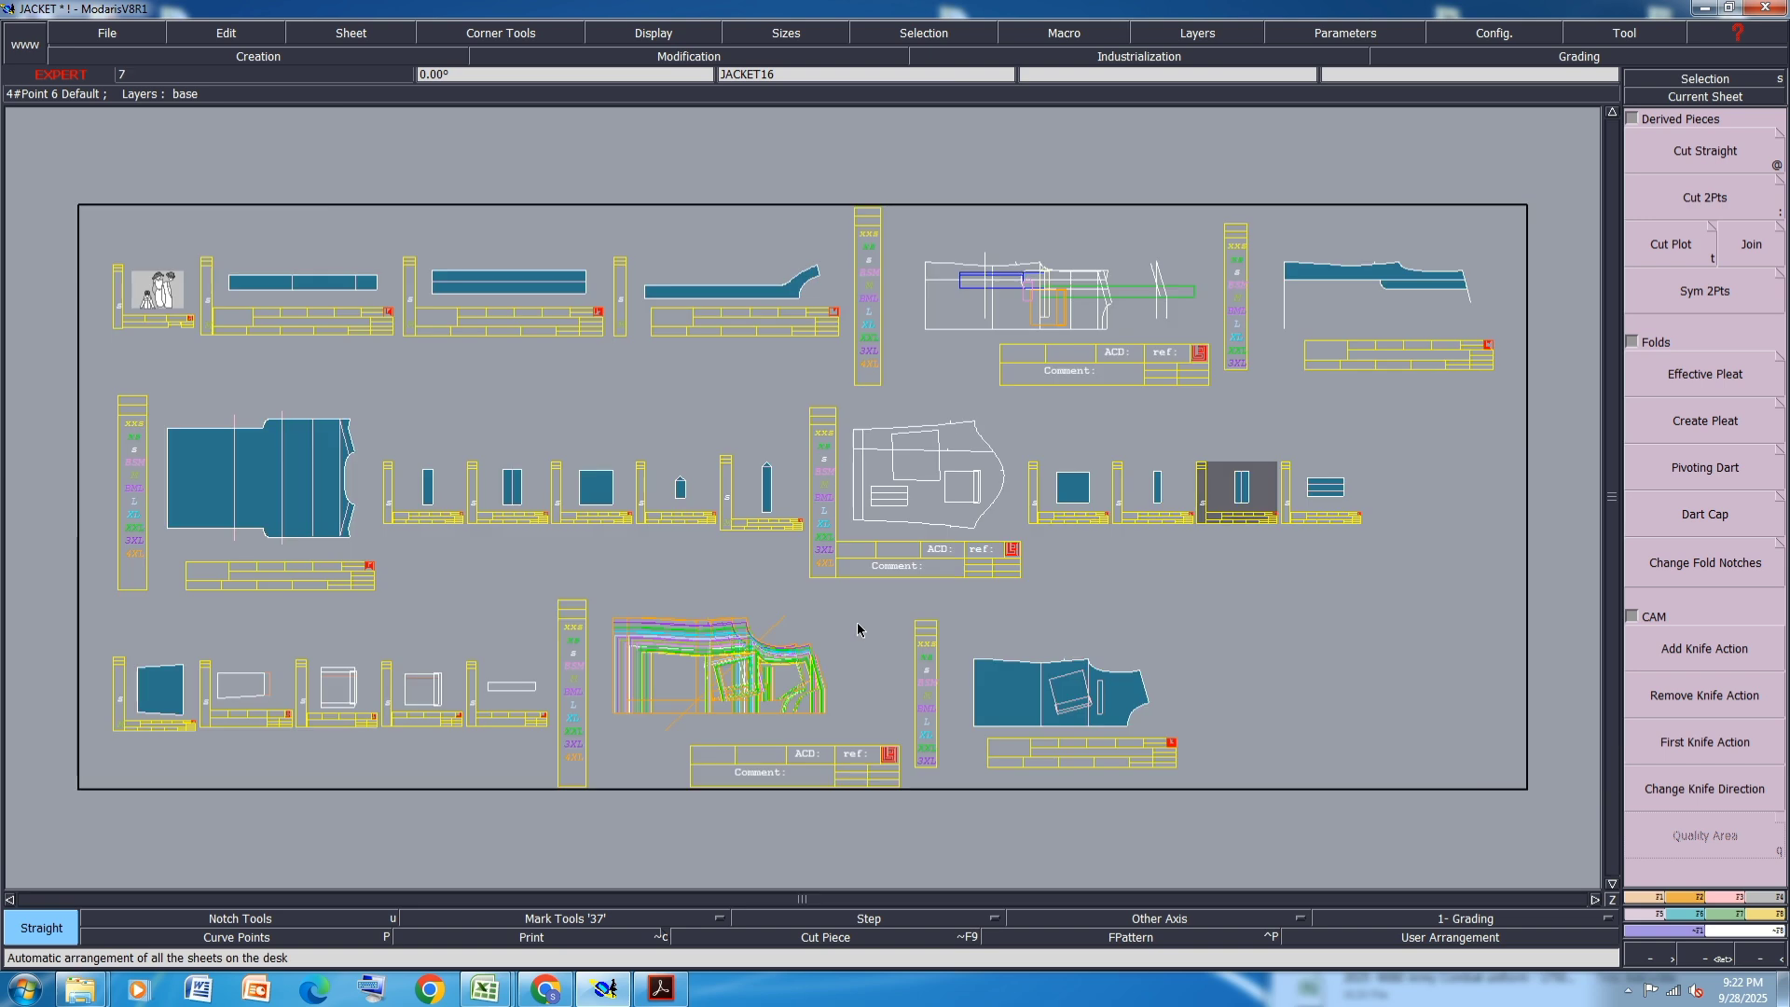
key(Delete)
click(1158, 490)
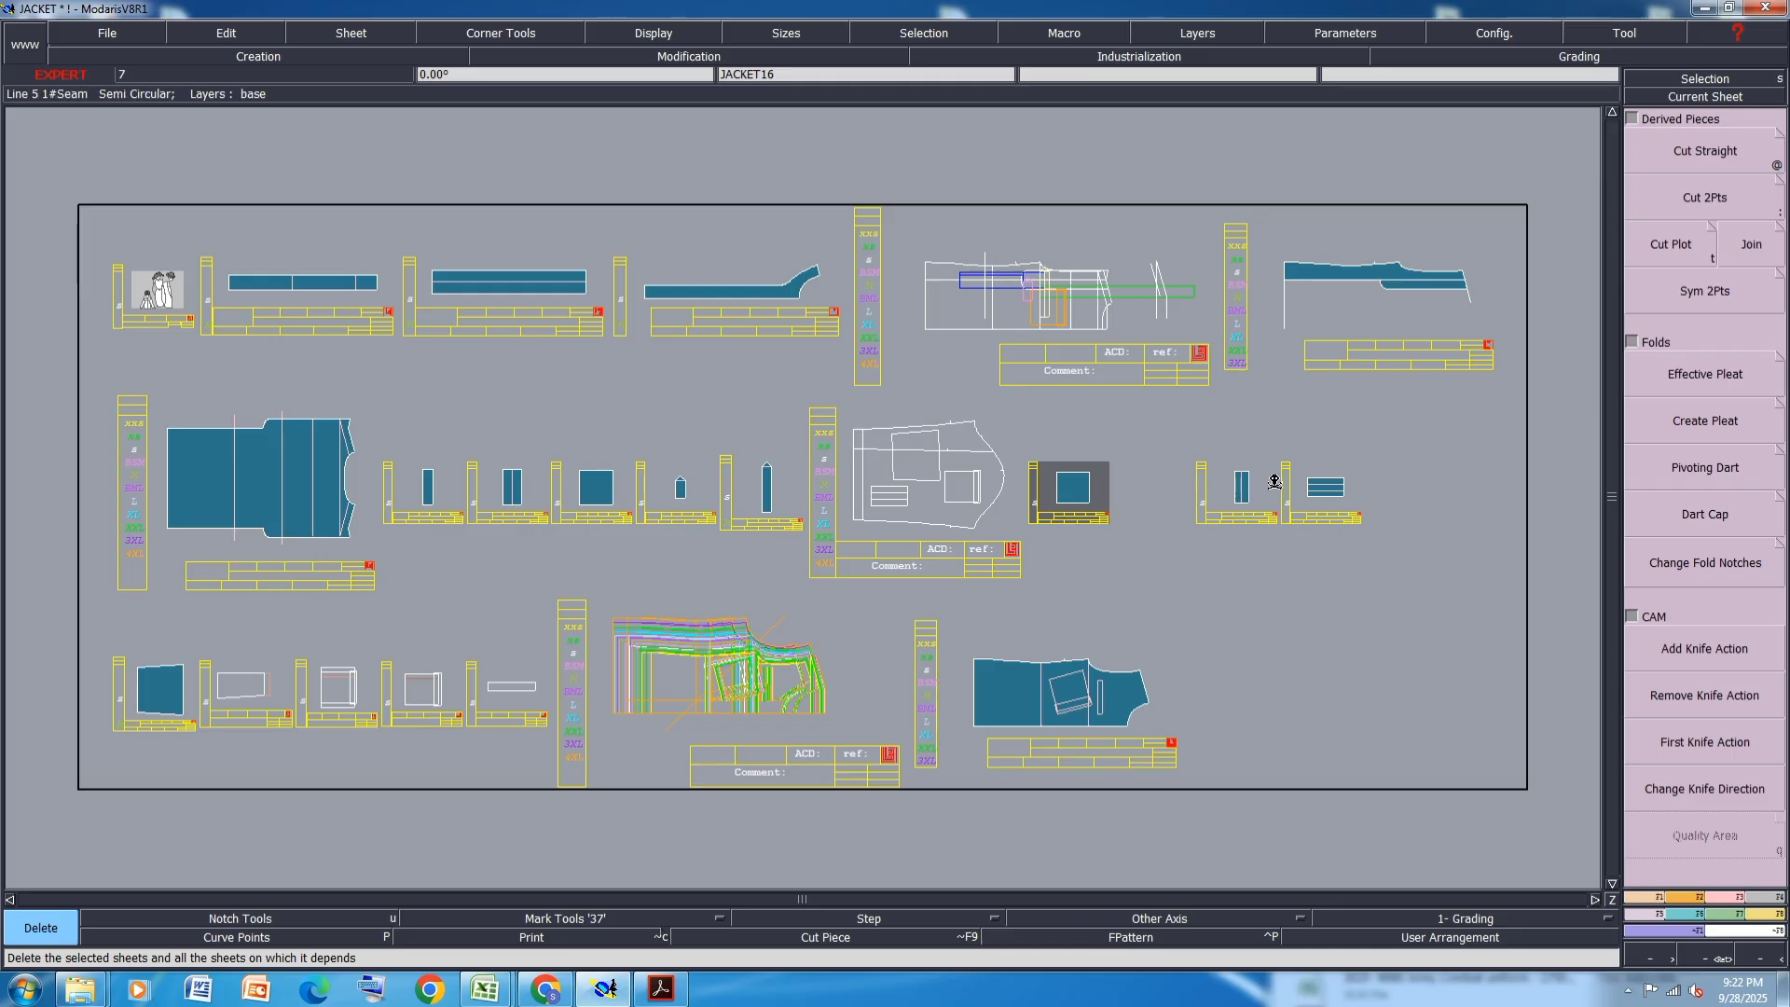
key(Delete)
- Fill in the comment of the double-width flap piece to identify it as the sleeve flap, quantity 1X2
scroll(1254, 499, up, 8)
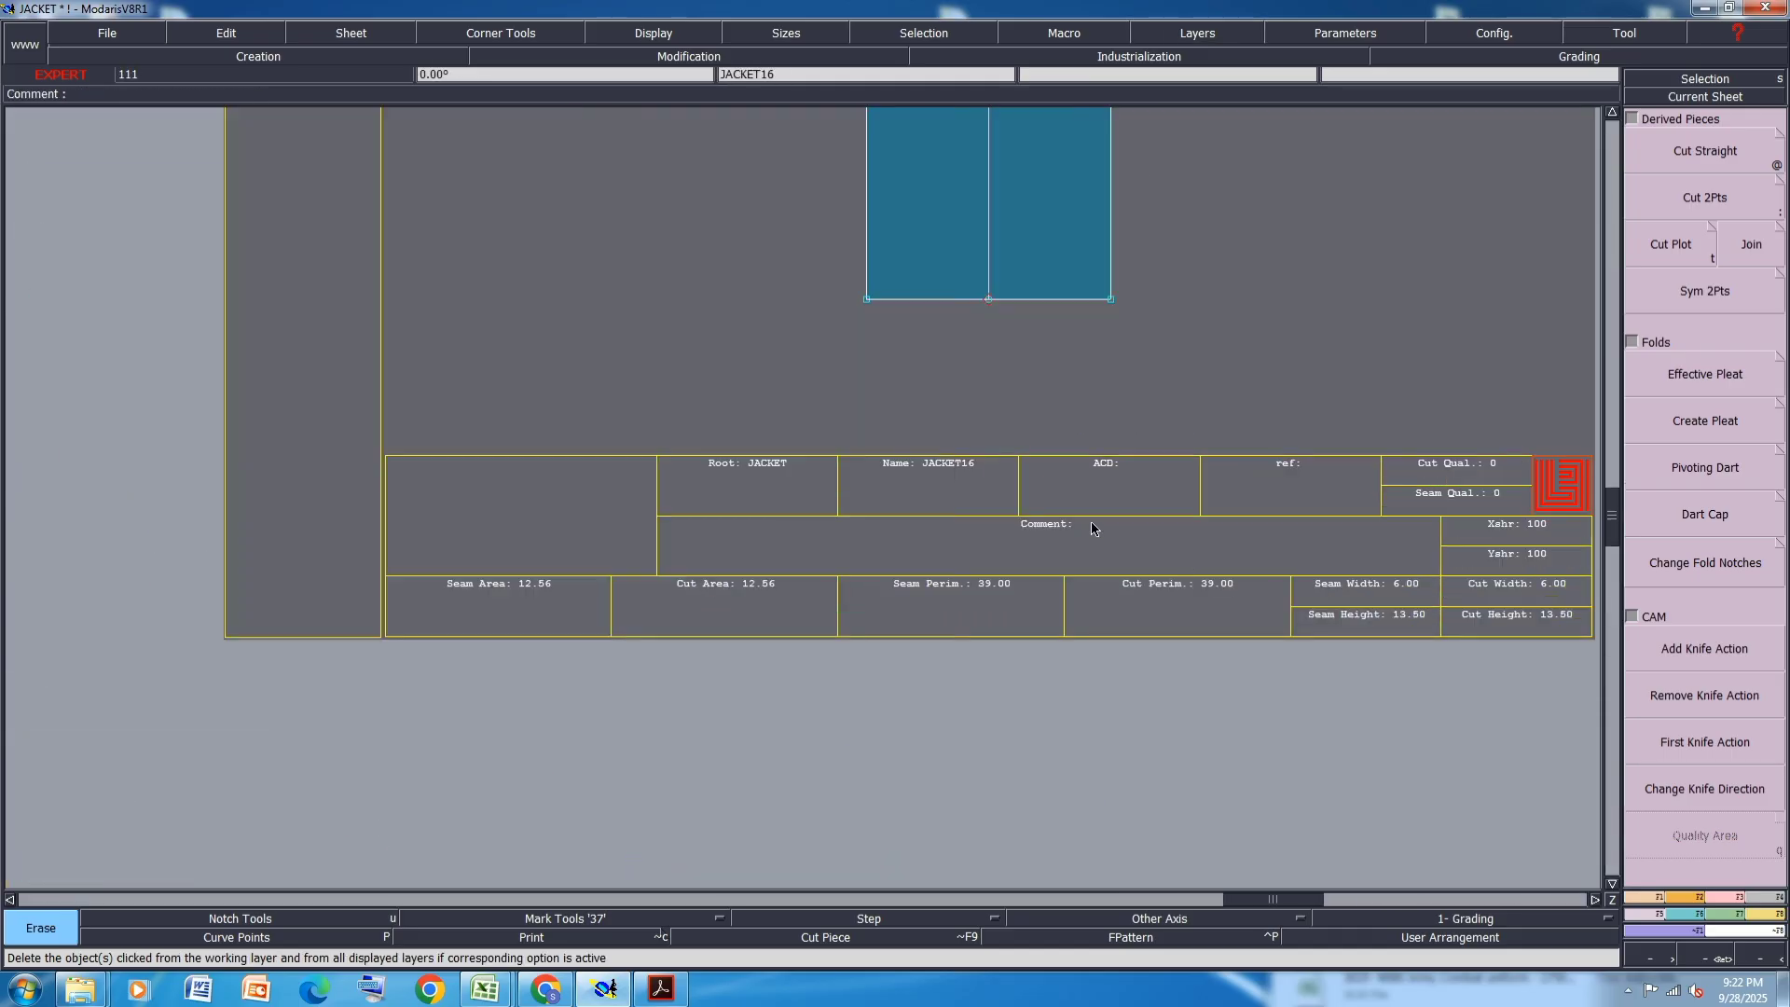
key(e)
click(1092, 523)
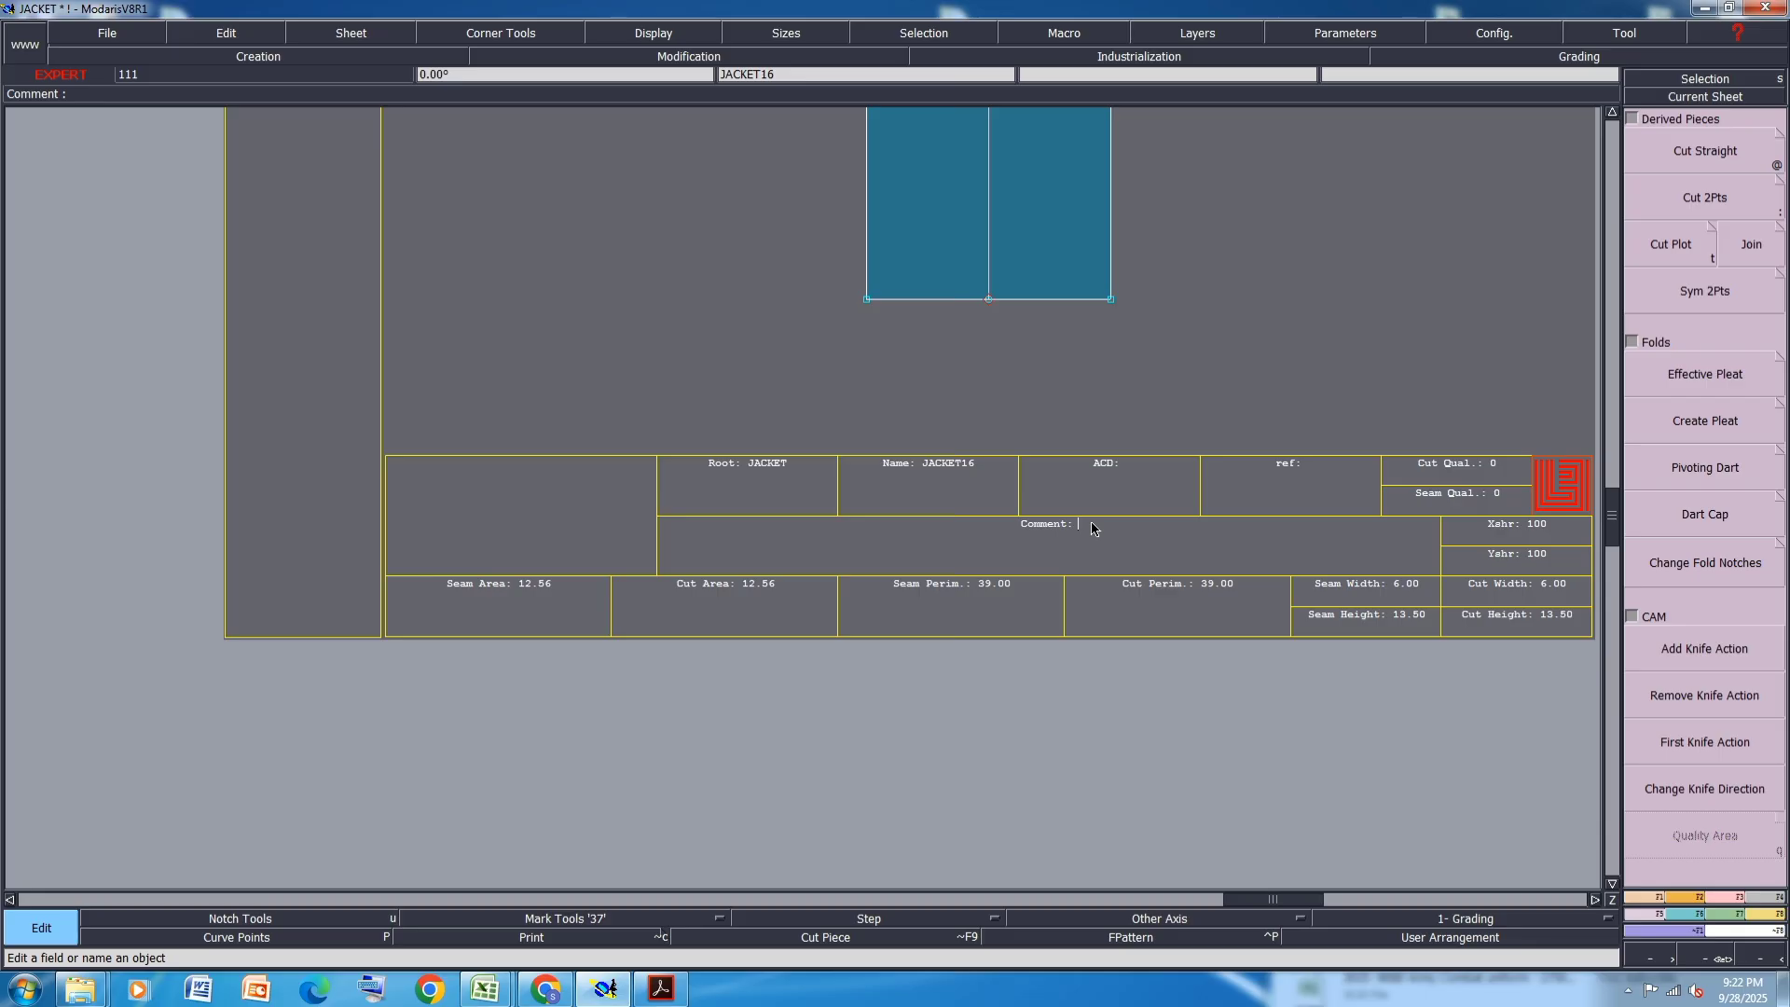
text(SL)
text(K FLAP 1X2)
key(Return)
- Rearrange the sheets and extract the sleeve's narrow section above the lengthwise dividing line as a seam piece
key(7)
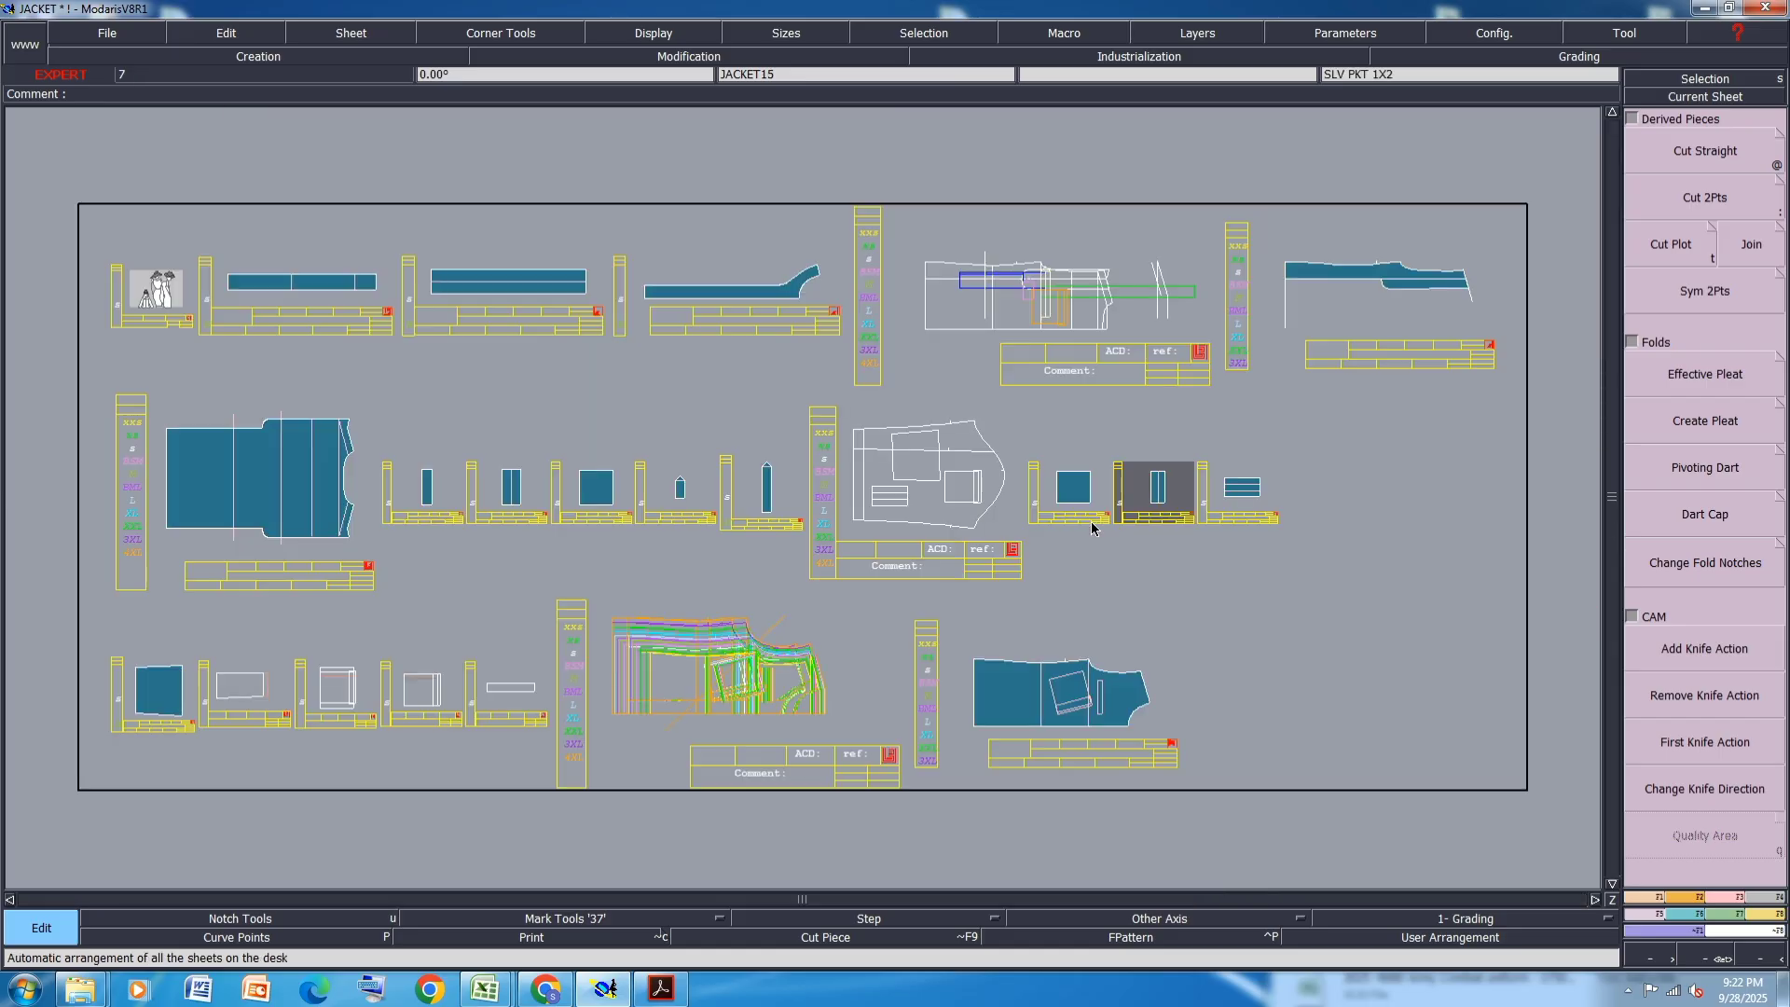
click(937, 511)
key(Home)
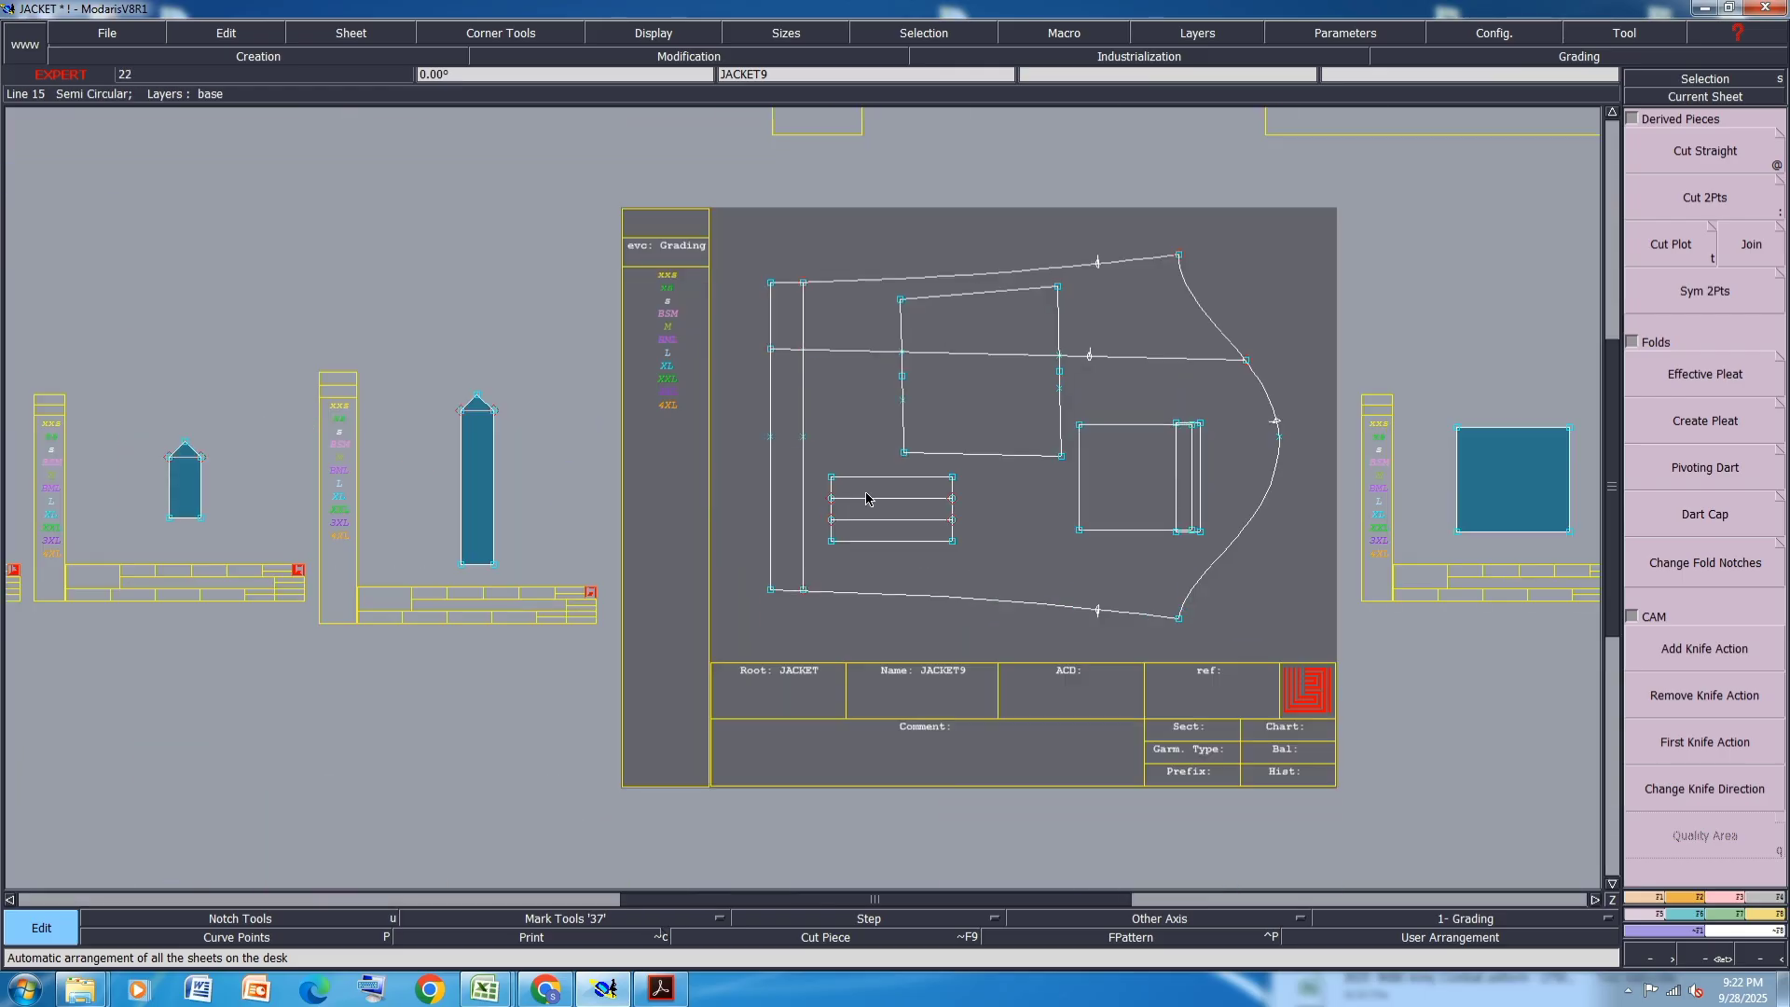
key(shift+e)
click(1117, 310)
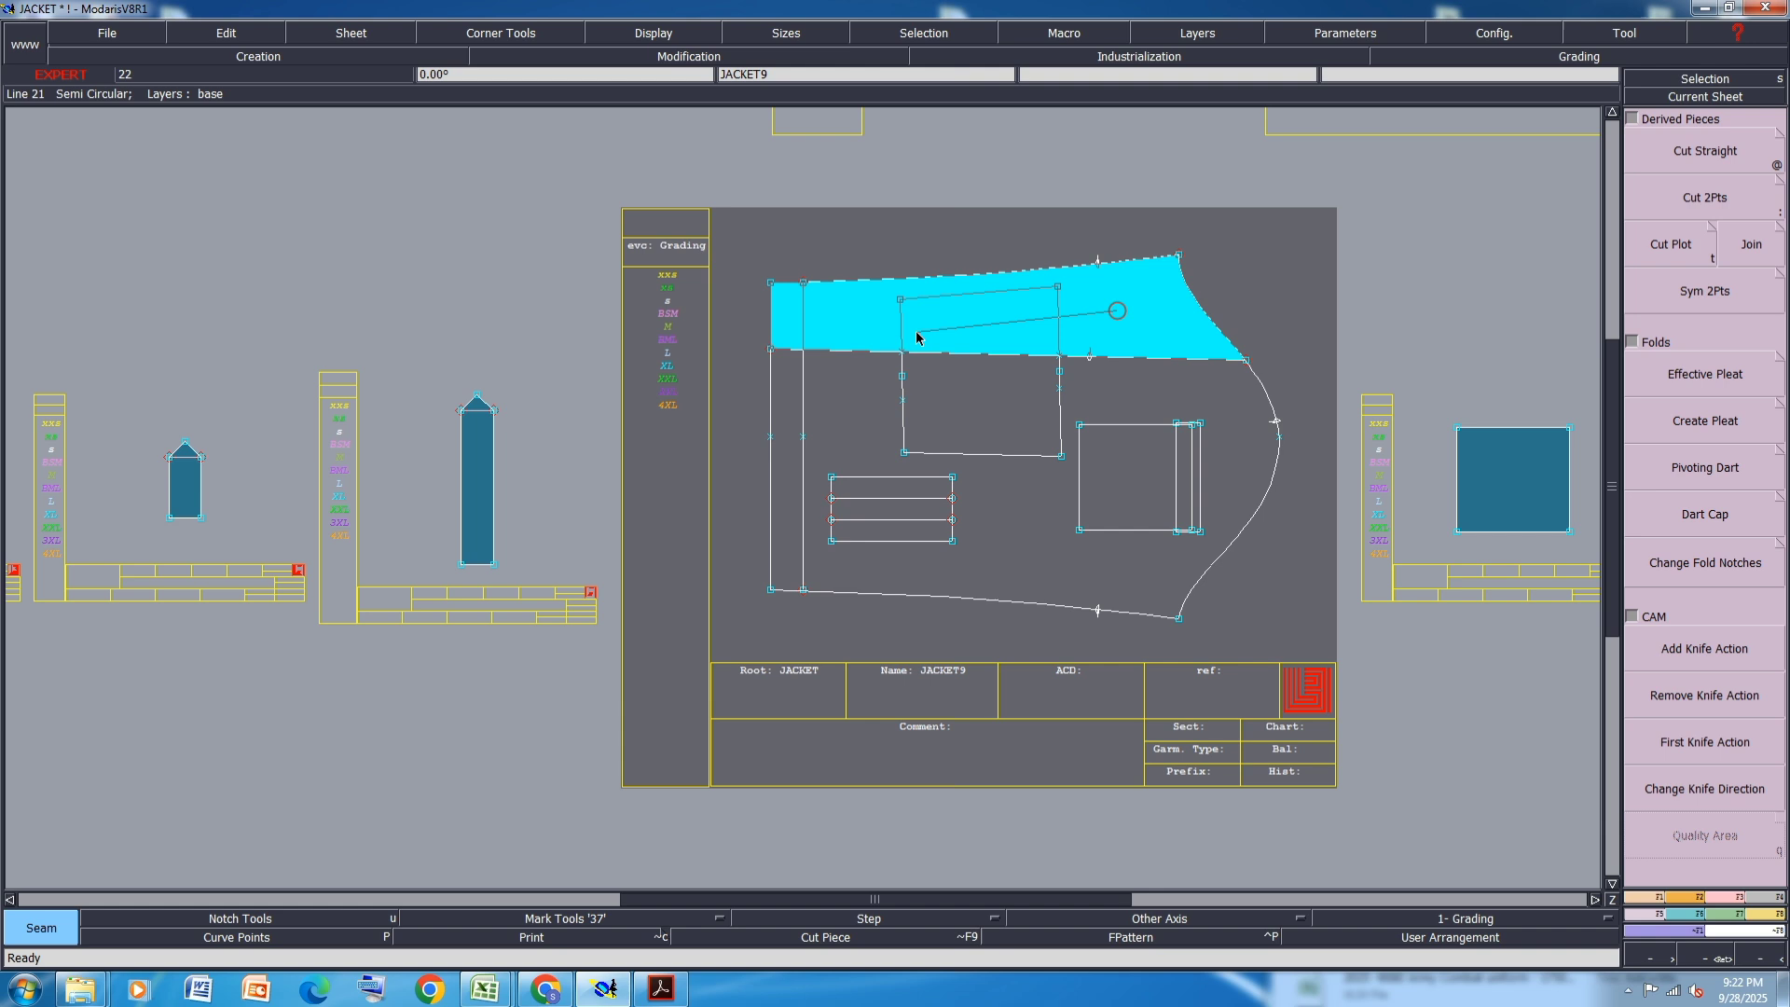
right_click(821, 331)
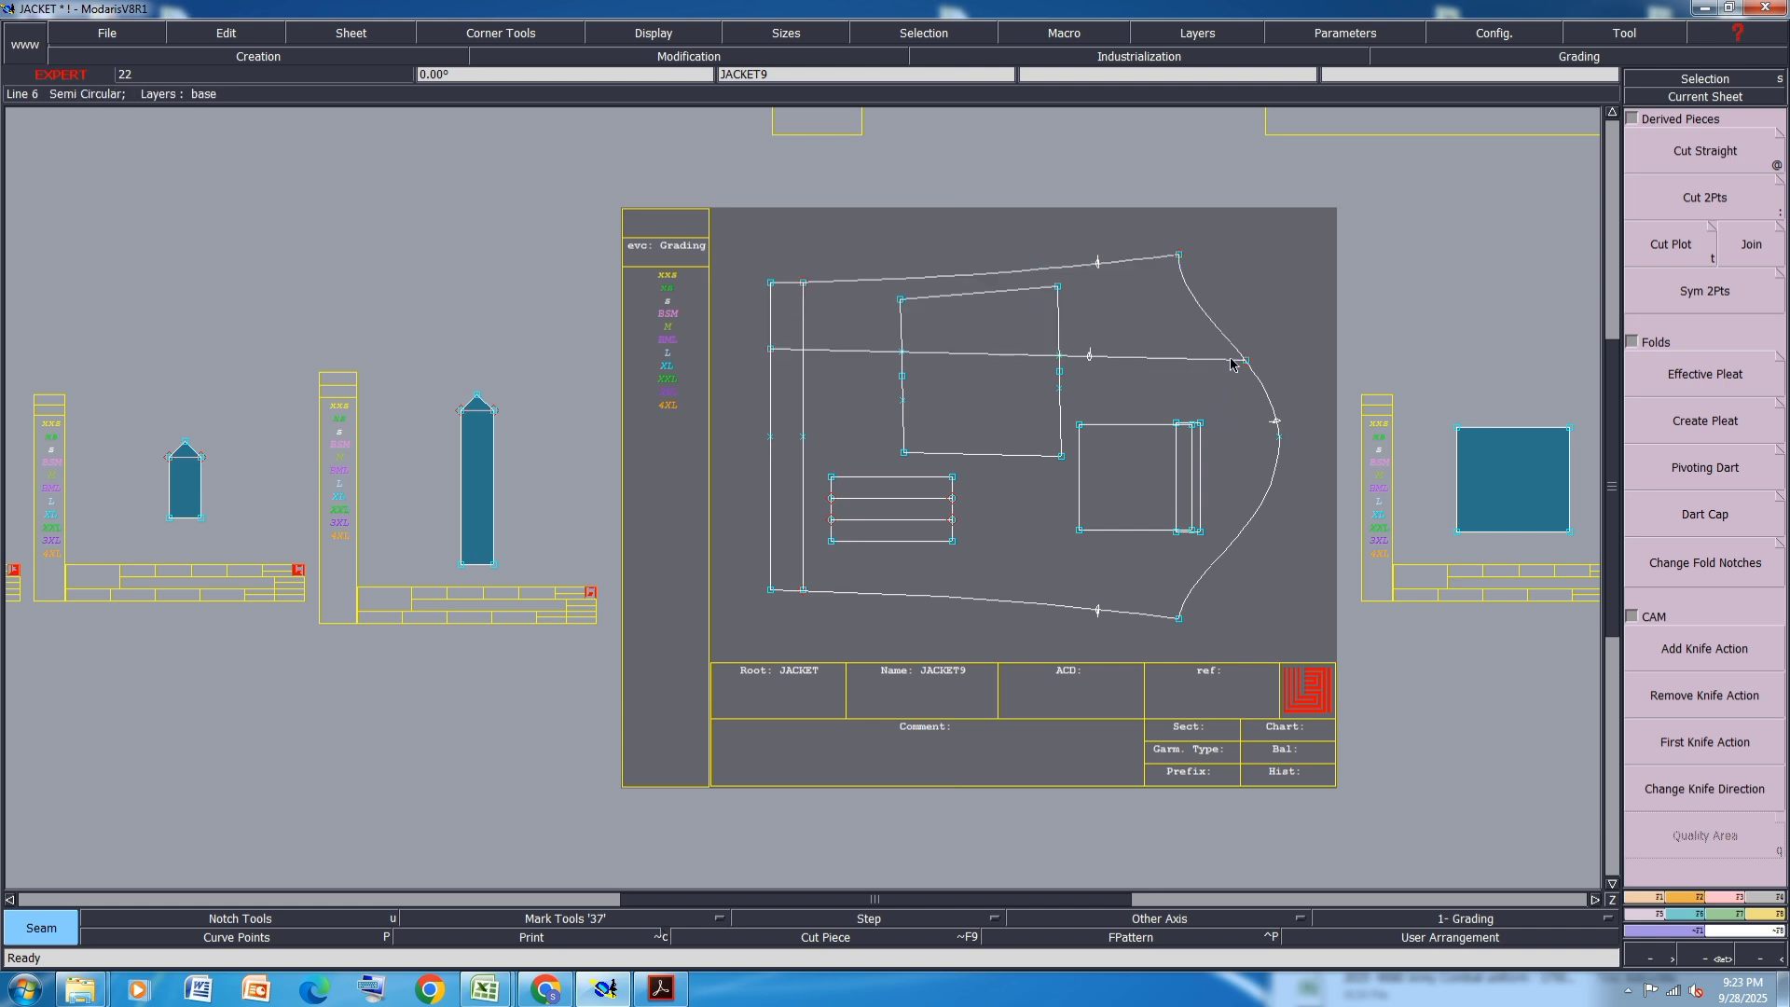
- Extract the large main section of the sleeve as a seam piece that includes the elbow patch, pen pocket, pocket and flap lines
drag(1231, 359, 788, 584)
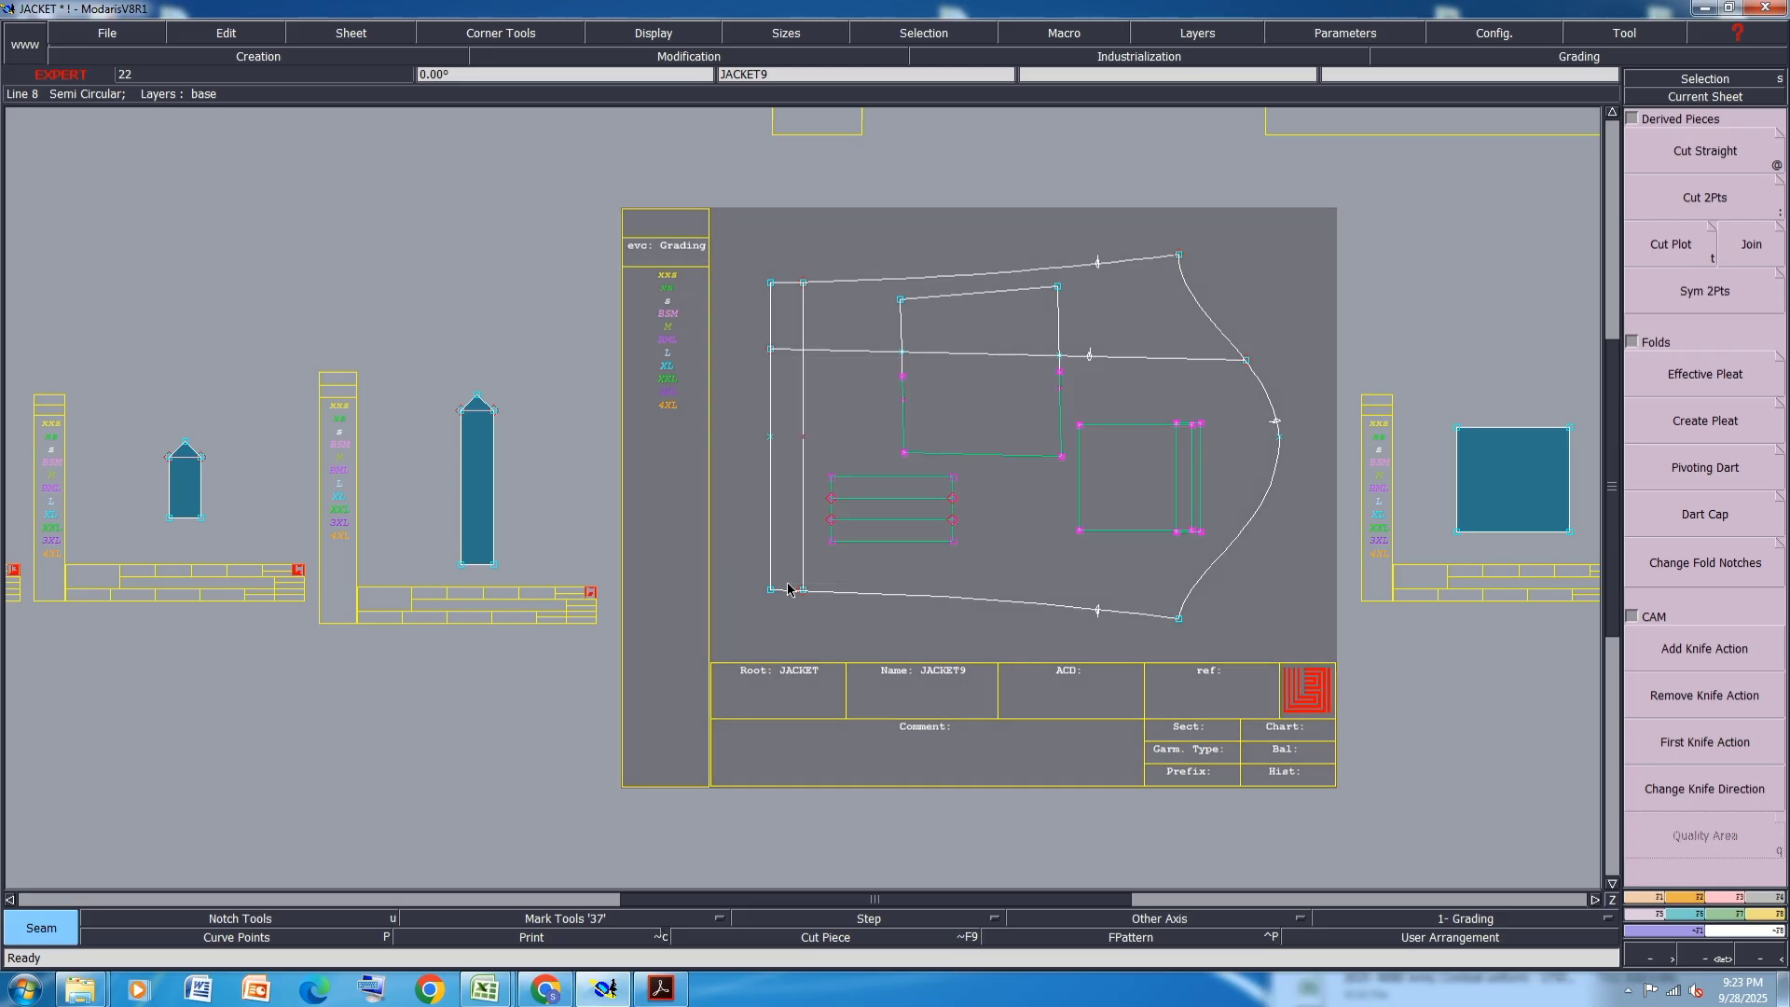
click(789, 566)
click(1049, 527)
click(1095, 407)
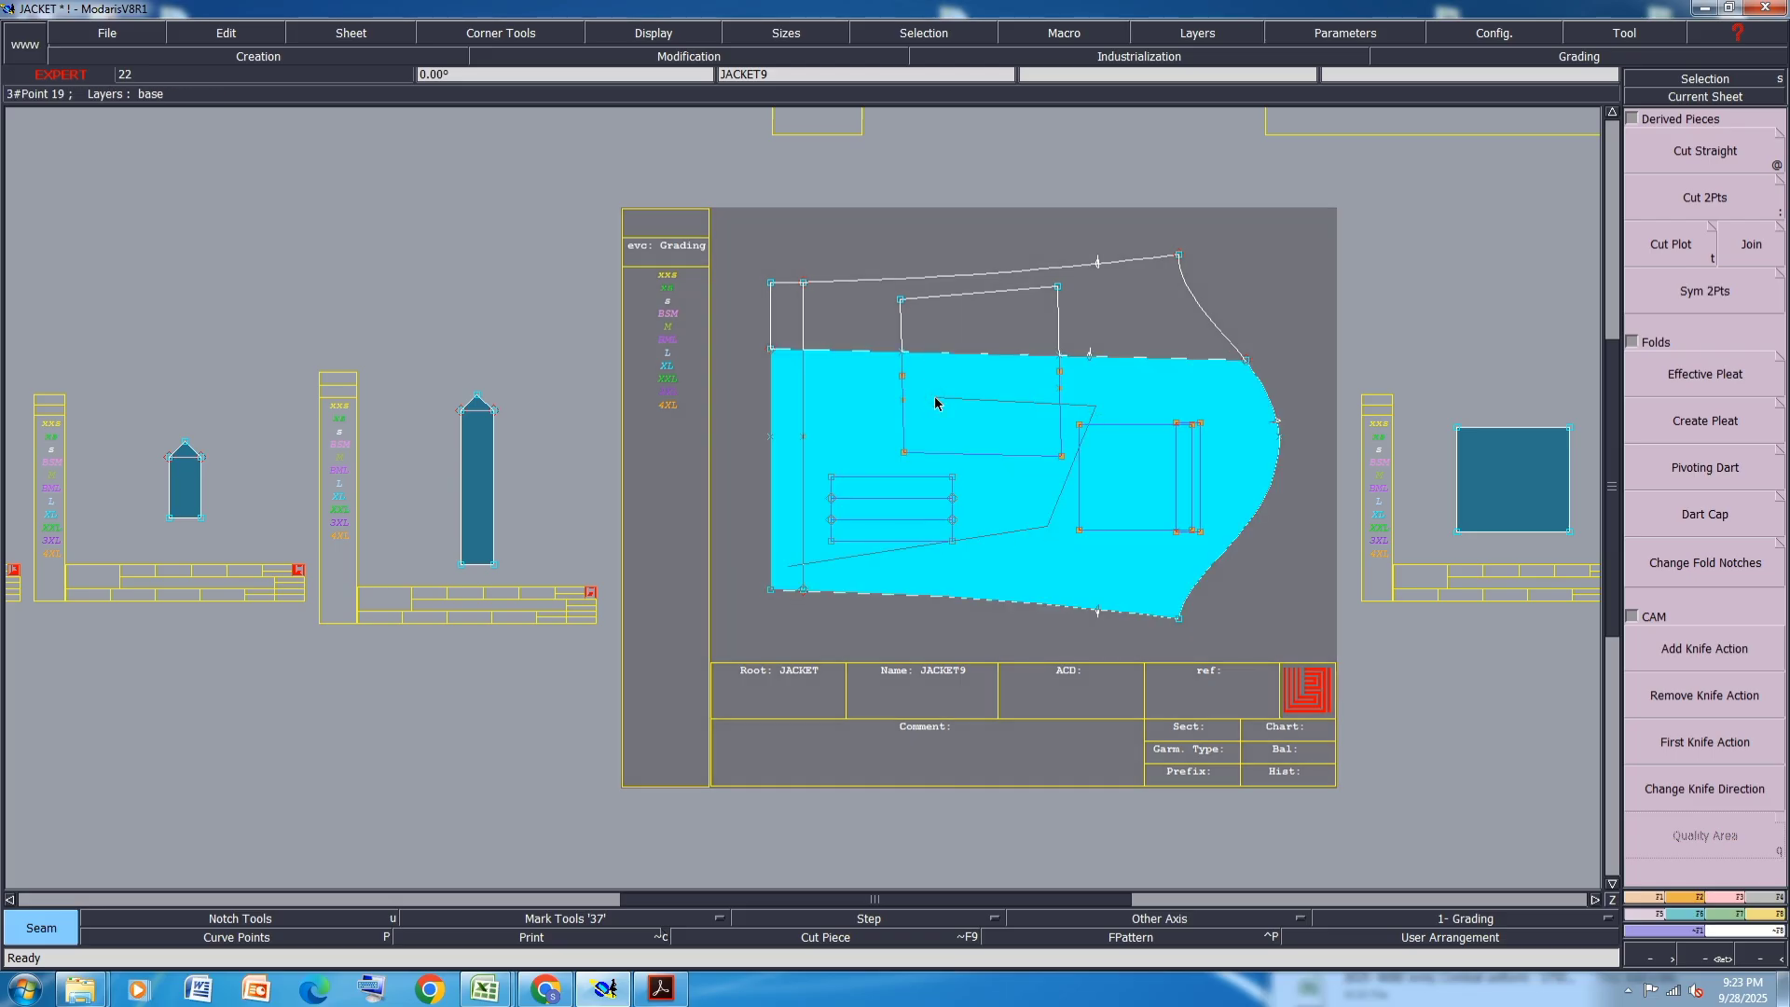
right_click(935, 398)
key(8)
scroll(1441, 536, up, 3)
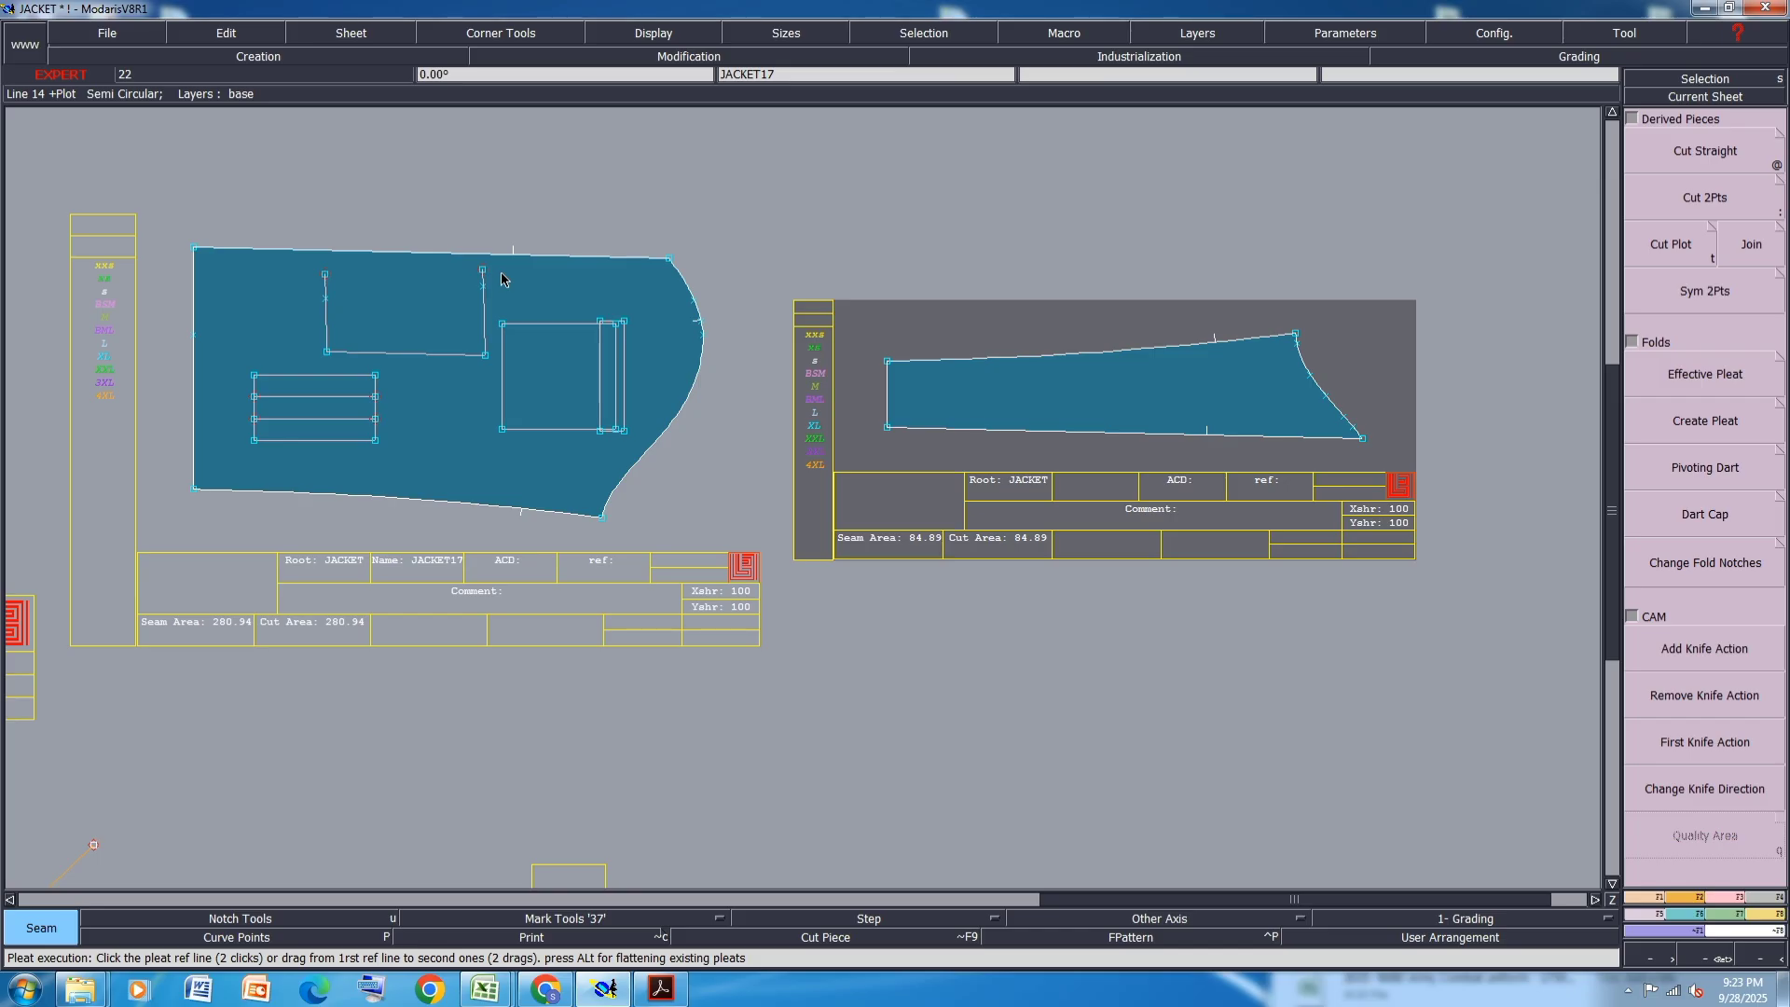
- Enter the comments "SLV PANEL 1X2" for the narrow sleeve section and "SLEEVE 1X2" for the main sleeve piece
click(1193, 510)
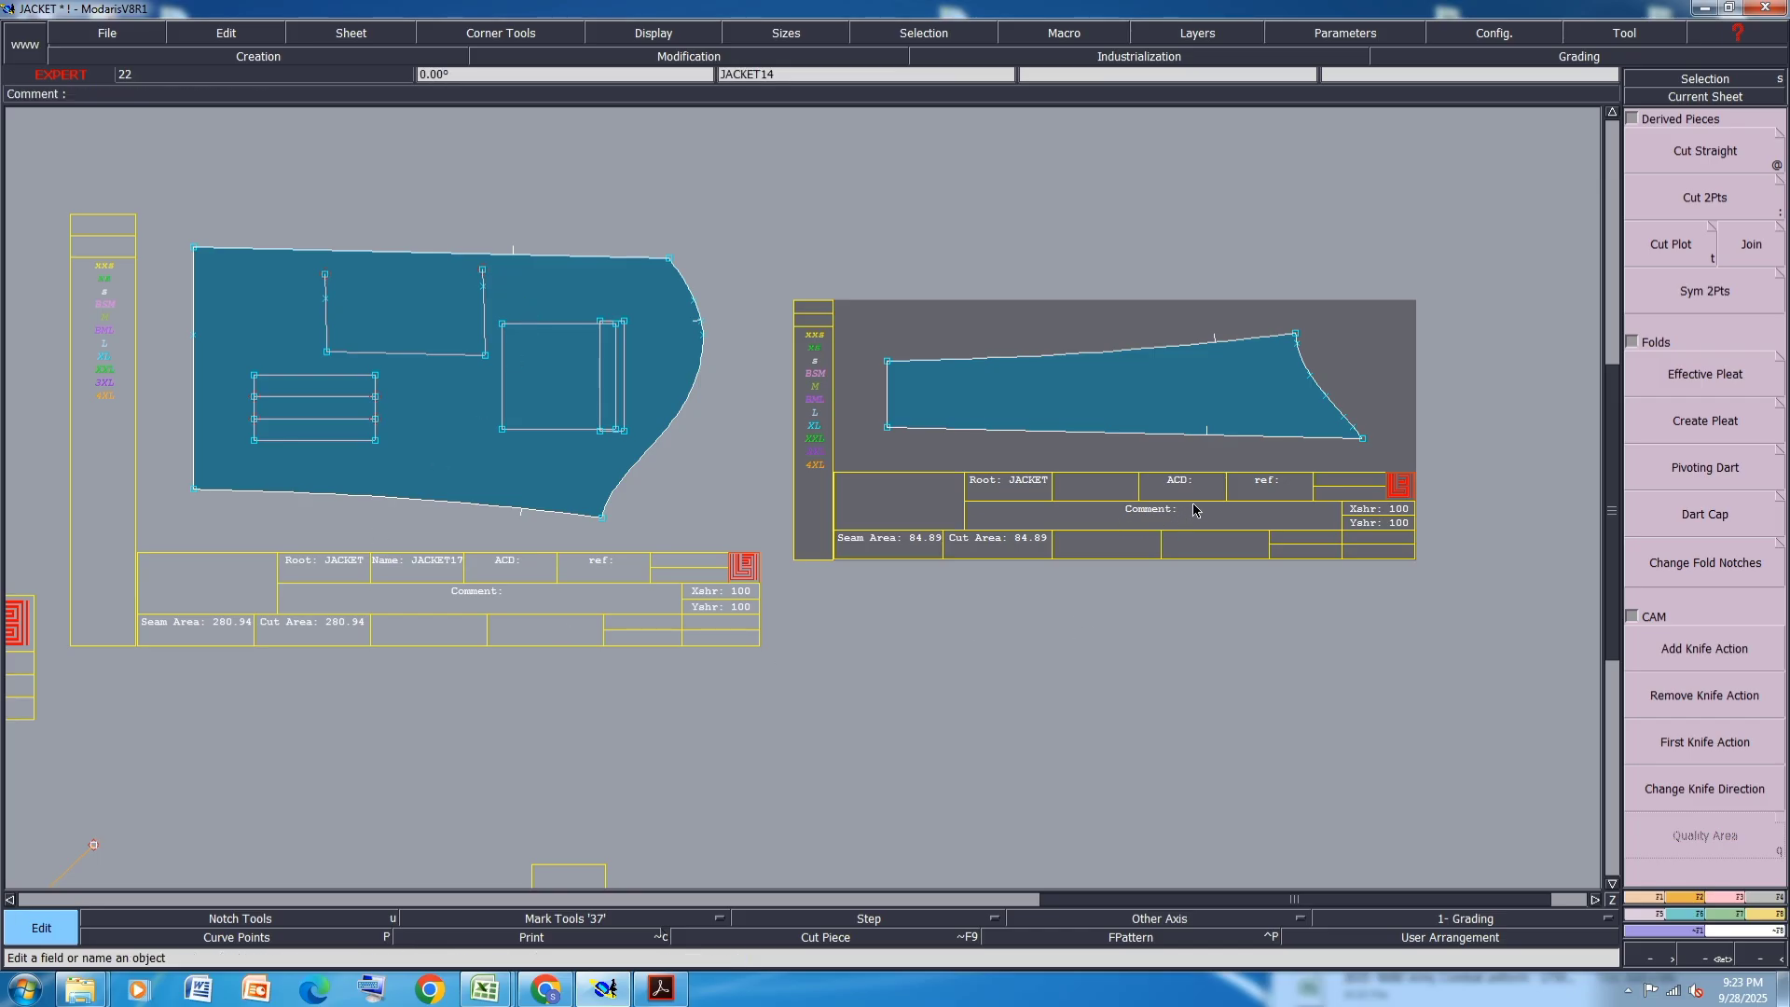
text(SLV PANEL 1X2)
key(Return)
click(511, 595)
text(SLEEVE 1X2)
key(Return)
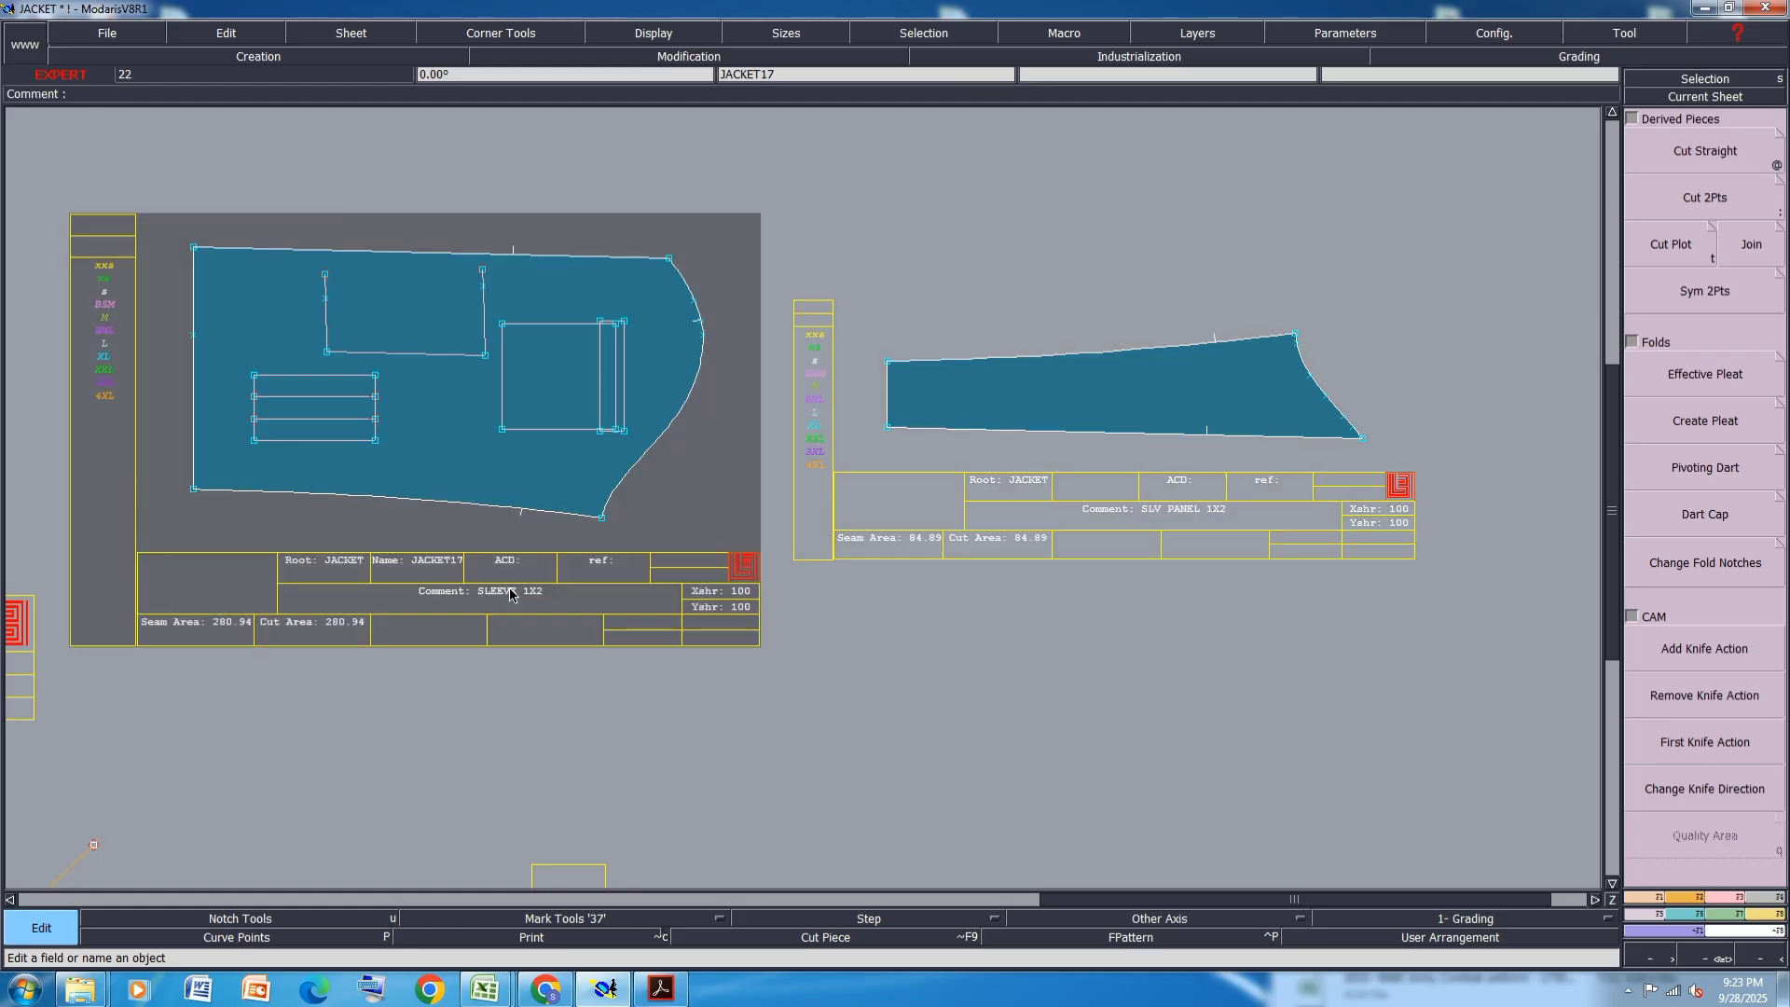
- Rearrange the sheets and extract the long narrow rectangle on sheet JACKET12 as a seam piece
key(j)
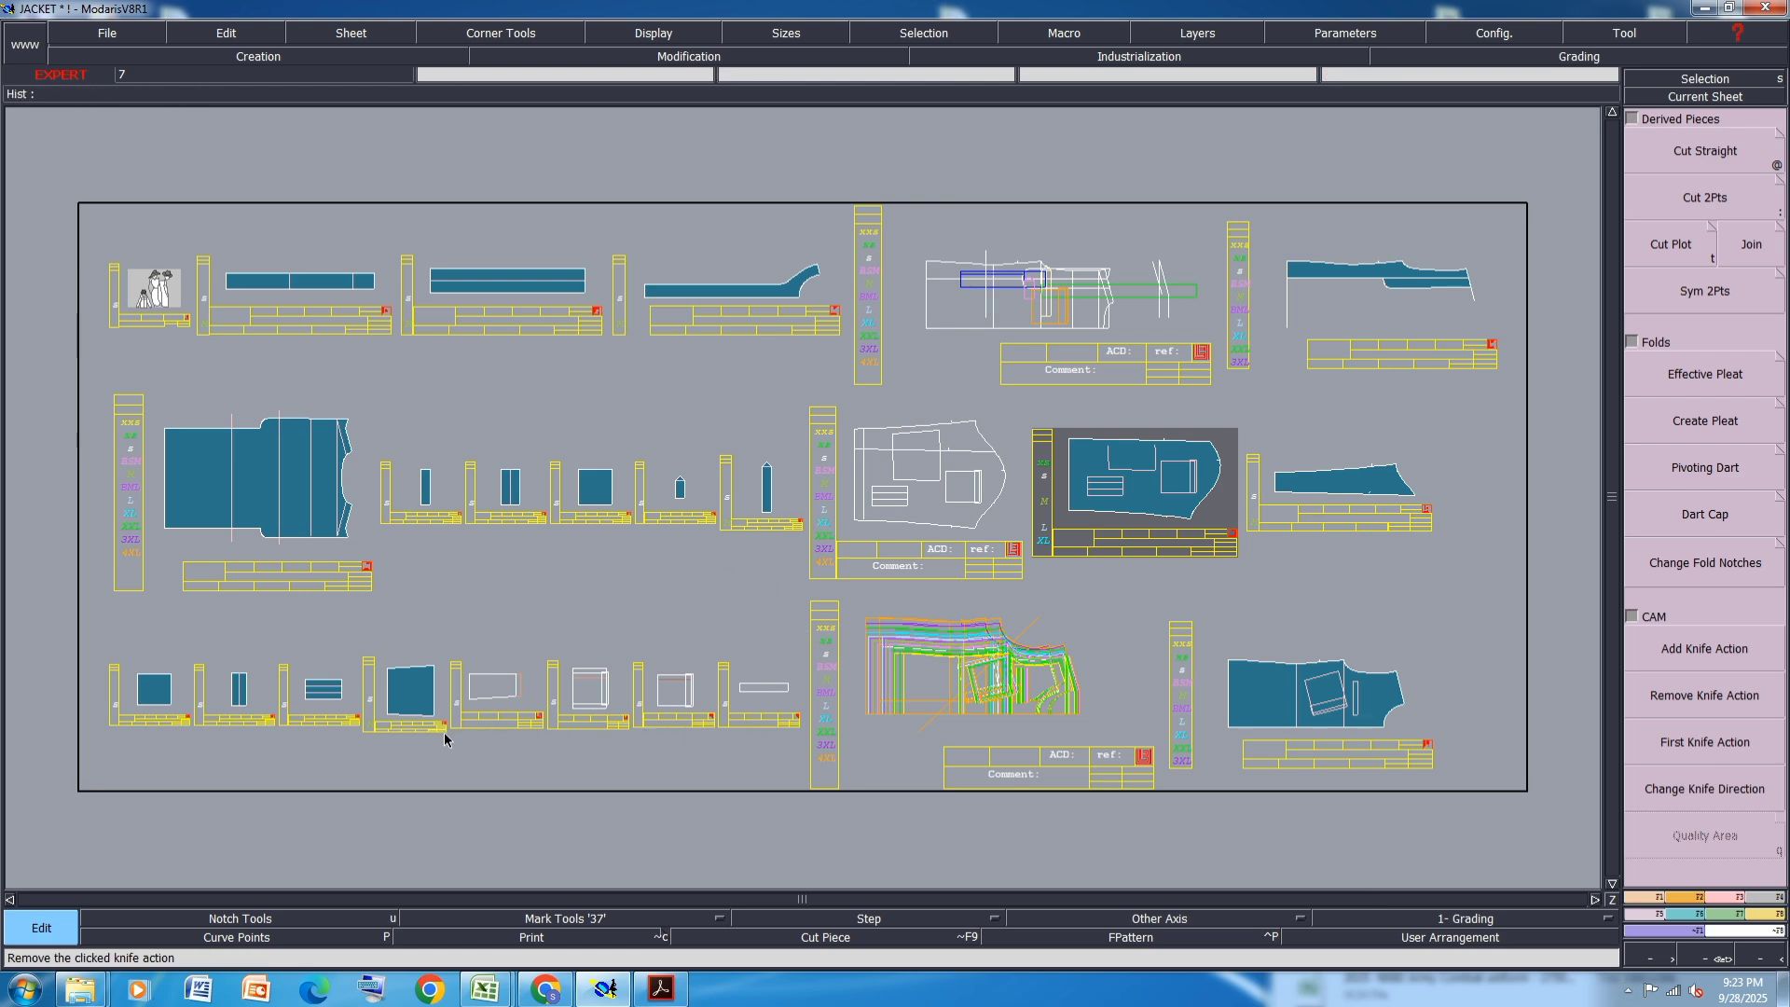
scroll(444, 732, up, 2)
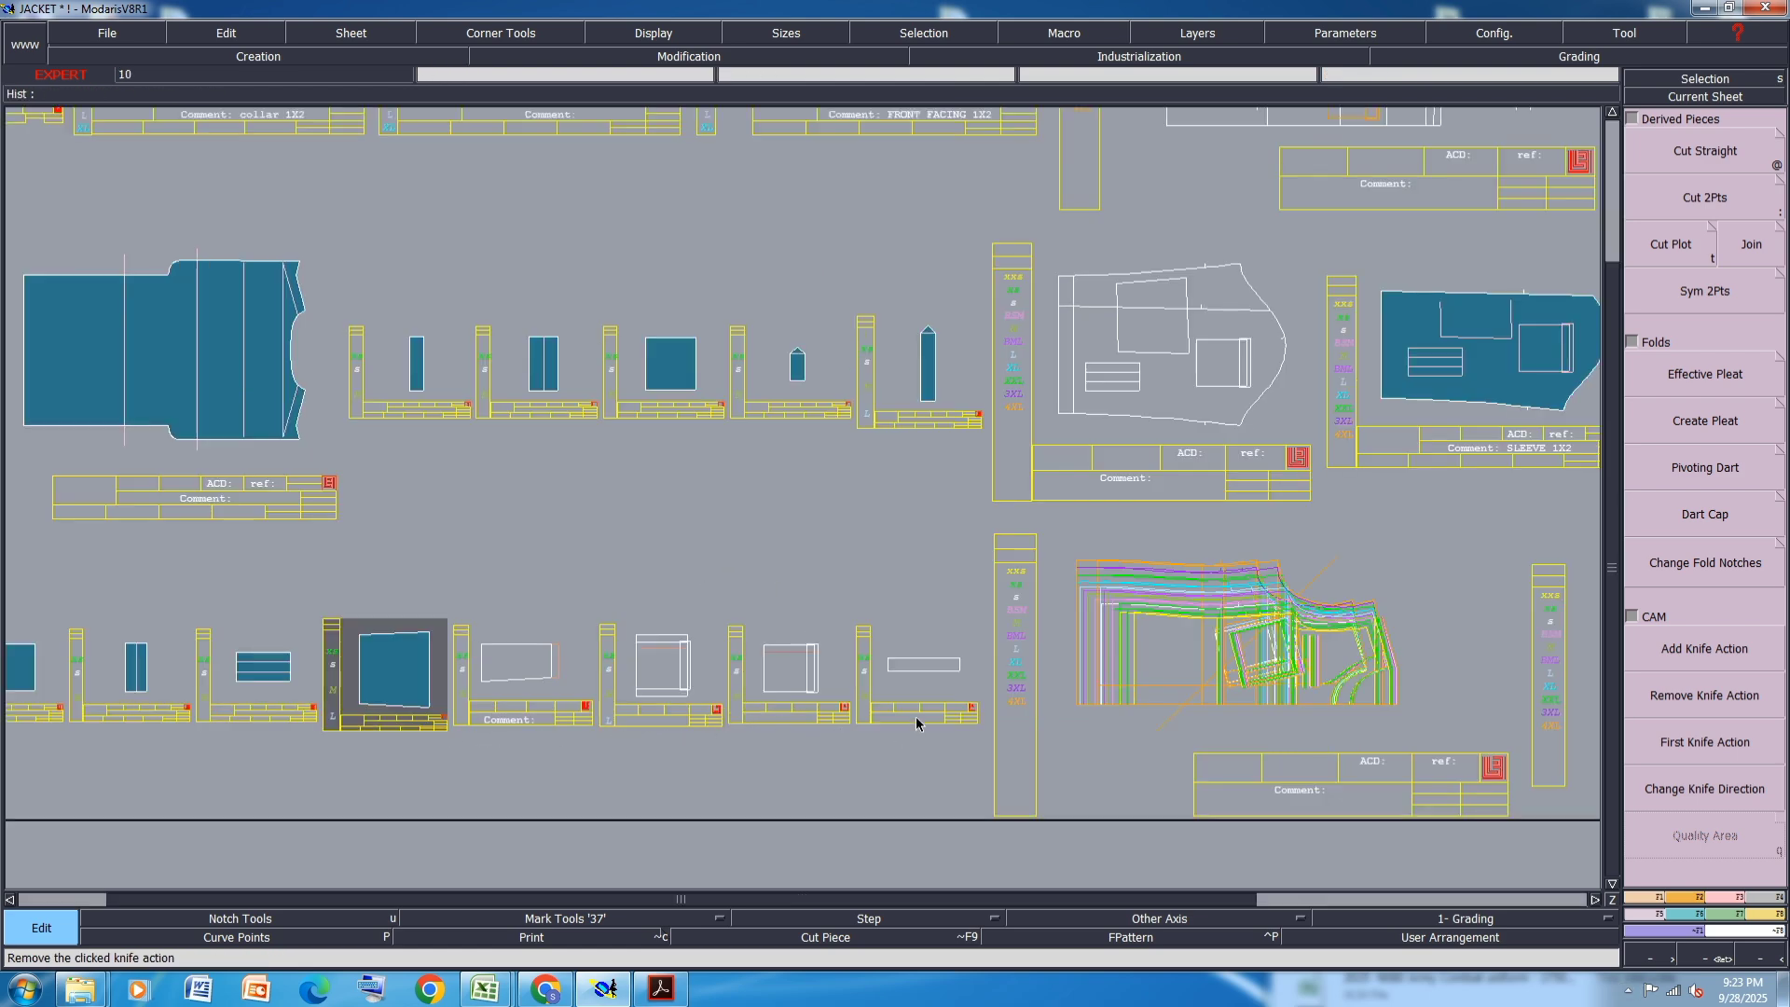
scroll(919, 719, up, 8)
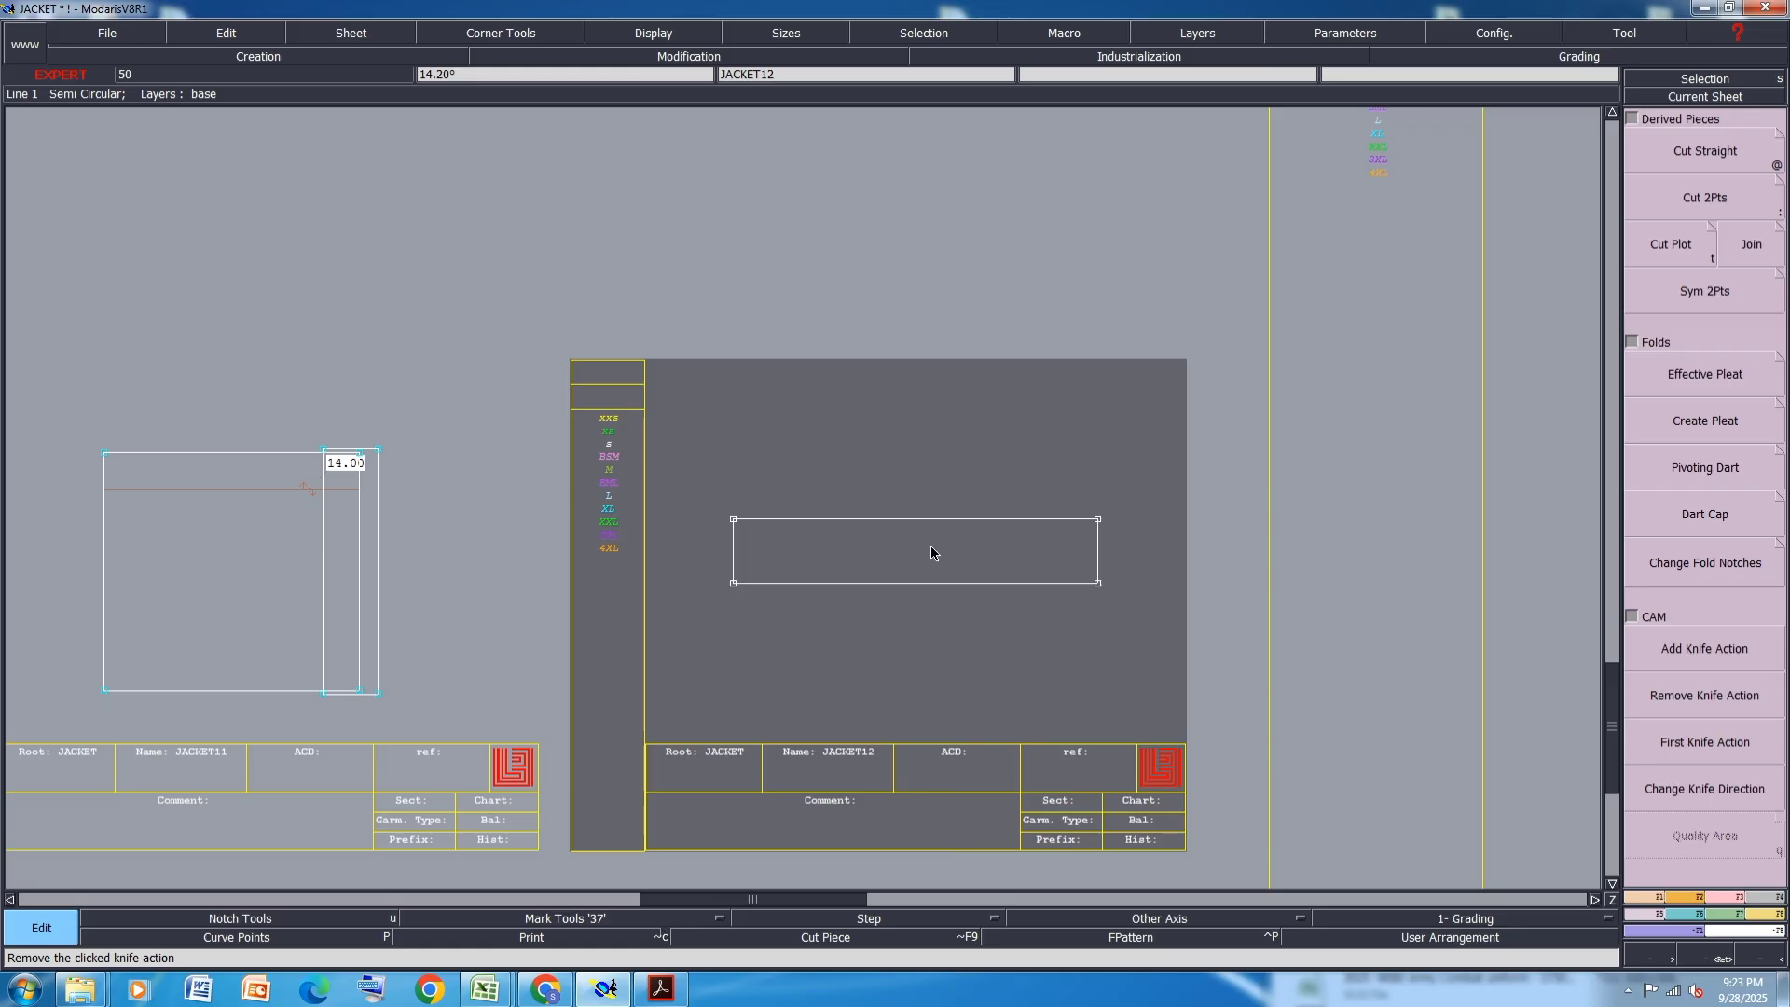
key(p)
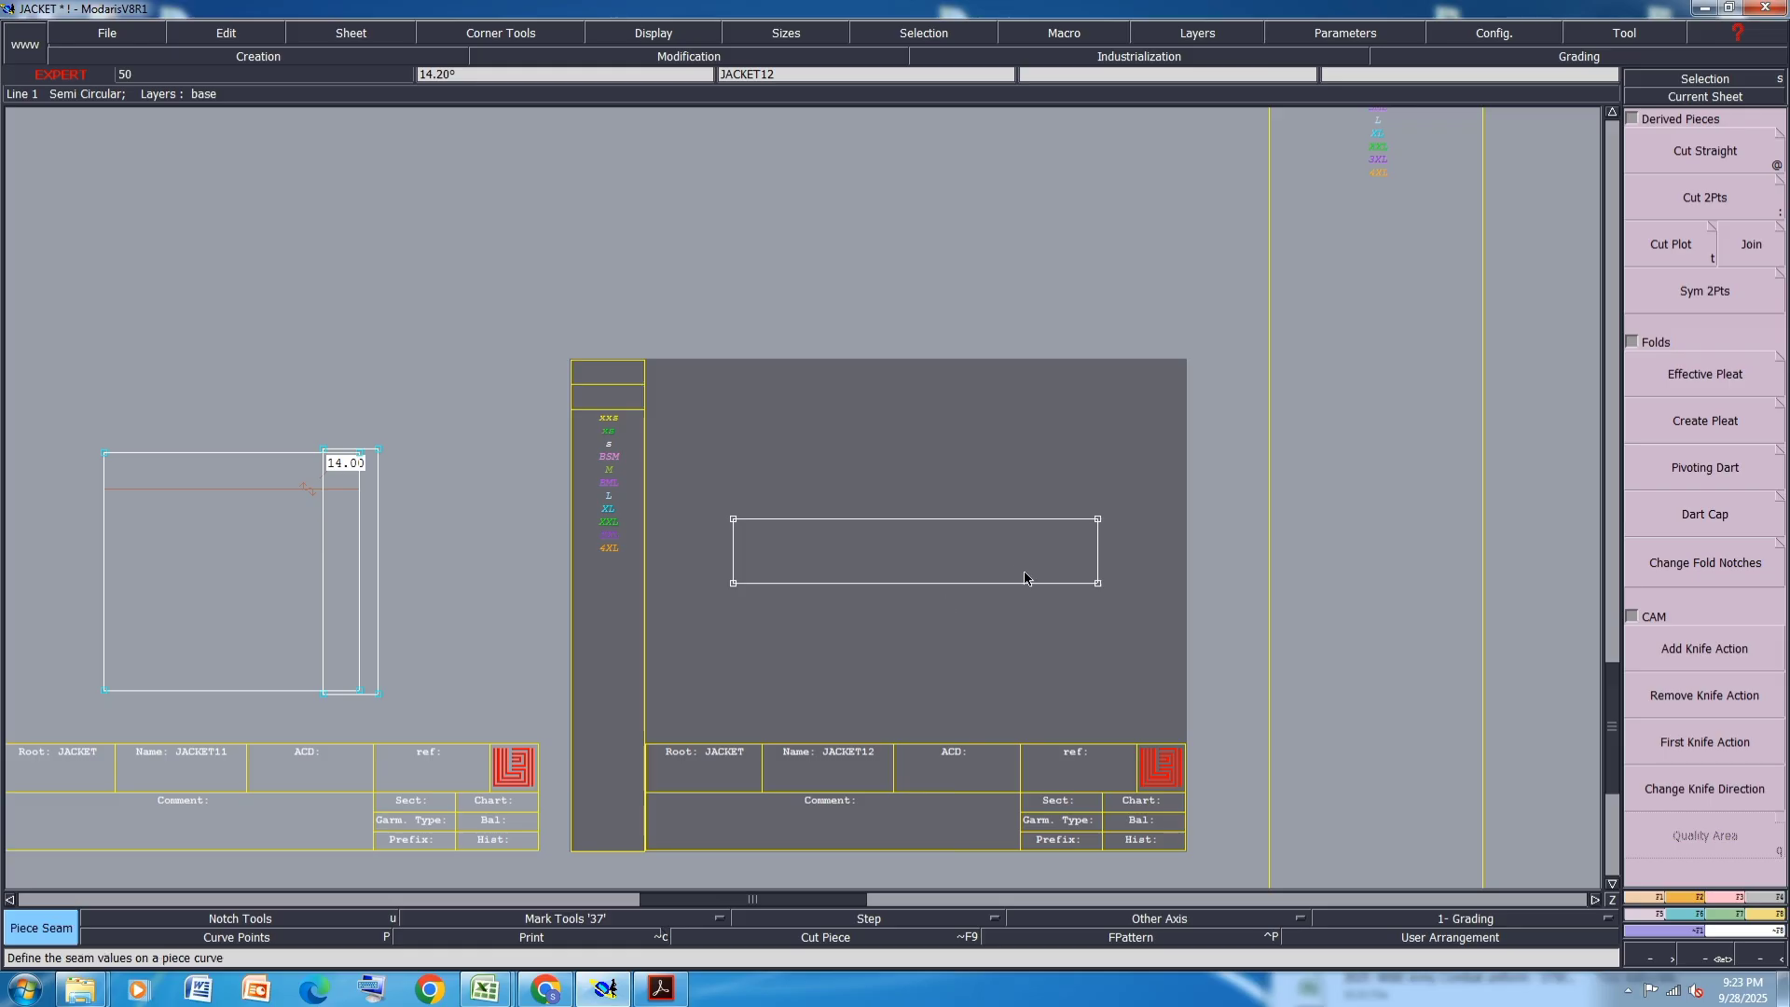
click(953, 544)
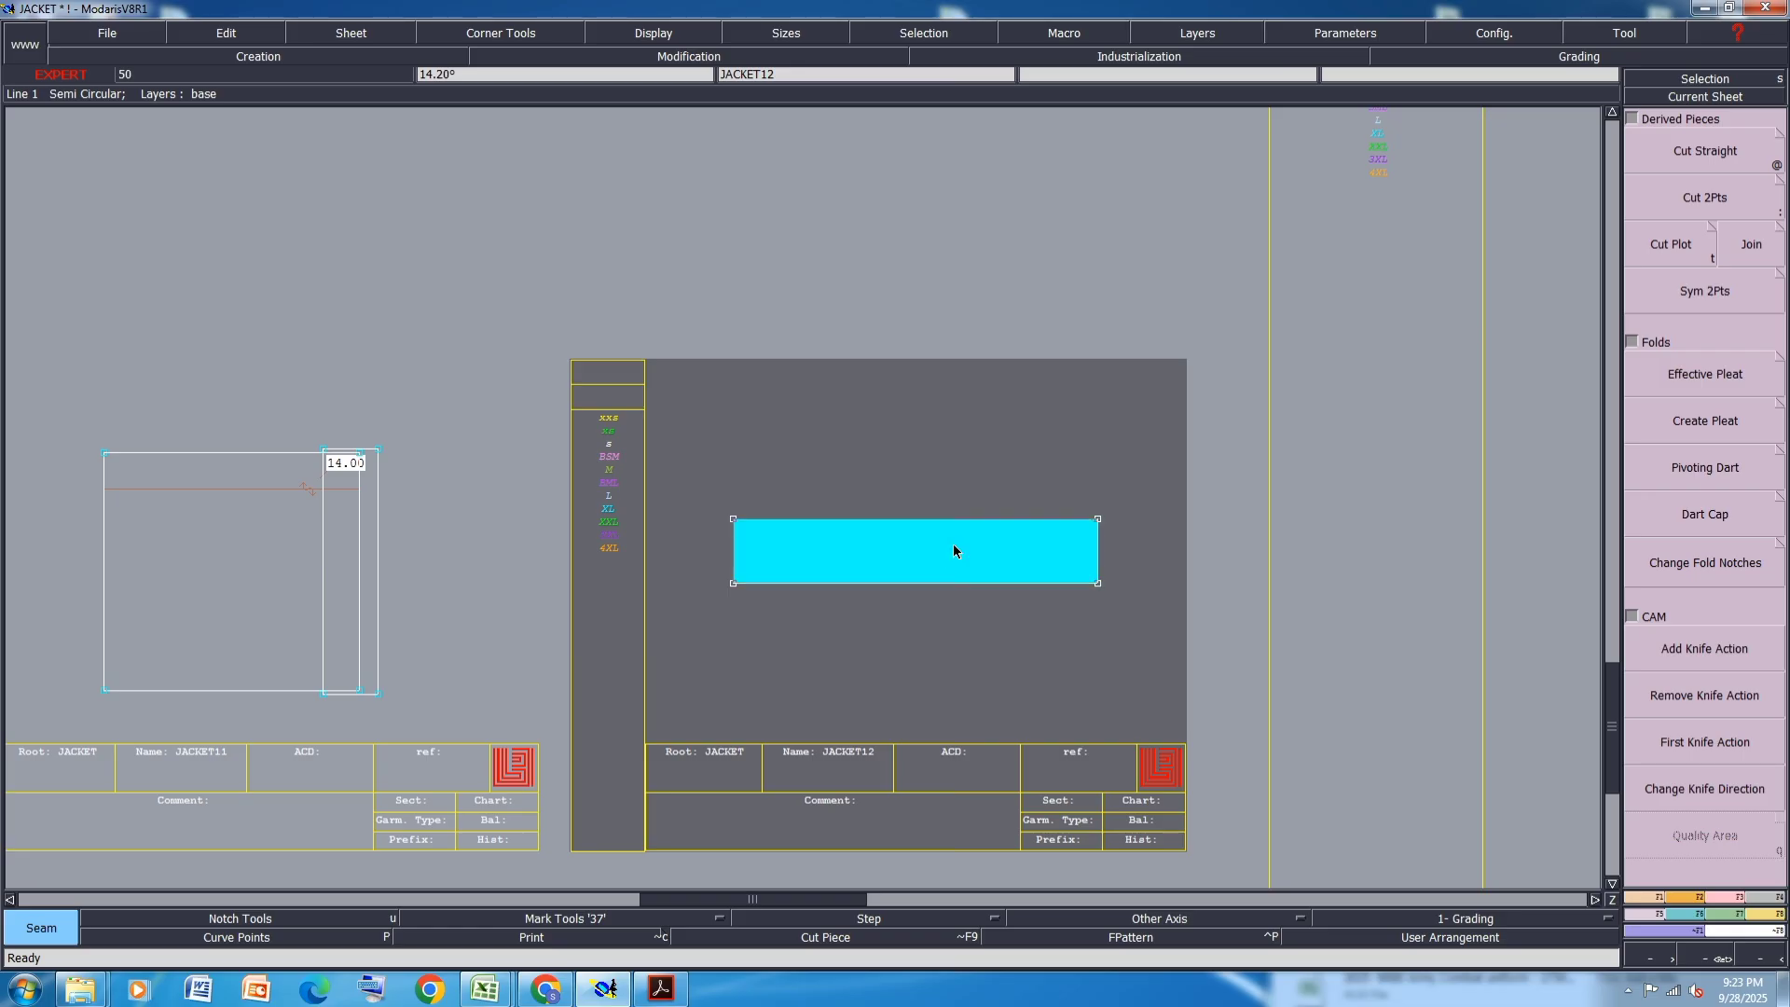
scroll(164, 775, up, 2)
scroll(968, 595, down, 3)
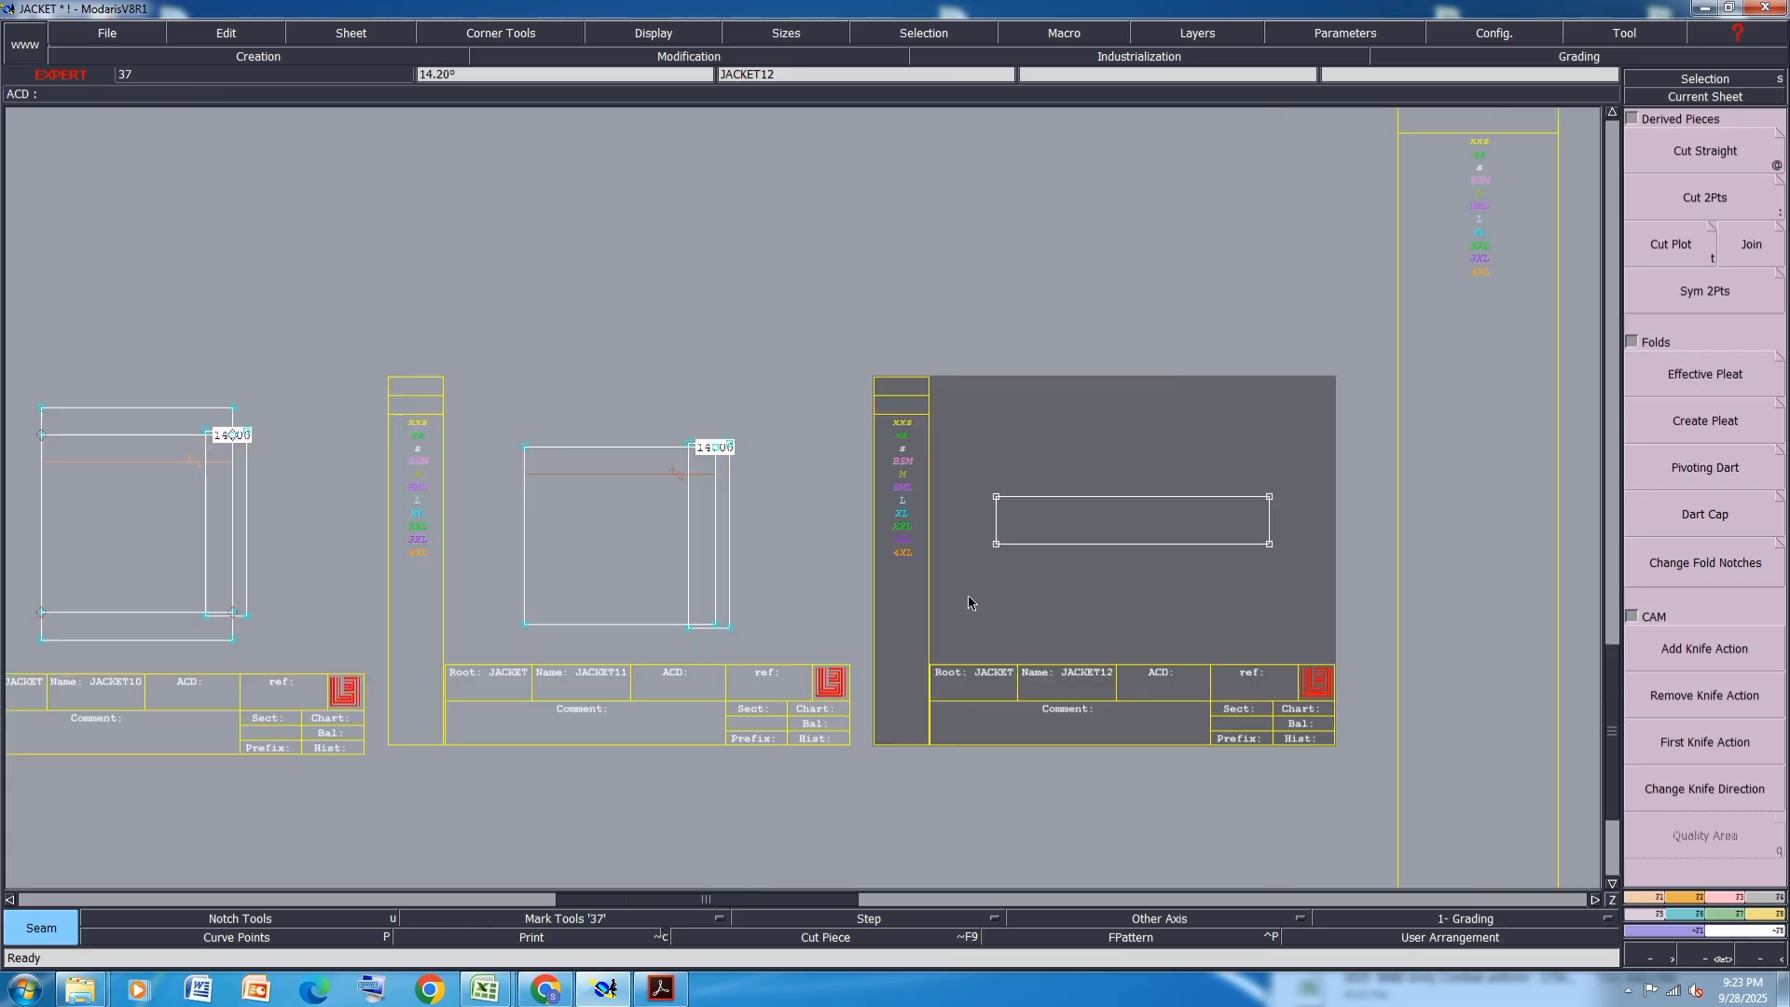
- Rearrange the sheets and extract the narrow flap overlapping the pocket on sheet JACKET10 as a seam piece
key(j)
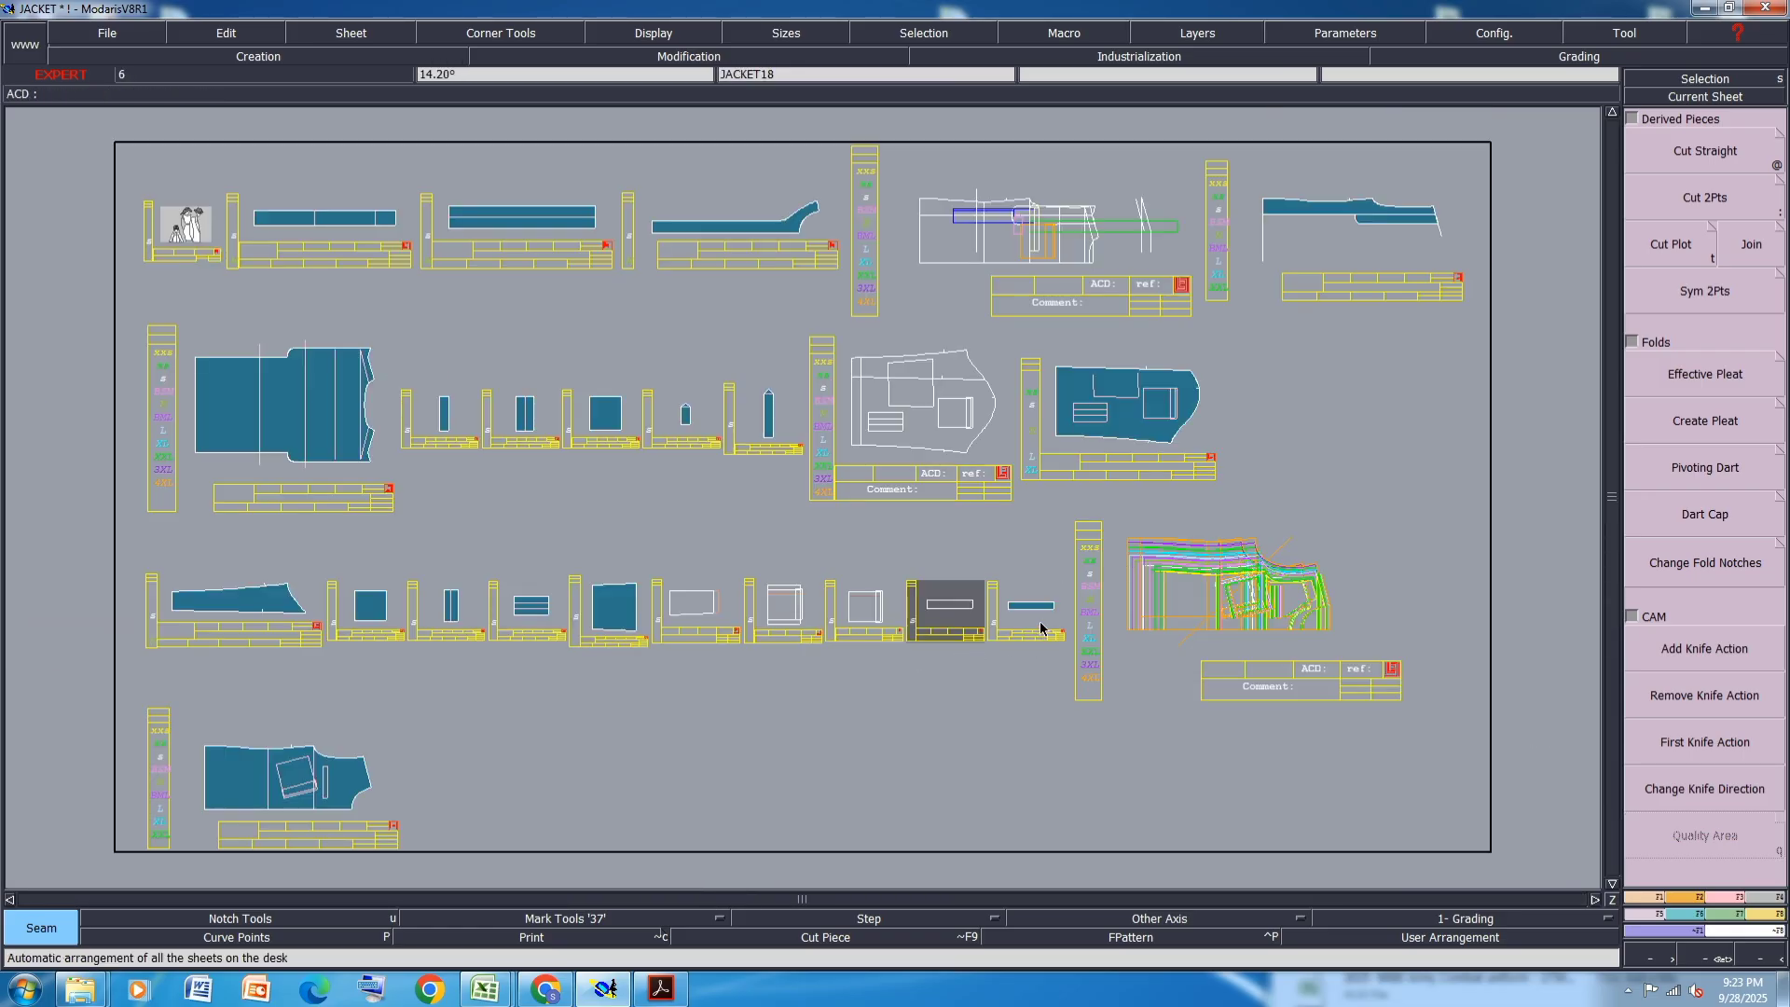
scroll(1041, 628, up, 4)
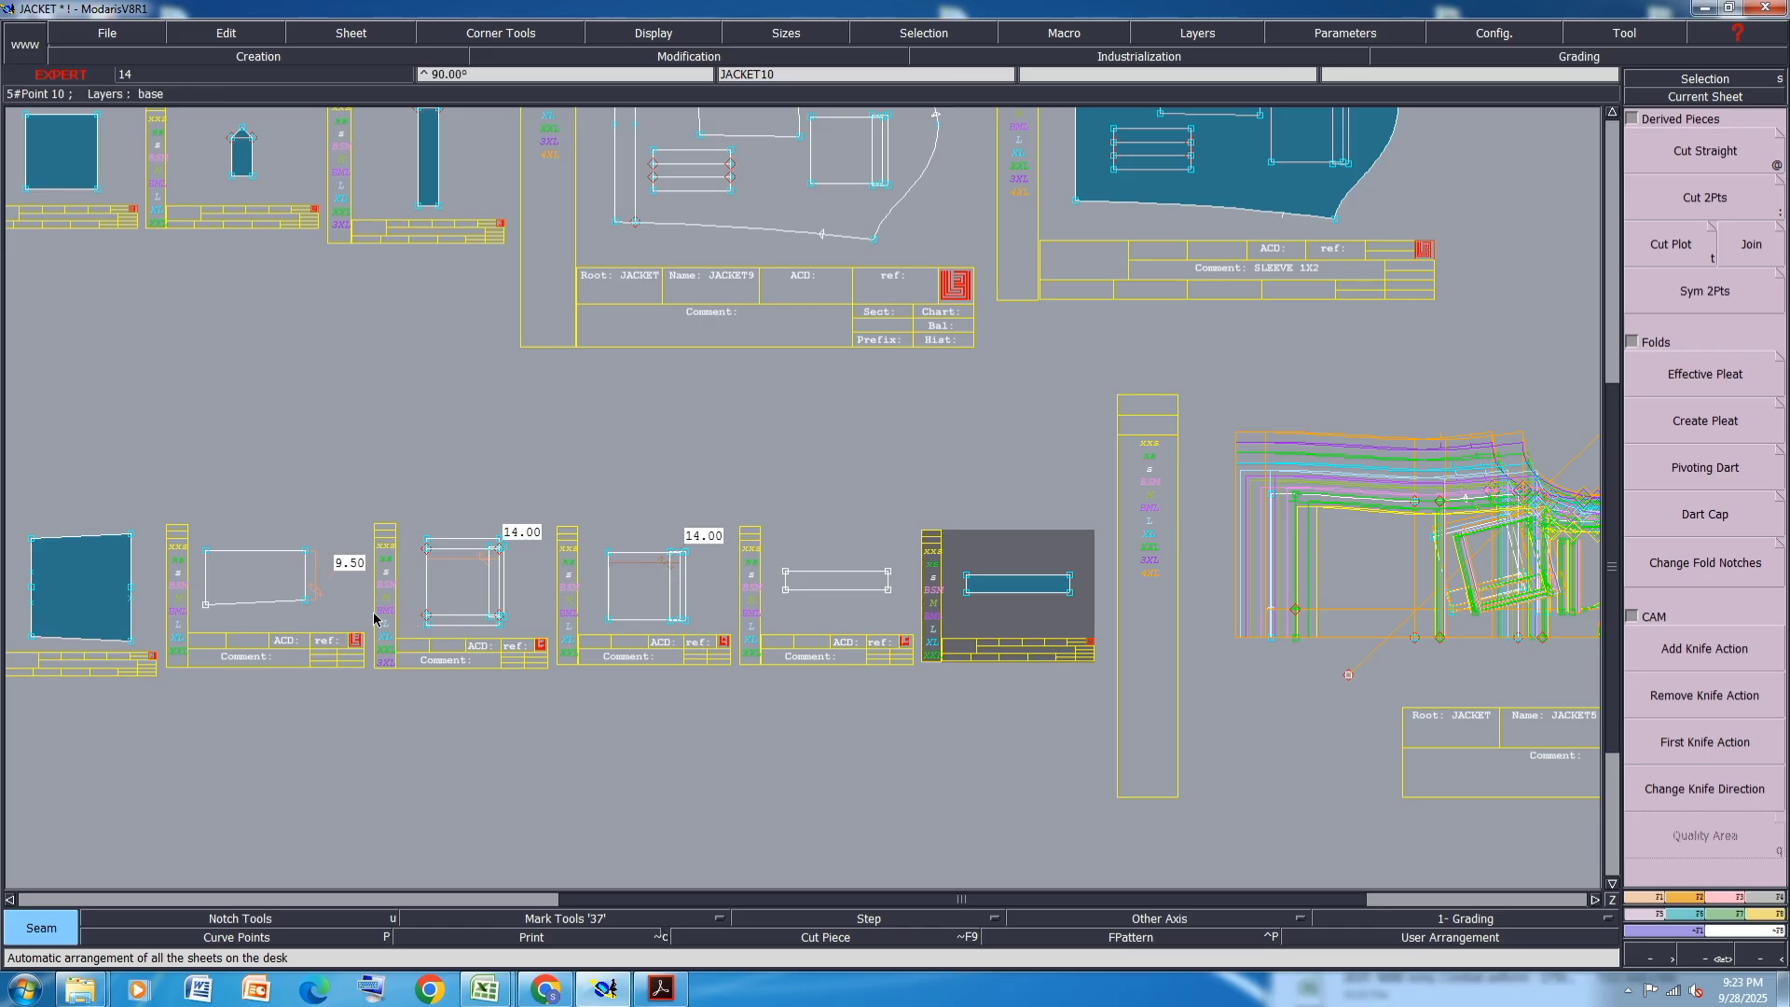
scroll(373, 618, up, 5)
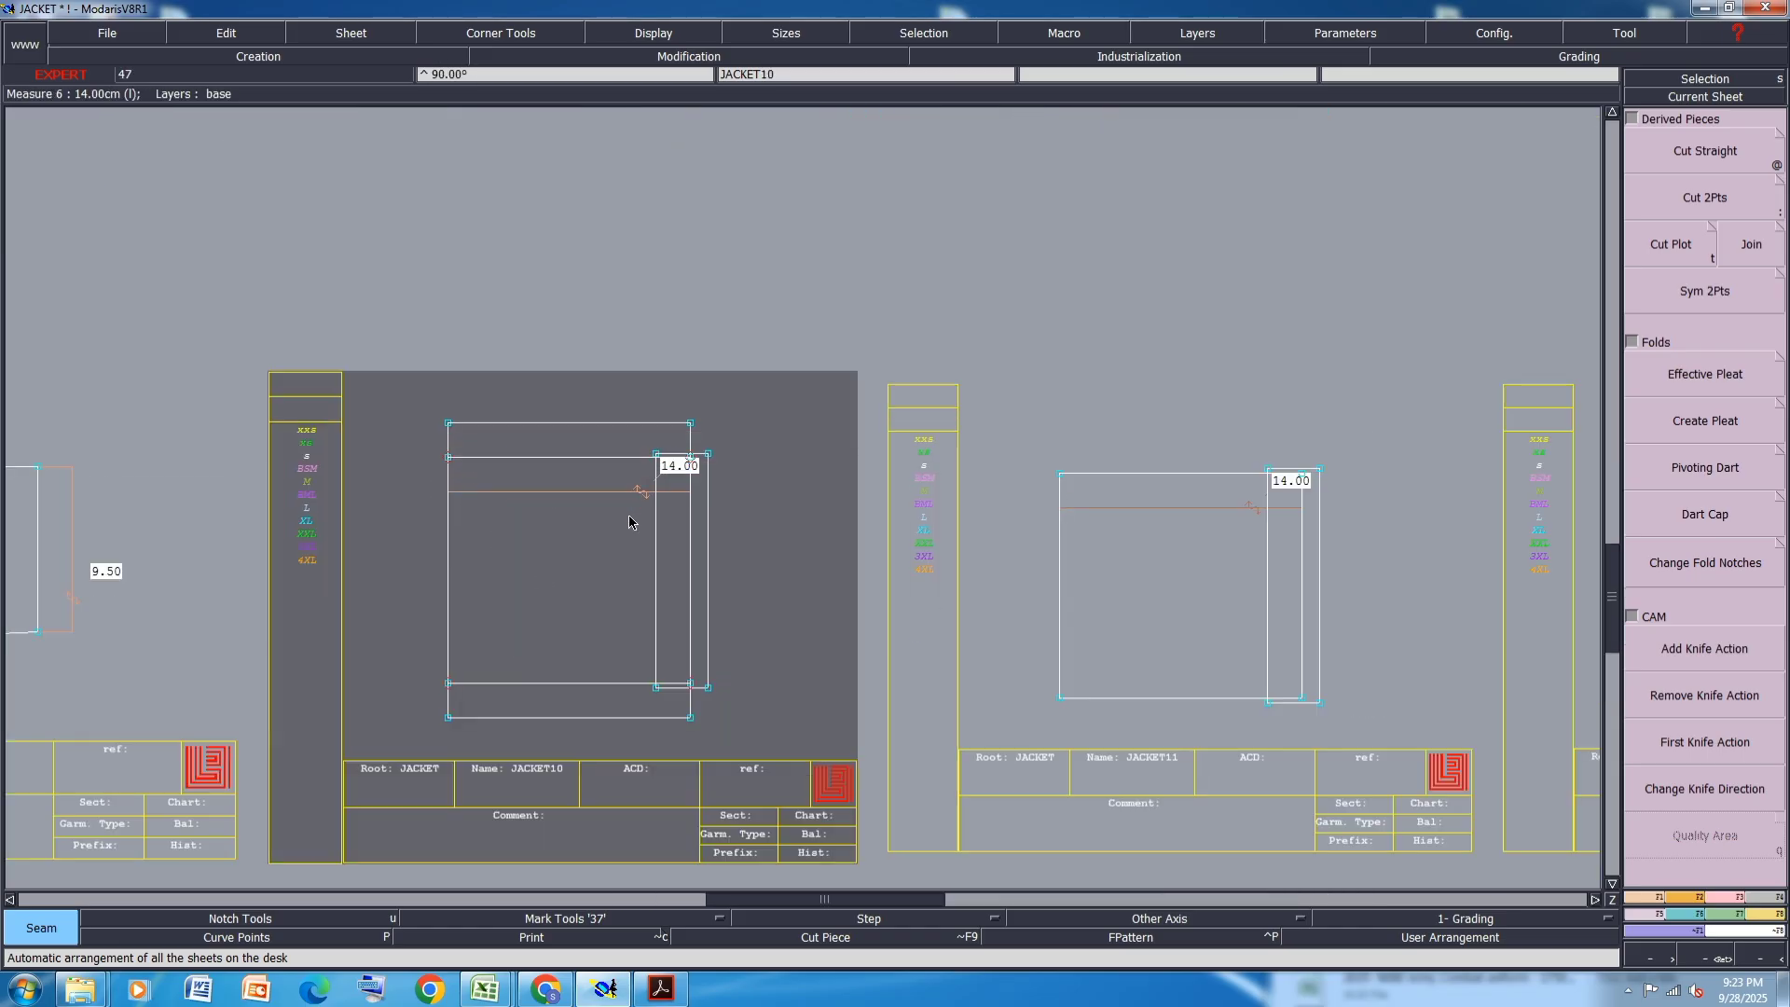
scroll(670, 663, up, 2)
click(681, 657)
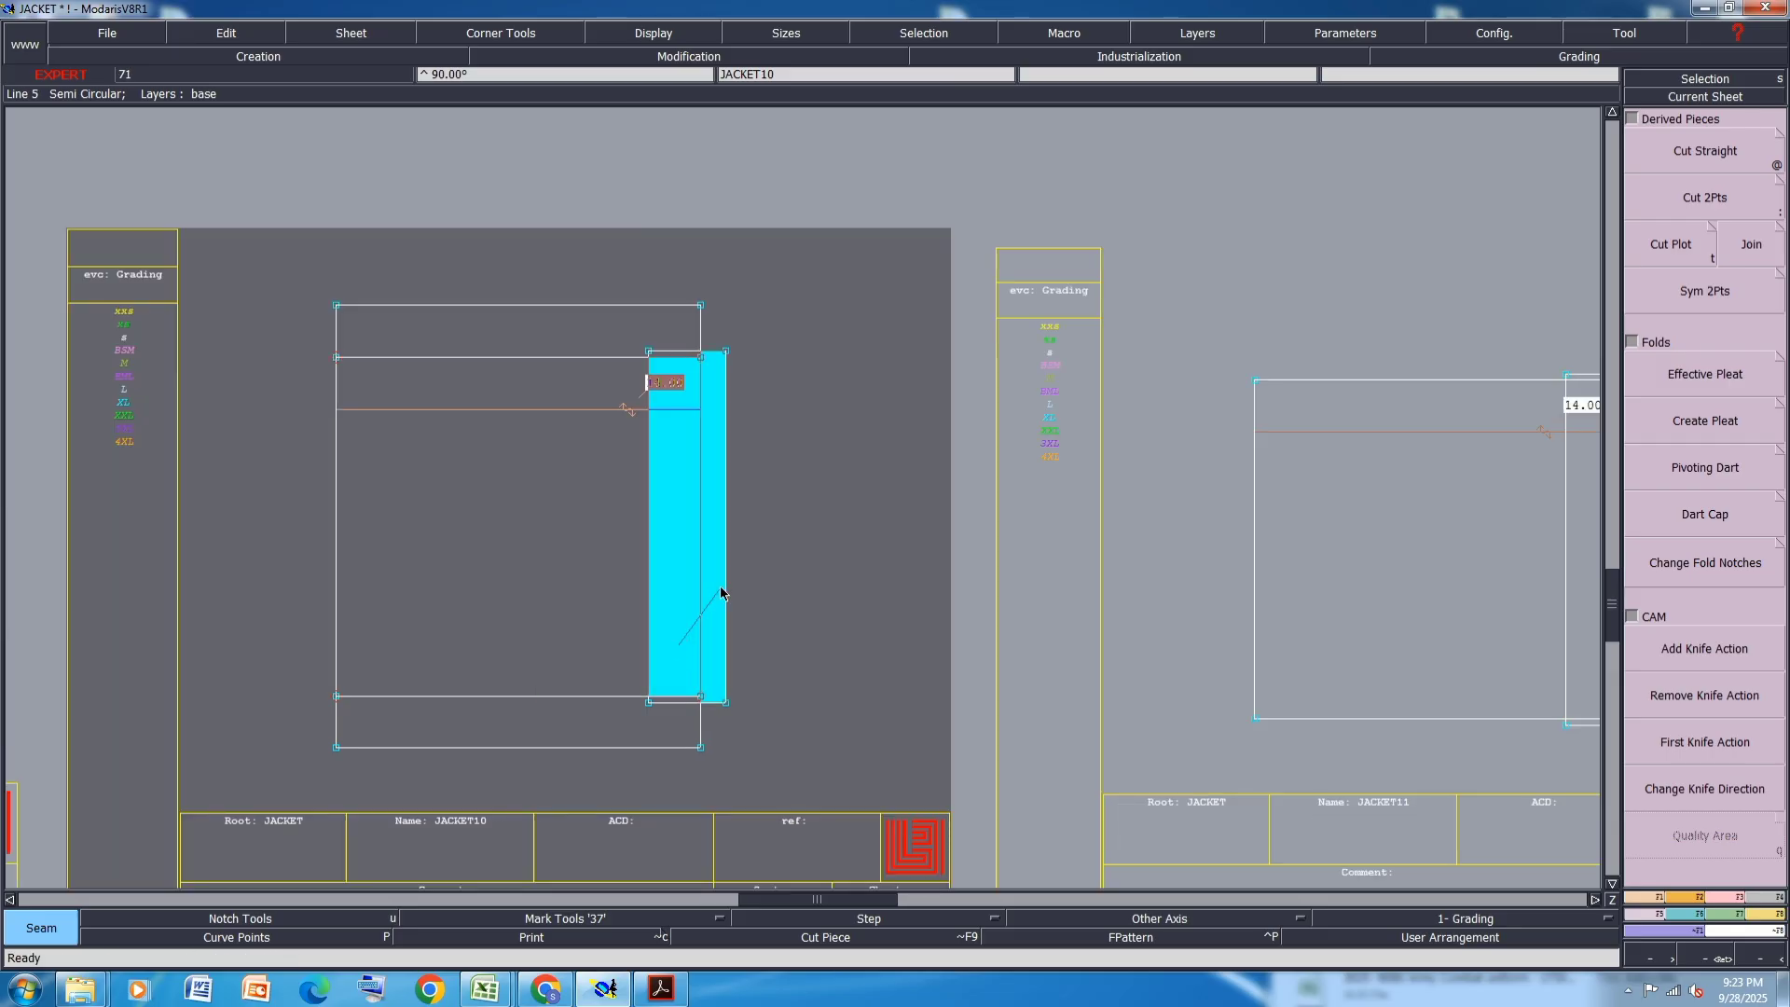
right_click(676, 354)
right_click(945, 441)
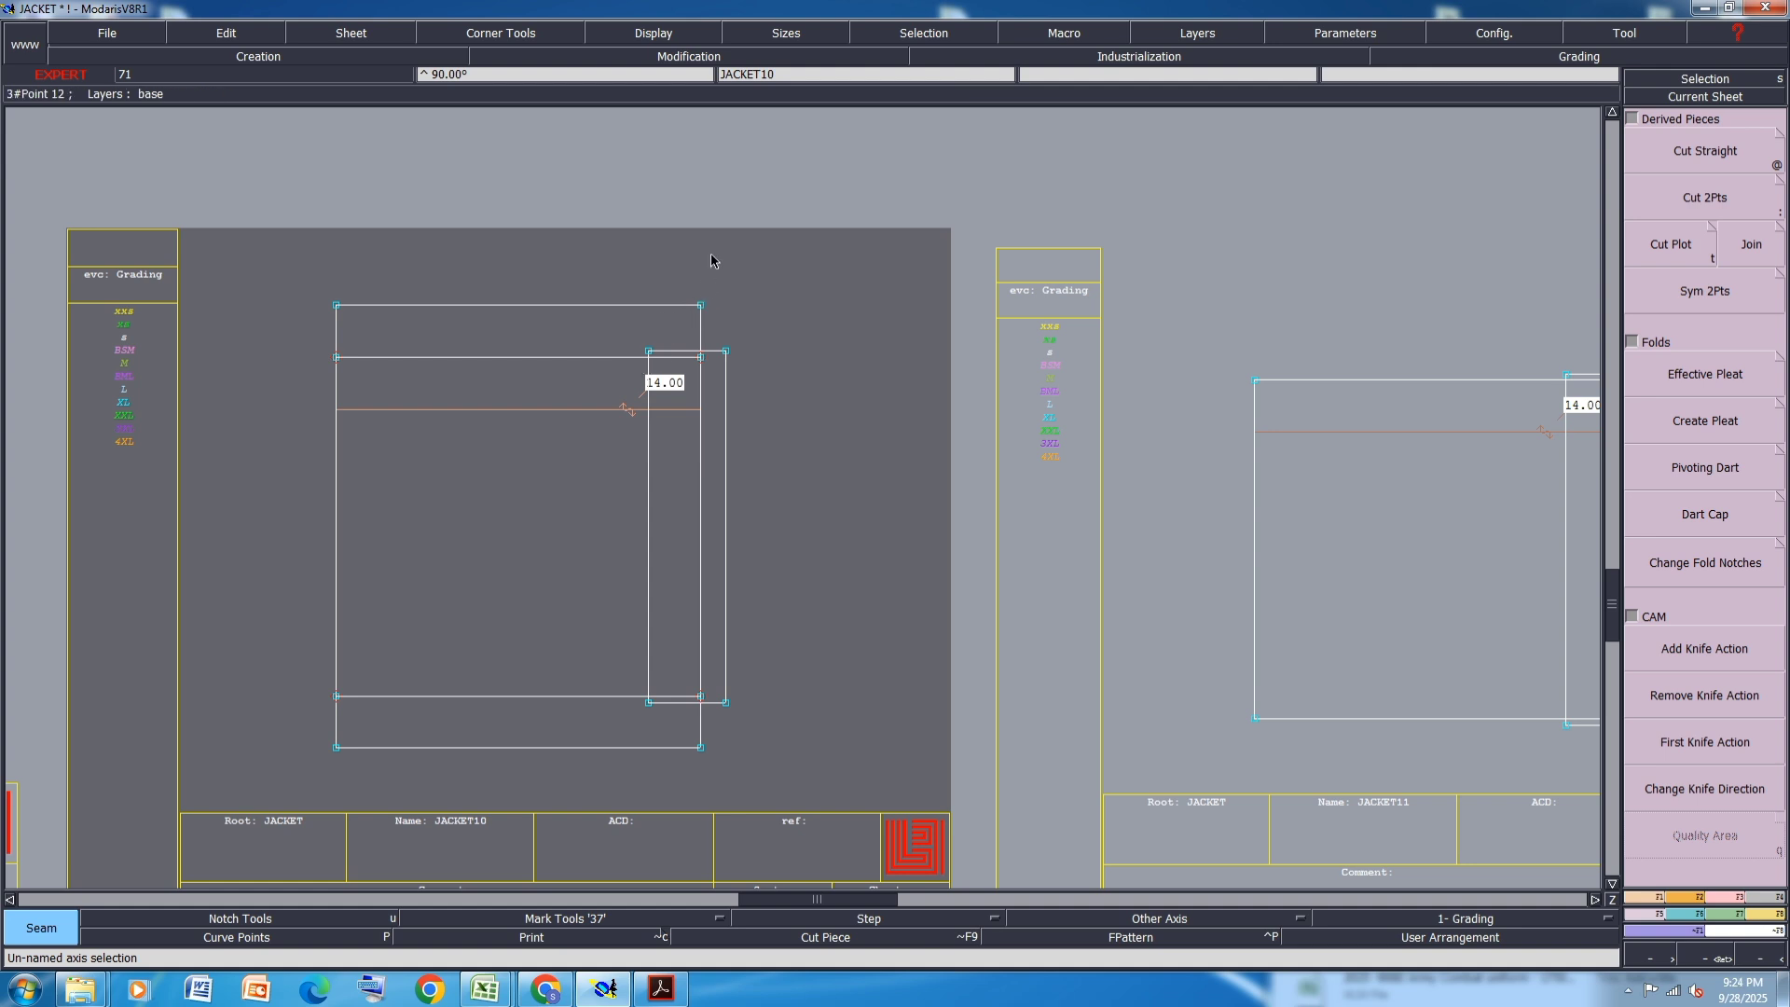
- Extract the full pocket on sheet JACKET10, including both end strips, as a seam piece that keeps its inner lines
drag(715, 257, 317, 798)
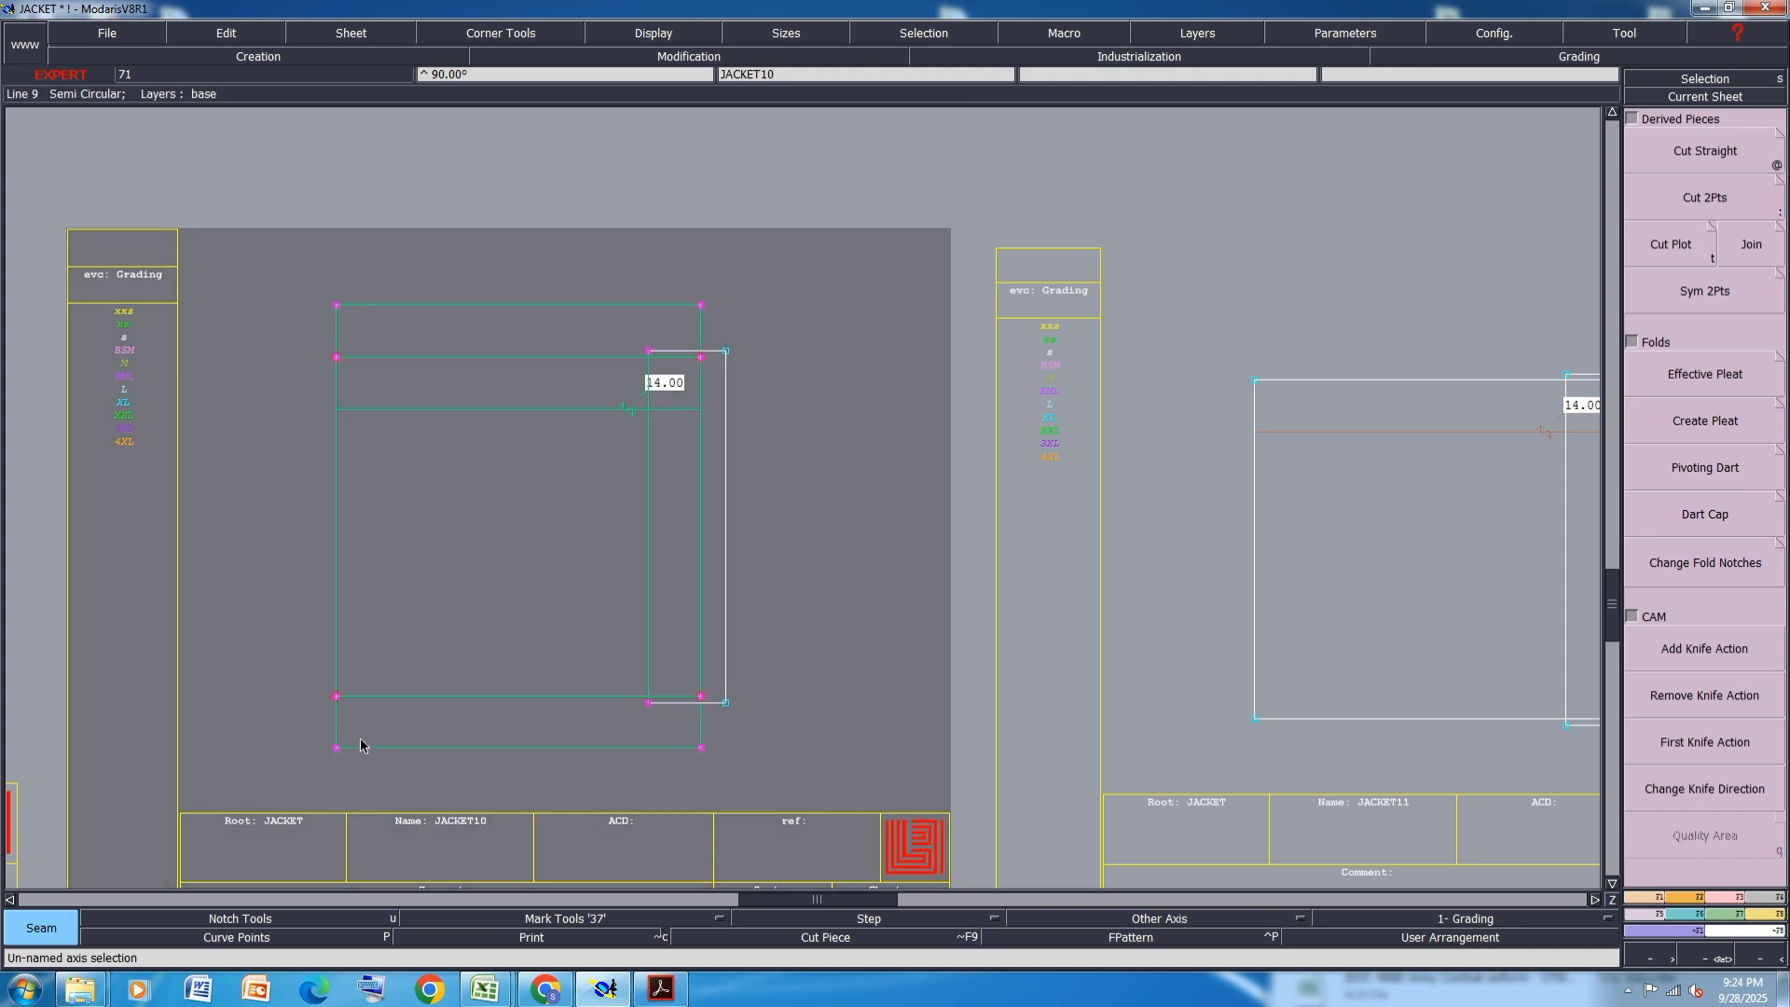
click(491, 727)
click(527, 614)
click(660, 559)
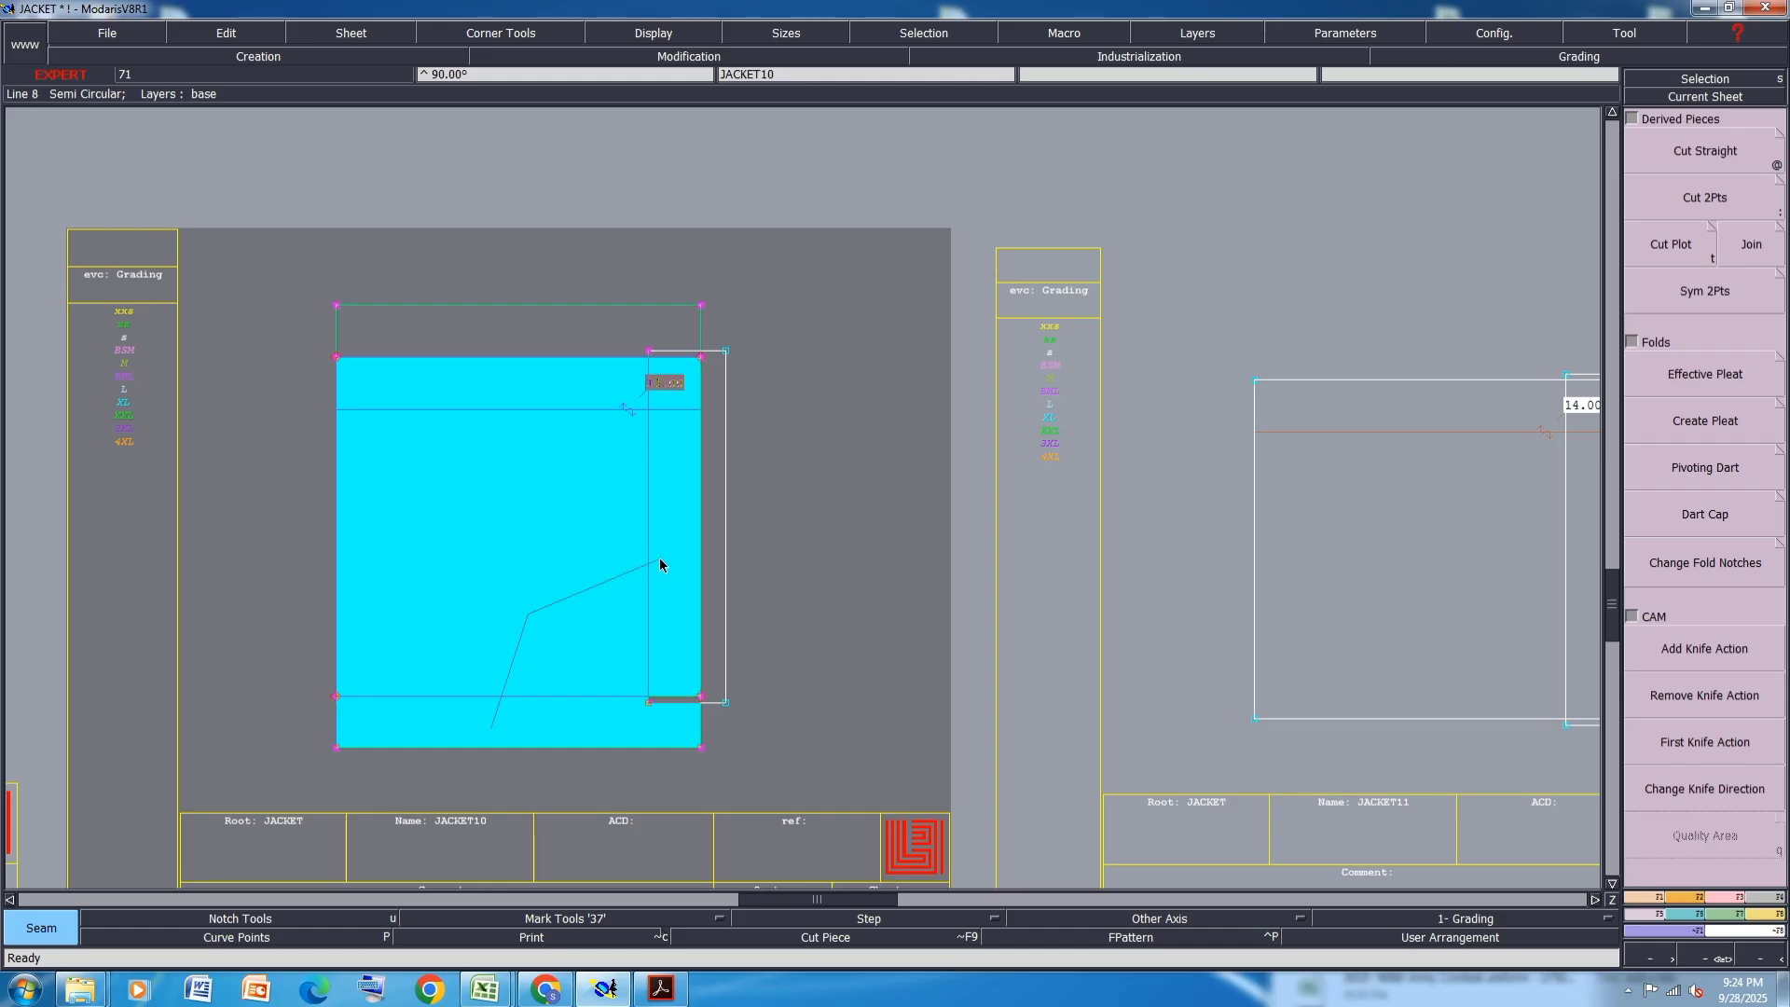
click(675, 343)
click(669, 699)
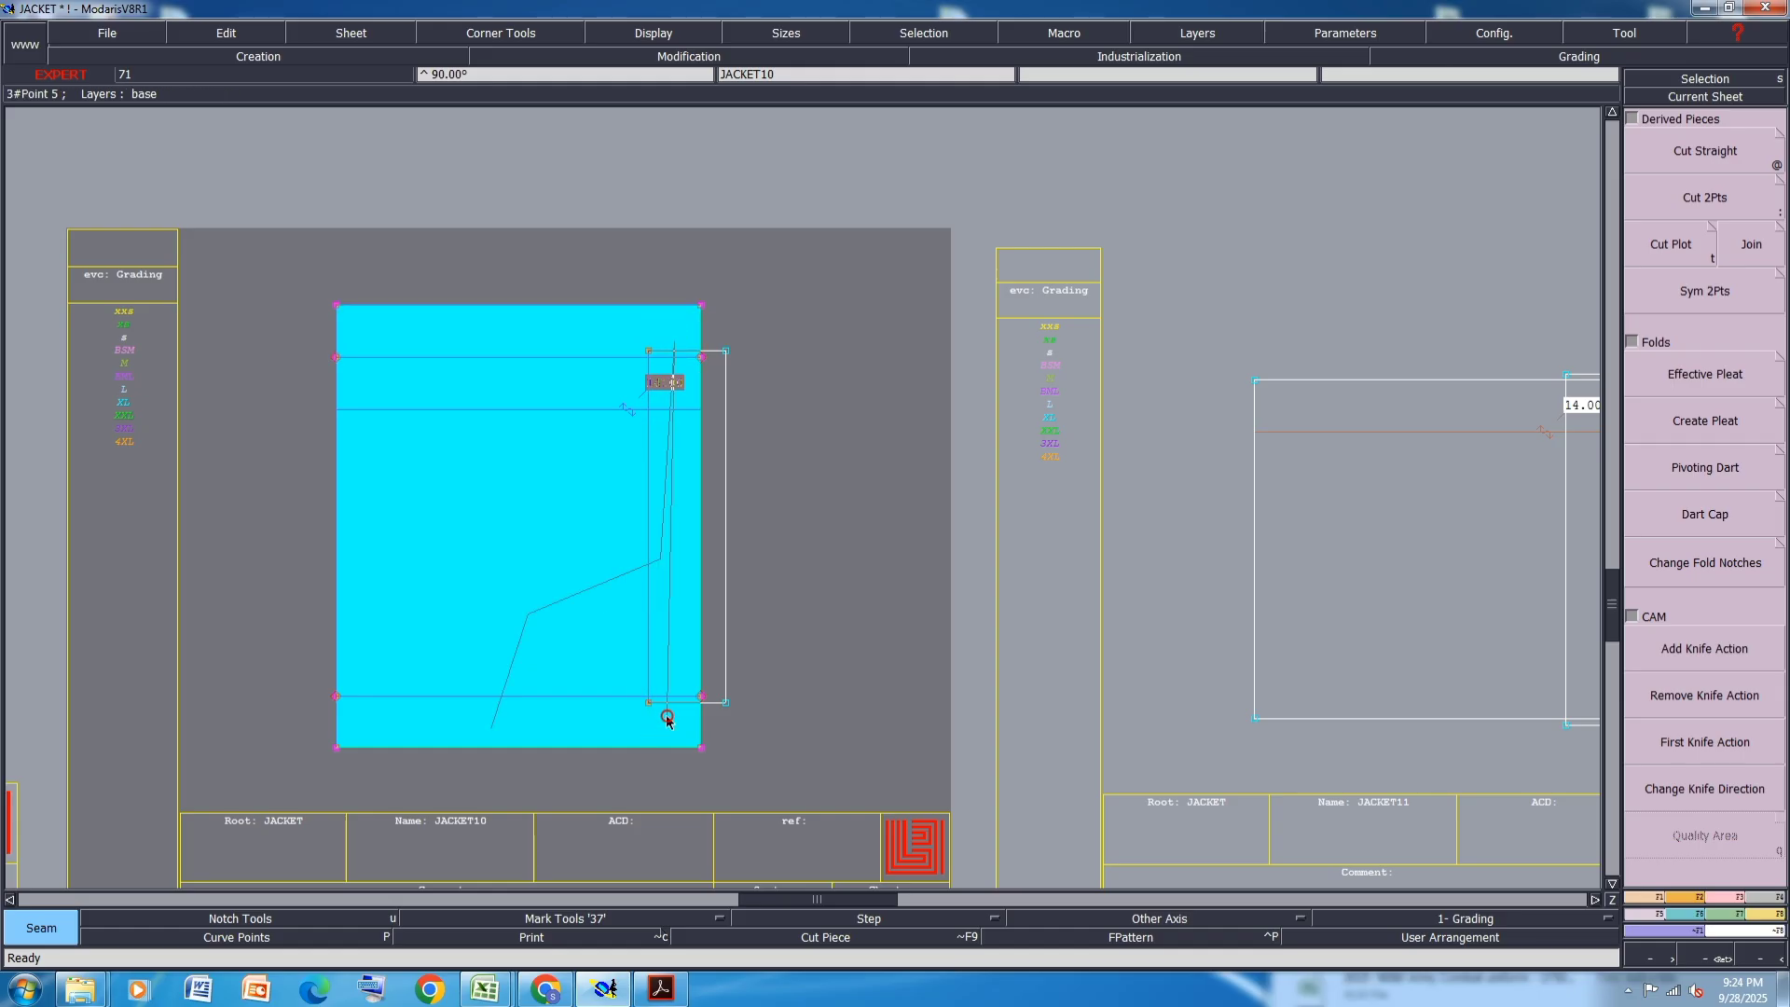
right_click(667, 719)
- Merge the lower-edge curves of the narrow strip on sheet JACKET19 and delete the extra points between its two lower corners
key(j)
click(743, 628)
scroll(743, 629, up, 2)
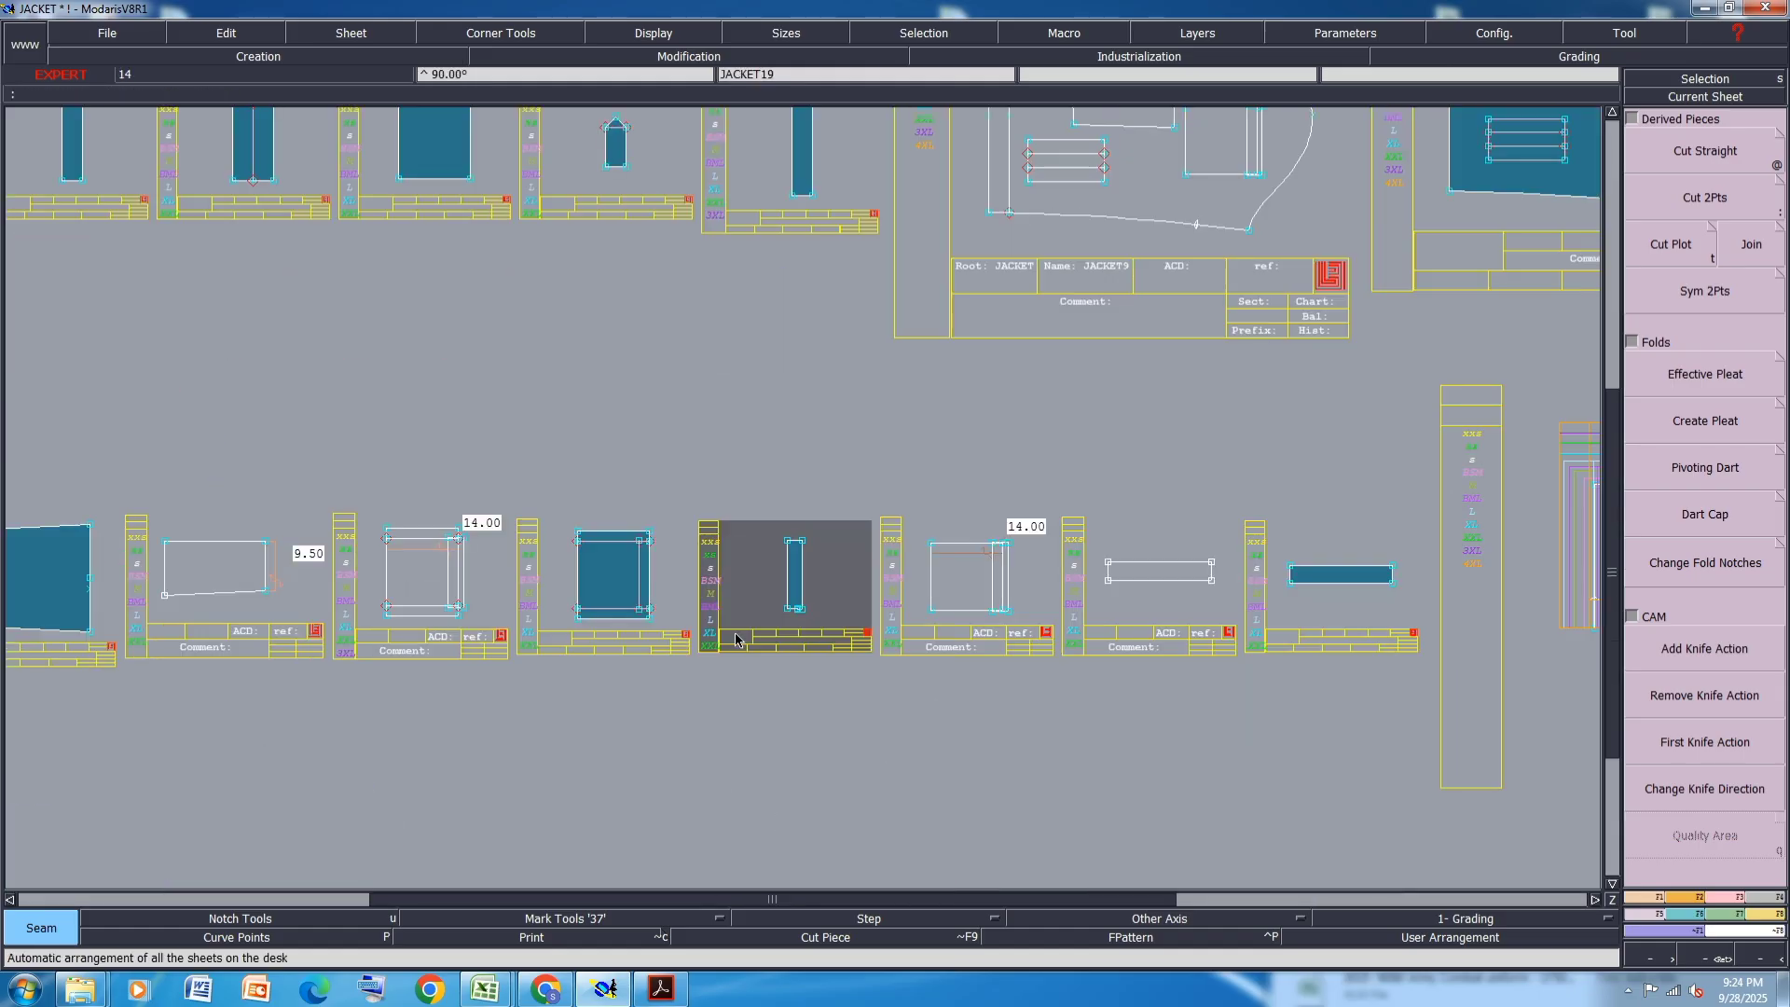
scroll(852, 629, up, 4)
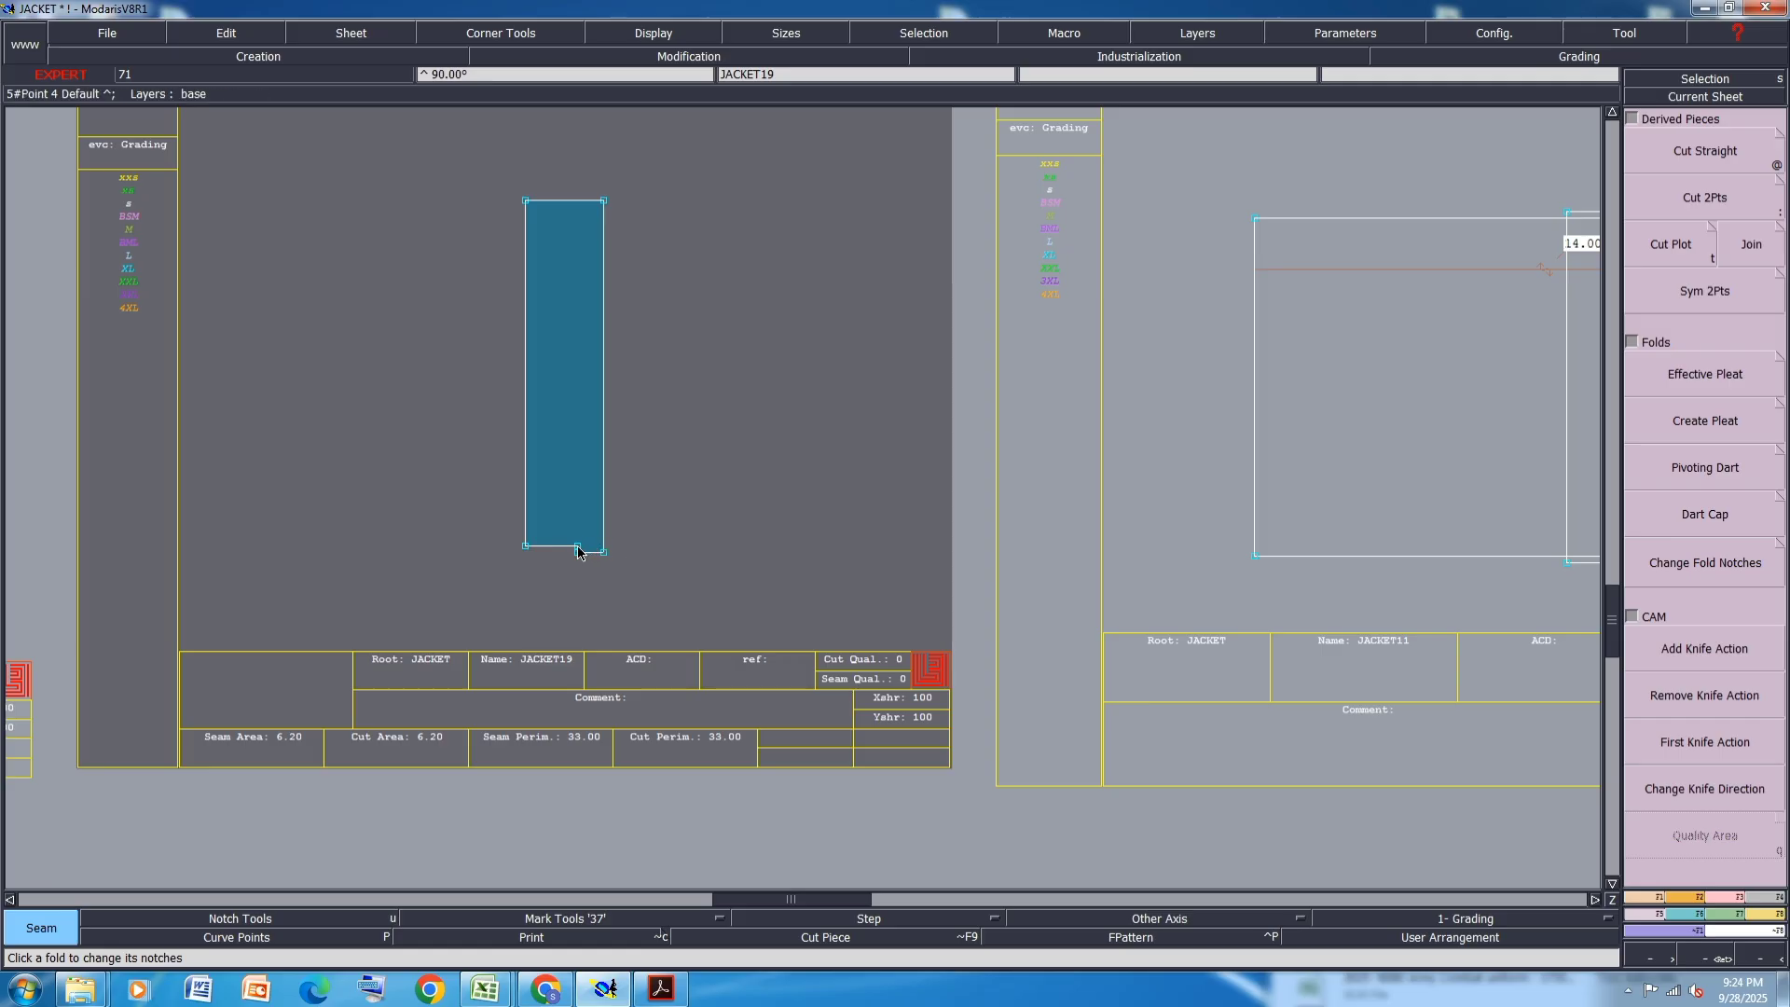
key(m)
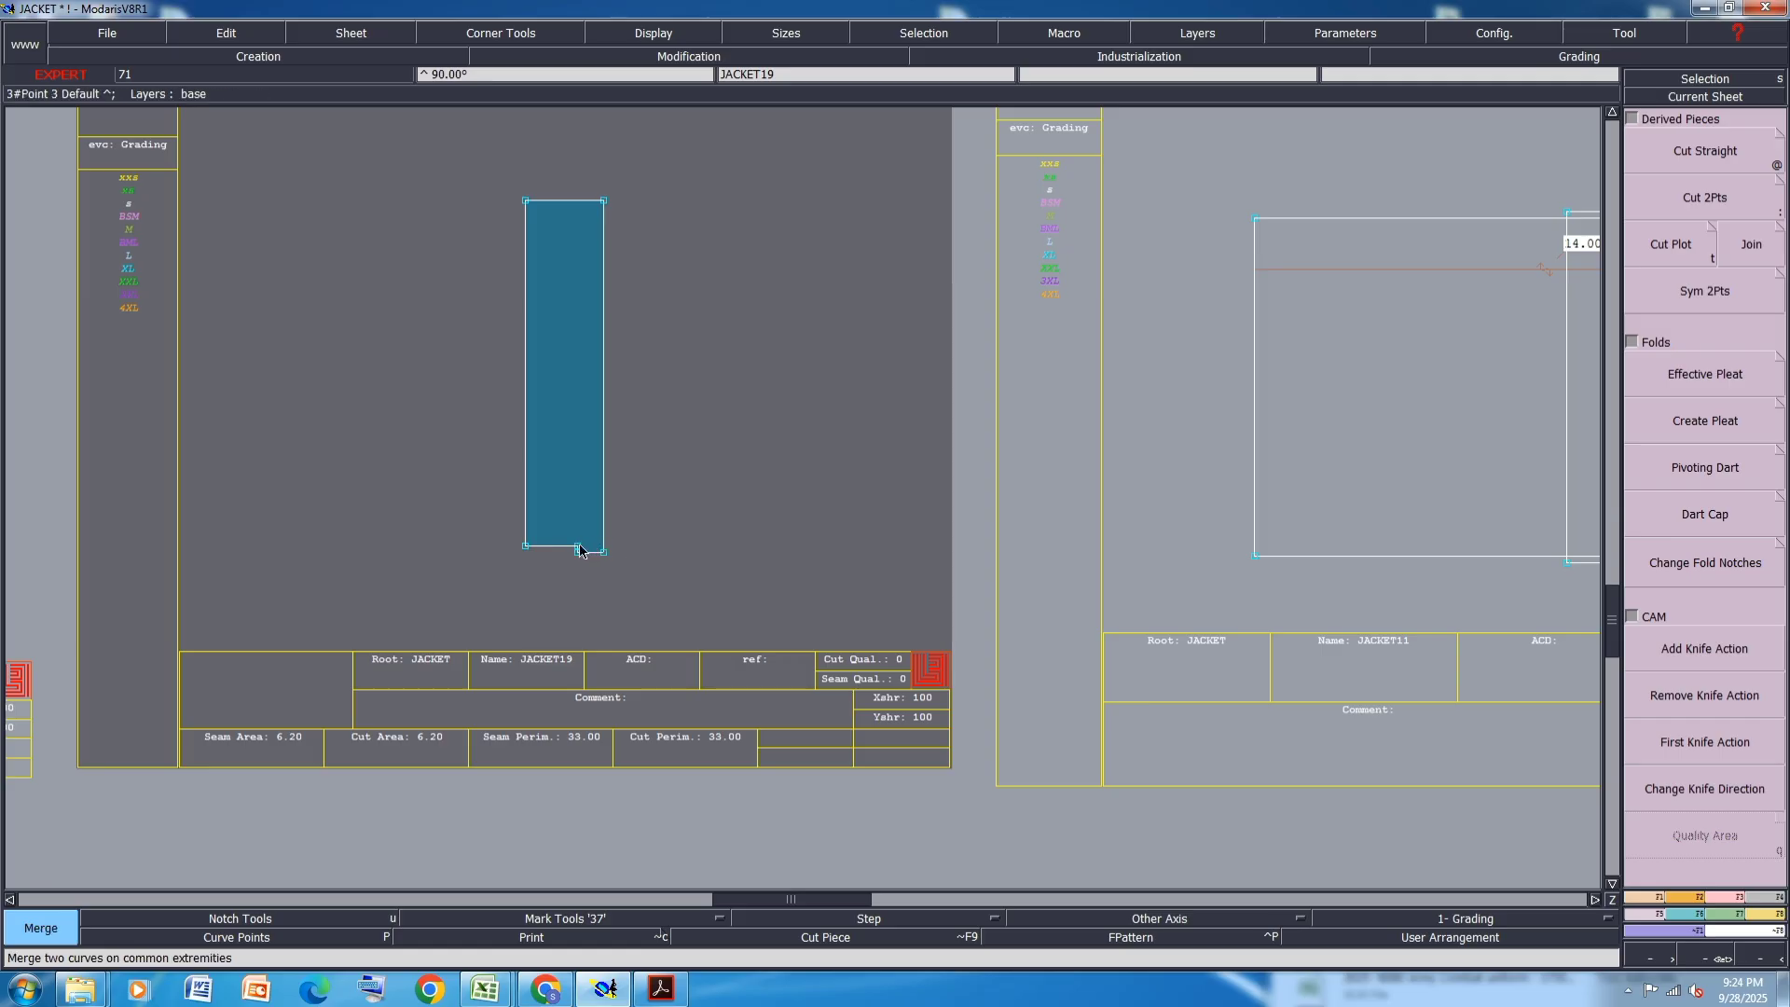
key(Delete)
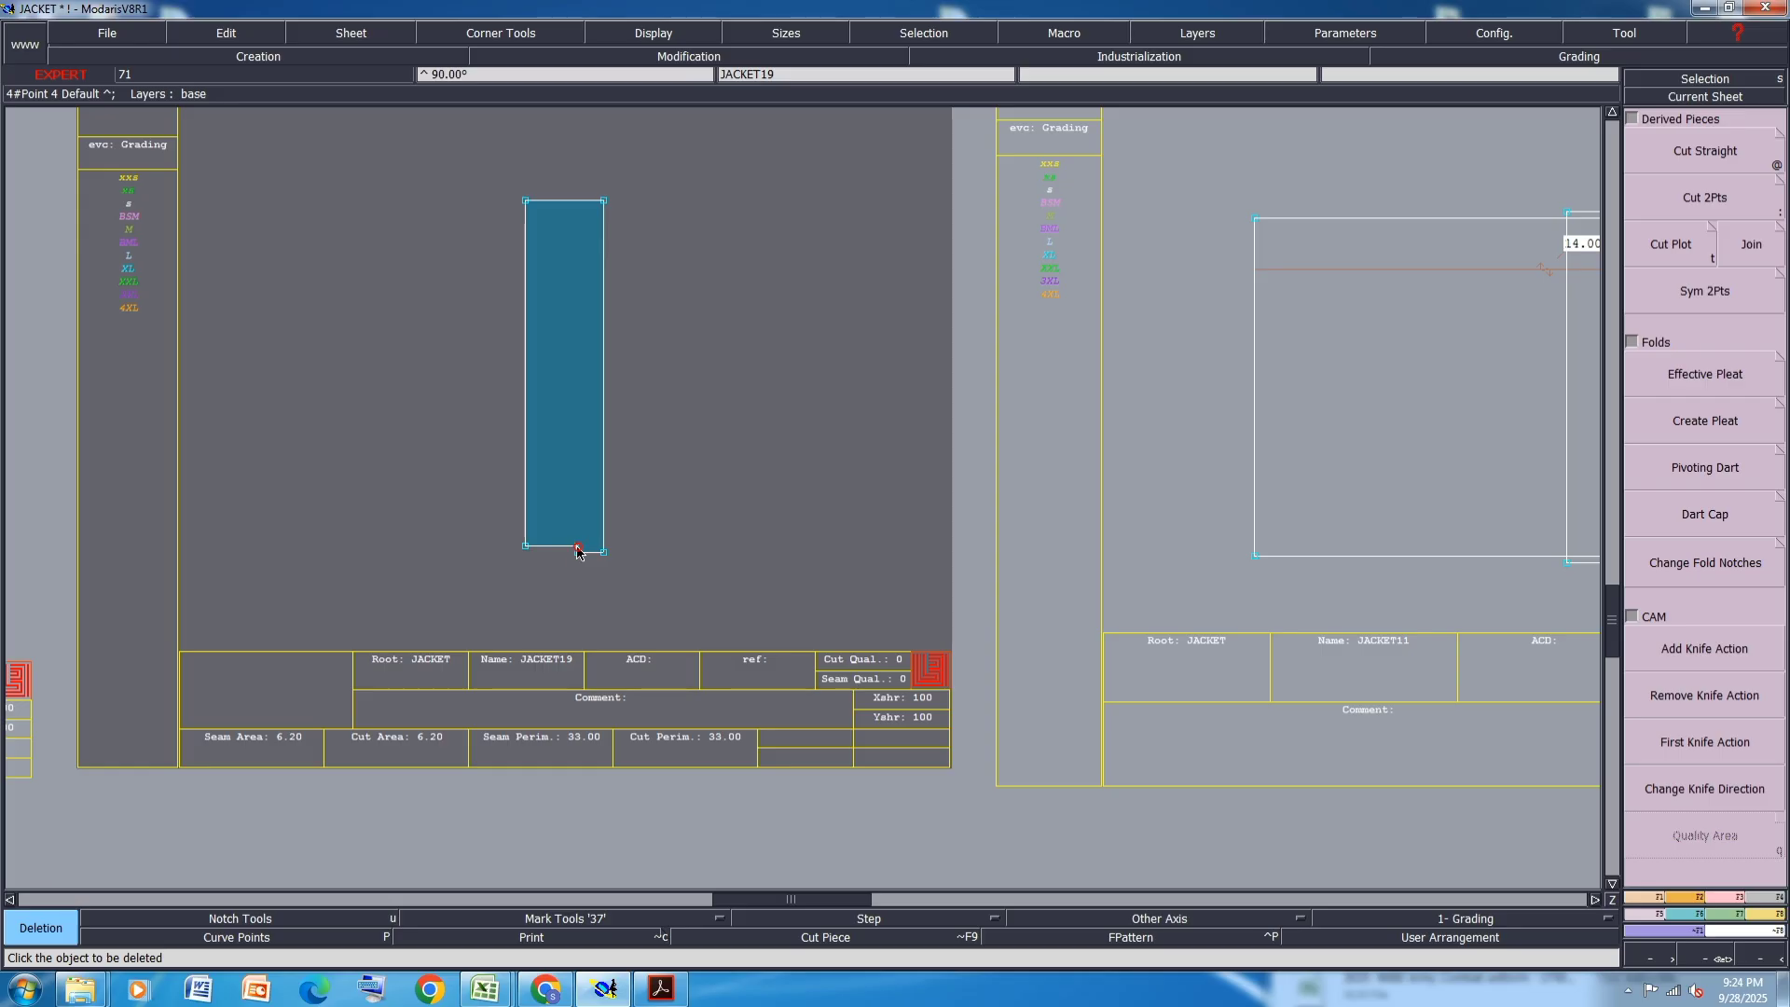
scroll(573, 550, up, 3)
click(585, 549)
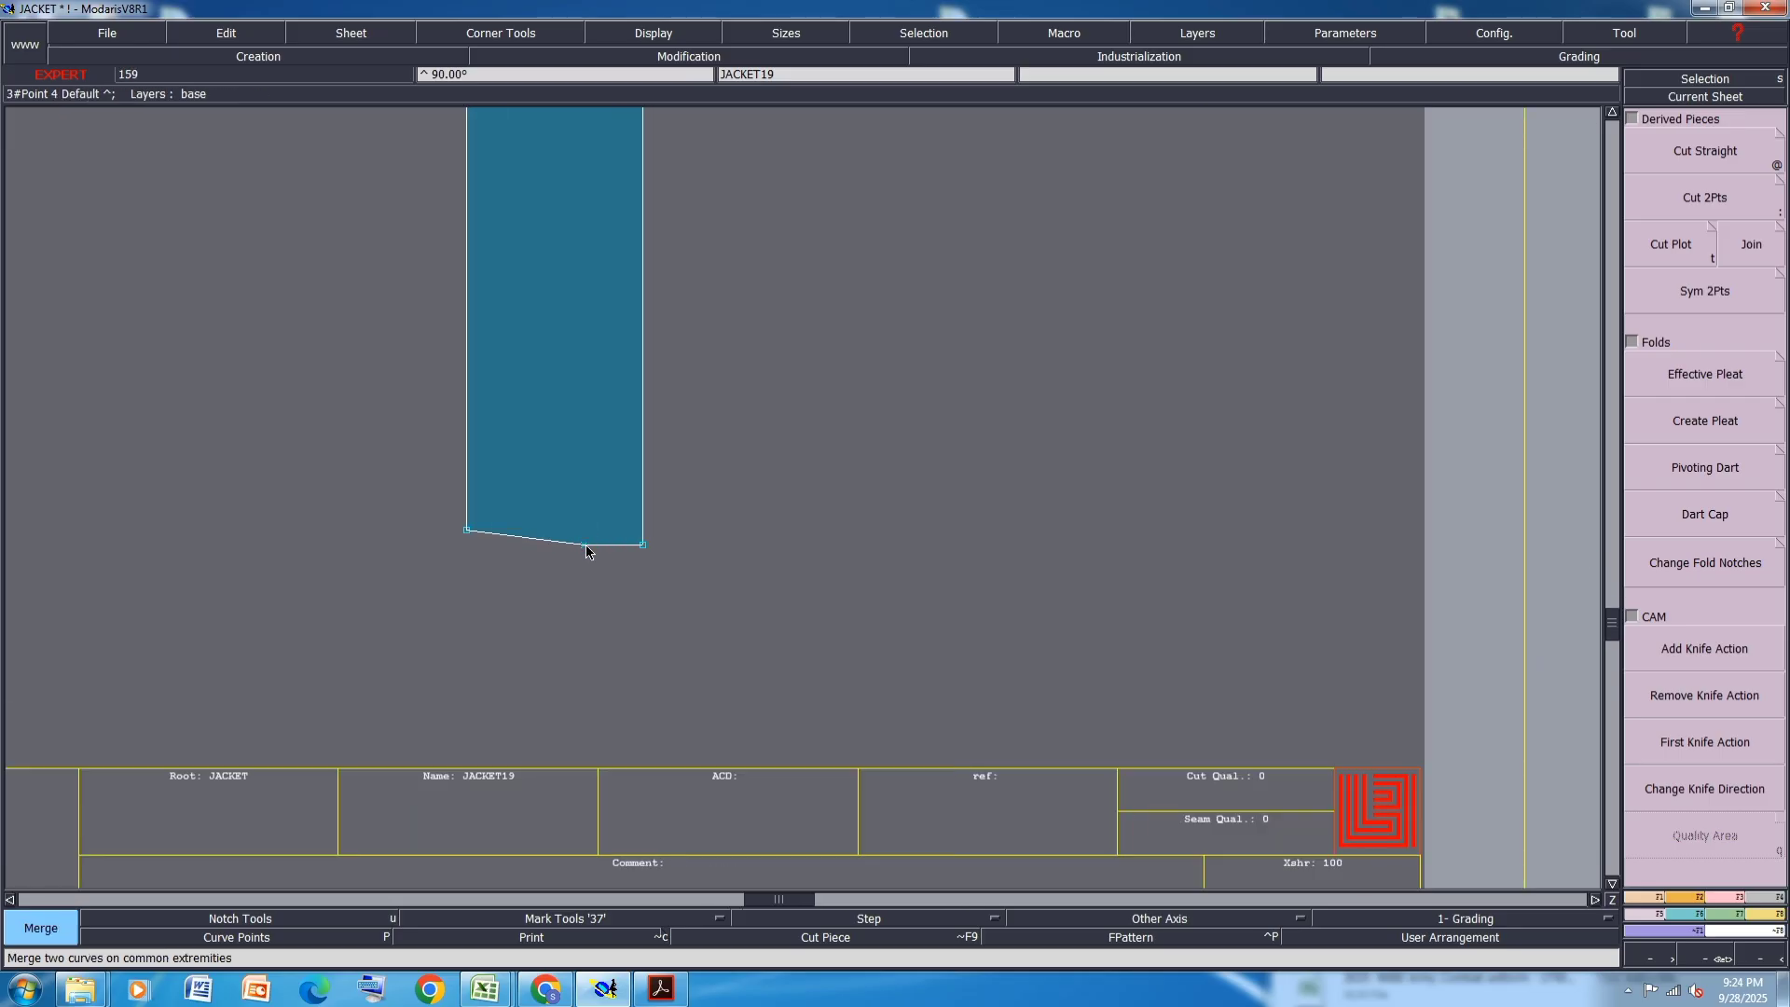
key(Delete)
scroll(588, 546, down, 3)
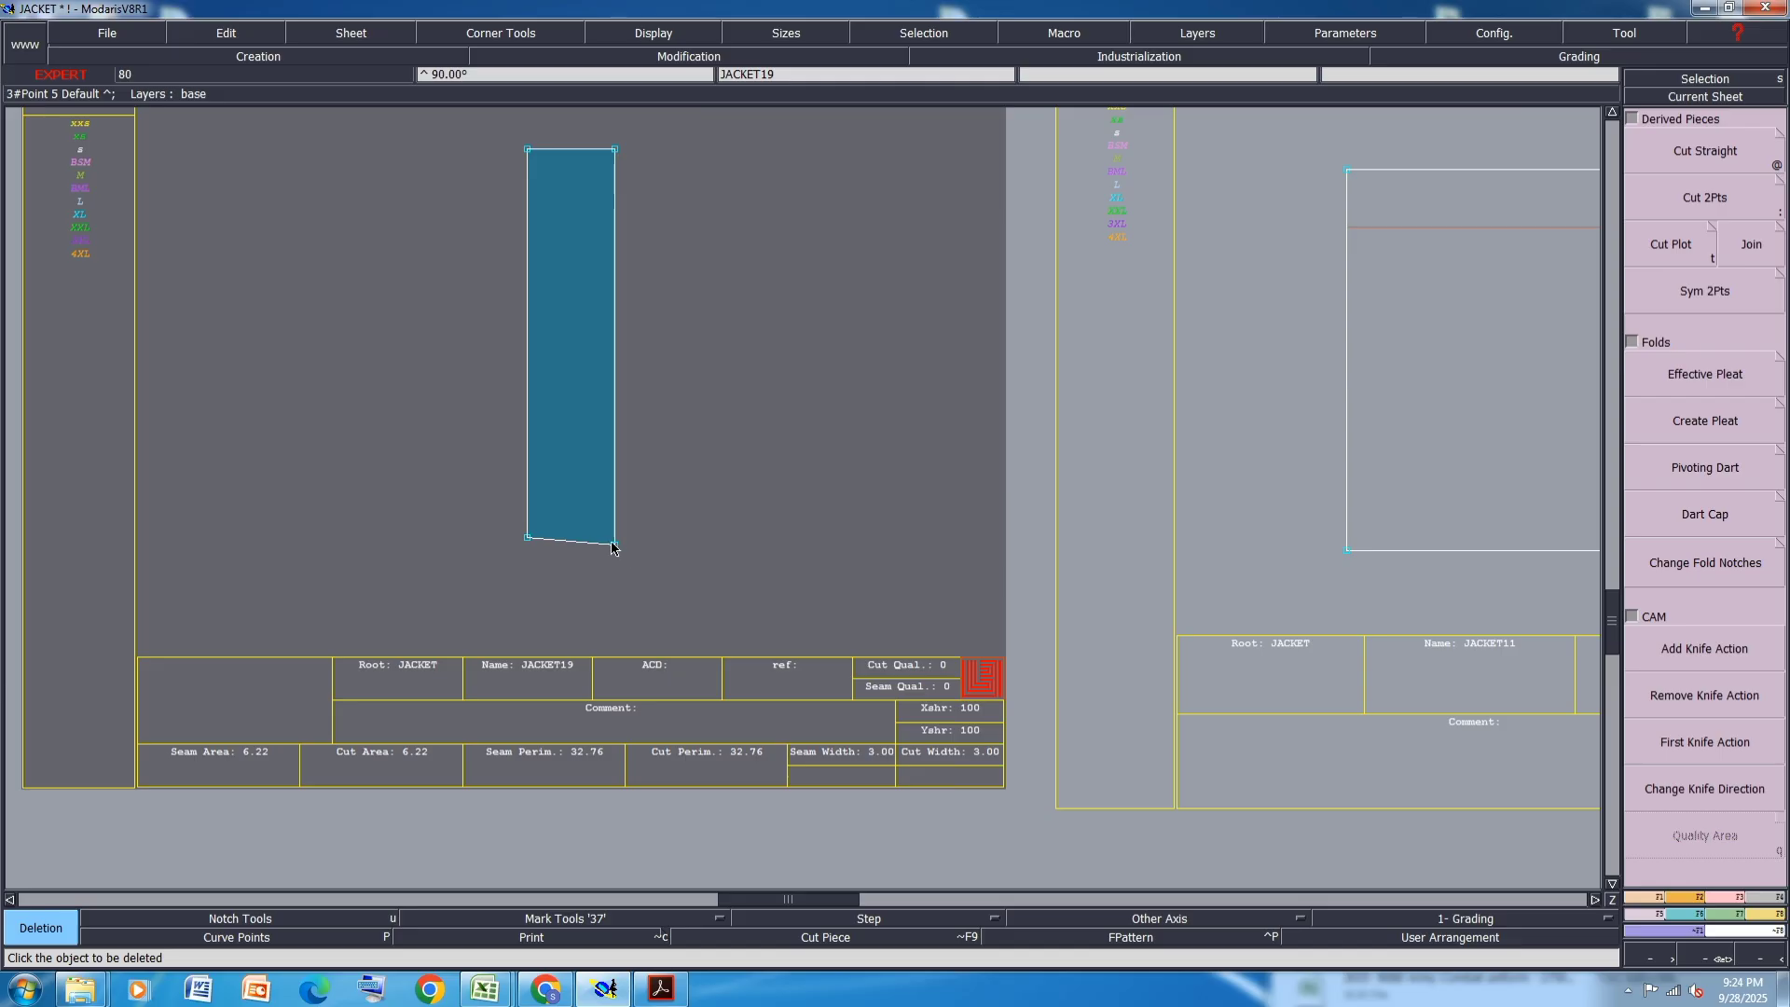
- Align the two lower corners of the JACKET19 strip to straighten its slanted short end
key(2)
click(617, 545)
click(528, 540)
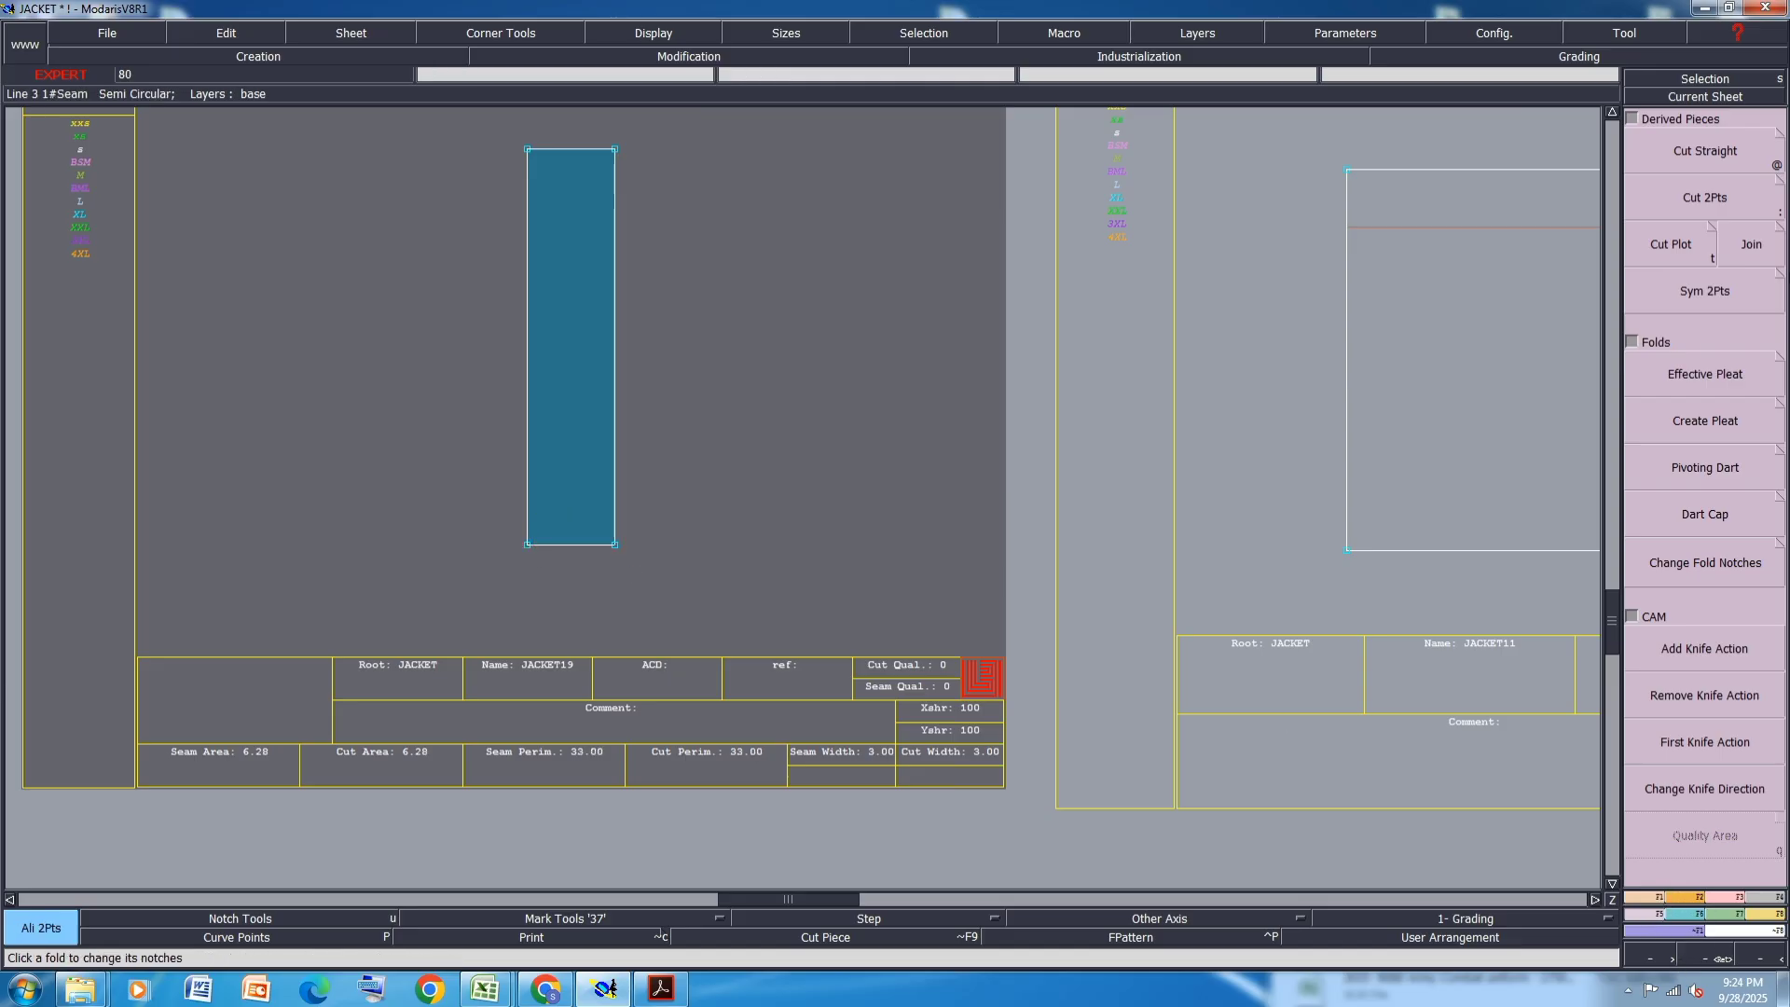
- Create a symmetrical full-width piece from the JACKET19 strip using its right long edge as the axis, and rearrange the sheets
click(1655, 303)
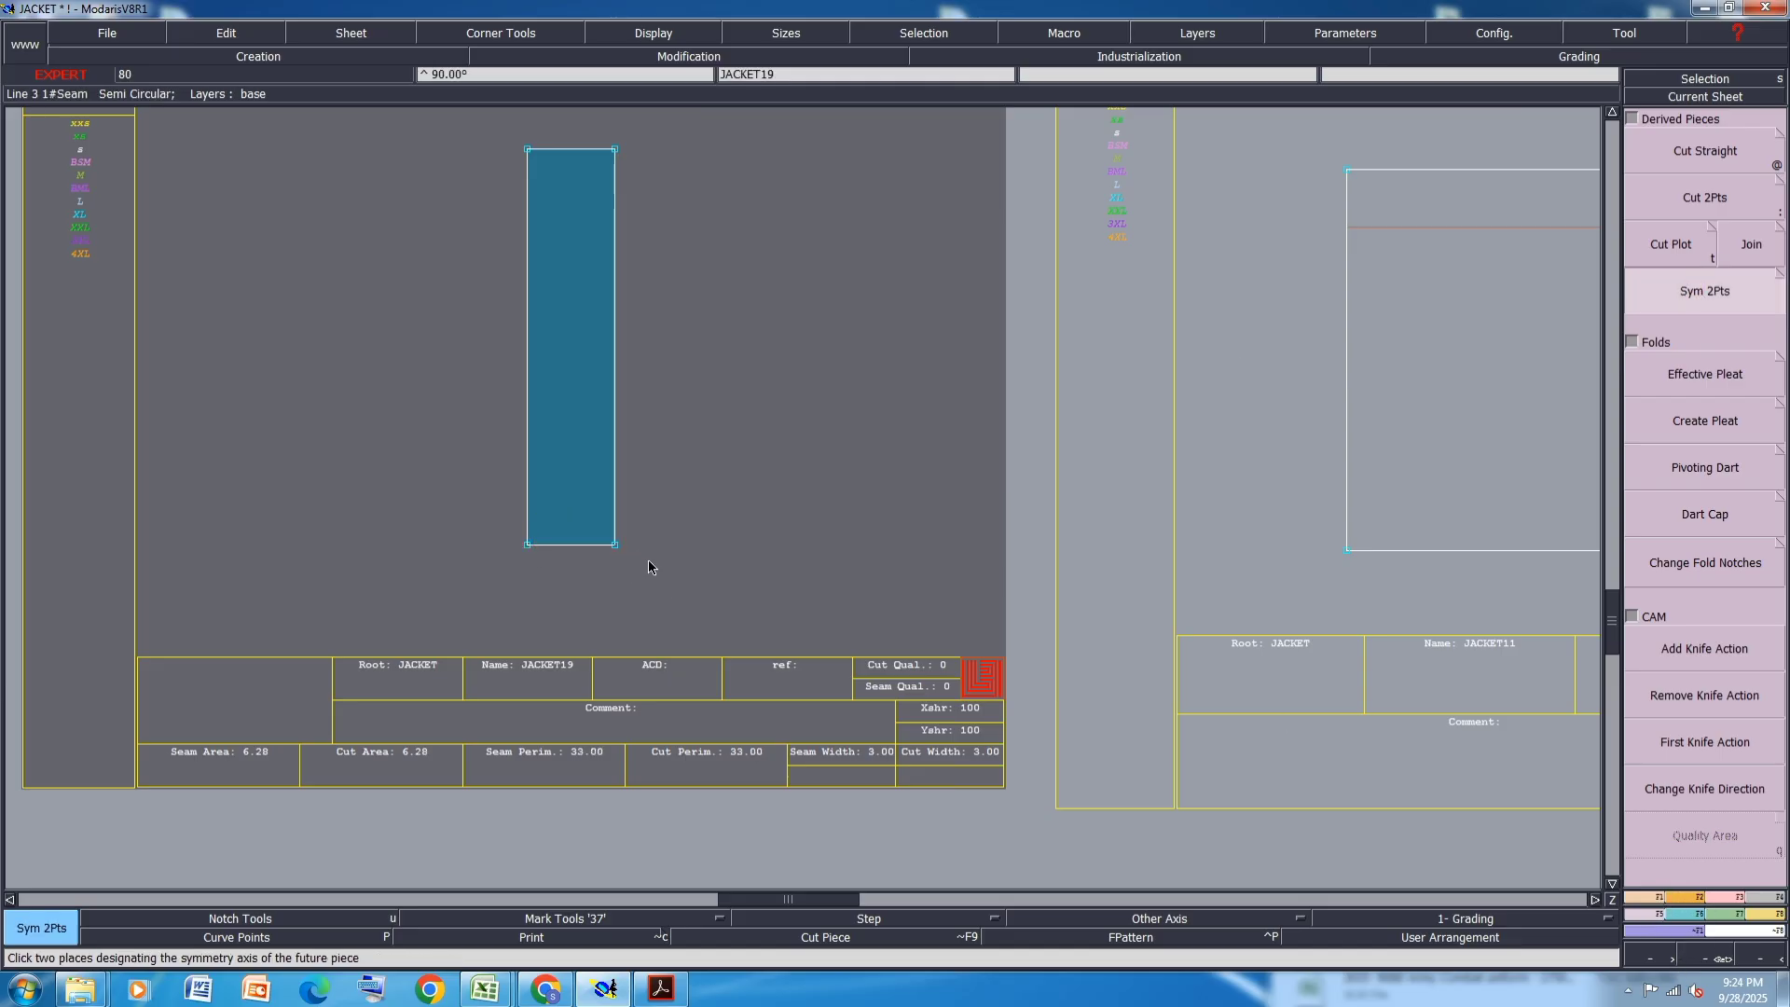
click(616, 149)
key(8)
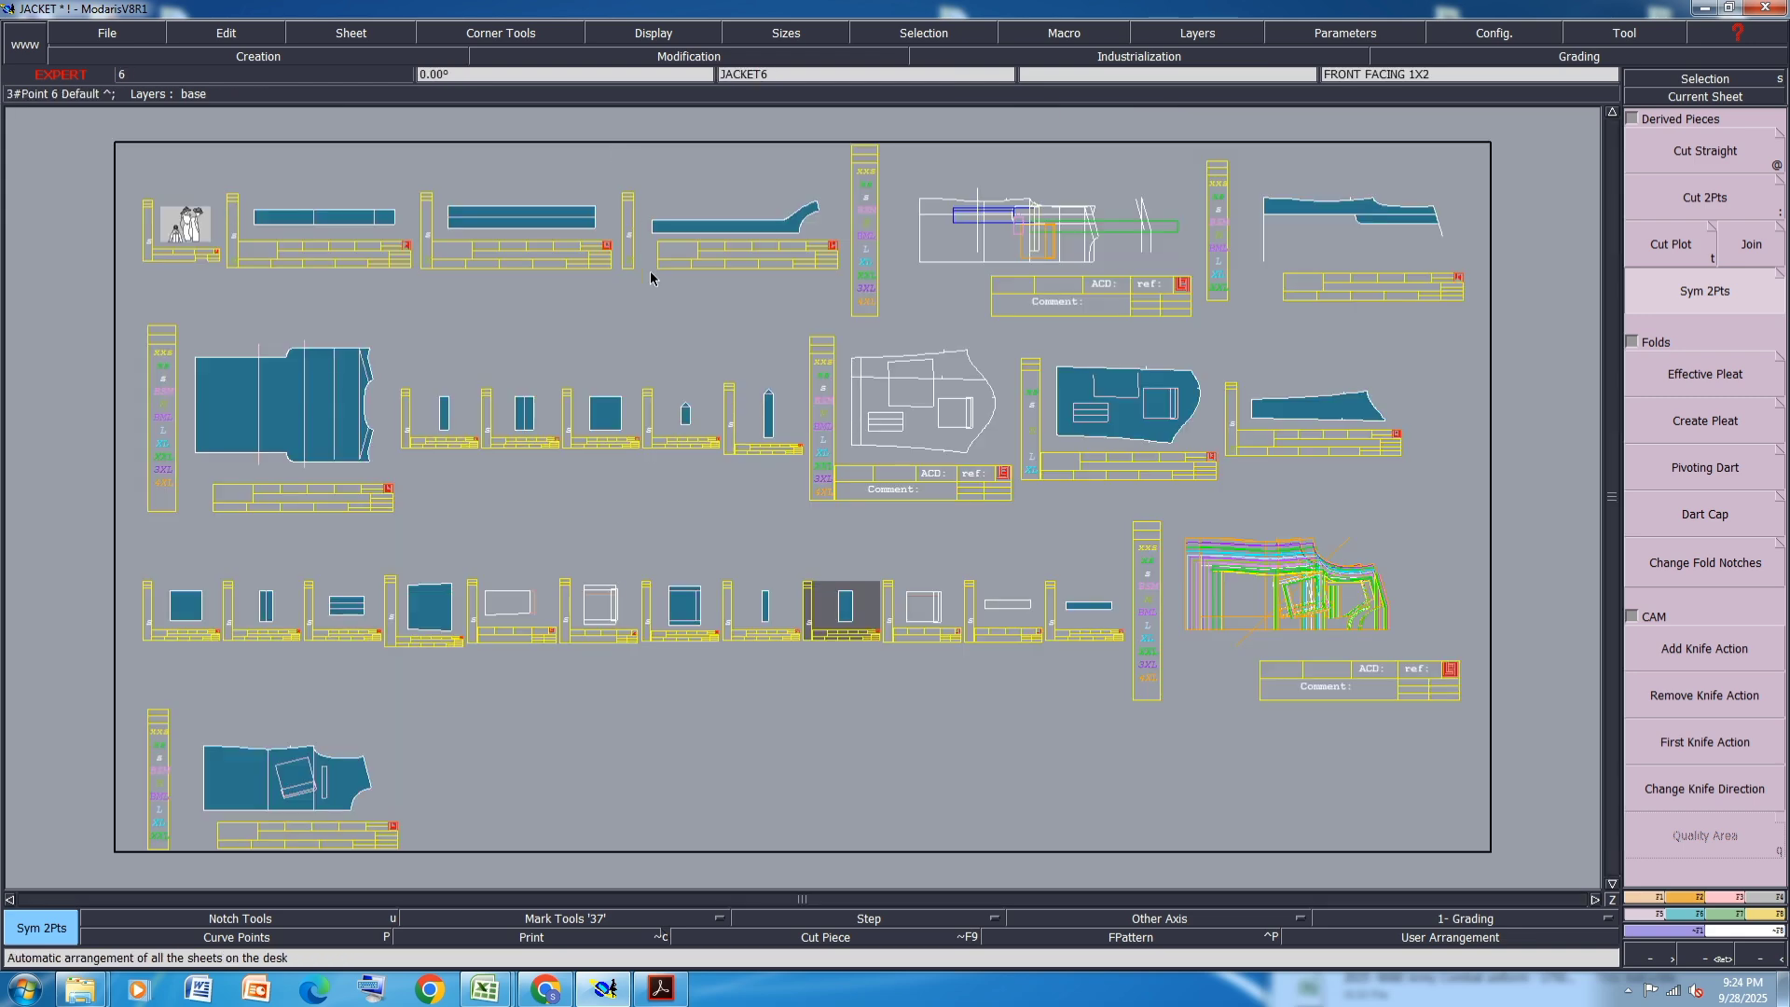
scroll(781, 627, up, 2)
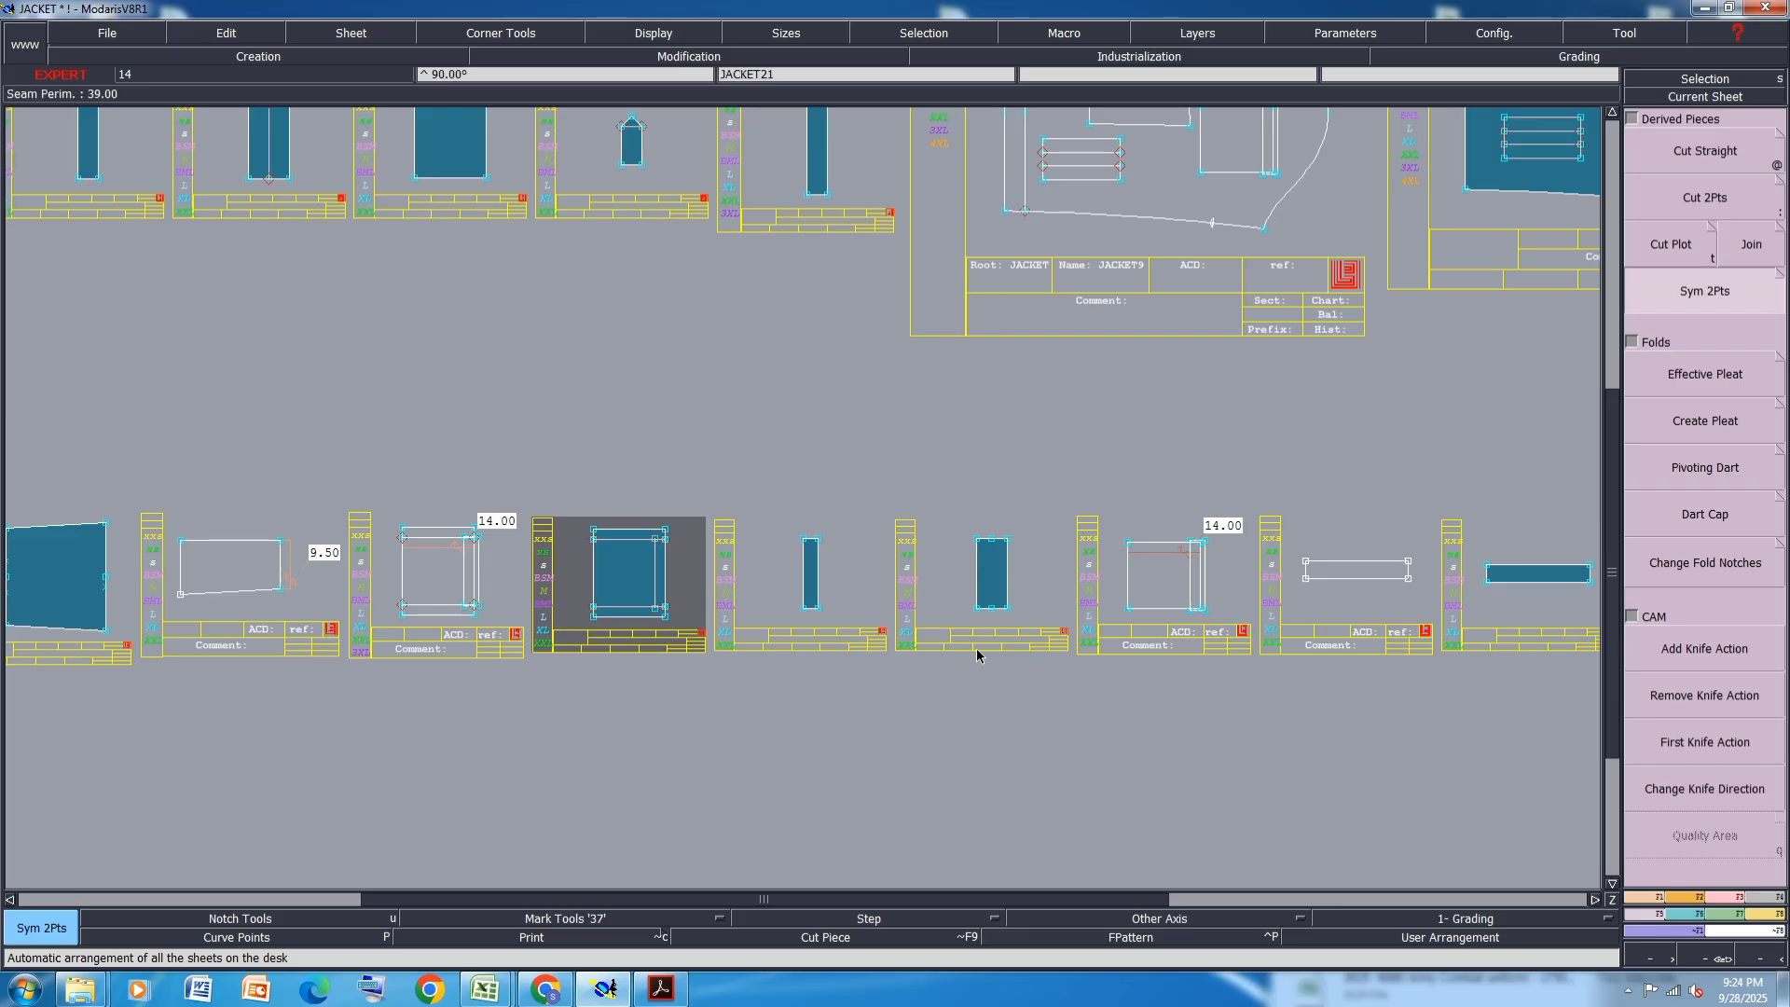
scroll(986, 642, up, 1)
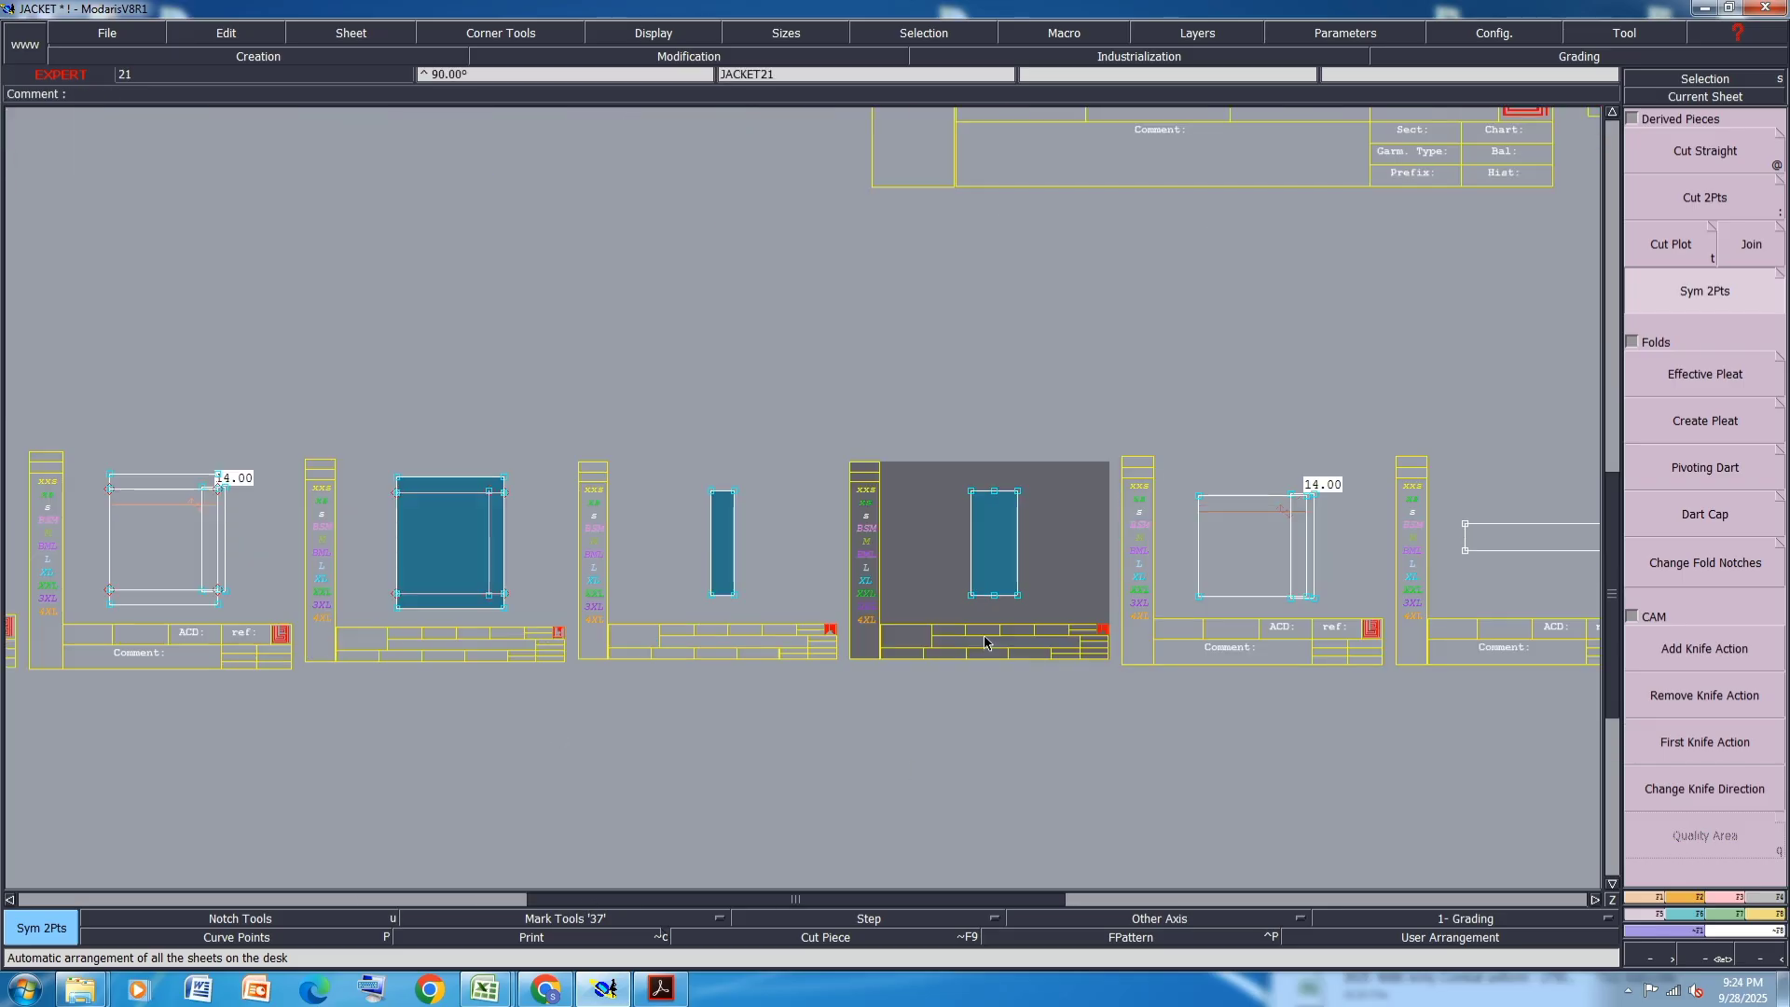
- Check the jacket's front and back sketches on page 4 of the Army Combat Uniform PDF and return to Modaris
click(652, 995)
scroll(792, 709, down, 2)
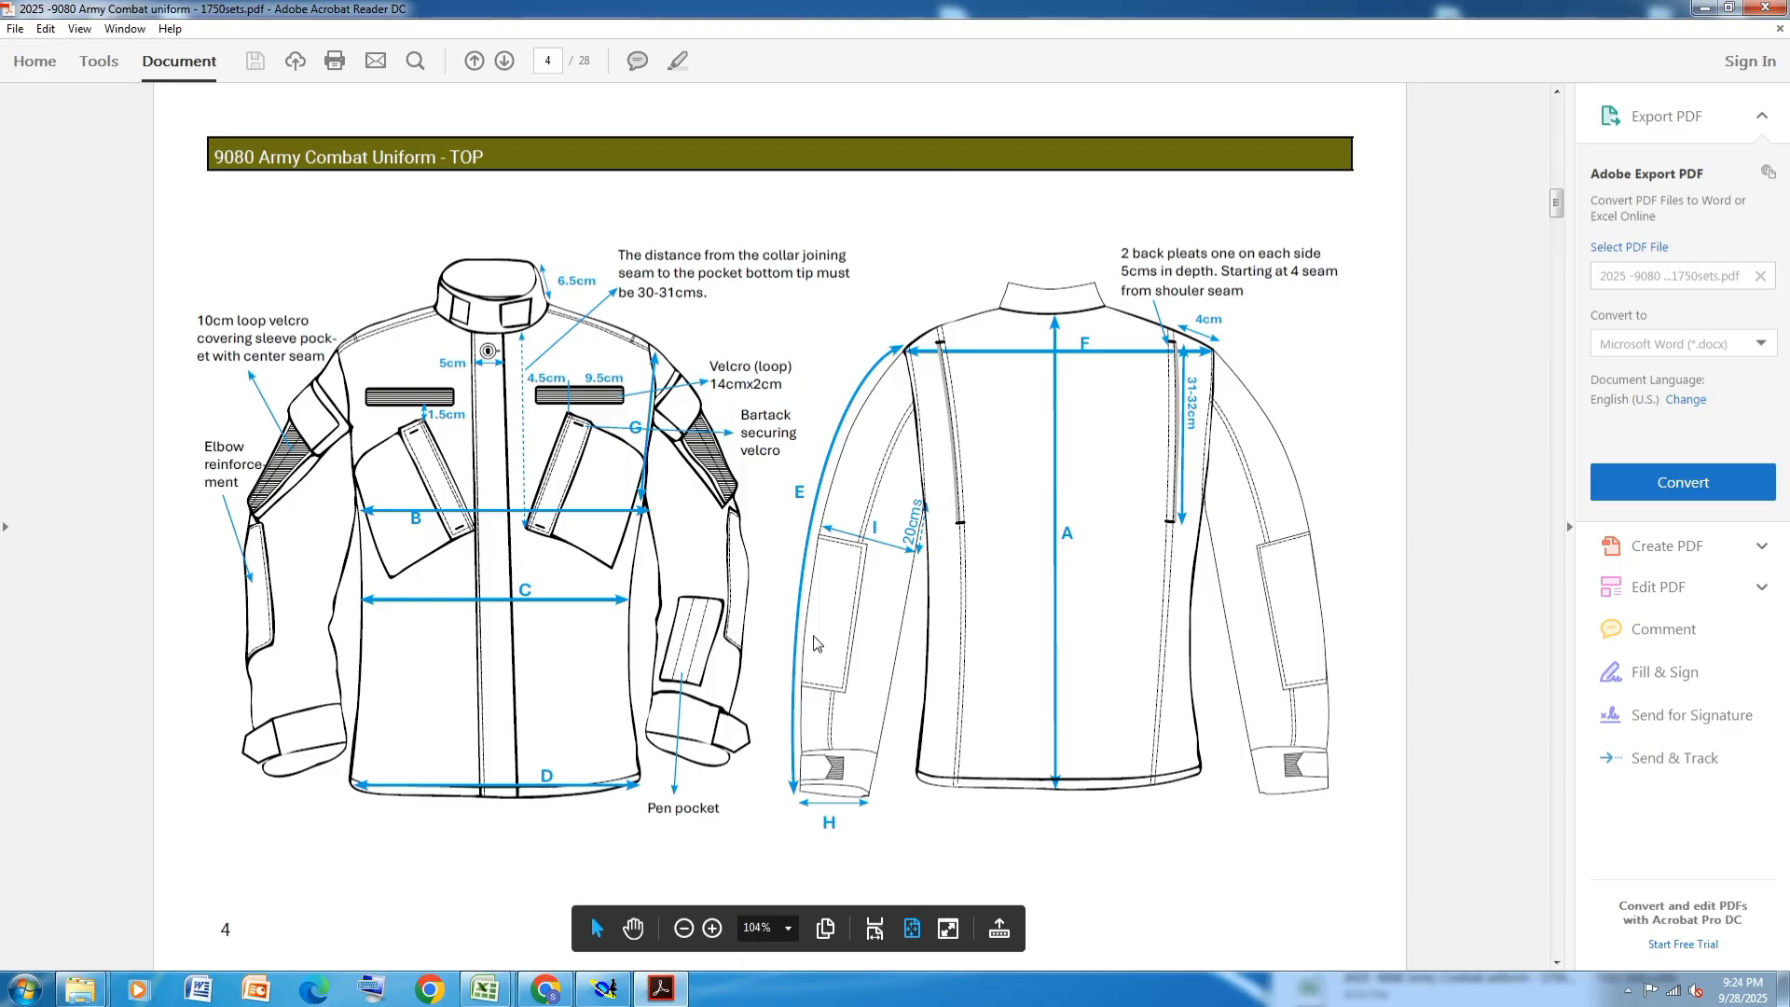
scroll(816, 644, up, 2)
scroll(817, 643, down, 2)
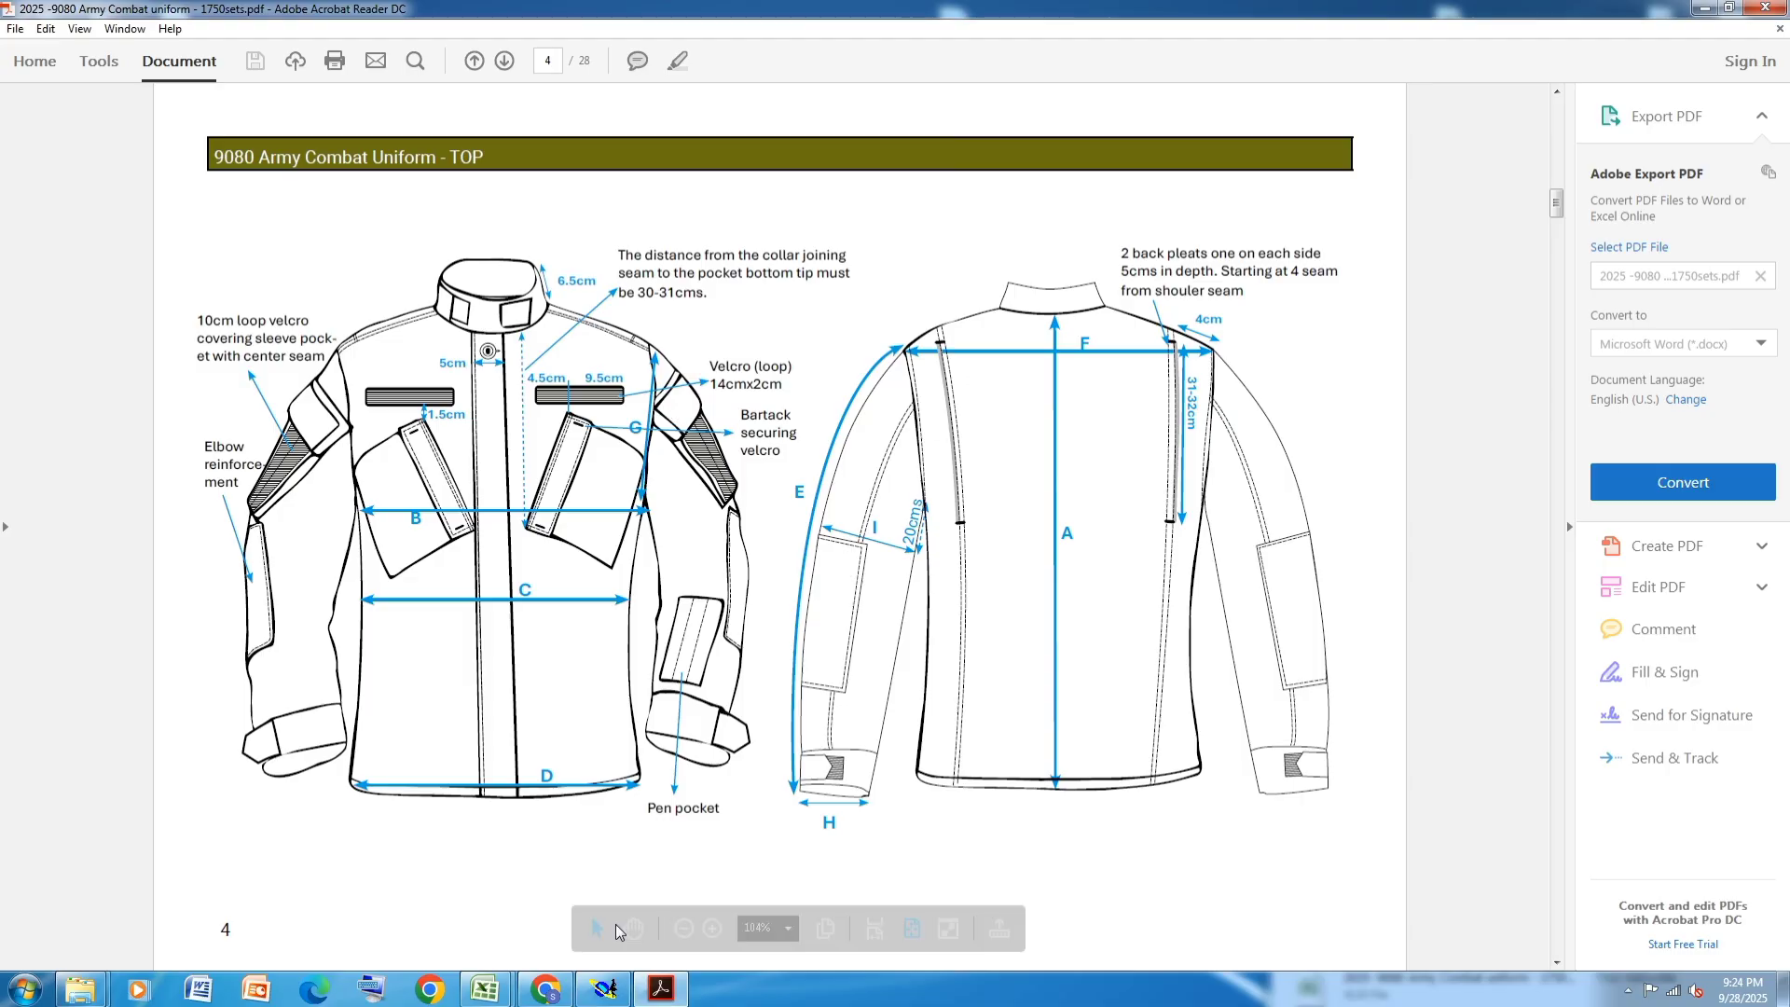
click(604, 988)
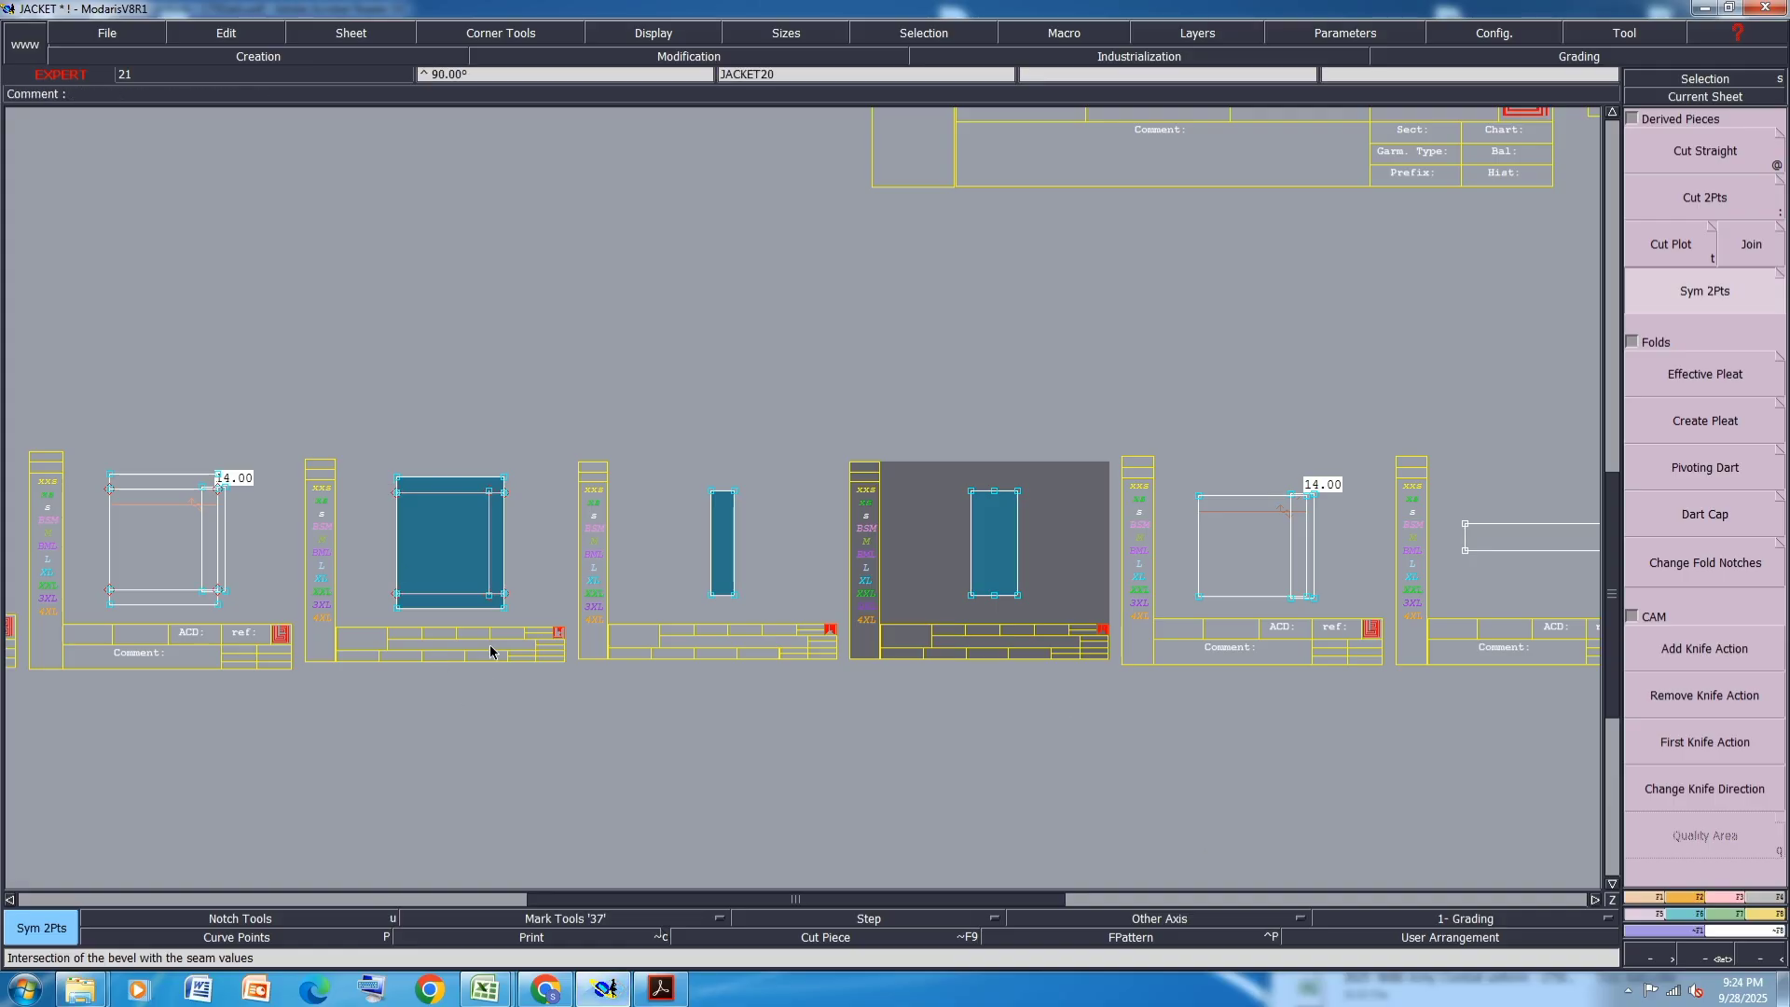
- Set the comment of the large extracted pocket piece JACKET20 to SLV PKT 1X2
key(e)
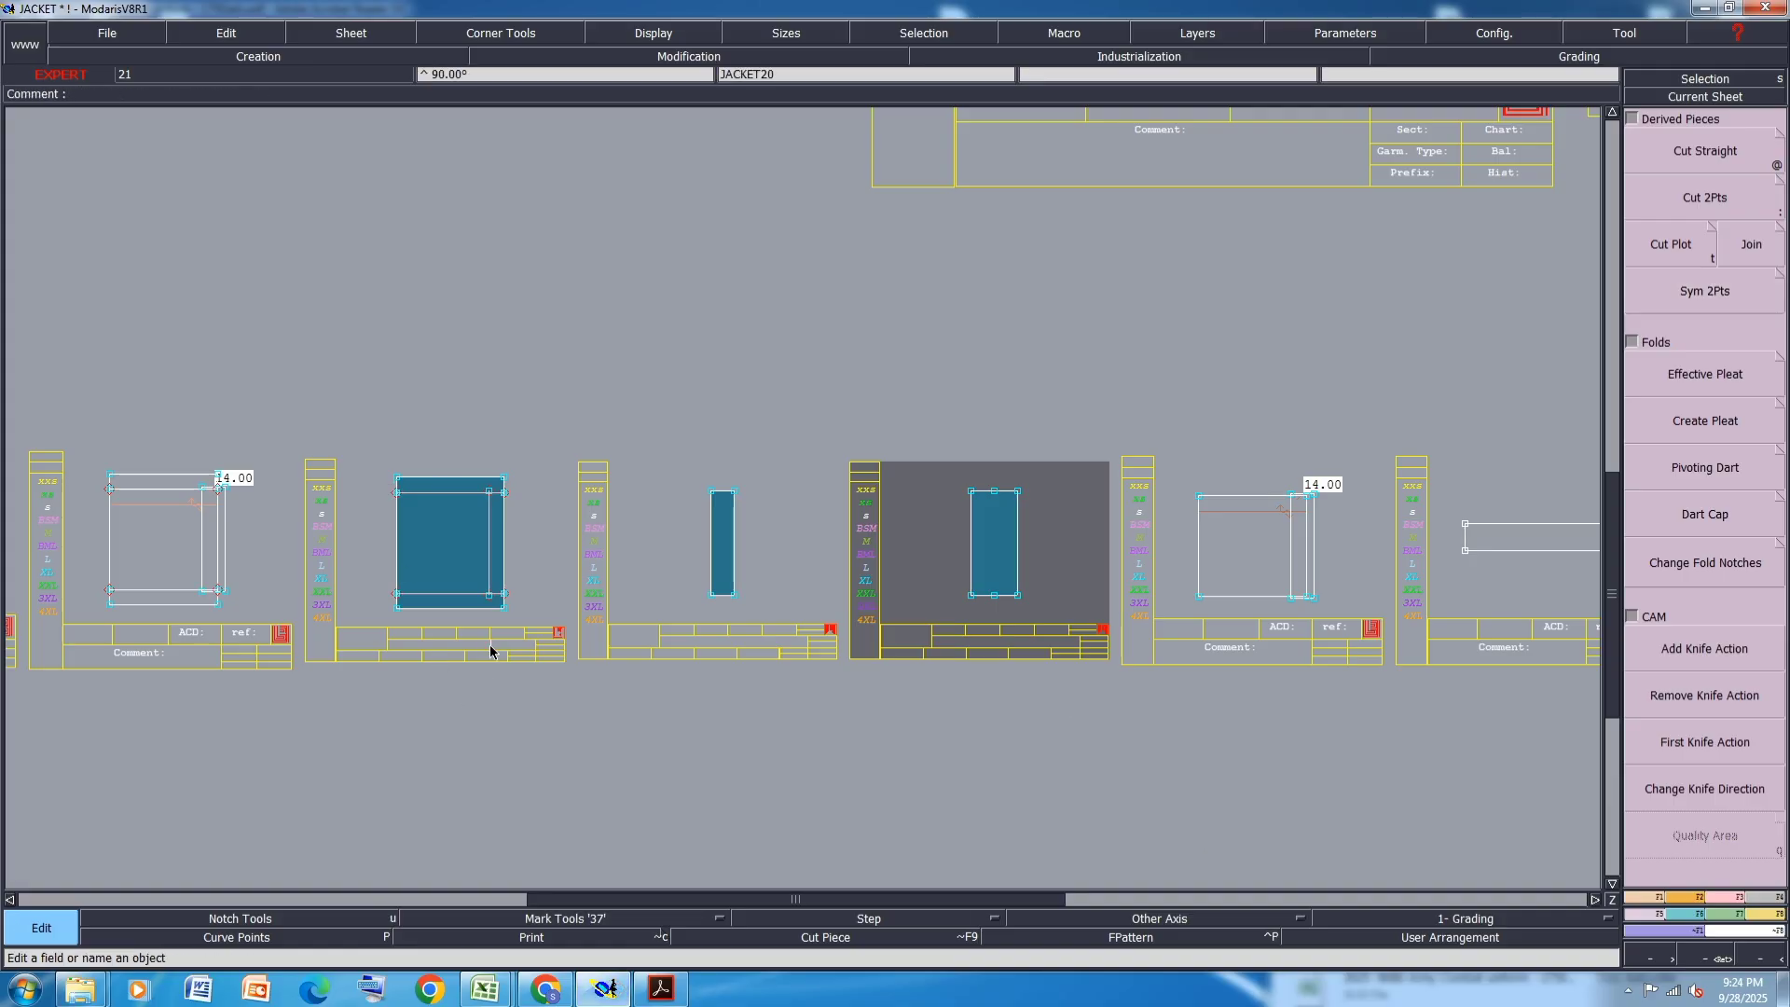
text(V PKT 1X2)
key(Return)
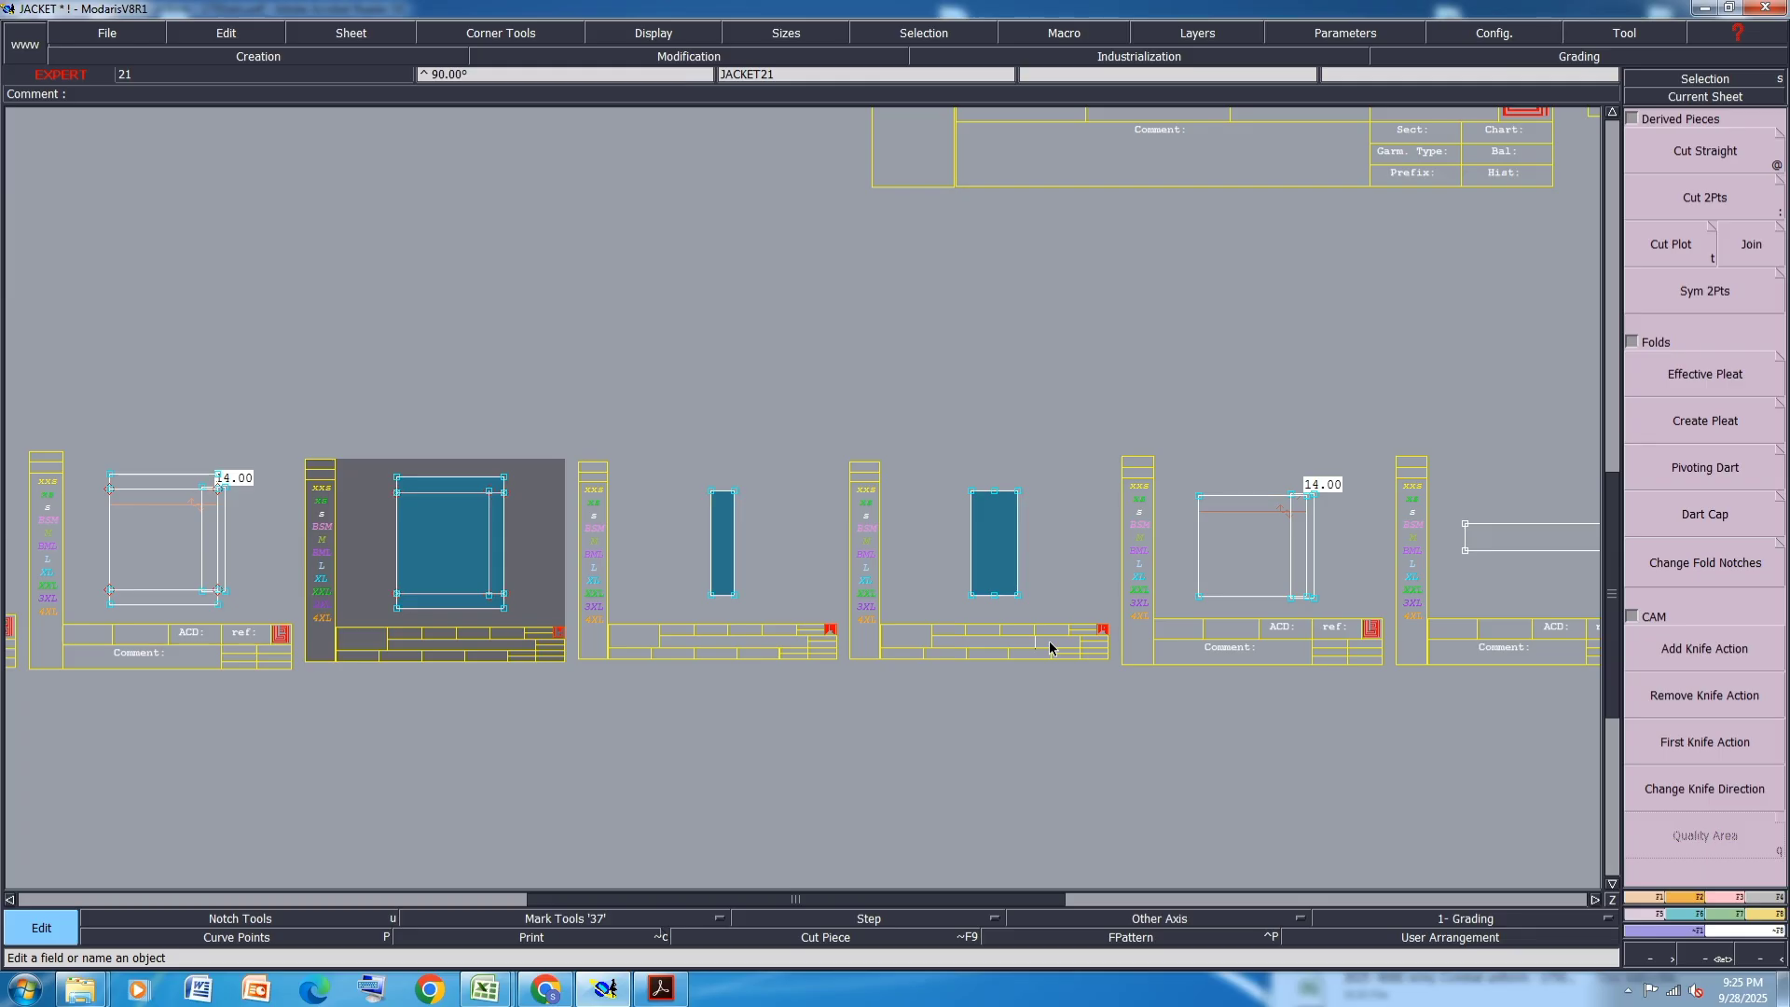
- Delete the two narrow rectangular piece sheets beside the large pocket piece and rearrange the remaining sheets
click(1015, 607)
key(ctrl+Delete)
click(1012, 597)
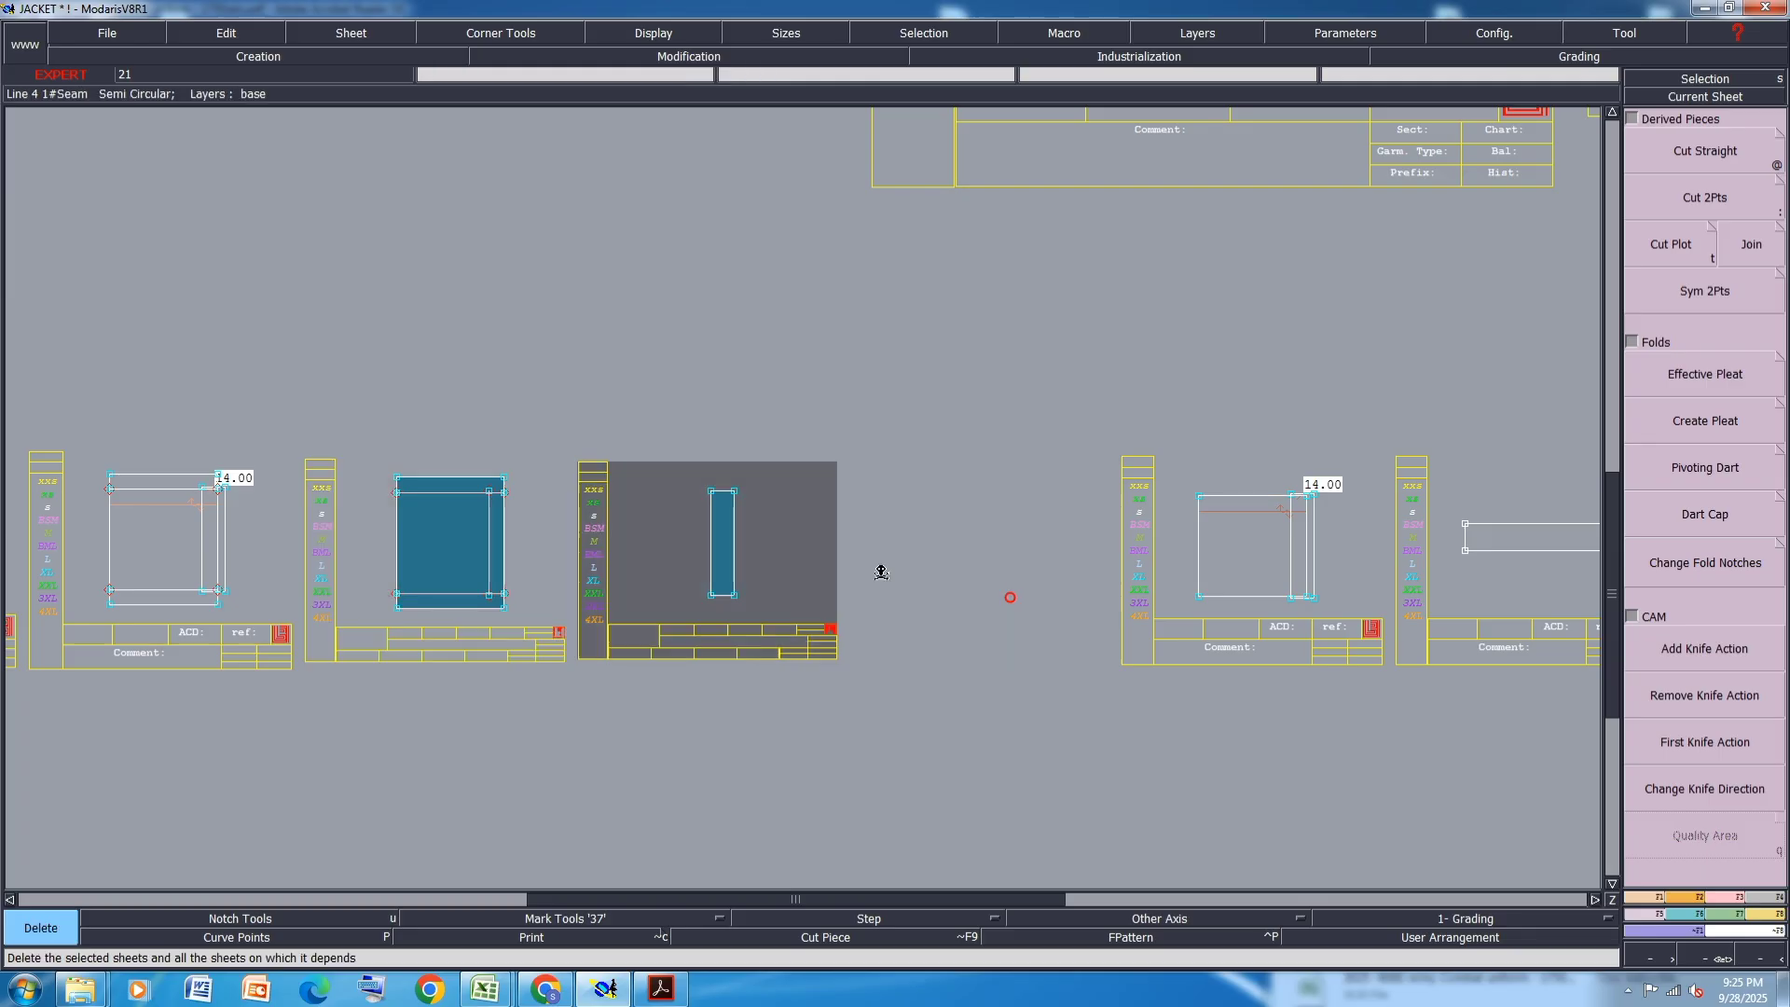
click(721, 568)
key(s)
key(Delete)
key(8)
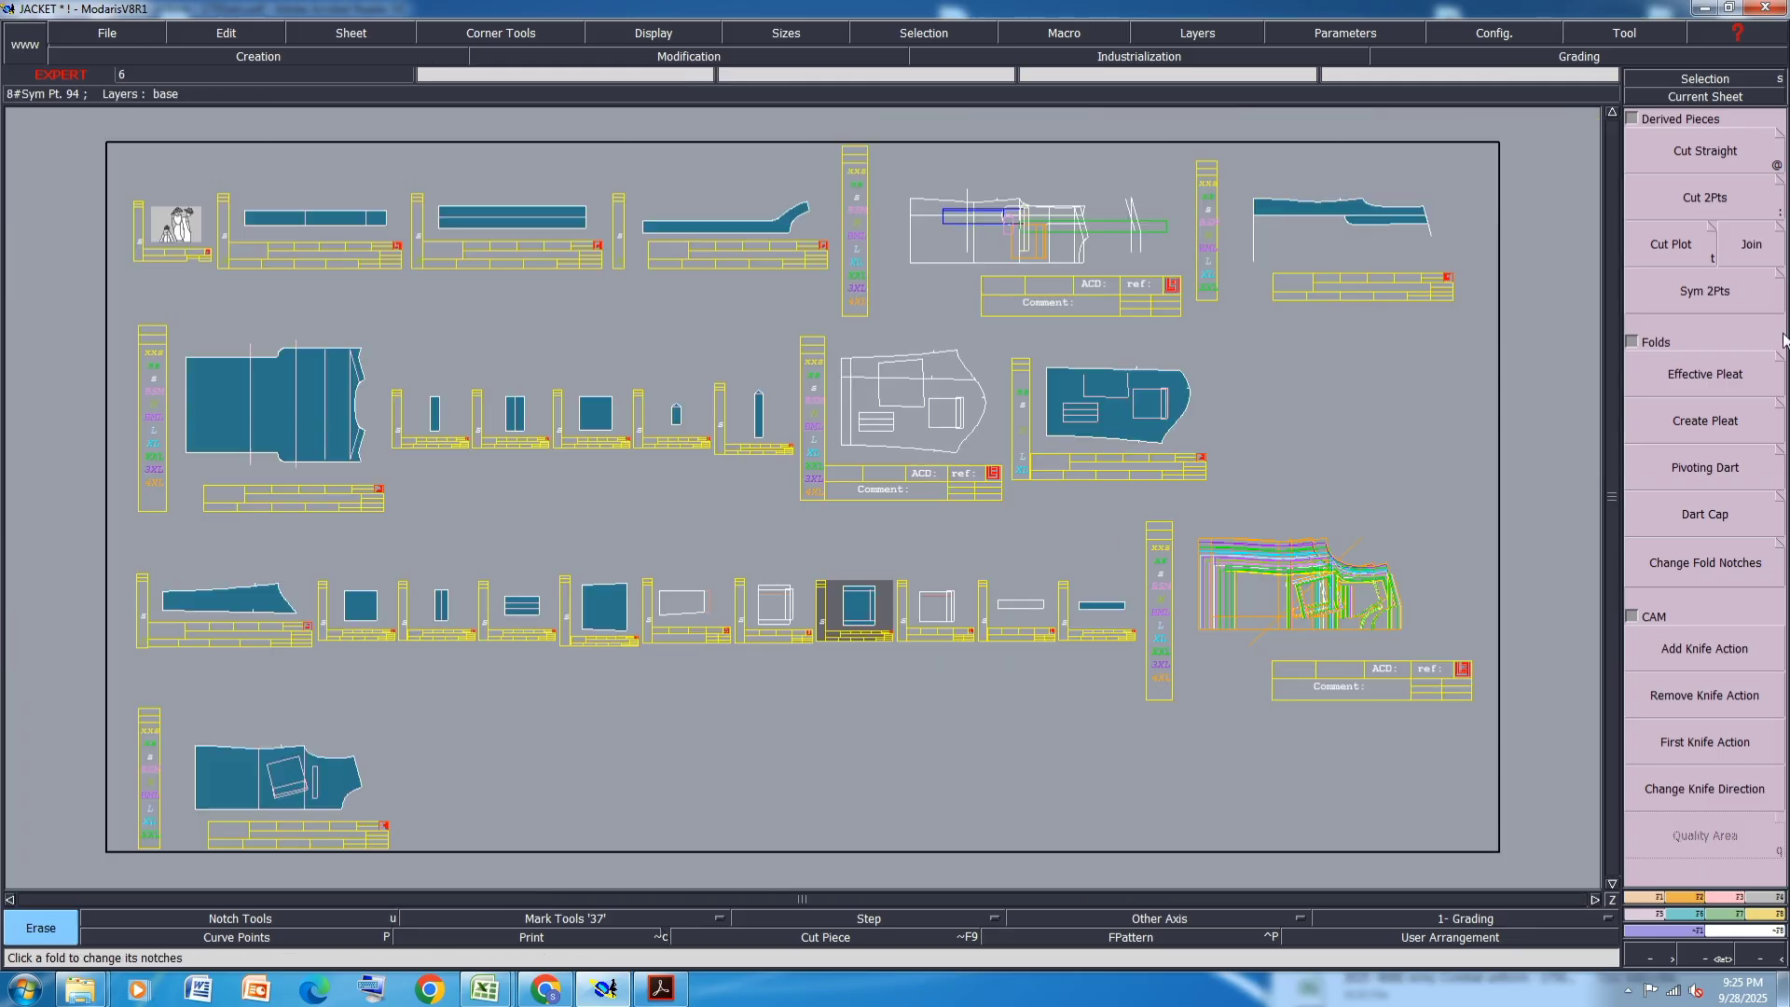
- Delete the superseded square sleeve pocket piece JACKET15 and rearrange the sheets
key(shift+s)
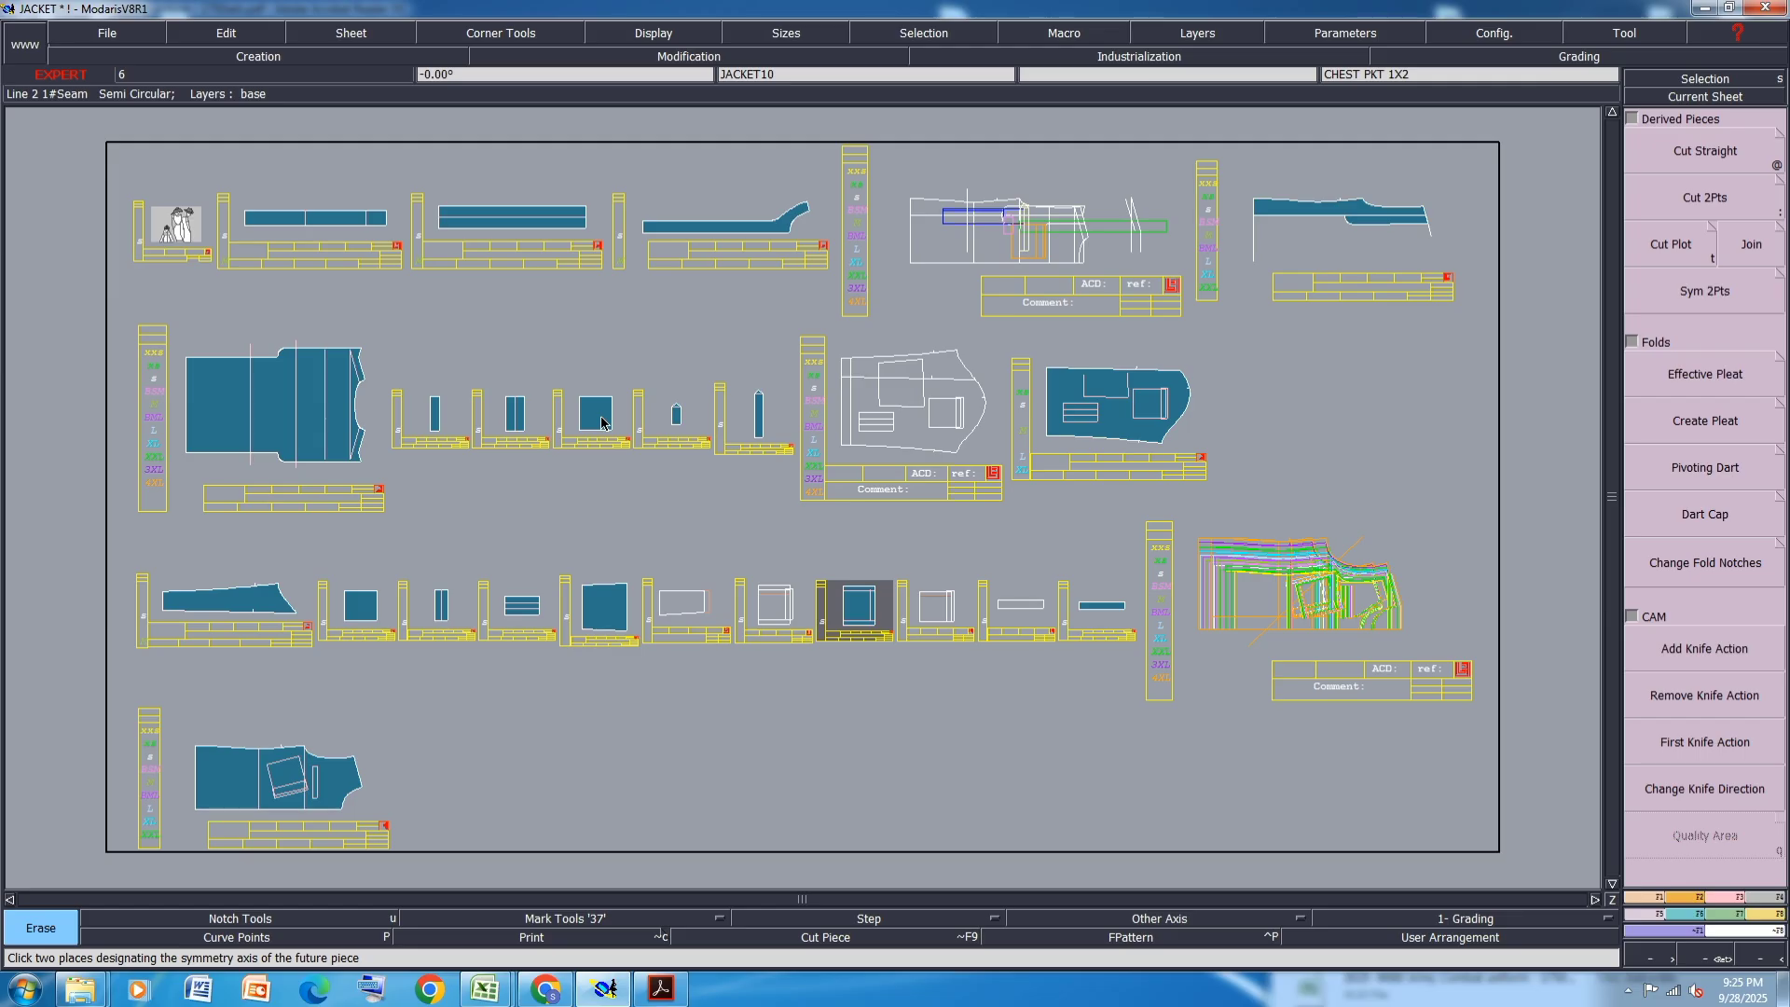
scroll(363, 608, up, 2)
click(364, 608)
key(Delete)
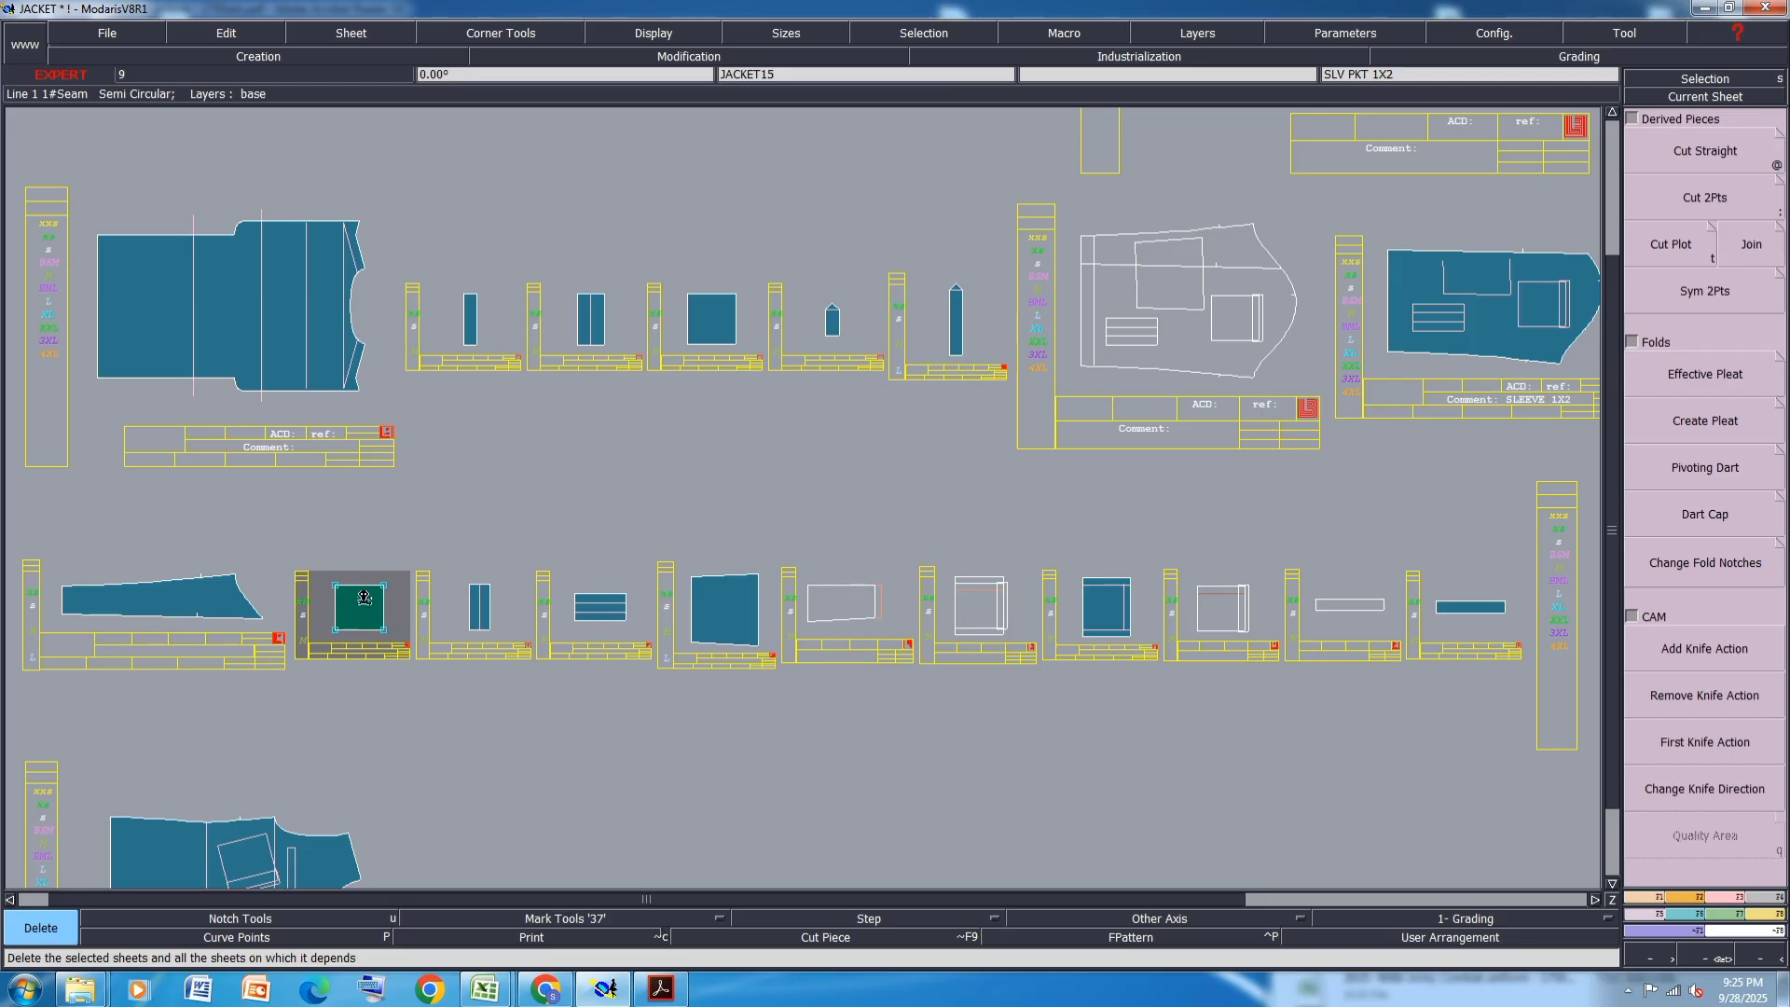
key(Delete)
key(a)
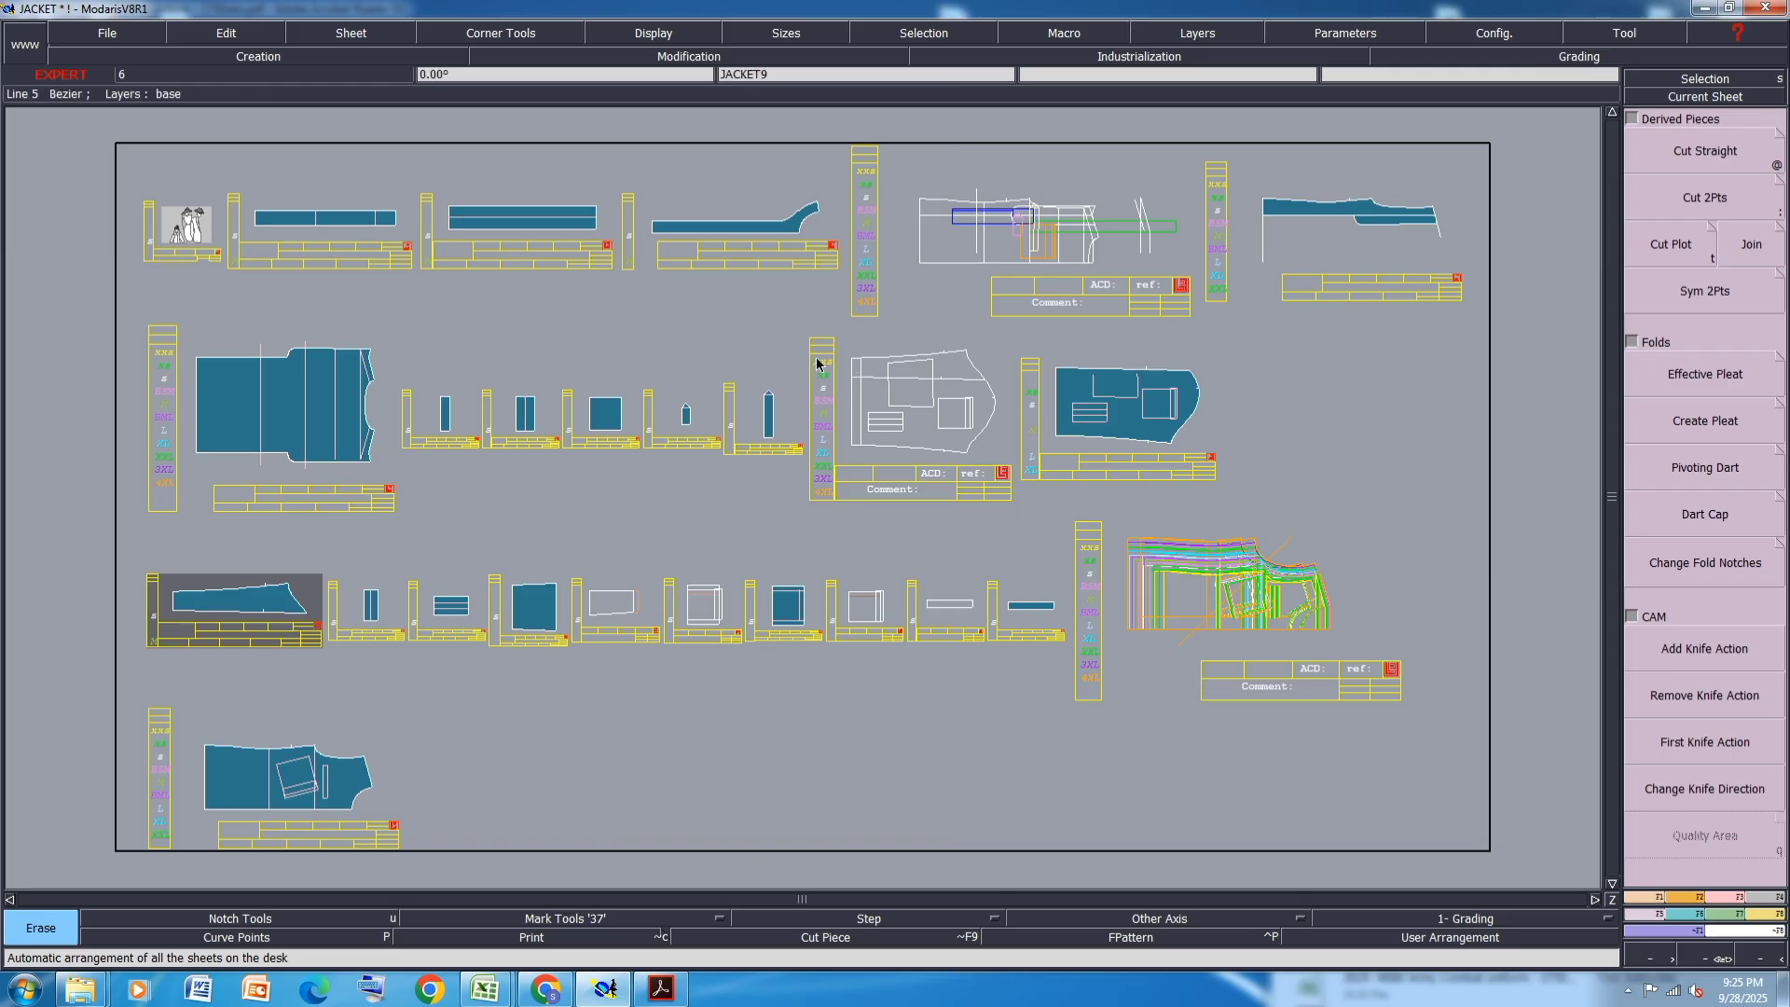
- Marry the four unfilled pocket and strip construction sheets onto the JACKET9 sleeve pattern and rearrange the sheets
scroll(1270, 360, up, 3)
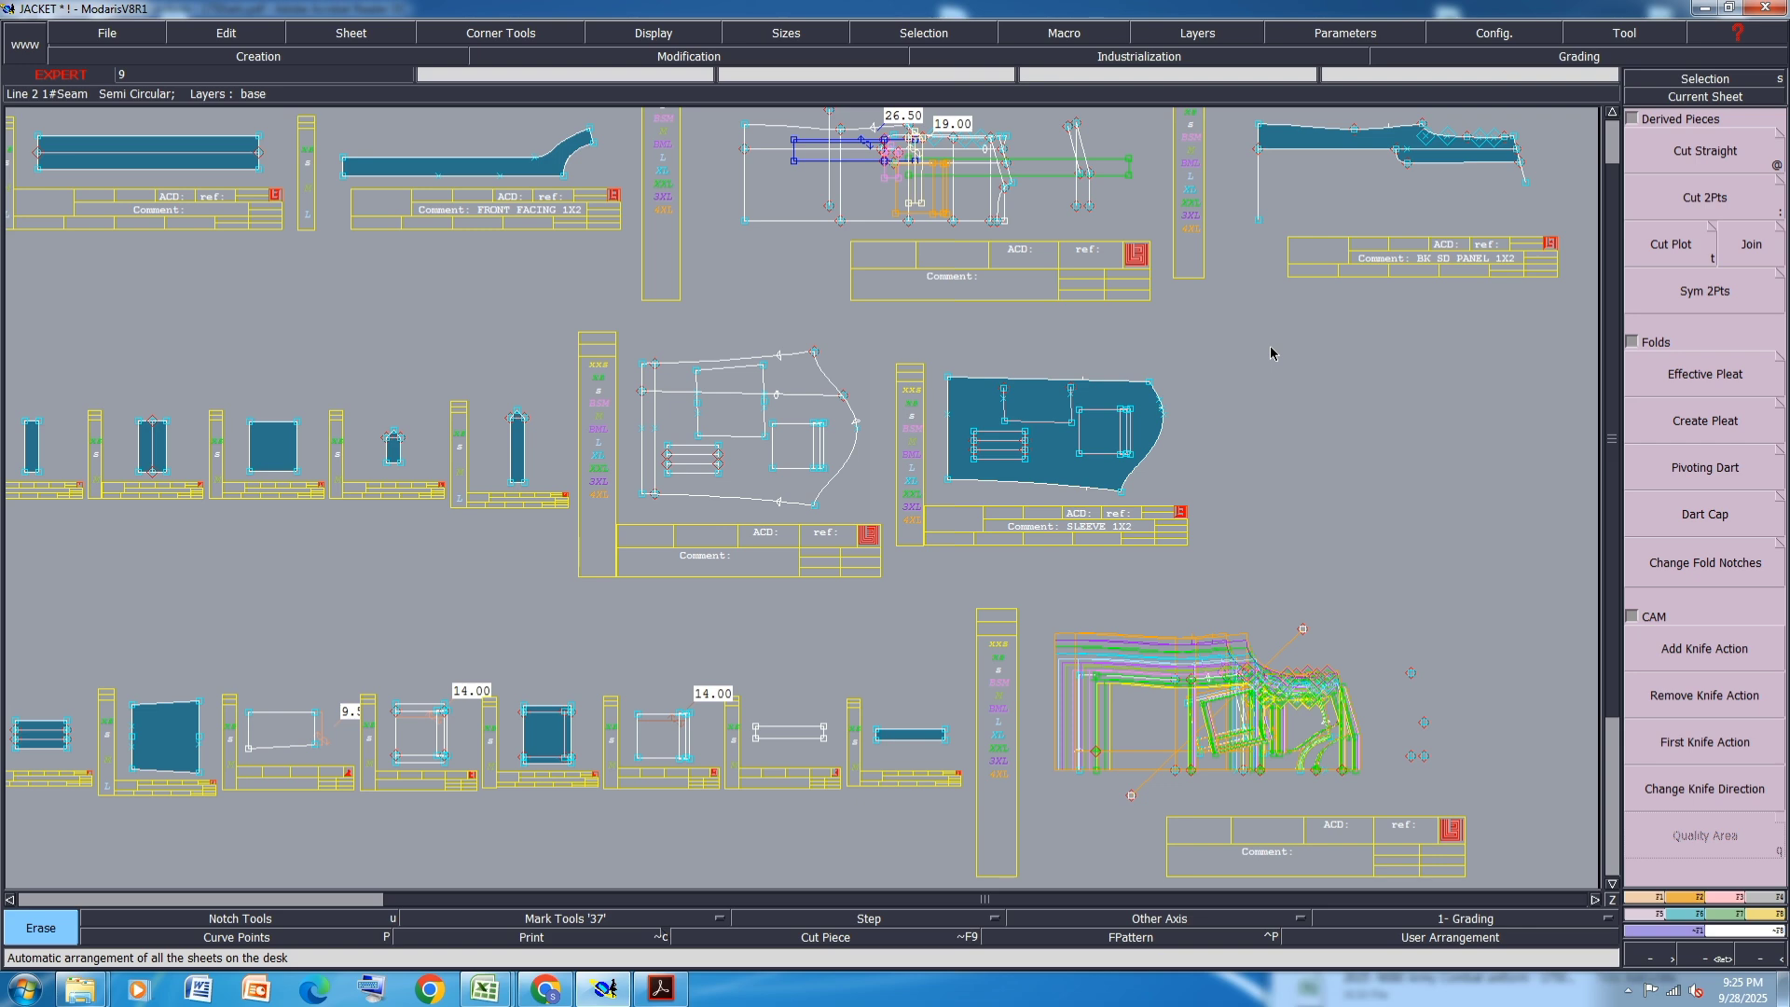
scroll(1270, 353, down, 6)
scroll(859, 530, up, 4)
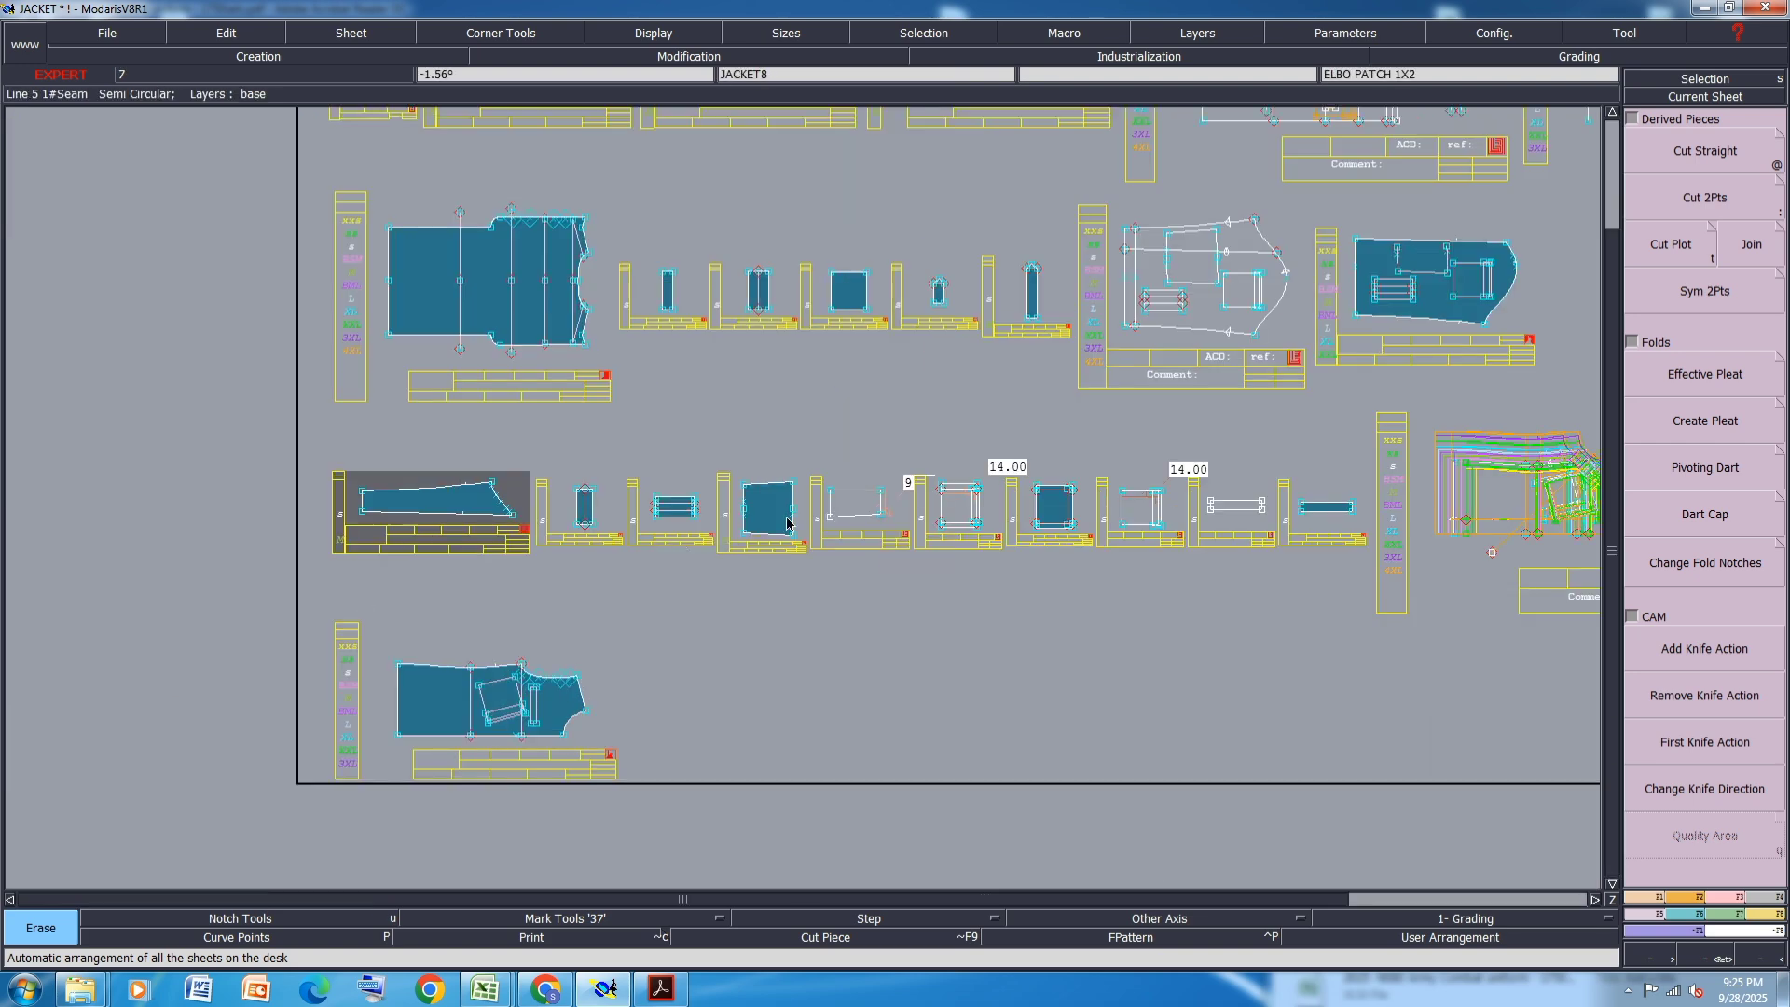
key(m)
click(858, 515)
click(1148, 280)
click(945, 524)
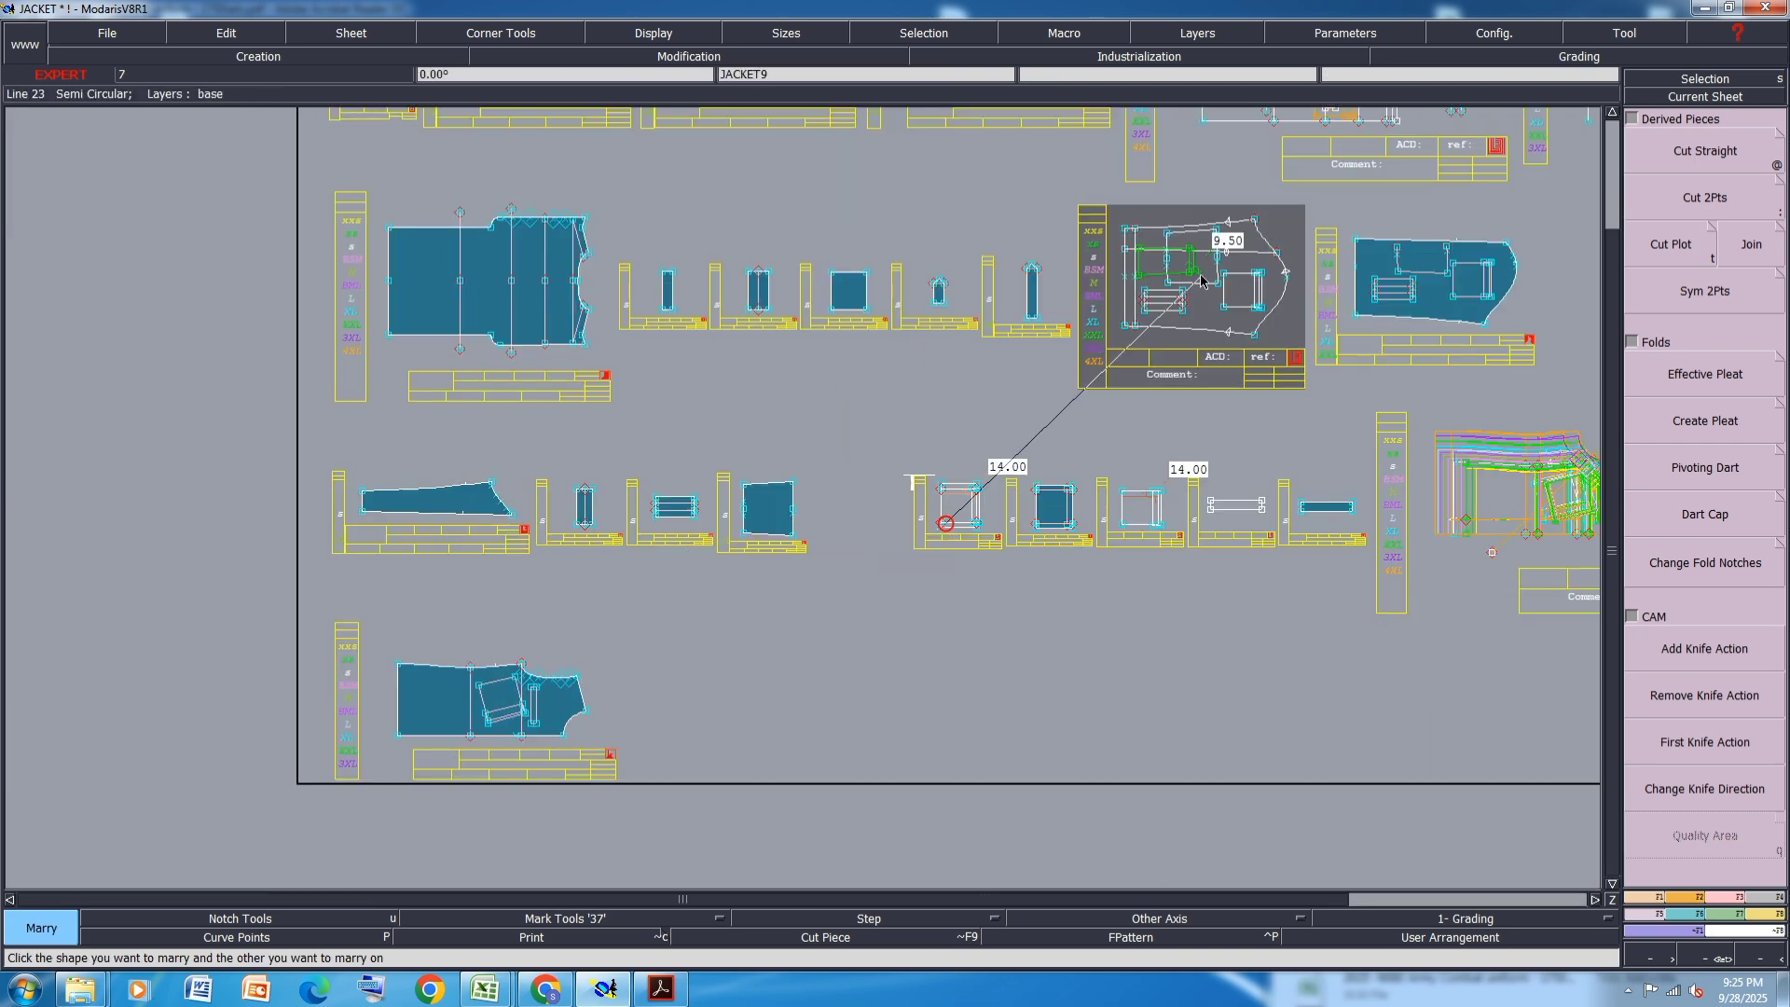
click(1216, 250)
click(1156, 527)
click(1219, 284)
click(1224, 524)
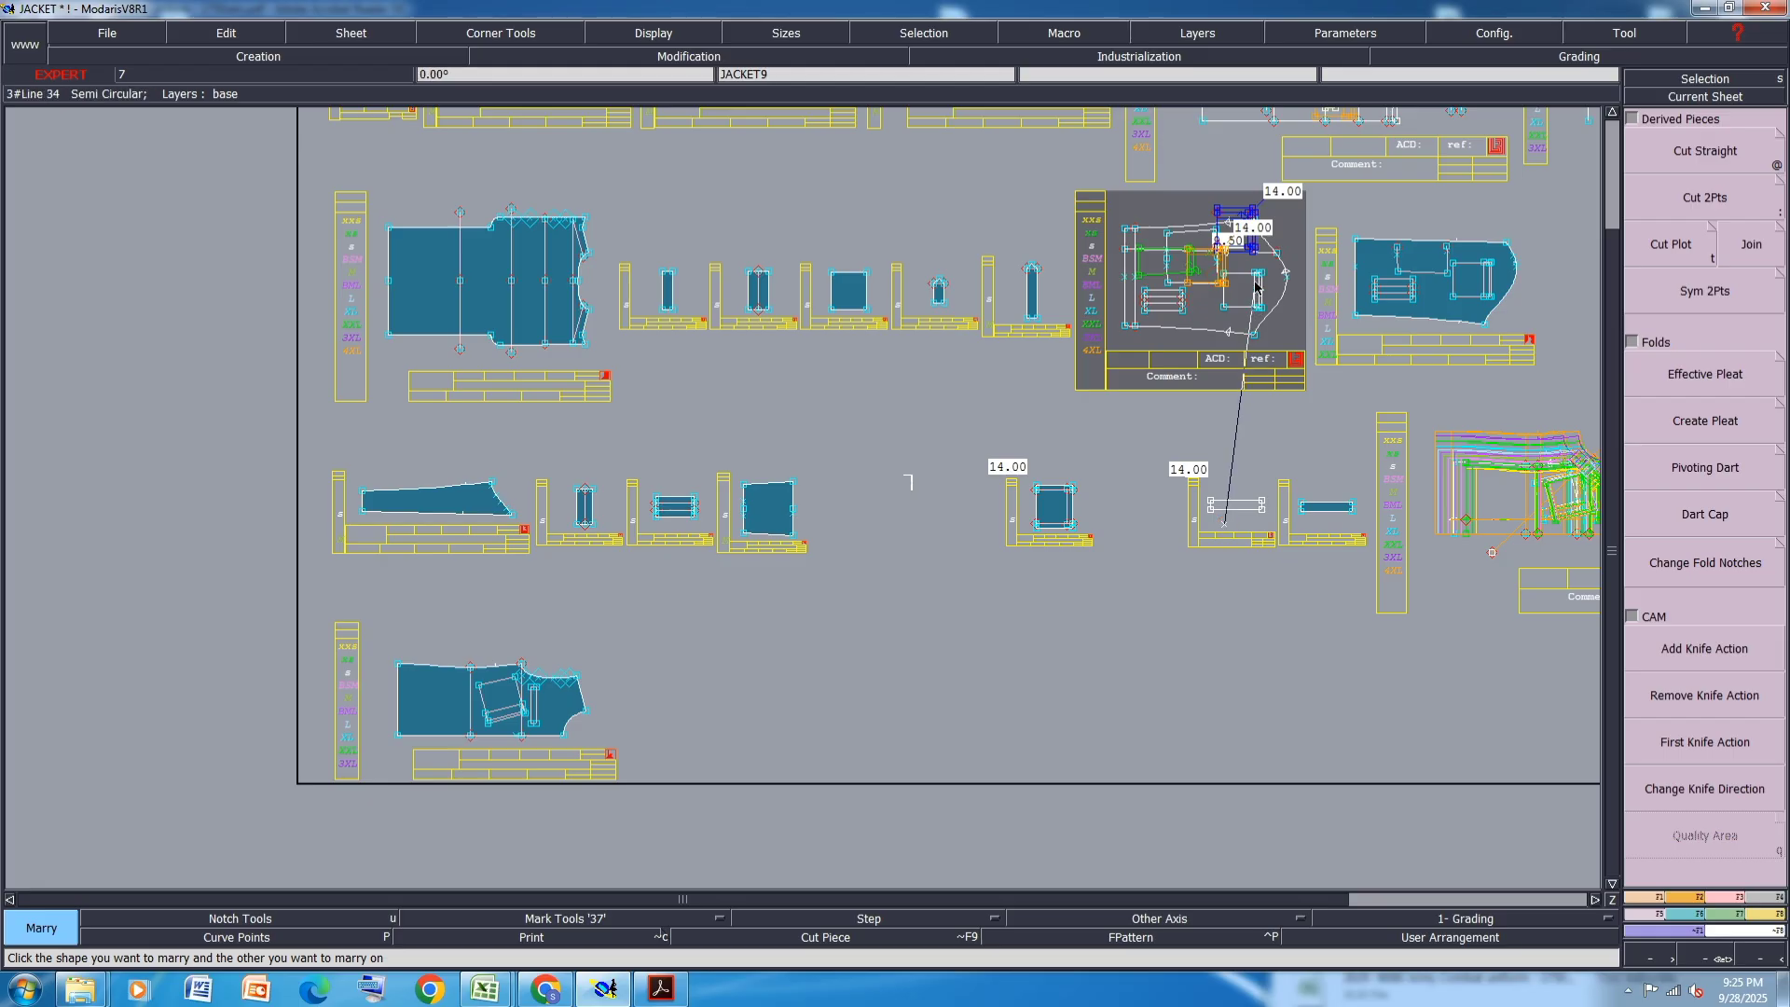
click(1260, 279)
key(8)
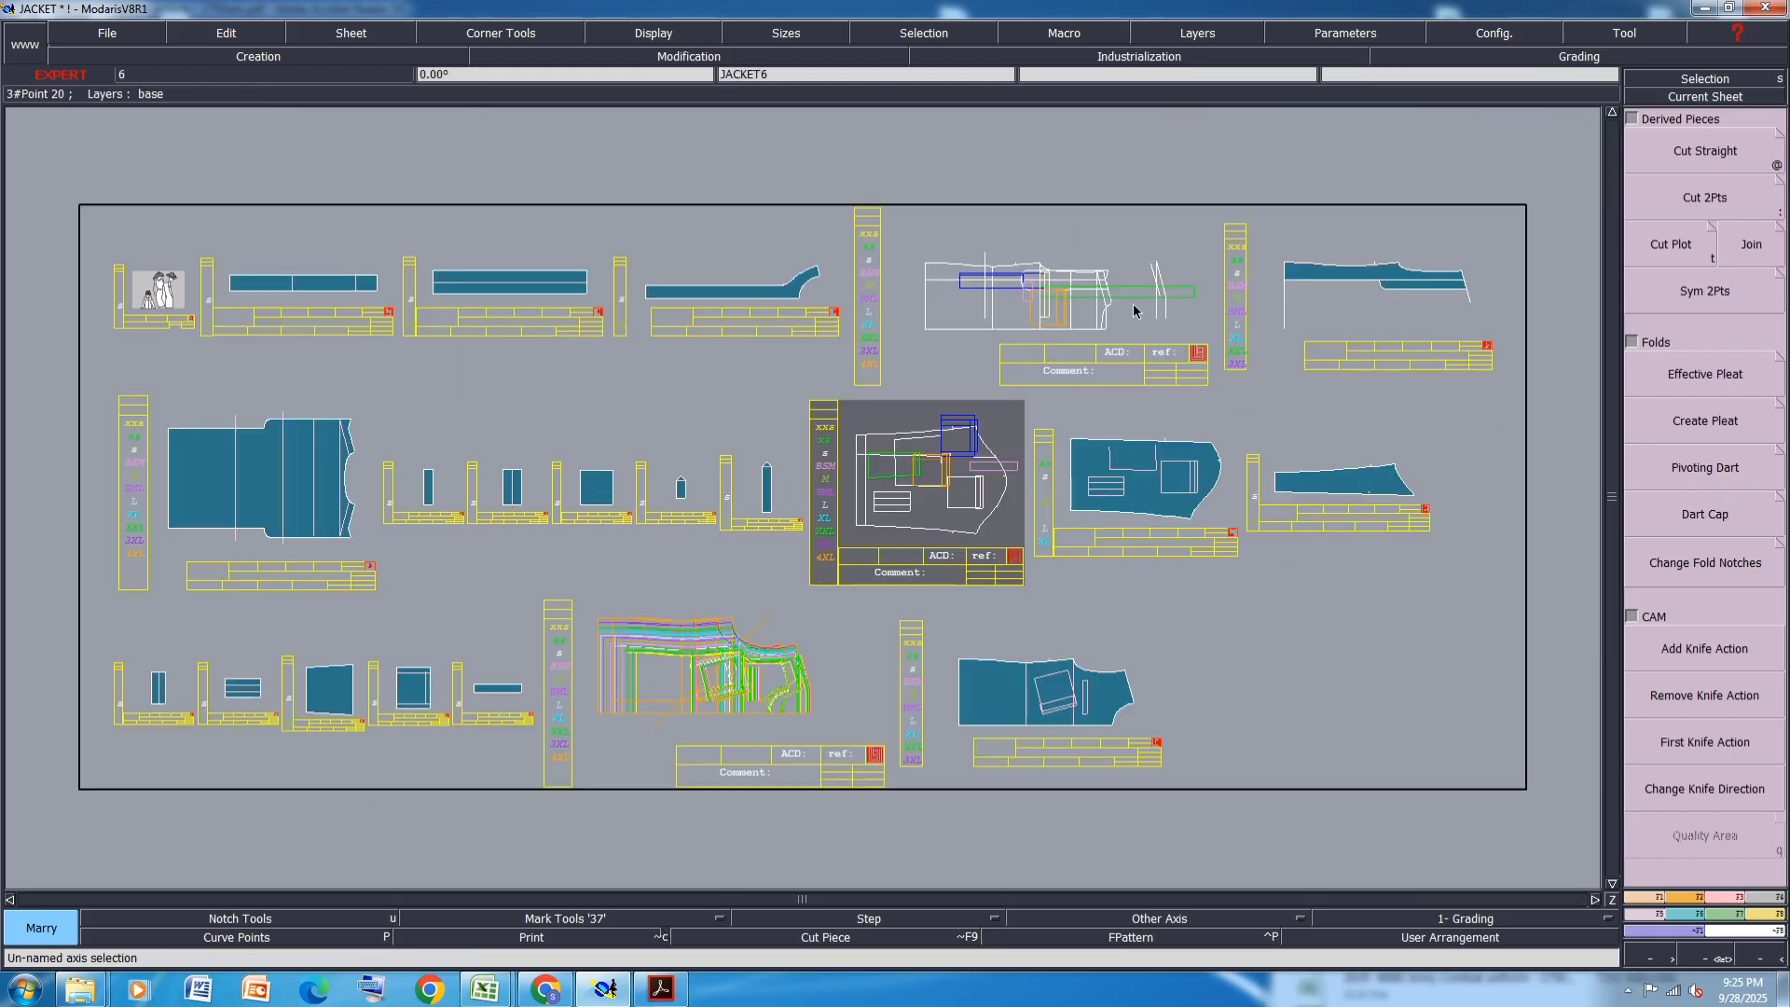
- Isolate the JACKET5 front flat pattern and its FRONT 1X2 piece so only these two sheets are displayed
scroll(1079, 289, up, 4)
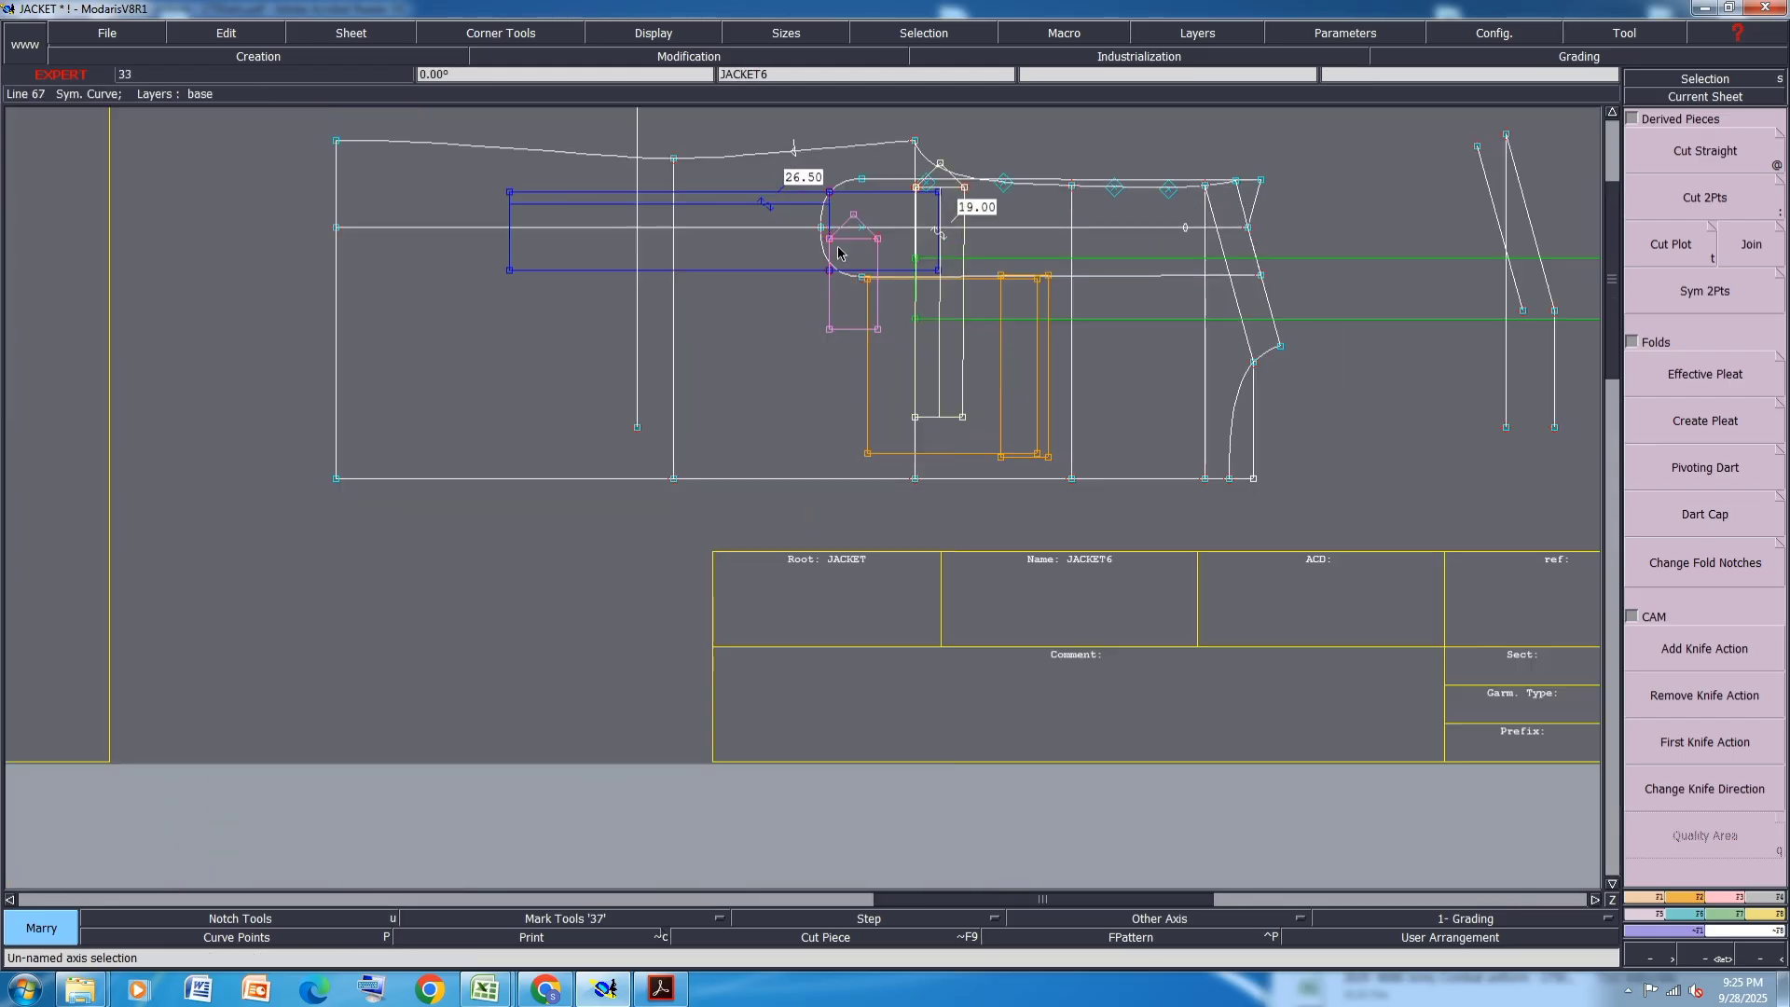
scroll(839, 252, down, 2)
key(8)
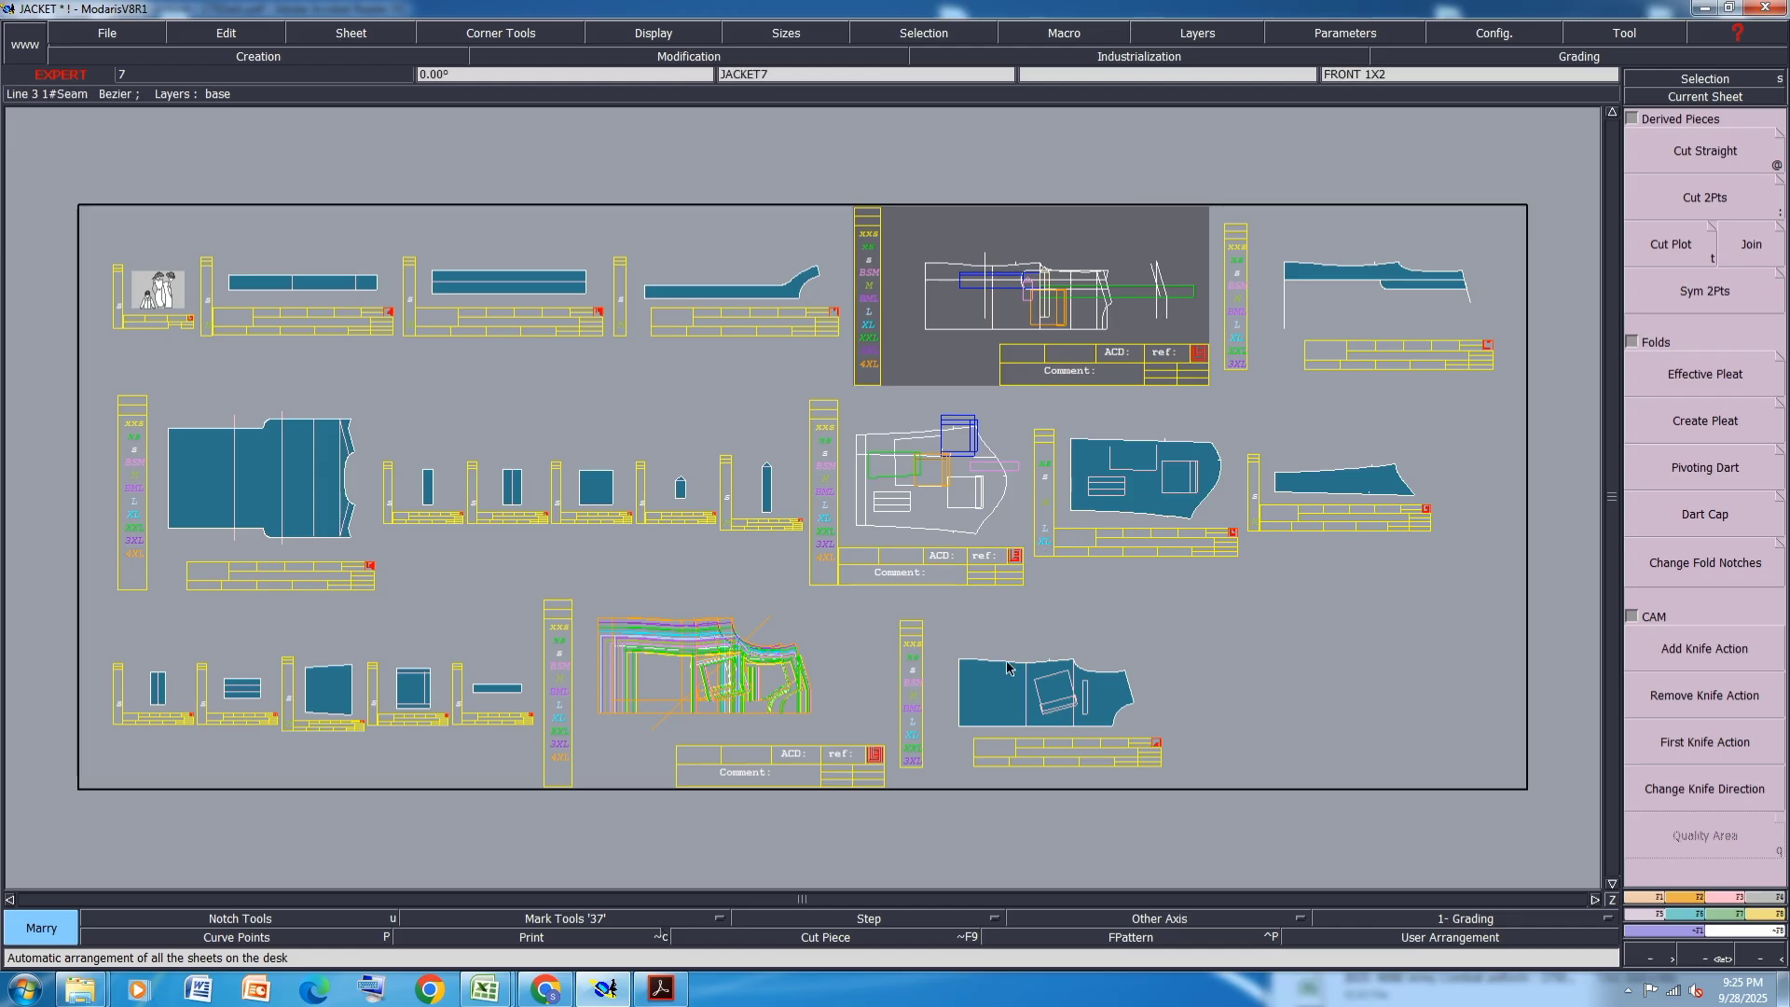
click(671, 688)
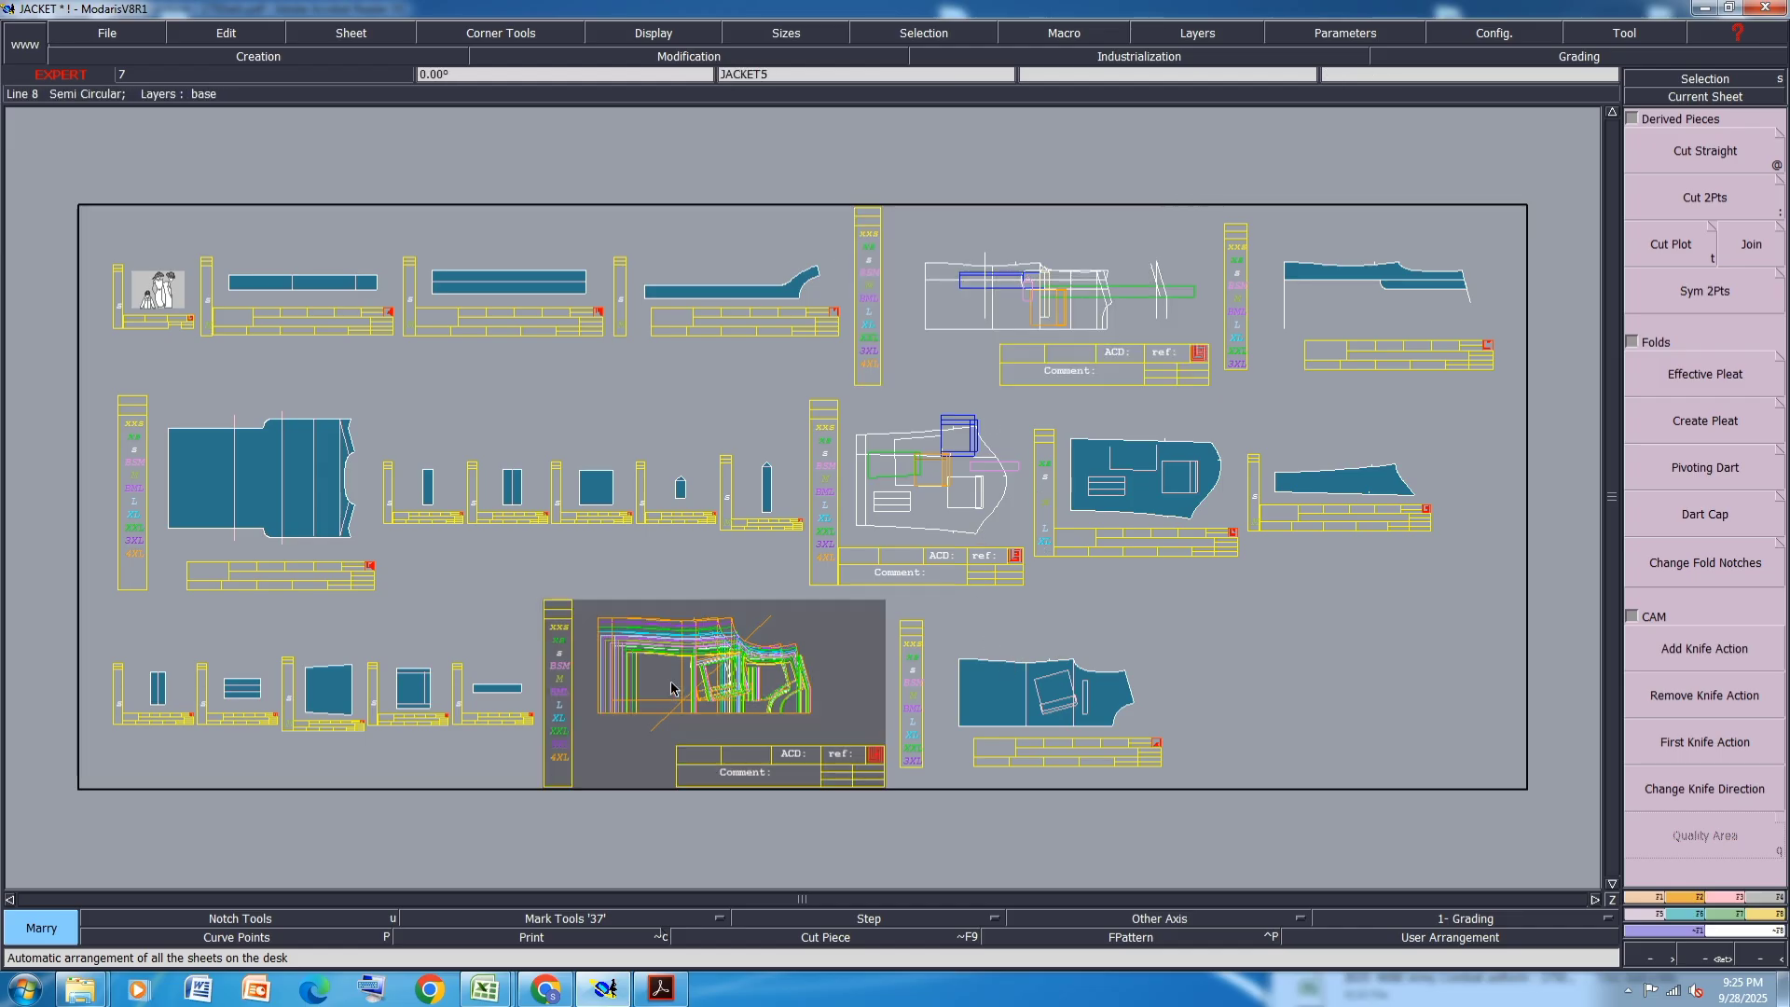
click(1089, 938)
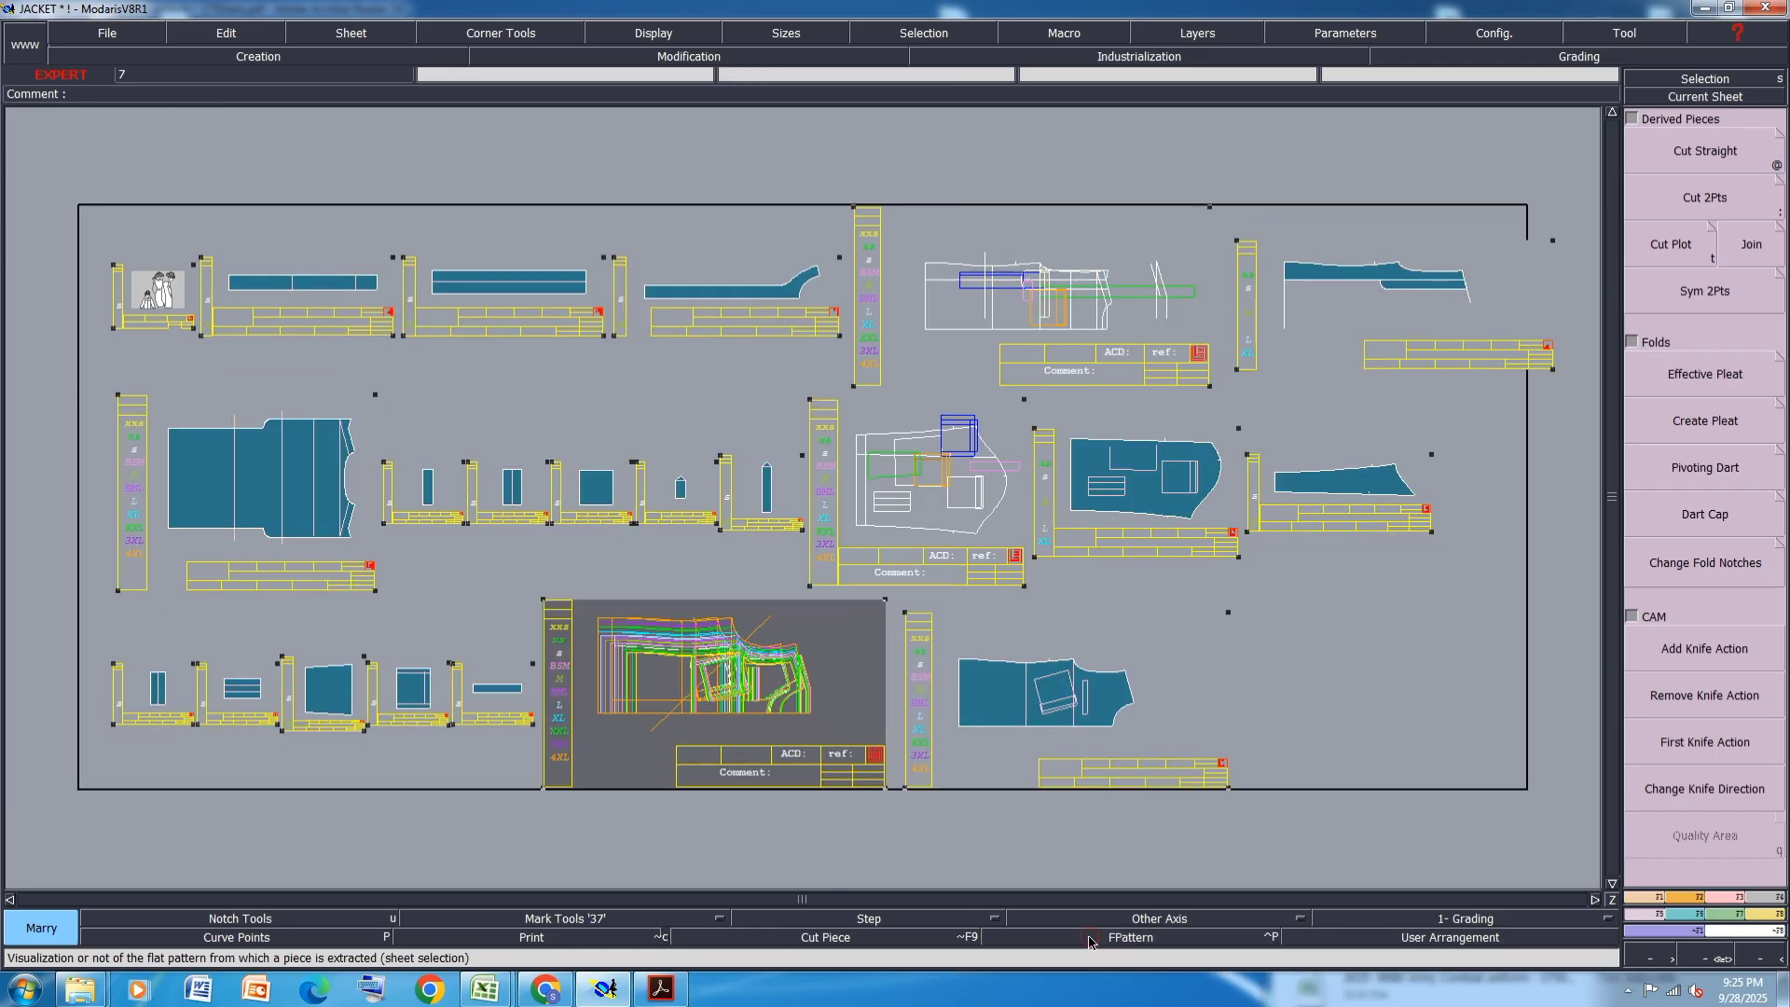
click(1089, 938)
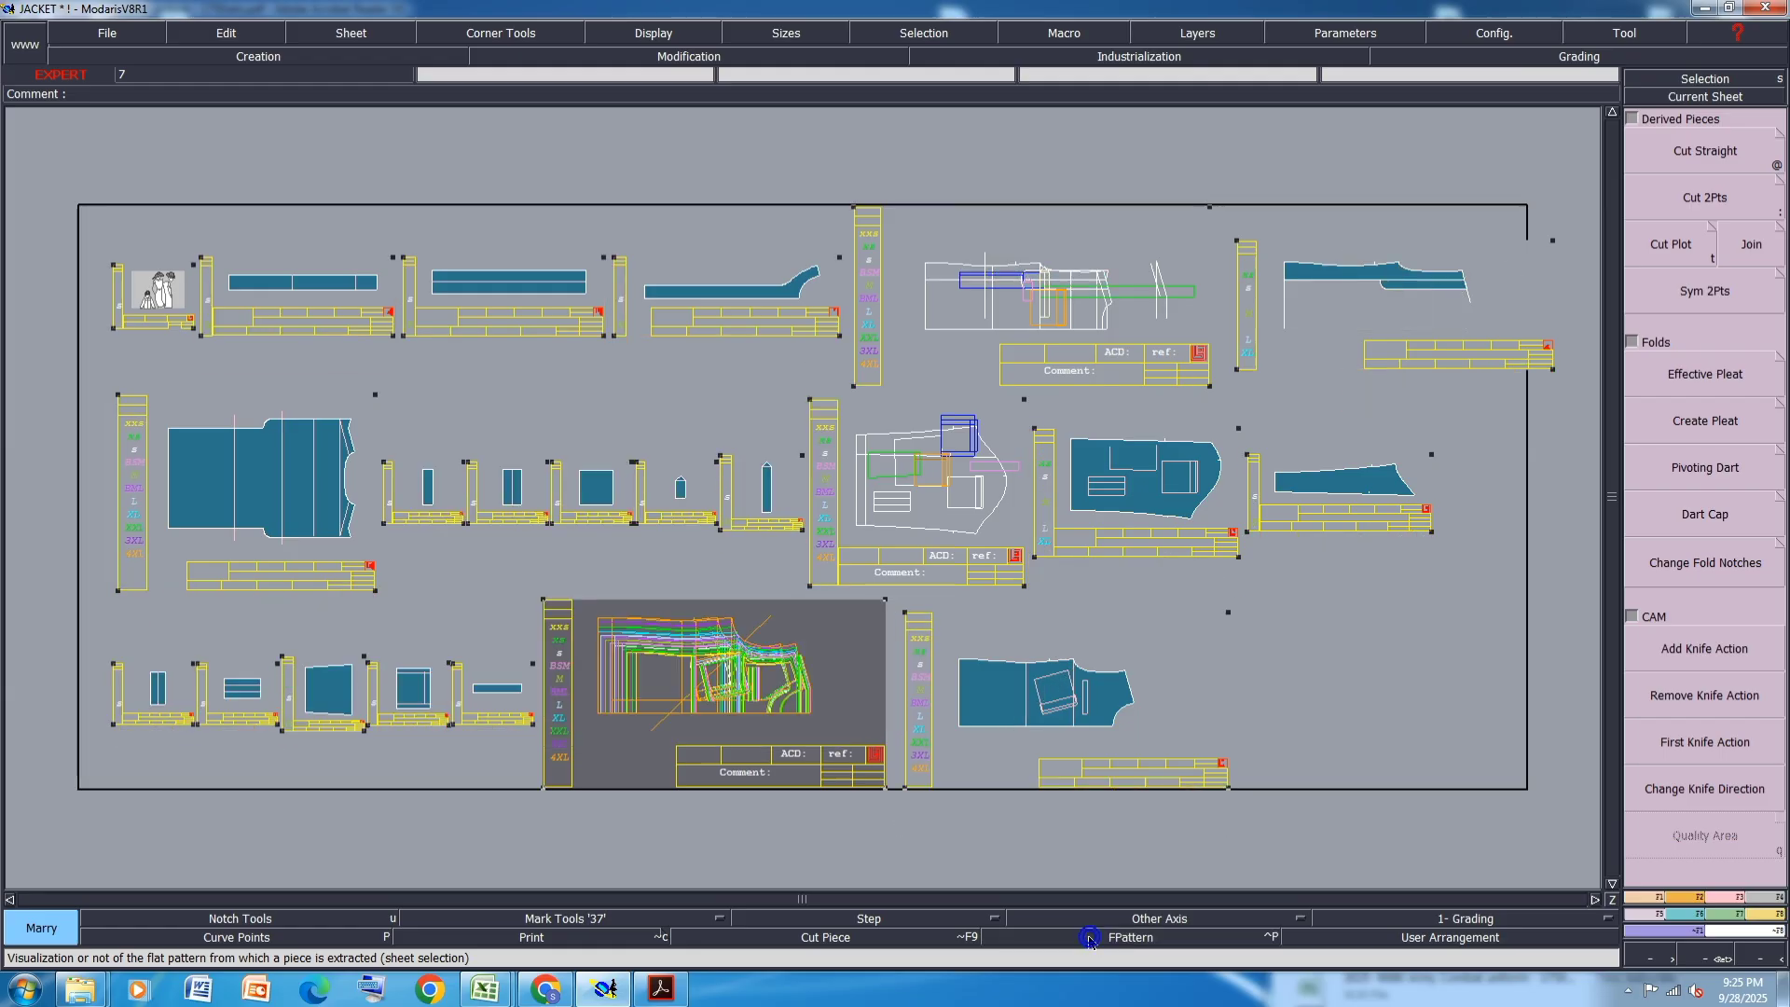
click(807, 716)
key(s)
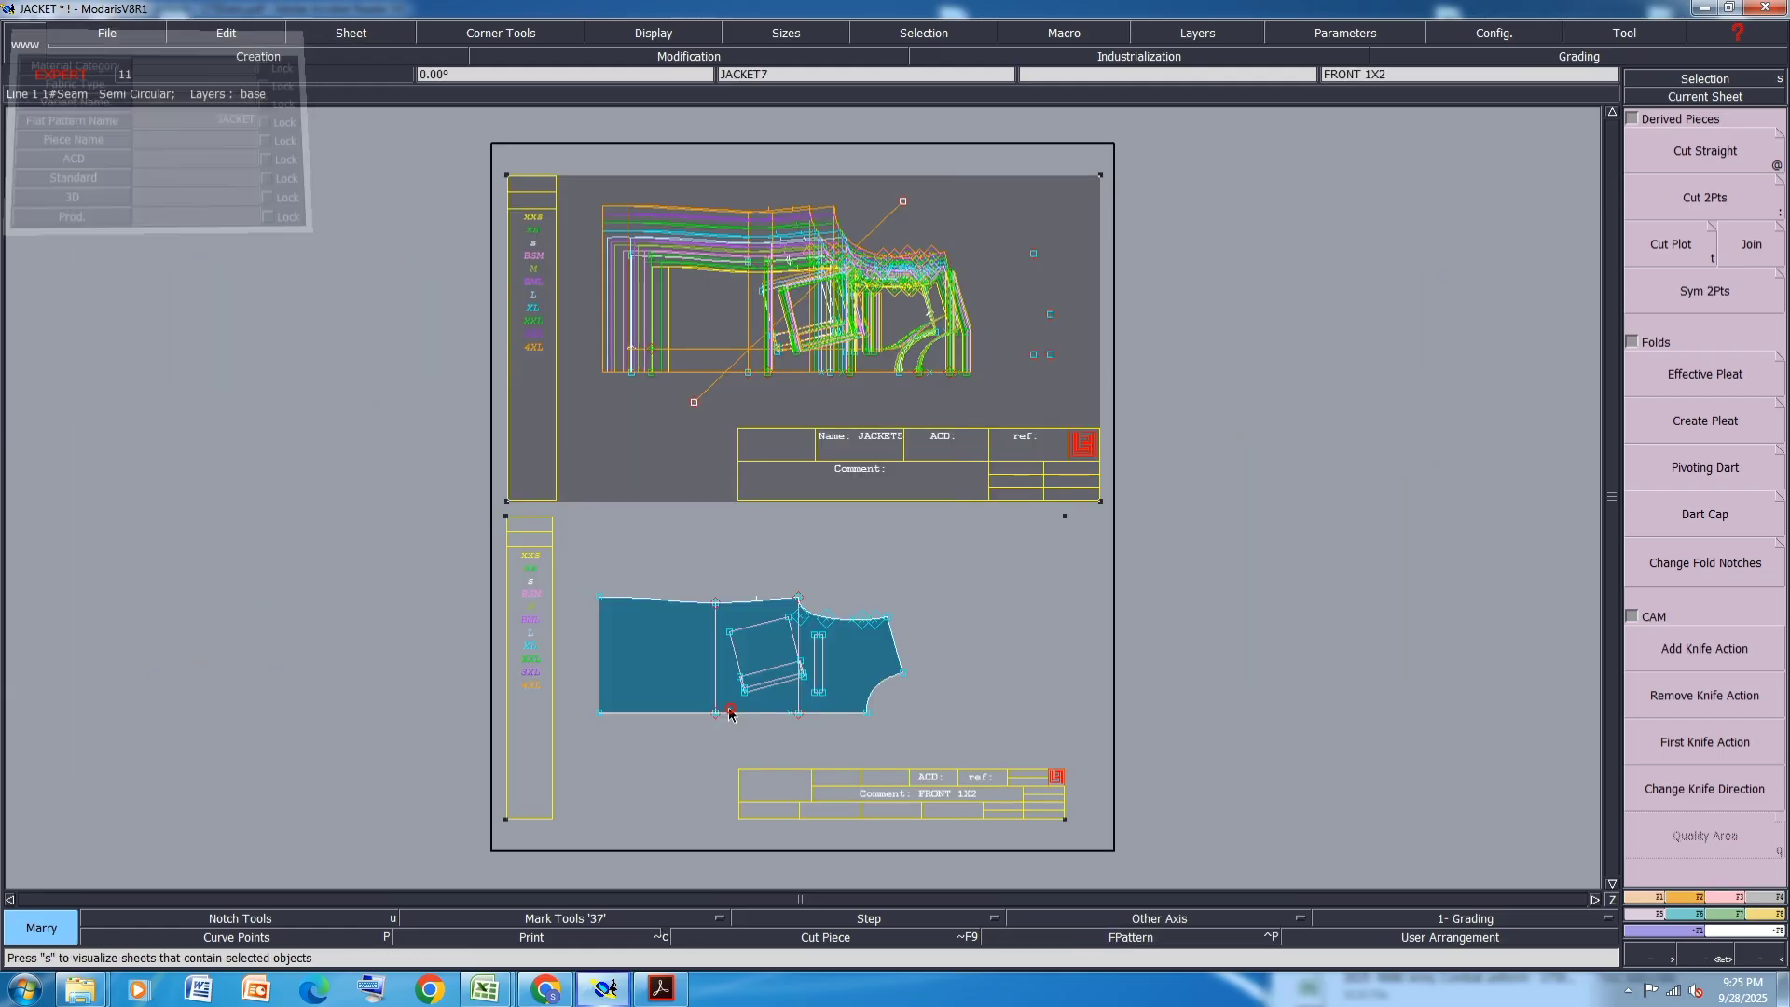
- Hide the graded sizes, divorce the green married front pattern from the JACKET5 sheet, and rearrange the sheets
key(F10)
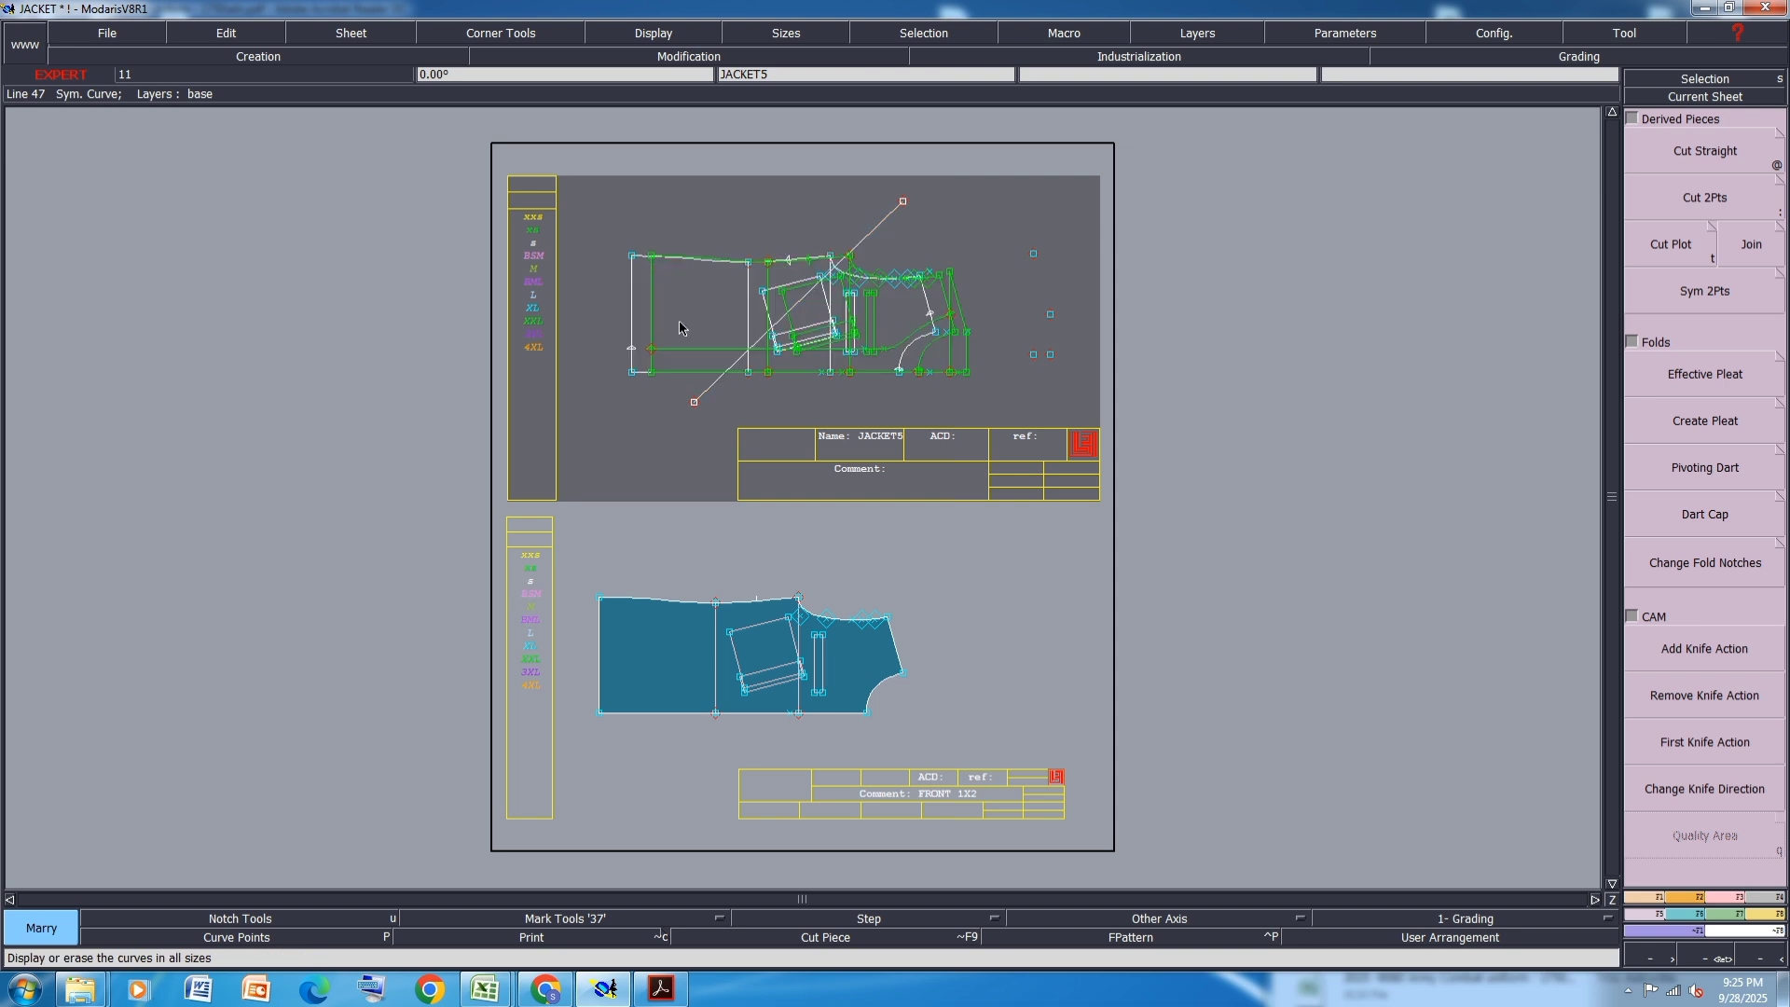
key(d)
click(696, 350)
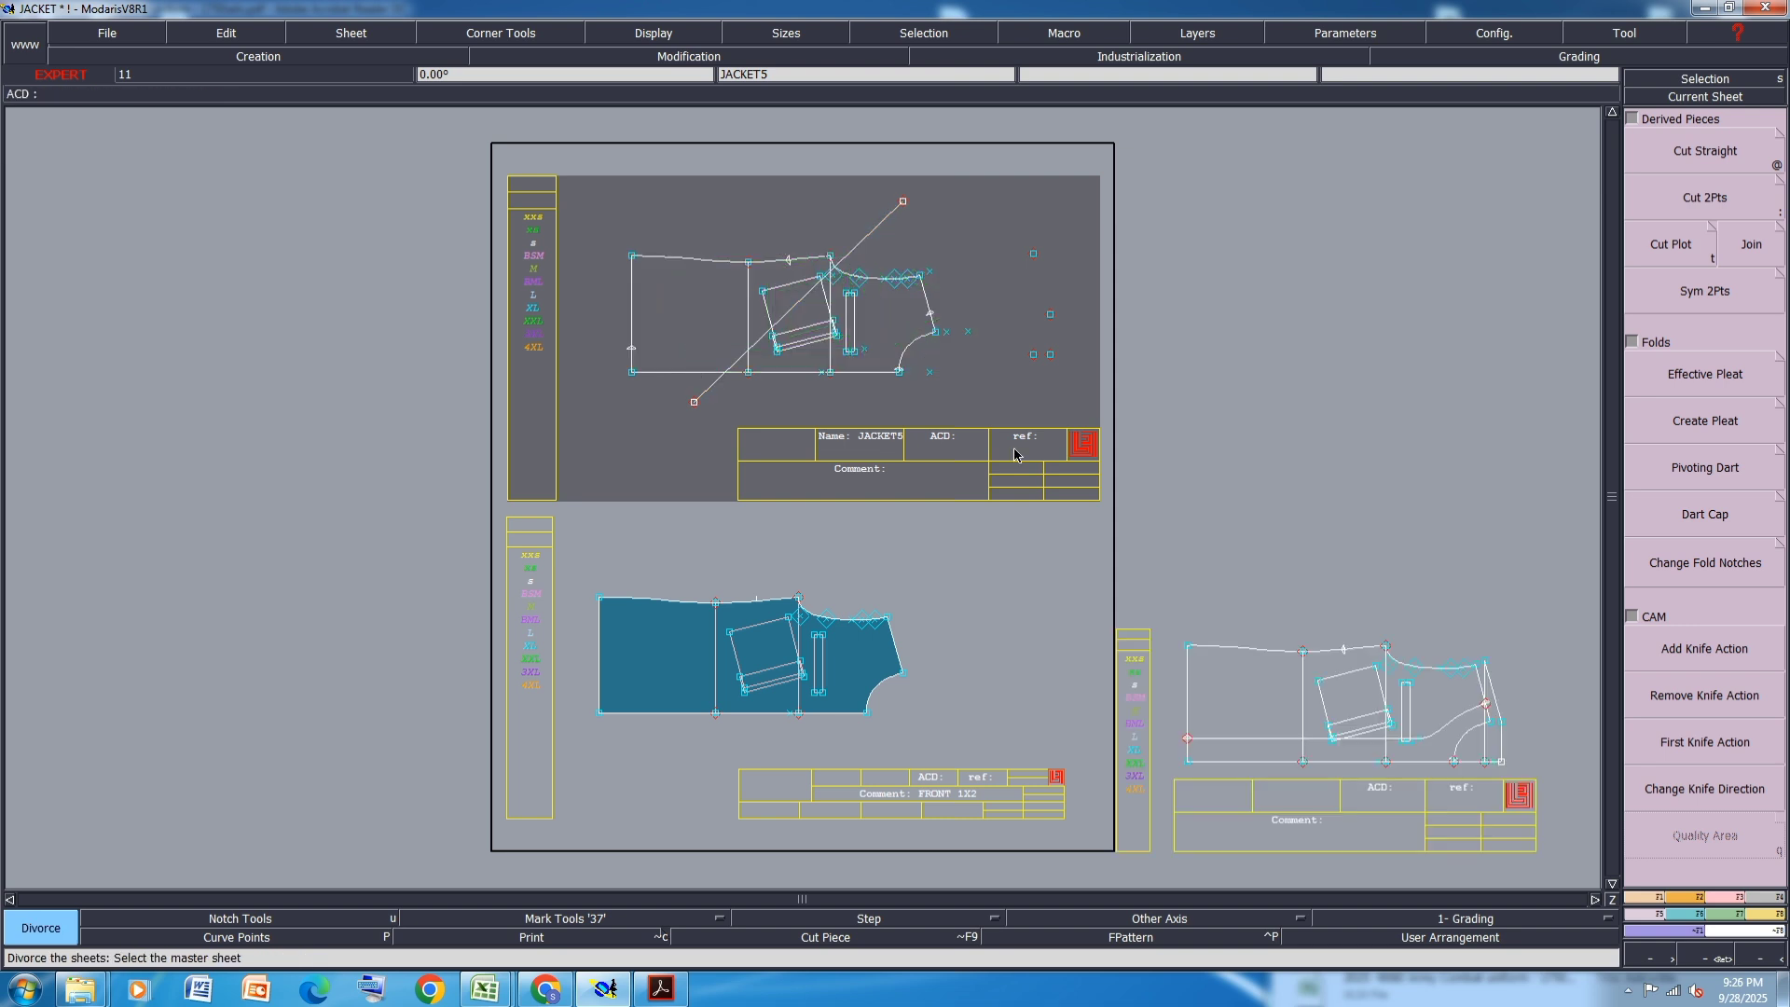
key(j)
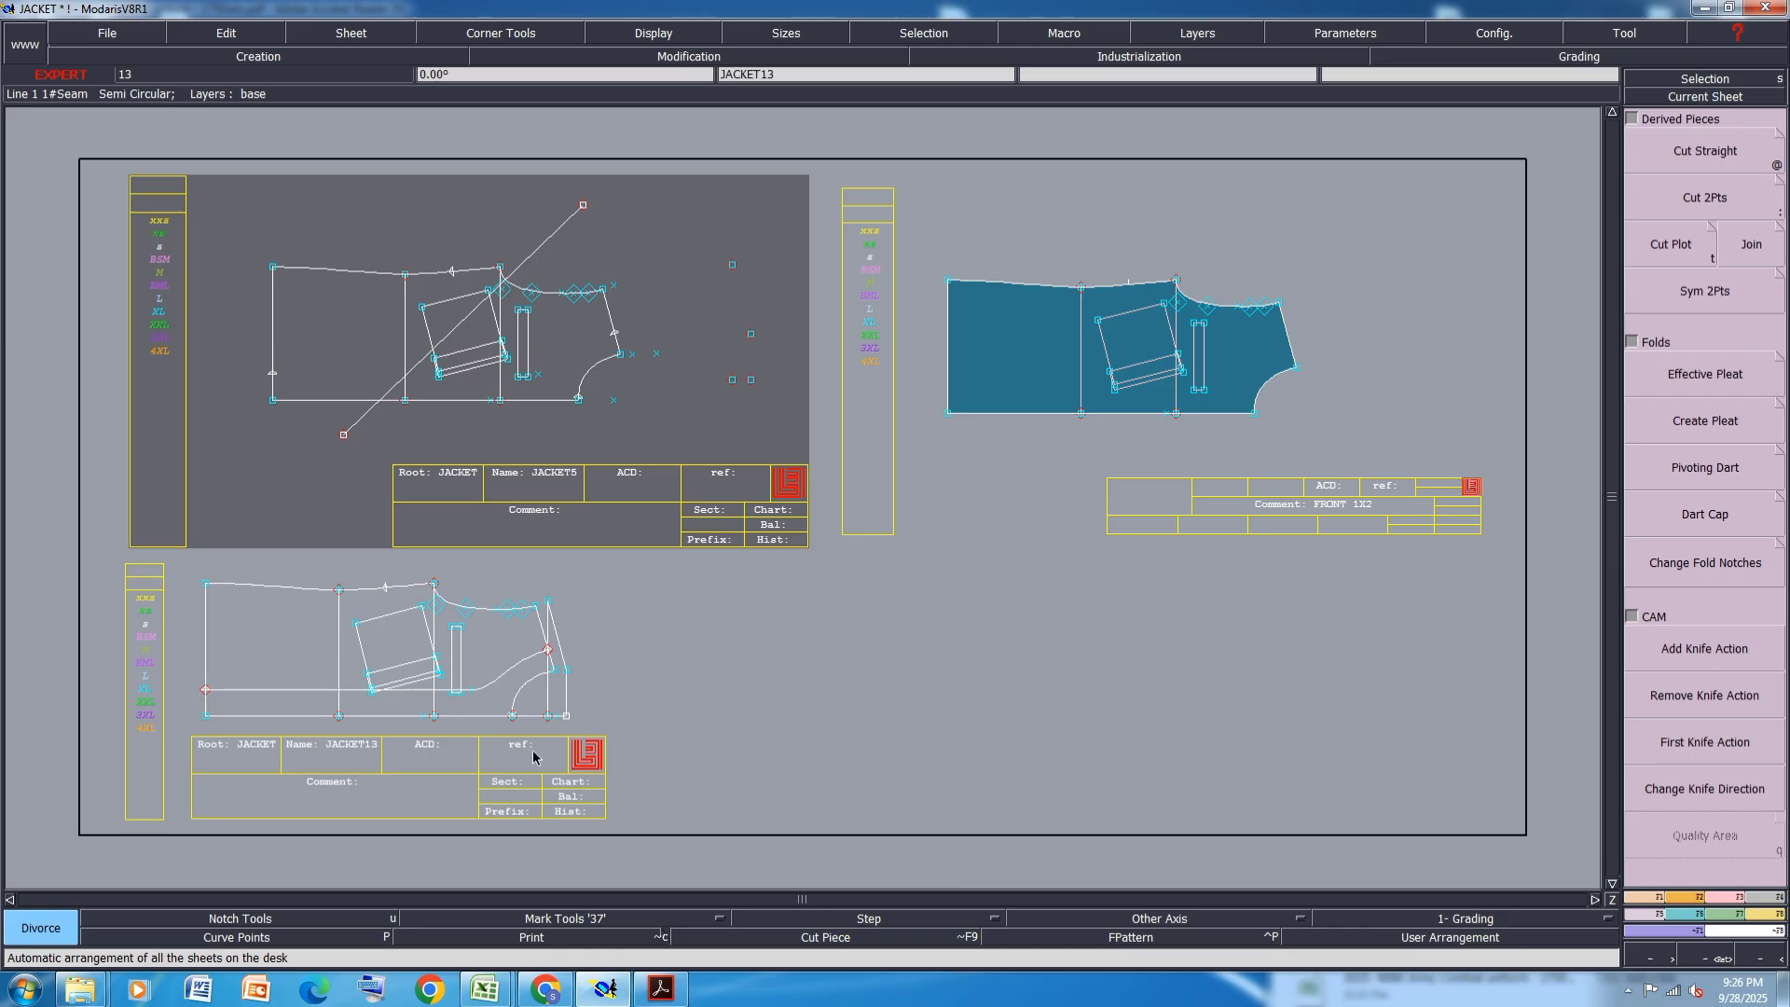
- Make the divorced front pattern the current sheet and activate the Straight line tool
key(i)
scroll(182, 754, up, 1)
scroll(255, 716, up, 1)
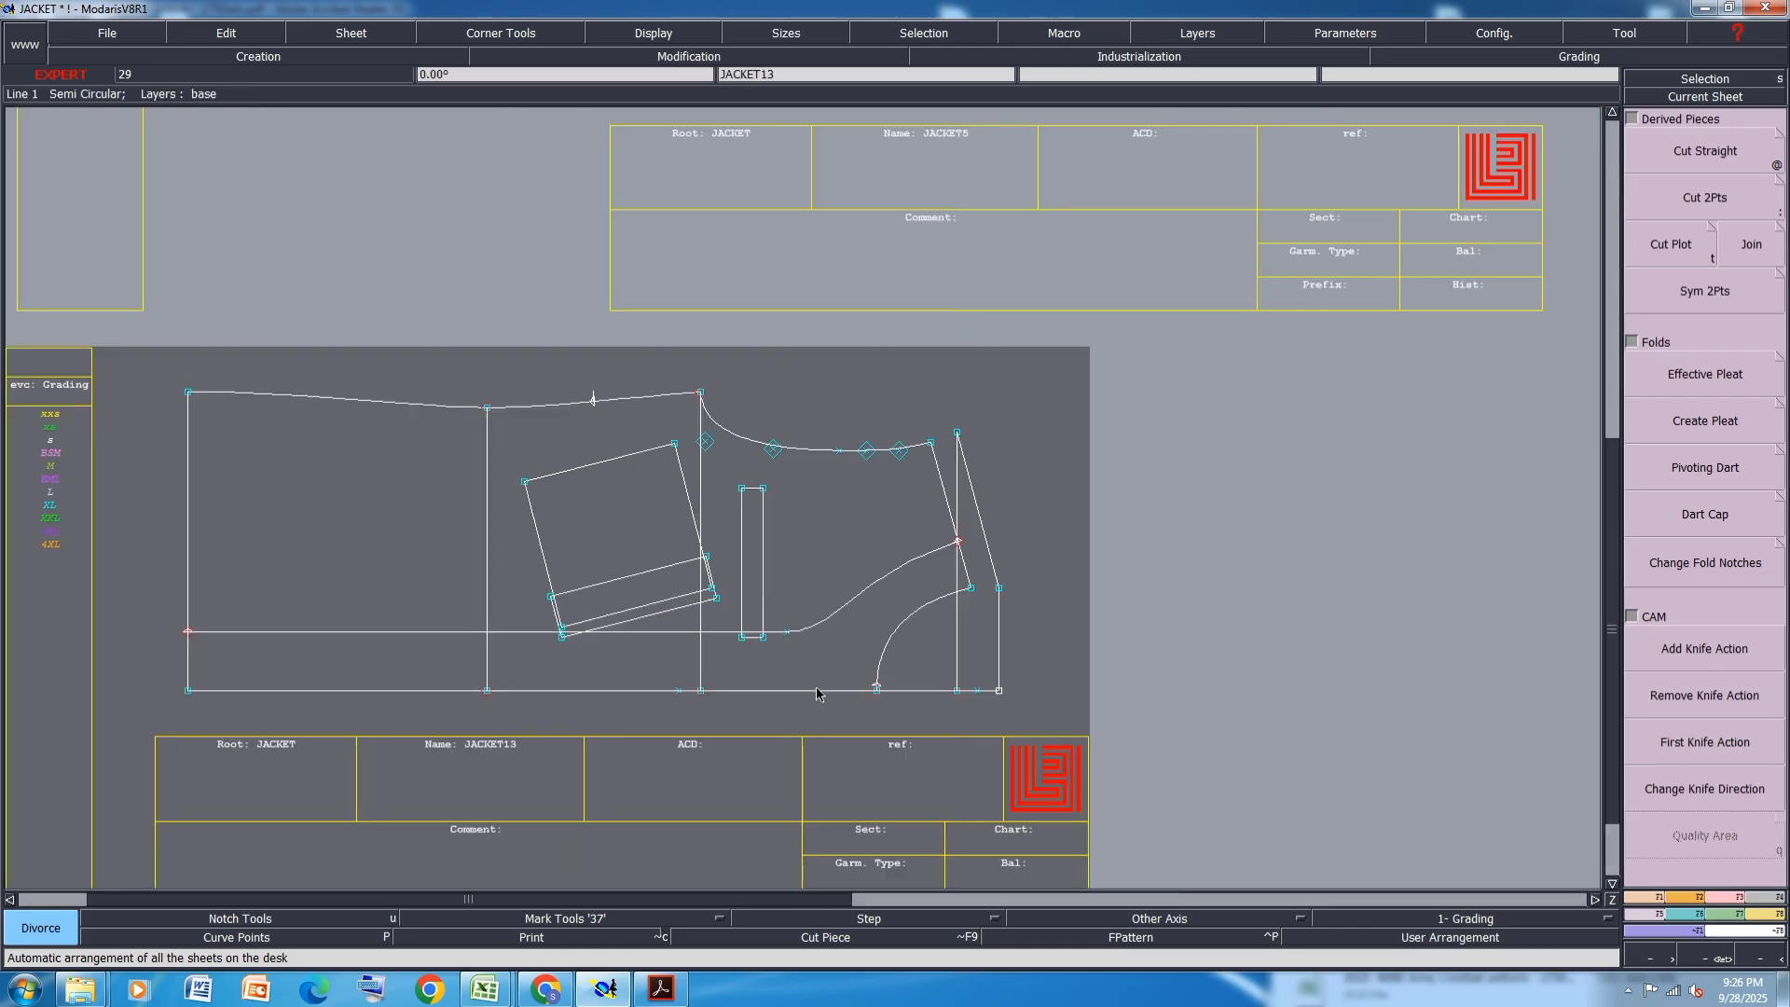
scroll(813, 658, up, 1)
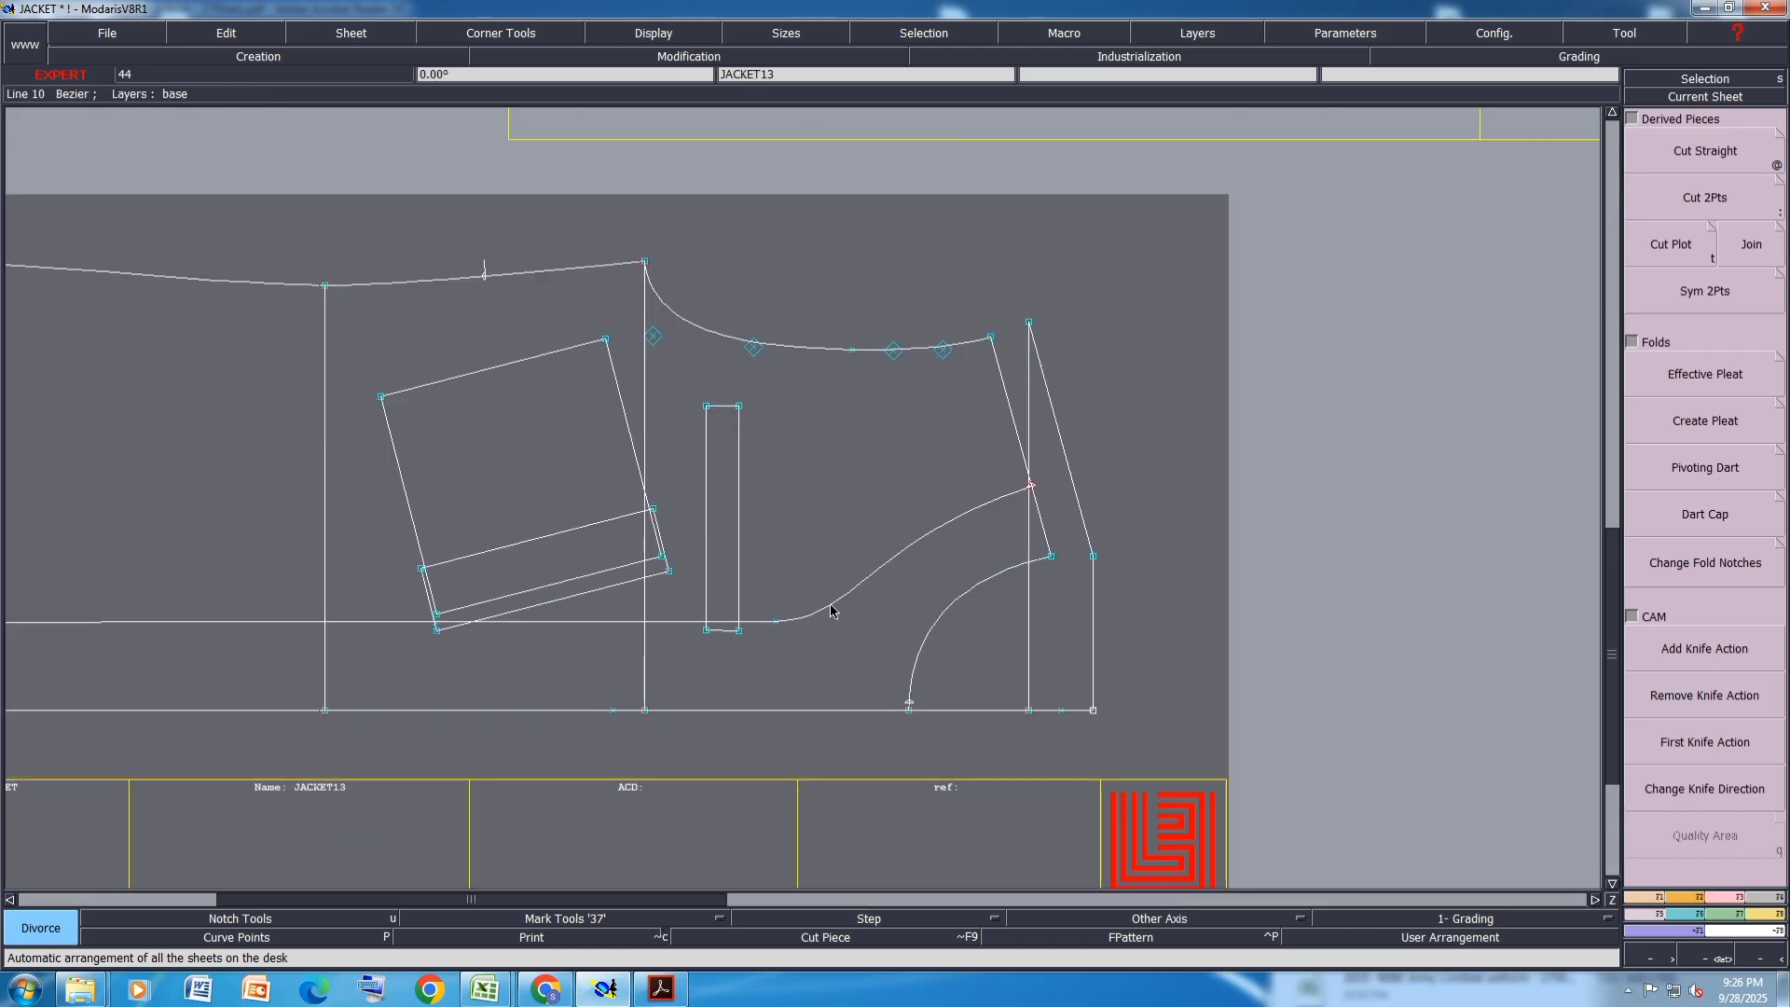
key(d)
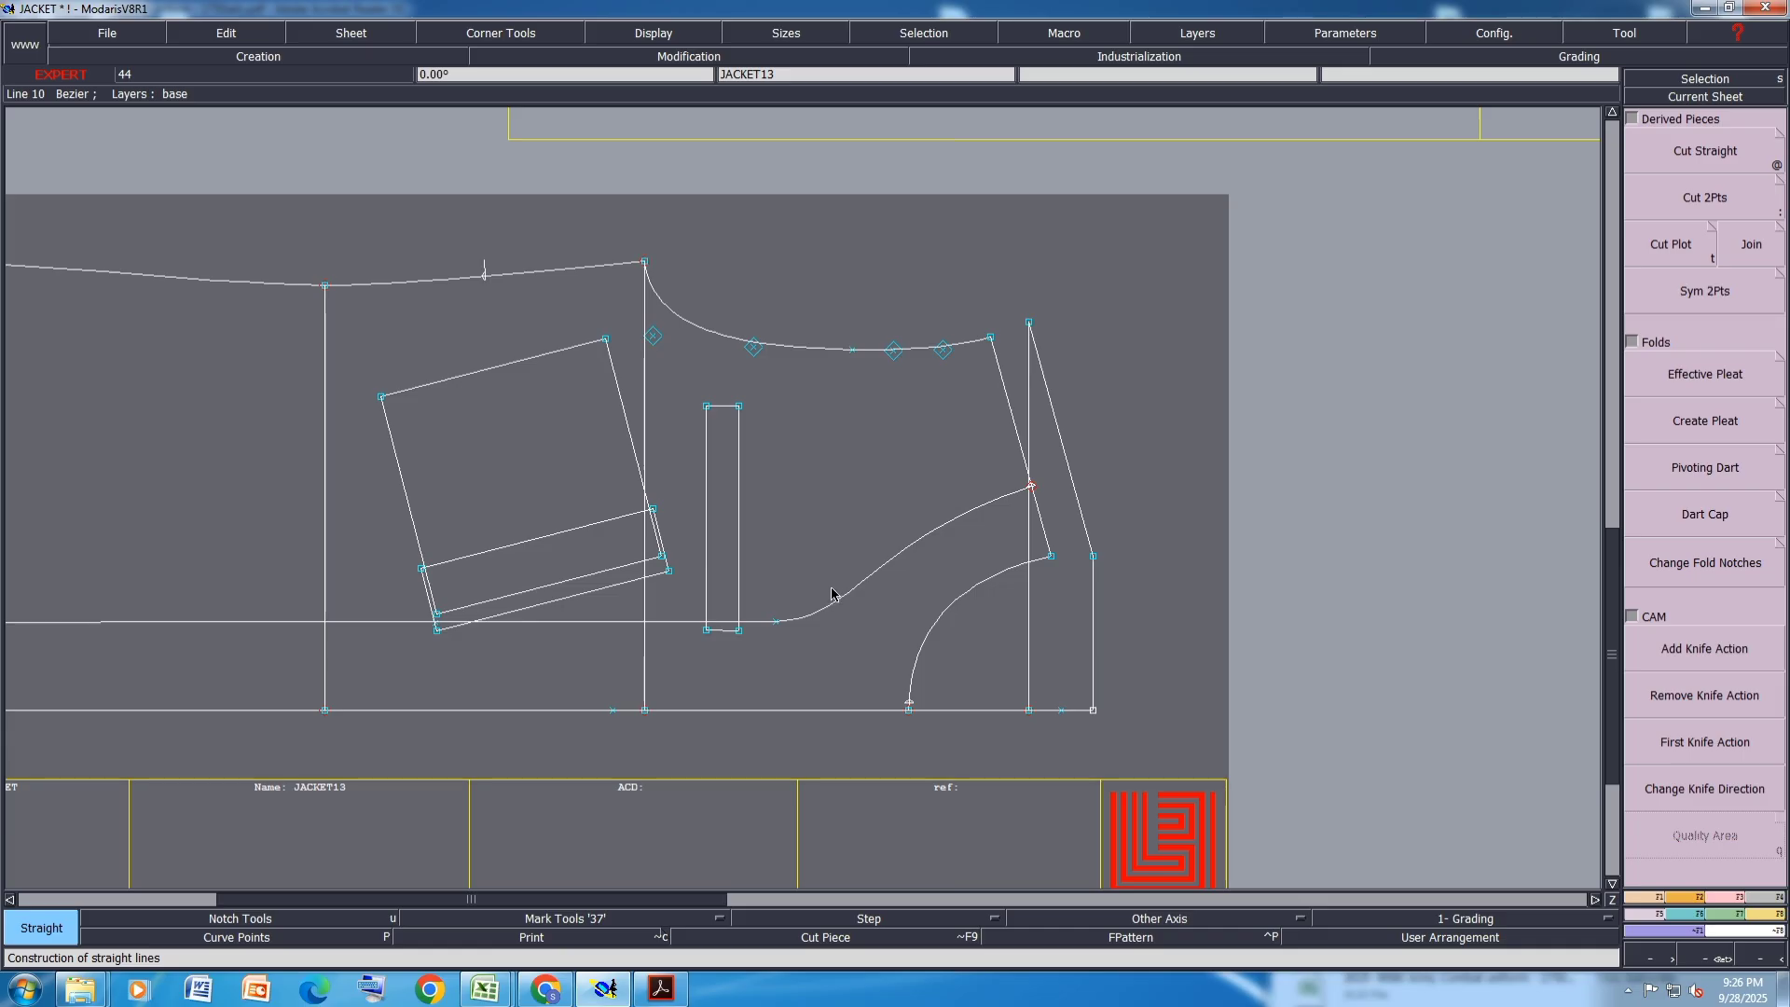
- Switch to the uniform specification PDF and review the jacket pages on placket, button spacing, chest pockets, collar and inside flap dimensions
key(alt+Tab)
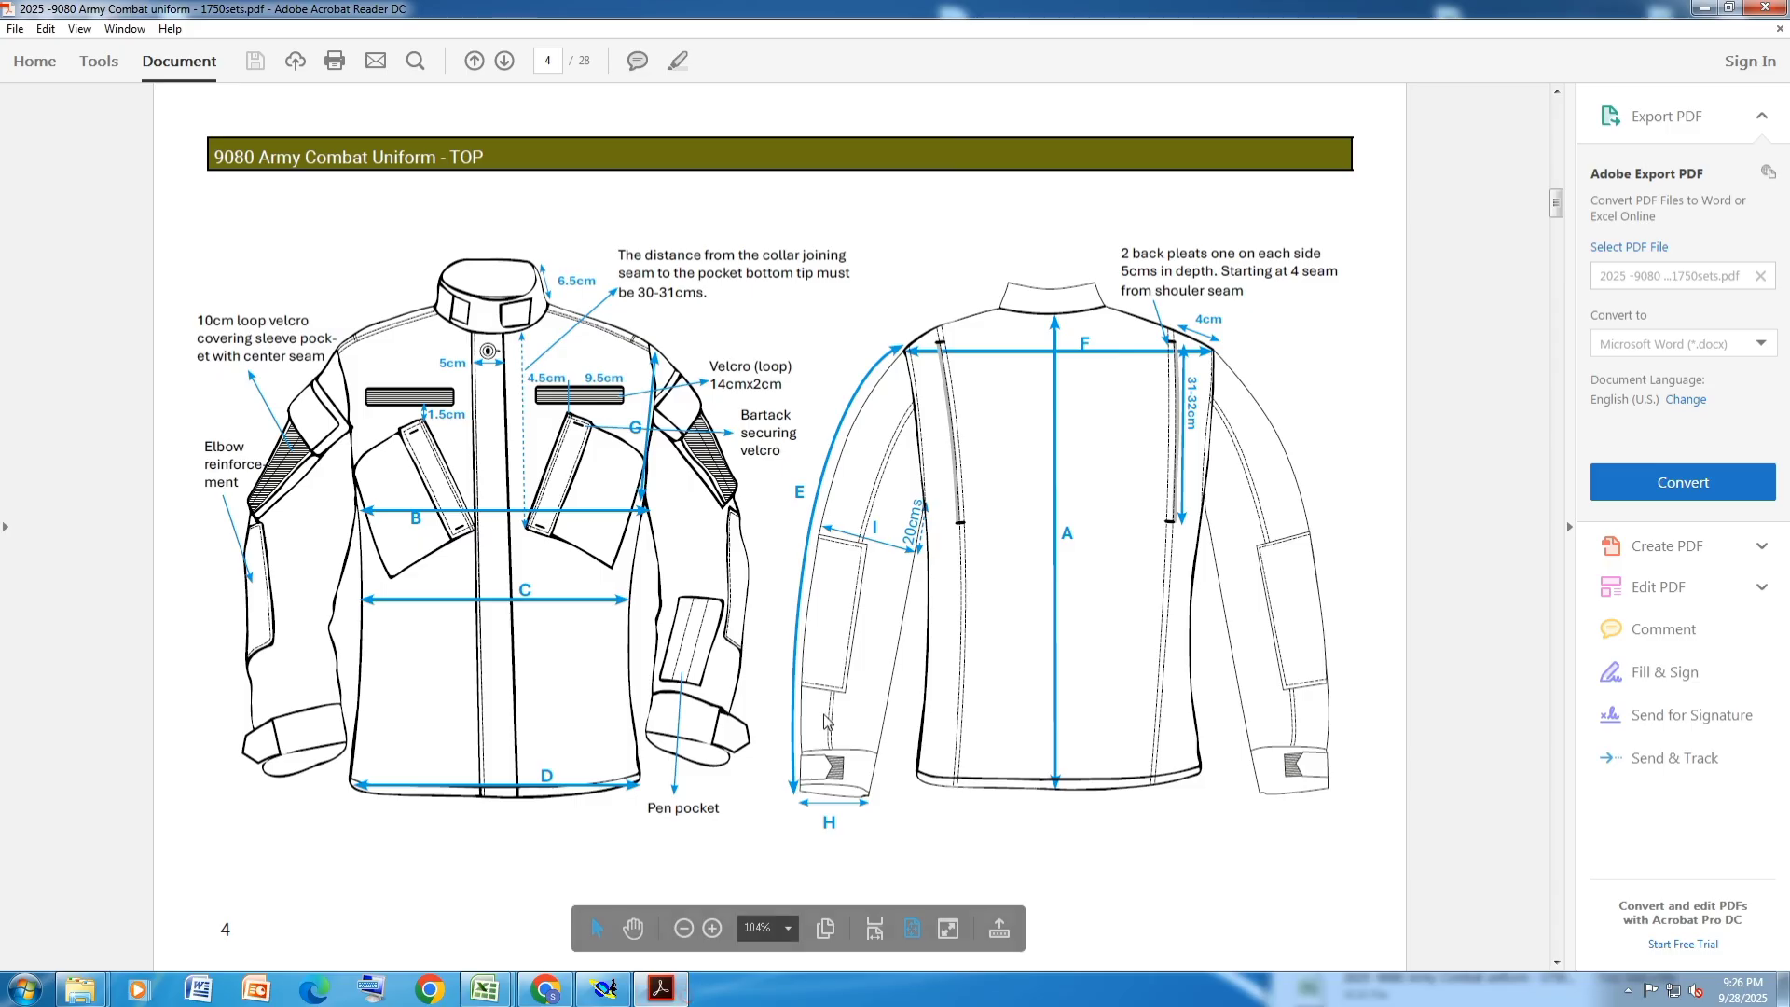
scroll(824, 715, up, 1)
scroll(824, 715, down, 3)
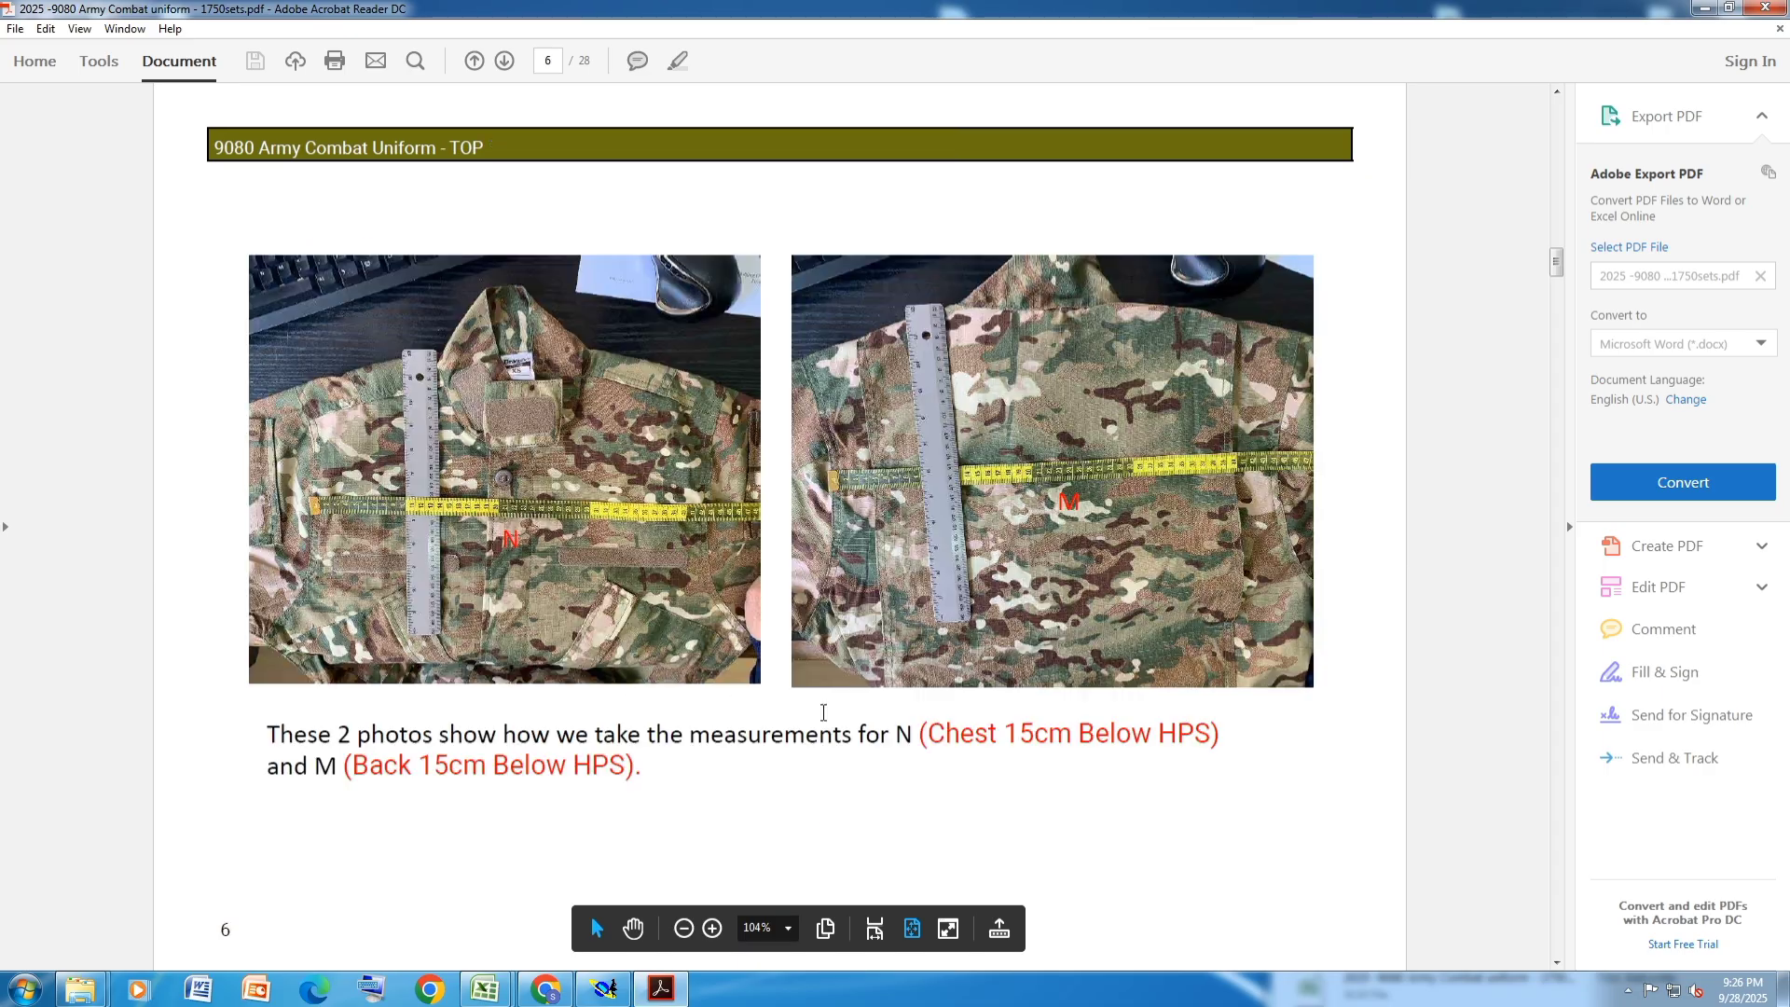
scroll(824, 712, down, 1)
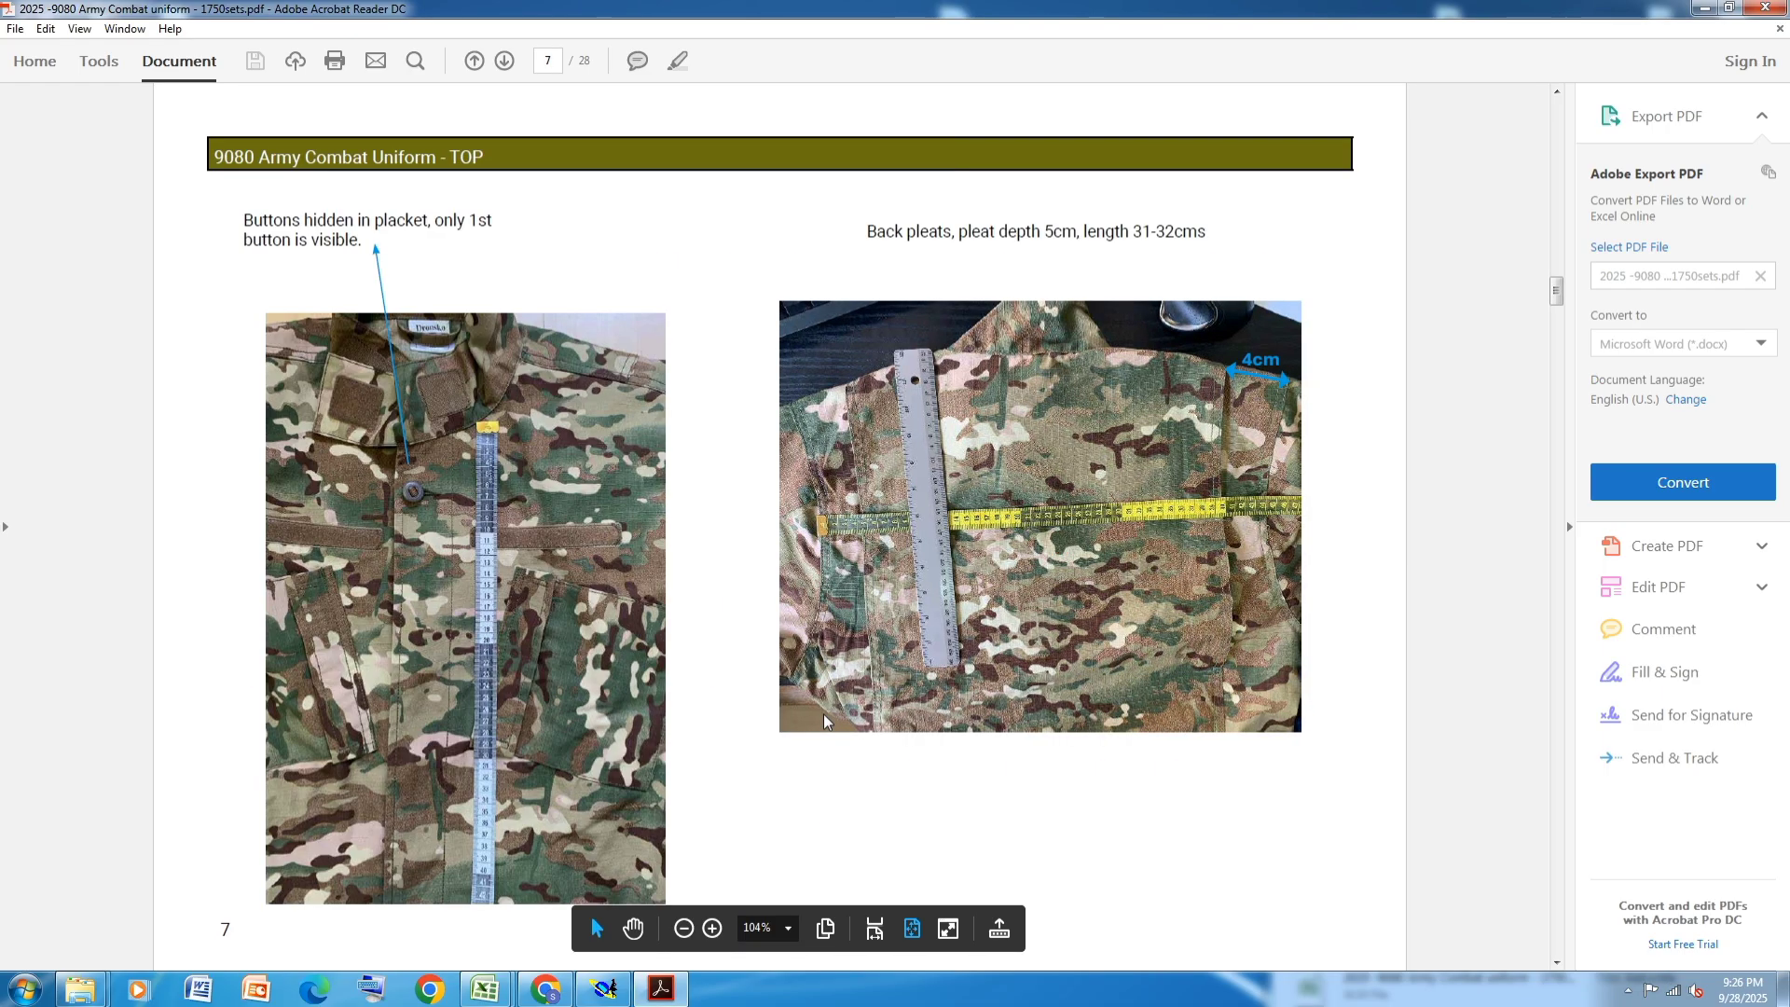
scroll(824, 718, down, 1)
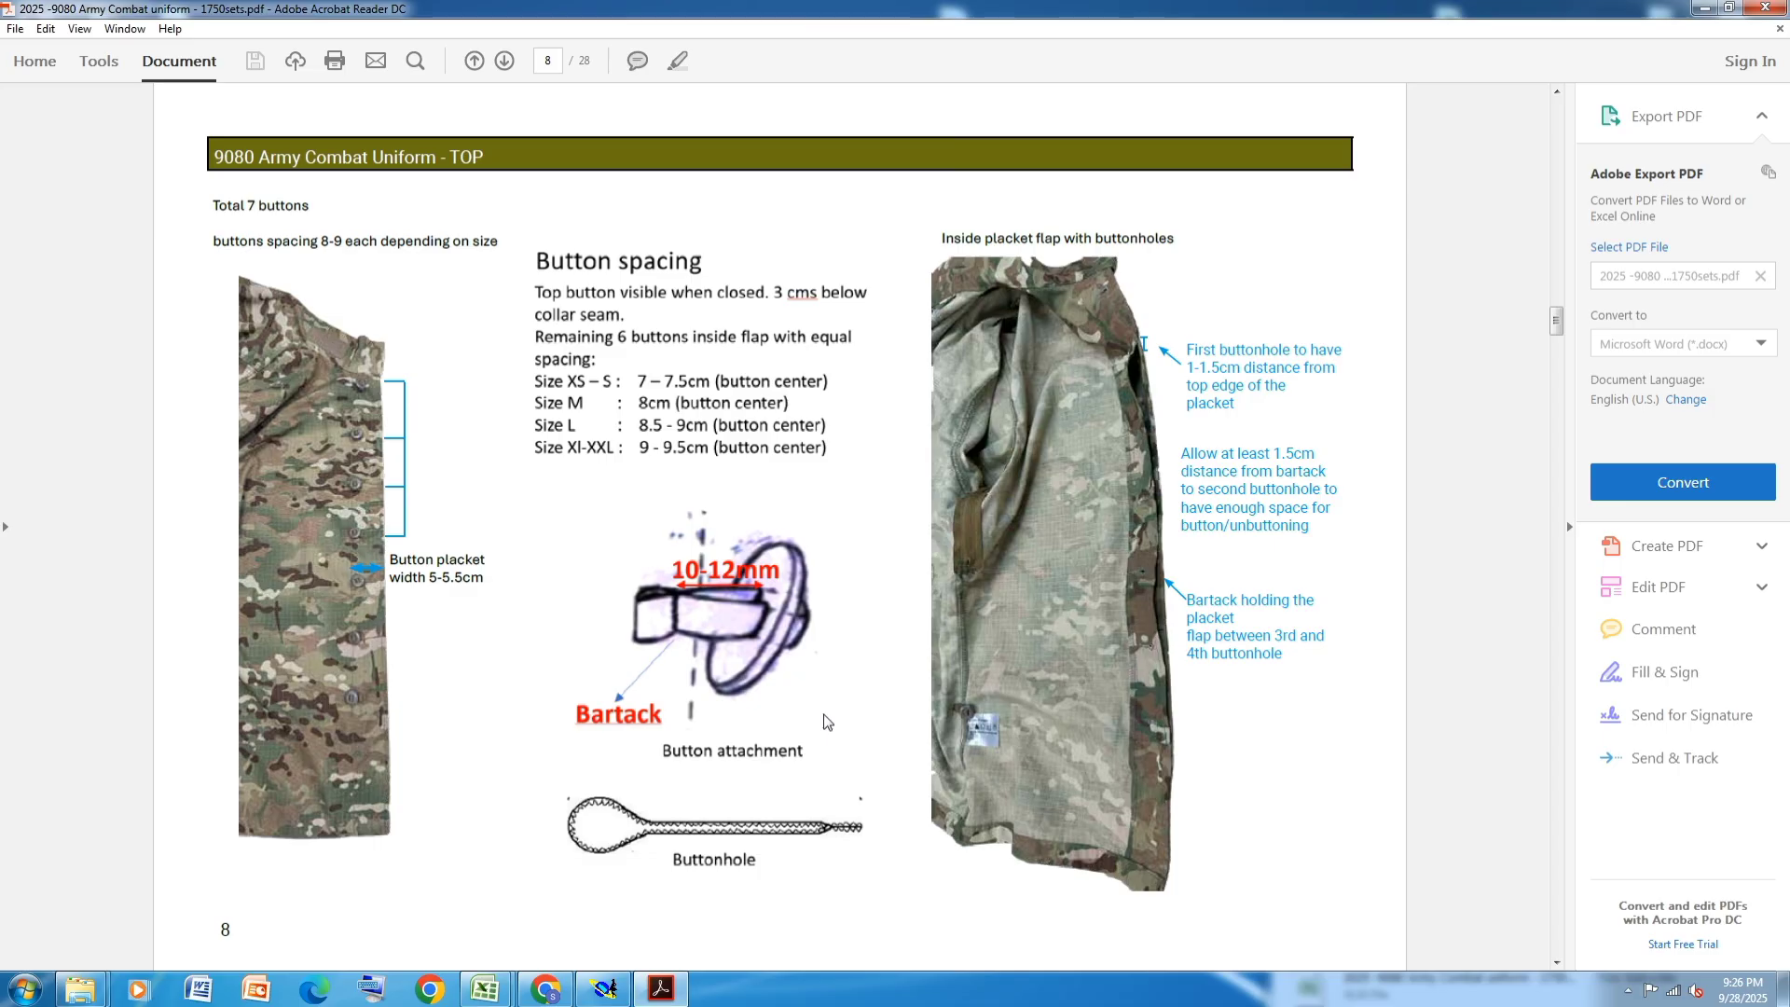
scroll(824, 721, down, 1)
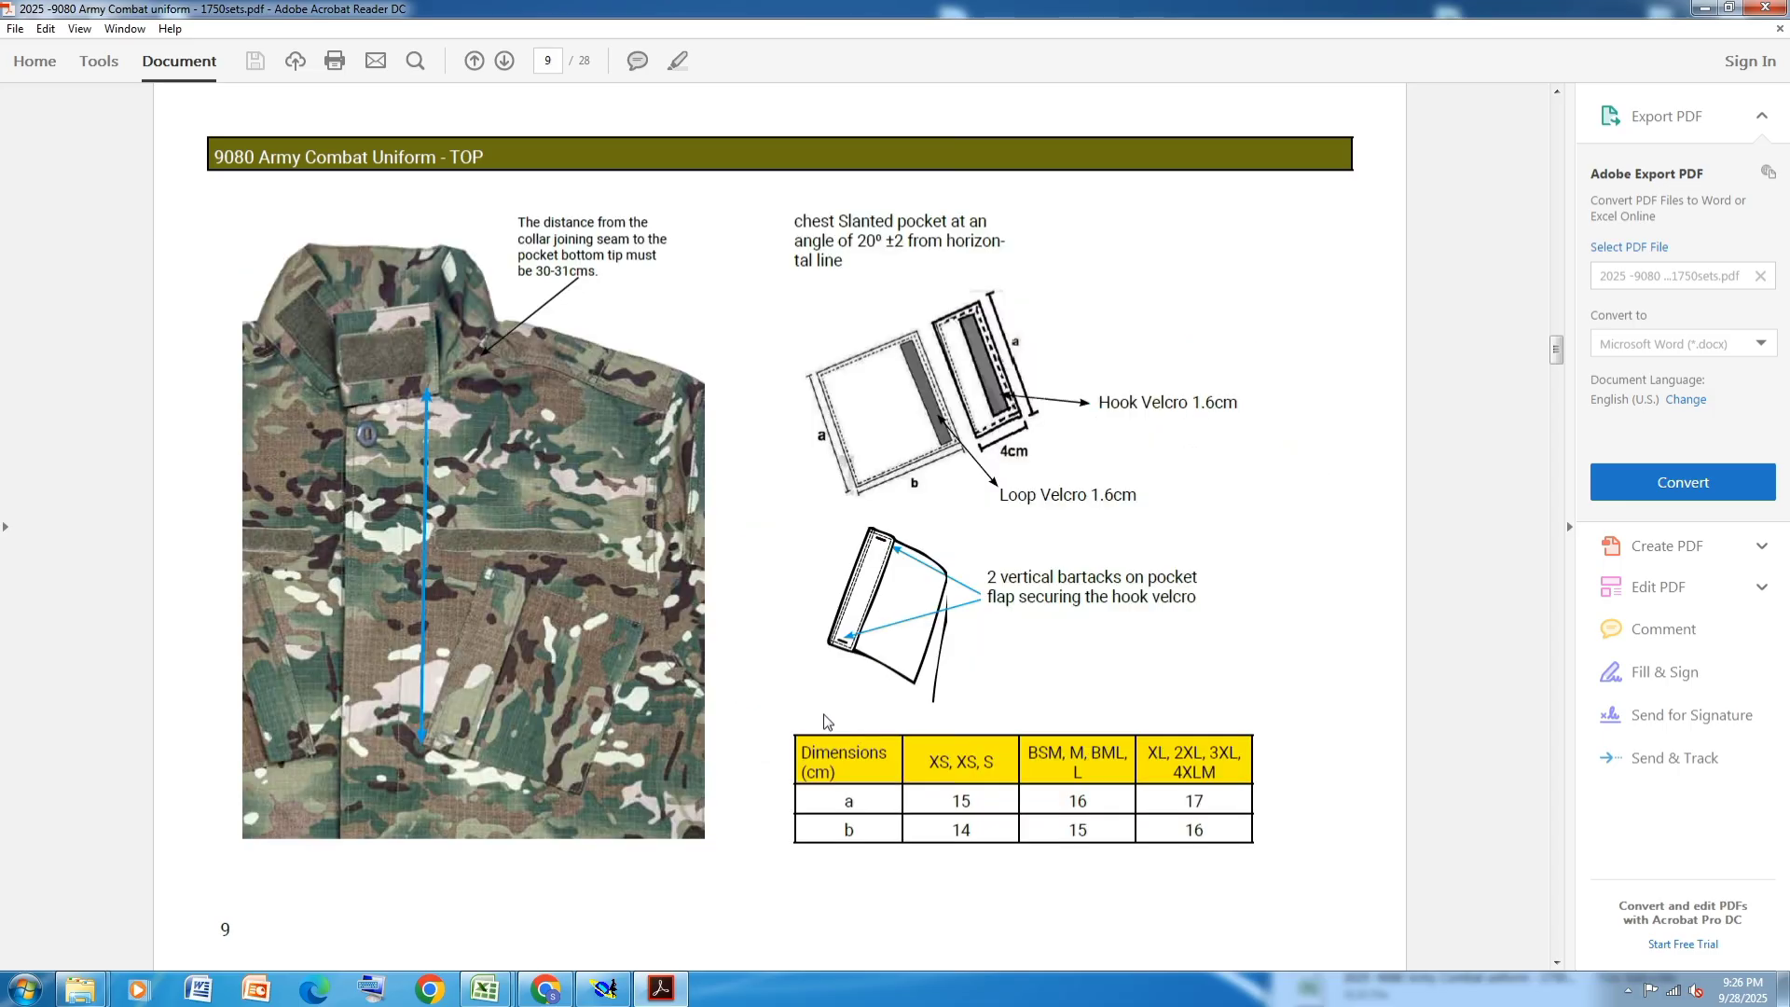
scroll(825, 721, down, 1)
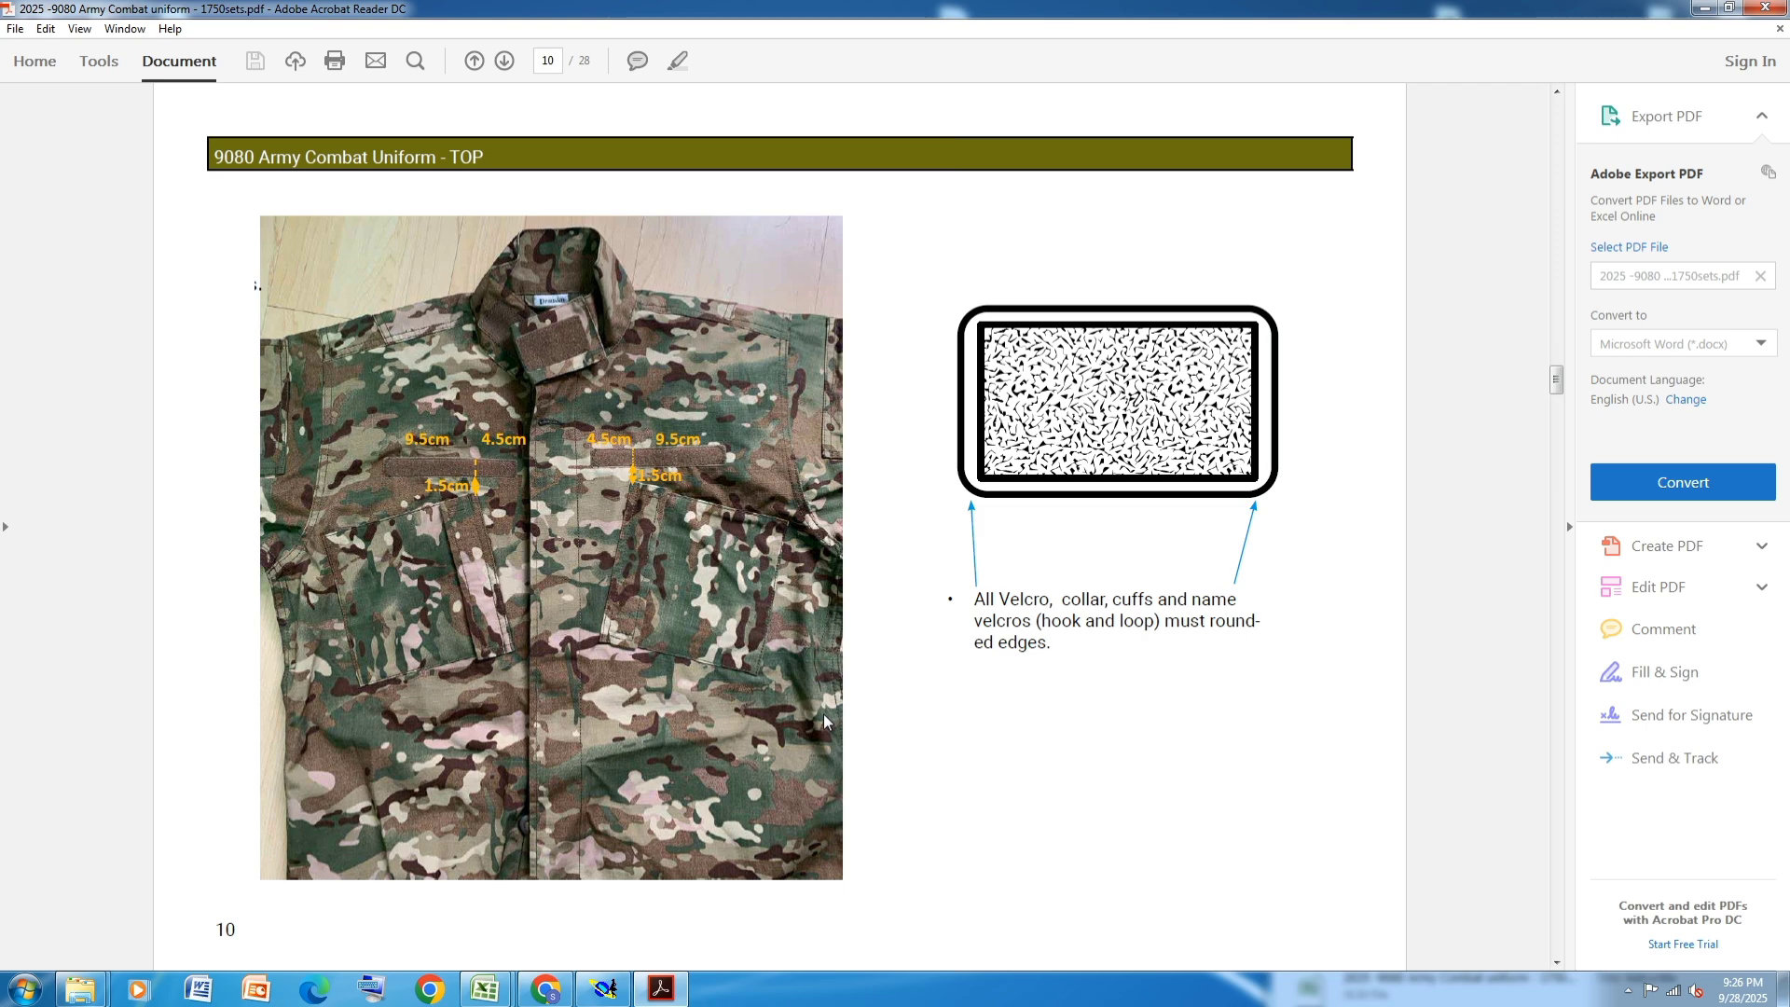
scroll(824, 720, down, 1)
scroll(824, 720, down, 1)
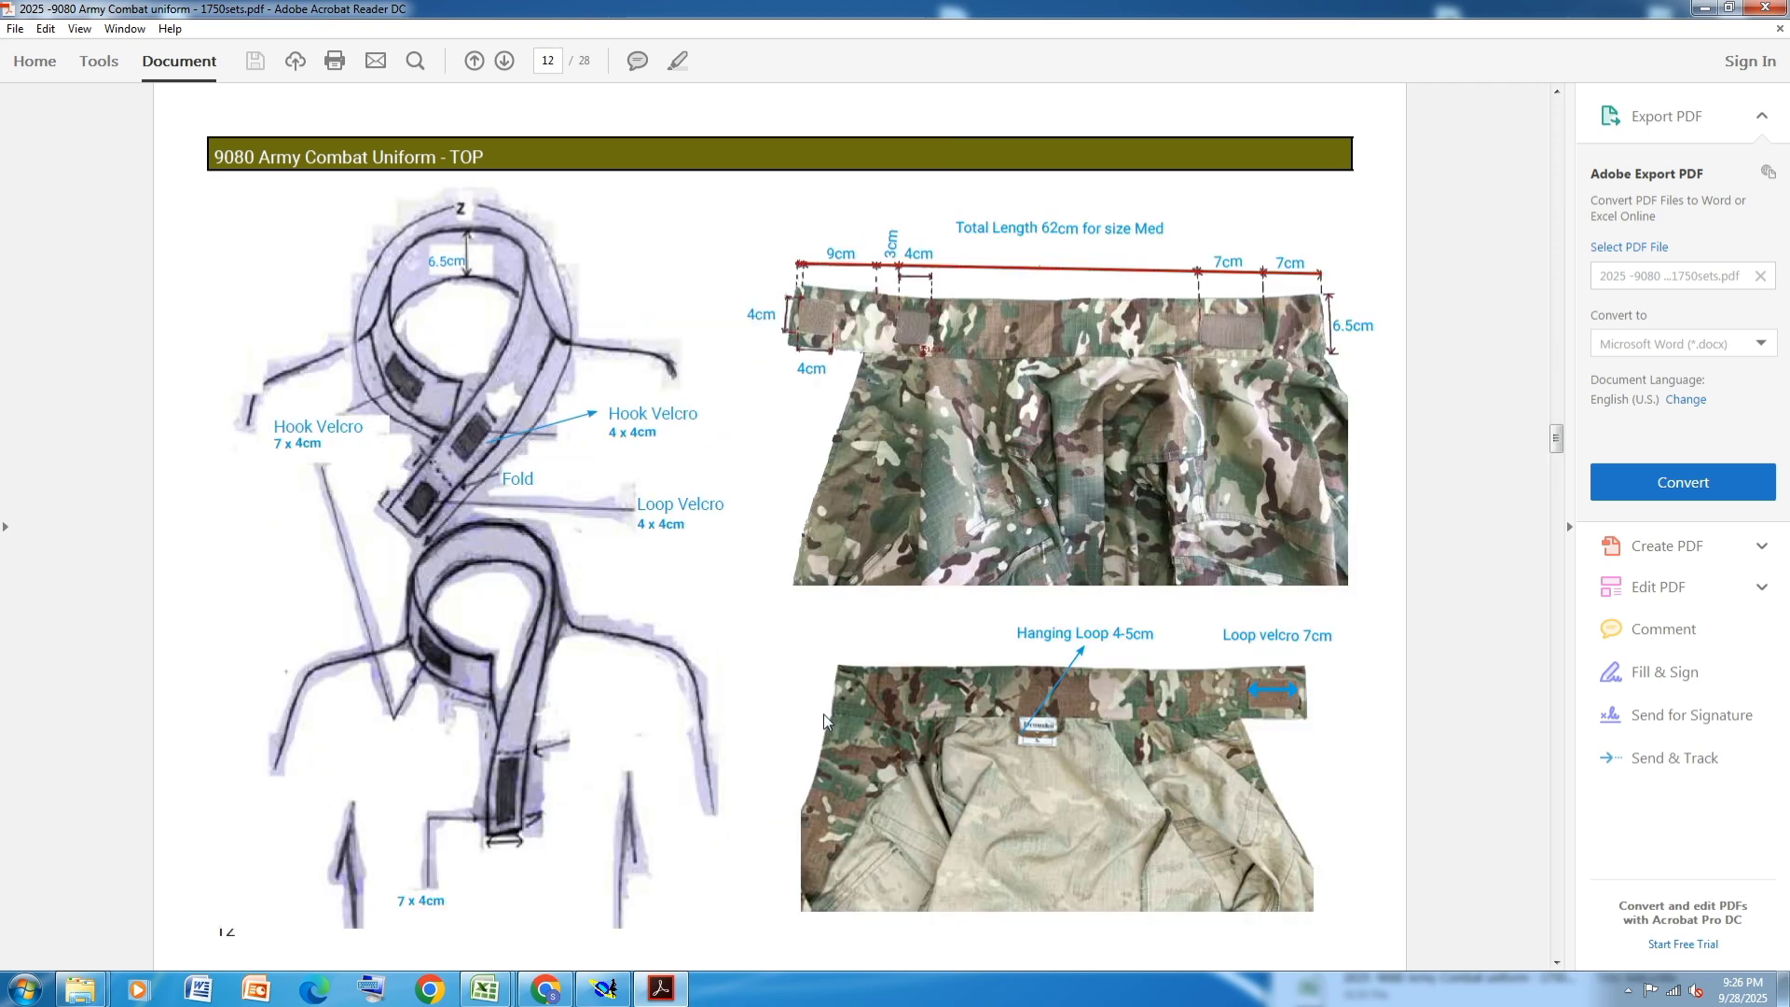
scroll(824, 721, down, 1)
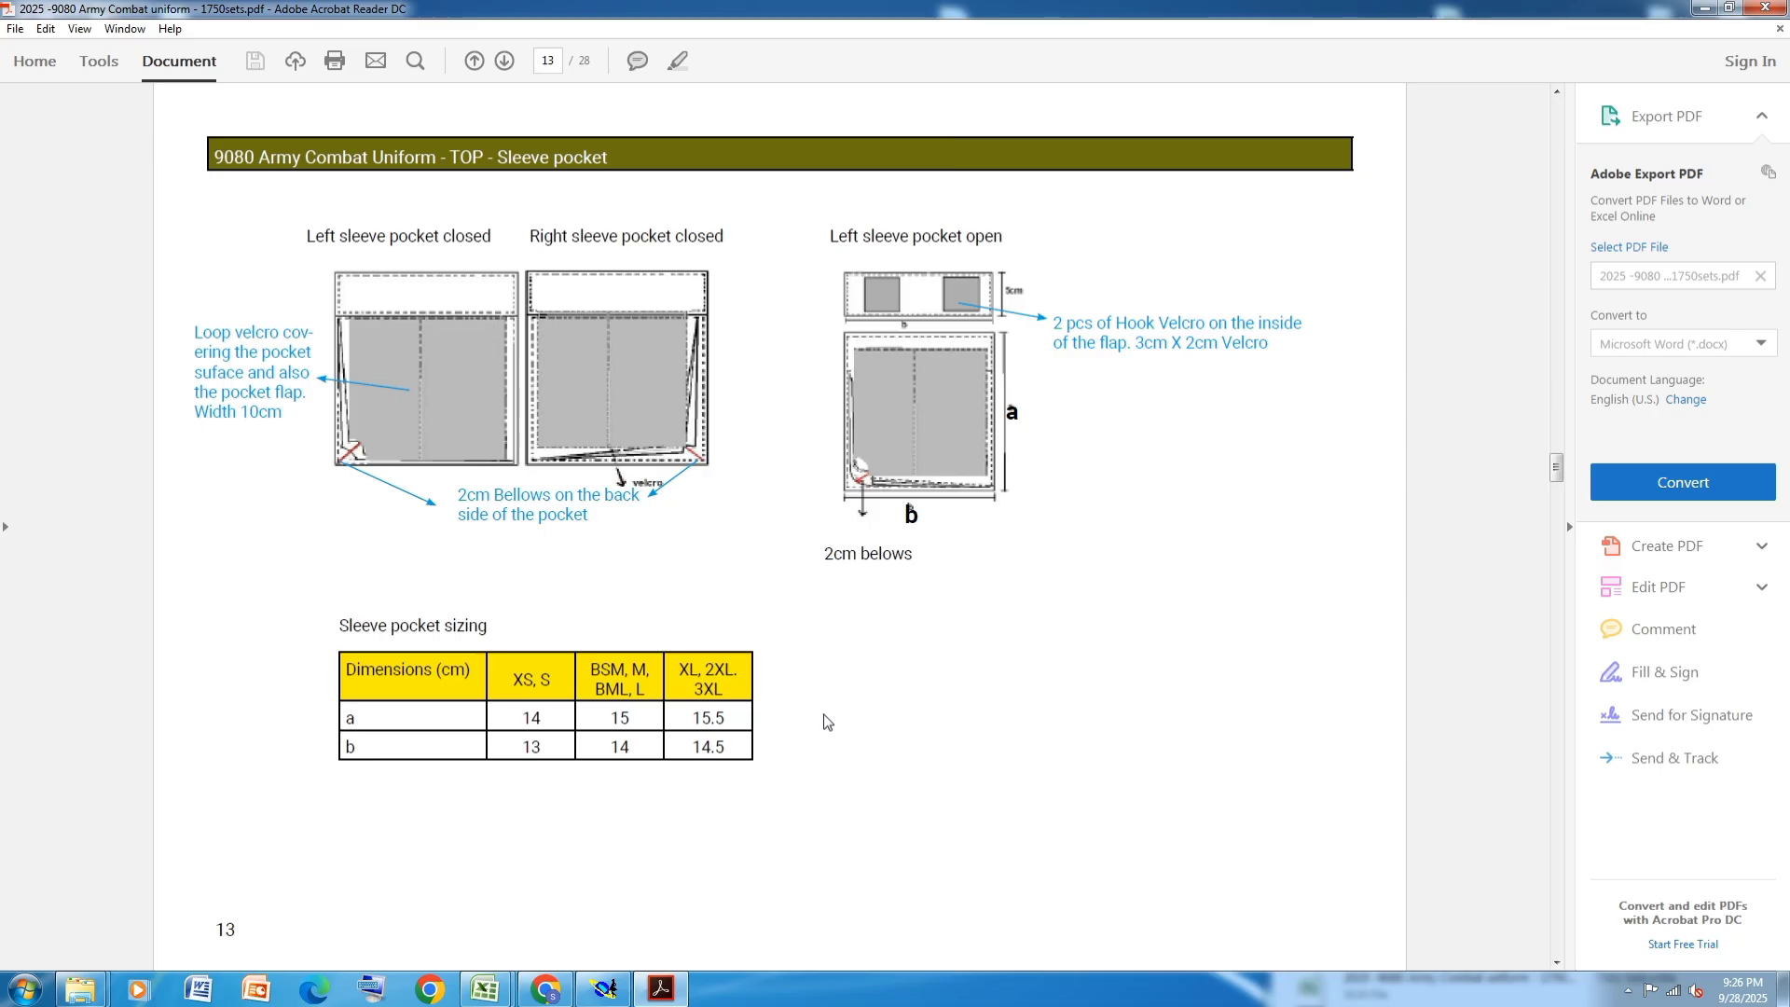
scroll(824, 721, down, 1)
scroll(824, 720, down, 1)
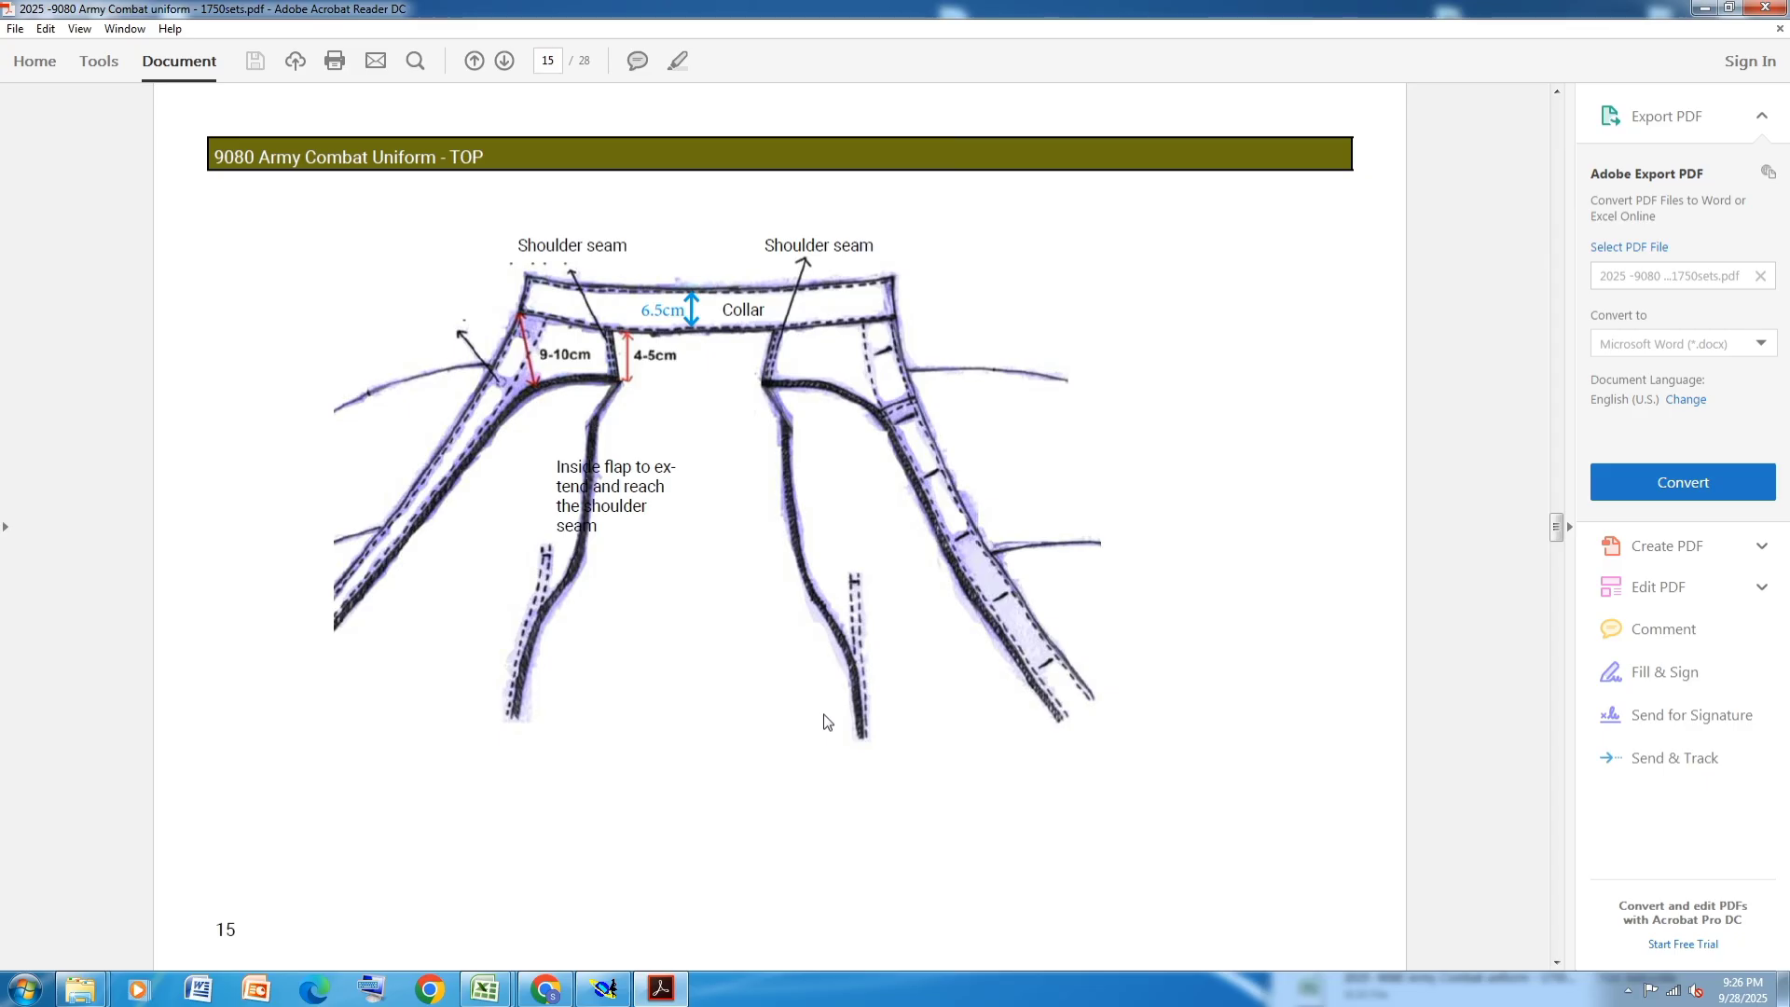
scroll(825, 721, down, 1)
scroll(824, 720, down, 1)
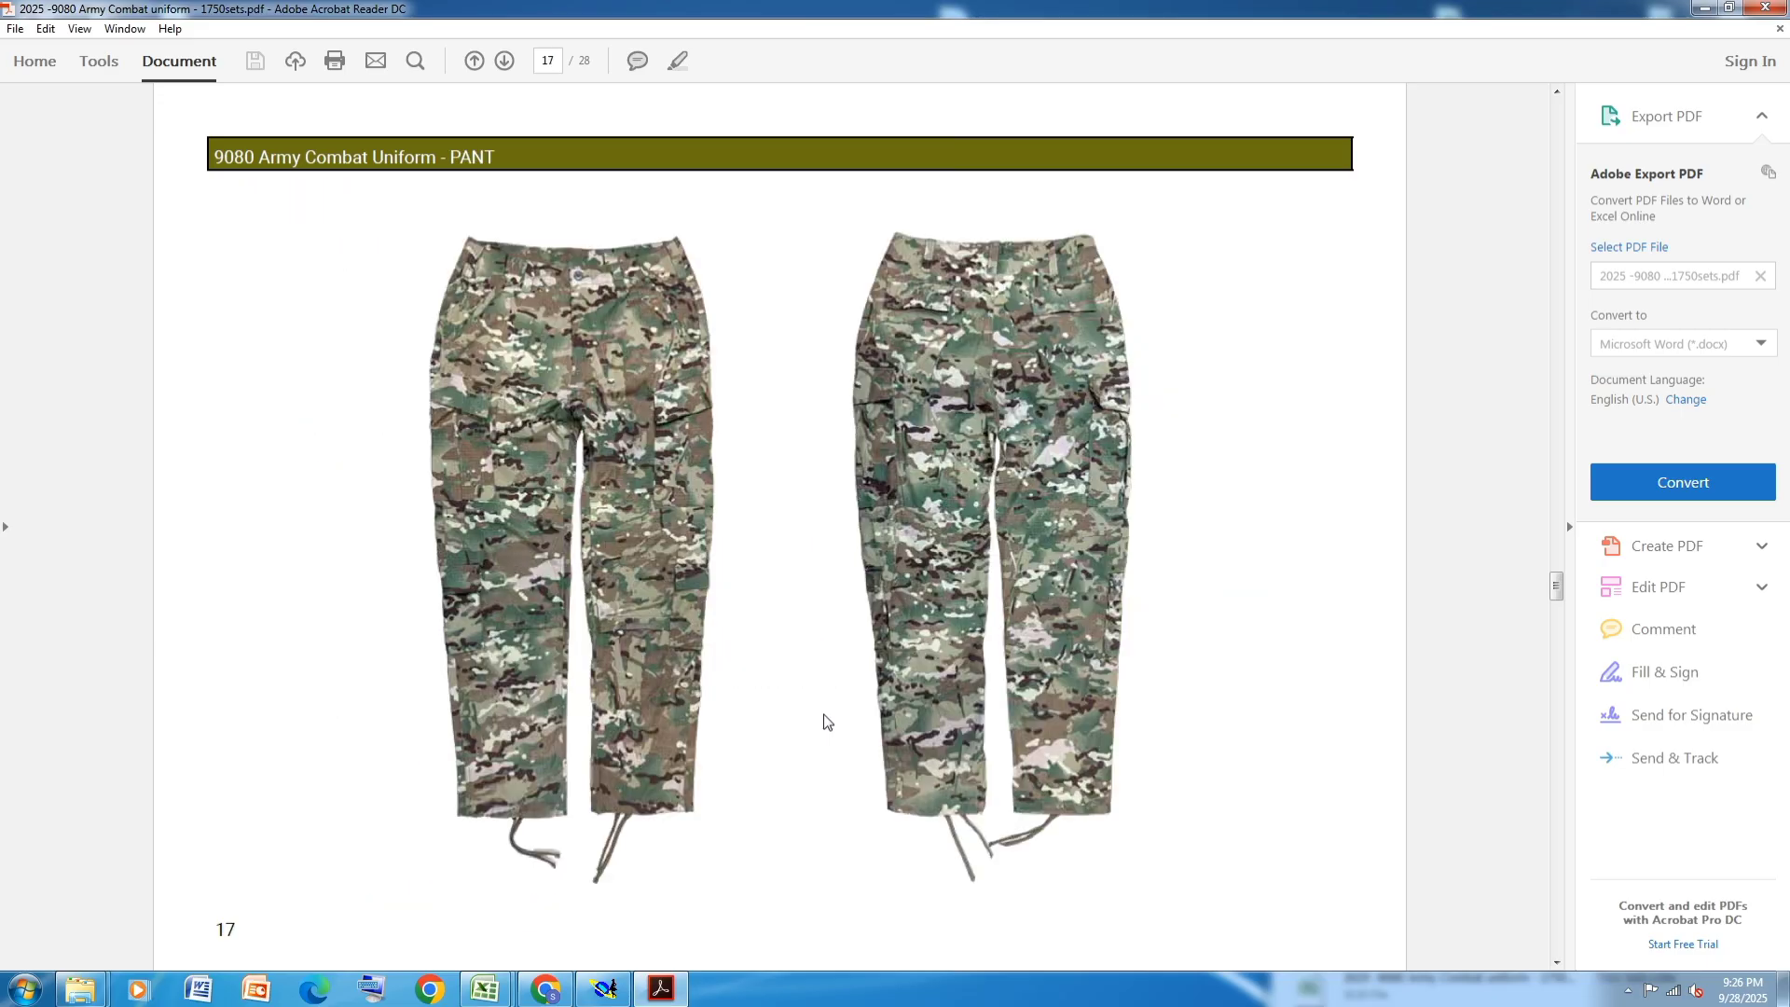
scroll(824, 720, up, 10)
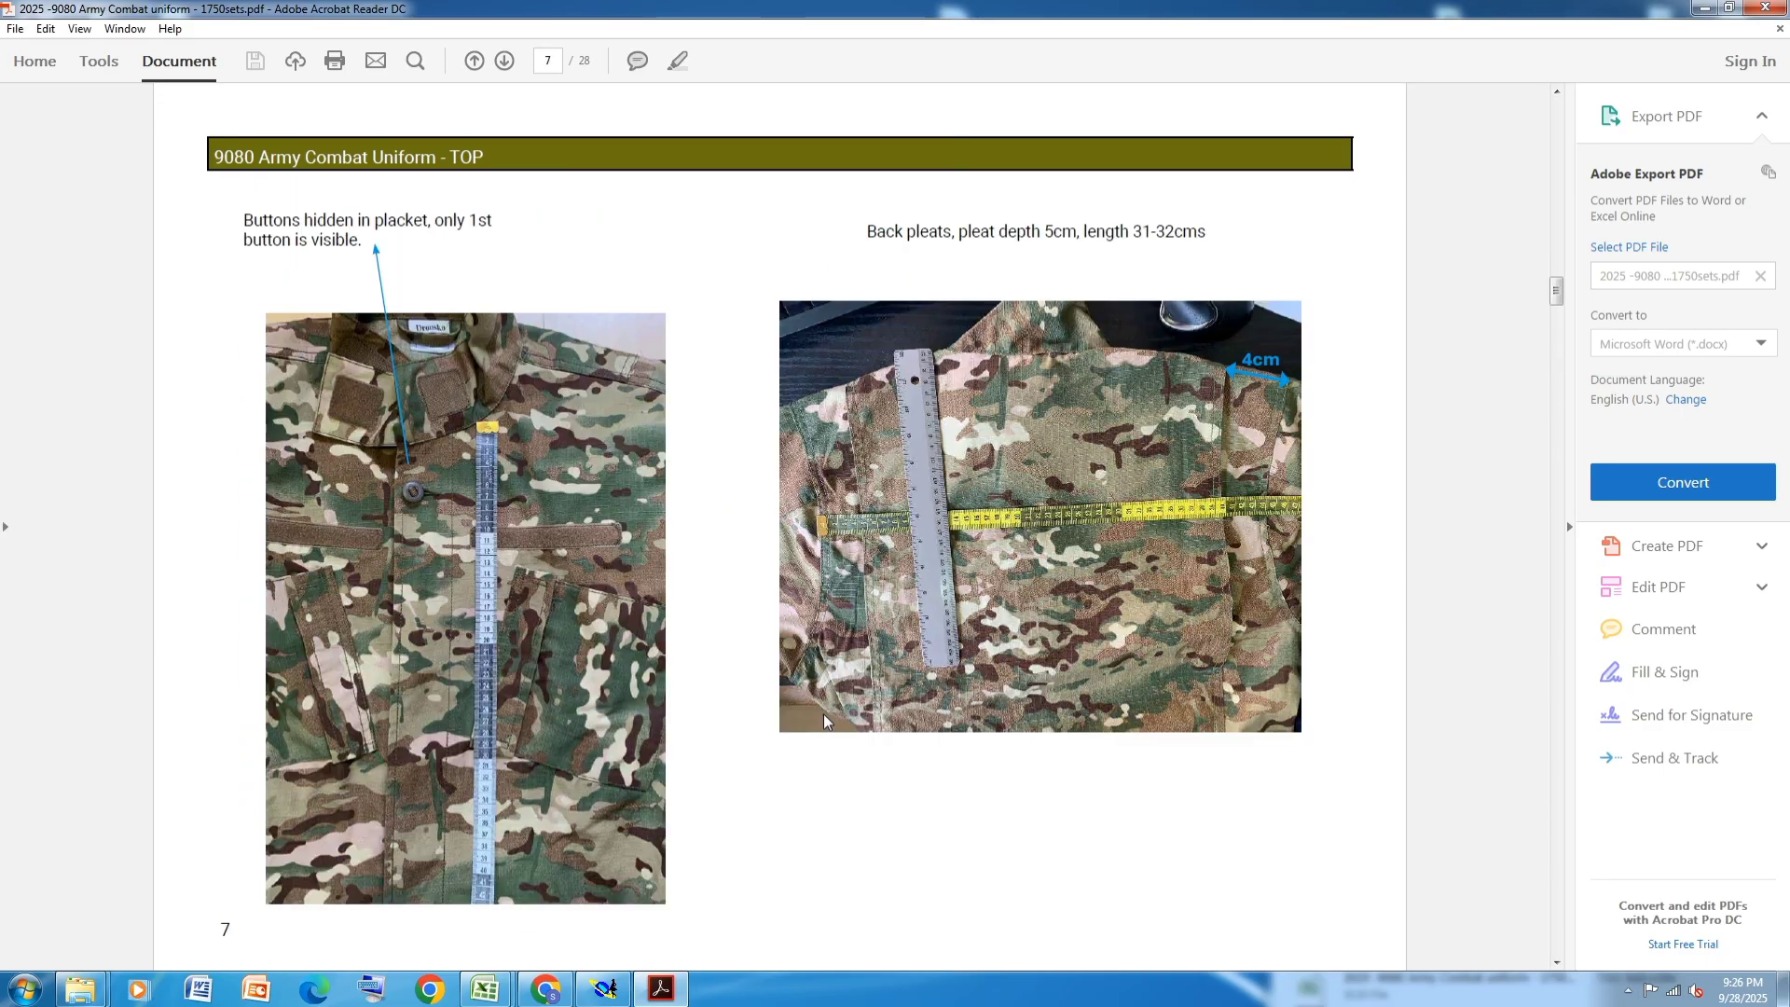
- Switch to Modaris and place a length measure of about 9 cm from the neckline's lower end to the inside flap curve on JACKET13
click(604, 989)
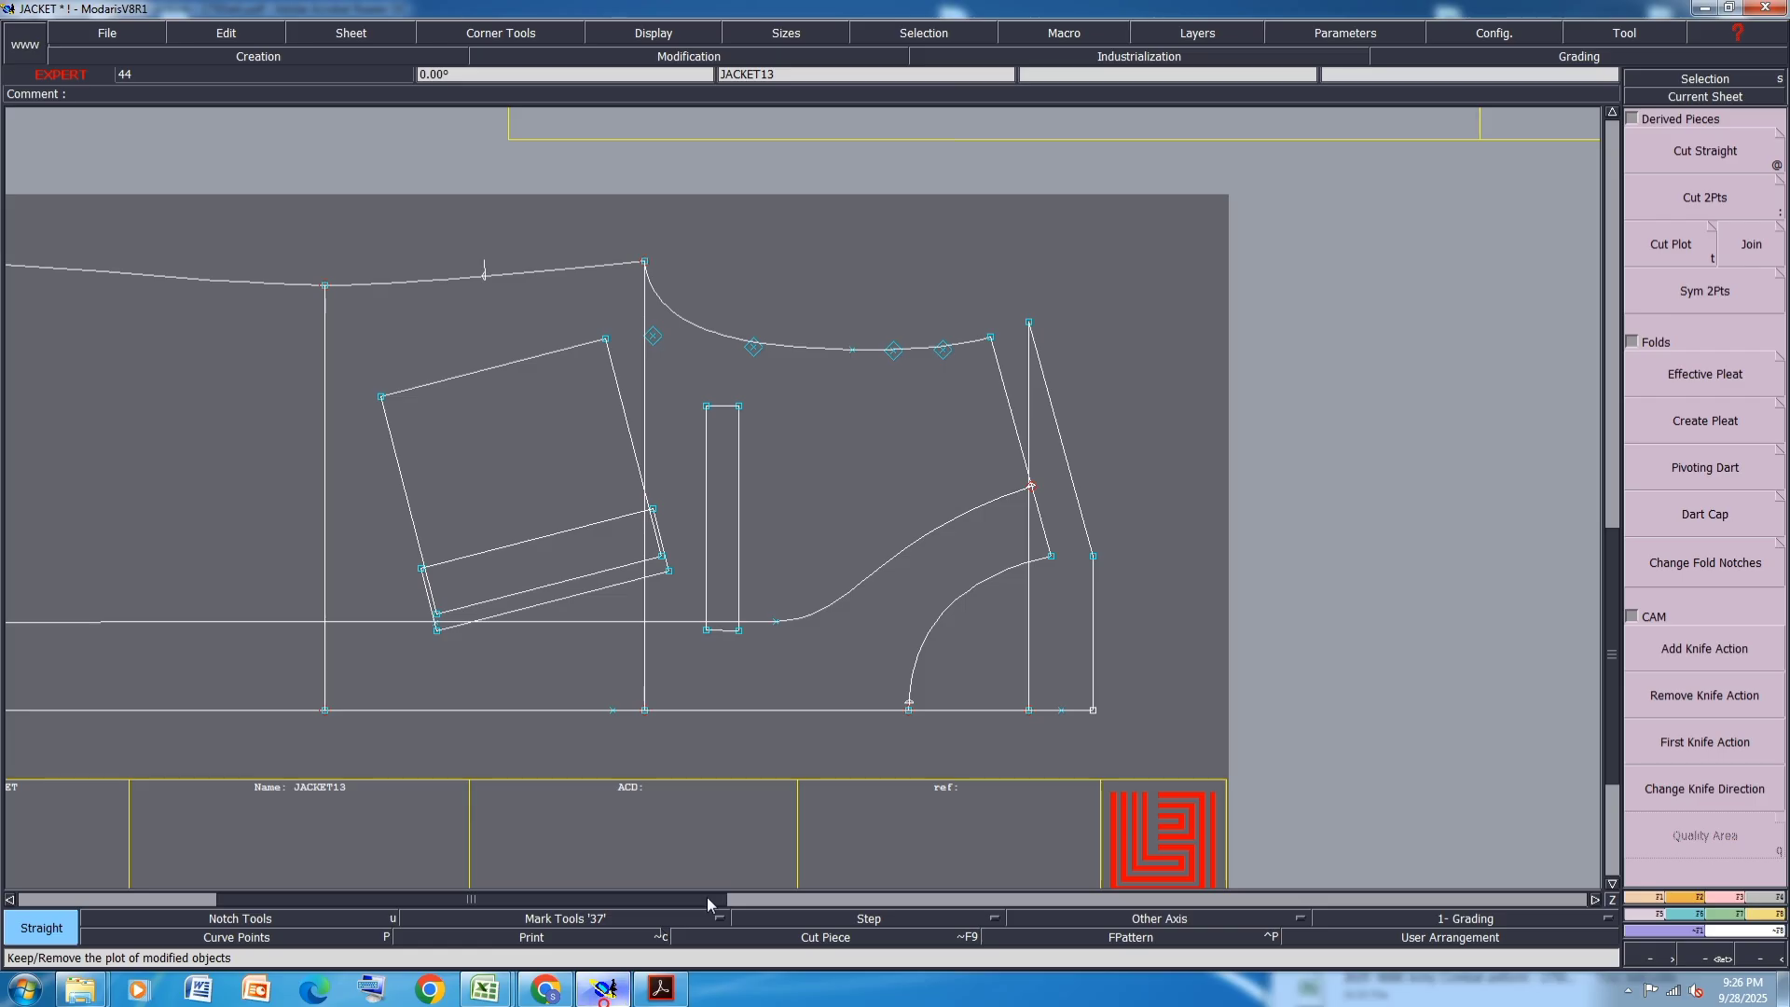
key(l)
click(909, 710)
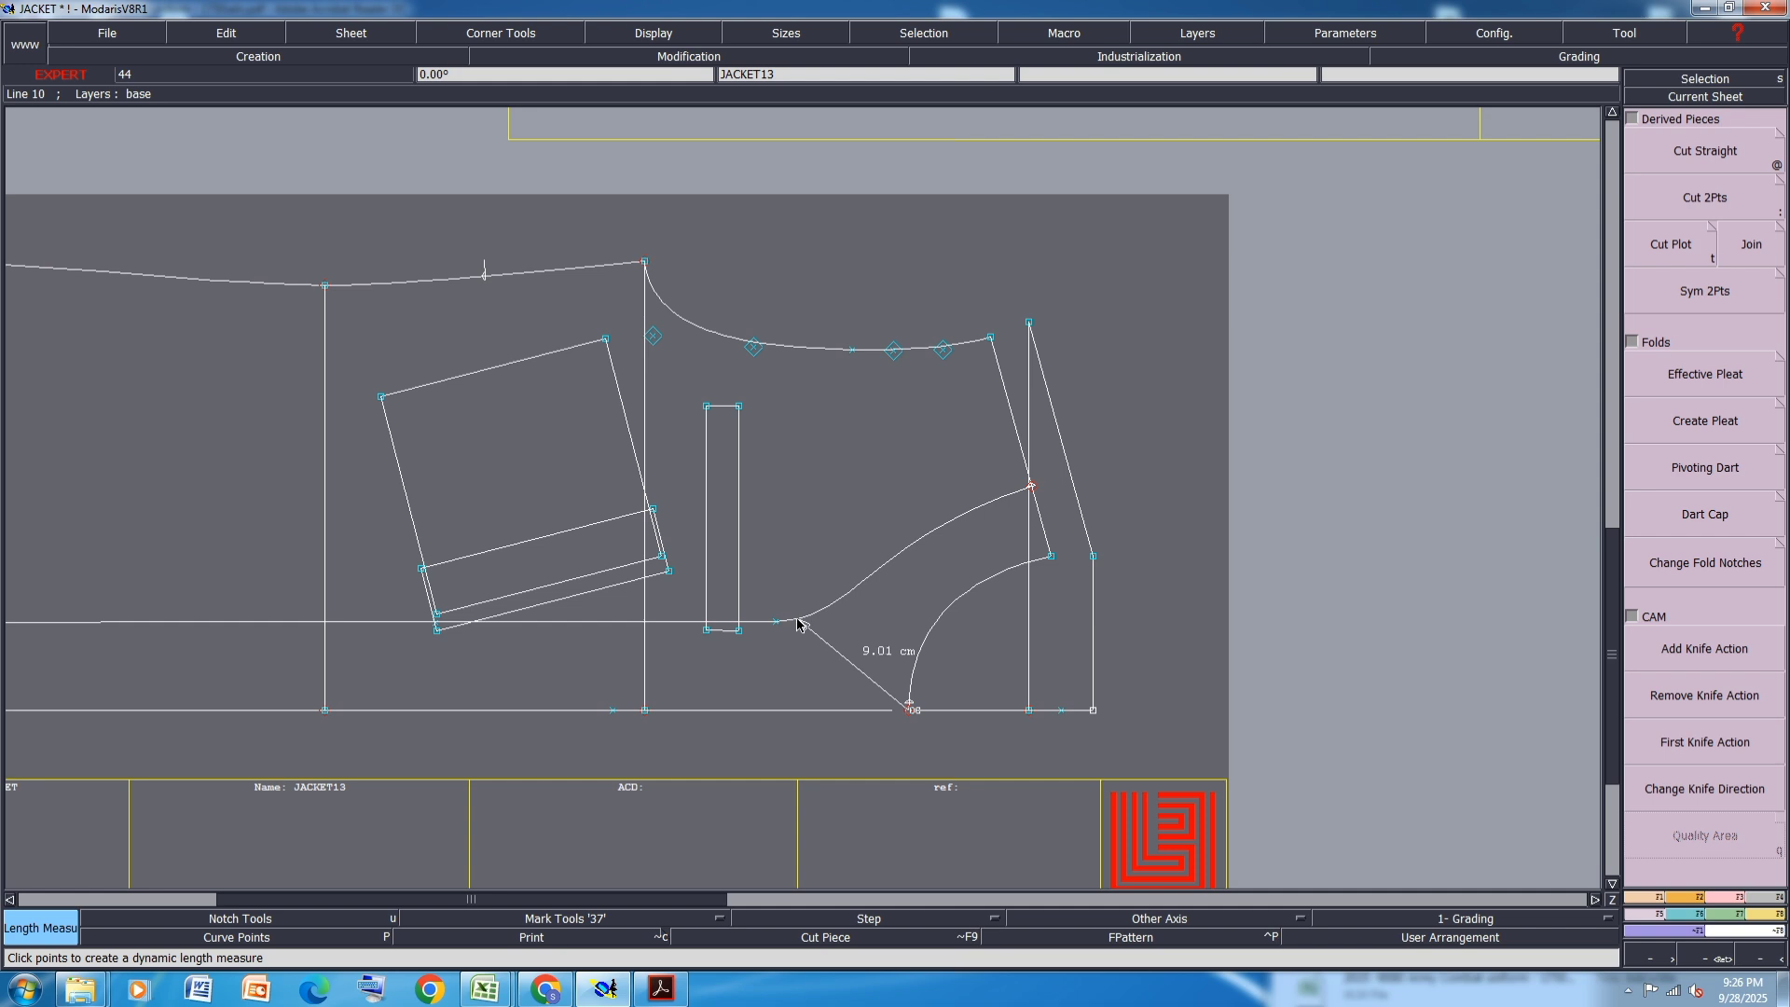
click(798, 621)
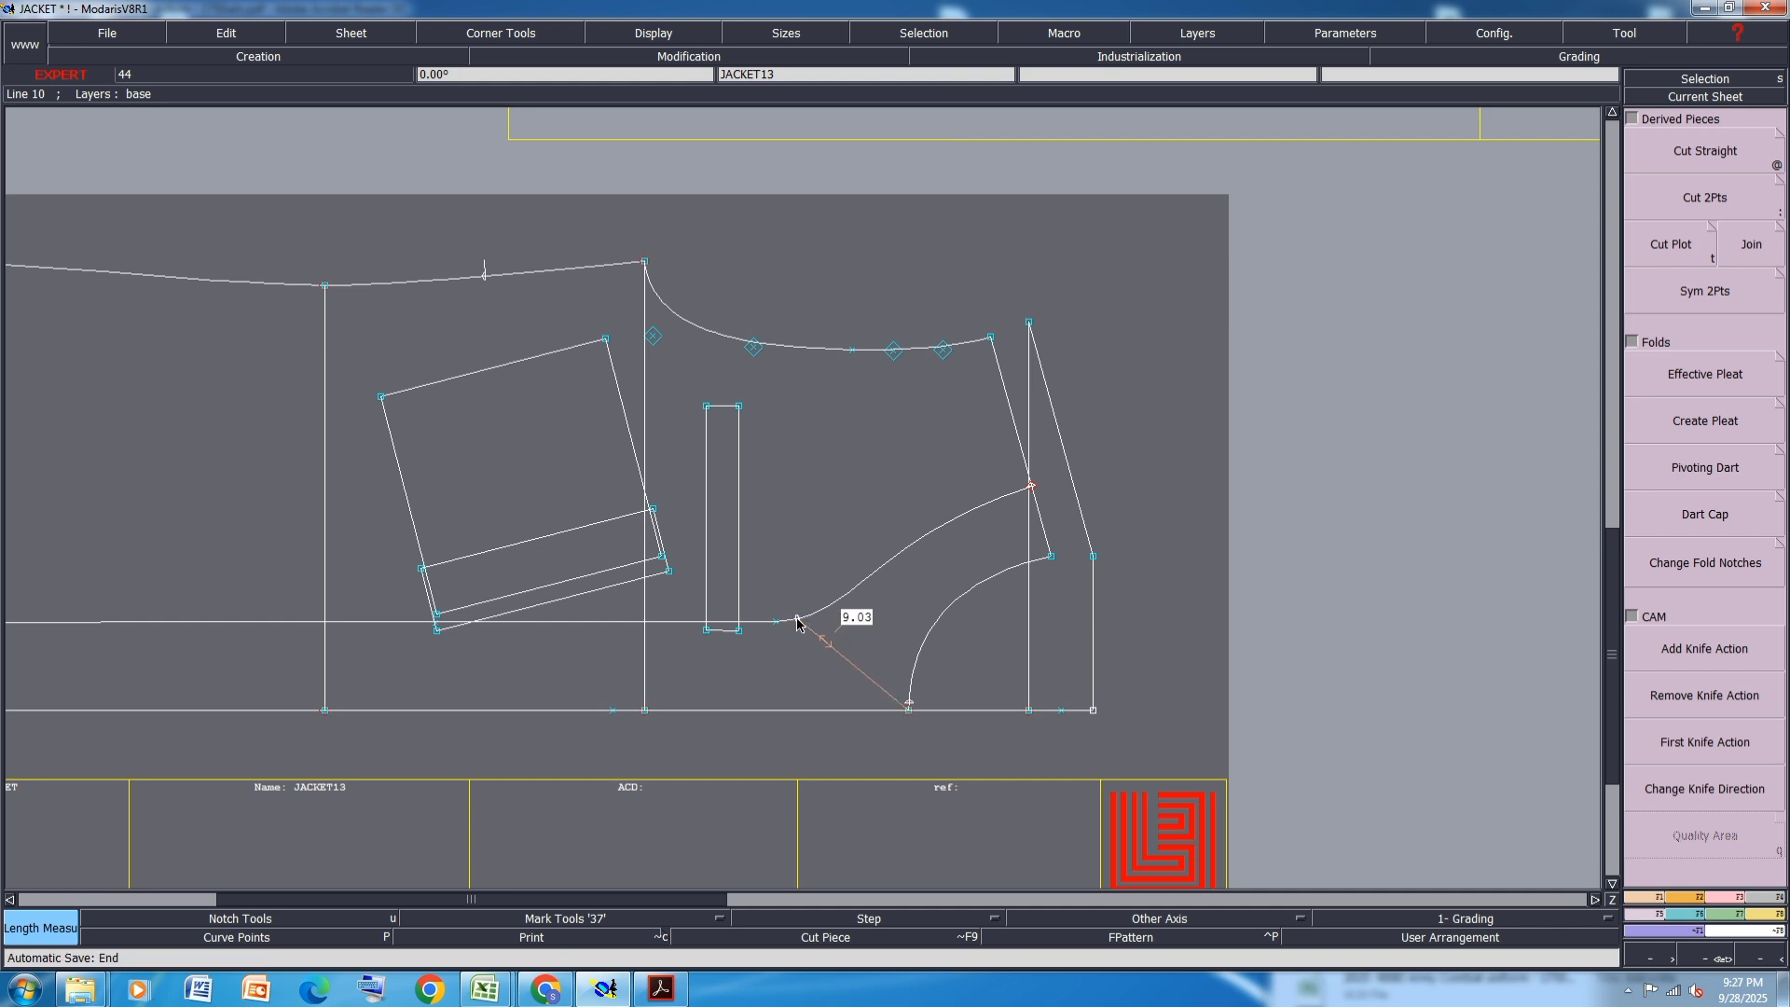
- Draw a vertical straight line about 6.3 cm long from the measure's end on the flap curve down past the front edge
key(d)
click(797, 619)
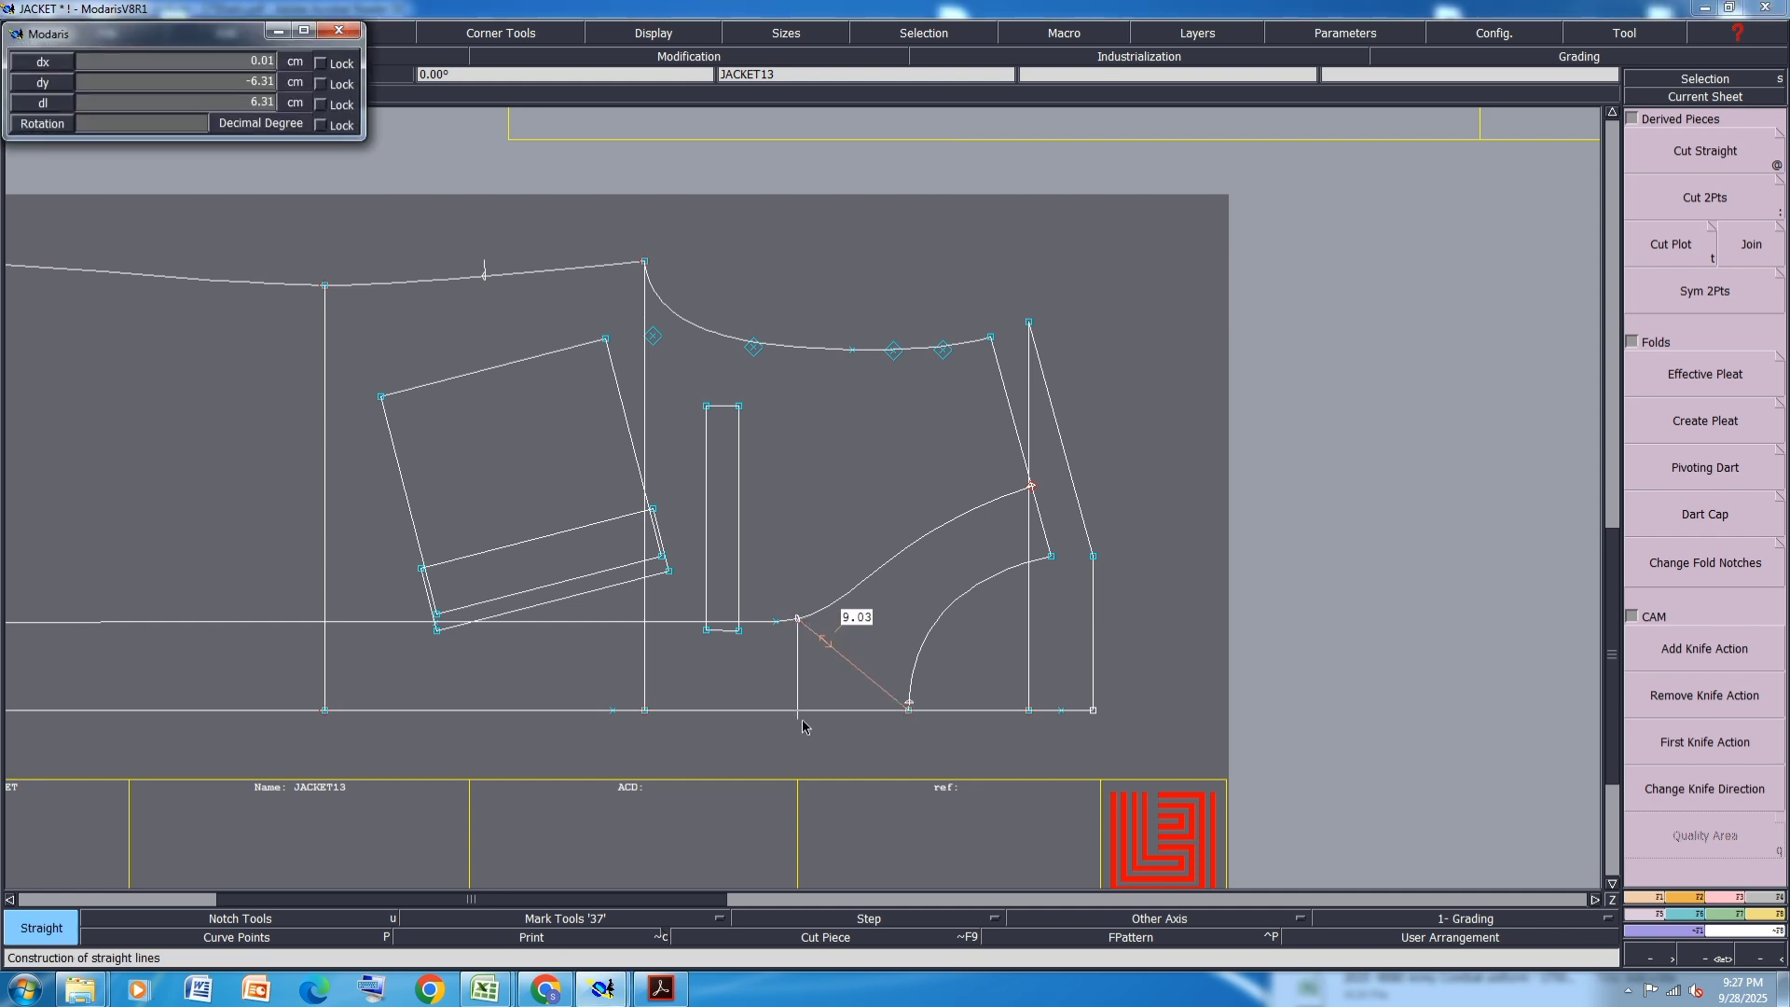
click(799, 720)
scroll(886, 685, down, 1)
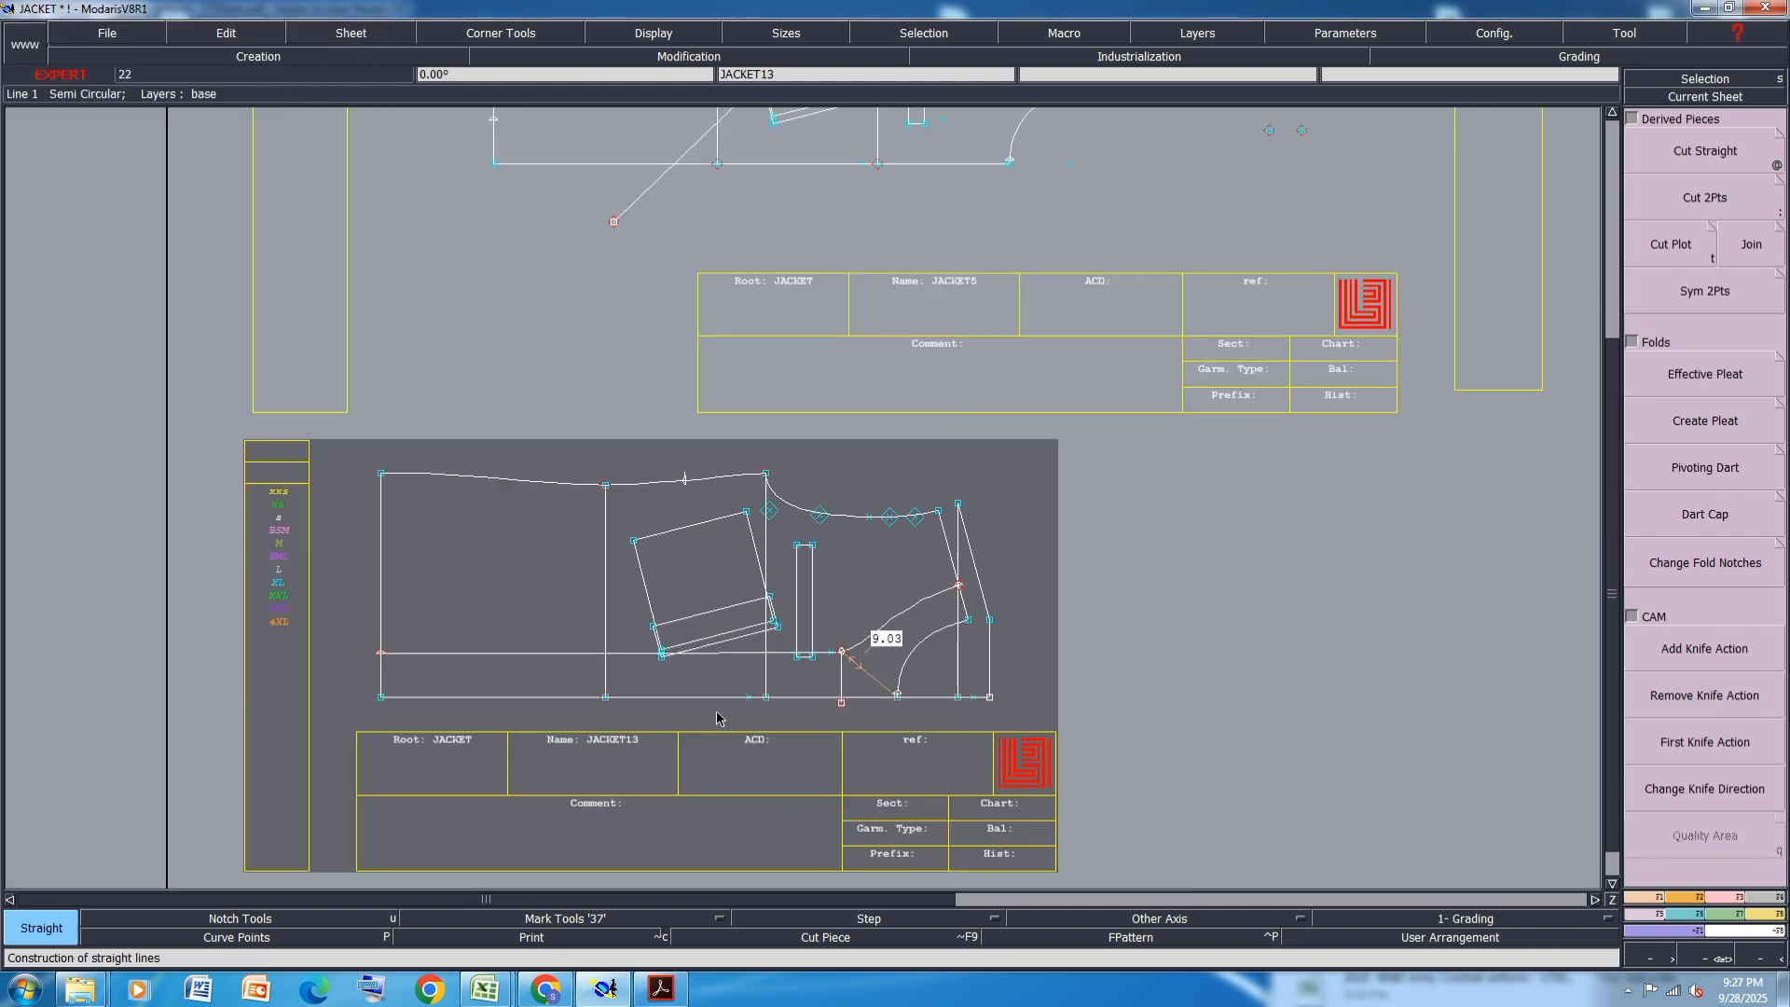
- Extract a seam piece from the placket strip along the front edge, including every area from the hem to the new vertical line
key(e)
key(shift+s)
click(522, 679)
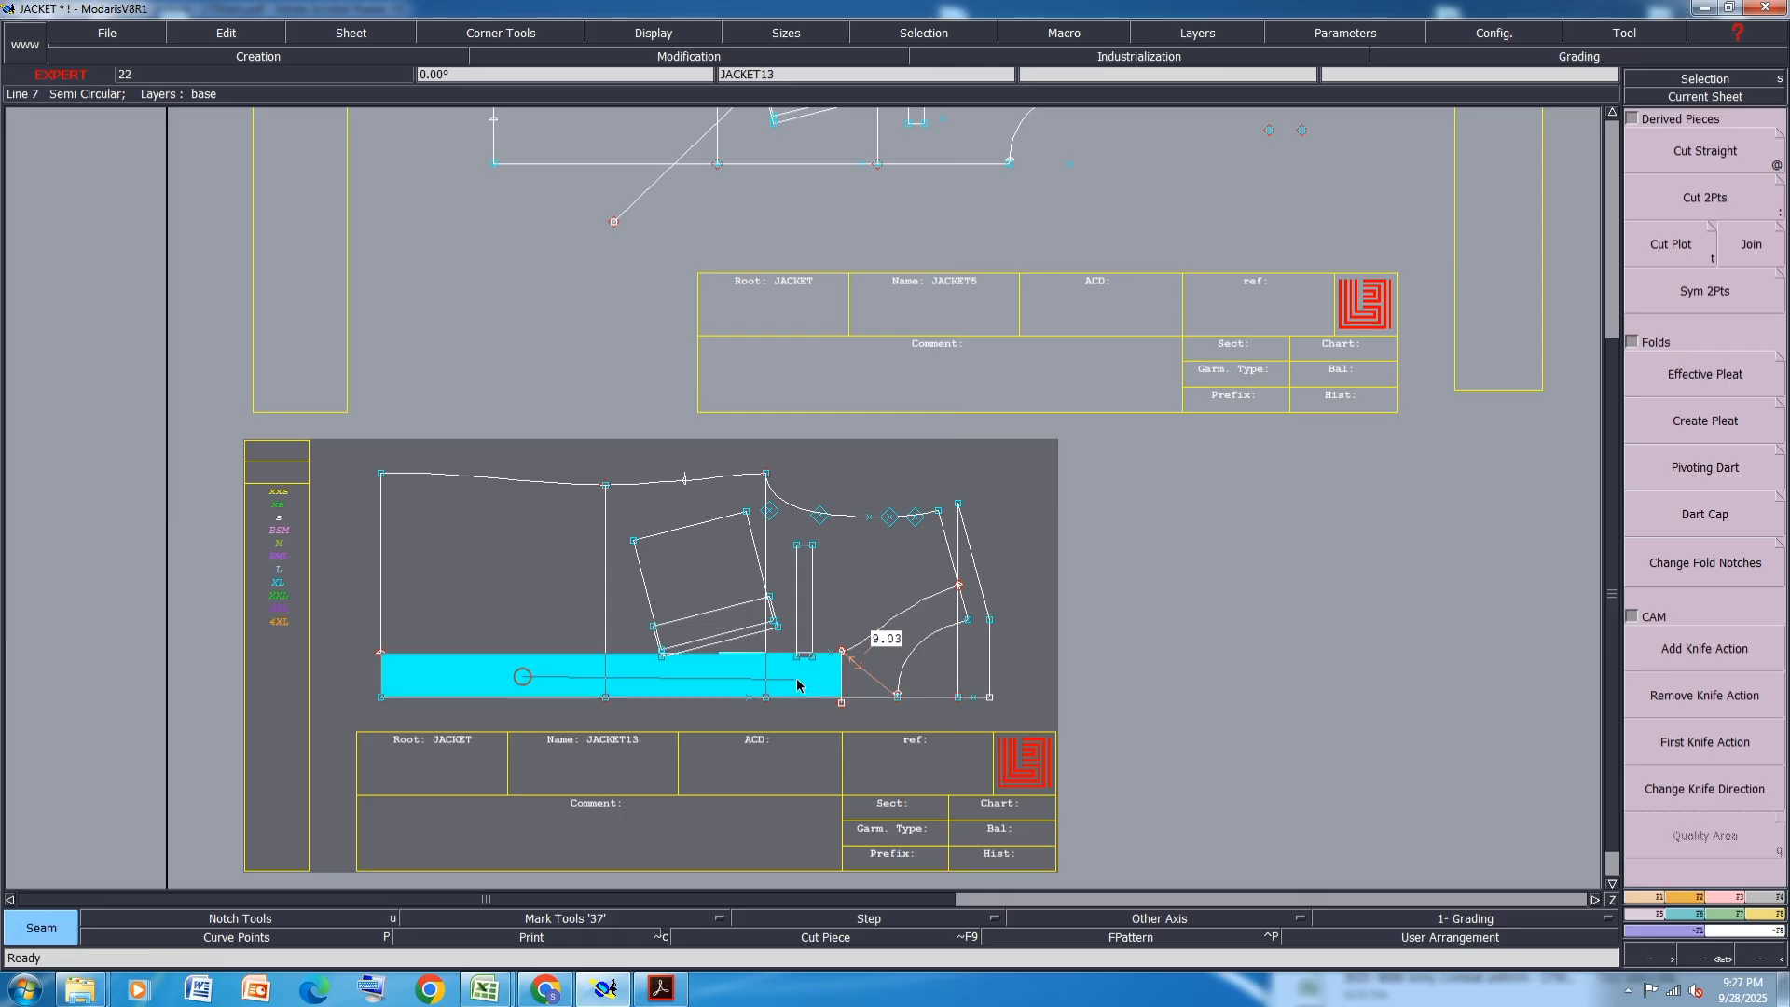
scroll(767, 676, up, 4)
click(724, 671)
click(254, 575)
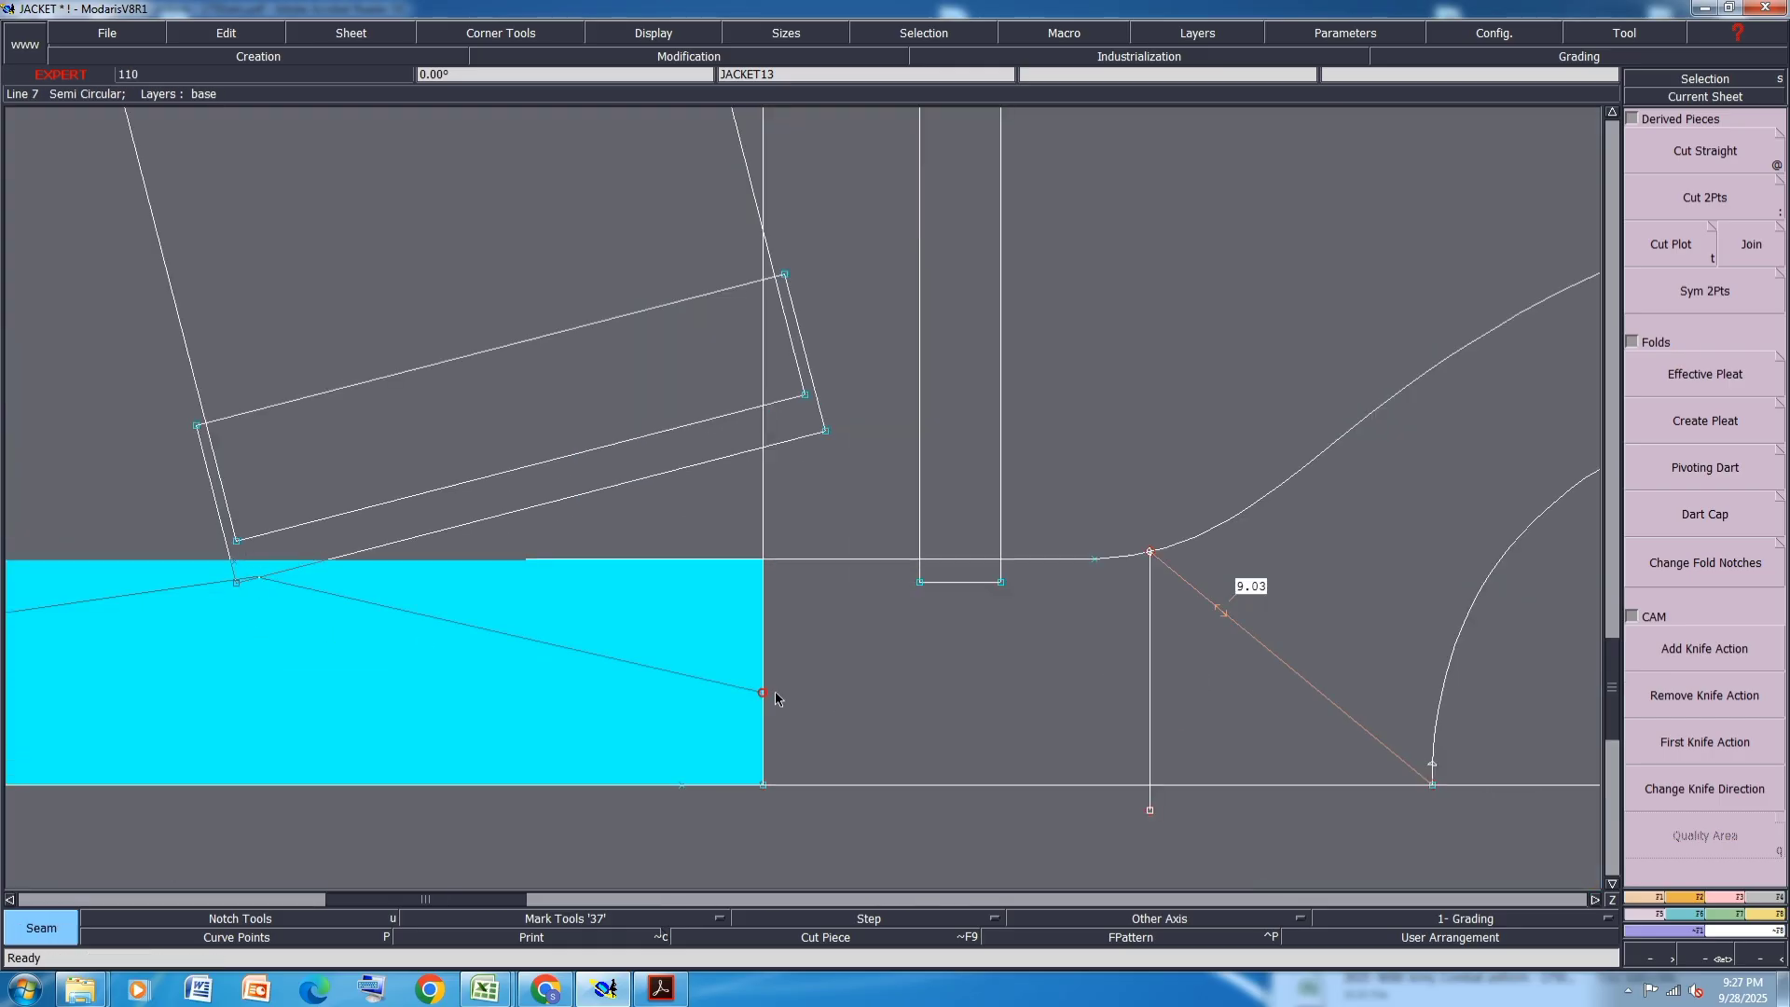
click(863, 698)
click(949, 580)
right_click(949, 585)
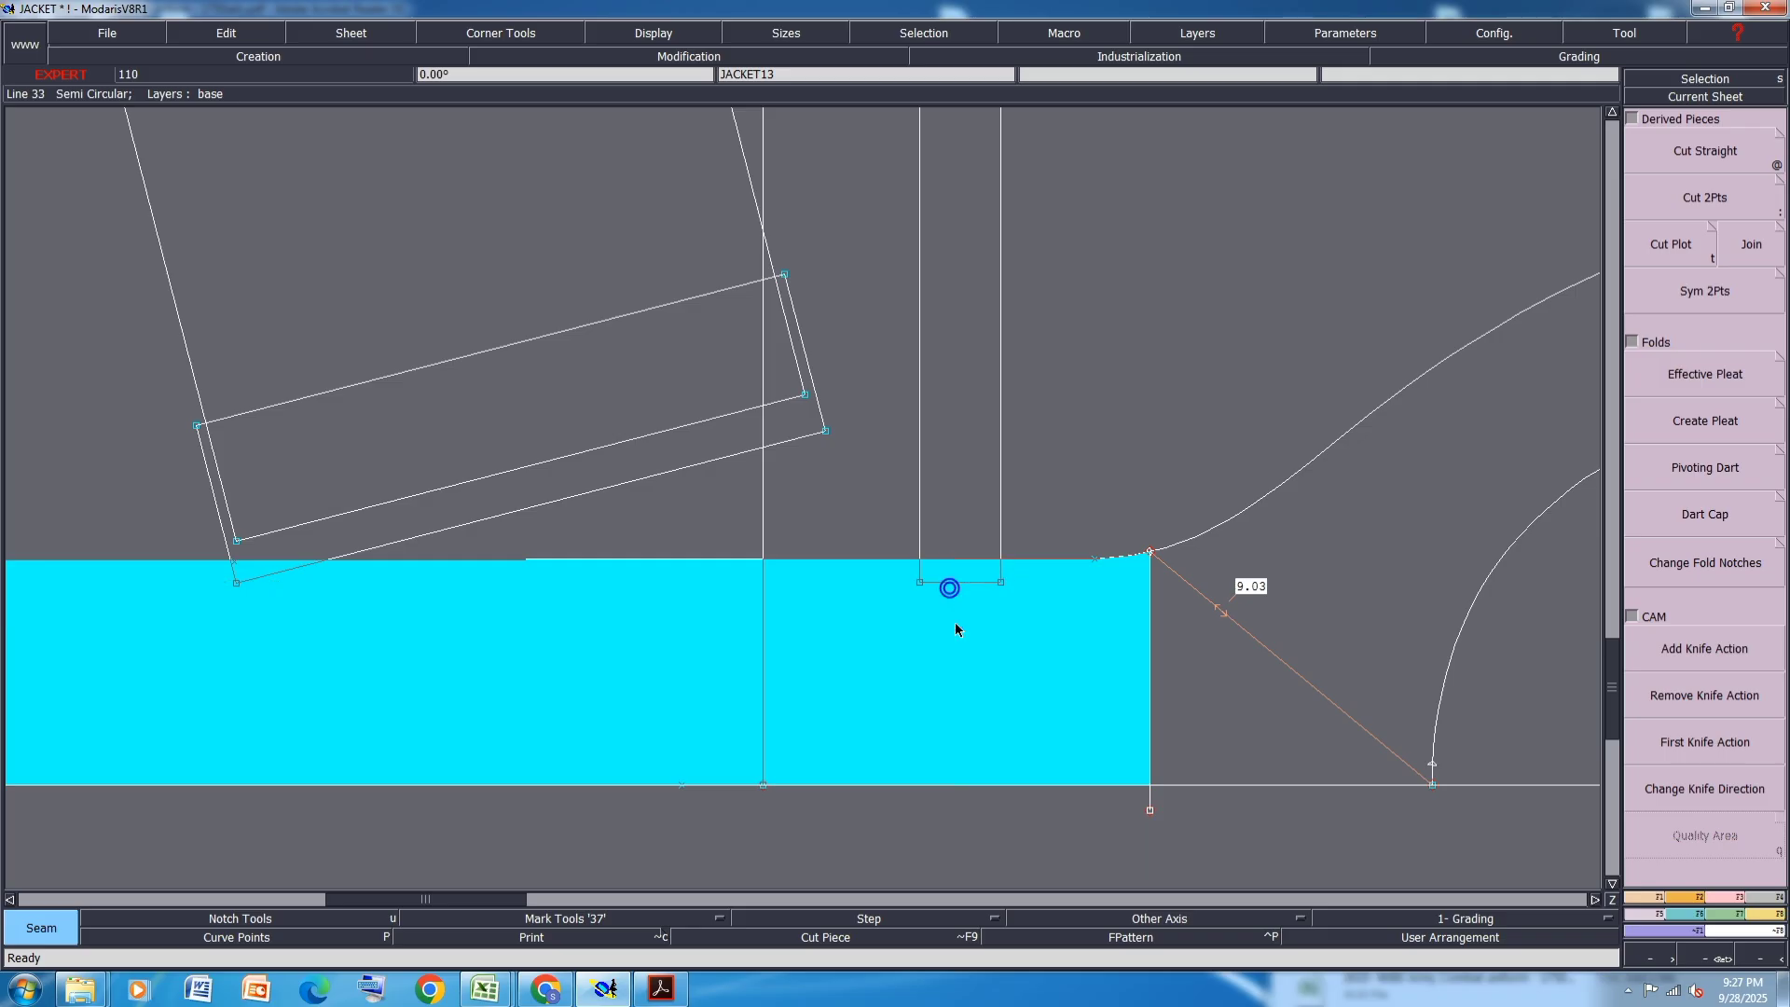
- Delete the vertical helper line and the length measure from JACKET13, and rearrange the sheets
key(Delete)
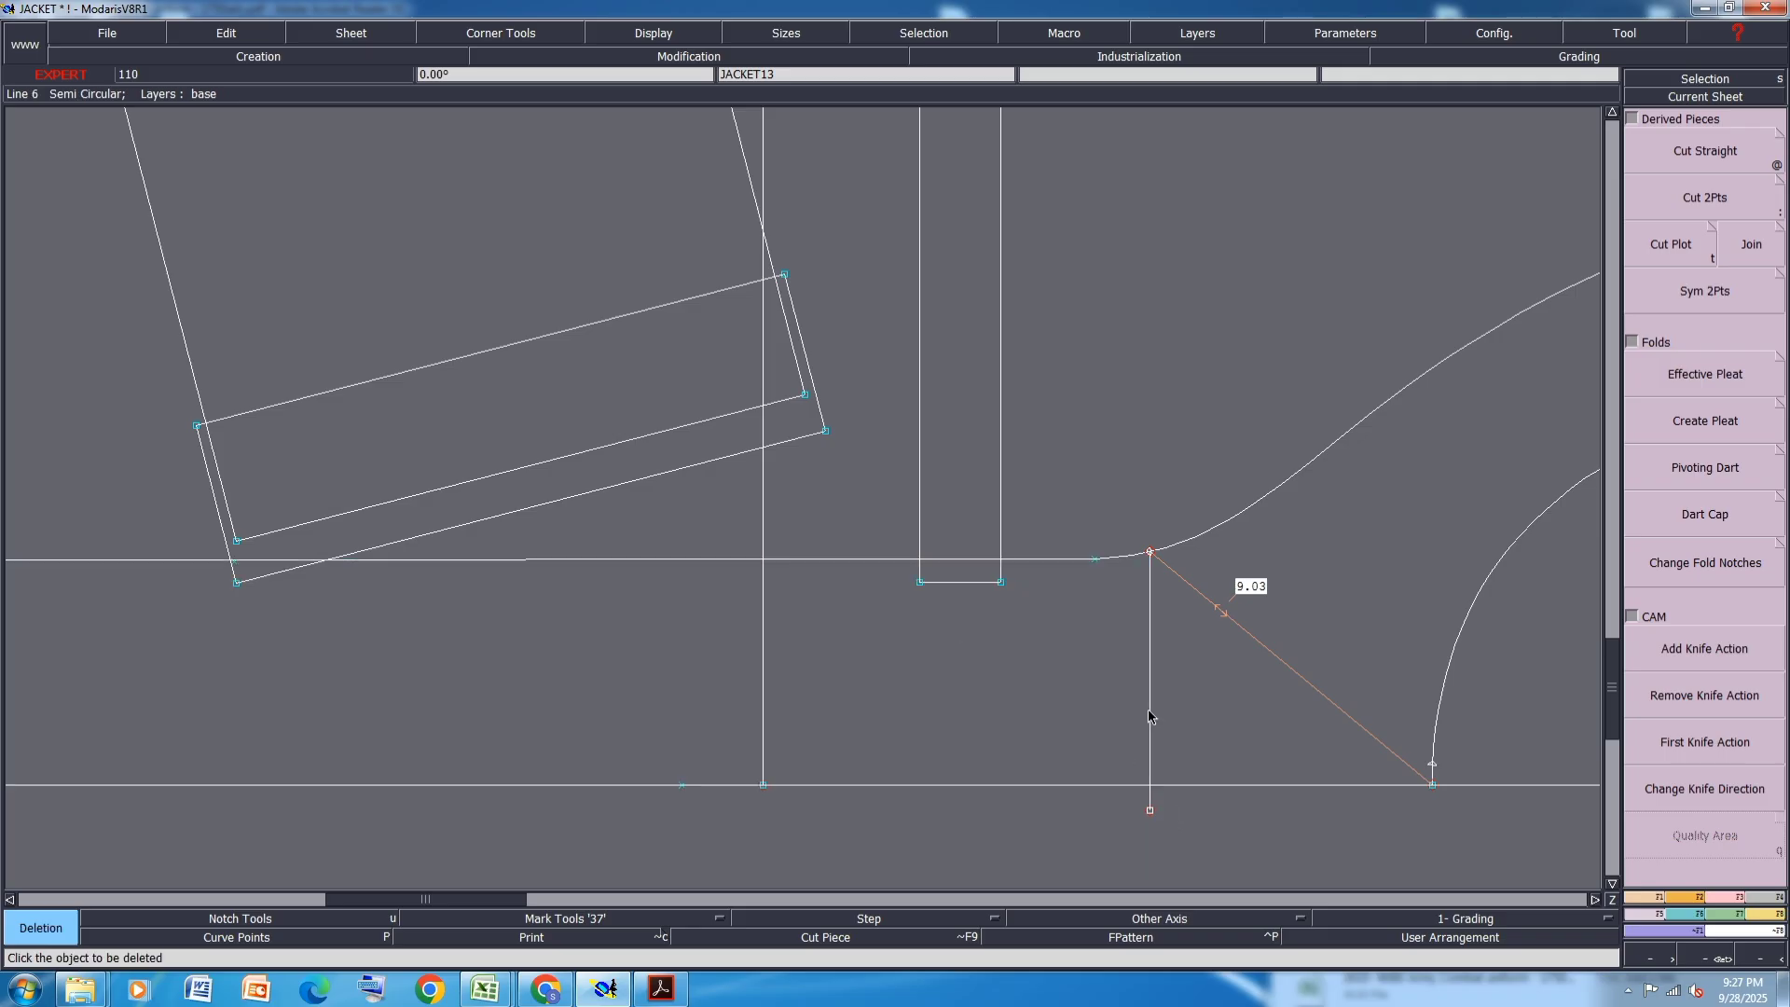
click(1149, 716)
click(1249, 634)
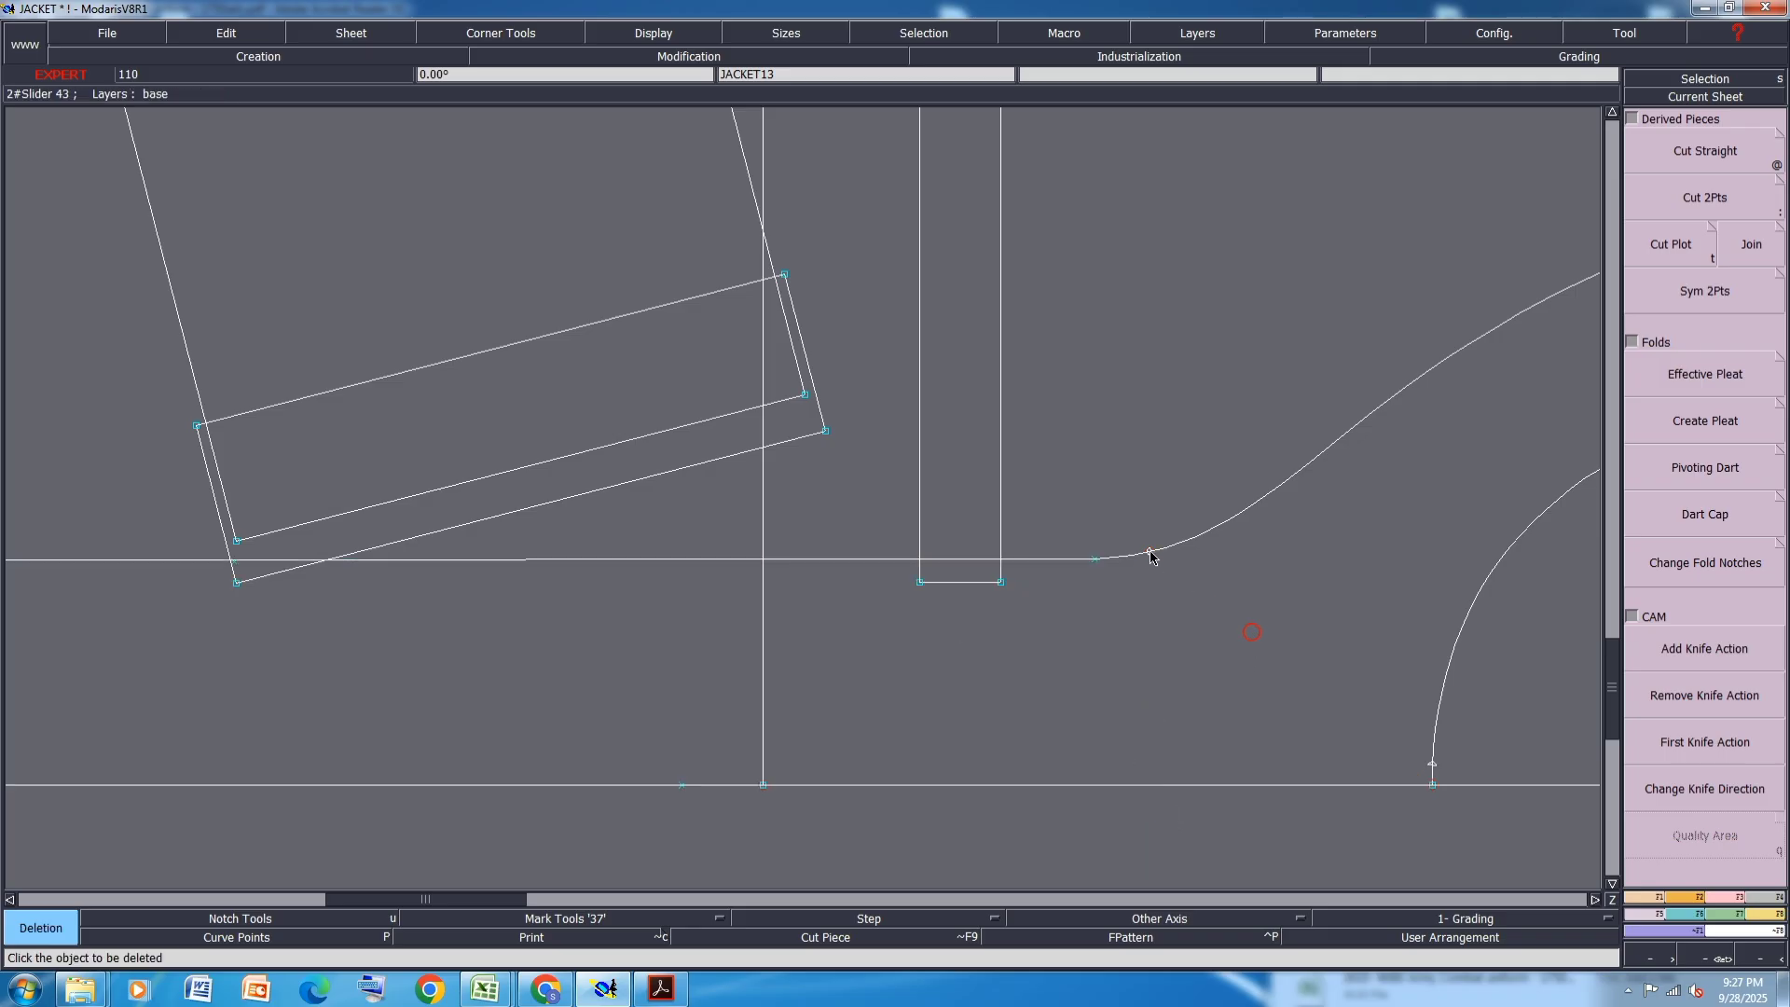
key(j)
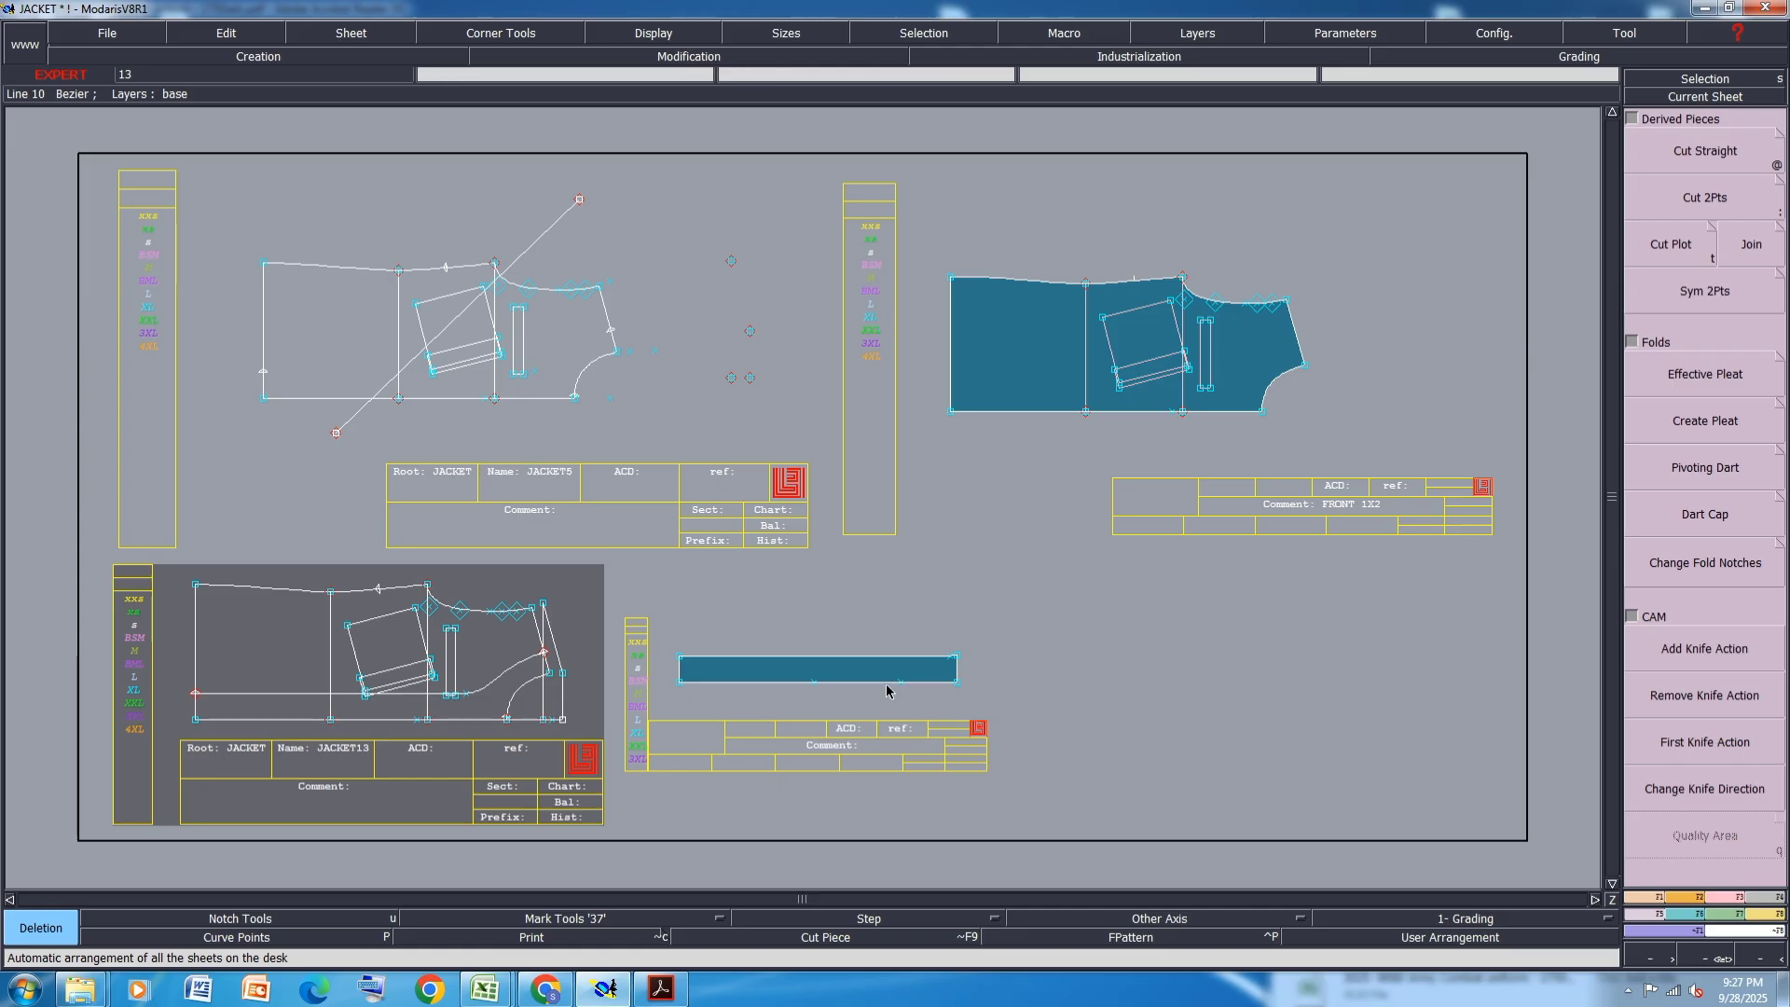
- Create a symmetrical placket piece from the JACKET15 strip with Sym 2Pts, using its lower long edge as the axis
scroll(825, 684, up, 3)
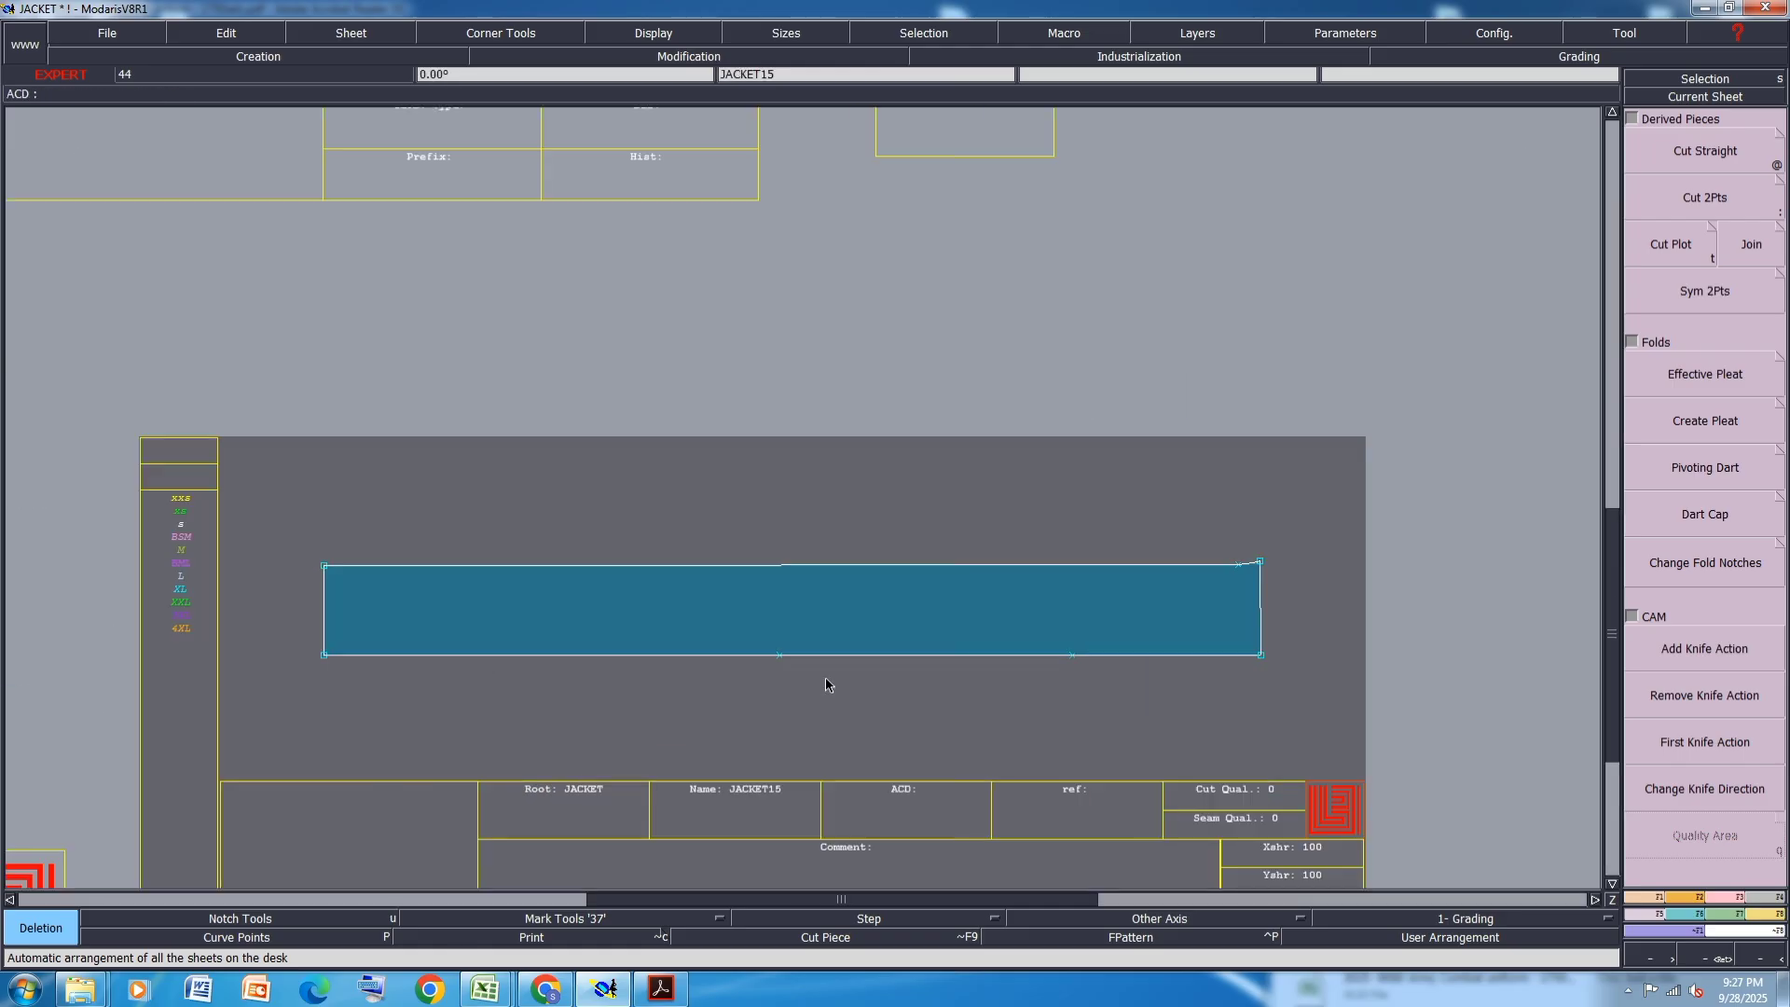
click(1715, 288)
click(325, 656)
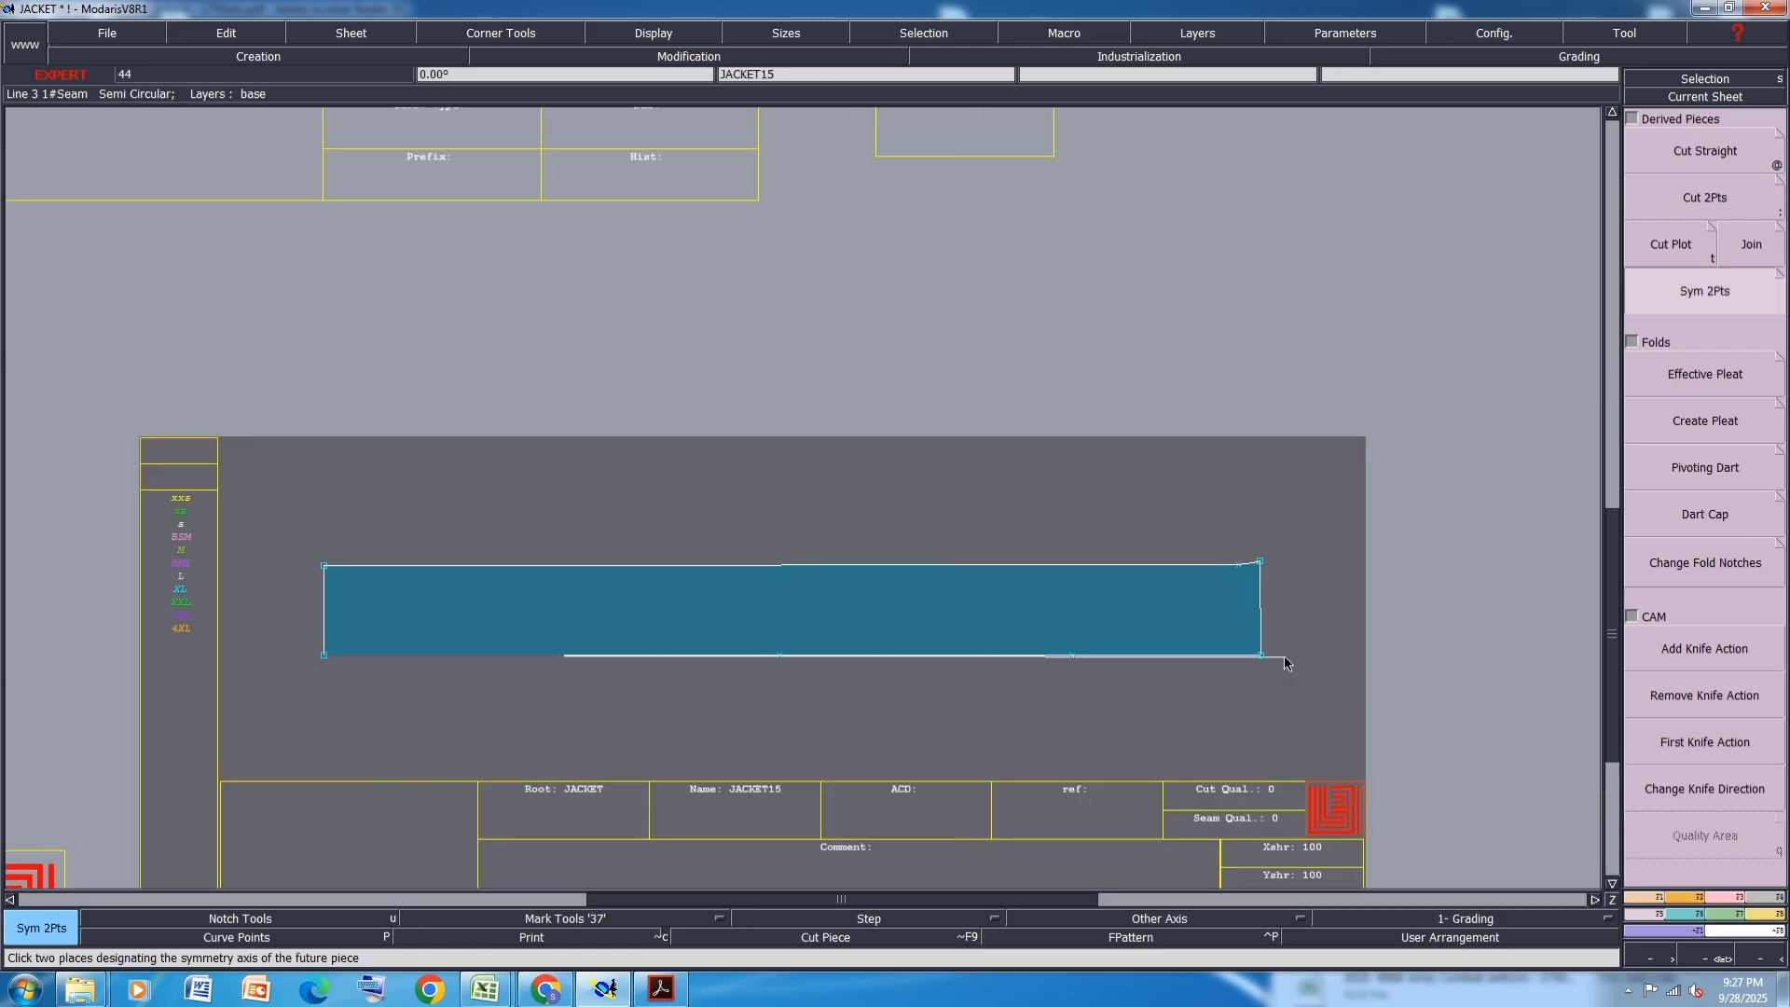
click(1261, 655)
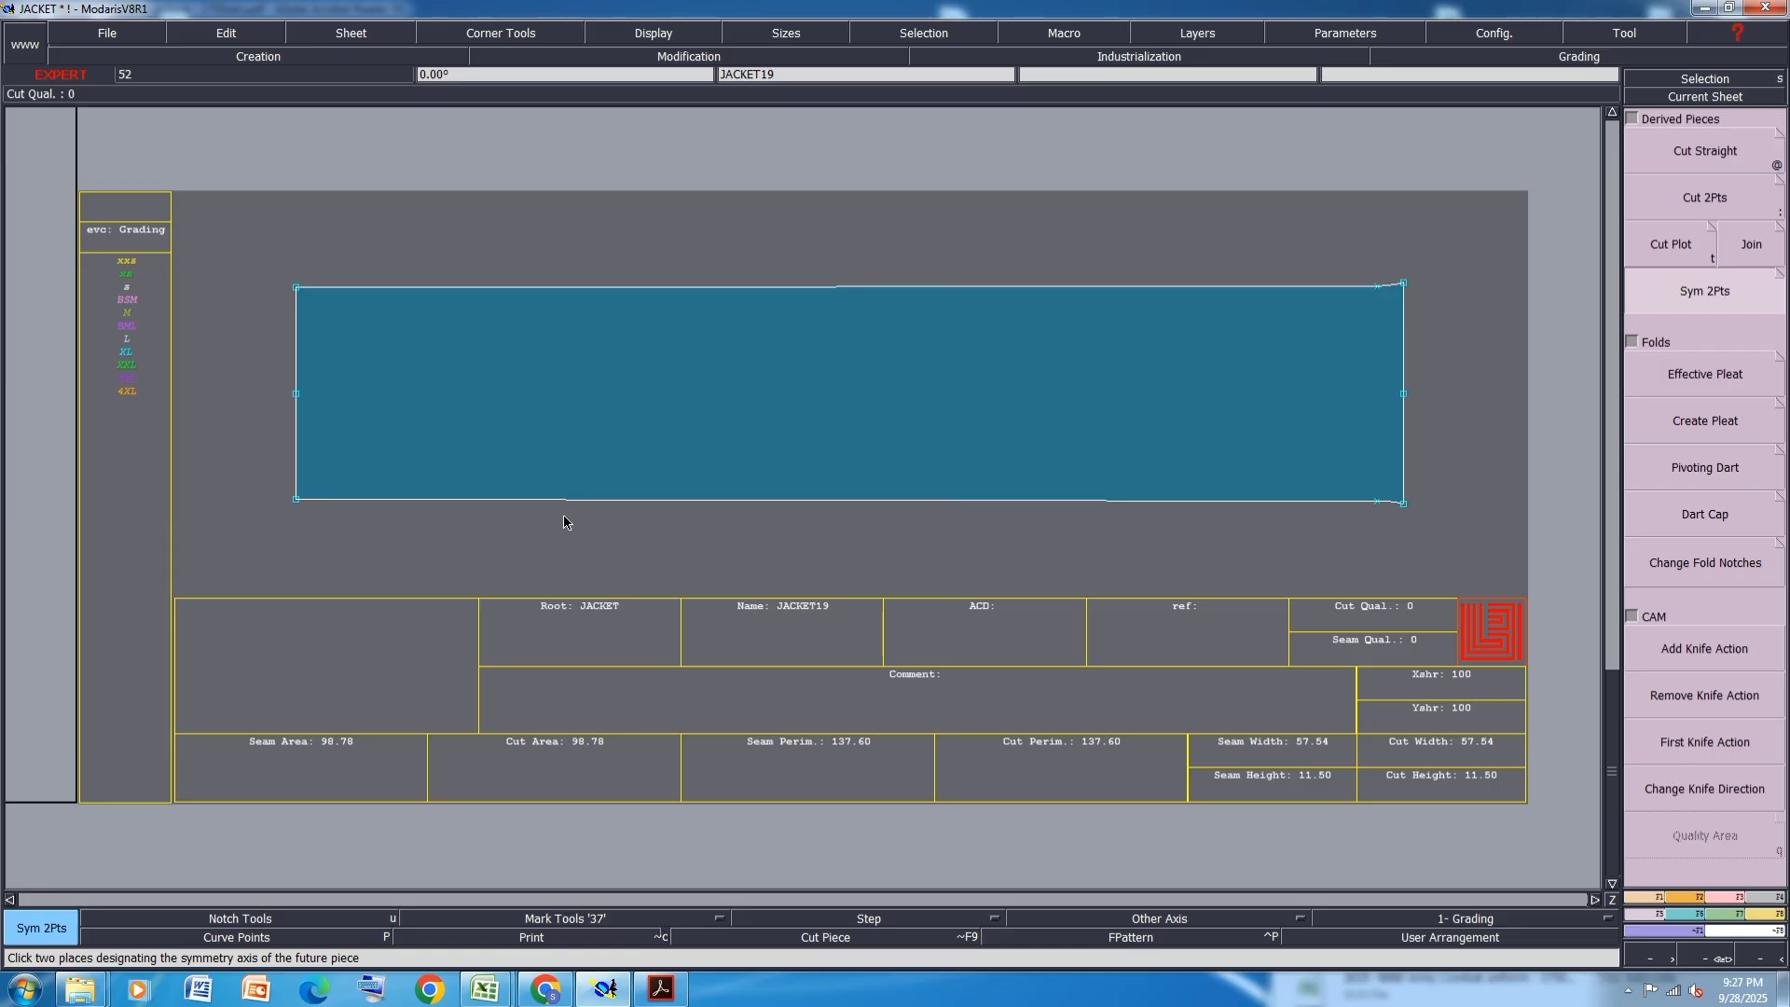
- Rearrange the sheets and delete the half-width JACKET15 placket strip sheet
key(j)
click(825, 716)
key(Delete)
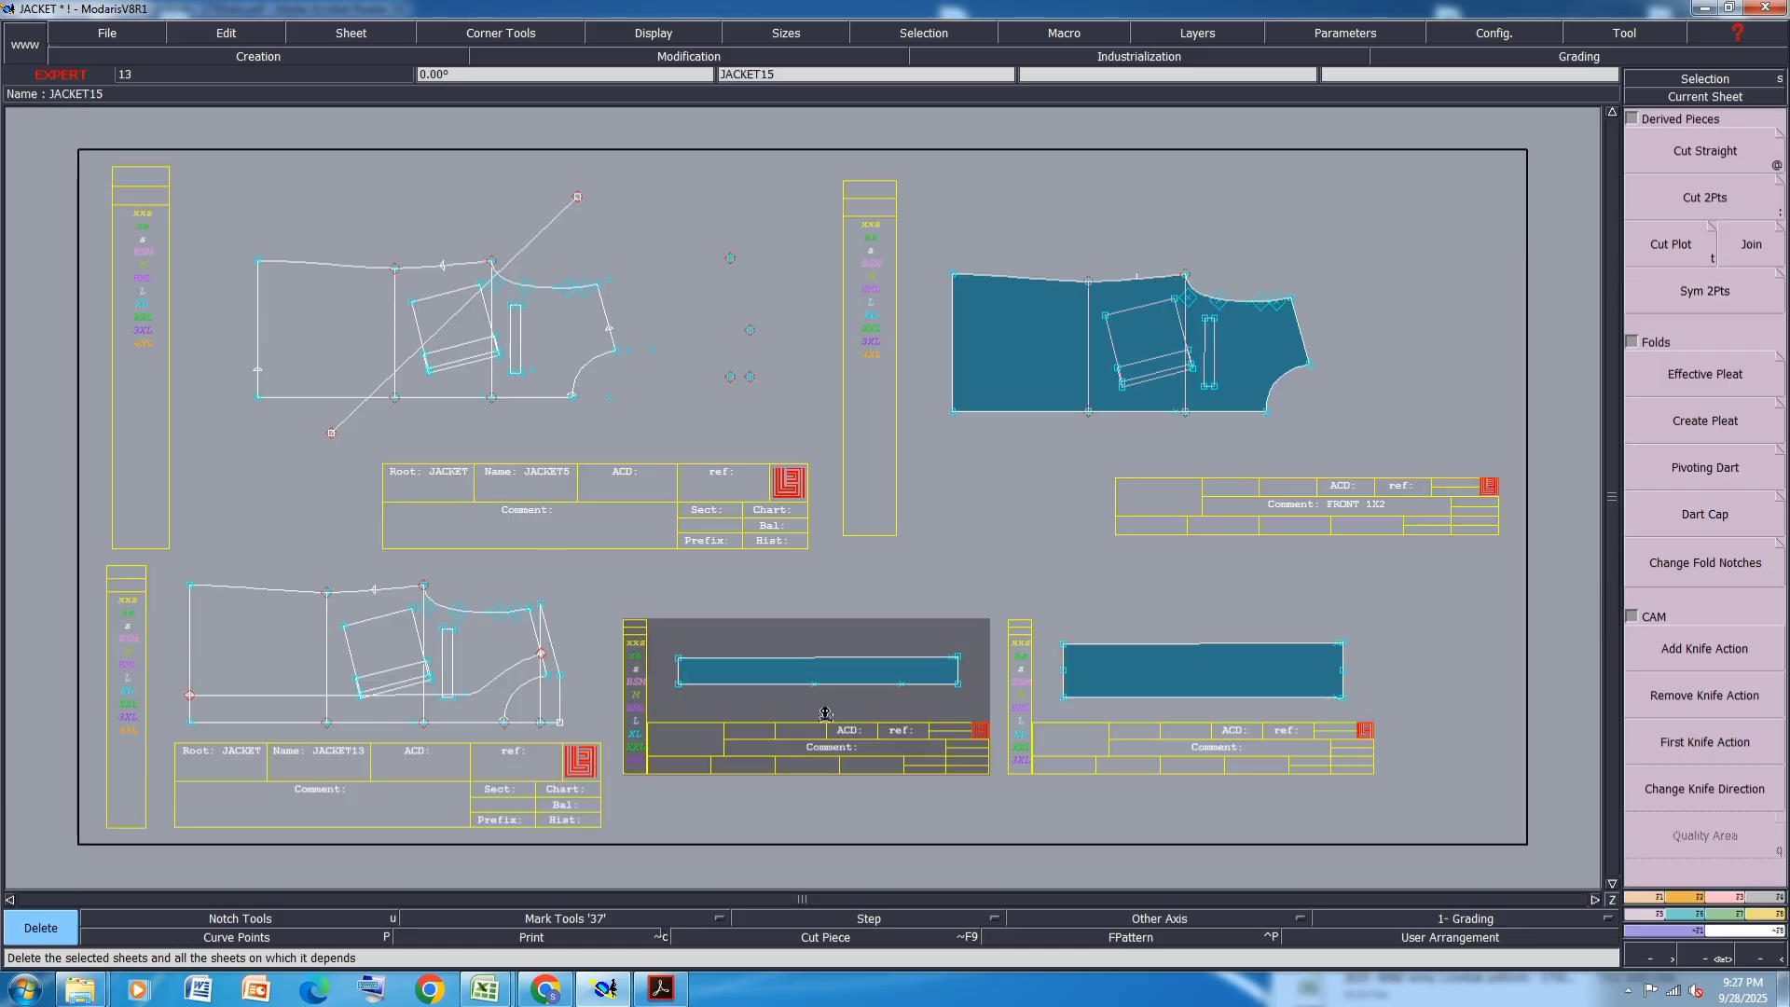
click(845, 690)
key(Delete)
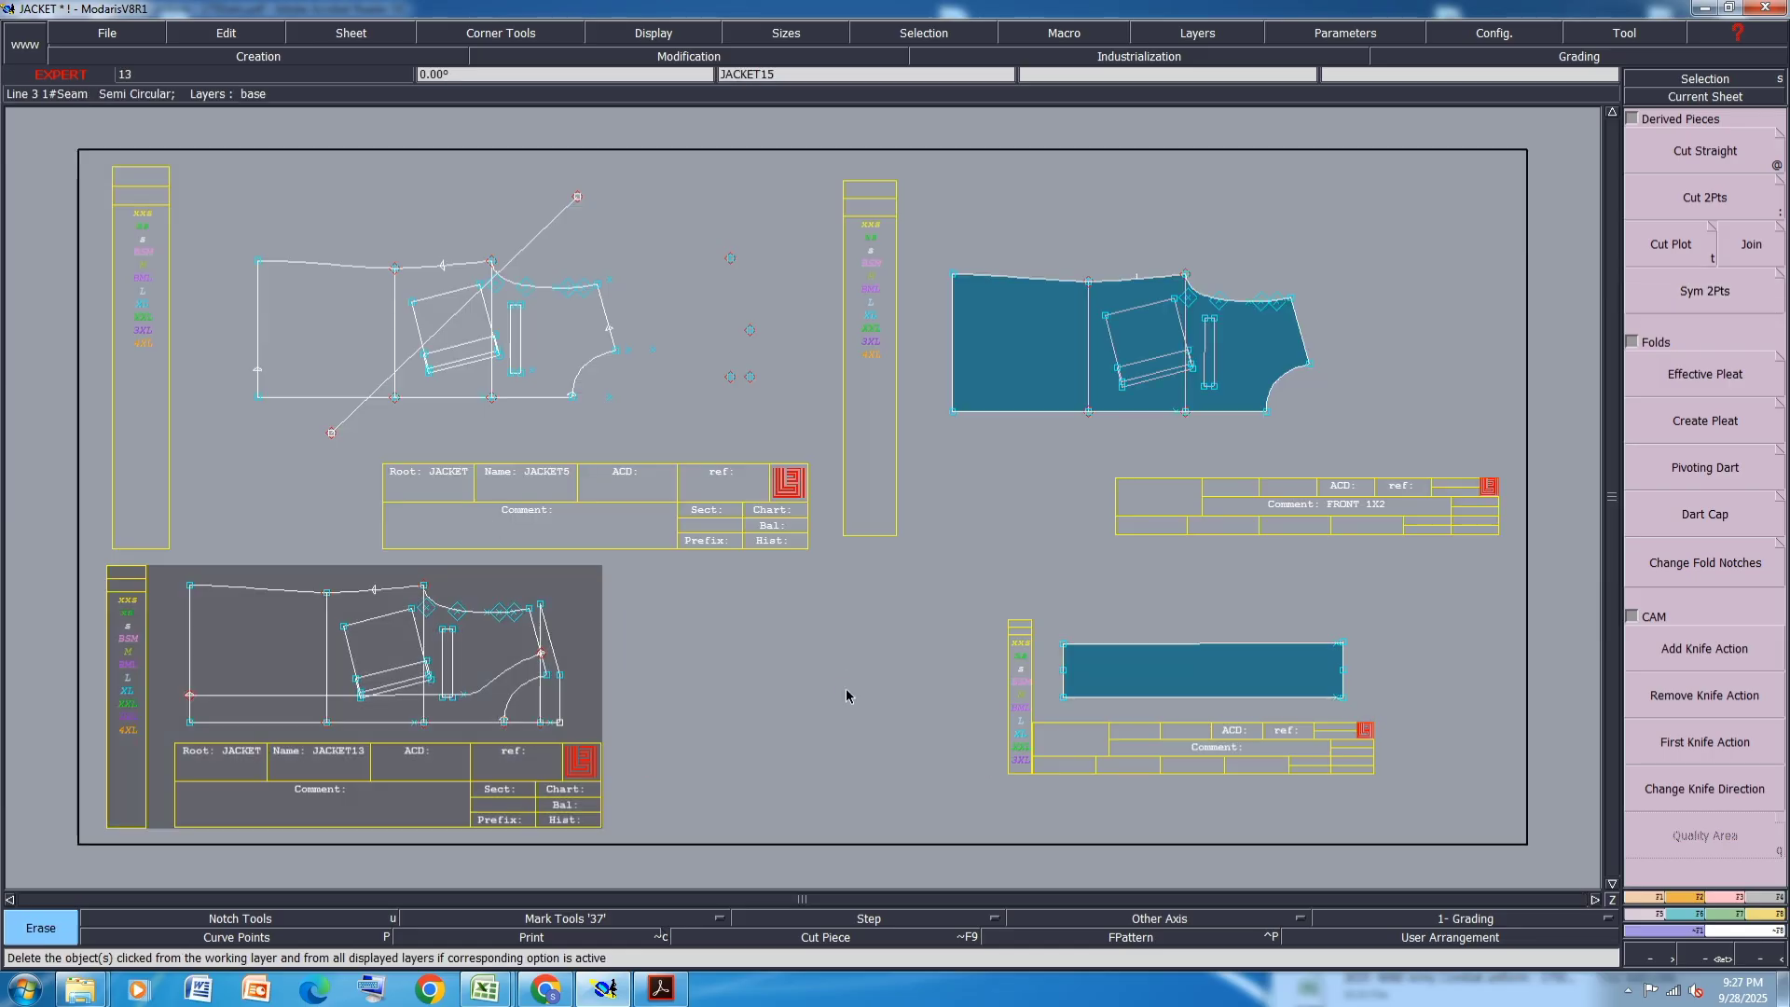
- Marry the JACKET13 construction sheet onto the JACKET5 front pattern and display all the model's sheets again
key(m)
click(422, 696)
click(467, 359)
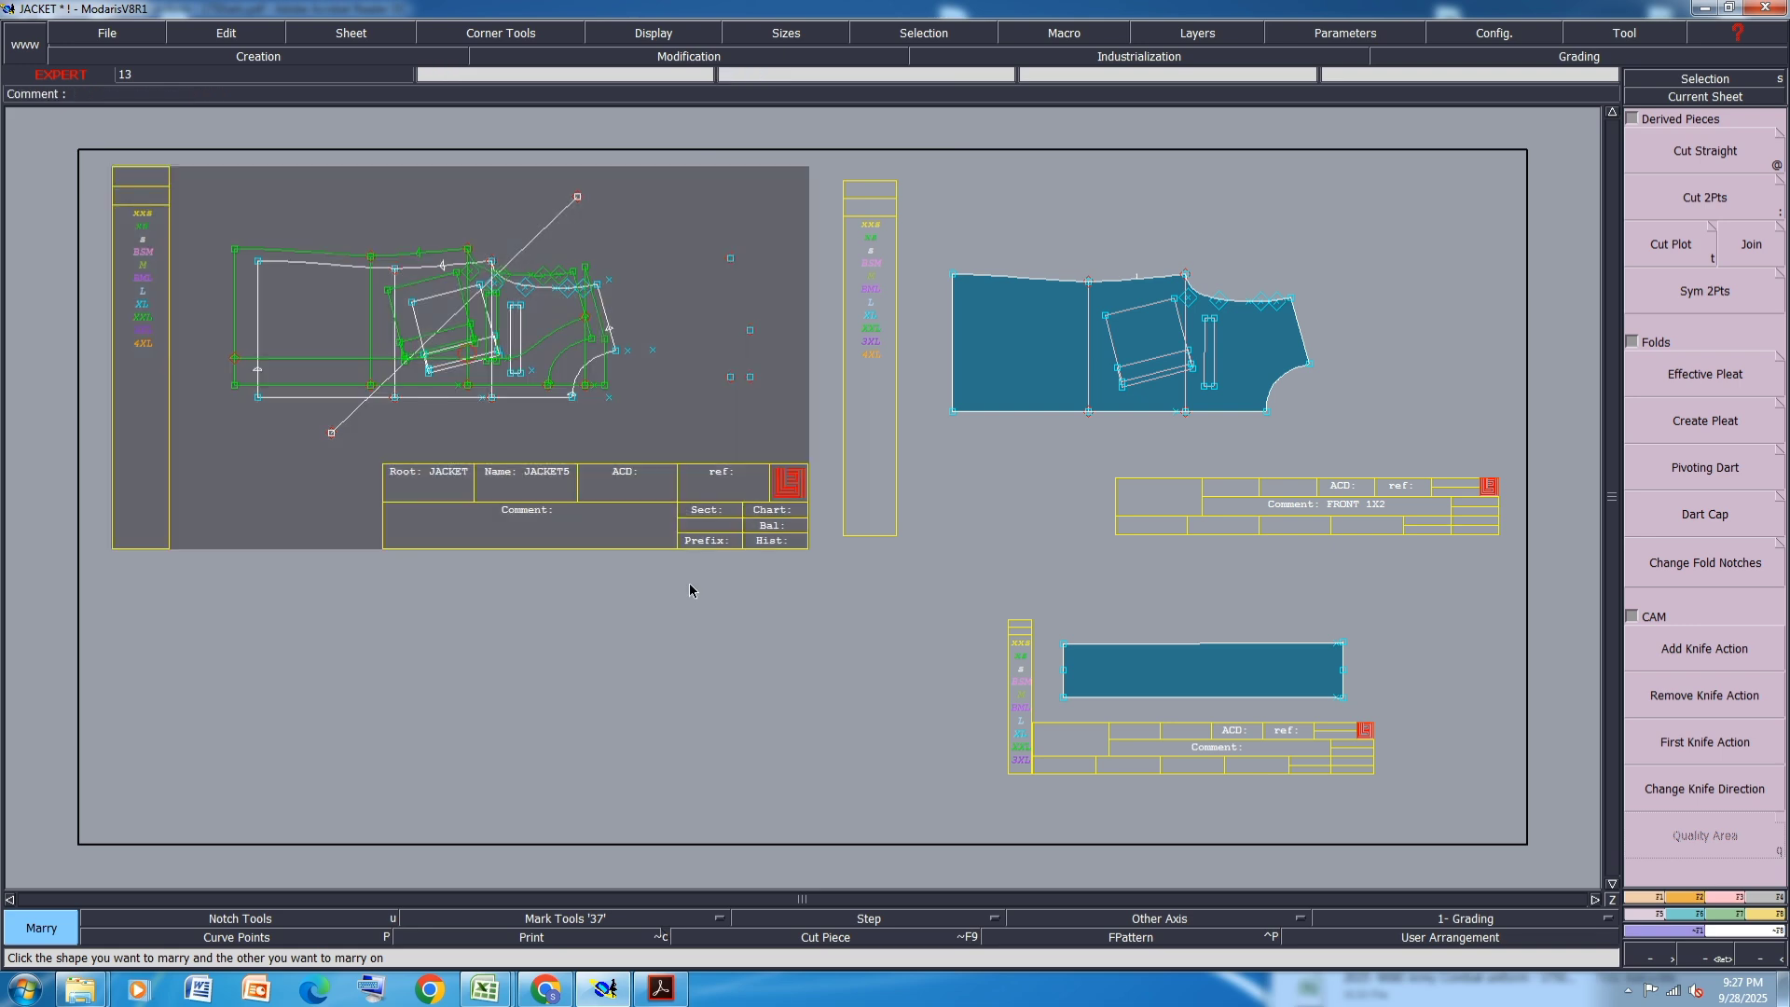
key(8)
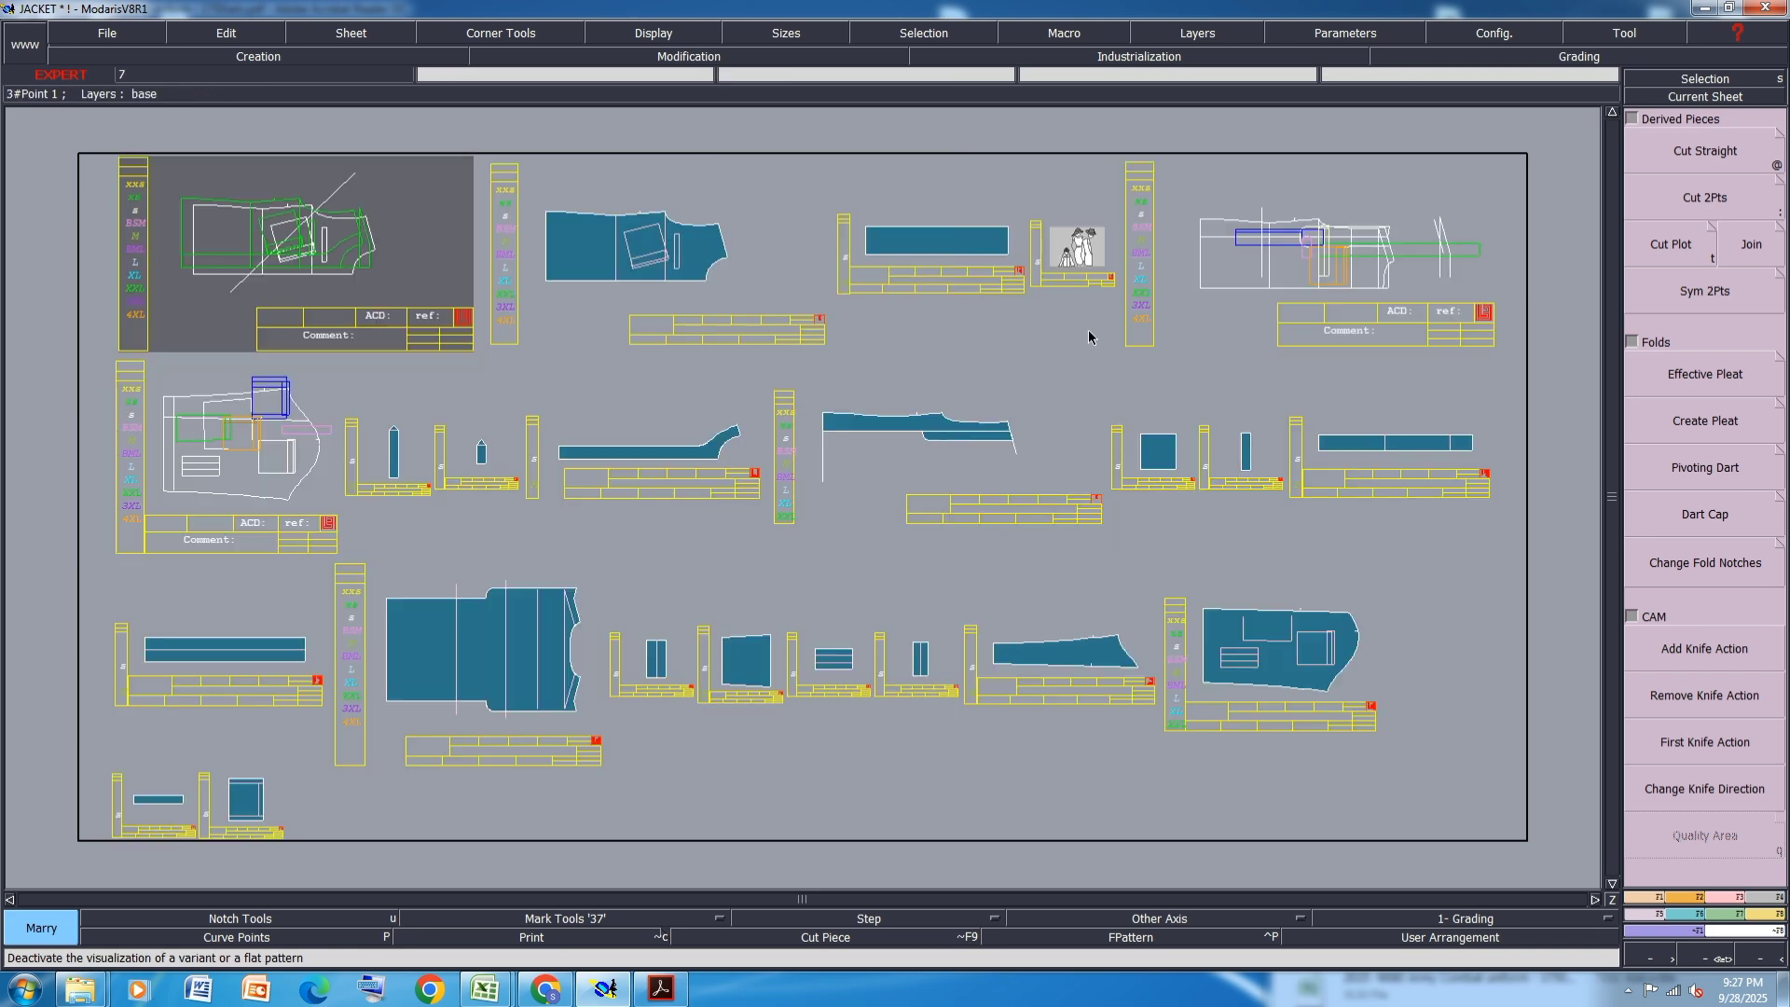
- Enter the comment "IN BT PLACKET 1X1" on the JACKET19 placket piece and rearrange the sheets
scroll(899, 279, up, 5)
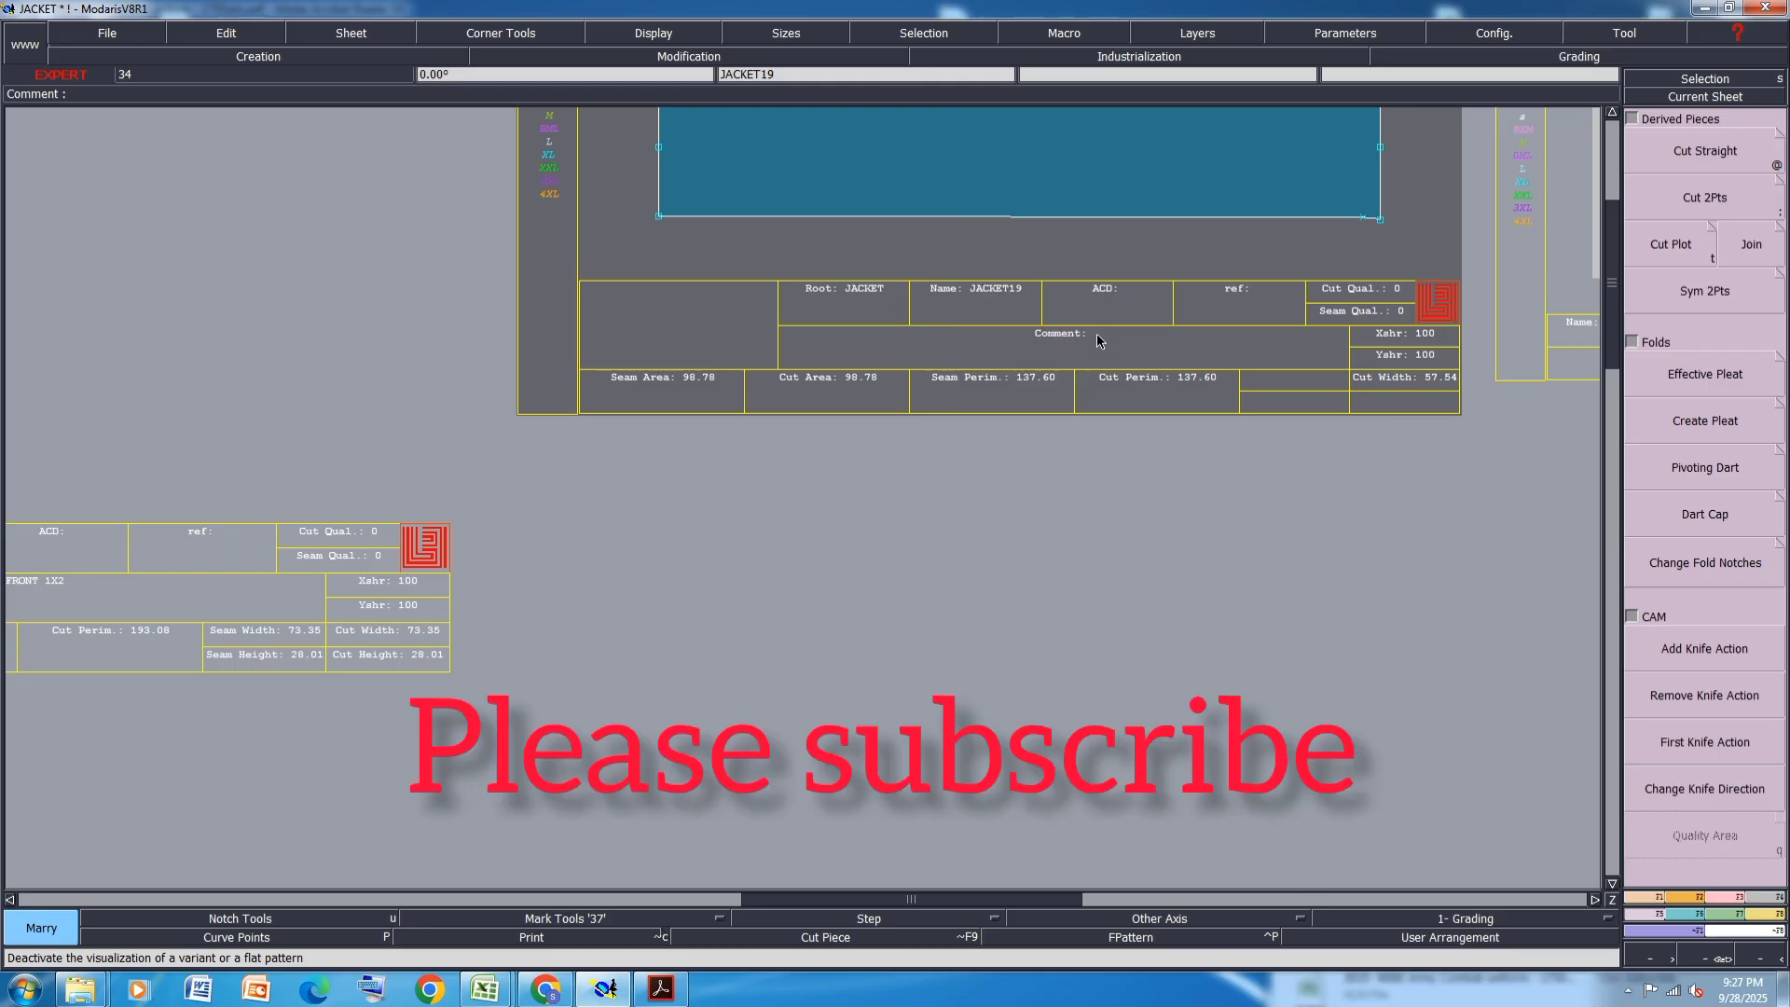
key(e)
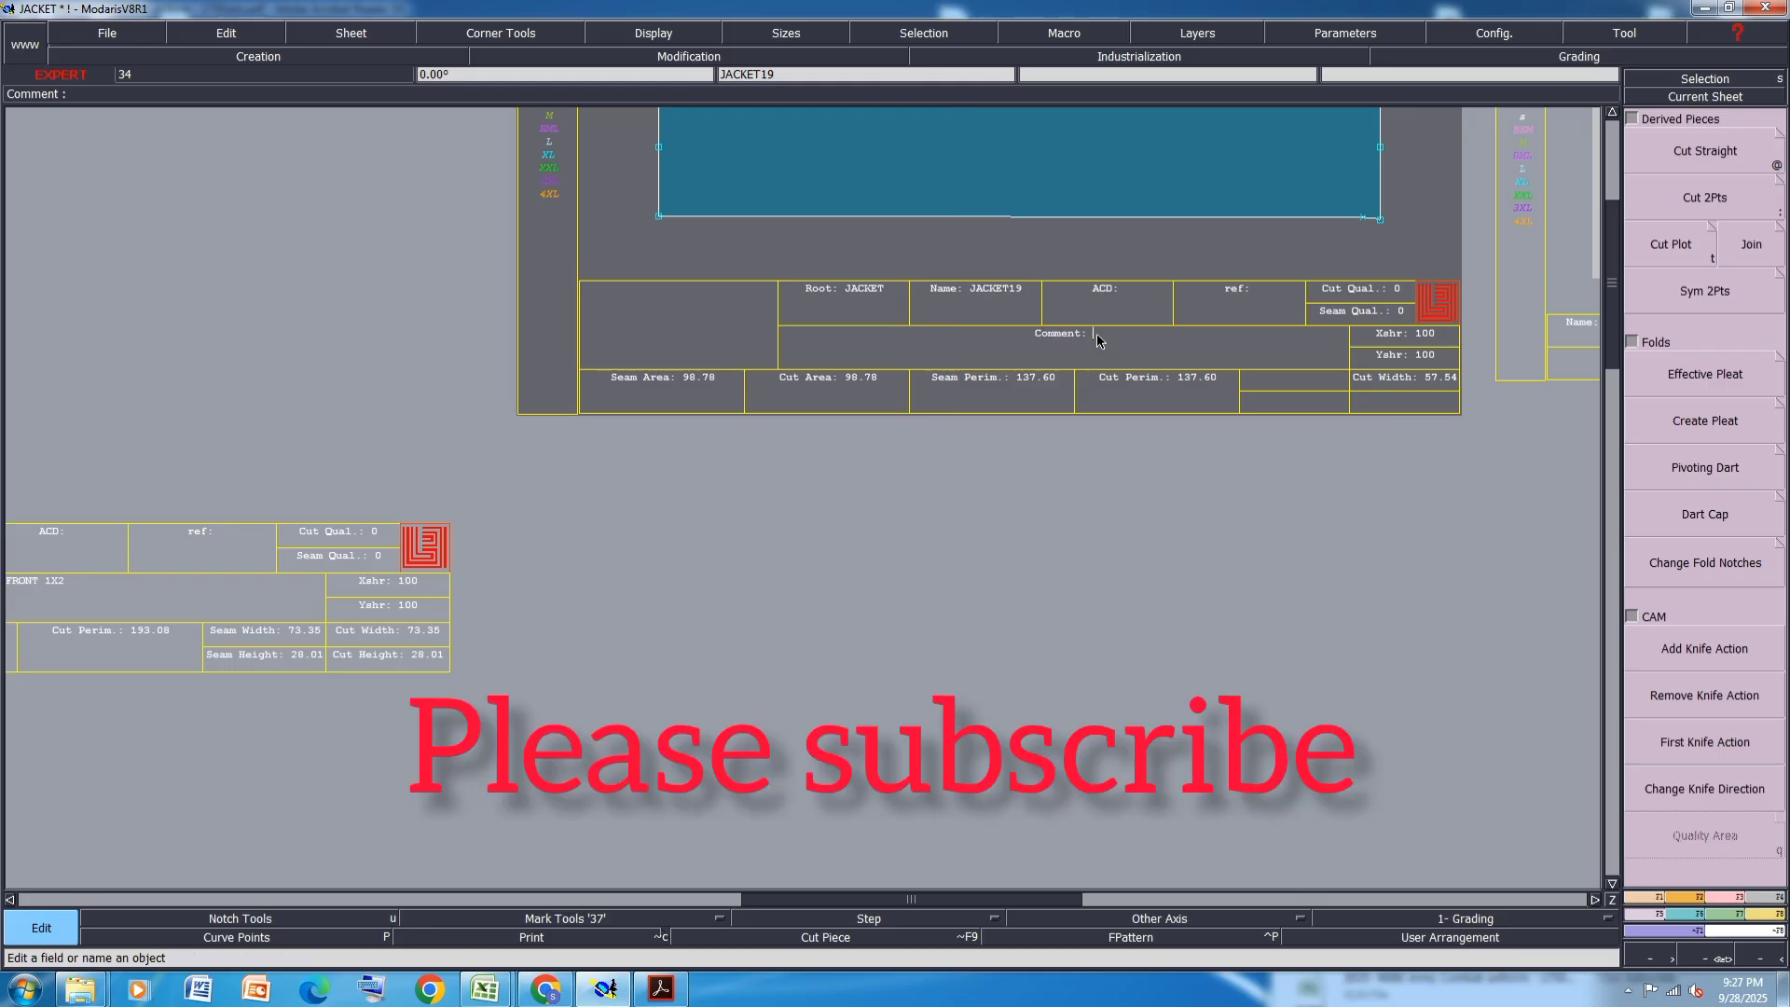
text(FN BT PLACKET 1X)
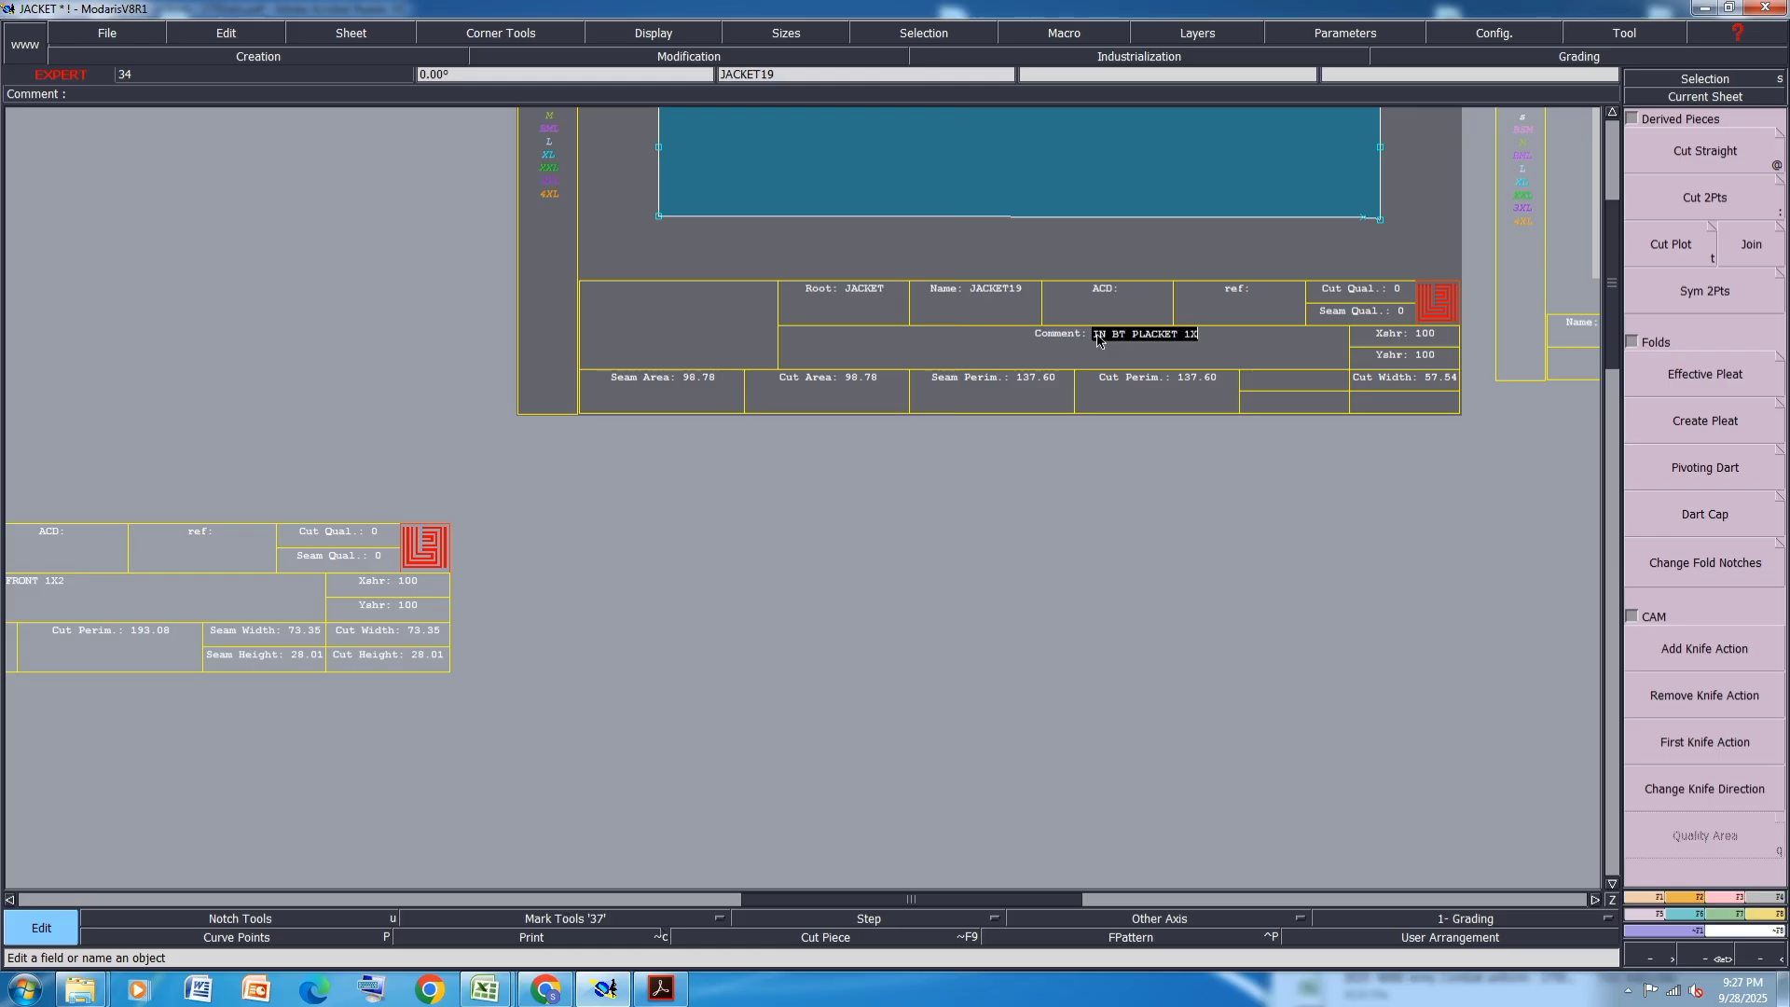
text(1)
key(Return)
key(j)
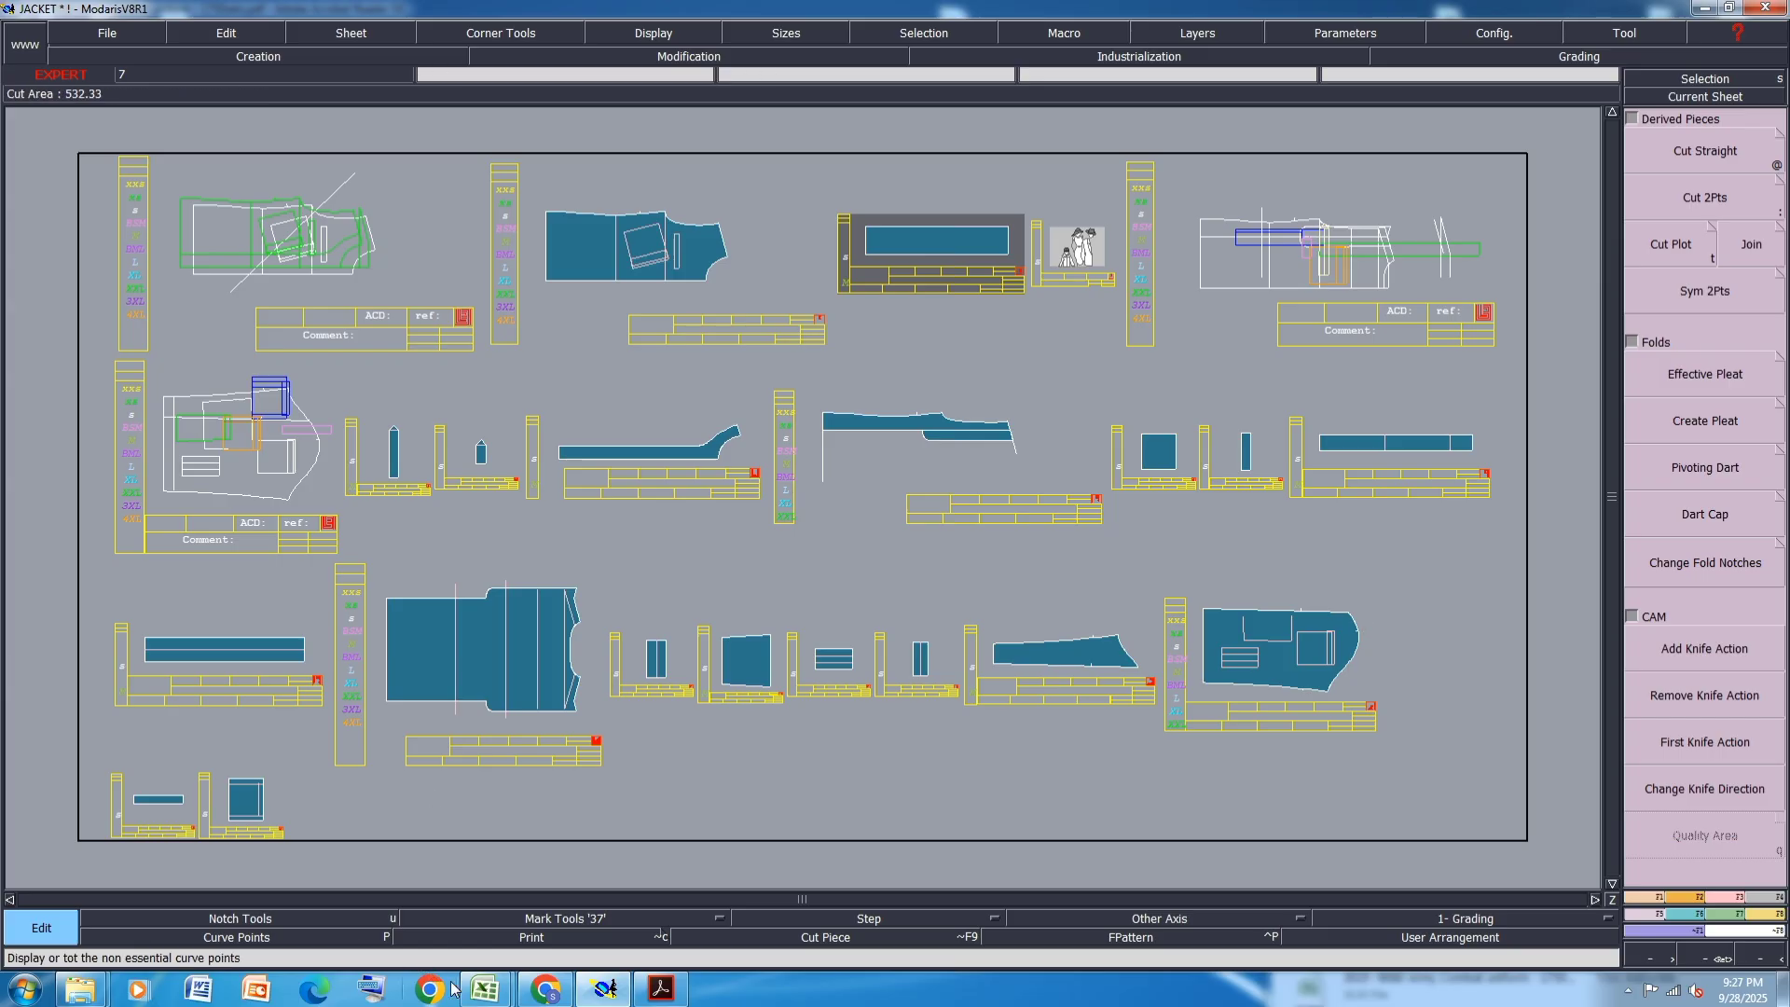
- Switch to the PDF specification and check the button spacing, placket and sleeve detail pages
click(661, 988)
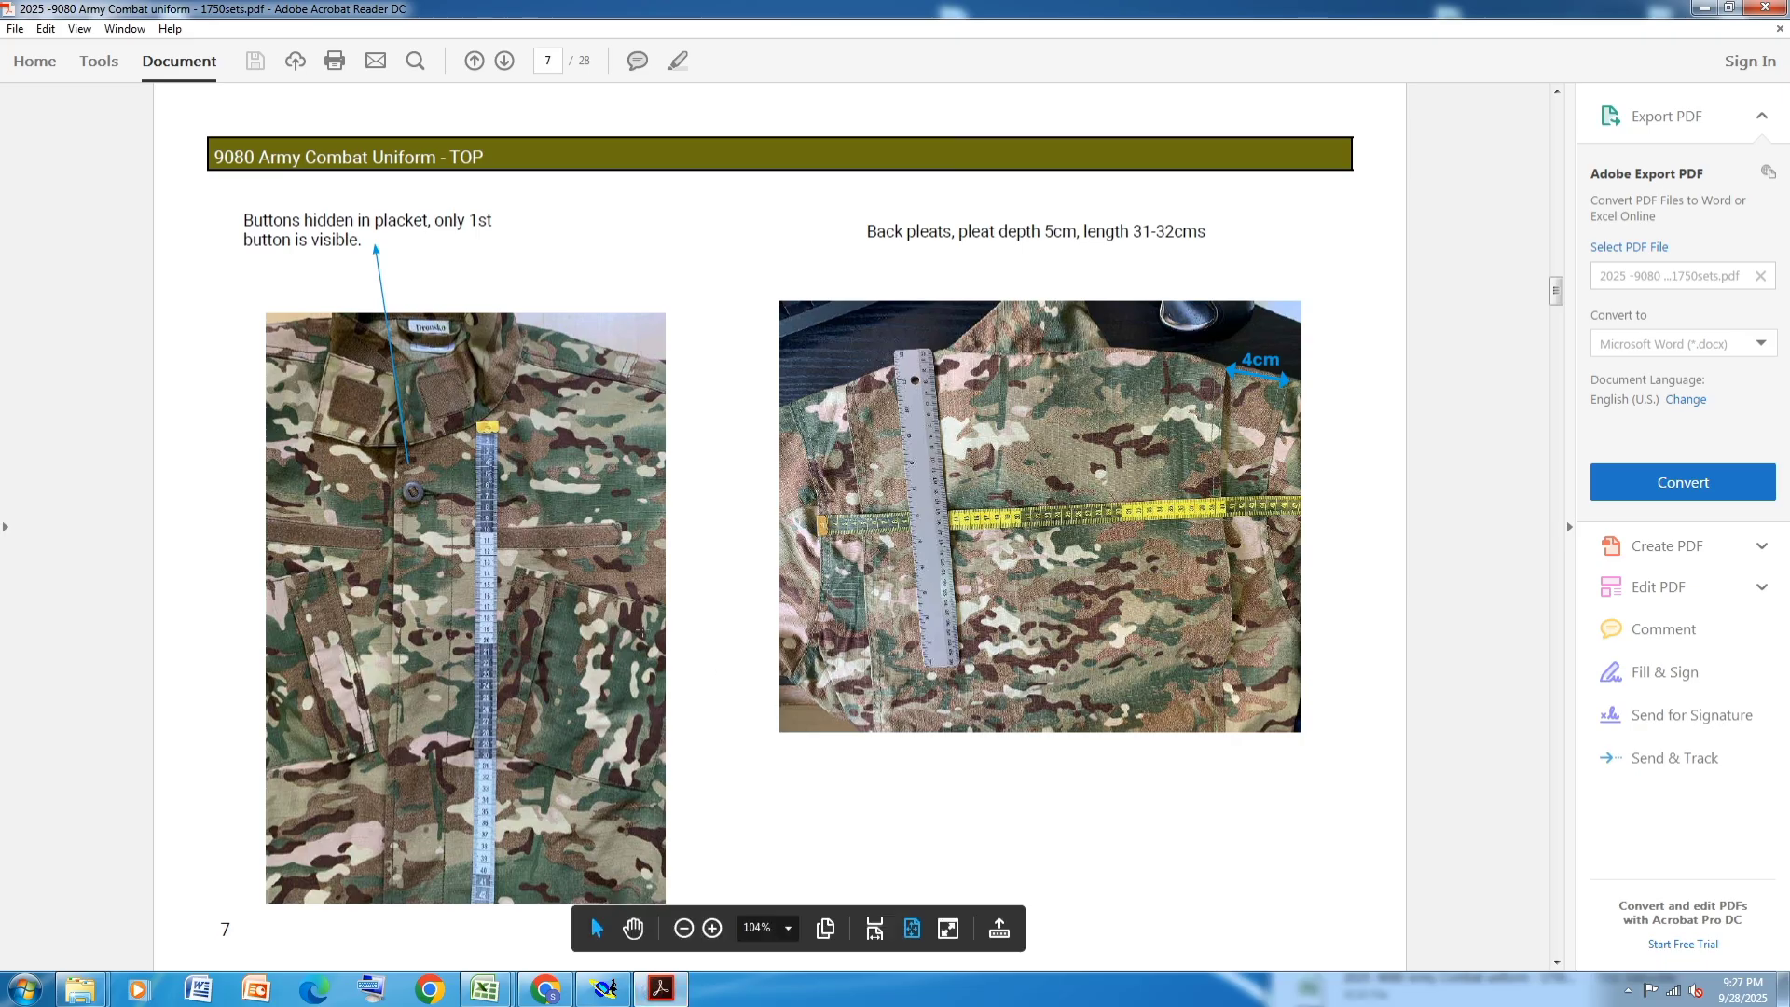
scroll(643, 629, down, 1)
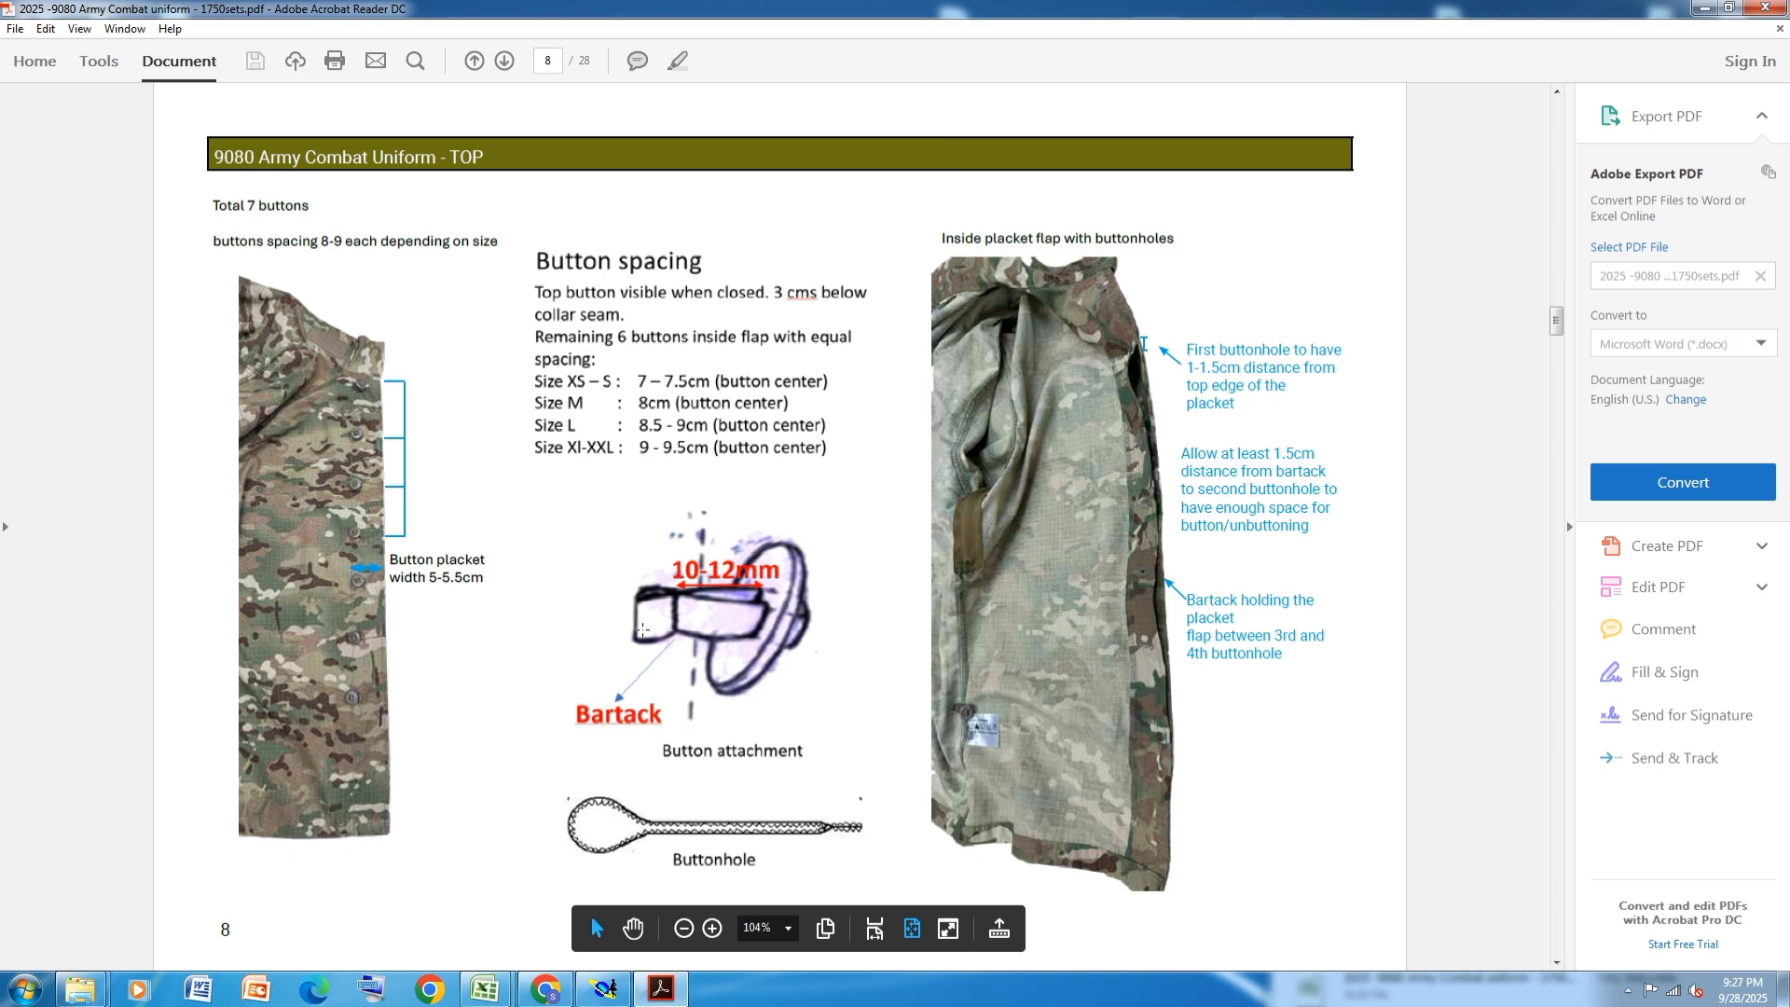
scroll(643, 630, down, 3)
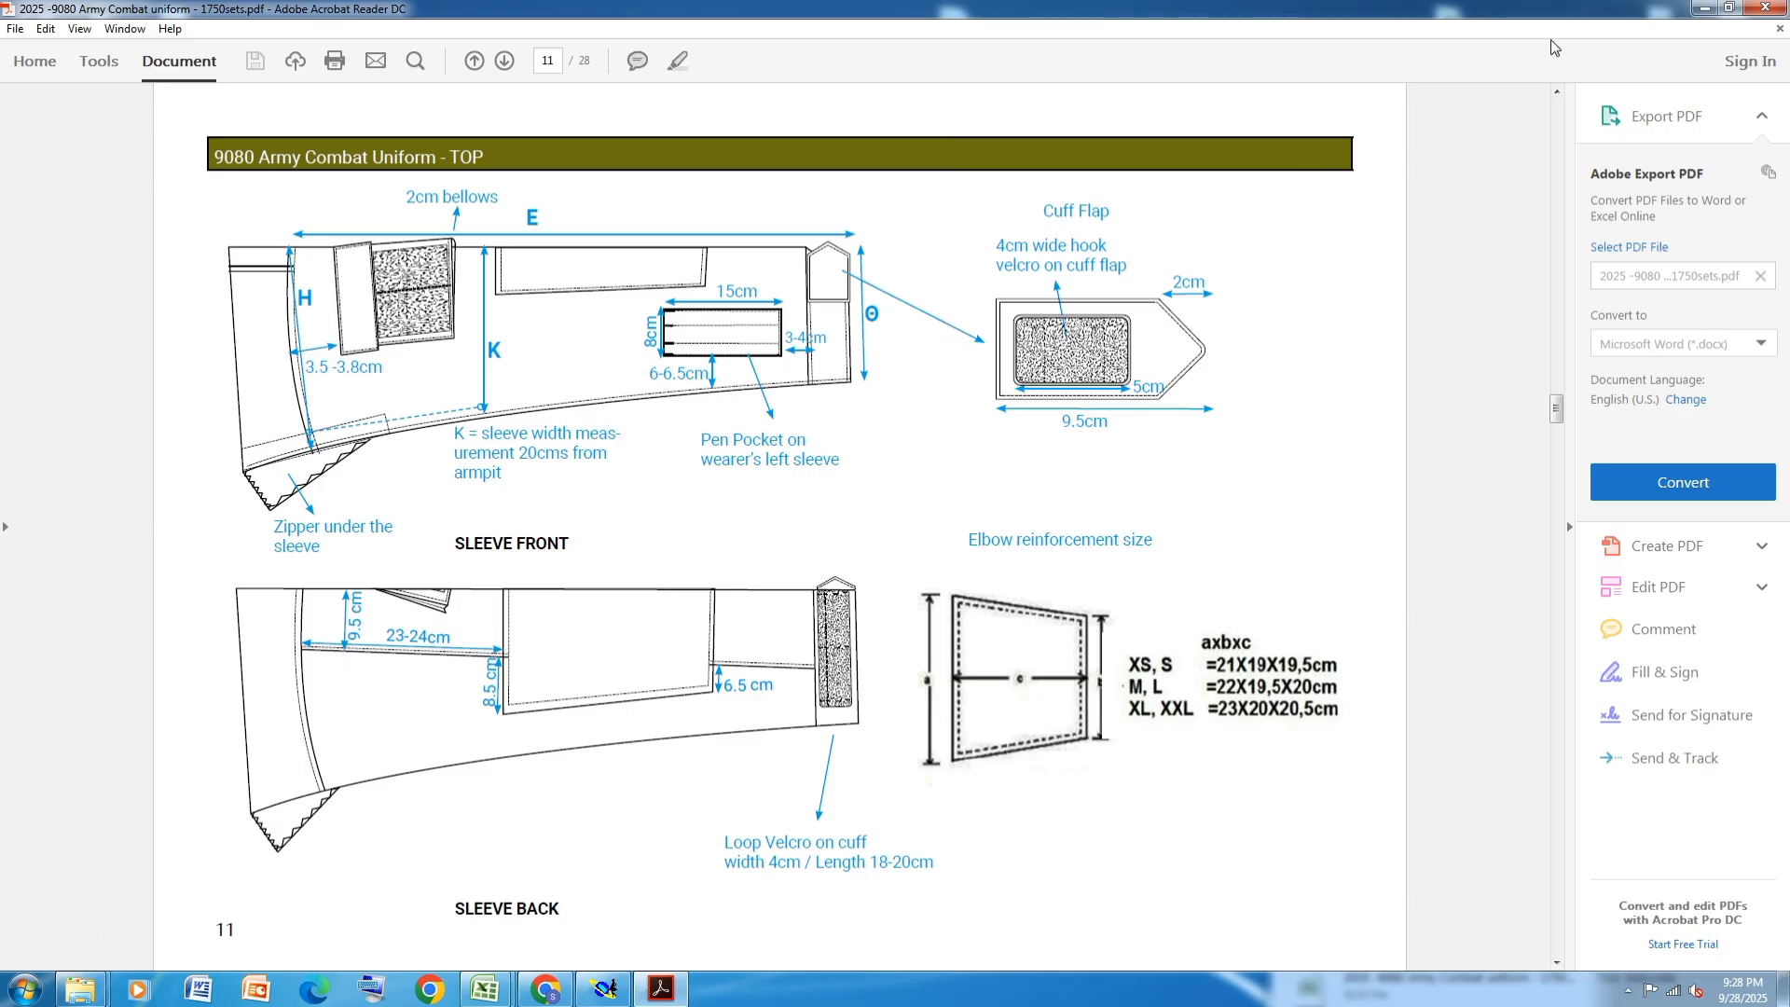
click(1701, 12)
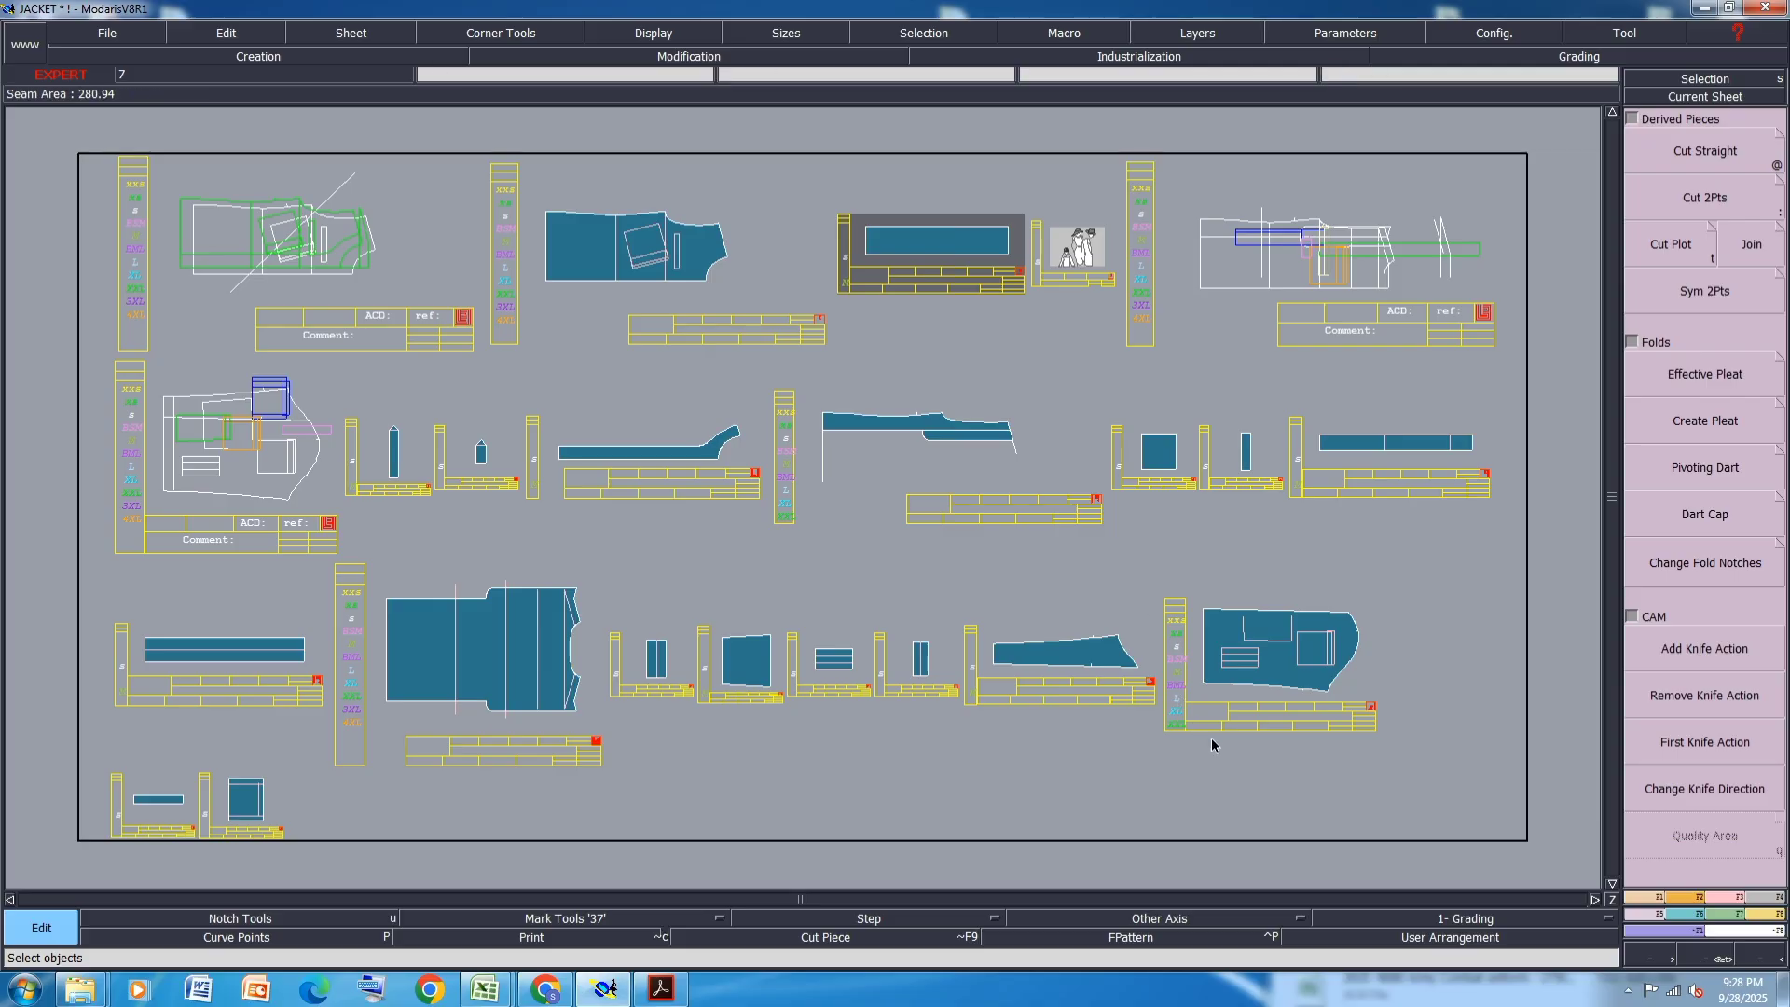
- Switch to Industrialization and use Line Seam to give the SLEEVE 1X2 piece a 1 cm seam allowance on all outer edges
scroll(1217, 732, up, 2)
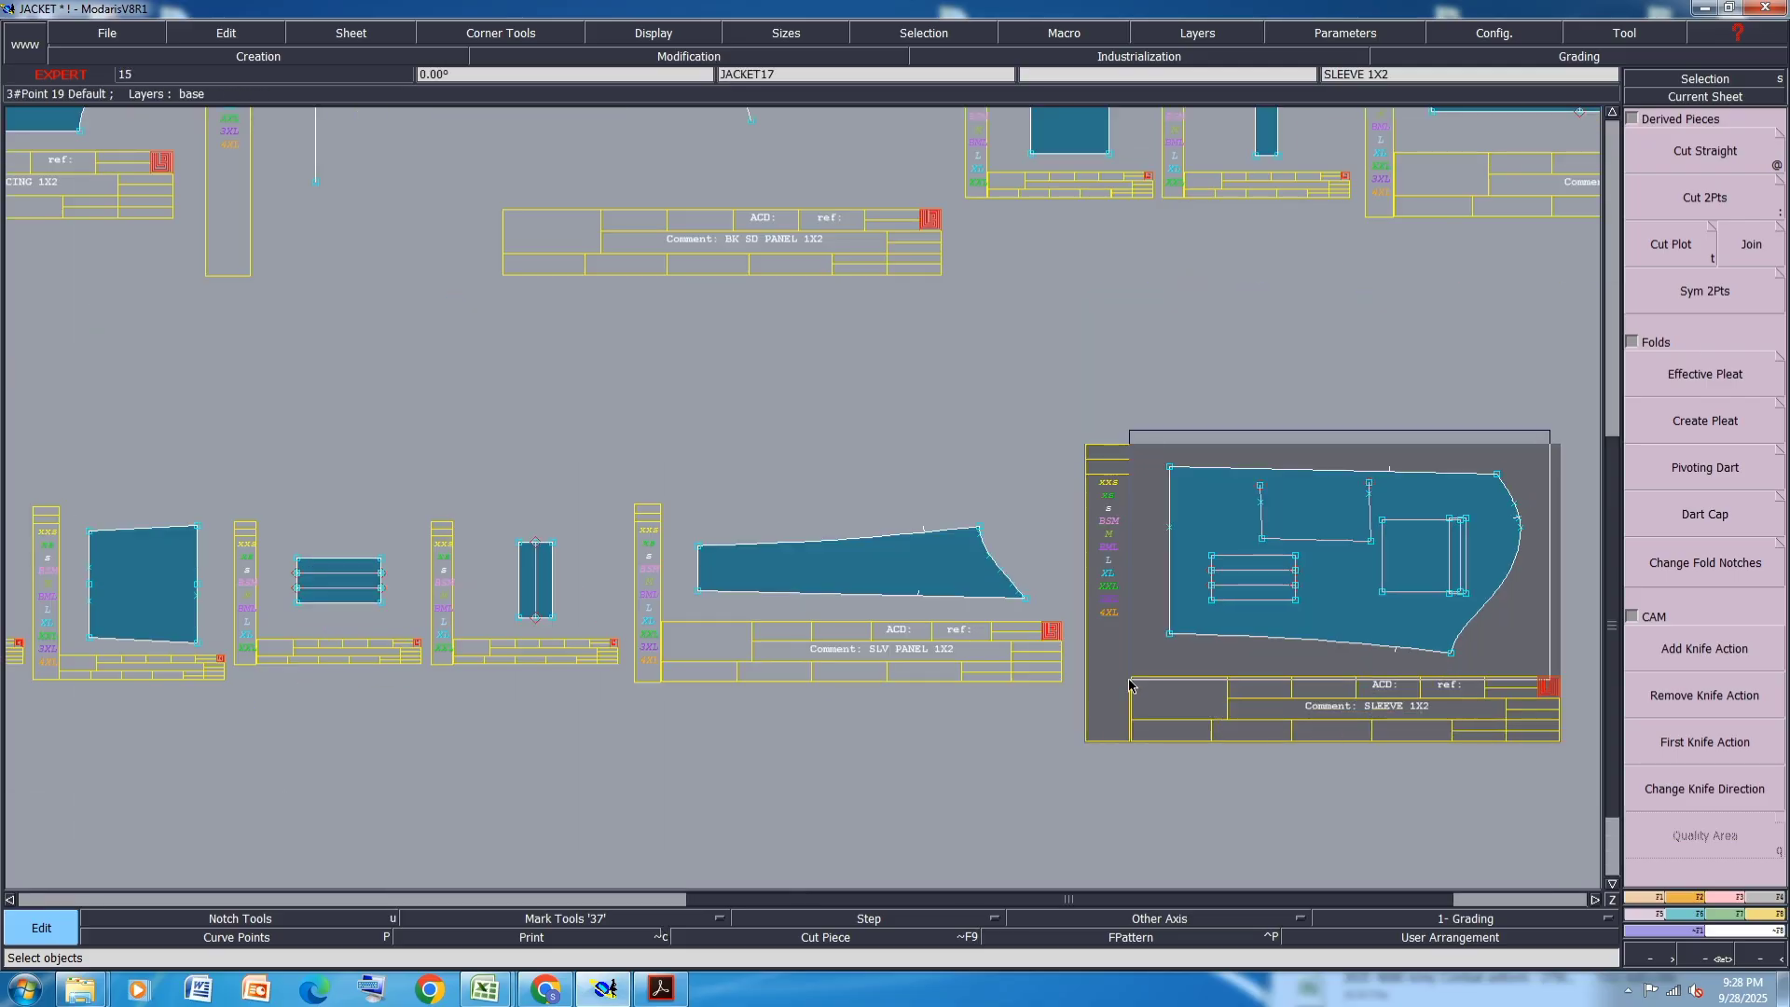
click(1664, 266)
click(1139, 56)
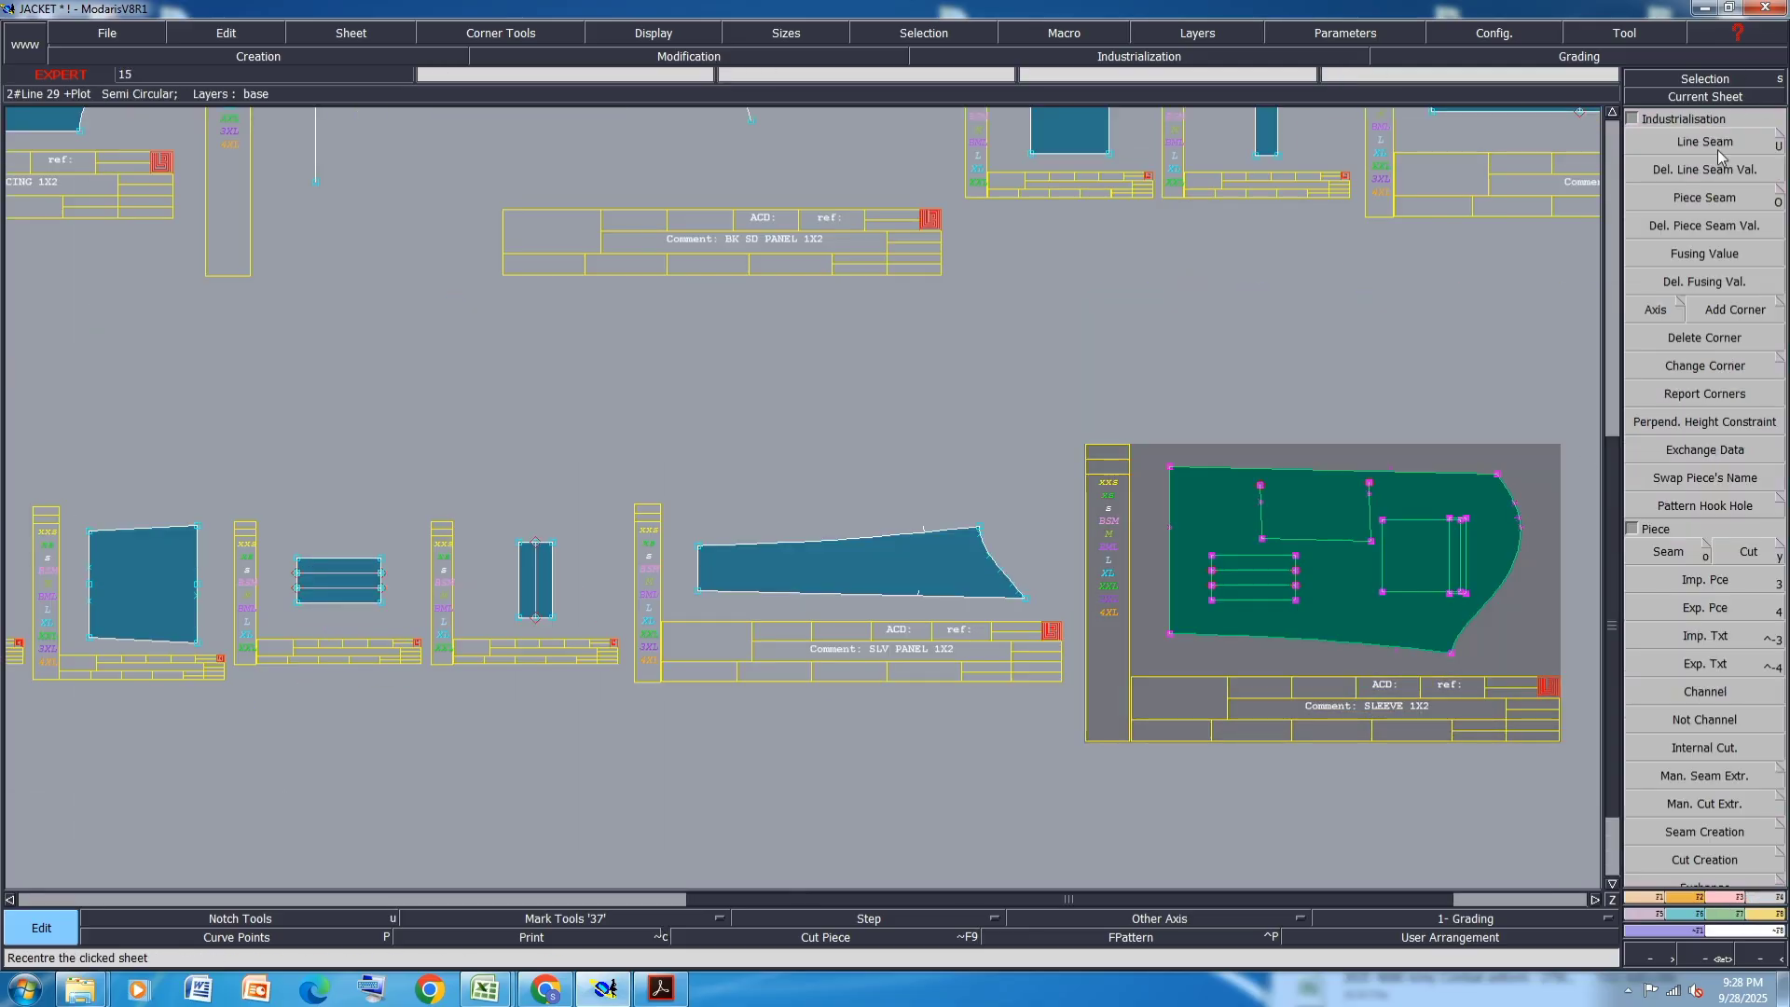
click(1705, 142)
click(1259, 463)
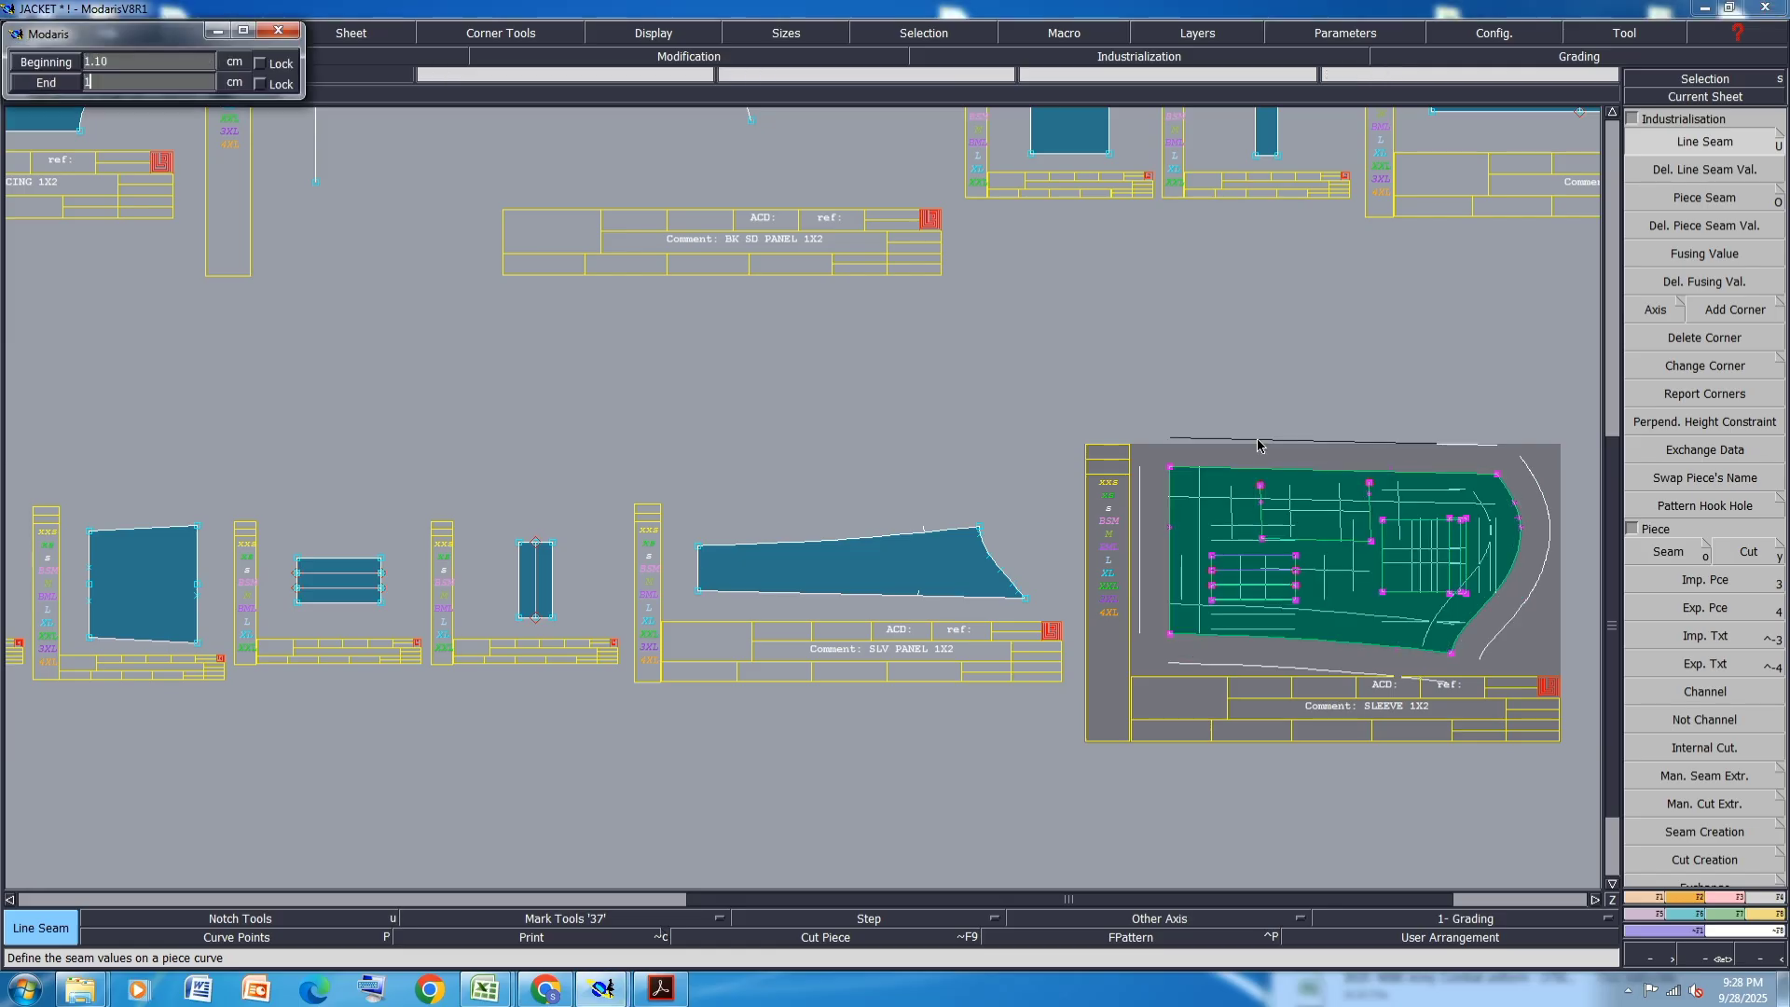
key(Return)
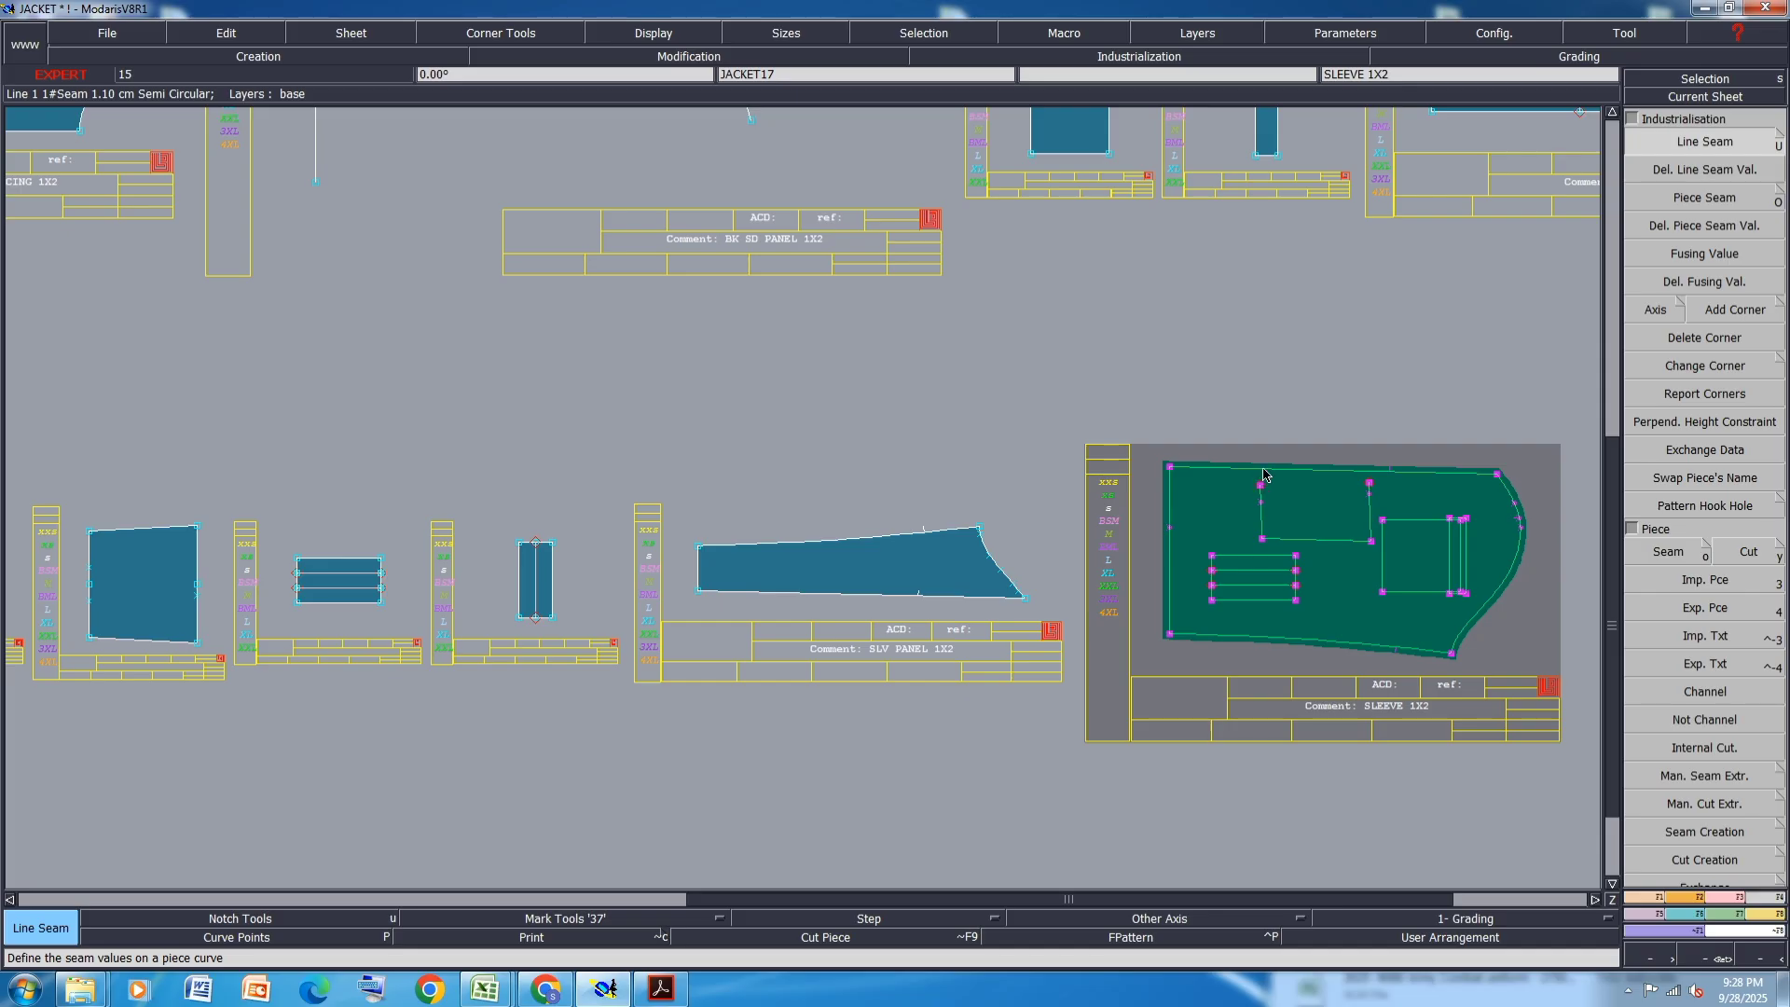
click(1263, 470)
text(1)
key(Return)
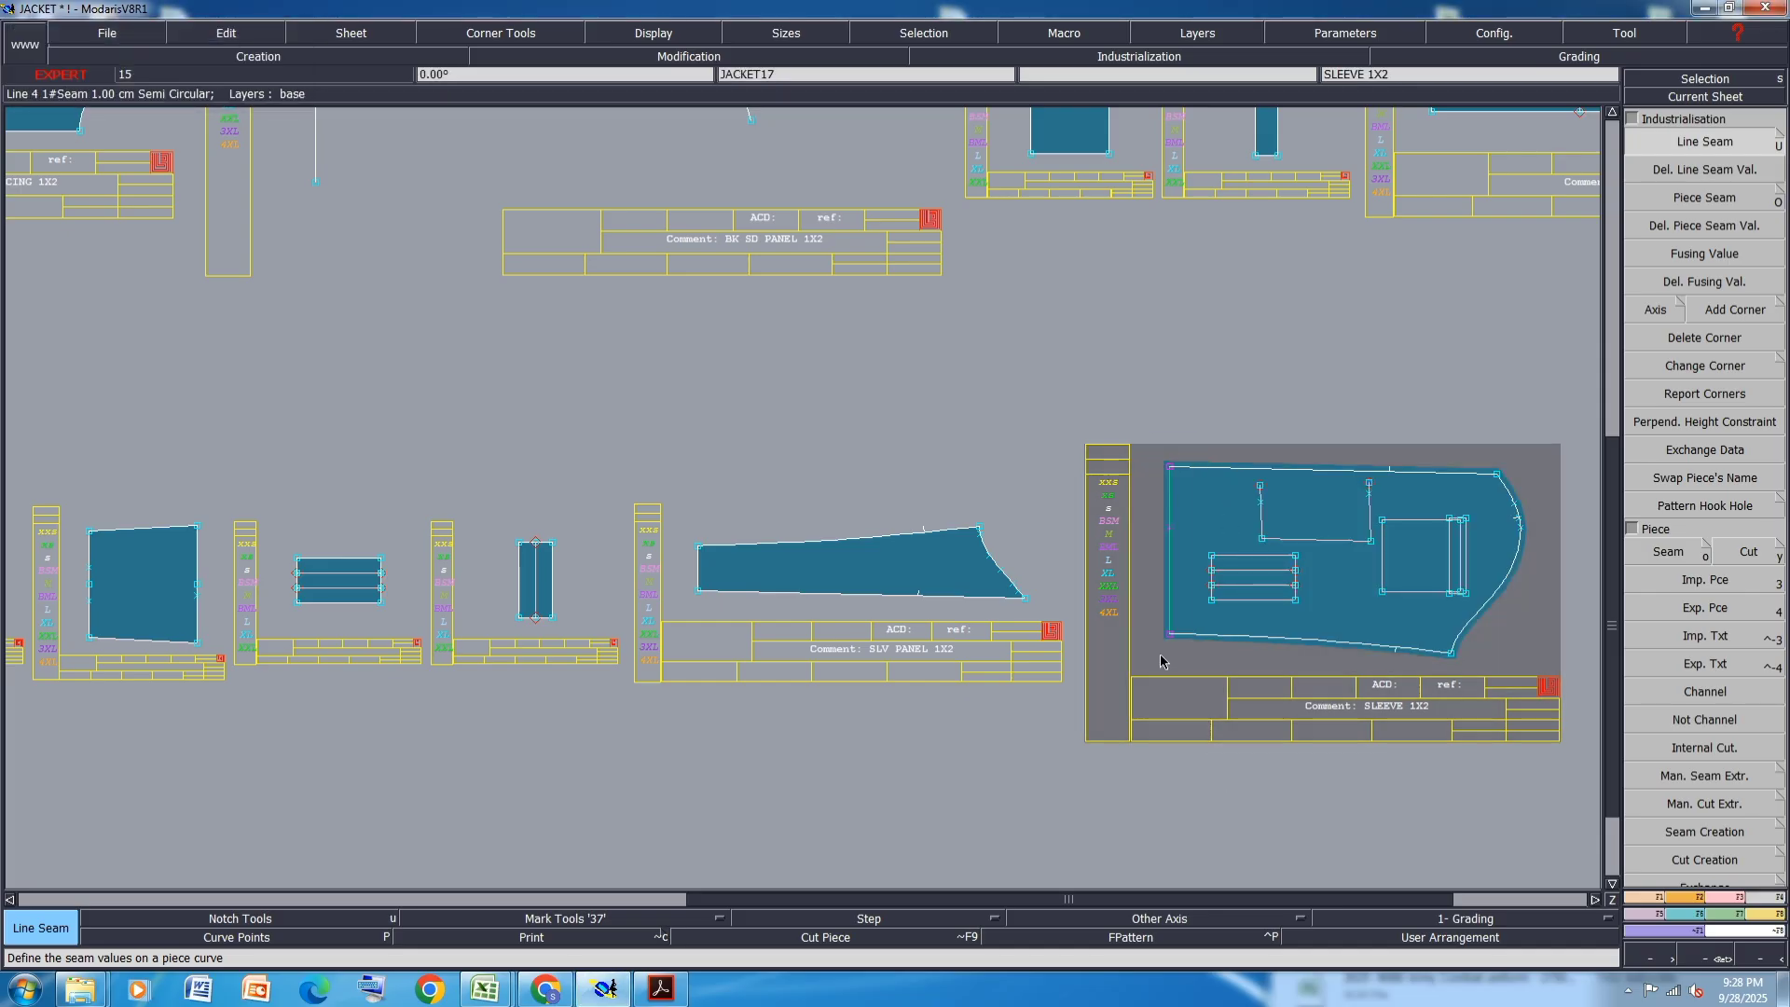
- Set the seam allowance on the sleeve's straight cuff edge to 5 cm
click(1172, 614)
text(5)
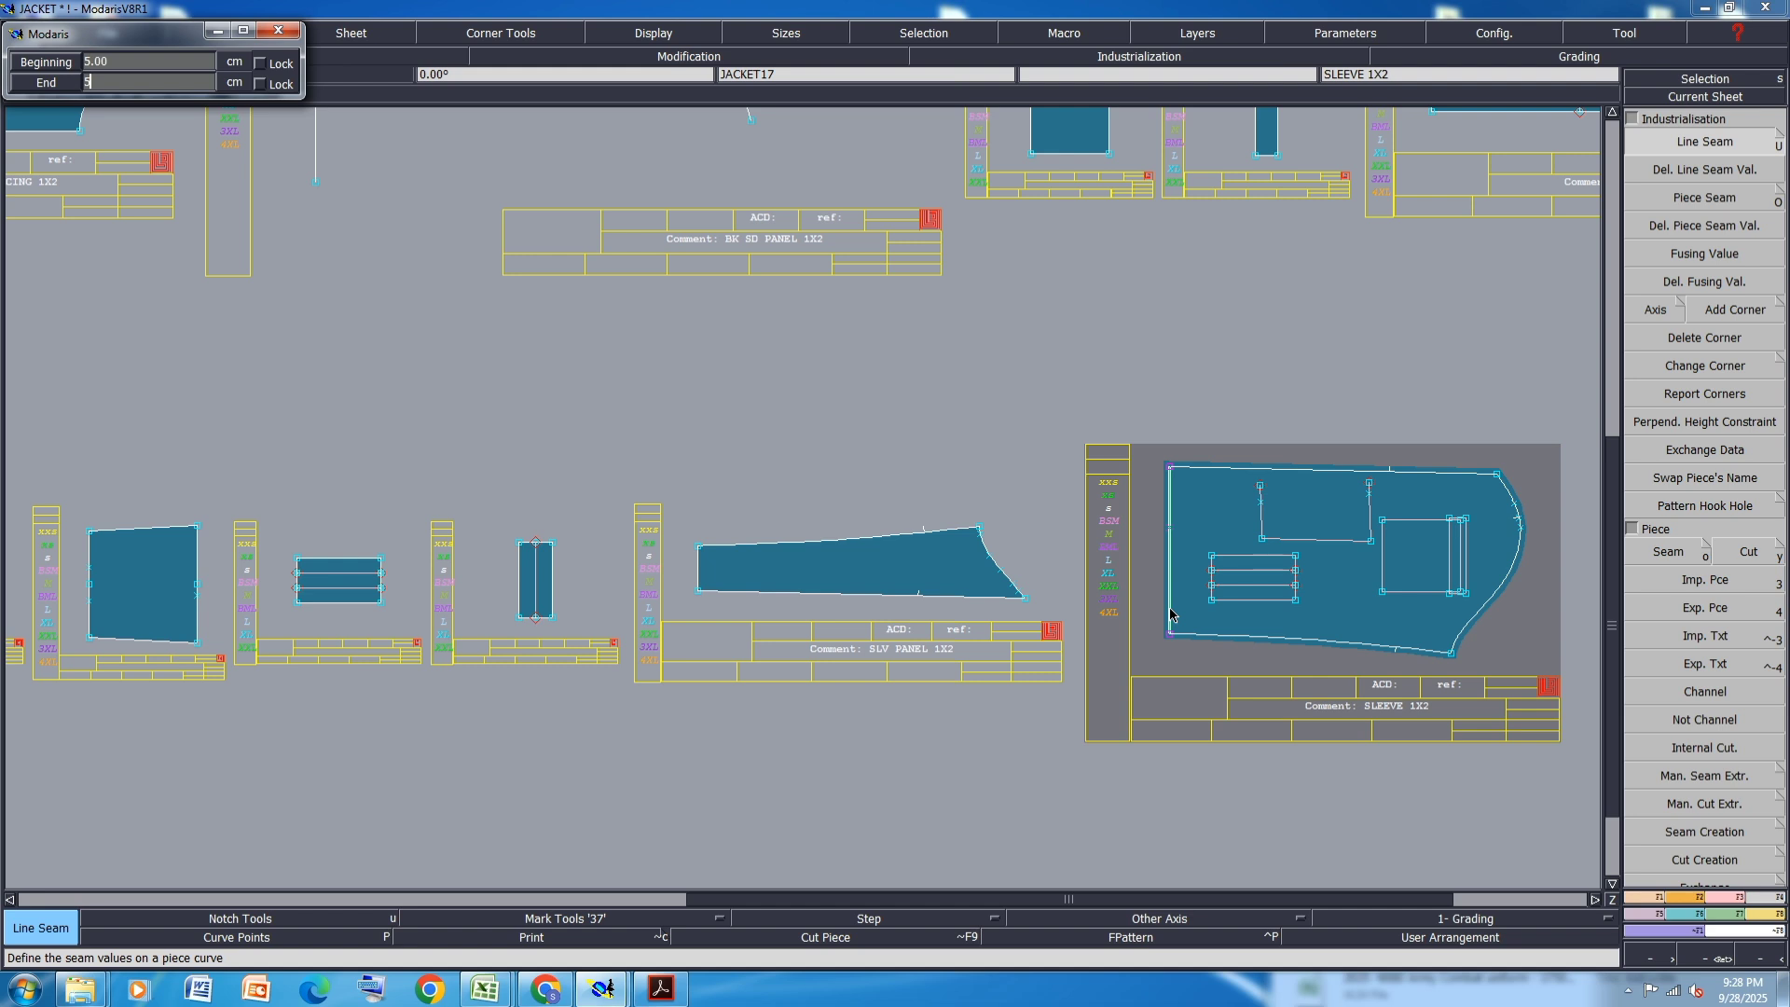
key(Return)
- Add a 1 cm seam allowance around the SLV PANEL 1X2 piece
scroll(1158, 525, up, 4)
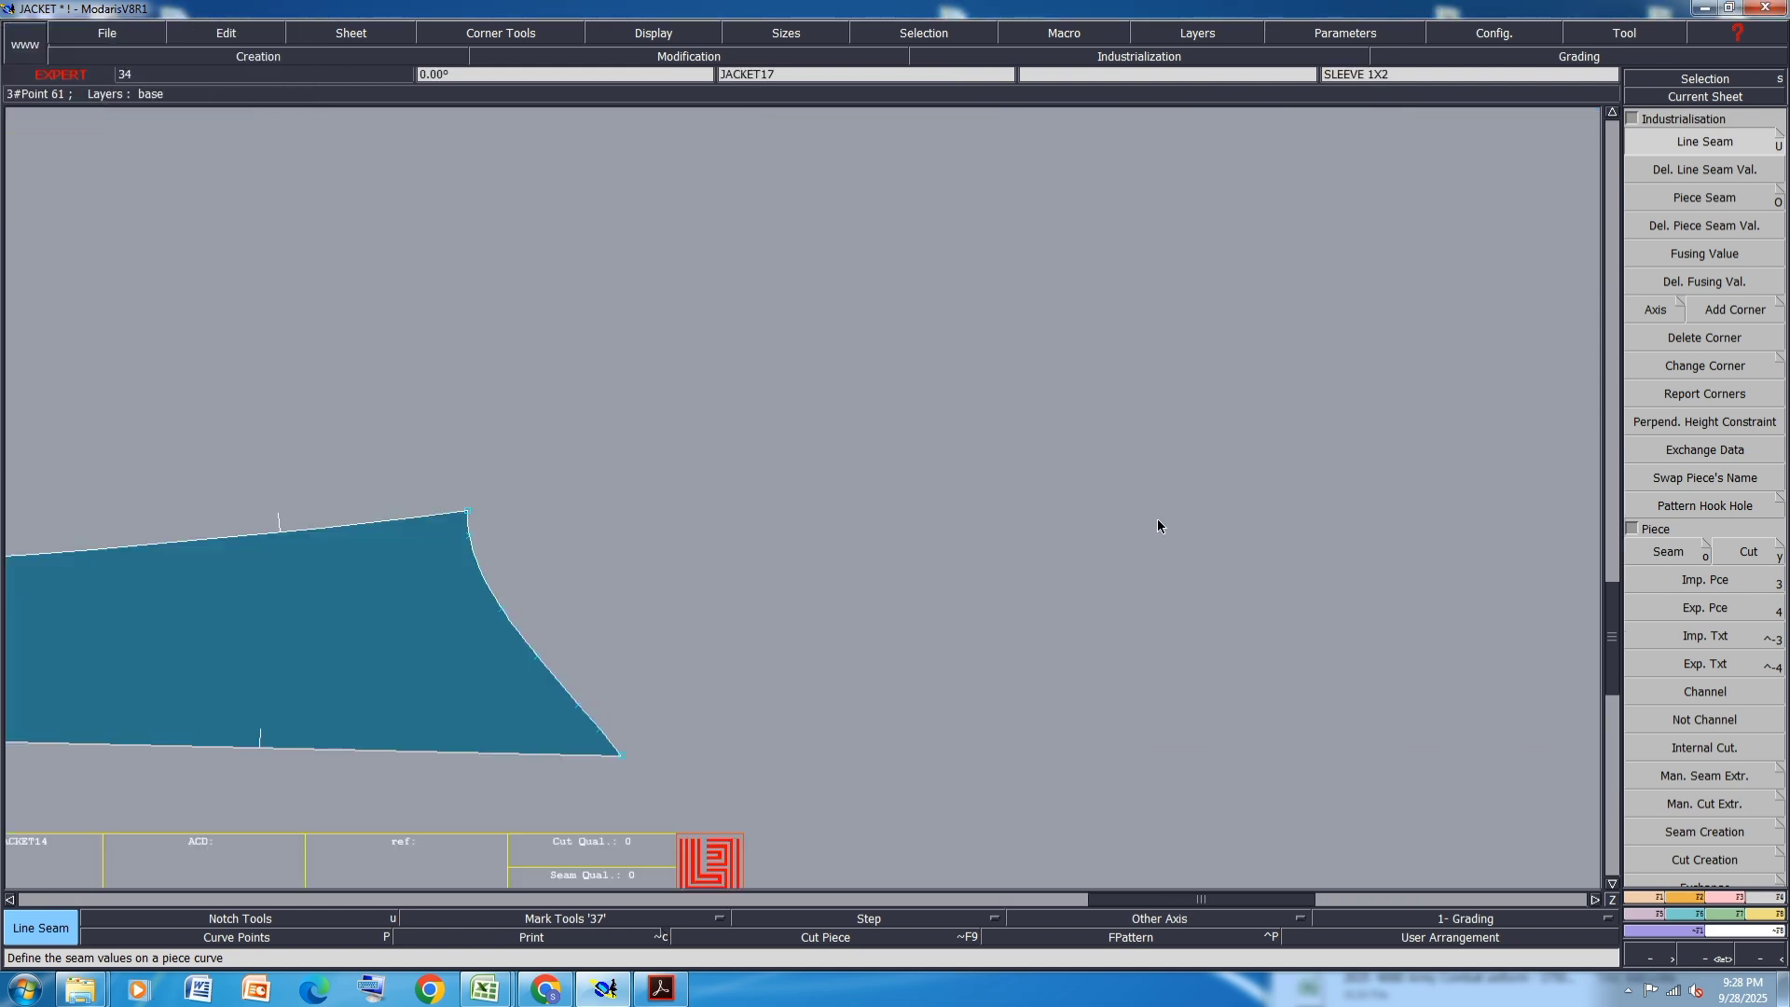
scroll(1157, 525, down, 3)
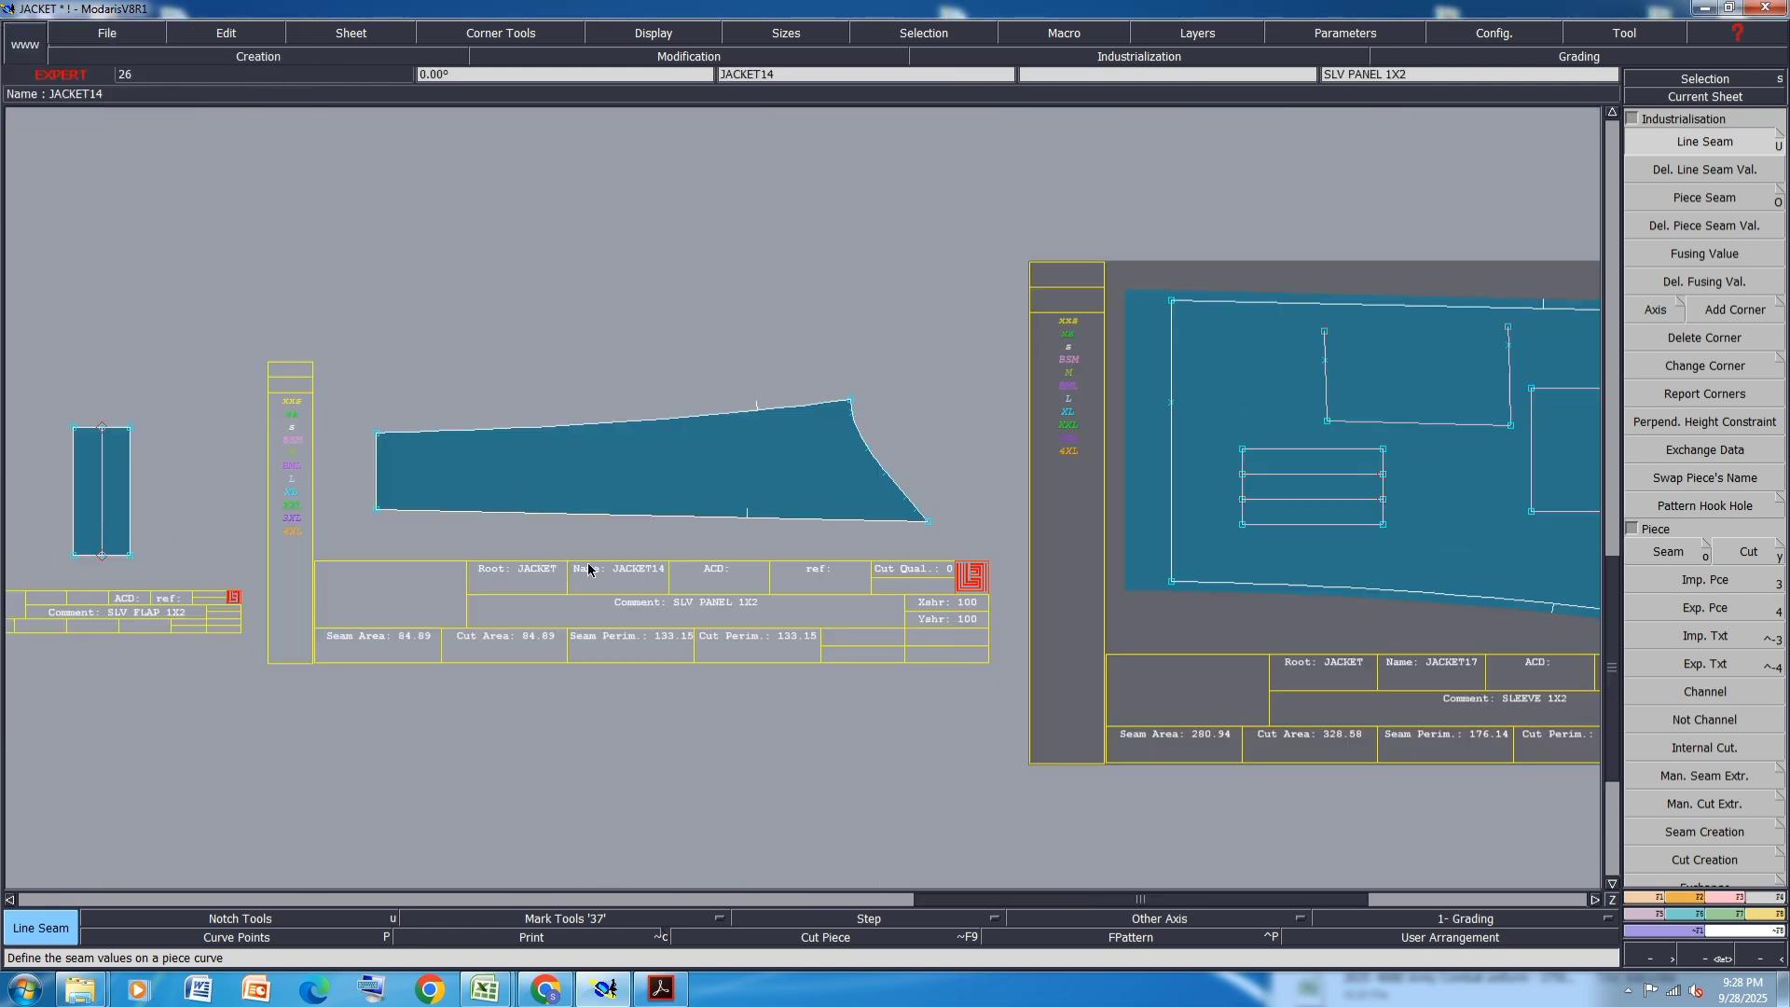
click(482, 429)
key(Down)
text(1)
key(Down)
key(Return)
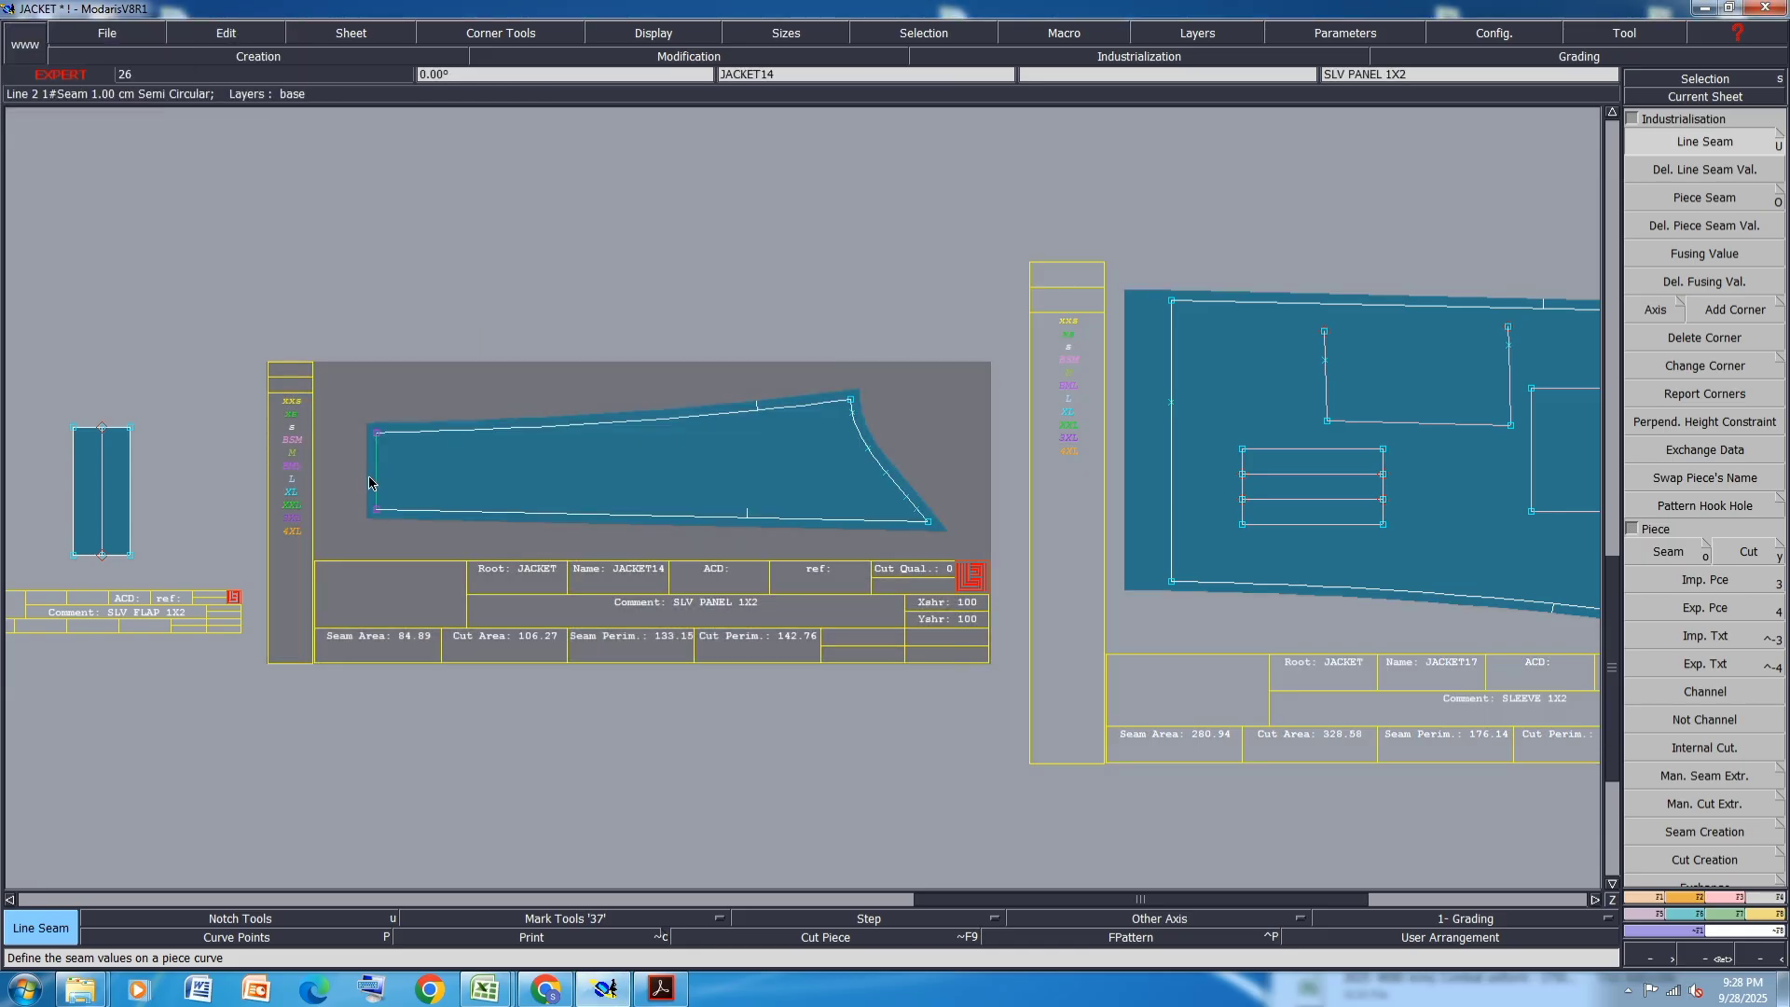
- Widen the seam allowance on the sleeve panel's straight cuff end to match the sleeve's 5 cm cuff allowance
click(371, 480)
key(Down)
text(1)
key(Down)
key(Return)
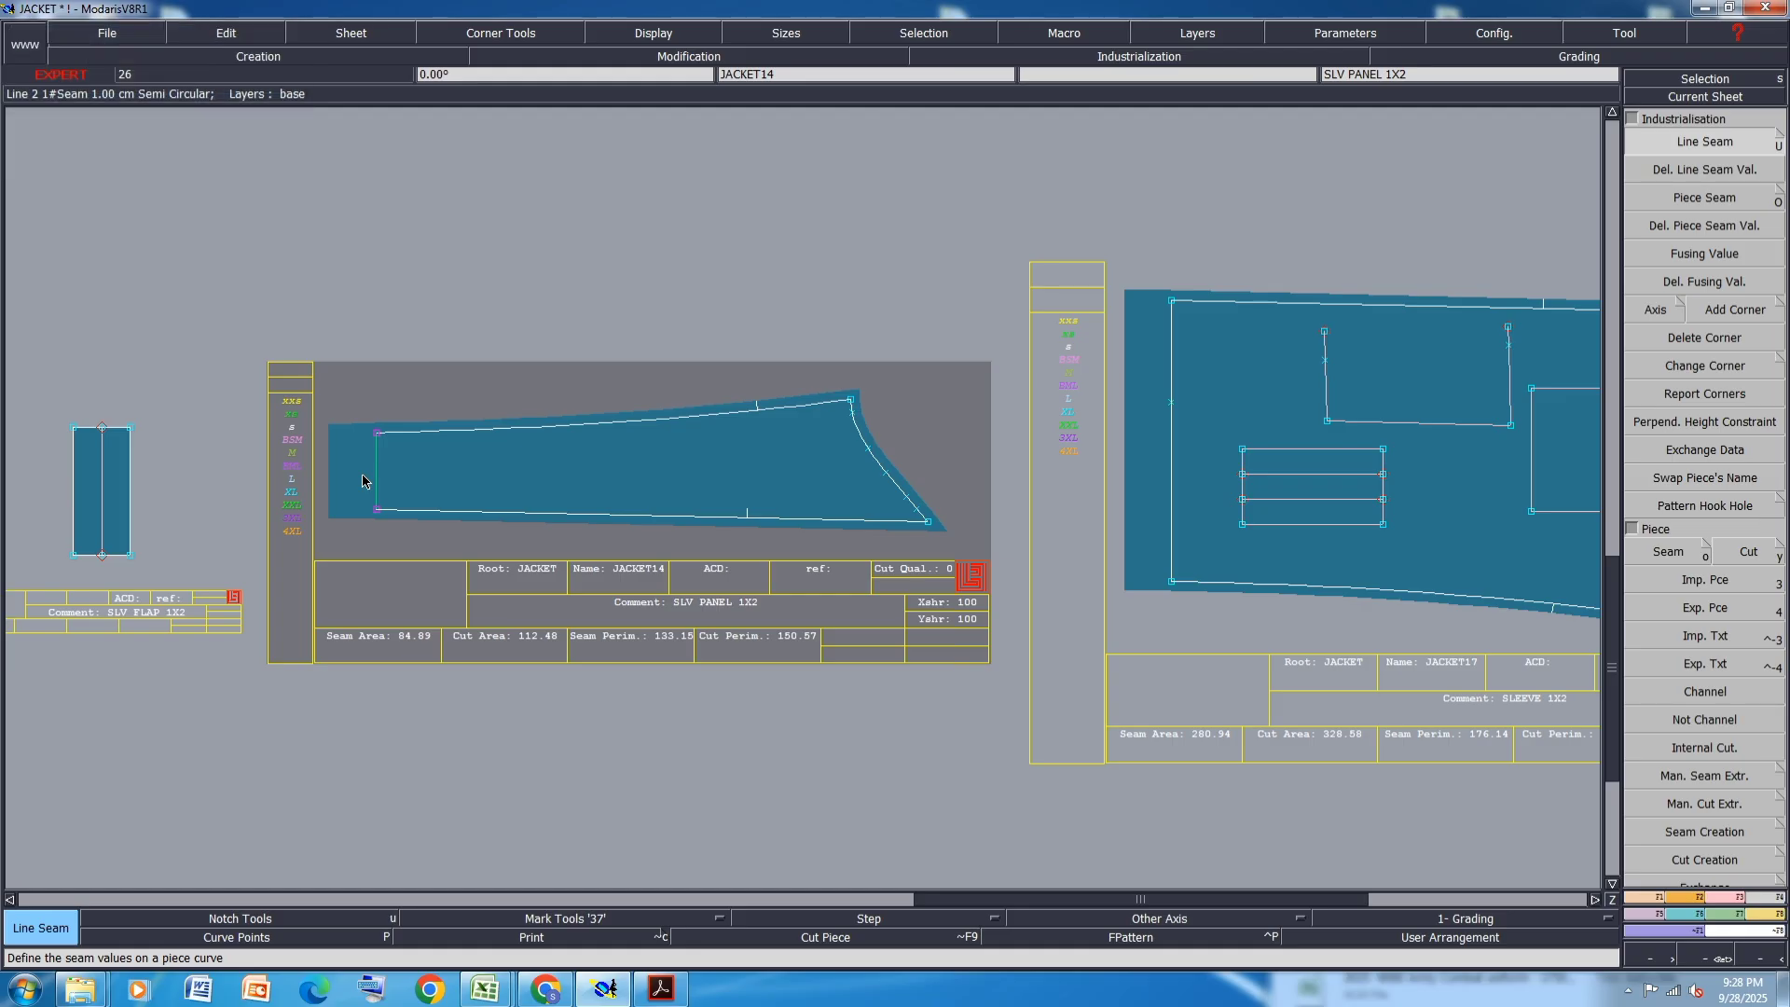
- Add a 1.25 cm seam allowance around the SLV FLAP 1X2 piece
scroll(362, 473, down, 2)
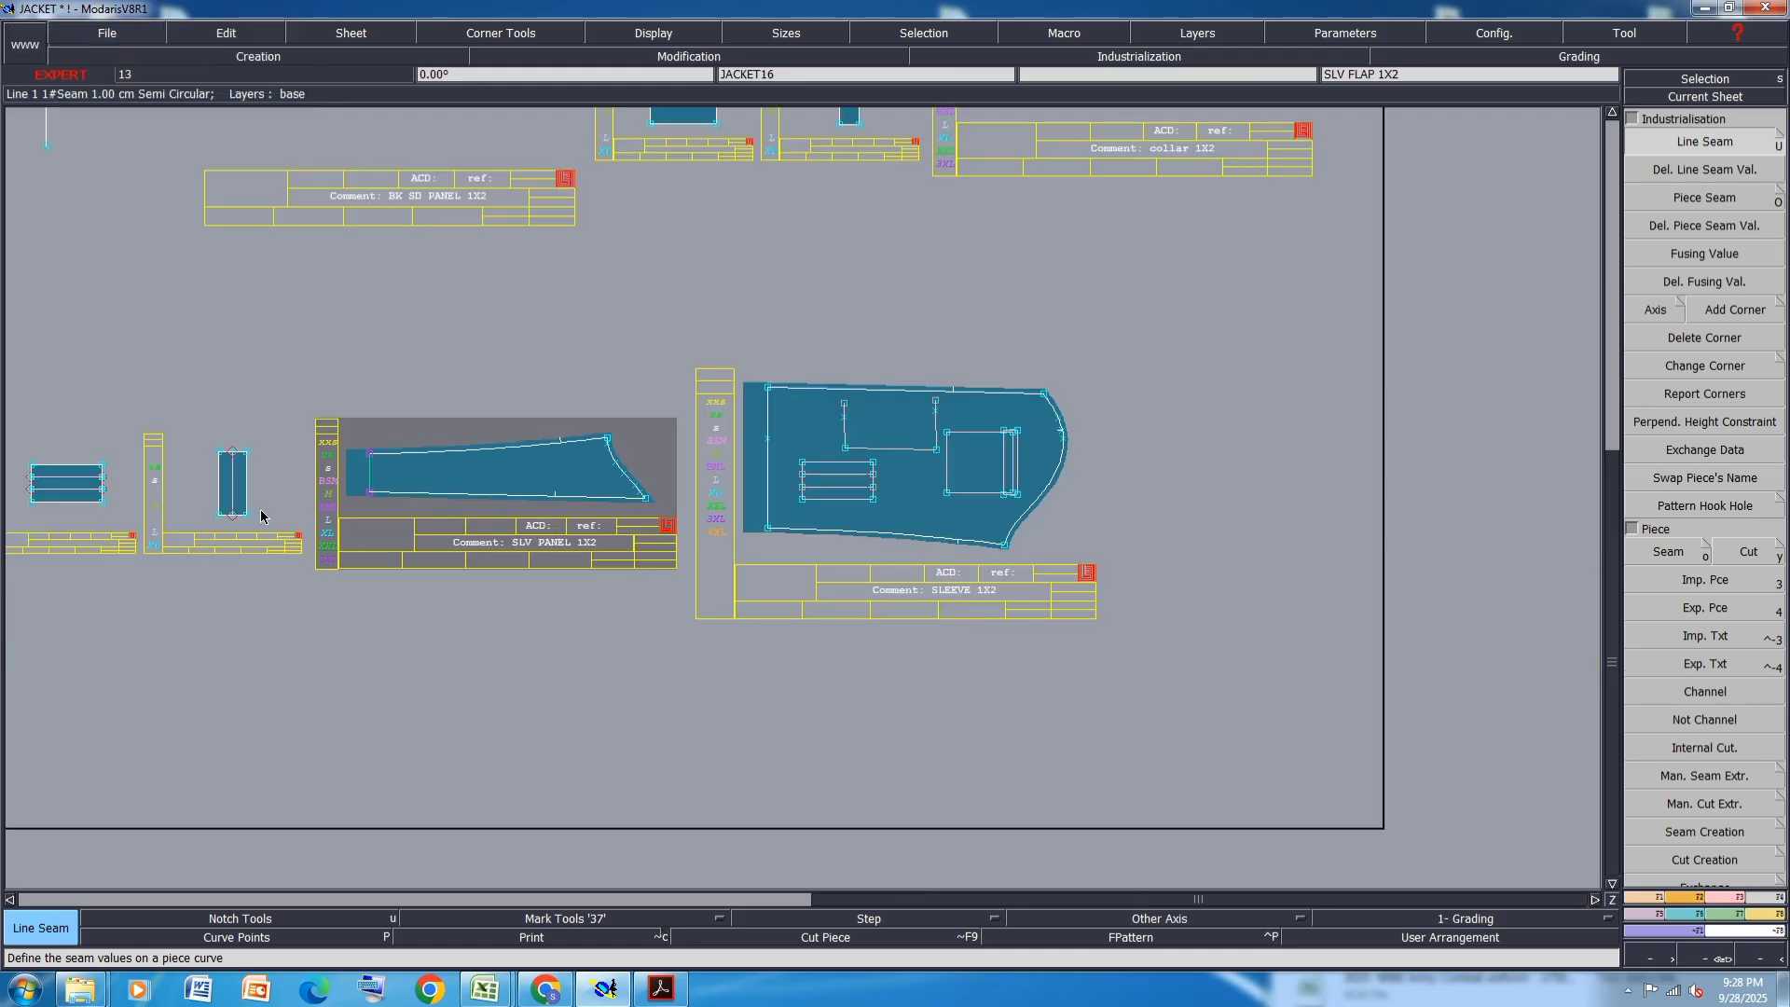
click(235, 463)
text(1.25)
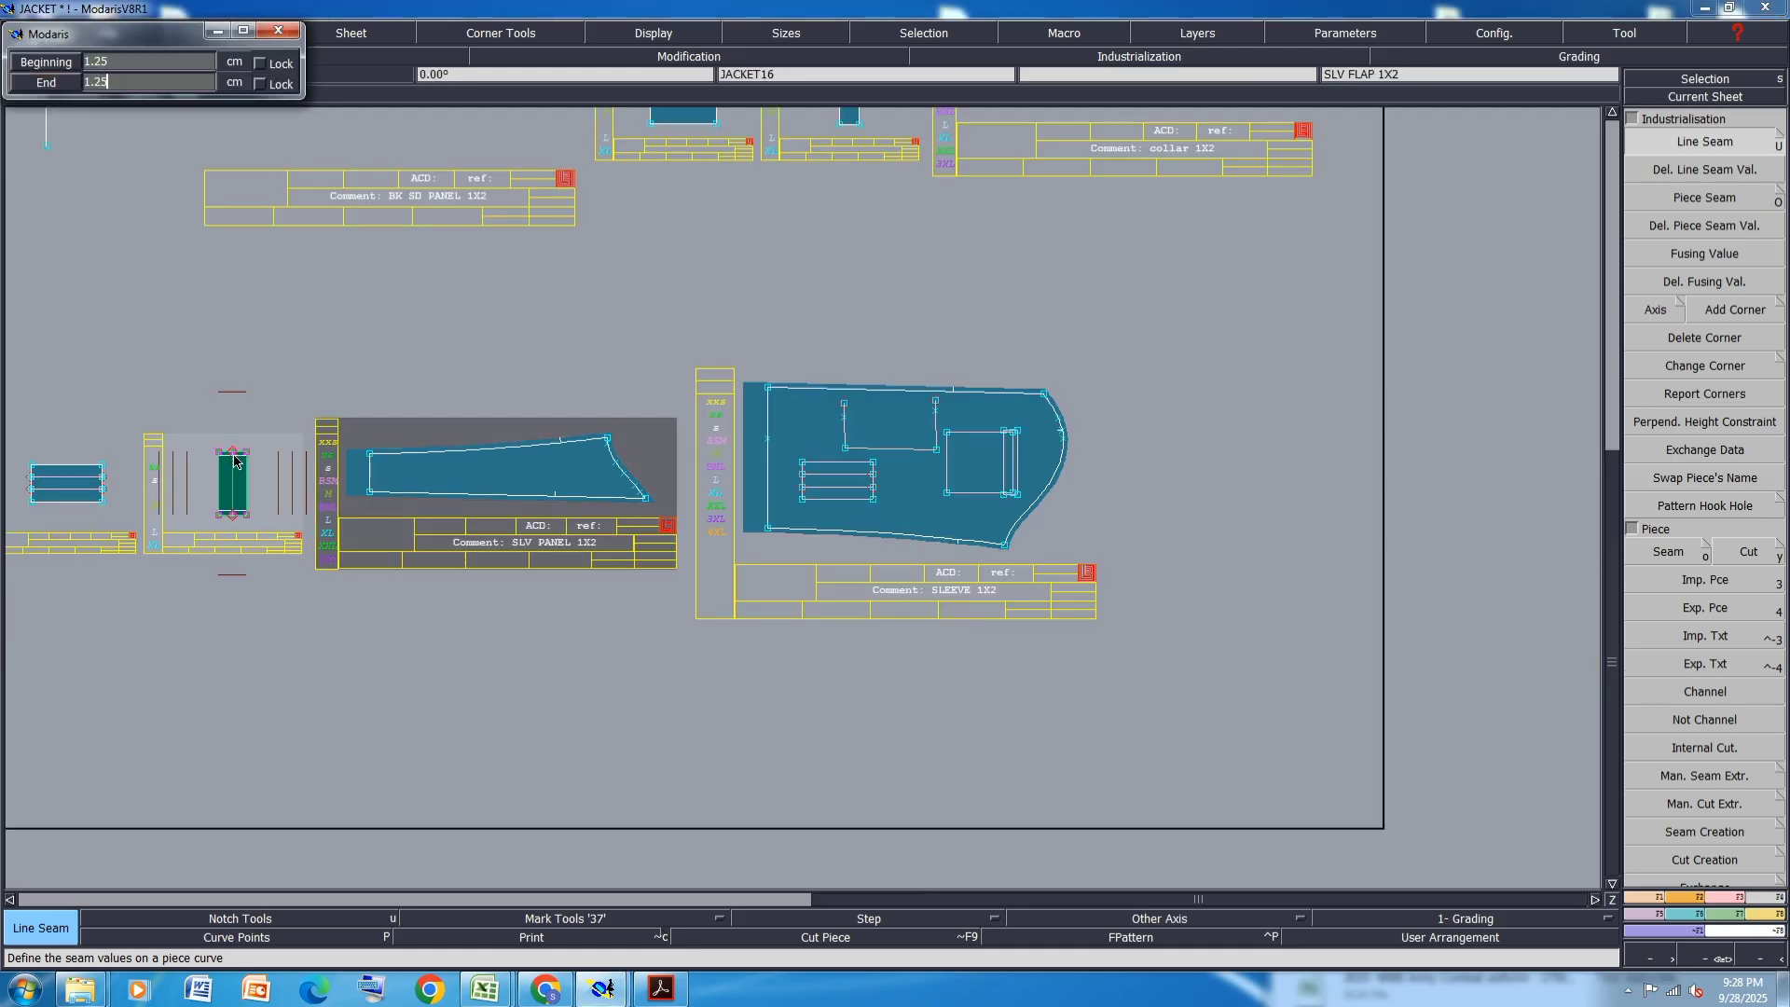
key(Return)
- Add a 1.25 cm seam allowance around the PEN PKT 1X1 piece
scroll(540, 461, down, 2)
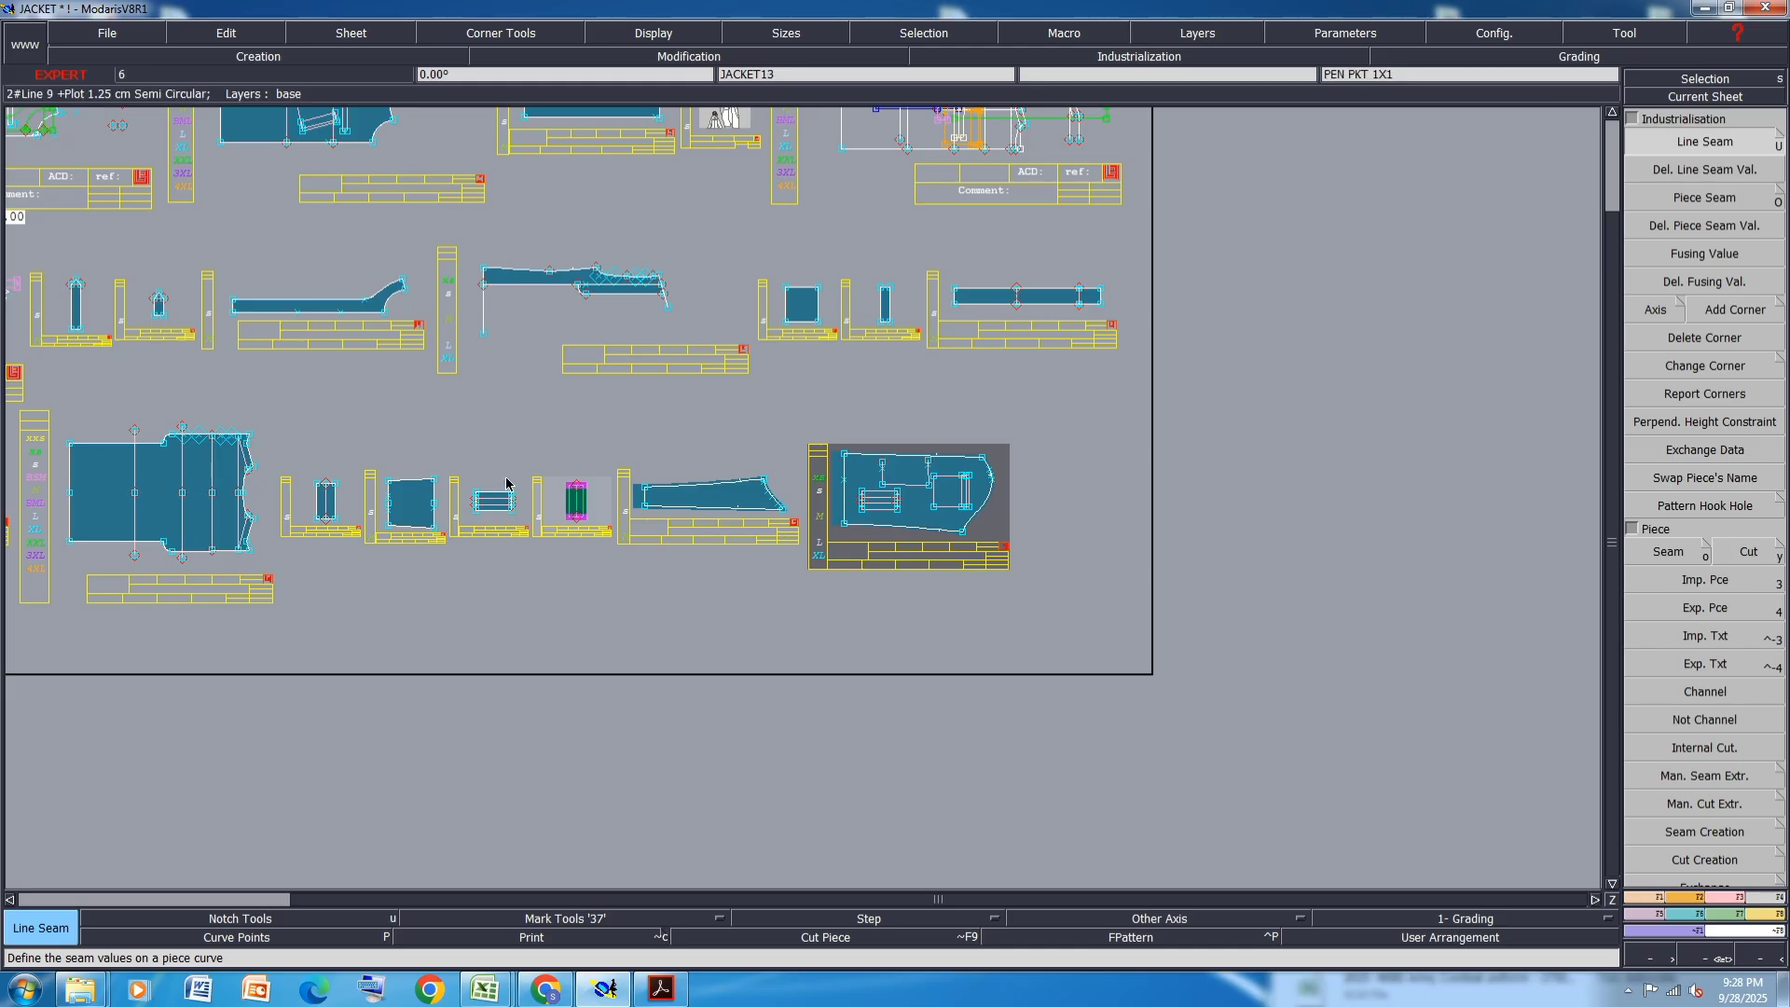
scroll(541, 462, up, 1)
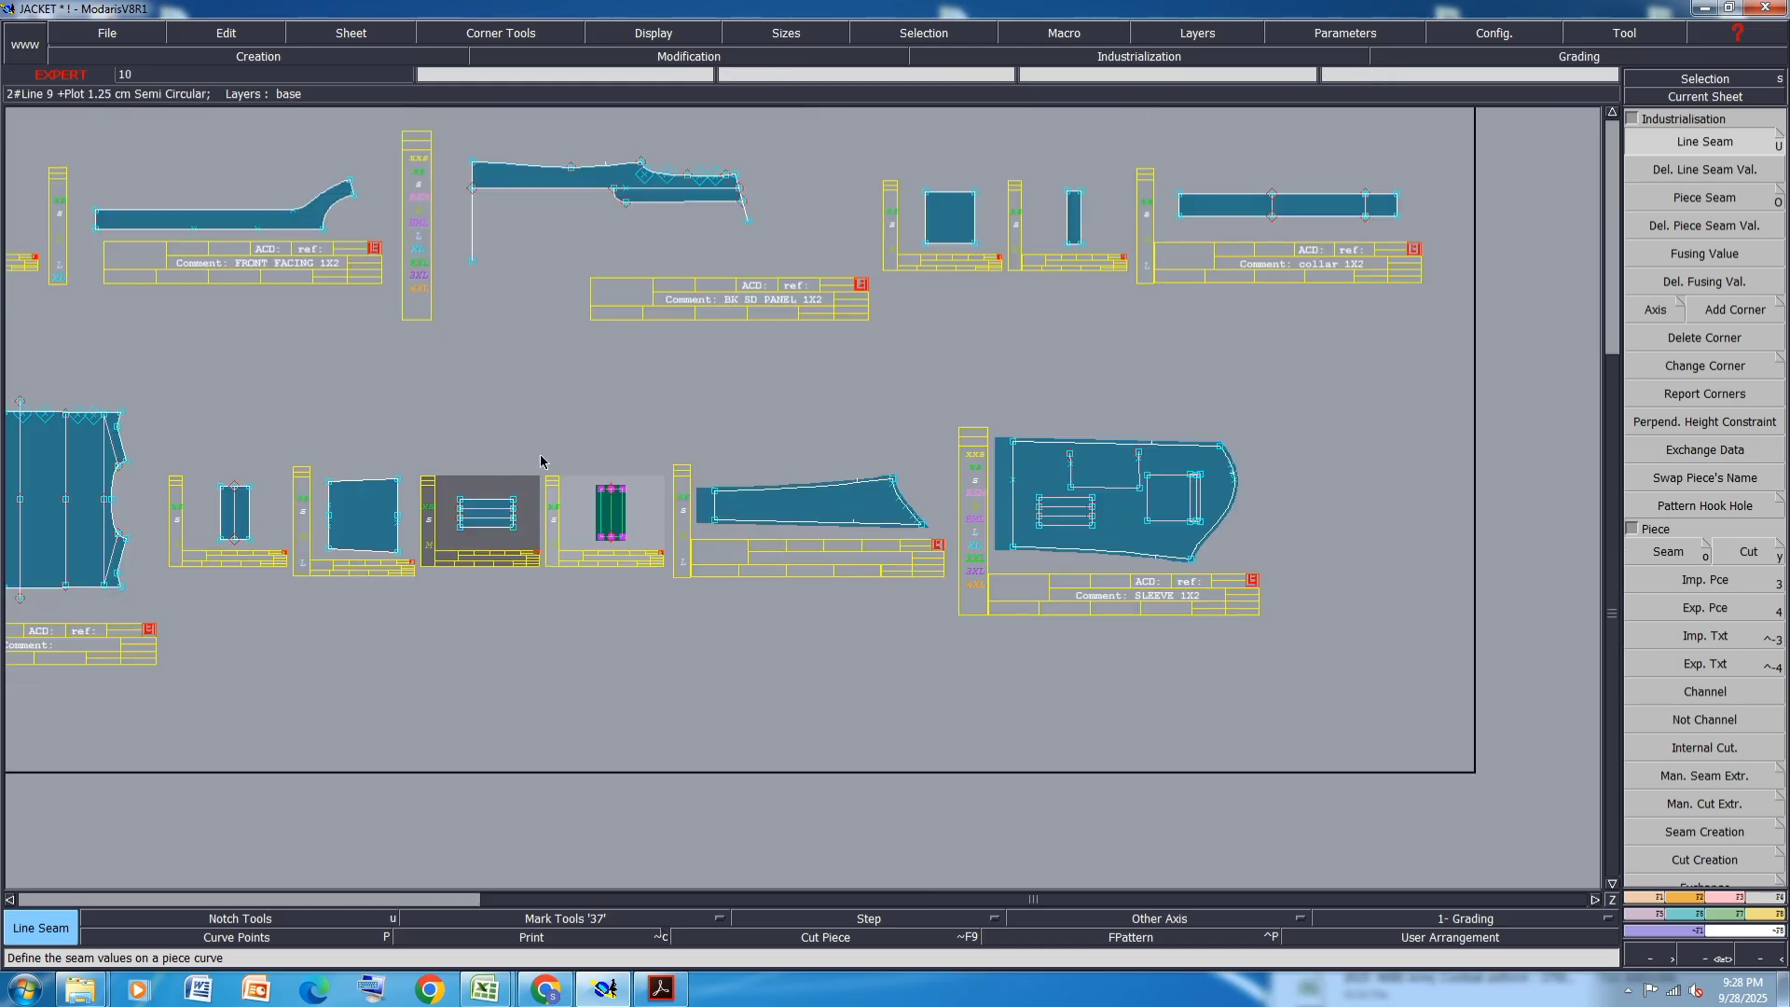
click(485, 506)
key(Return)
- Widen the seam allowance on the pen pocket's right-hand short edge to 3.5 cm
scroll(485, 506, up, 2)
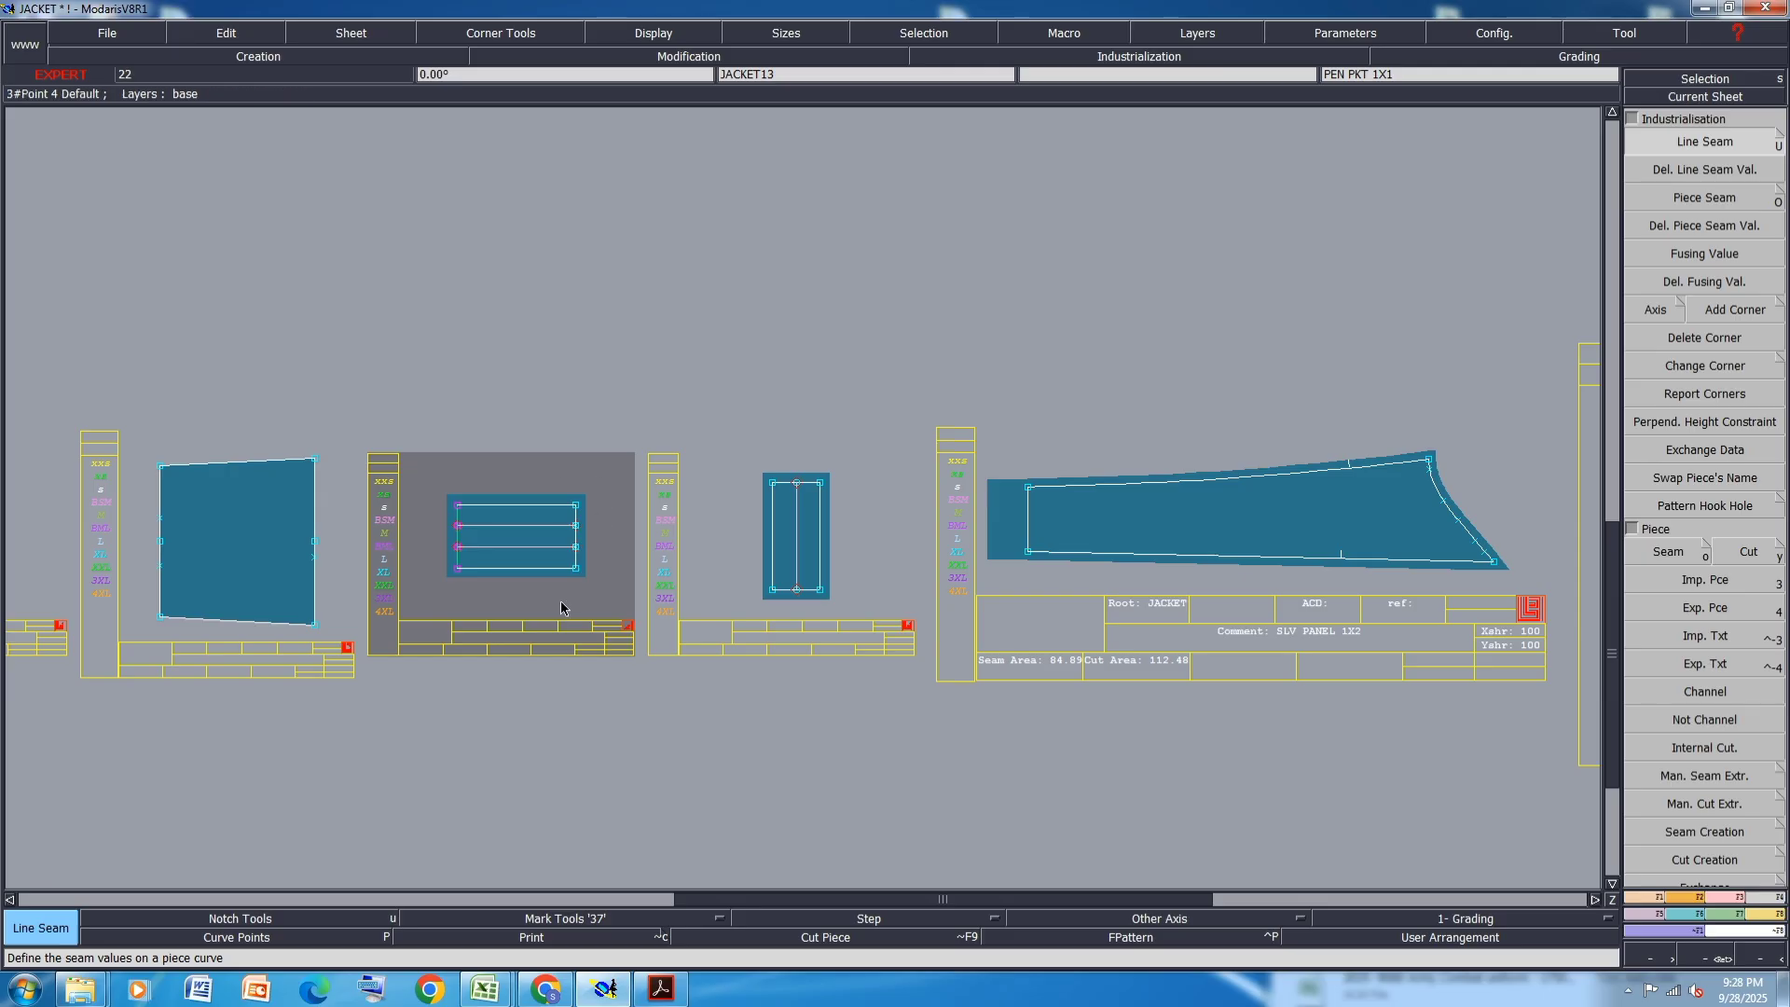
click(576, 539)
text(2)
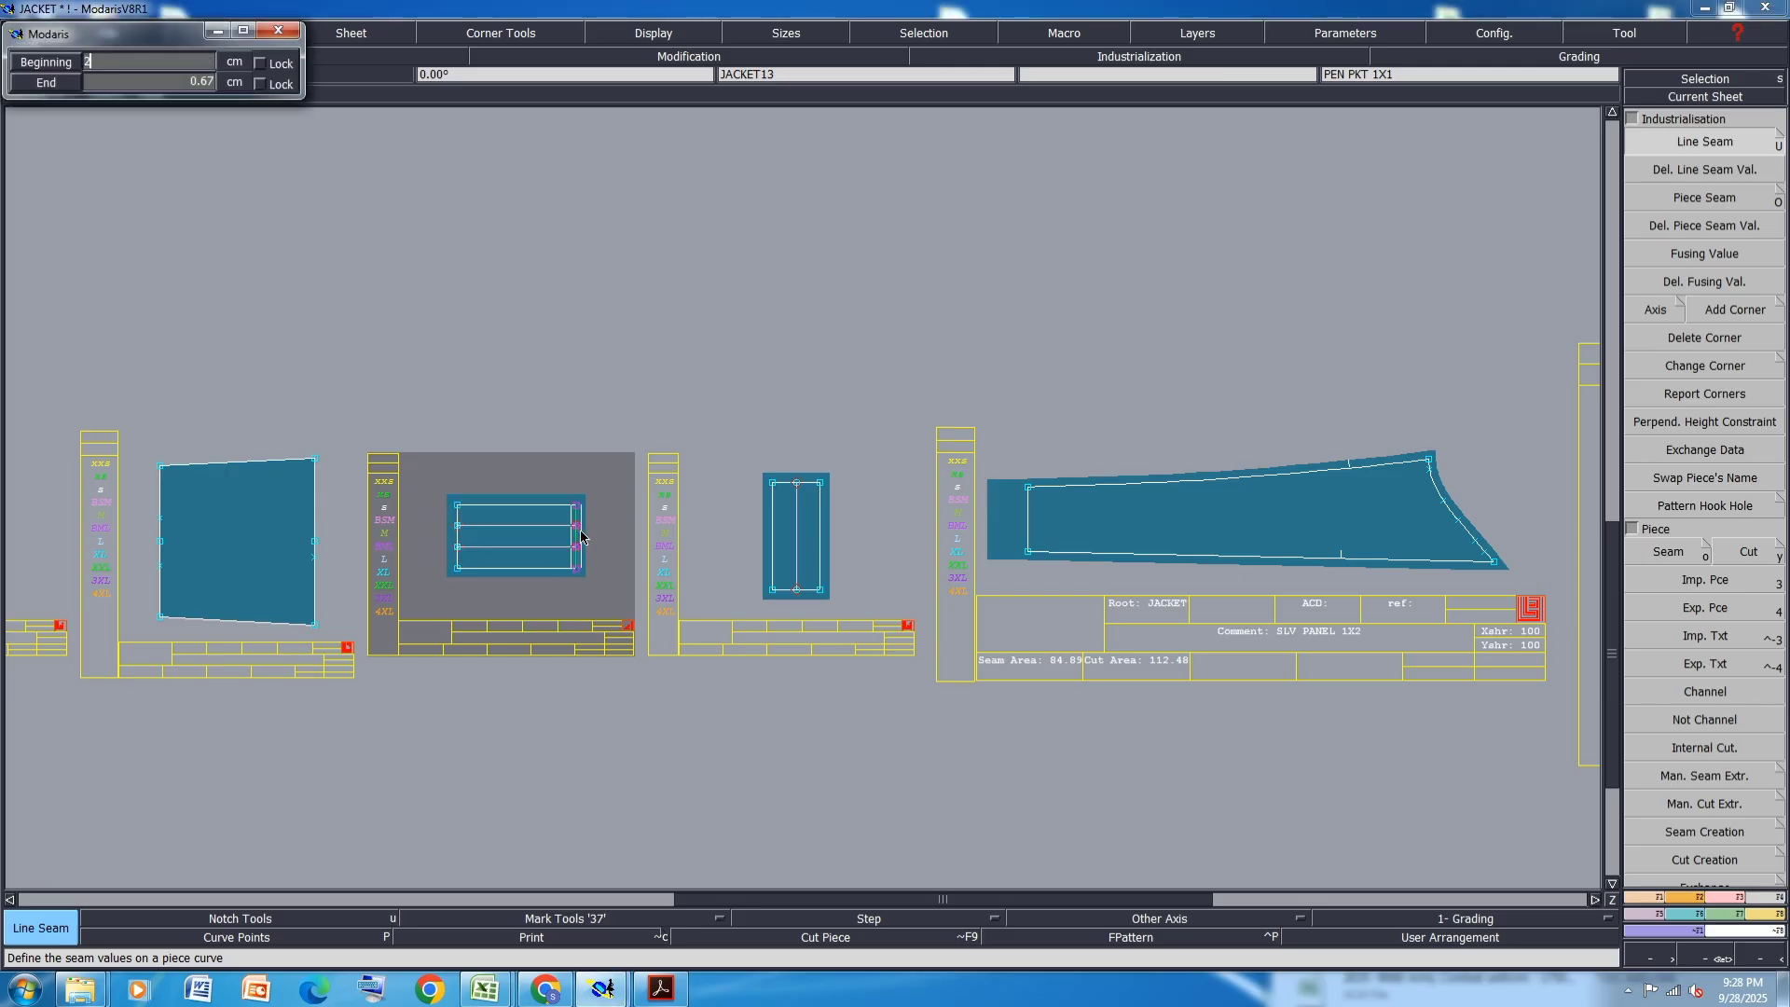
text(.5)
key(Tab)
text(3.5)
key(Return)
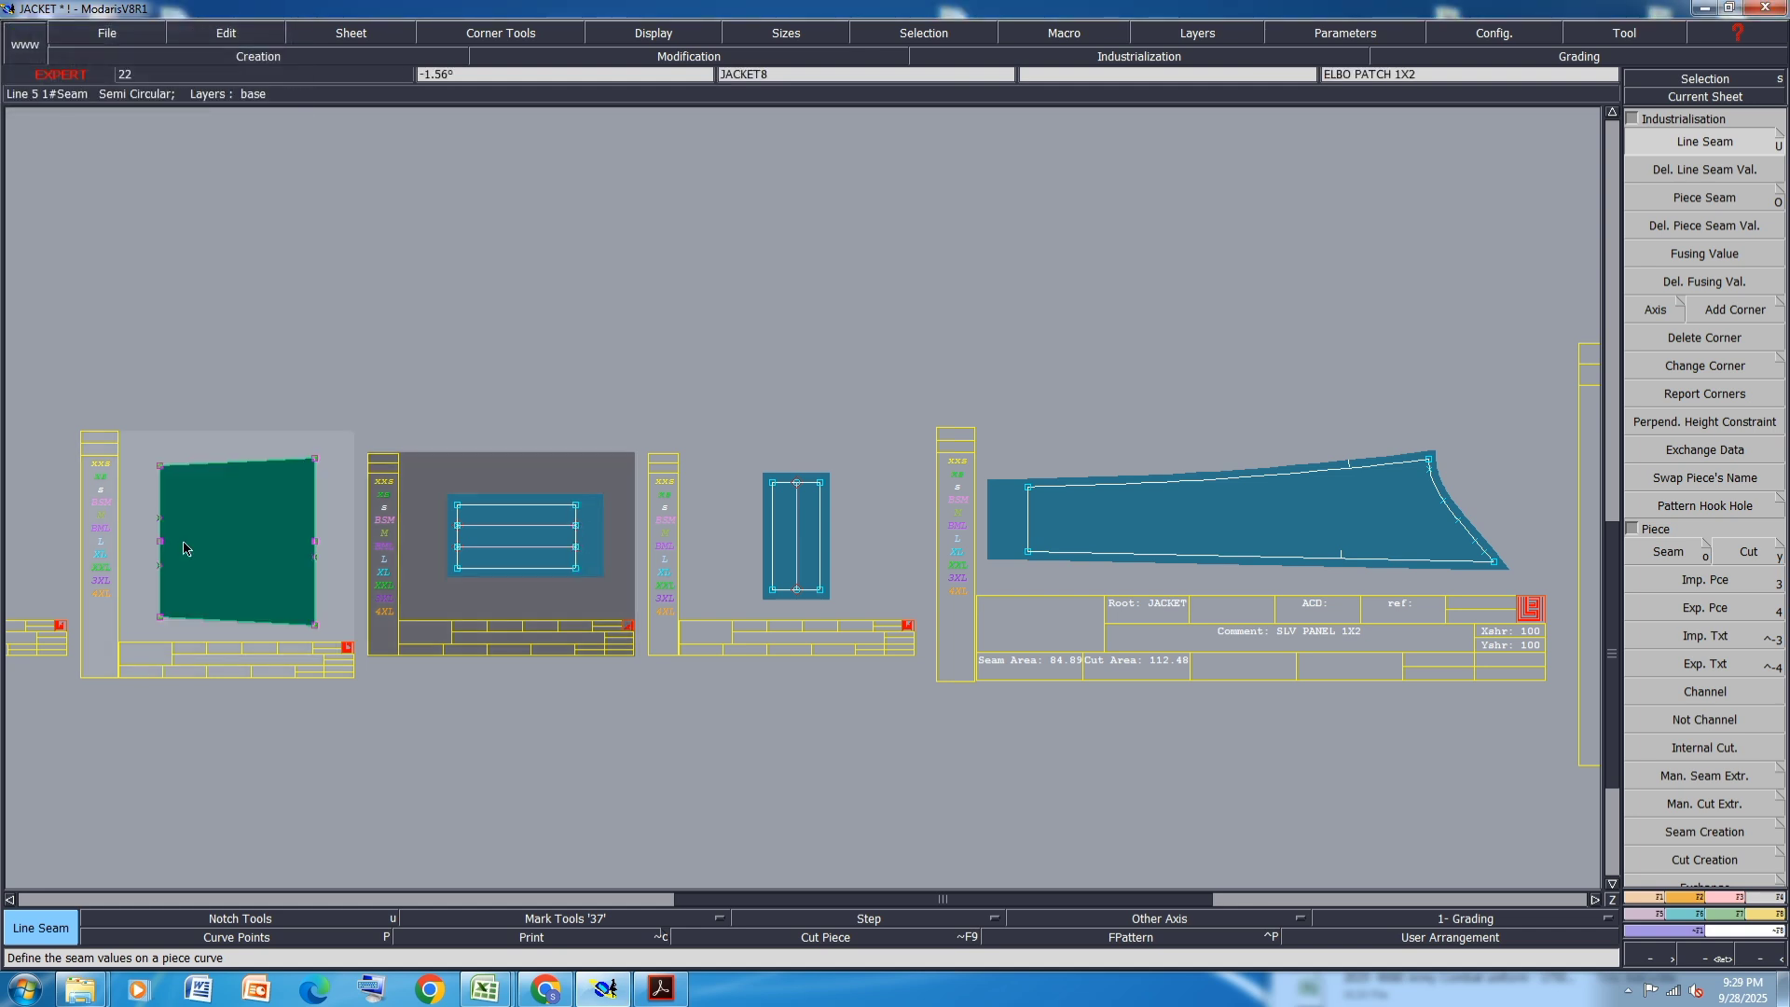
- Add a 1.25 cm seam allowance around the ELBO PATCH 1X2 piece
click(261, 471)
key(Tab)
text(1)
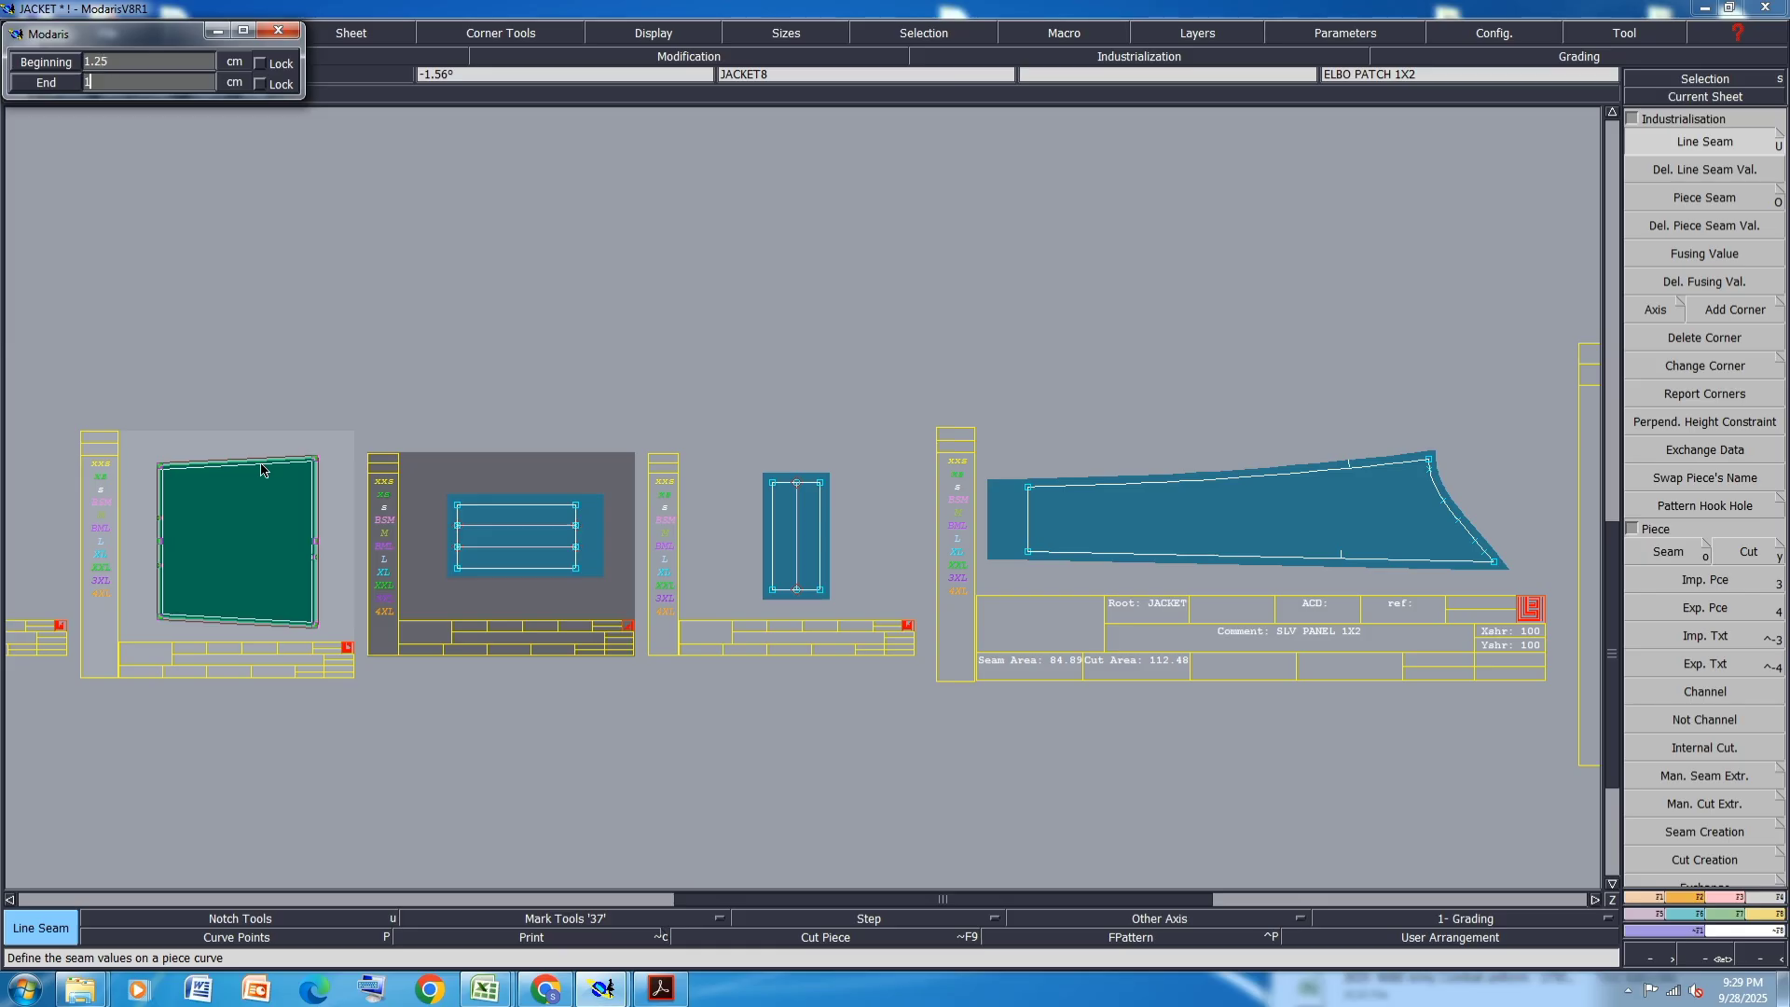
text(.25)
key(Return)
- Add a 1.25 cm seam allowance around the CHEST FLAP 1X2 piece
scroll(803, 464, down, 5)
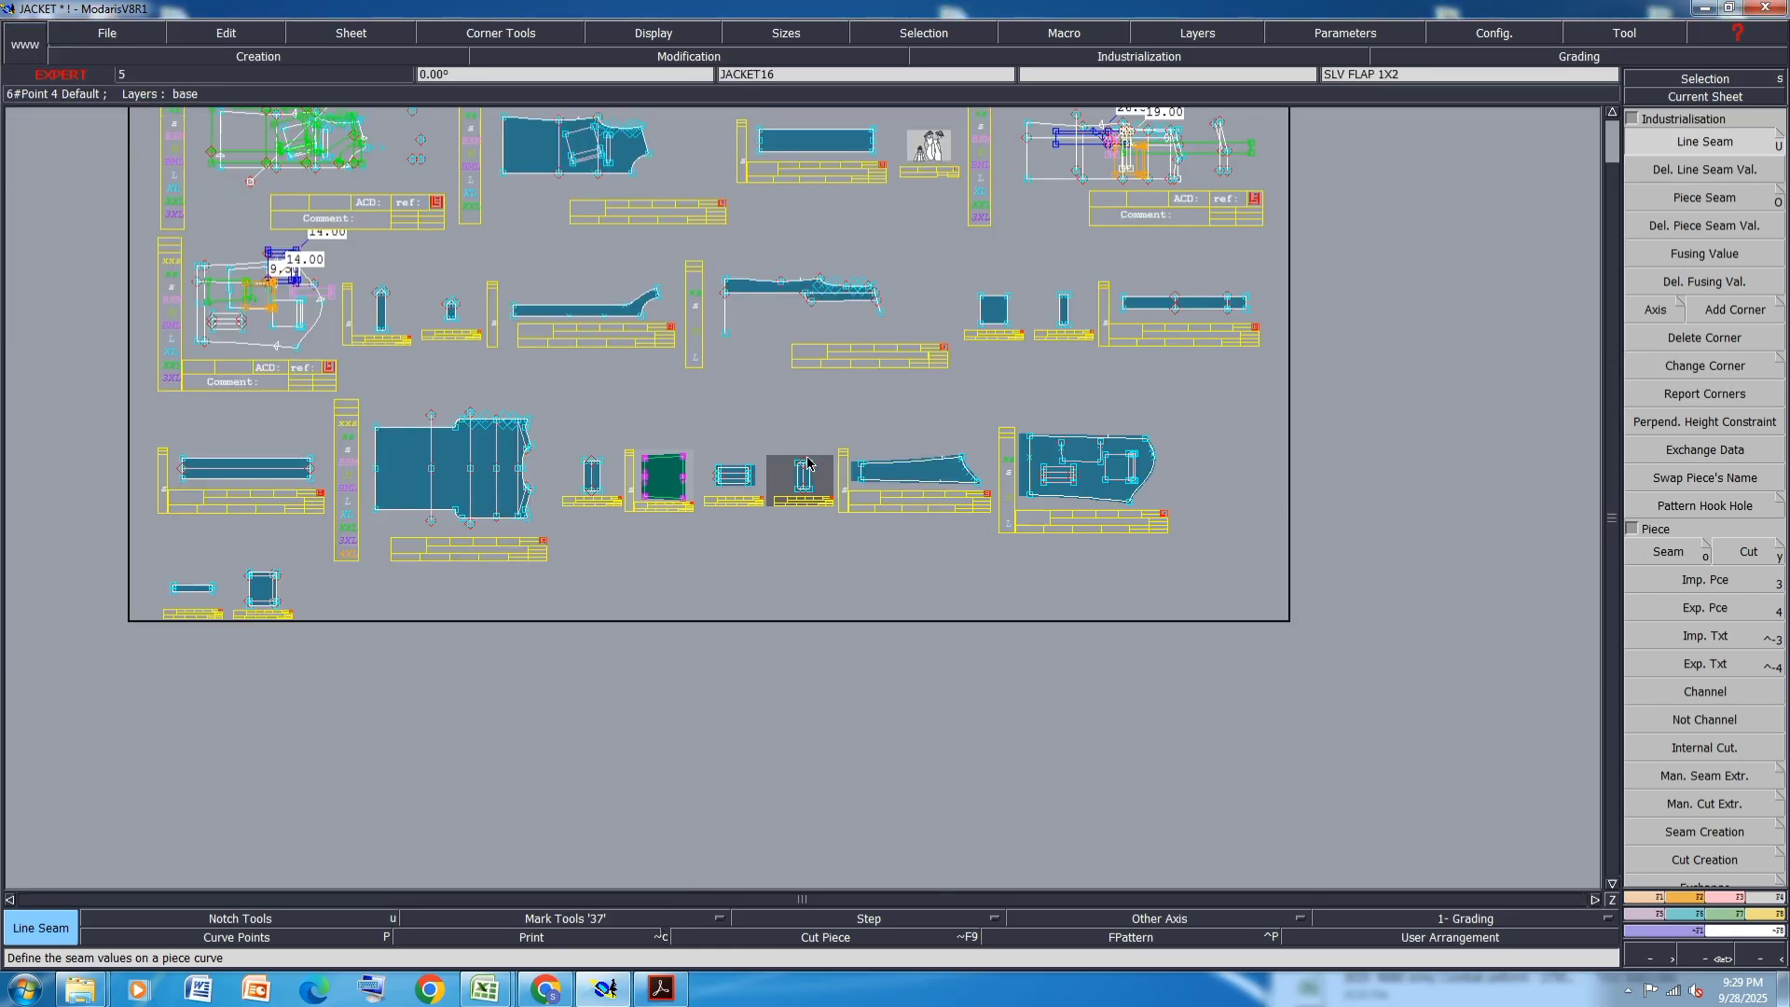
scroll(614, 467, up, 3)
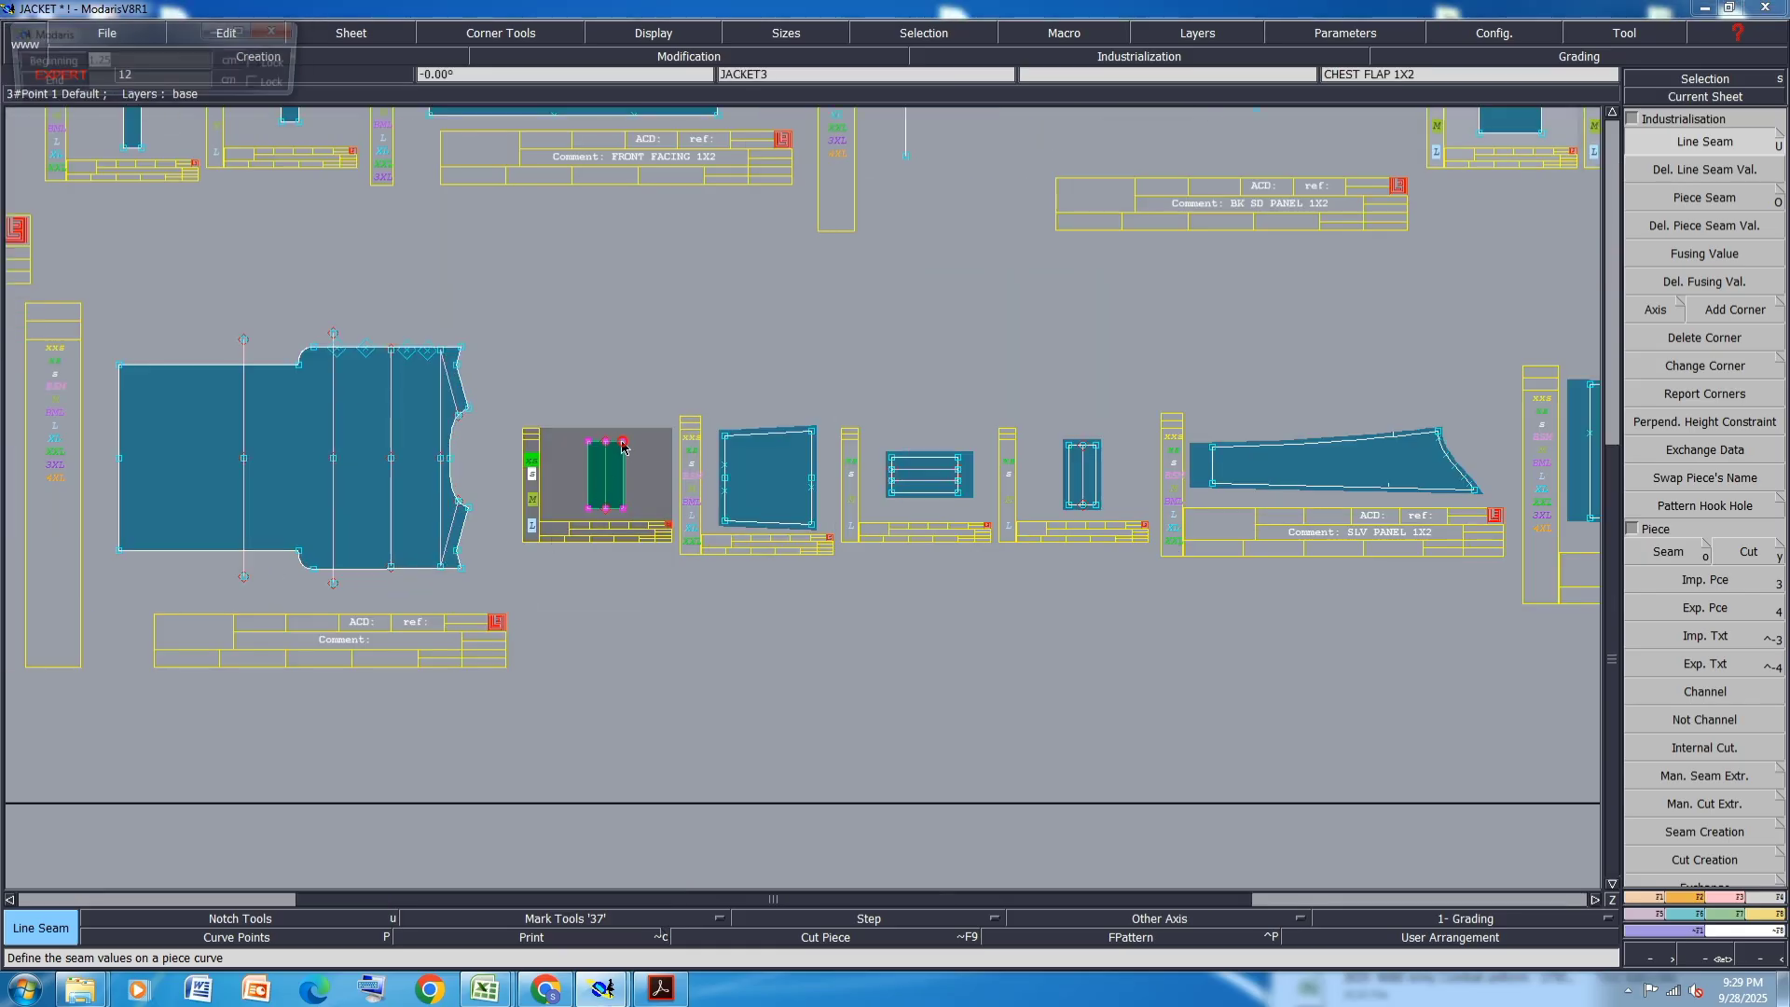
click(621, 444)
key(Return)
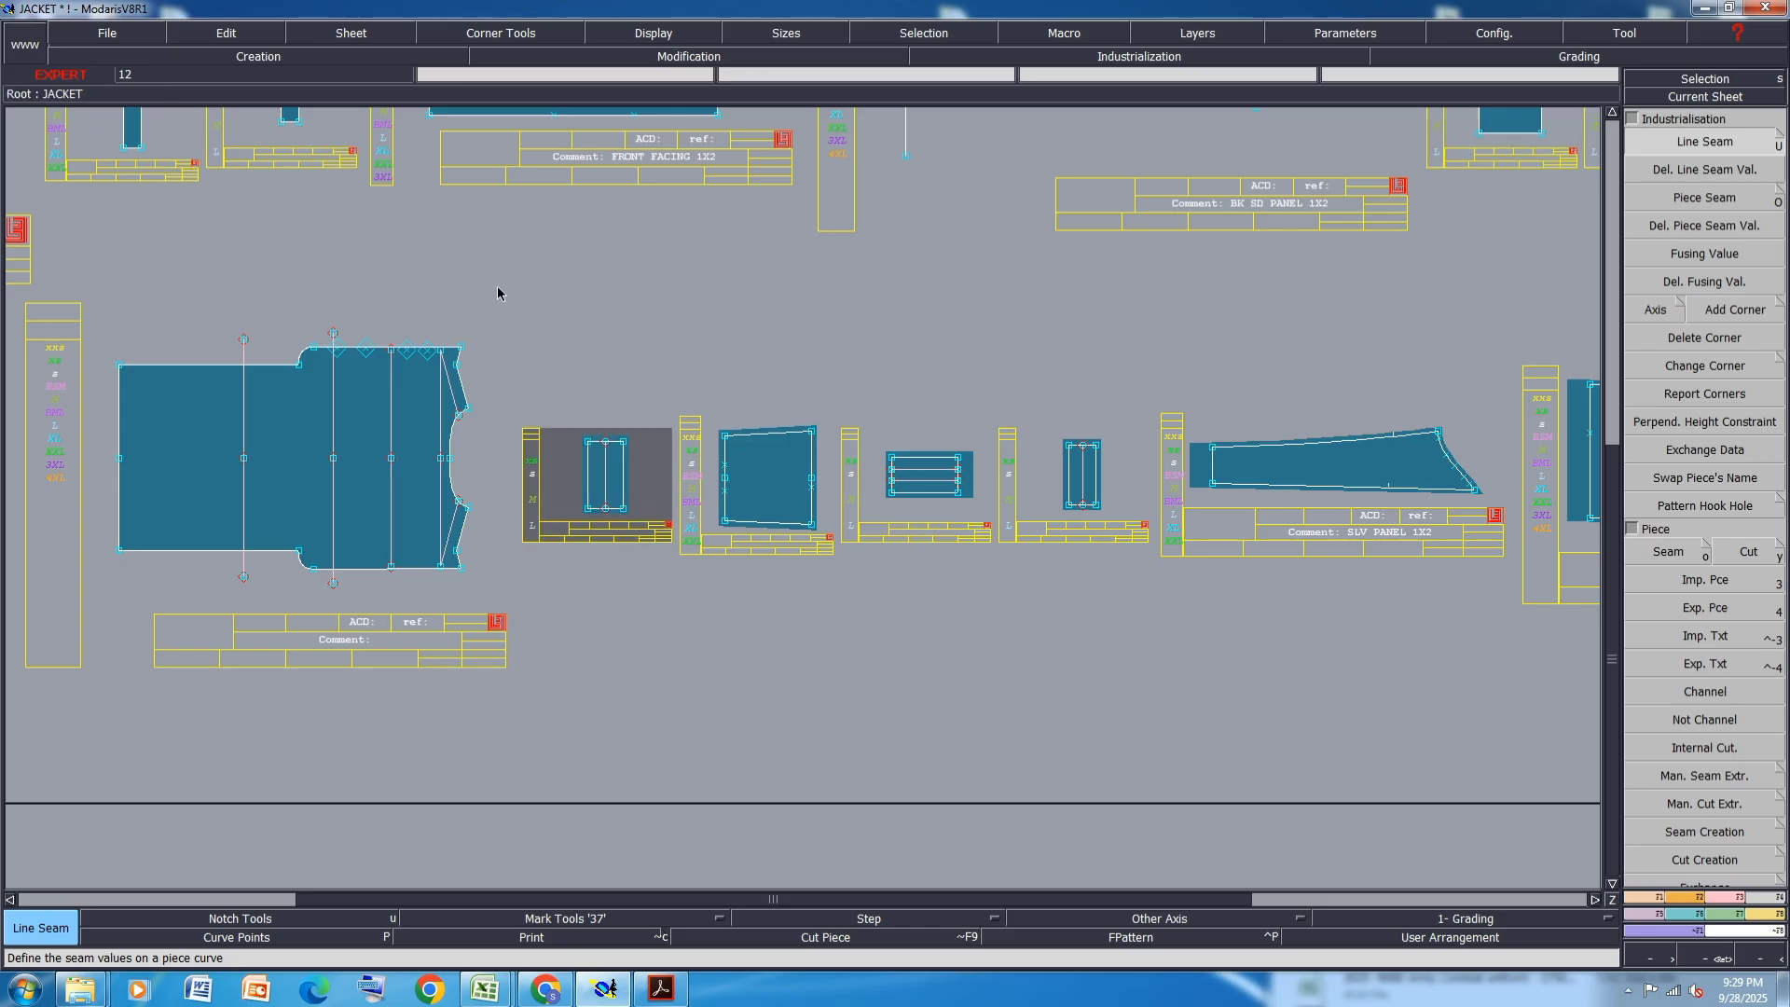
- Add a 1 cm seam allowance around the large back piece and set its straight hem edge to 3 cm
click(155, 373)
key(Return)
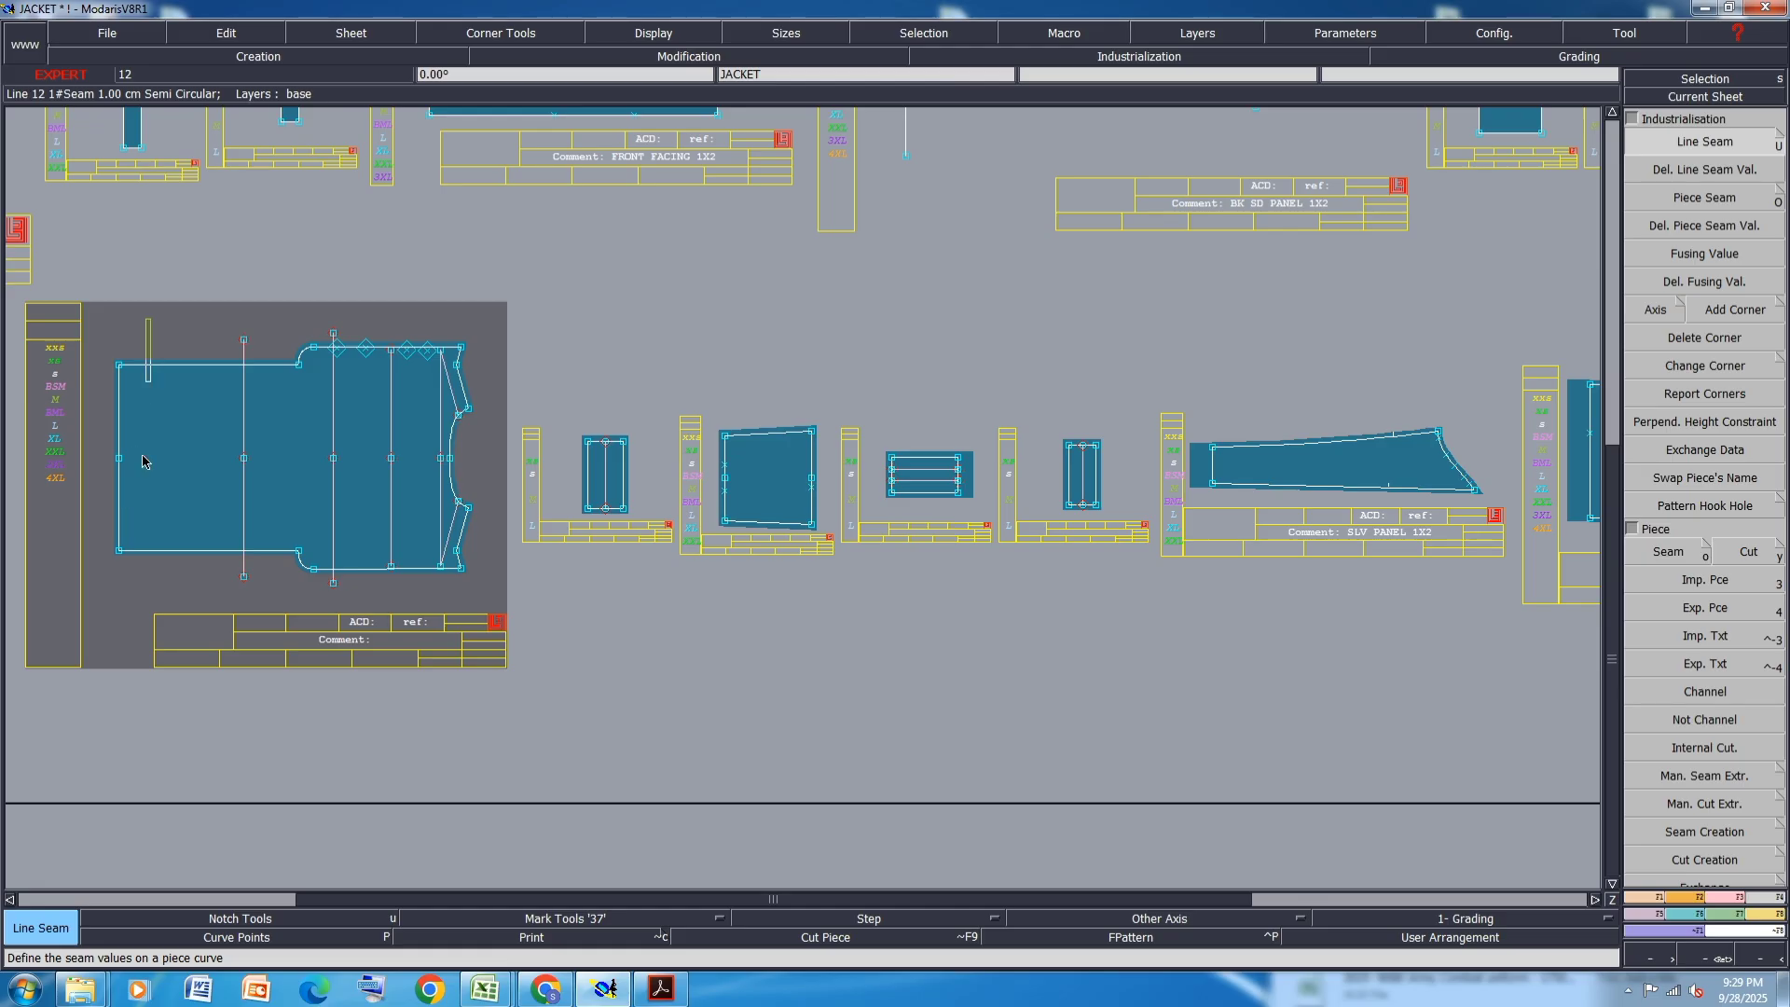
click(108, 519)
text(3)
key(Return)
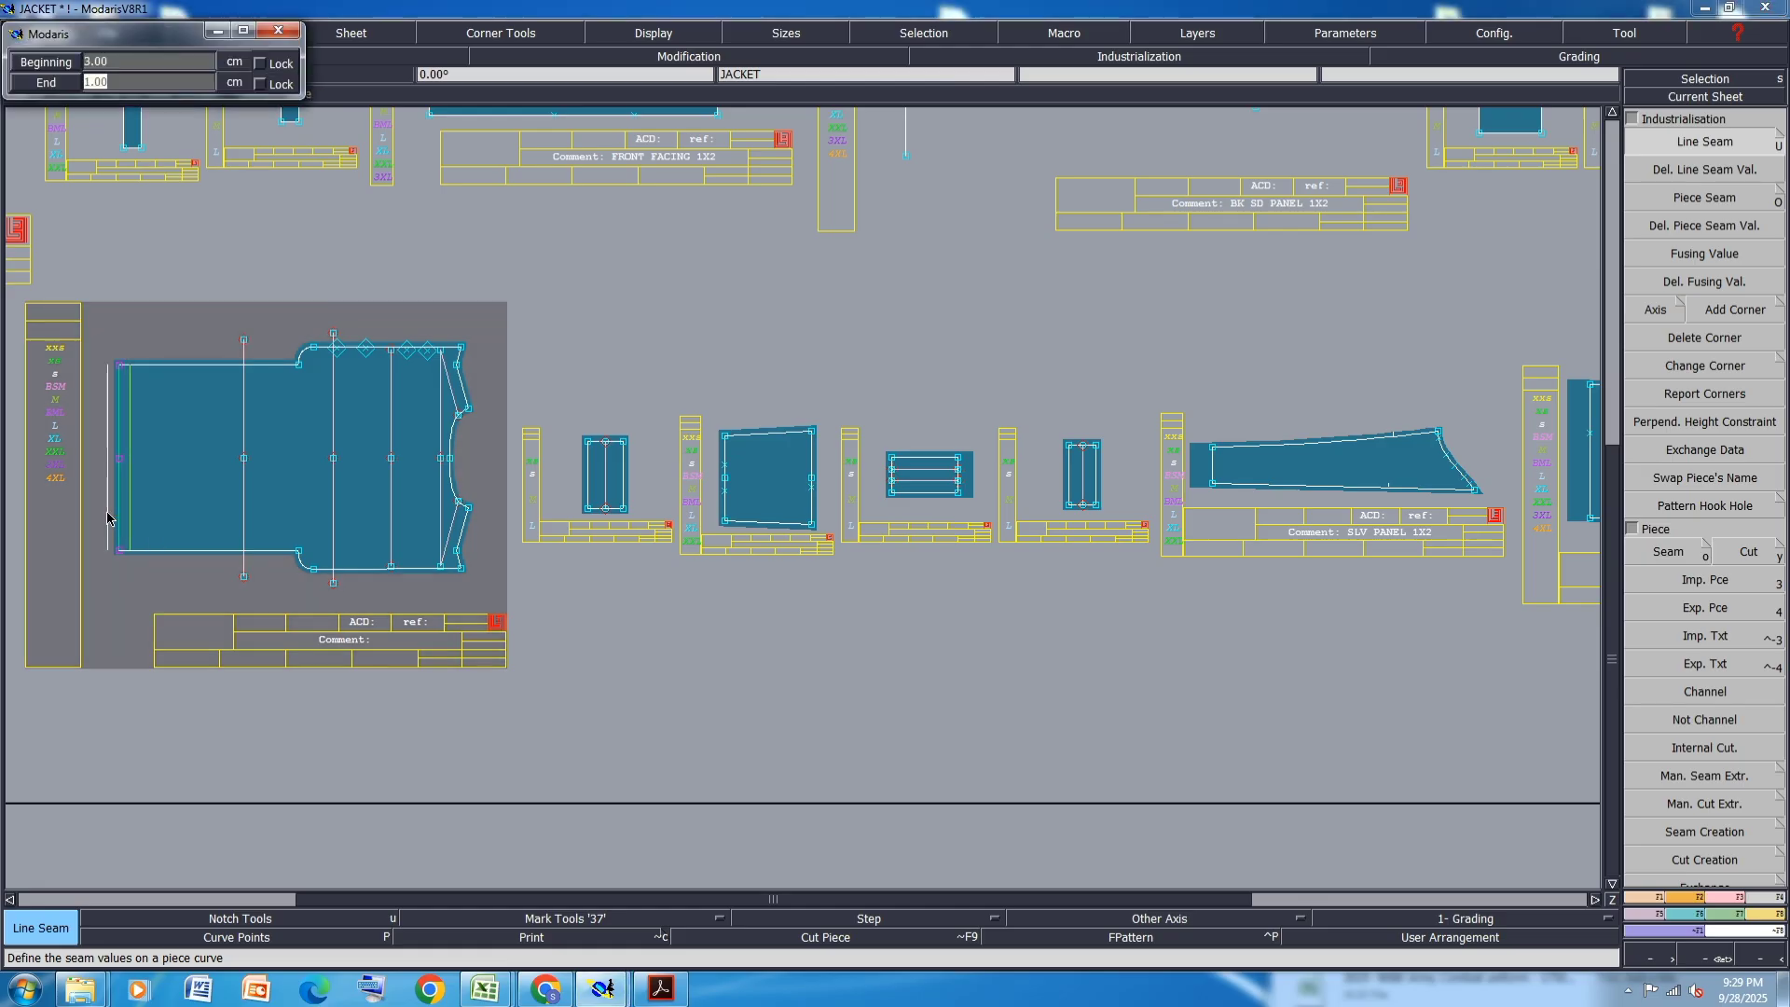
key(Return)
- Set a 1.25 cm seam allowance around the JACKET2 strip piece and rearrange the sheets
scroll(655, 649, down, 1)
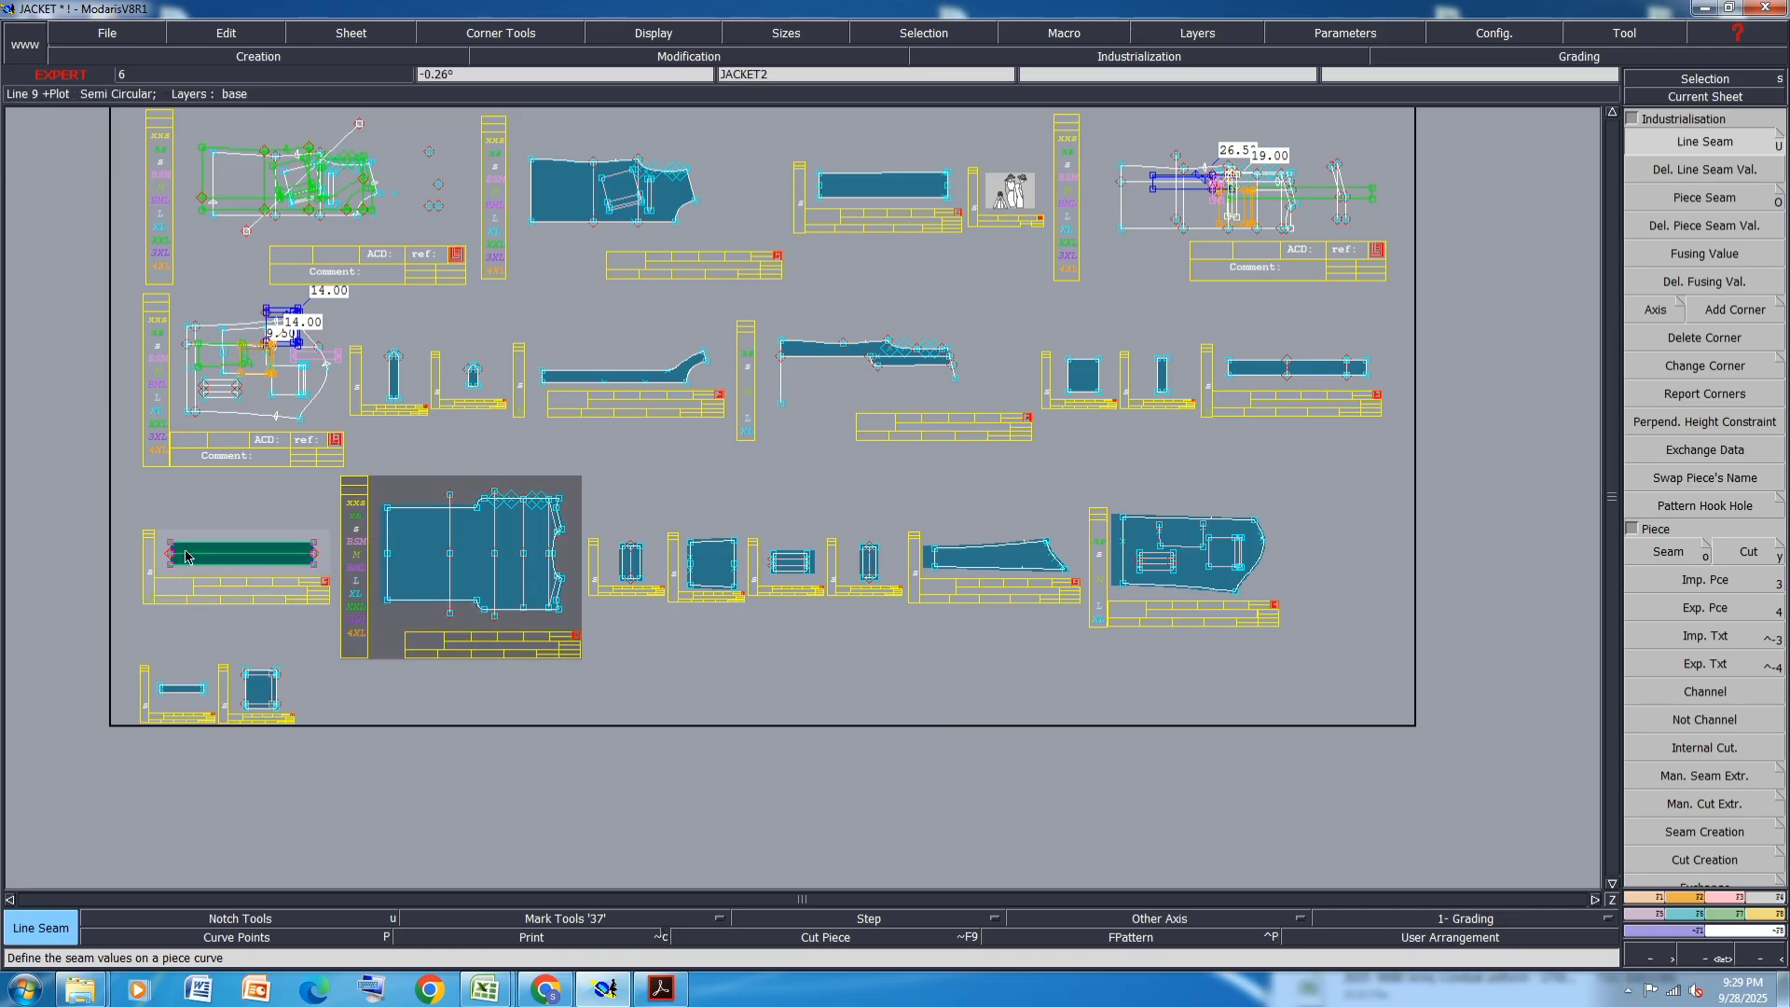
click(191, 550)
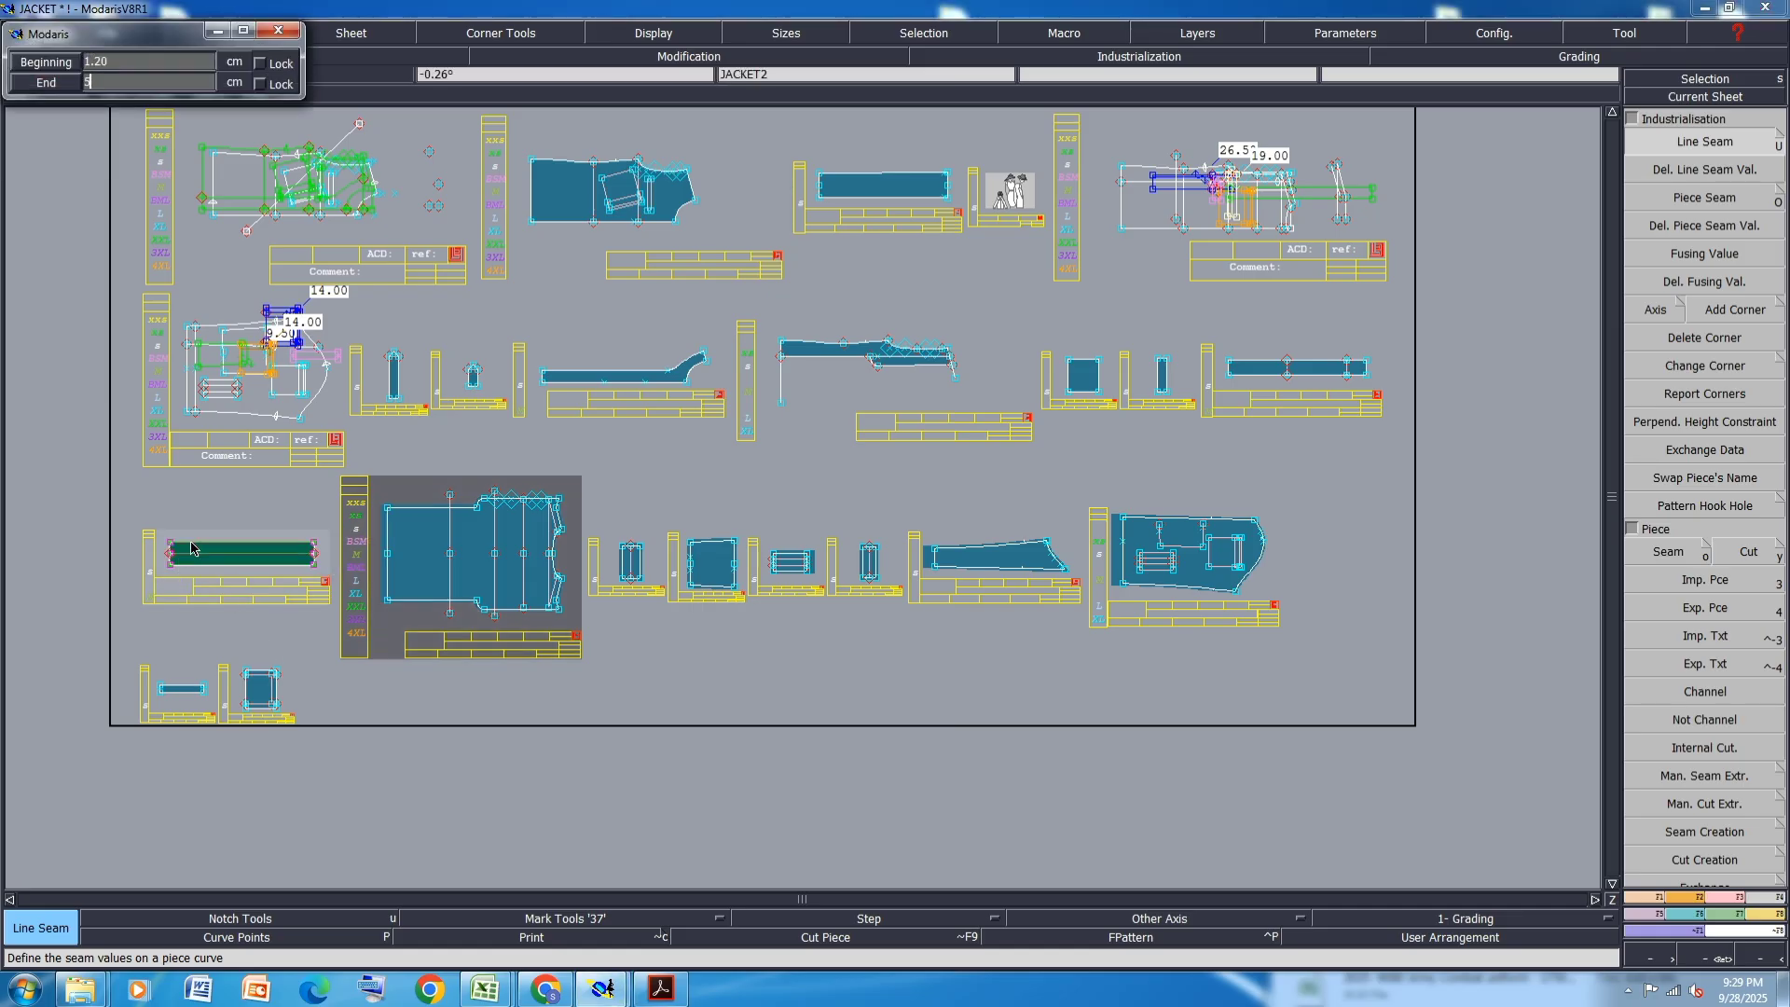
text(51.25)
key(Return)
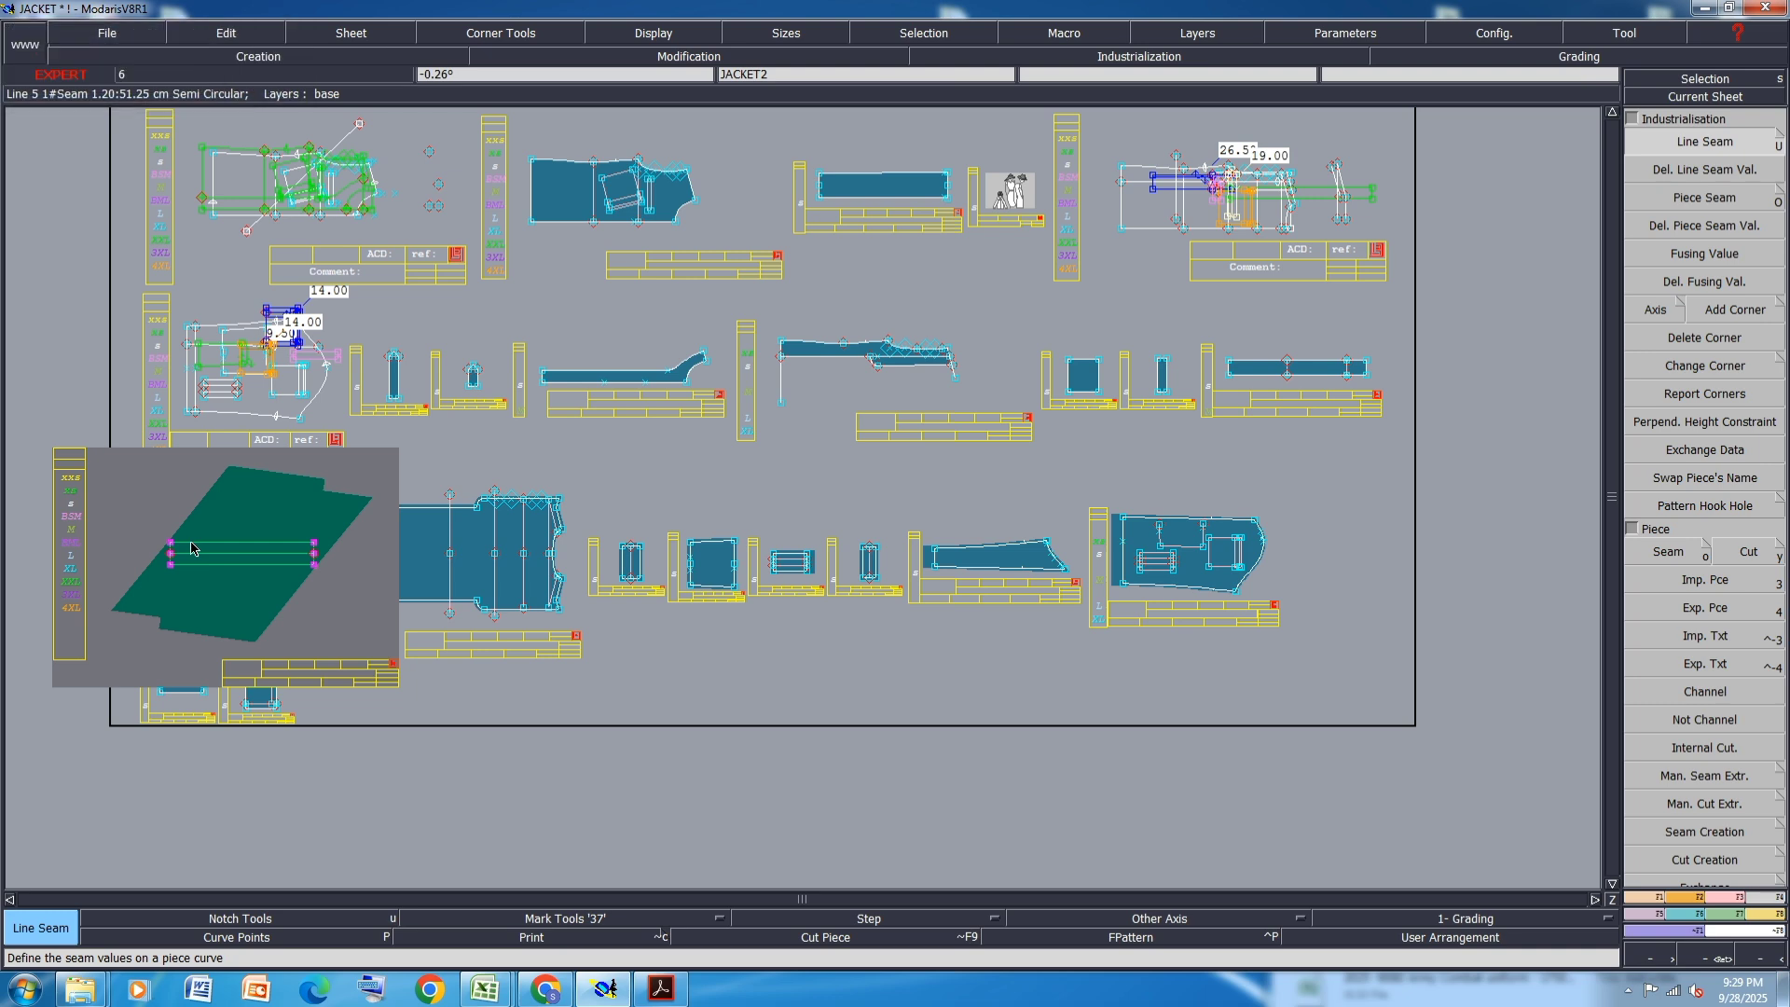
text(1.25)
key(Down)
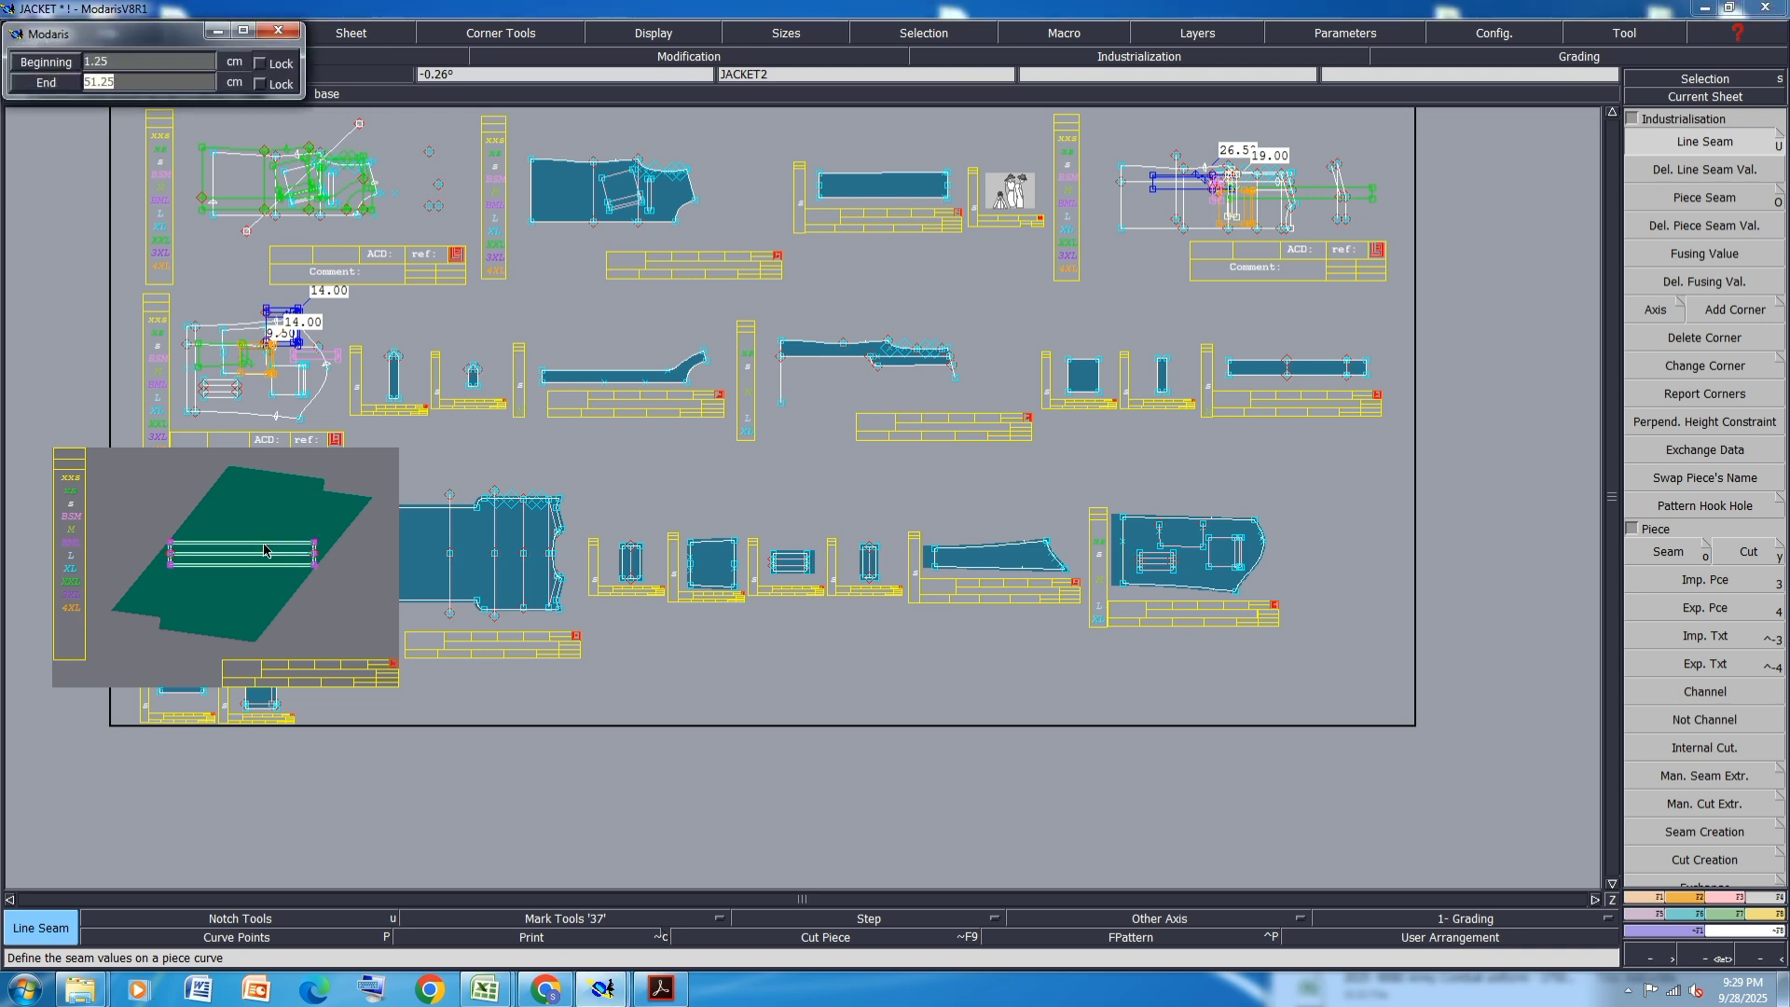
text(1.25)
key(Return)
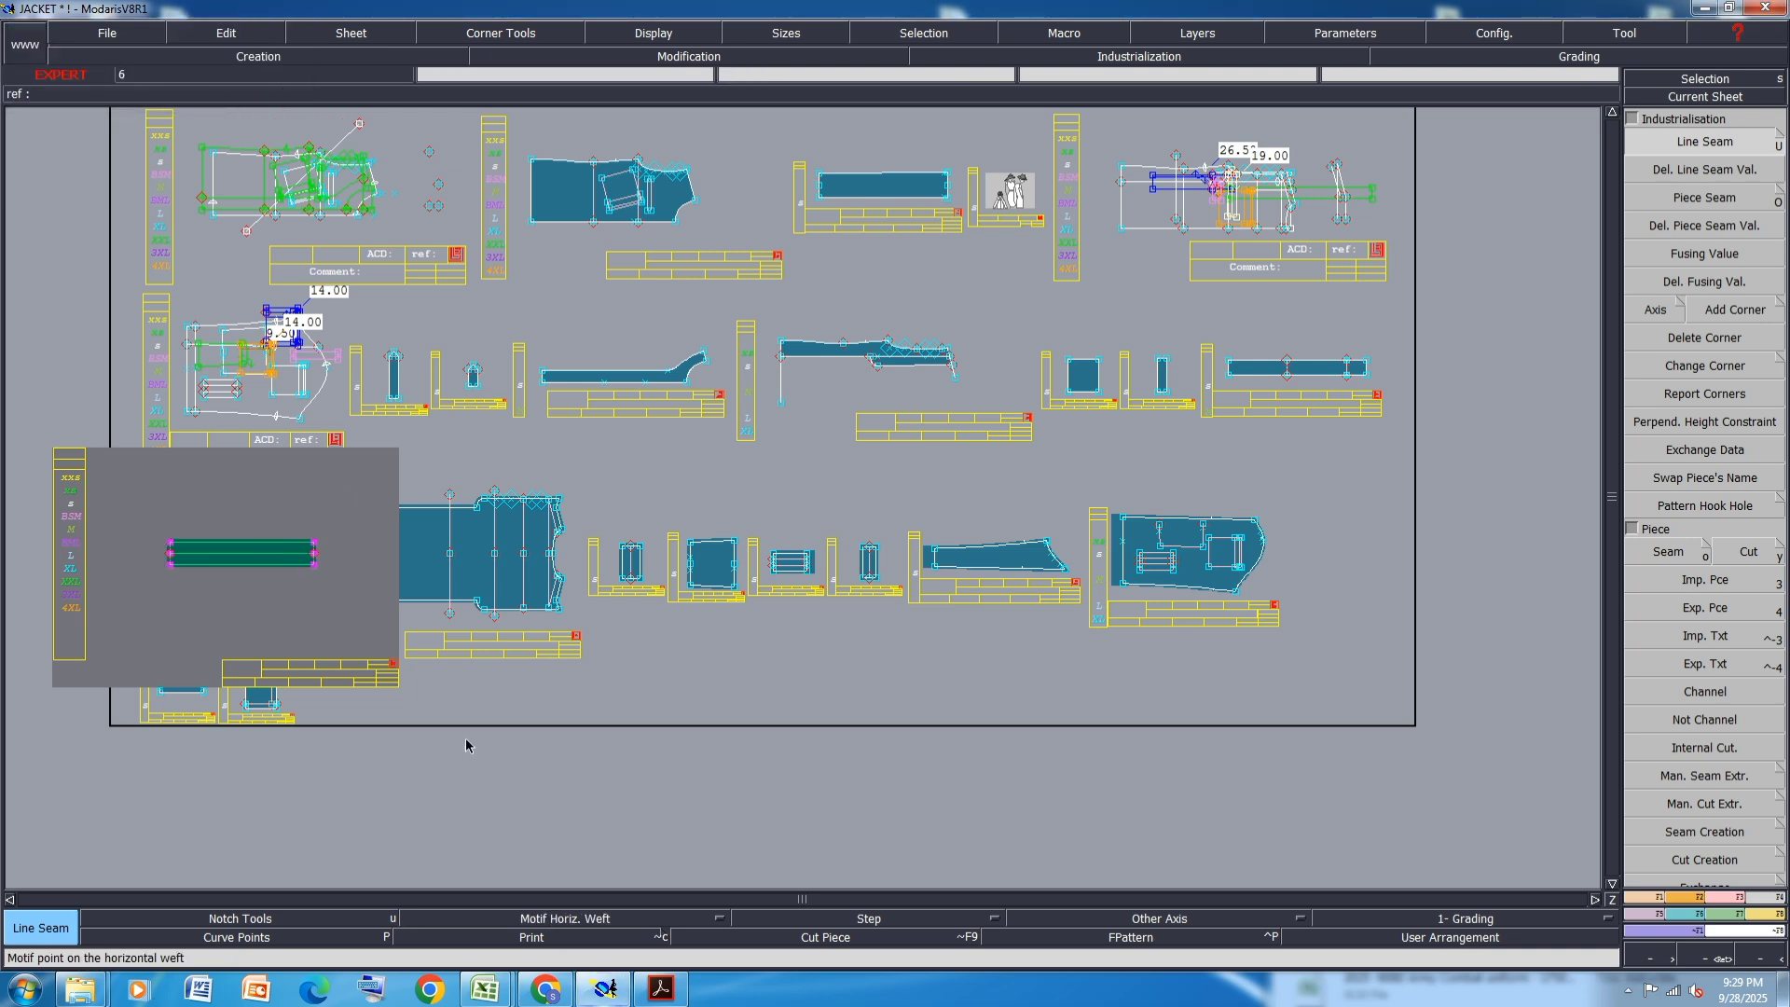
key(j)
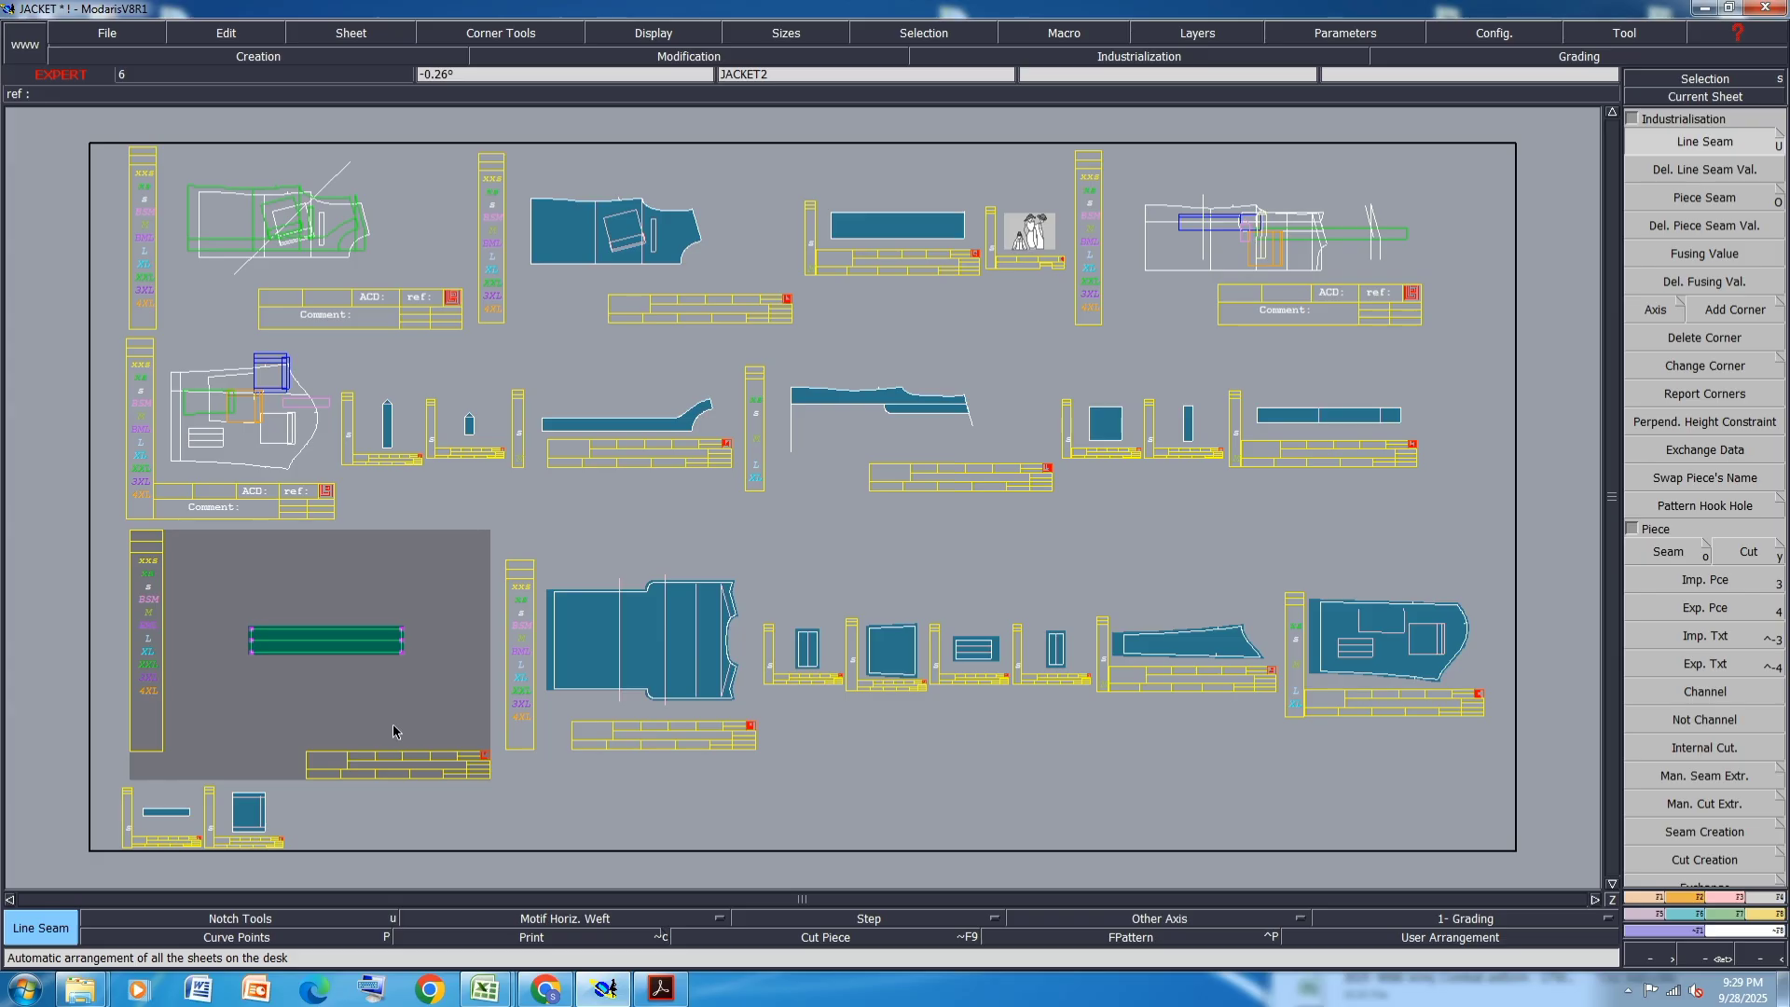
- Add a 1 cm seam allowance around the JACKET18 strip piece
scroll(168, 854, up, 2)
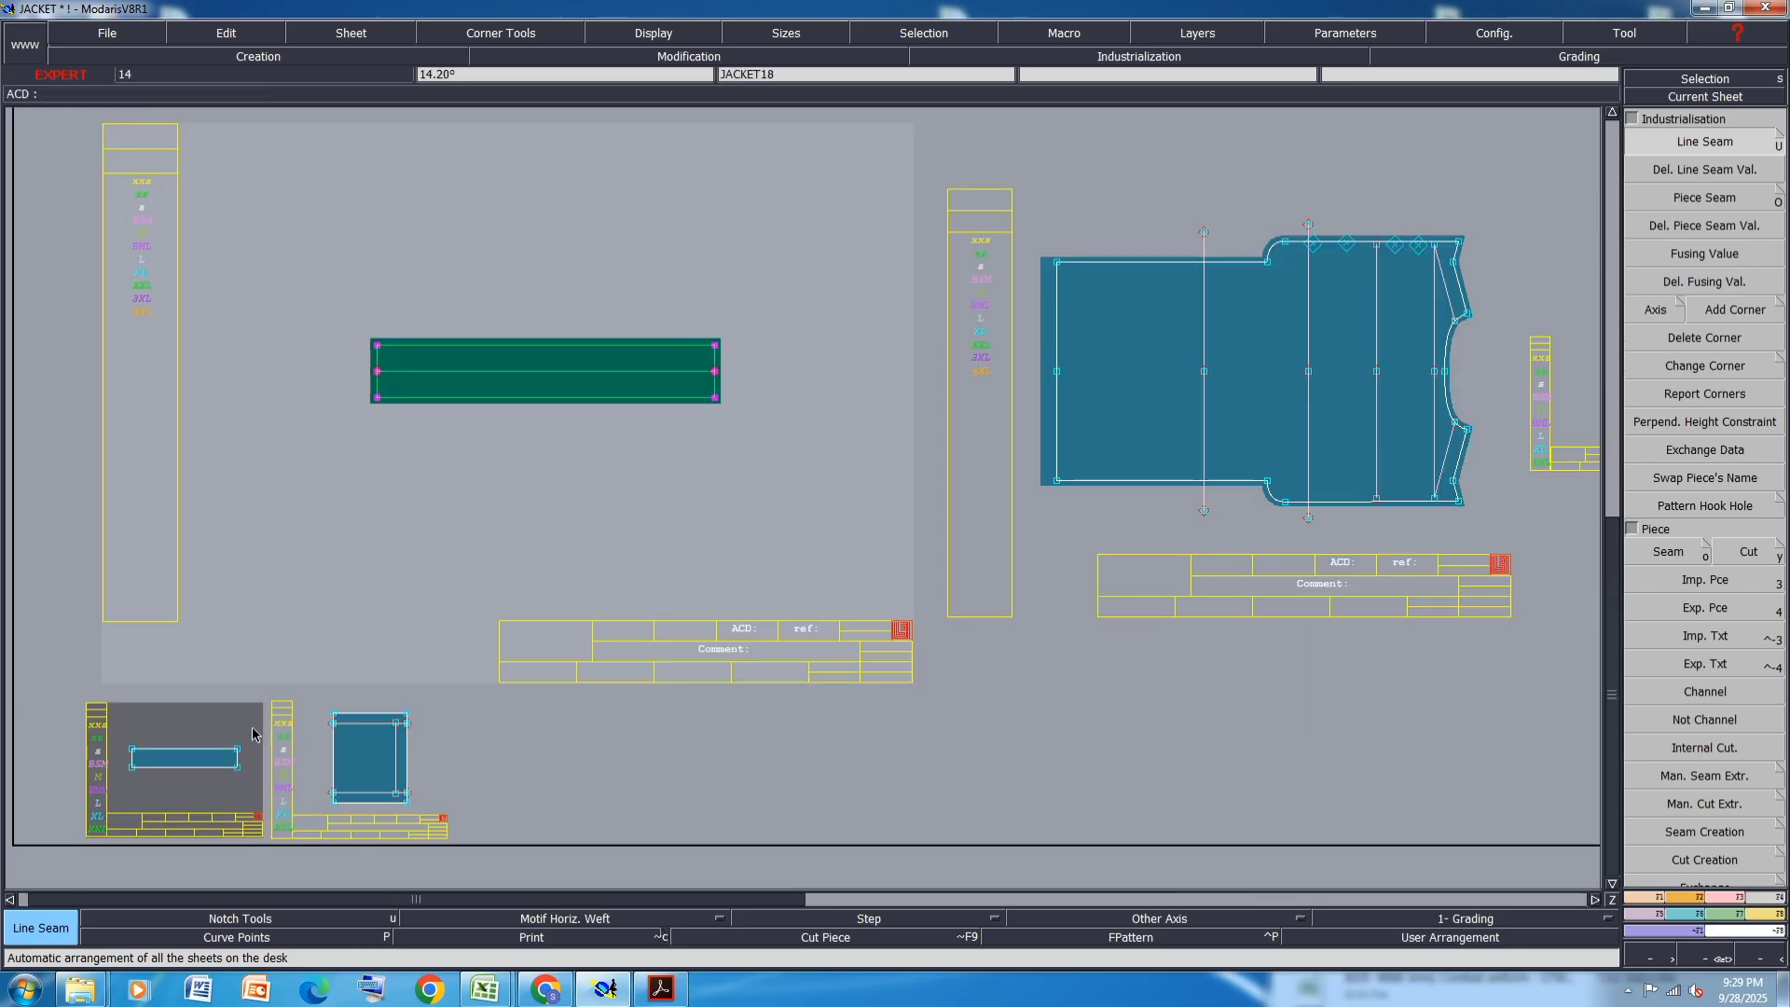
click(163, 756)
click(172, 751)
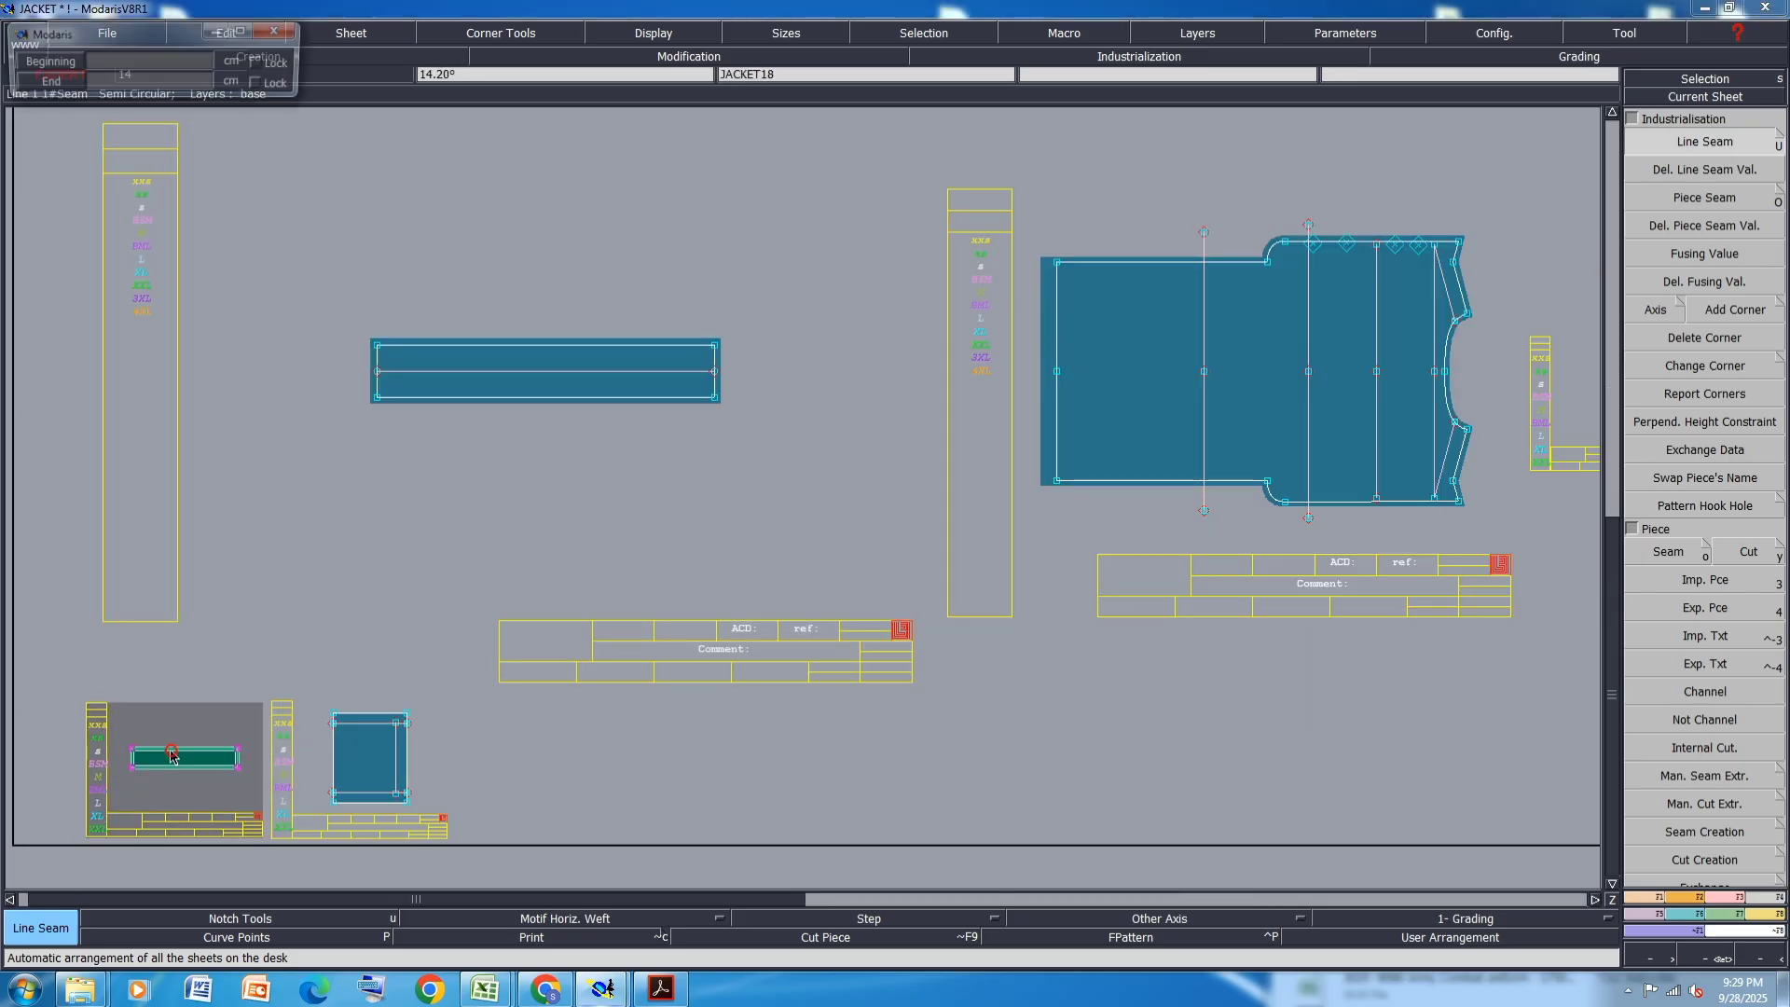
text(1)
key(Return)
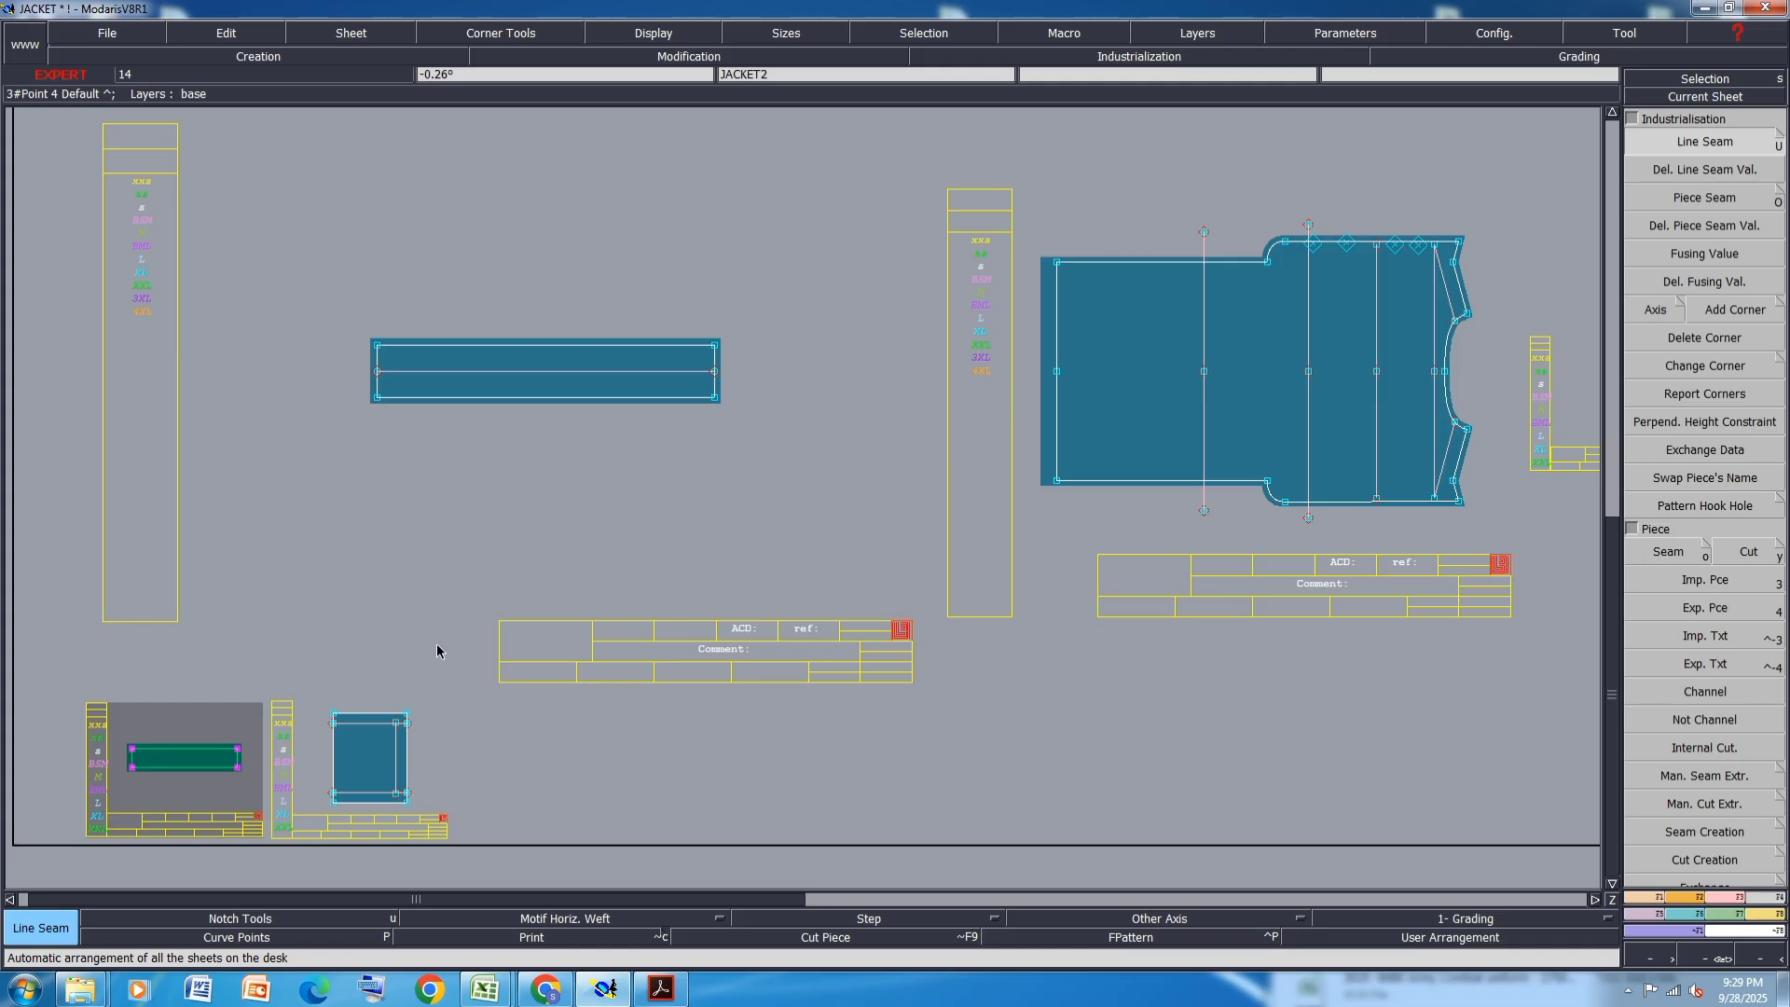
- Add a 1.25 cm seam allowance around the SLV PKT 1X2 piece
click(357, 711)
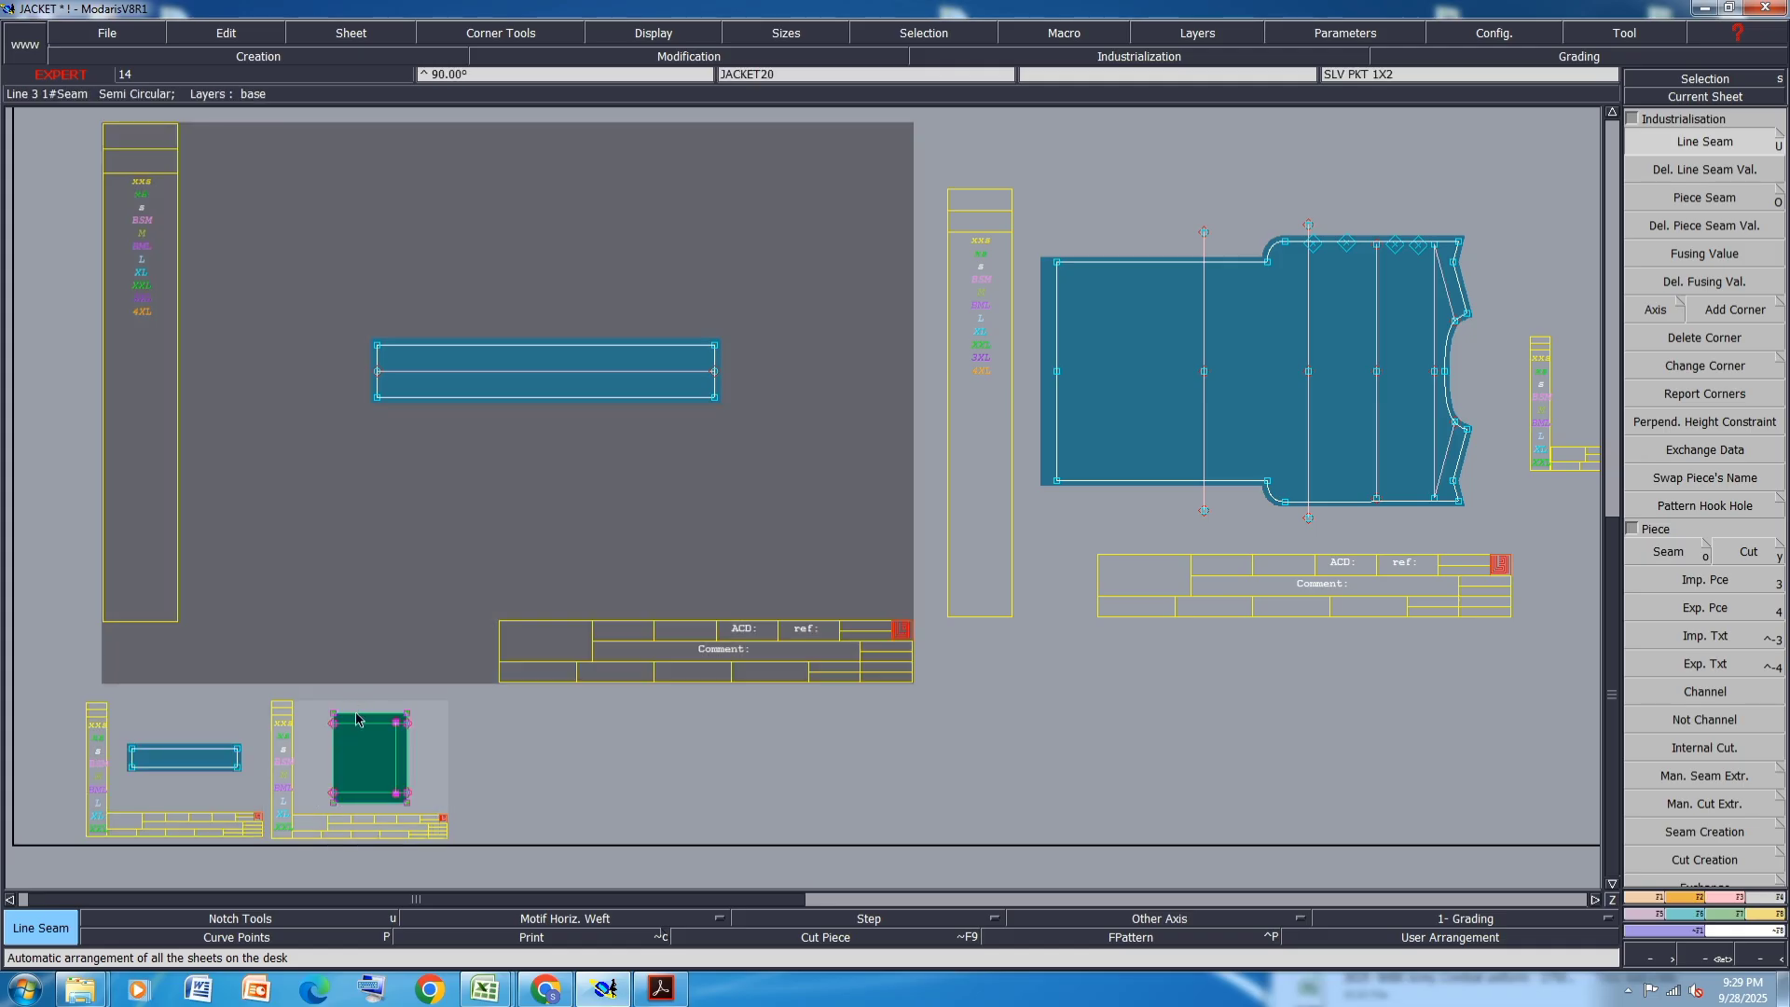
click(357, 719)
text(1.25)
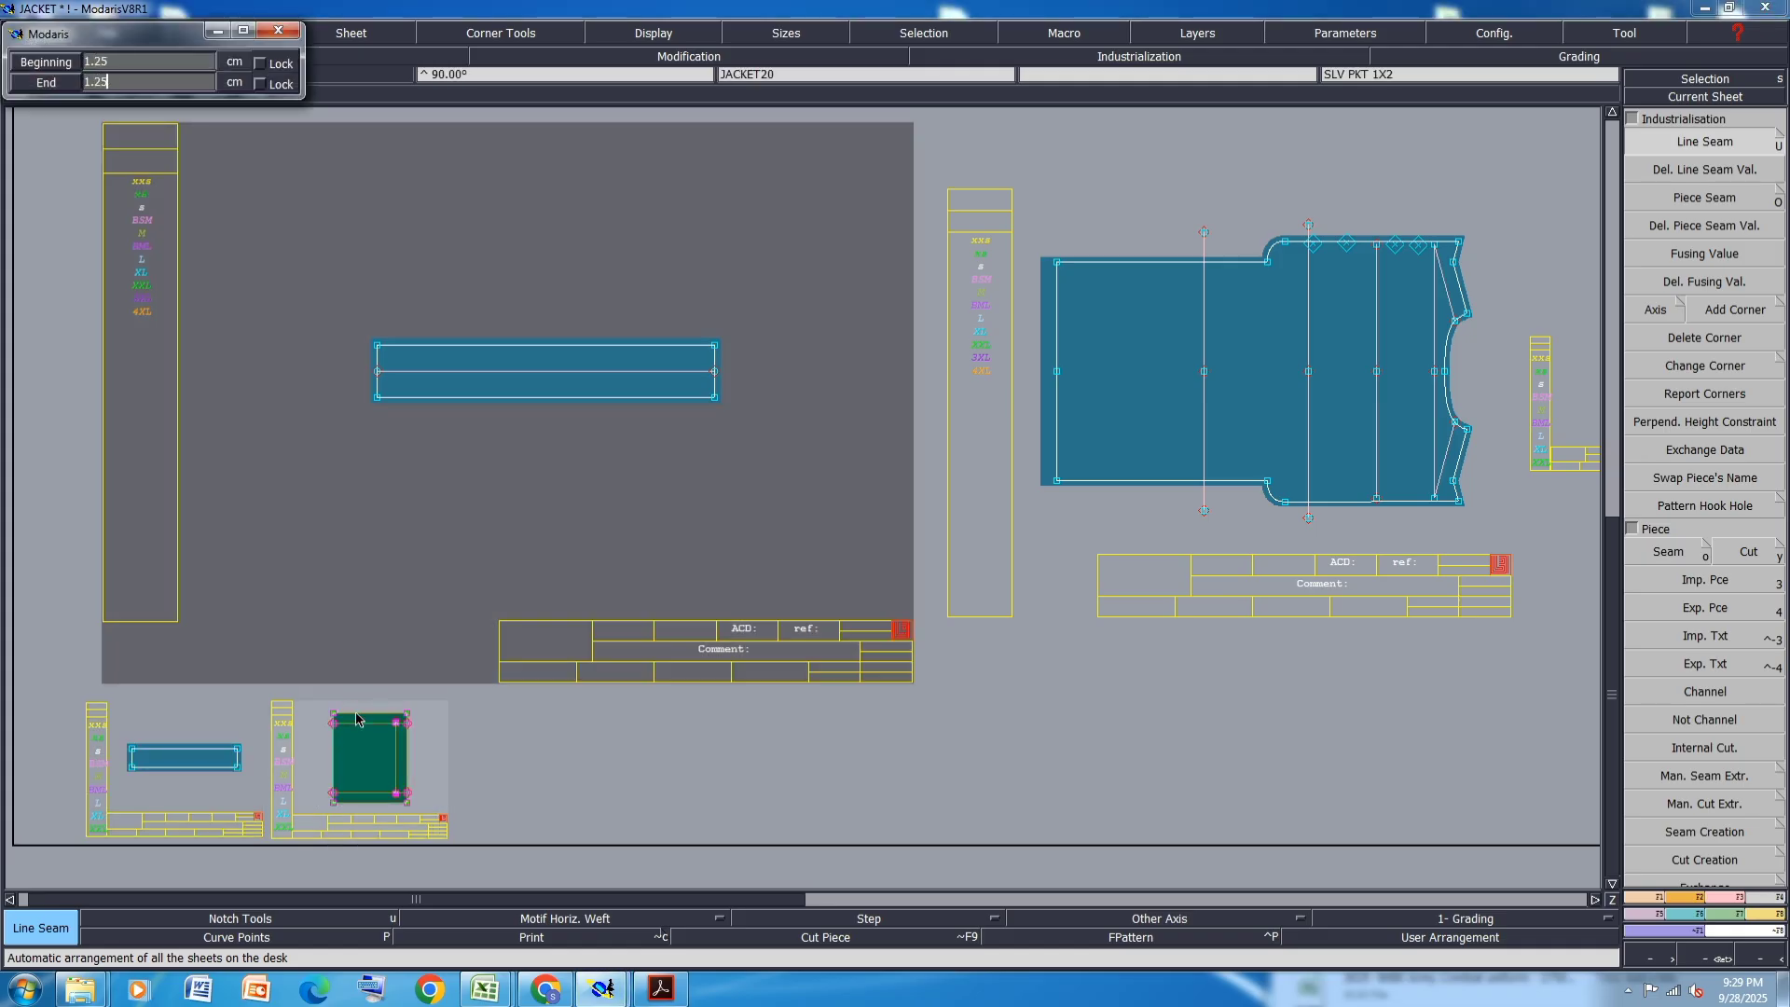
key(Return)
key(Home)
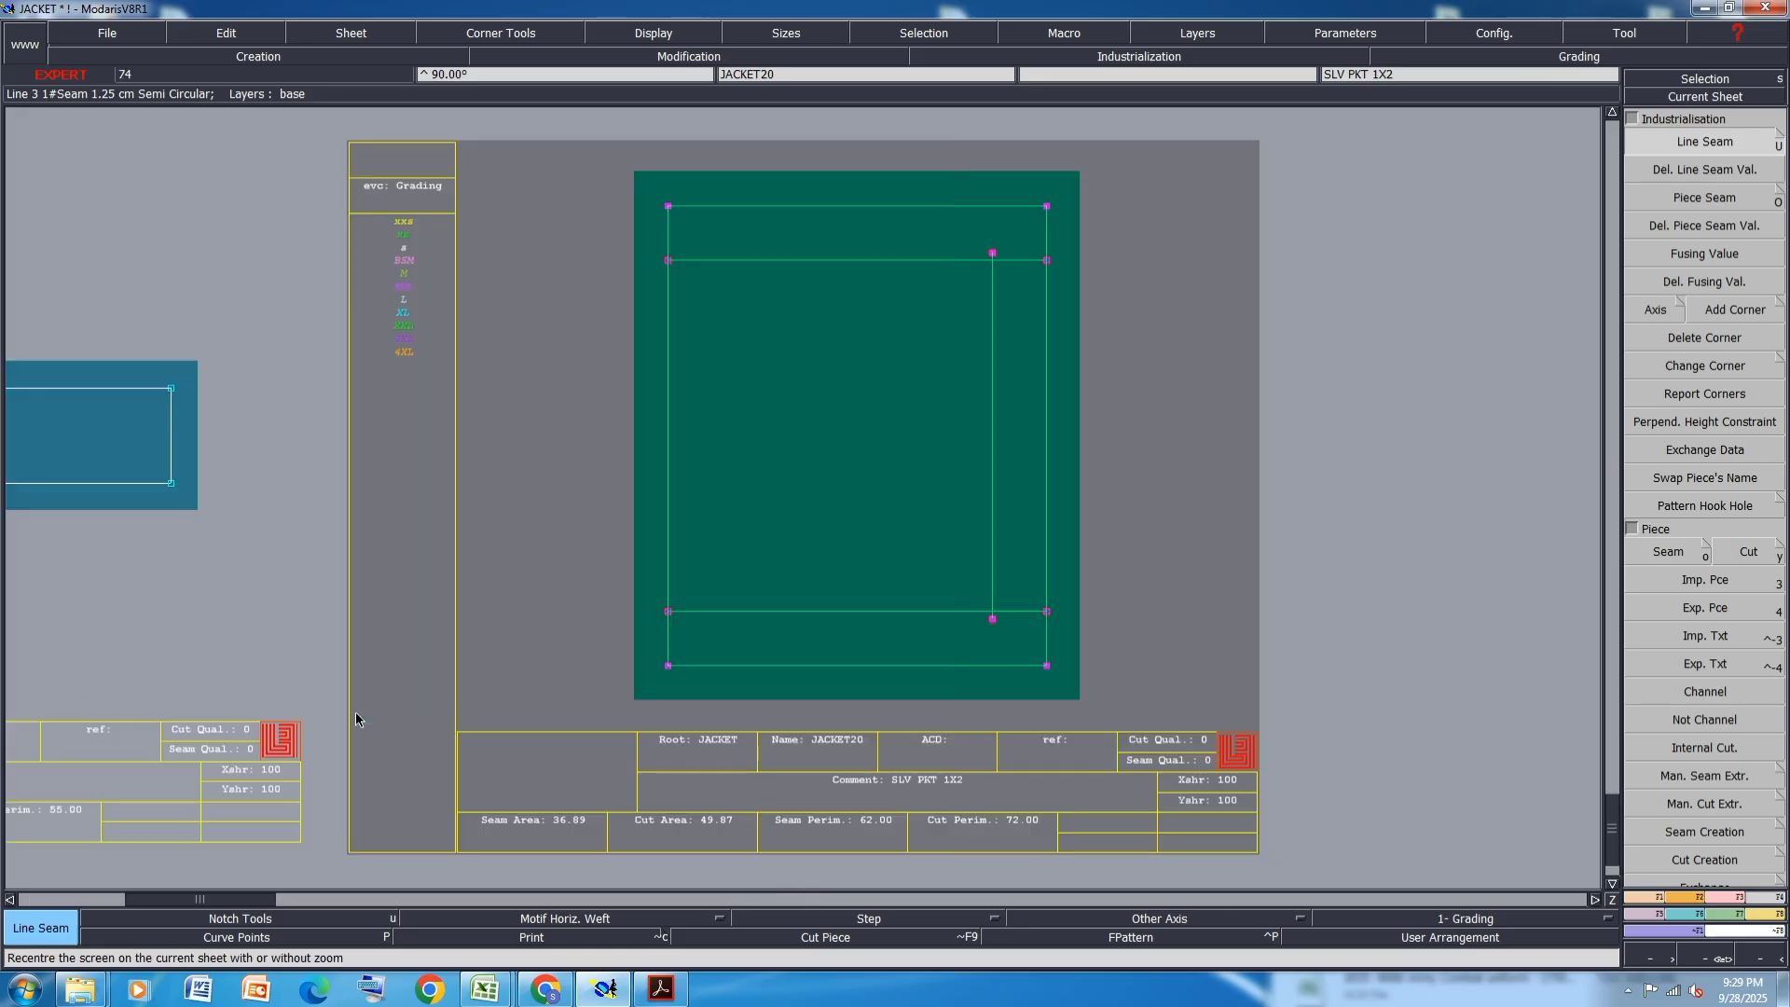
- Set the seam allowance on the upper and lower edges of the SLV PKT 1X2 piece to 3 cm
click(1111, 215)
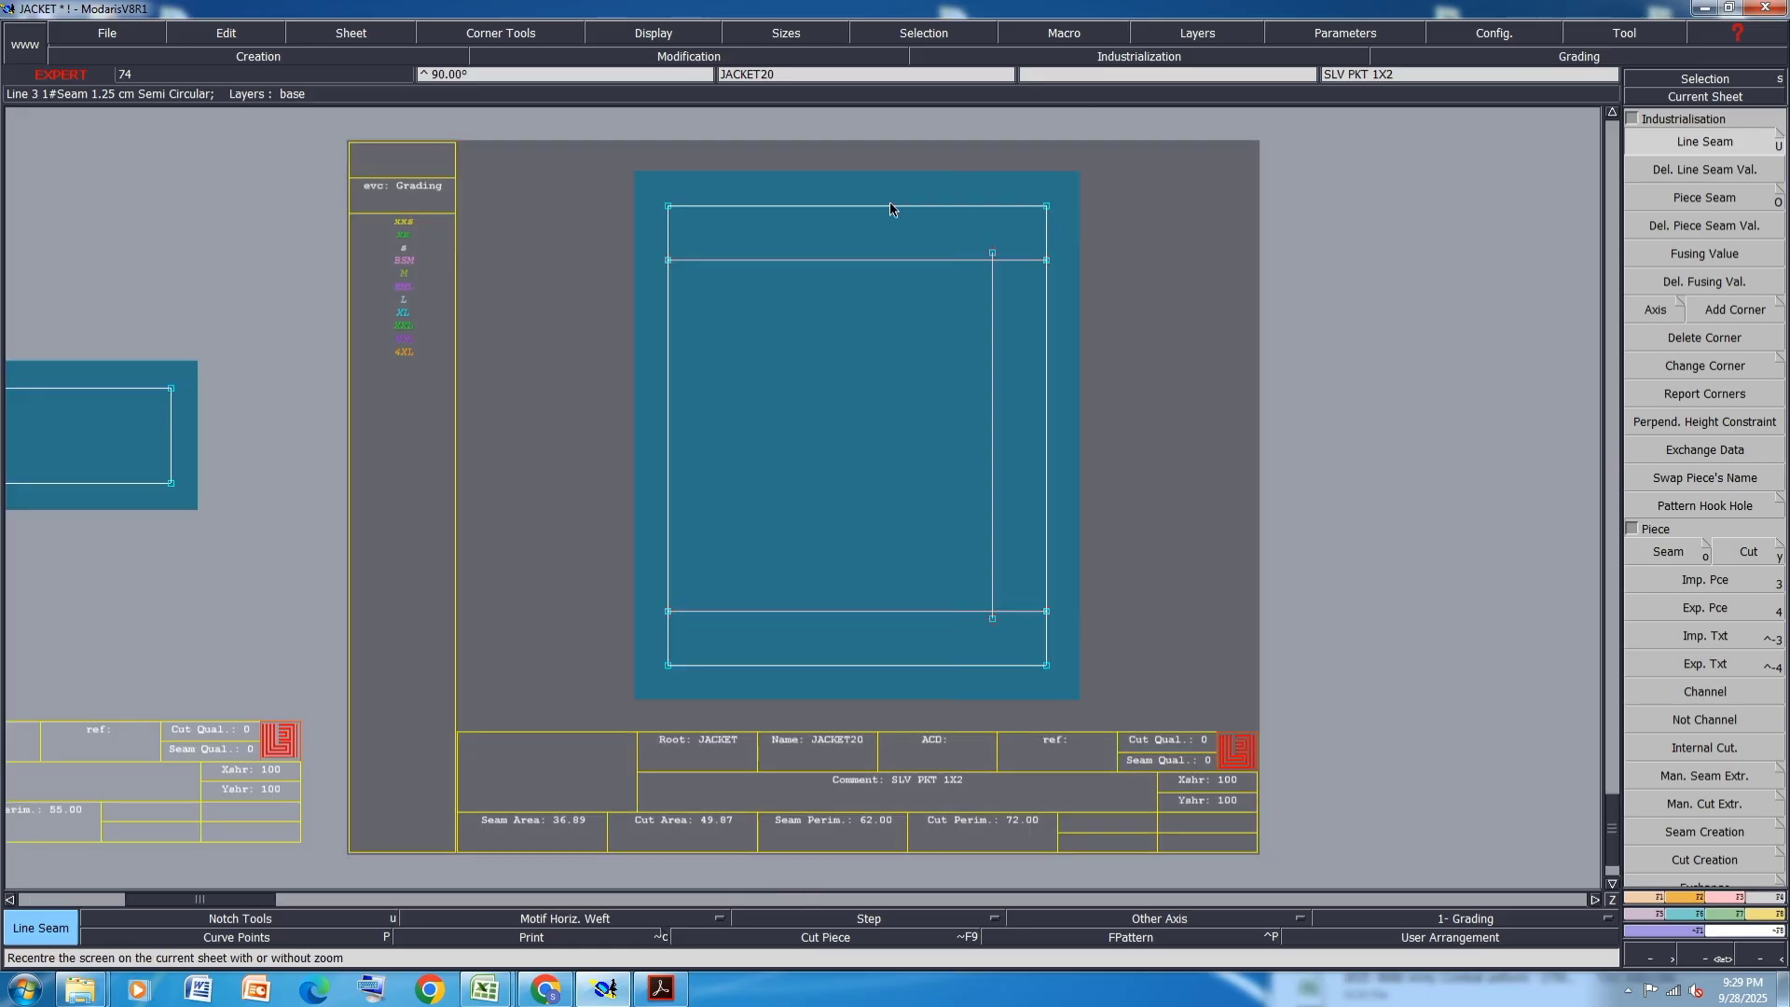
click(891, 205)
text(3)
key(Tab)
text(3)
key(Return)
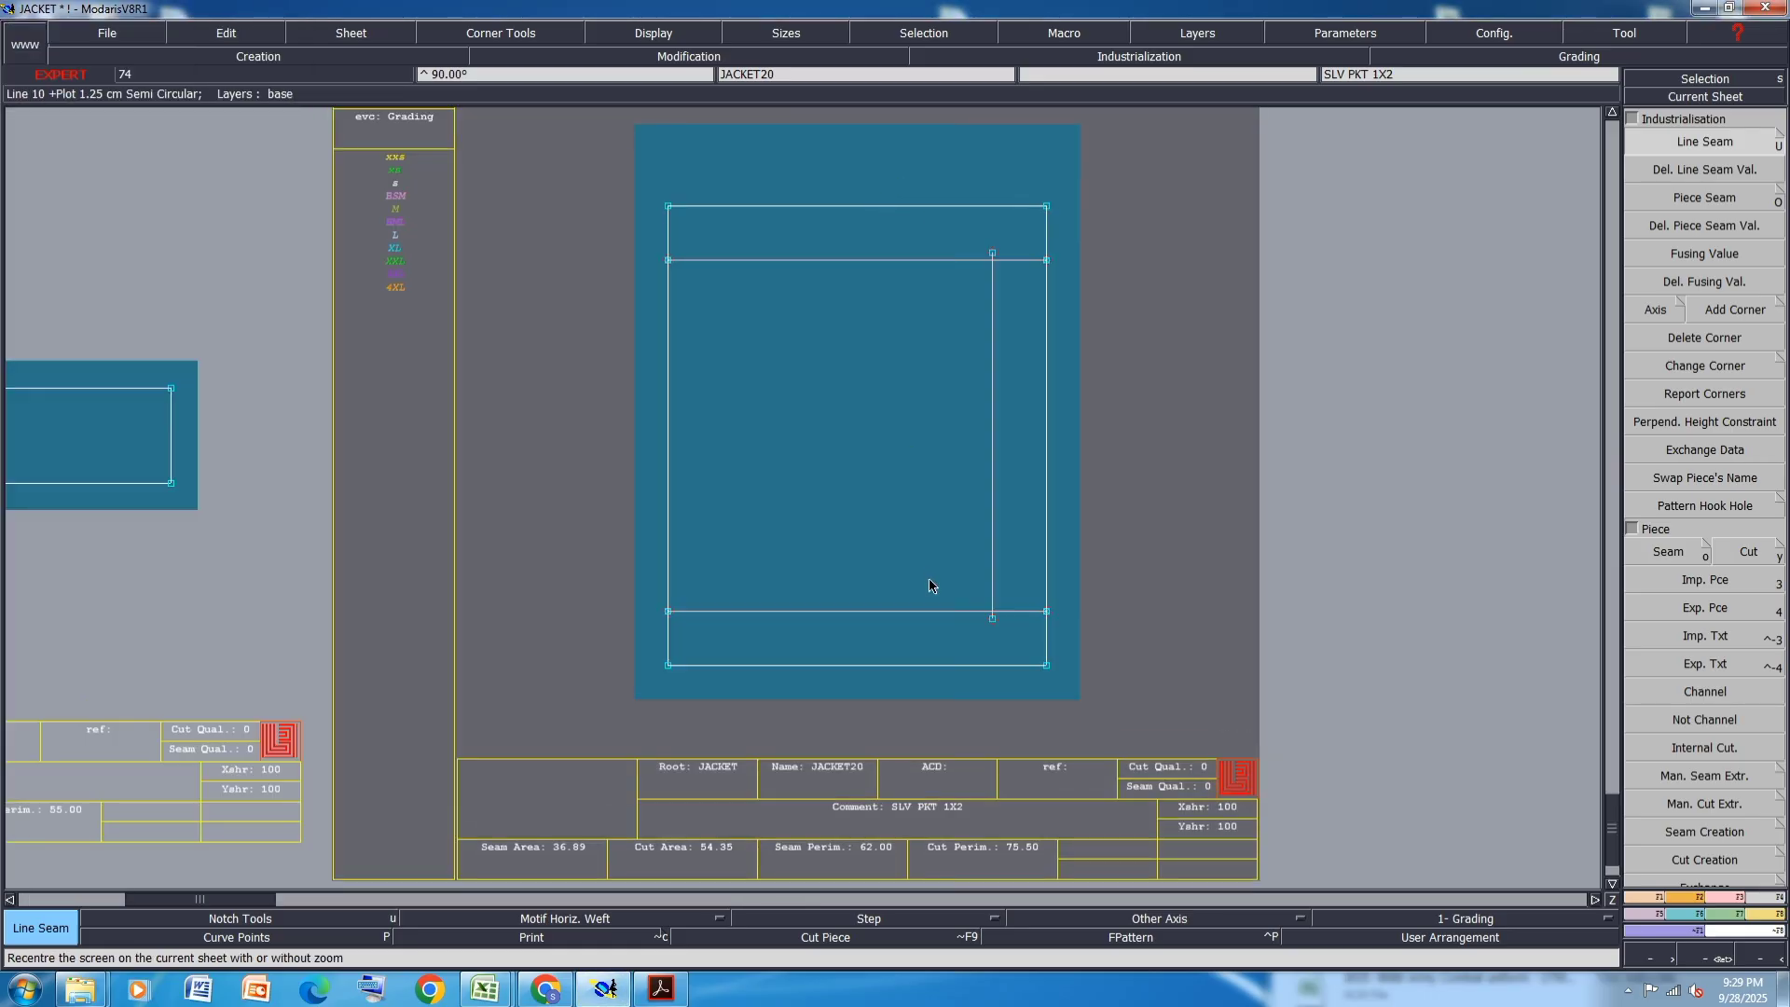
click(906, 663)
text(3)
key(Return)
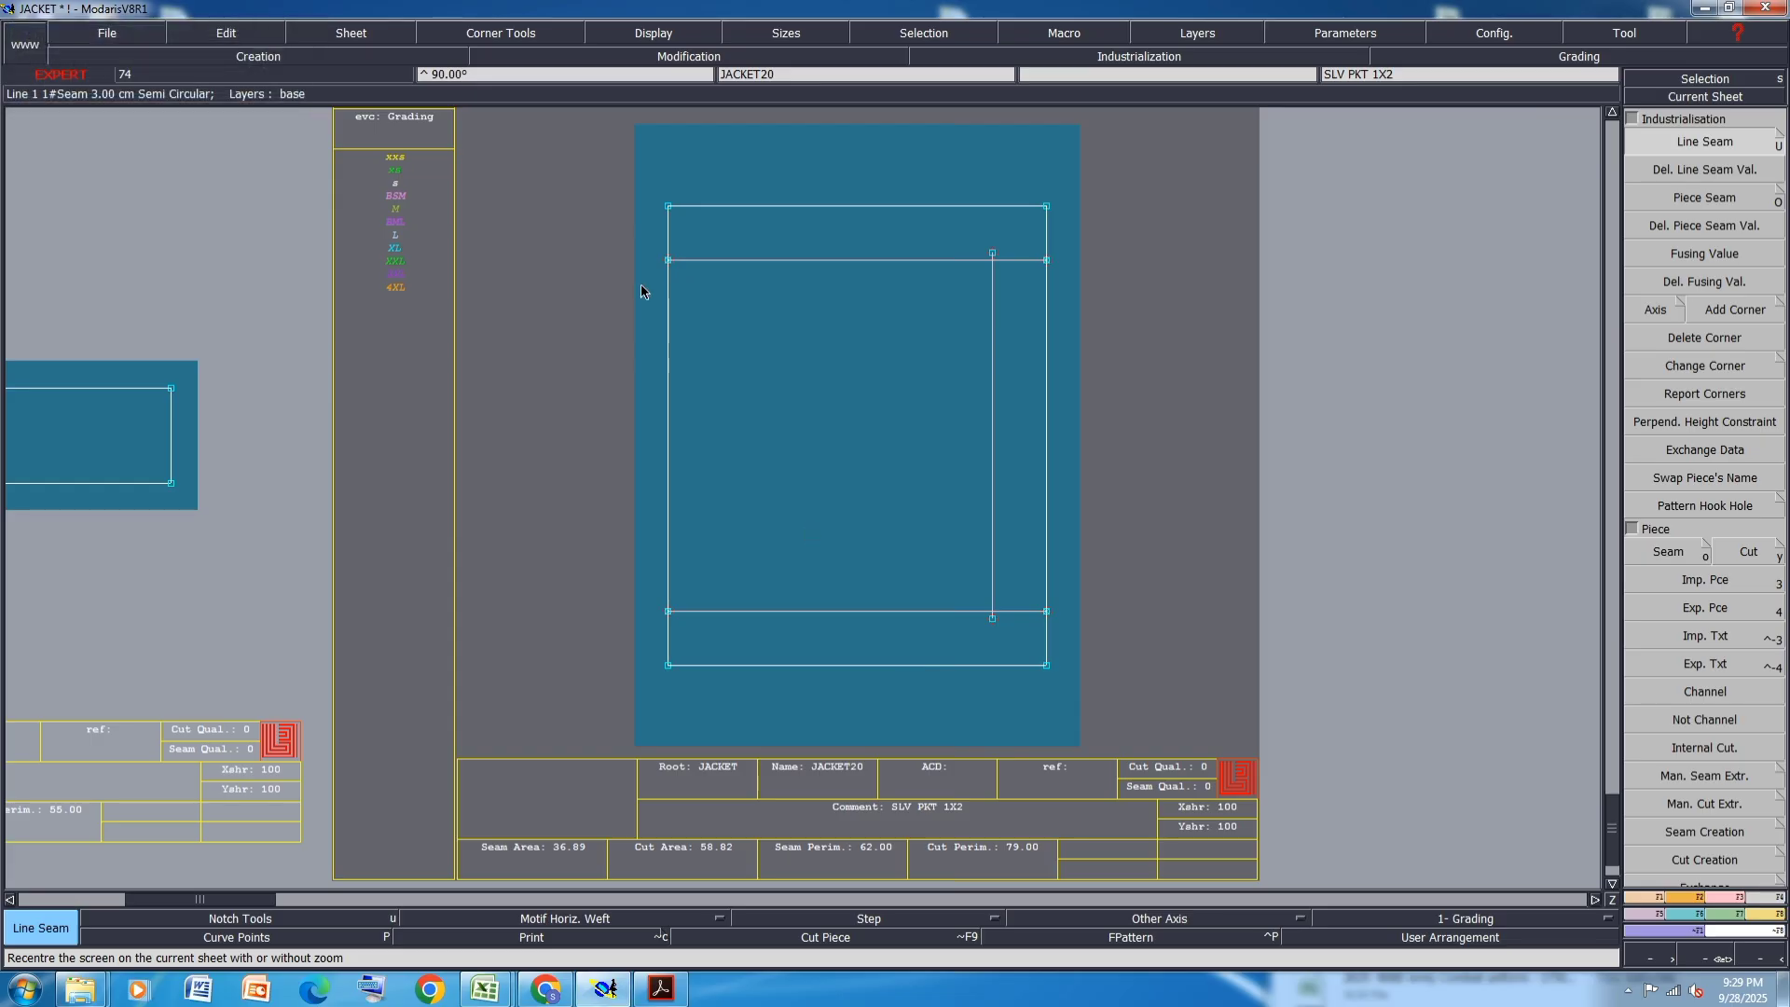
- Set the sleeve pocket's left edge allowance to 1.50 cm and its right edge allowance to 3 cm, and rearrange the sheets
click(668, 377)
text(1.50)
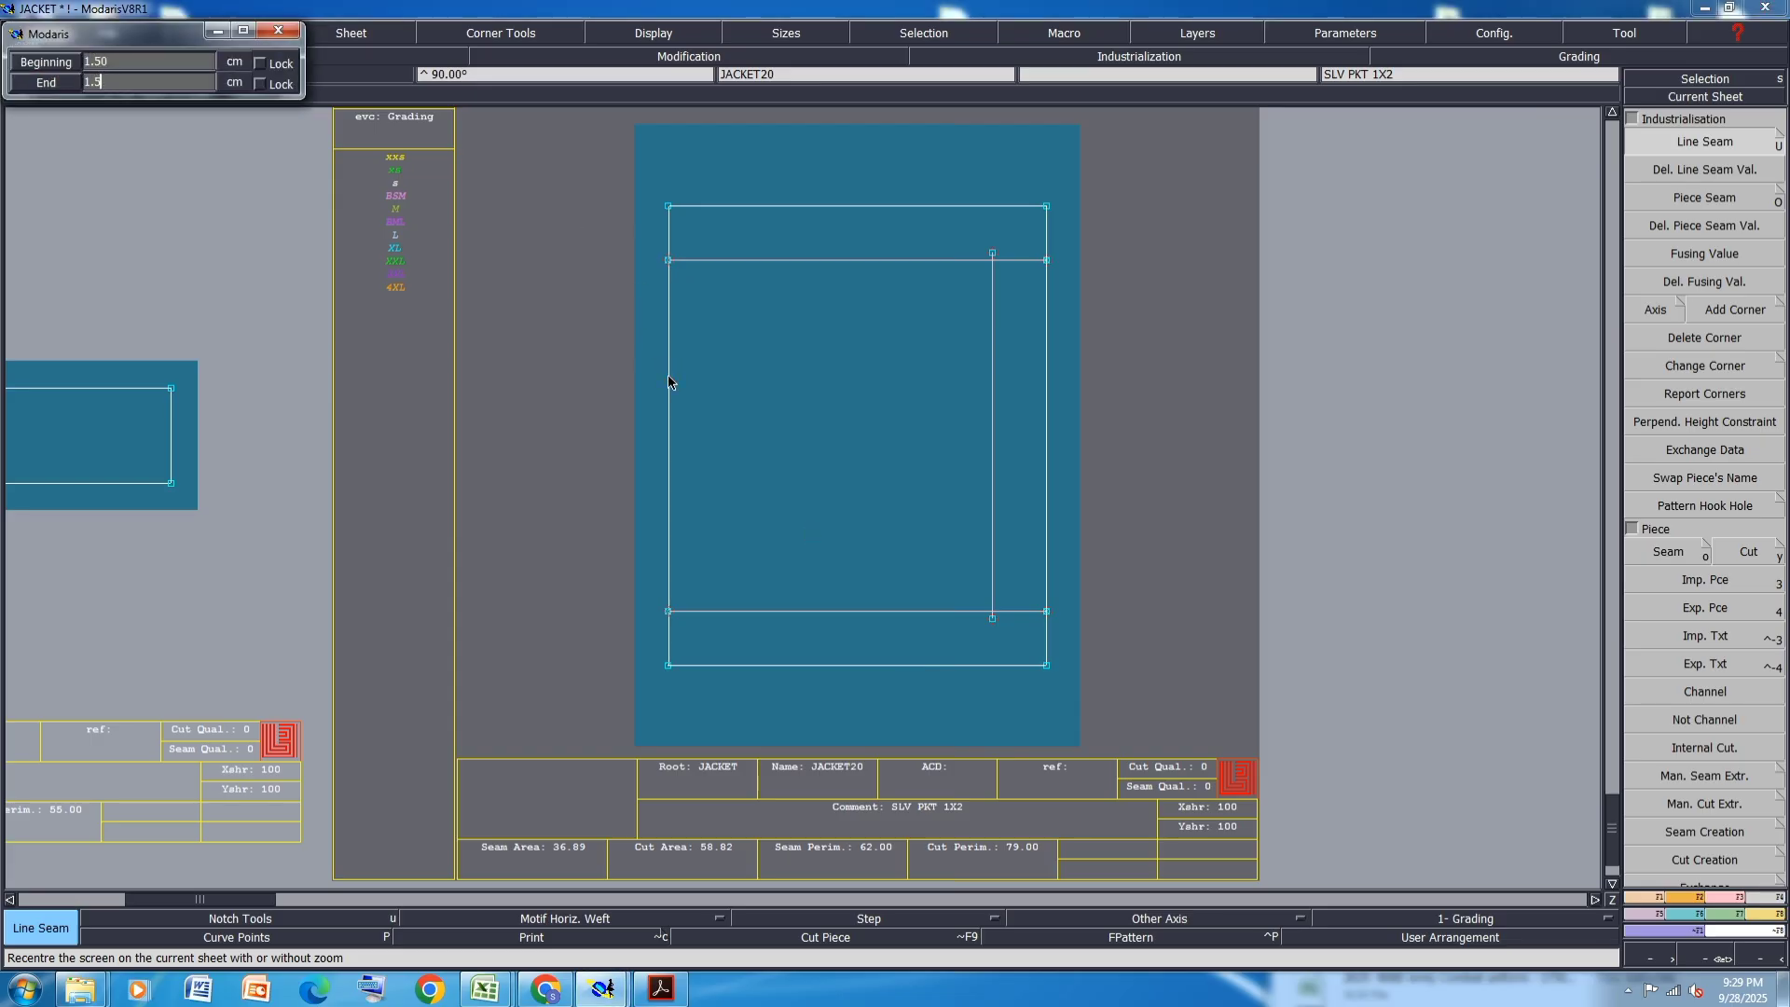
key(Return)
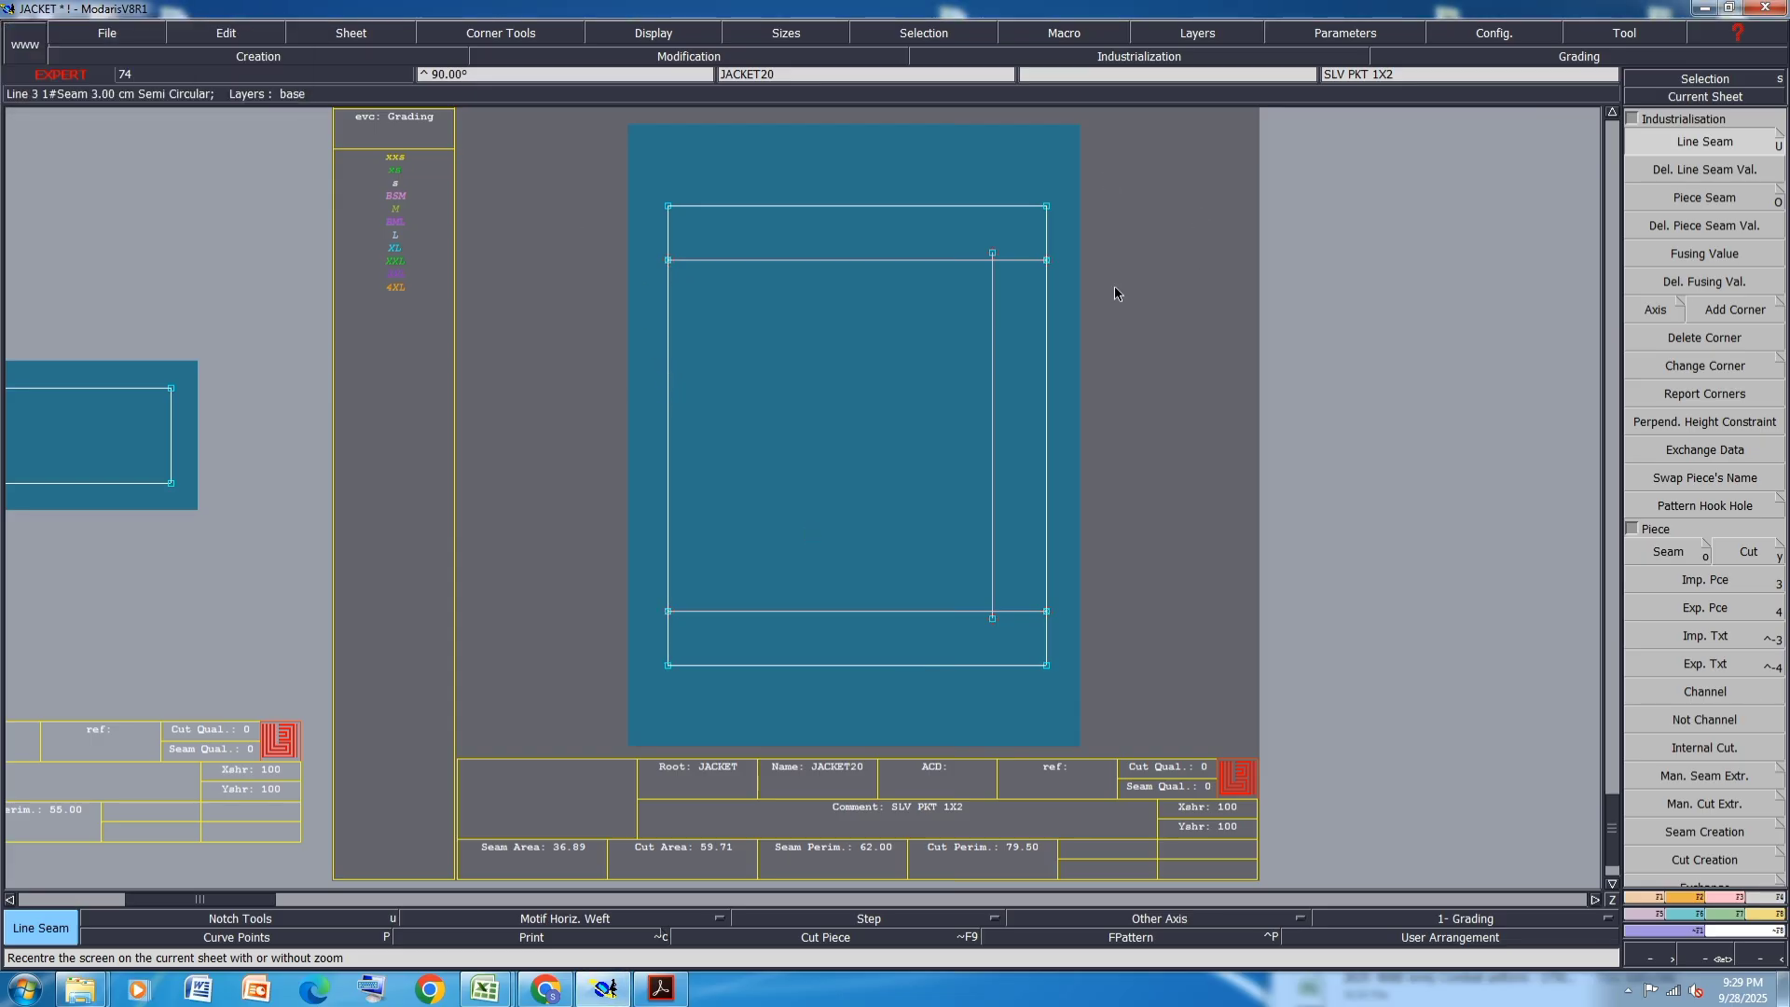
click(1046, 332)
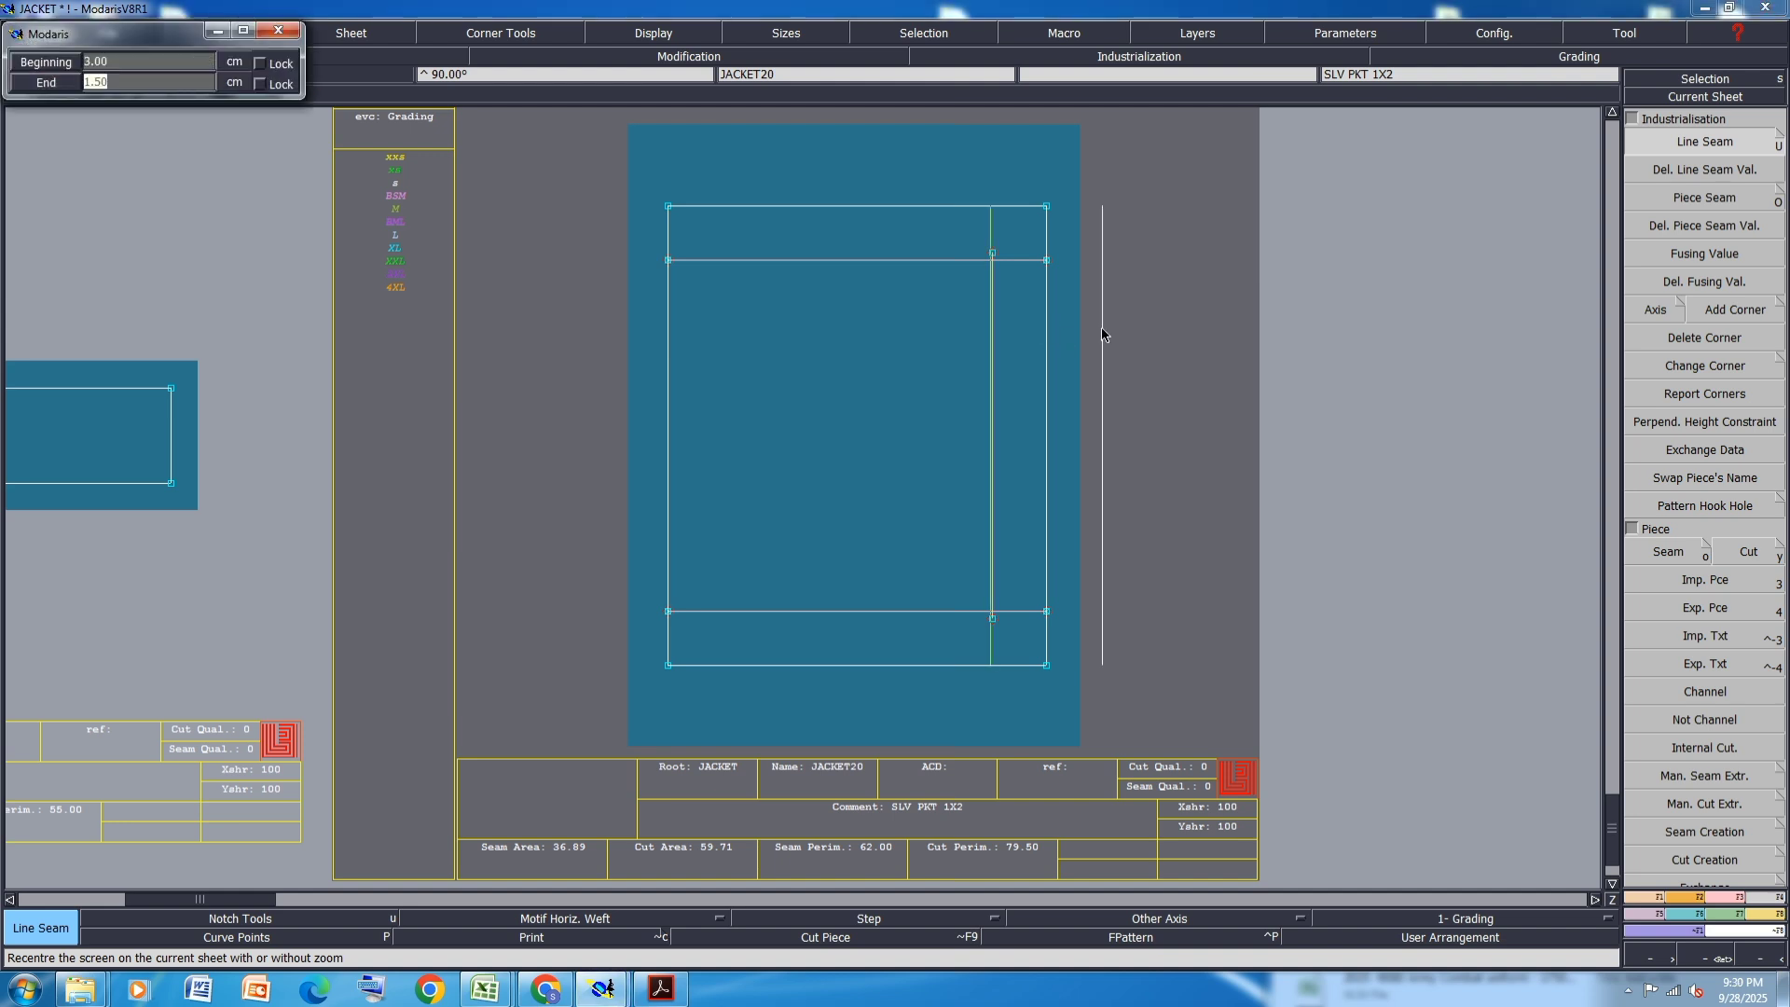
key(Return)
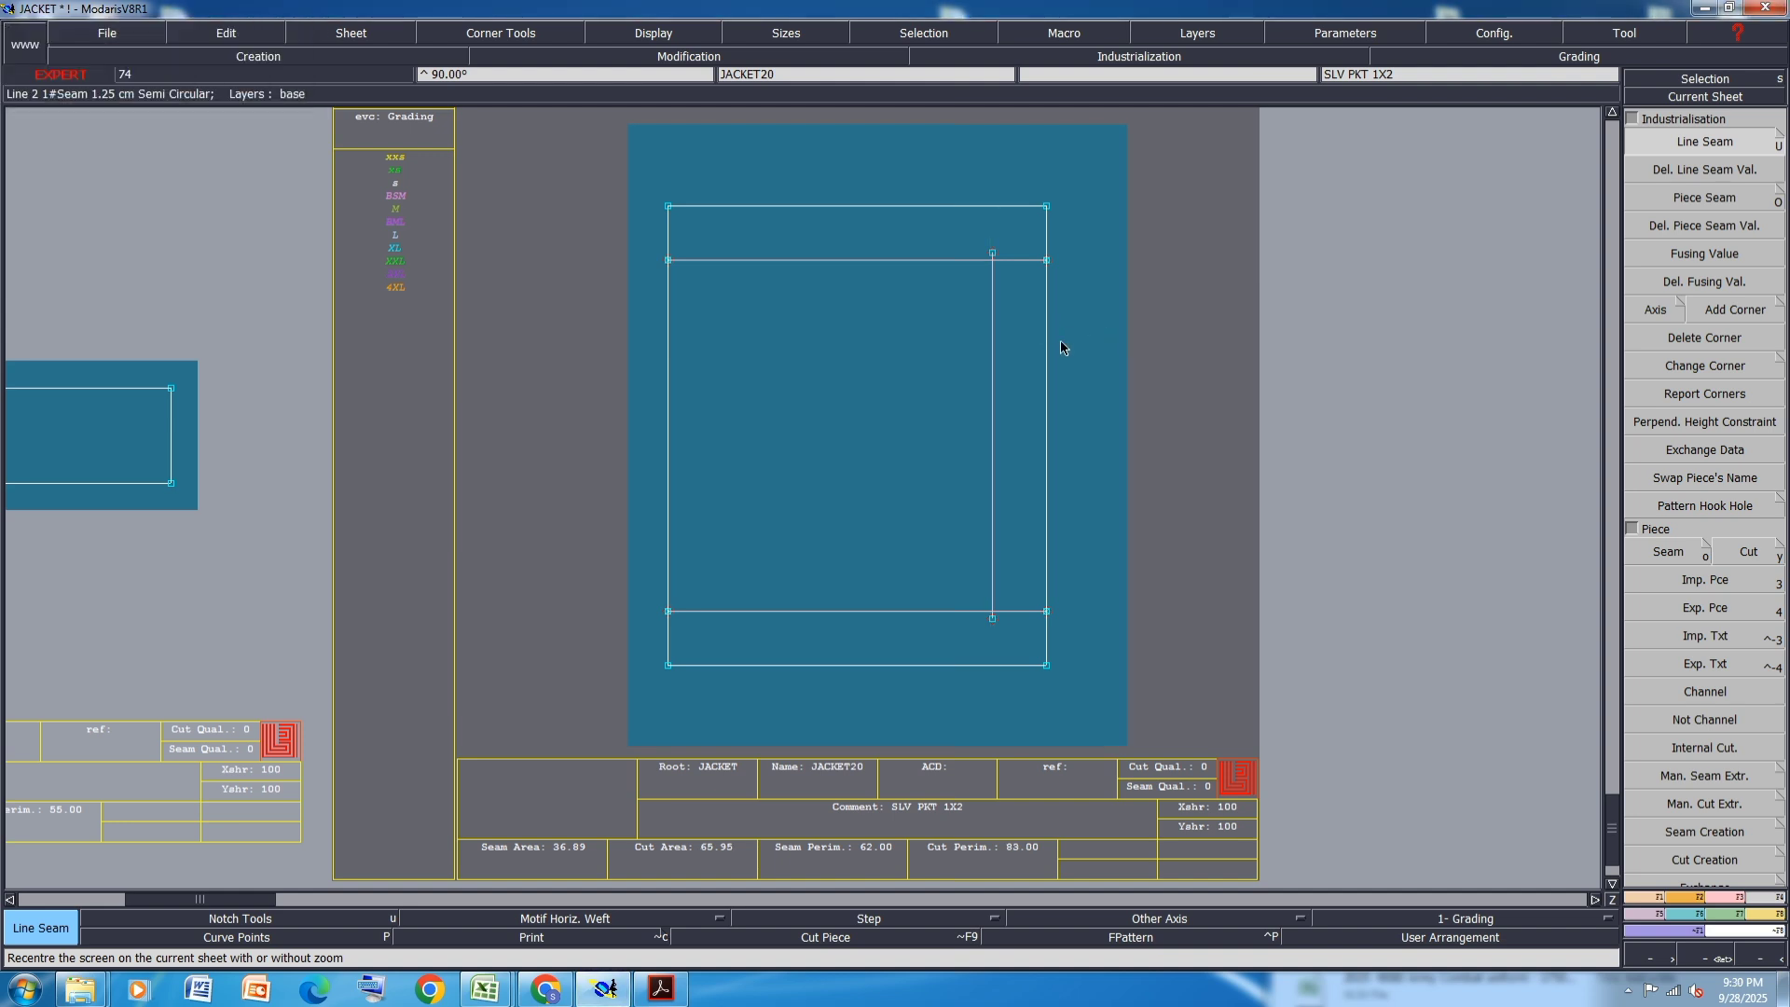
key(j)
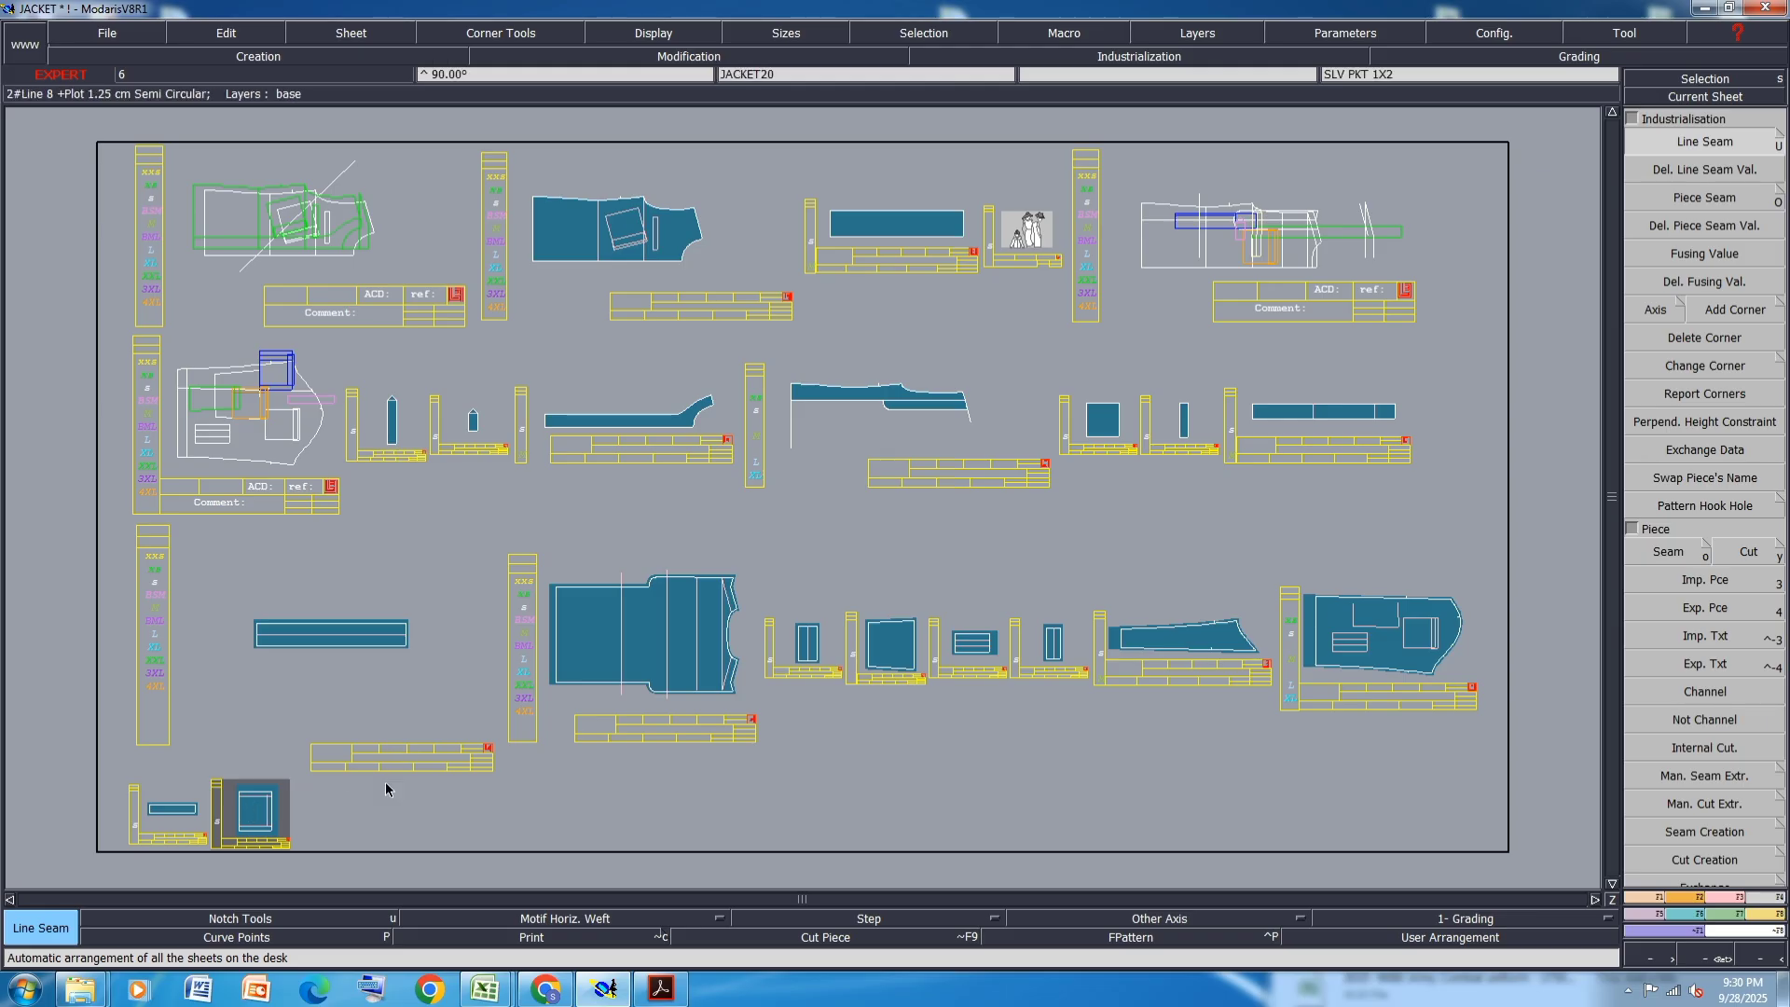
- Add a 1 cm seam allowance around the FRONT 1X2 piece
scroll(609, 194, up, 1)
scroll(670, 242, up, 1)
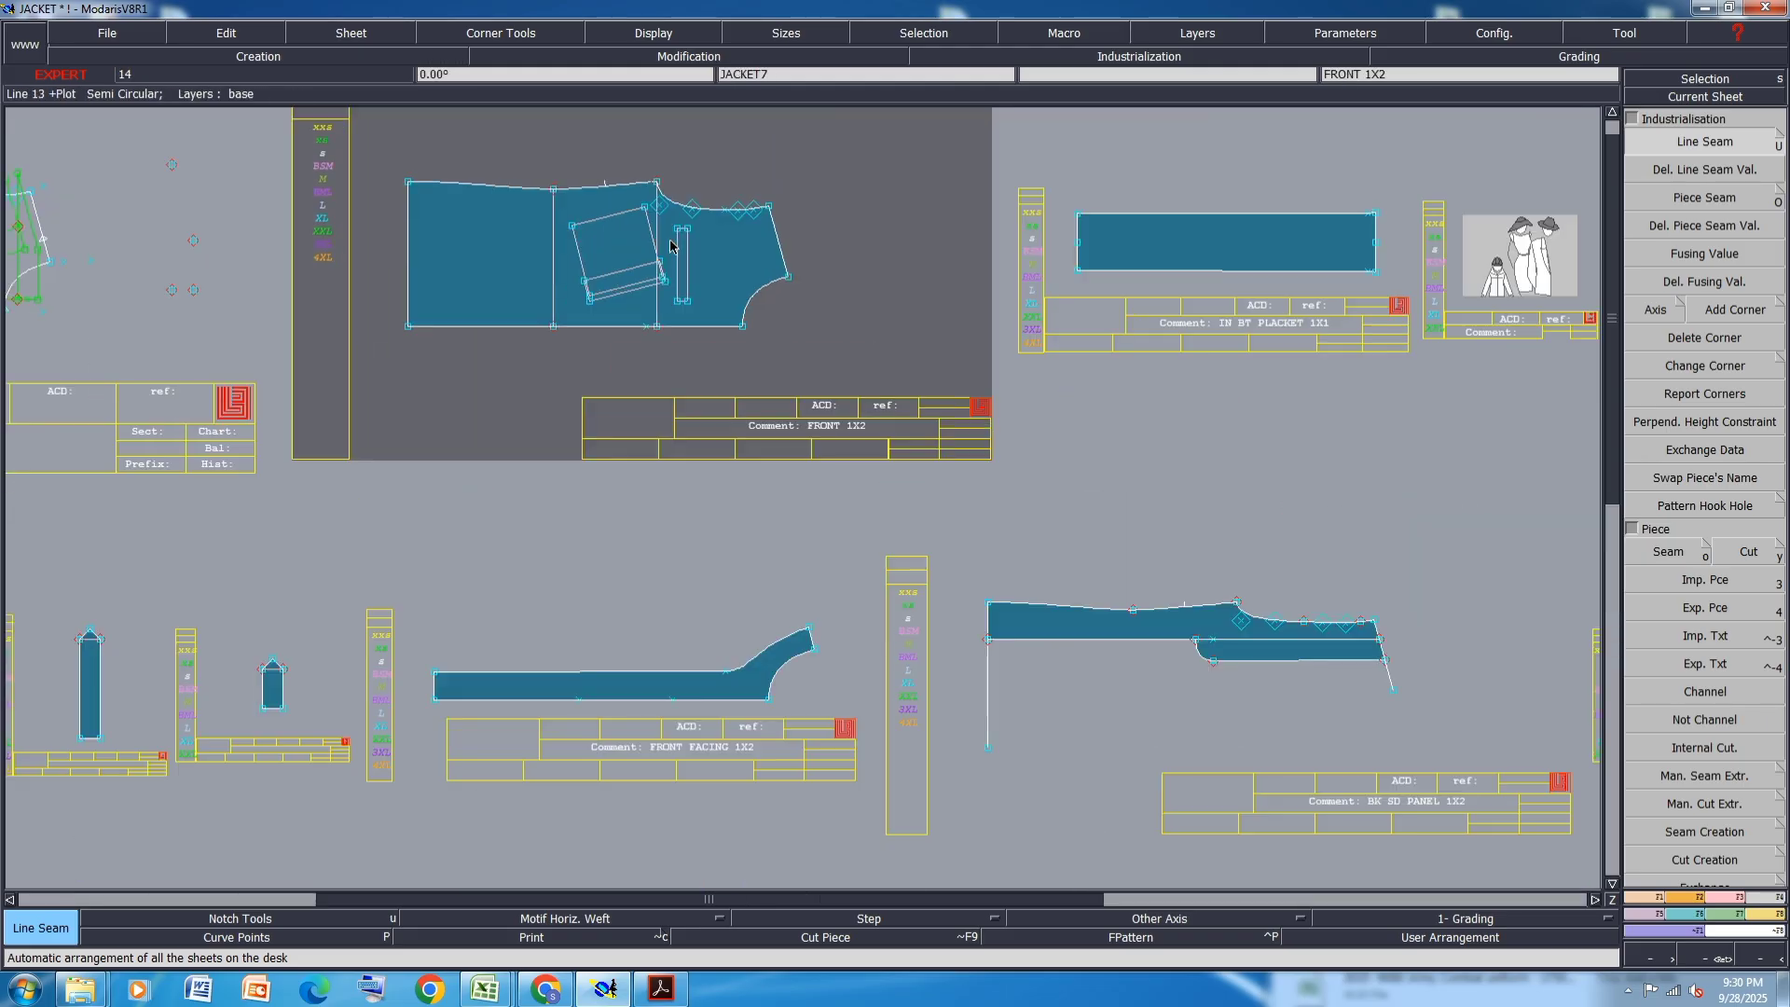
scroll(671, 246, down, 1)
scroll(671, 247, up, 2)
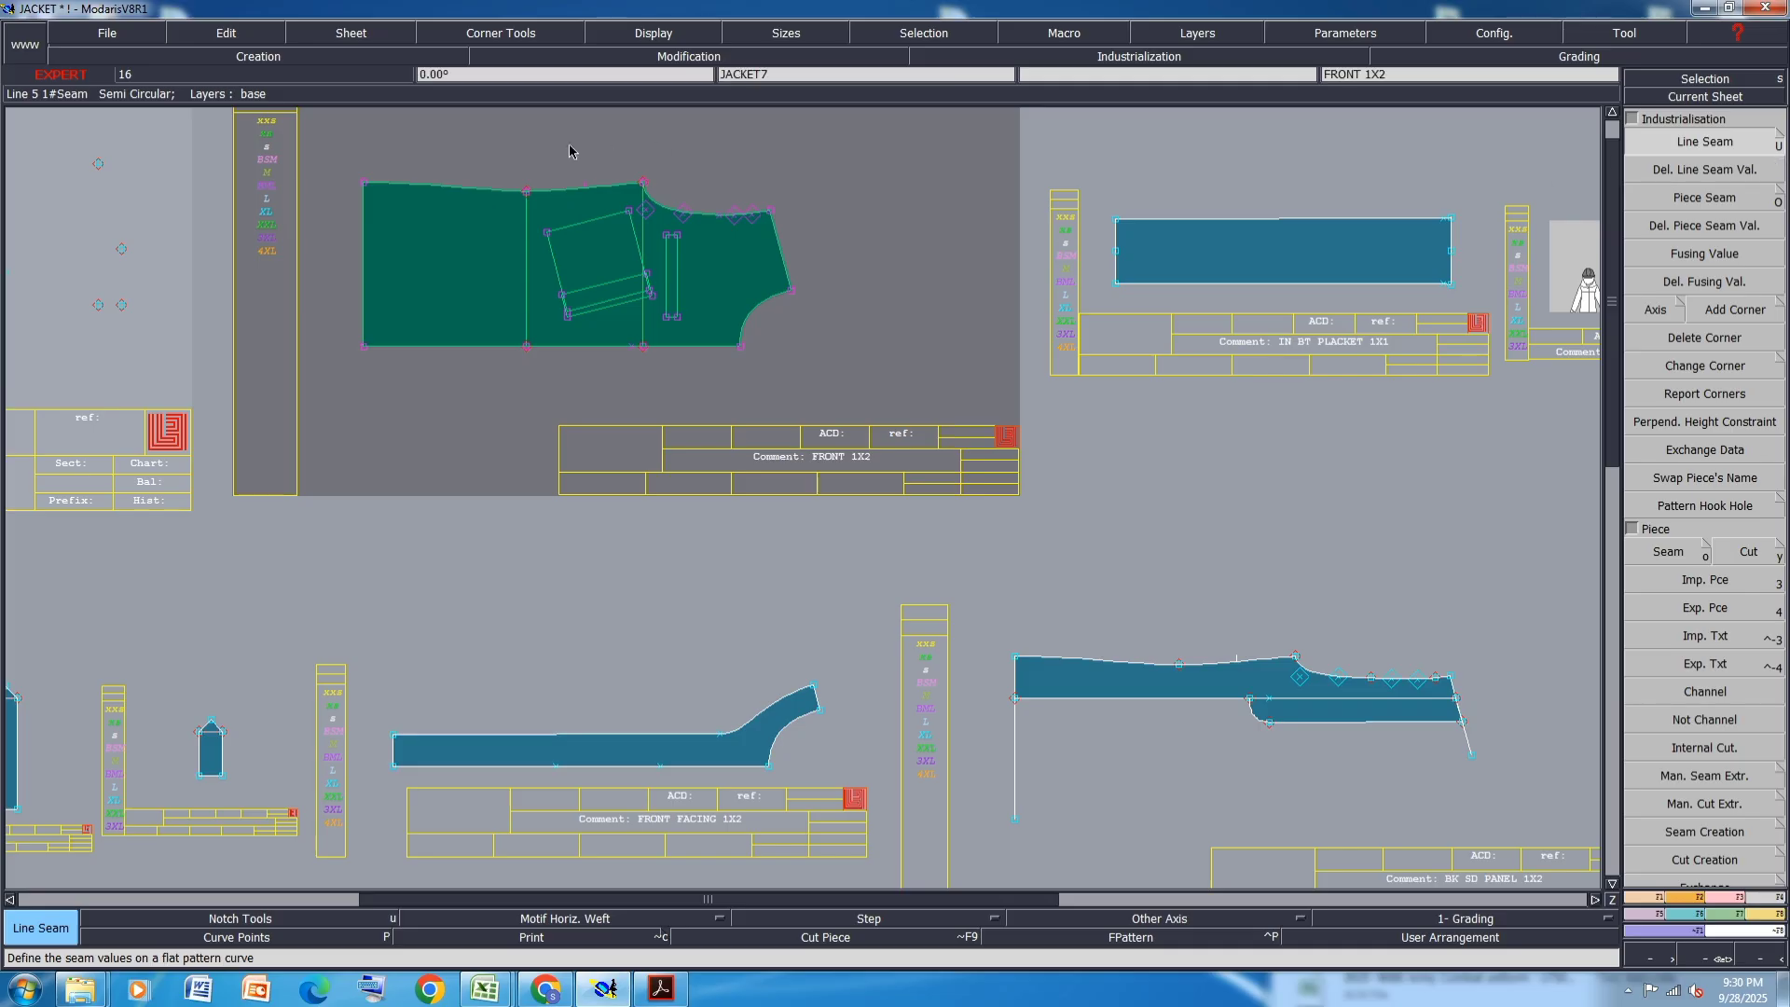
click(563, 188)
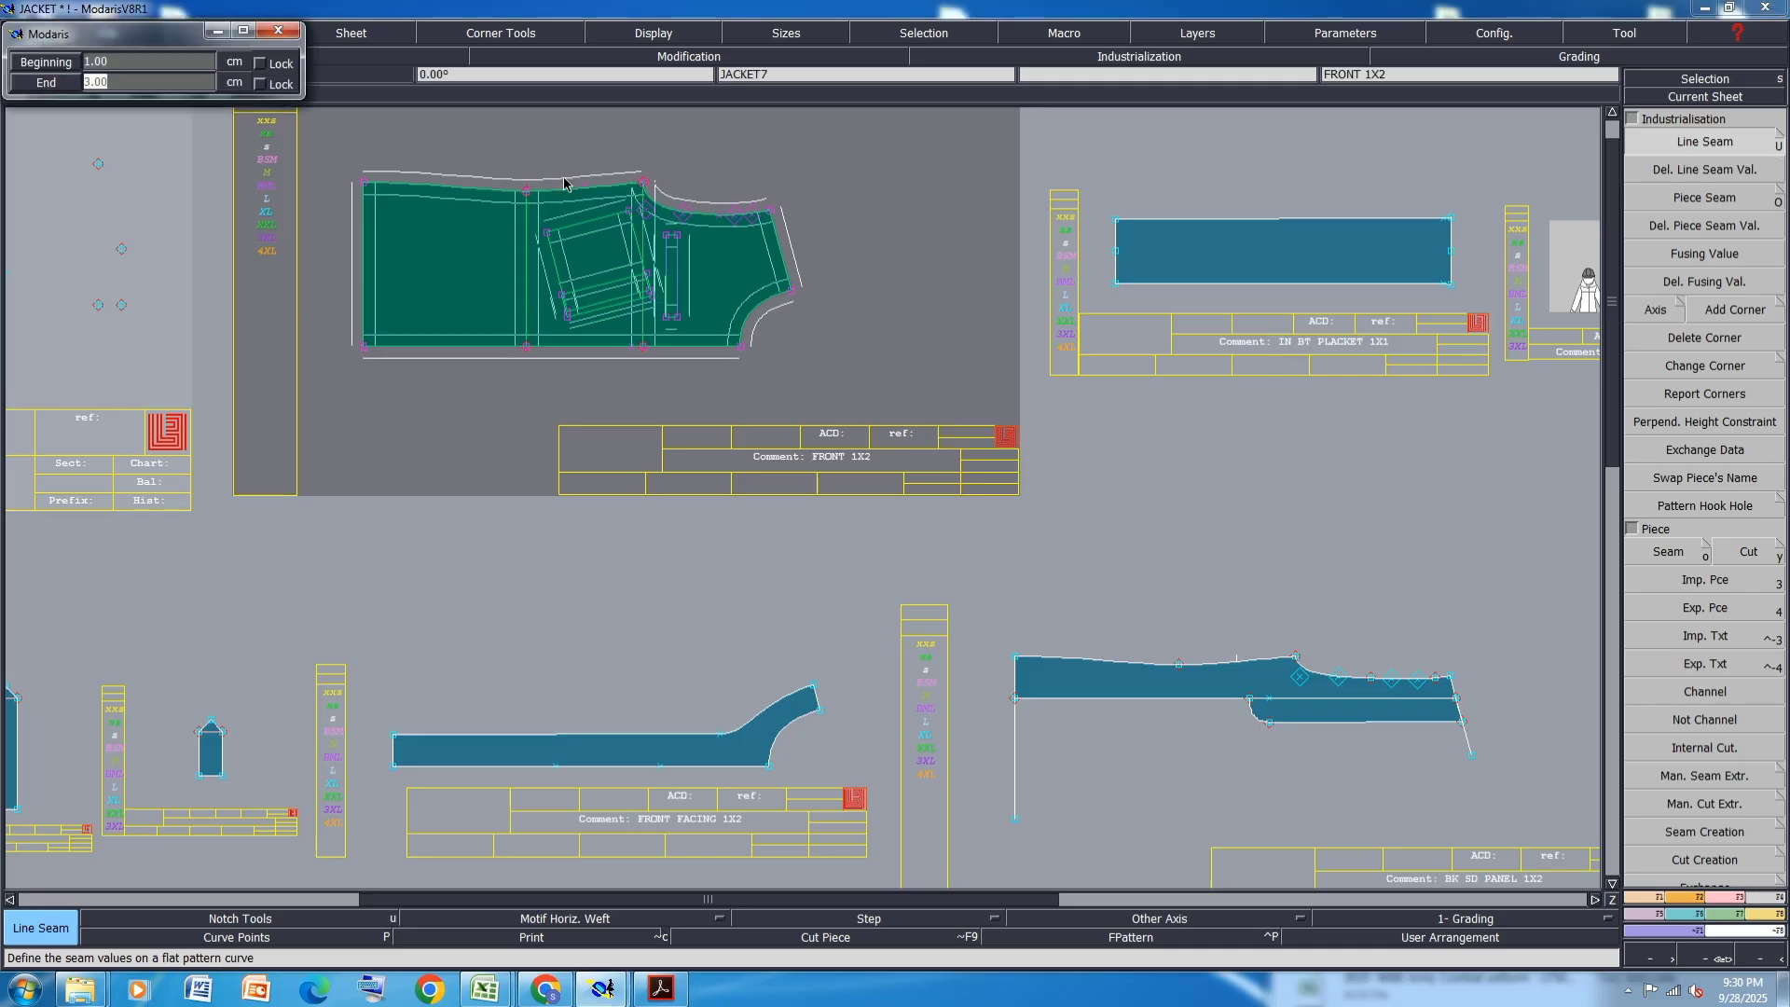
key(Return)
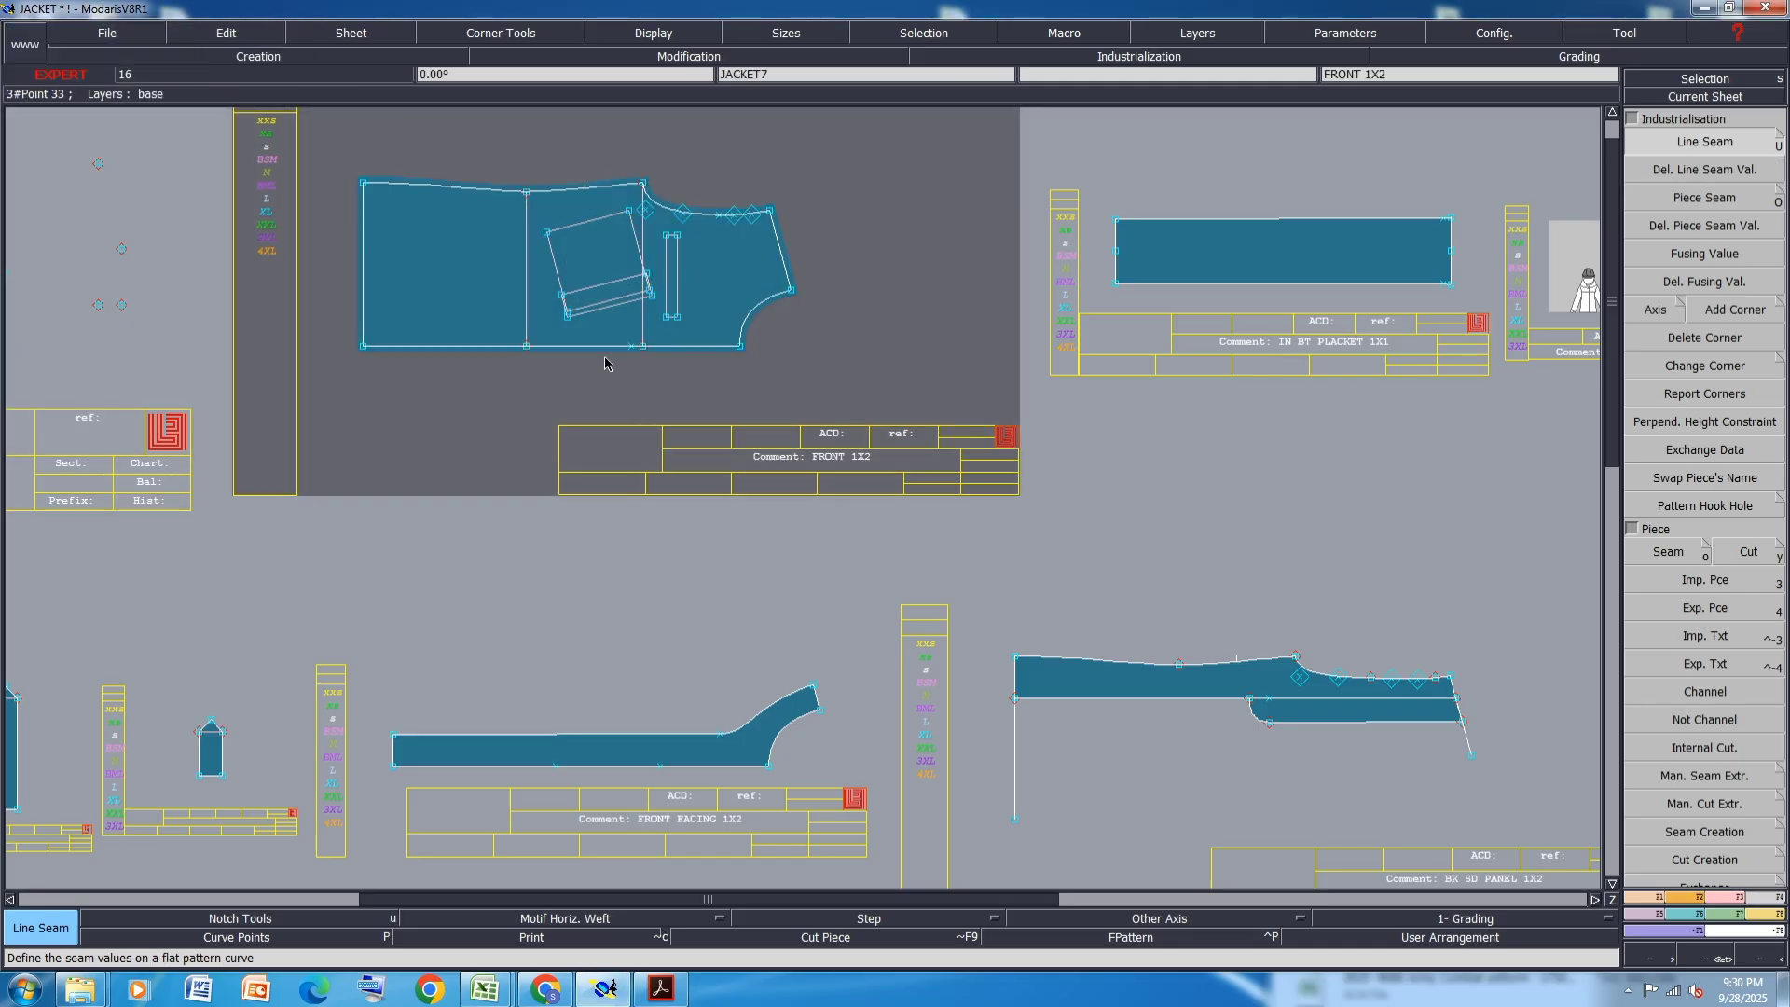
- Set the FRONT 1X2 allowance to 0.5 cm along its long straight lower edge and 3 cm along its hem edge
click(605, 355)
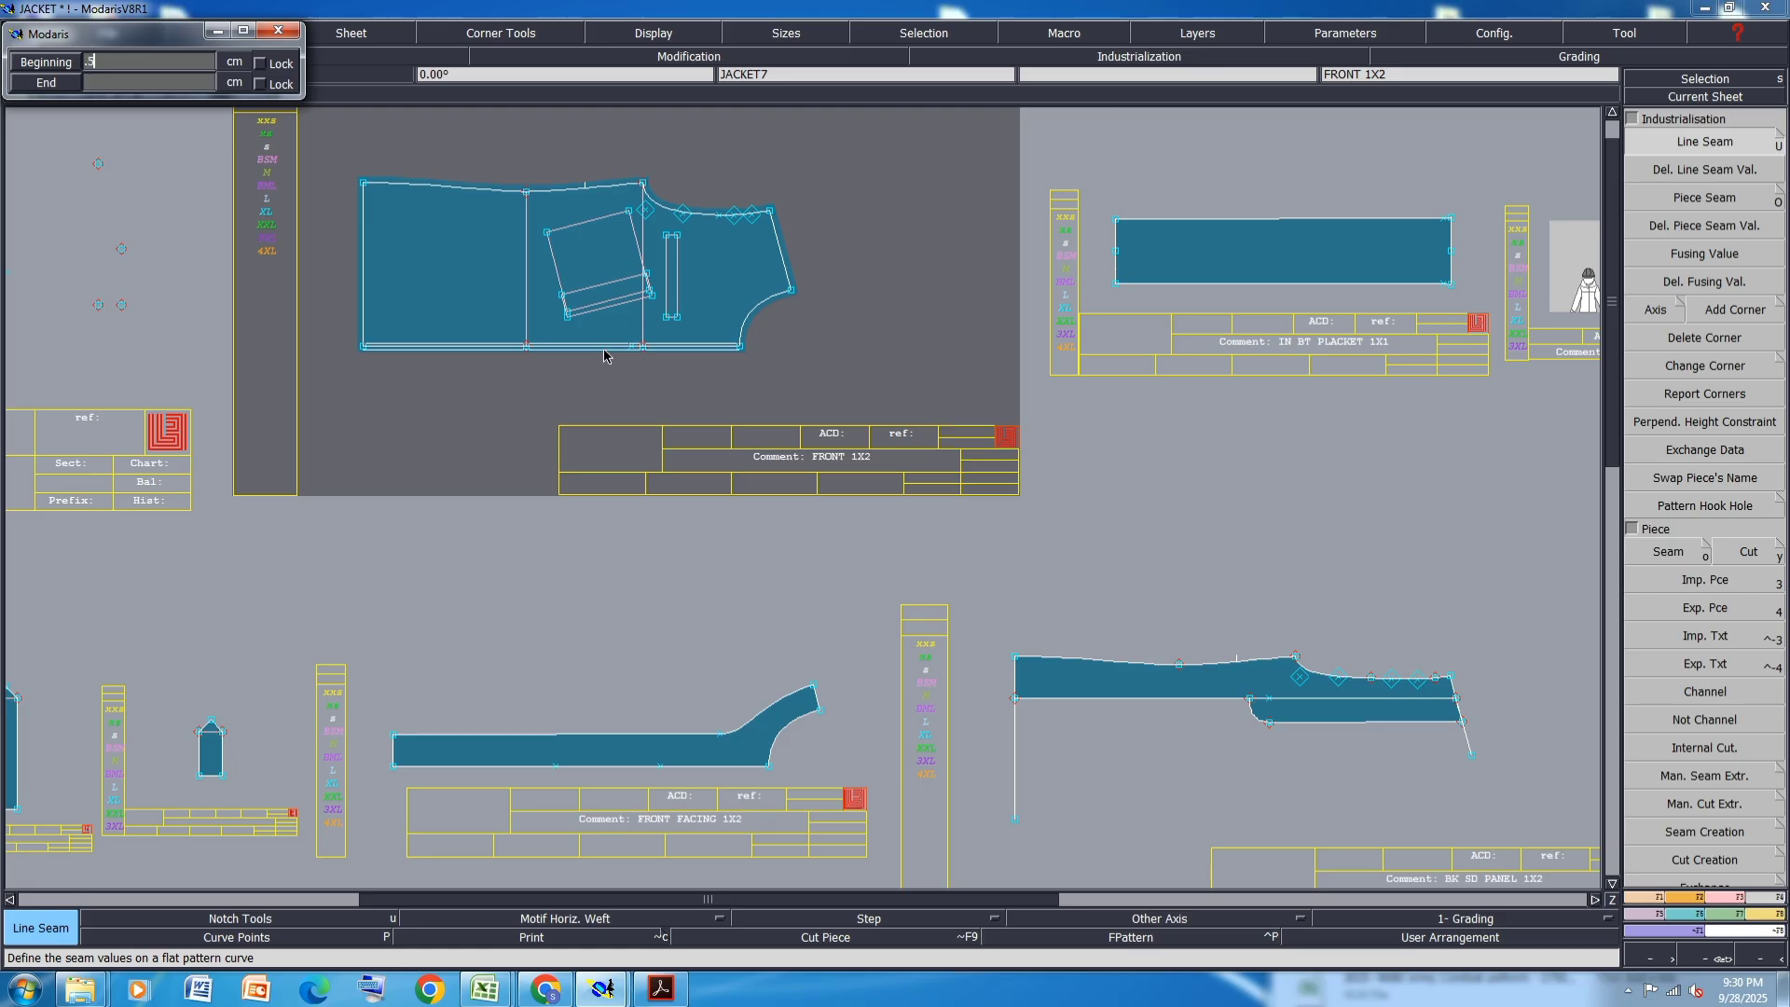
text(.5)
key(Return)
key(Return)
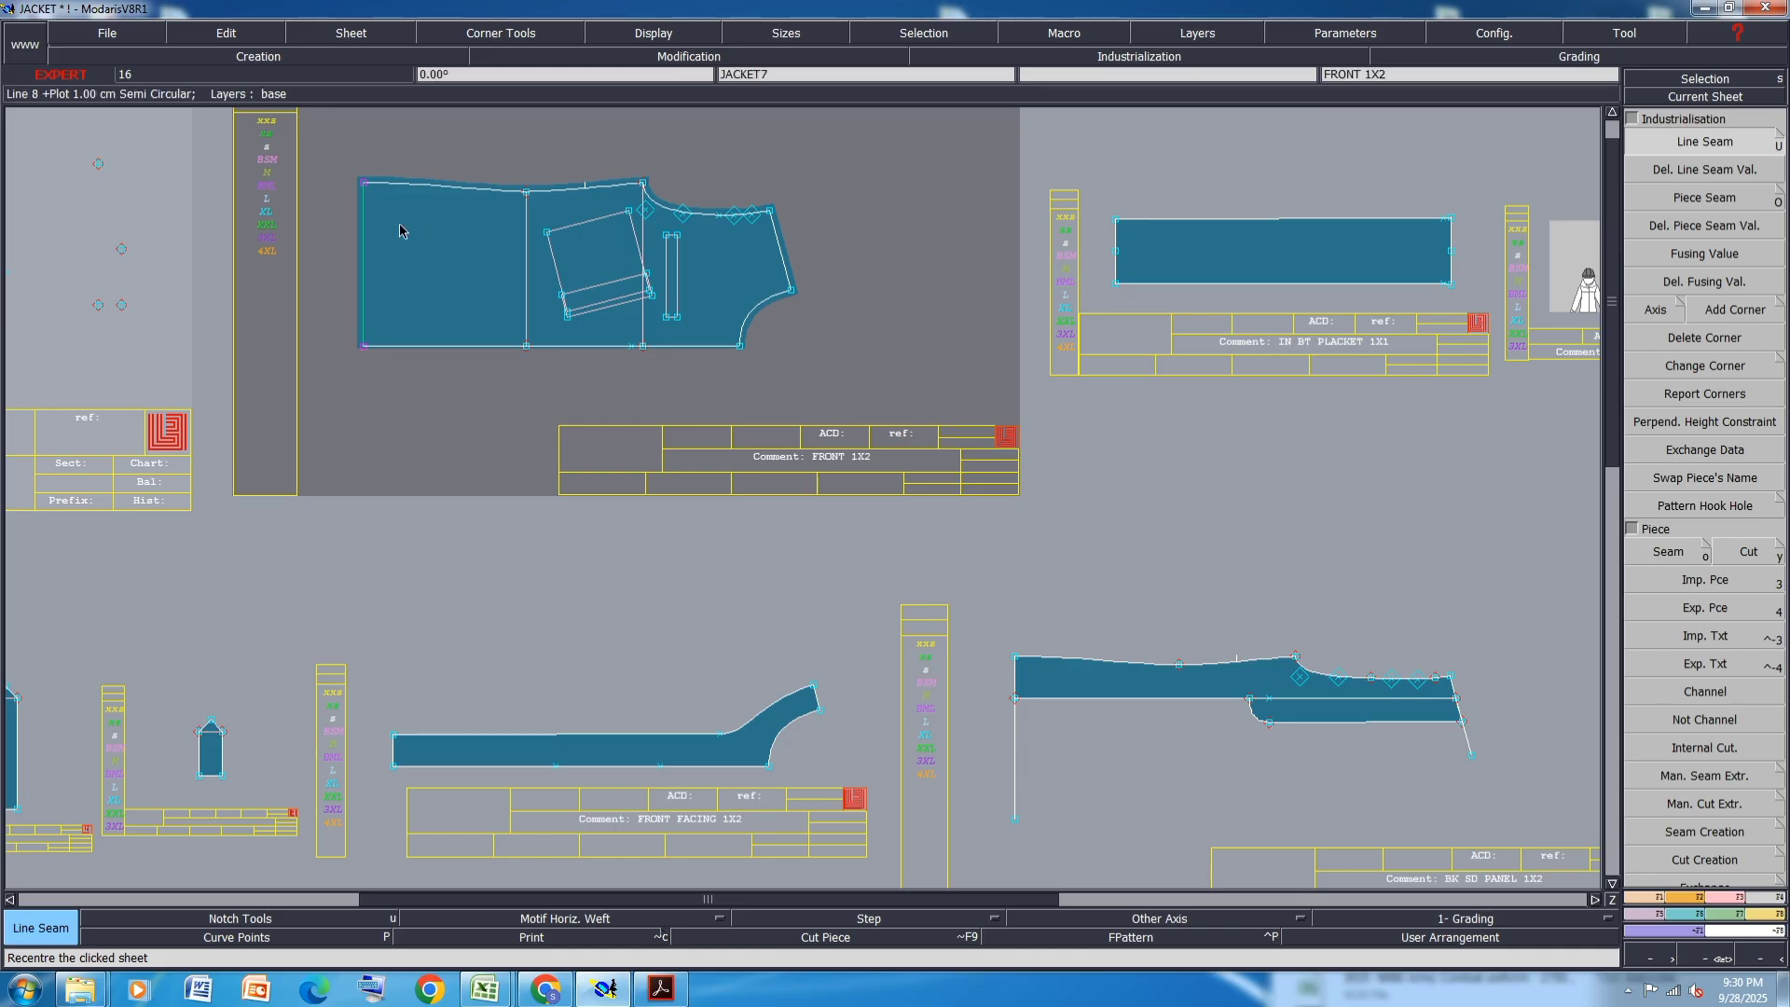
click(341, 252)
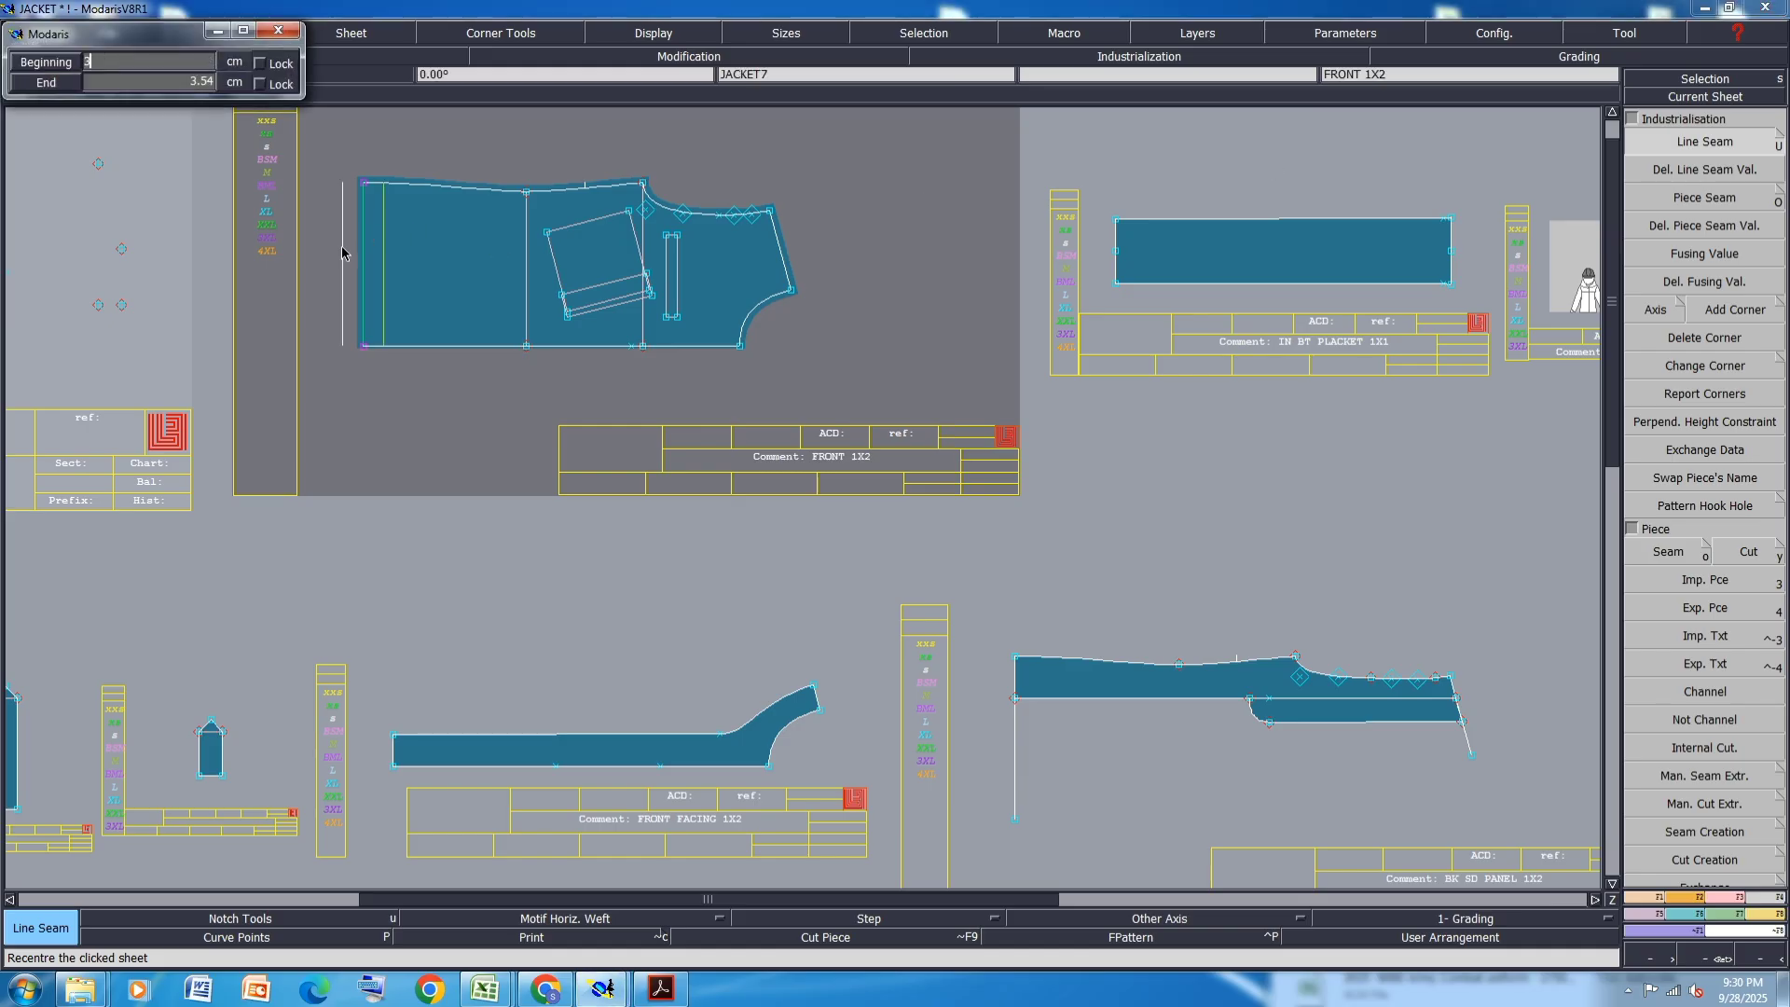
key(Return)
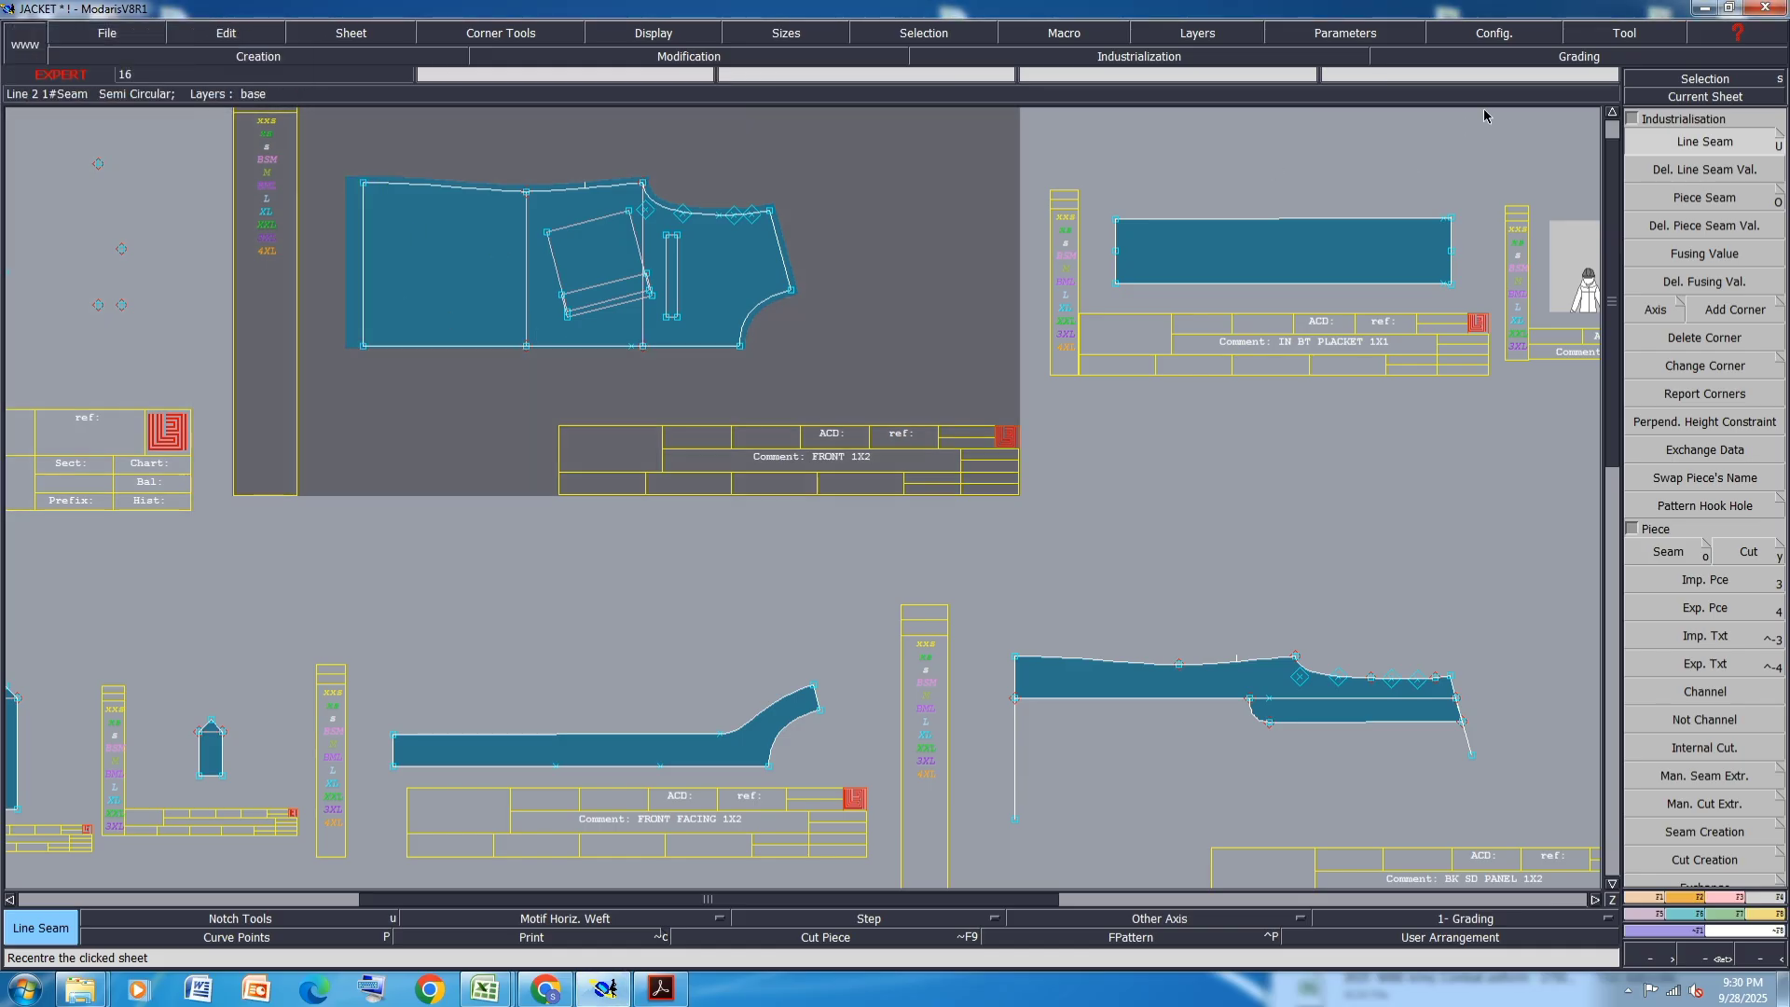
- Add a 1.25 cm seam allowance around the IN BT PLACKET 1X1 piece
click(1197, 229)
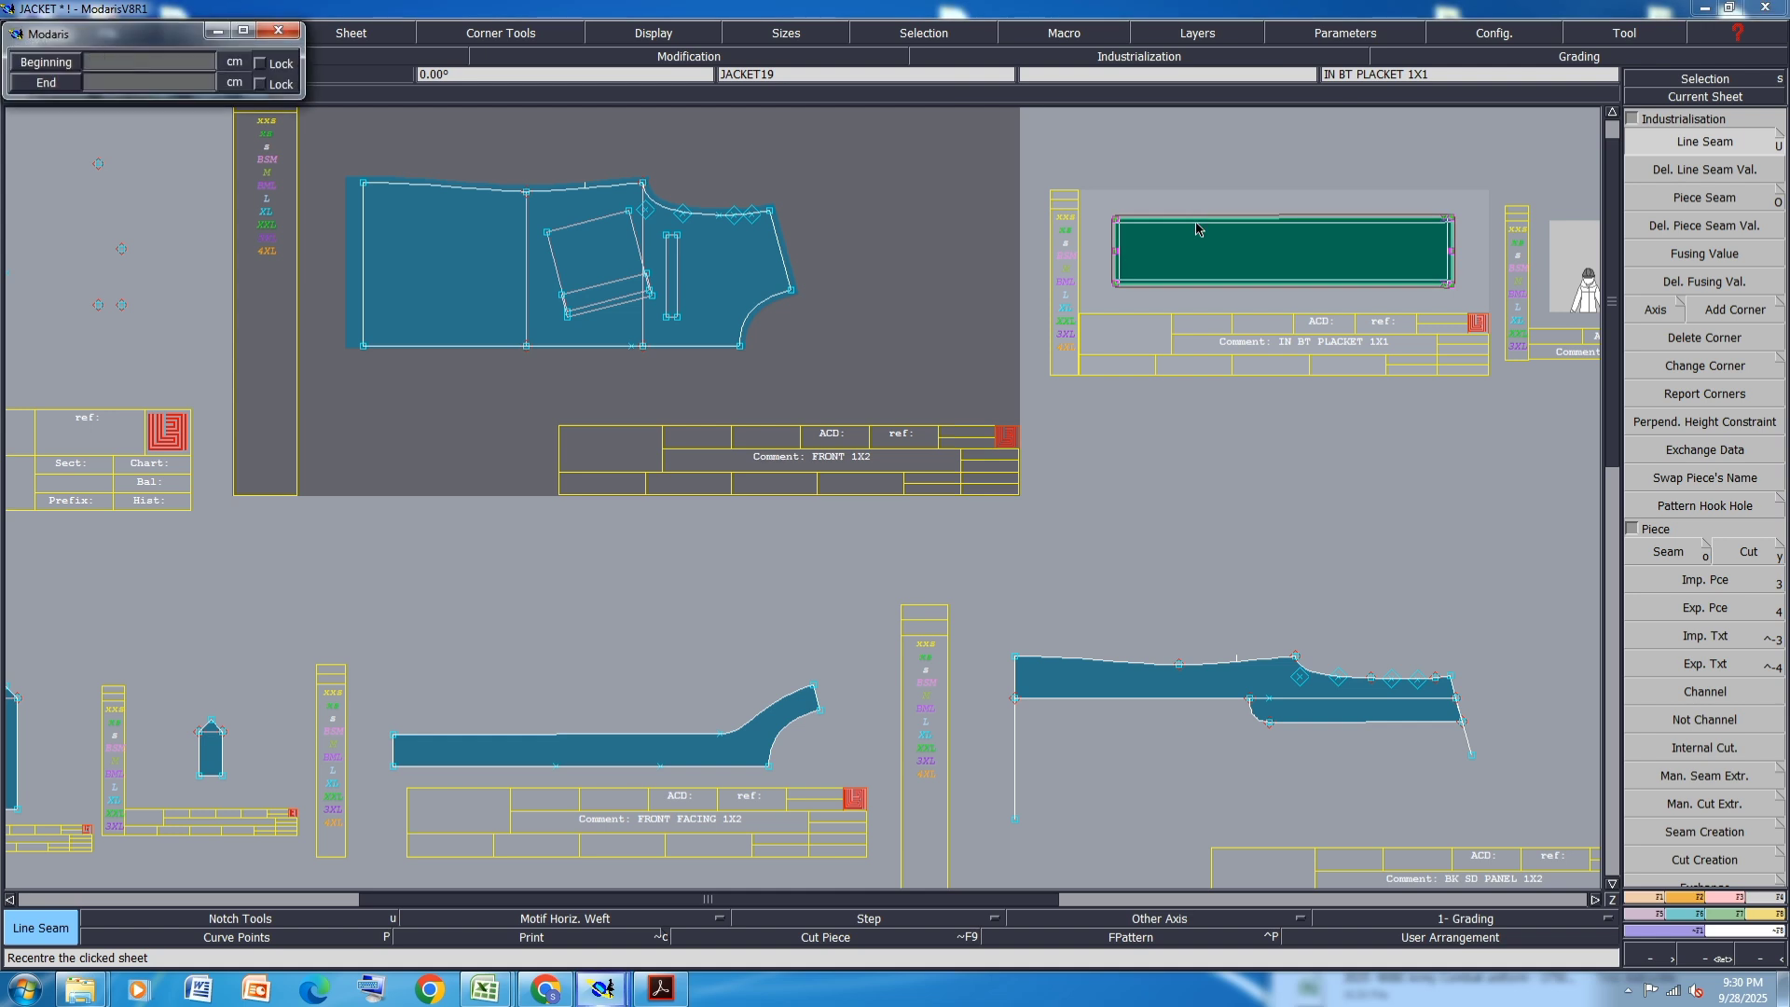
text(1.25)
key(Return)
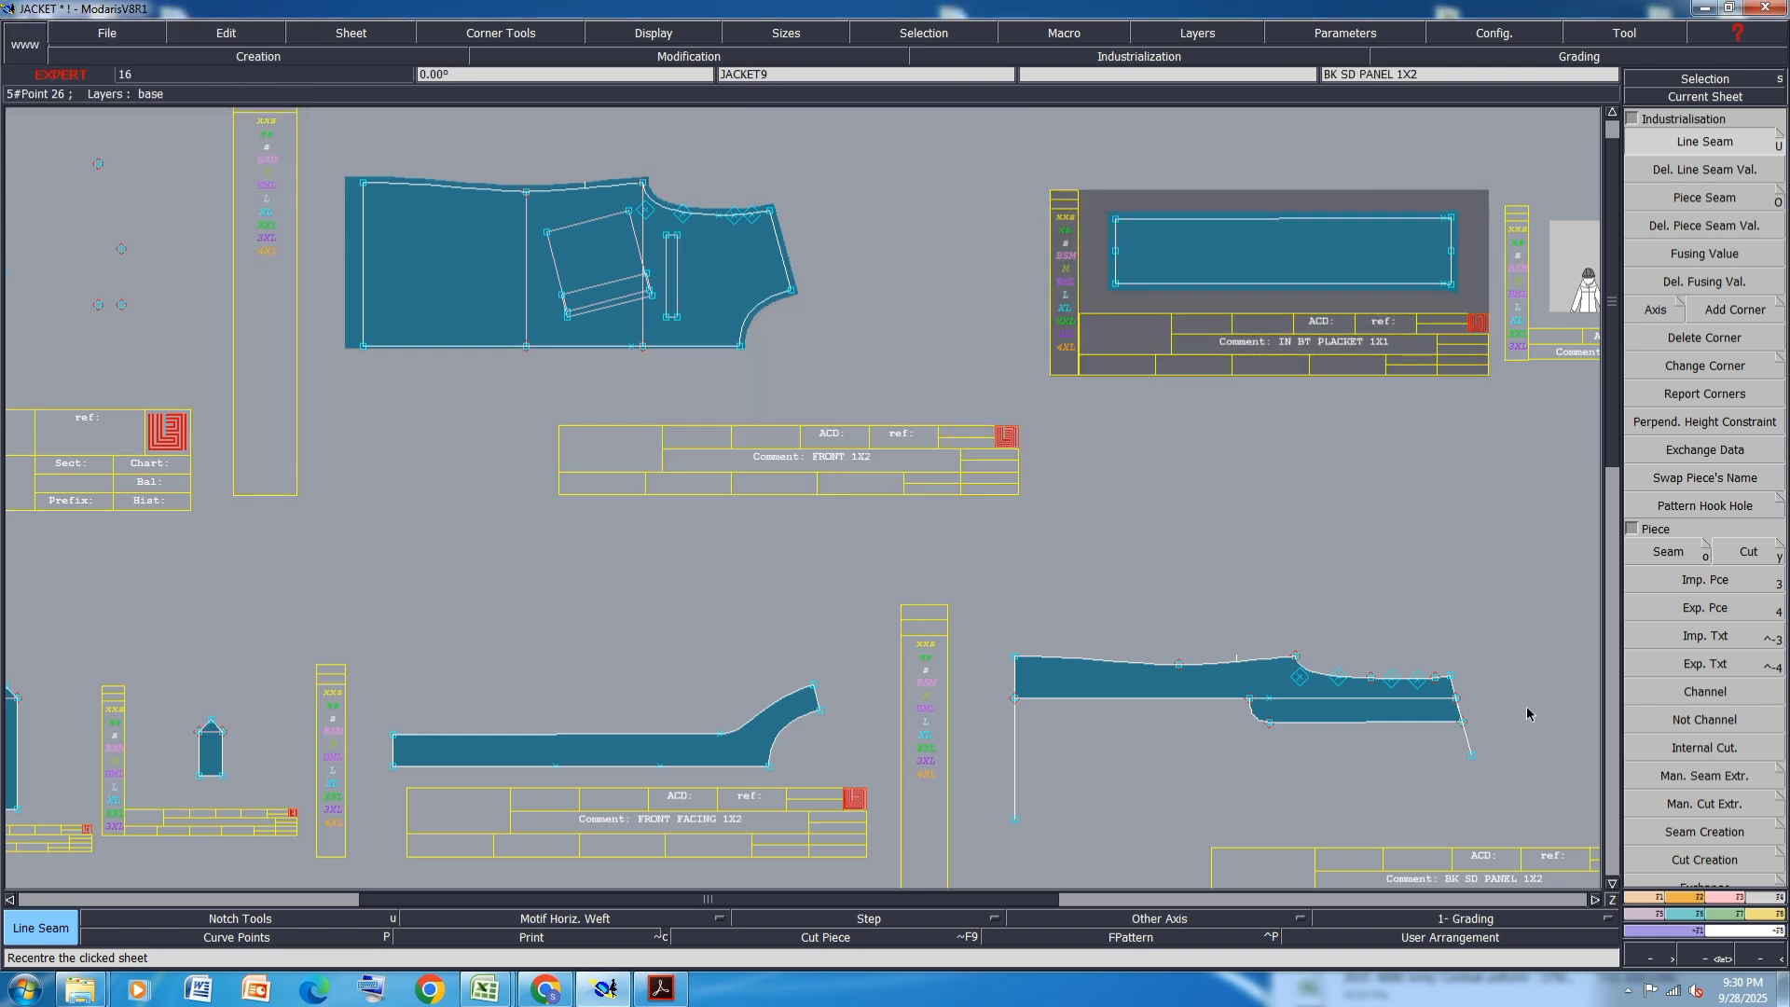
- Add a 1 cm seam allowance around the BK SD PANEL 1X2 piece and set its short hem edge to 3 cm
click(1103, 661)
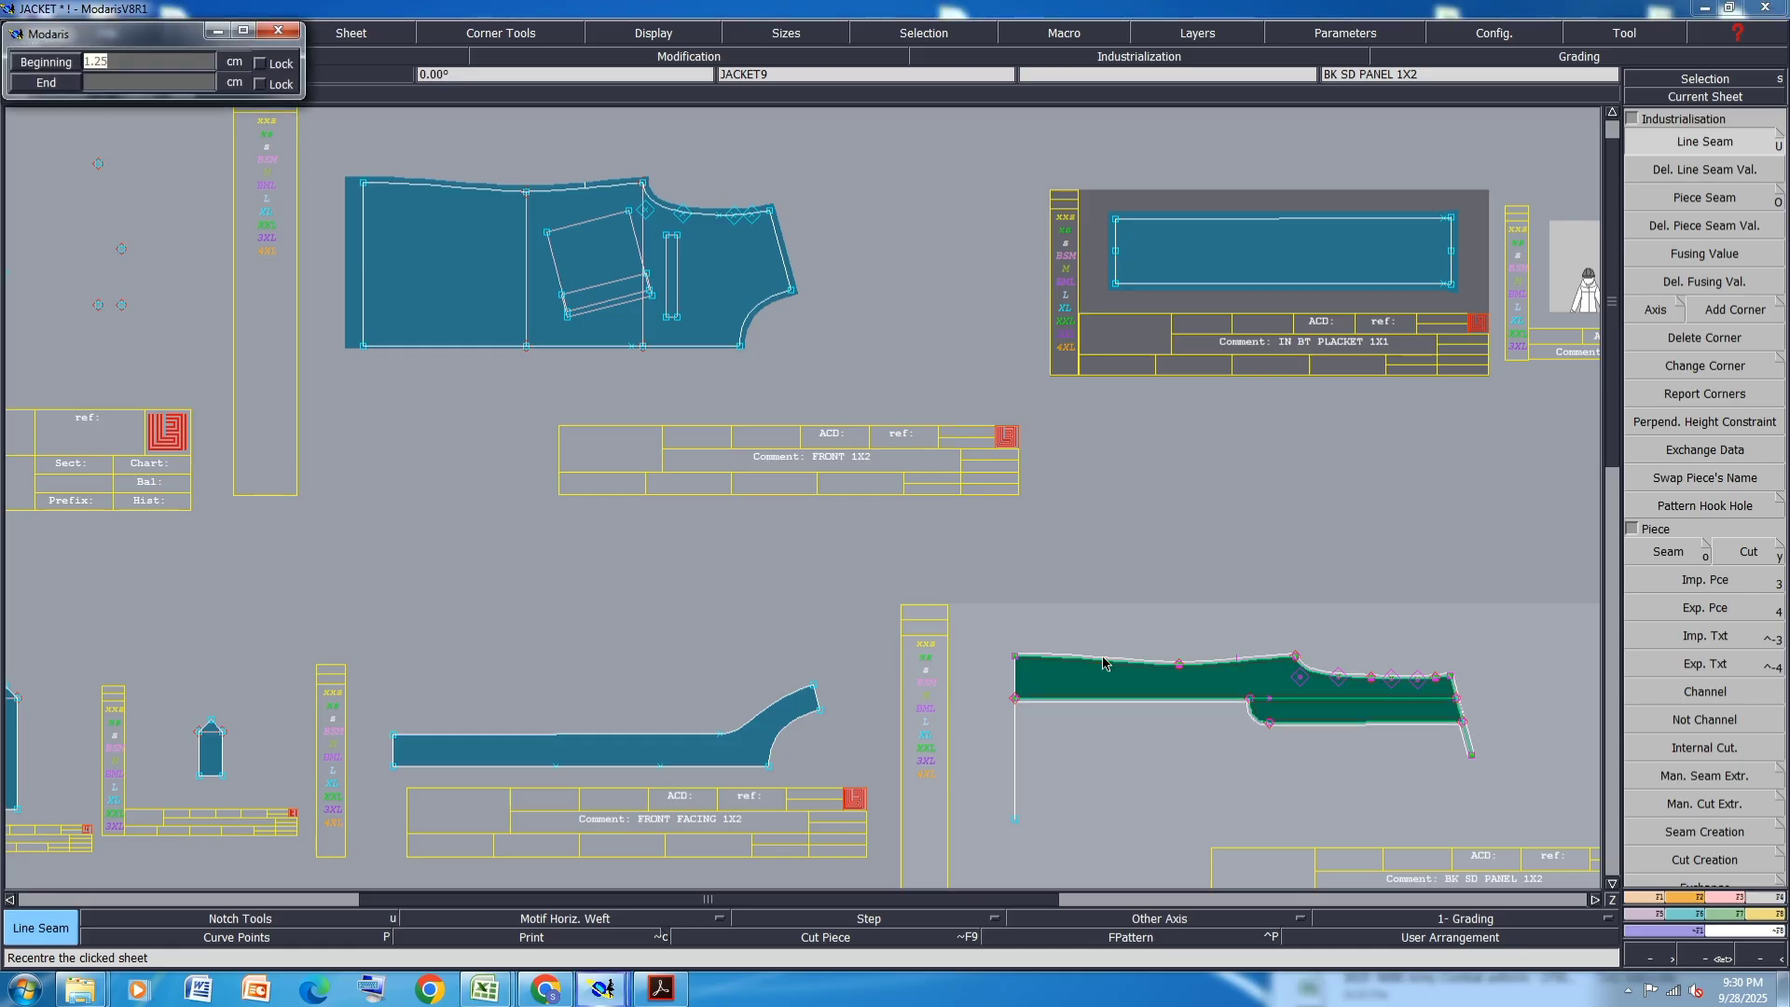
key(Return)
key(Return)
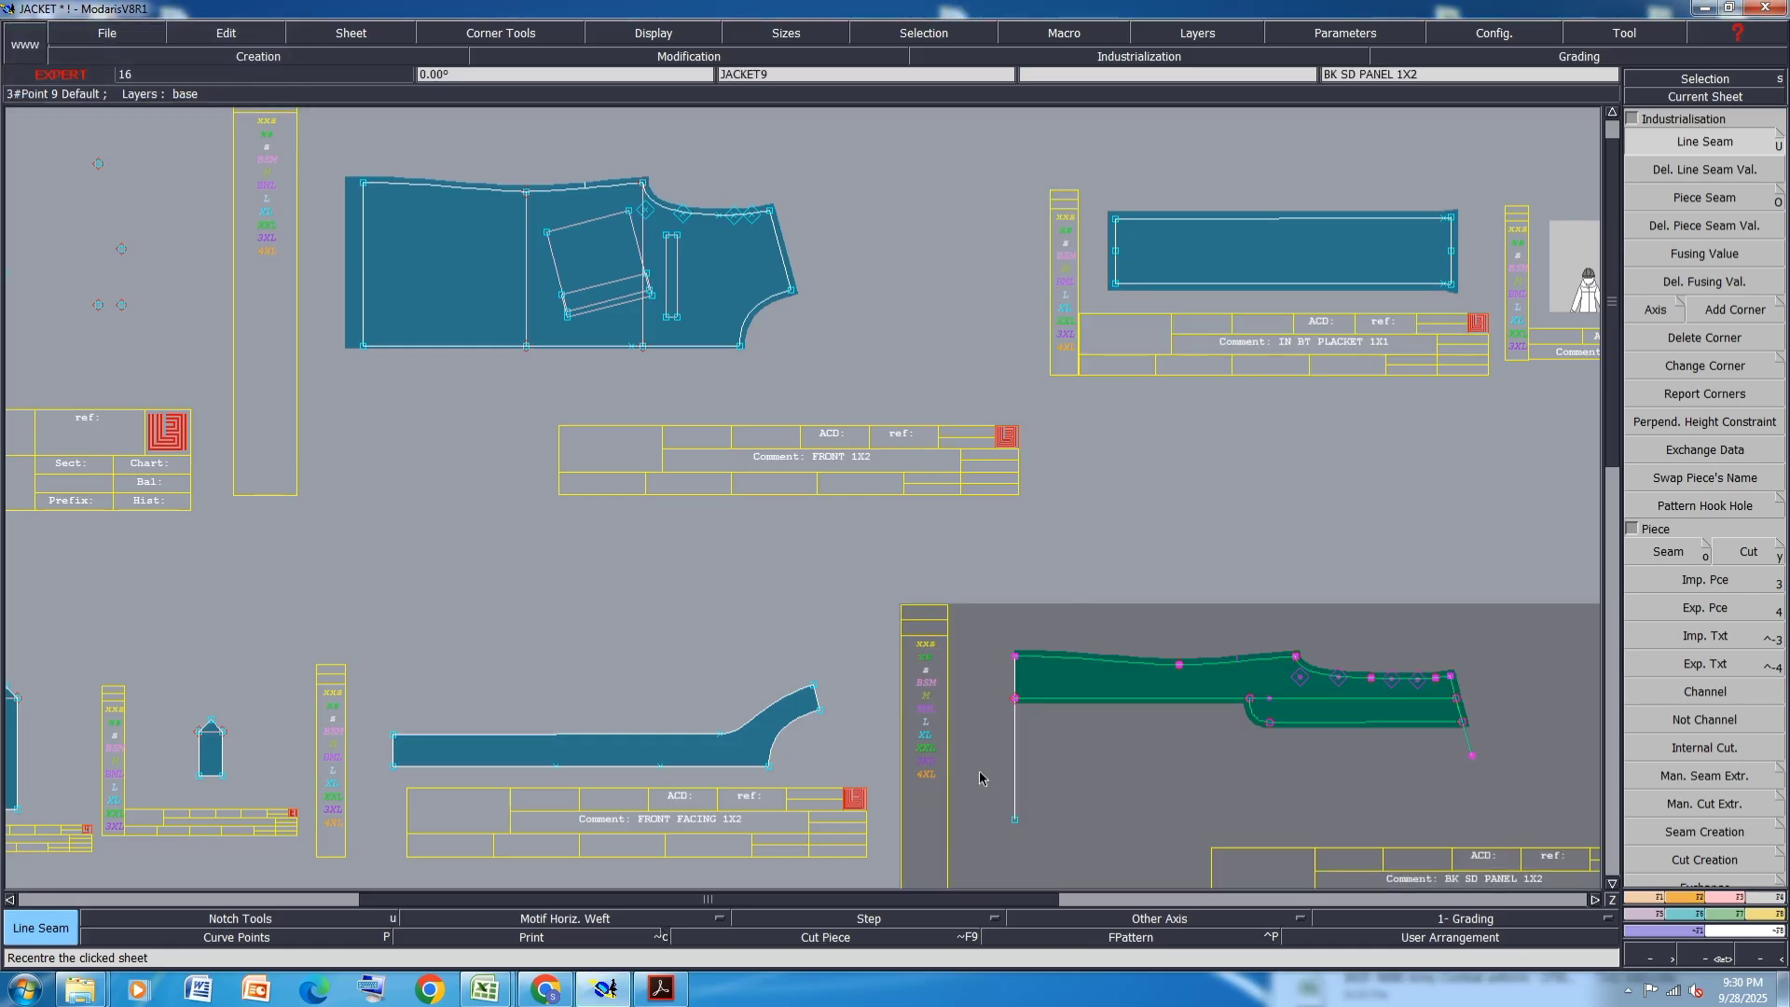
click(1016, 676)
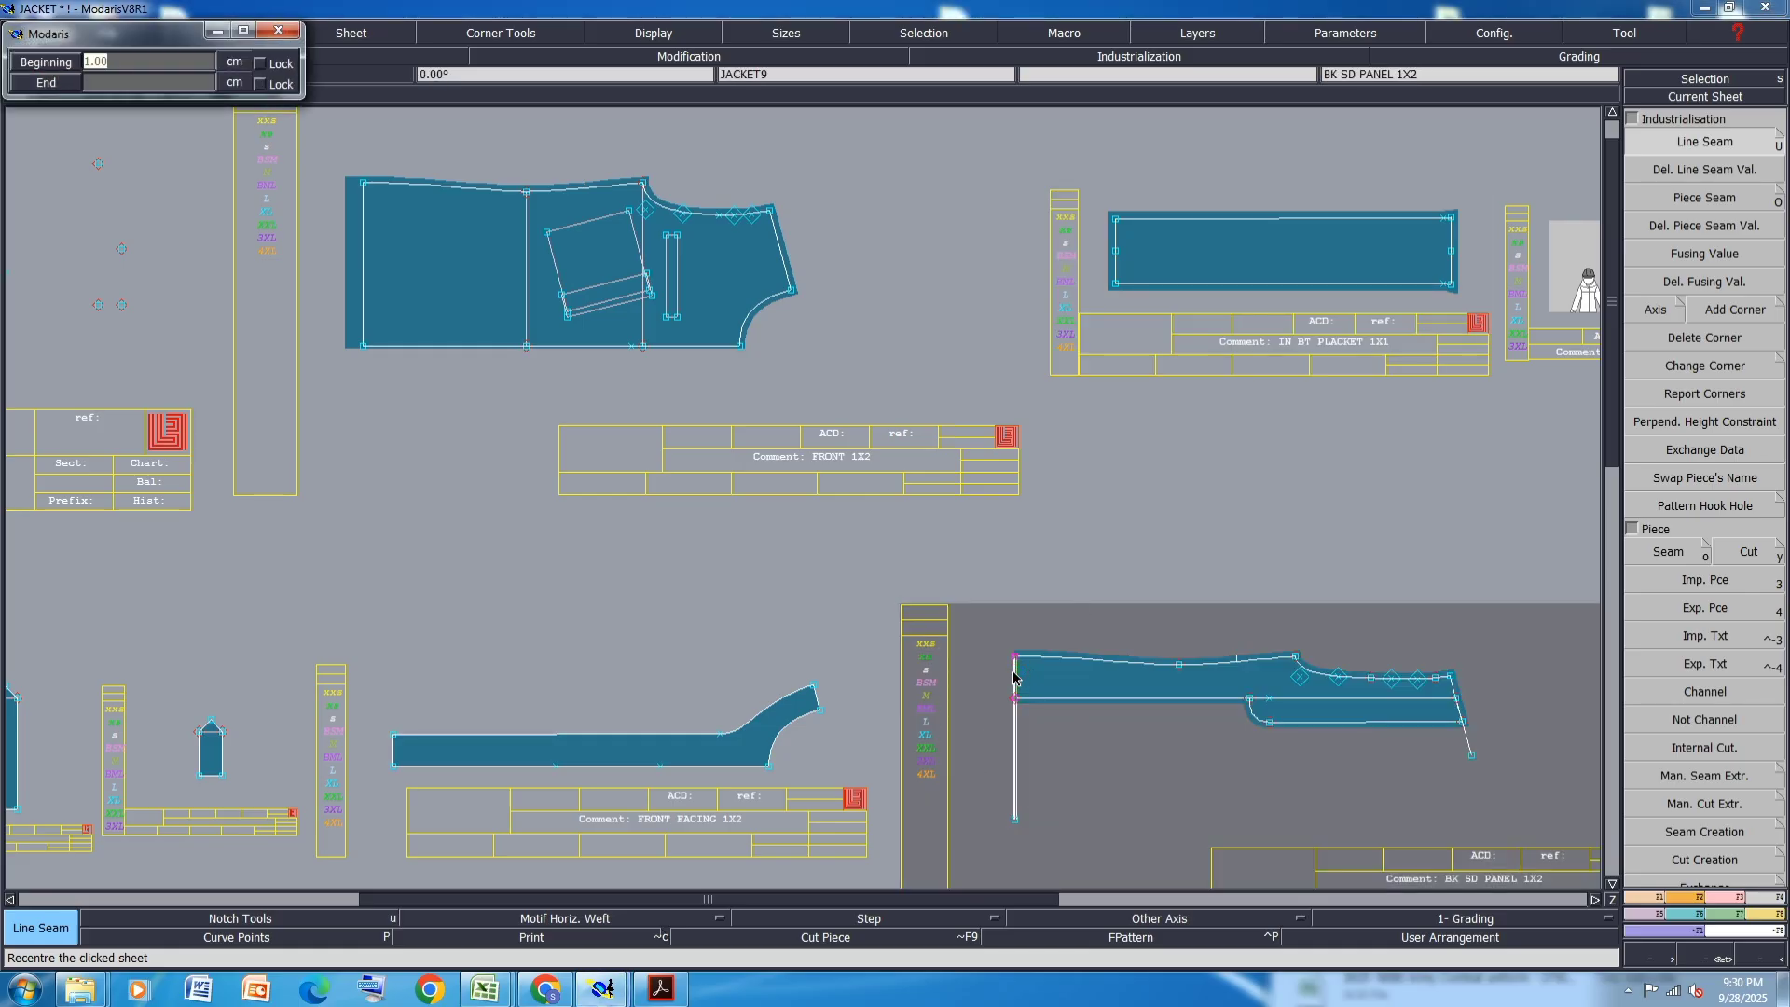
text(3)
key(Return)
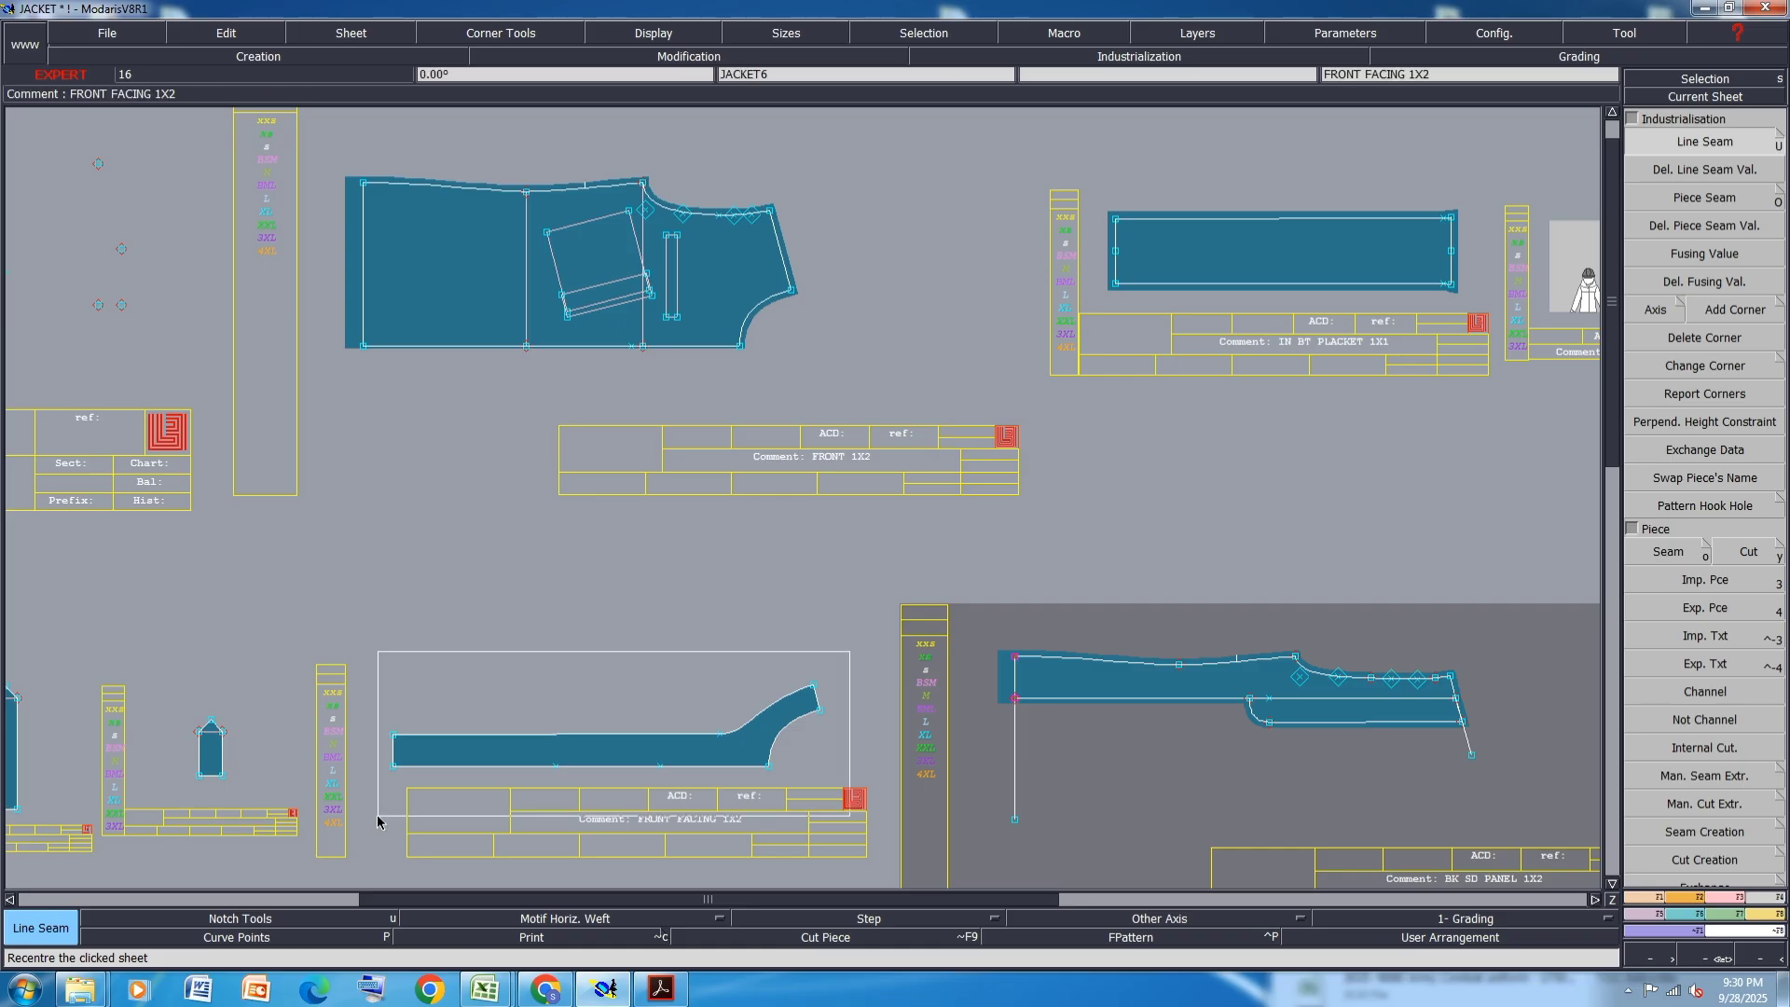
- Add a 1 cm seam allowance around the FRONT FACING 1X2 piece and set its short hem edge to 3 cm
click(439, 746)
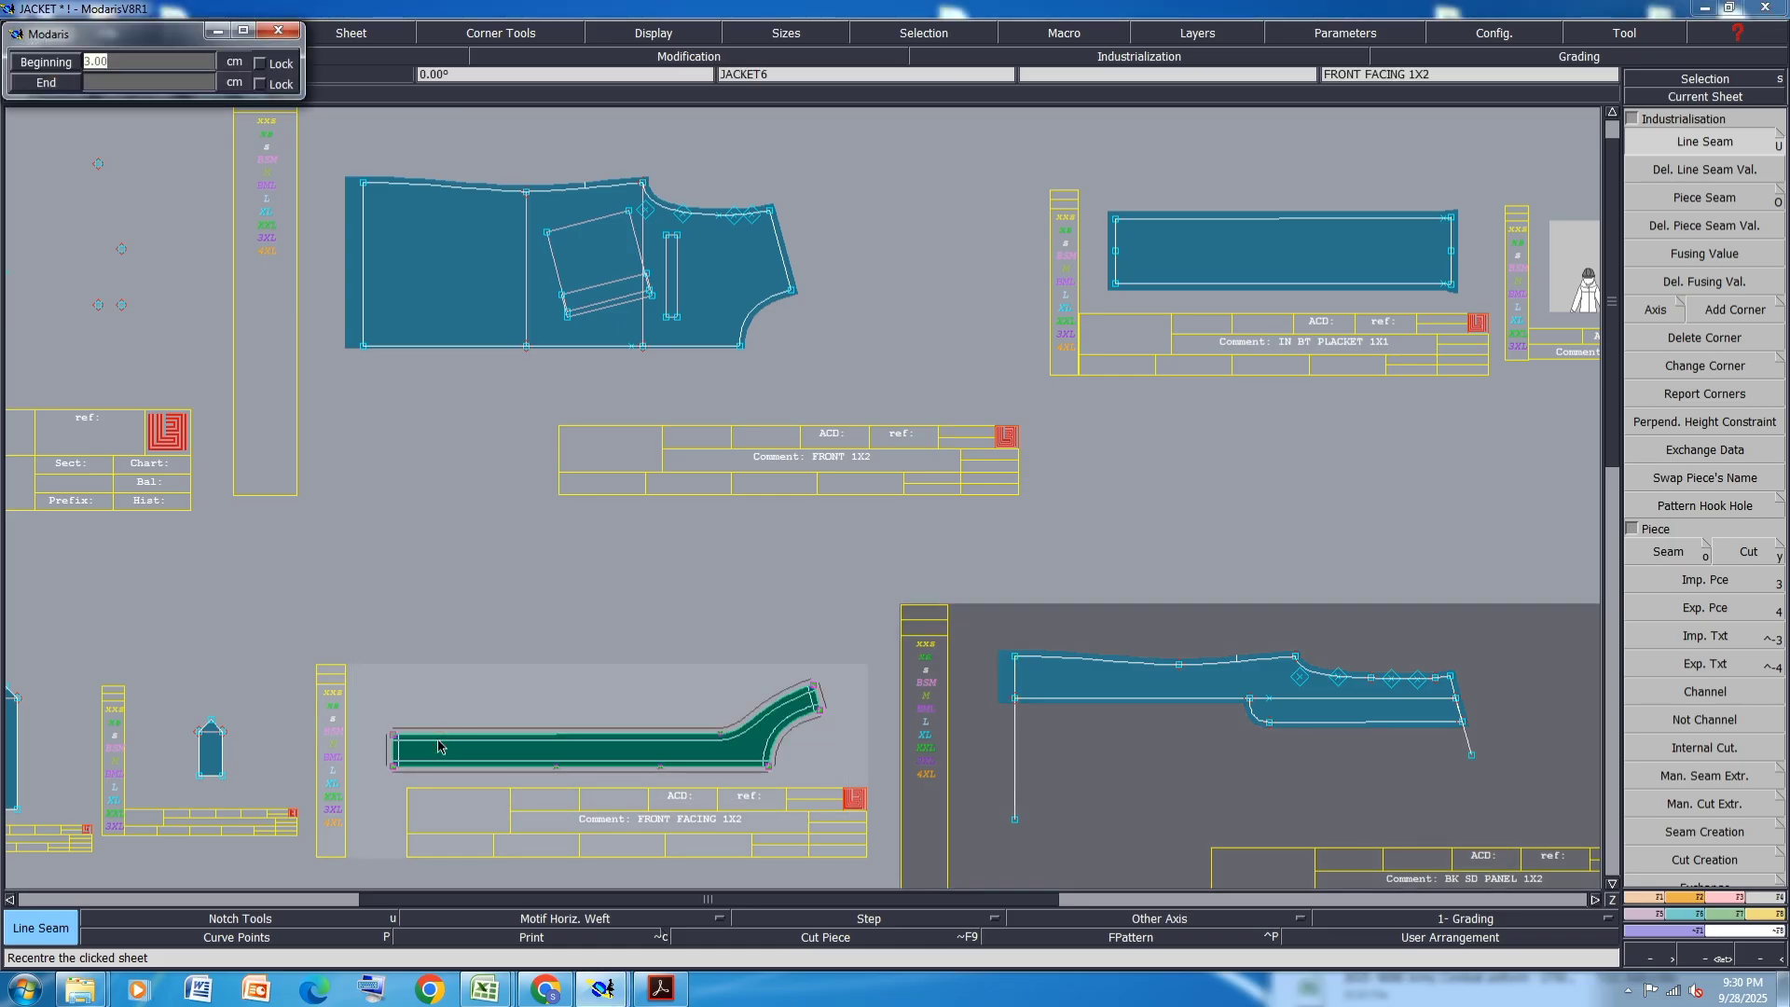
text(1)
key(Return)
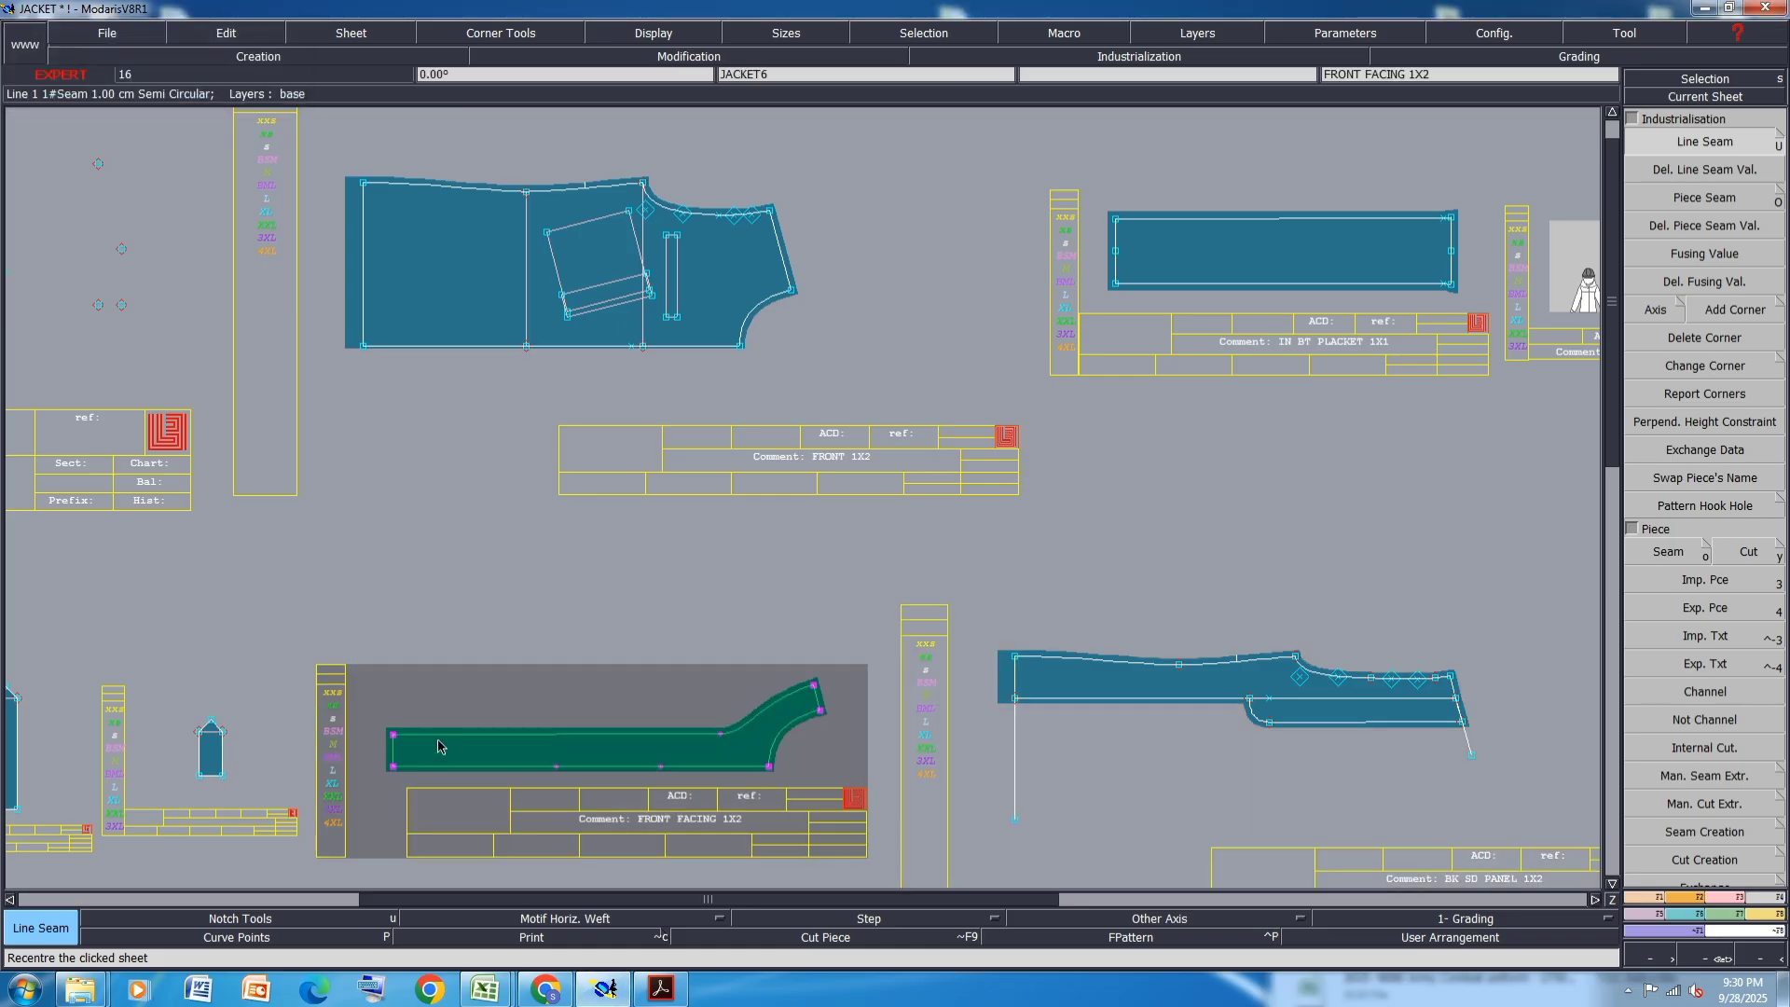
click(396, 760)
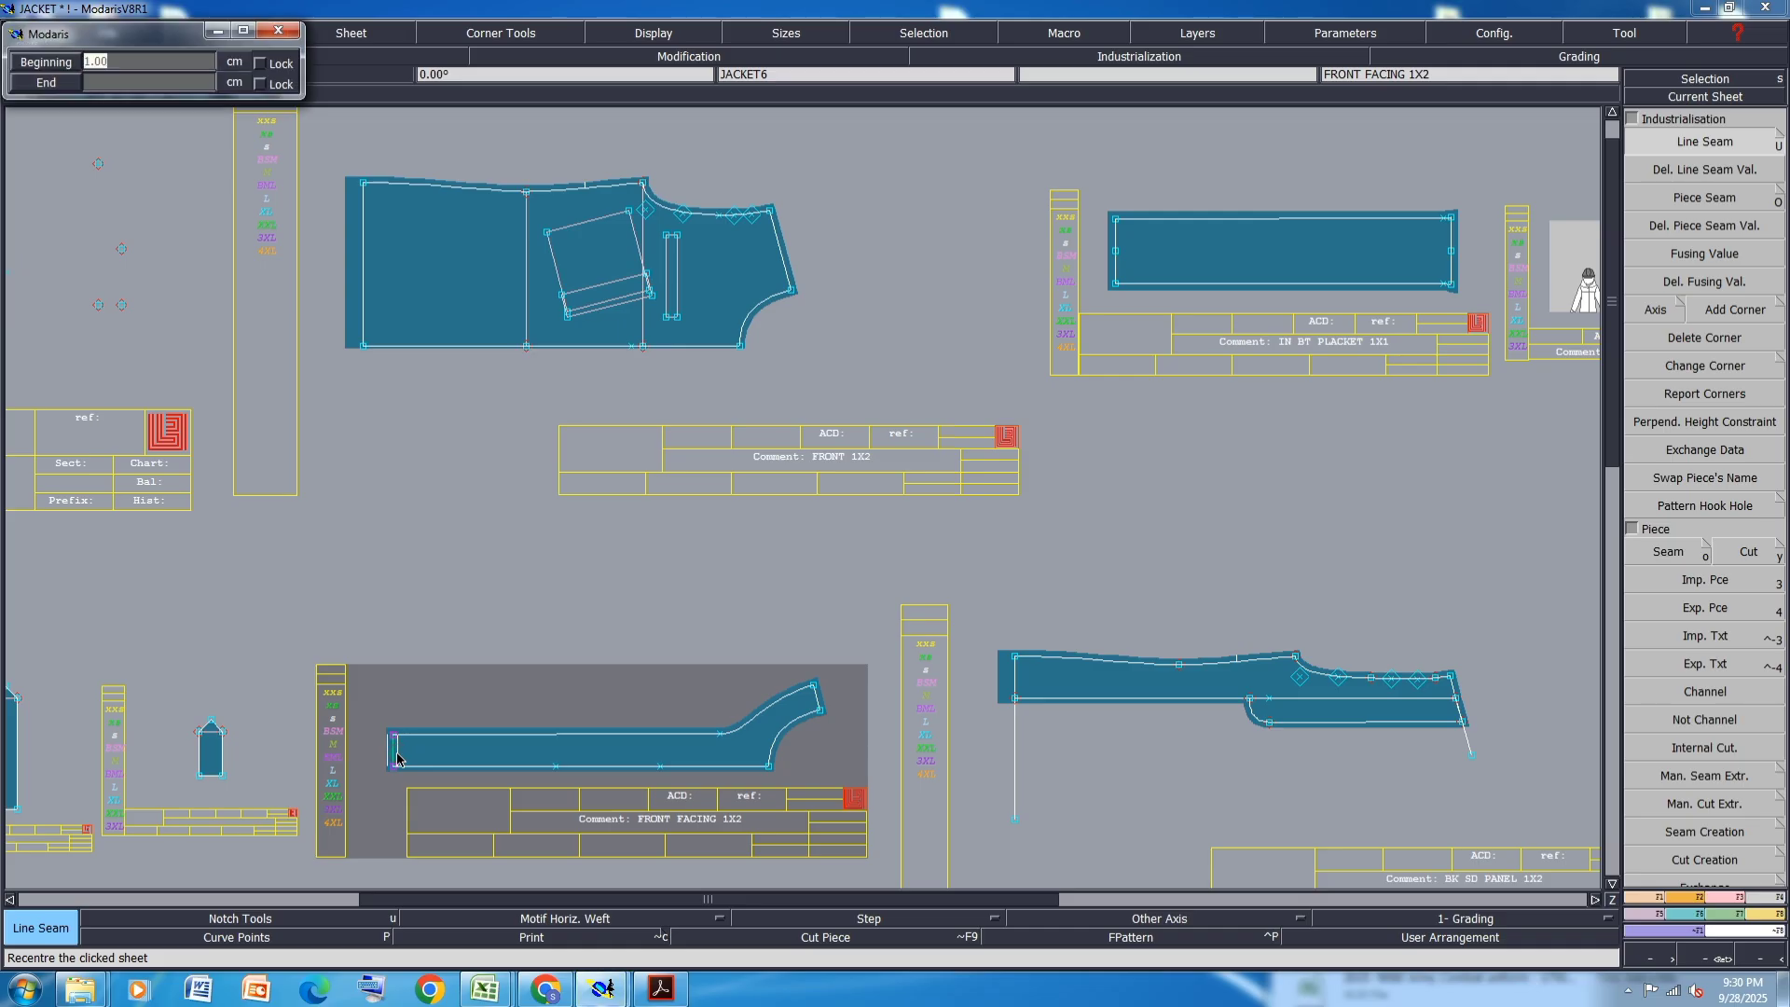
text(3)
key(Return)
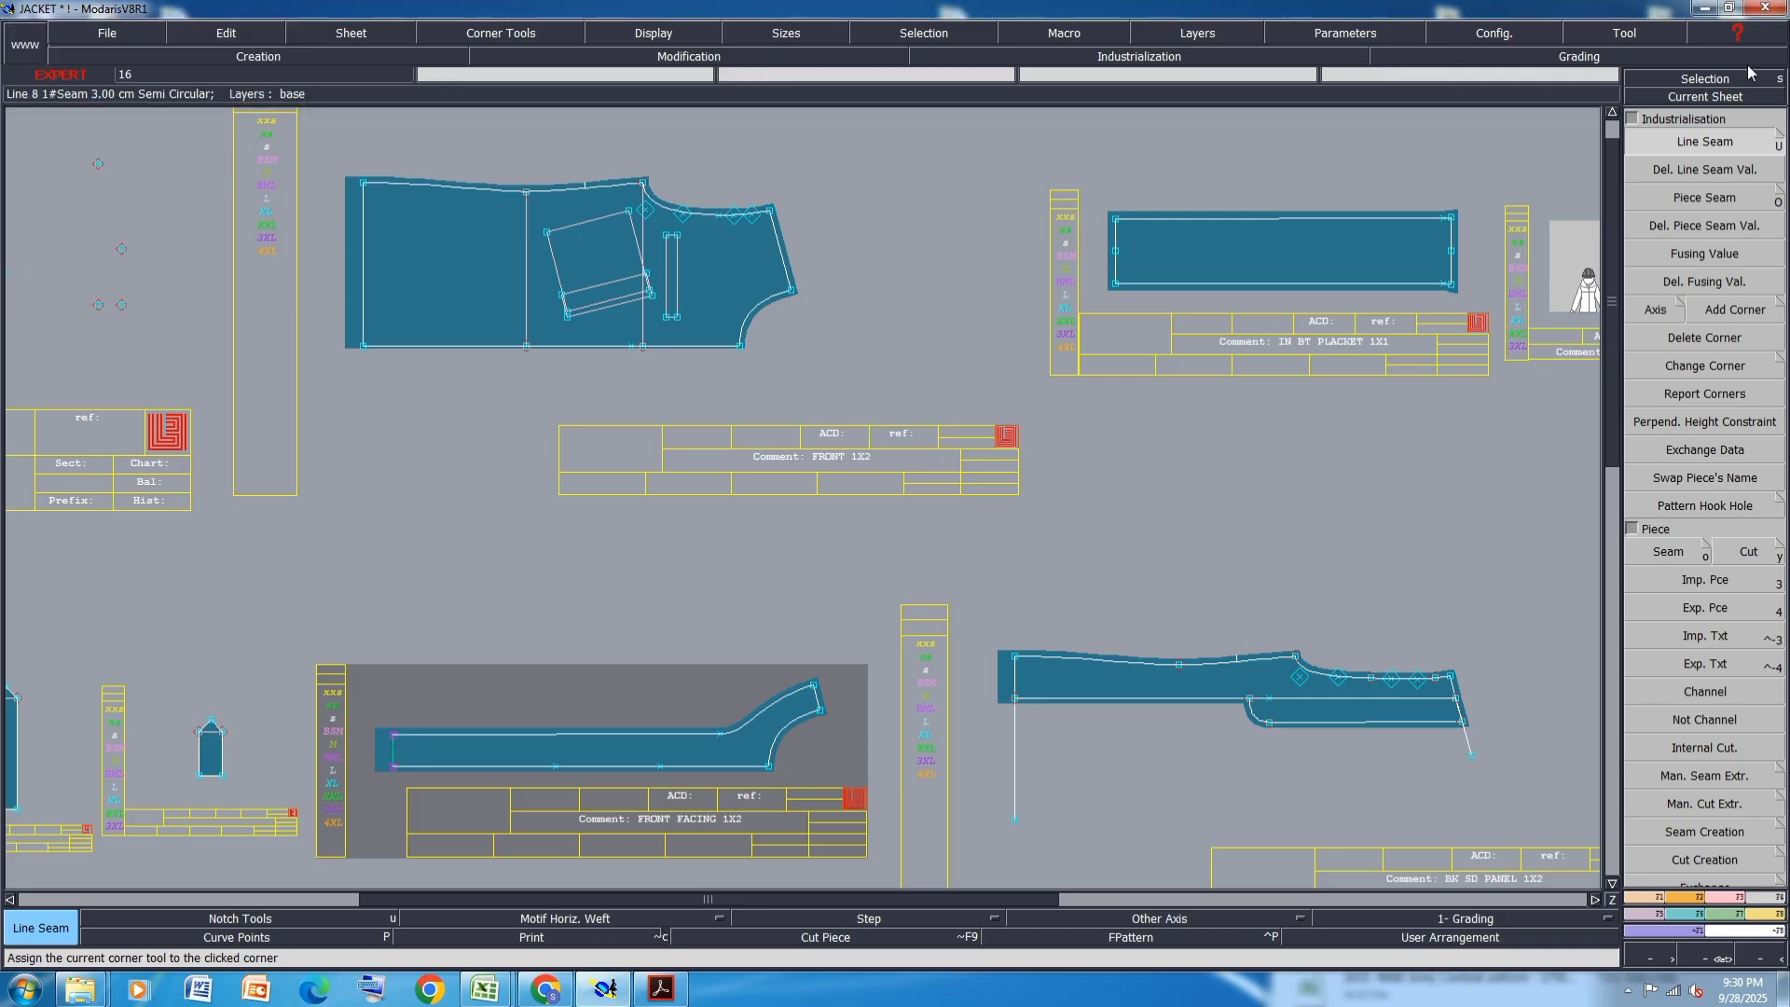
- Set the FRONT FACING 1X2 seam allowance to 0.2 cm along its long upper edge and 0.5 cm along its straight lower edge
click(578, 741)
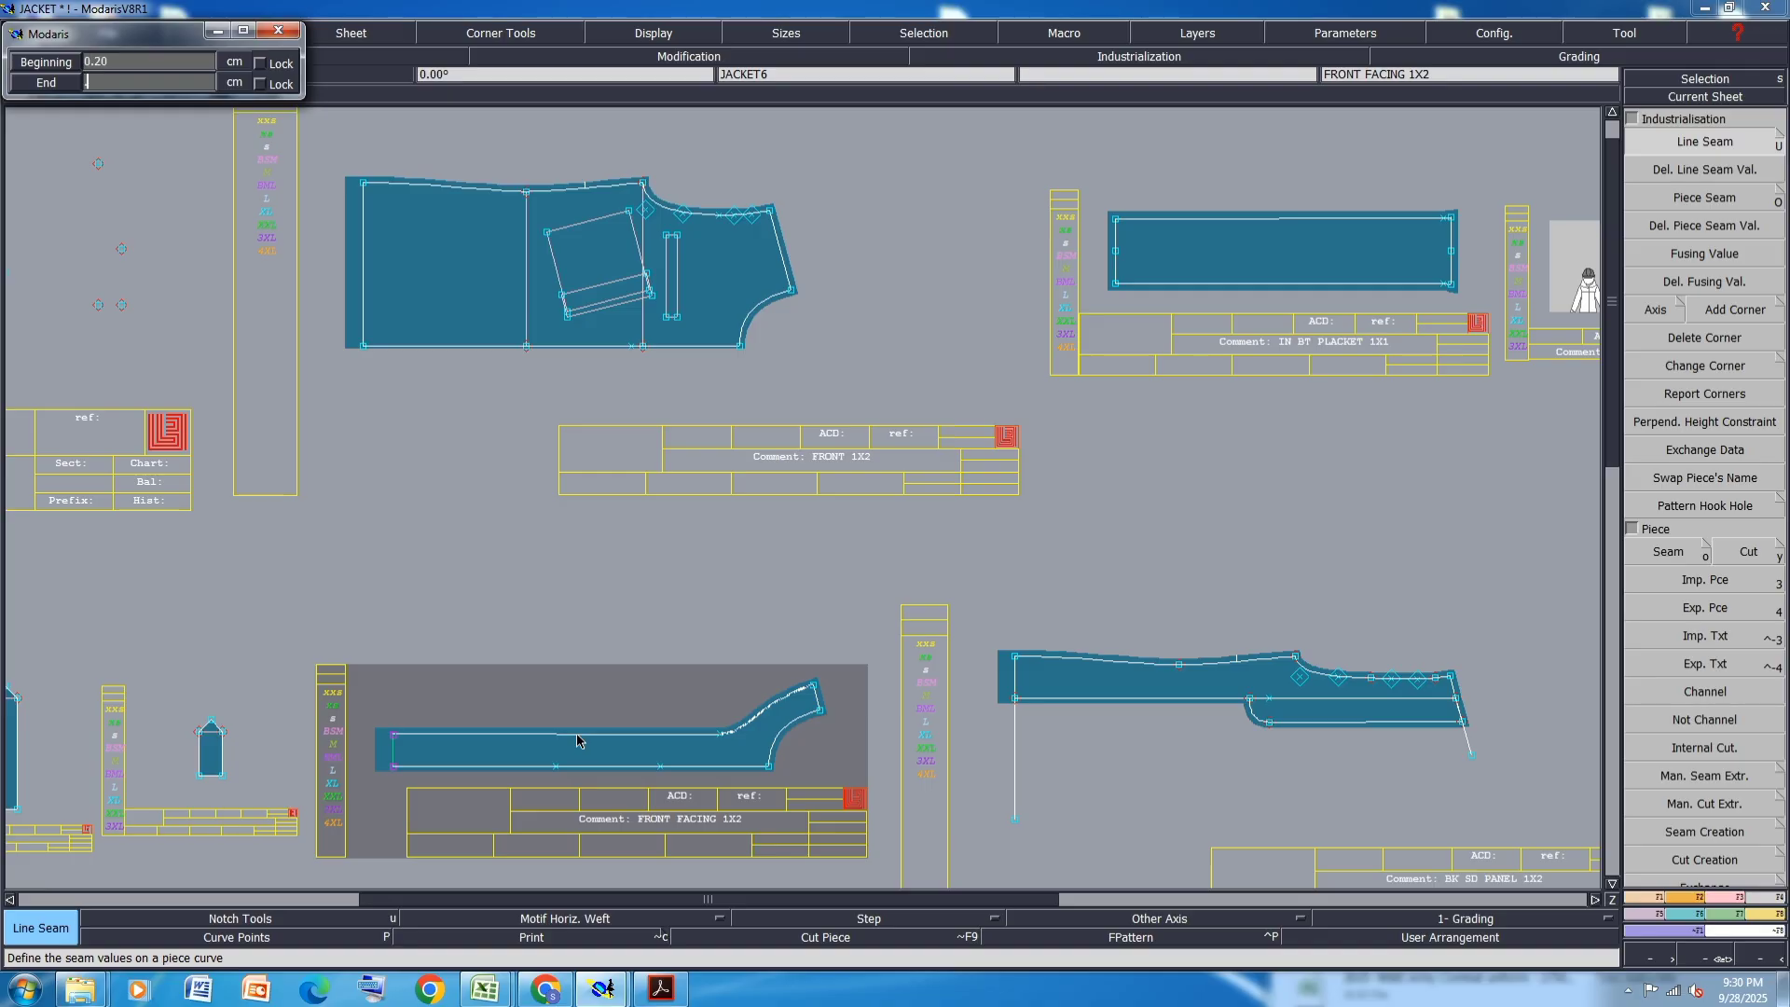
key(Return)
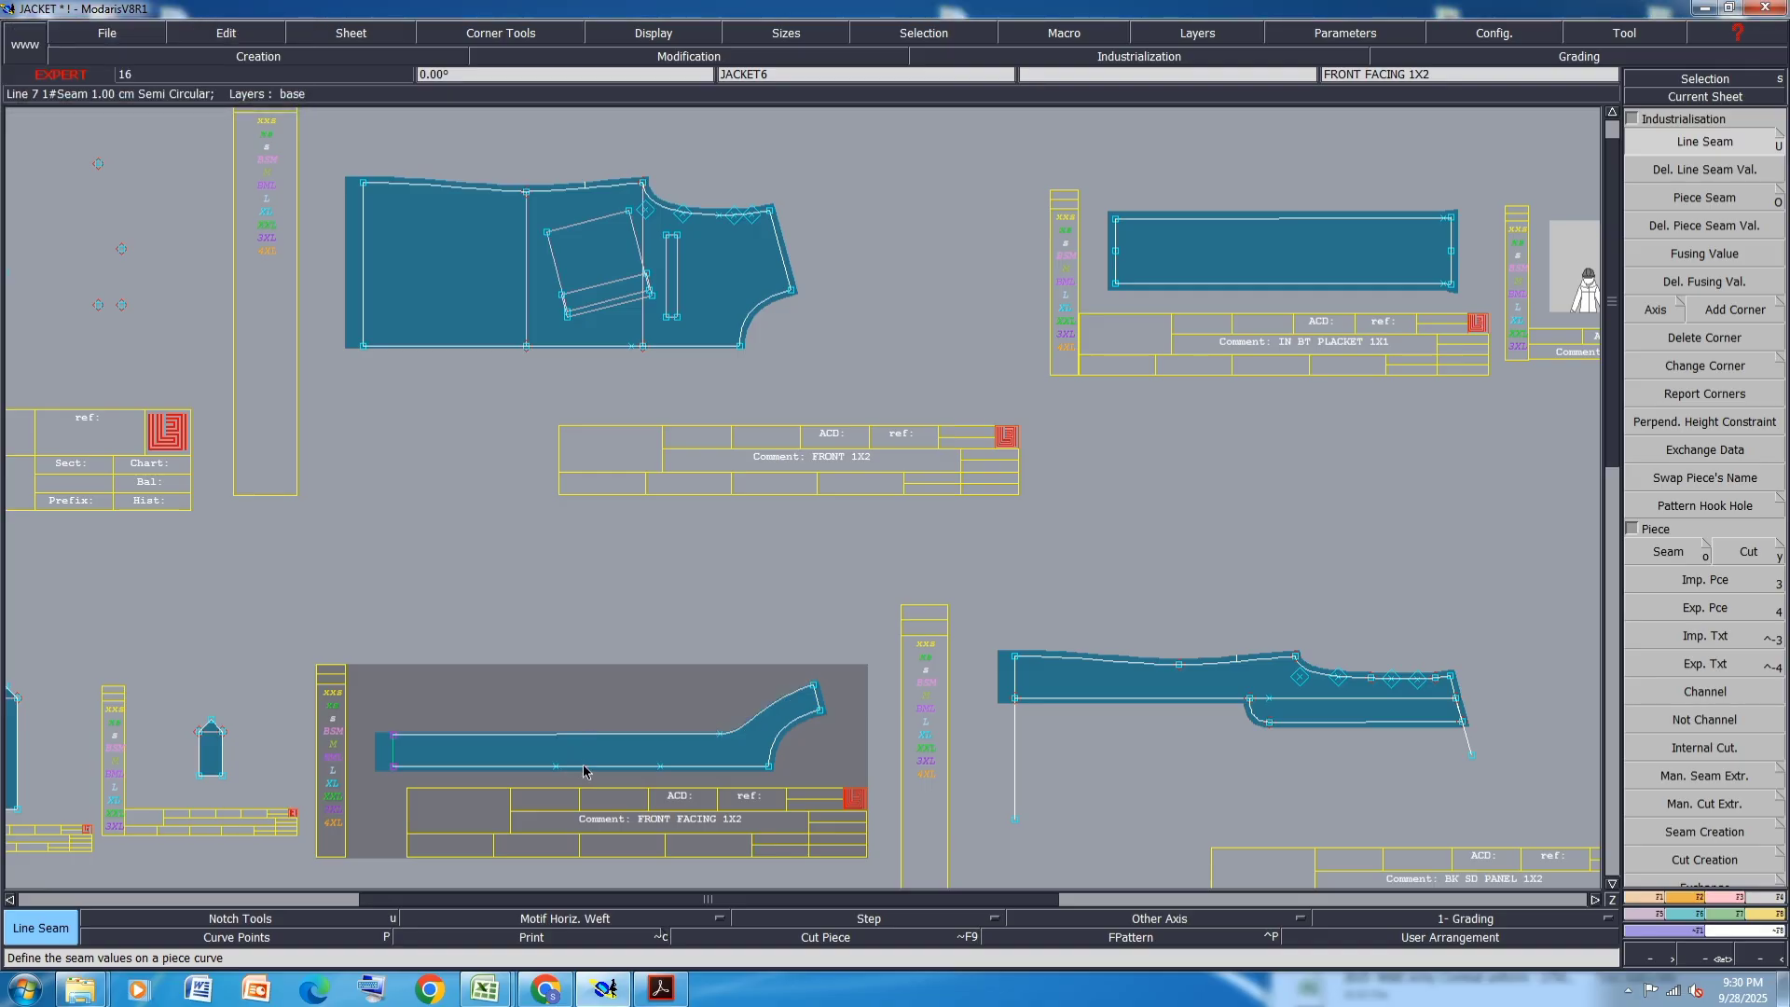
click(583, 767)
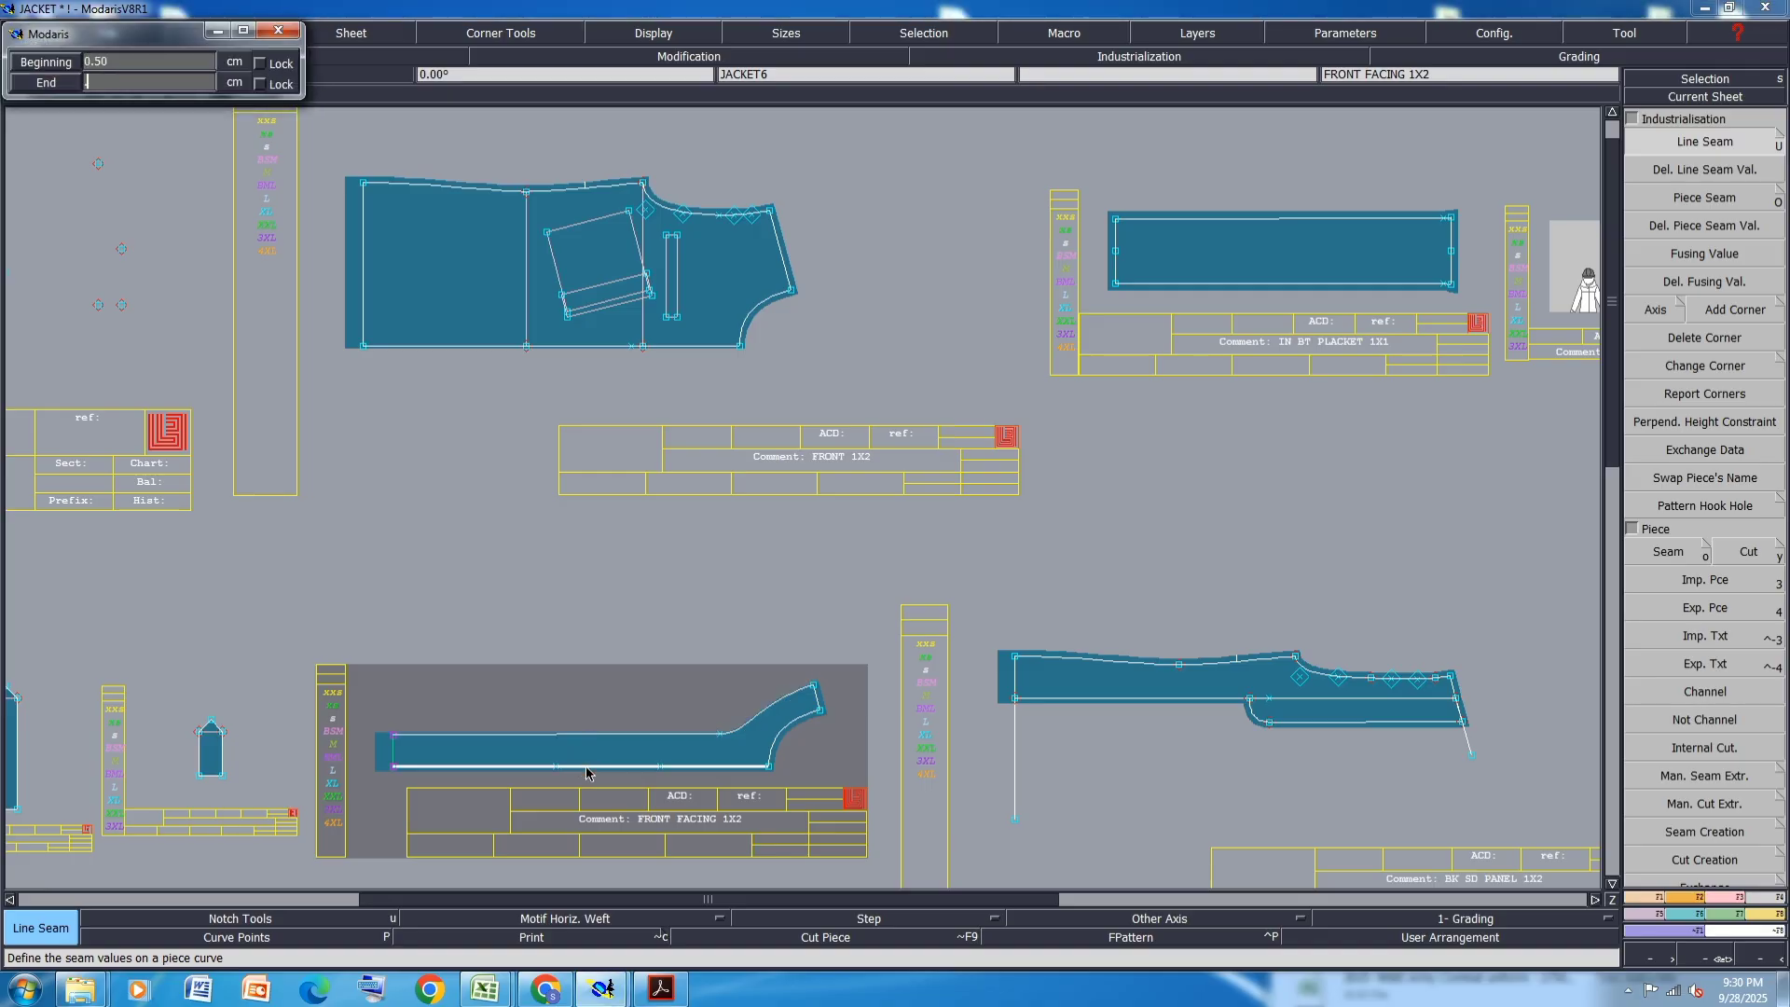
key(Return)
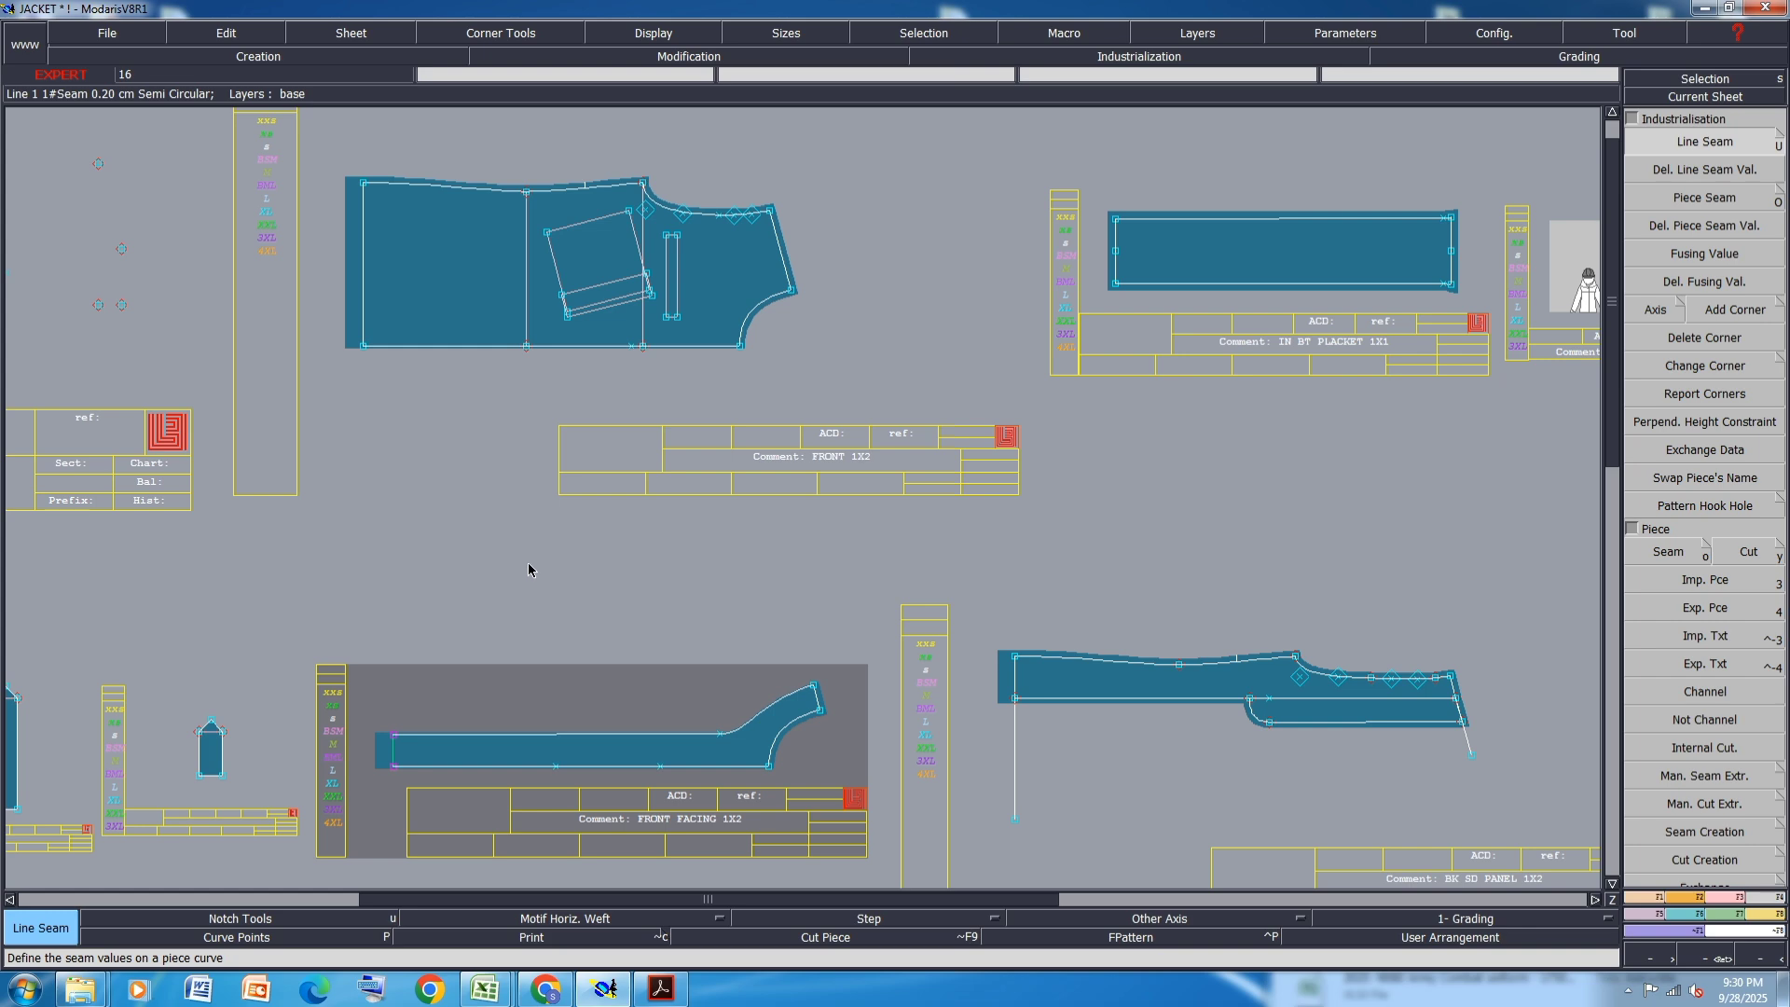
- Try to delete the unnamed narrow rectangular piece beside CHEST PKT 1X2 and rearrange the sheets
scroll(528, 570, down, 2)
scroll(1513, 738, down, 1)
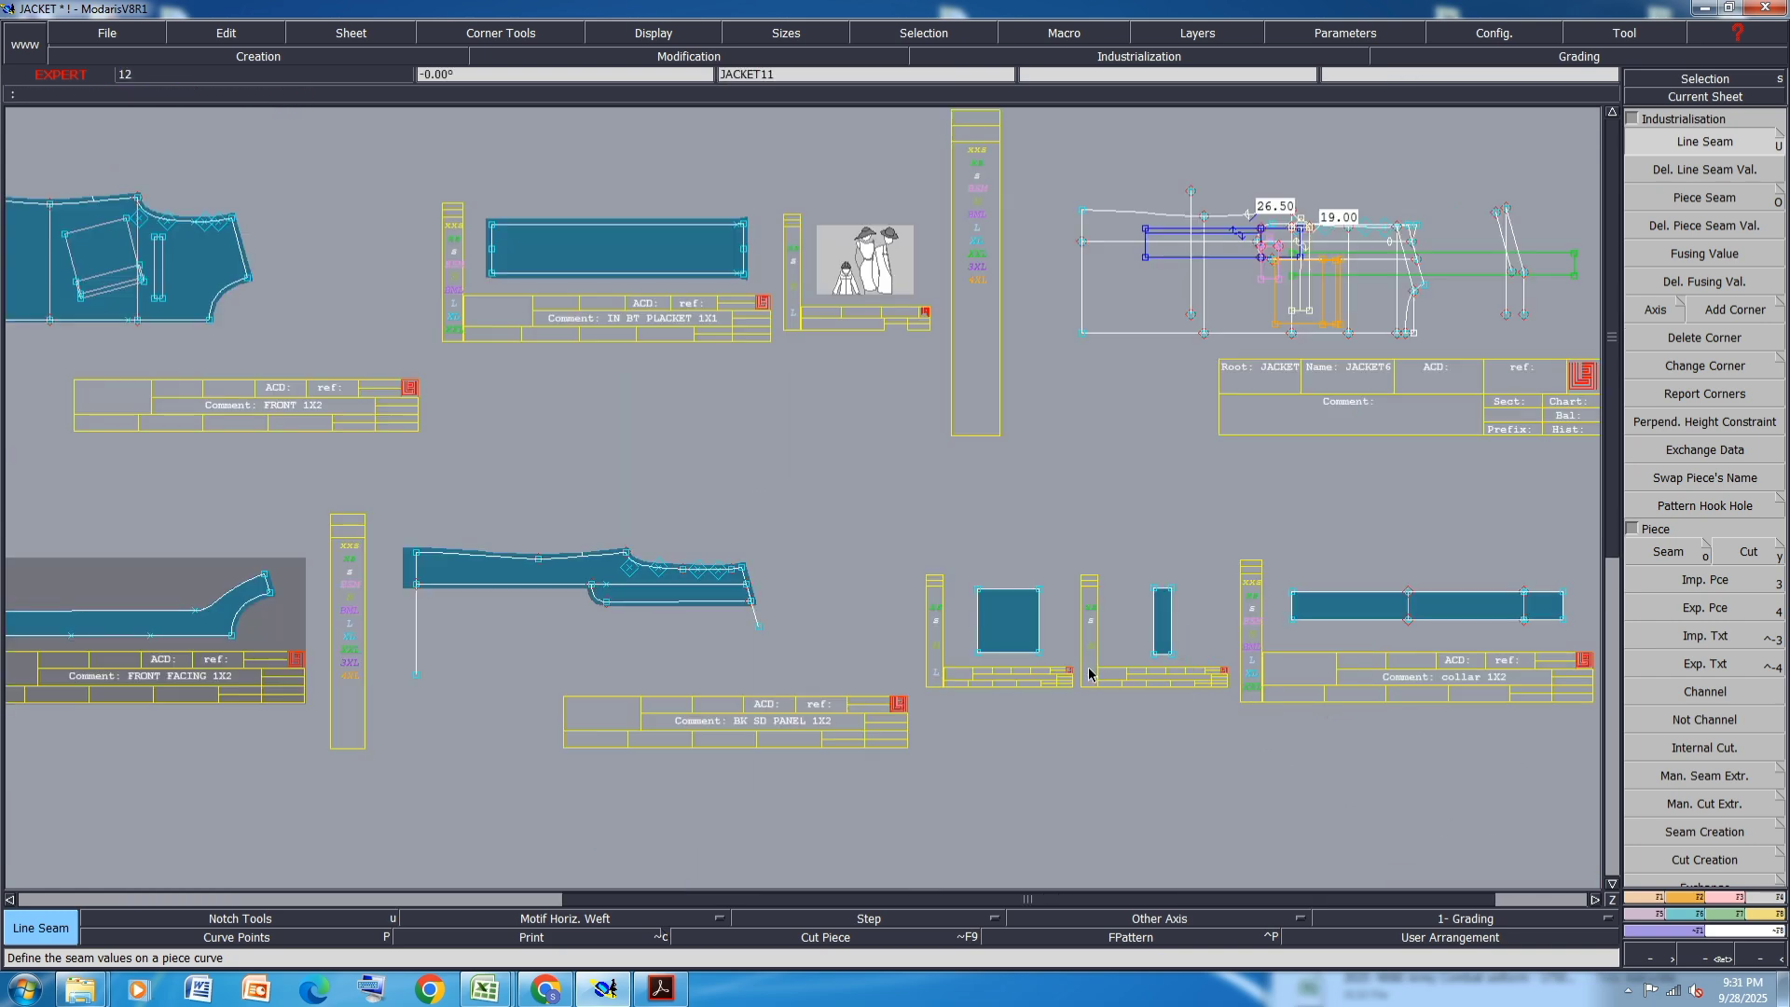
scroll(1003, 641, up, 3)
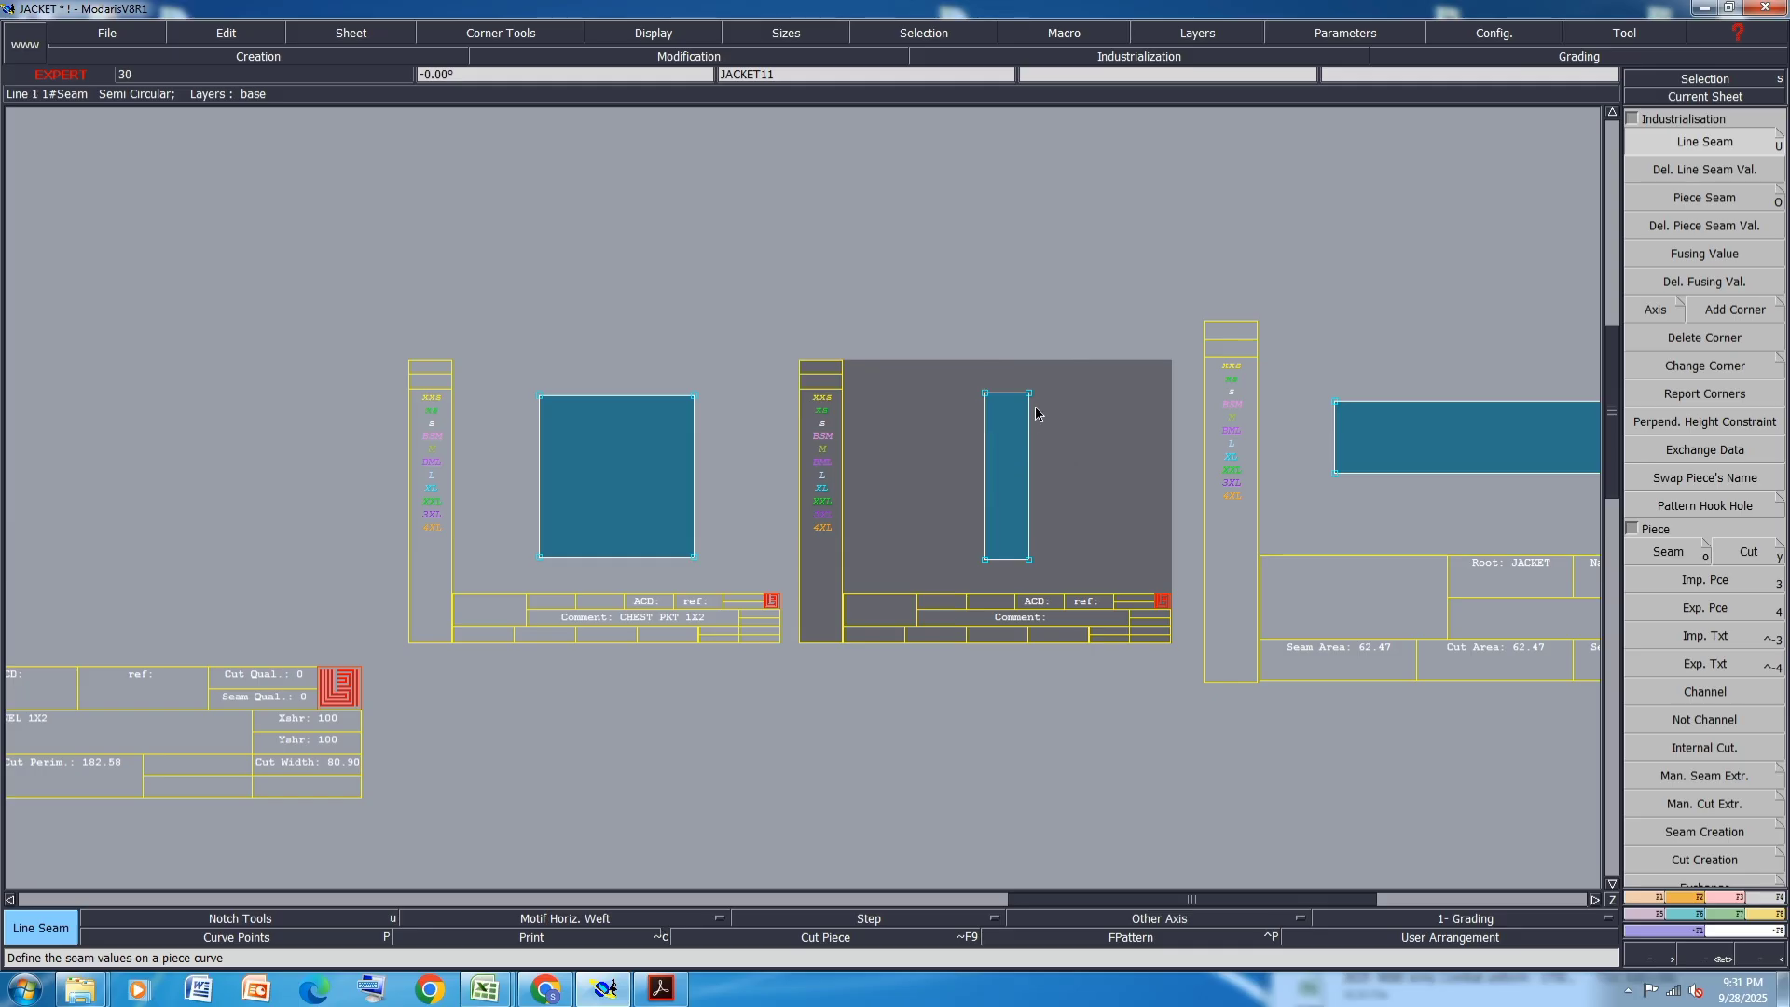
key(Delete)
click(1020, 497)
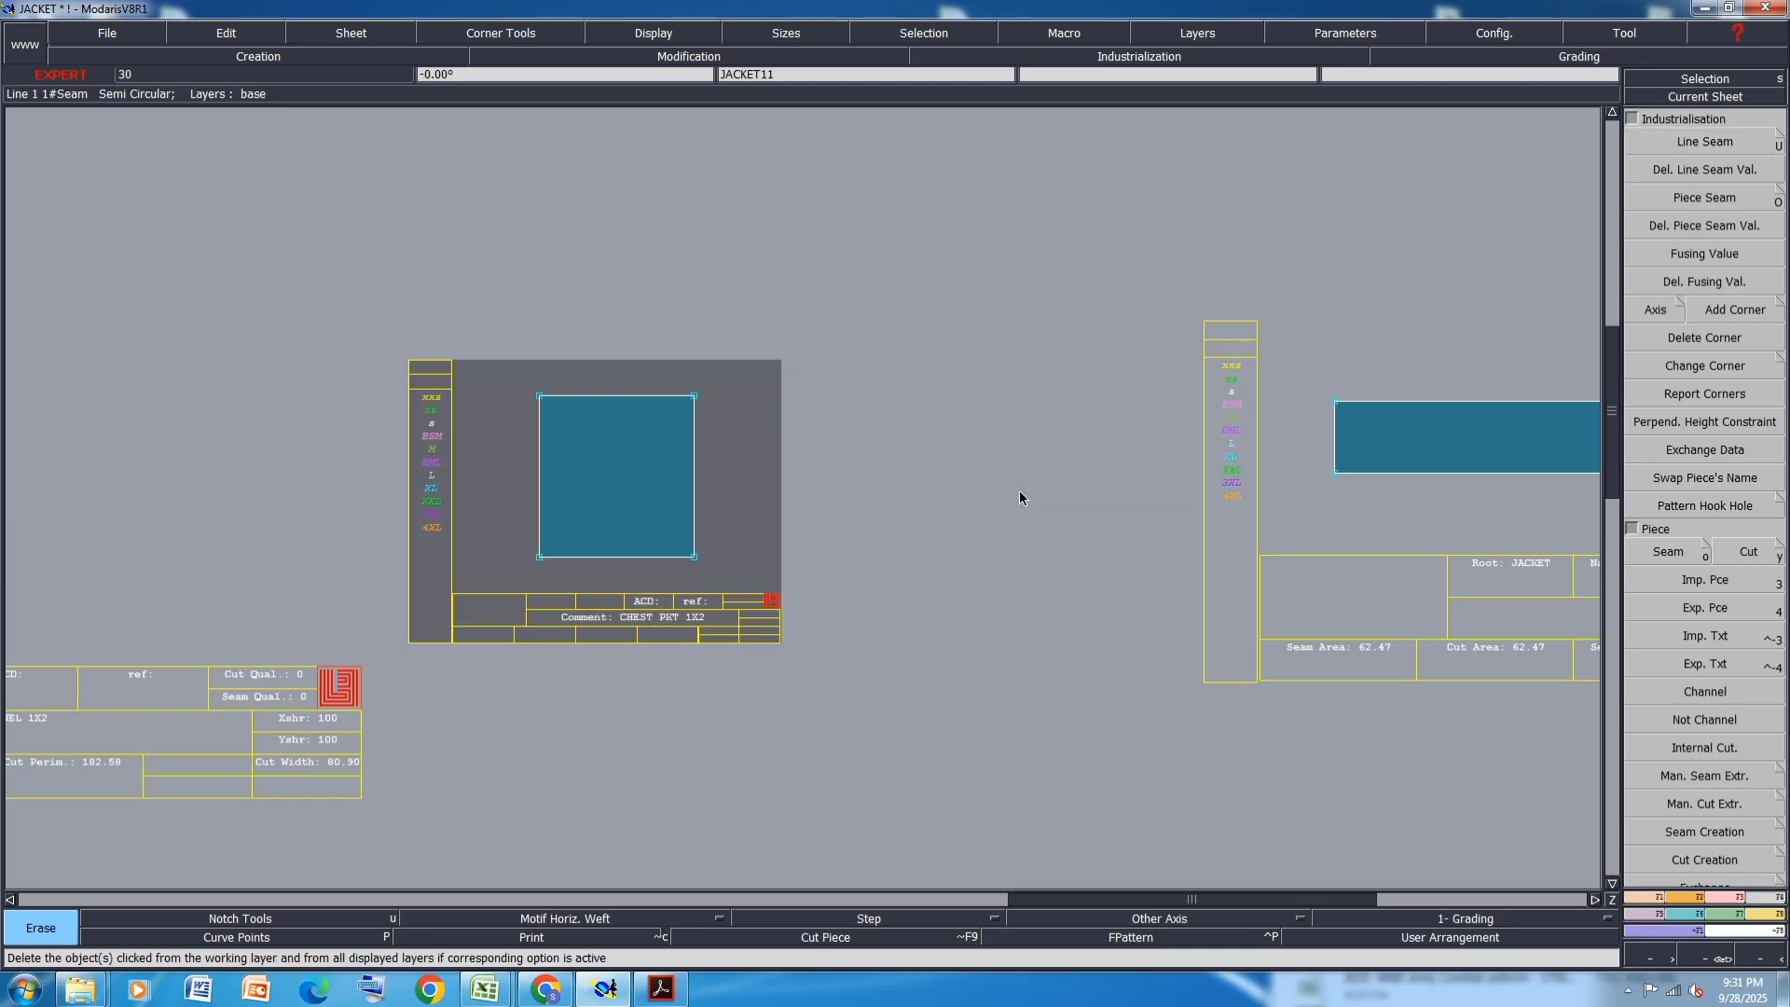
key(j)
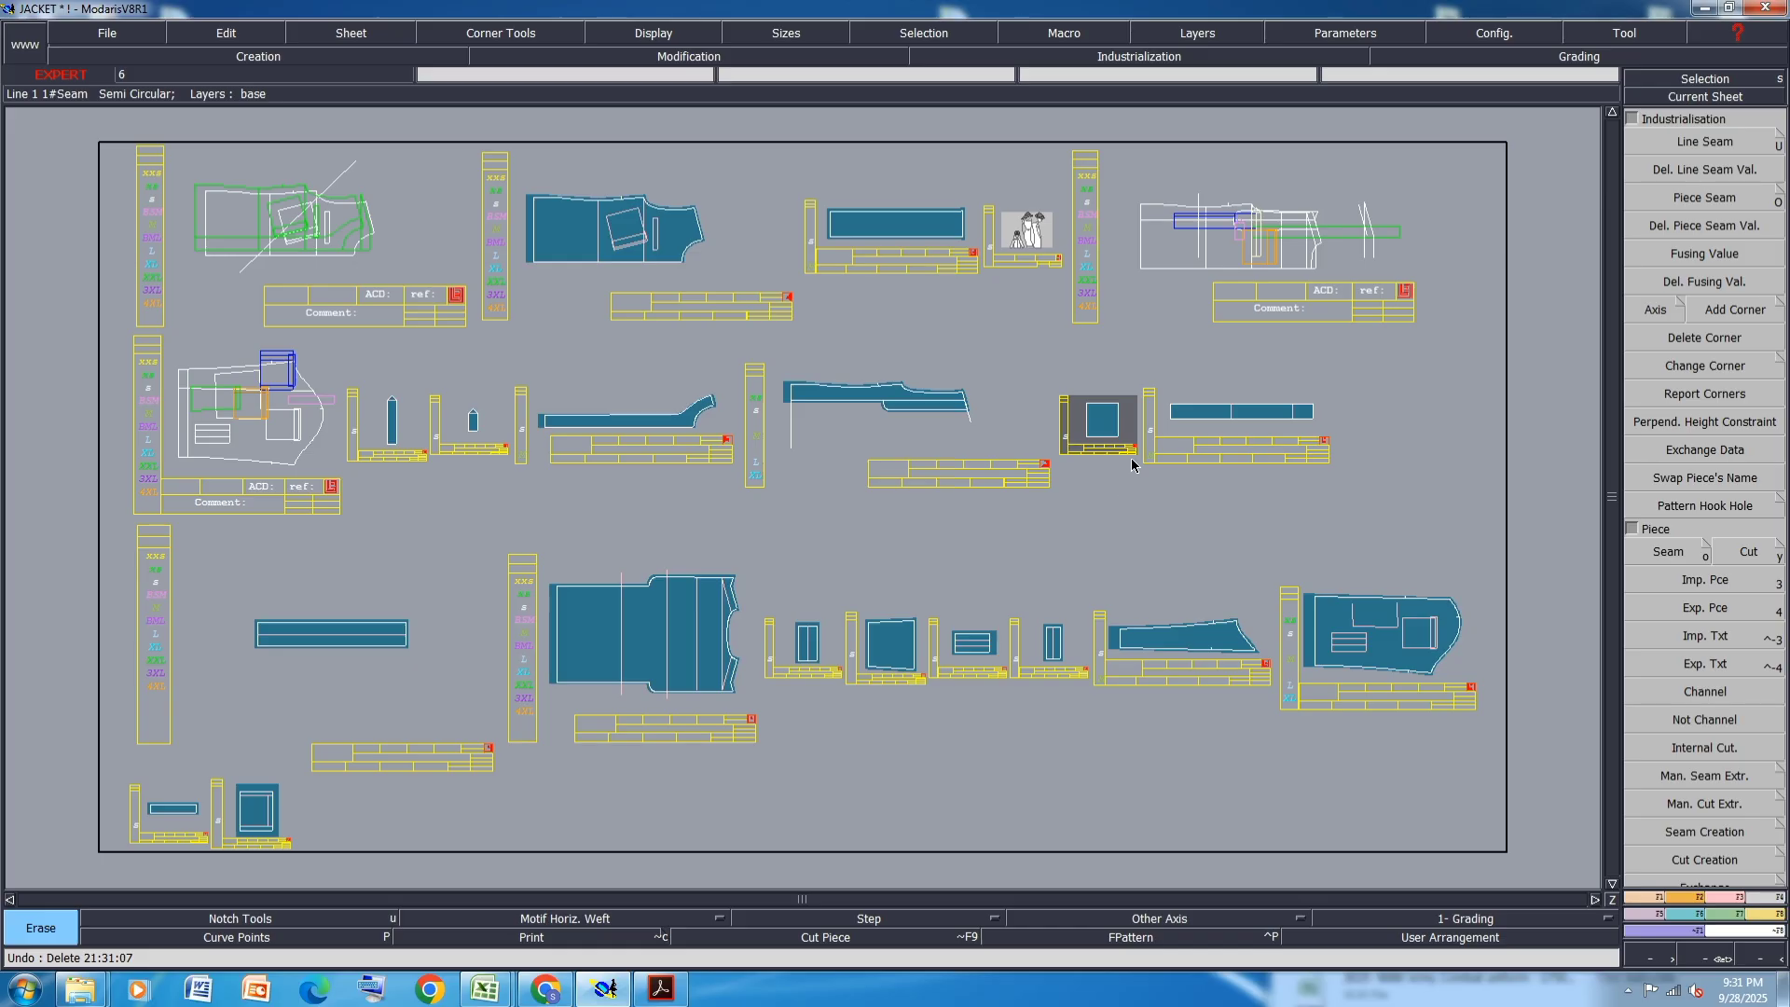
key(j)
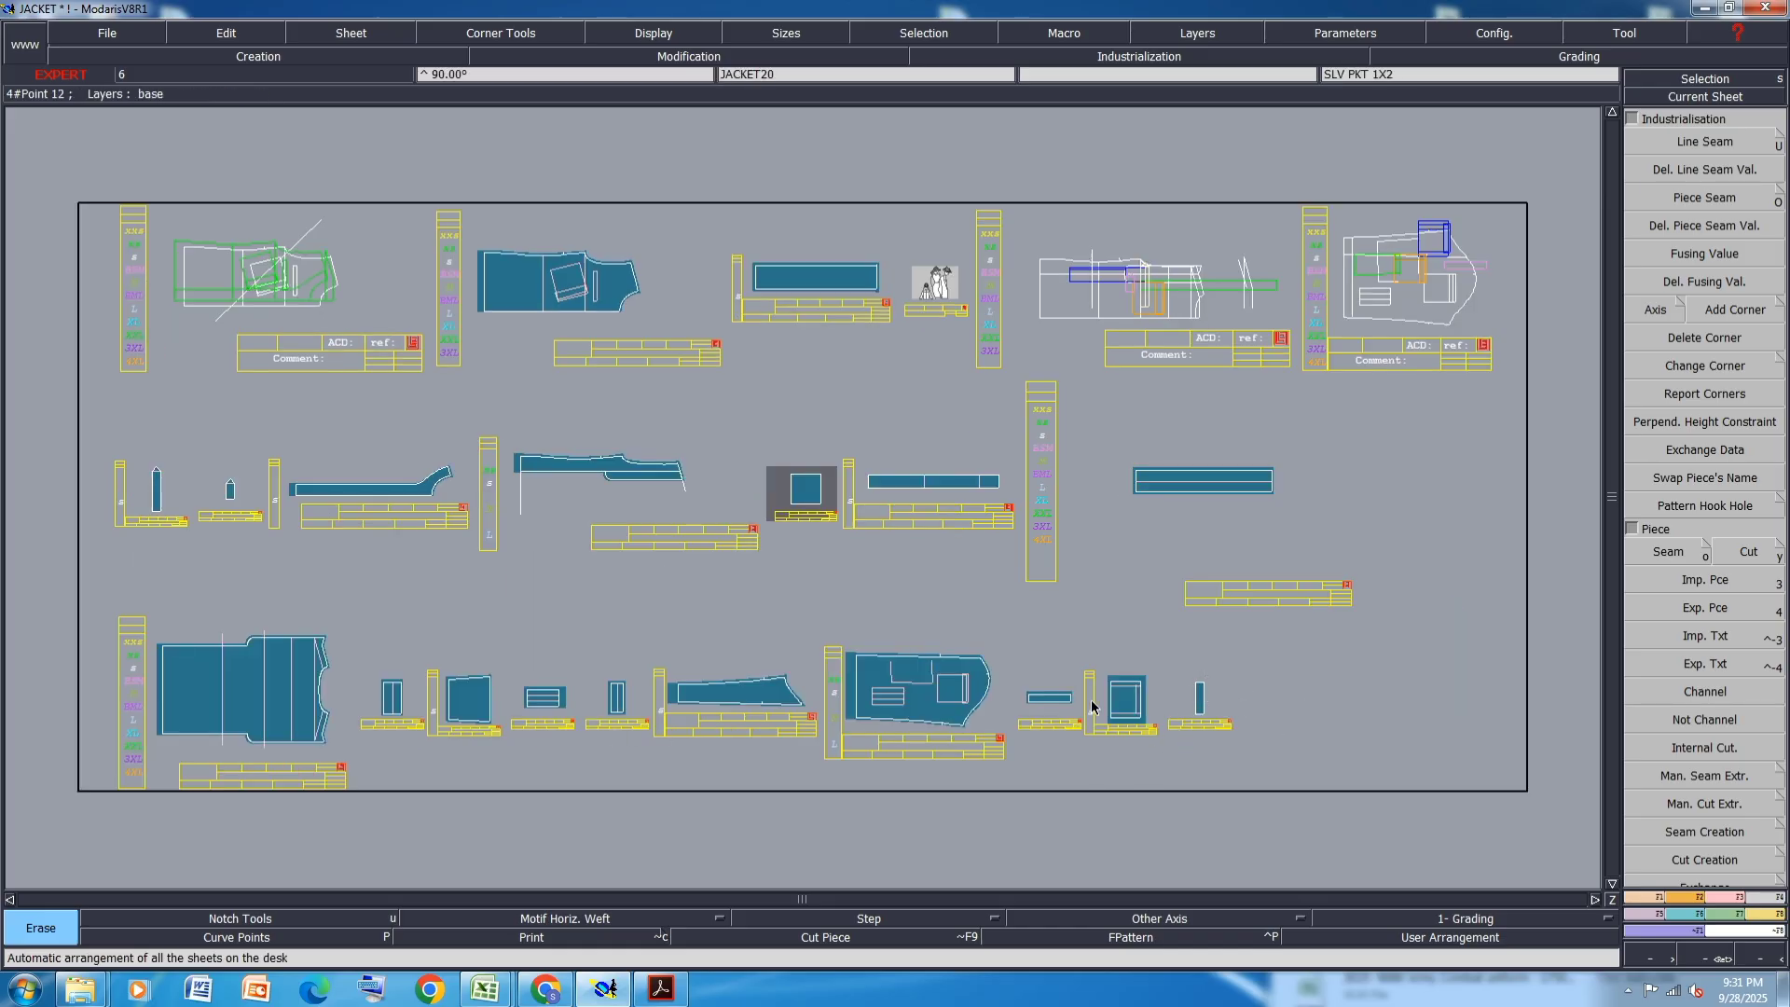
- Delete the sheet holding the unnamed narrow rectangular piece and automatically rearrange all remaining sheets
key(Delete)
click(1198, 711)
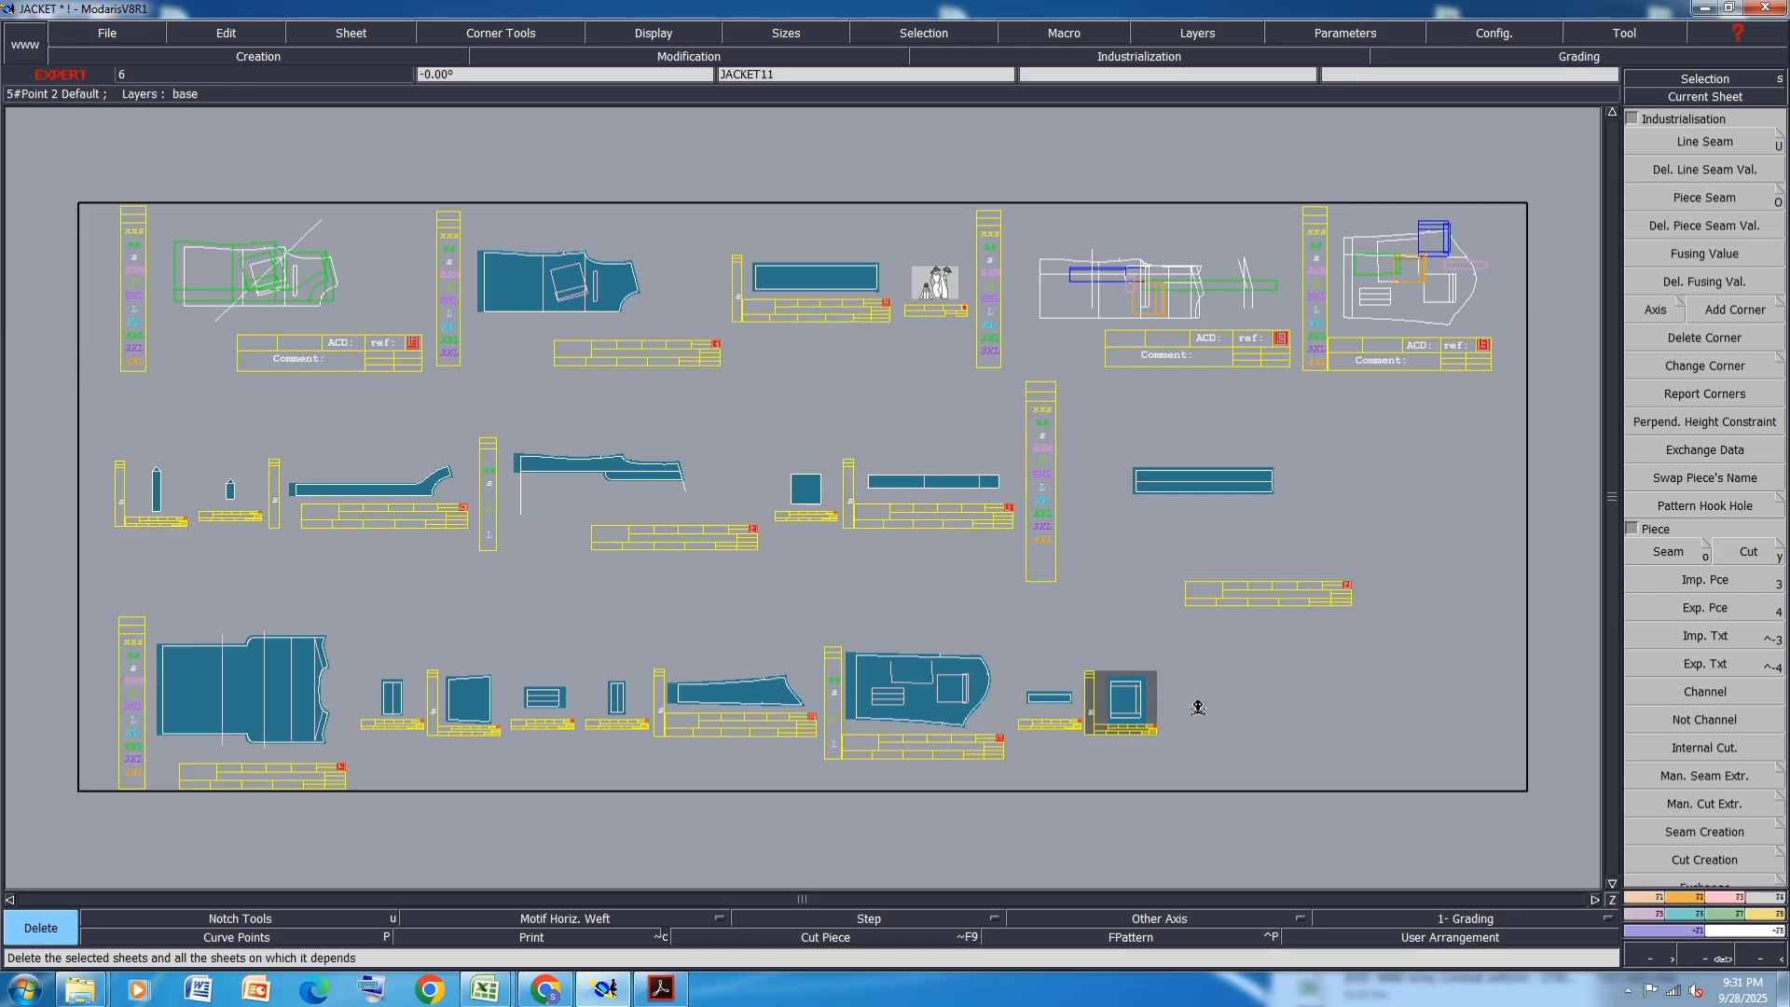
key(Delete)
scroll(809, 500, up, 2)
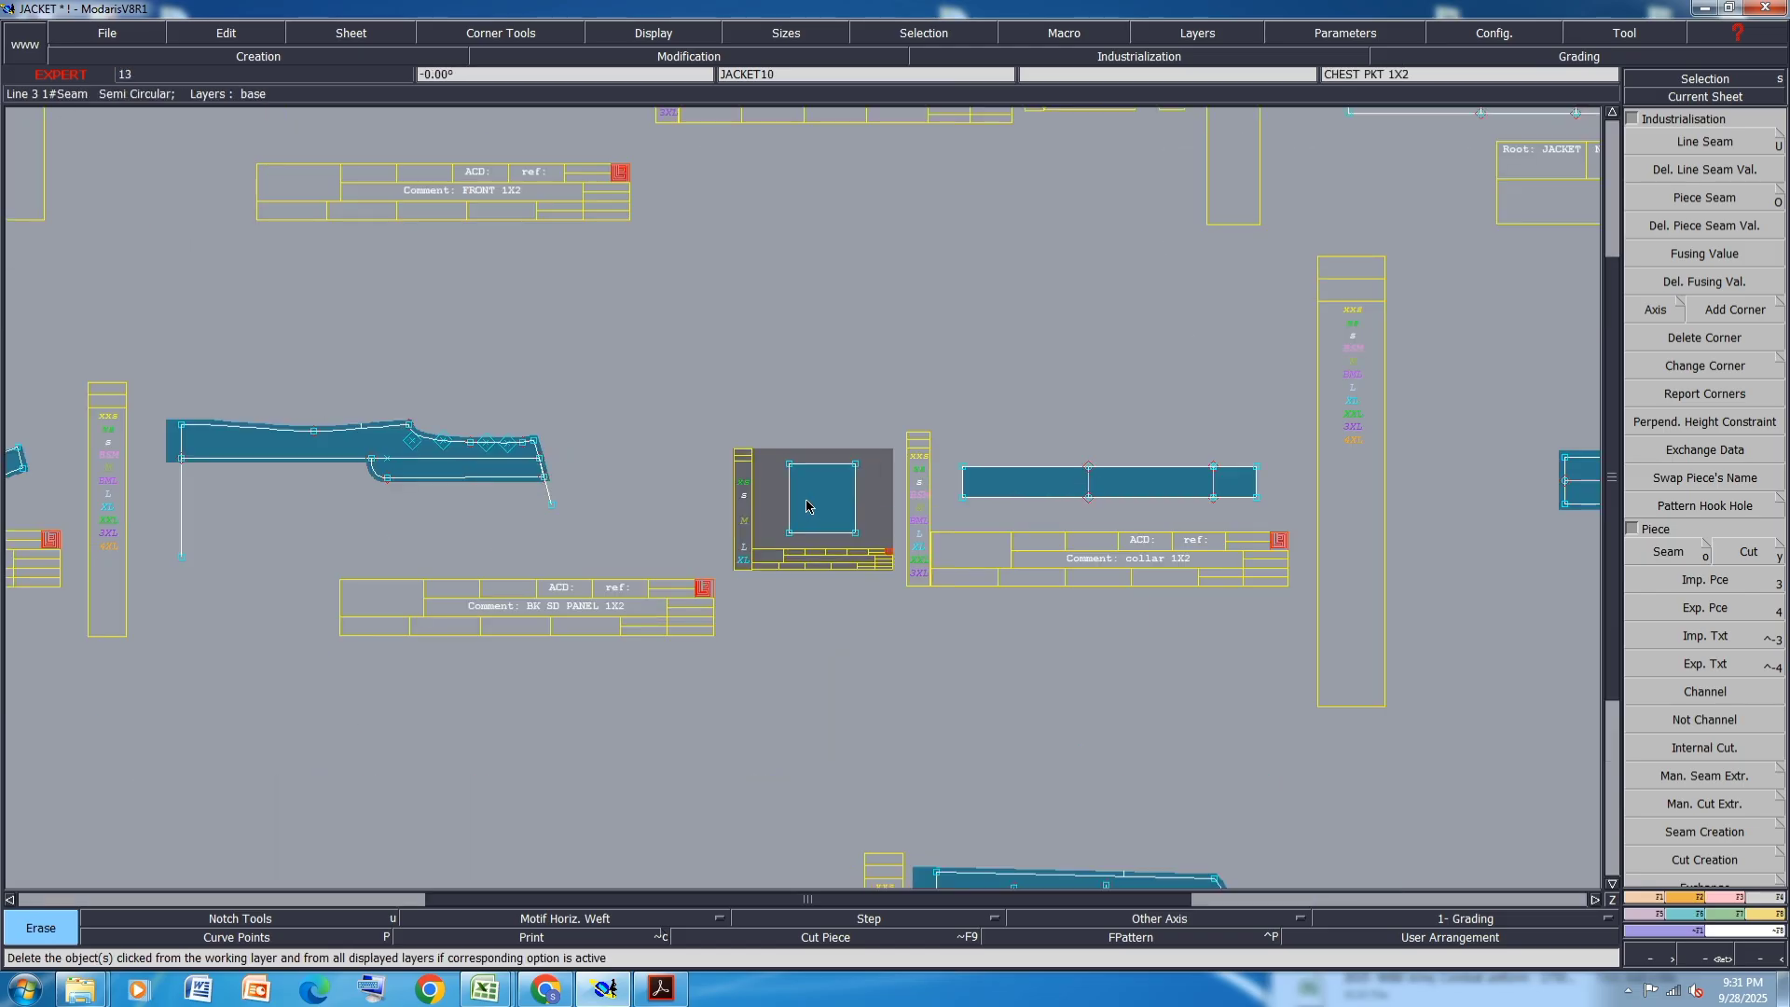
key(j)
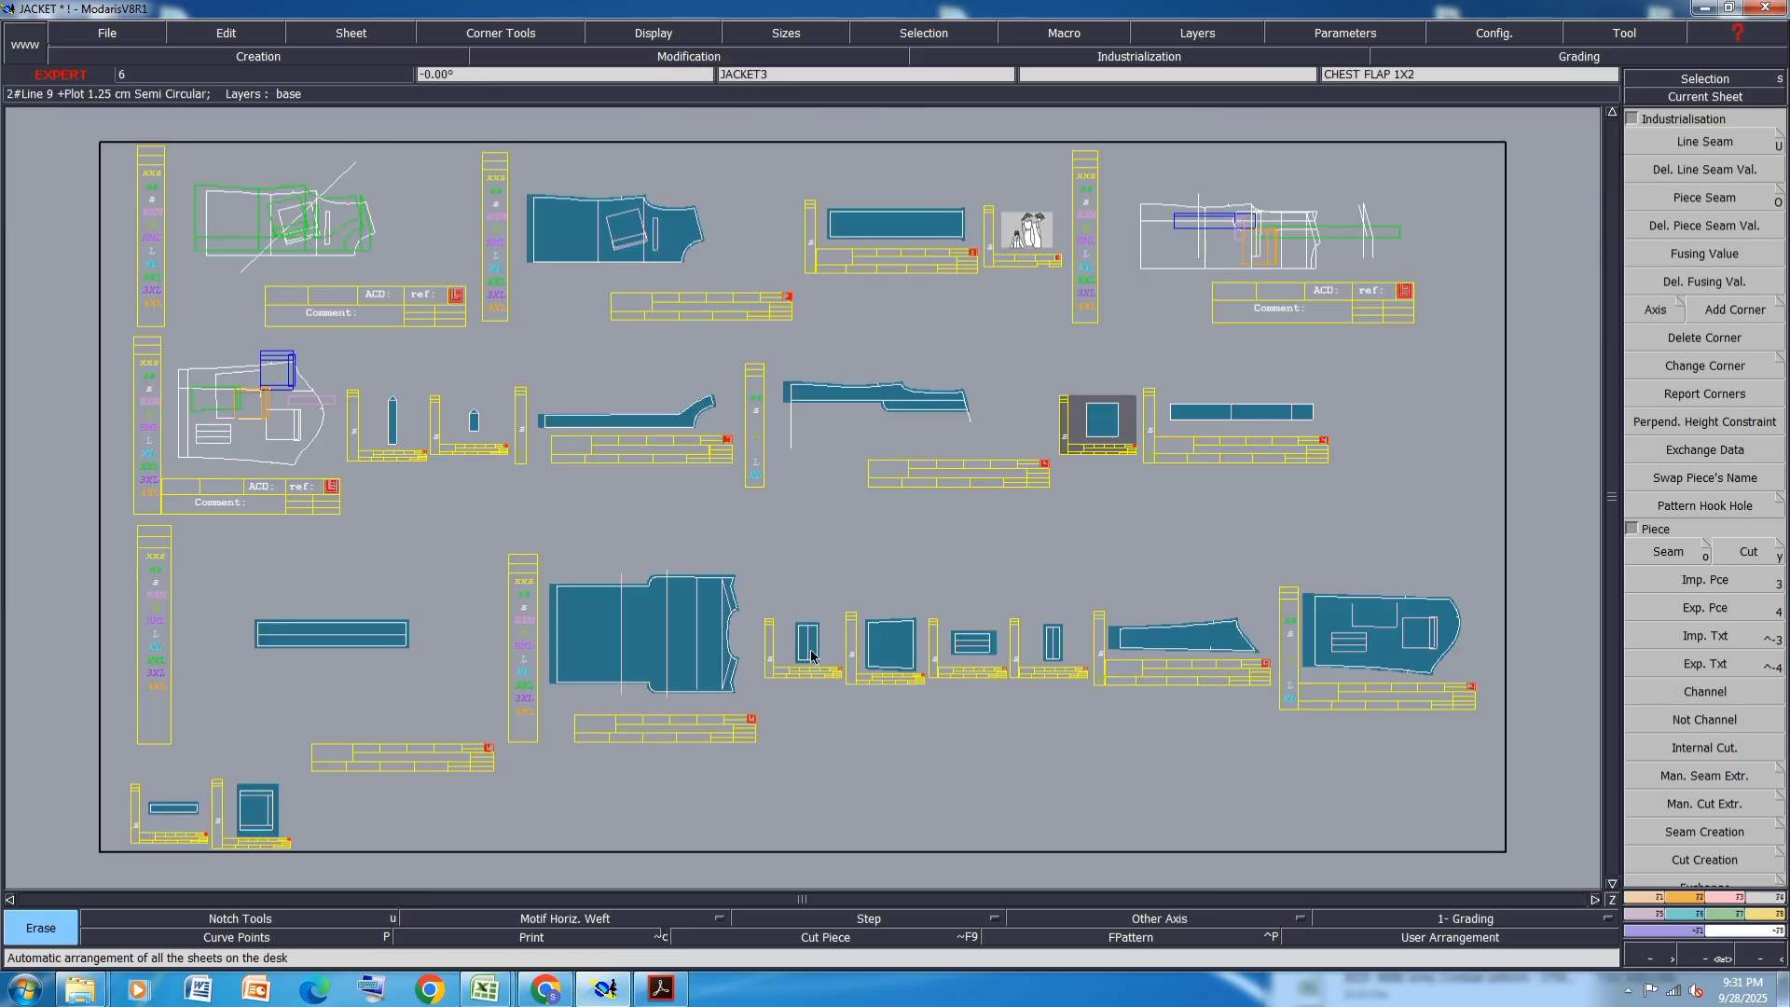
- Add a 1.25 cm seam allowance around the CHEST PKT 1X2 piece and set its right edge to 3 cm
drag(1053, 384, 1128, 459)
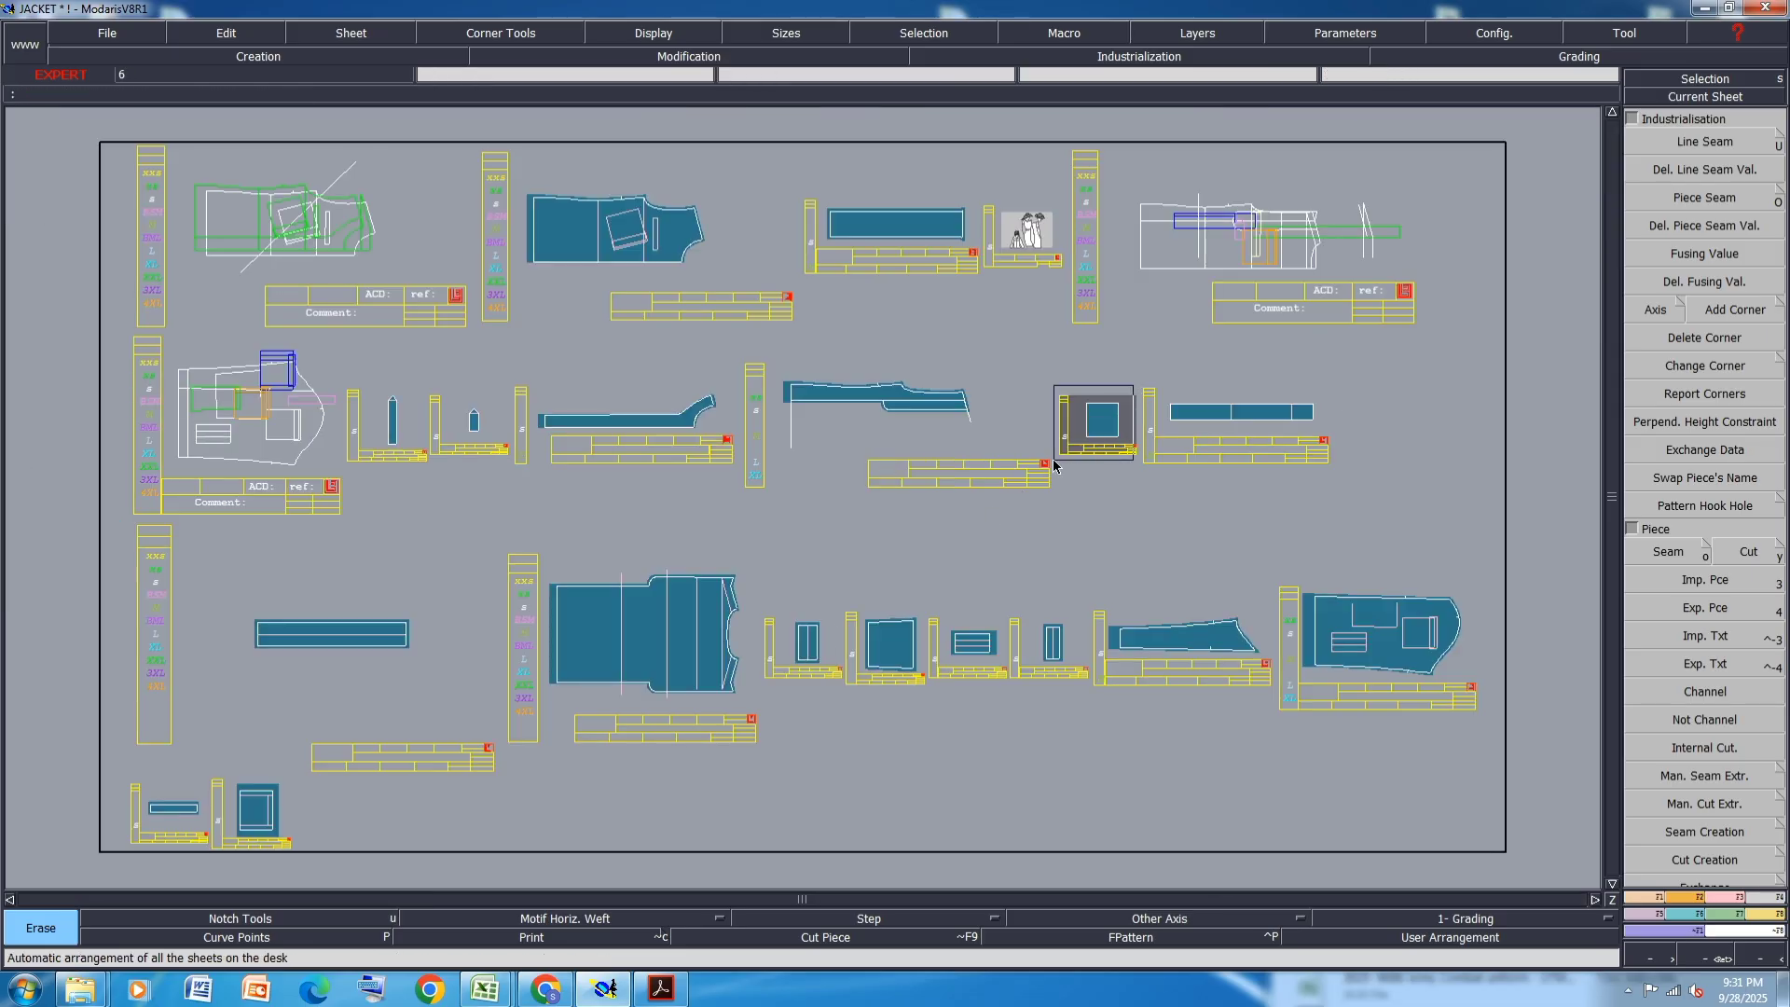
click(1688, 142)
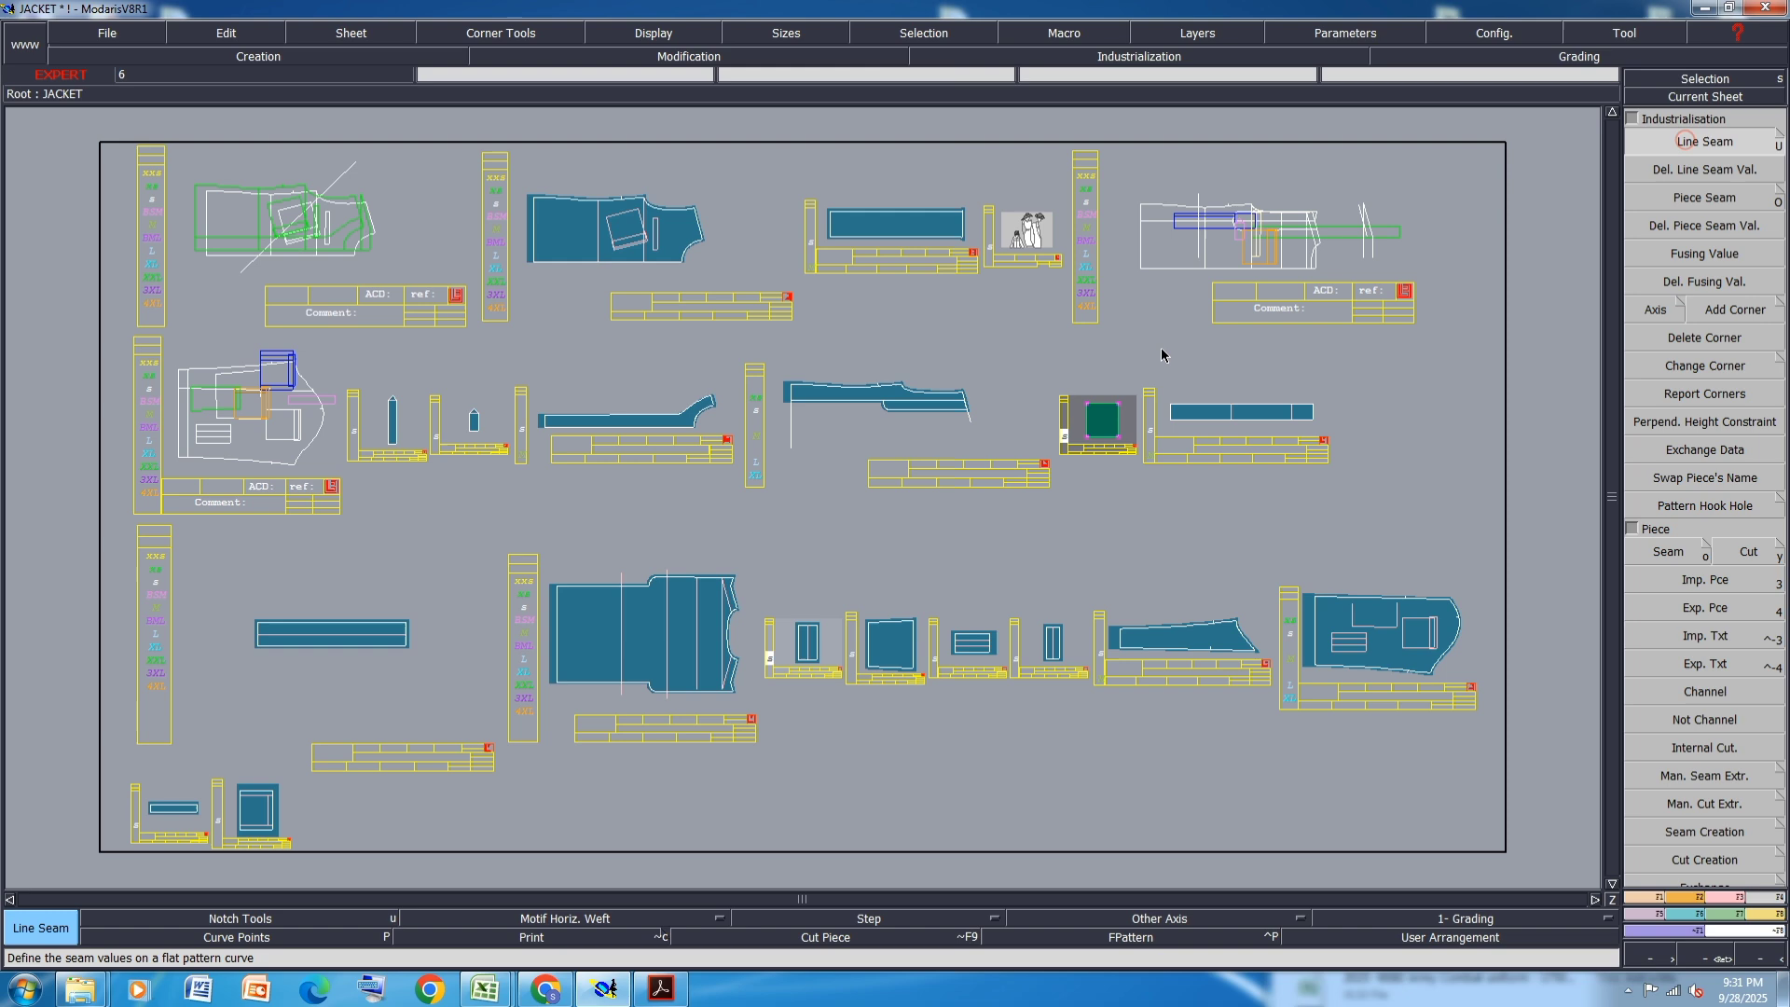
click(1112, 408)
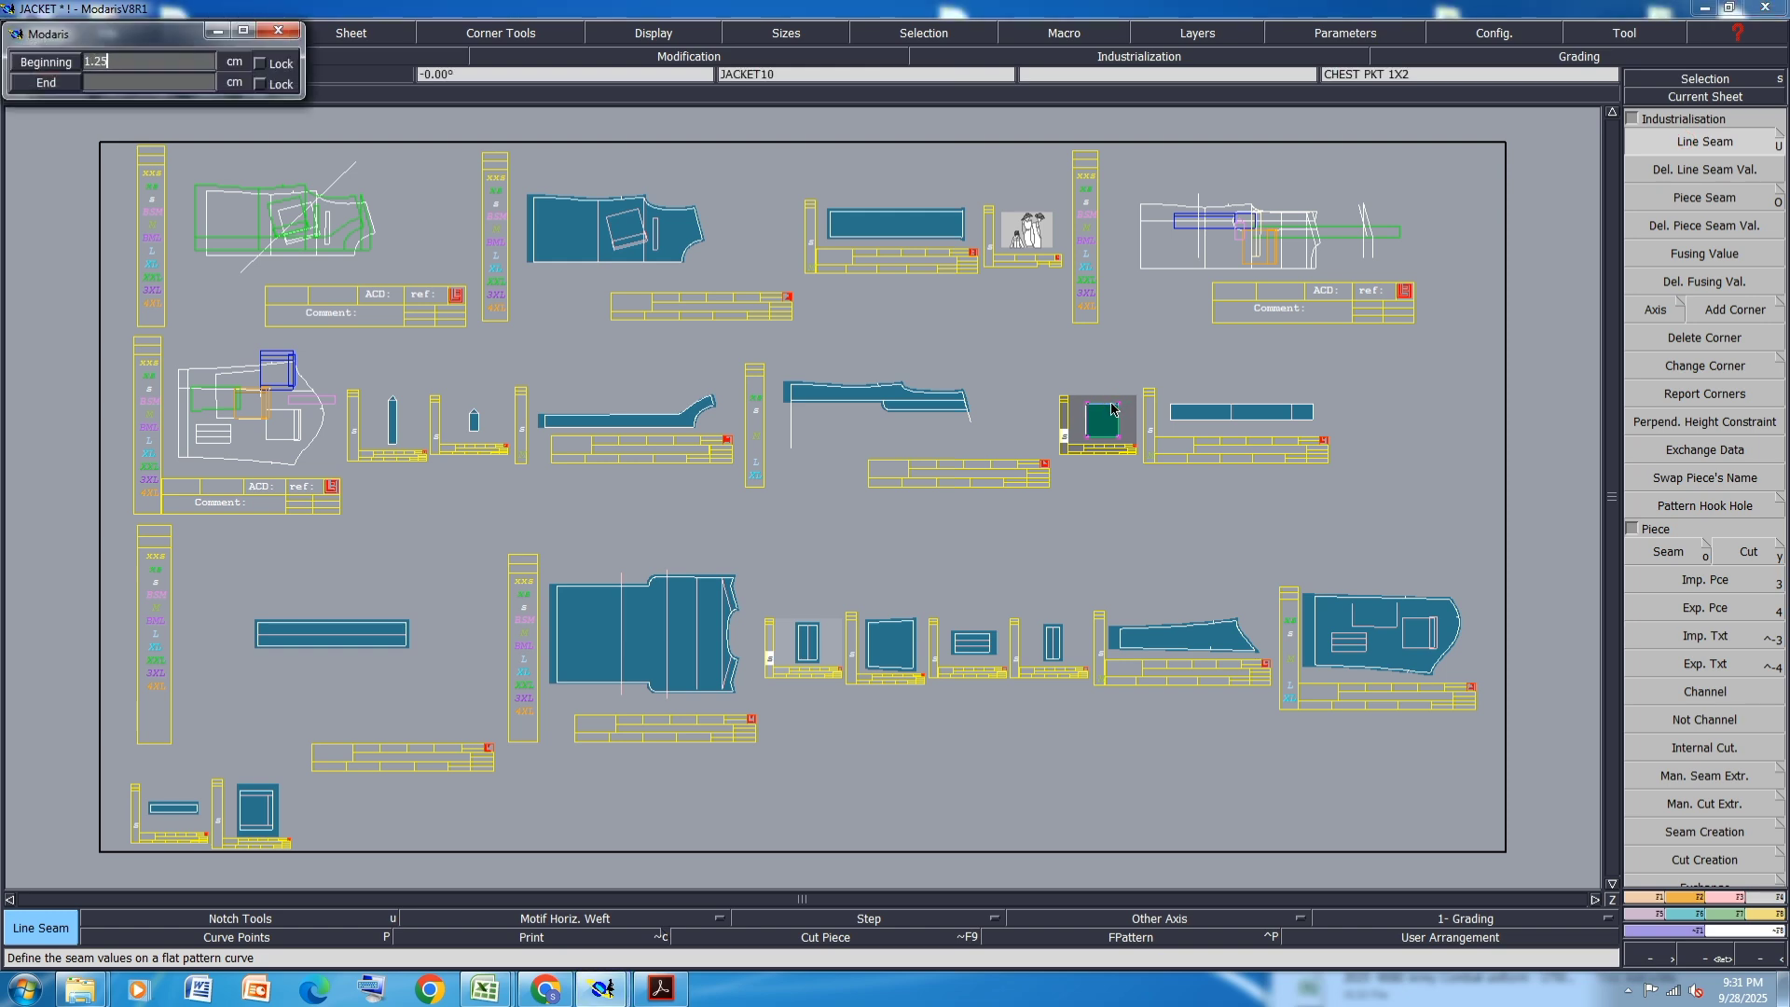
text(1.25)
key(Return)
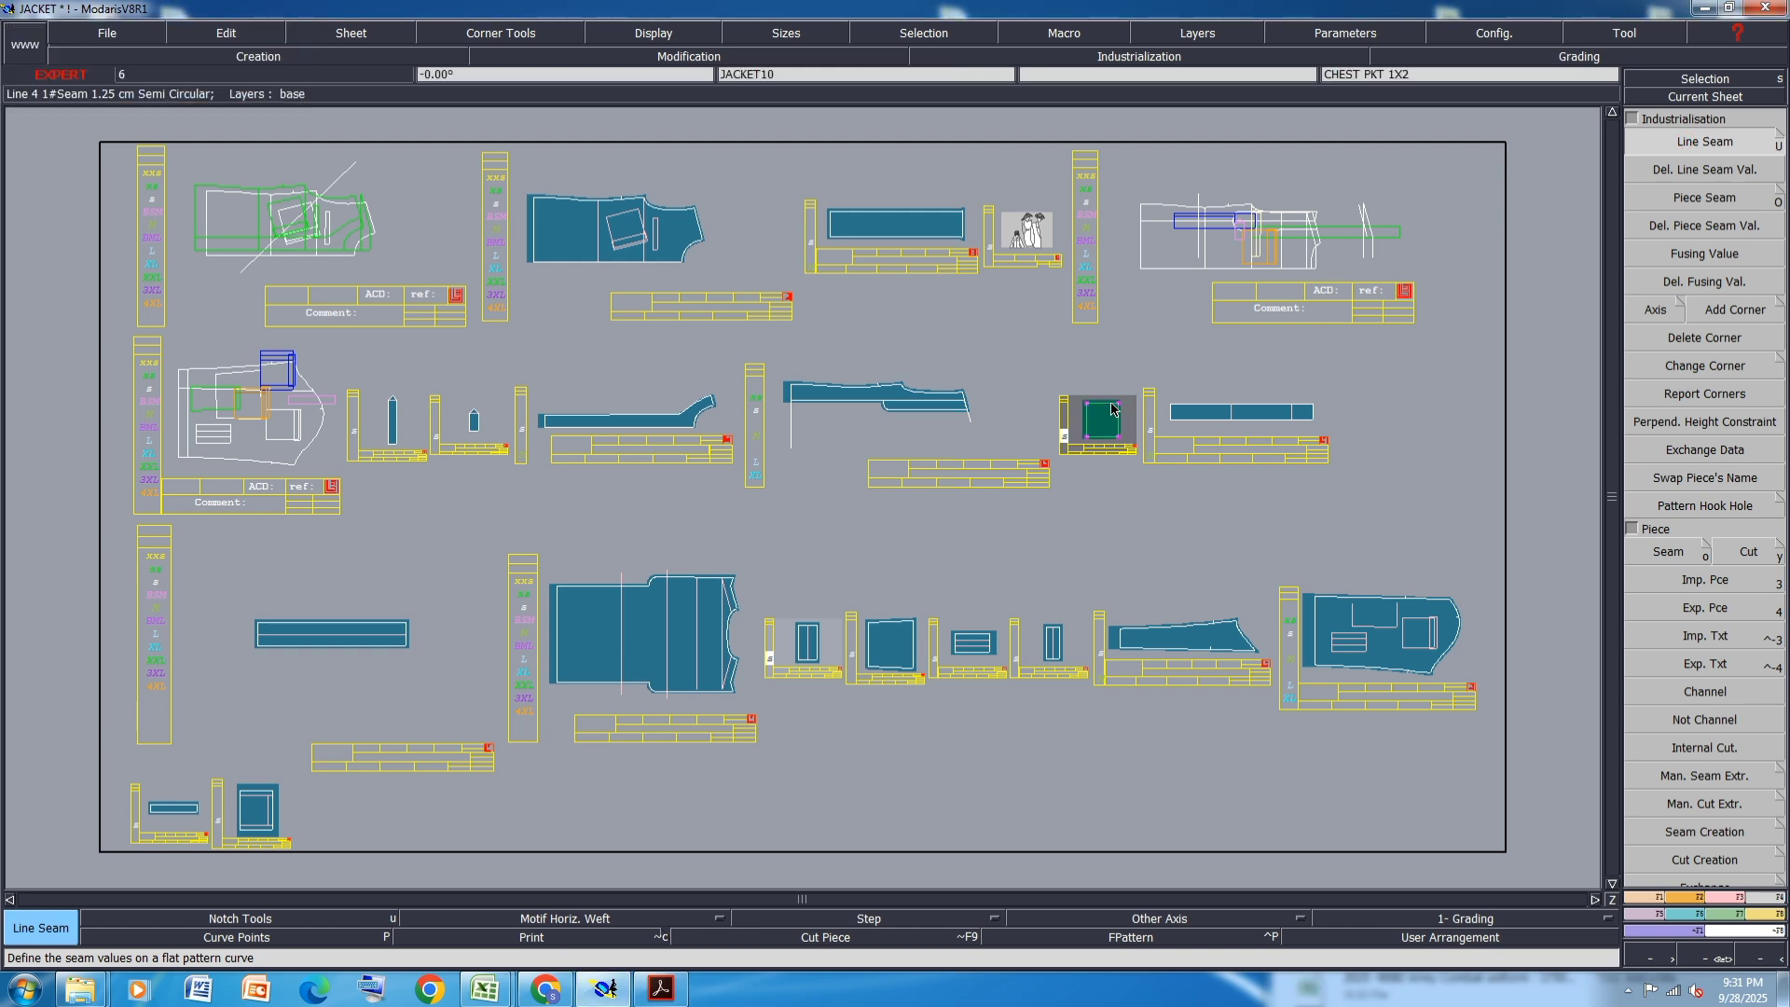
scroll(1112, 407, up, 3)
click(1110, 446)
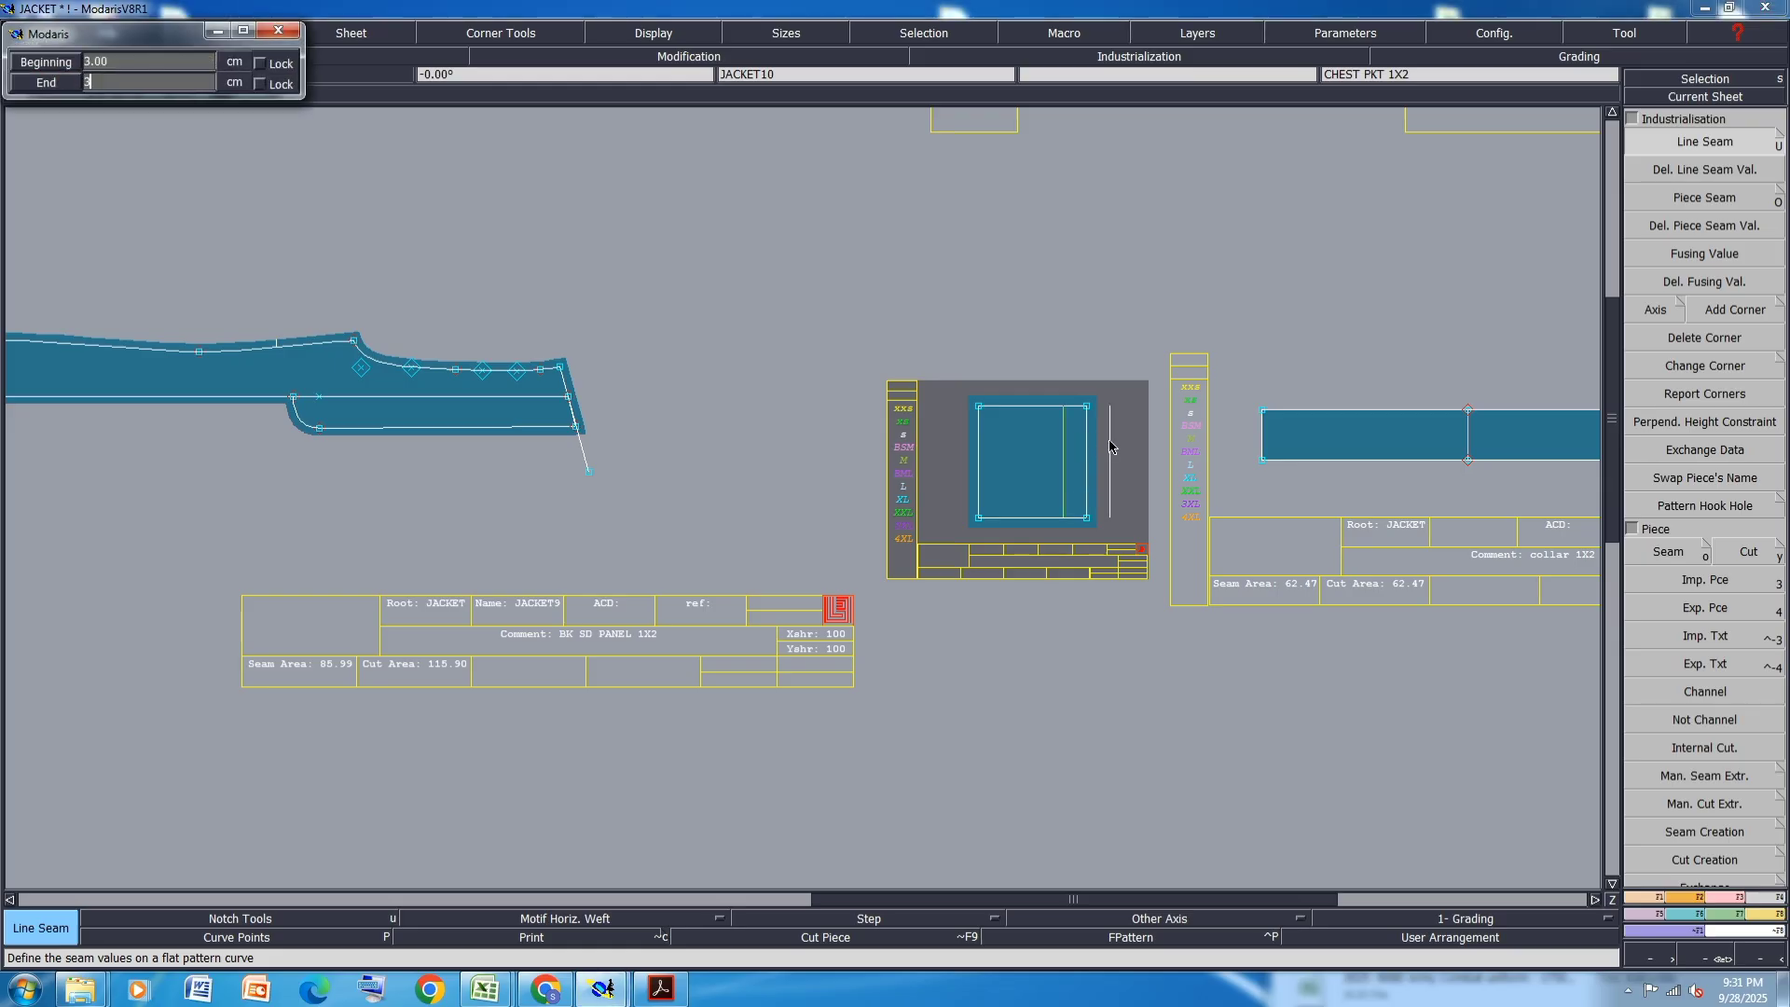
key(Return)
scroll(1110, 443, down, 3)
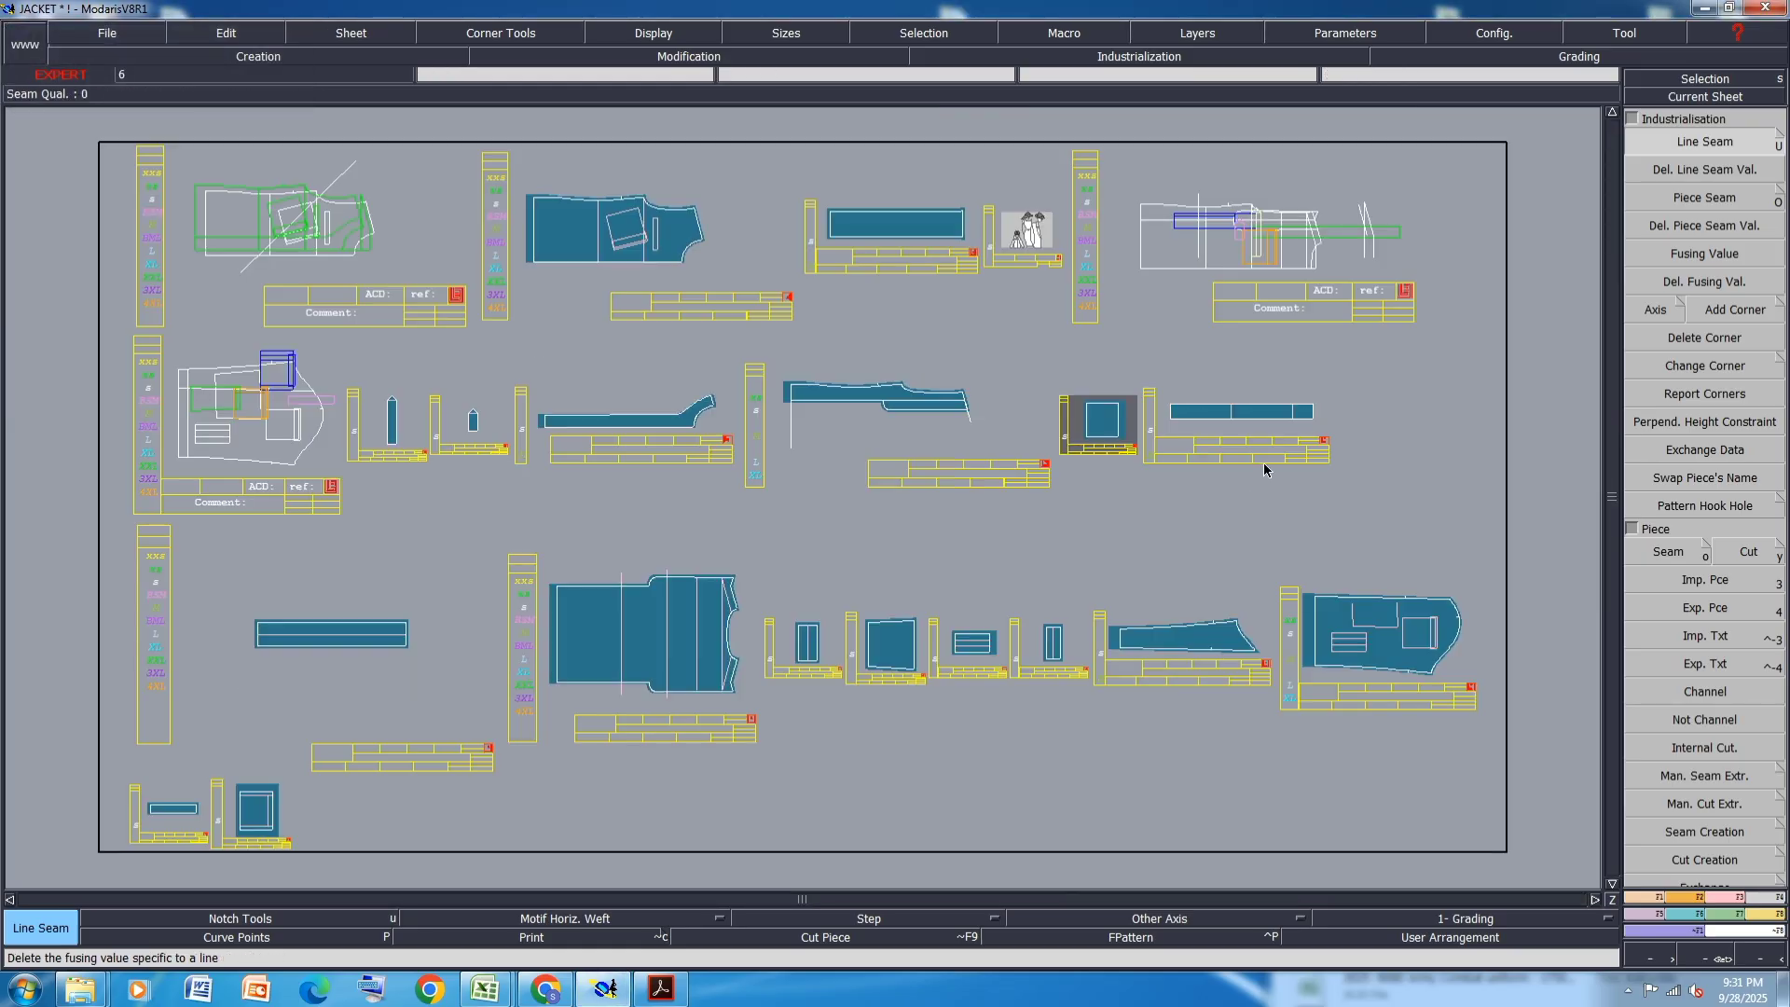
- Add a 1.2 cm seam allowance around the collar 1X2 piece
scroll(1241, 453, up, 3)
scroll(1421, 432, up, 2)
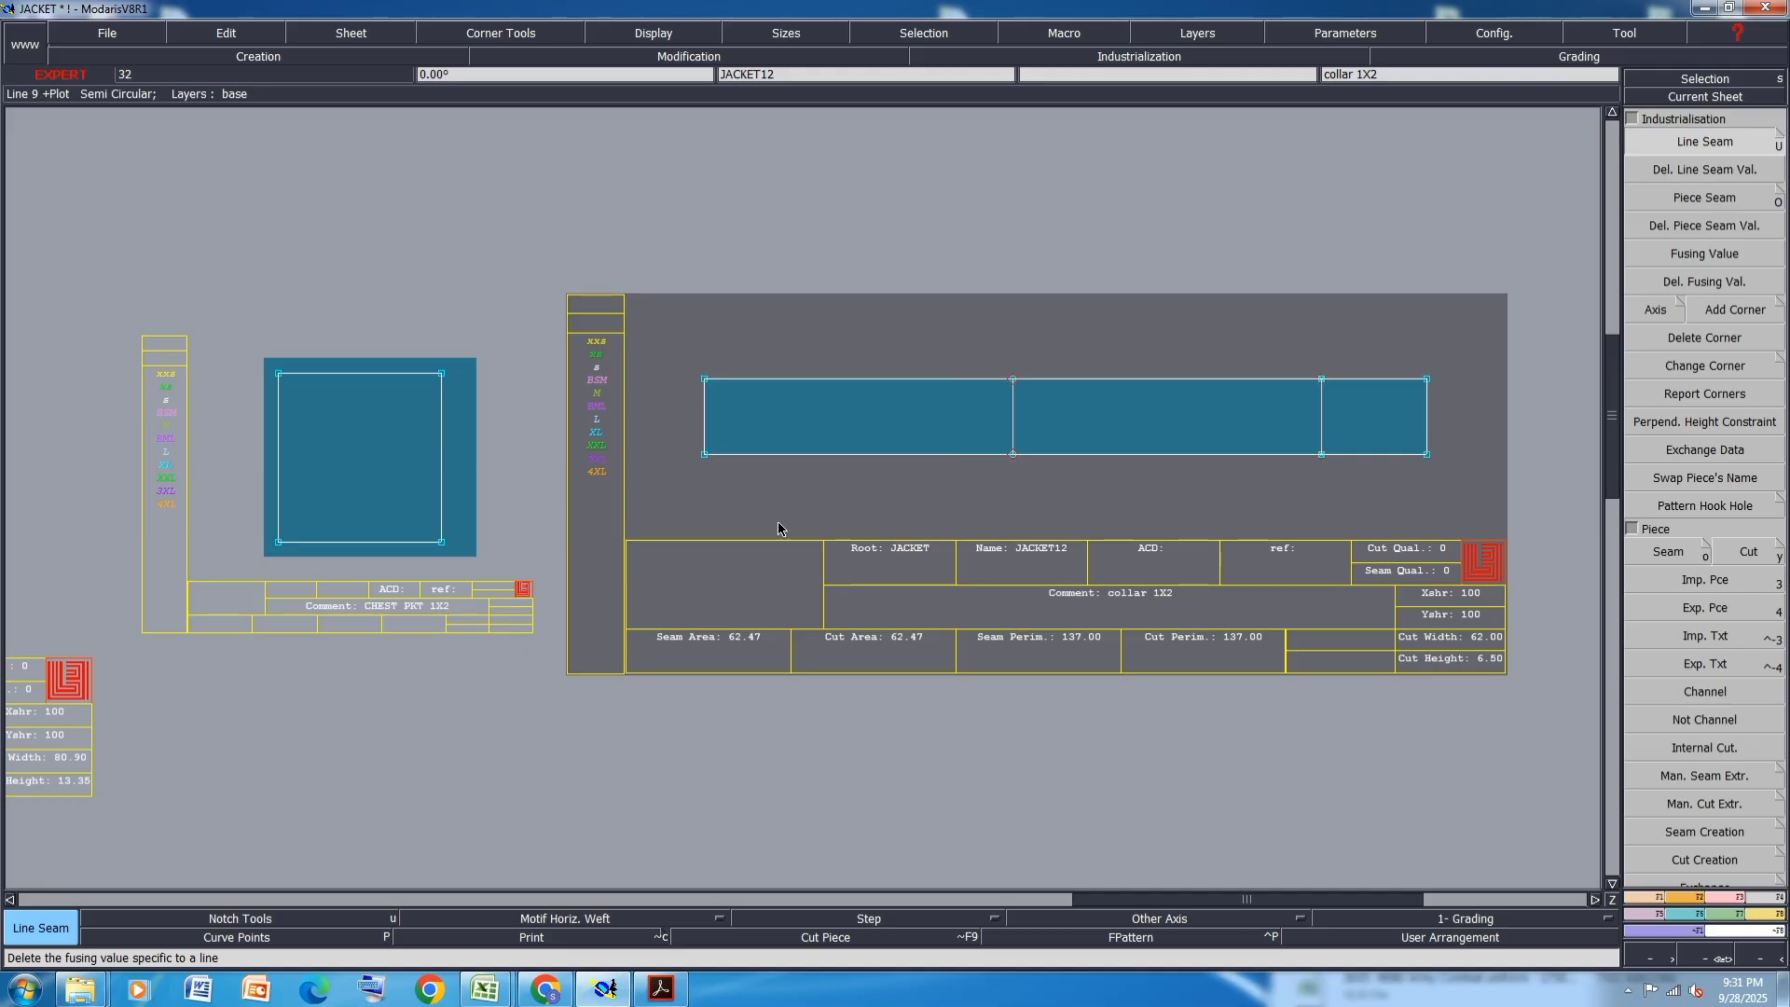
click(807, 381)
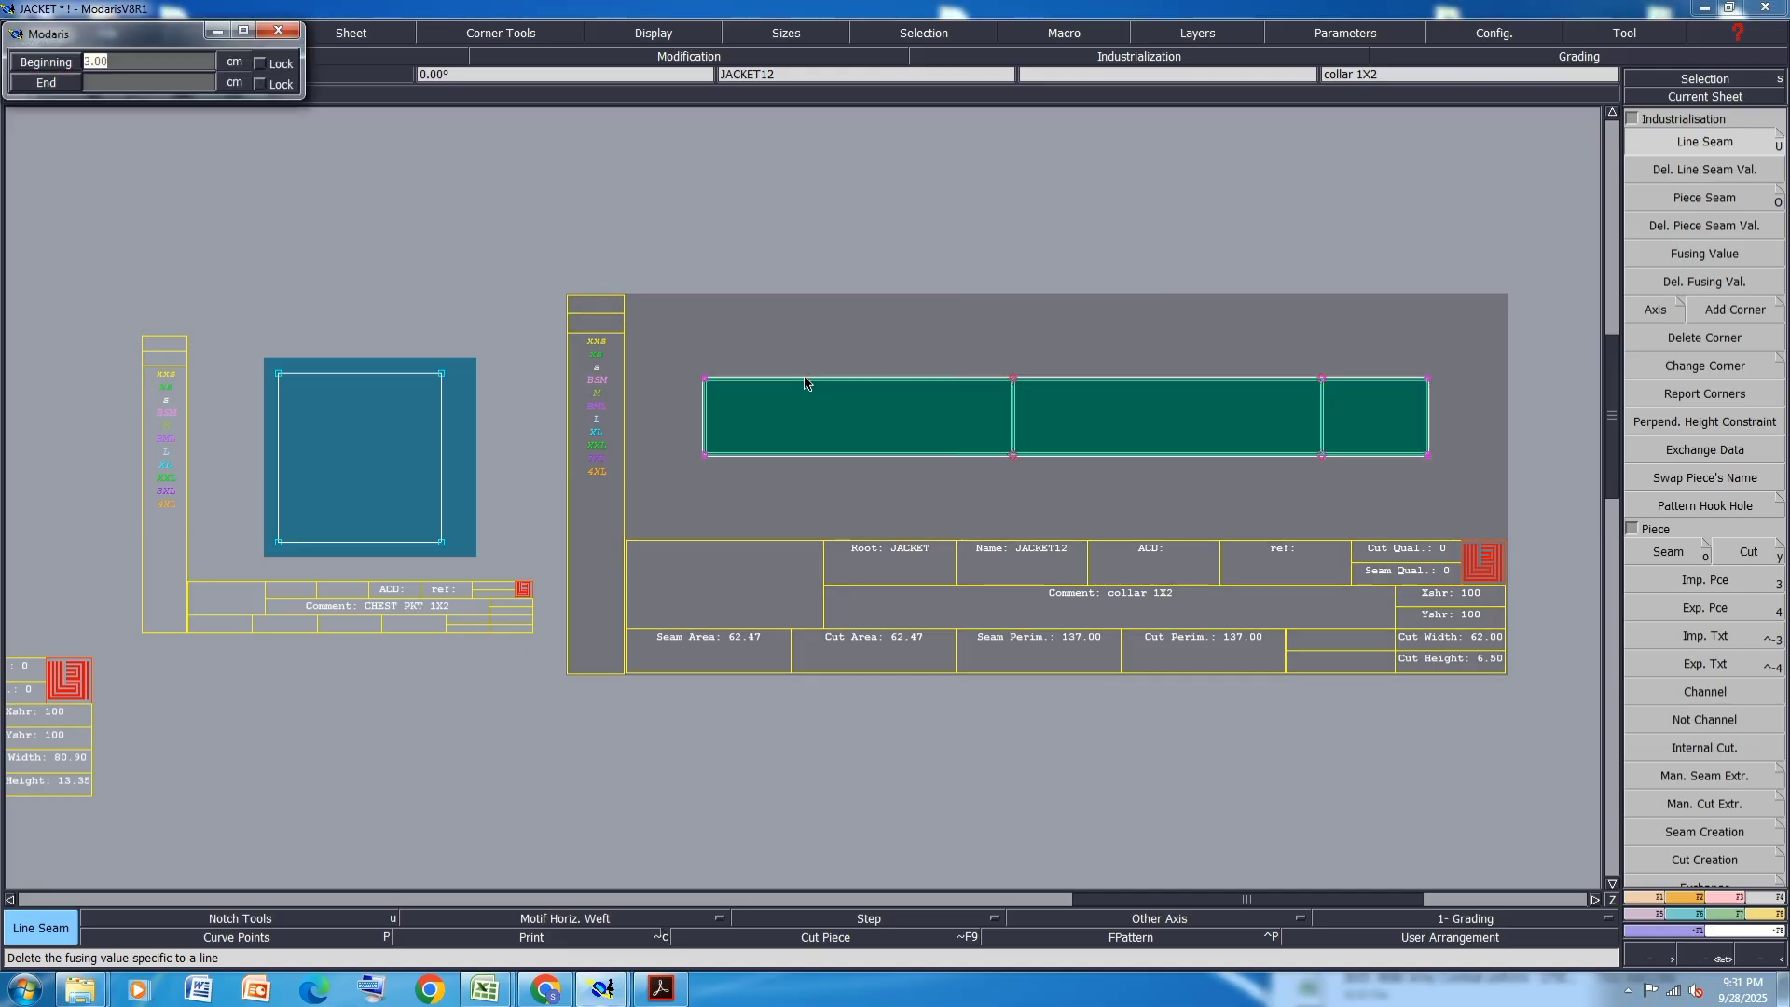
text(1.2)
key(Return)
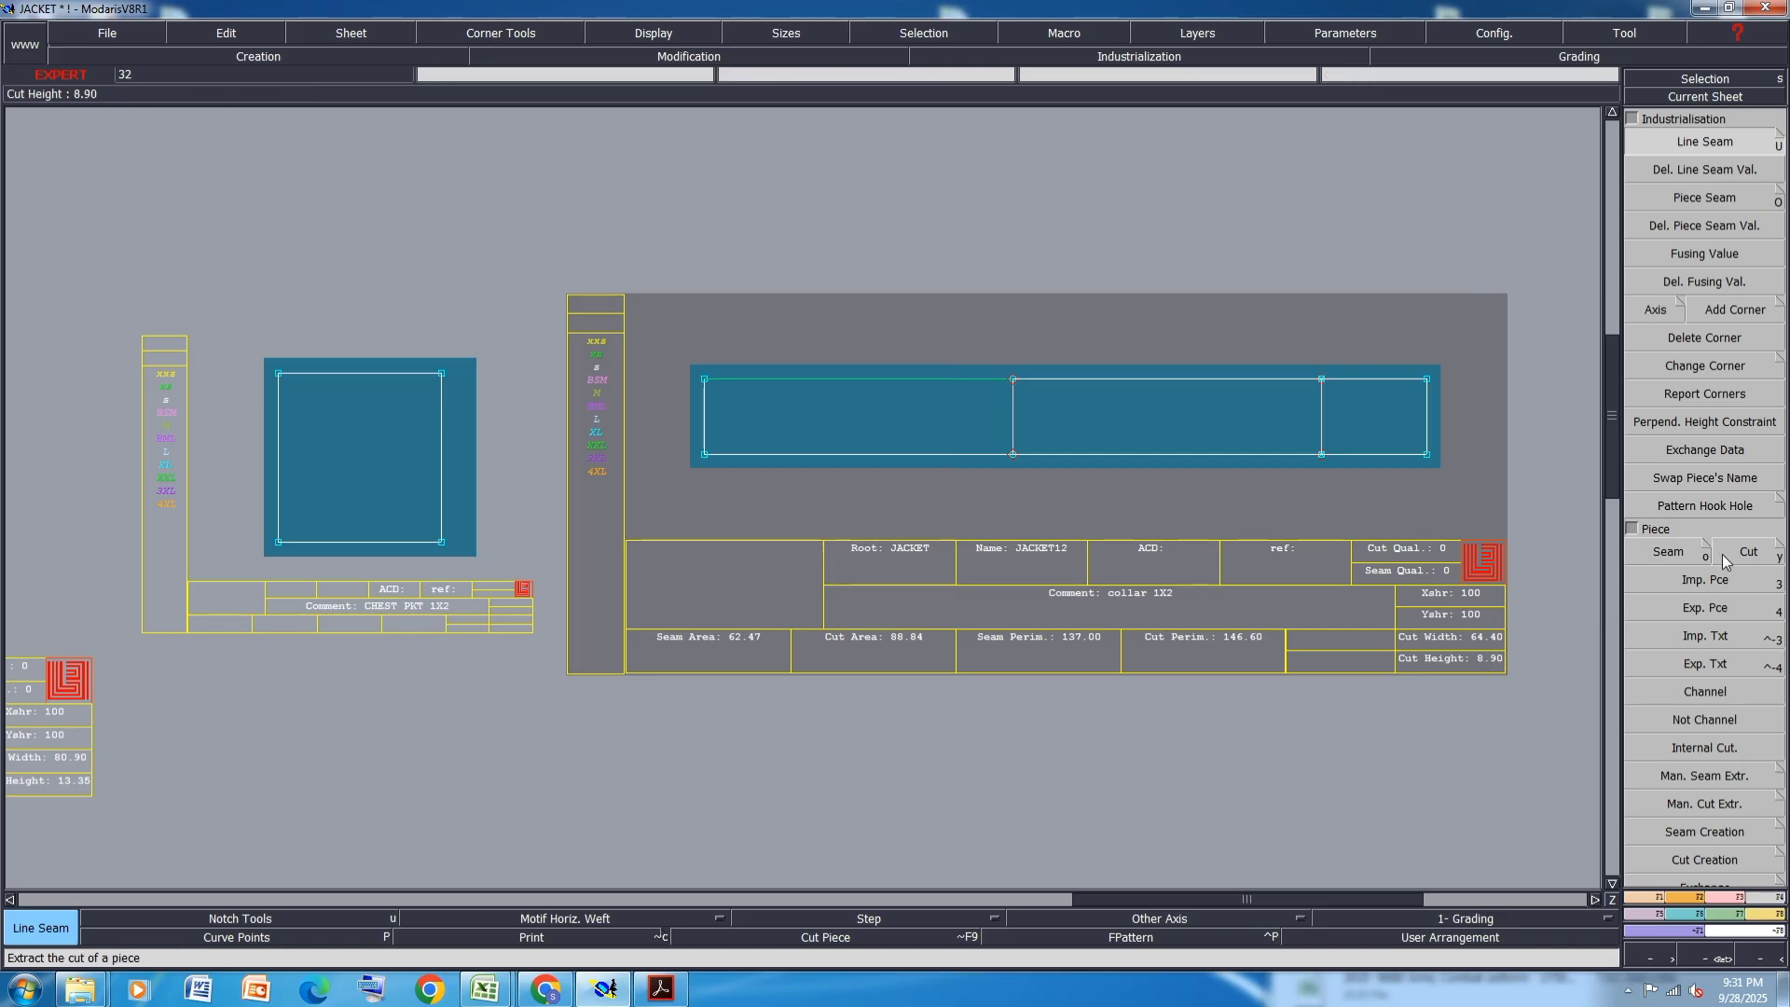
- Rotate the collar 1X2 piece upright using the two end points of its middle line, and rearrange all sheets
click(1683, 897)
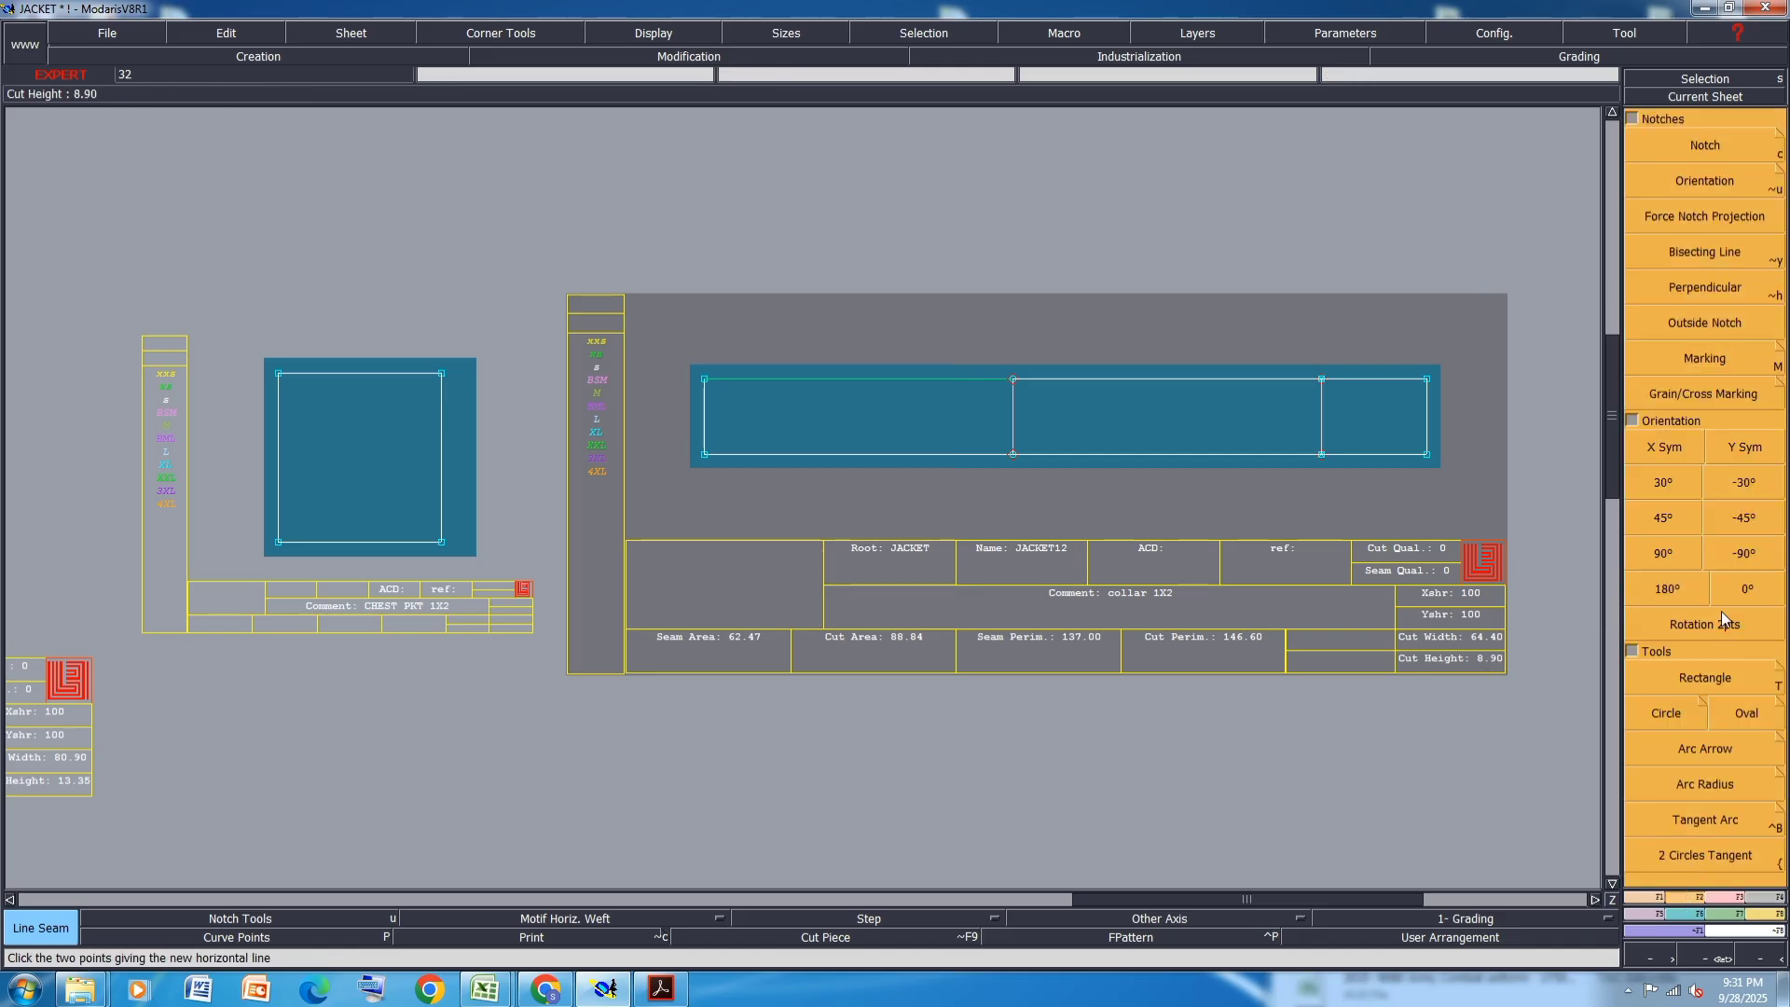
click(1738, 618)
click(1013, 455)
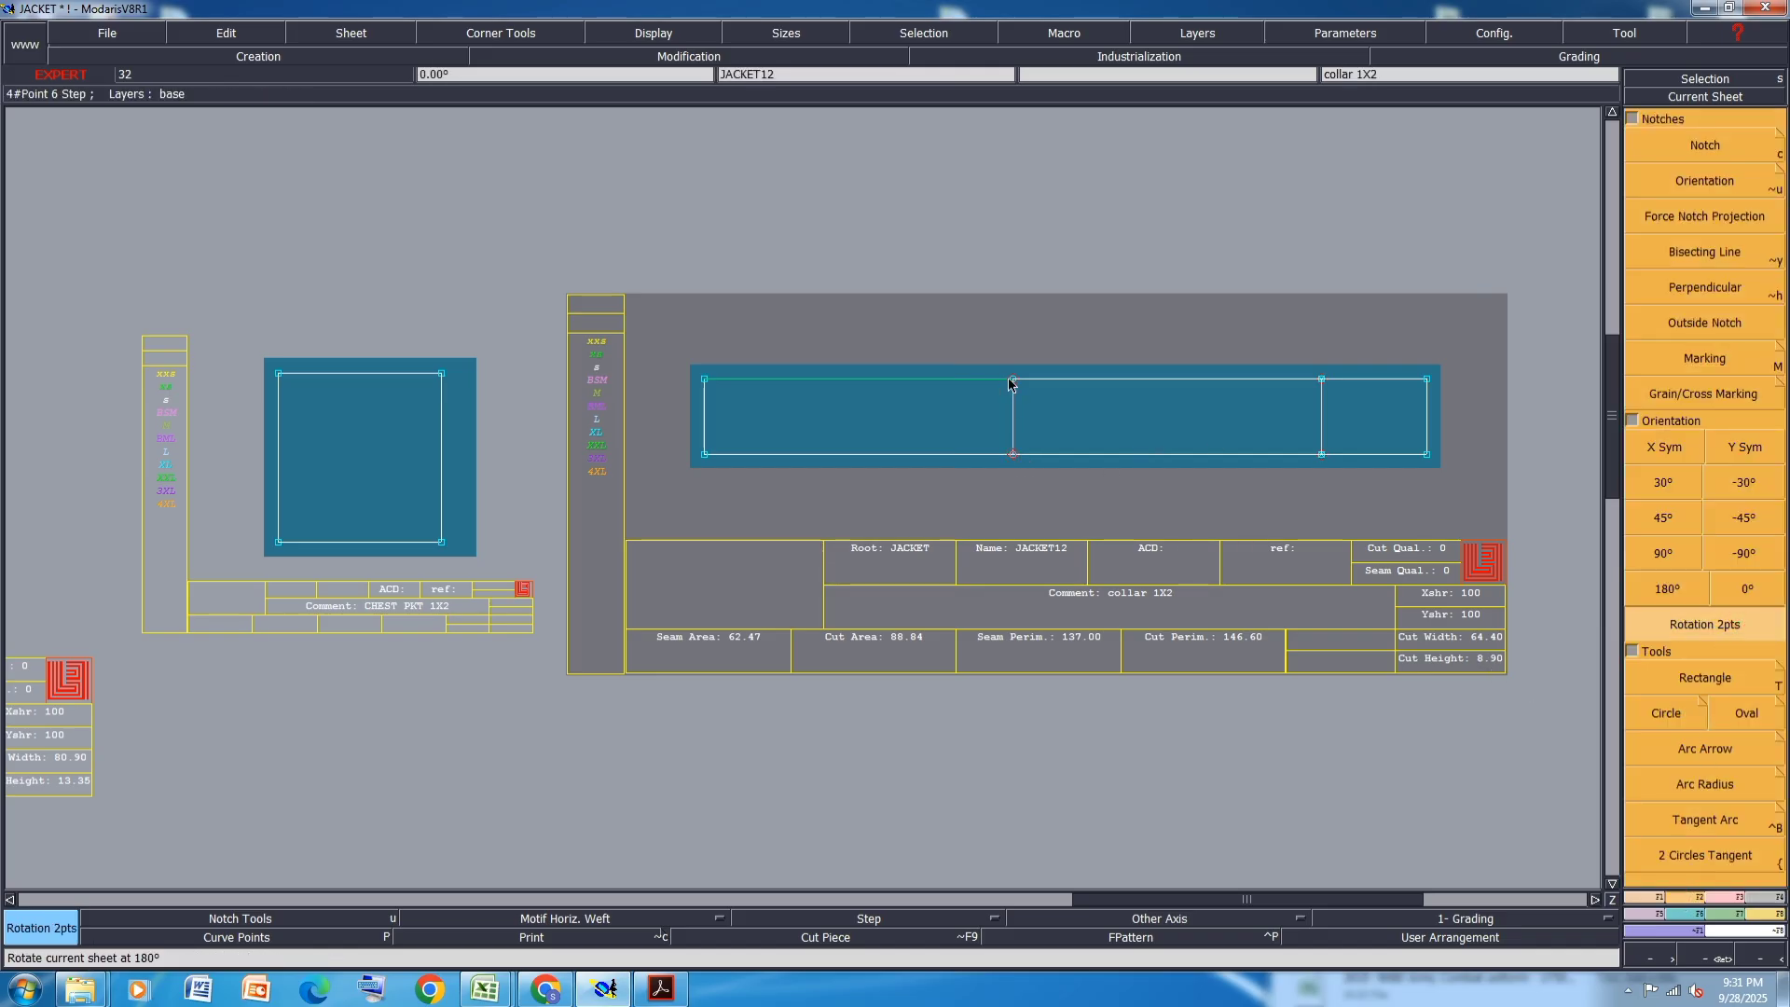
click(1013, 379)
key(j)
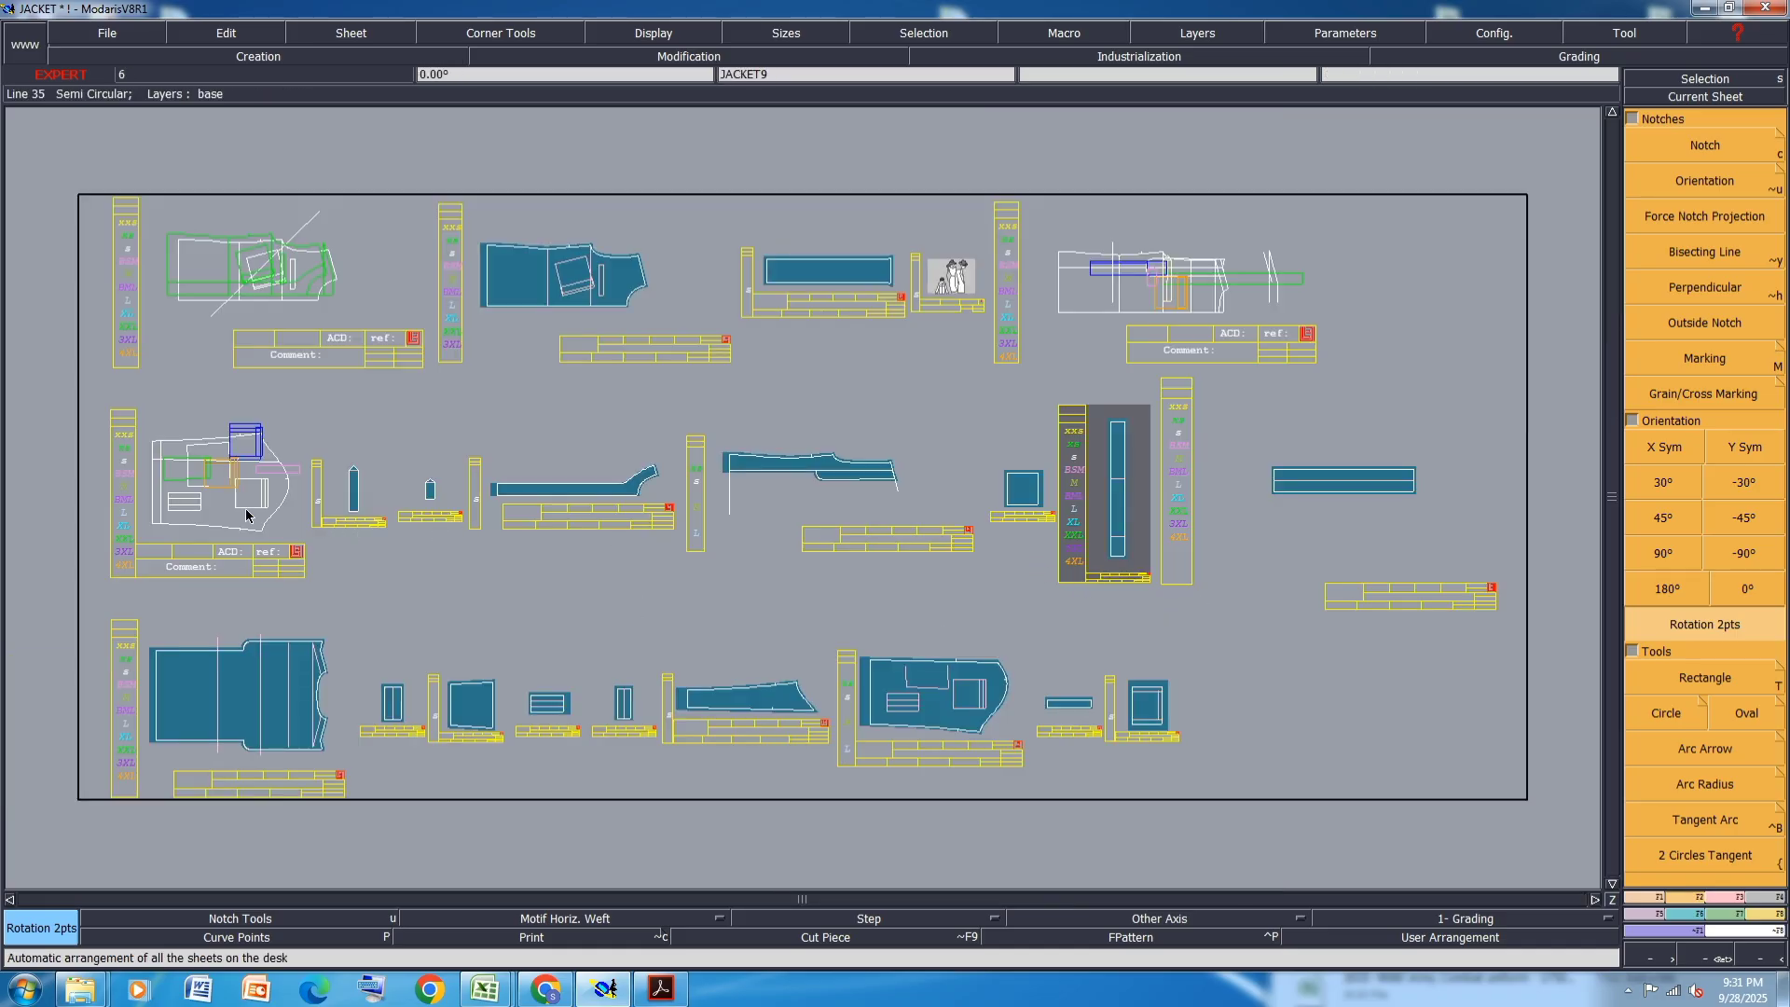
- Add a 1.25 cm seam allowance around the CUFFTOP 1X2 piece, undoing any accidental rotation of it
scroll(247, 514, up, 5)
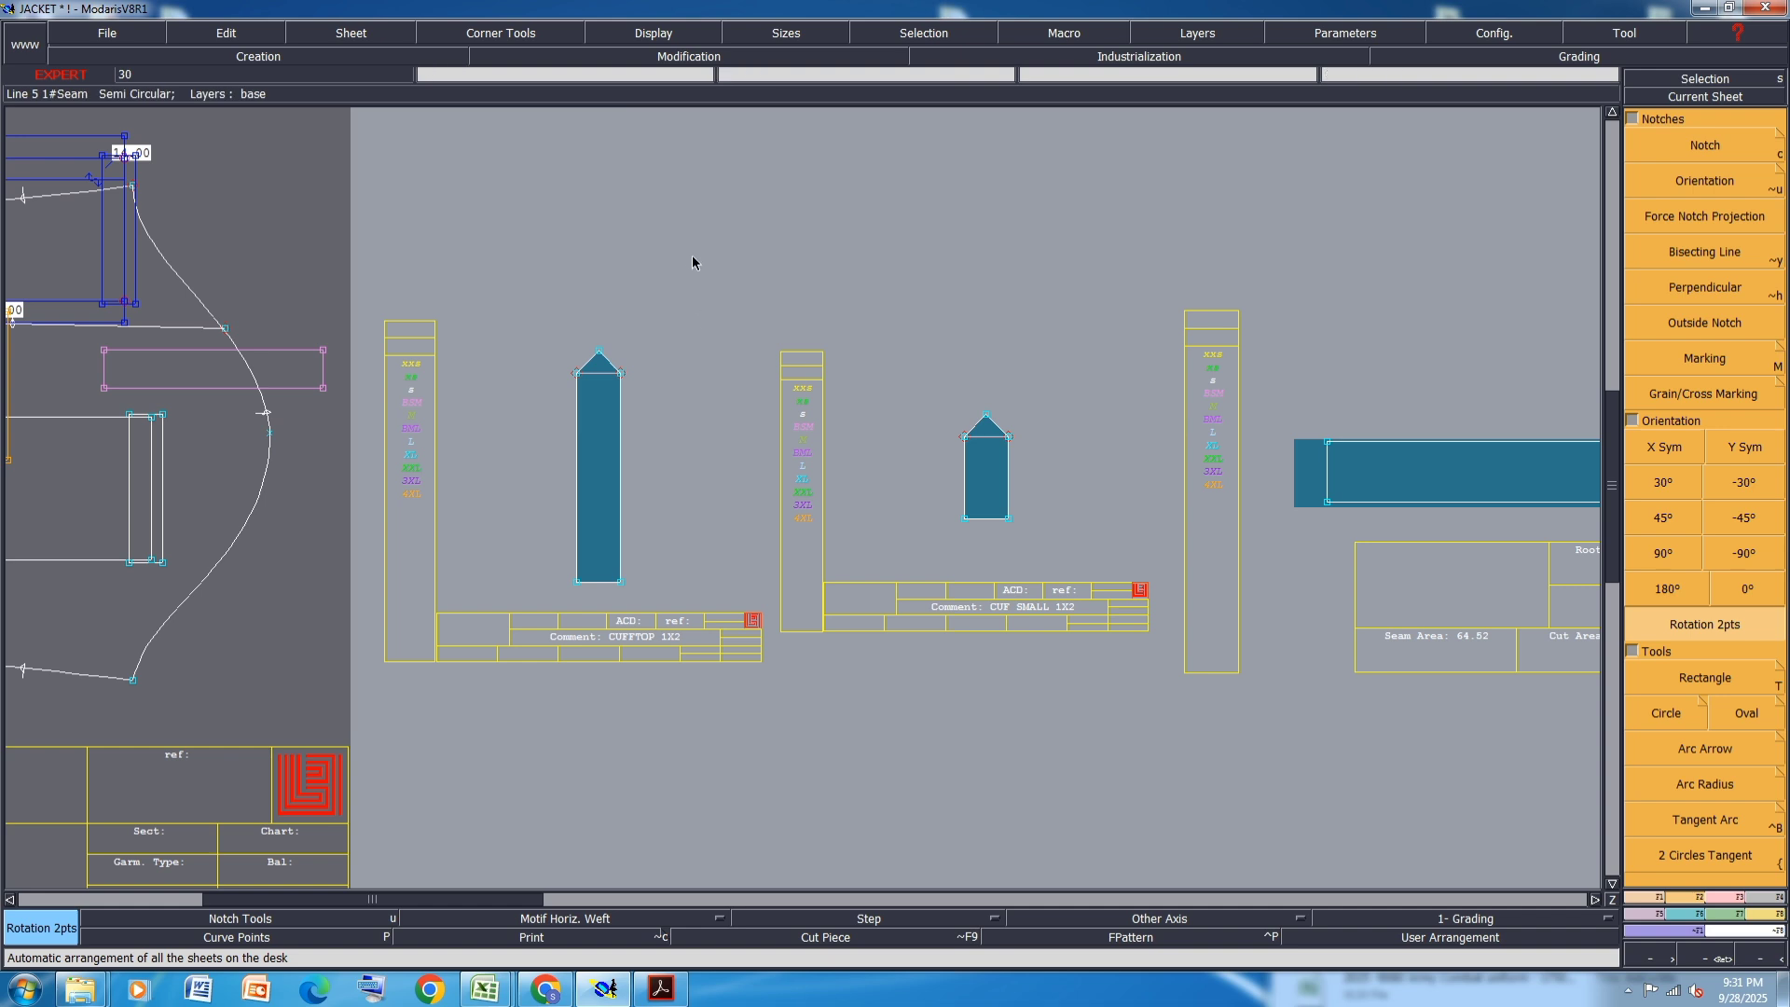
click(632, 405)
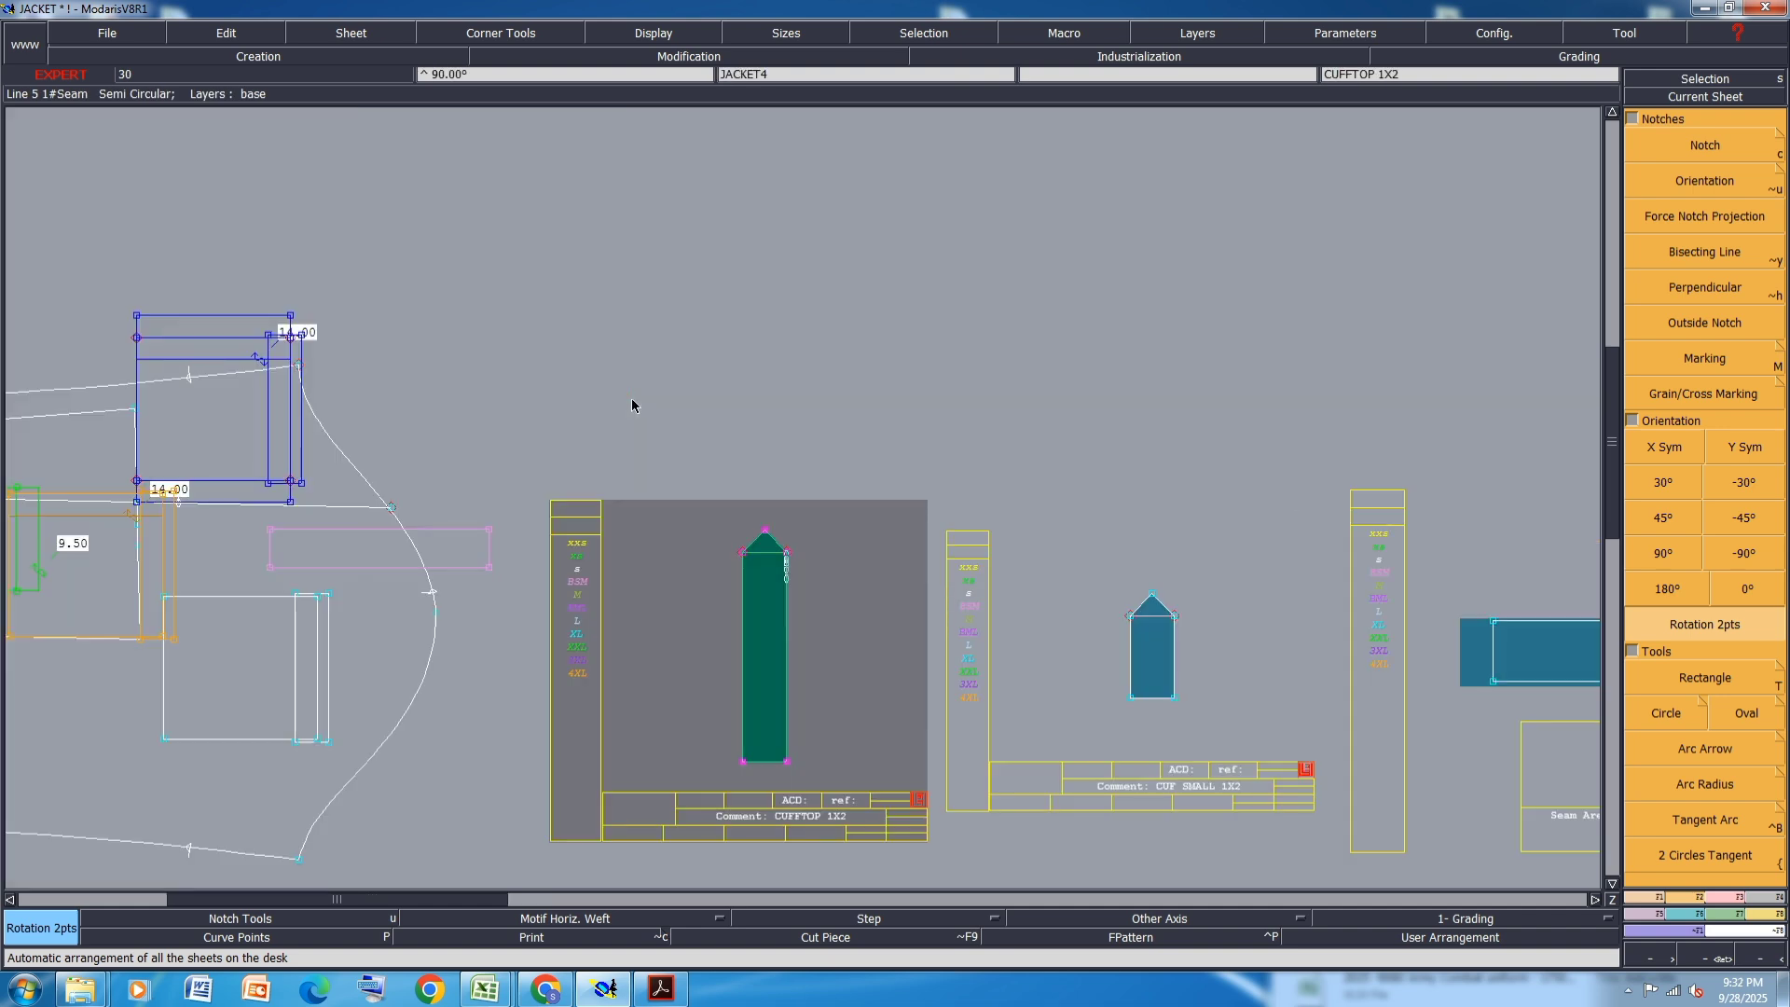
click(1761, 900)
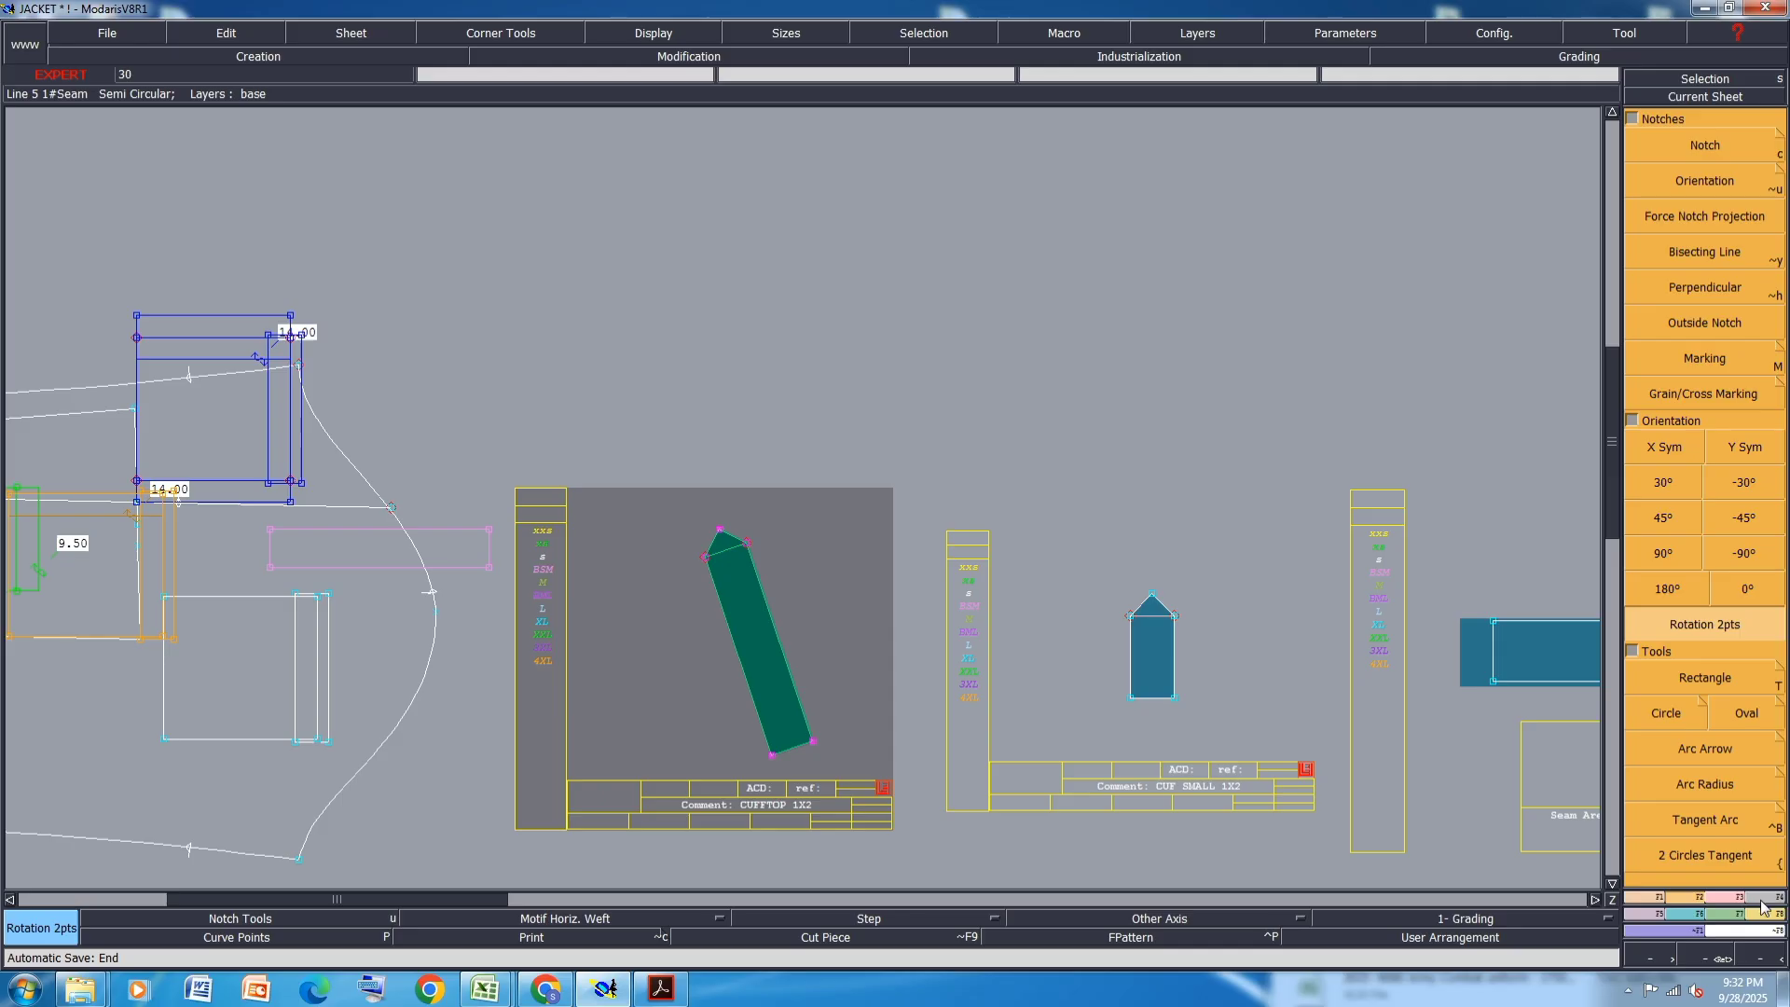
key(ctrl+z)
key(shift+u)
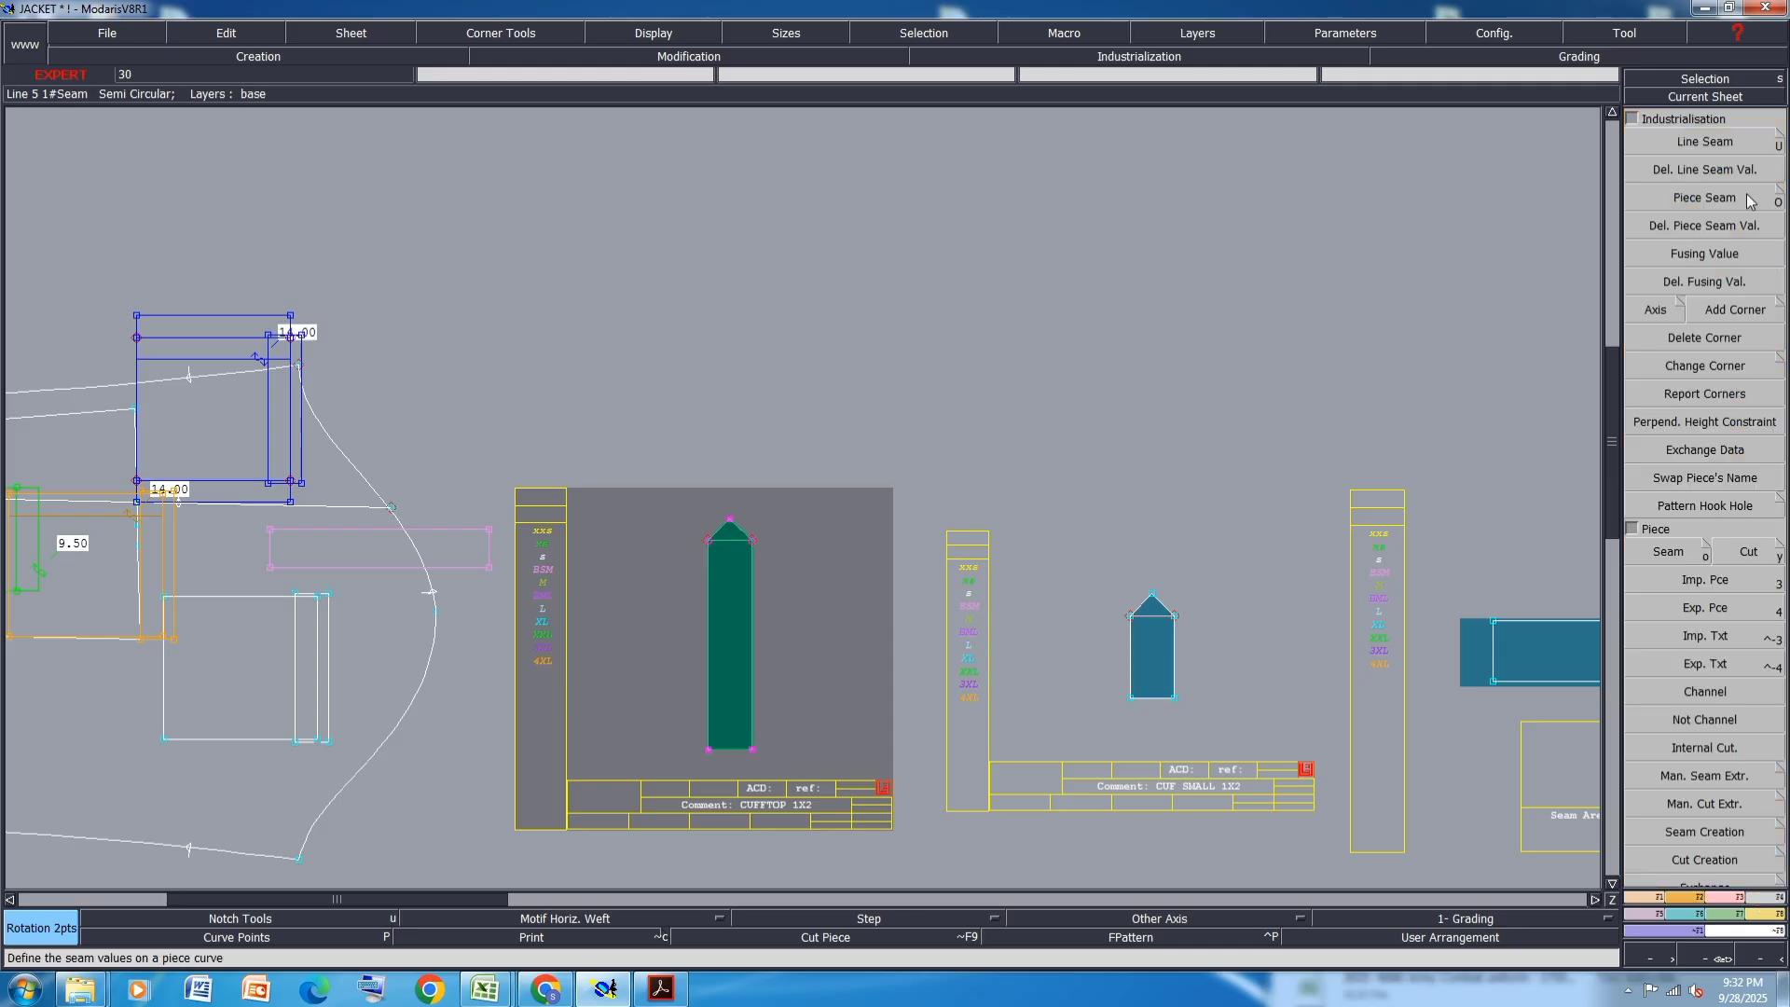
click(755, 555)
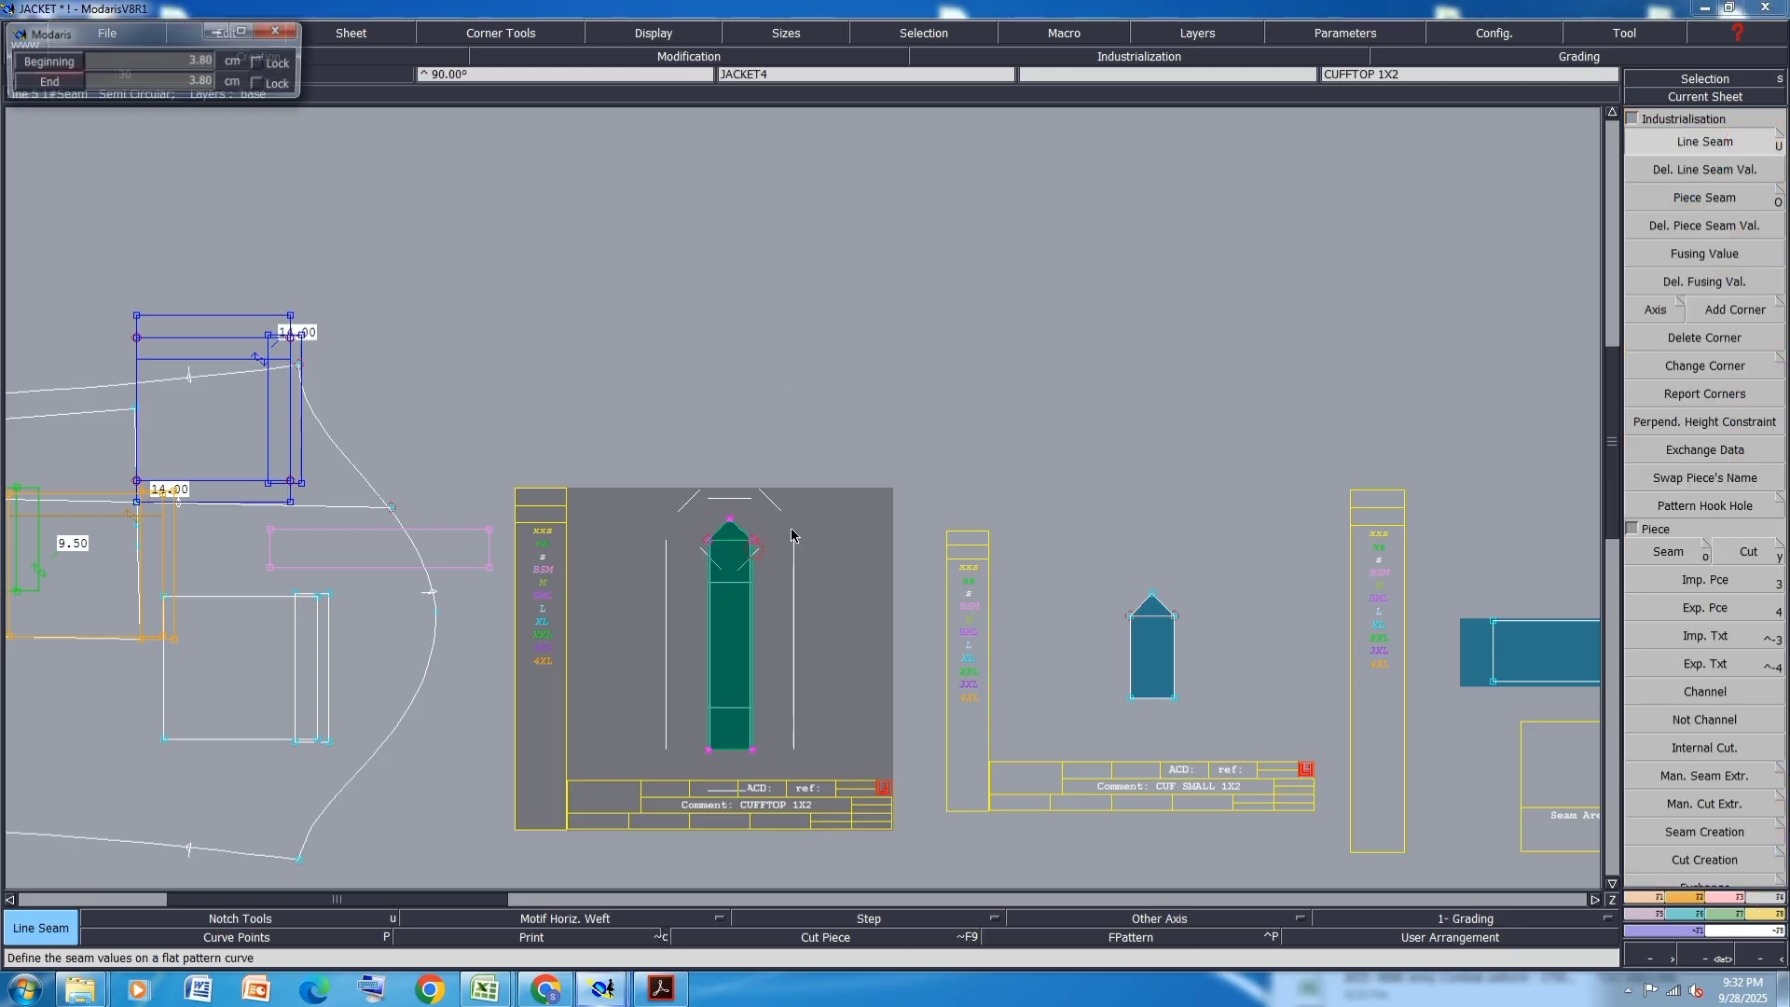
text(1.25)
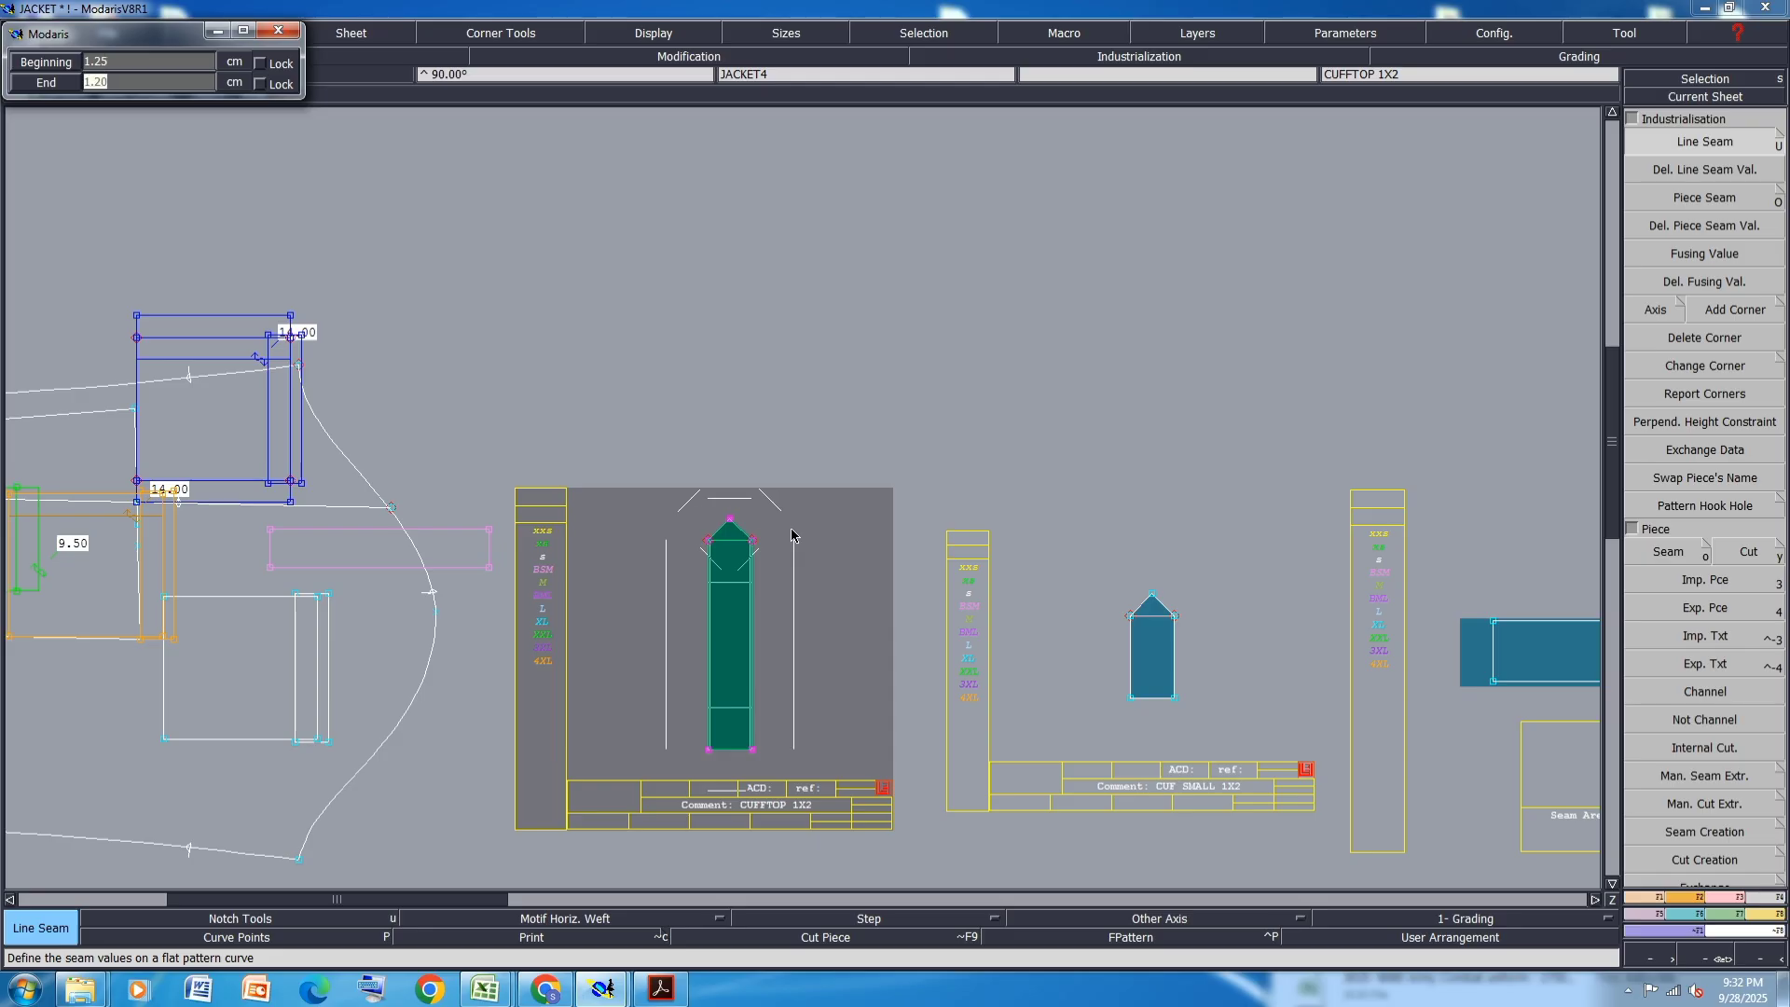
text(1)
key(Return)
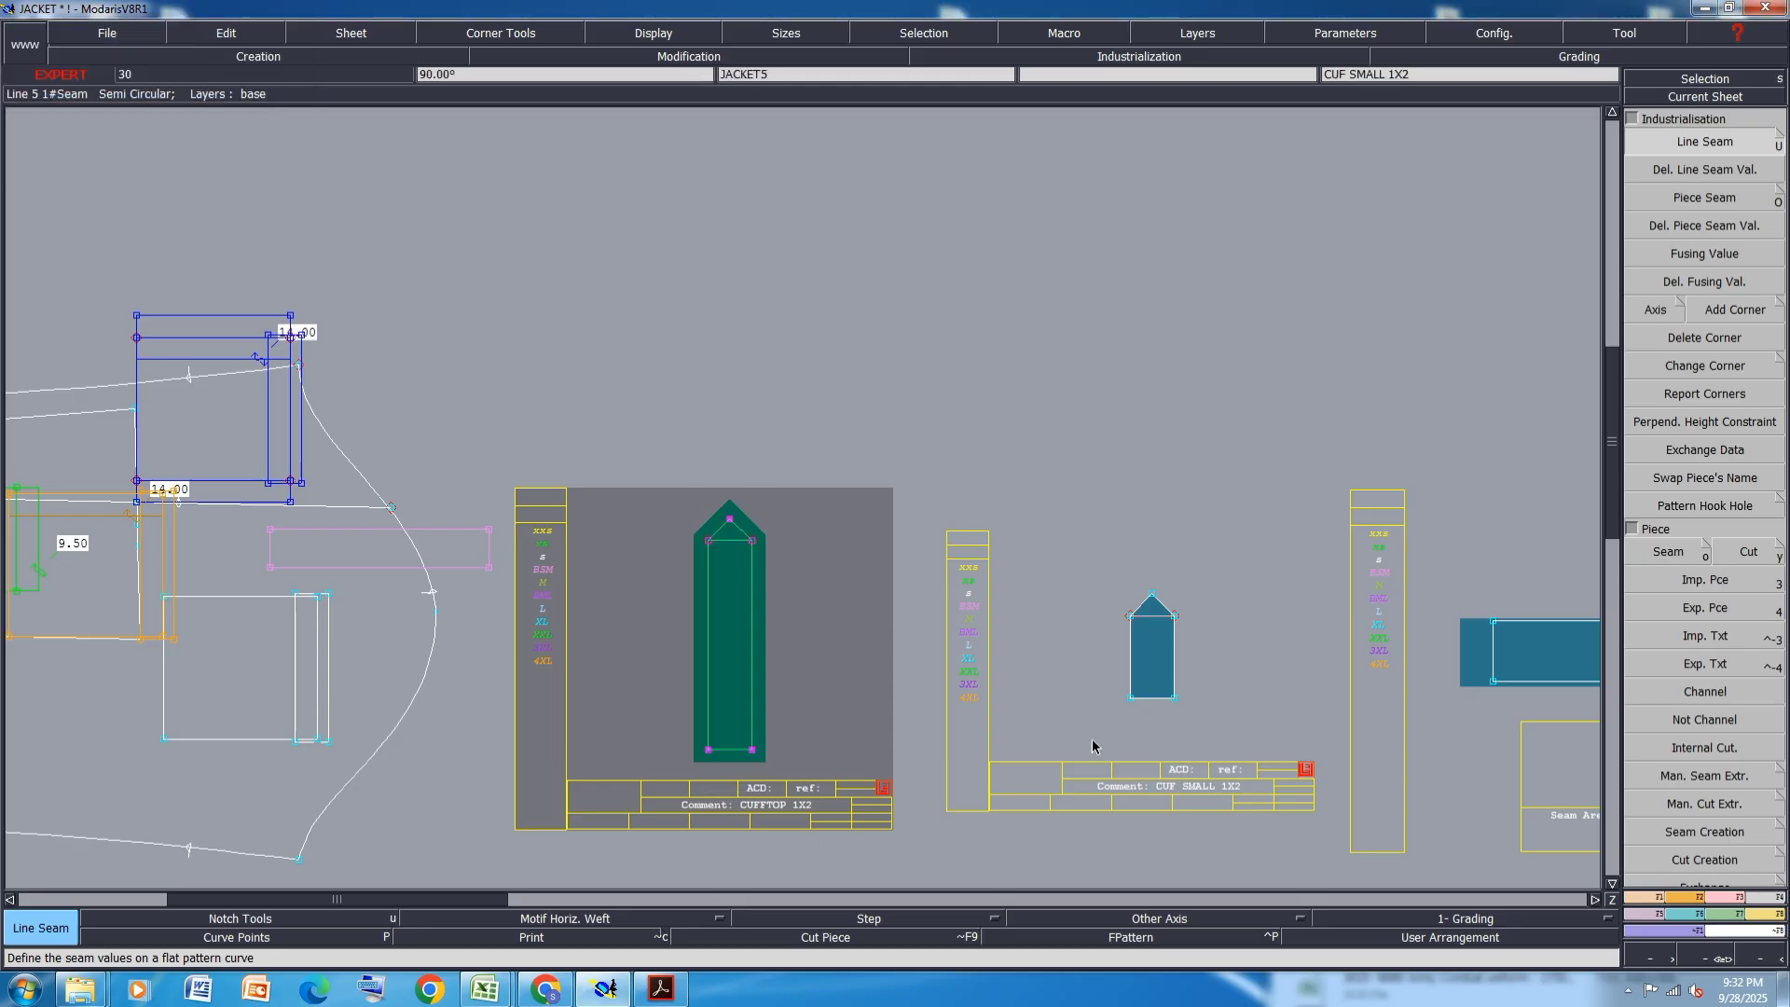
- Add a 1.25 cm seam allowance around the CUF SMALL 1X2 piece
click(1145, 604)
click(1151, 598)
key(Return)
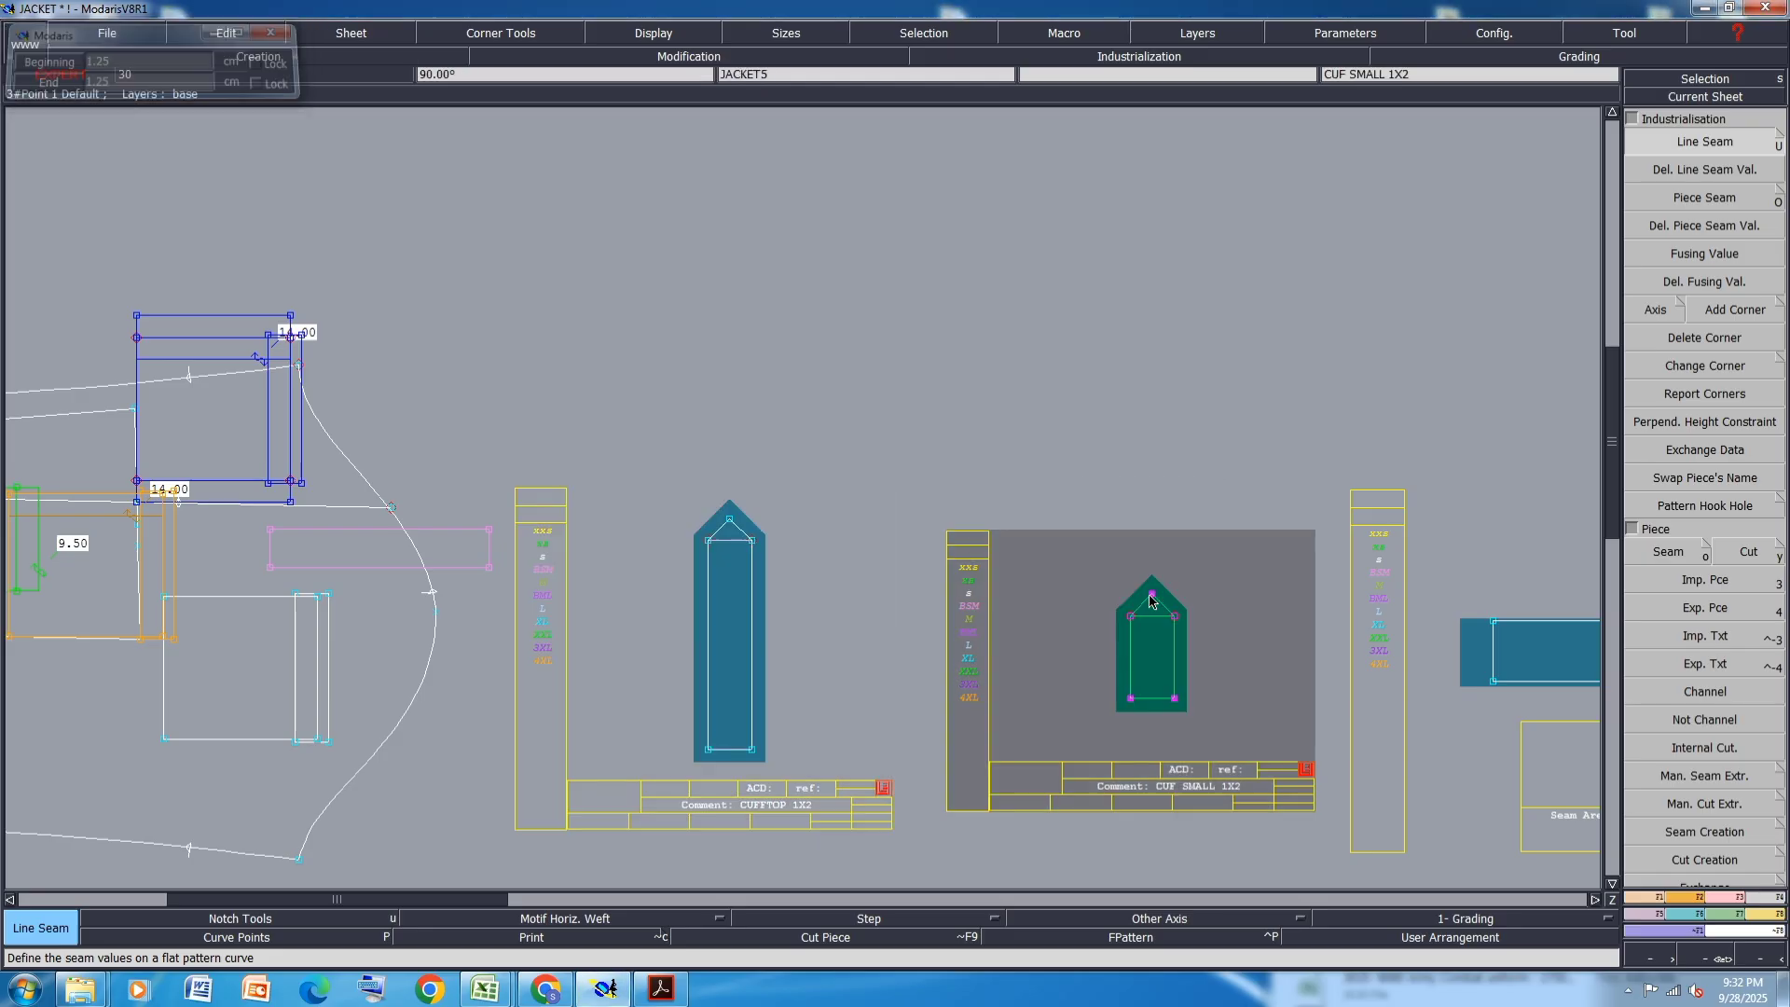
- Automatically arrange all sheets on the desk and save the JACKET model
key(j)
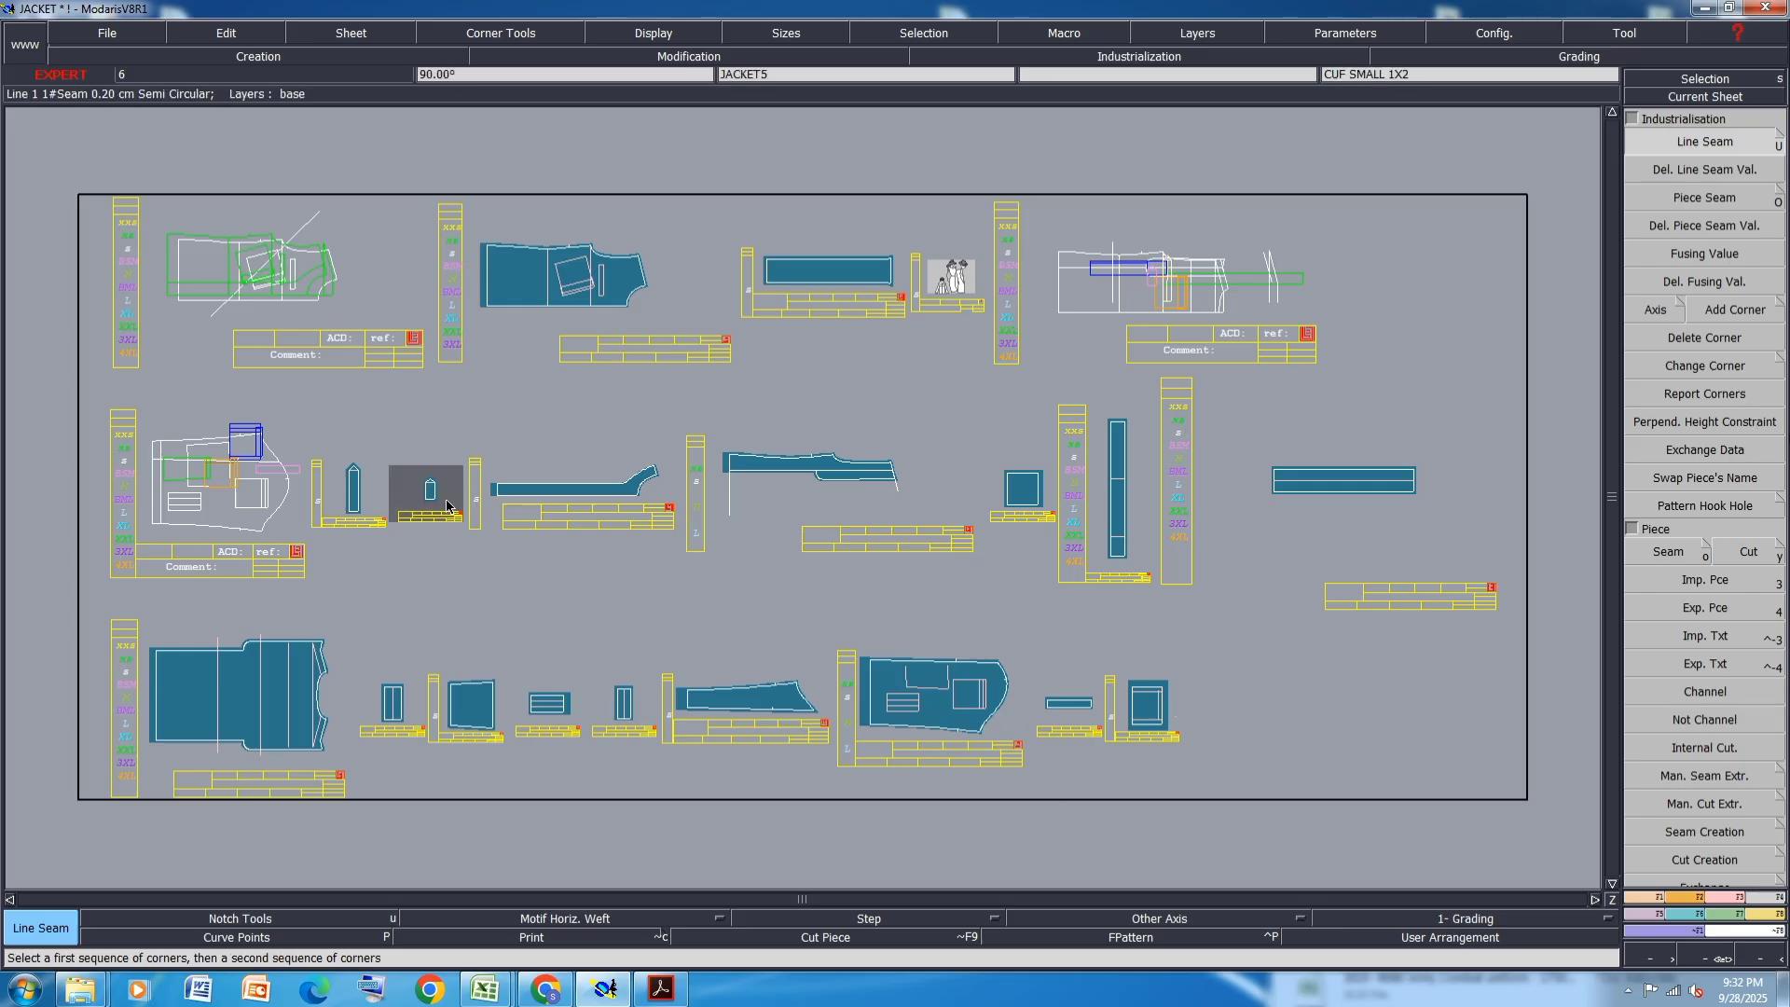
key(ctrl+s)
click(769, 601)
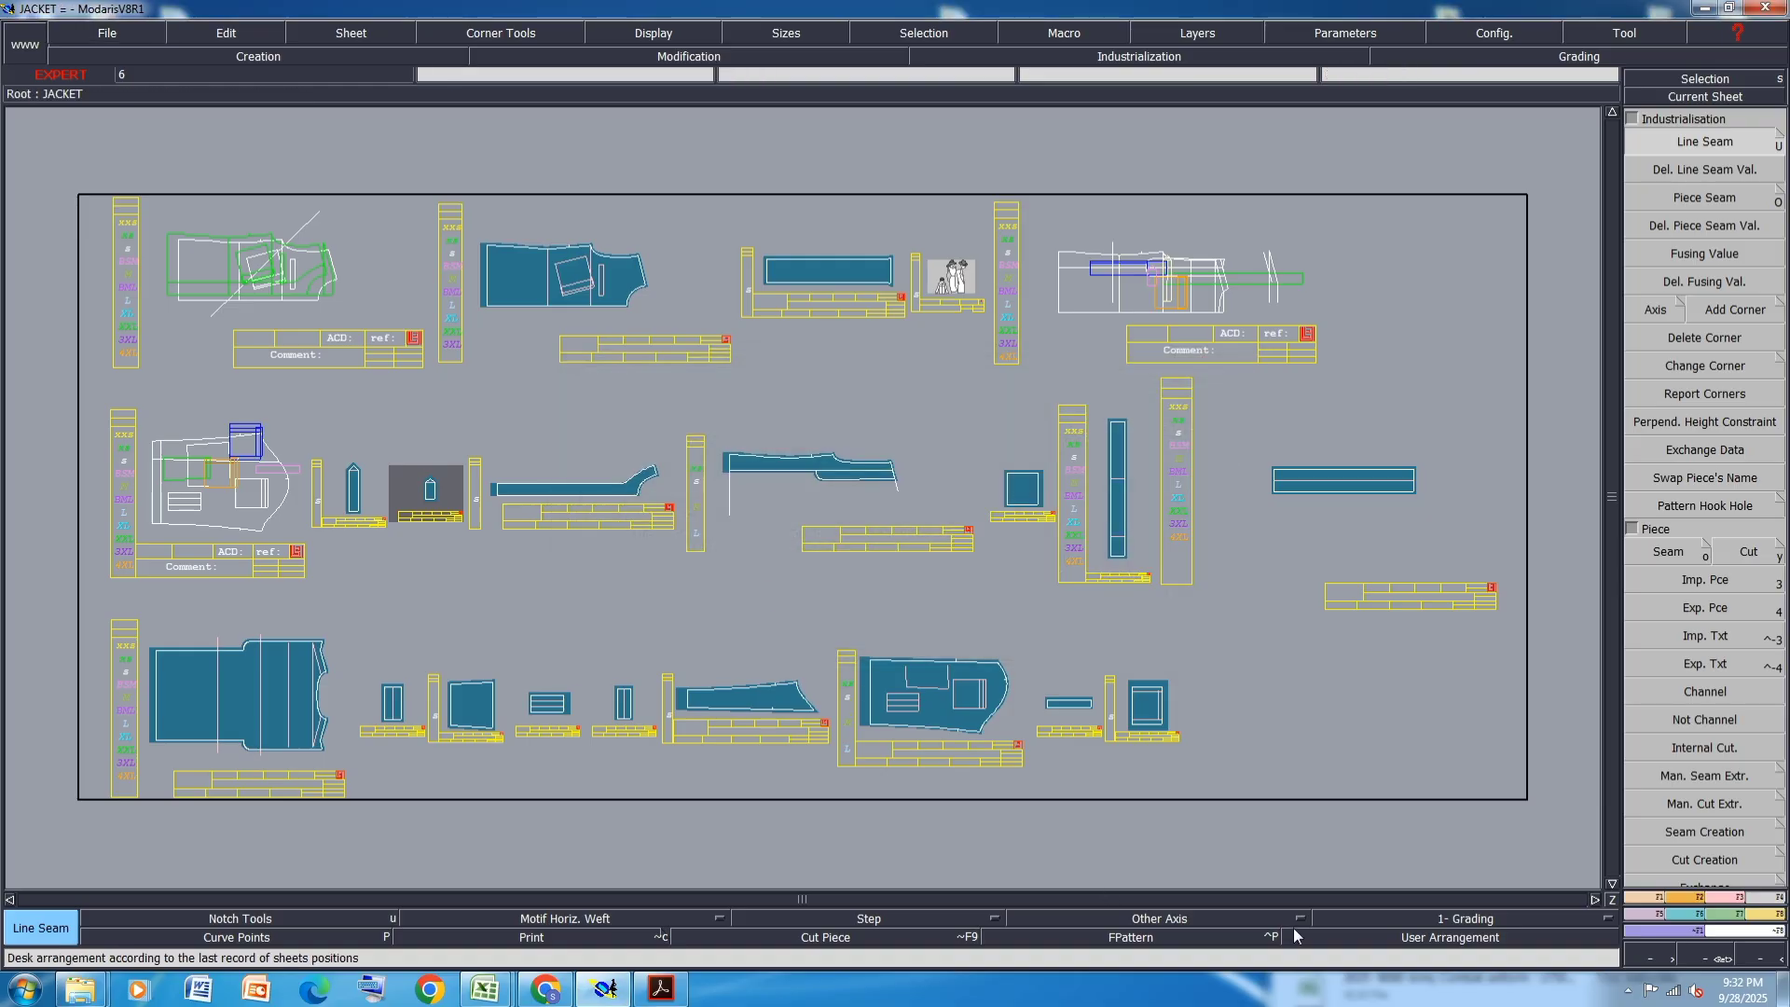
- Set the axis type to Grain Line Axis 'DF' and draw a horizontal grain line in the middle of the FRONT 1X2 piece
click(1678, 317)
click(1681, 302)
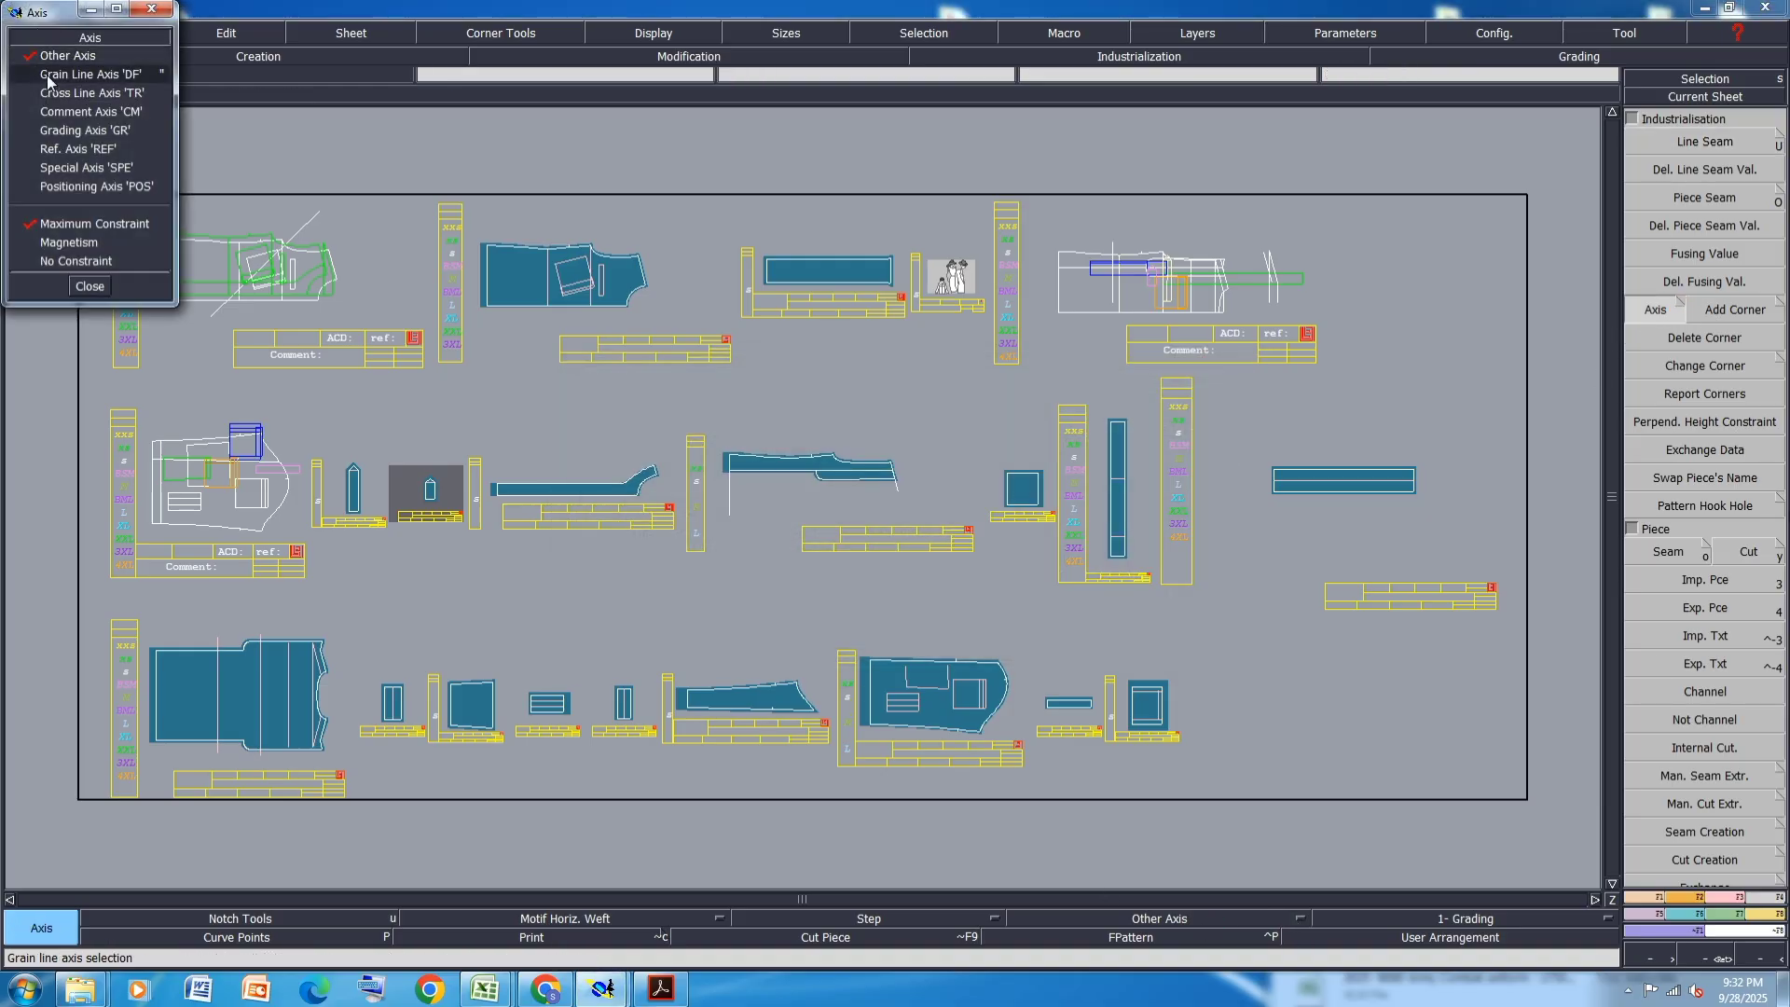
click(48, 76)
click(90, 286)
scroll(529, 280, up, 5)
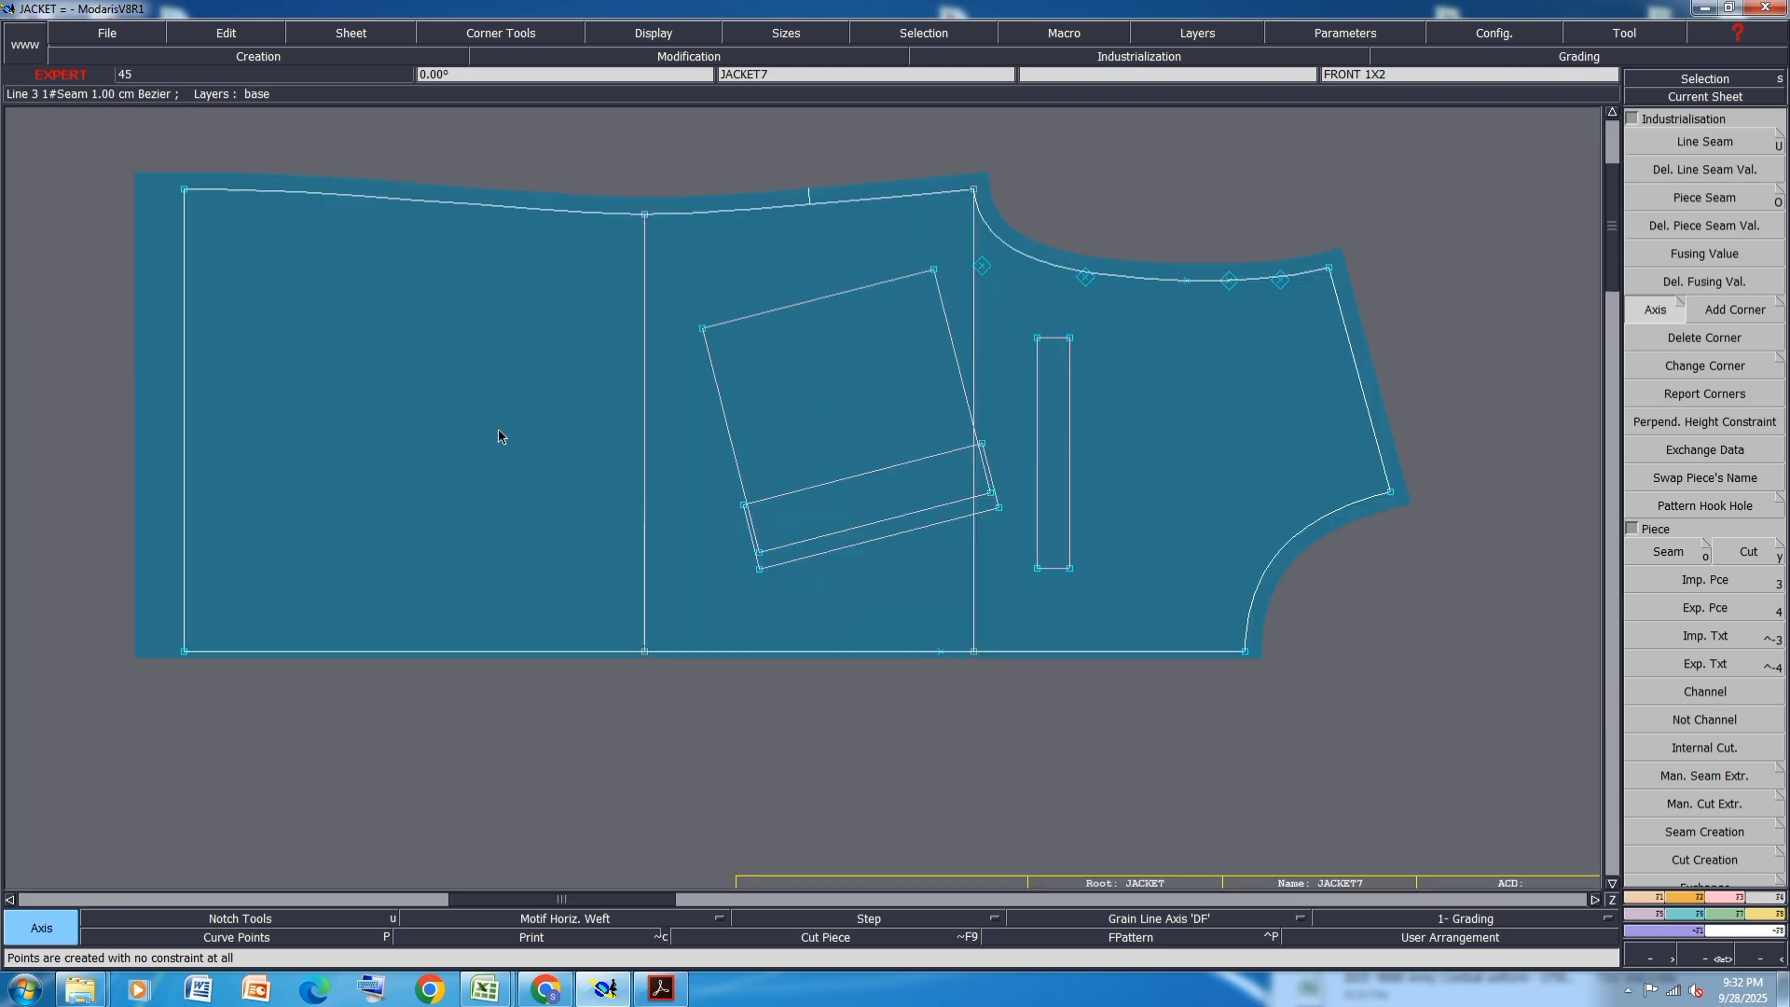
click(447, 402)
click(1165, 401)
scroll(597, 435, down, 4)
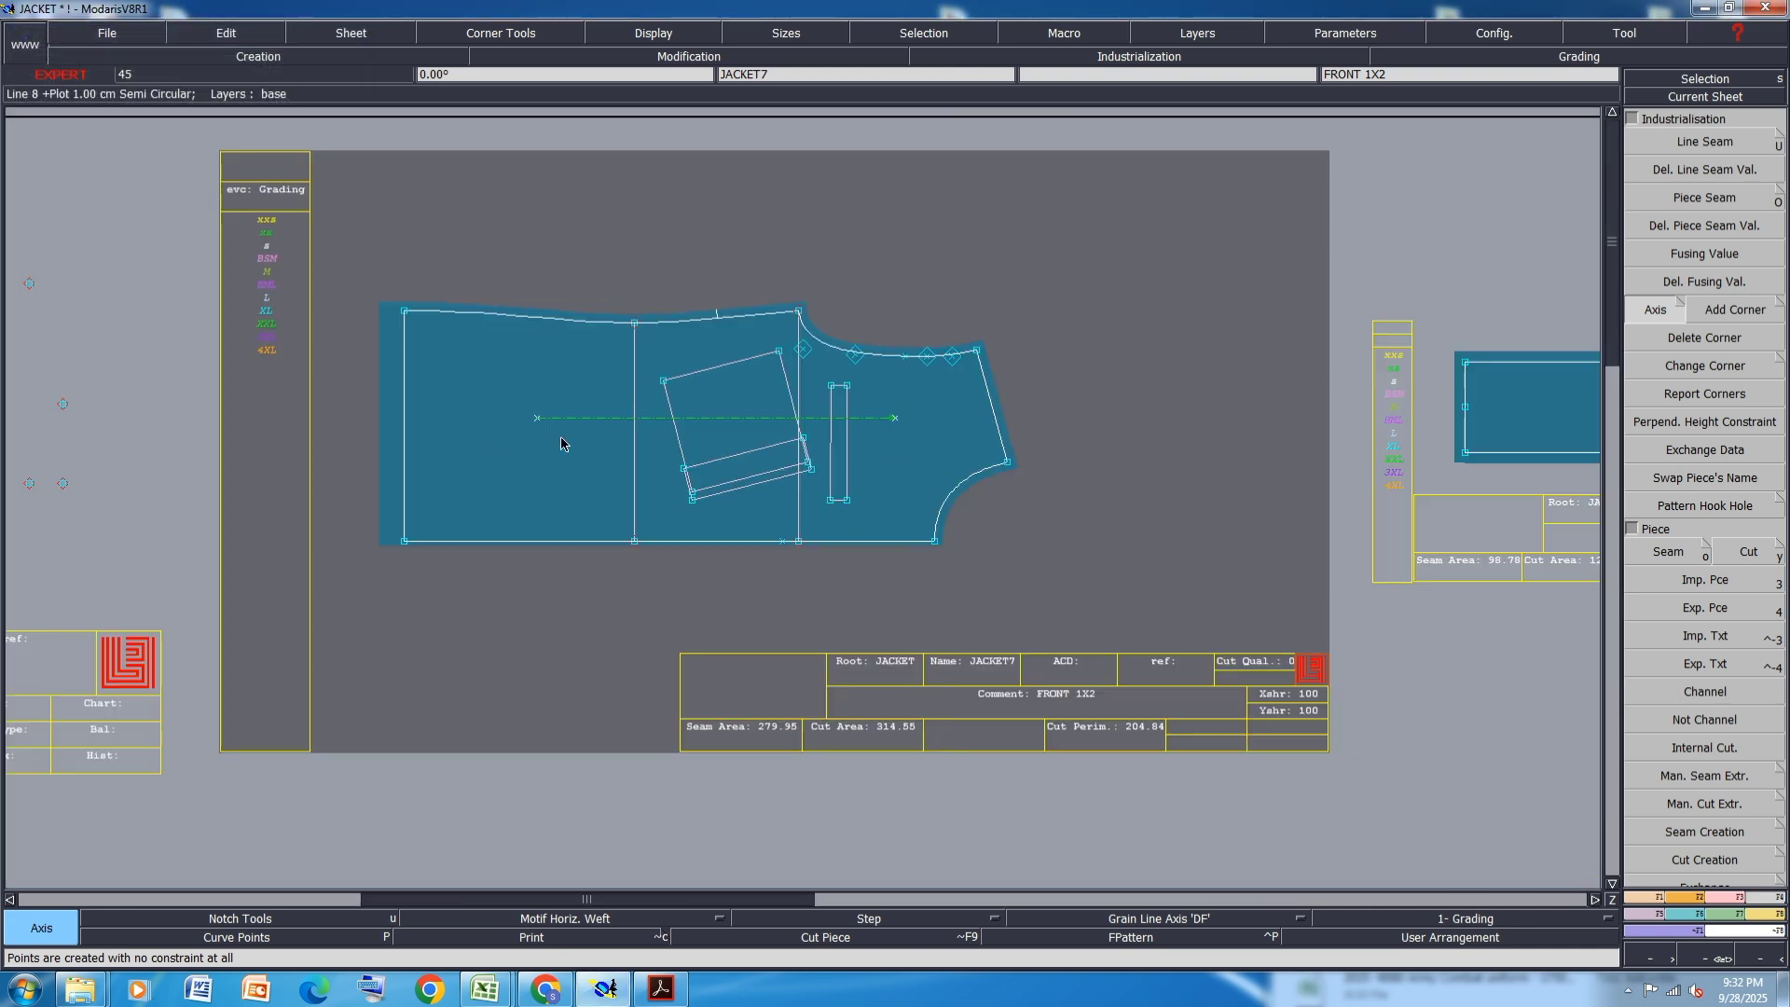
- Draw a horizontal grain line axis in the middle of the IN BT PLACKET 1X1 piece
scroll(1049, 421, up, 2)
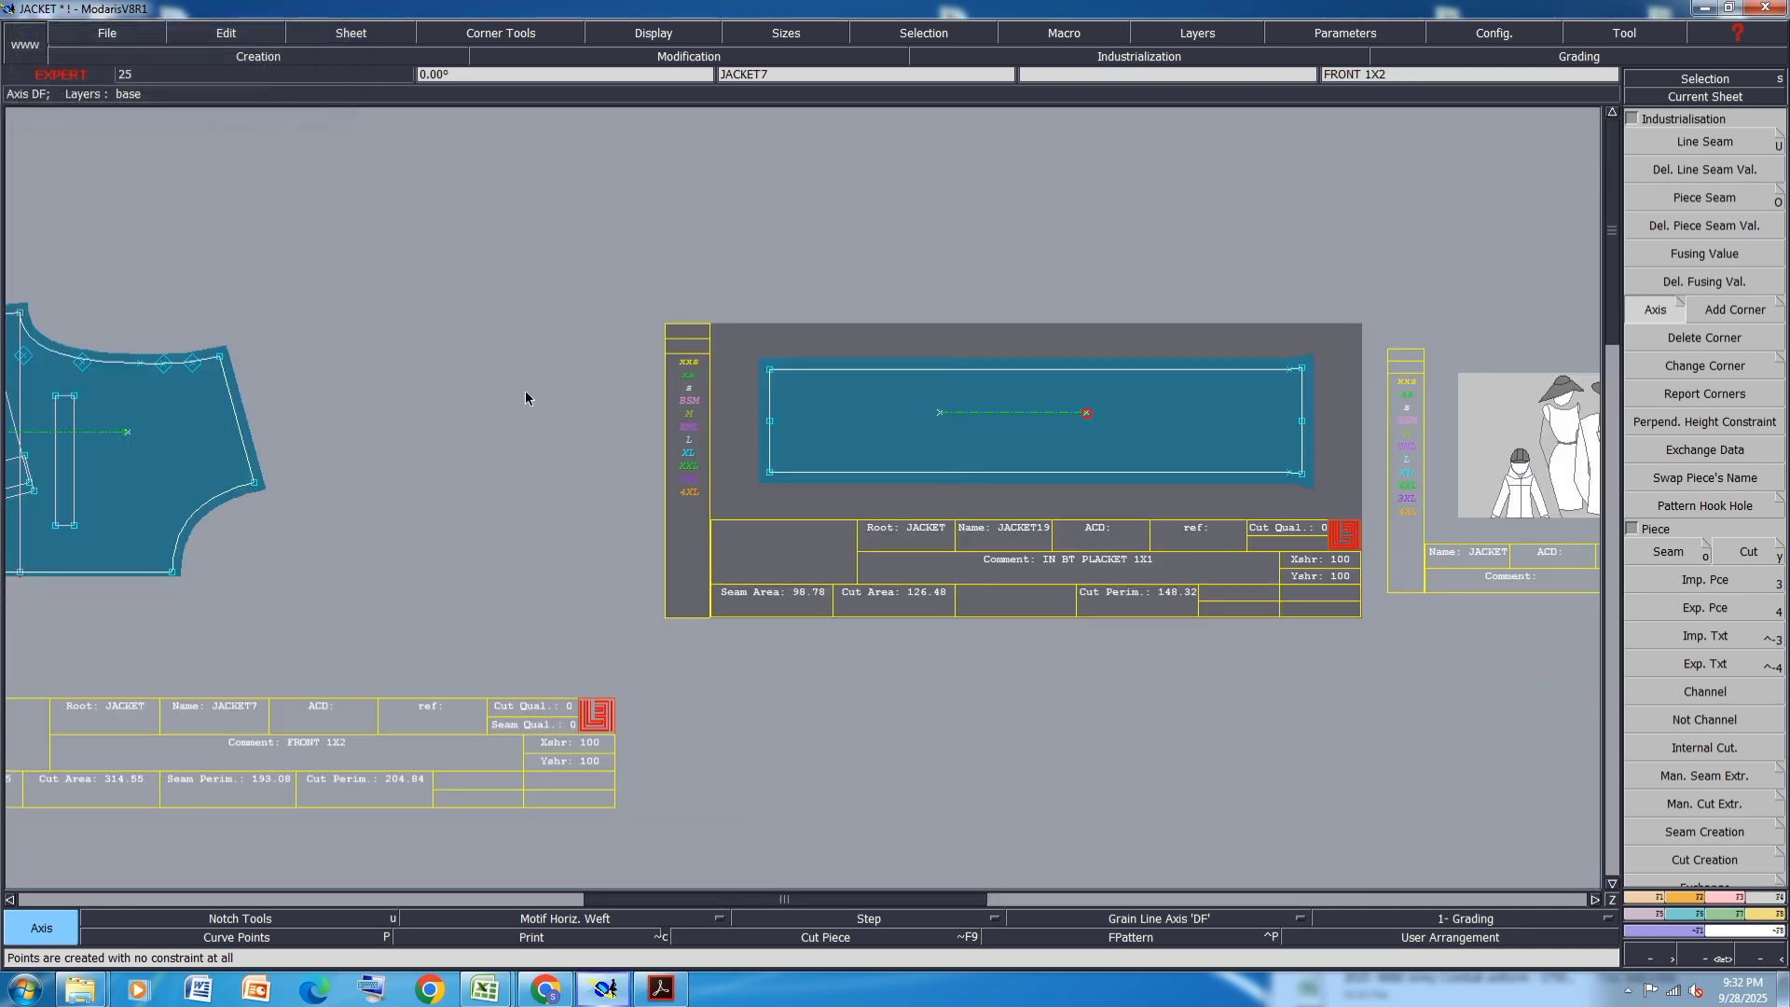
scroll(528, 395, down, 4)
scroll(691, 540, down, 3)
- Draw short horizontal grain lines across the CUFFTOP 1X2 and CUF SMALL 1X2 pieces, about 2 cm long on CUF SMALL
scroll(556, 499, up, 5)
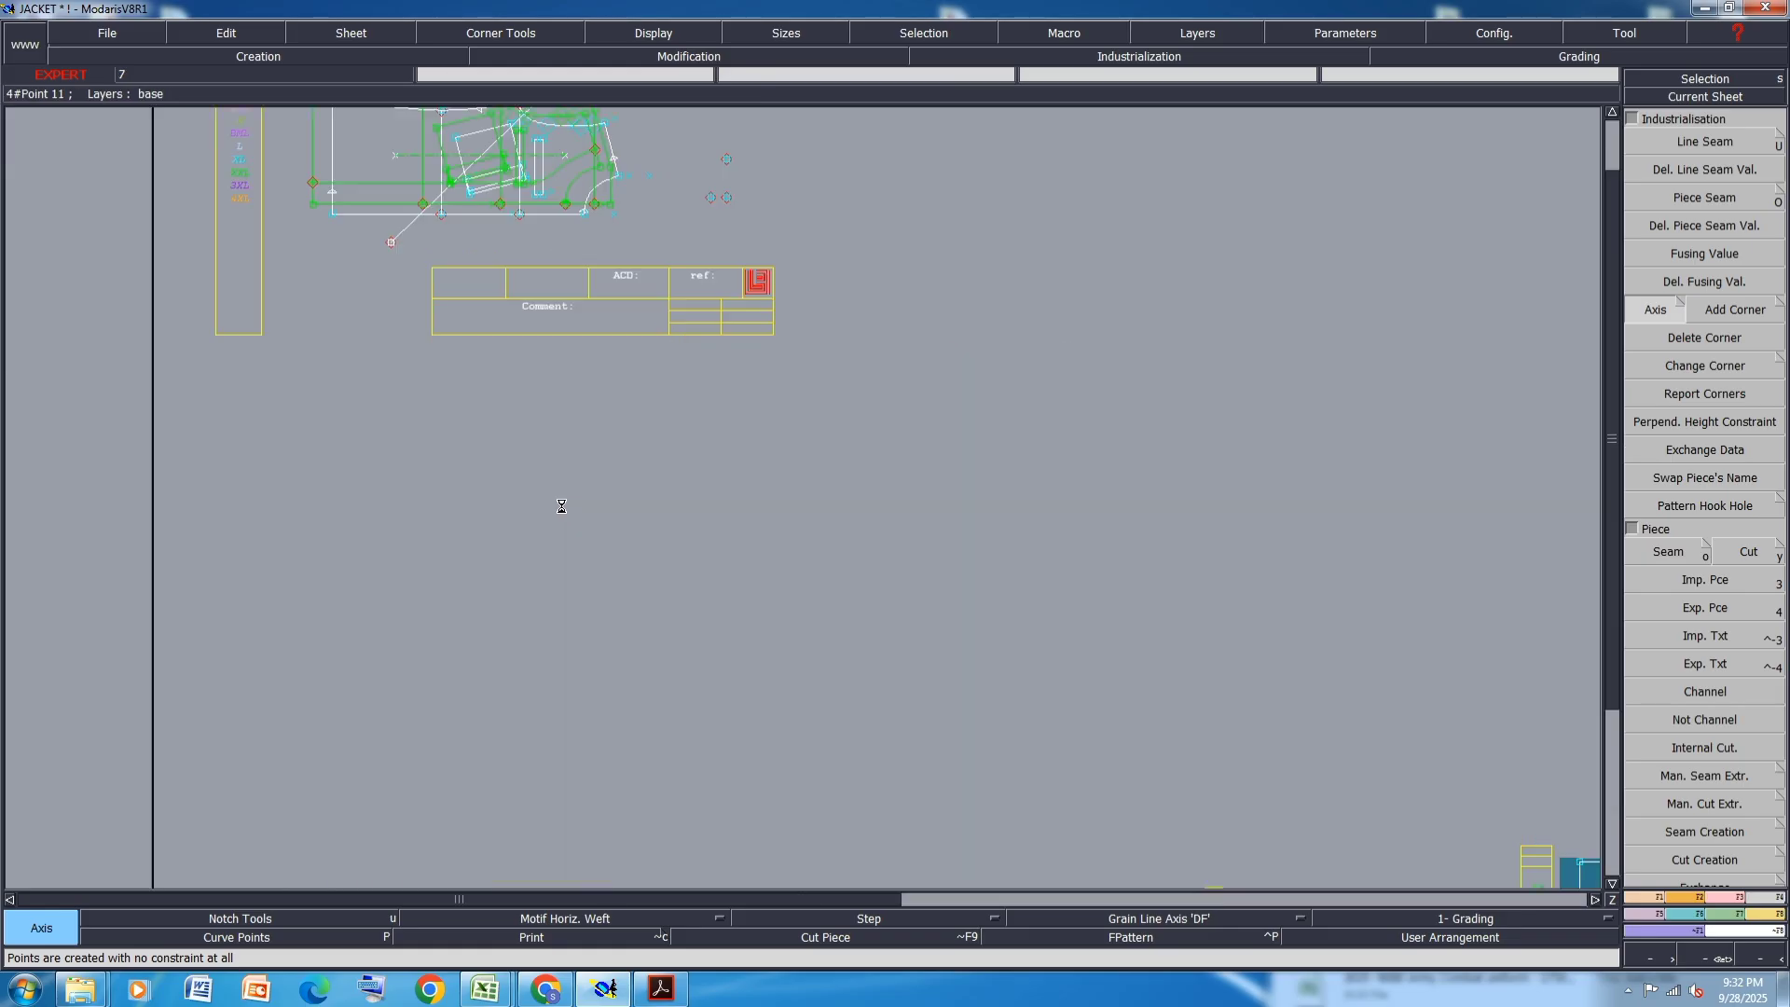
scroll(584, 528, up, 3)
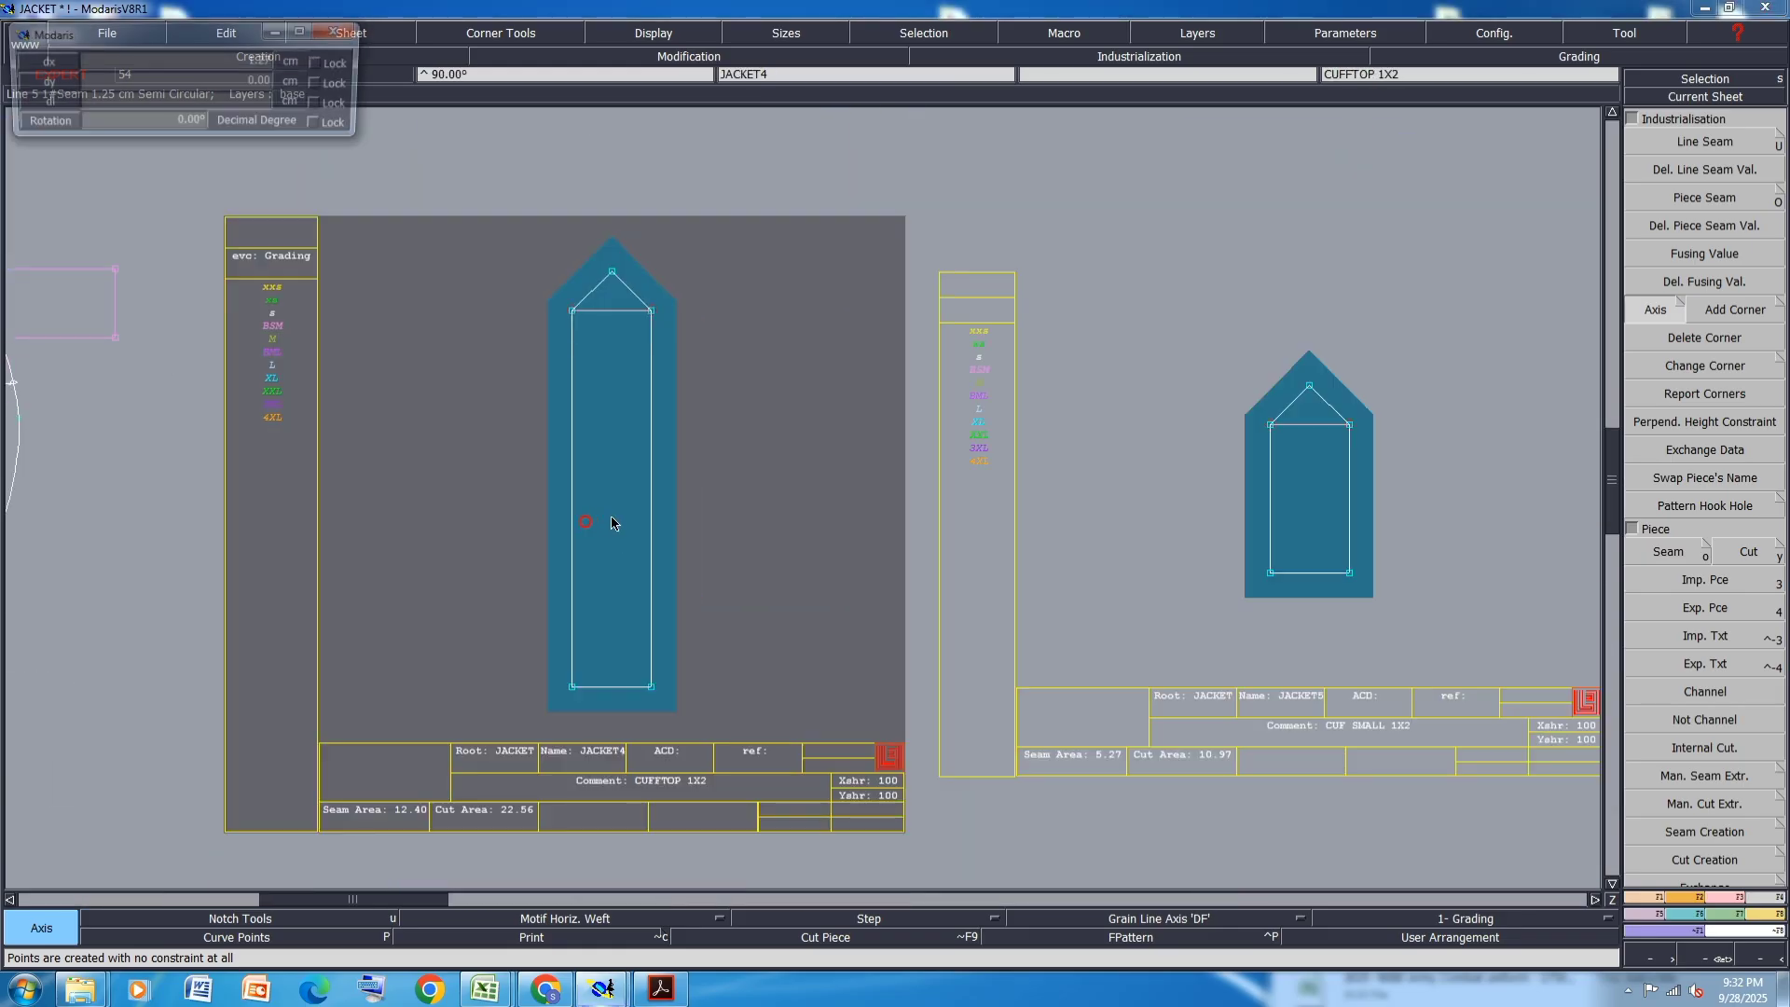
scroll(1267, 509, up, 2)
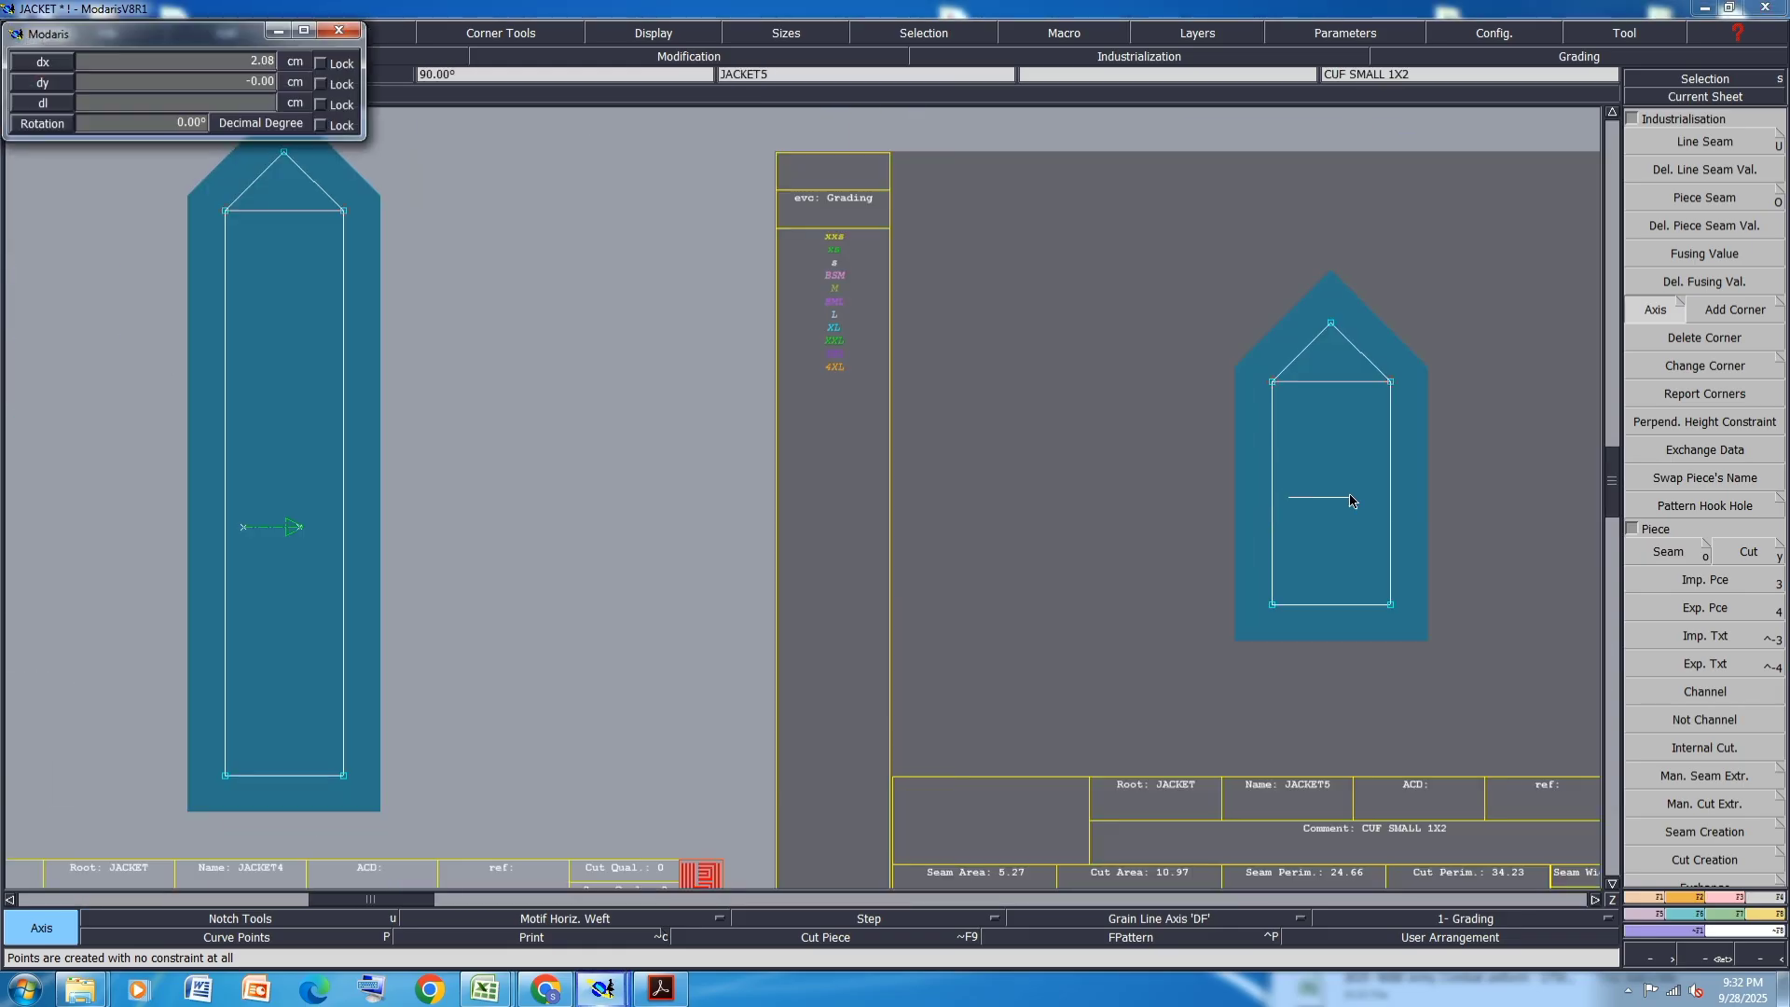
scroll(1093, 499, down, 3)
- Draw horizontal grain lines along the FRONT FACING 1X2 and BK SD PANEL 1X2 pieces
click(1185, 494)
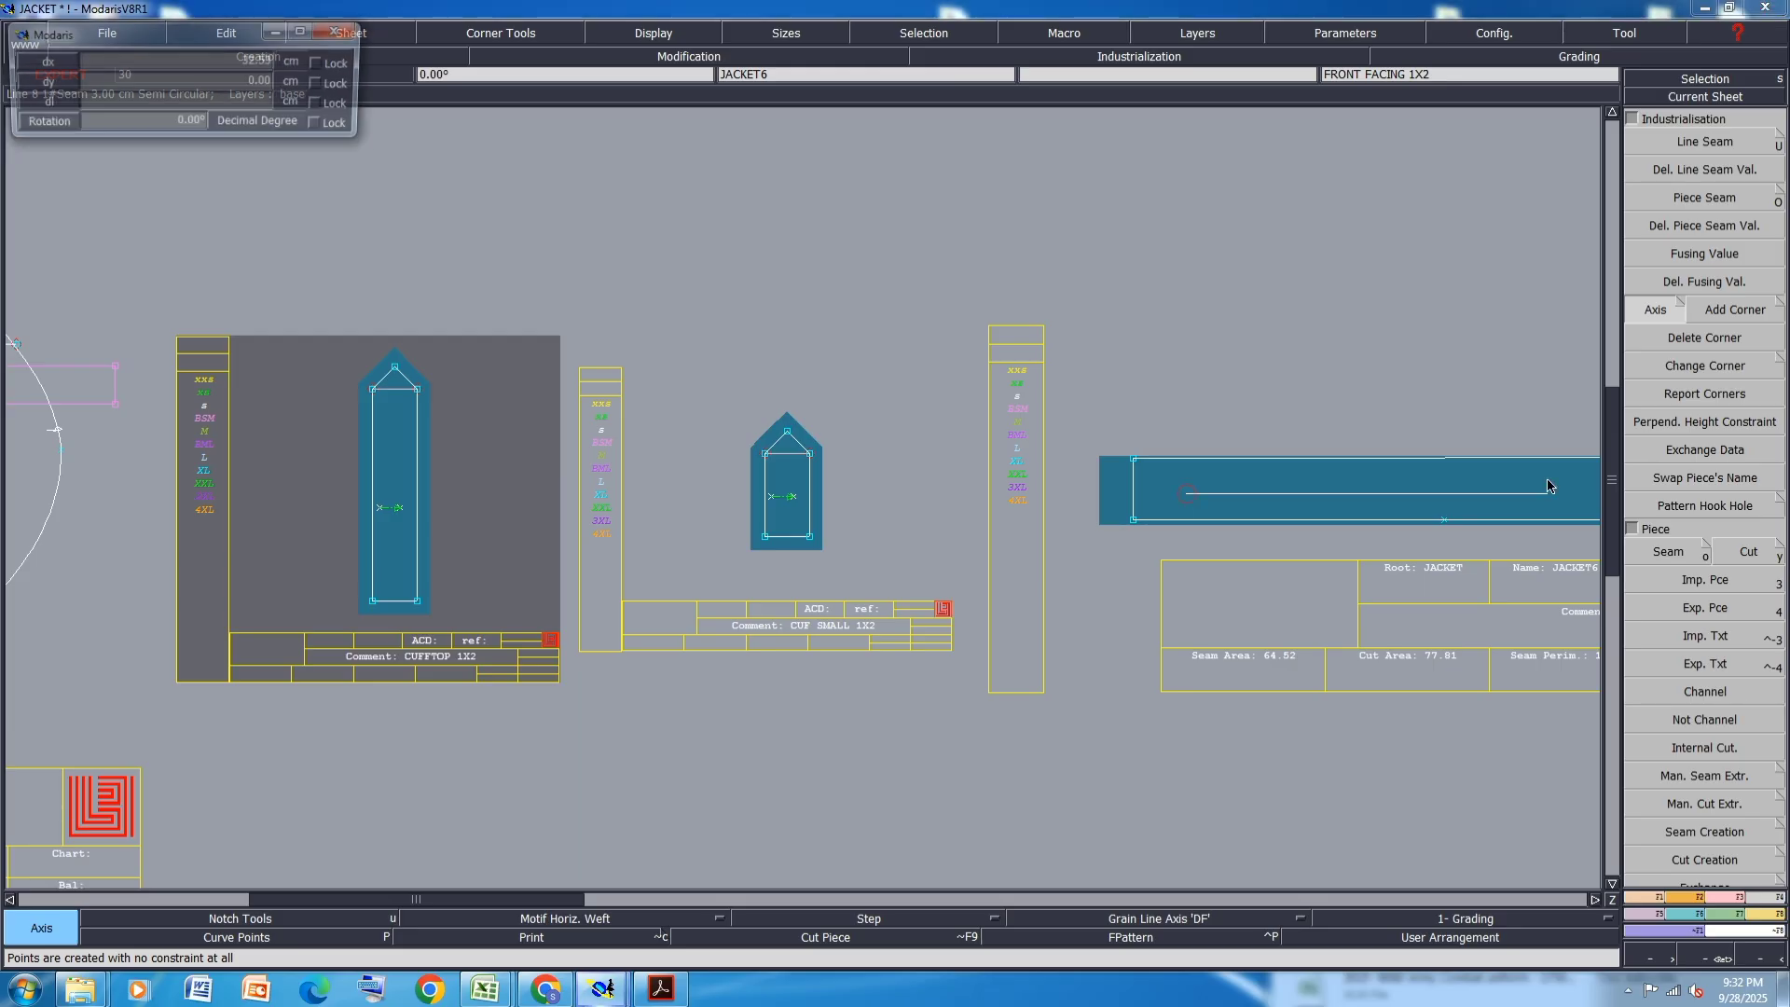
click(1553, 493)
scroll(706, 481, down, 4)
scroll(1171, 442, up, 5)
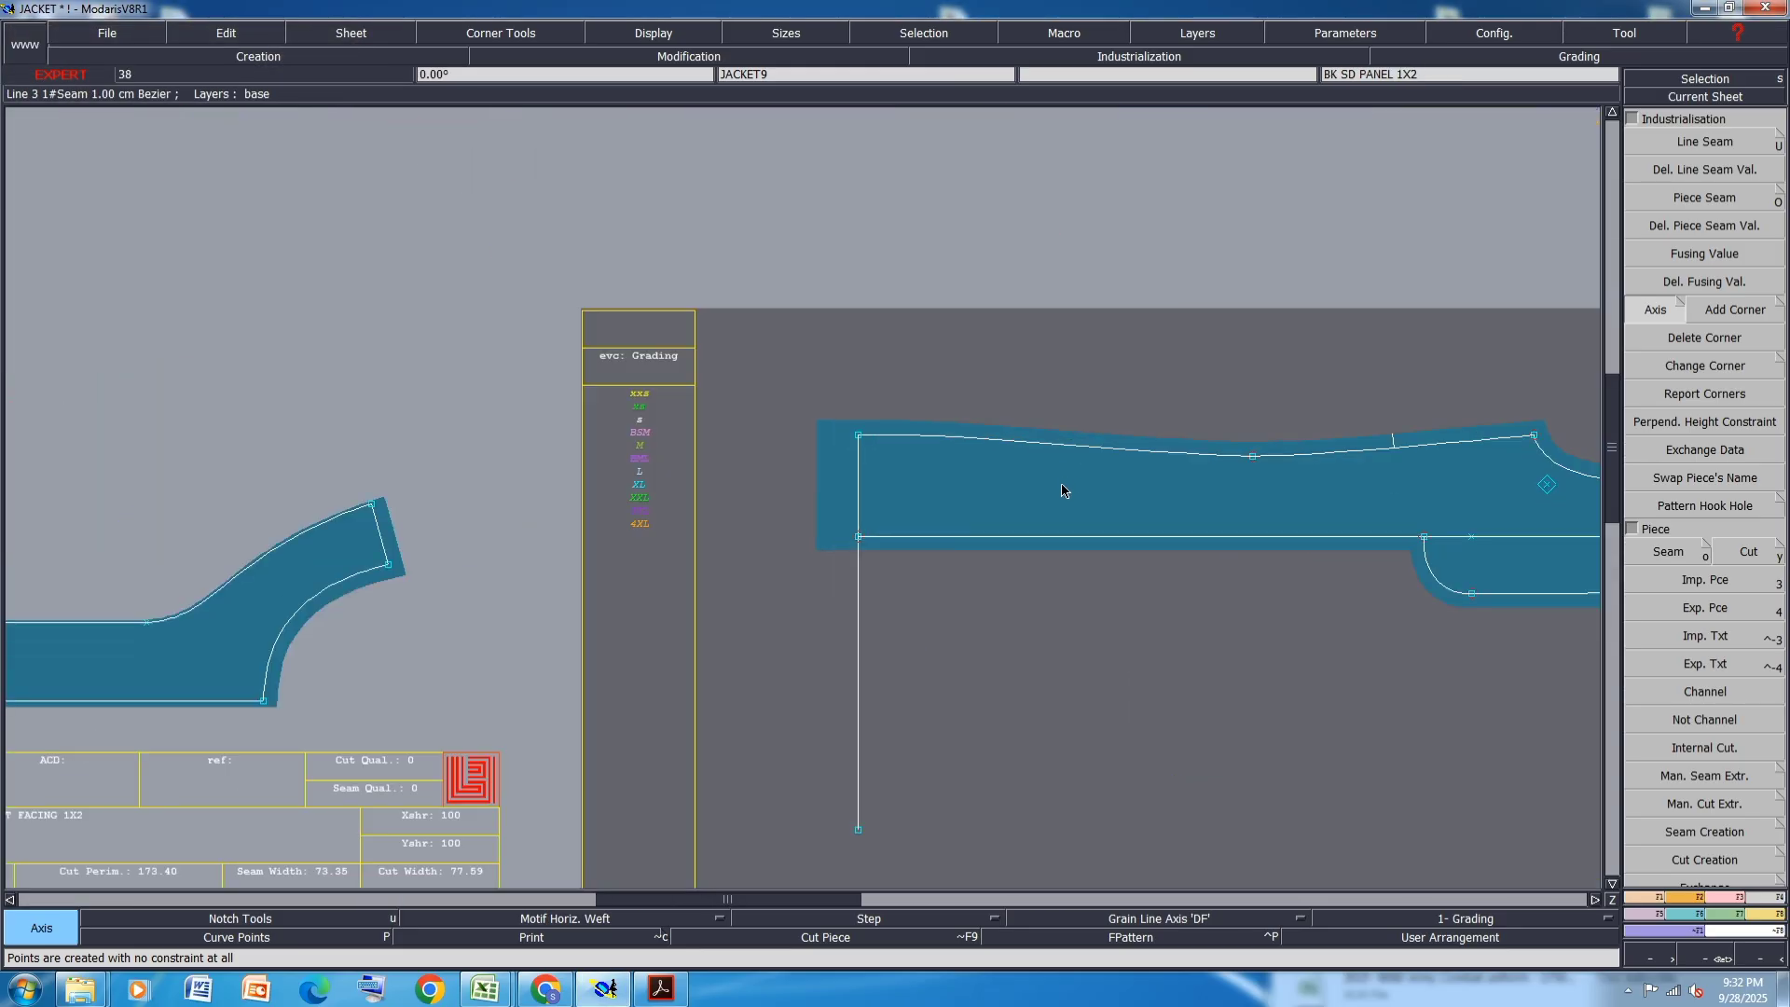
scroll(1063, 505, down, 6)
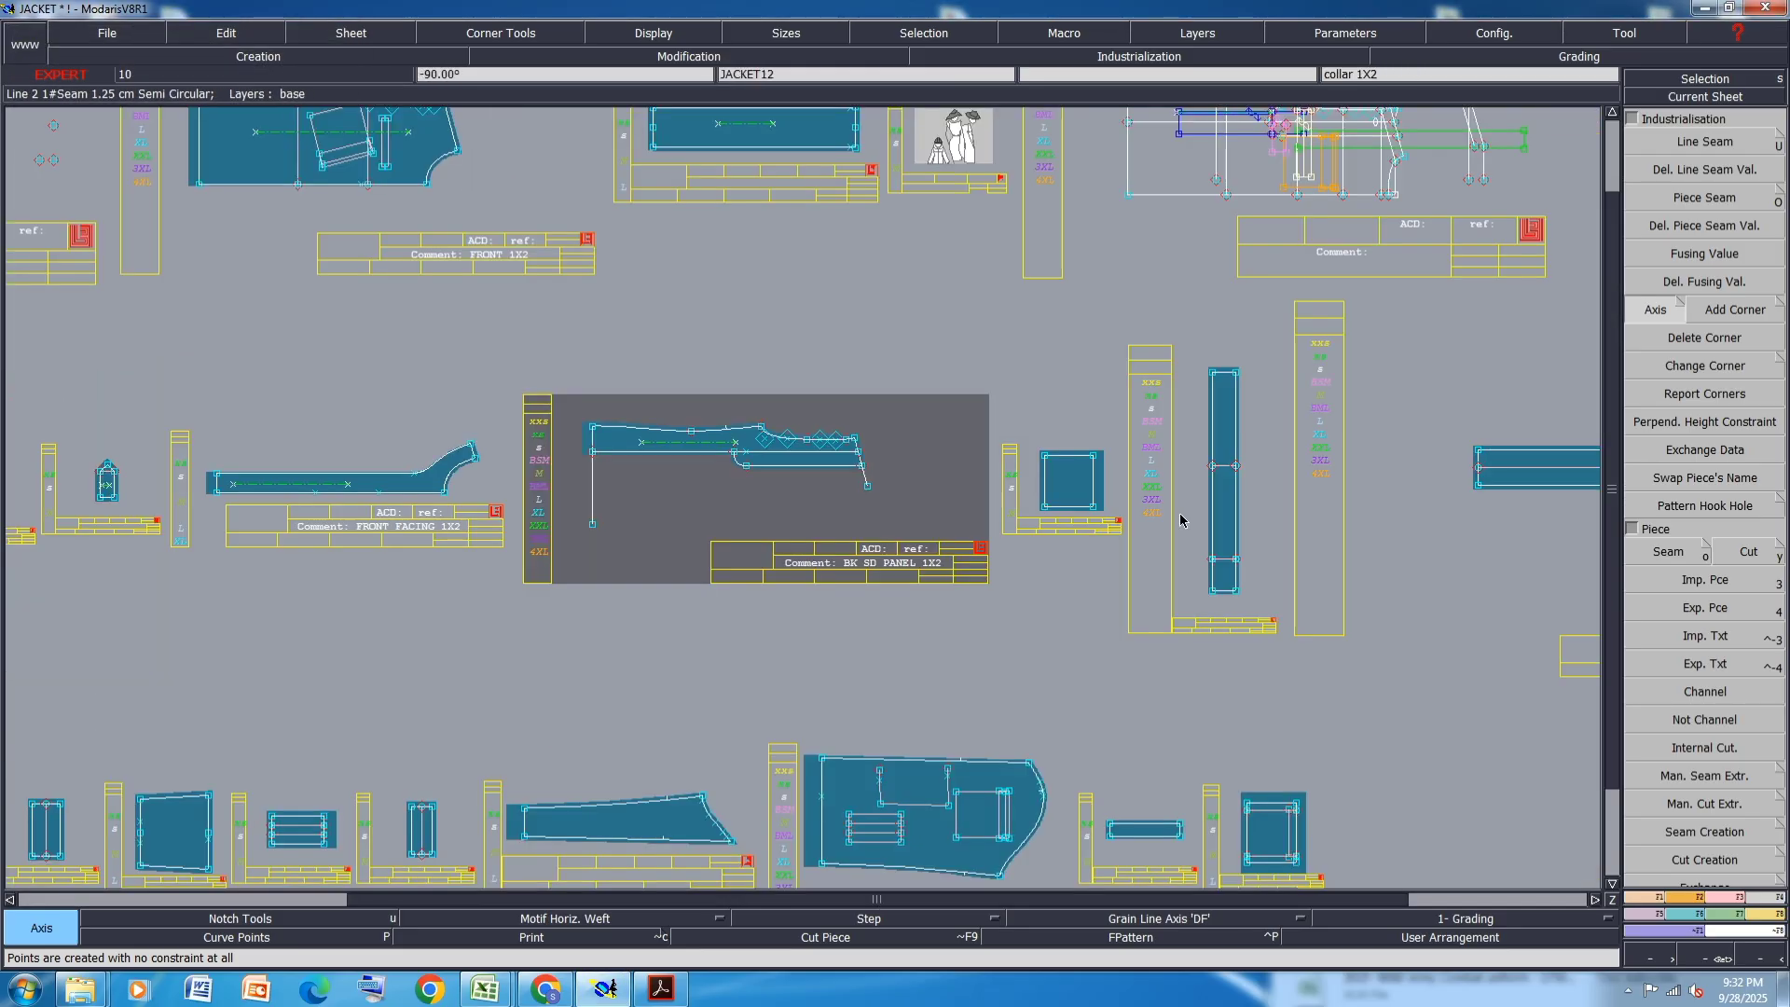
- Draw horizontal grain lines on the small square piece beside BK SD PANEL 1X2 and across the upright collar 1X2 piece
scroll(1179, 512, up, 7)
scroll(910, 451, down, 5)
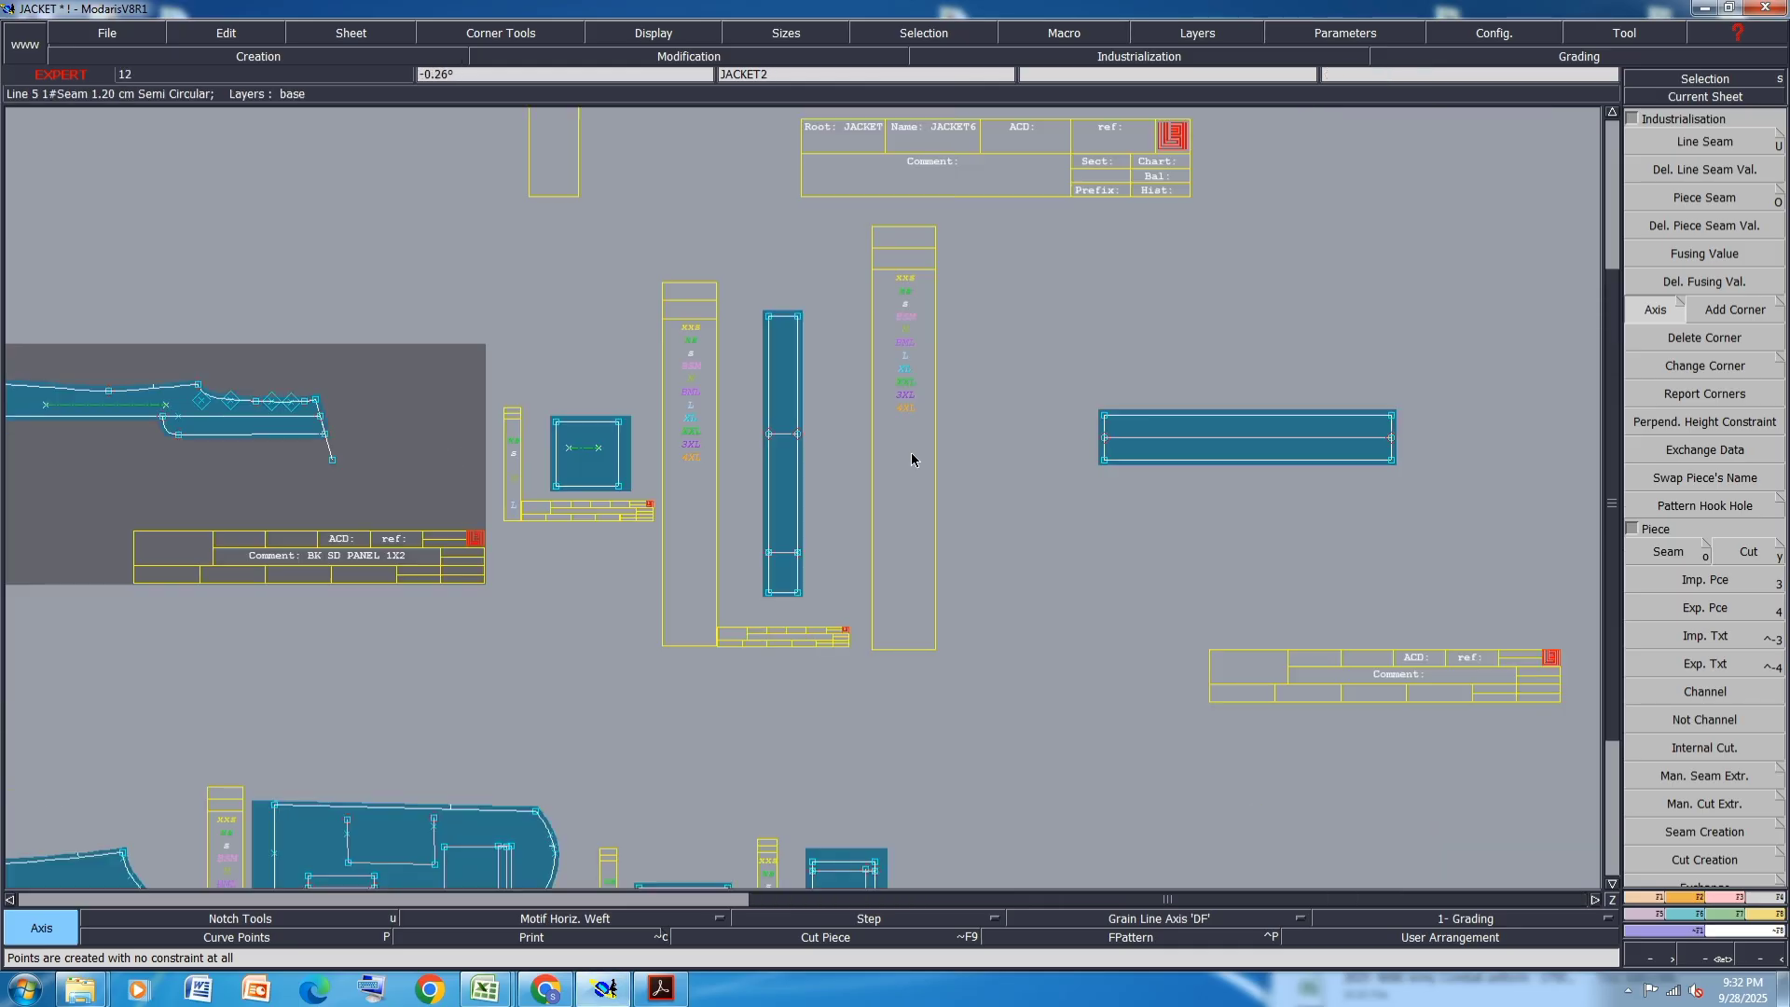
scroll(699, 456, up, 6)
scroll(799, 503, down, 4)
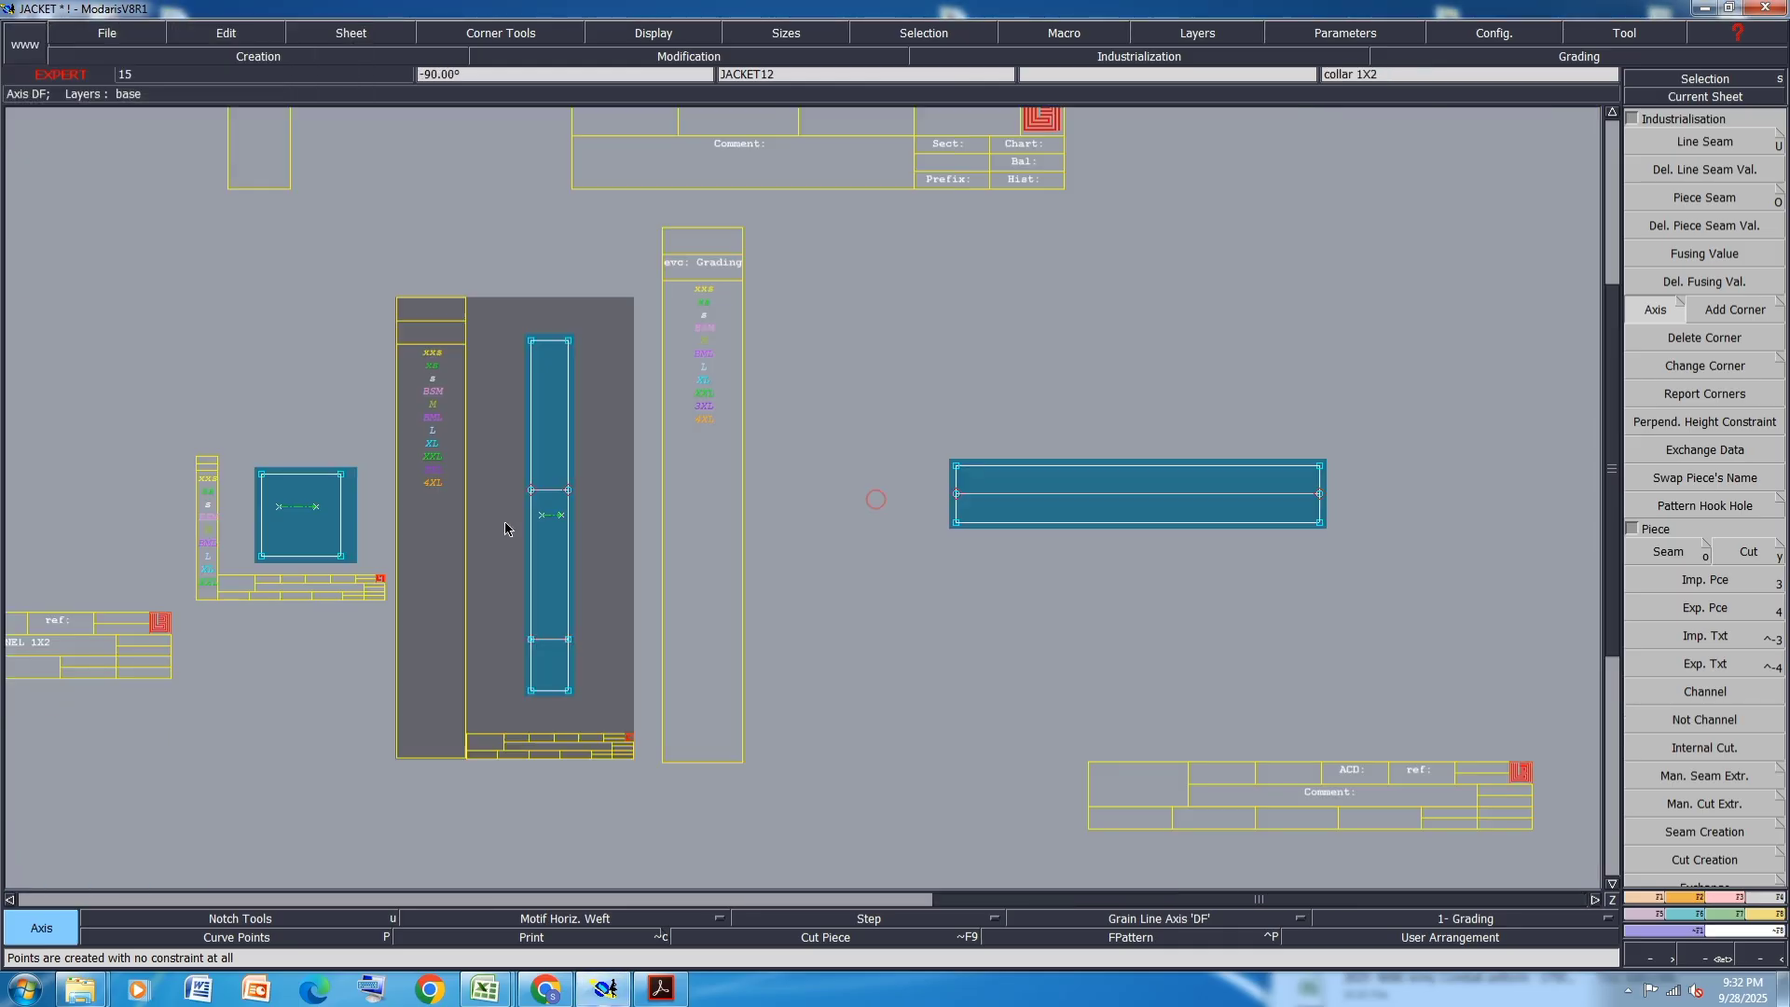
- Draw a horizontal grain line below the middle line of the long rectangular JACKET2 piece
scroll(1173, 502, up, 4)
click(1041, 512)
click(1230, 520)
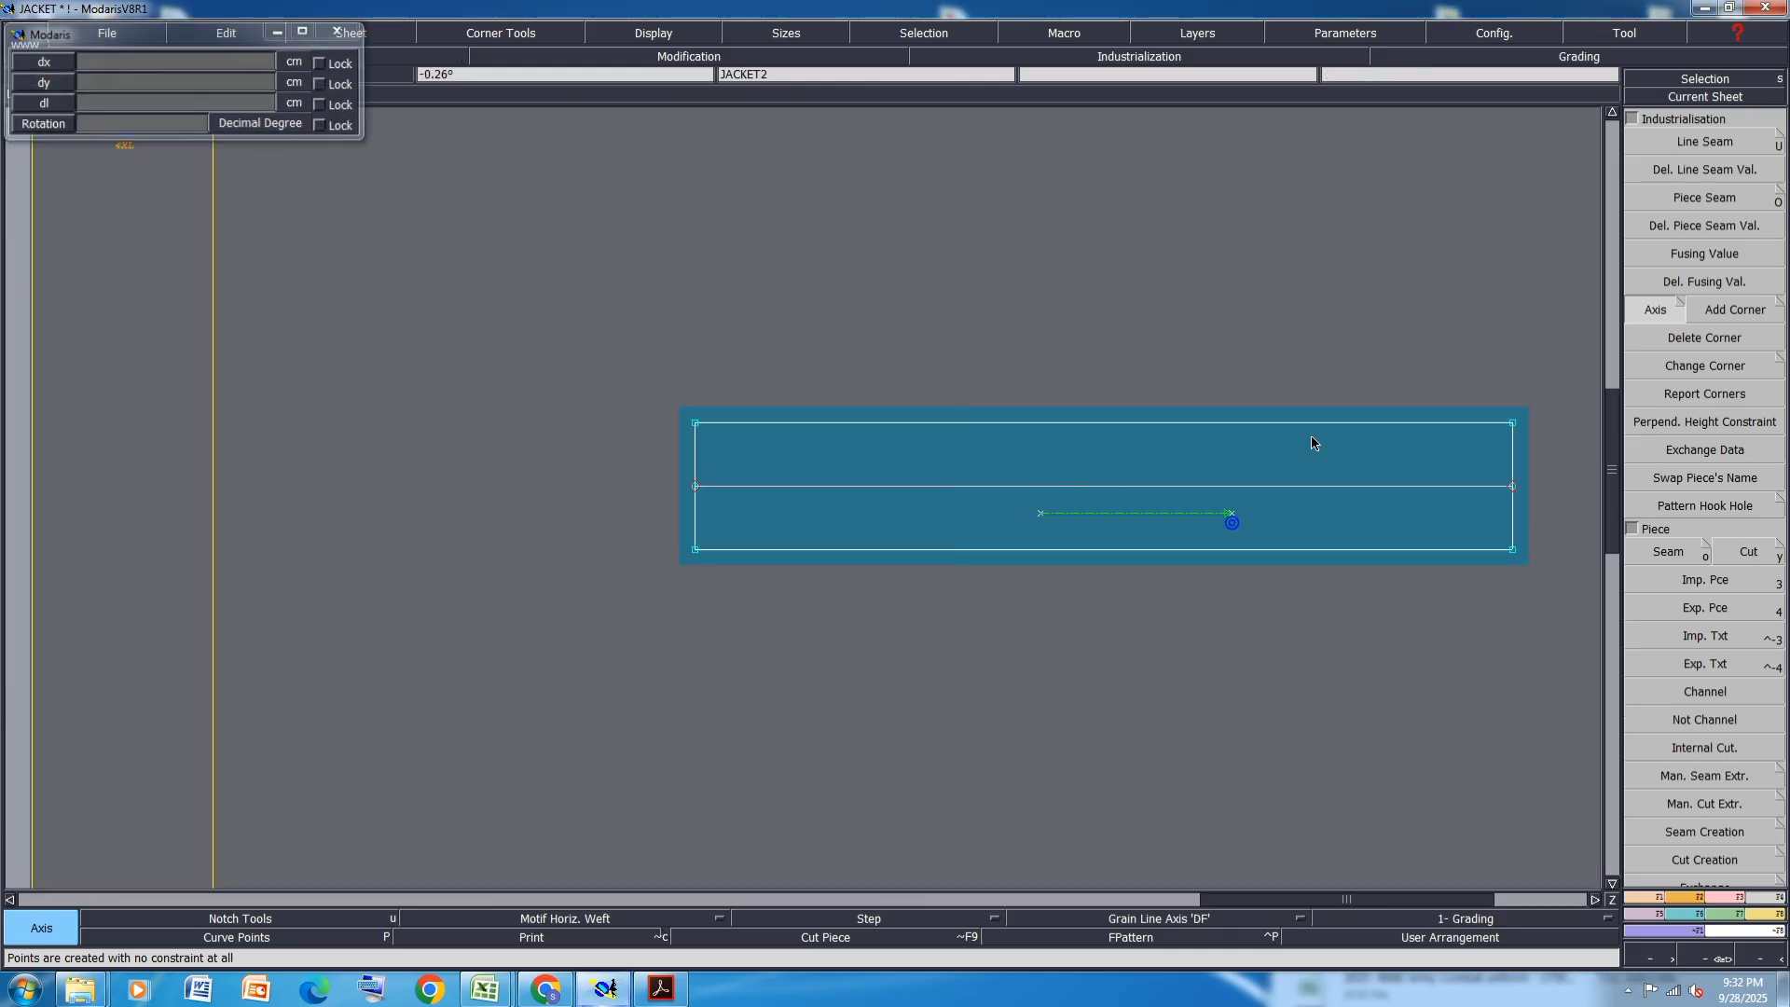
scroll(1346, 401, down, 4)
scroll(1348, 402, down, 3)
- Draw horizontal grain lines on the large back piece and across the middle line of the CHEST FLAP 1X2 piece
scroll(863, 373, up, 5)
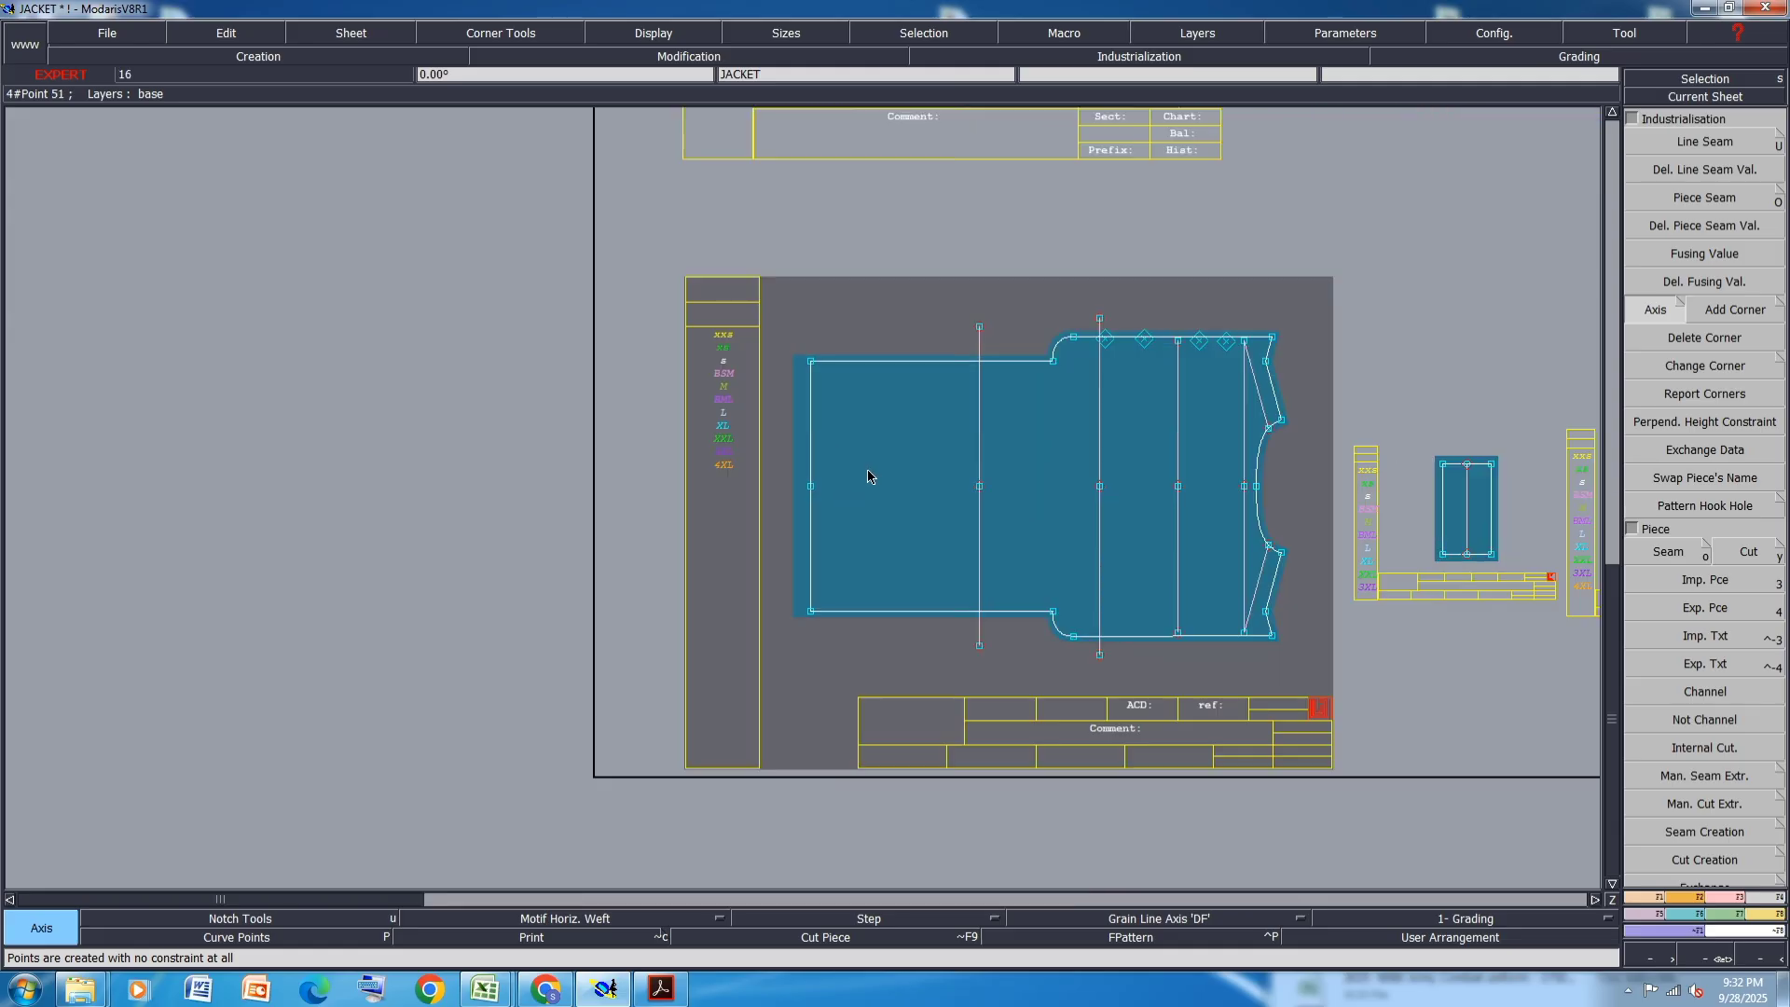
scroll(1383, 501, up, 5)
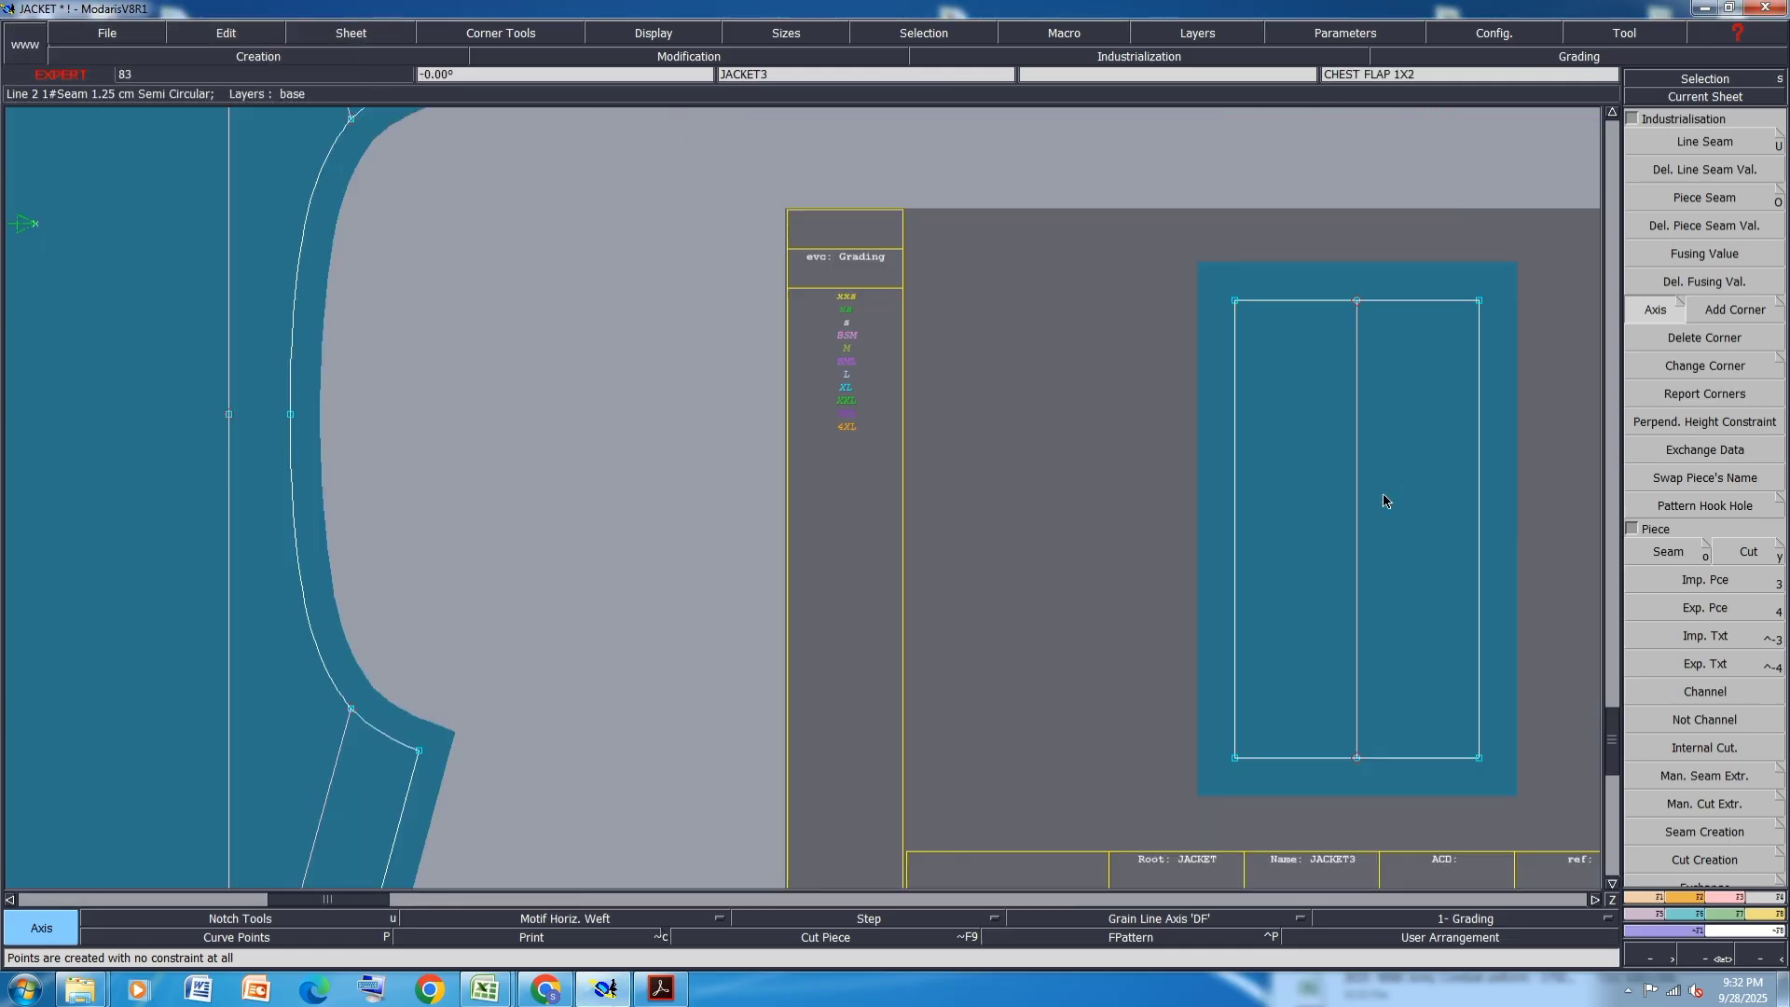
click(1317, 510)
click(1421, 509)
scroll(694, 432, down, 3)
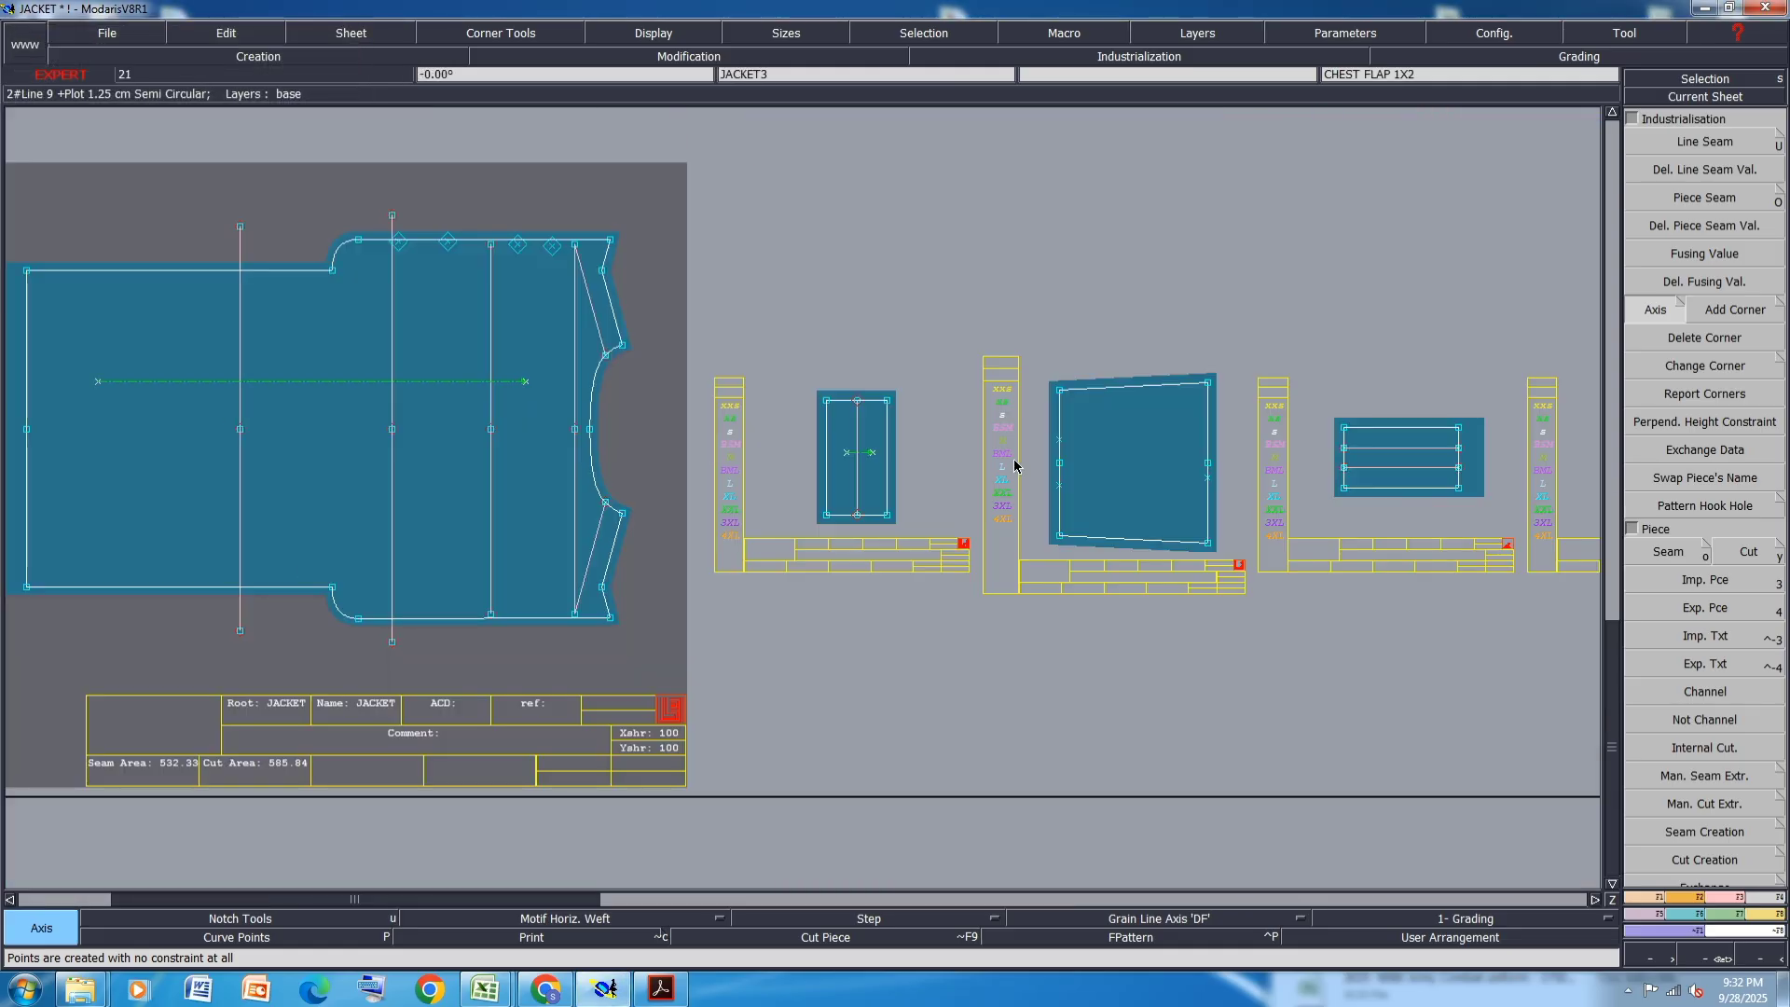
- Draw horizontal grain lines in the upper part of the pocket piece beside CHEST FLAP 1X2 and of the PEN PKT 1X1 piece
click(1090, 428)
click(1157, 426)
scroll(1373, 434, up, 5)
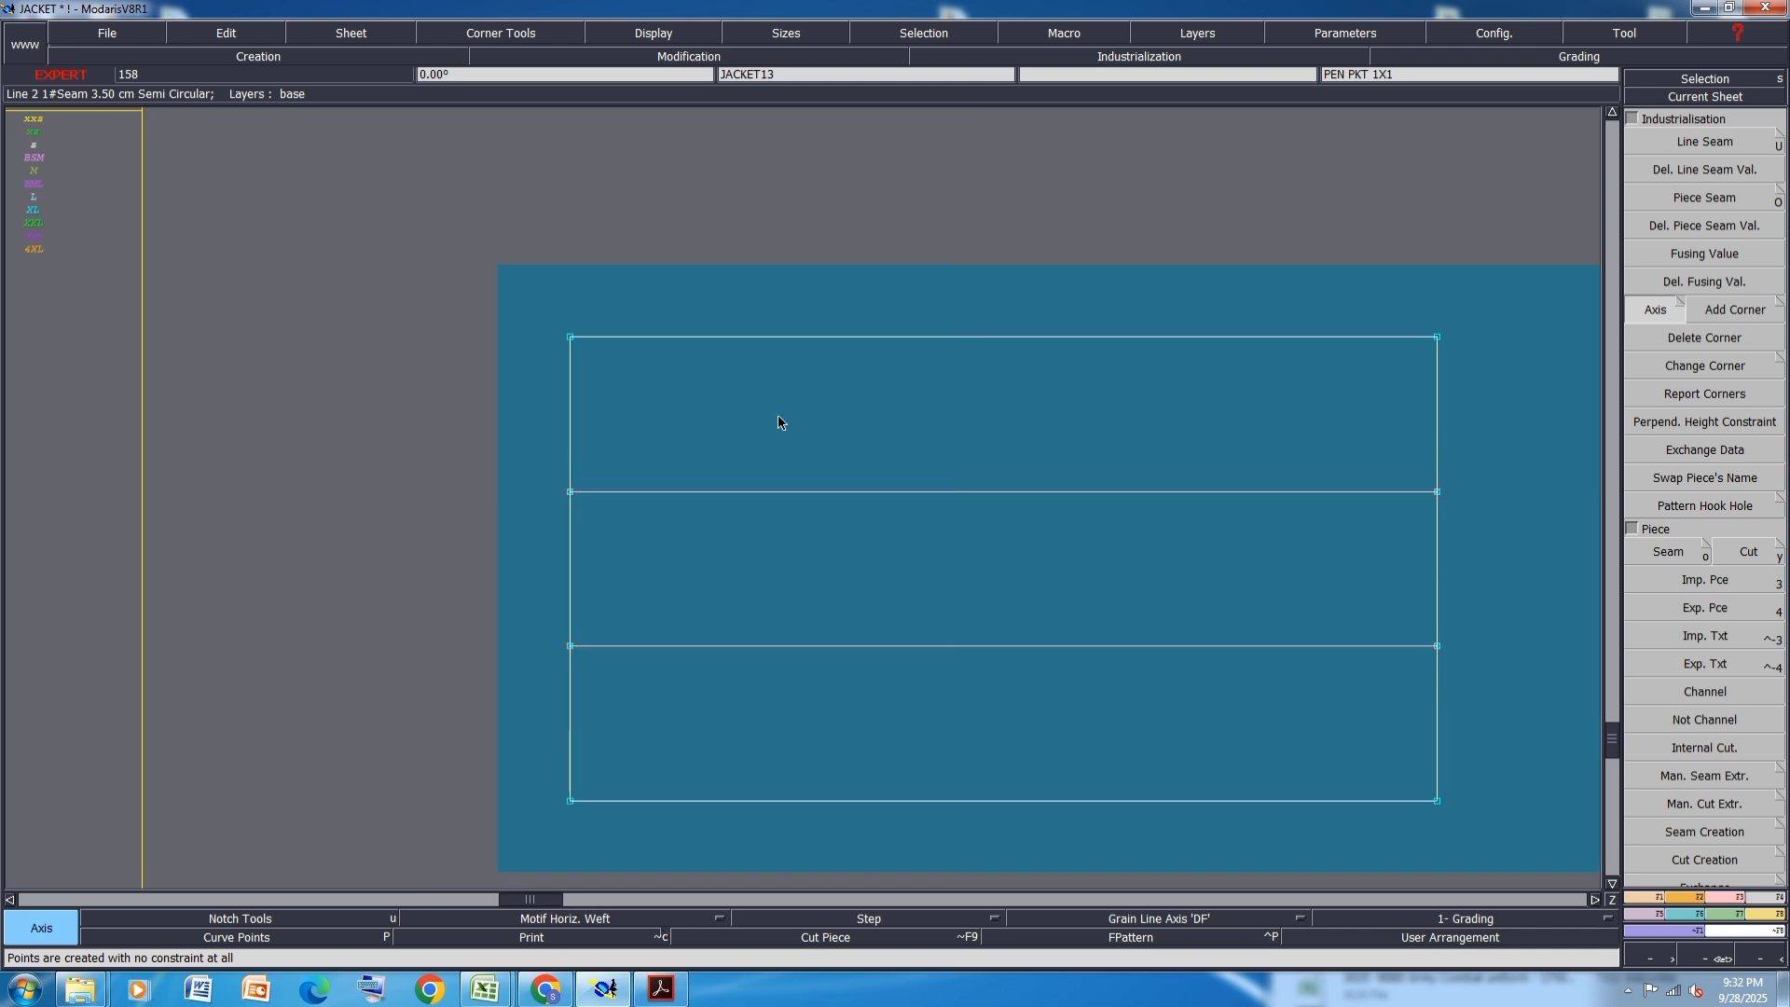
click(776, 415)
click(1231, 416)
scroll(701, 427, down, 5)
- Draw horizontal grain lines across the SLV FLAP 1X2 middle line and along the SLV PANEL 1X2 piece
scroll(1352, 440, up, 5)
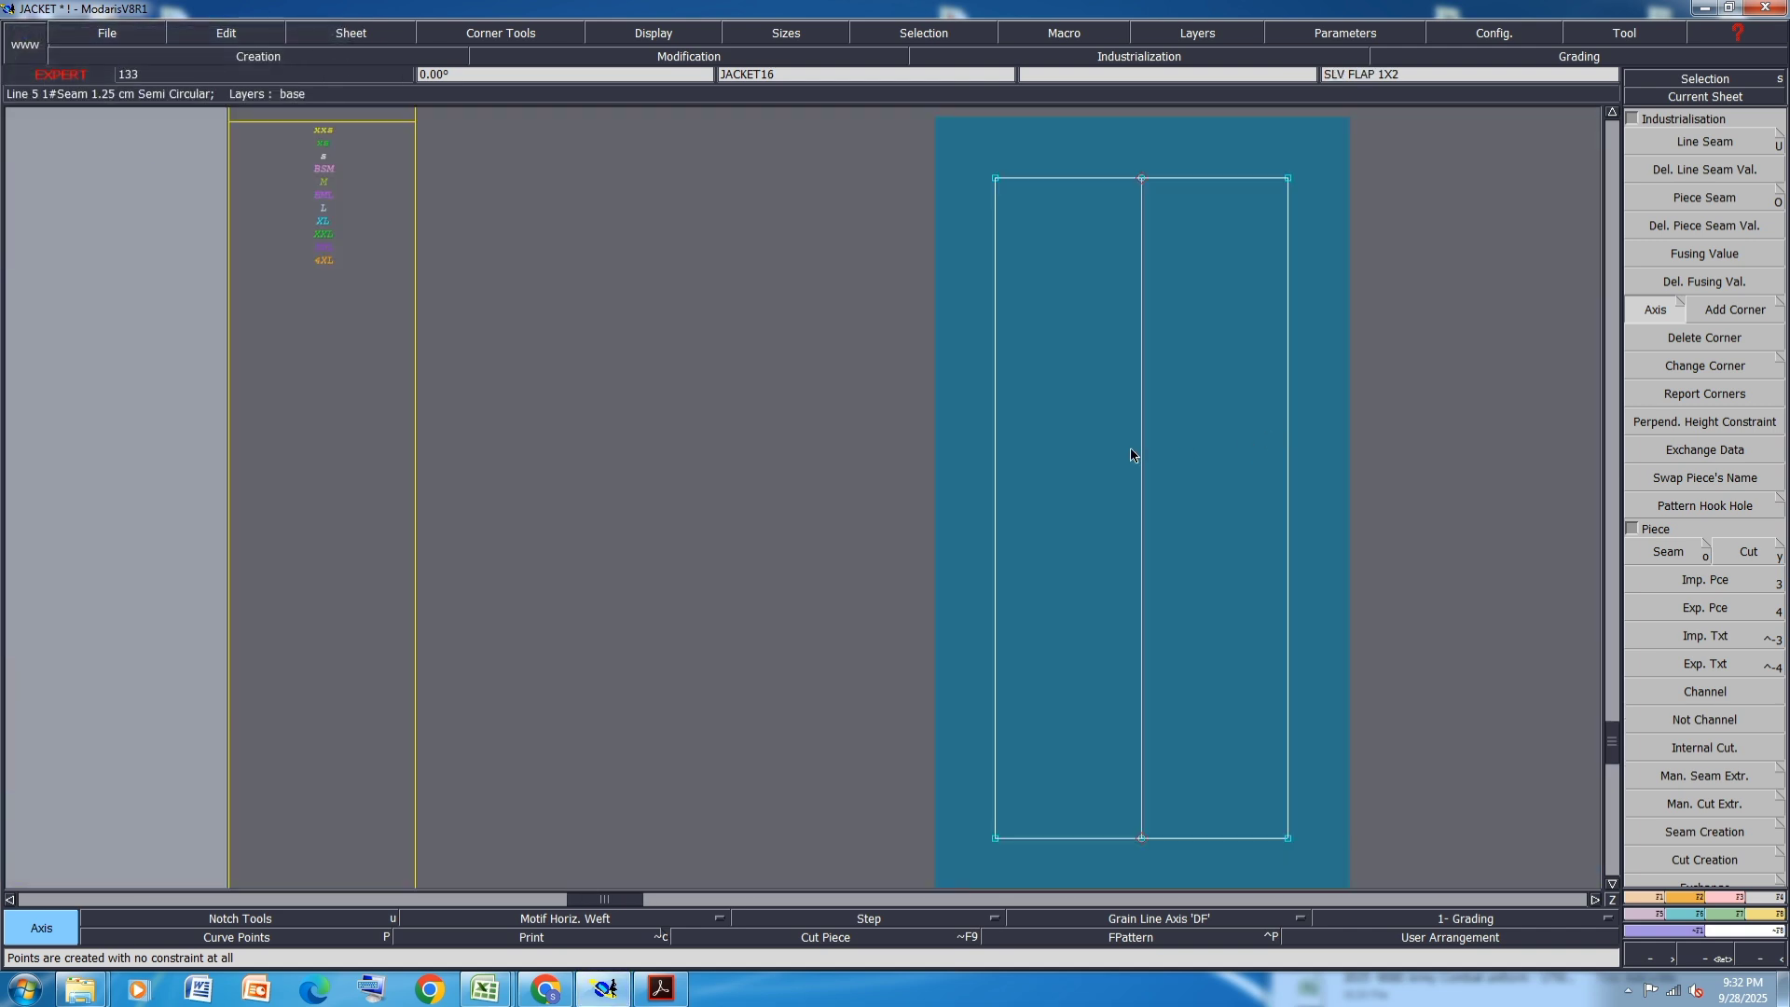
click(1087, 451)
click(1222, 456)
scroll(1022, 312, down, 5)
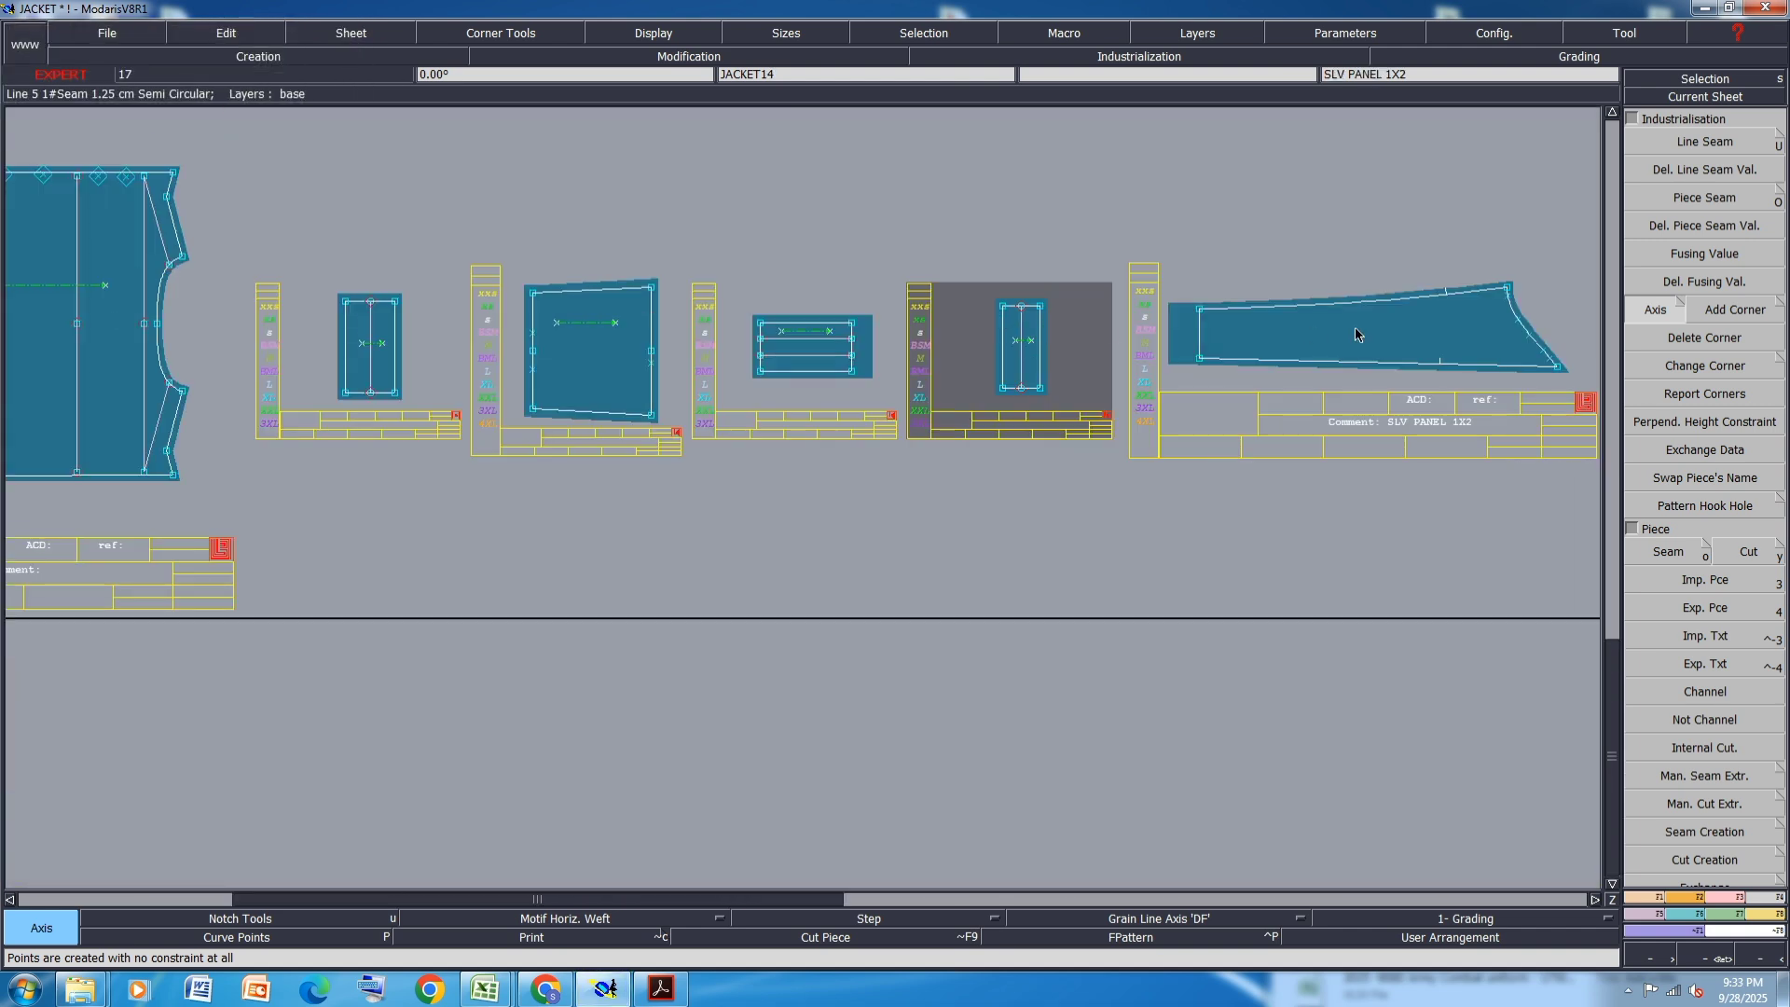
click(1283, 337)
click(1453, 336)
scroll(1154, 319, up, 5)
scroll(943, 350, down, 7)
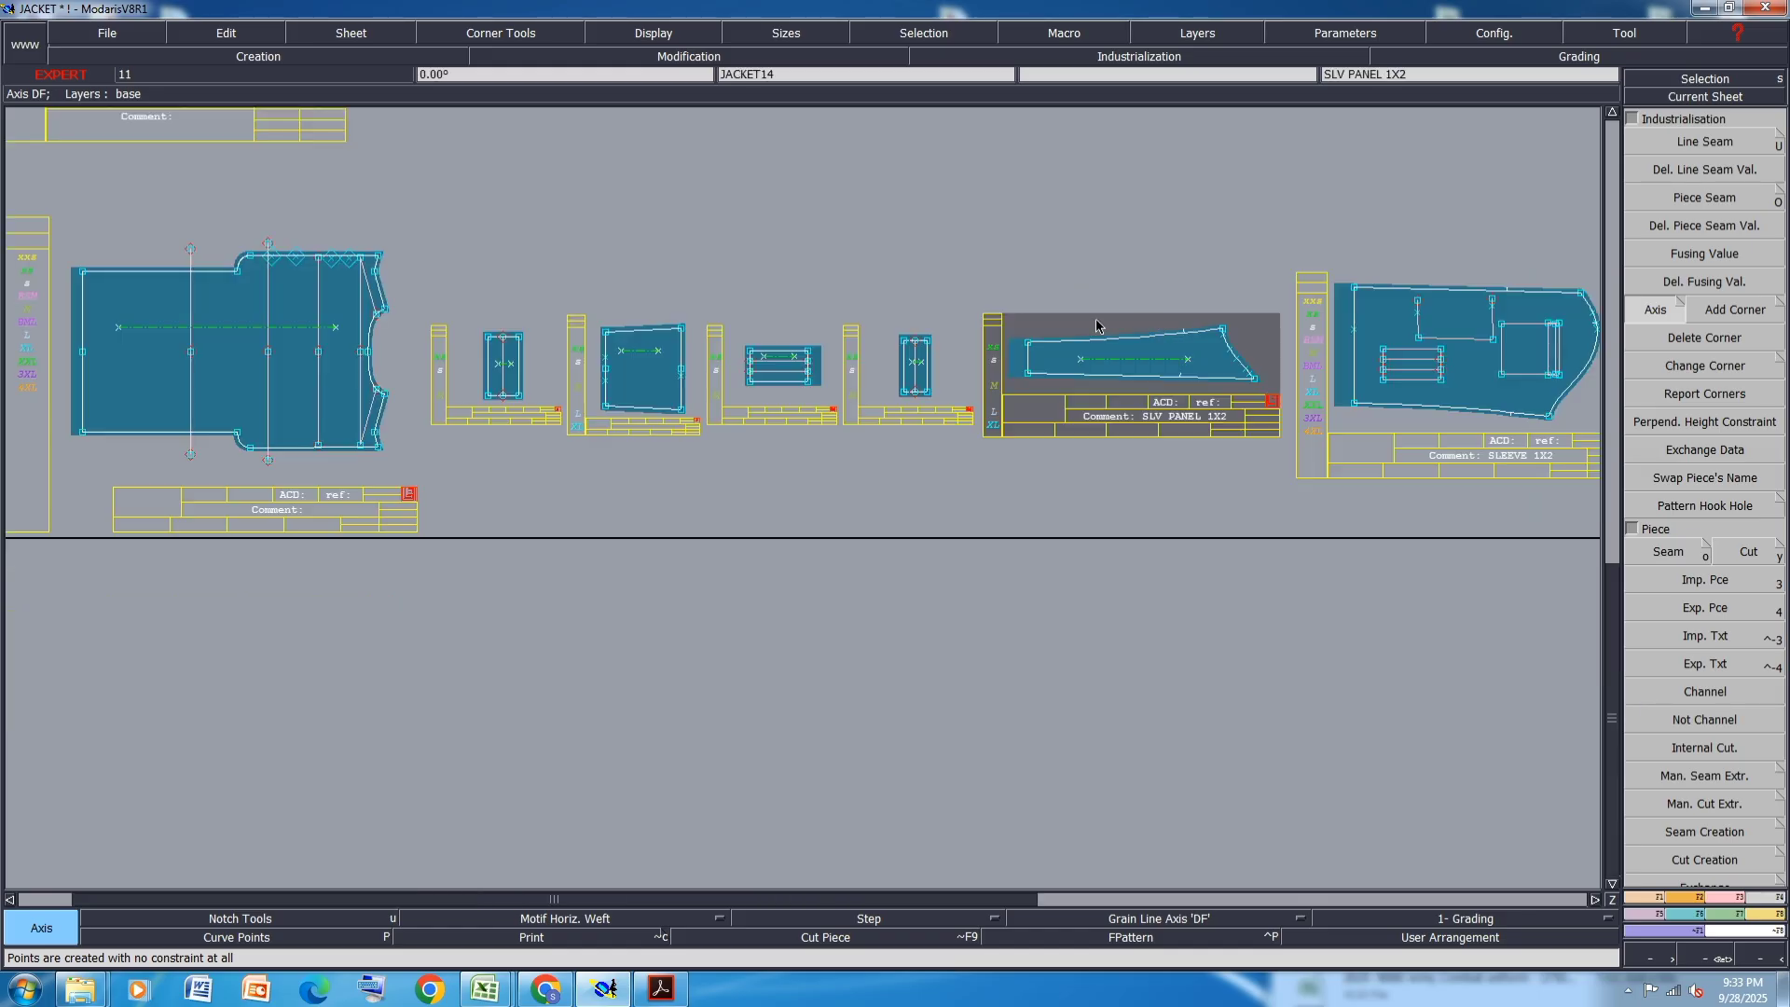
scroll(1096, 326, down, 3)
scroll(1346, 320, up, 6)
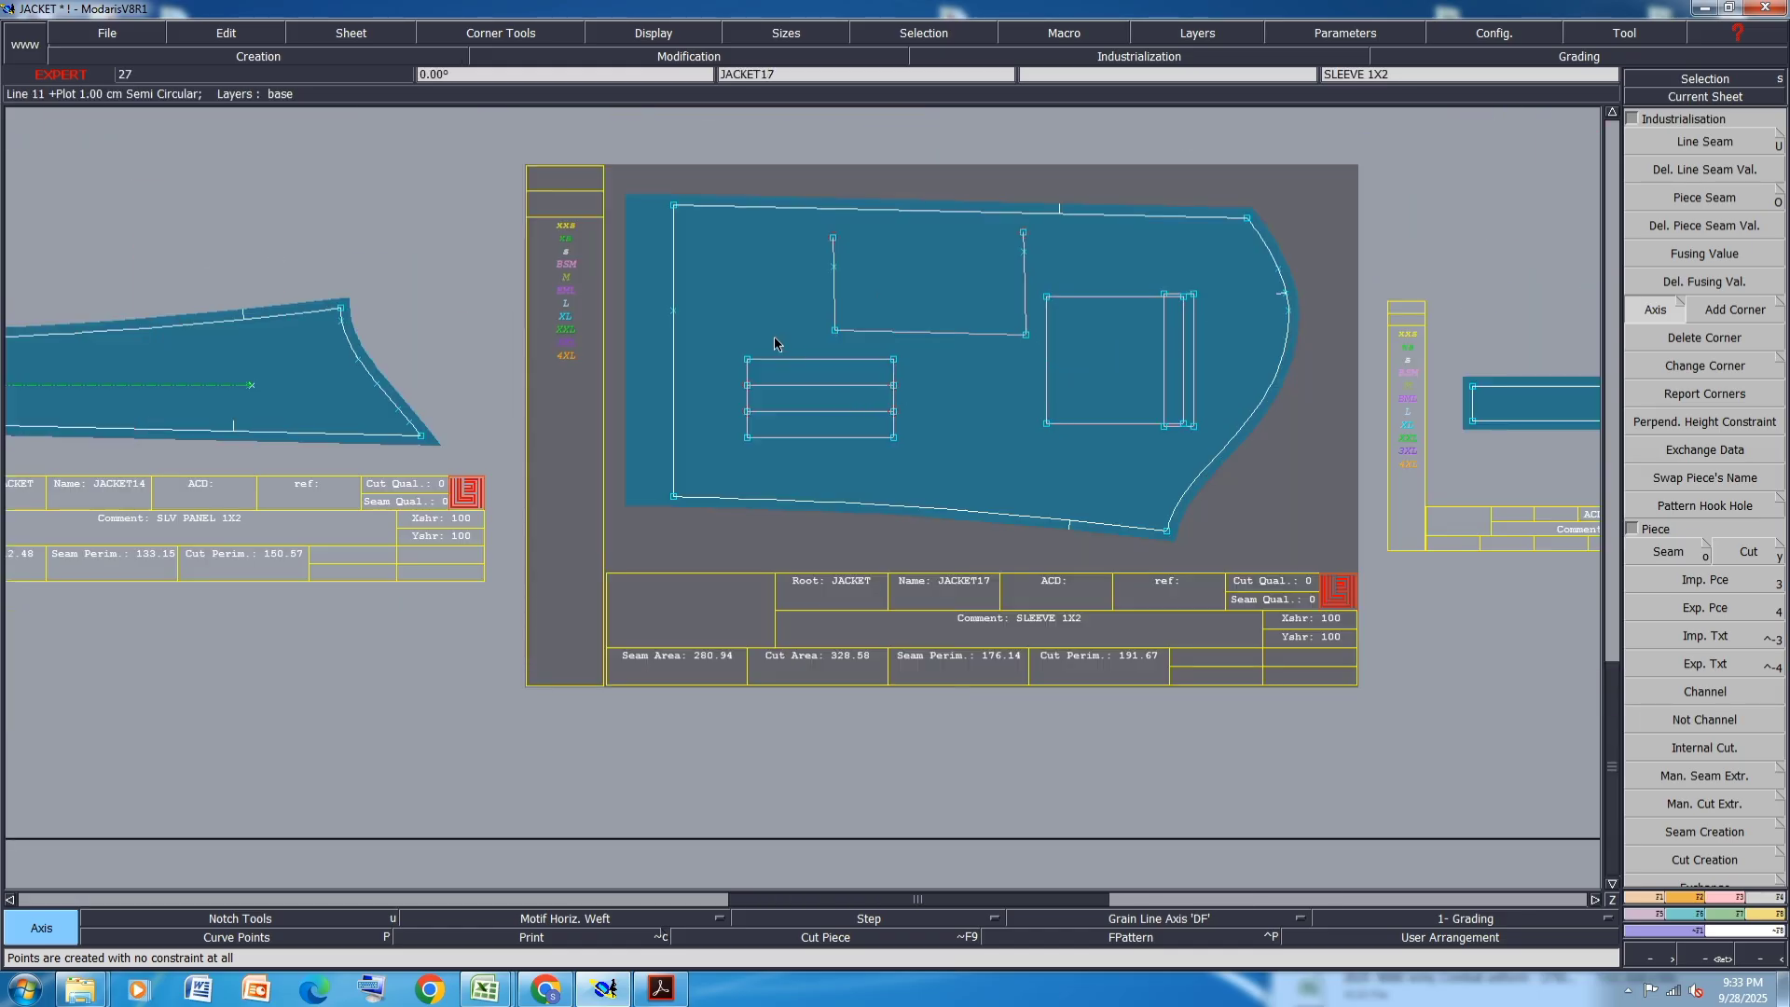
click(775, 338)
click(993, 334)
key(ctrl+z)
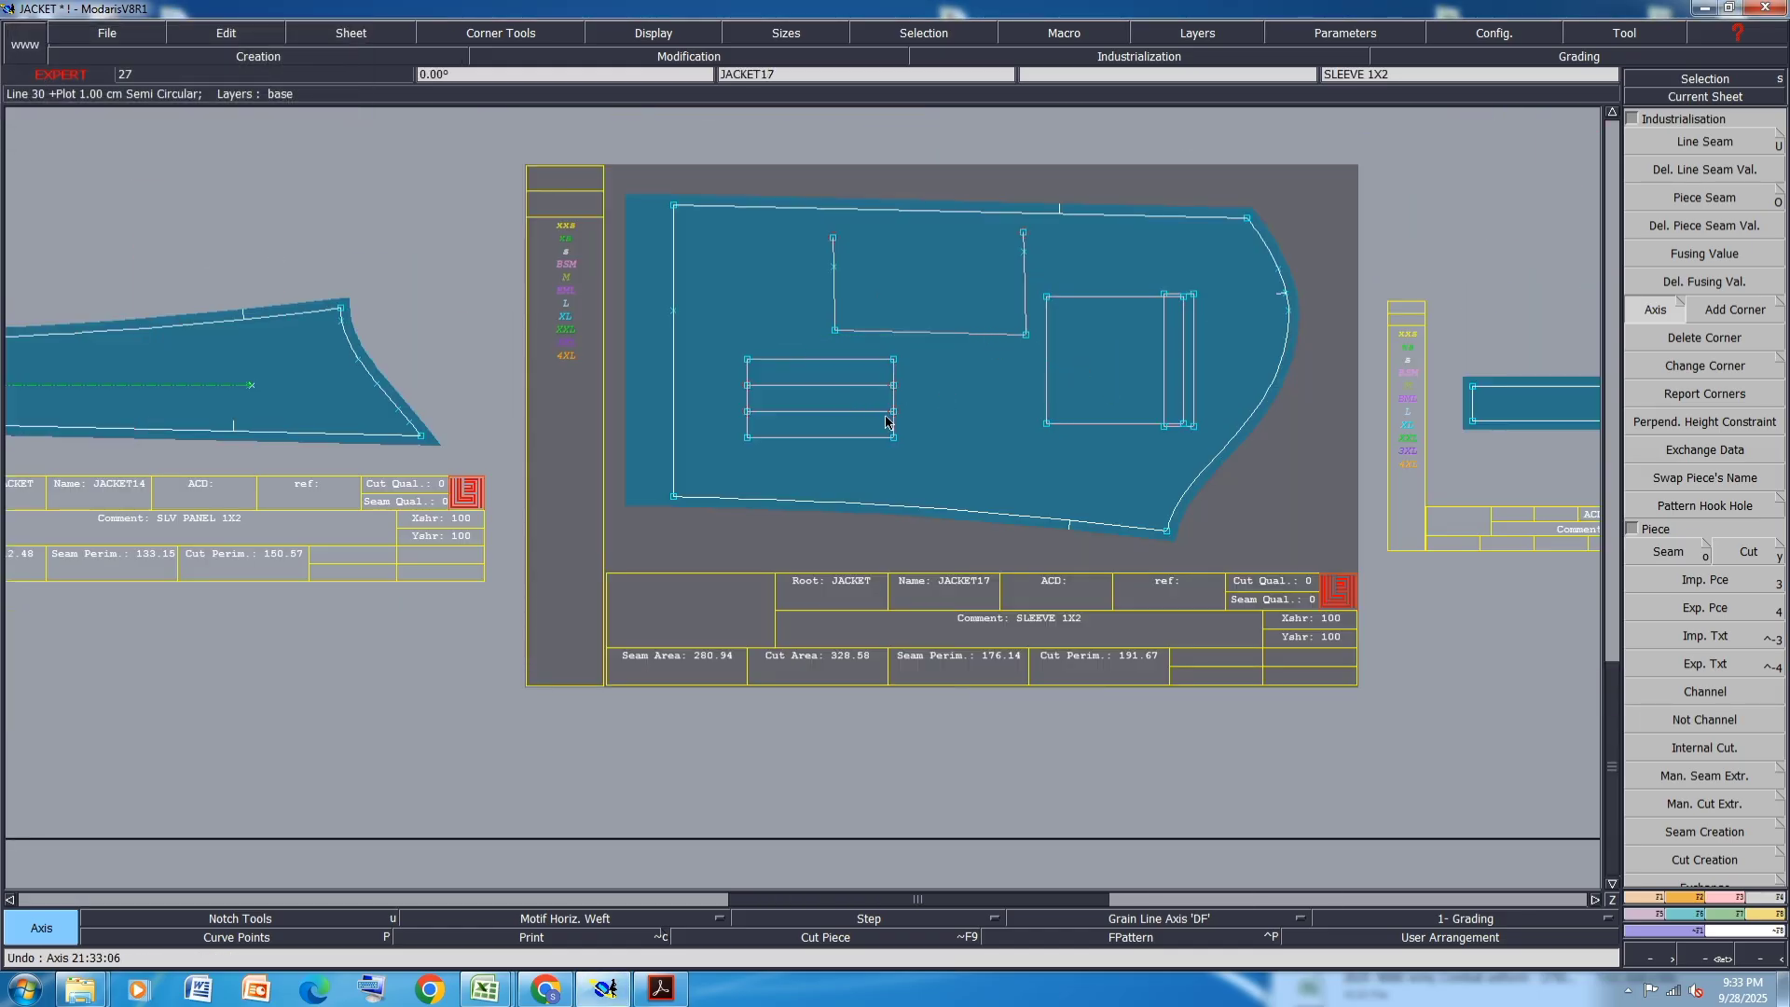
- Draw a horizontal grain line about 26 cm long in the upper part of SLEEVE 1X2, and one on the narrow rectangular JACKET18 piece
click(729, 284)
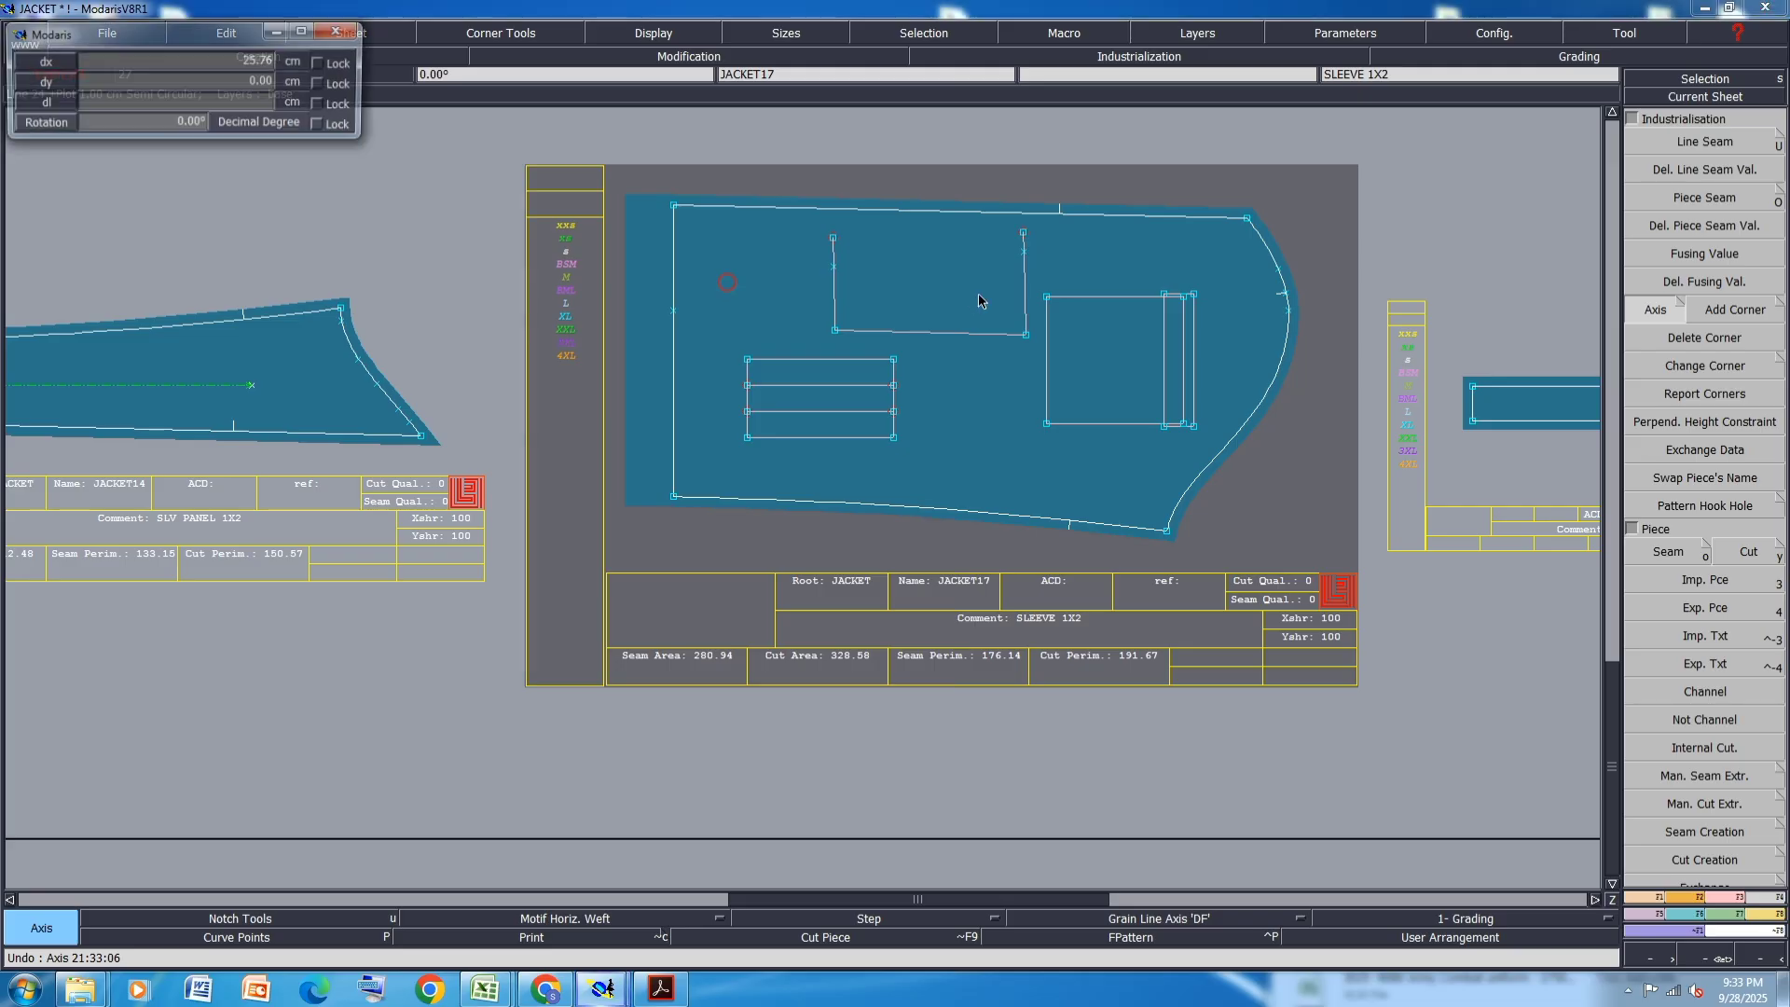
click(978, 288)
scroll(784, 306, down, 3)
click(1204, 357)
scroll(1198, 354, up, 7)
click(981, 365)
click(1176, 365)
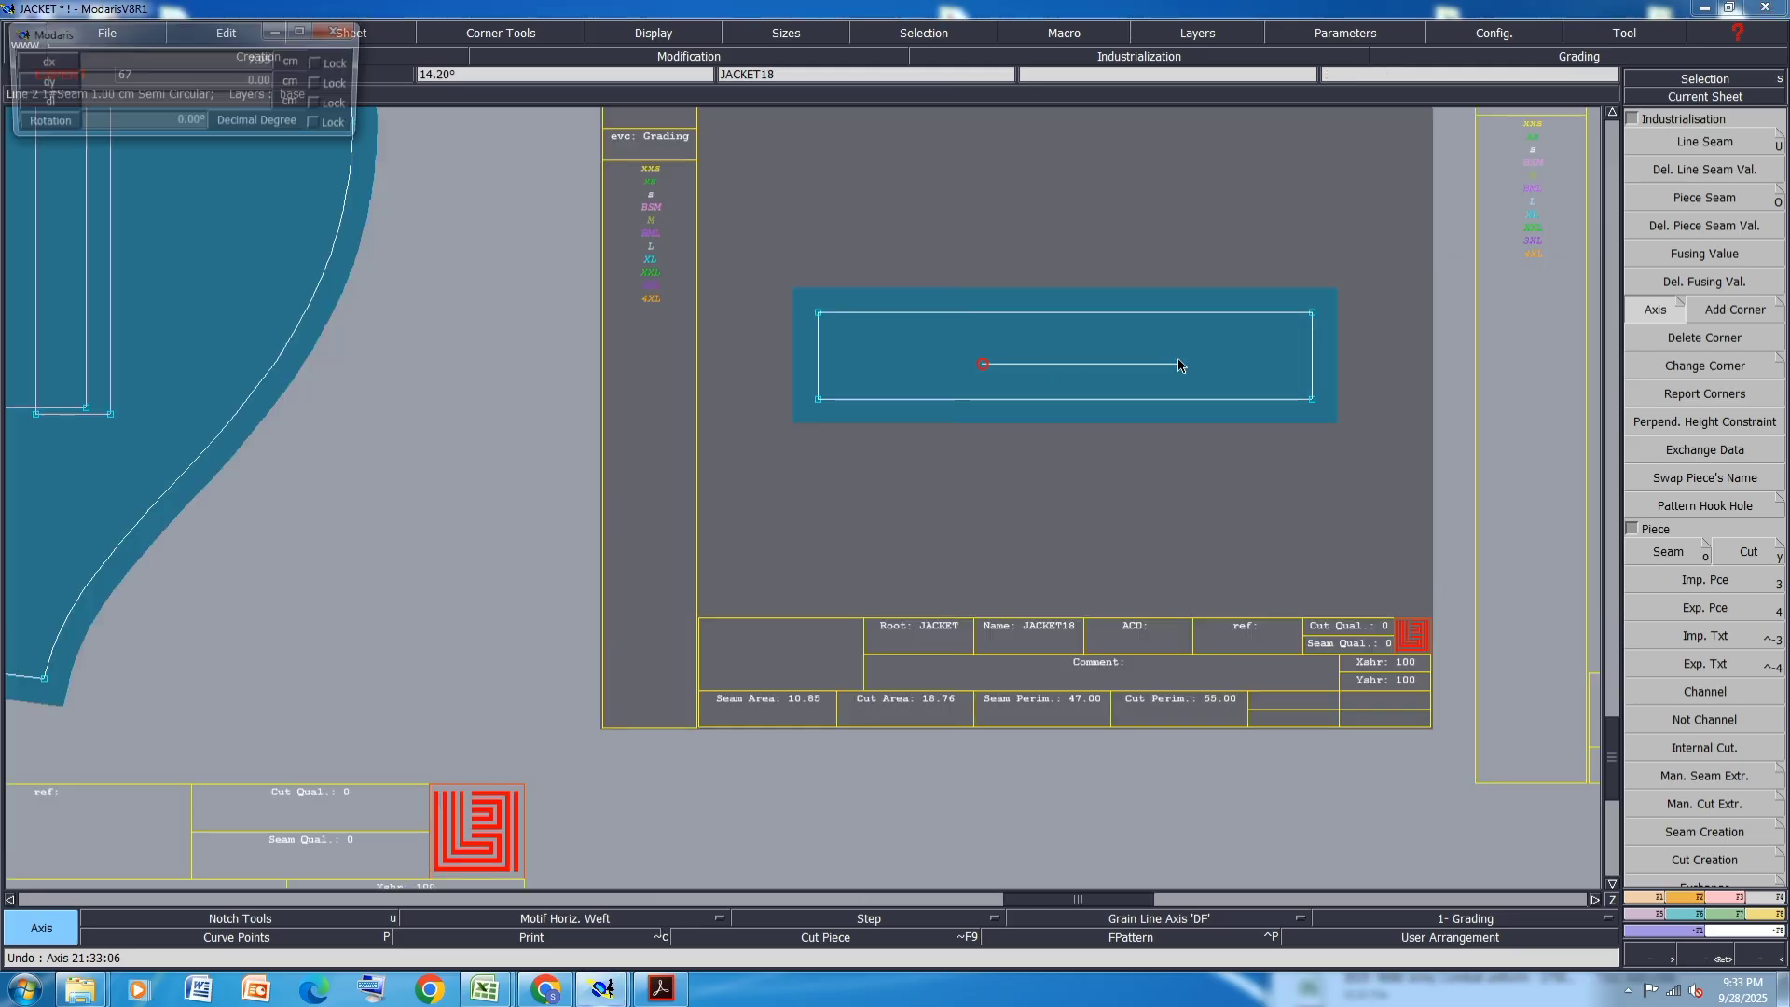
scroll(1178, 354, down, 3)
- Draw a horizontal grain line about 3.7 cm long on the SLV PKT 1X2 piece, and automatically arrange all sheets
click(921, 399)
scroll(928, 403, up, 1)
click(927, 399)
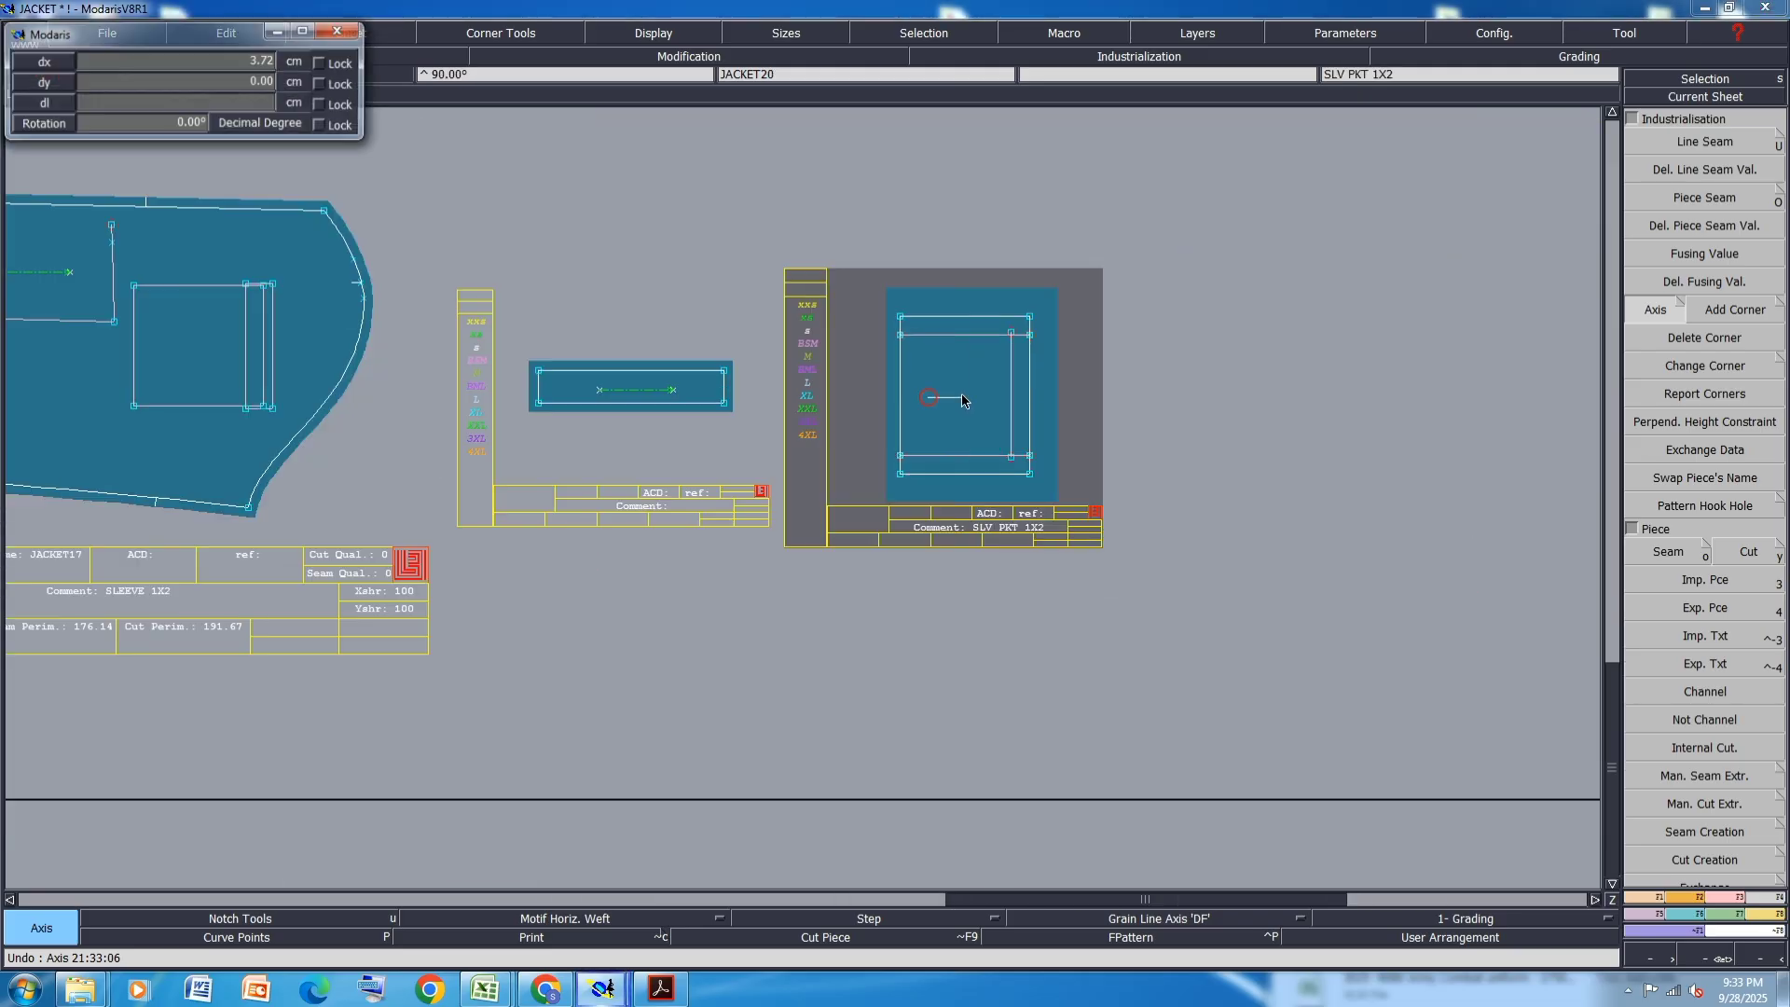
click(963, 395)
scroll(1147, 377, down, 3)
key(j)
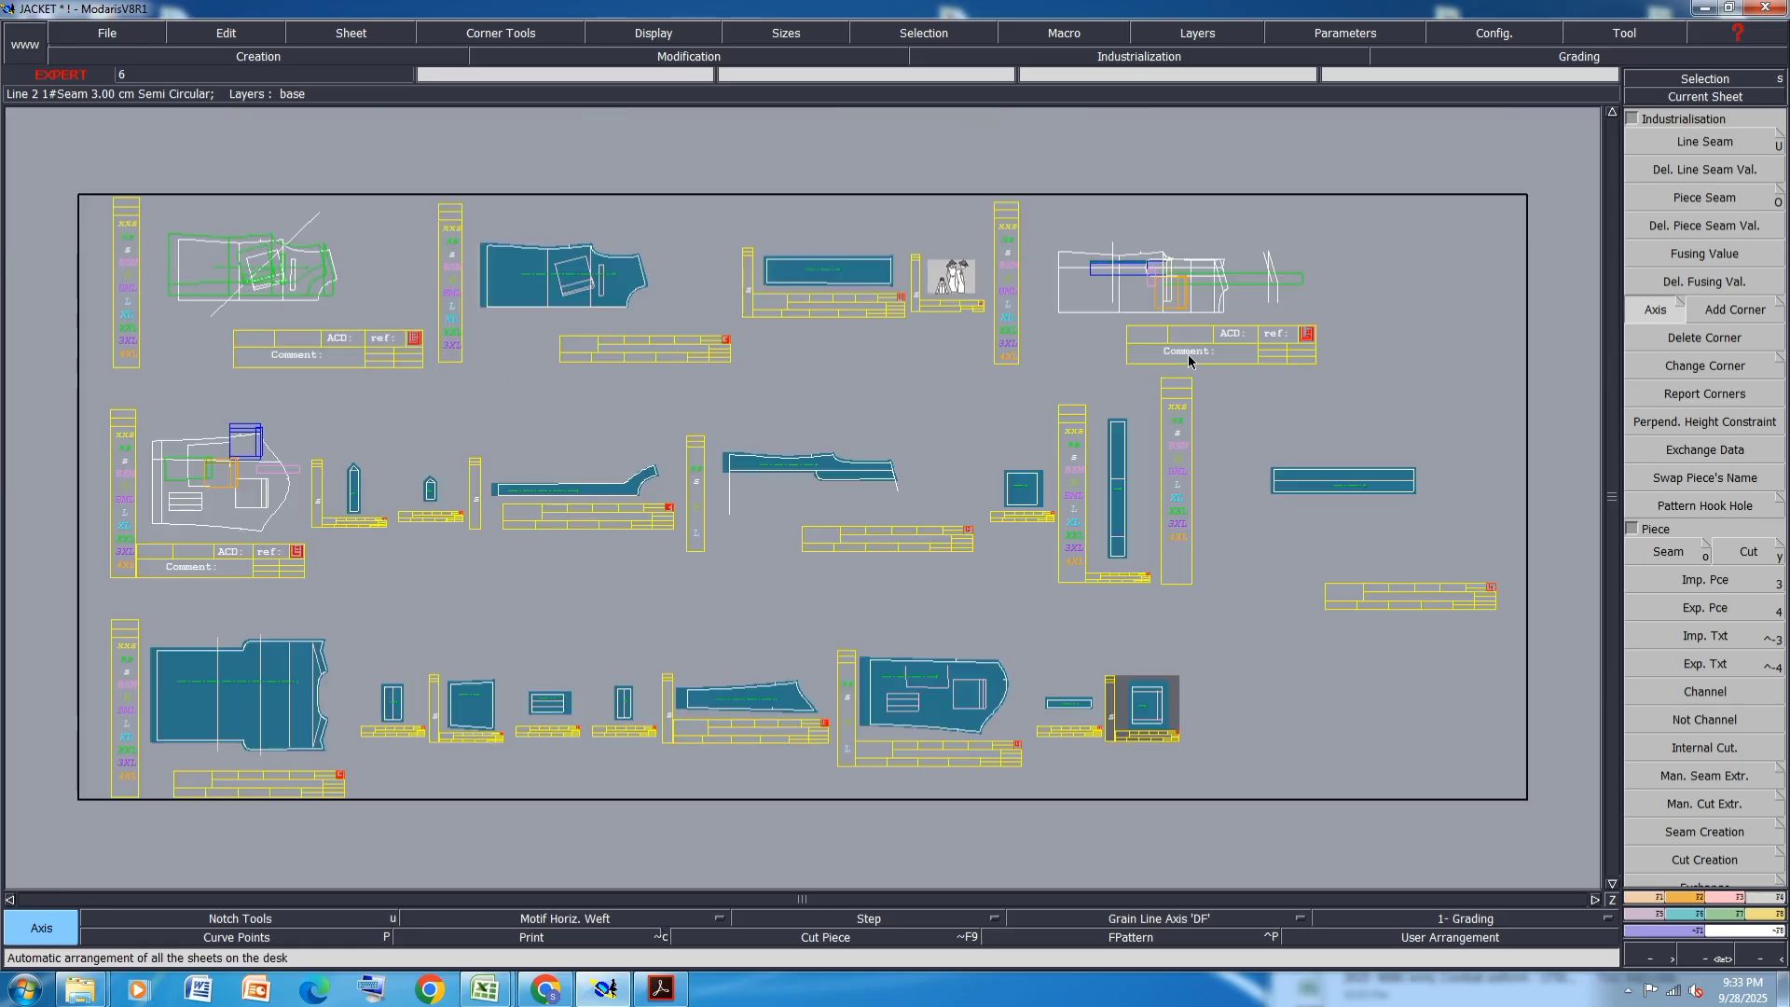
- Change the hem corners of the SLV PANEL 1X2 piece, the upper one to Previous Symmetry and the lower one to Next Symmetry
scroll(739, 671, up, 5)
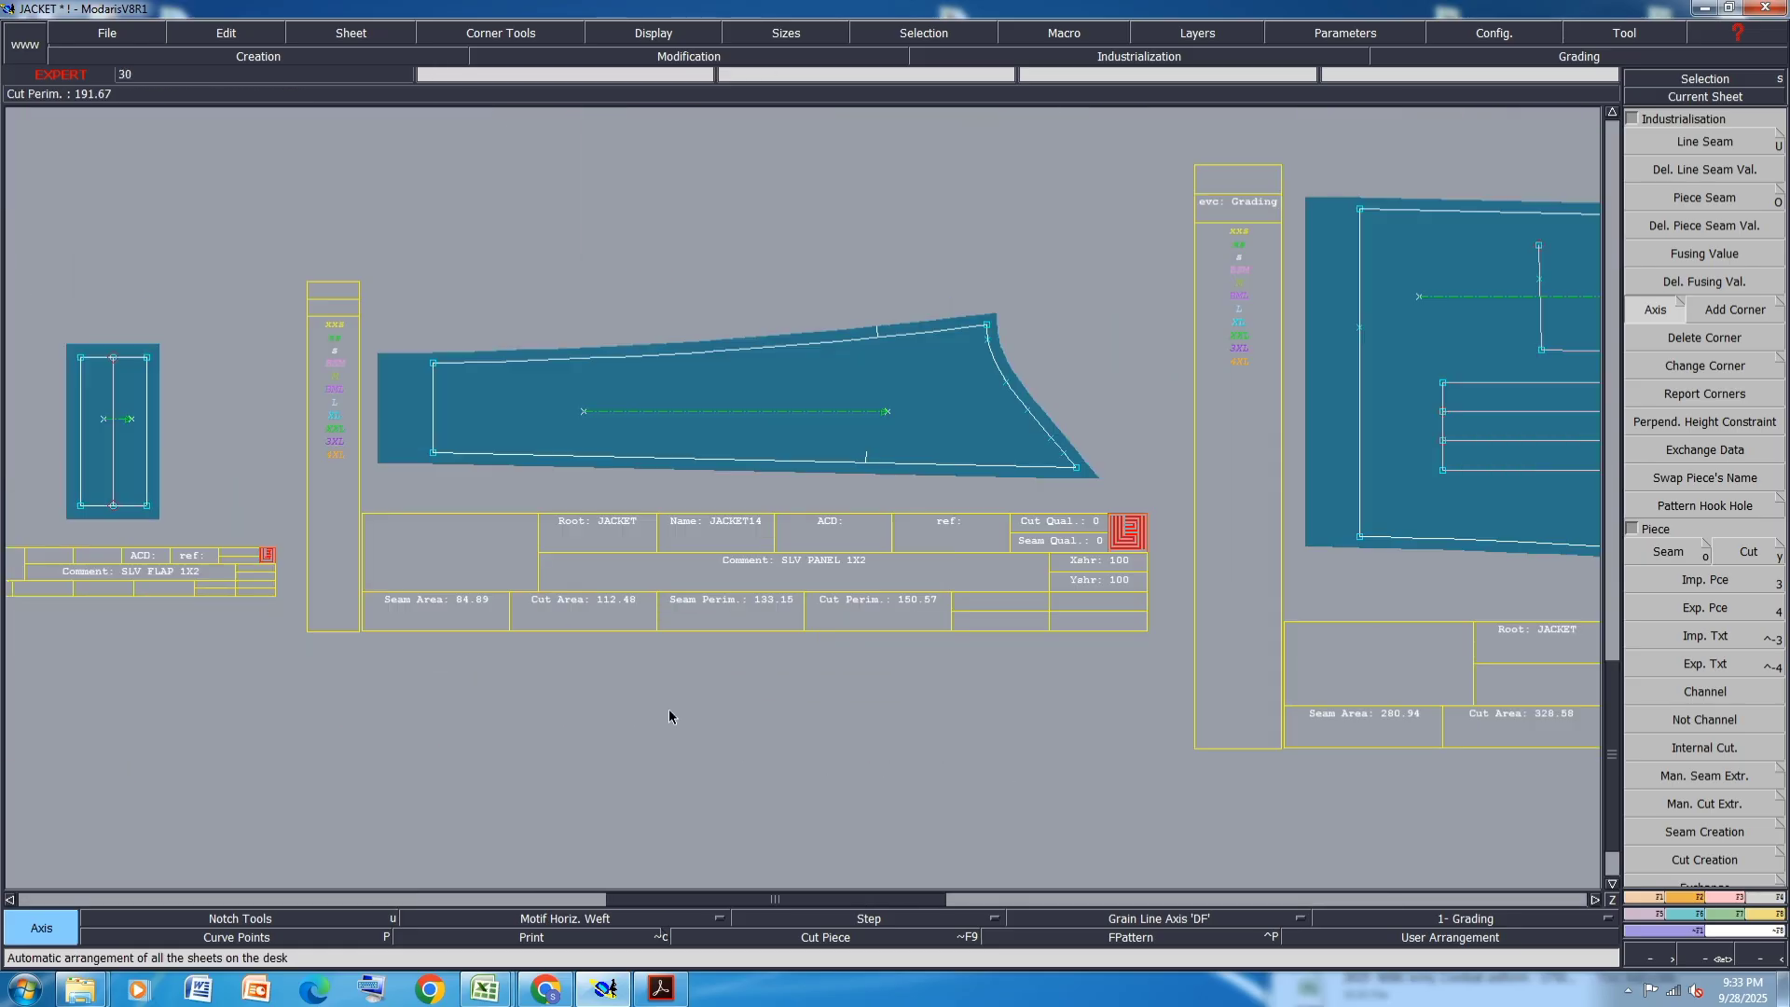
click(1736, 314)
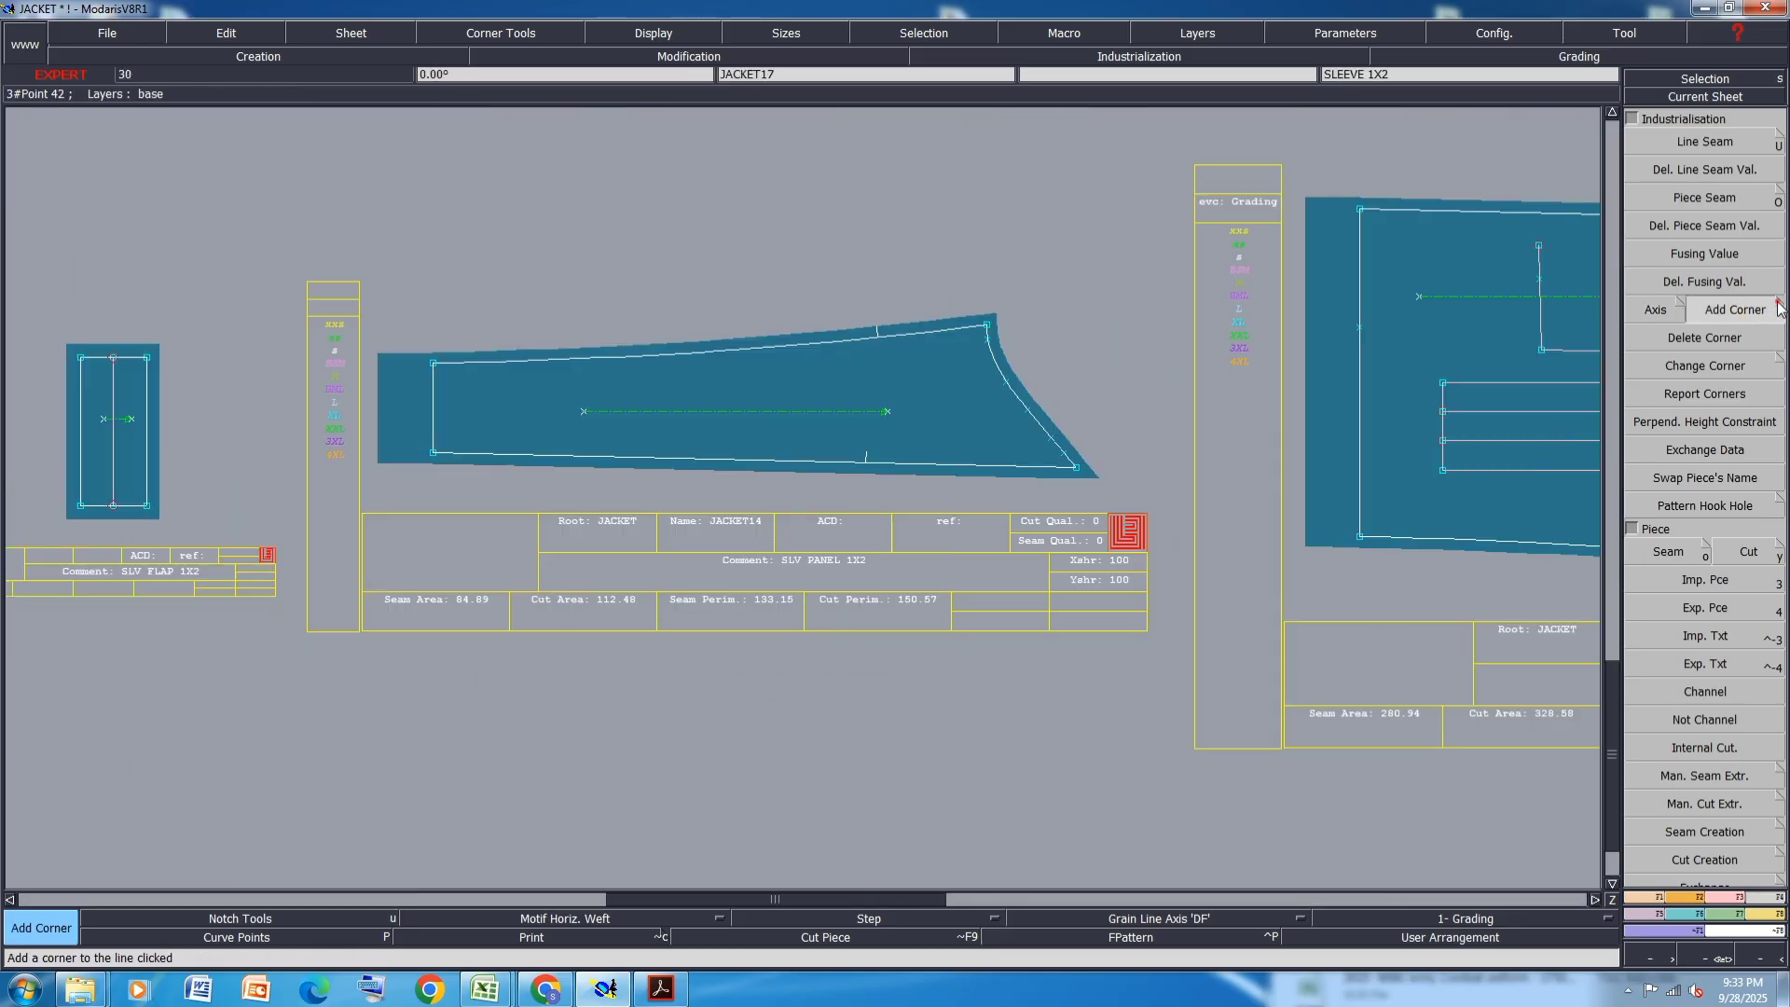
right_click(1705, 366)
click(93, 160)
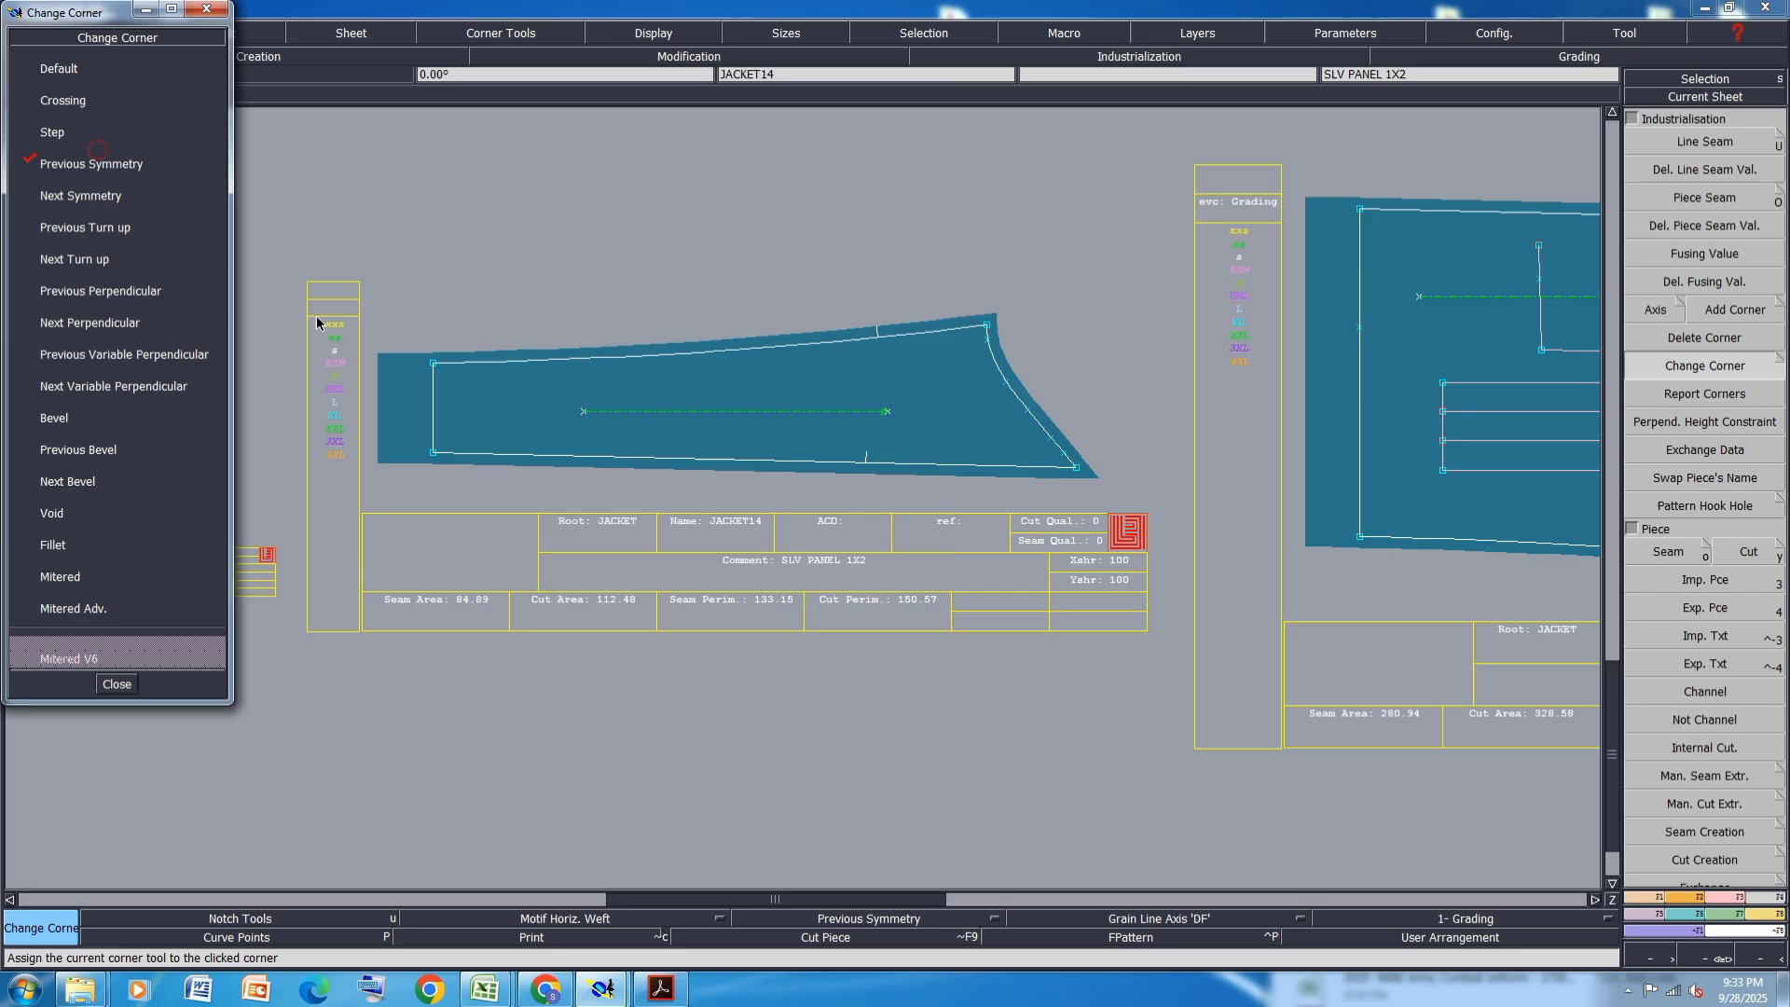
click(433, 366)
scroll(433, 366, up, 3)
scroll(477, 526, down, 3)
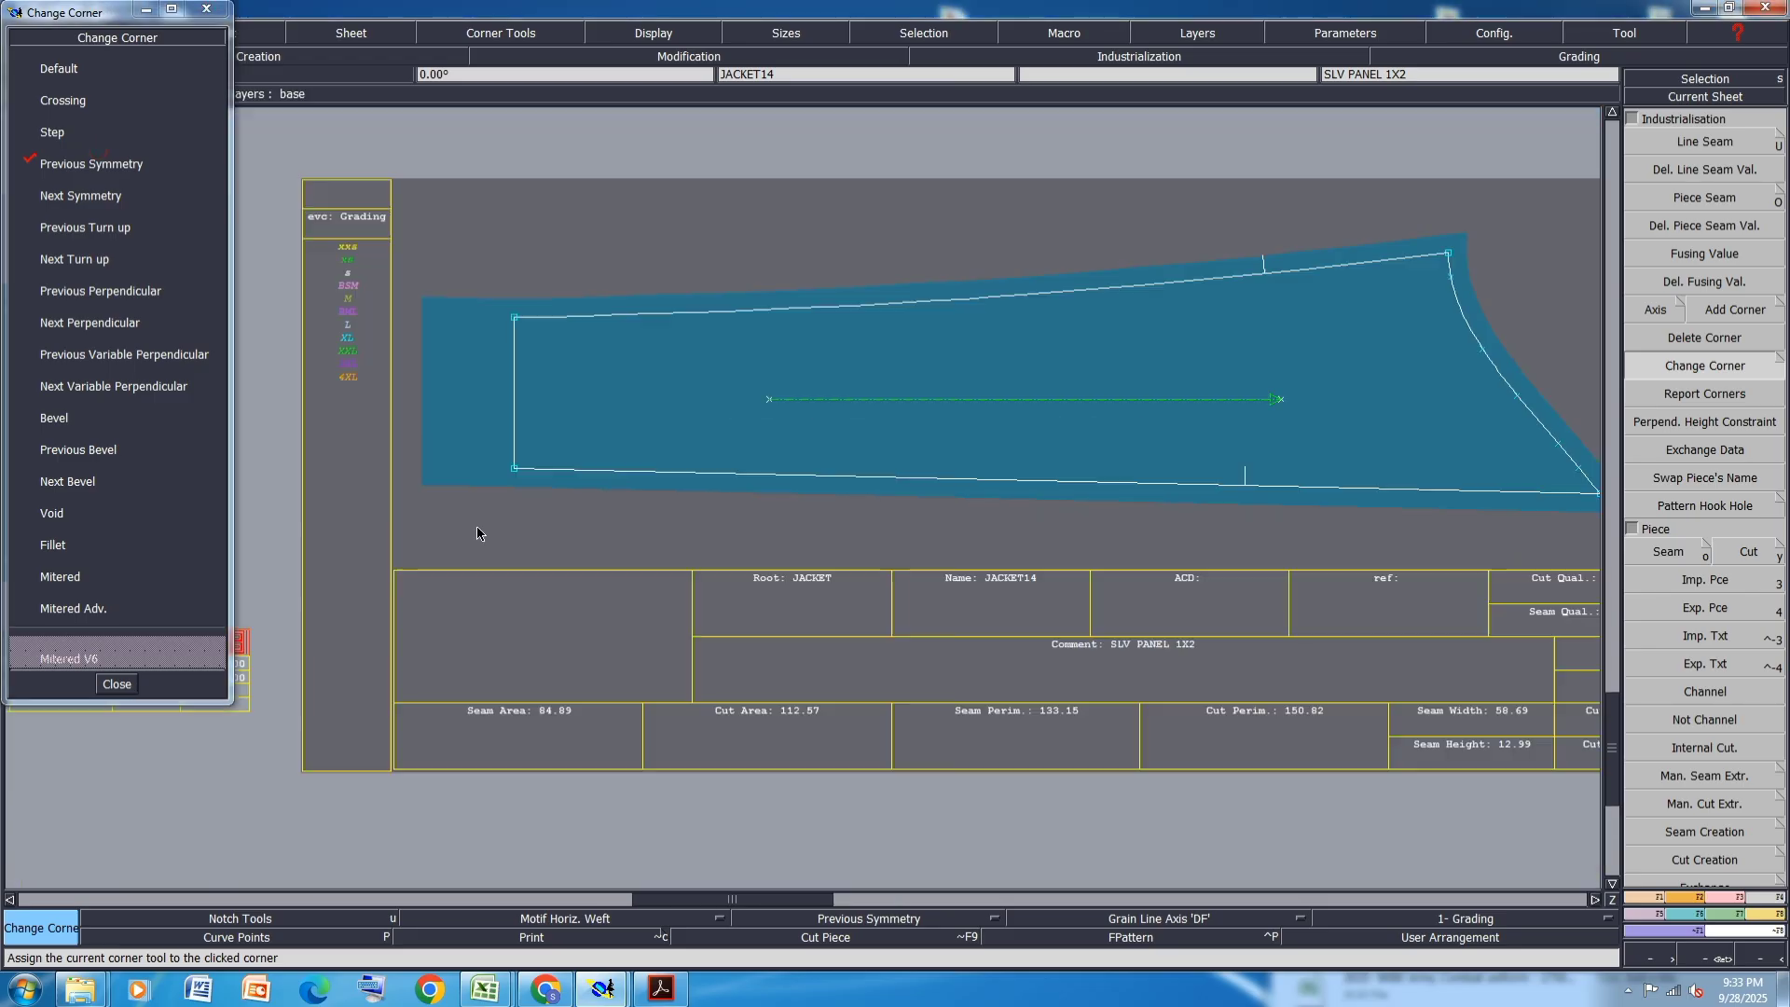
scroll(411, 343, up, 3)
click(69, 196)
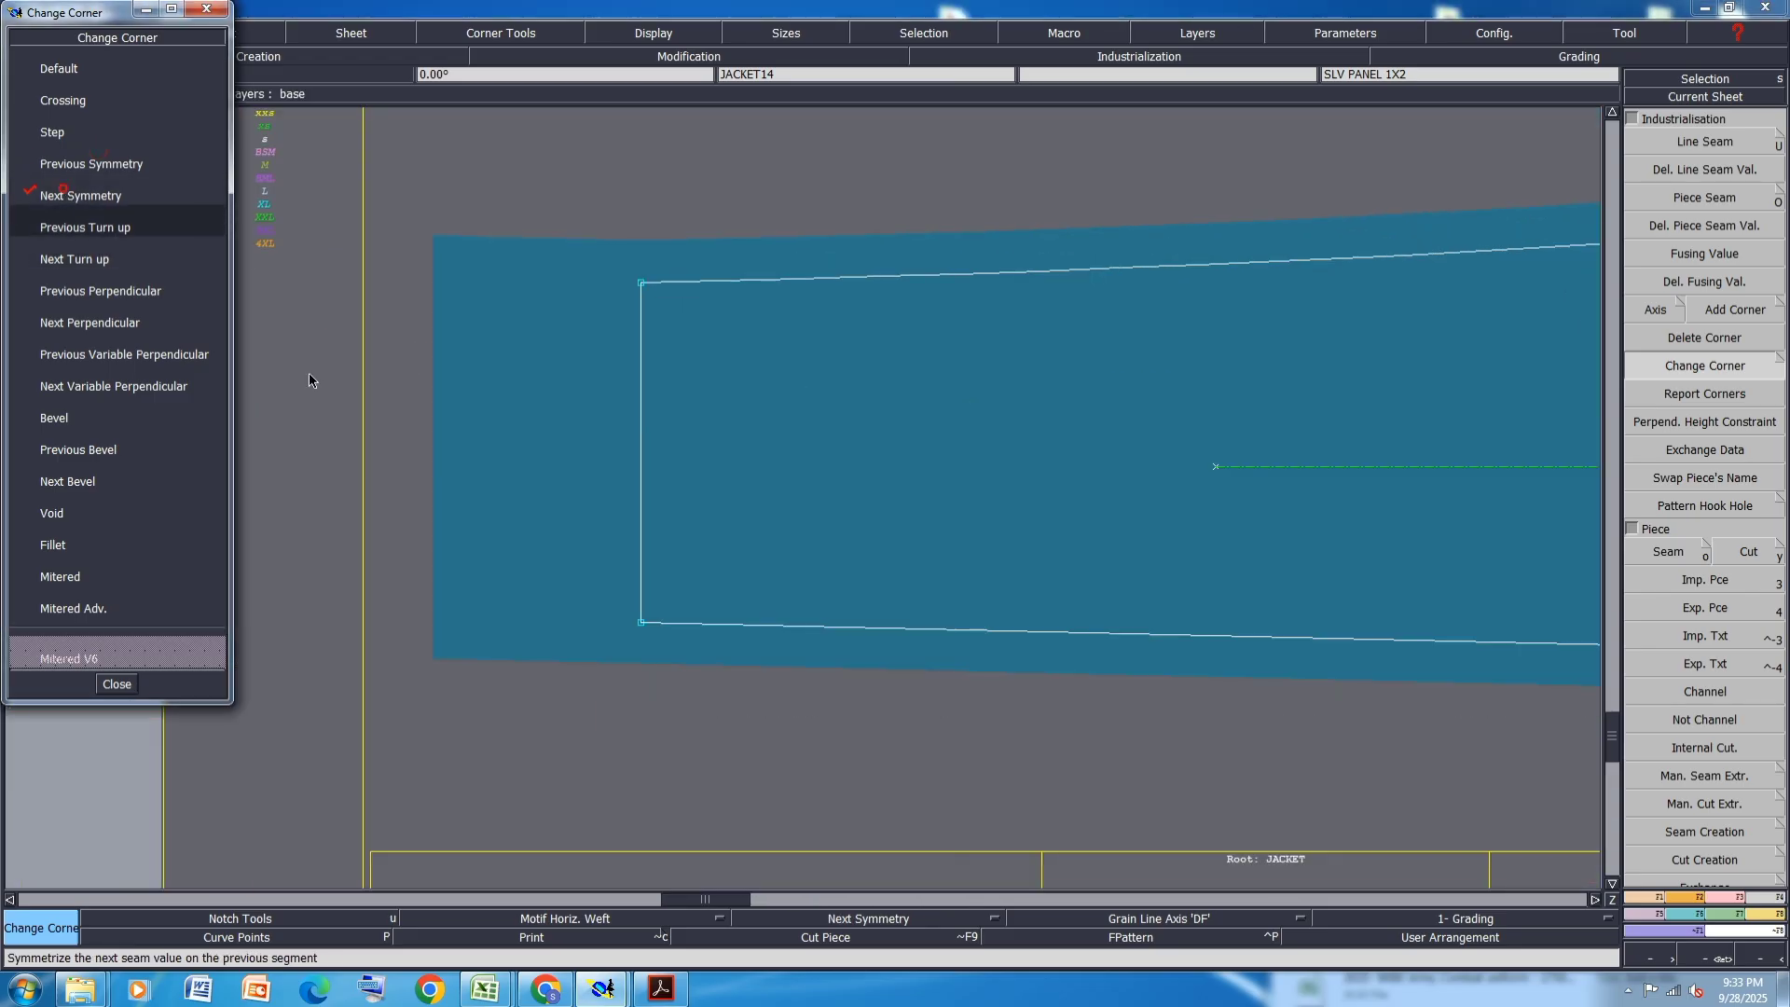
scroll(410, 447, down, 5)
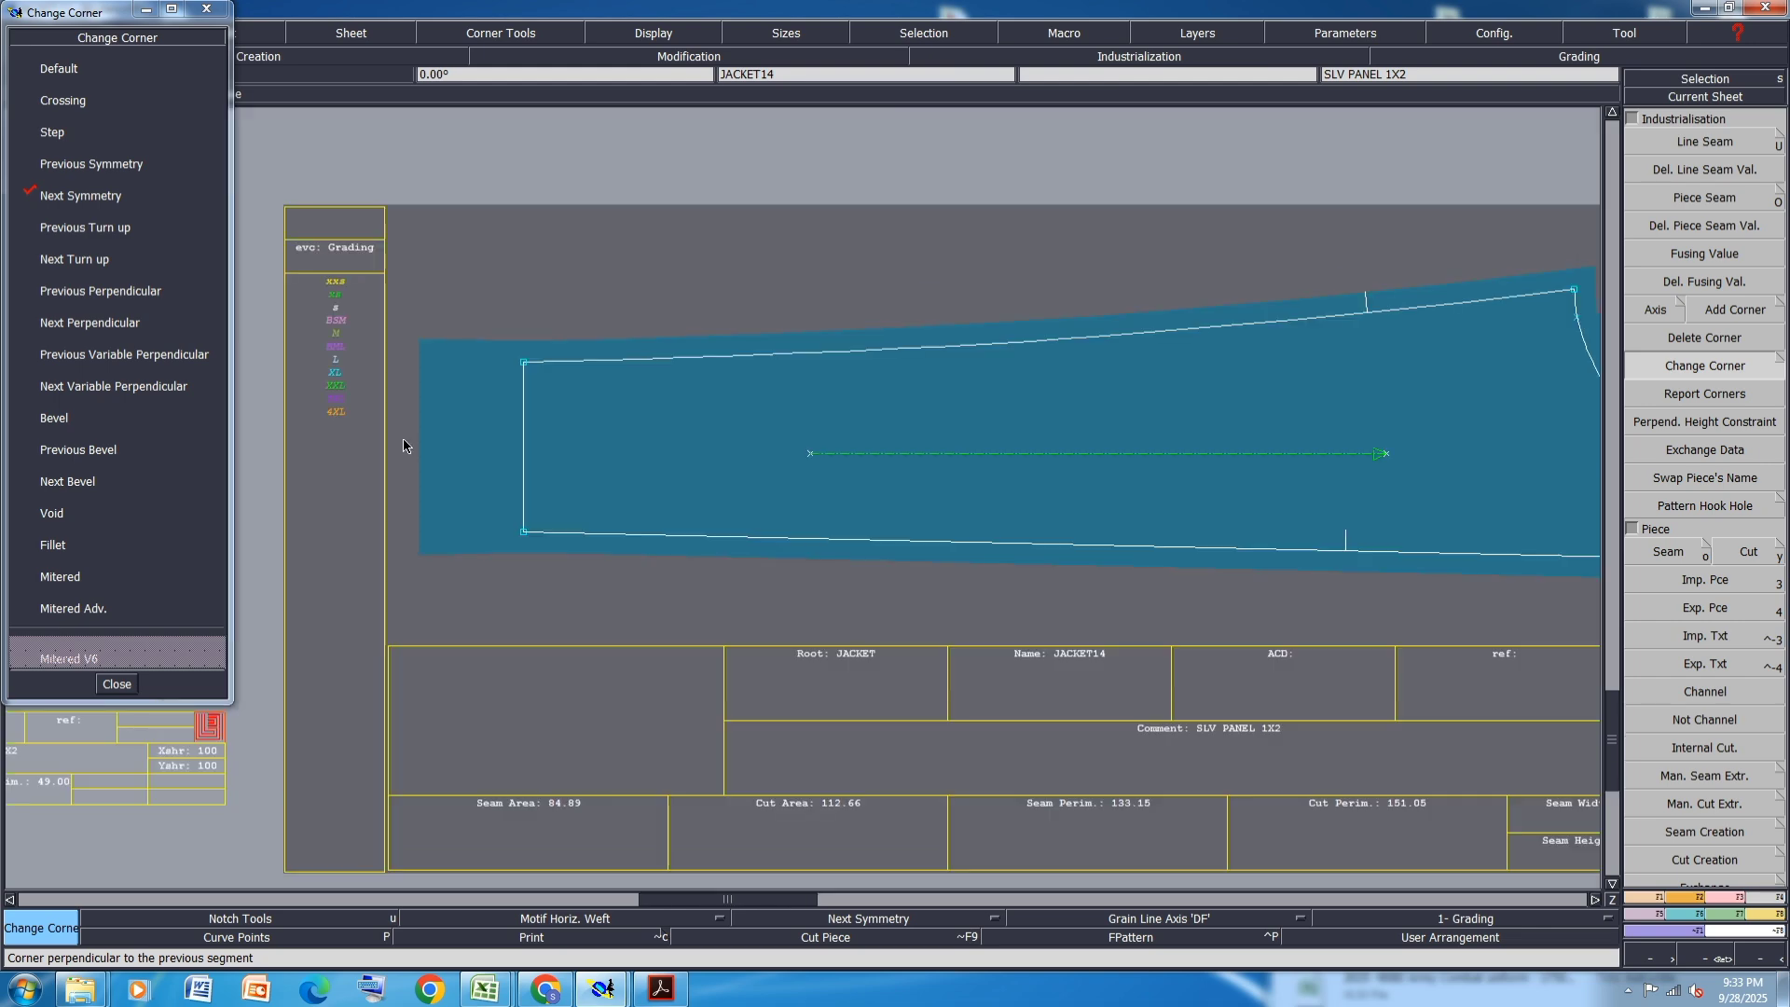
- Change the hem corners of the SLEEVE 1X2 piece, the upper one to Previous Symmetry and the lower one to Next Symmetry
scroll(949, 395, up, 5)
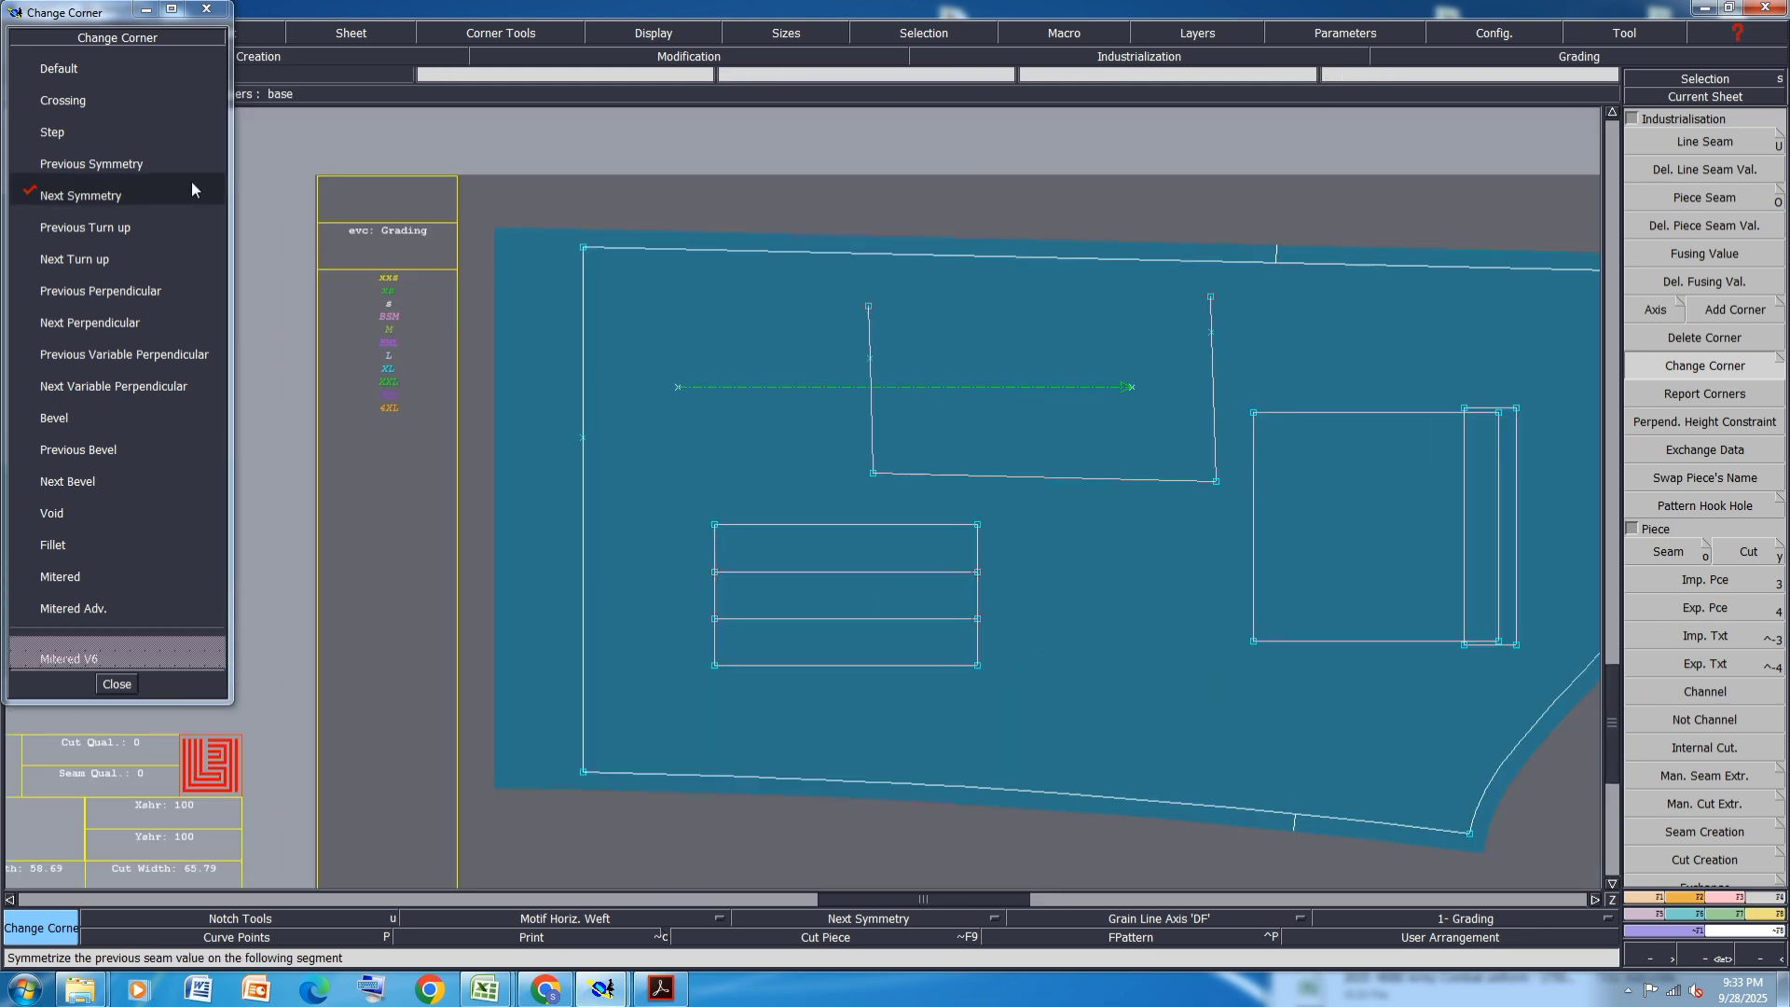
click(91, 165)
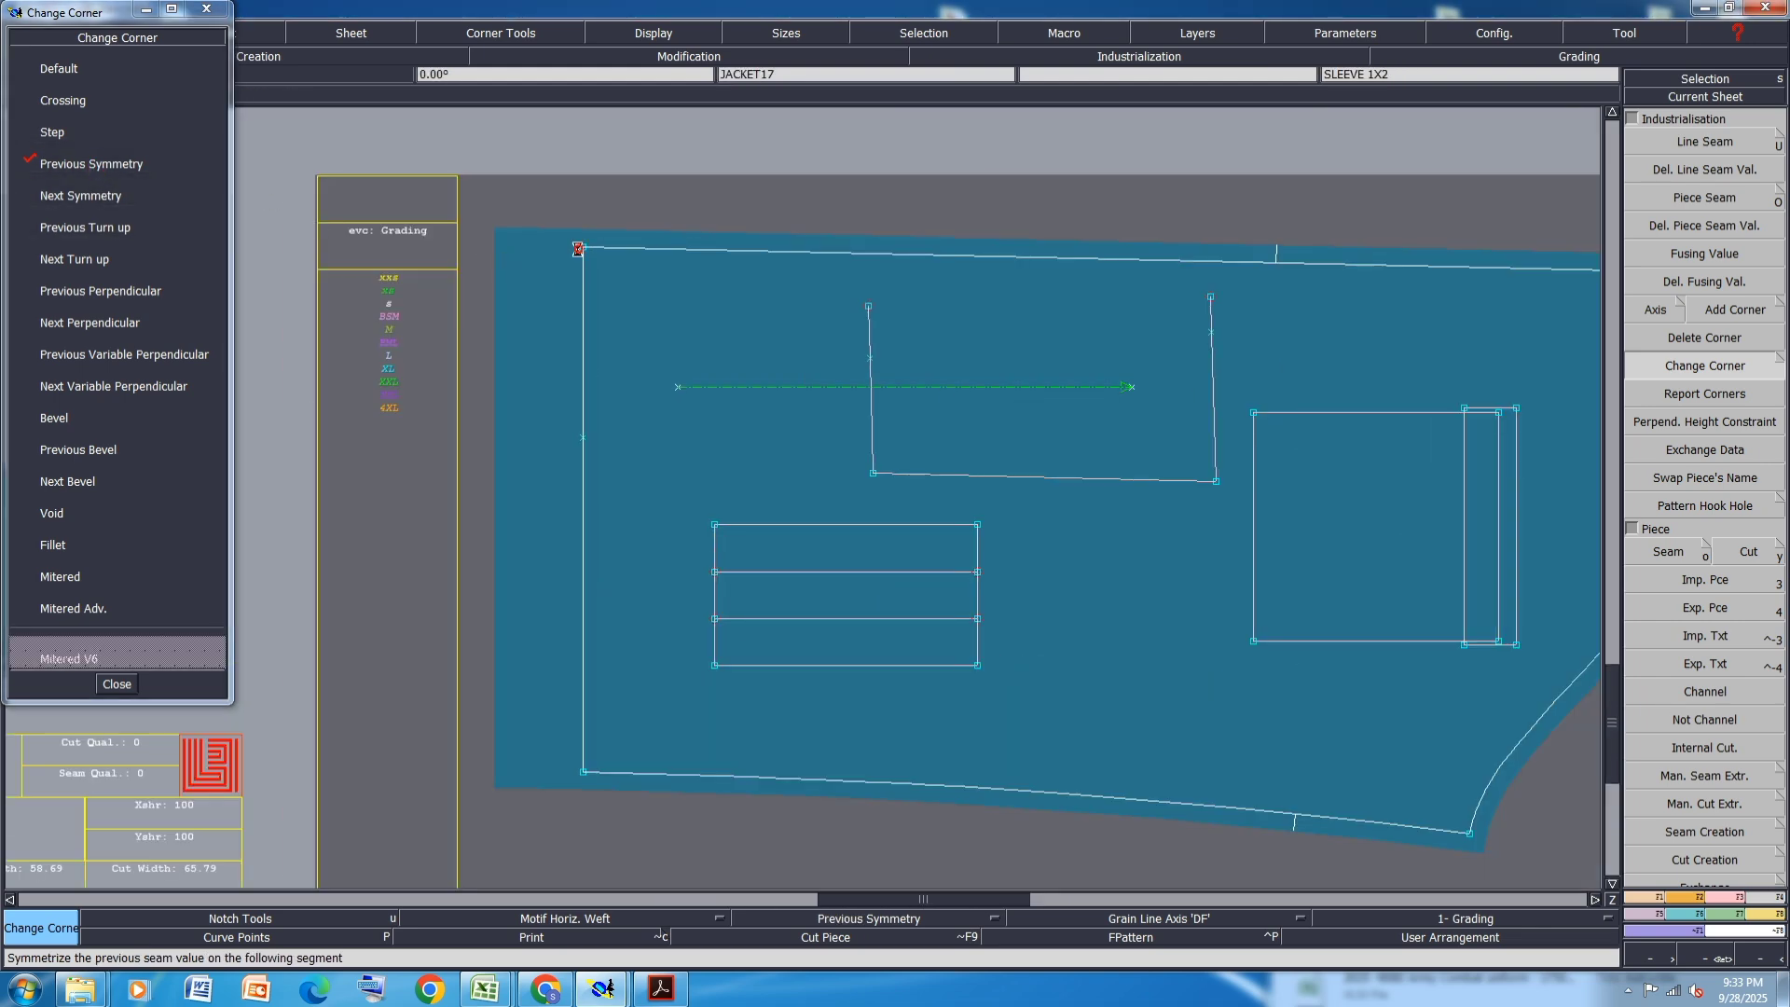
click(93, 196)
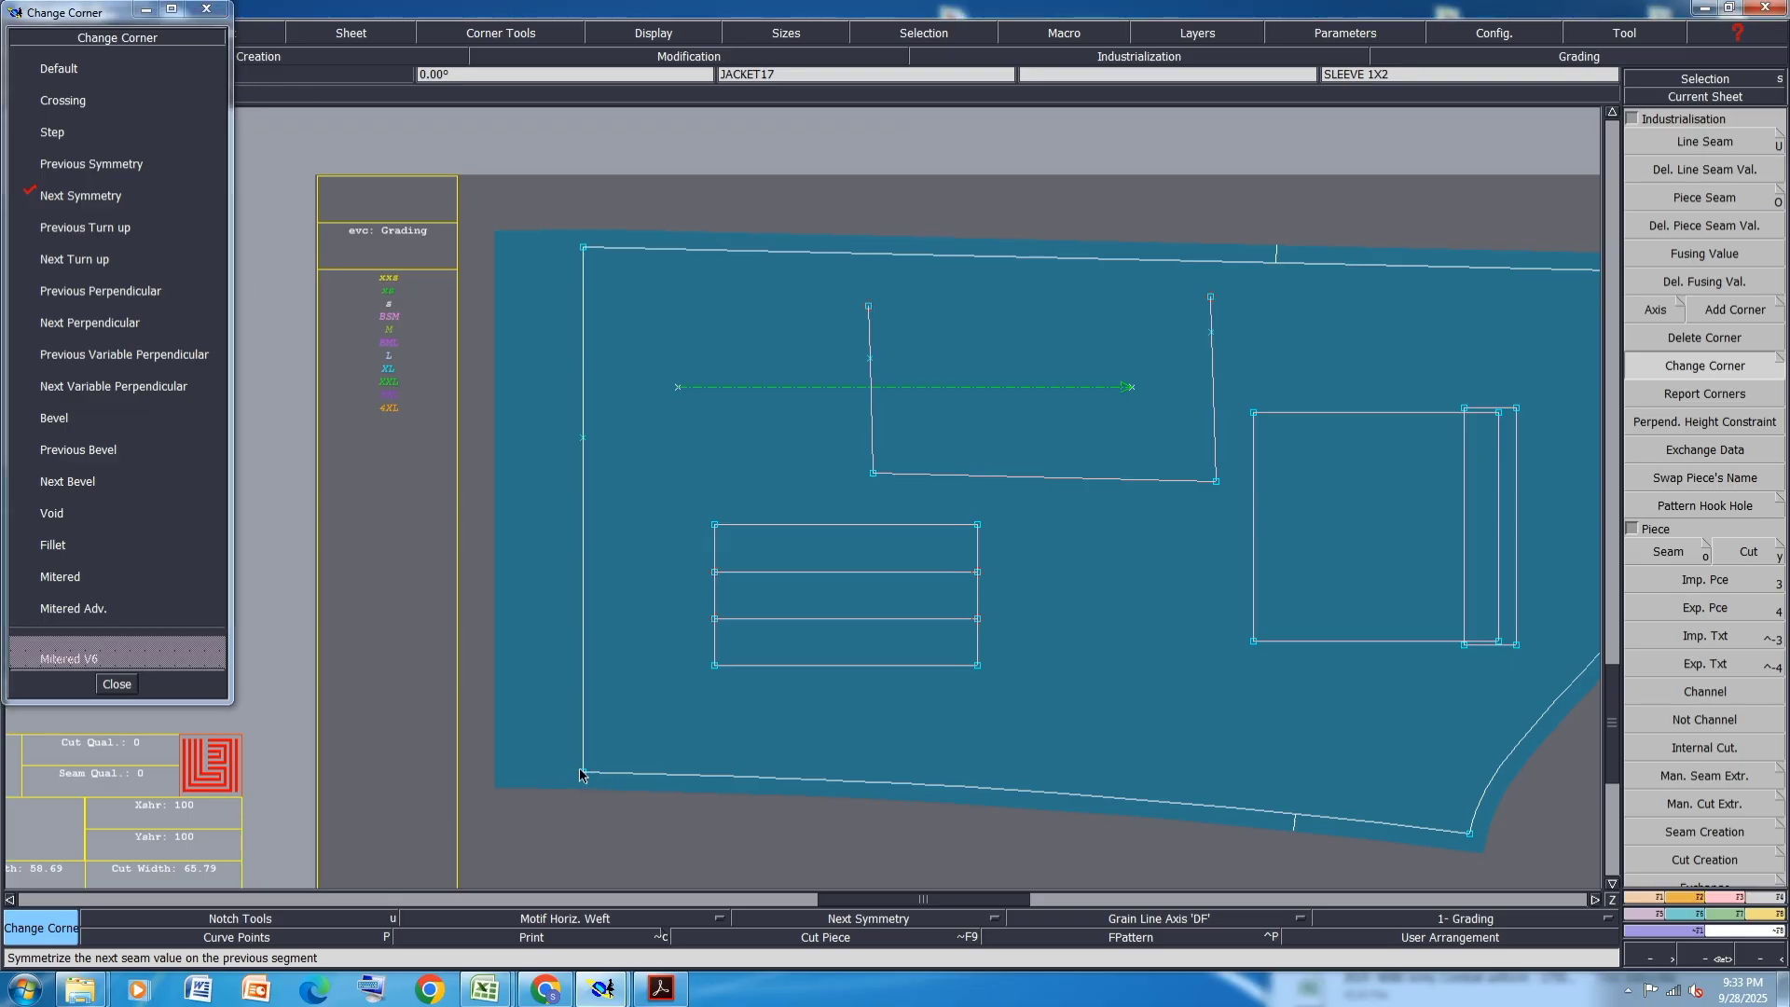
click(123, 686)
key(j)
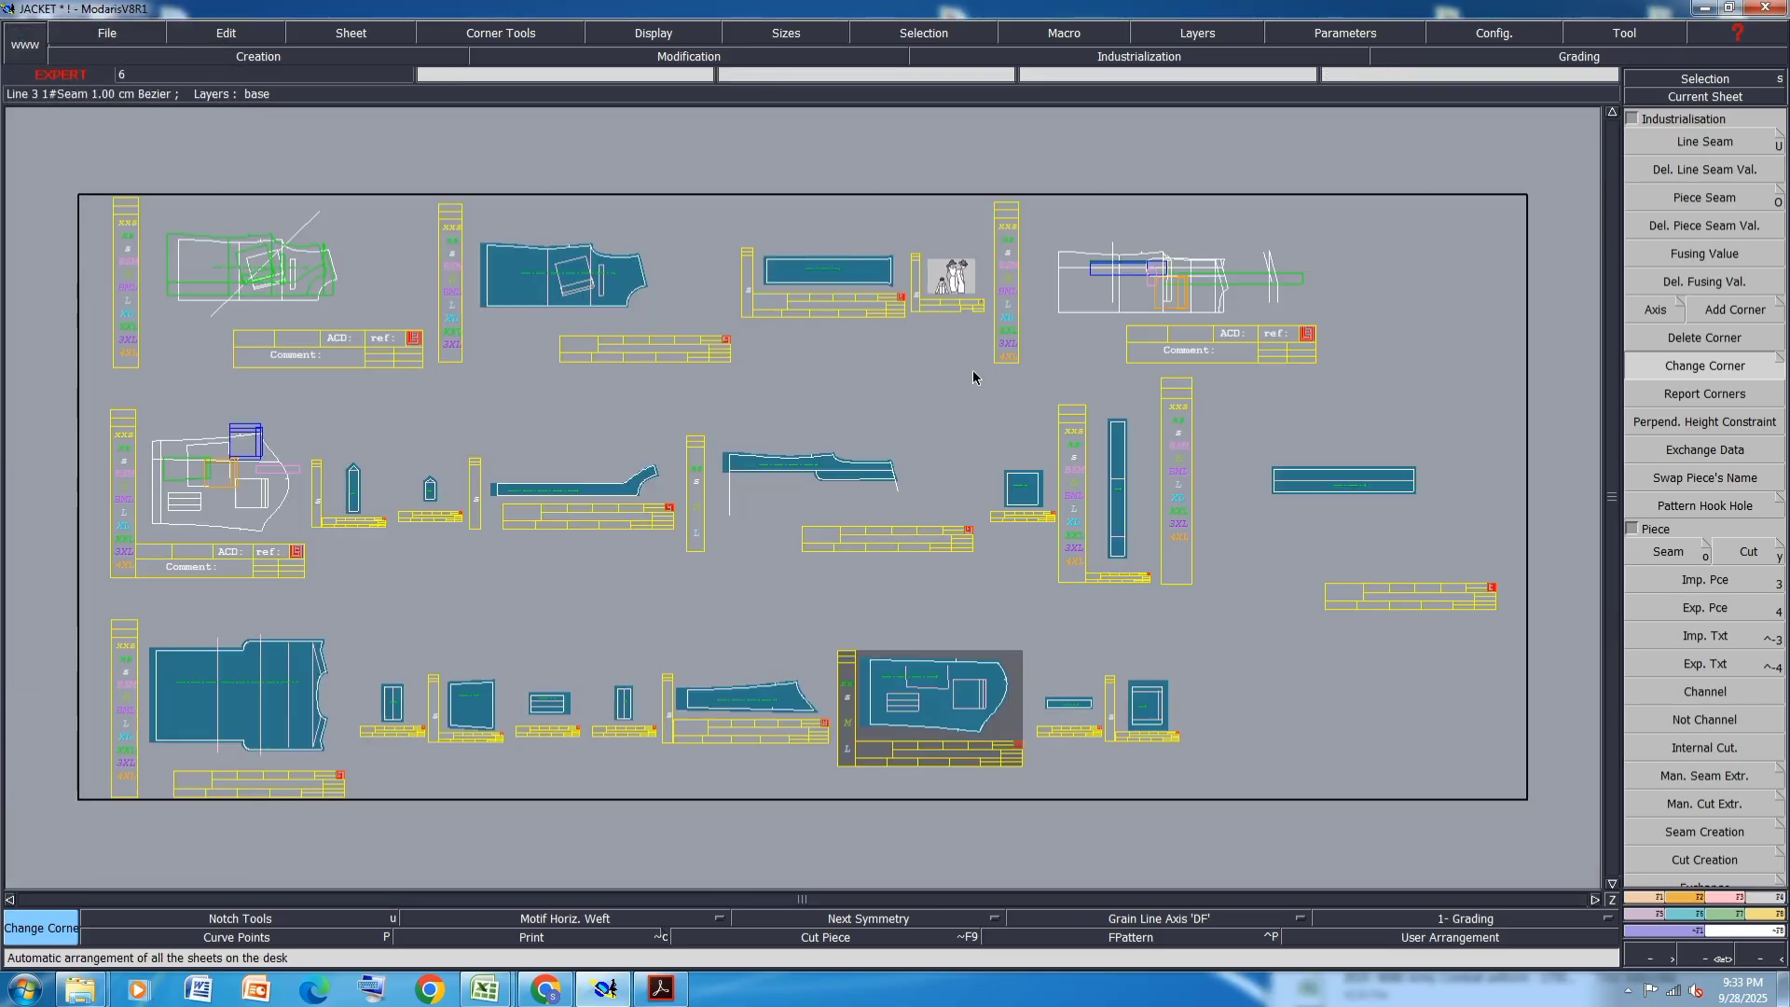
scroll(485, 332, up, 6)
scroll(485, 332, down, 1)
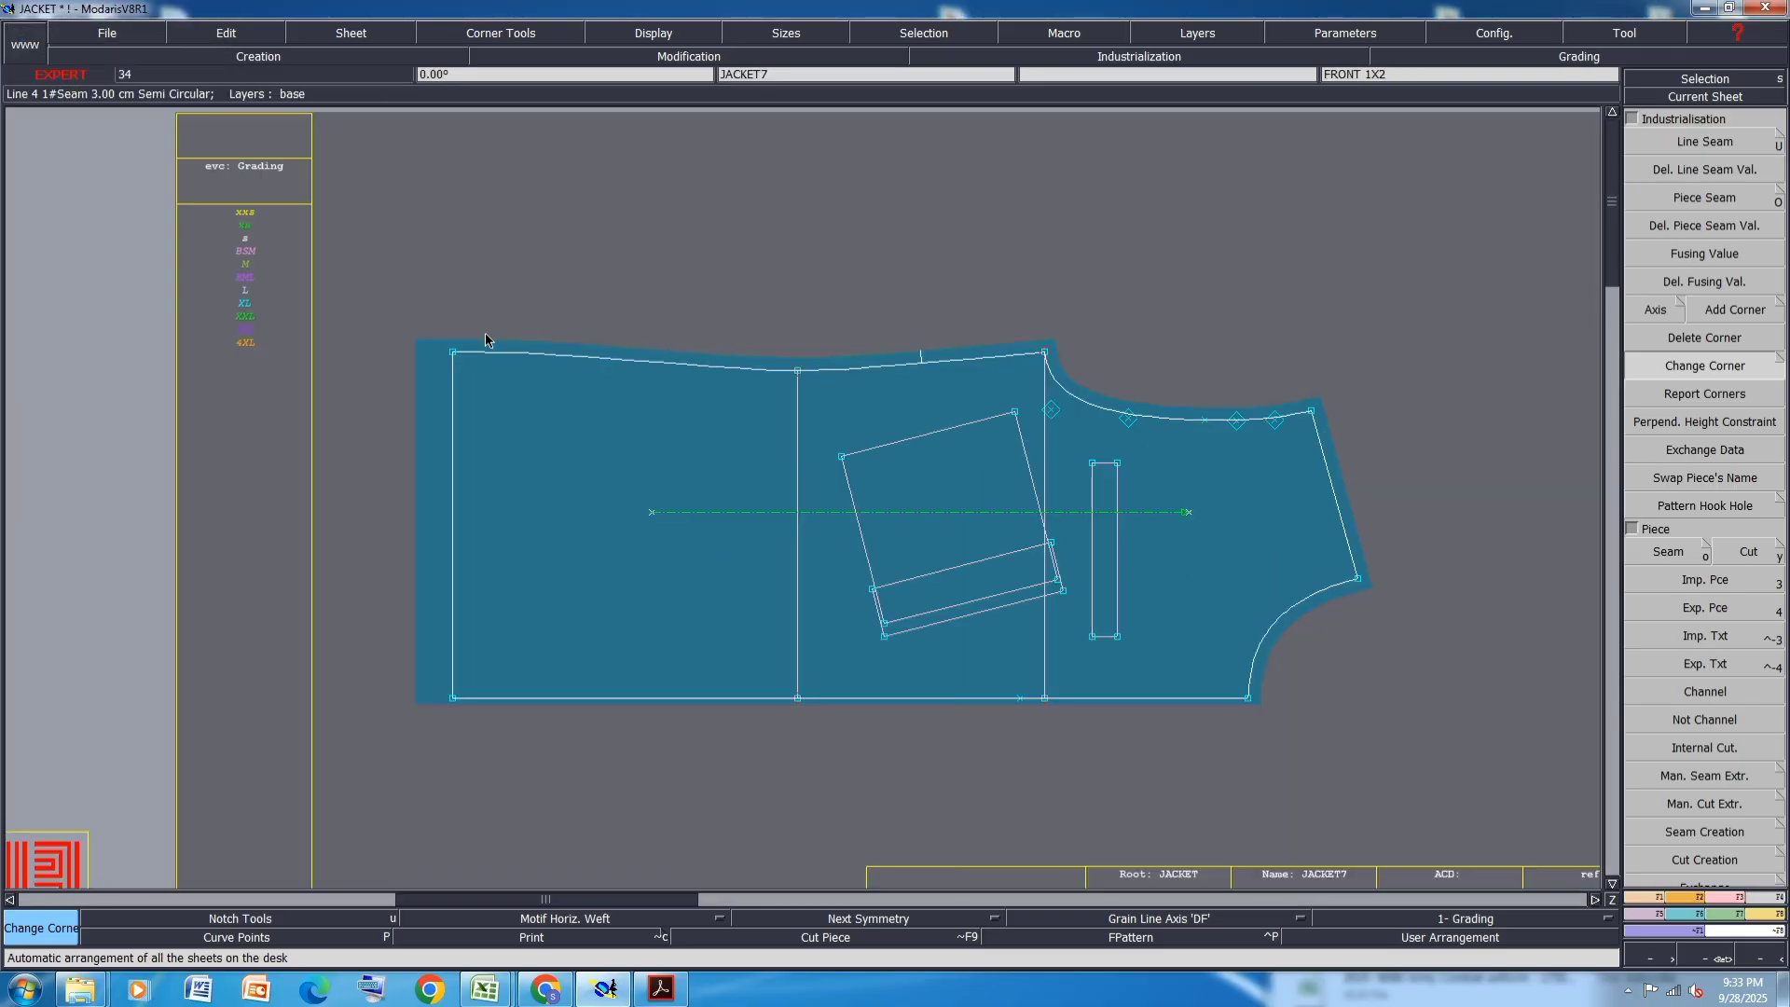
key(j)
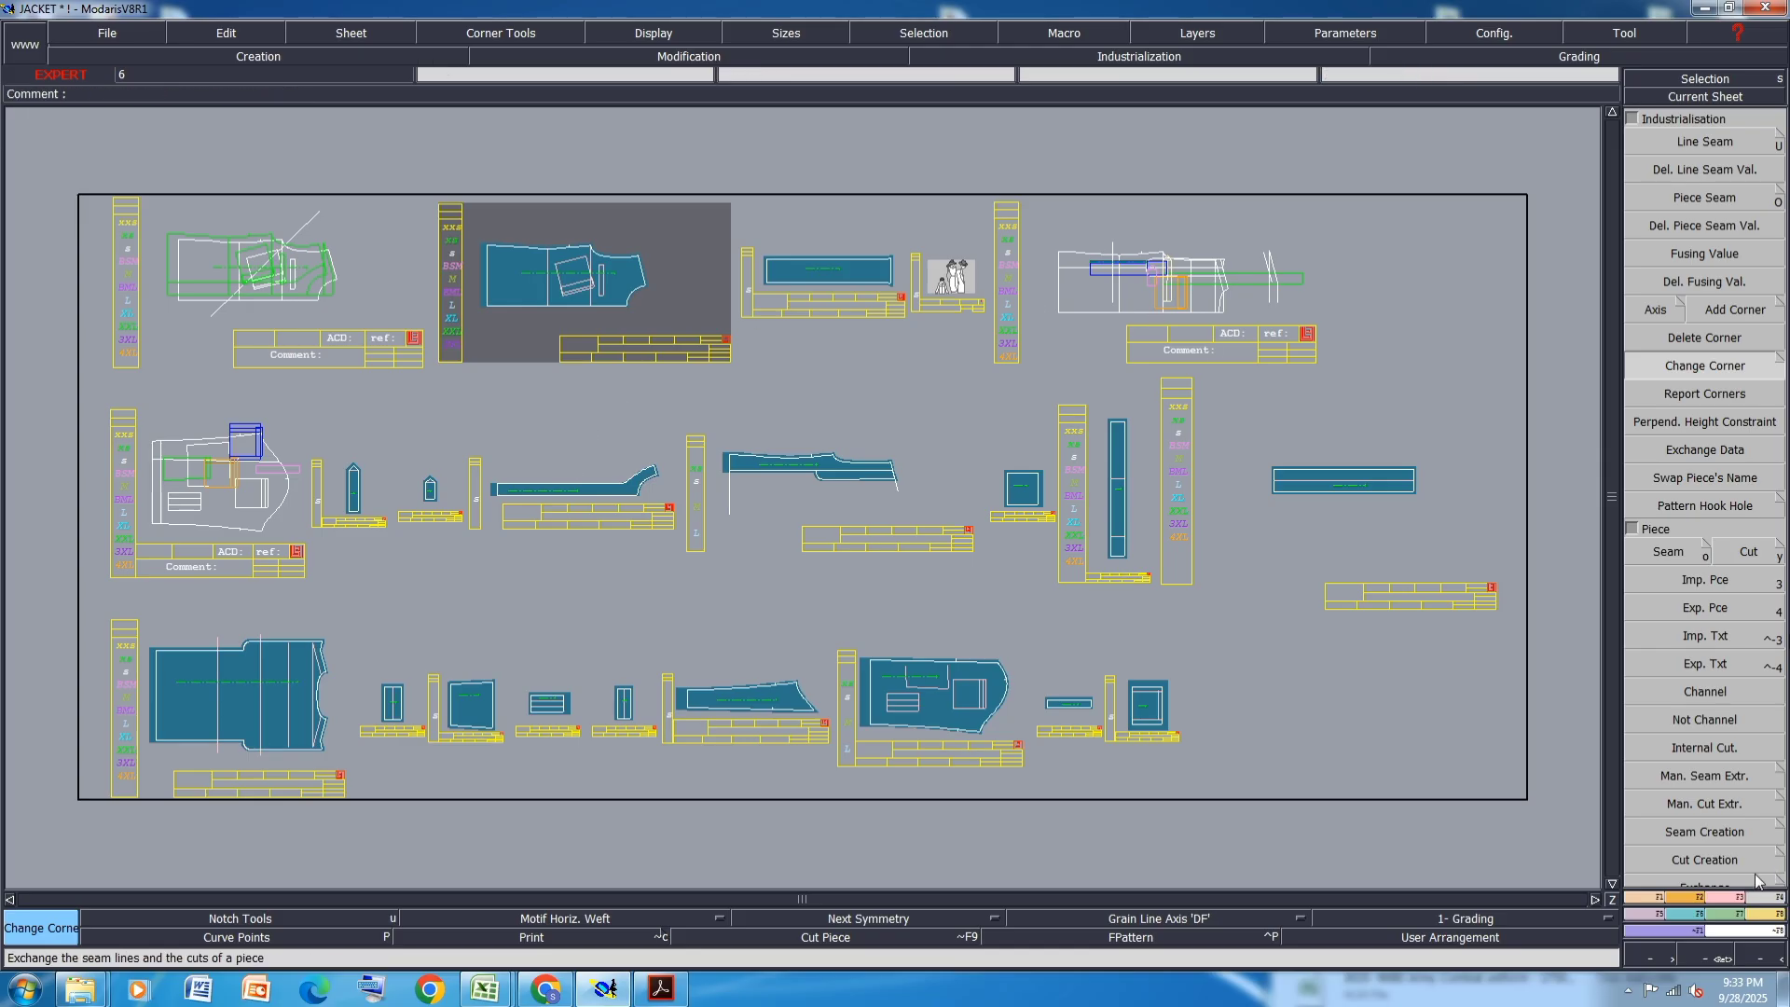
- Create a new variant named "jacket" and close its empty article table
click(1765, 916)
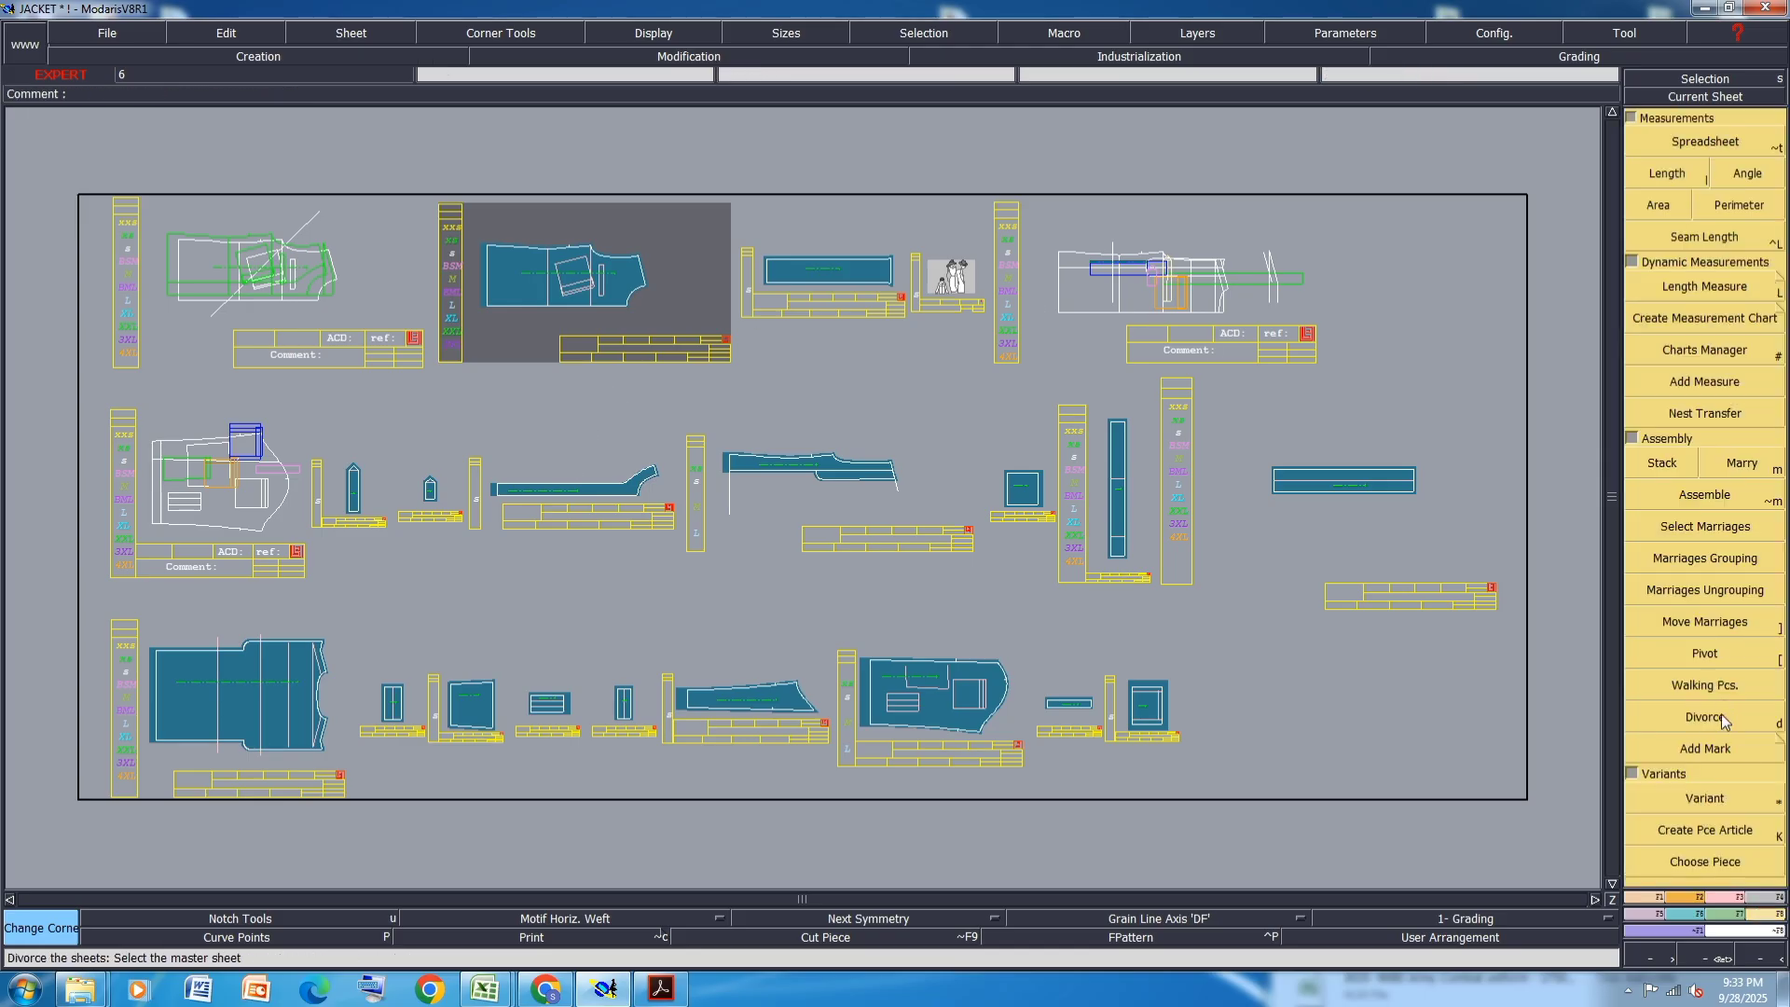
click(1705, 798)
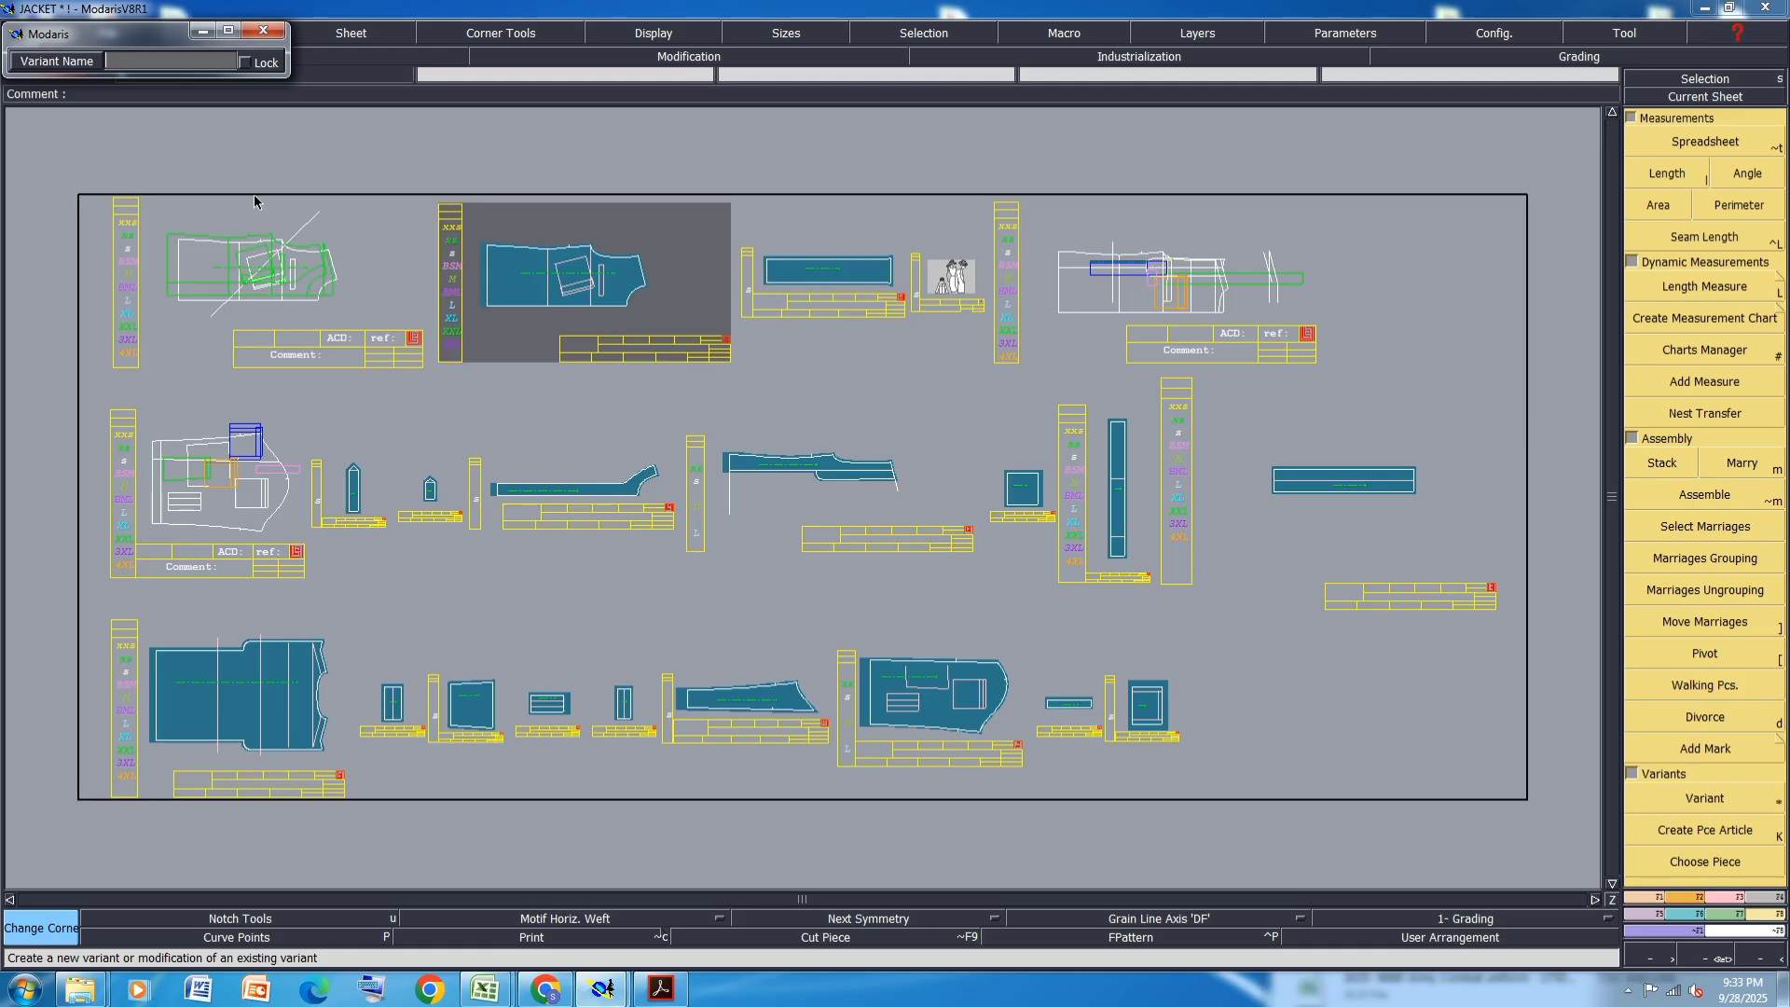
text(jacket)
key(Return)
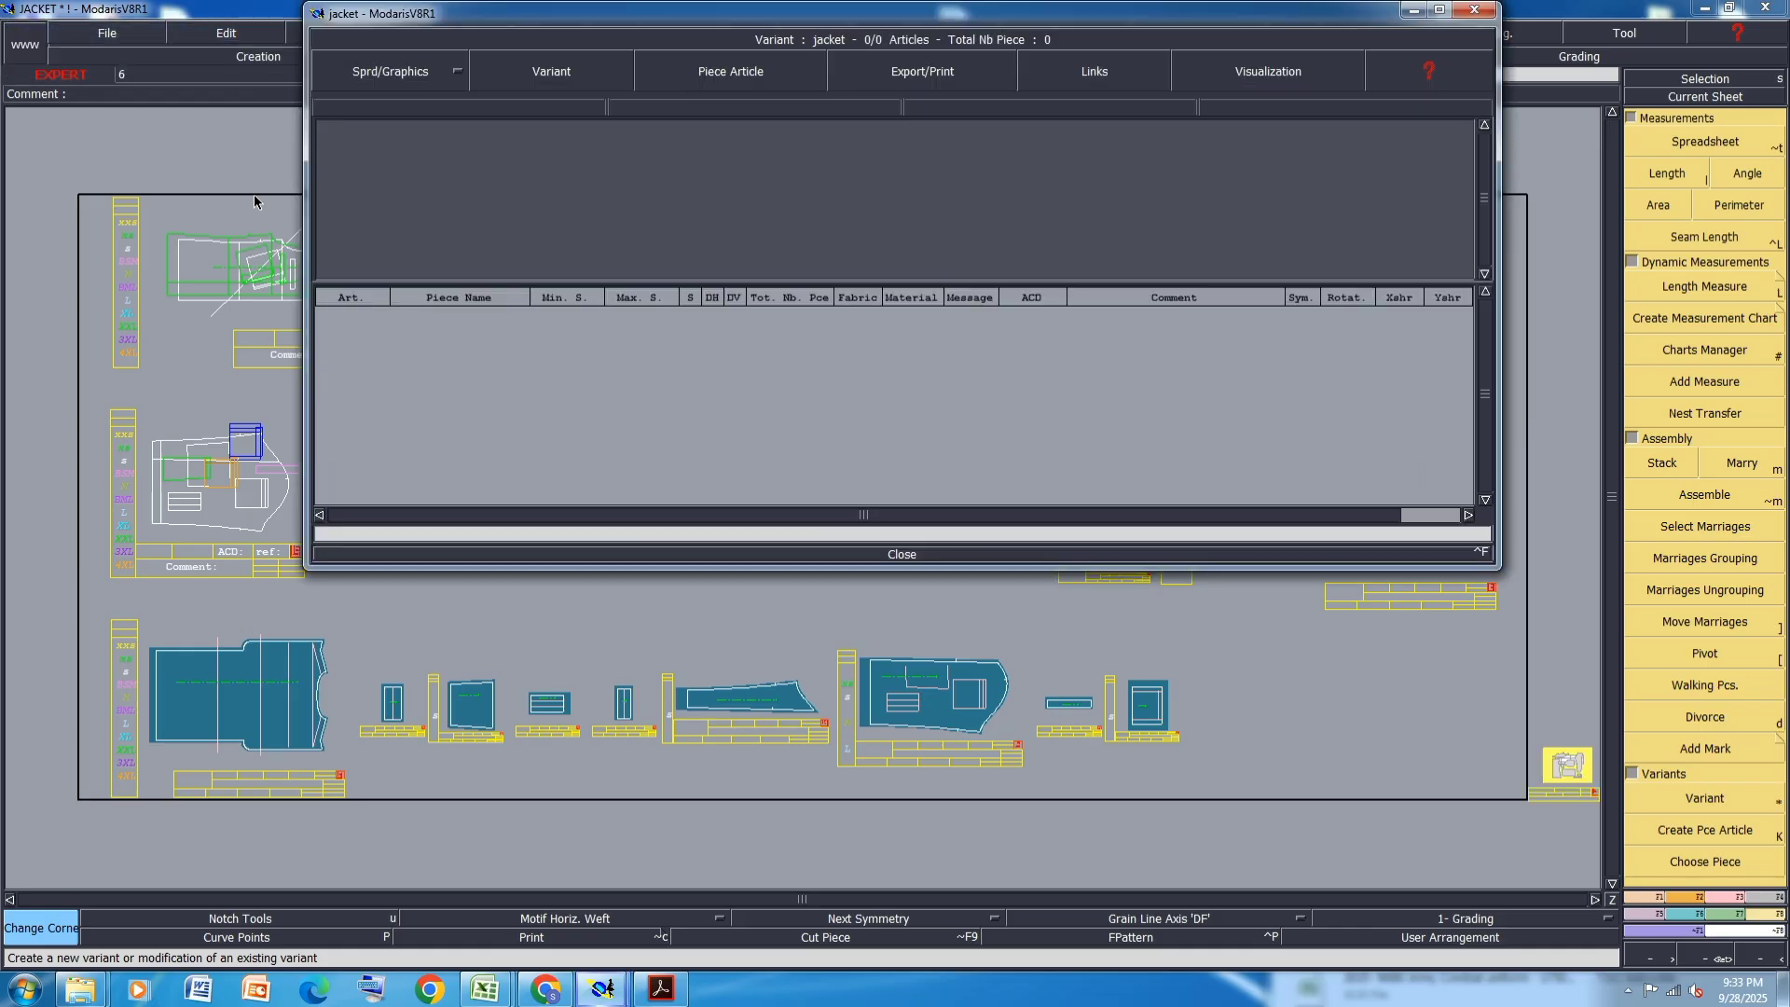
click(925, 554)
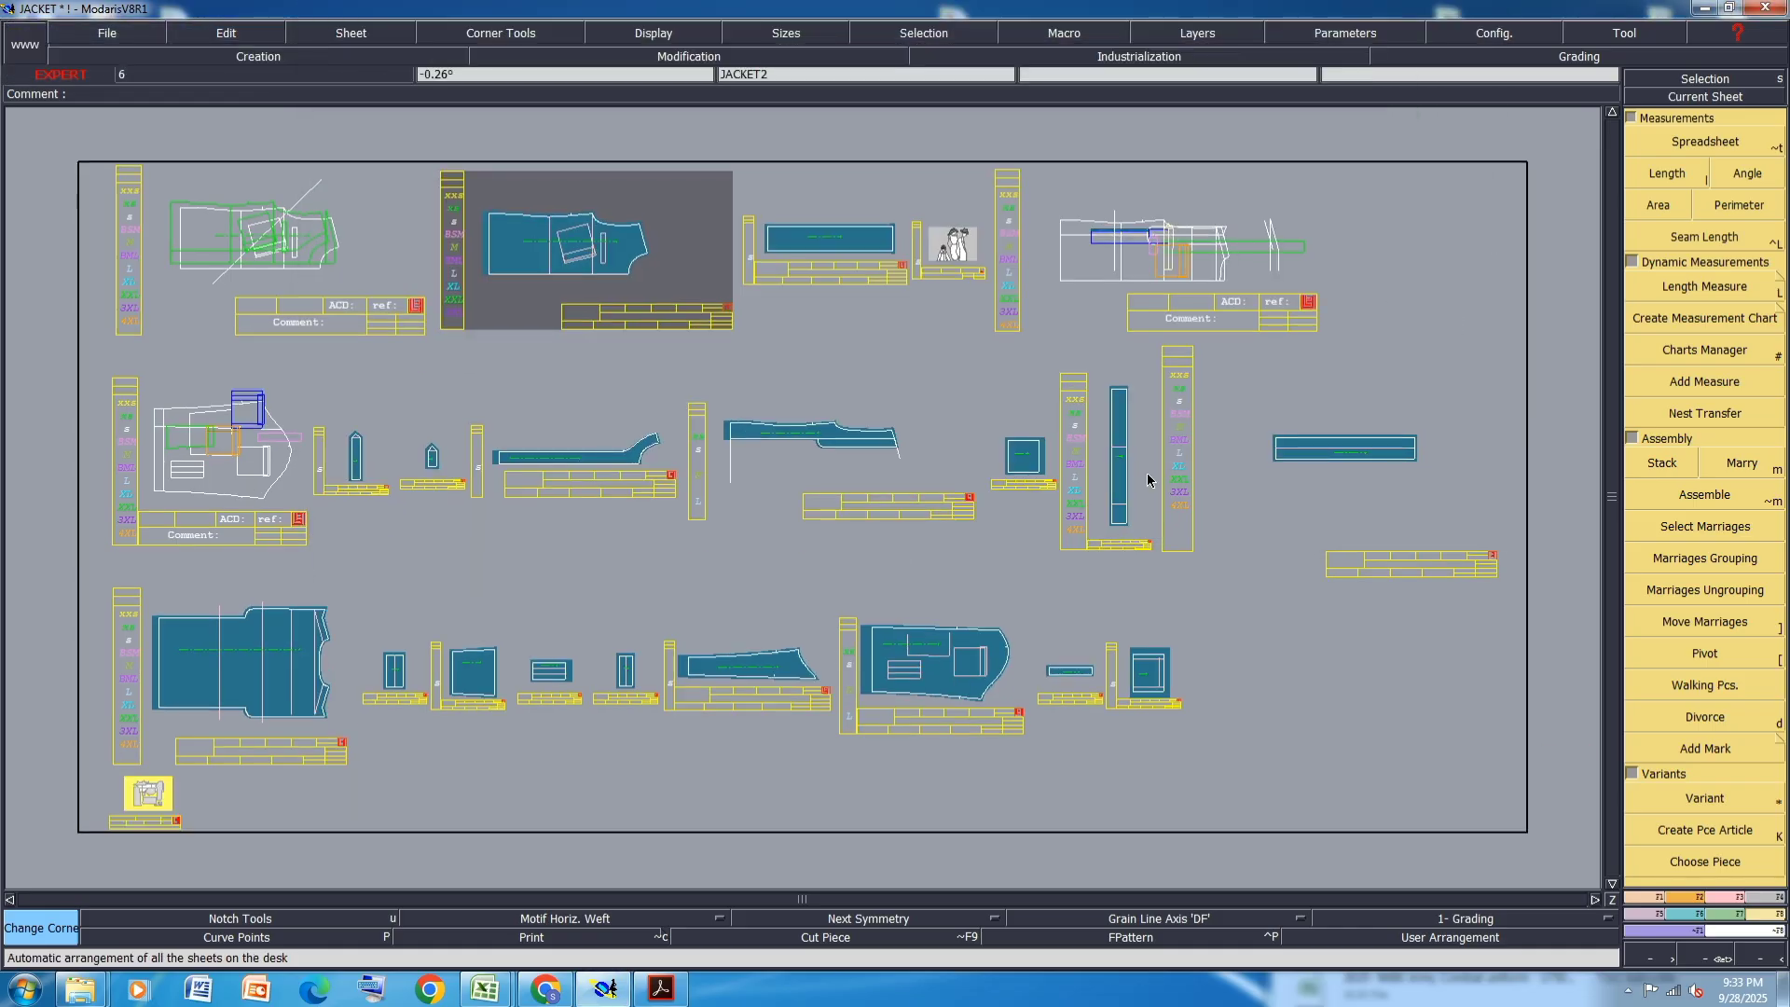
- Create piece articles in the jacket variant from all the cut pattern pieces, and open the variant's table at full size
click(1737, 826)
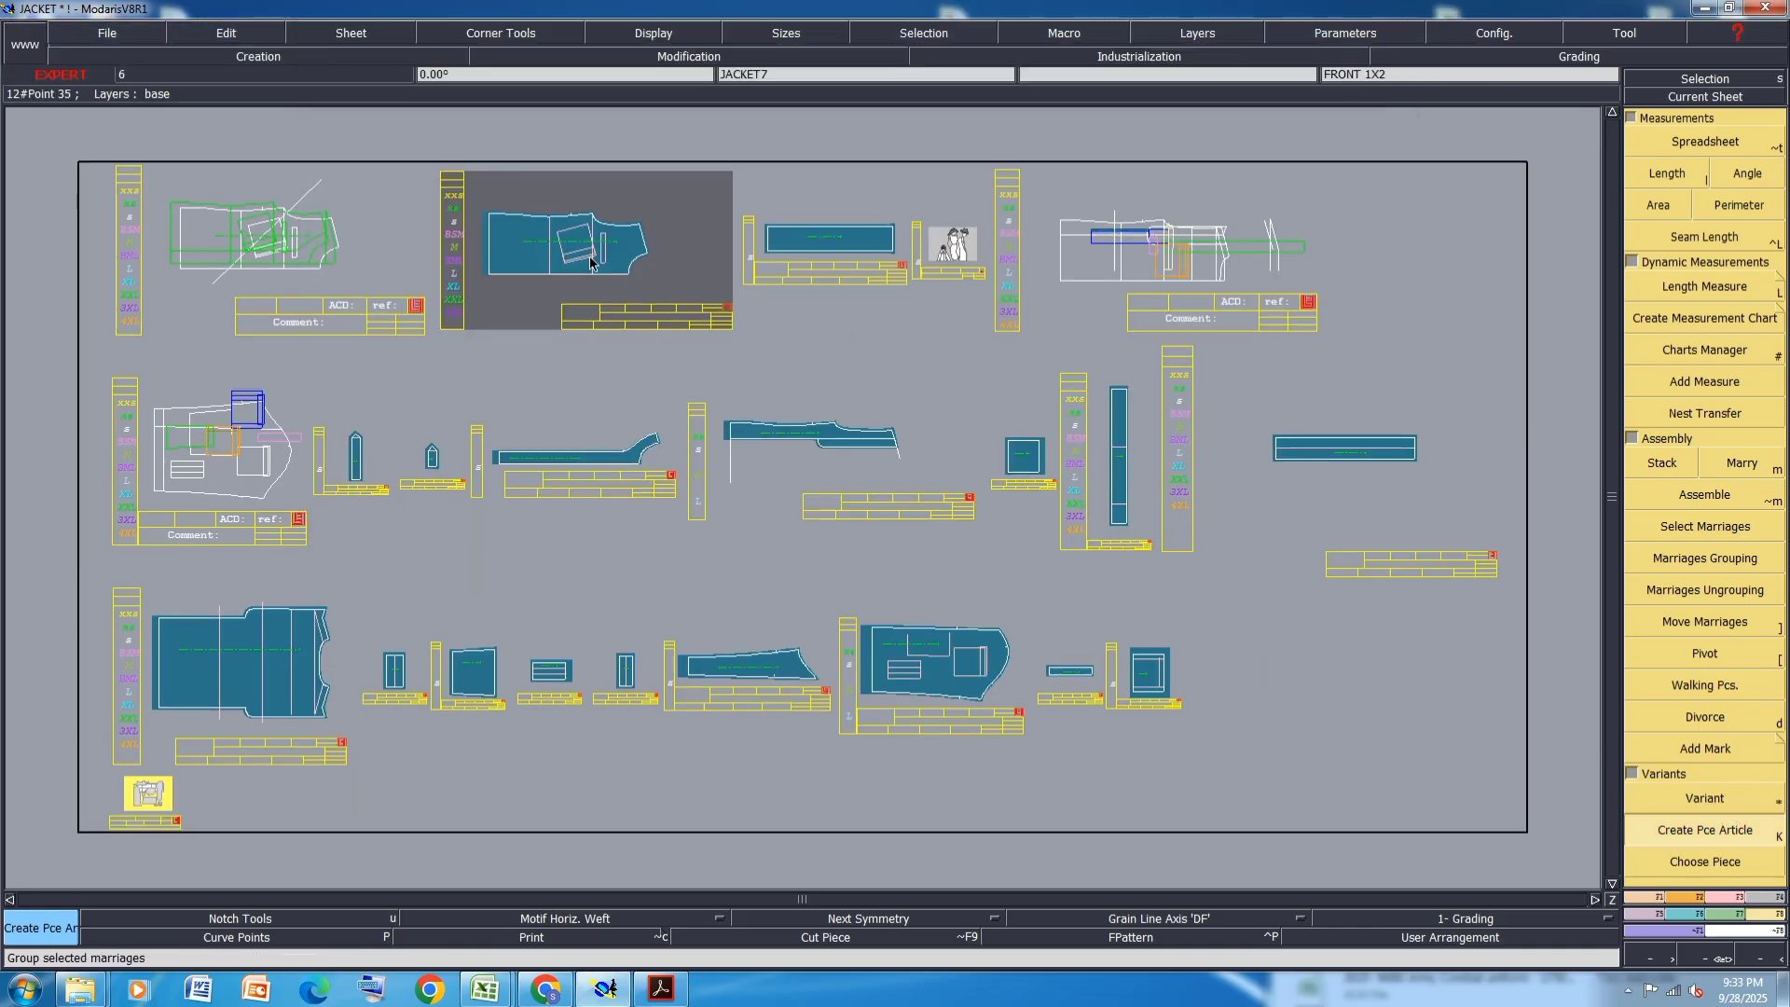
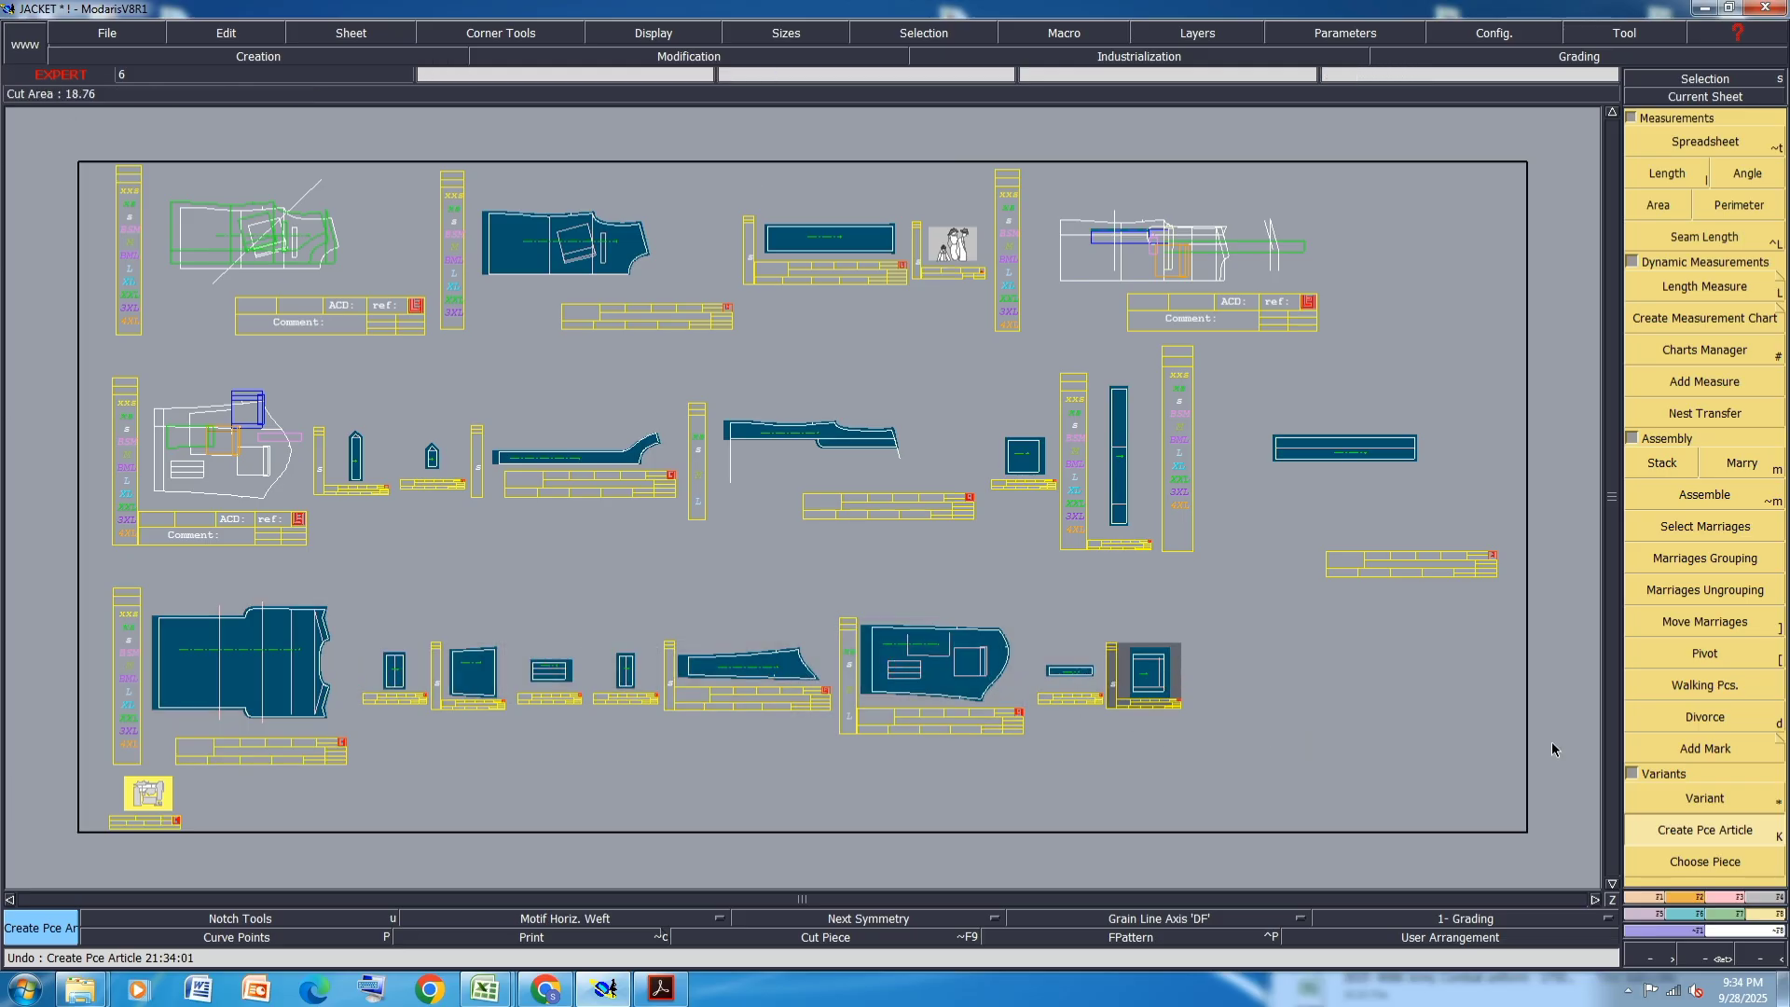
click(1704, 798)
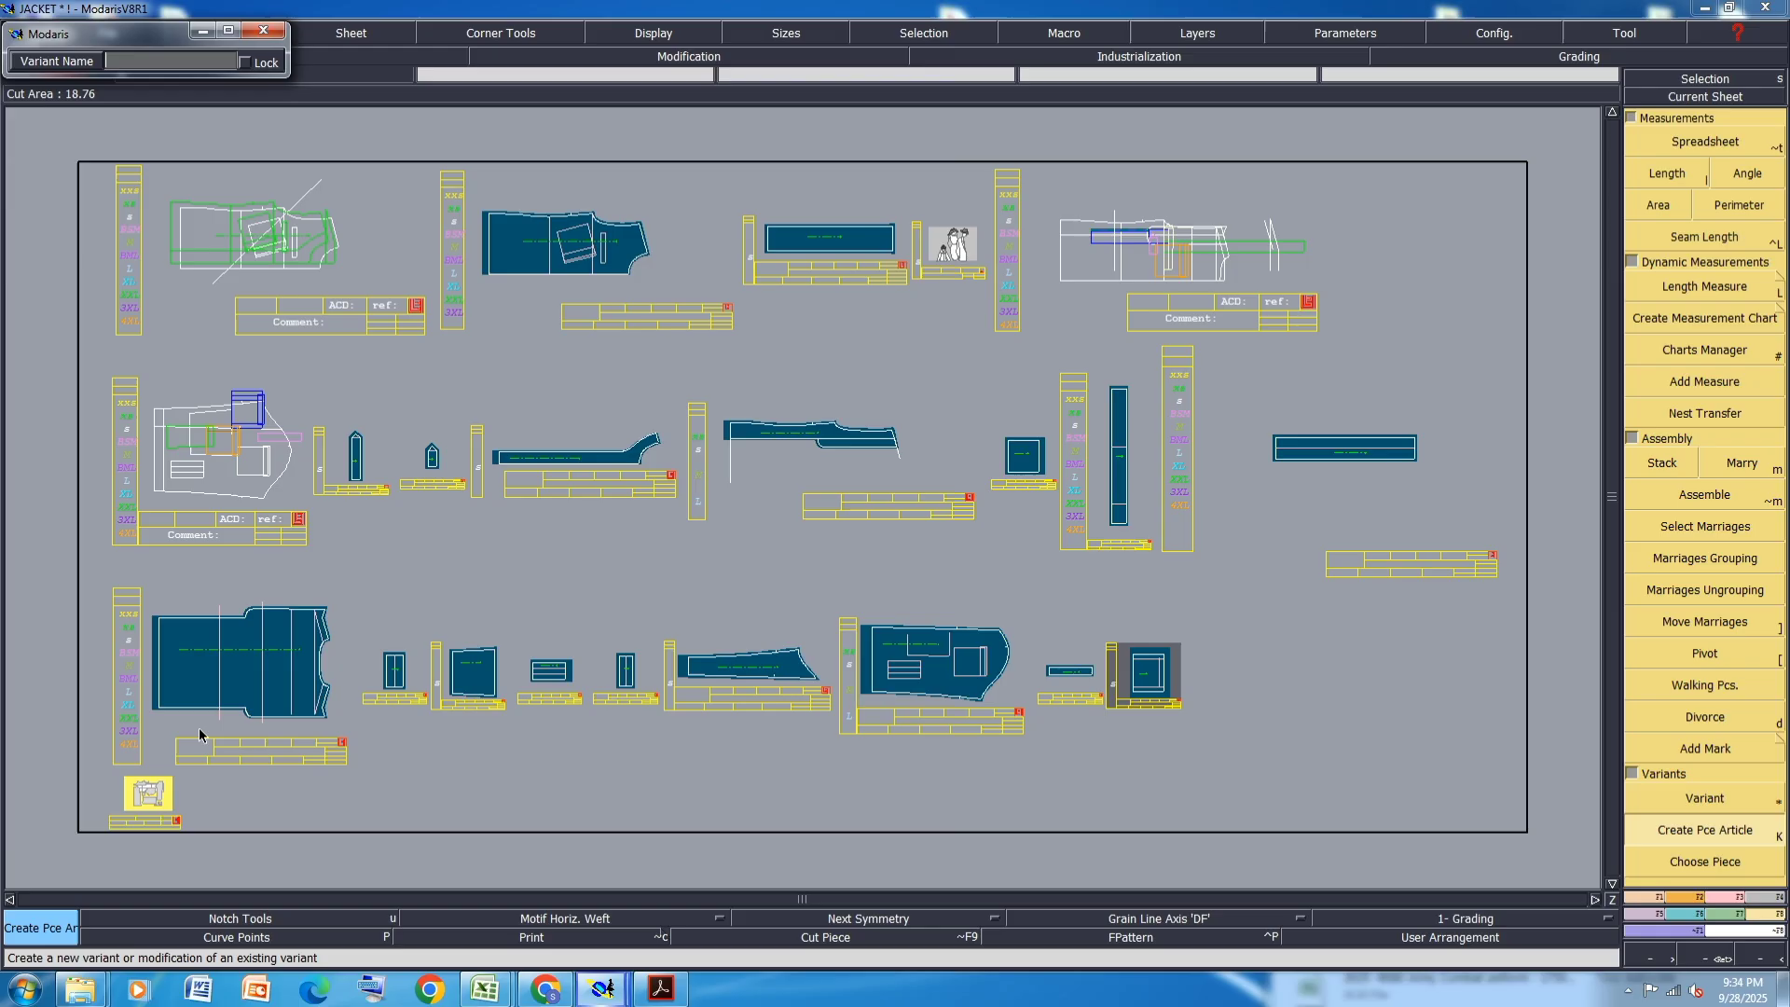
click(150, 798)
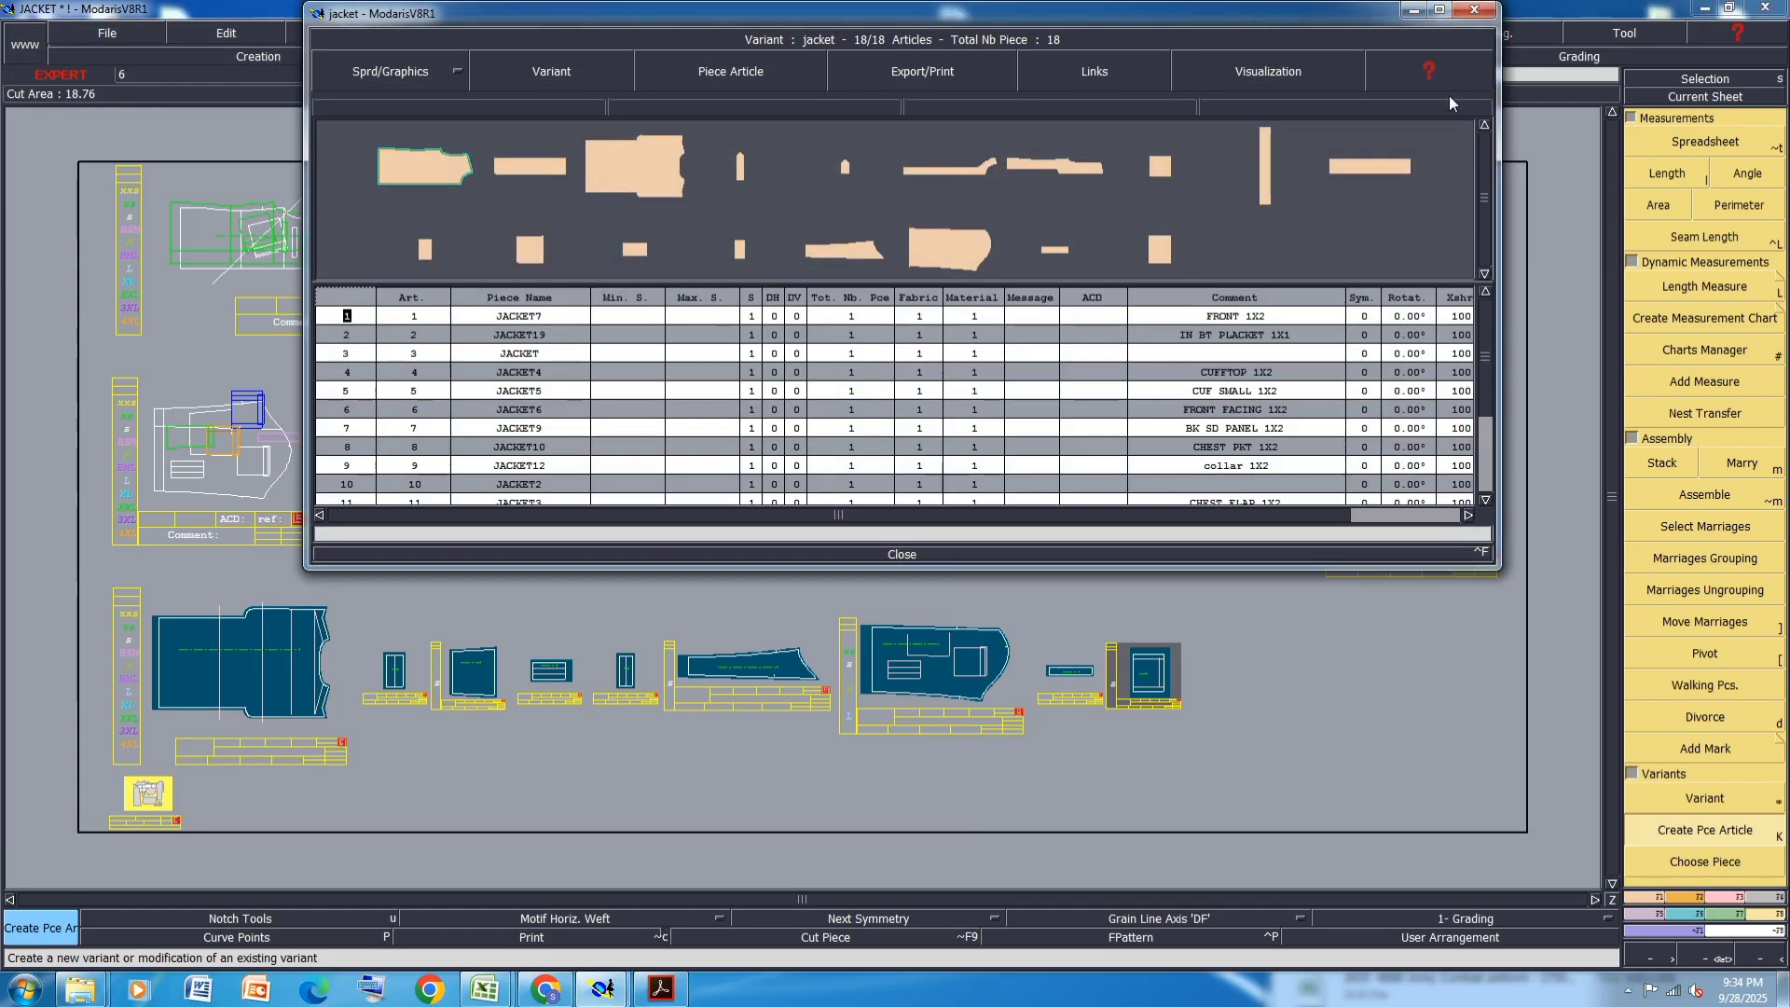
click(1440, 10)
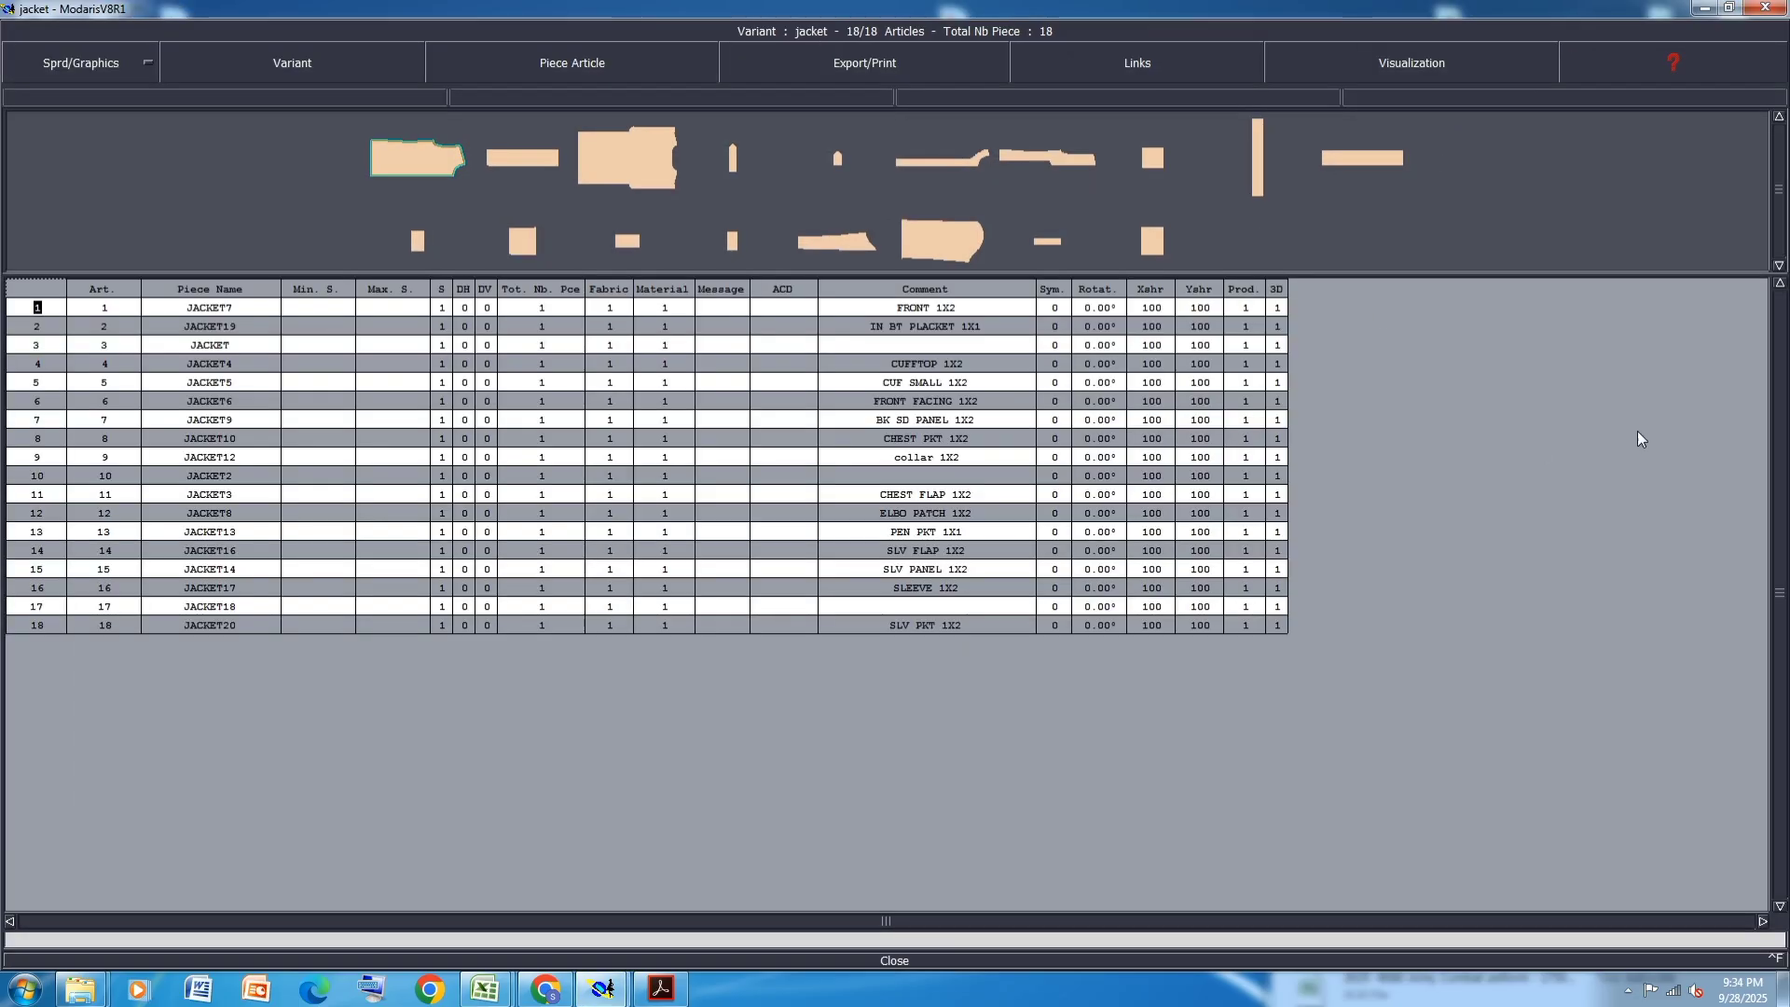
- Set S to 0 and DH to 1 for the FRONT 1X2 and CUFFTOP 1X2 articles
click(467, 306)
text(1)
key(Left)
text(0)
key(Return)
click(465, 345)
click(467, 364)
text(1)
key(Left)
text(0)
key(Return)
- Set S to 0 and DH to 1 for the CUF SMALL 1X2, FRONT FACING 1X2 and BK SD PANEL 1X2 articles
click(464, 386)
text(1)
key(Left)
text(0)
click(463, 404)
text(0)
click(464, 422)
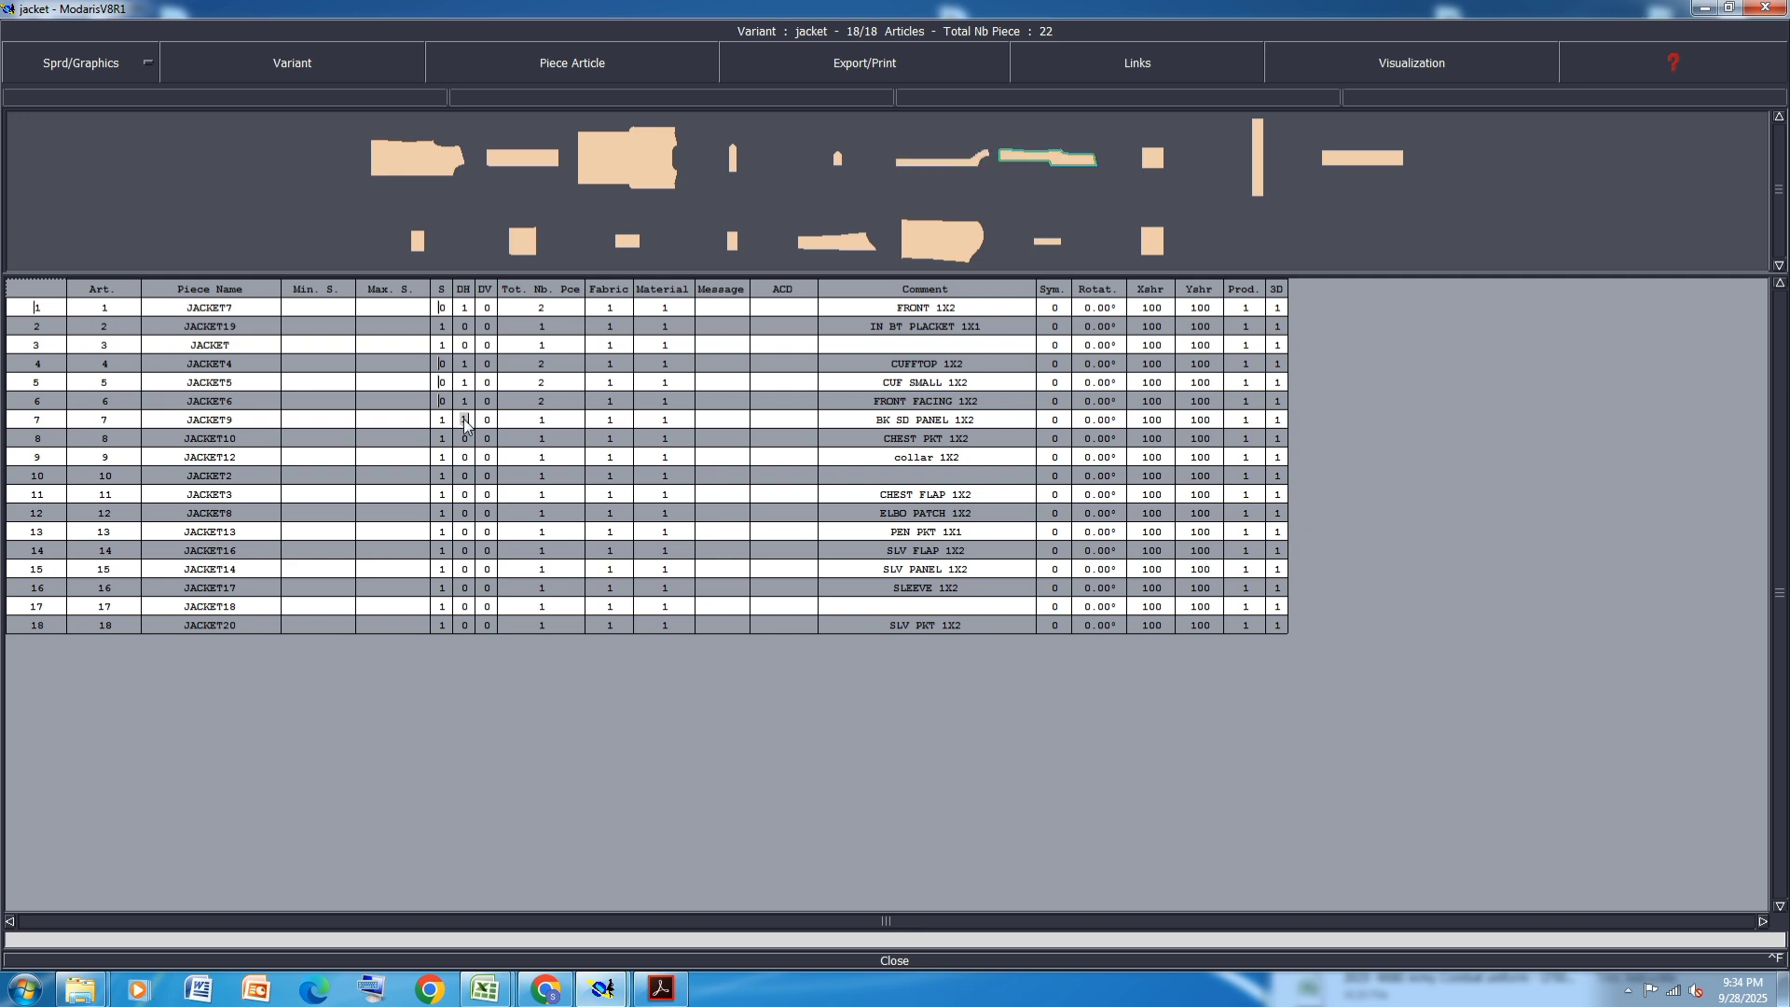
key(Left)
text(0)
key(Return)
- Set S to 0 and DH to 1 for the CHEST PKT 1X2 and collar 1X2 articles
click(468, 439)
text(1)
key(Left)
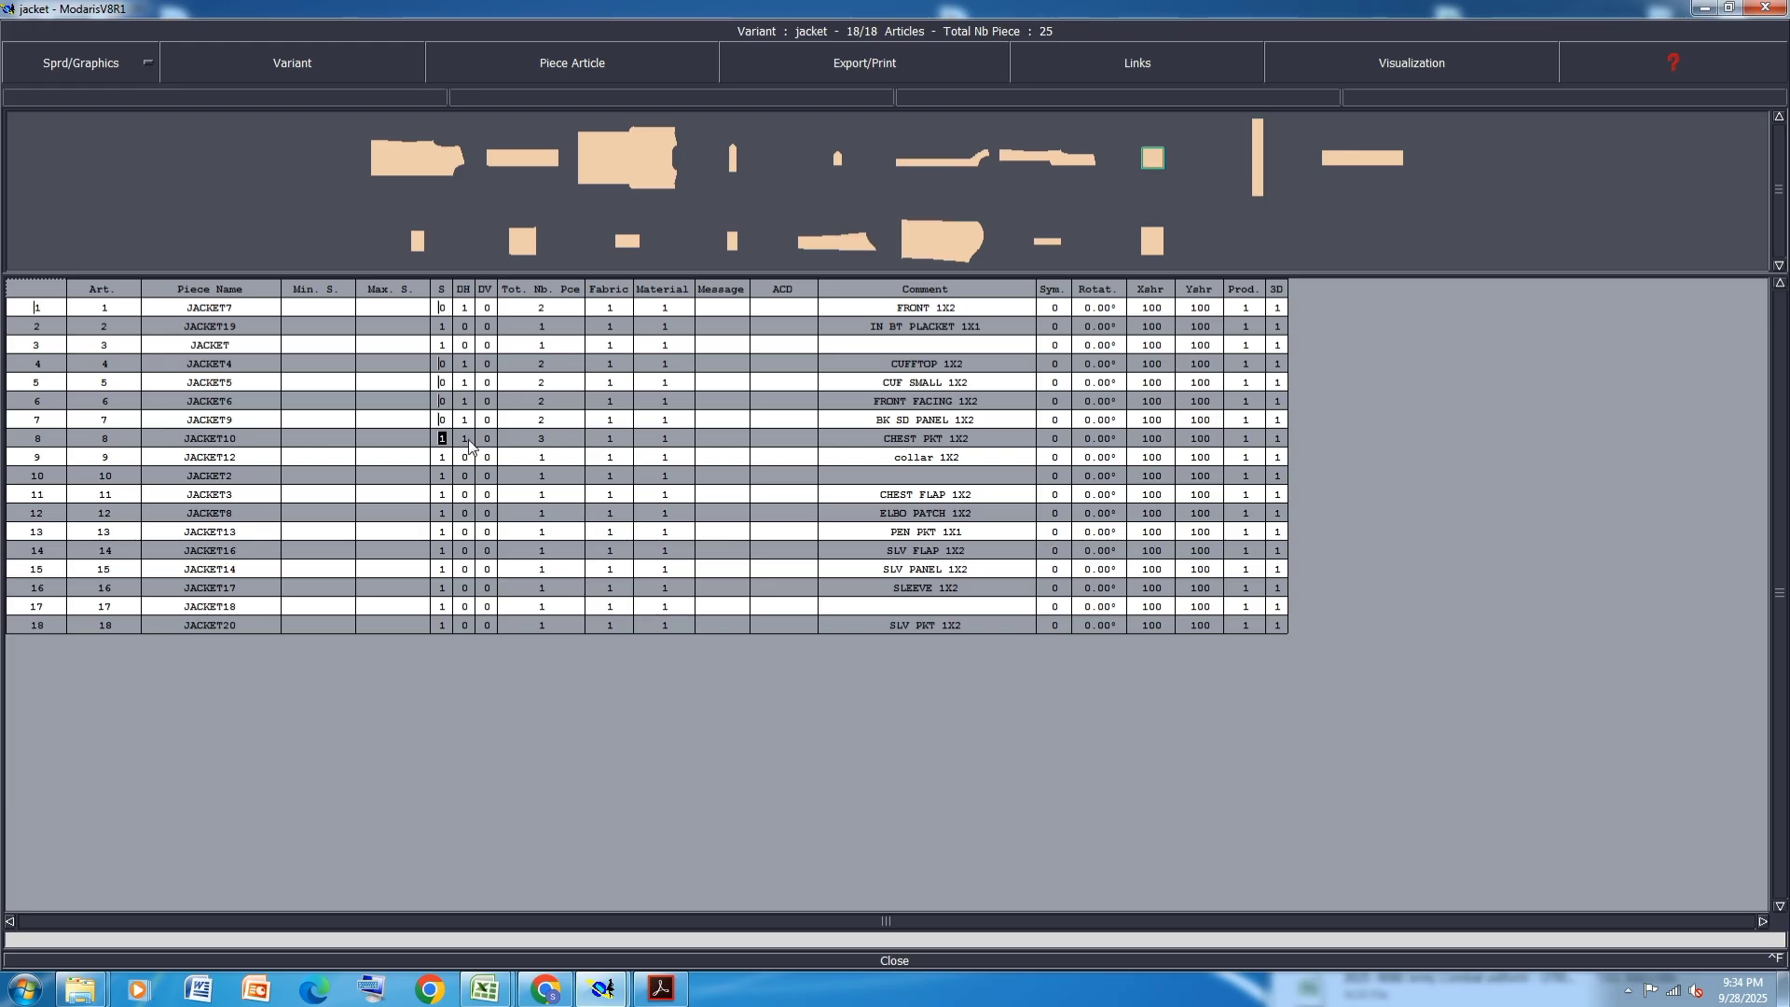
text(0)
key(Return)
click(466, 457)
text(1)
key(Left)
text(0)
click(466, 476)
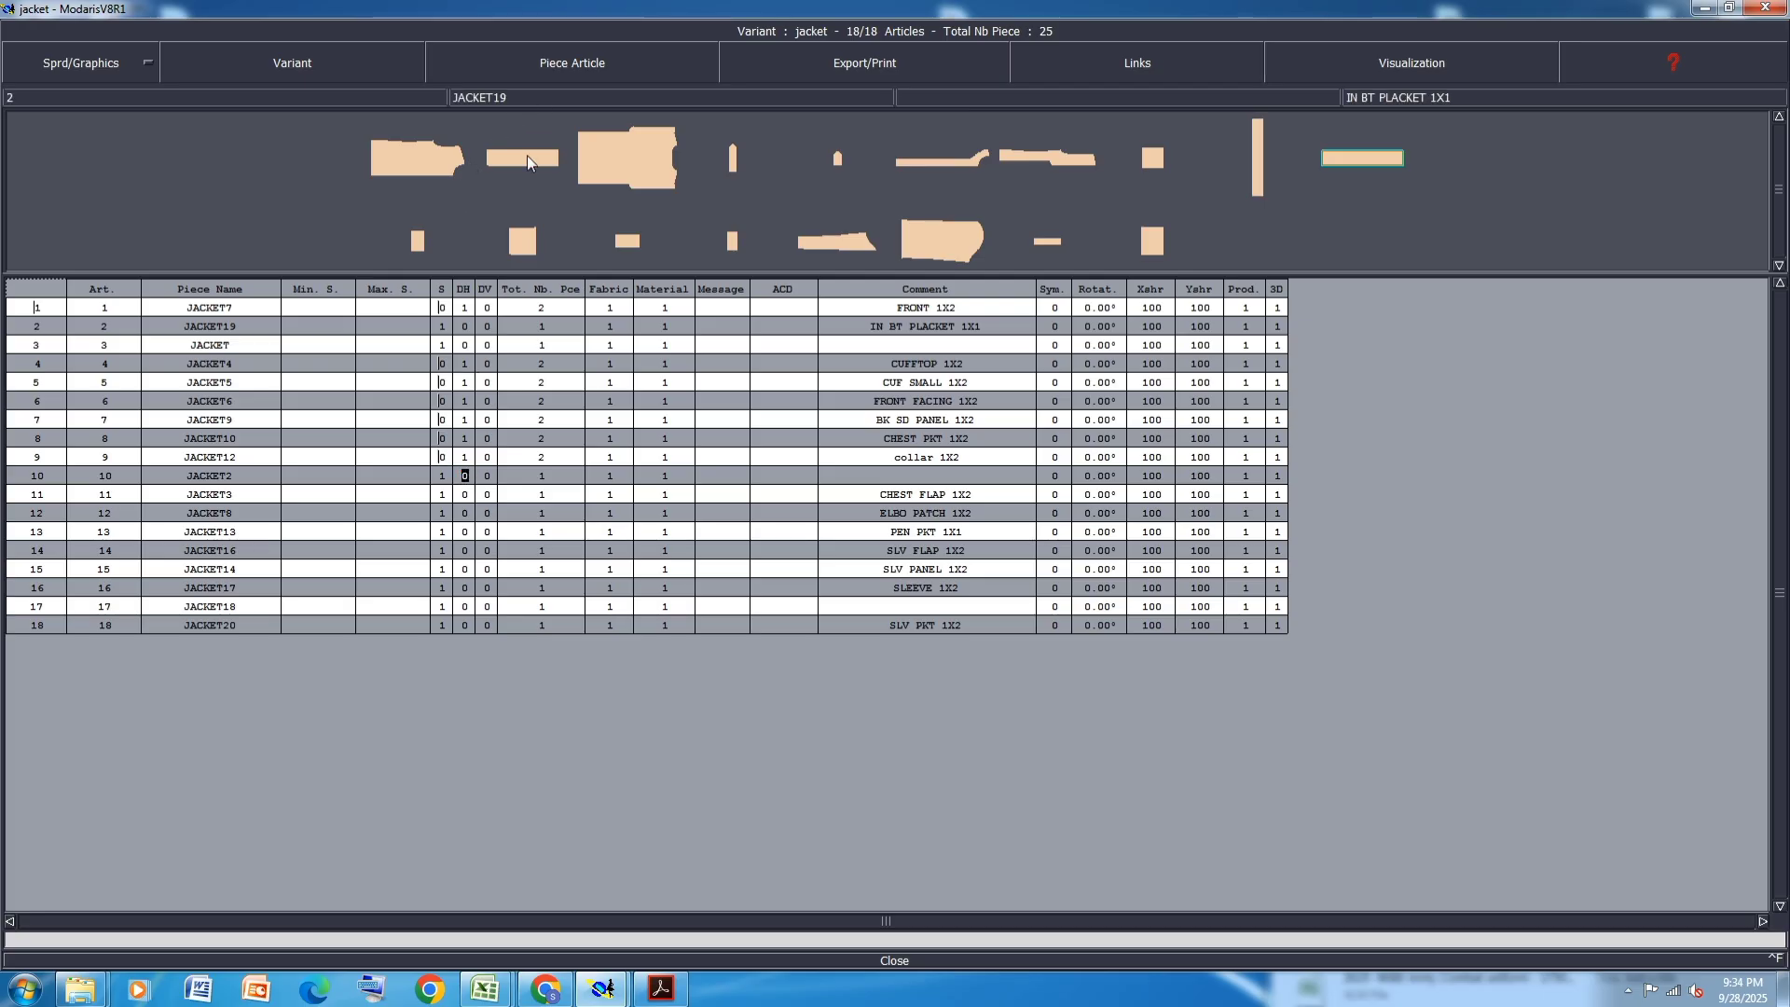
- Delete the JACKET2 piece article from the variant
click(569, 58)
click(538, 115)
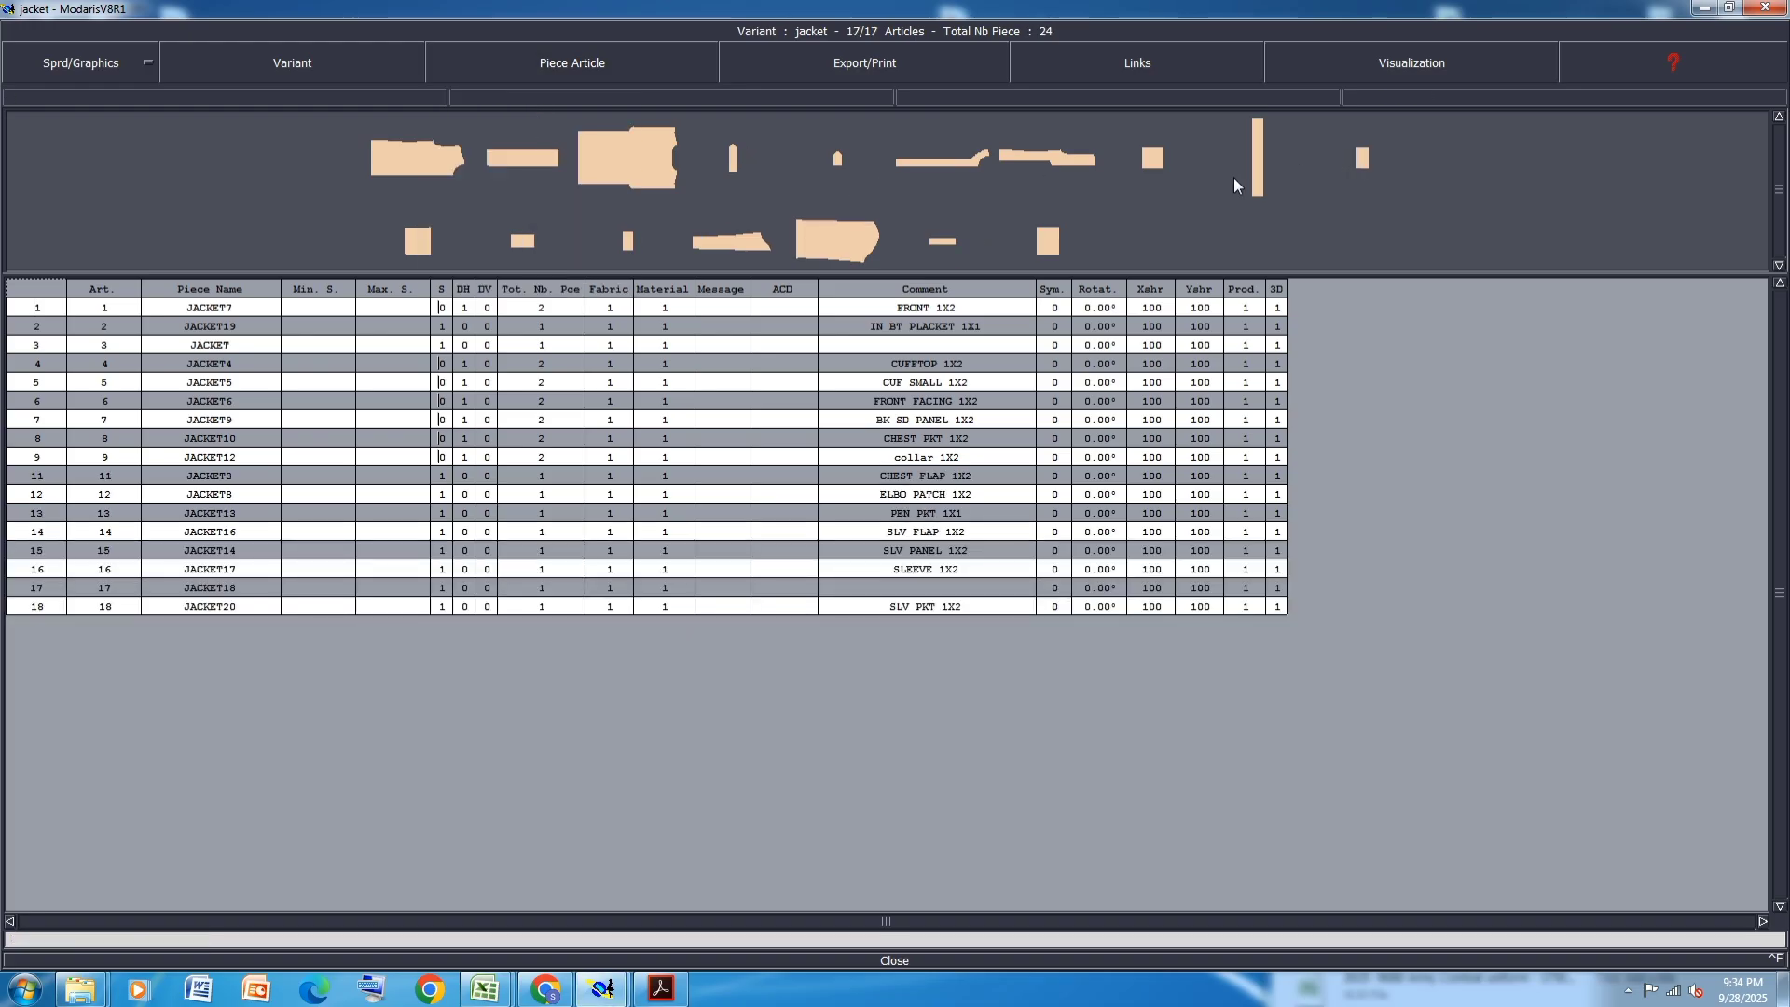
click(1363, 158)
- Set S to 0 and DH to 1 for the CHEST FLAP 1X2 and ELBO PATCH 1X2 articles
click(465, 477)
click(464, 495)
key(Left)
text(0)
key(Return)
key(BackSpace)
key(Return)
click(462, 493)
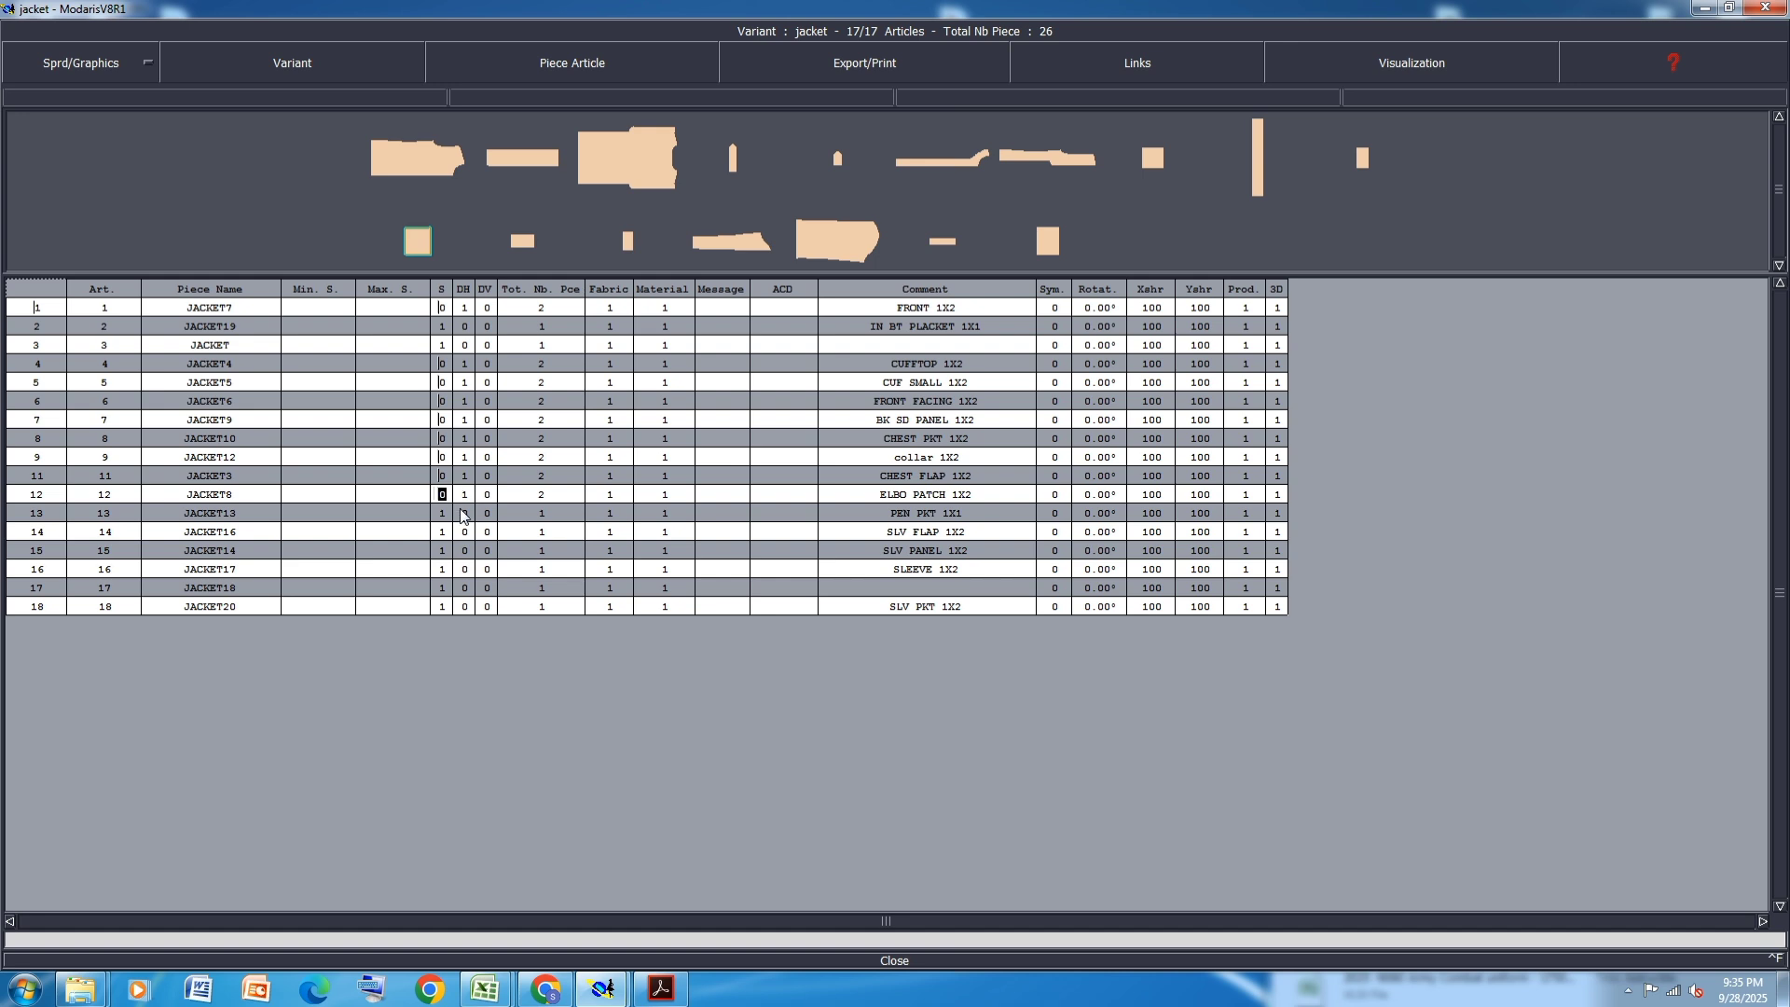
- Set S to 0 and DH to 1 for the SLV FLAP, SLV PANEL, SLEEVE and SLV PKT 1X2 articles
click(463, 512)
click(464, 528)
click(463, 550)
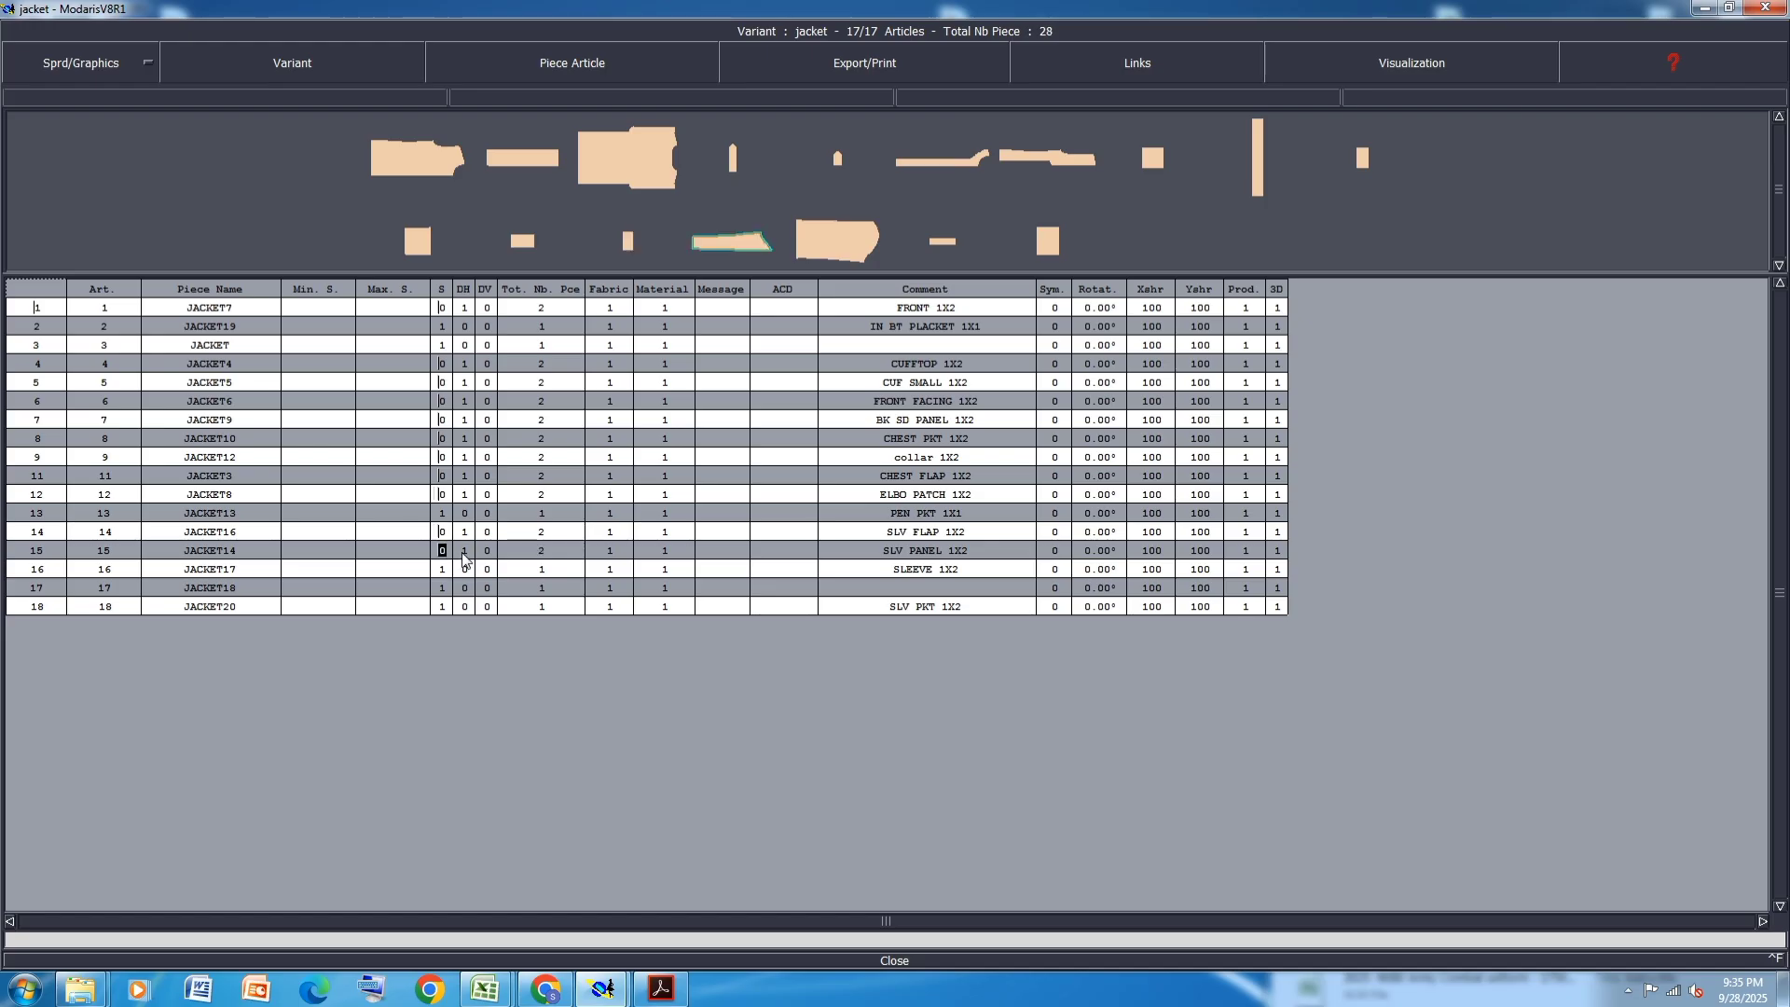
click(463, 569)
click(466, 588)
click(467, 608)
- Give the JACKET18 article the comment "side facing 1x2", with S set to 0 and DH to 1, and close the variant
click(927, 587)
text(side facing 1)
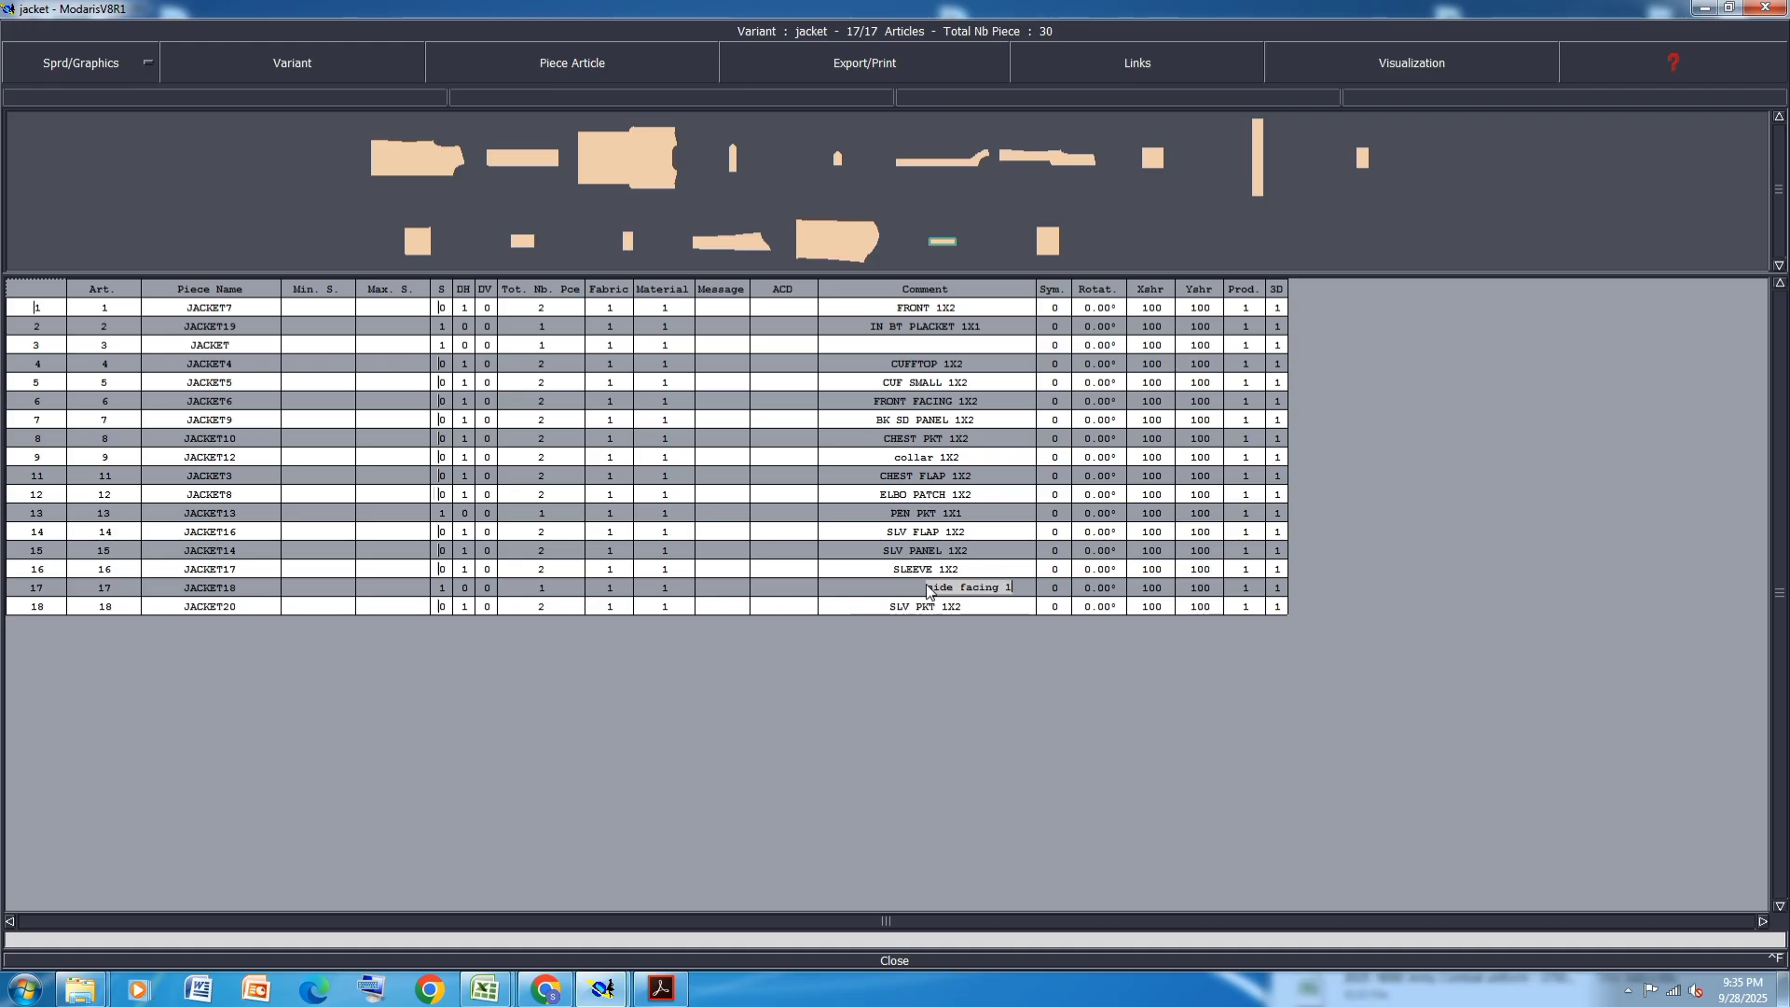
text(x2)
key(Return)
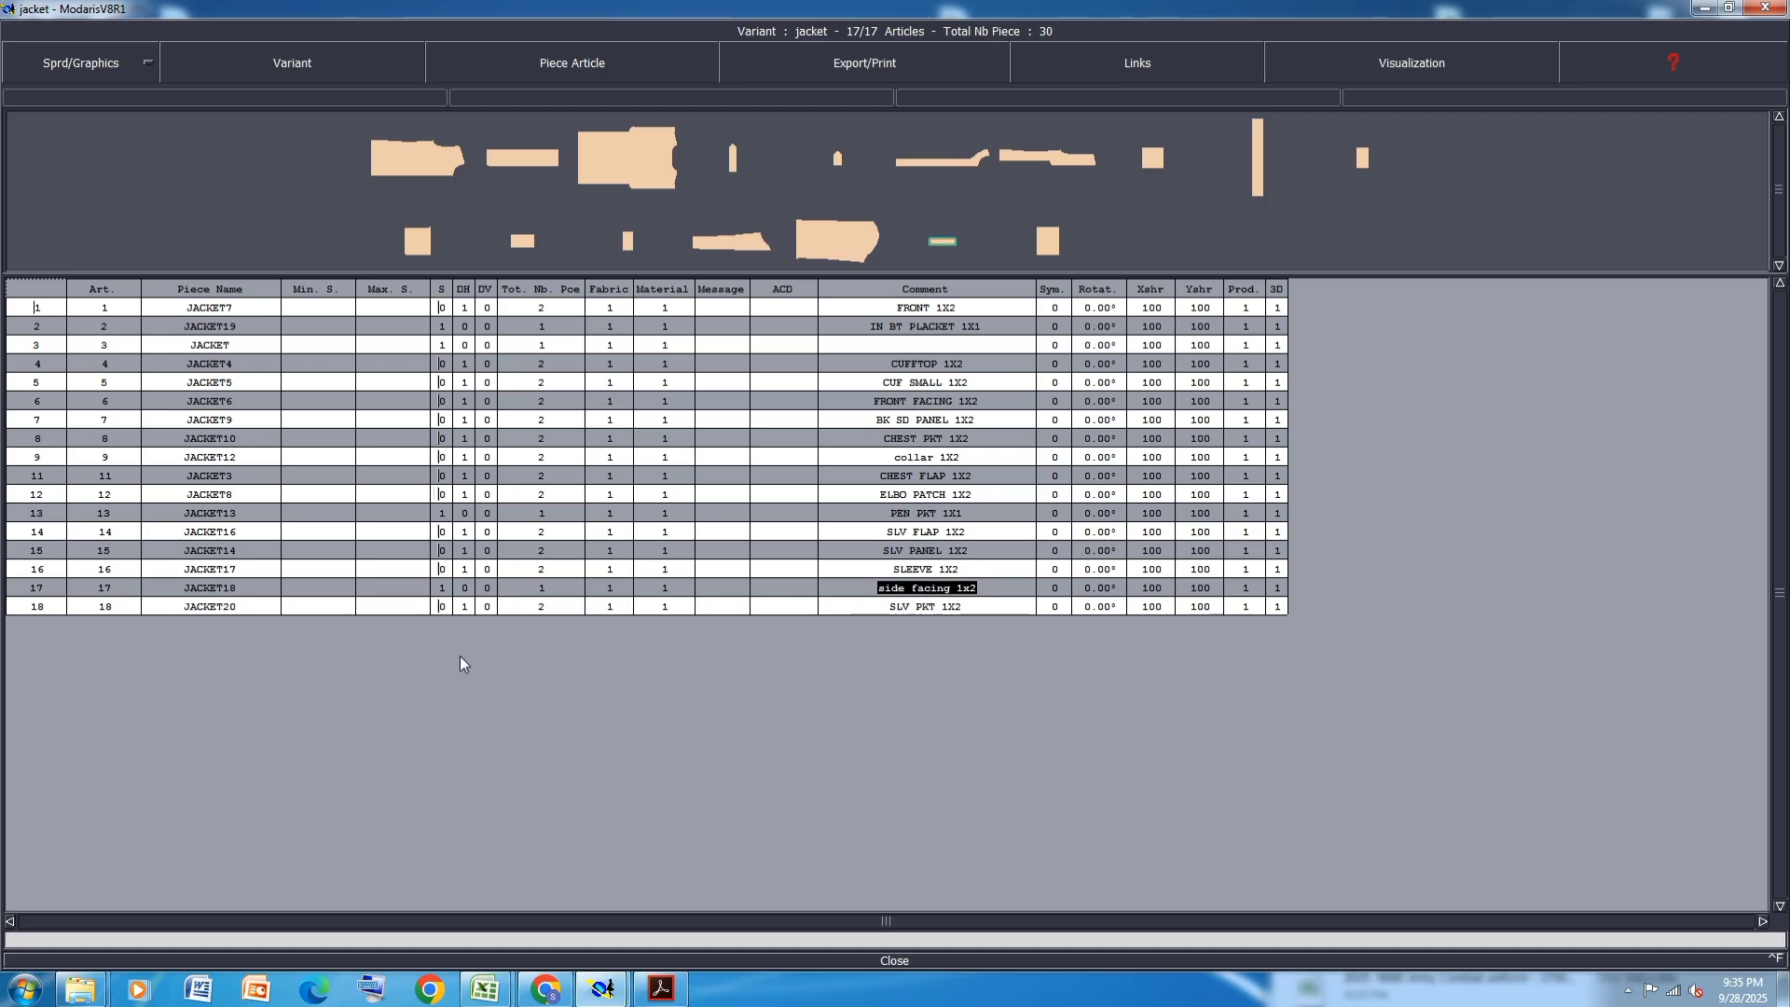
click(466, 587)
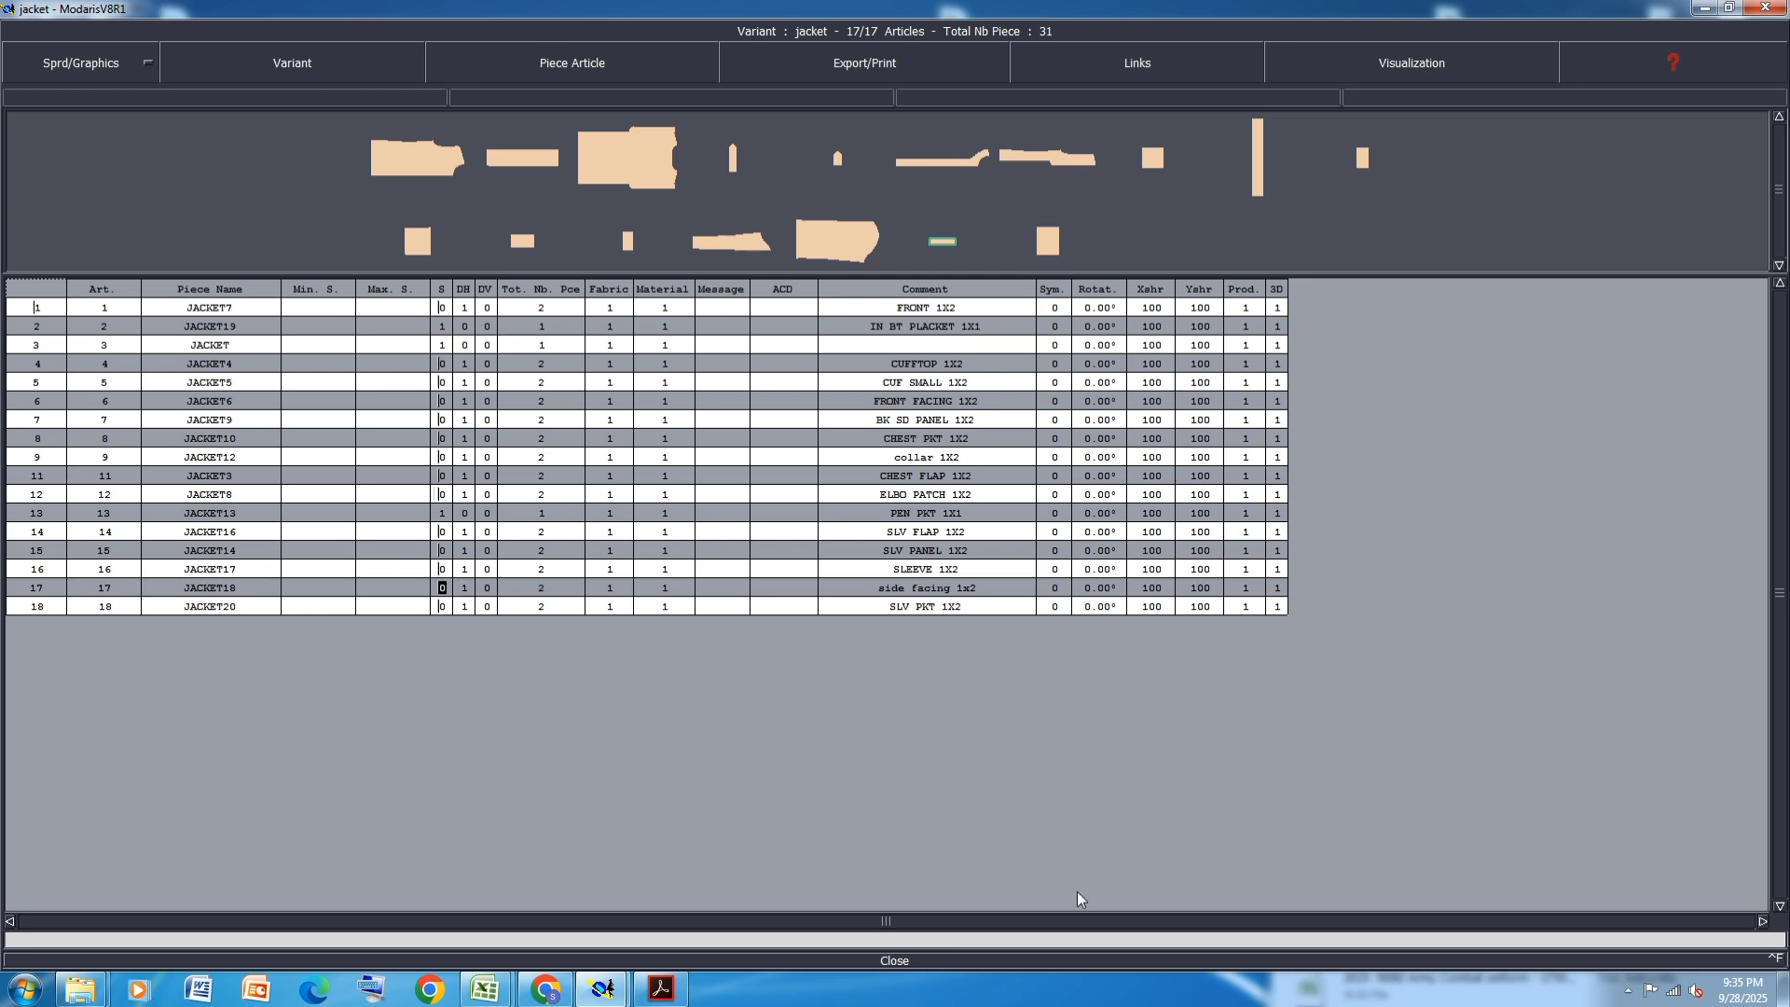
click(890, 963)
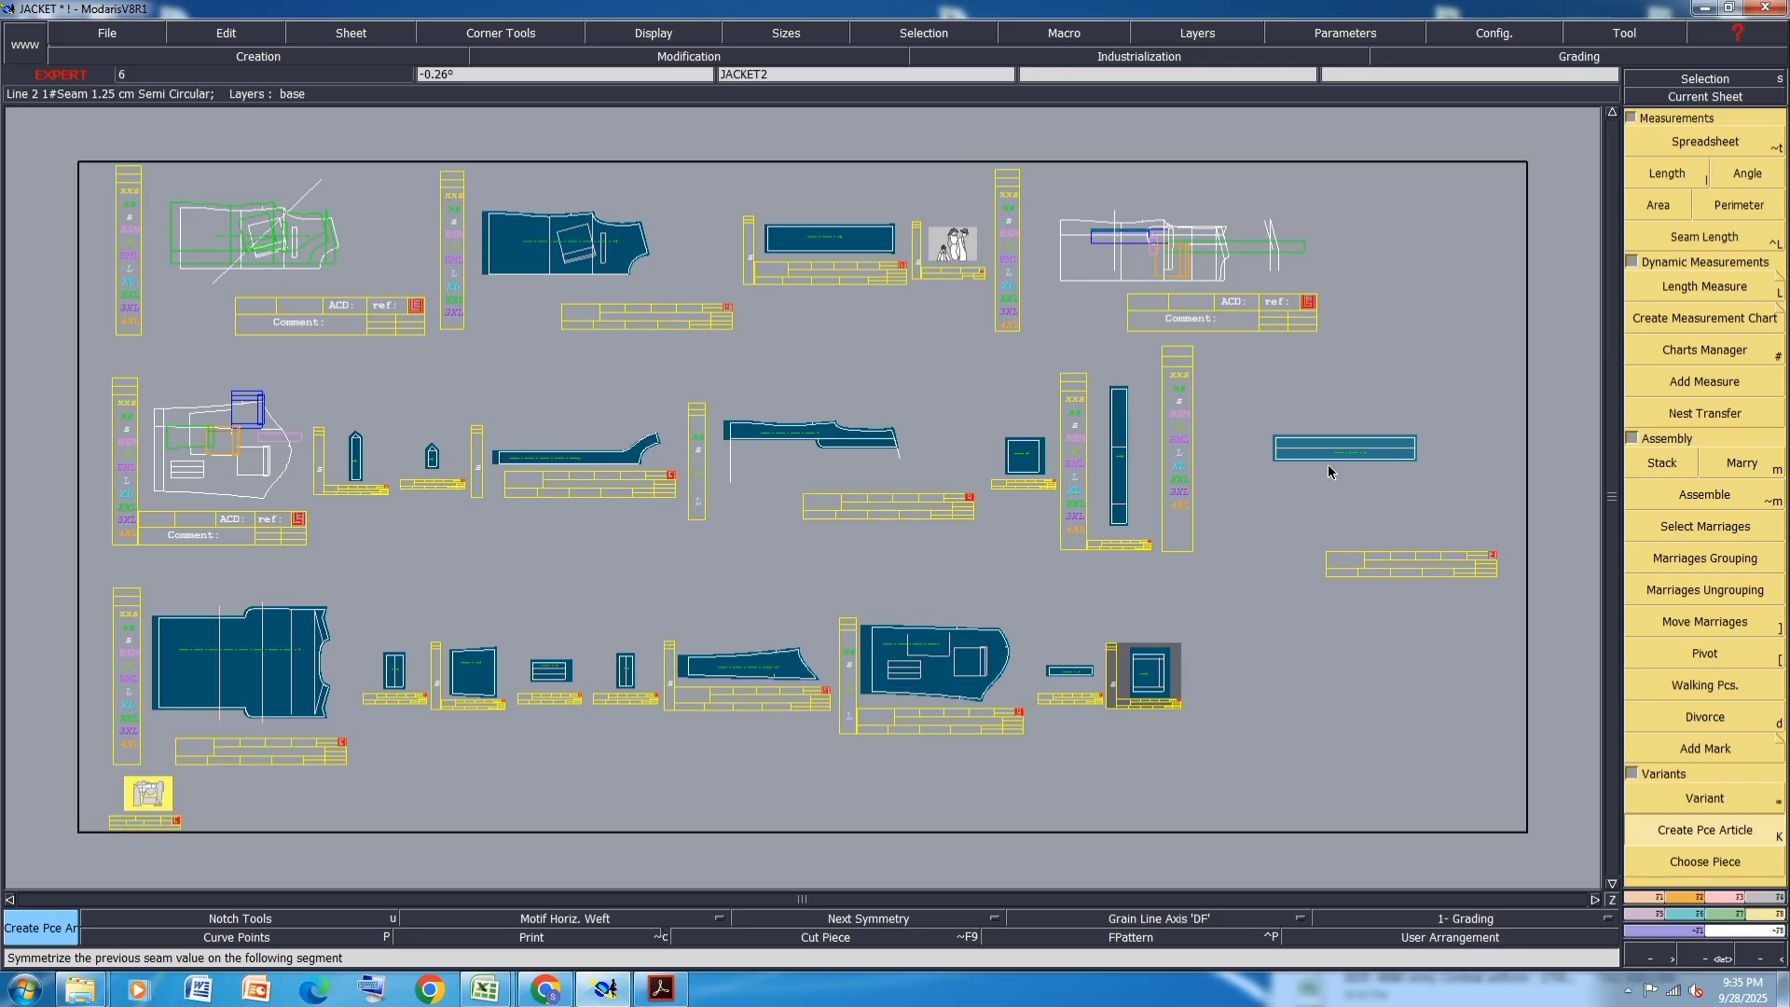
- Create a piece article in the jacket variant from the long horizontal JACKET2 piece
scroll(1327, 464, up, 5)
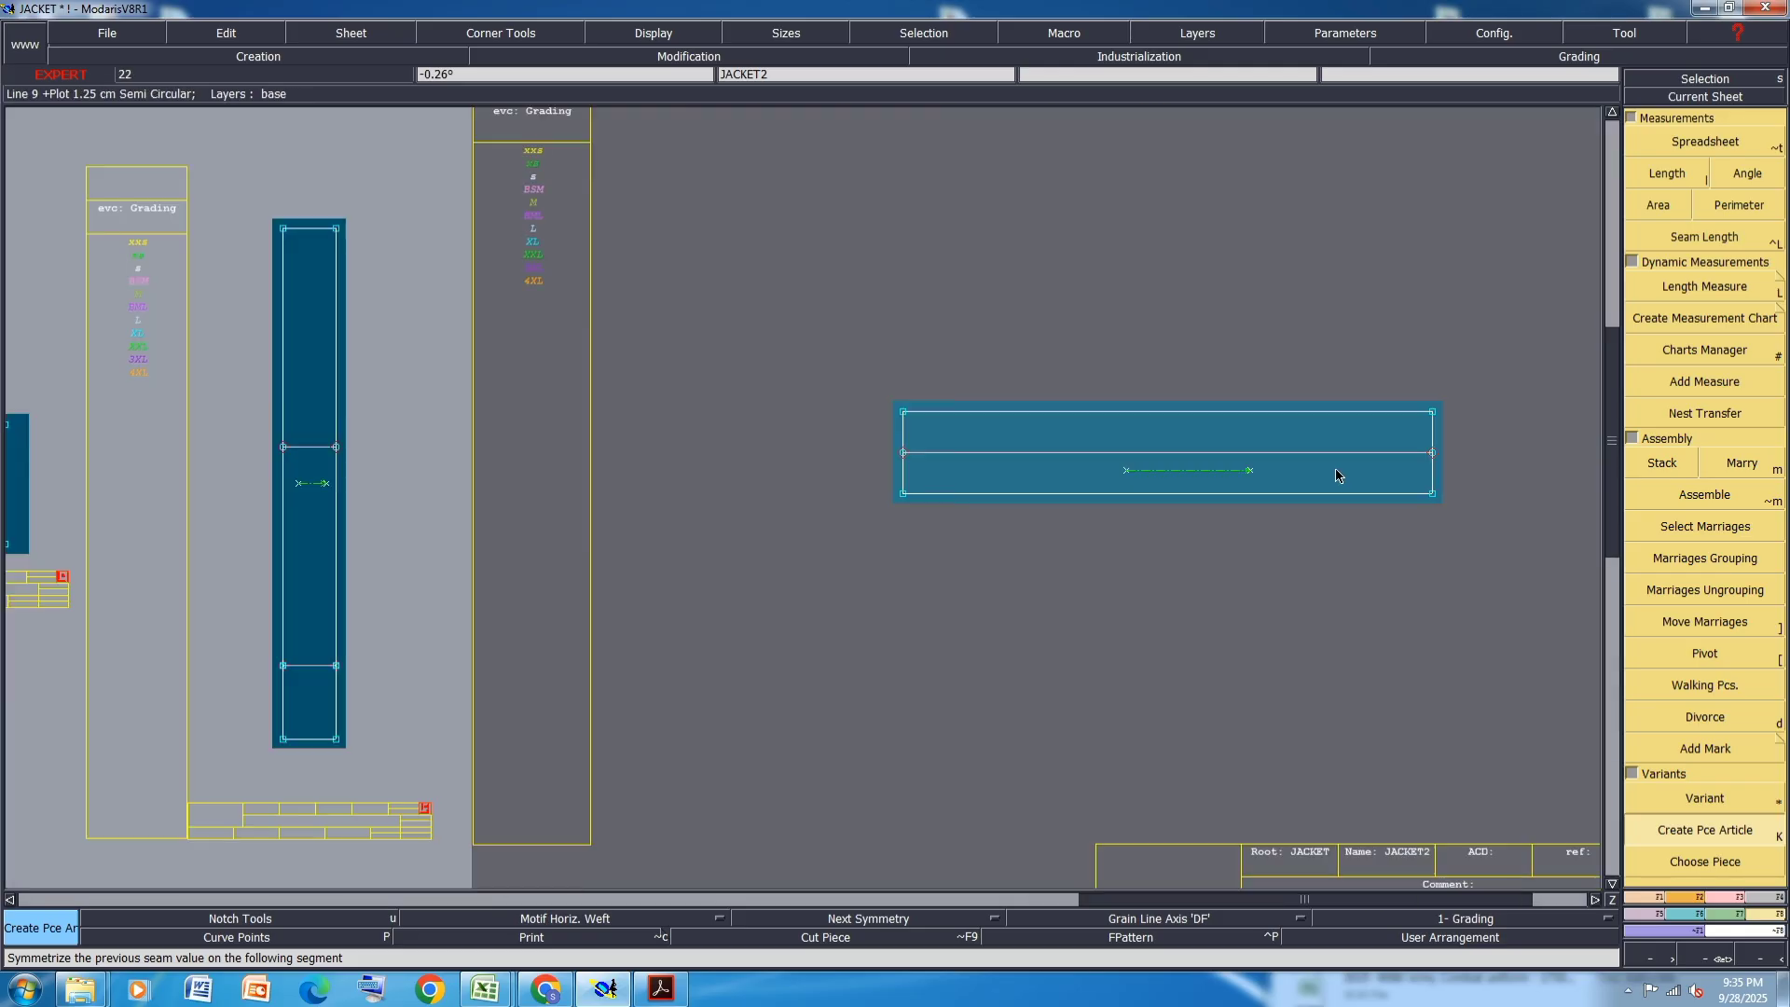
scroll(1337, 476, down, 3)
scroll(1337, 476, down, 3)
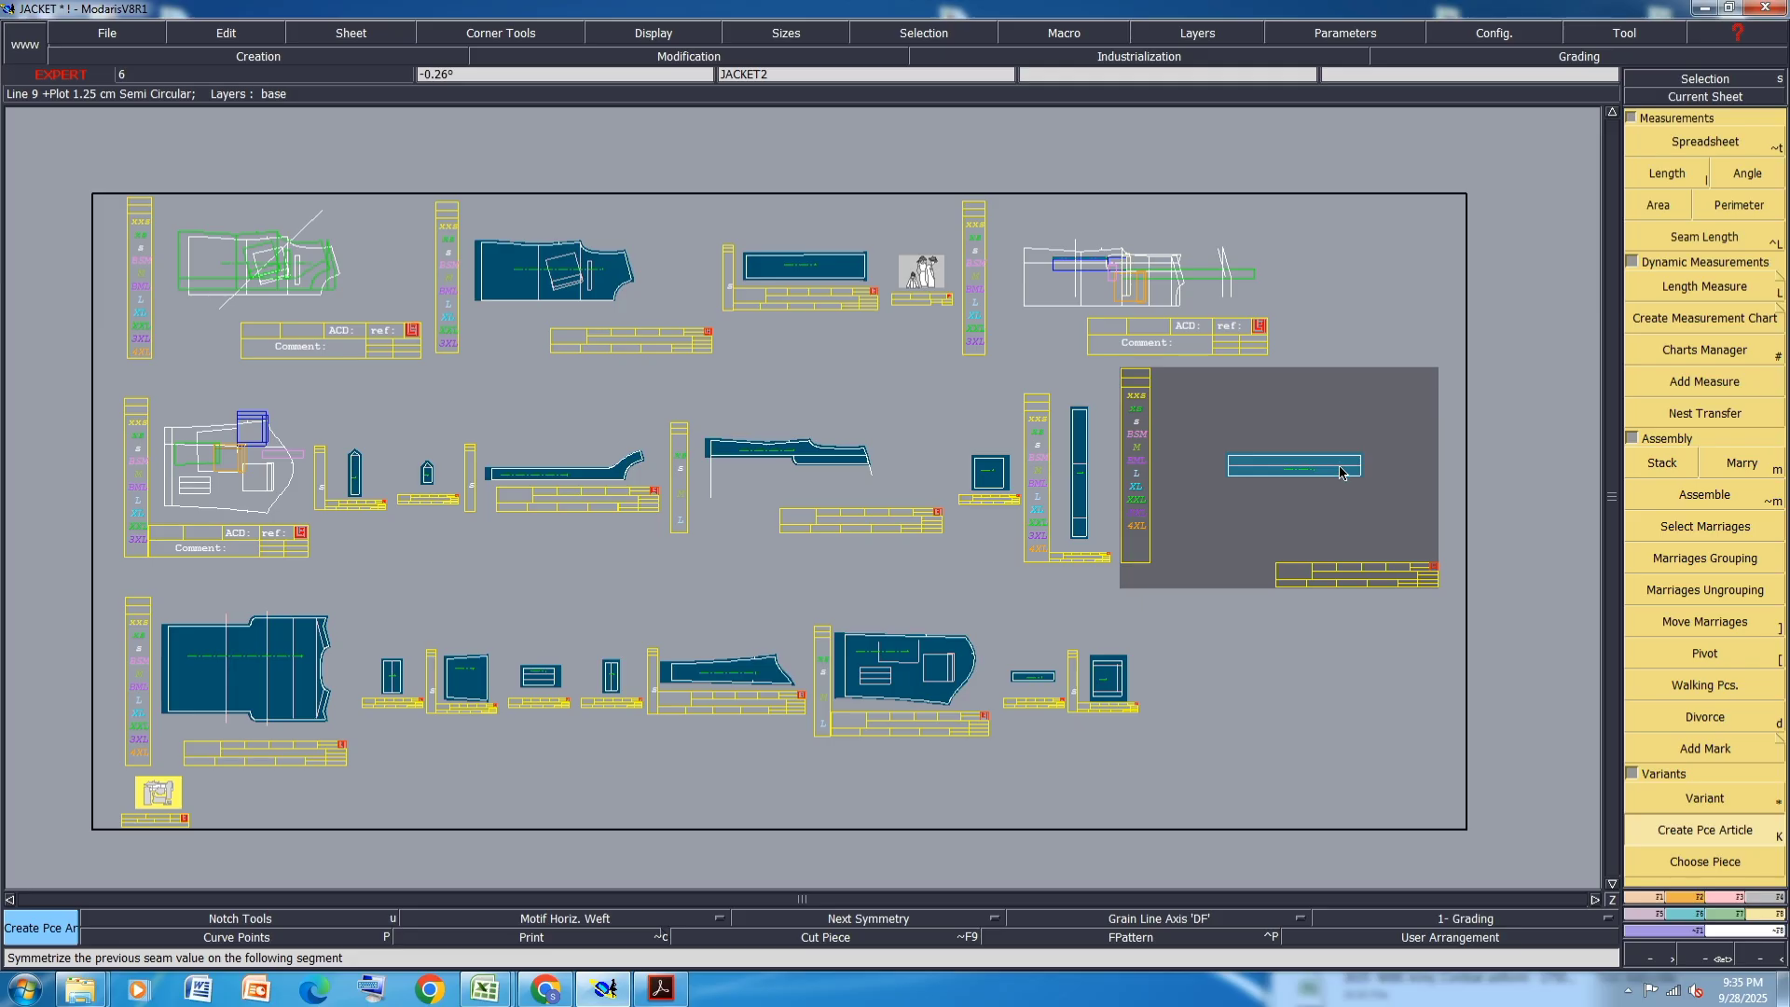
key(asterisk)
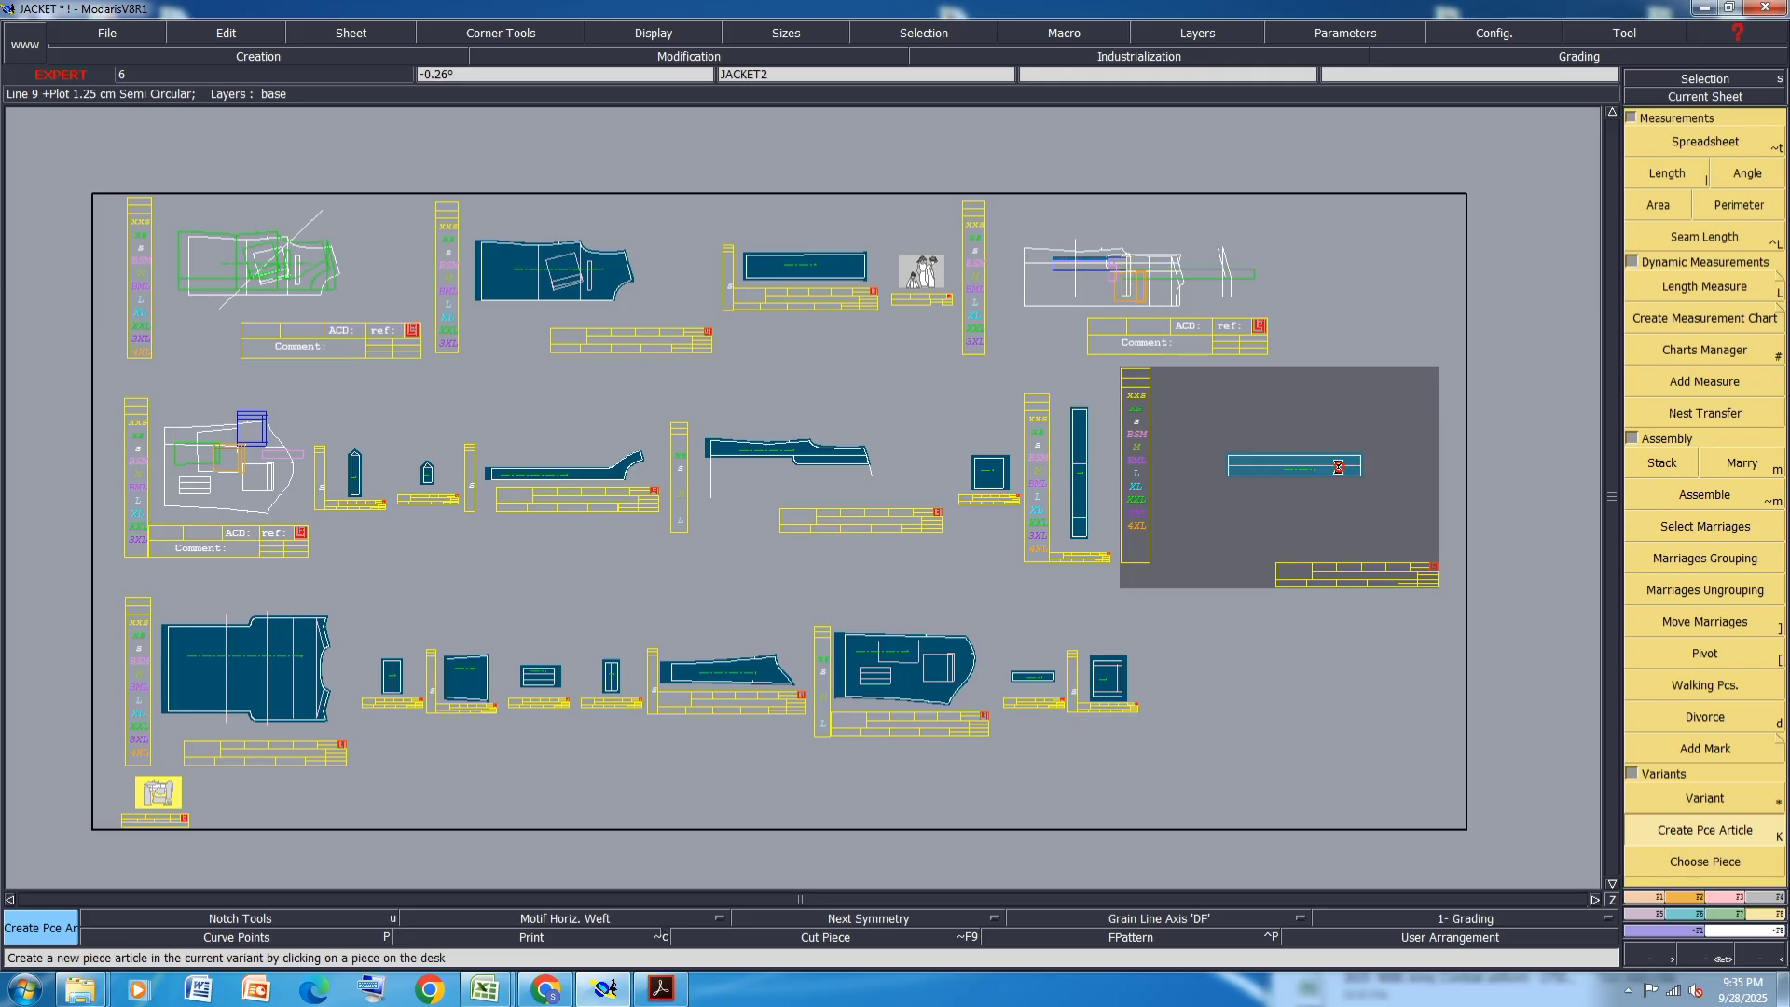
click(1340, 474)
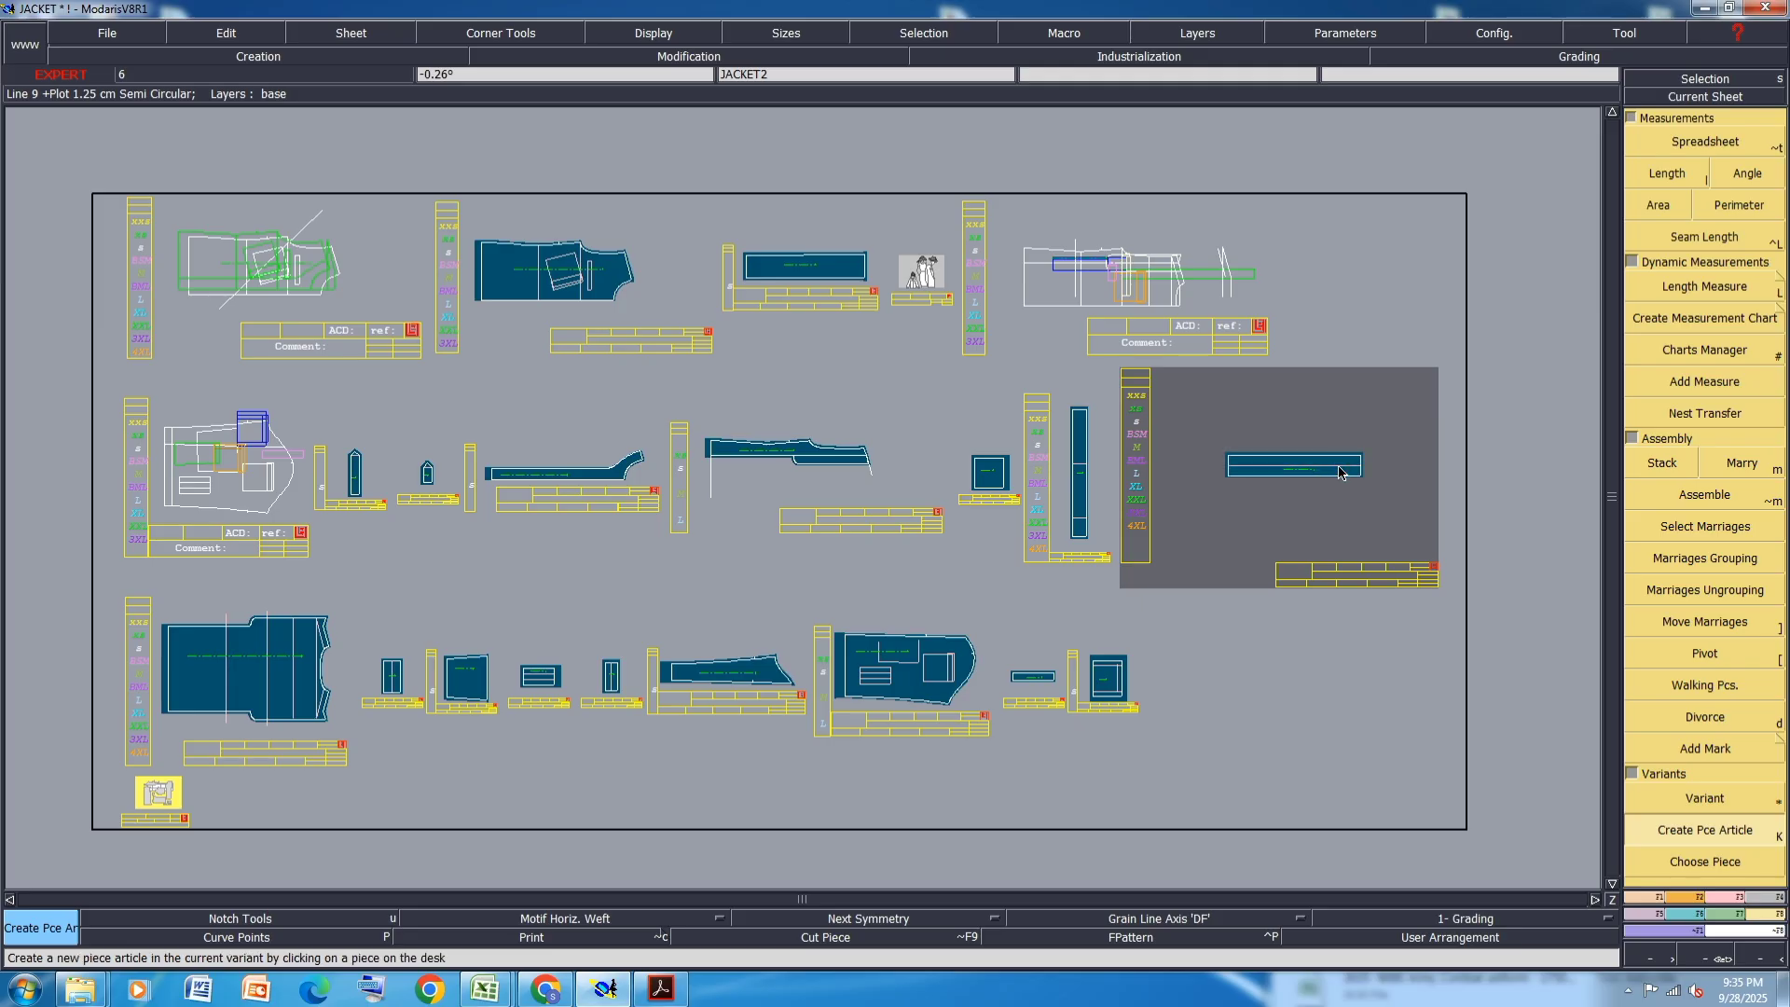
- Set S to 1 and DH to 0 for the JACKET2 article in the jacket variant, and save the model
click(173, 801)
click(1441, 10)
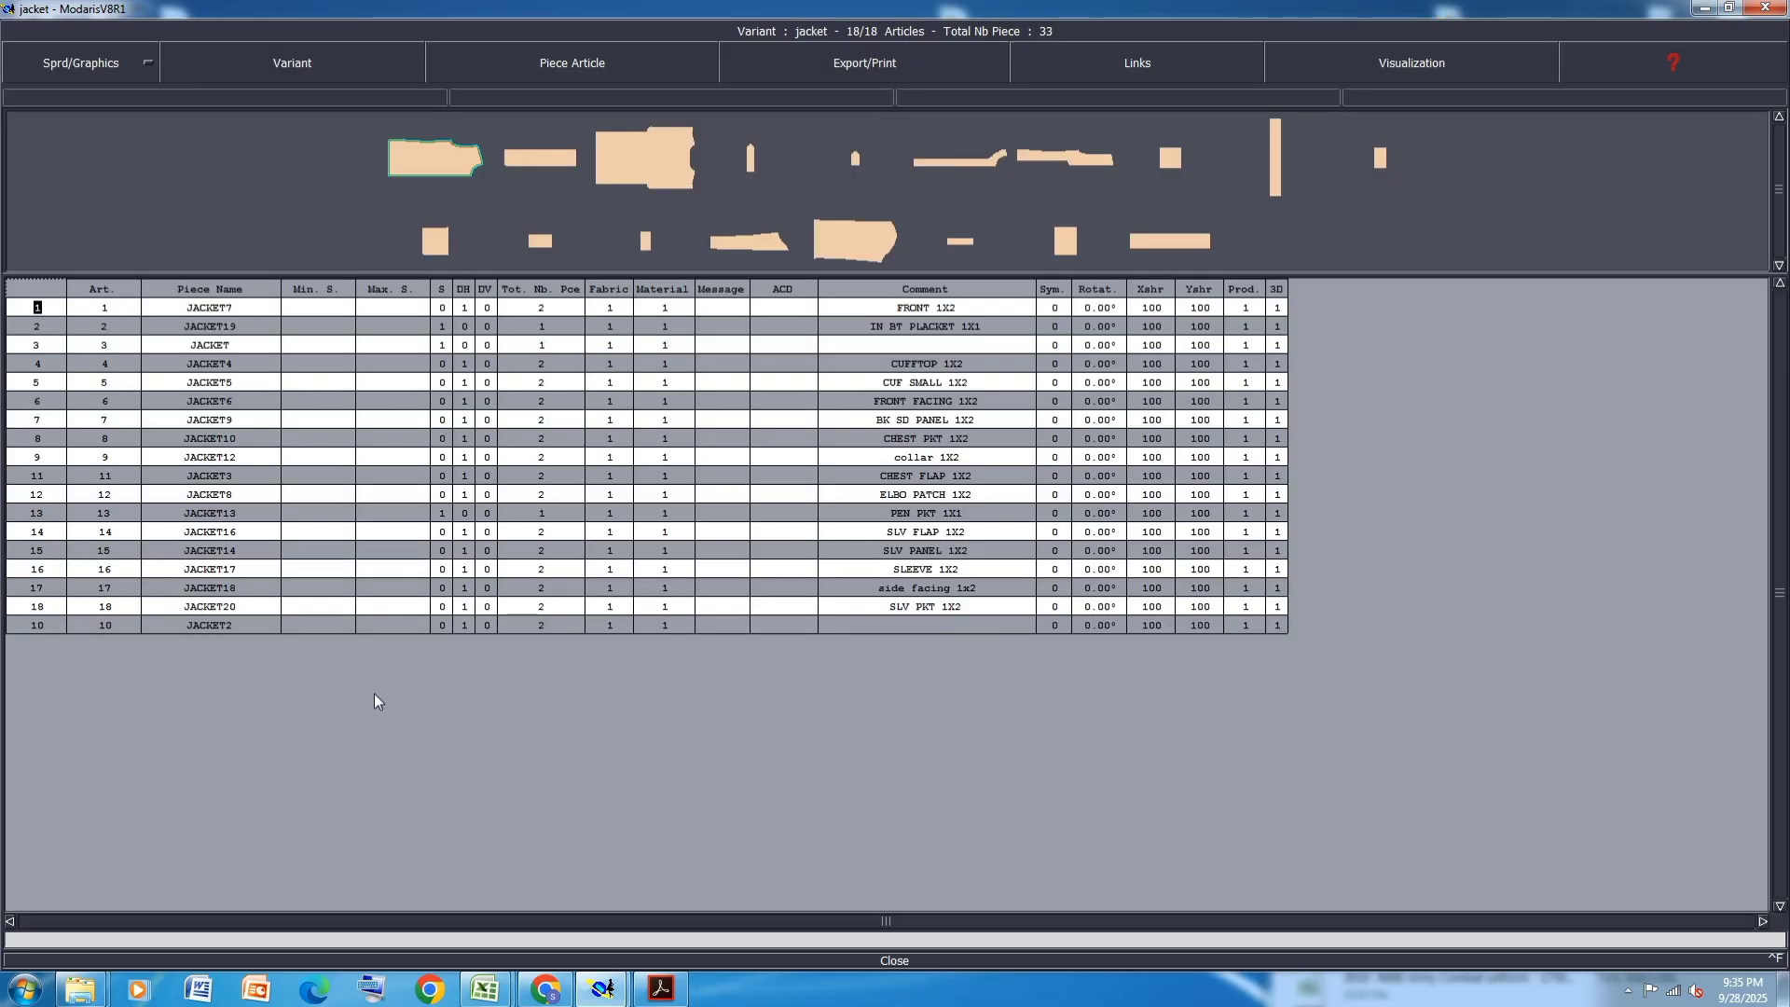
click(465, 626)
click(894, 962)
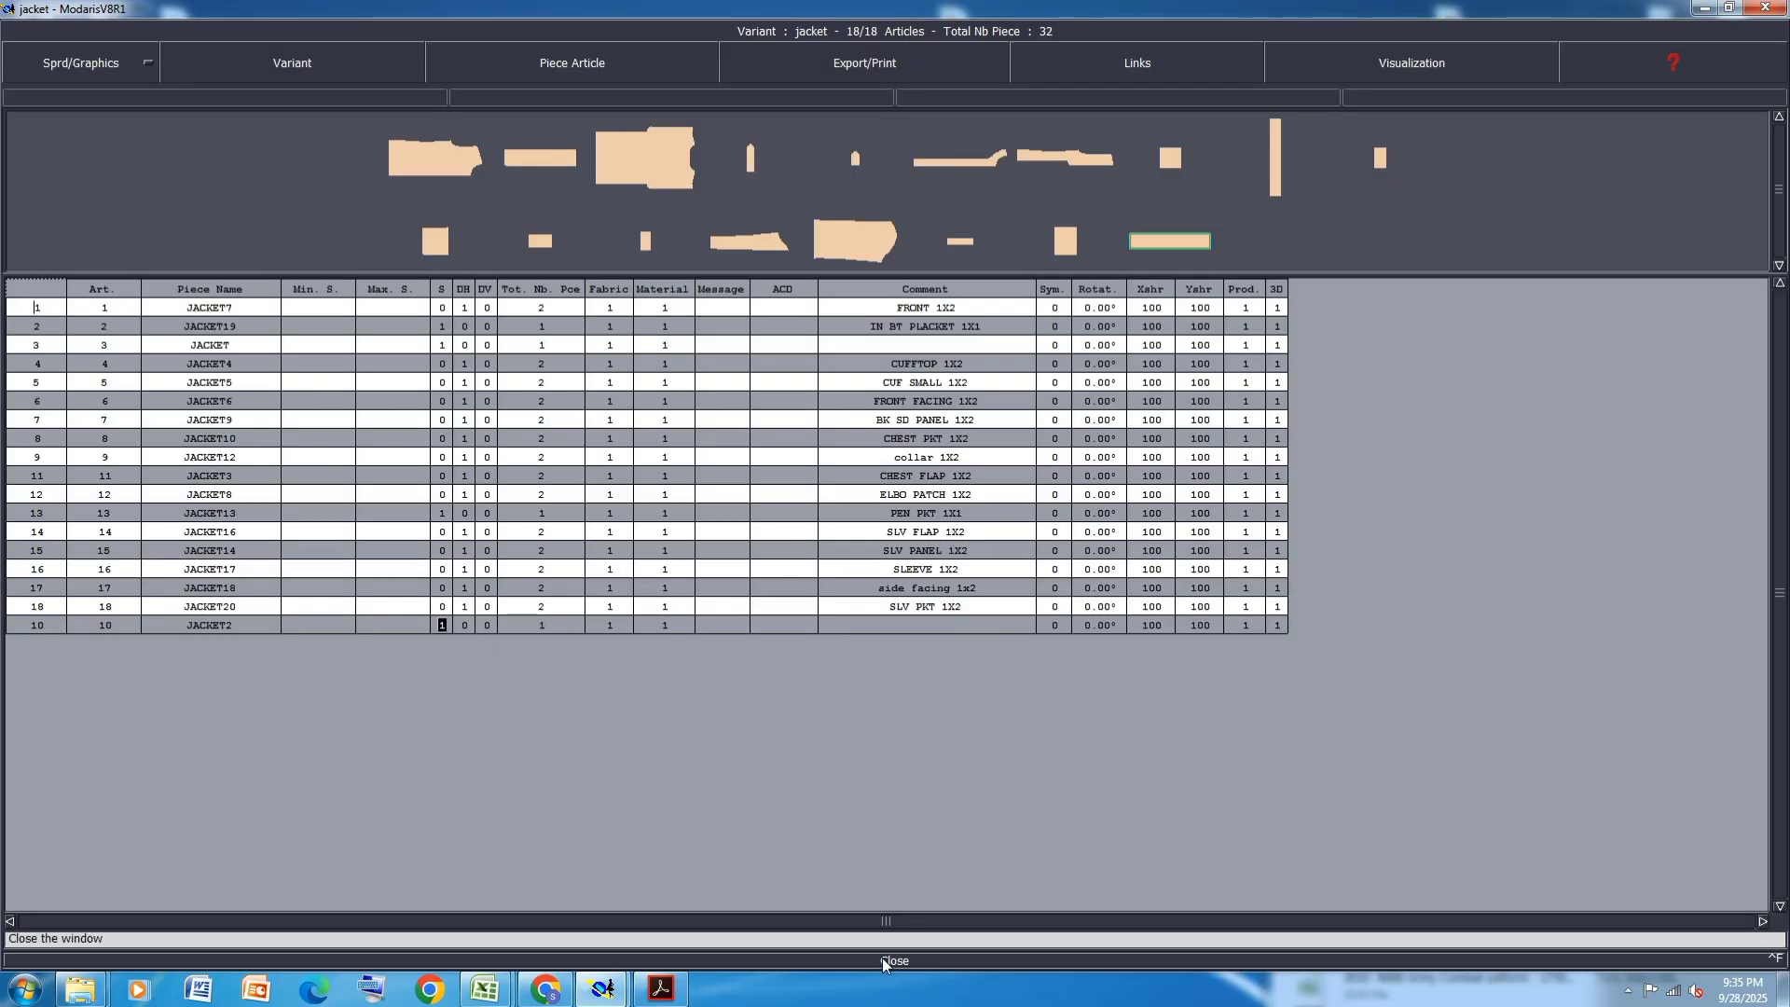
click(774, 597)
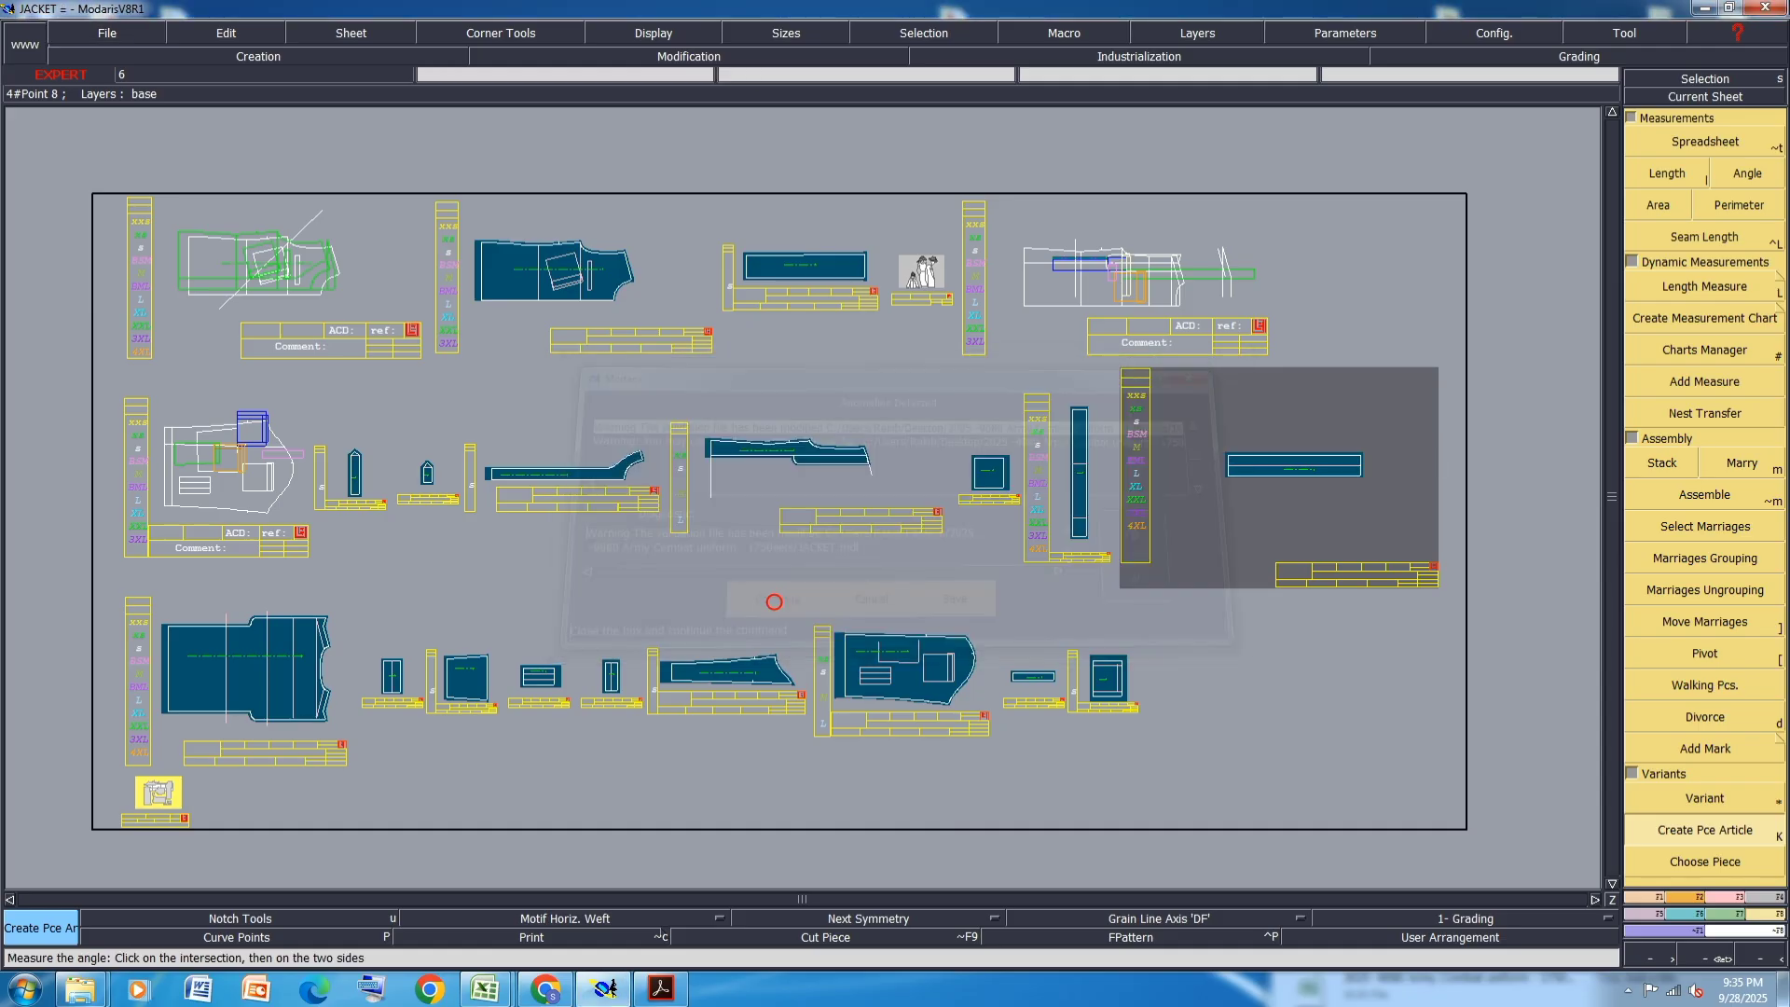
- Copy the IN BT PLACKET 1X1, long horizontal JACKET2, CHEST PKT 1X2 and SLV PKT 1X2 pieces onto empty desk space
key(ctrl+c)
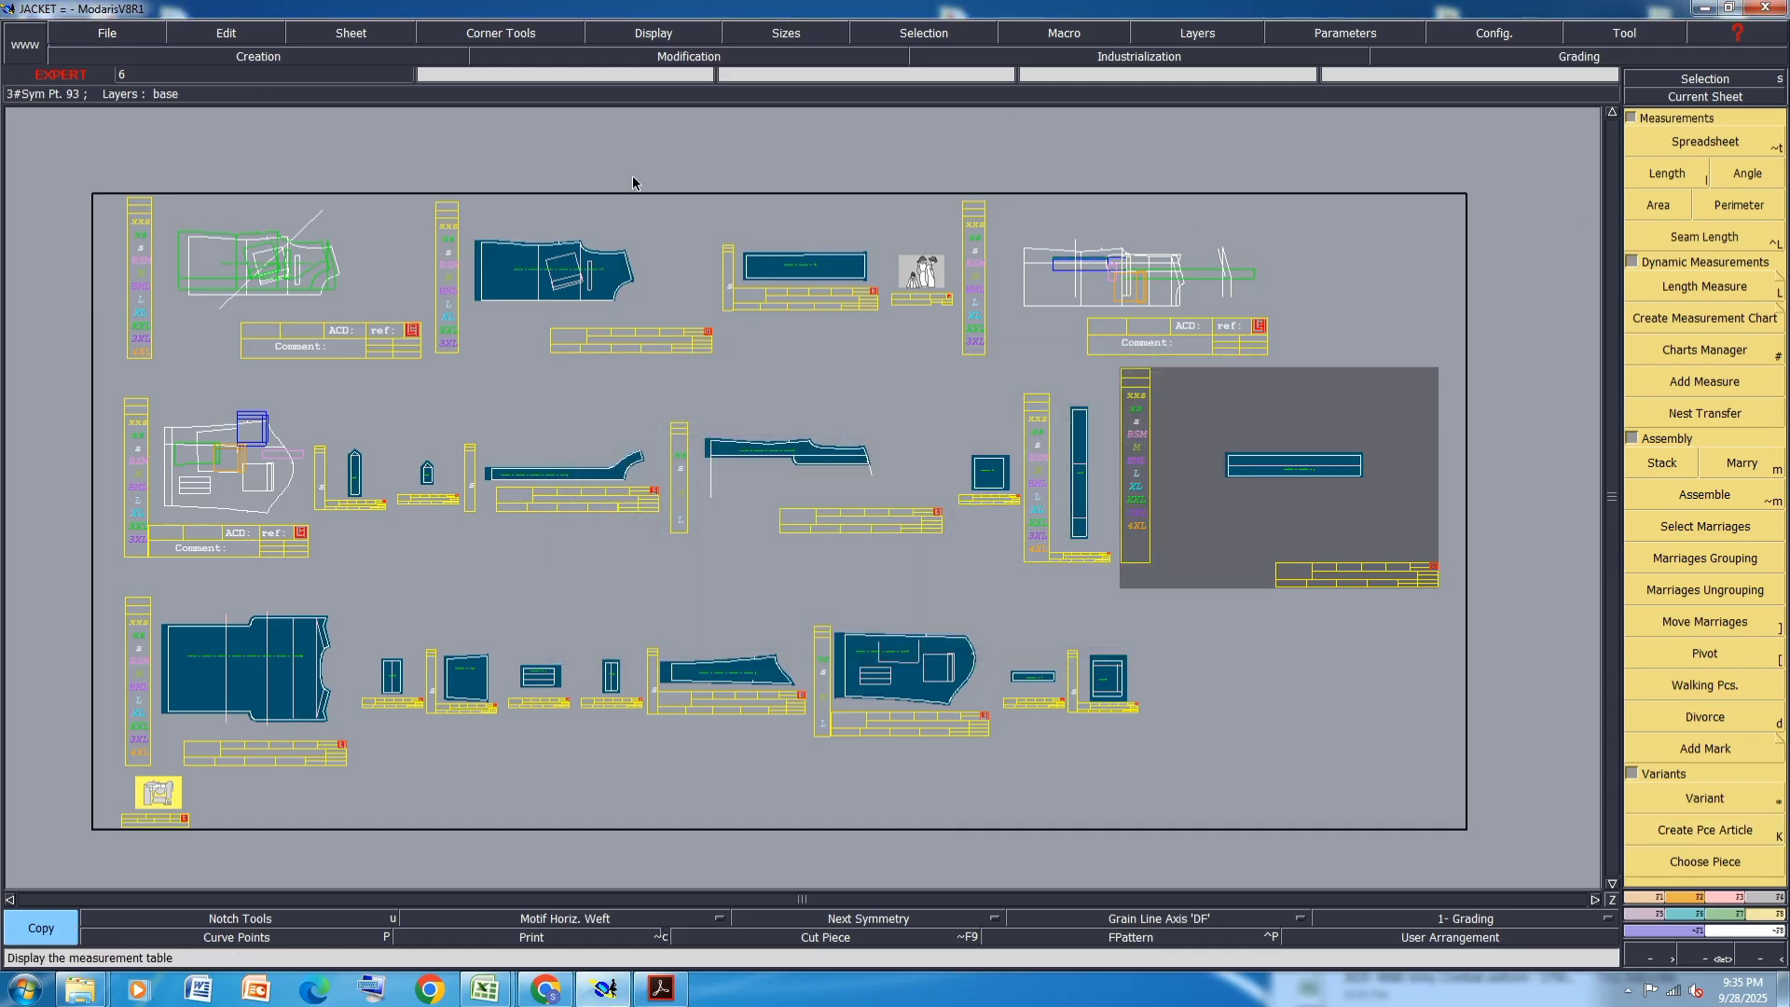
click(778, 271)
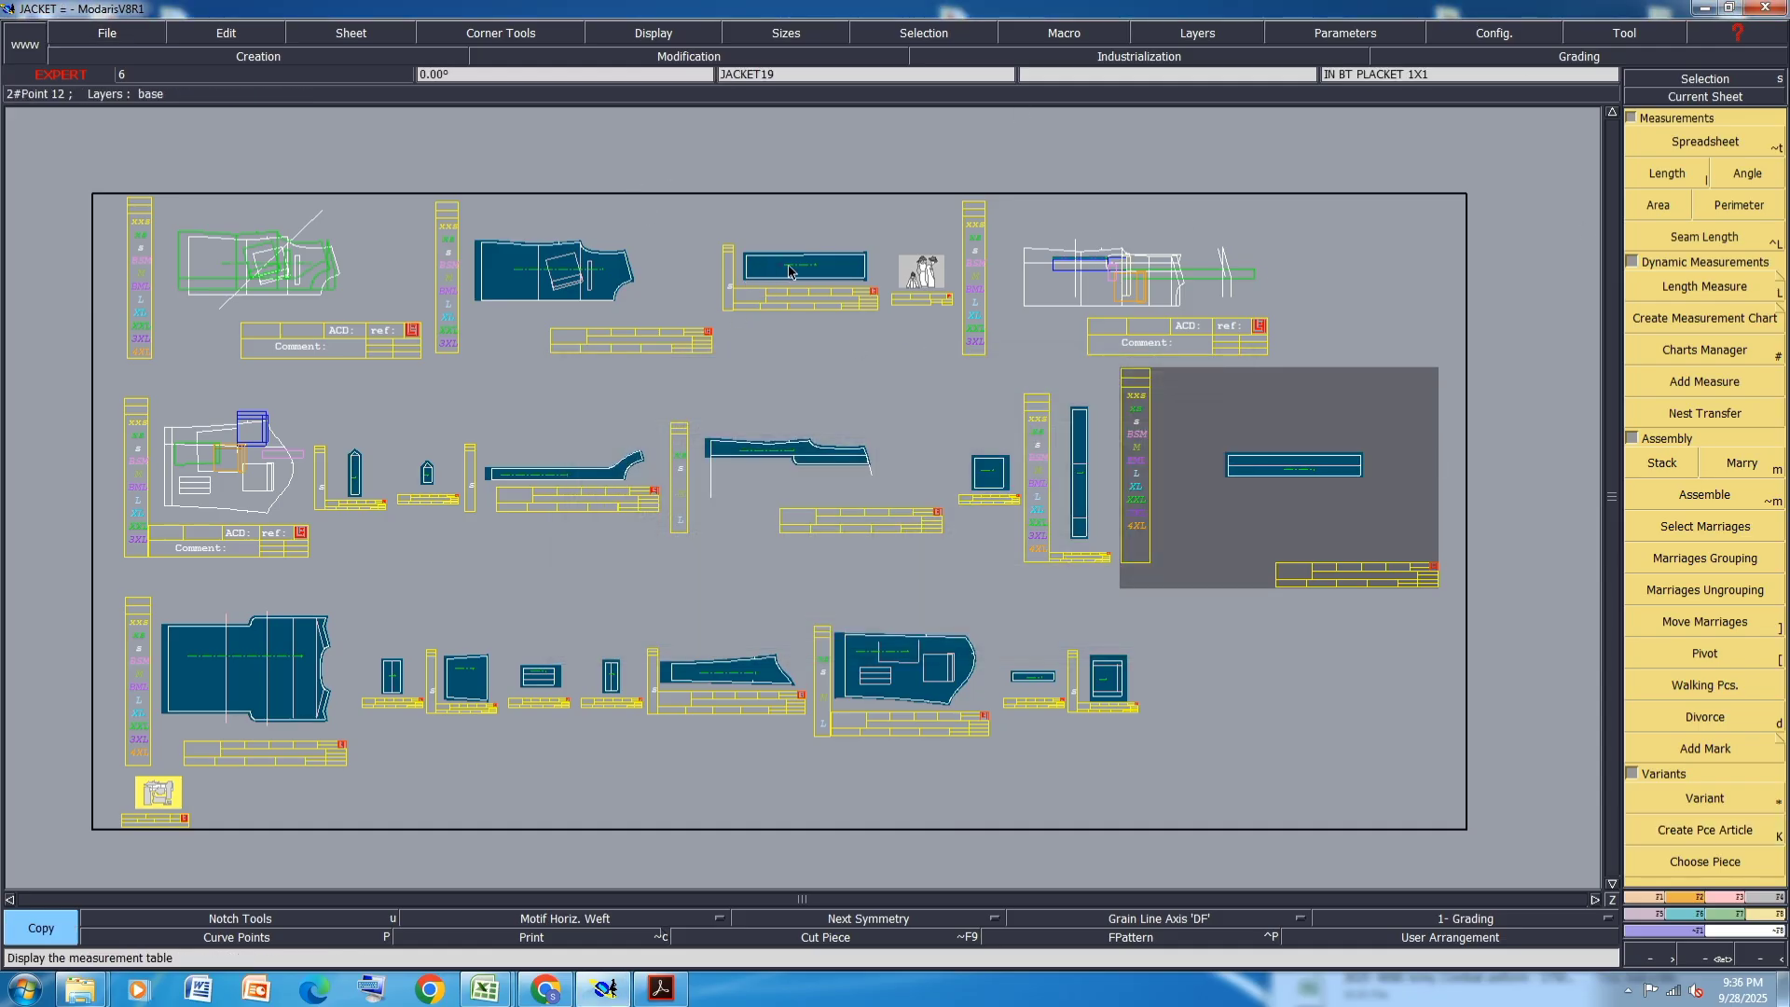
click(1361, 725)
click(1331, 474)
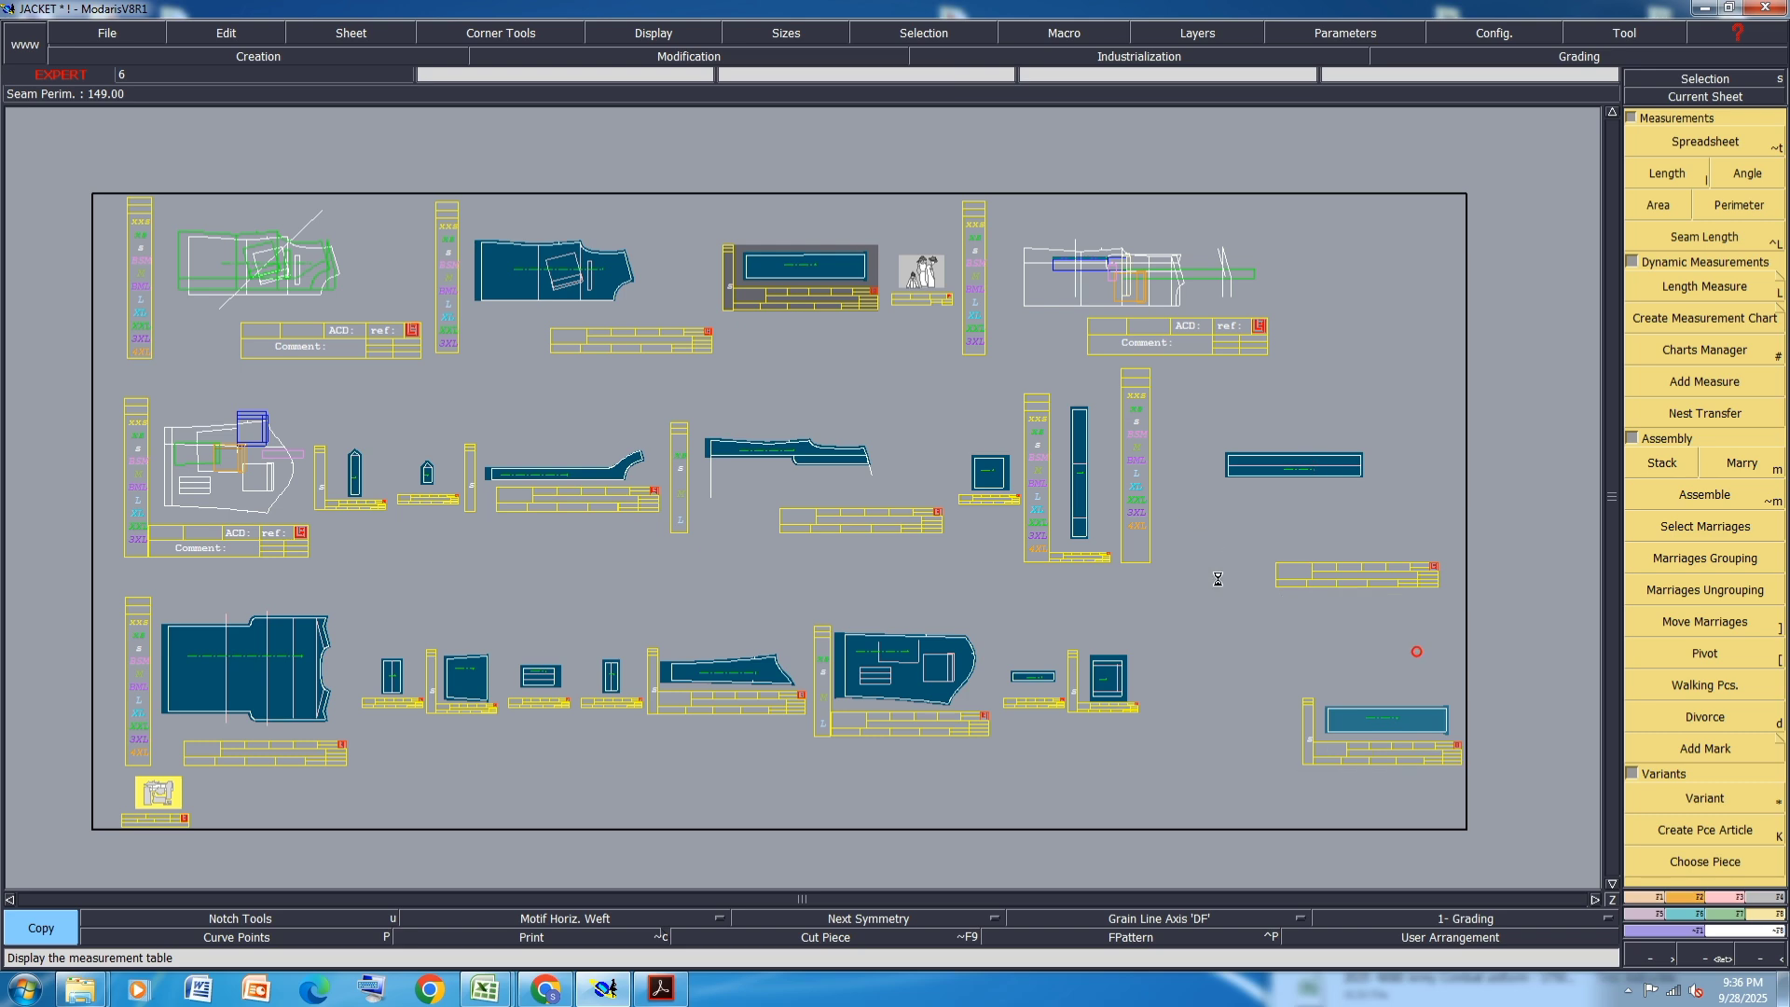
click(984, 479)
click(1194, 744)
click(1101, 680)
click(1326, 789)
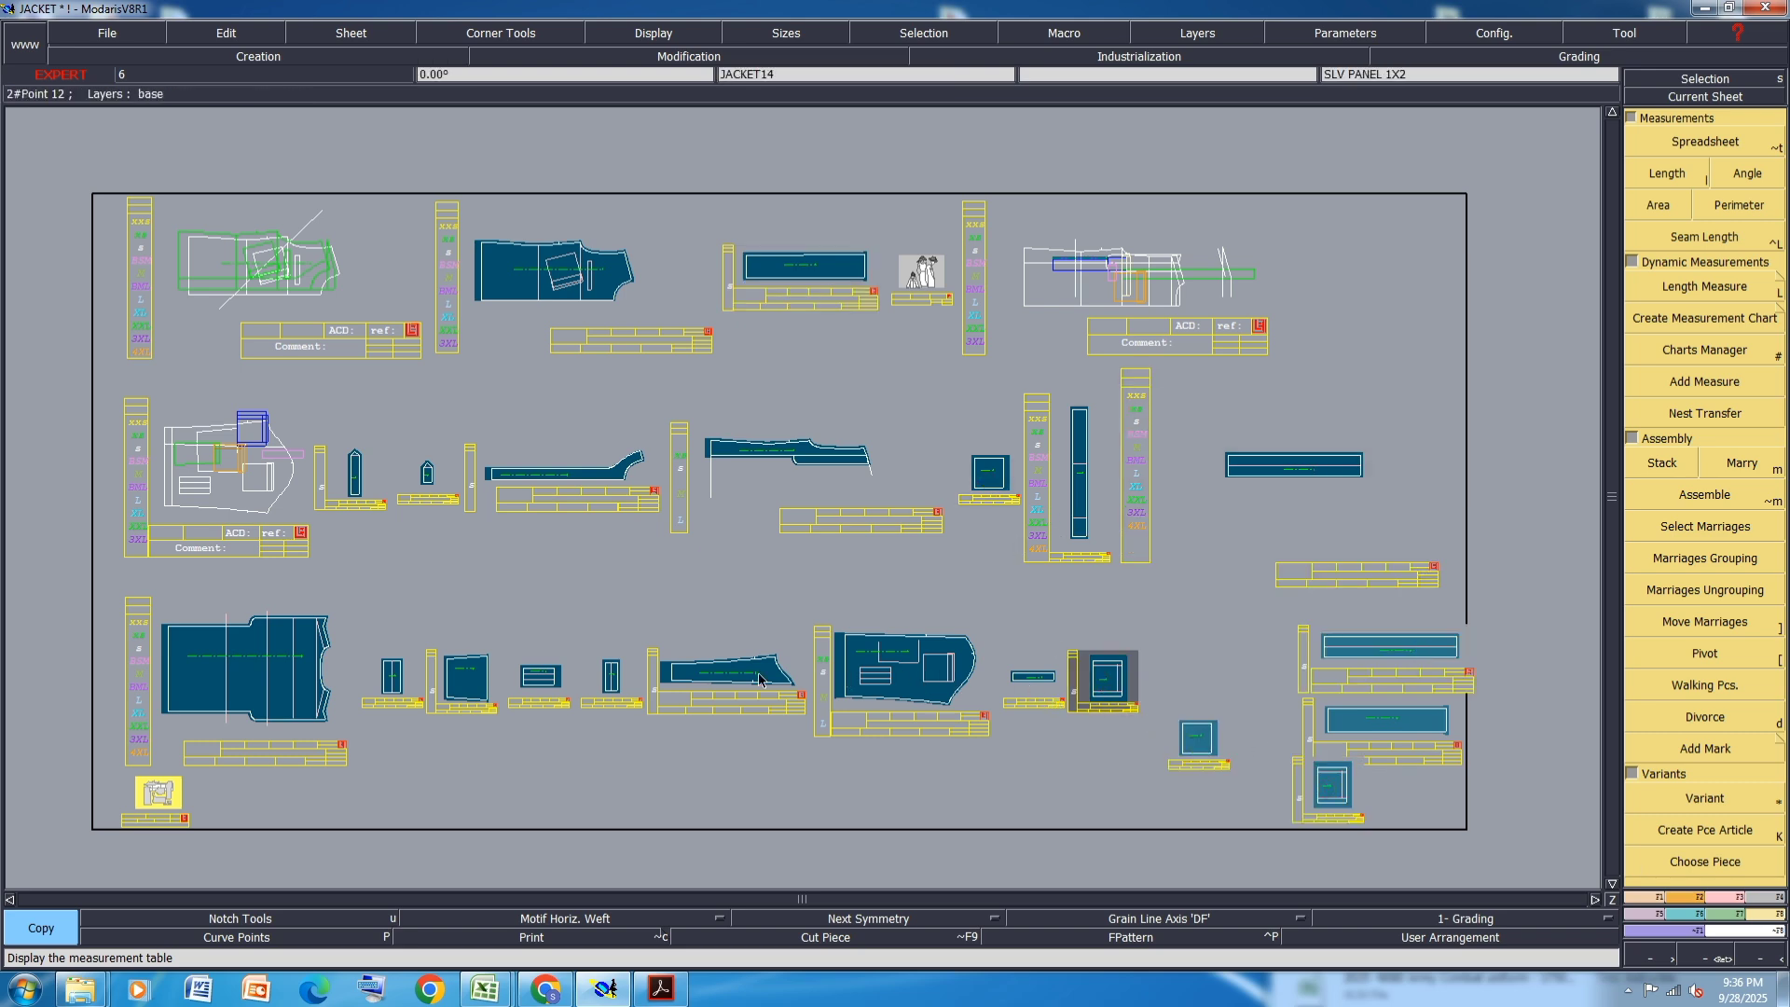
- Copy the SLV FLAP 1X2, PEN PKT 1X1 and CHEST FLAP 1X2 pieces to the space below the sheets
click(613, 679)
click(882, 841)
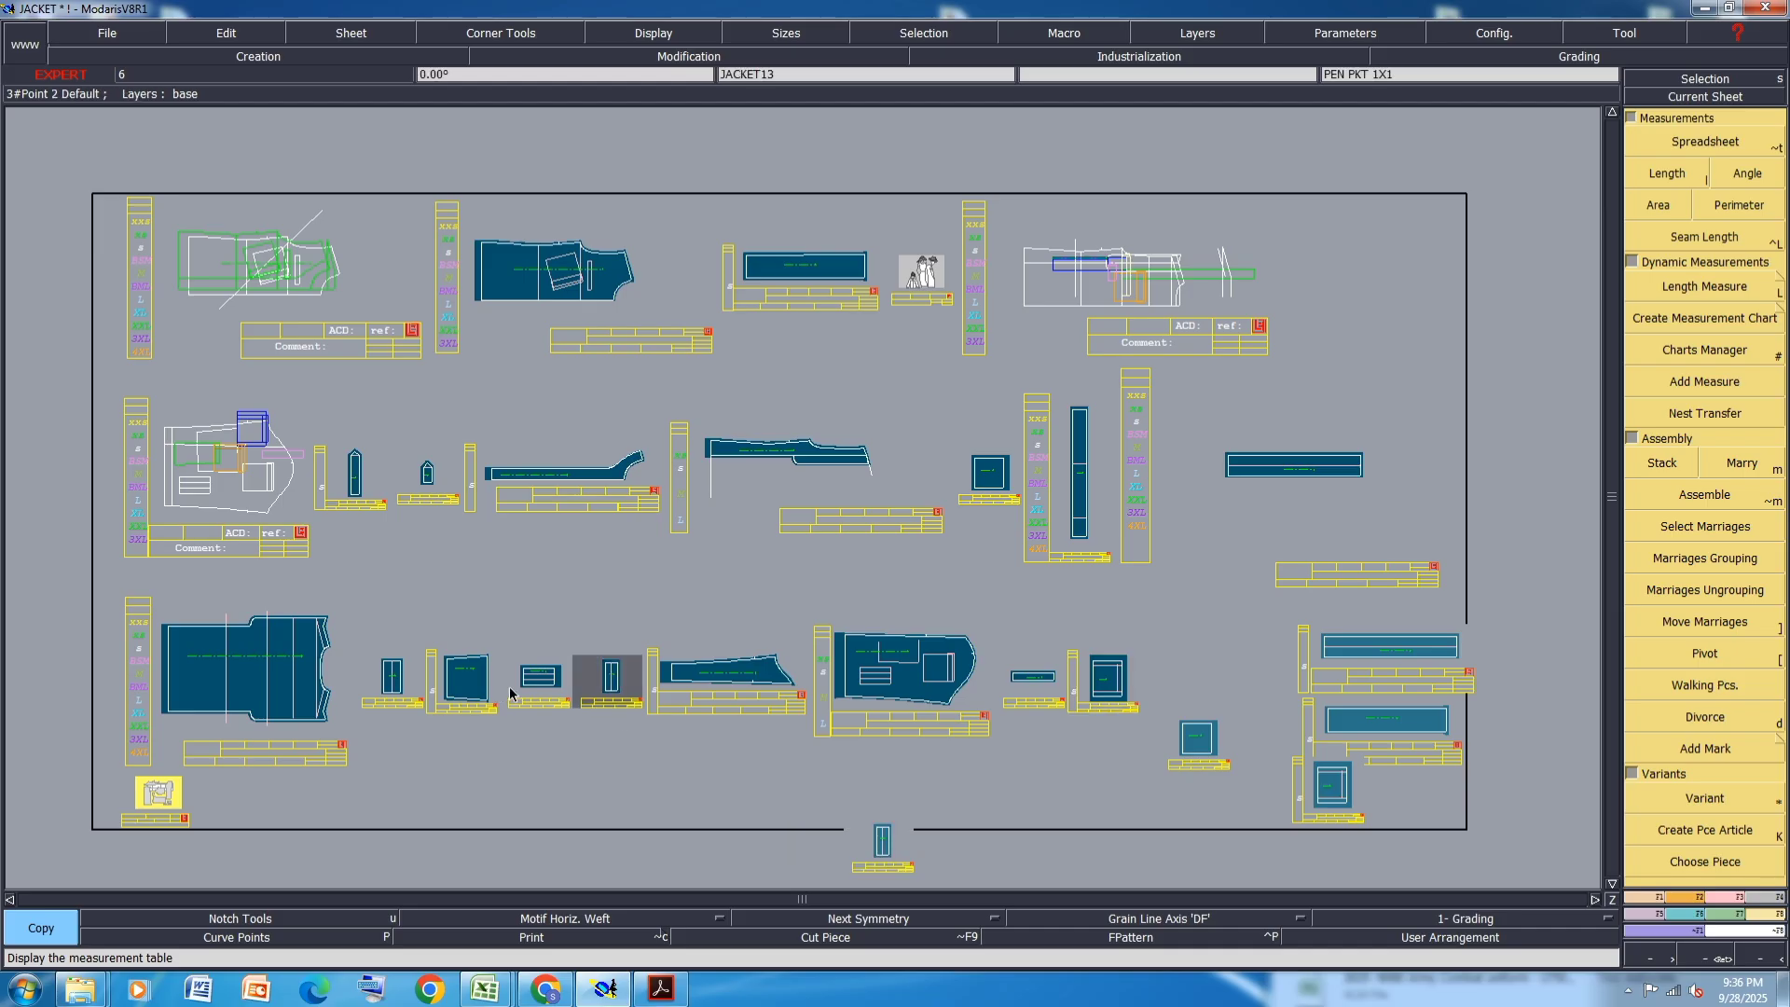
click(539, 676)
click(646, 825)
click(392, 676)
click(435, 842)
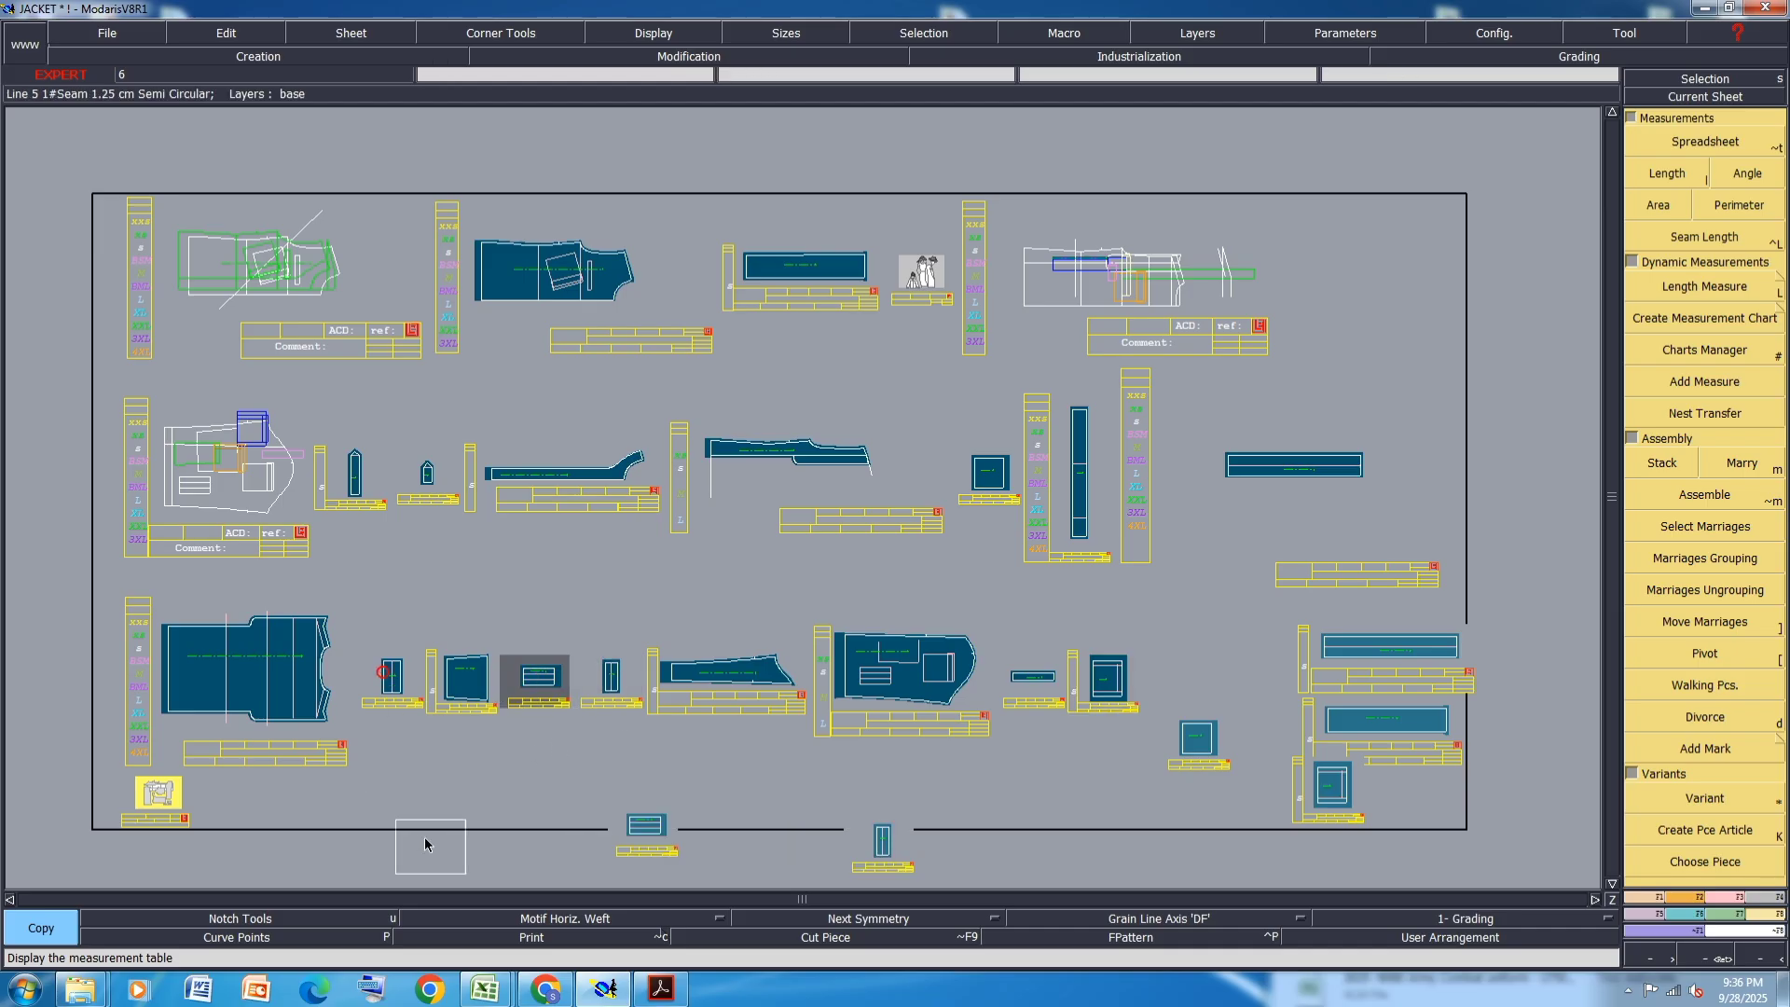
- Copy the slanted four-sided piece, CUF SMALL 1X2, CUFFTOP 1X2 and a second CHEST PKT 1X2, and auto-arrange all sheets on the desk
click(466, 678)
click(689, 821)
click(432, 480)
click(724, 822)
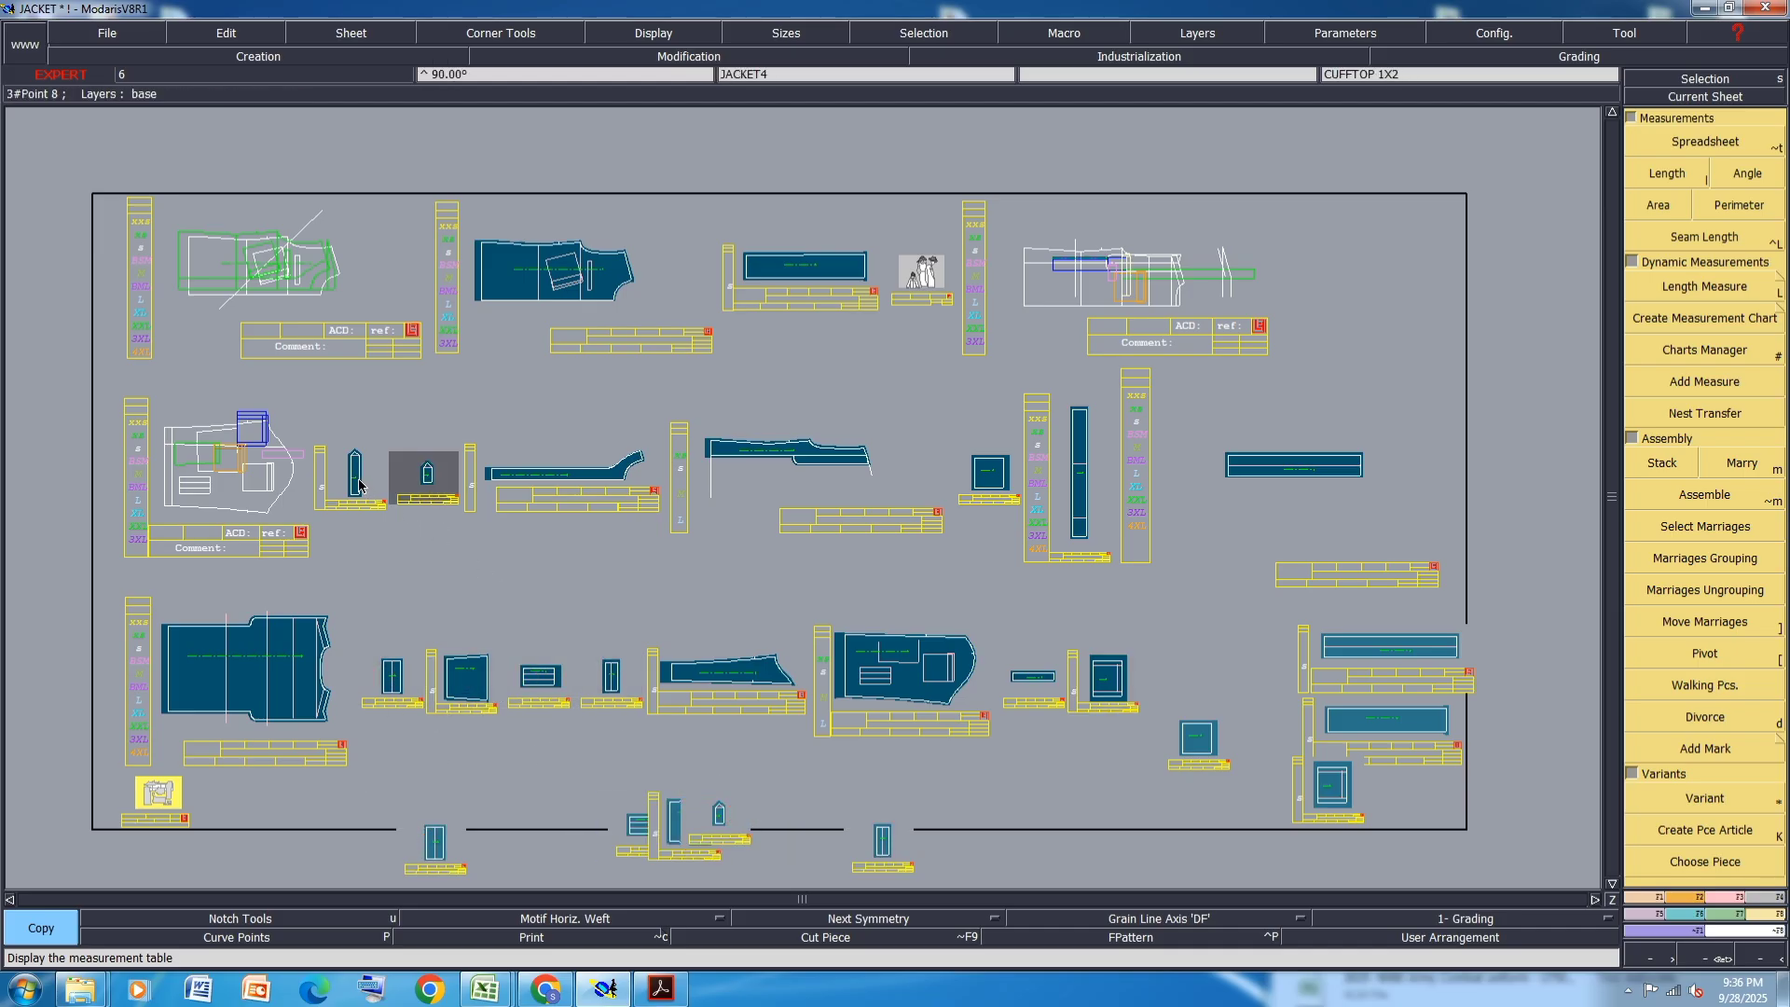
click(357, 481)
click(786, 837)
click(988, 473)
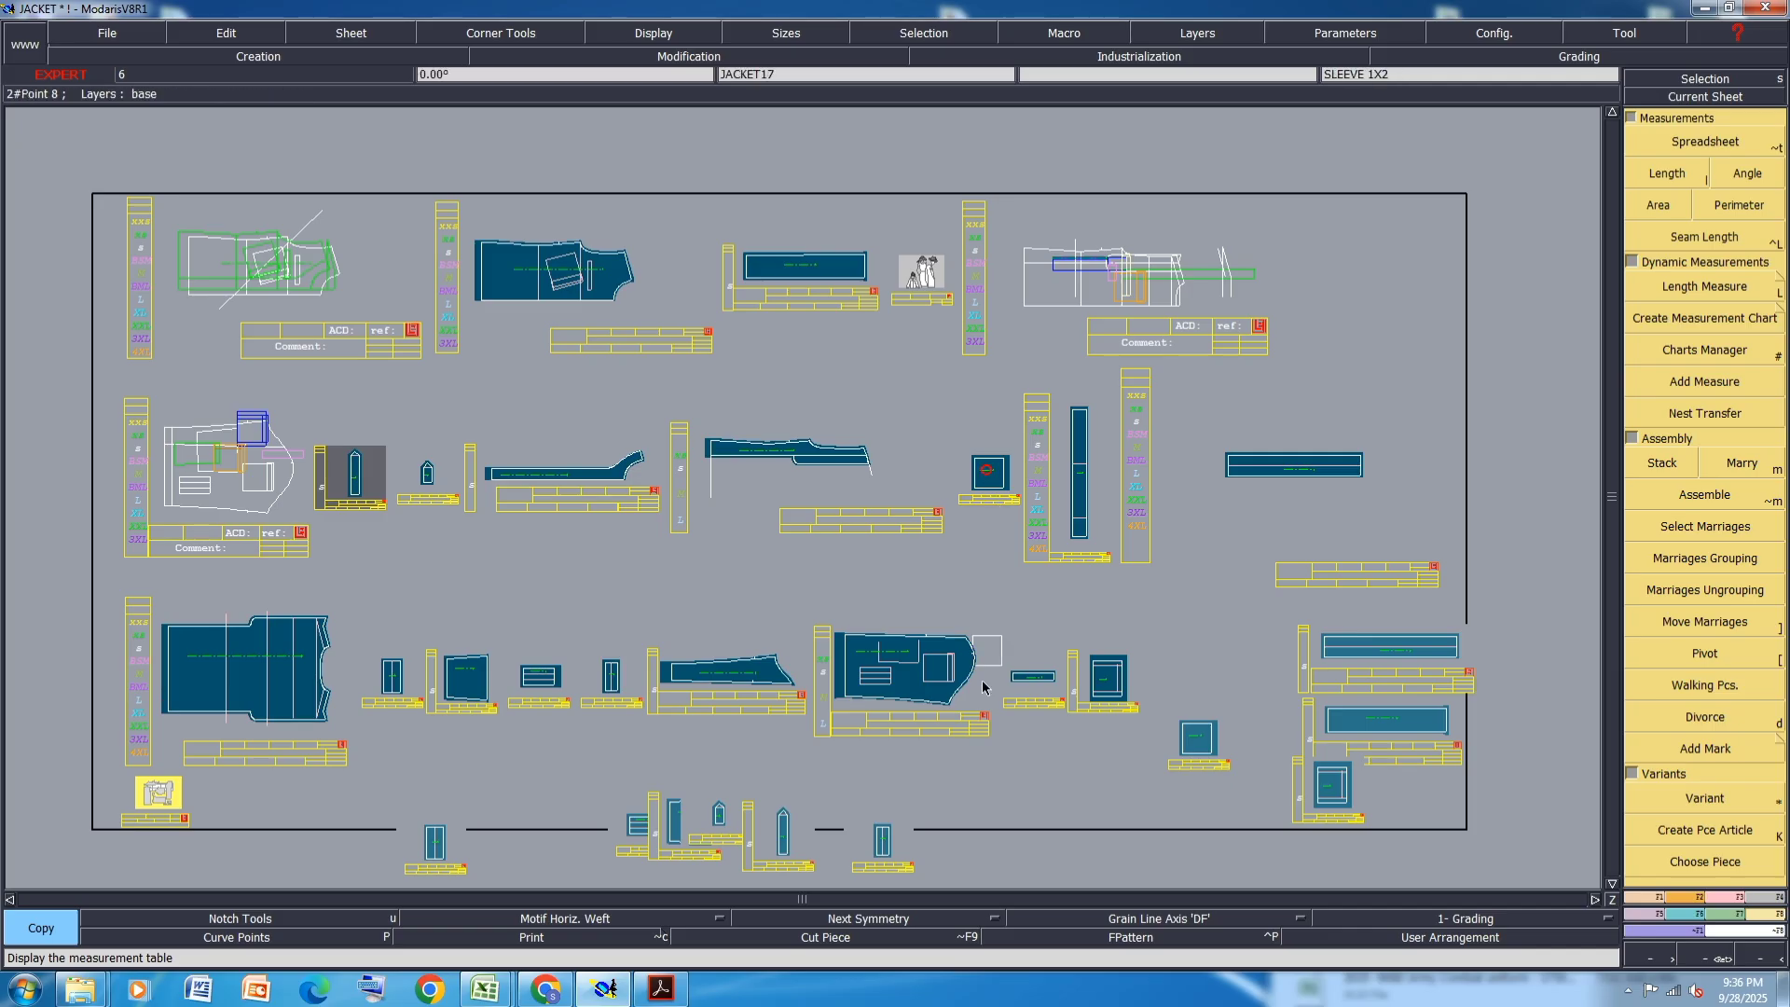
click(999, 800)
click(640, 455)
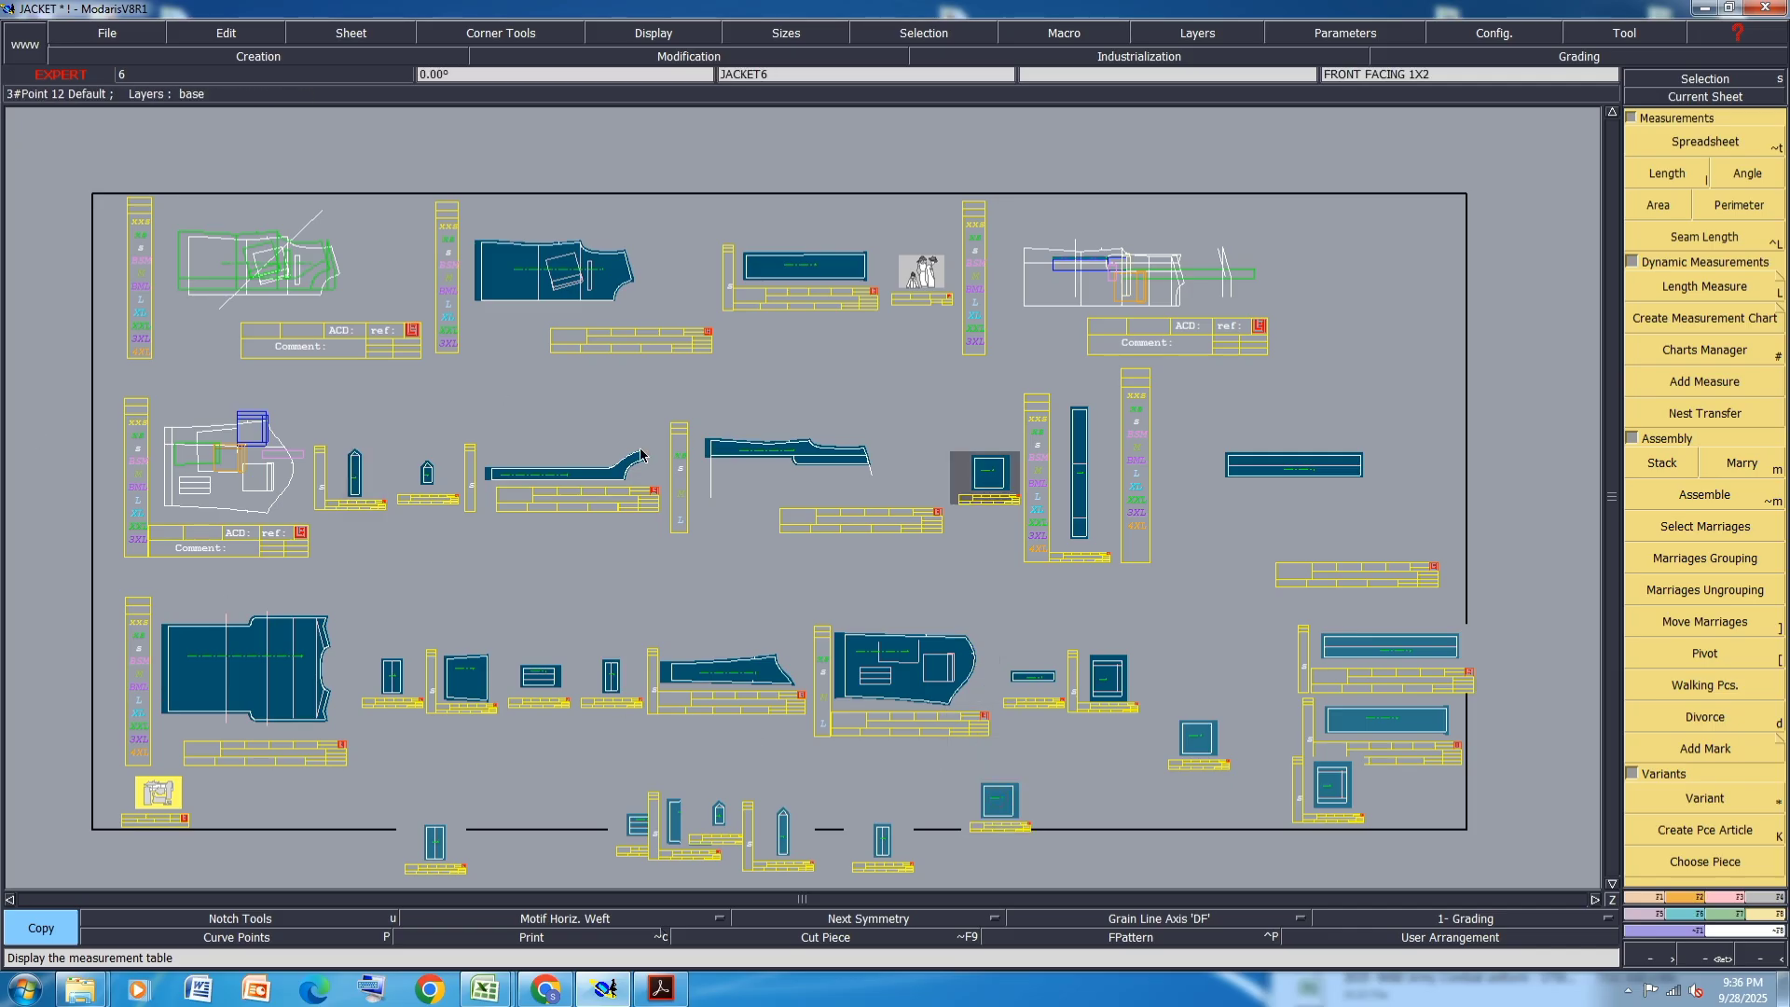
key(j)
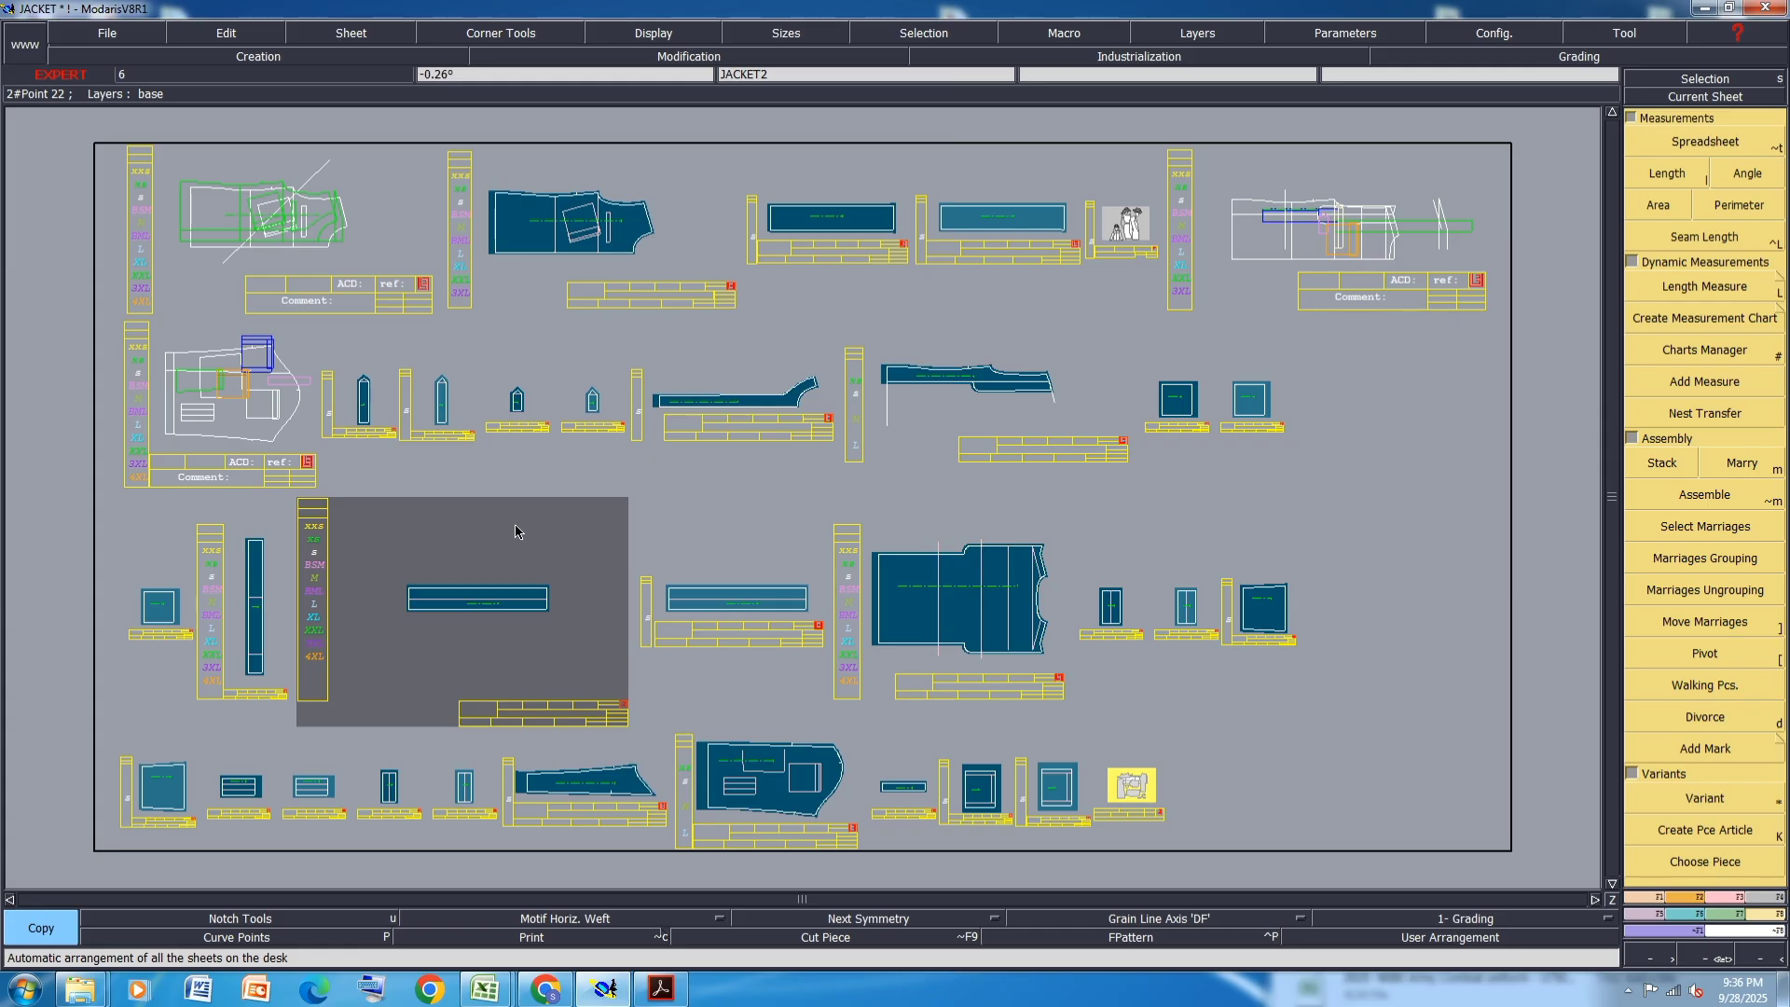
- Select the copied cuff, placket, chest pocket, chest flap, sleeve pocket, sleeve flap, pen pocket and slanted four-sided sheets
key(z)
click(429, 422)
click(593, 410)
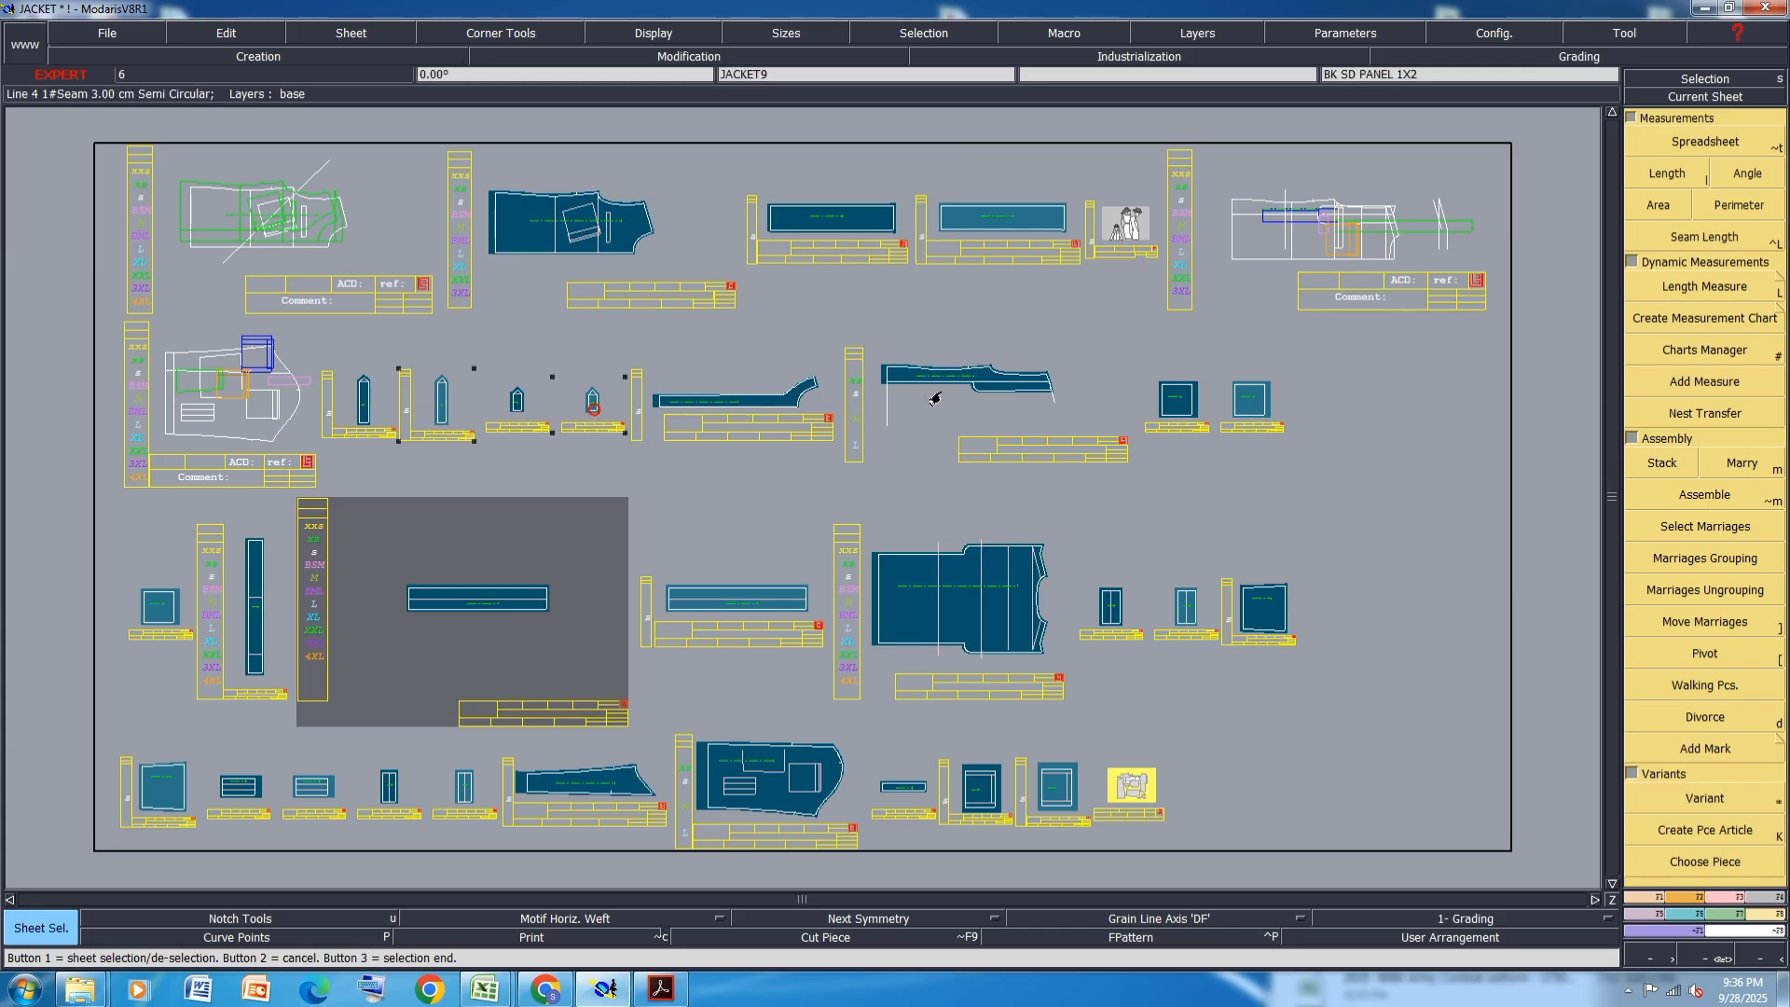
click(1016, 226)
click(1245, 406)
click(1187, 606)
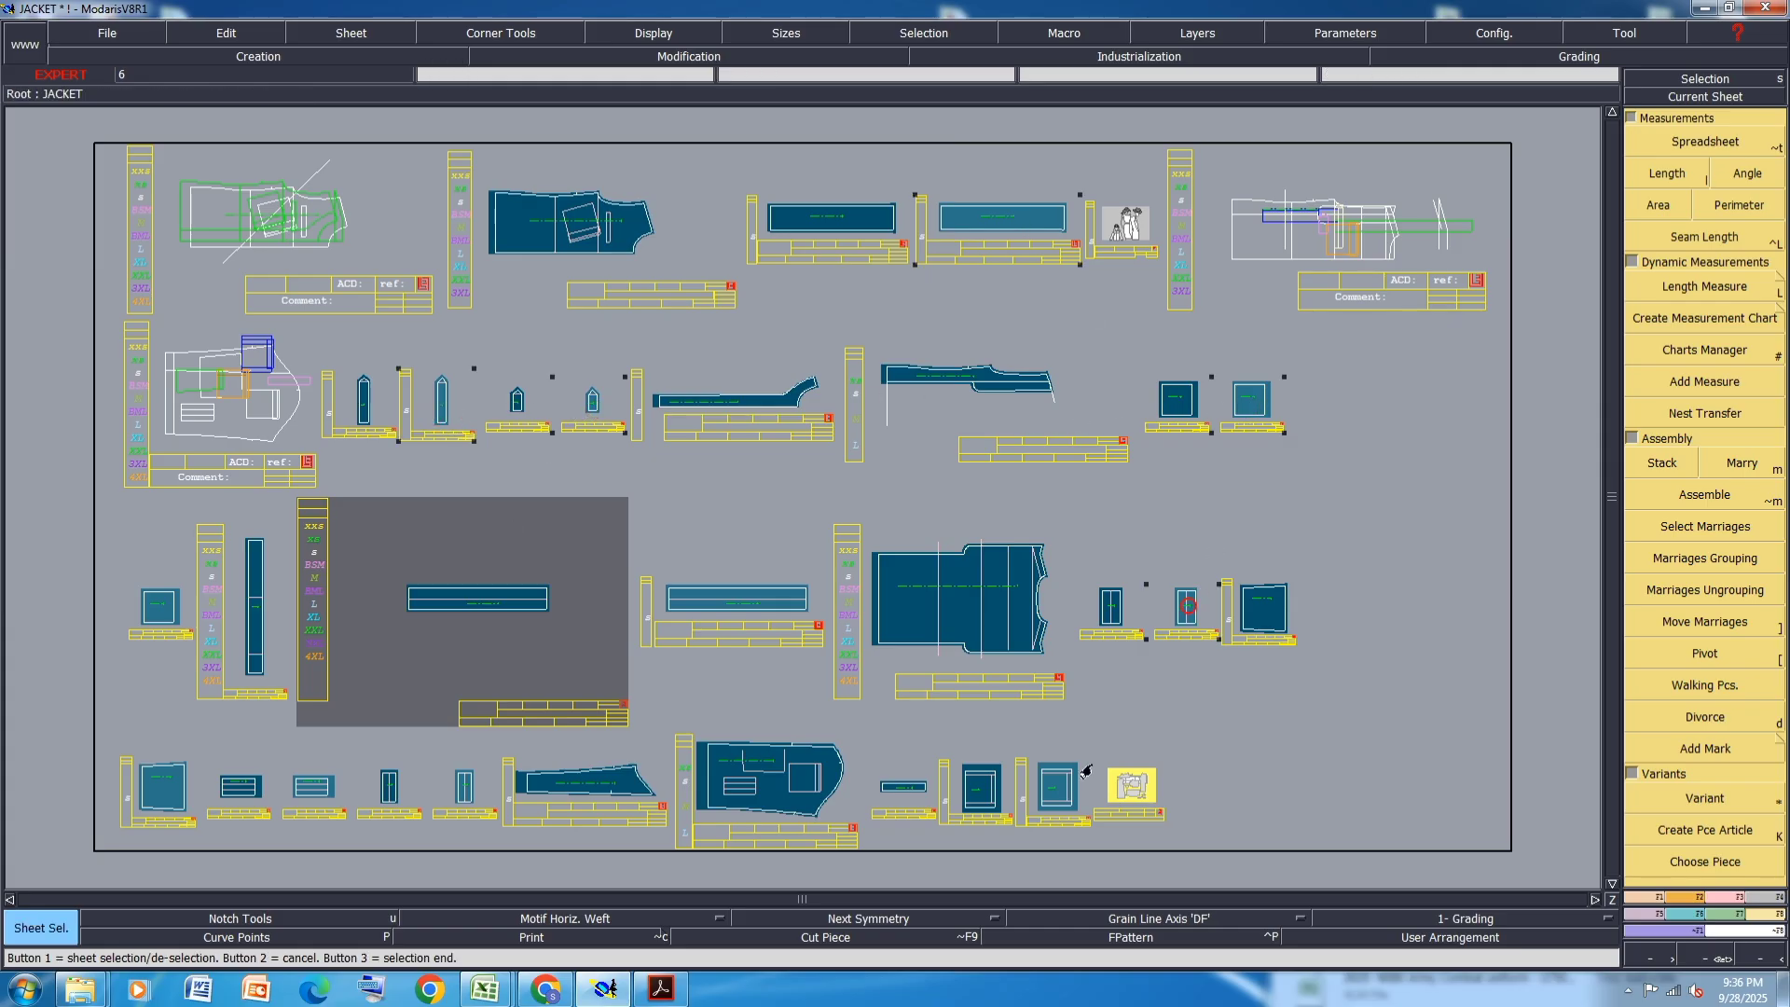
click(1063, 788)
click(451, 788)
click(322, 788)
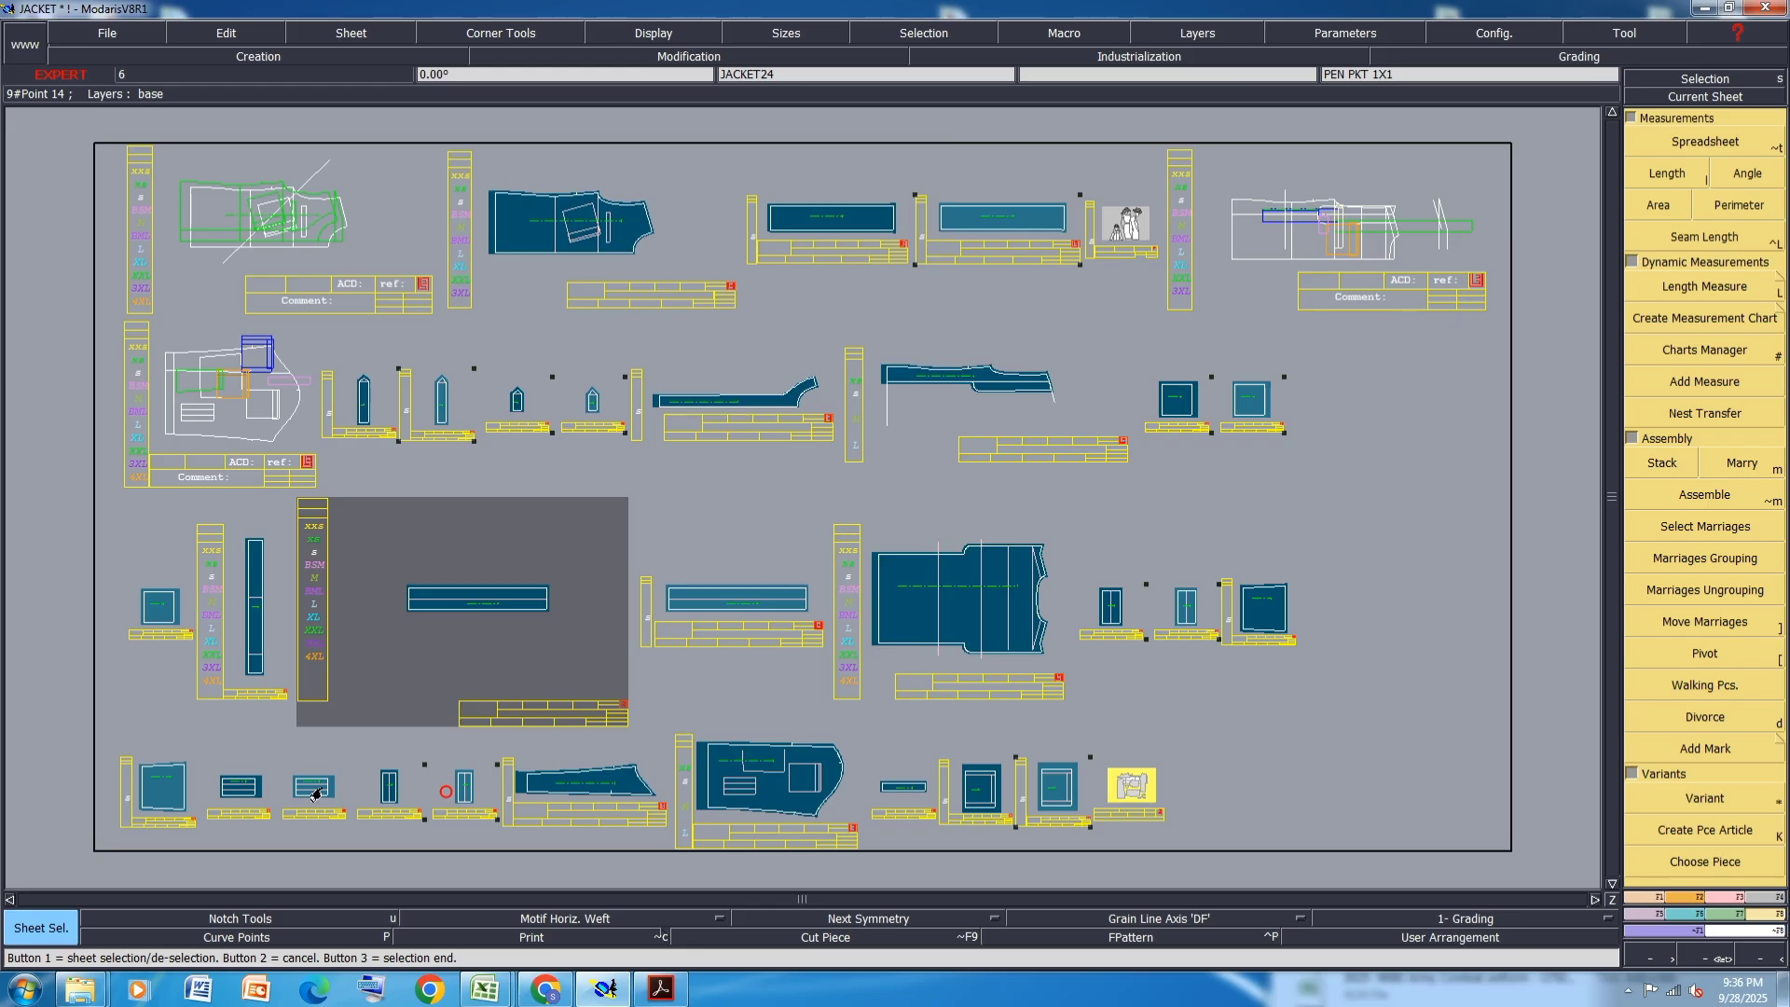
click(171, 788)
click(160, 606)
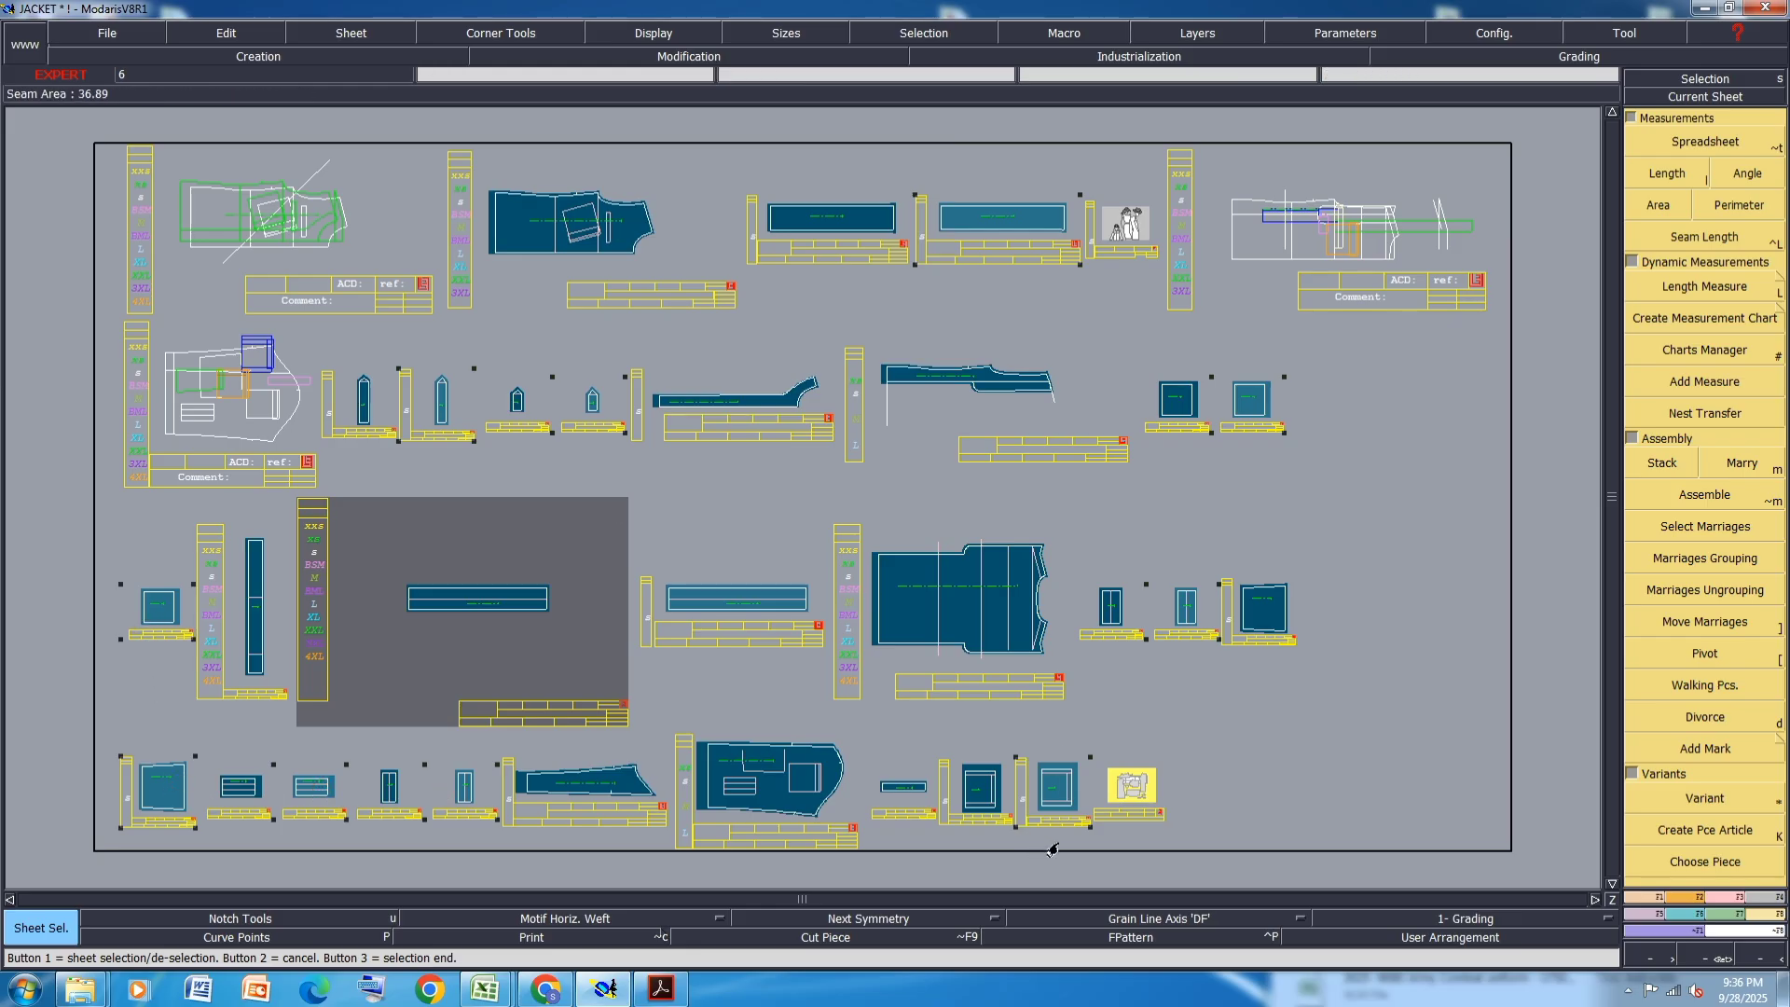
- Add the jacket variant to the sheet selection and display only the selected sheets
click(1131, 788)
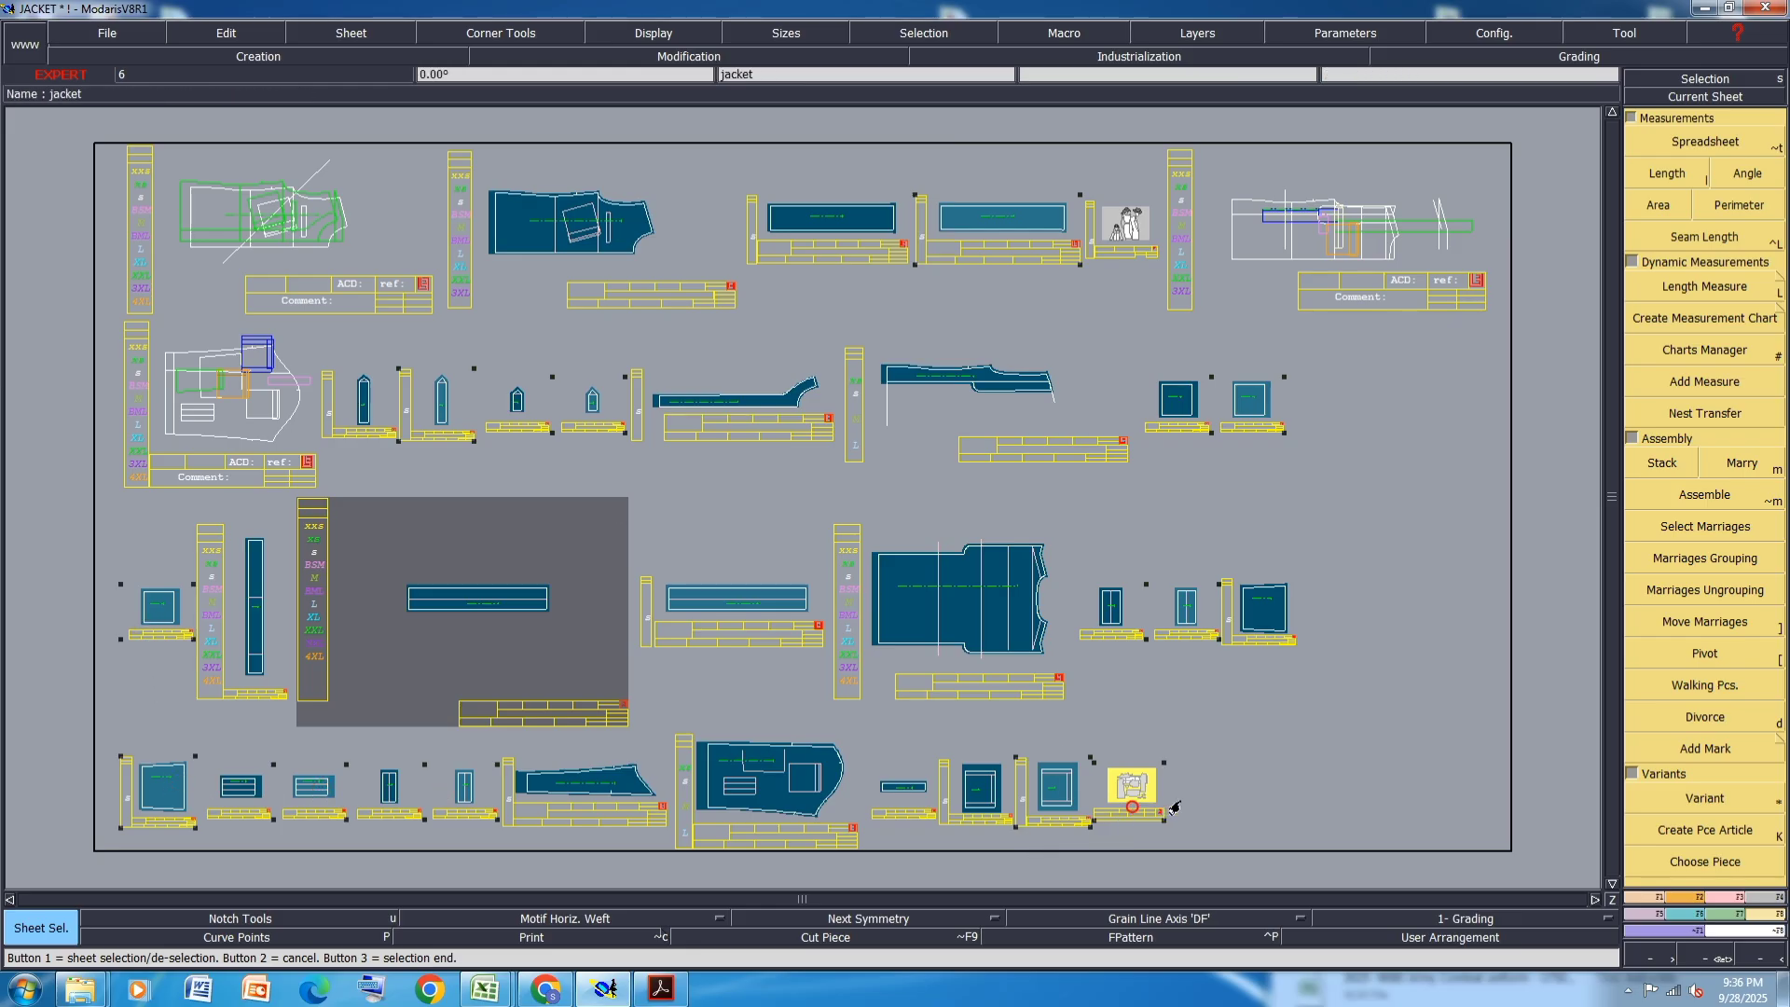
right_click(1389, 777)
key(v)
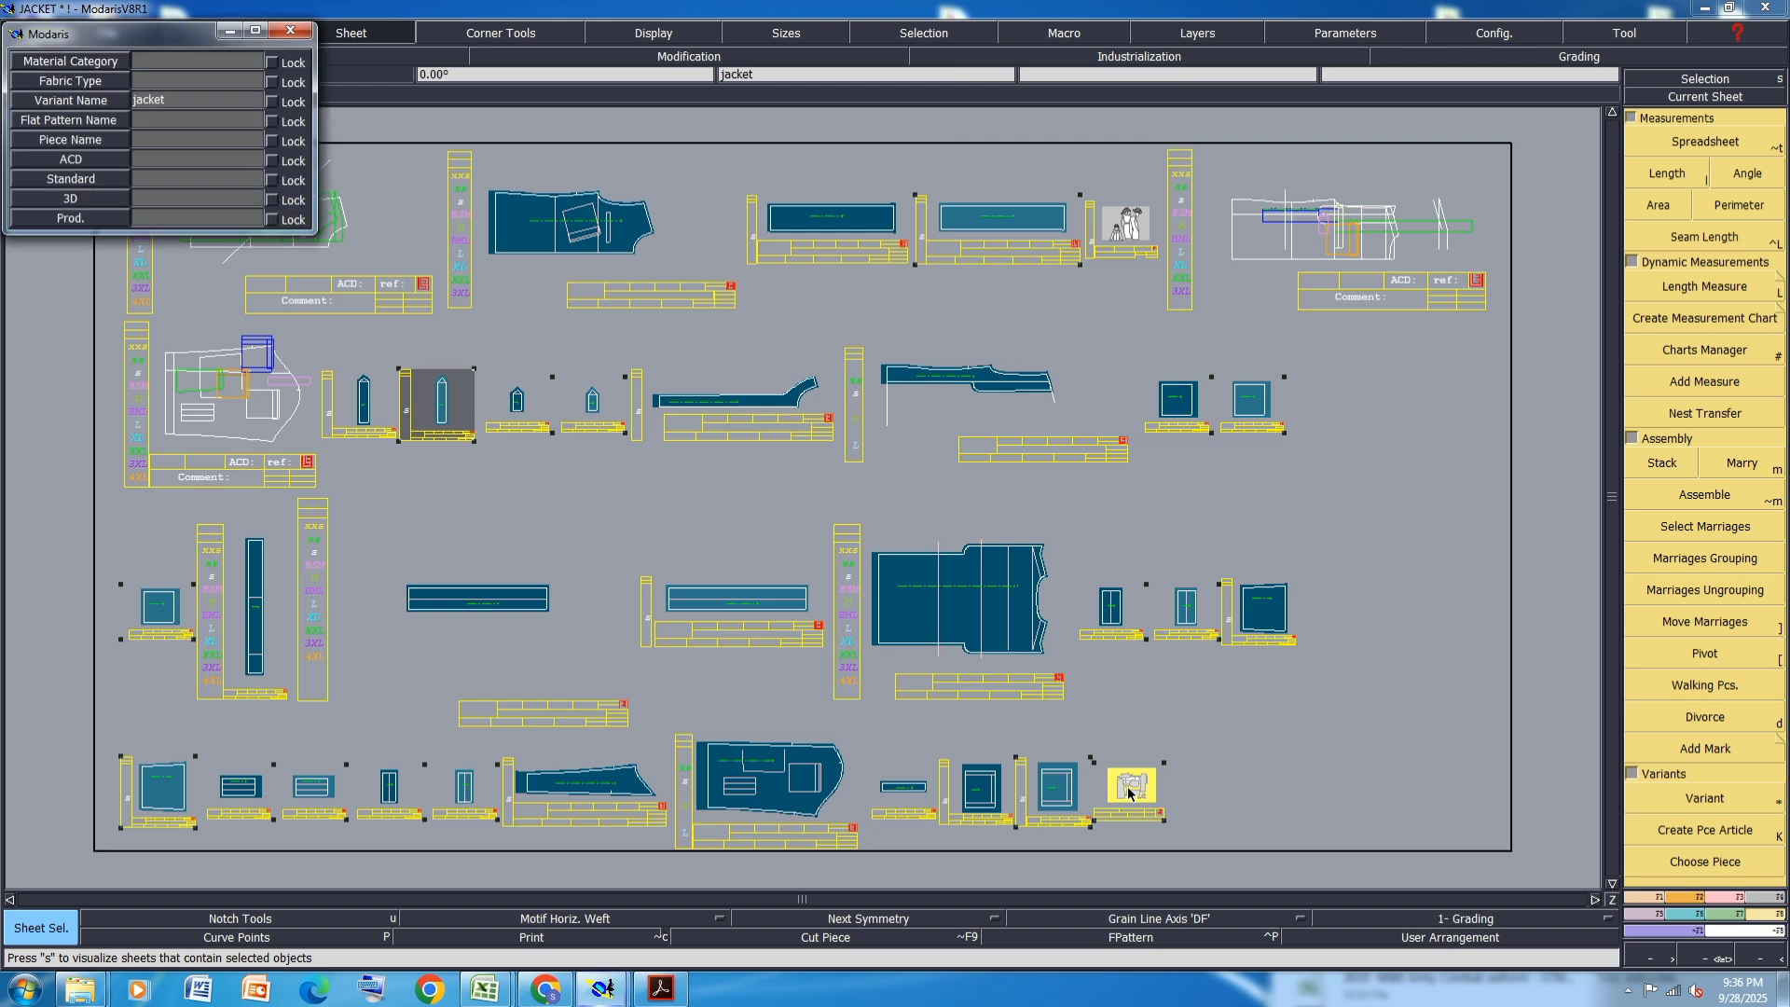
key(s)
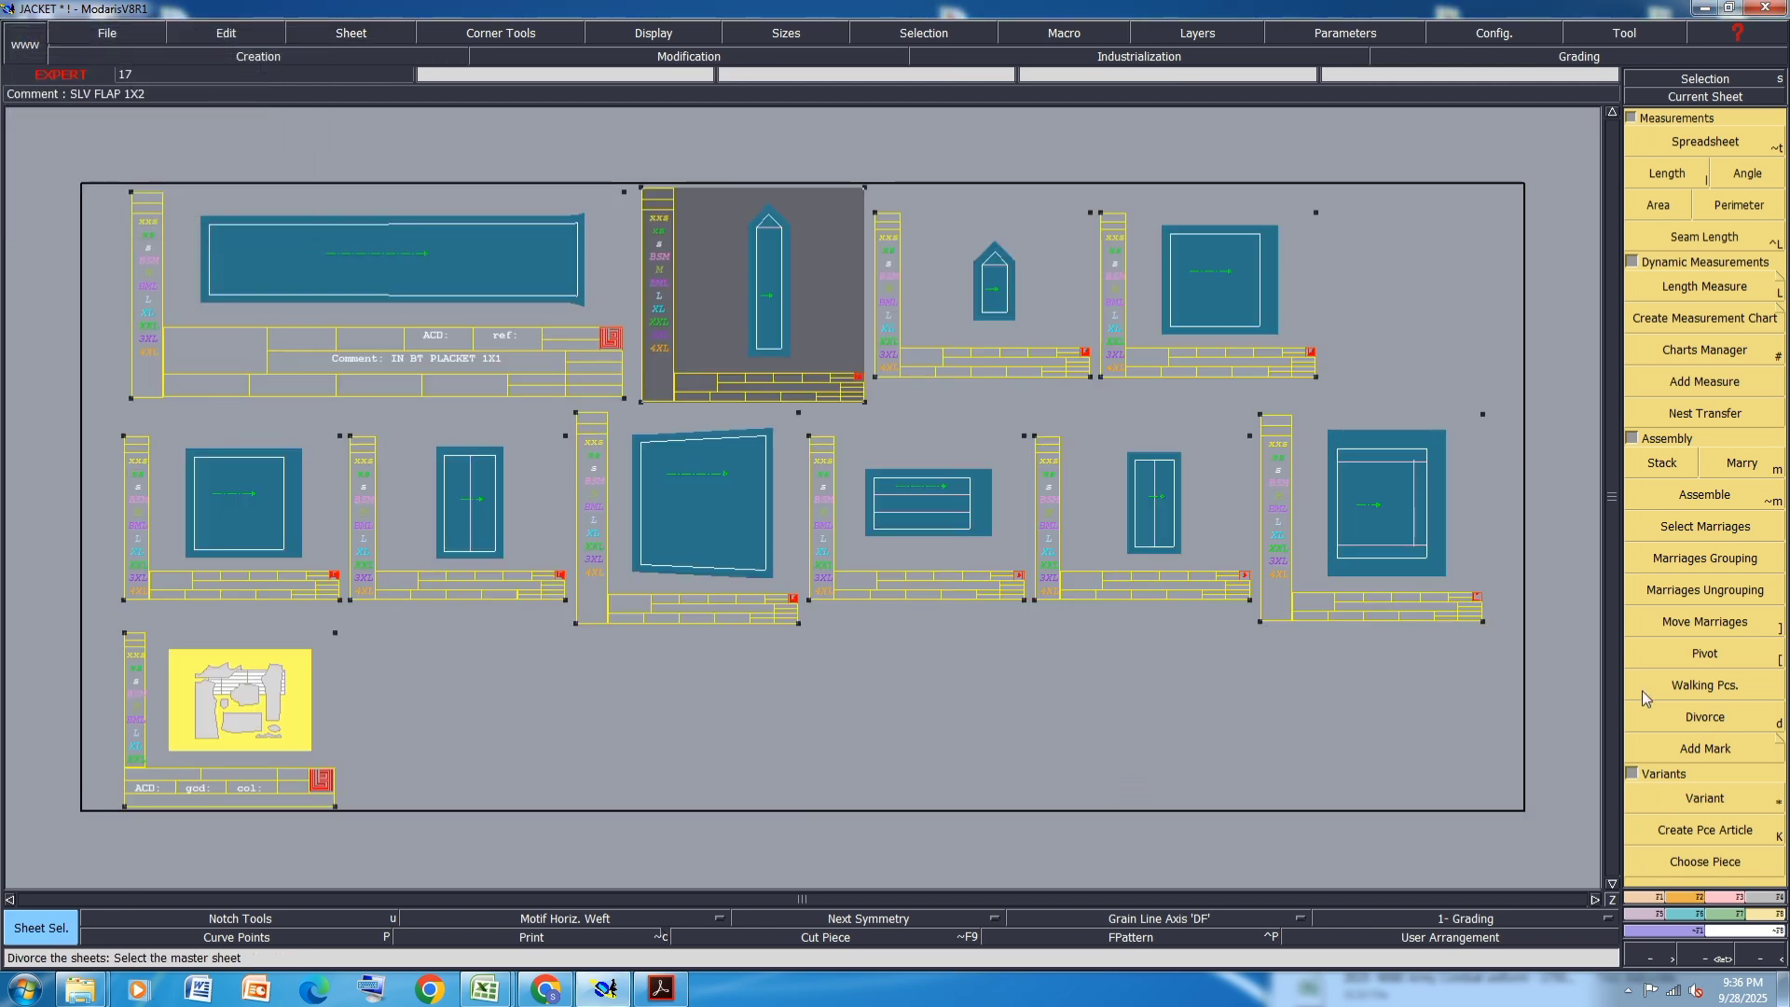
- Extract a seam piece from the central area of the SLV PKT 1X2 copy and rearrange the sheets
click(1762, 896)
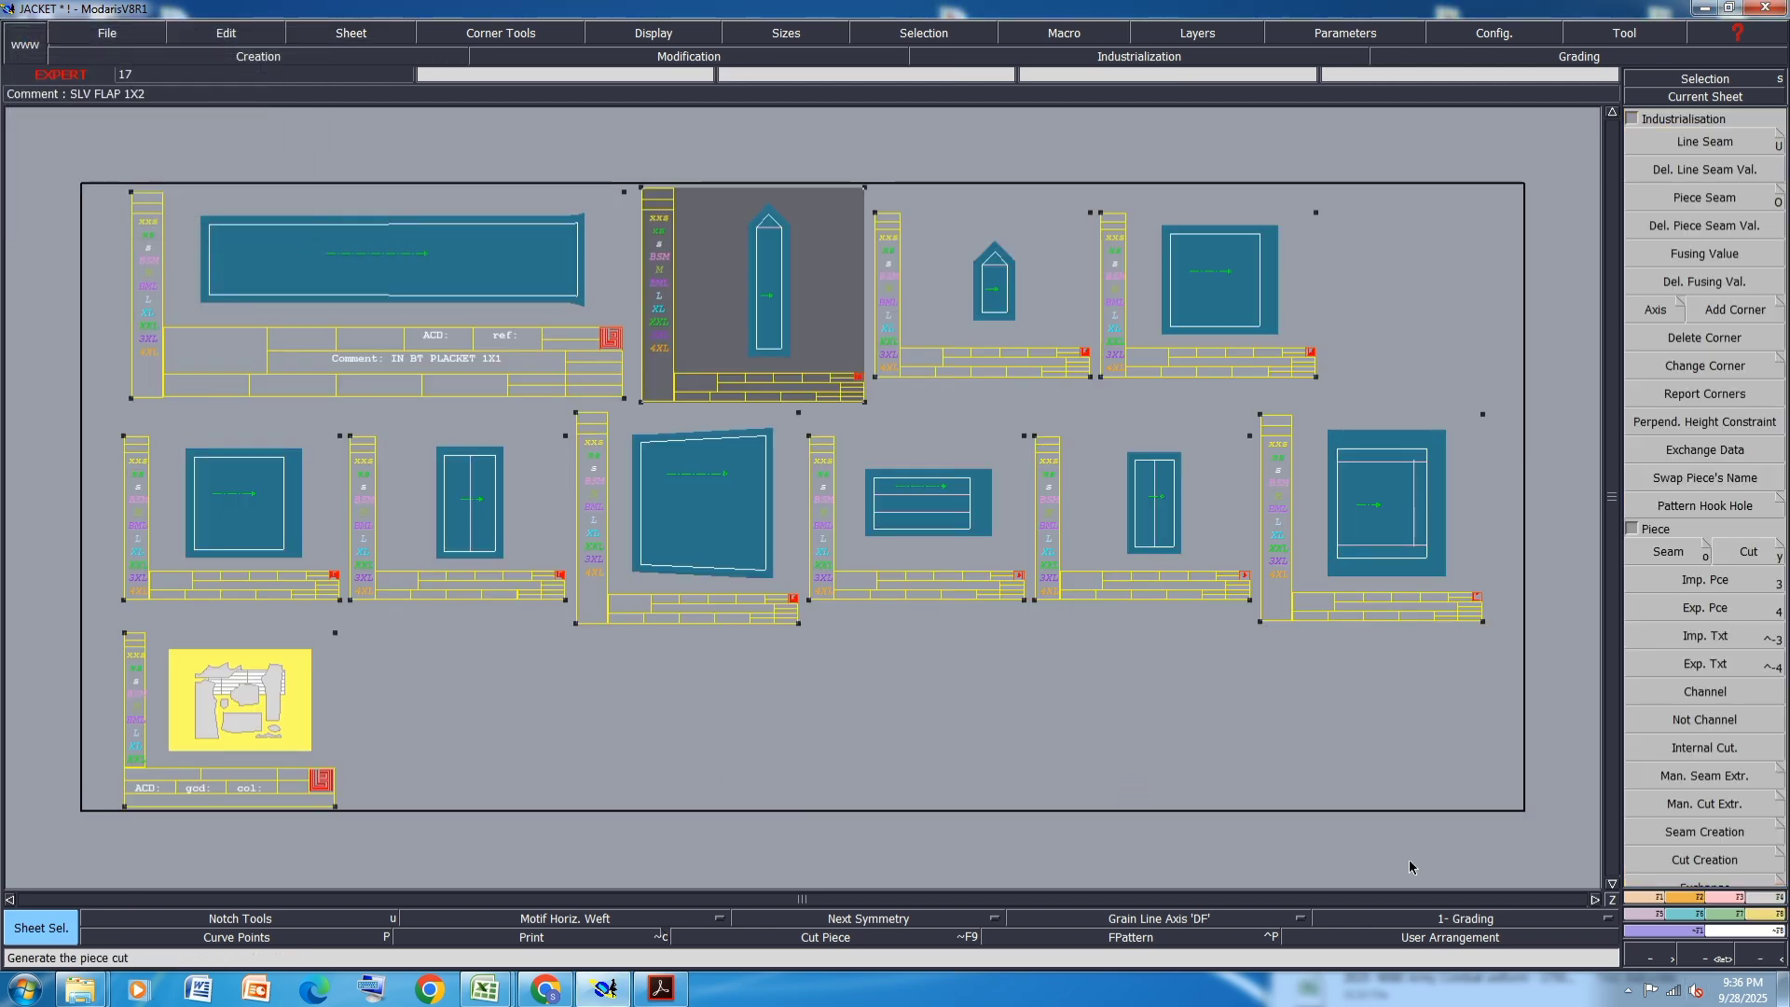
scroll(1395, 506, up, 3)
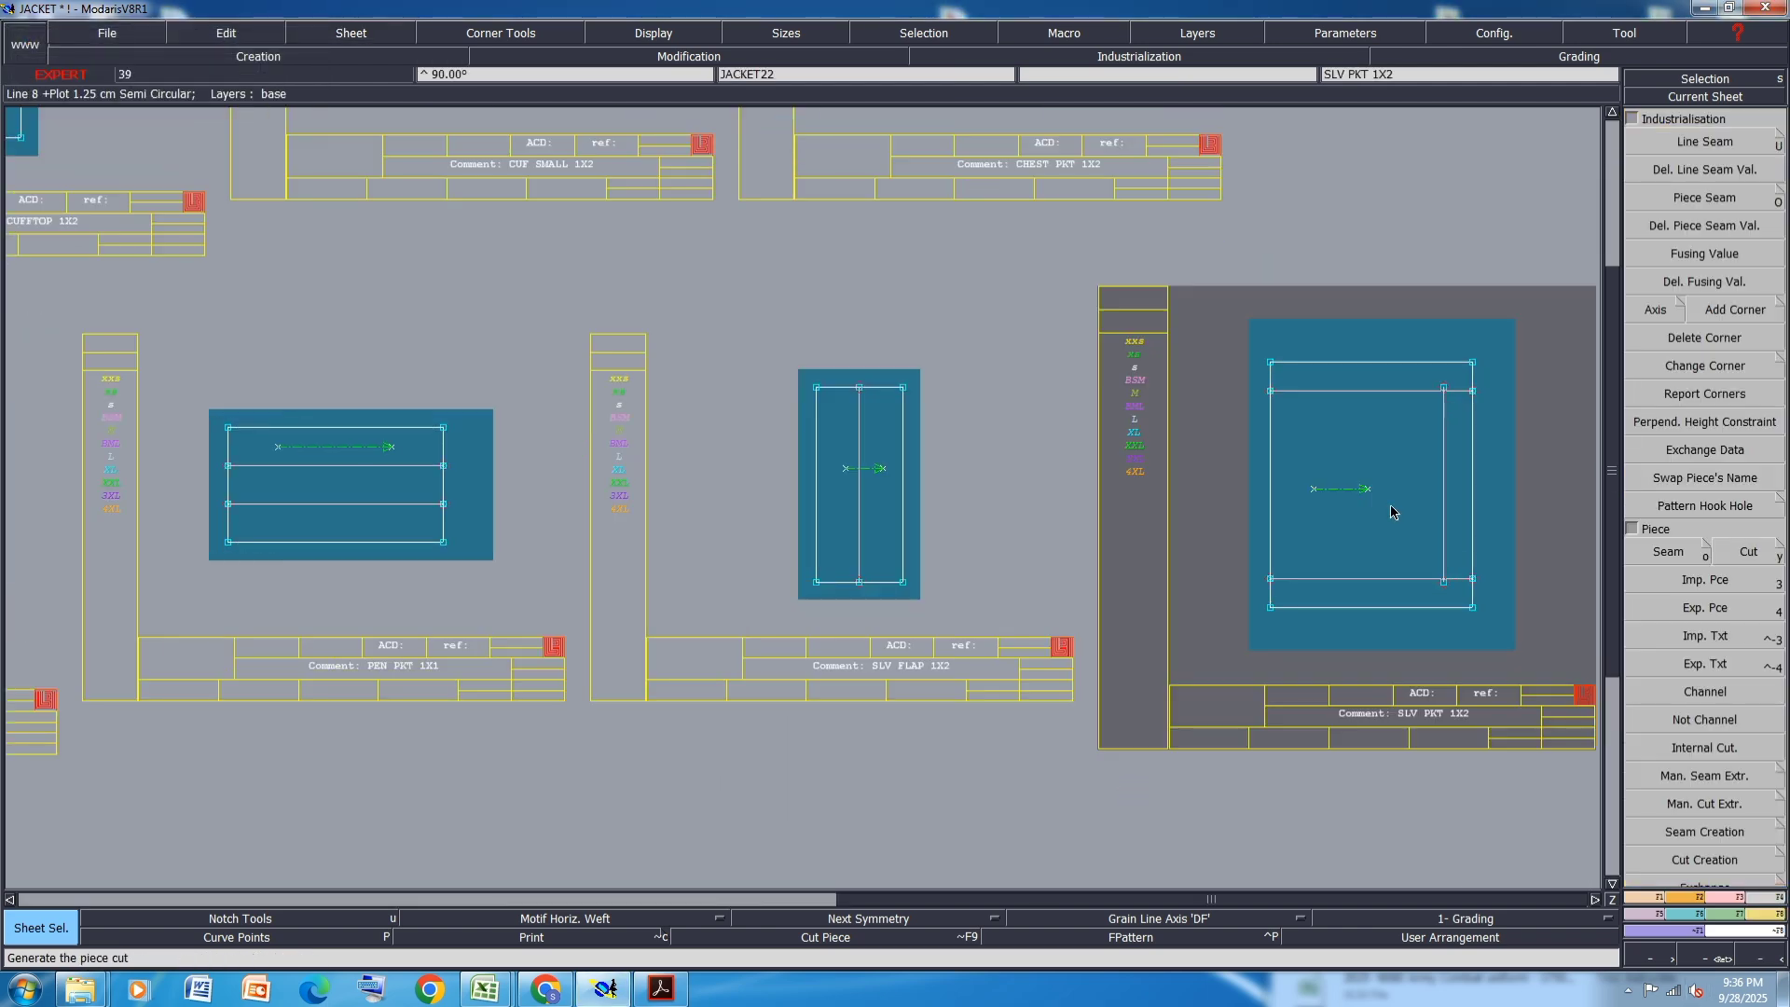
key(o)
click(1455, 477)
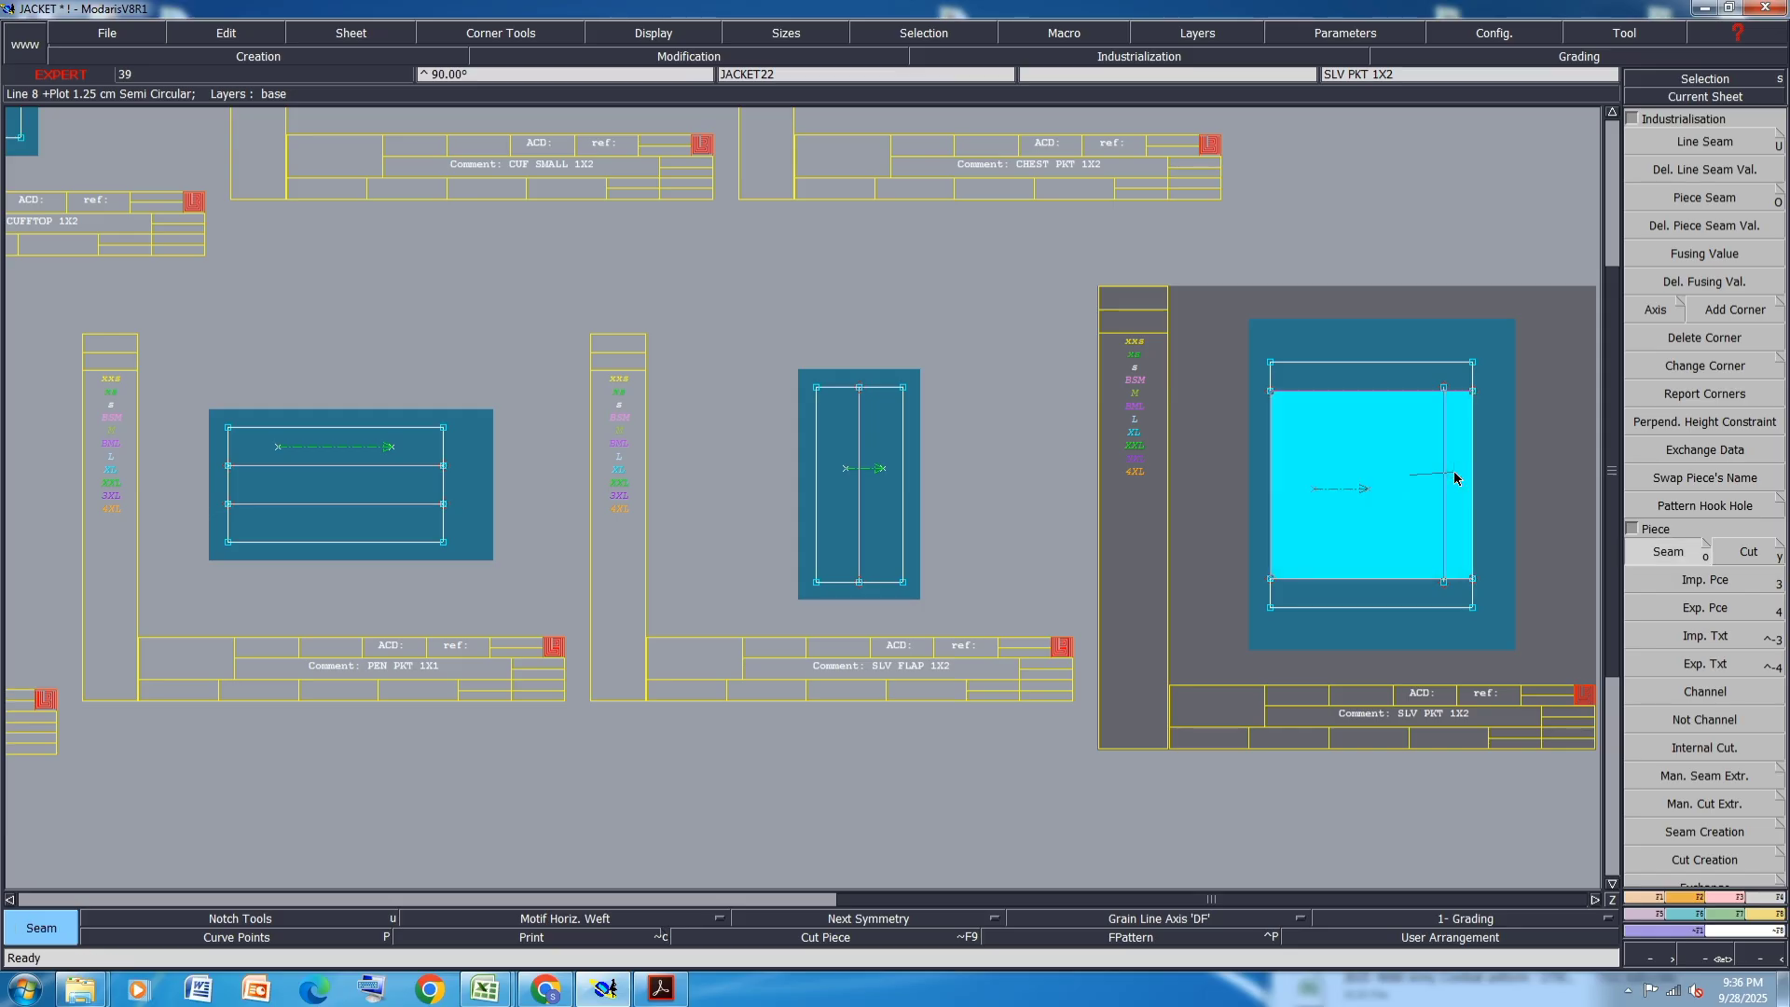
right_click(1455, 477)
key(j)
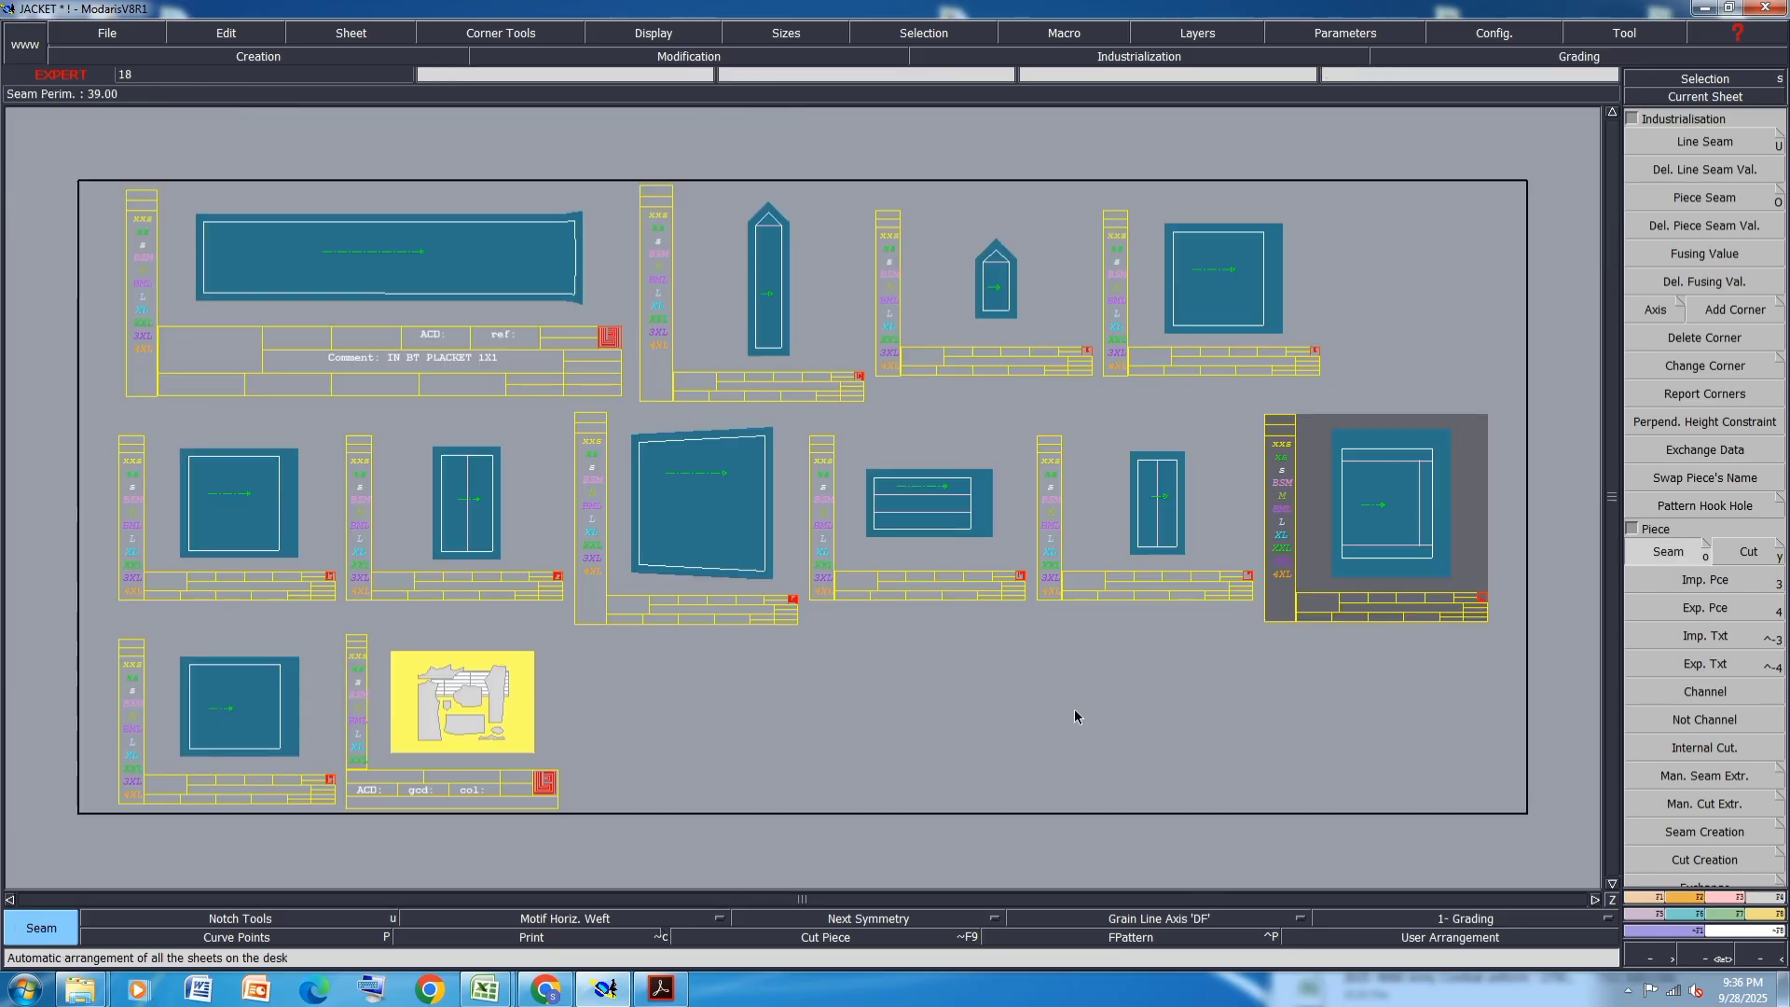
- Delete the SLV PKT 1X2 copy from which the central seam piece was extracted
click(1715, 452)
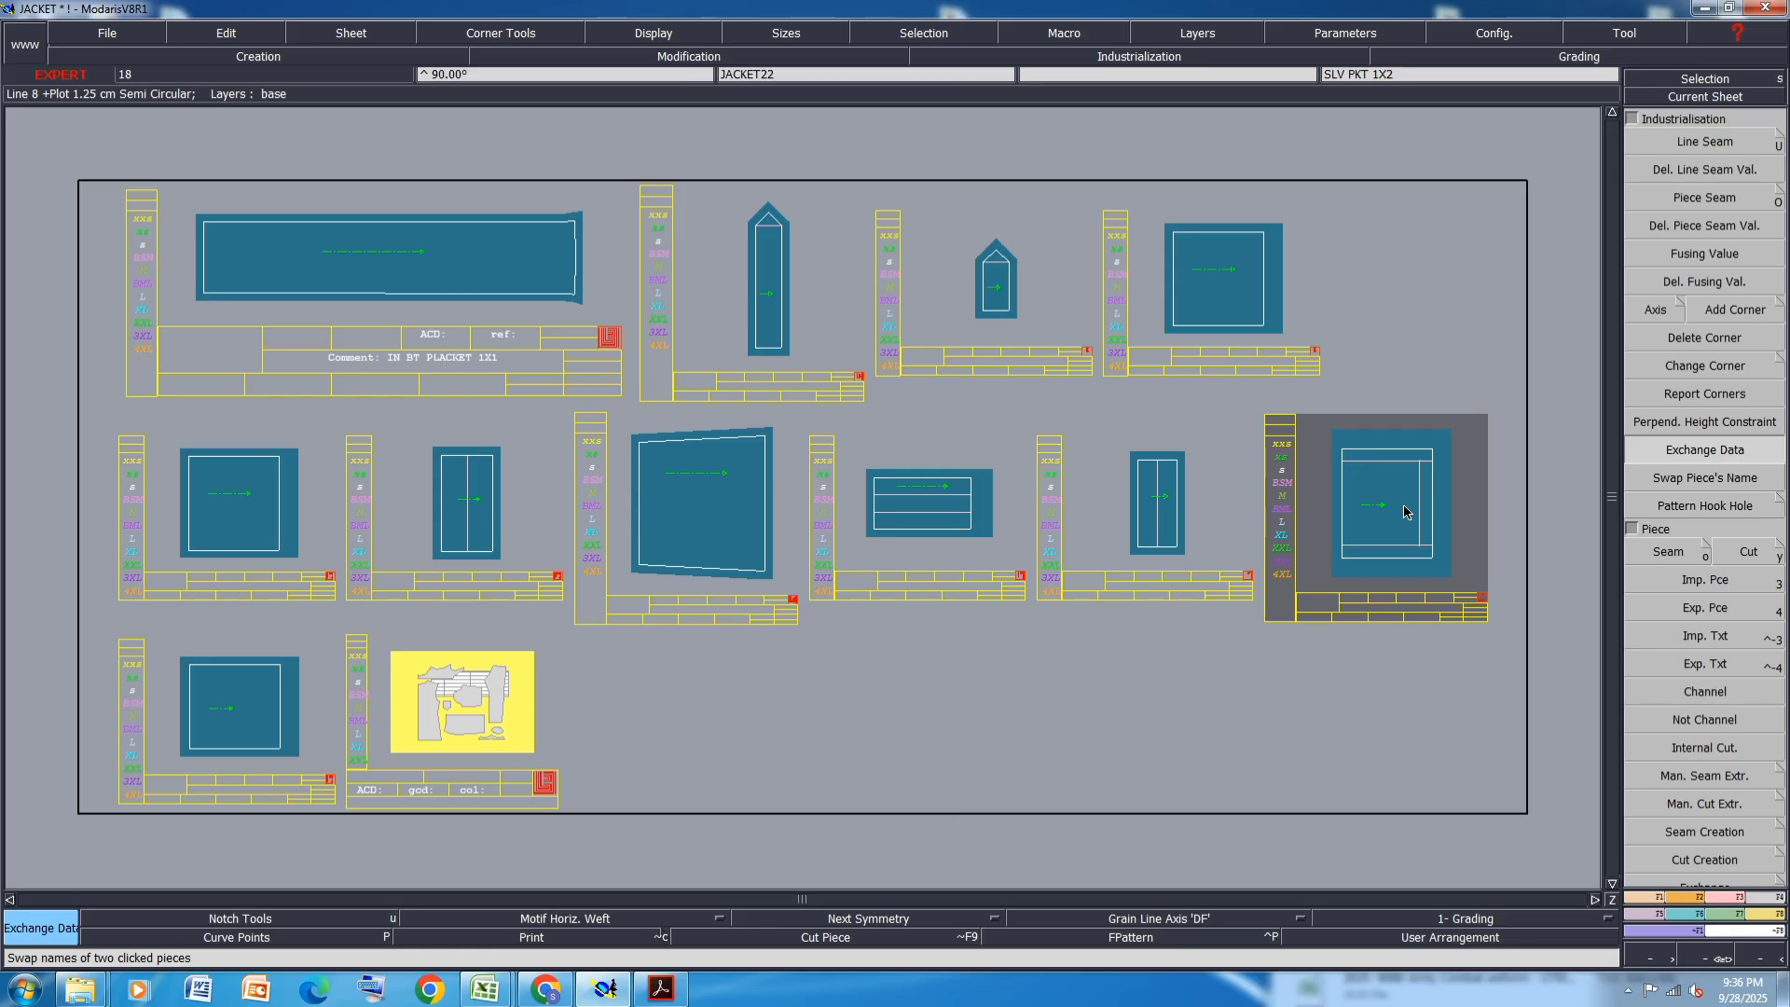
key(Delete)
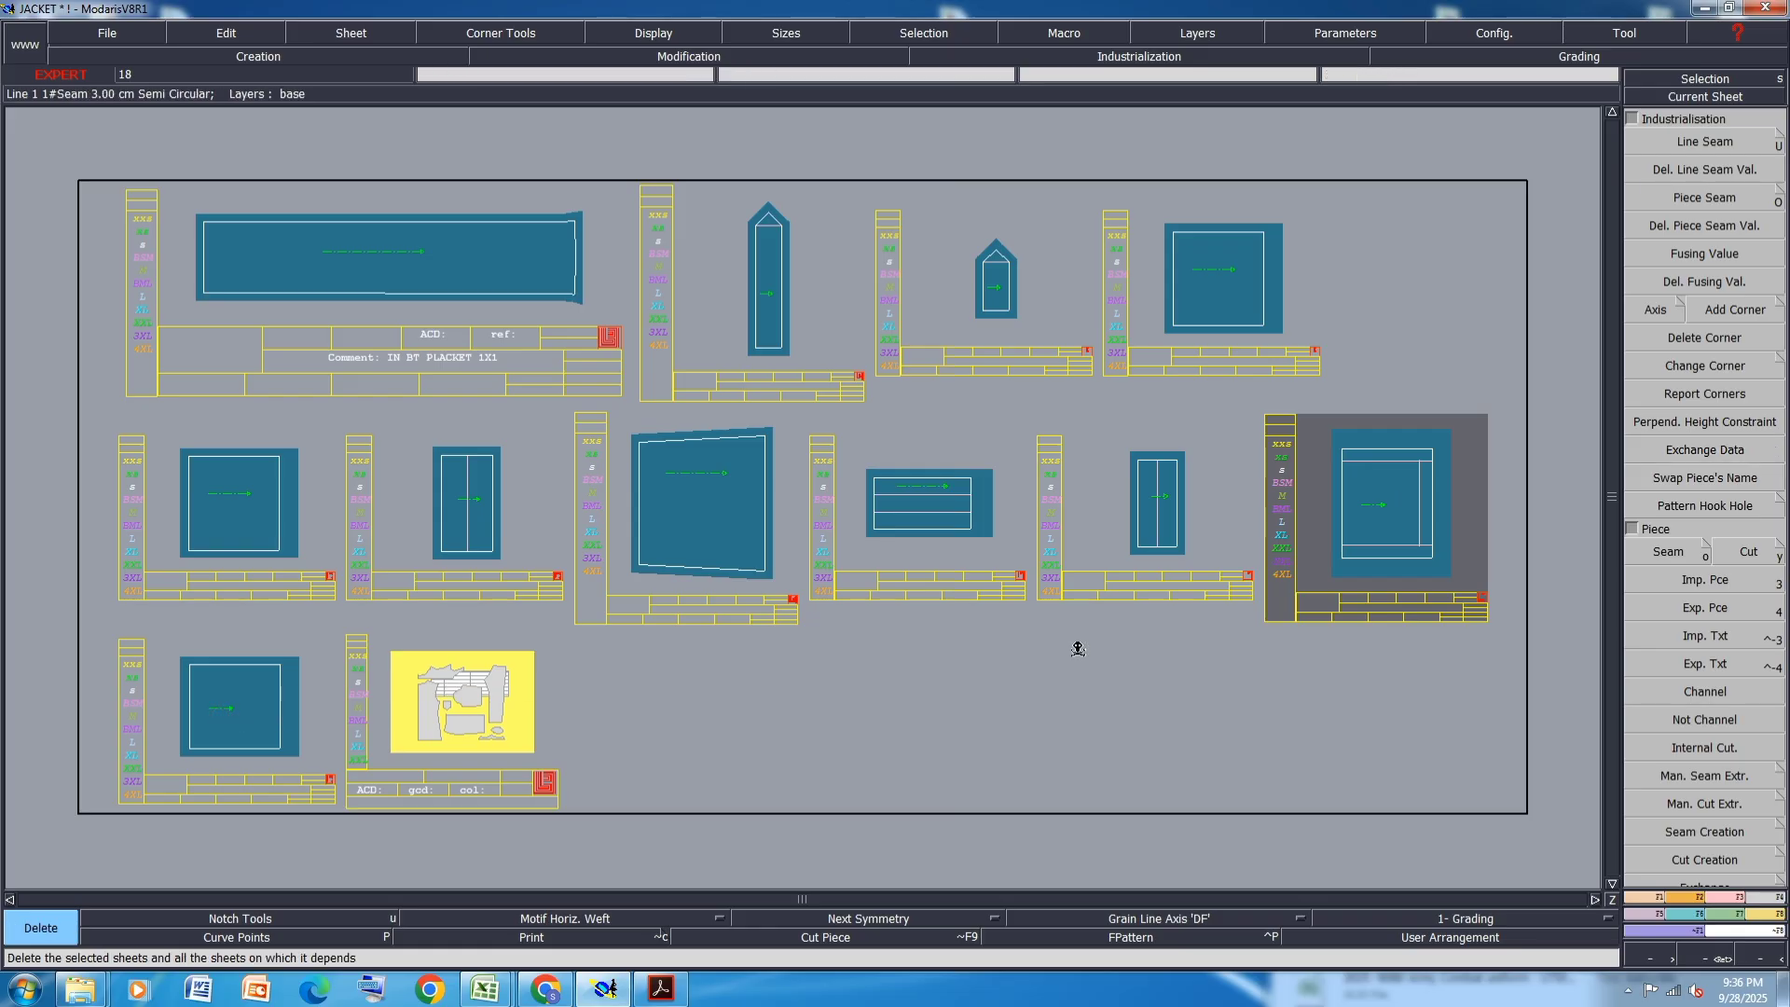
click(1433, 543)
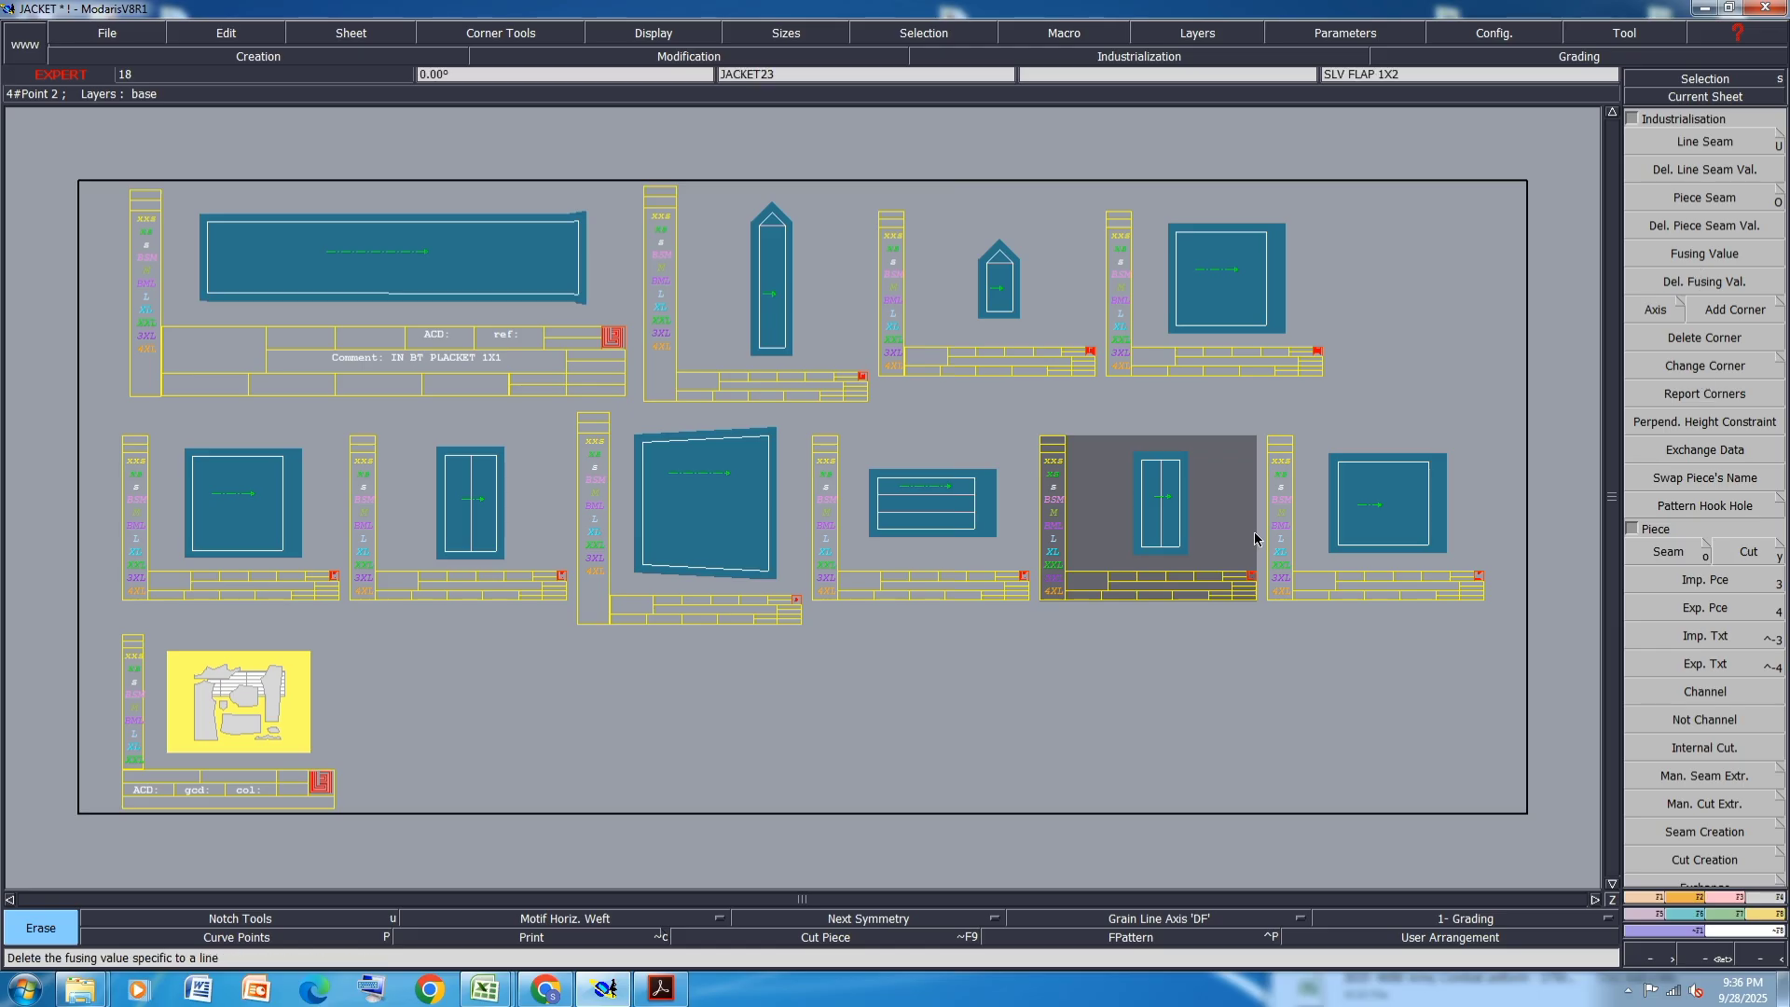
- Delete the line seam values of the extracted sleeve pocket piece and the CHEST PKT, SLV FLAP and PEN PKT copies
click(1708, 161)
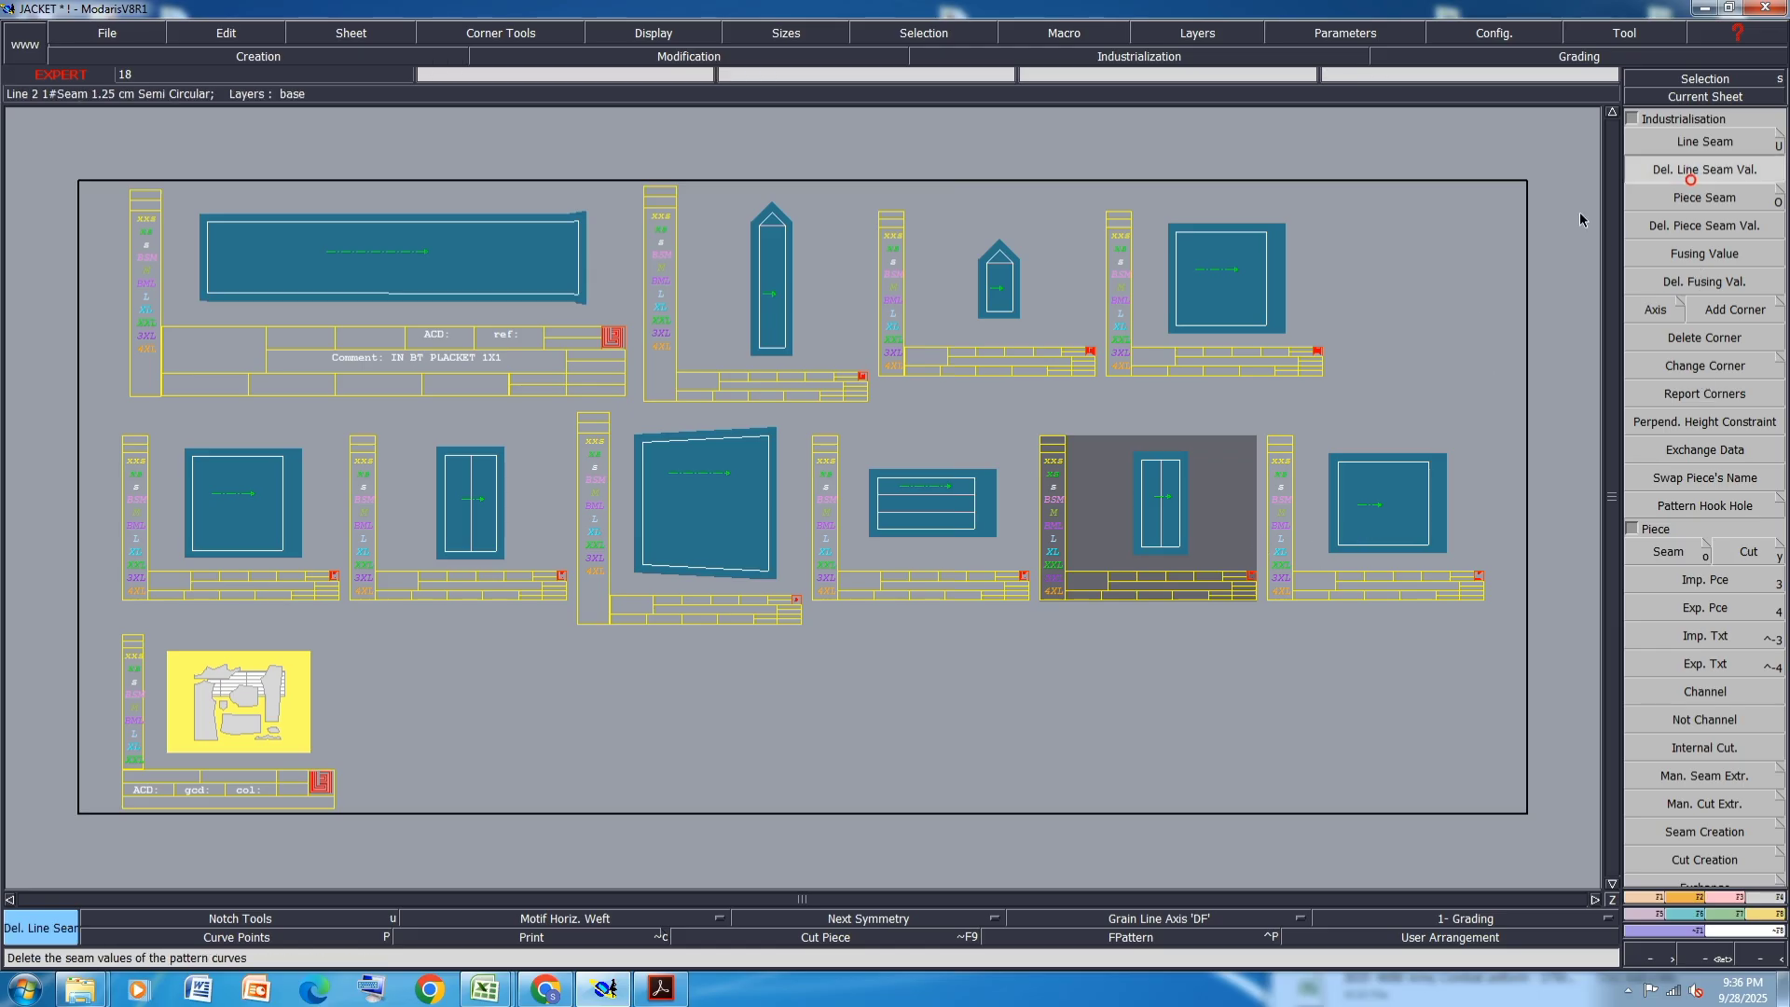
click(1380, 480)
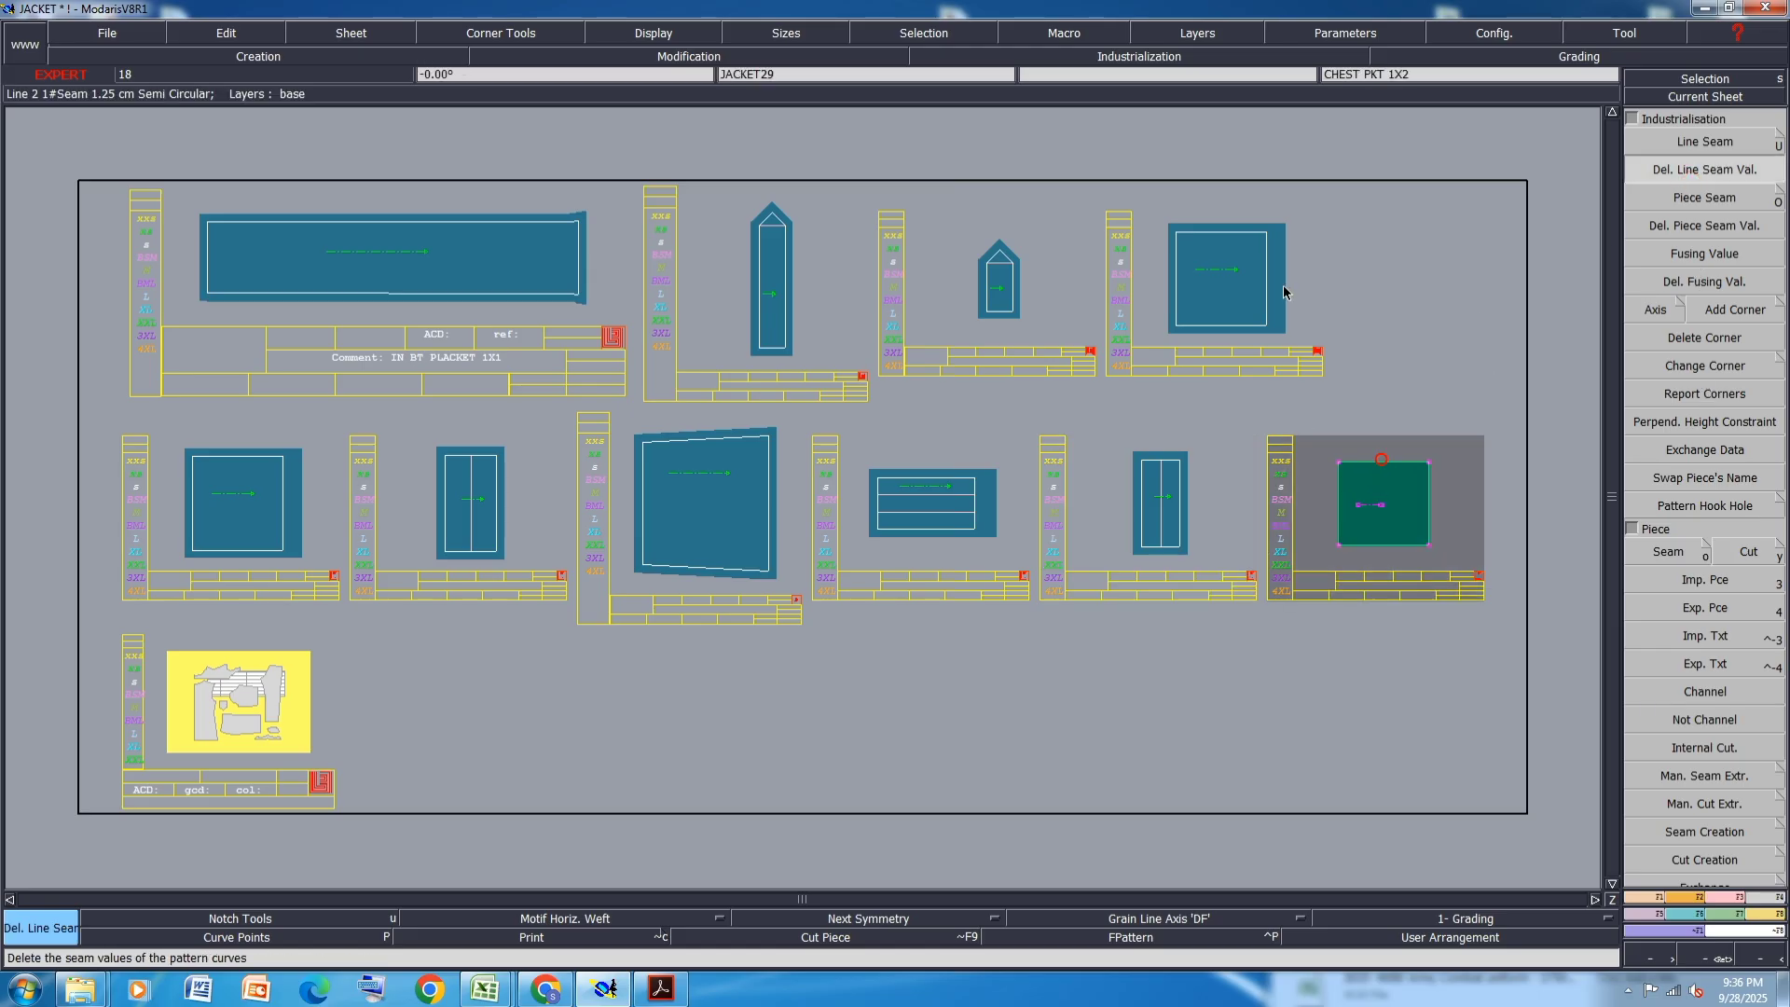
click(1196, 230)
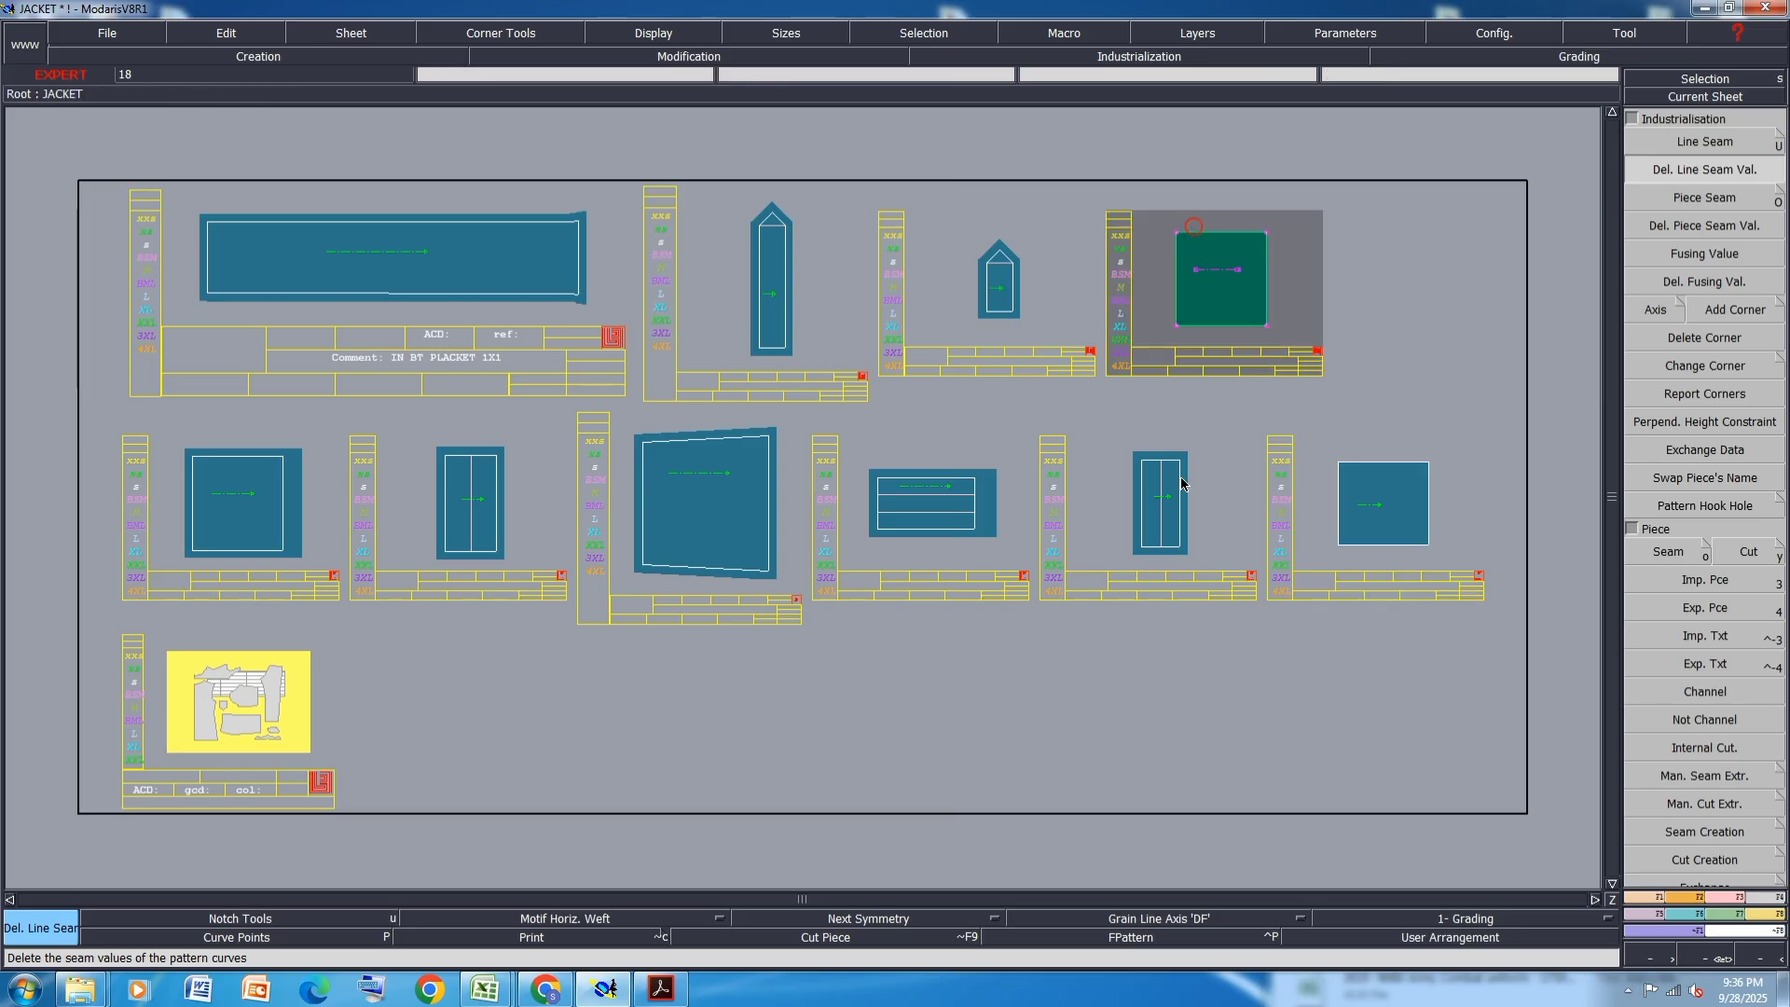
click(1144, 511)
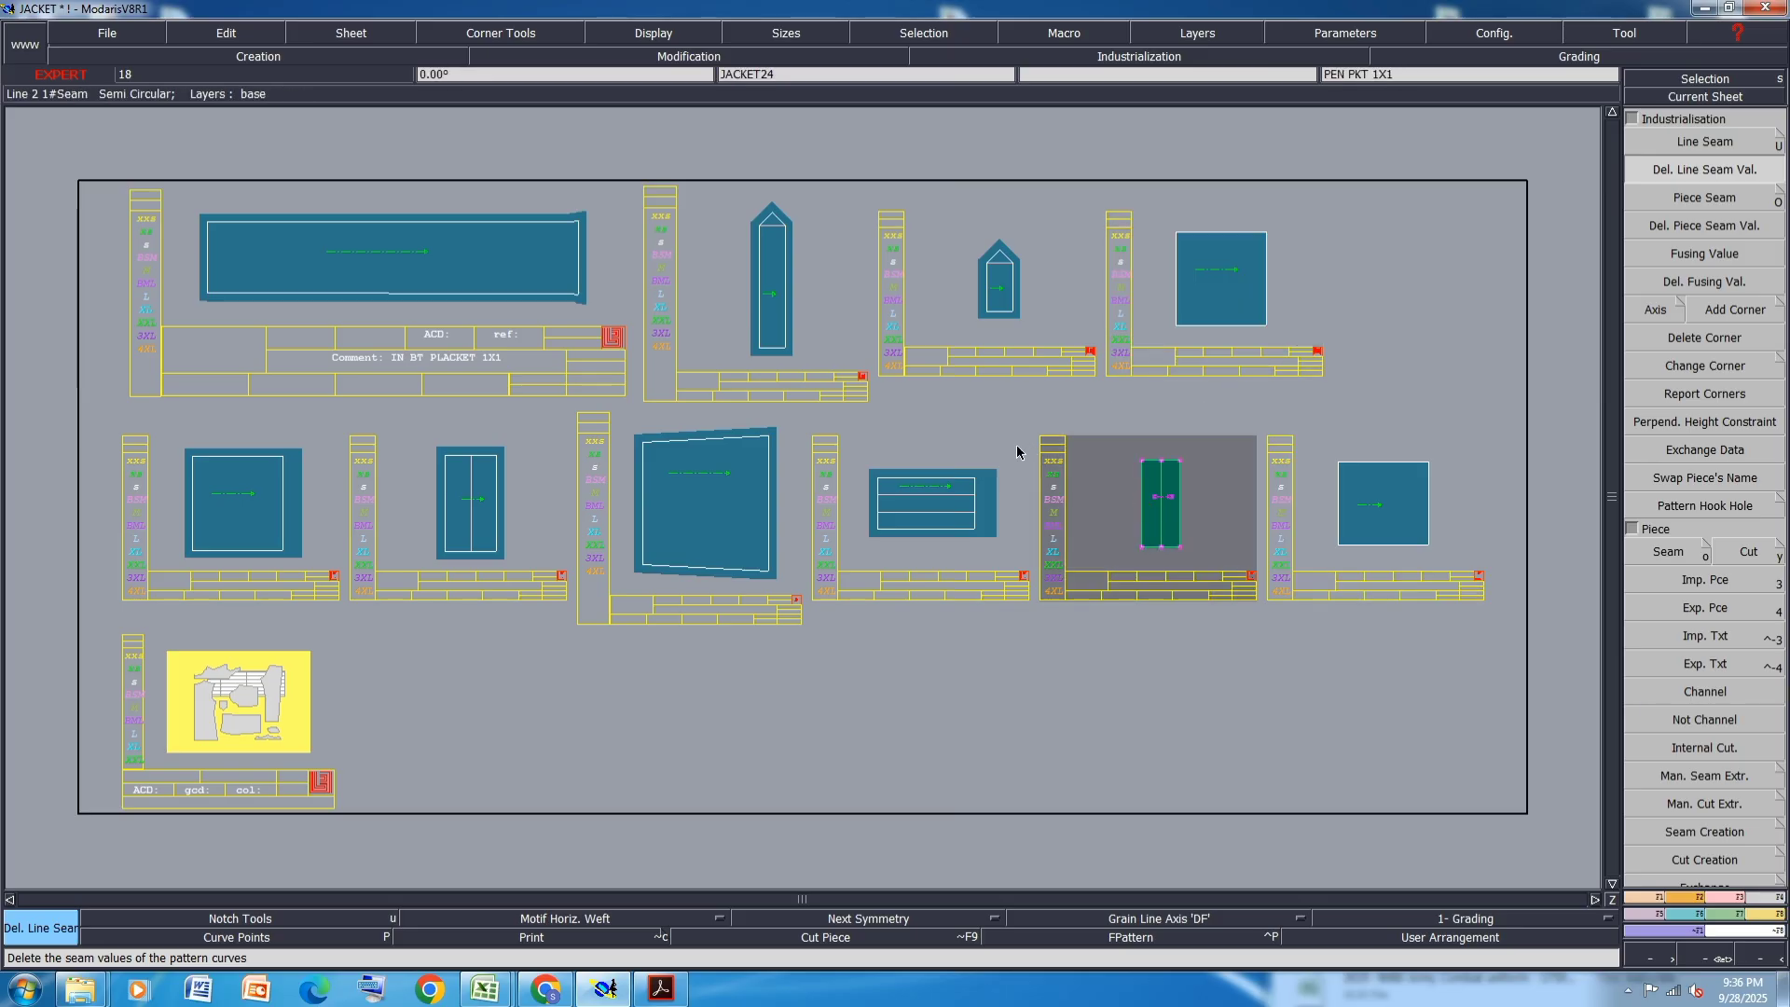
click(916, 476)
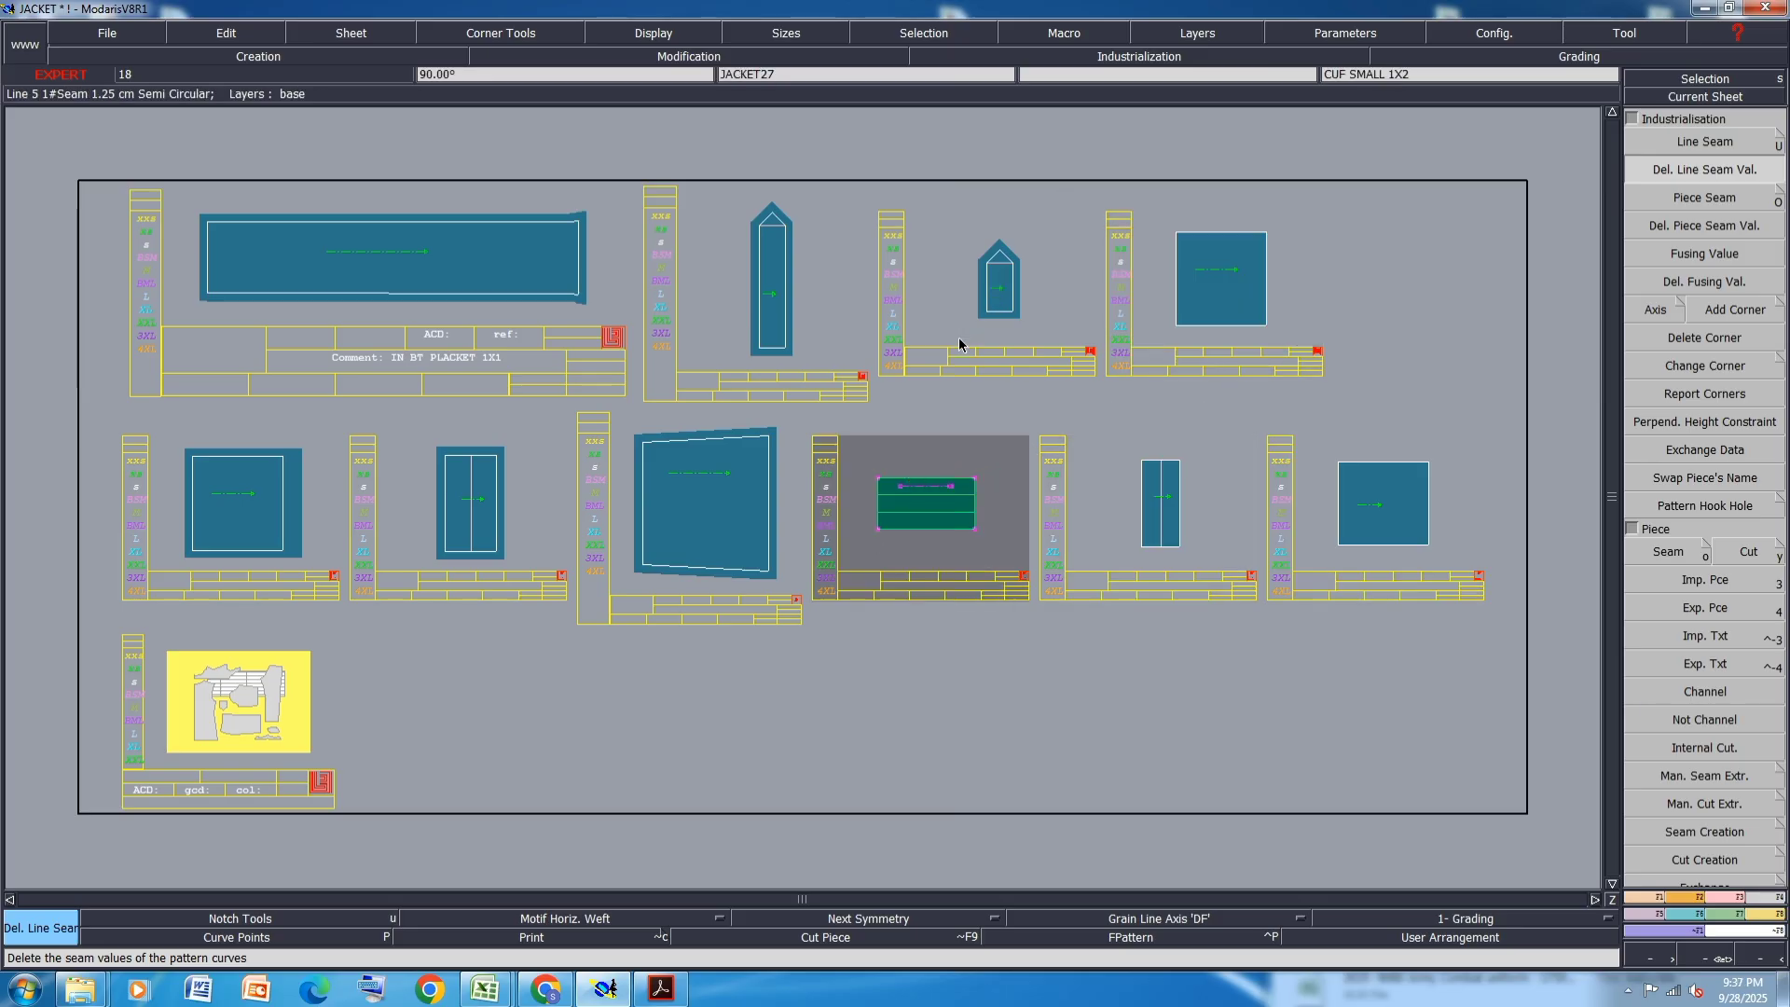
- Delete the line seam values on the side and pointed edges of the CUF SMALL 1X2 copy
click(1002, 280)
click(1013, 284)
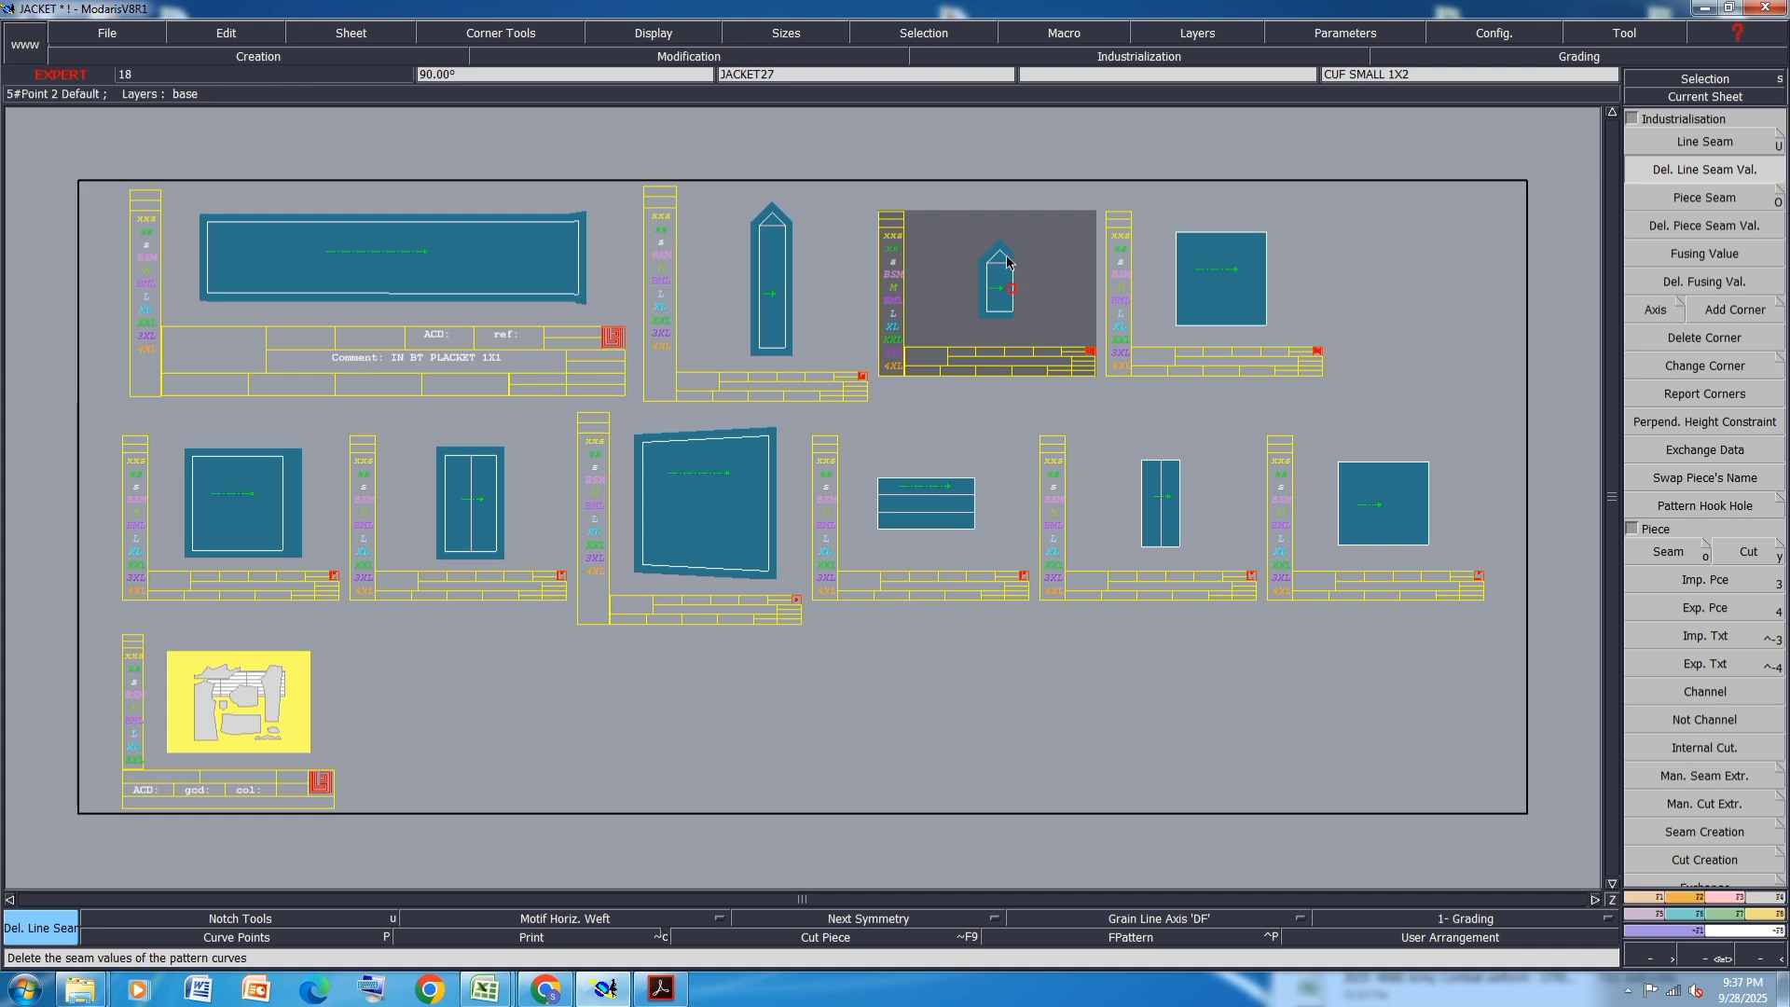
click(1007, 257)
click(993, 256)
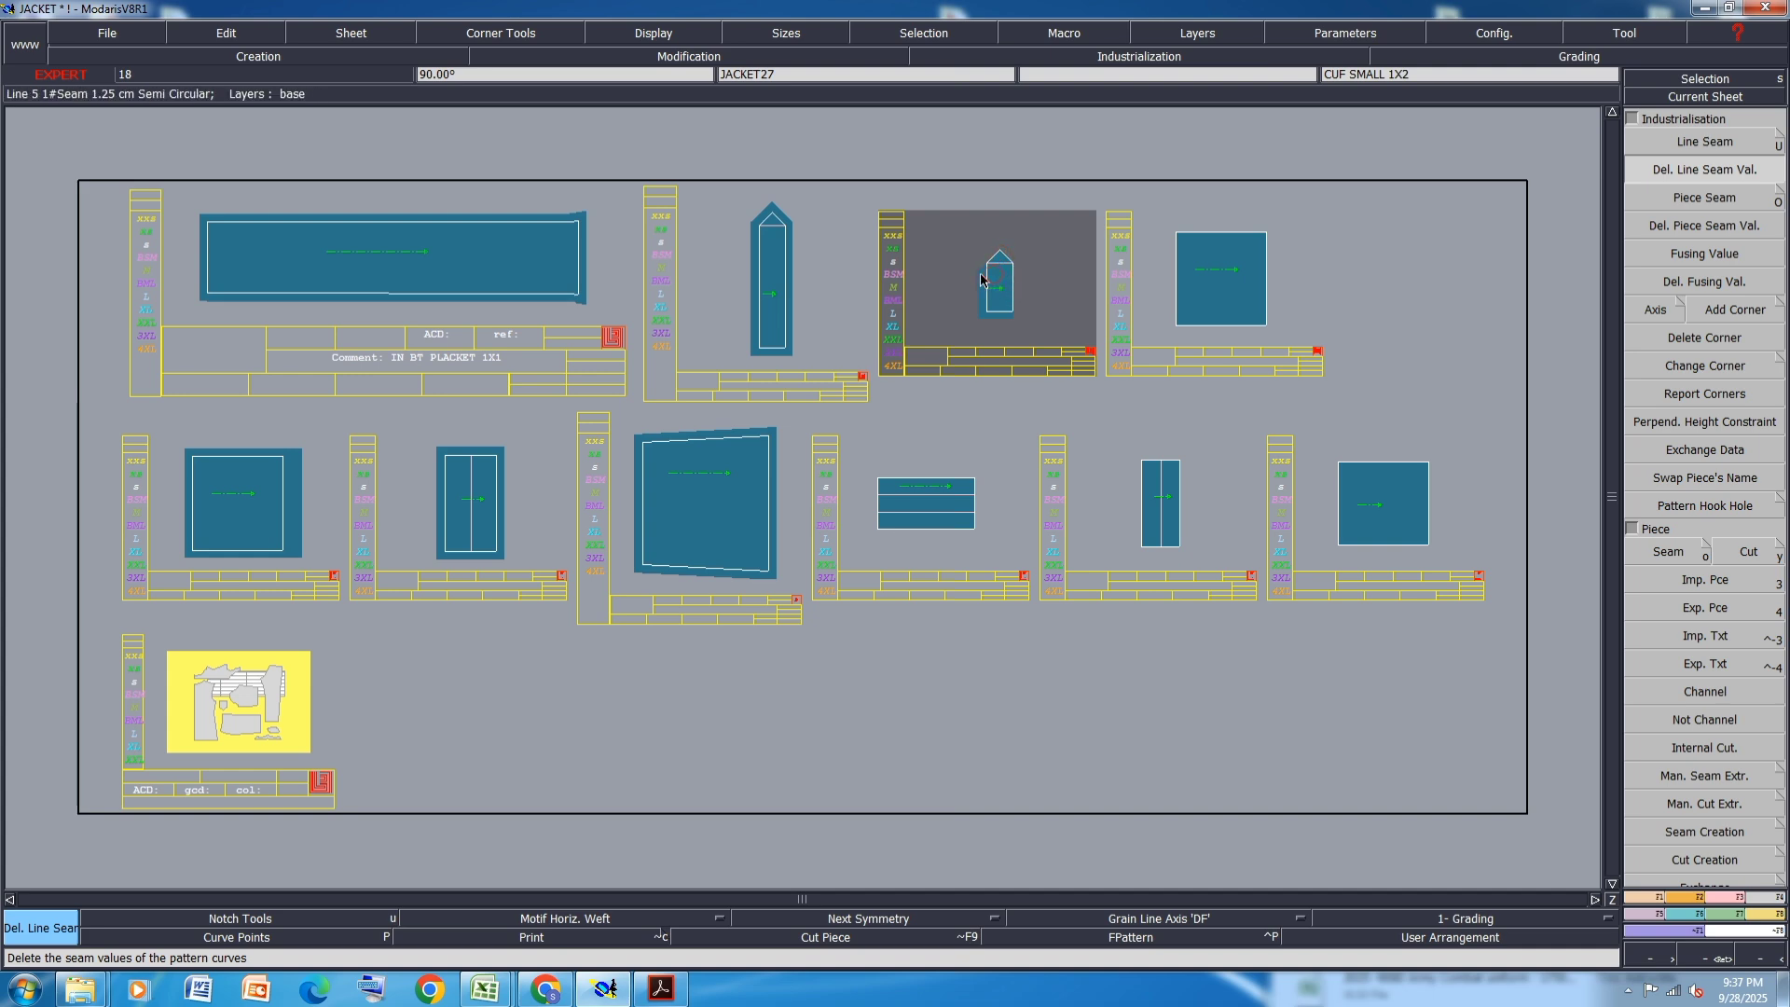
click(792, 274)
click(986, 287)
- Delete the line seam values on the side and pointed edges of the CUFFTOP 1X2 copy
click(740, 249)
click(764, 221)
click(759, 251)
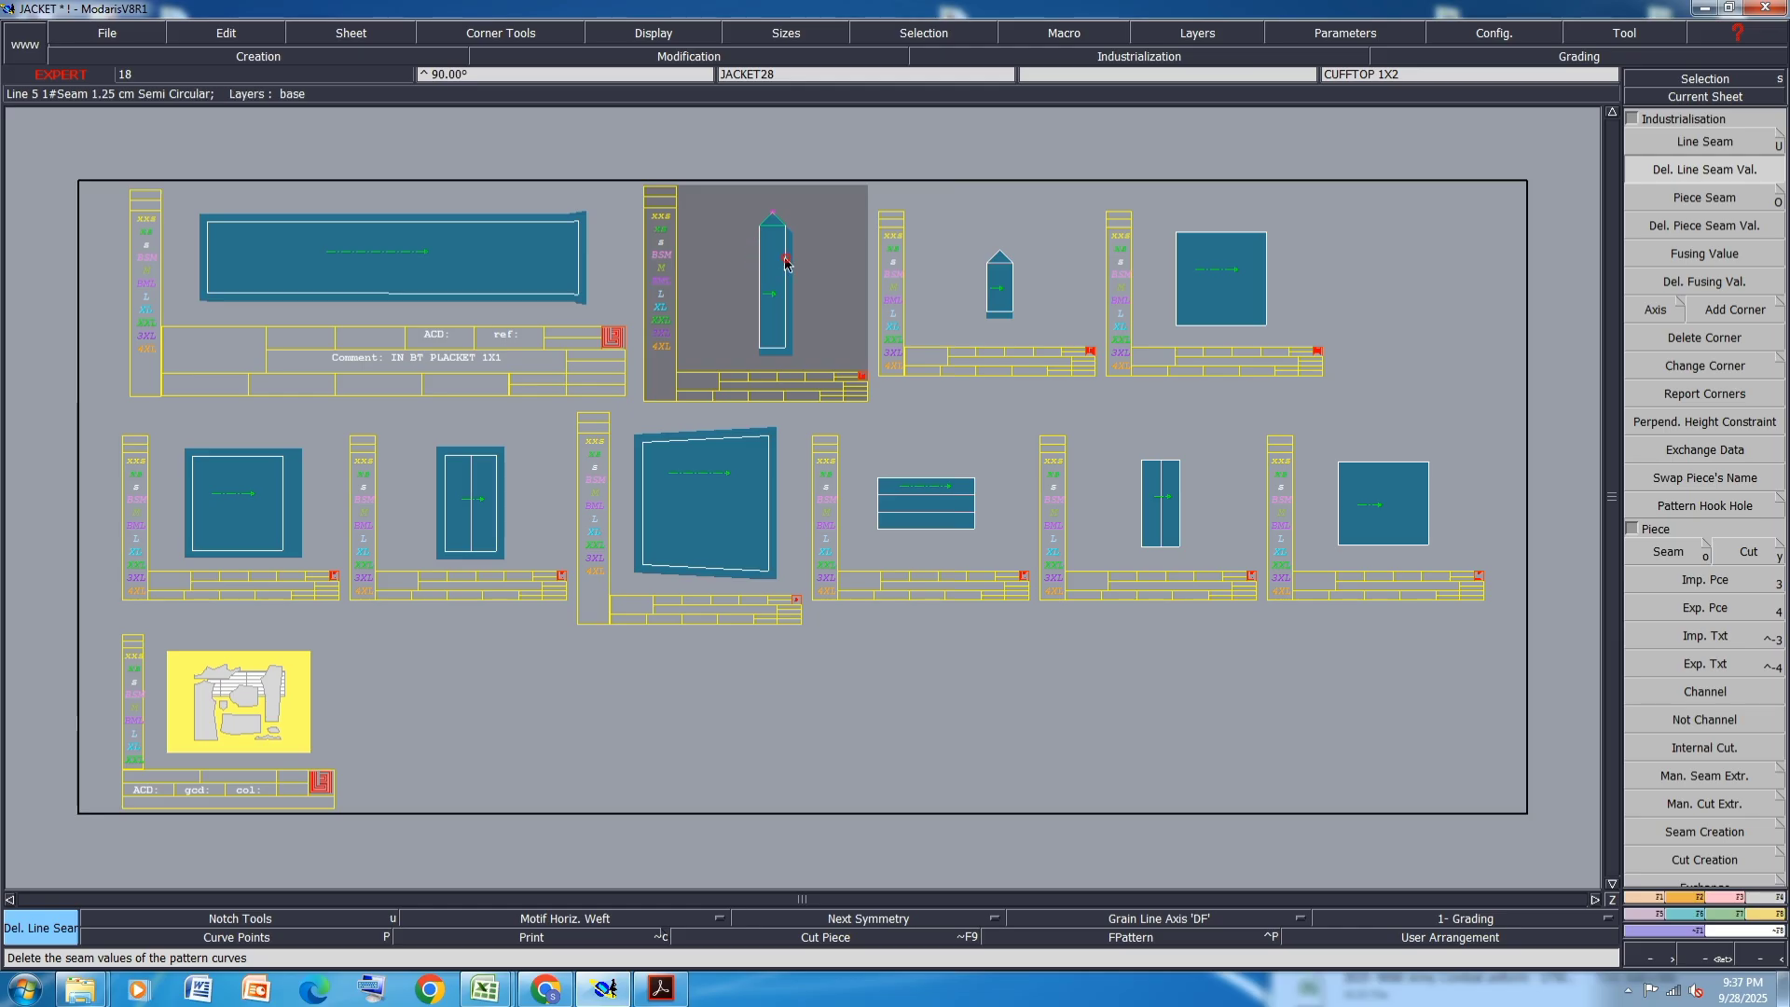
click(785, 294)
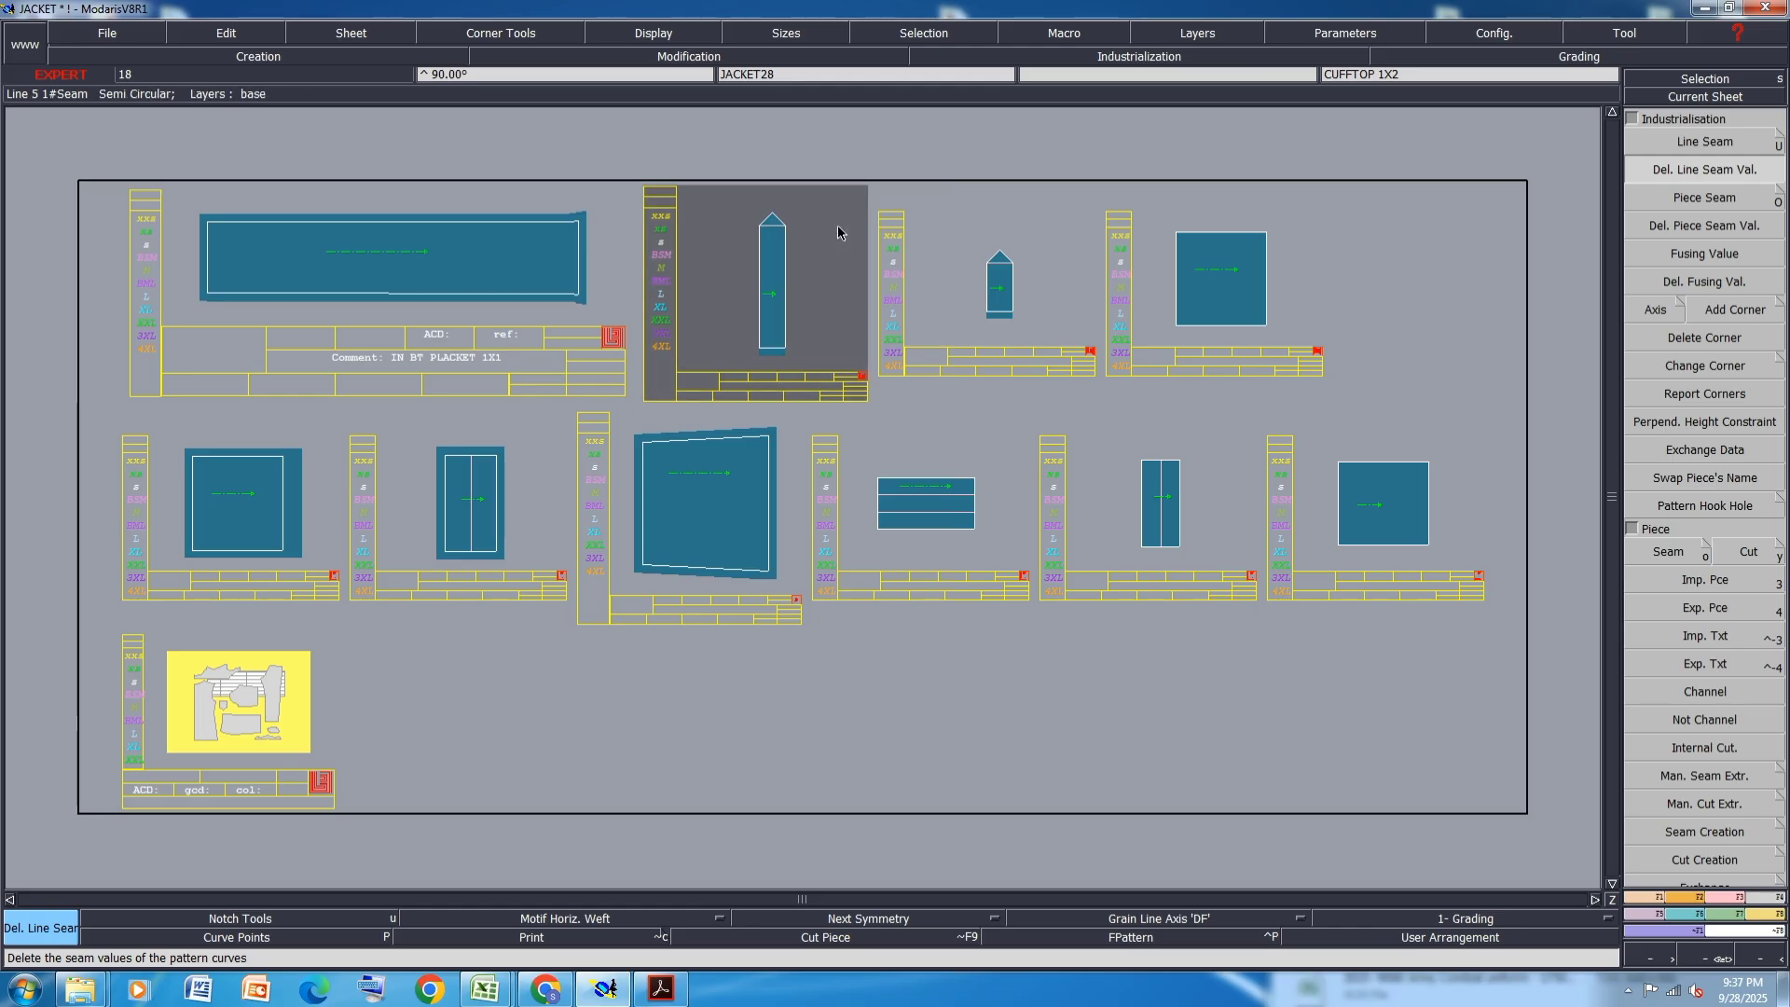
- Delete the line seam values of the slanted four-sided piece, the CHEST FLAP 1X2 copy and the remaining CHEST PKT 1X2 copy
click(771, 447)
click(642, 518)
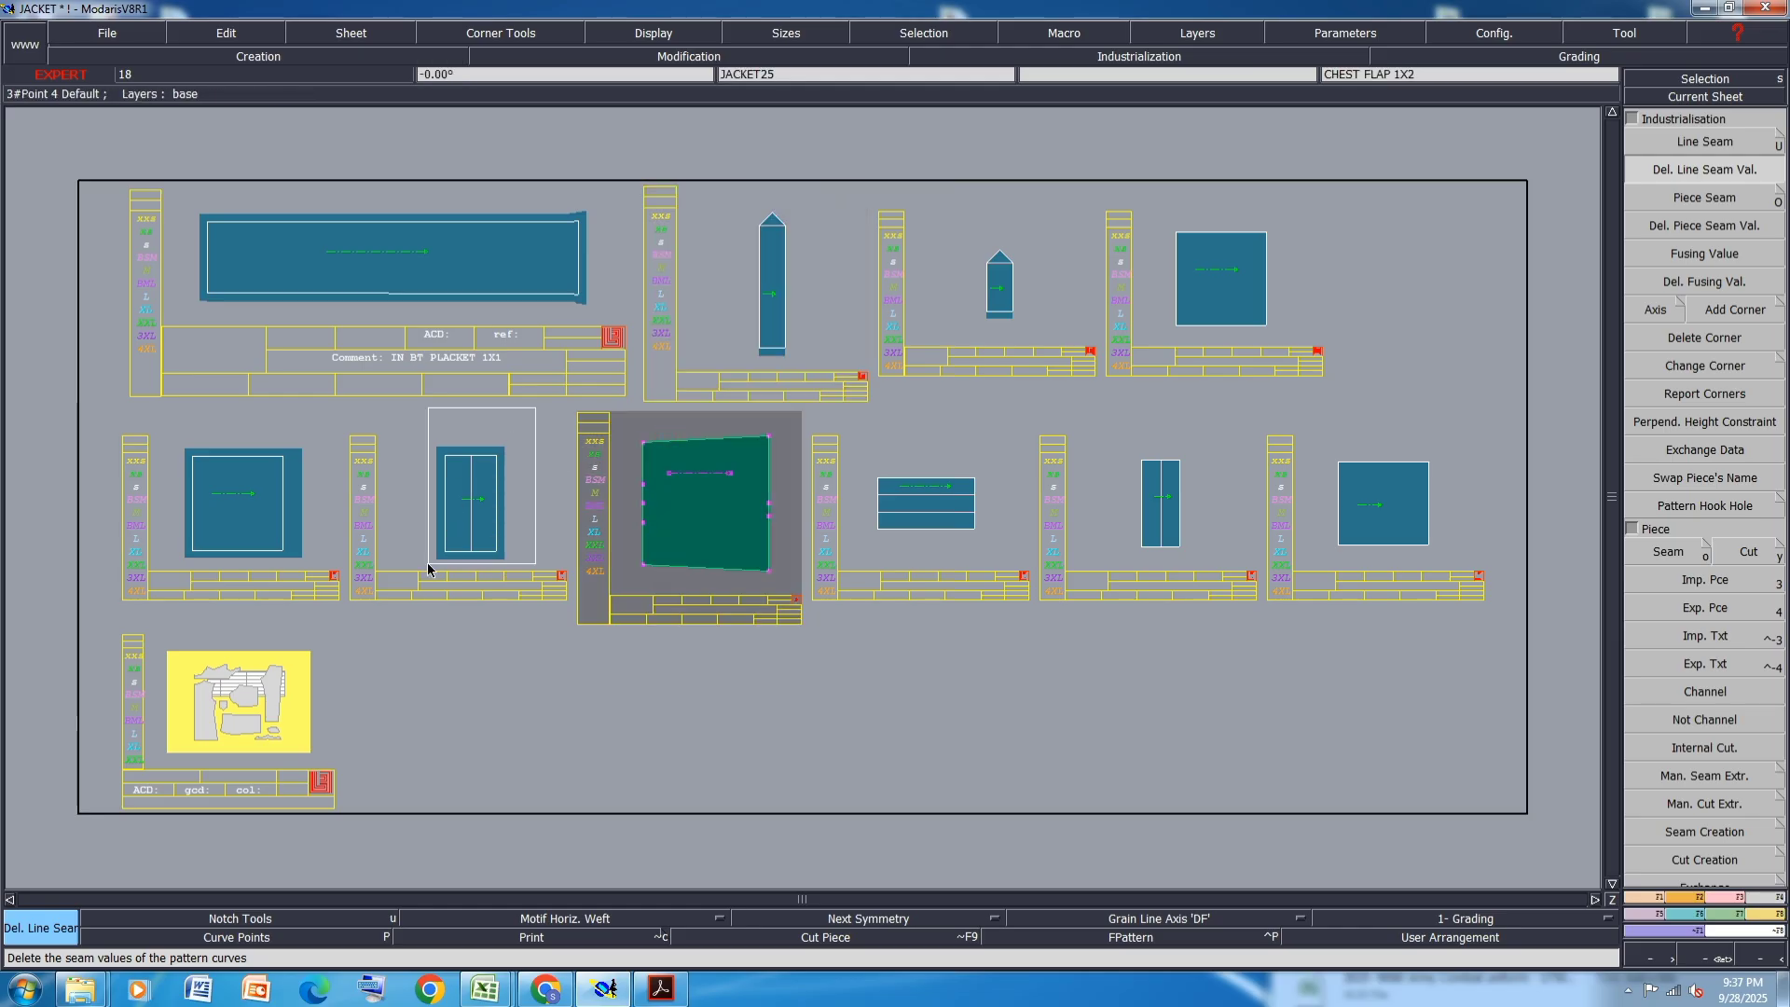
click(440, 454)
drag(317, 439, 157, 578)
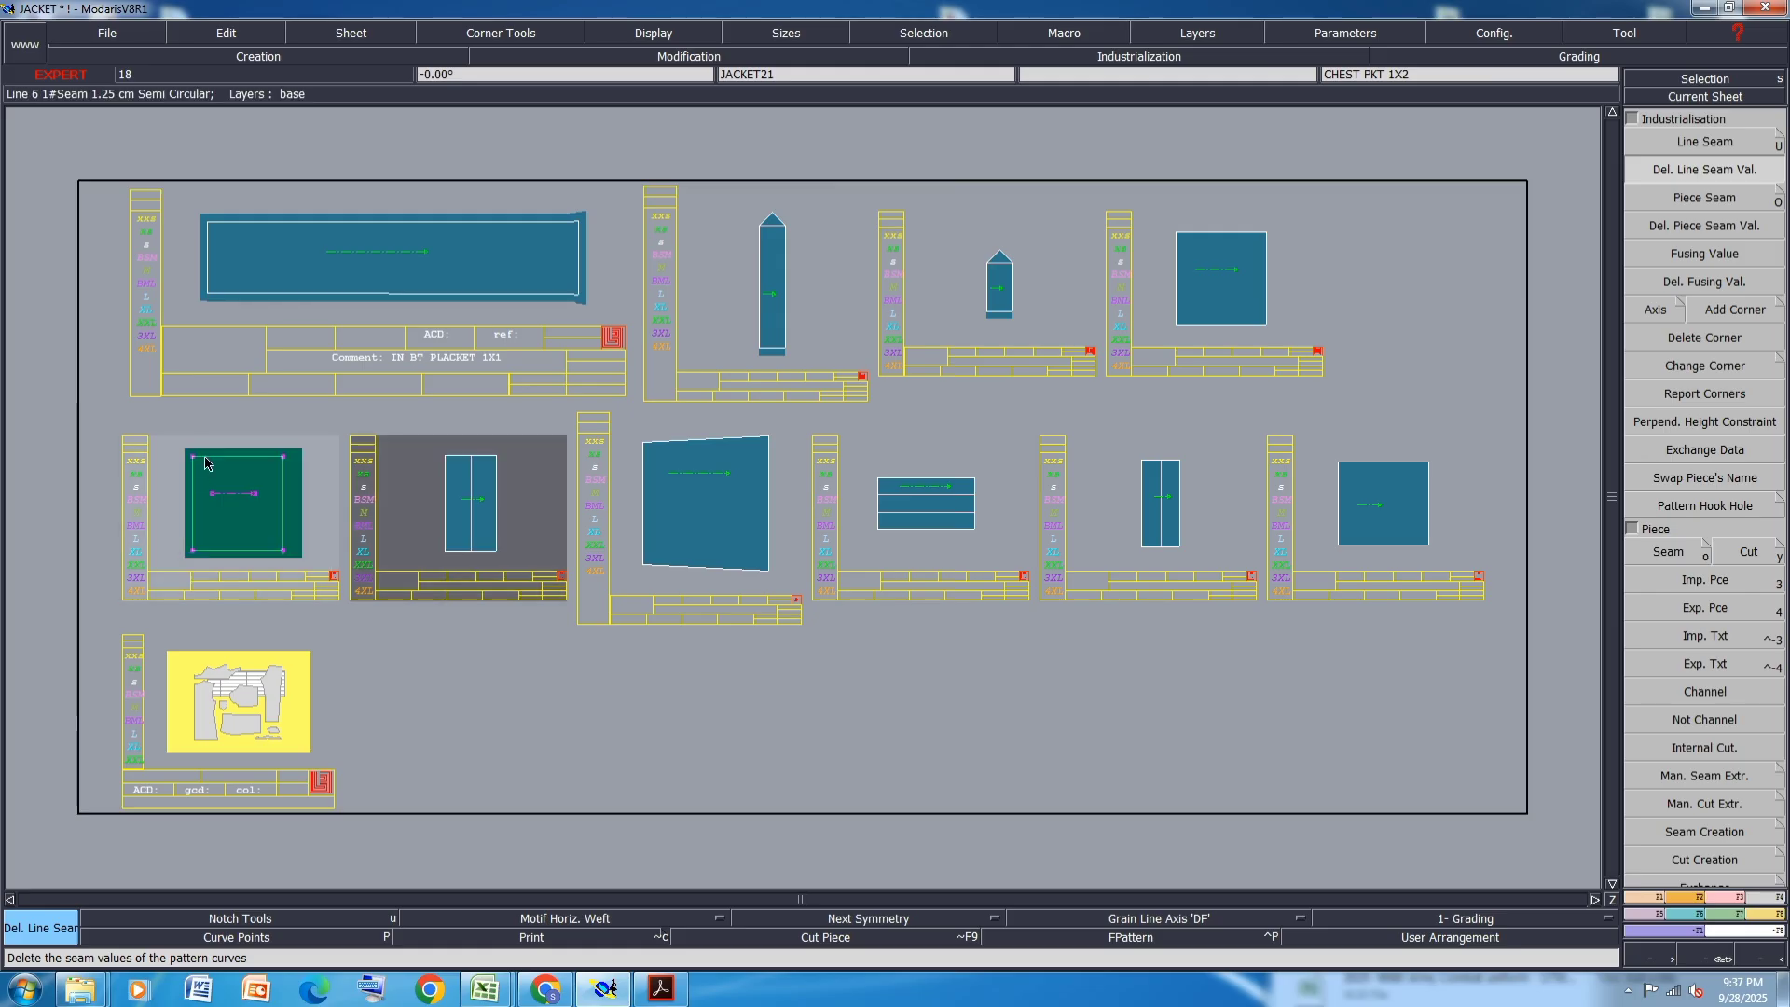
- Delete the line seam values of the remaining CHEST PKT 1X2 copy and the long edges of the IN BT PLACKET 1X1 copy, and save the model
click(204, 457)
click(503, 222)
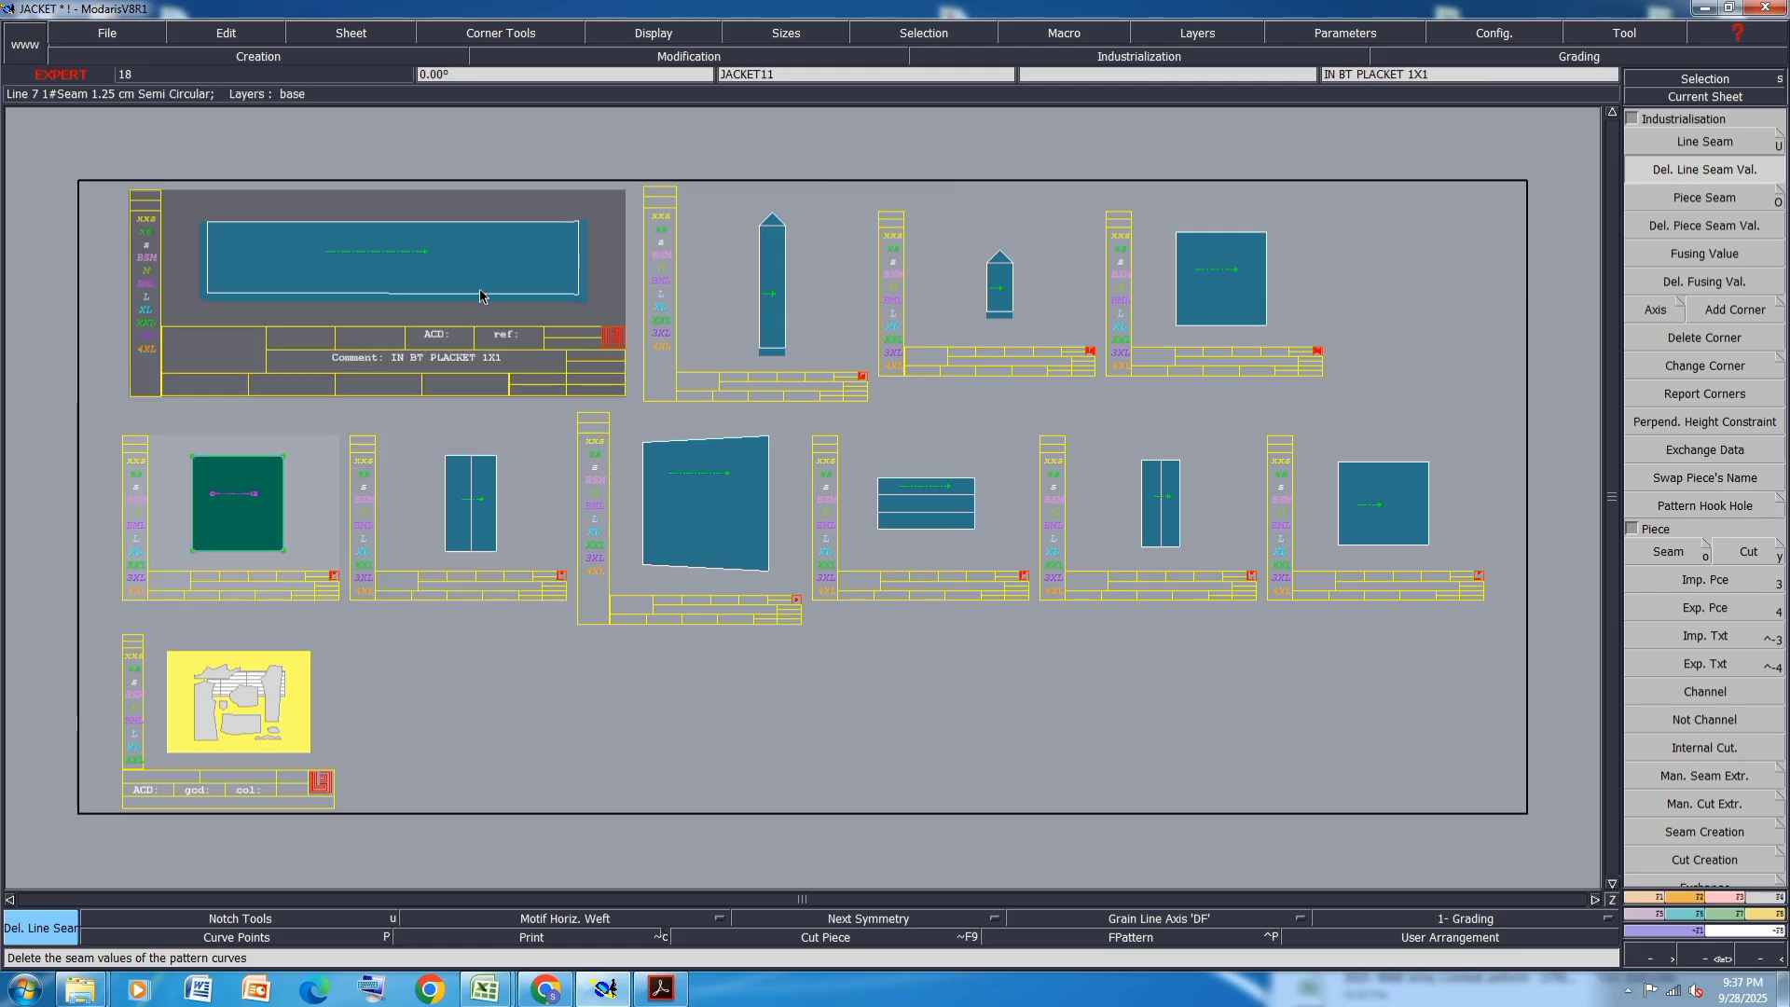
click(1152, 626)
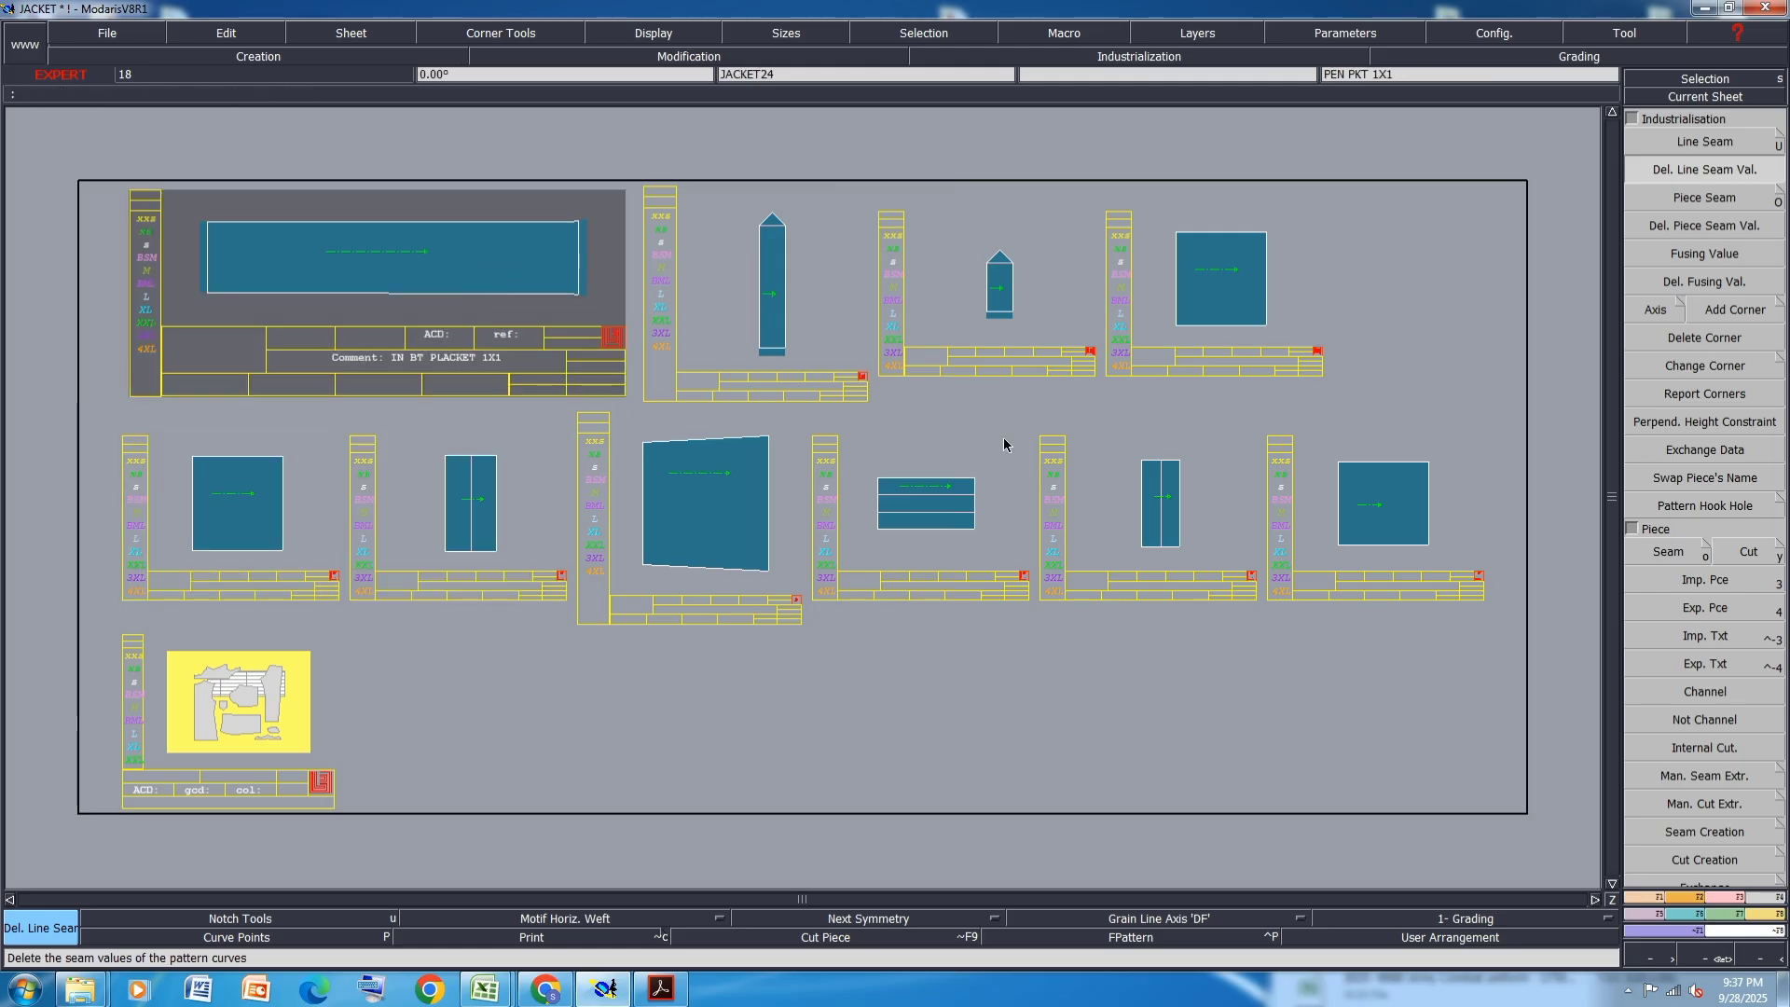
key(ctrl+s)
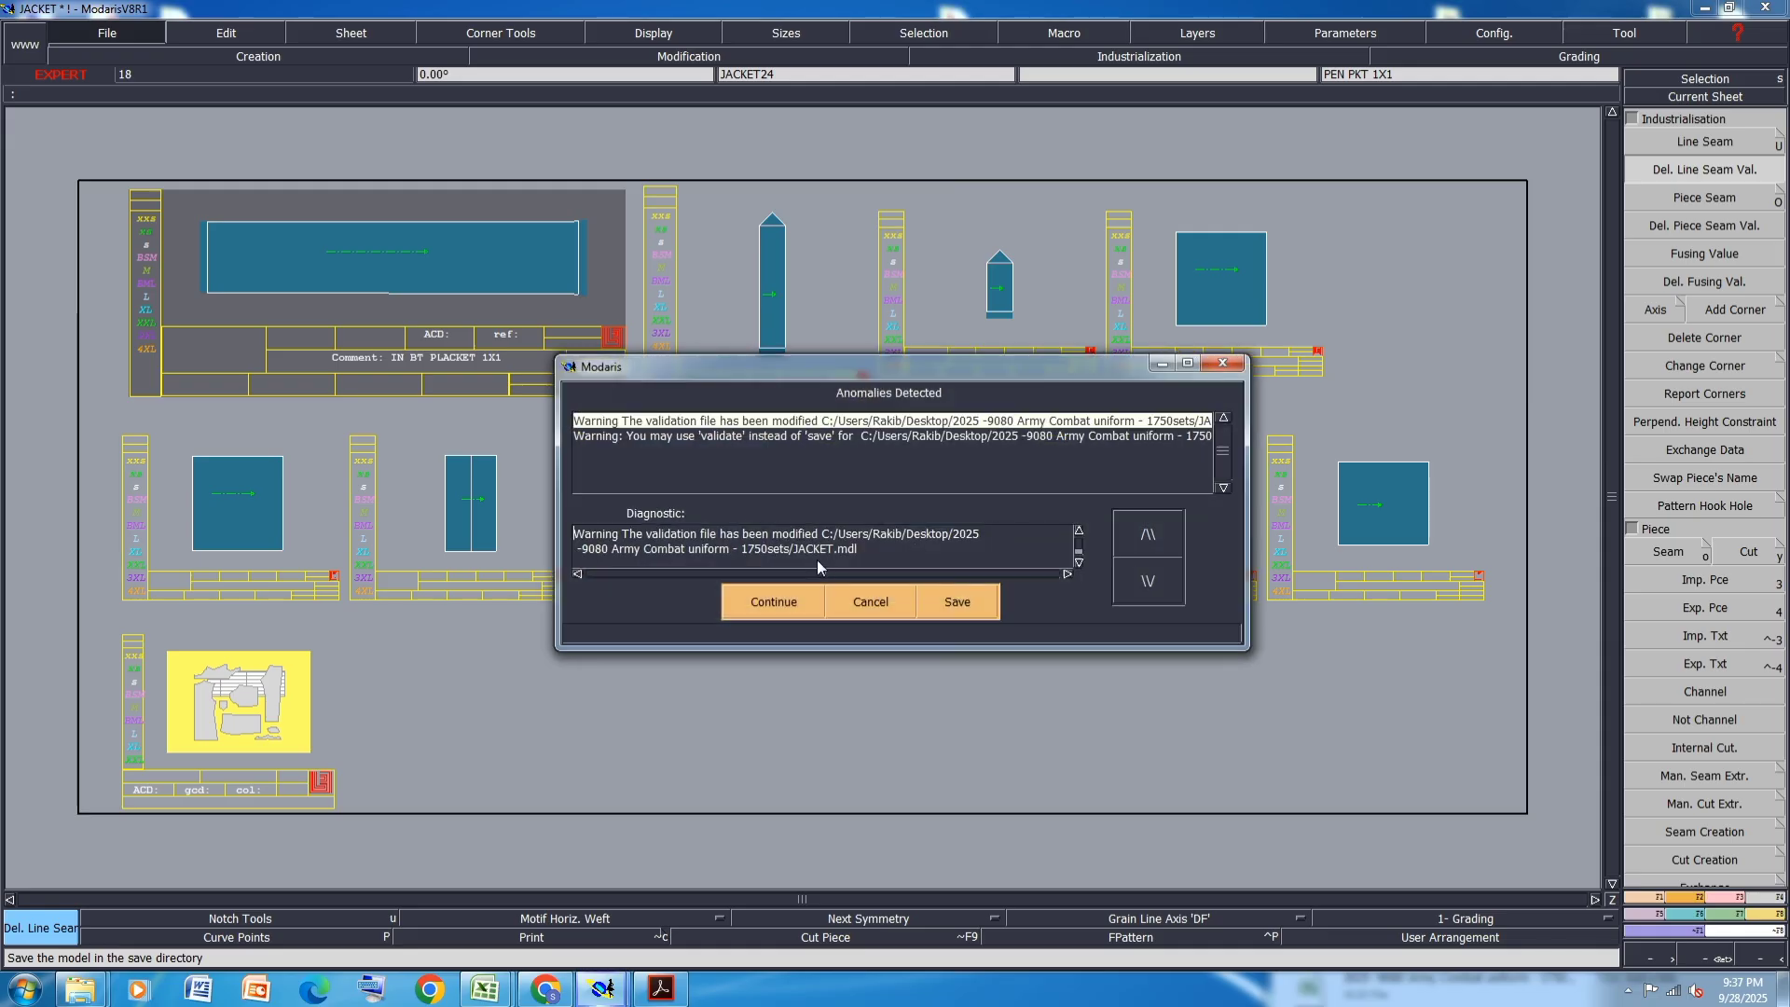
click(772, 594)
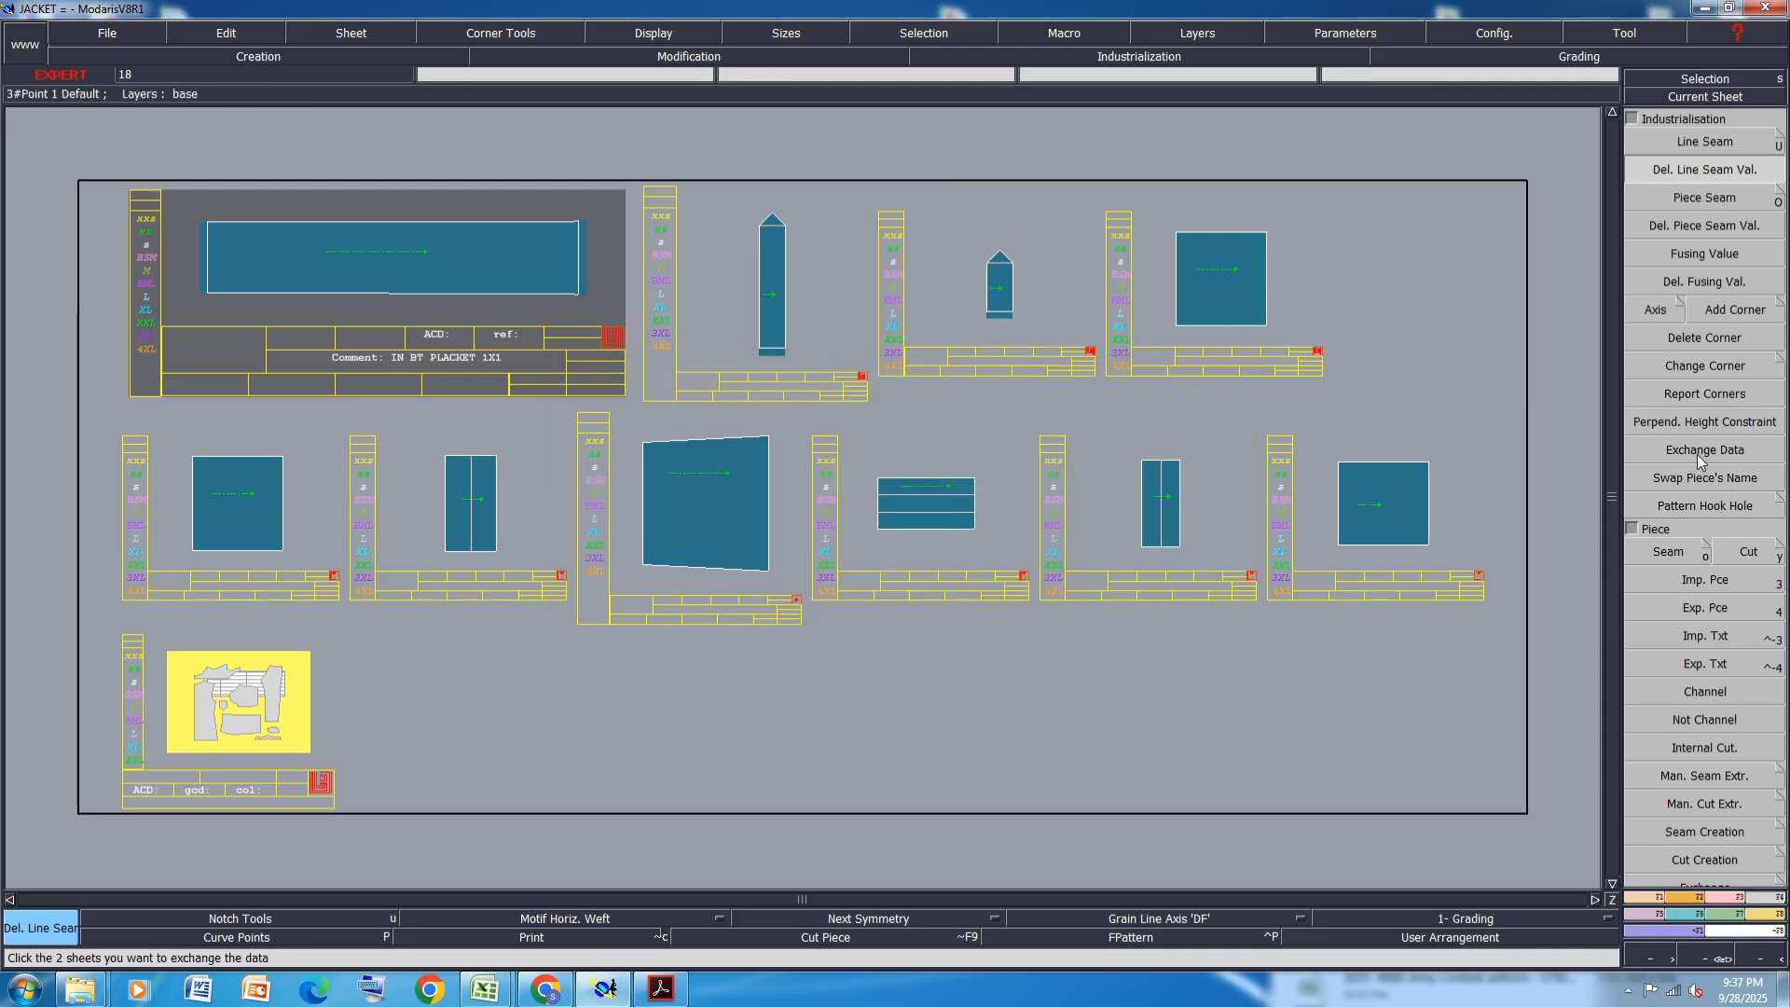
- Create piece articles in the jacket variant from the ten seamless piece copies
click(1769, 914)
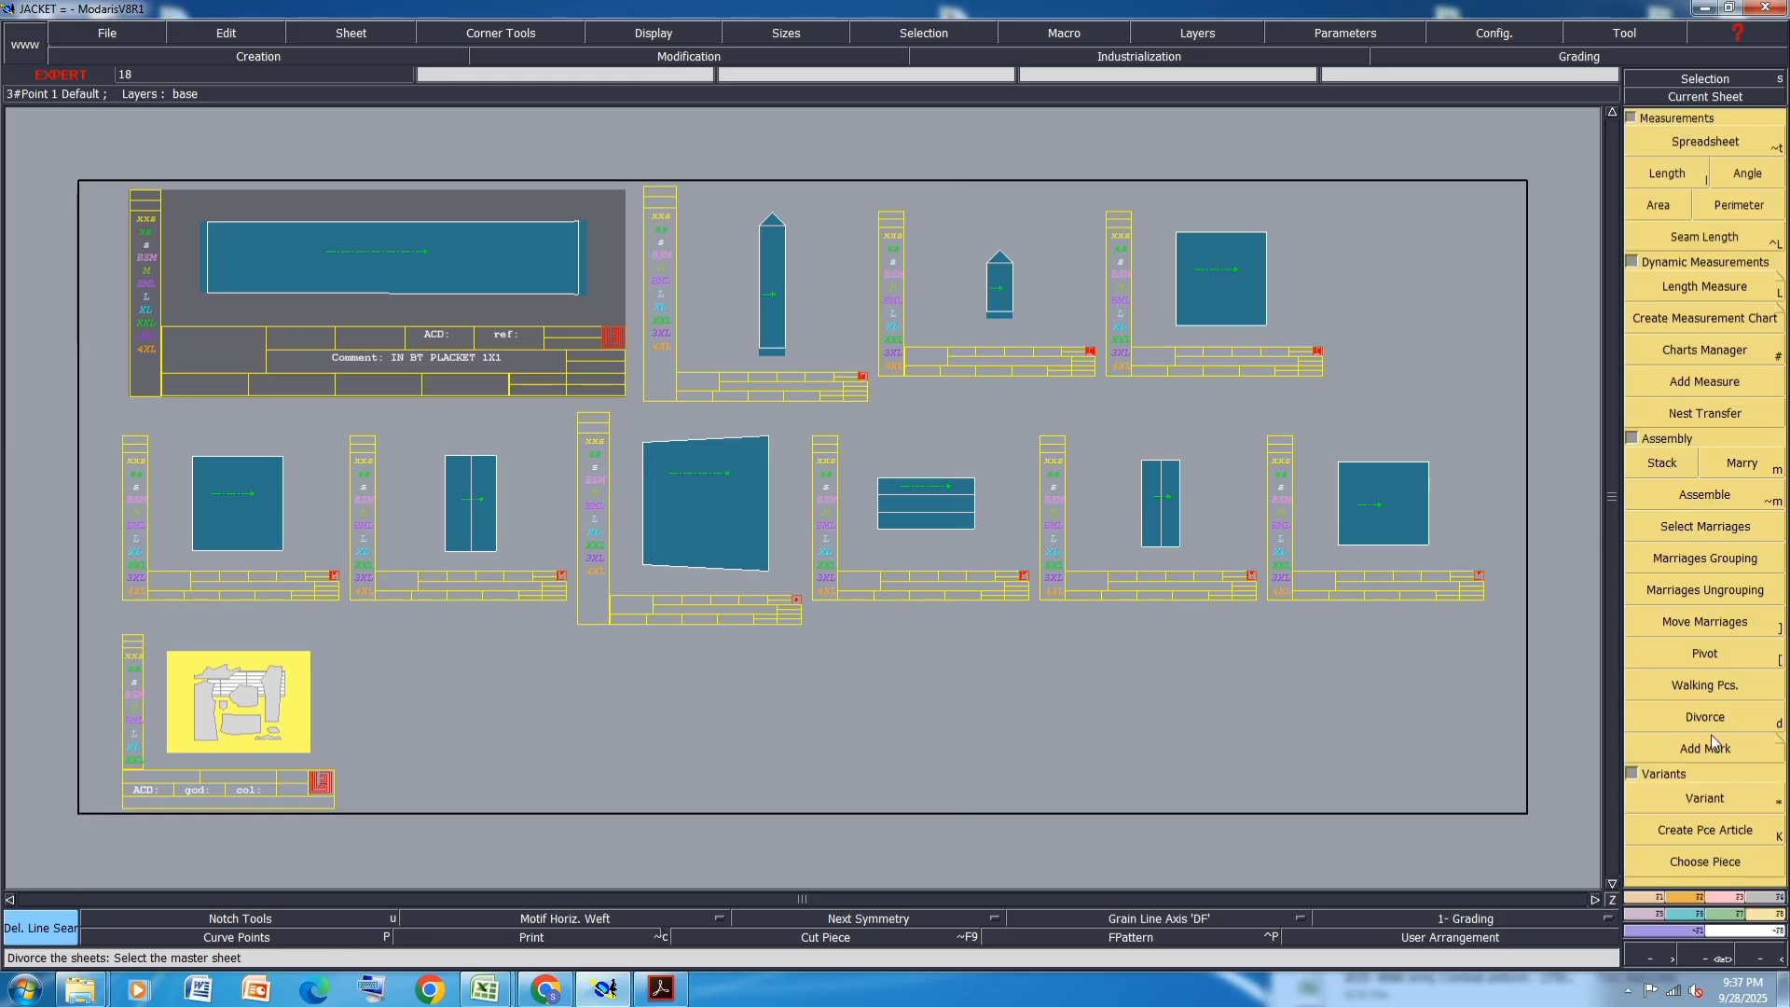
click(1714, 826)
click(626, 448)
click(539, 276)
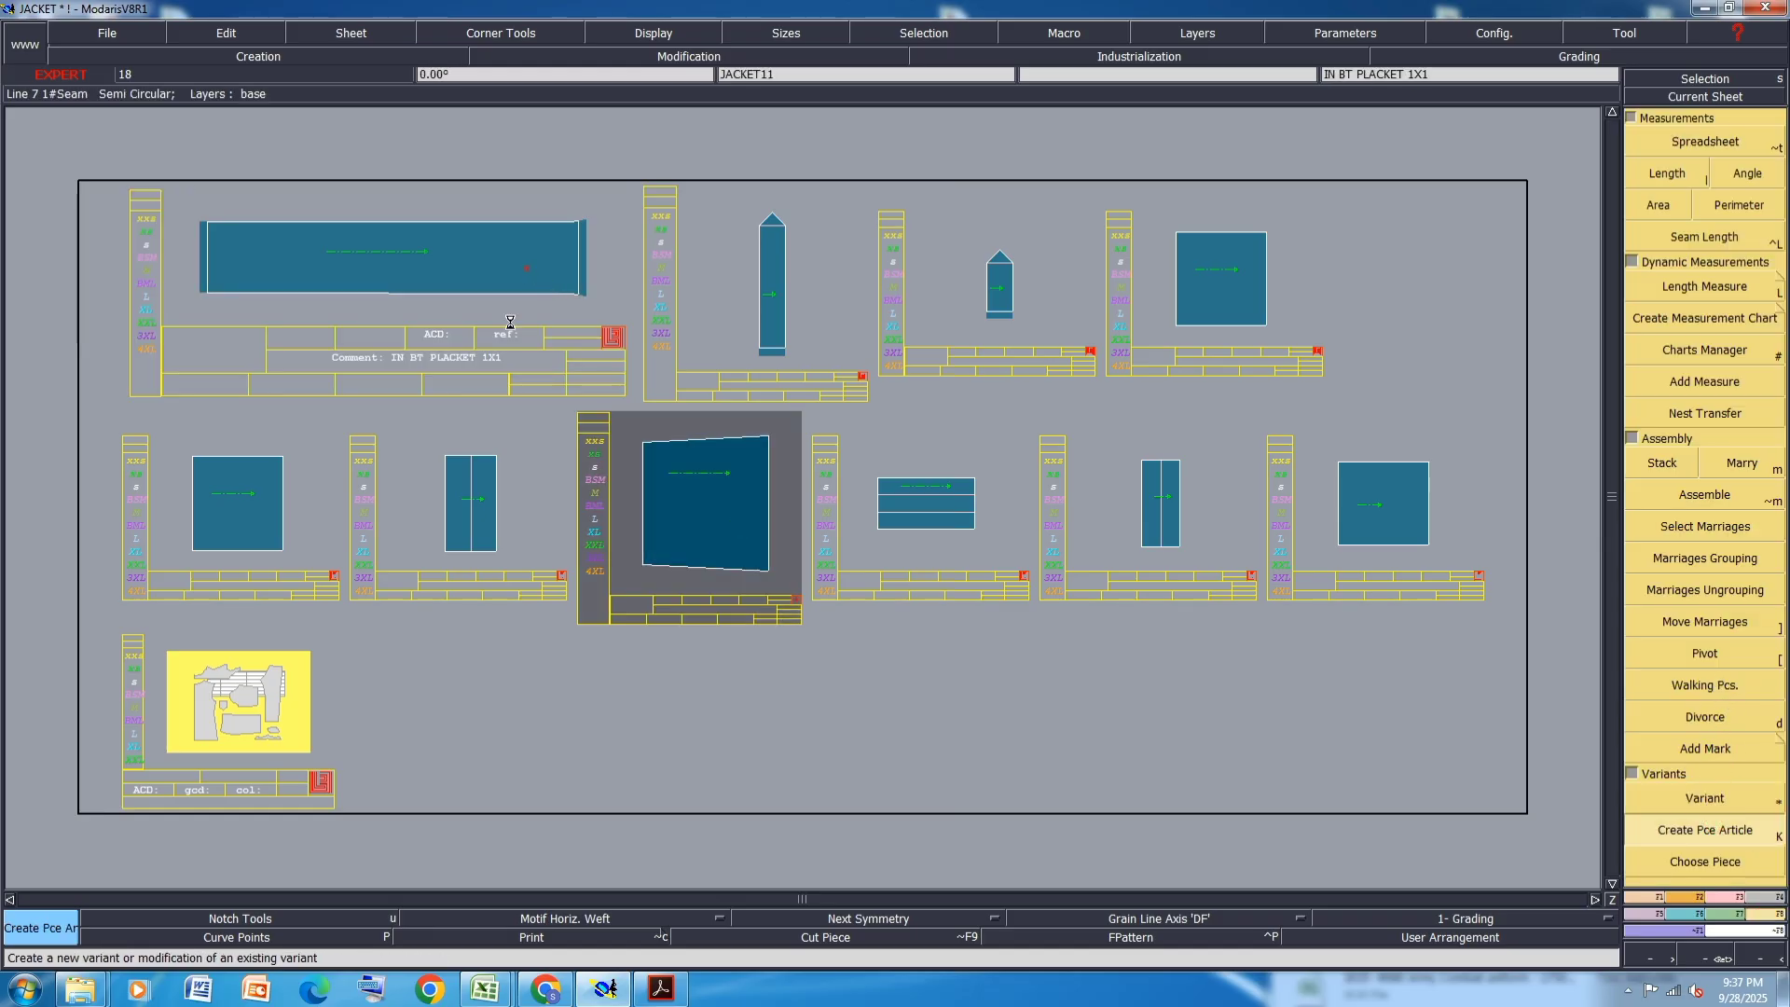
click(466, 481)
click(182, 504)
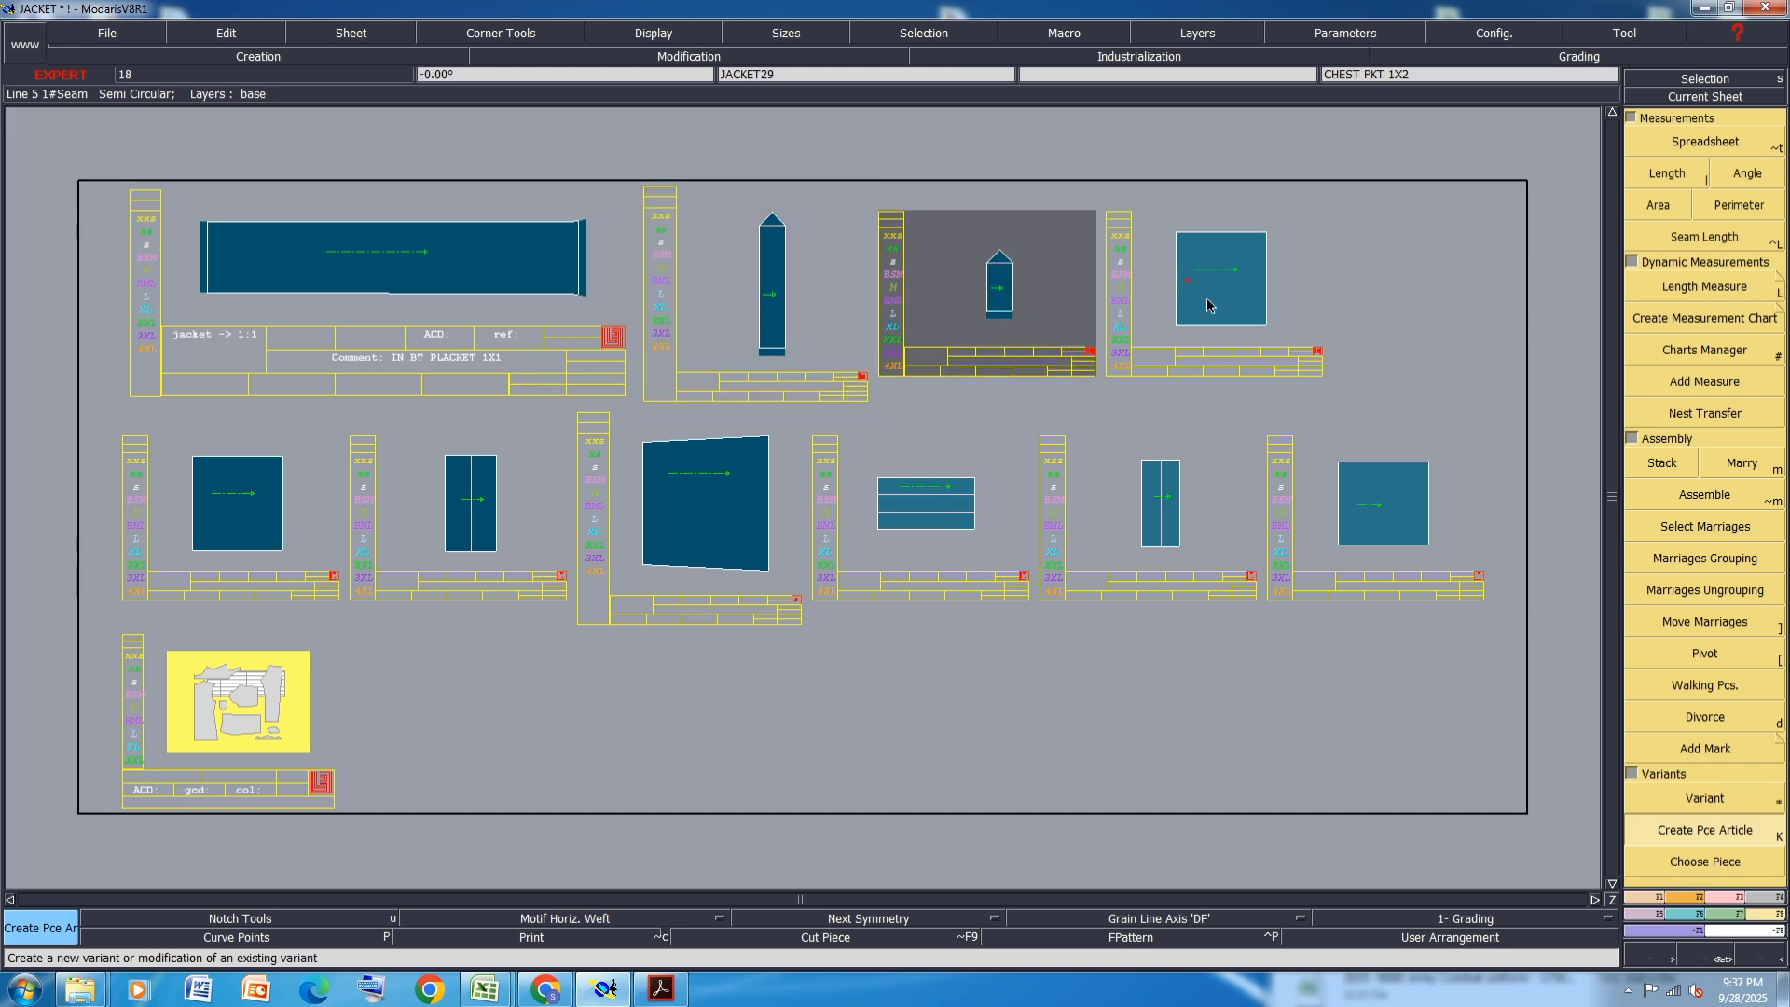
click(1185, 507)
click(958, 525)
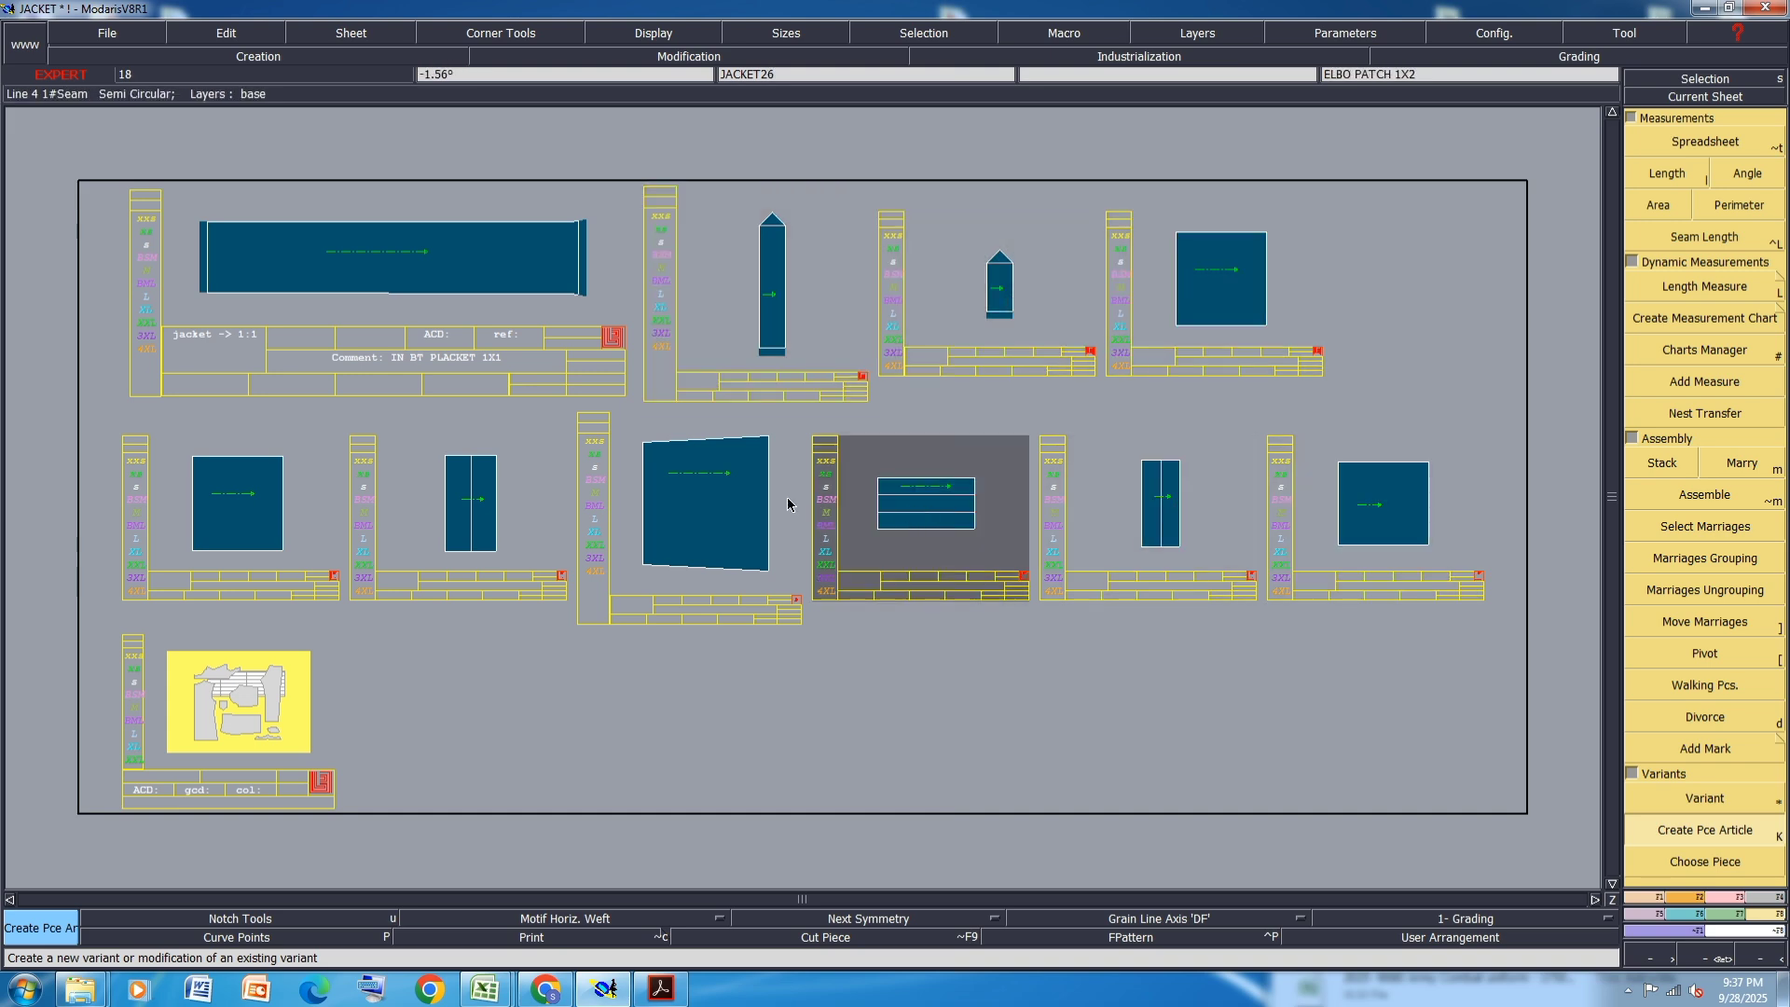
- Set the fabric of articles 19 to 28 in the jacket variant to FI and display the fabric types on the pieces
key(8)
key(j)
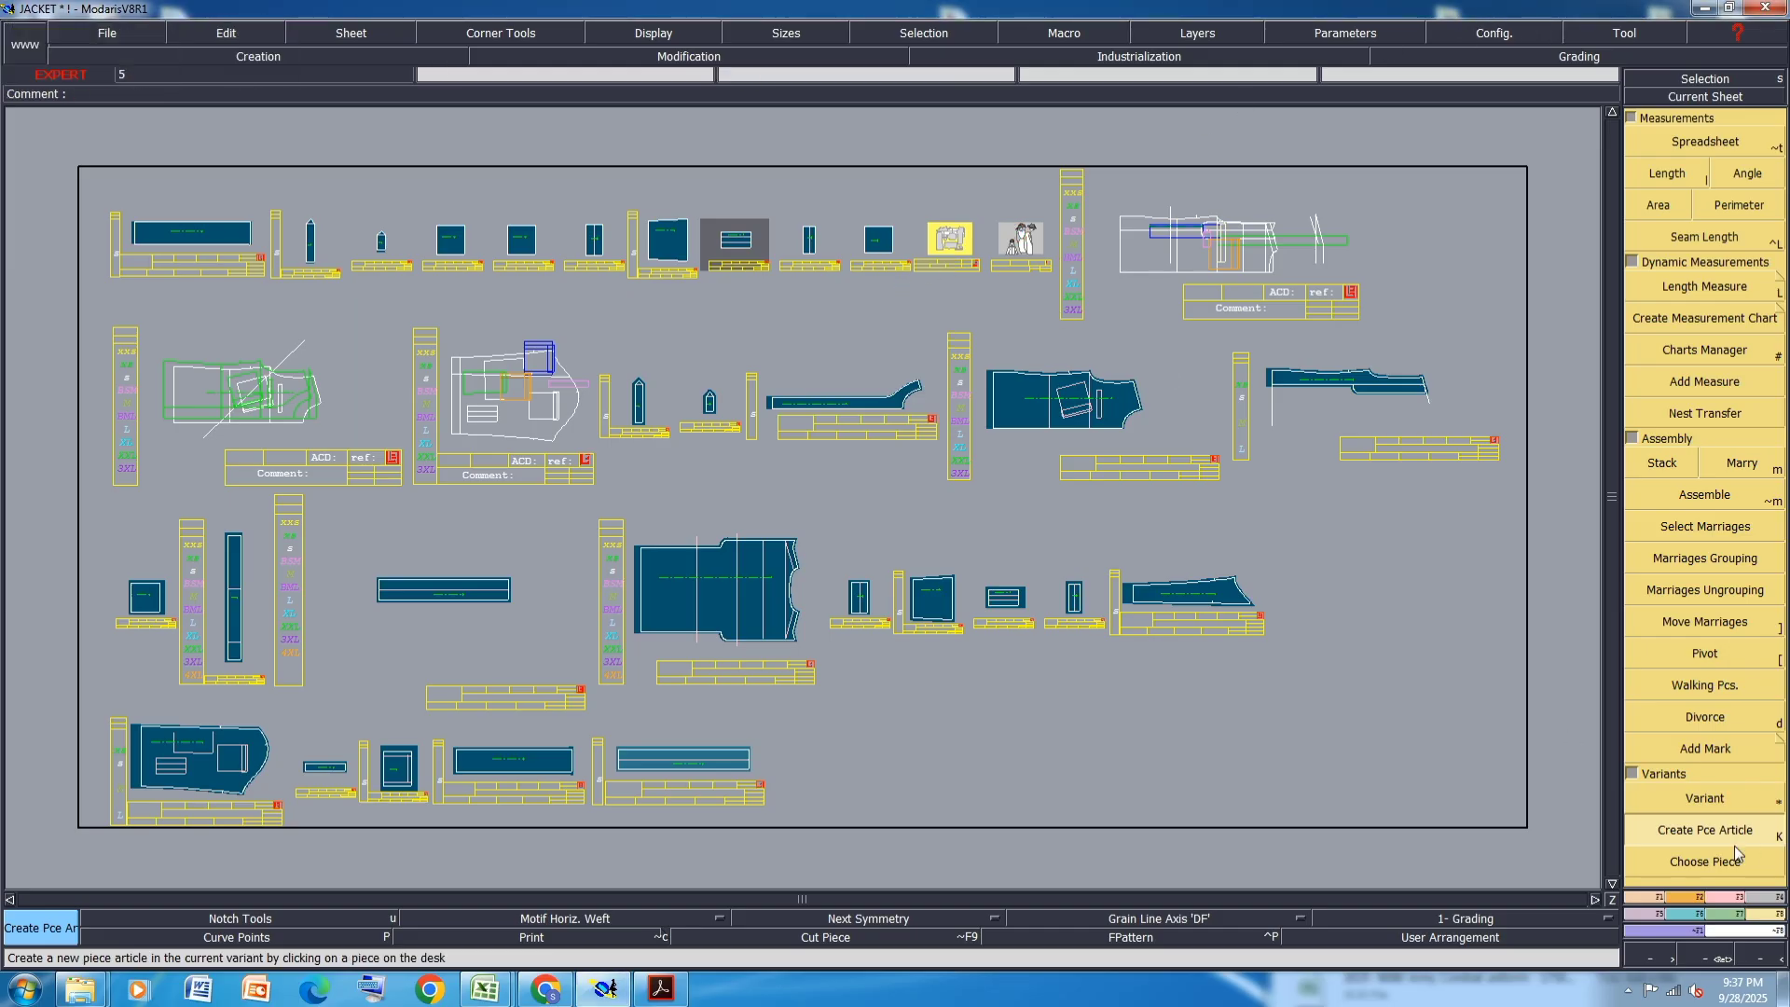
click(1705, 800)
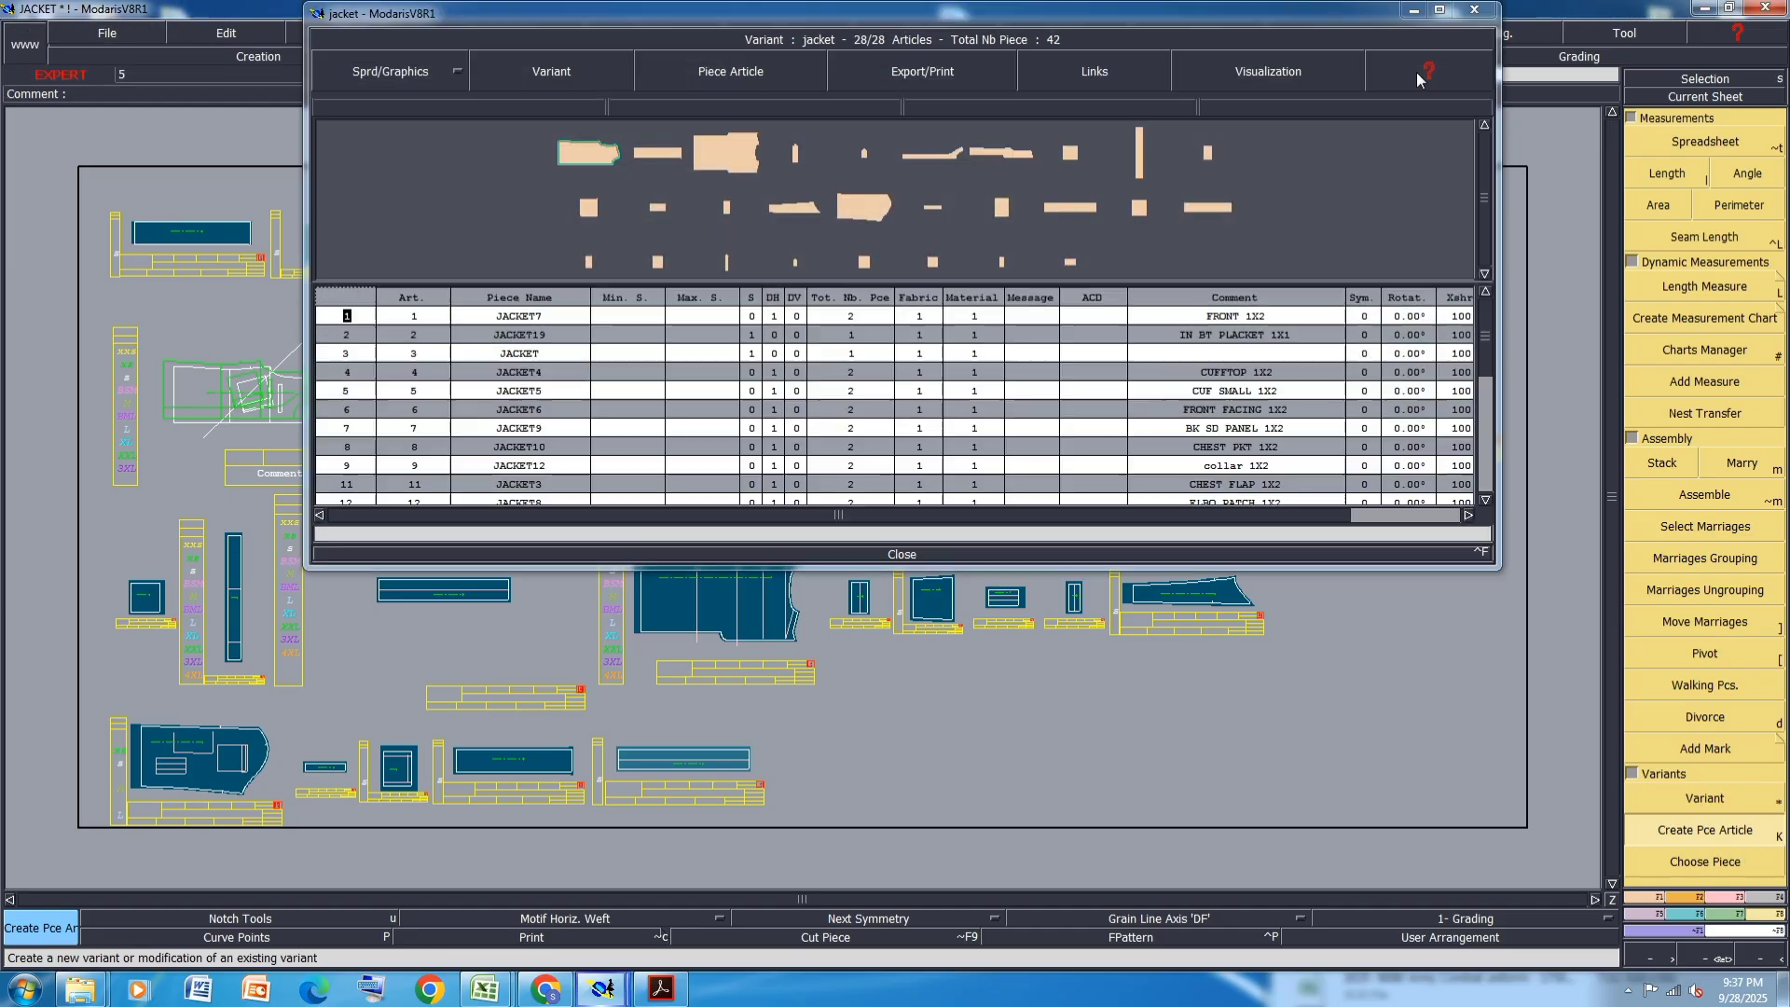
click(1473, 9)
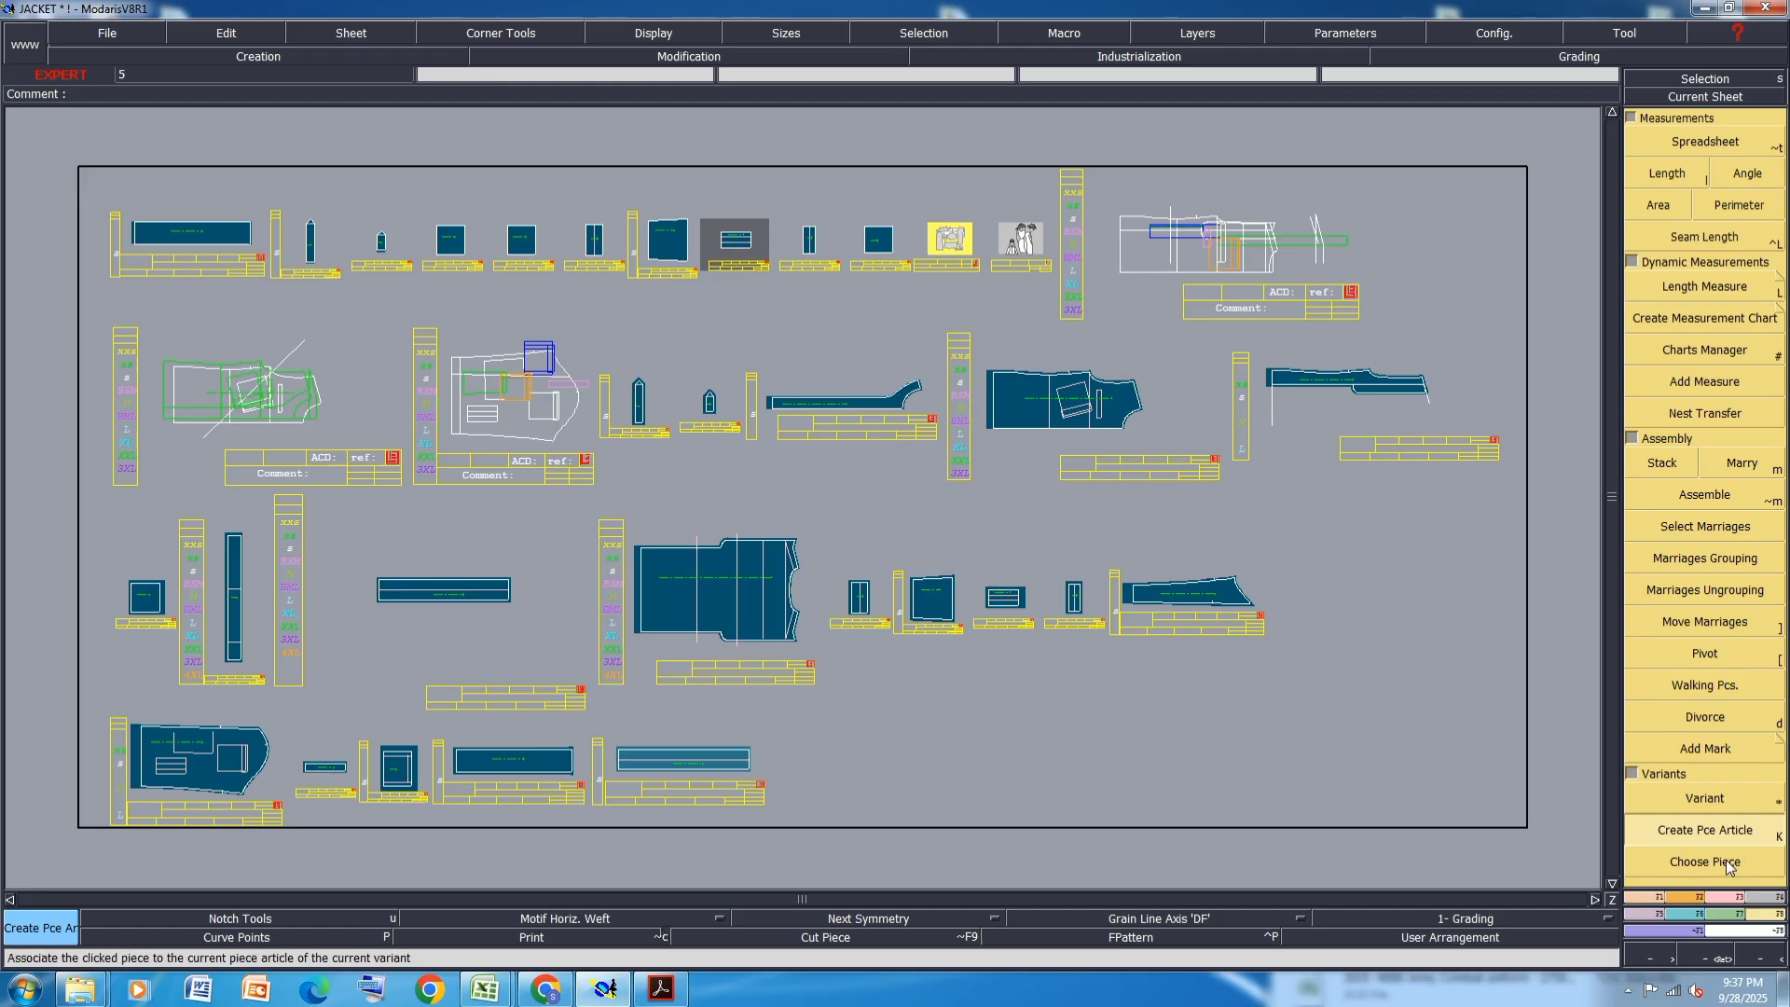
click(1723, 797)
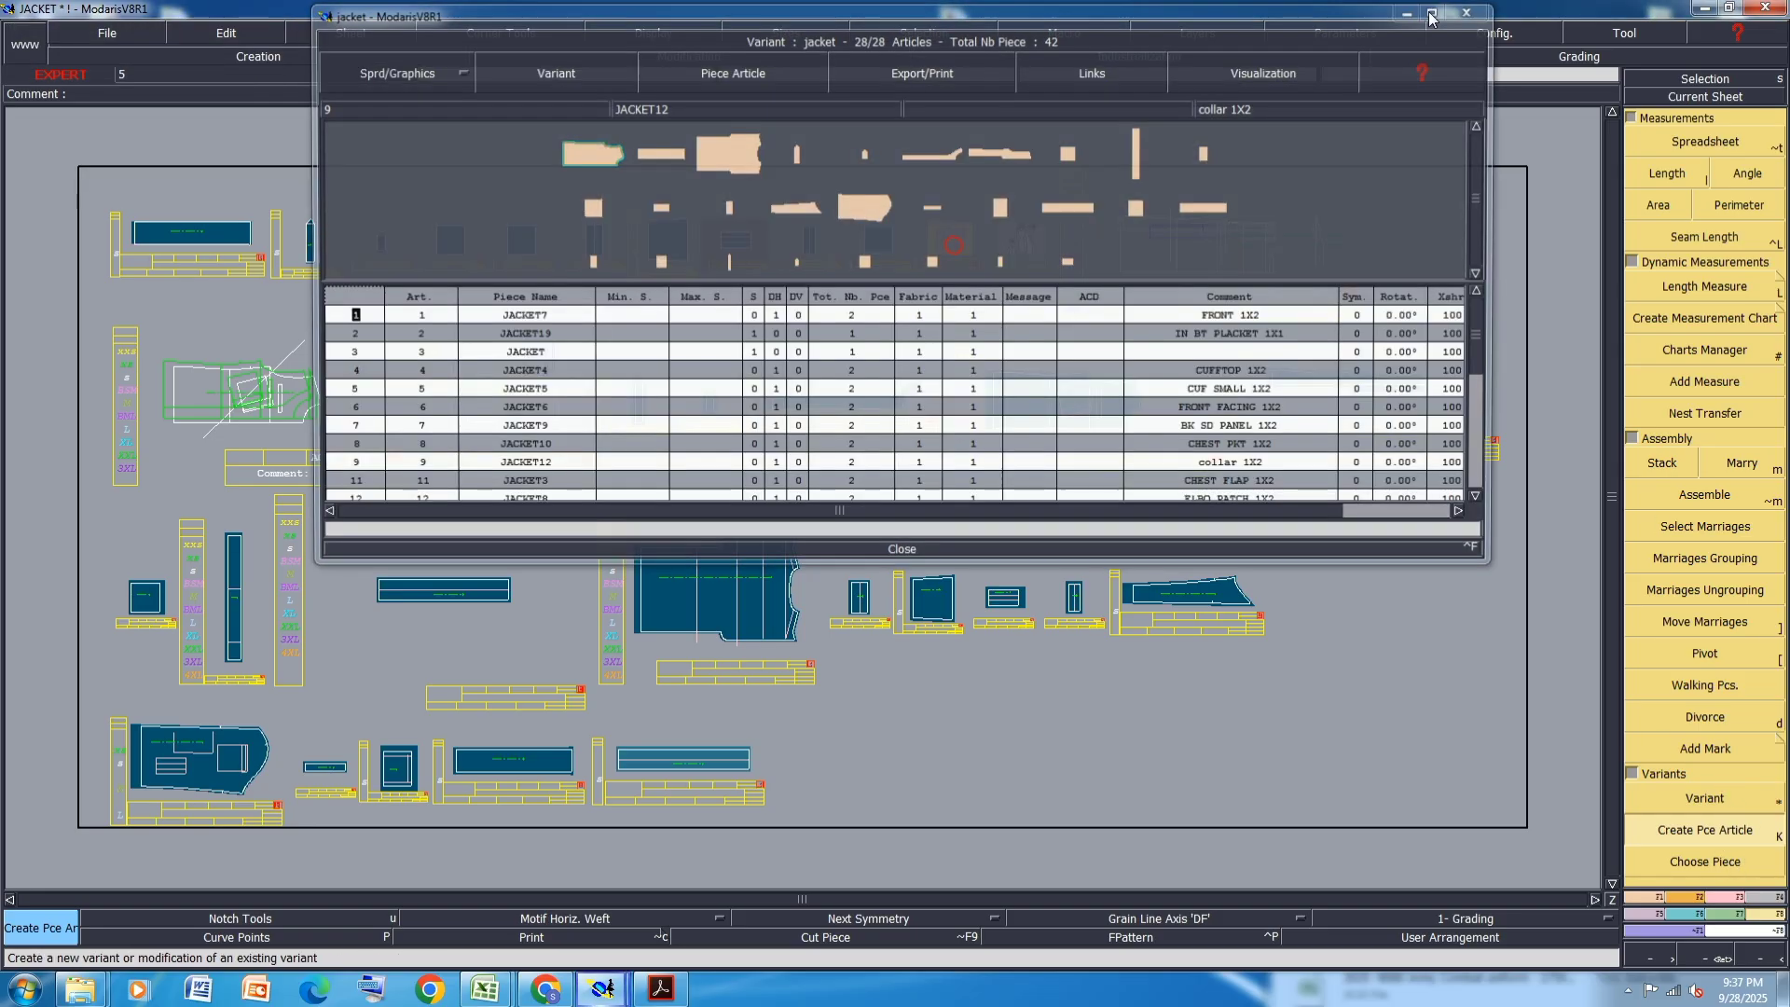
click(1447, 10)
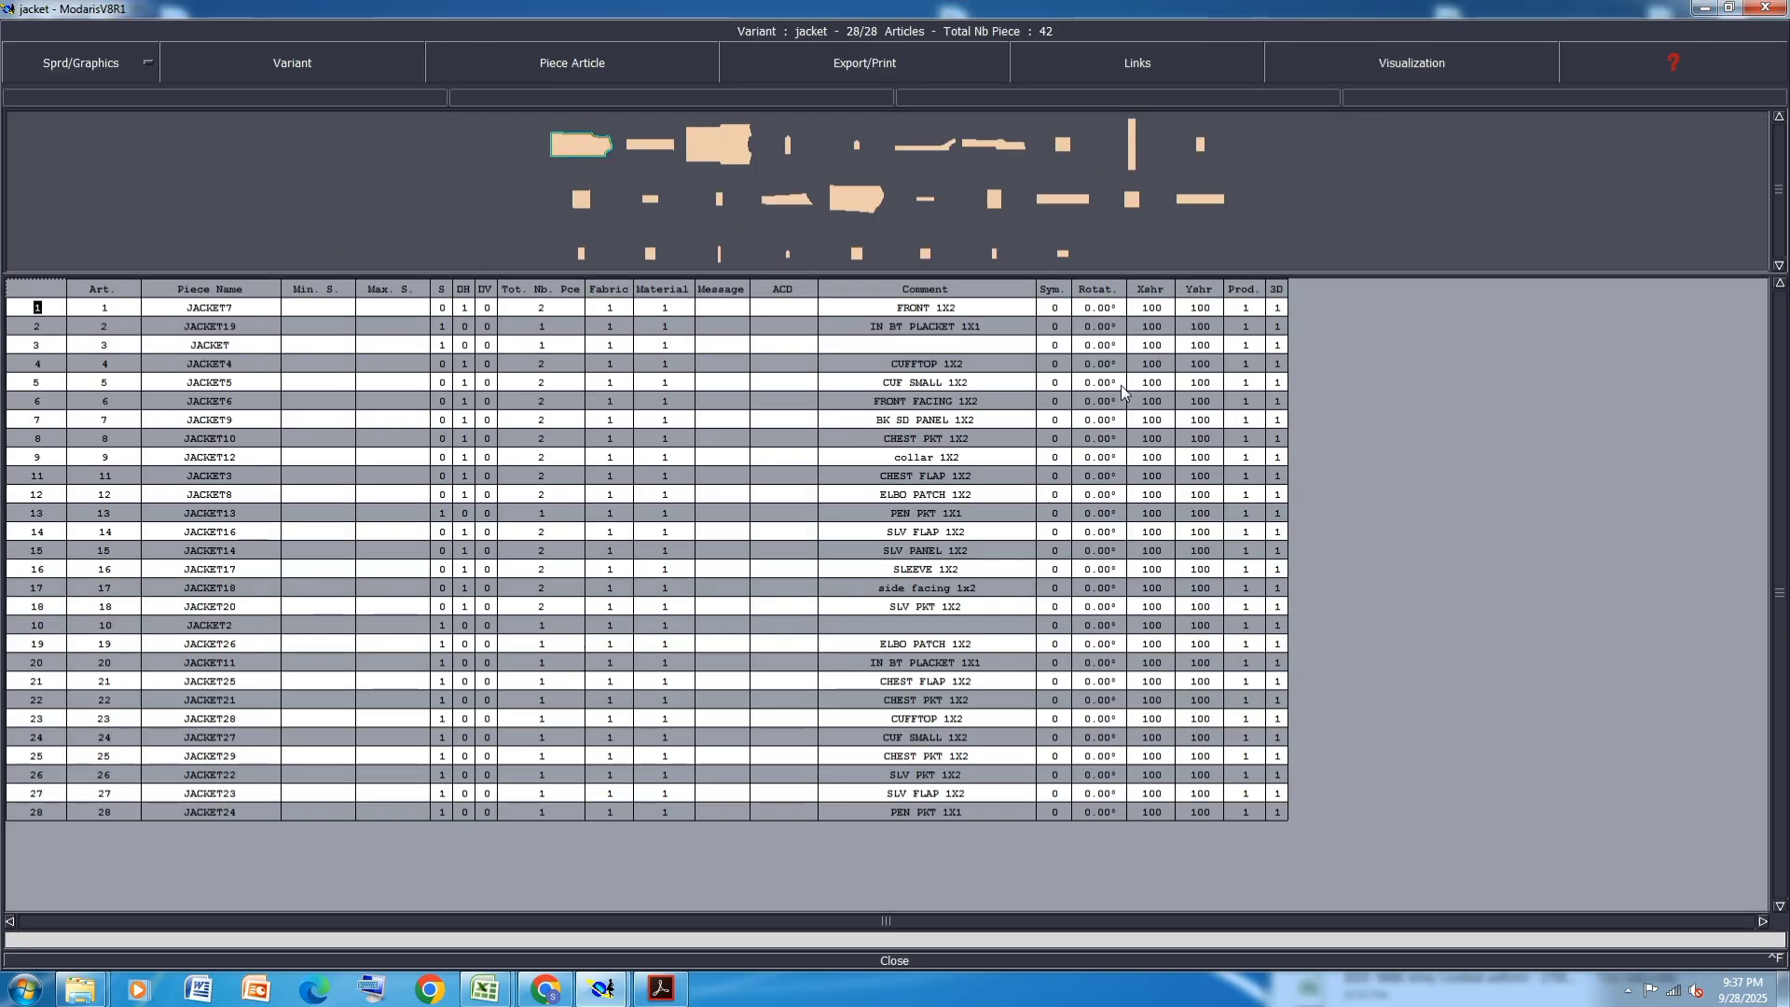
click(1133, 202)
shift+click(597, 815)
key(Return)
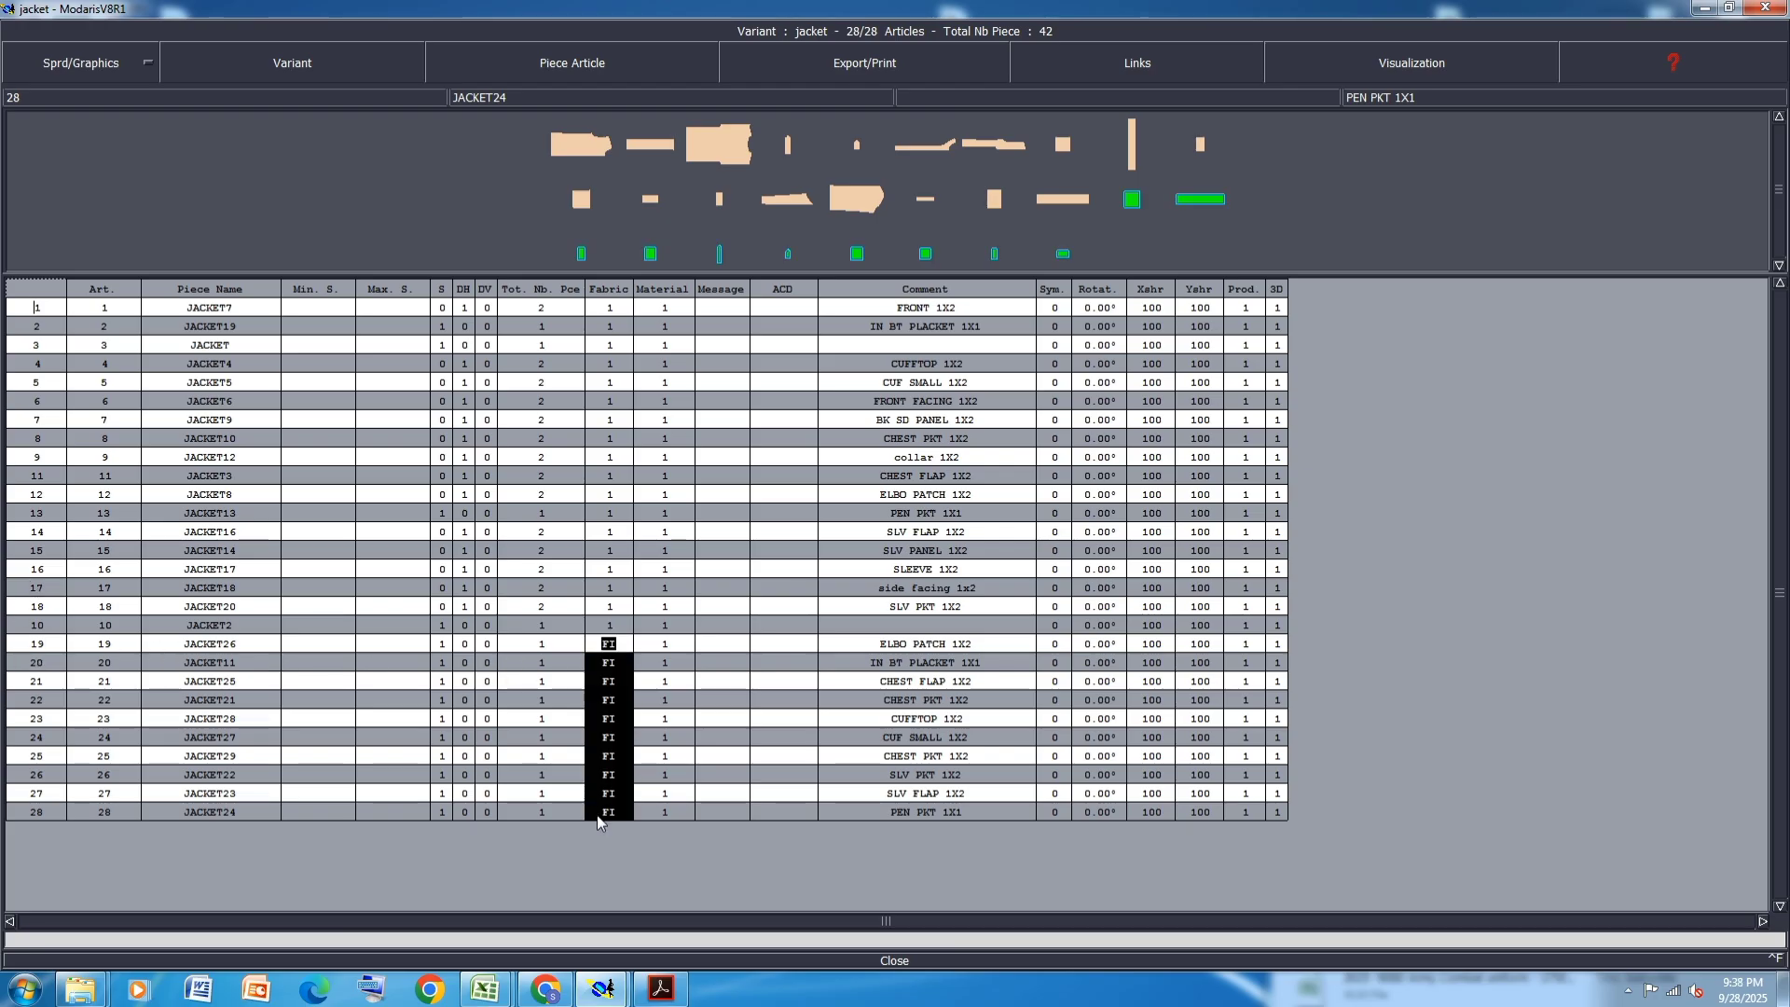
click(895, 961)
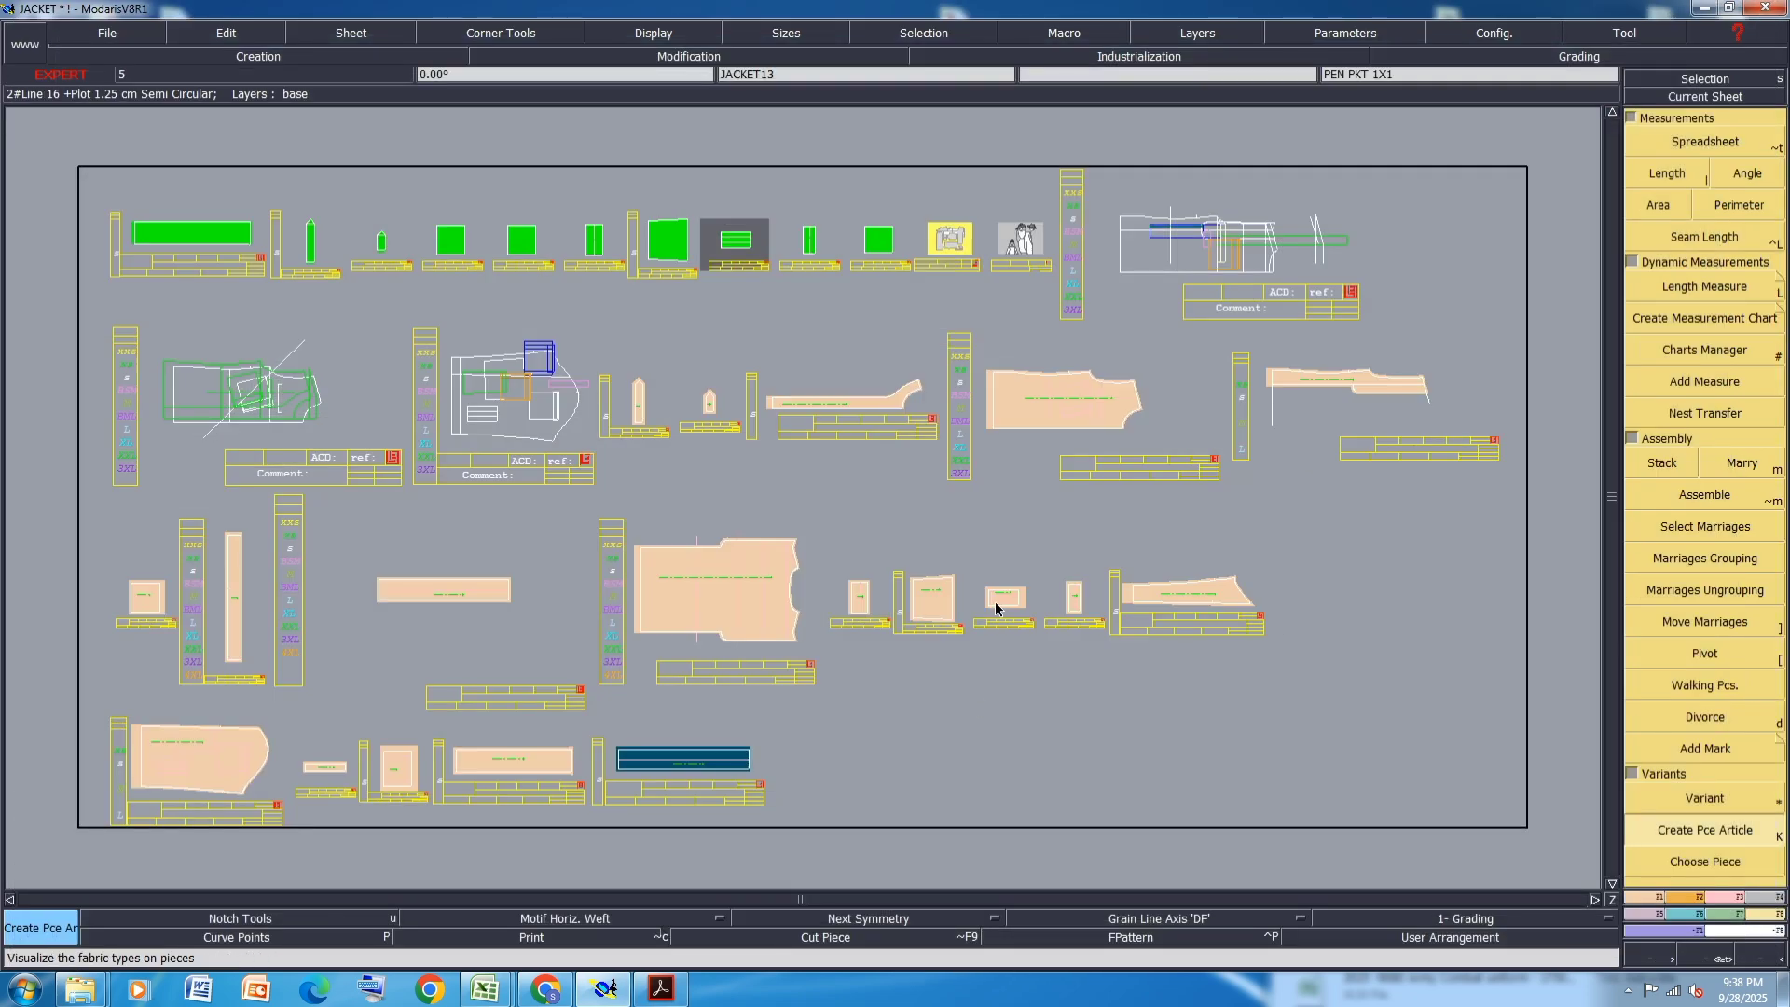
- Apply the "2025 -9080 Army Combat uniform - 1750sets" folder to all access paths and save the model
key(ctrl+a)
click(1285, 40)
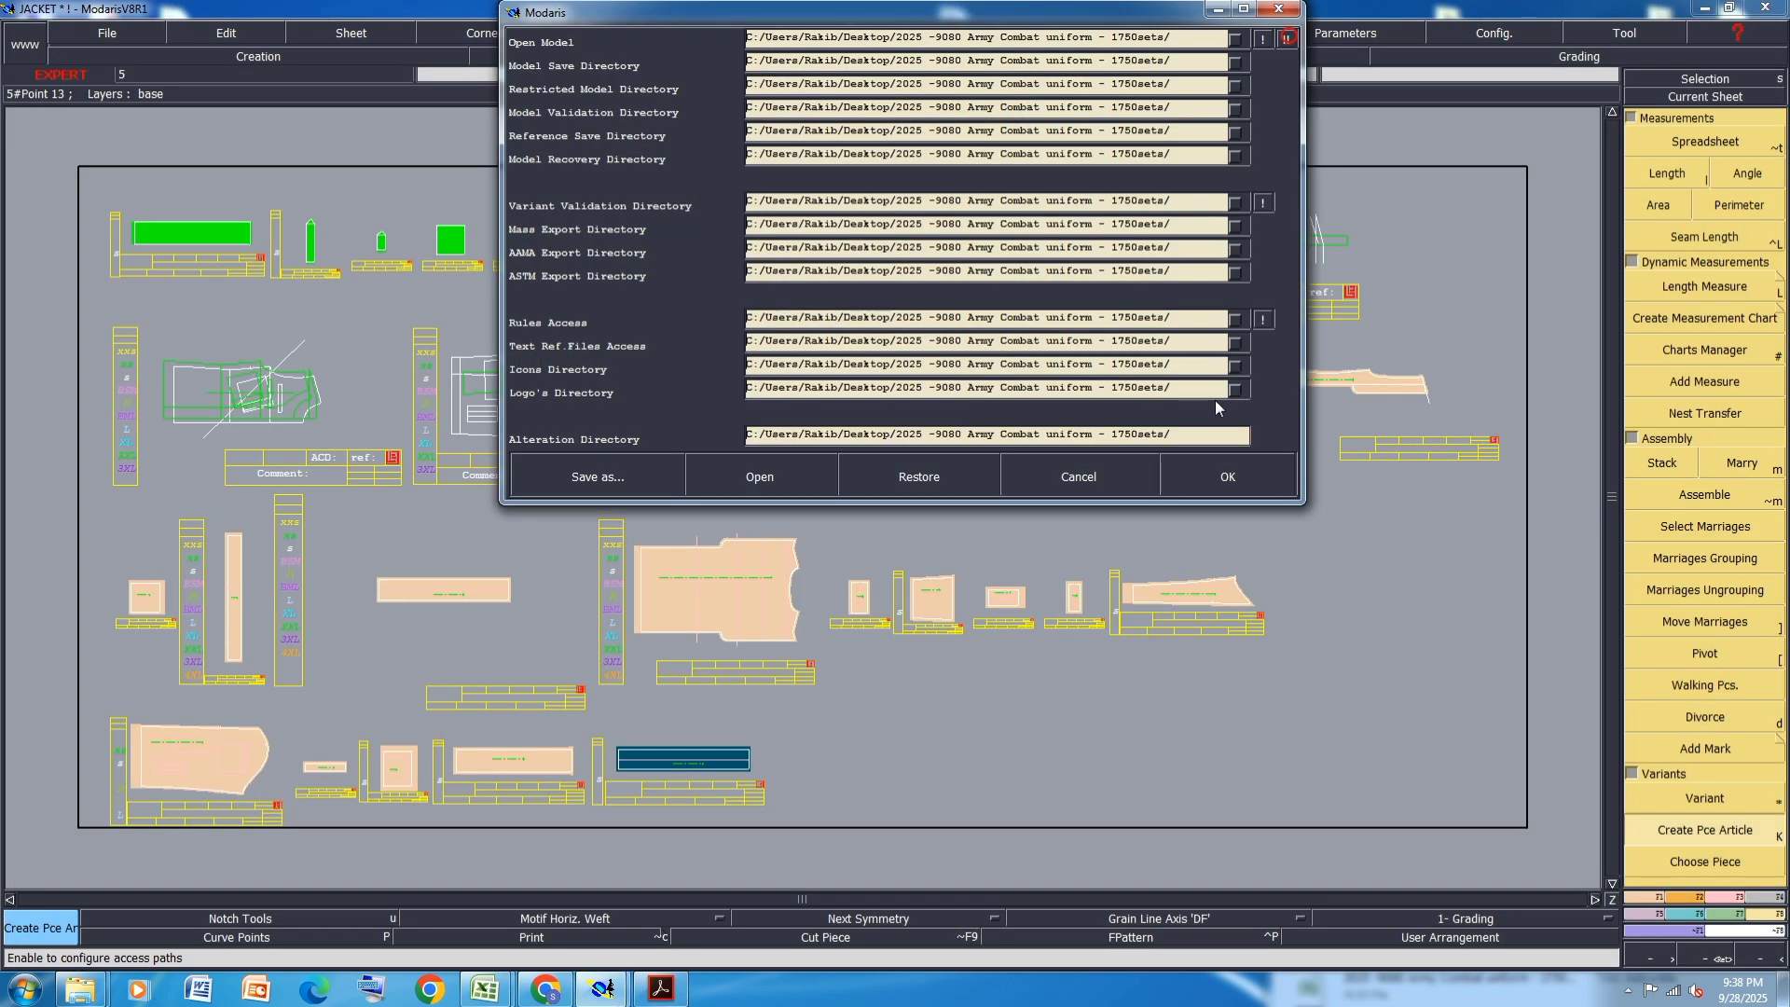
click(1214, 478)
key(ctrl+s)
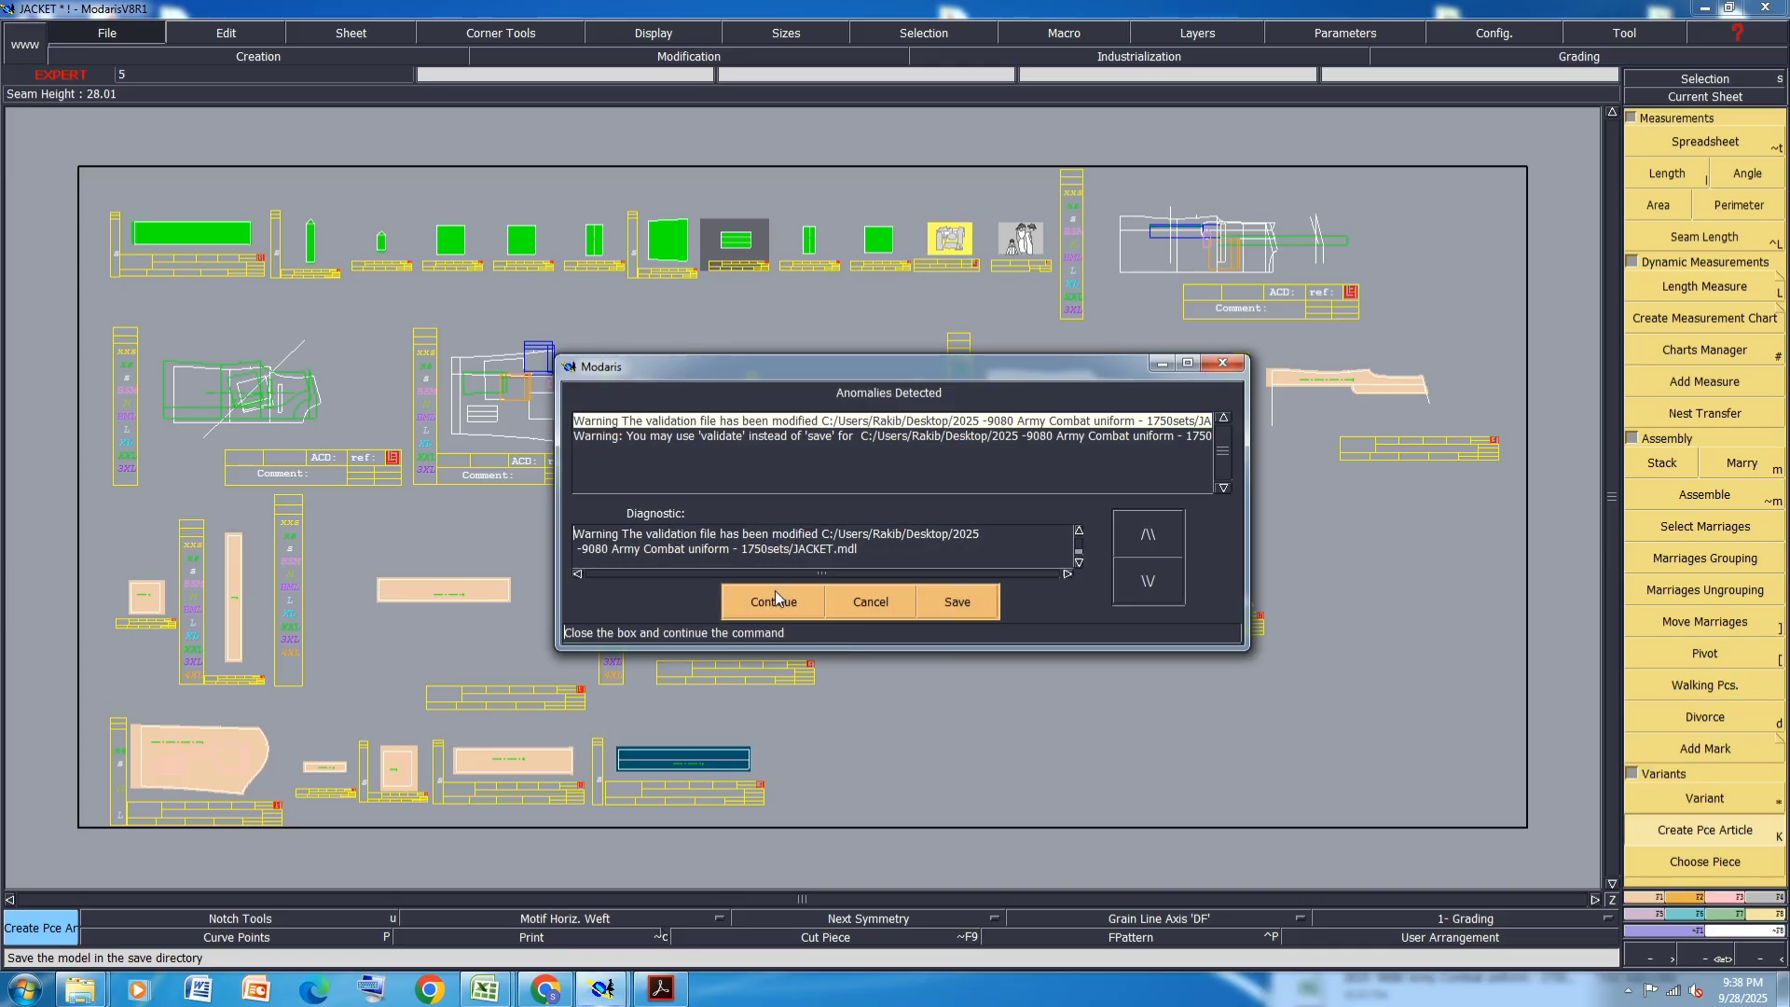
click(775, 590)
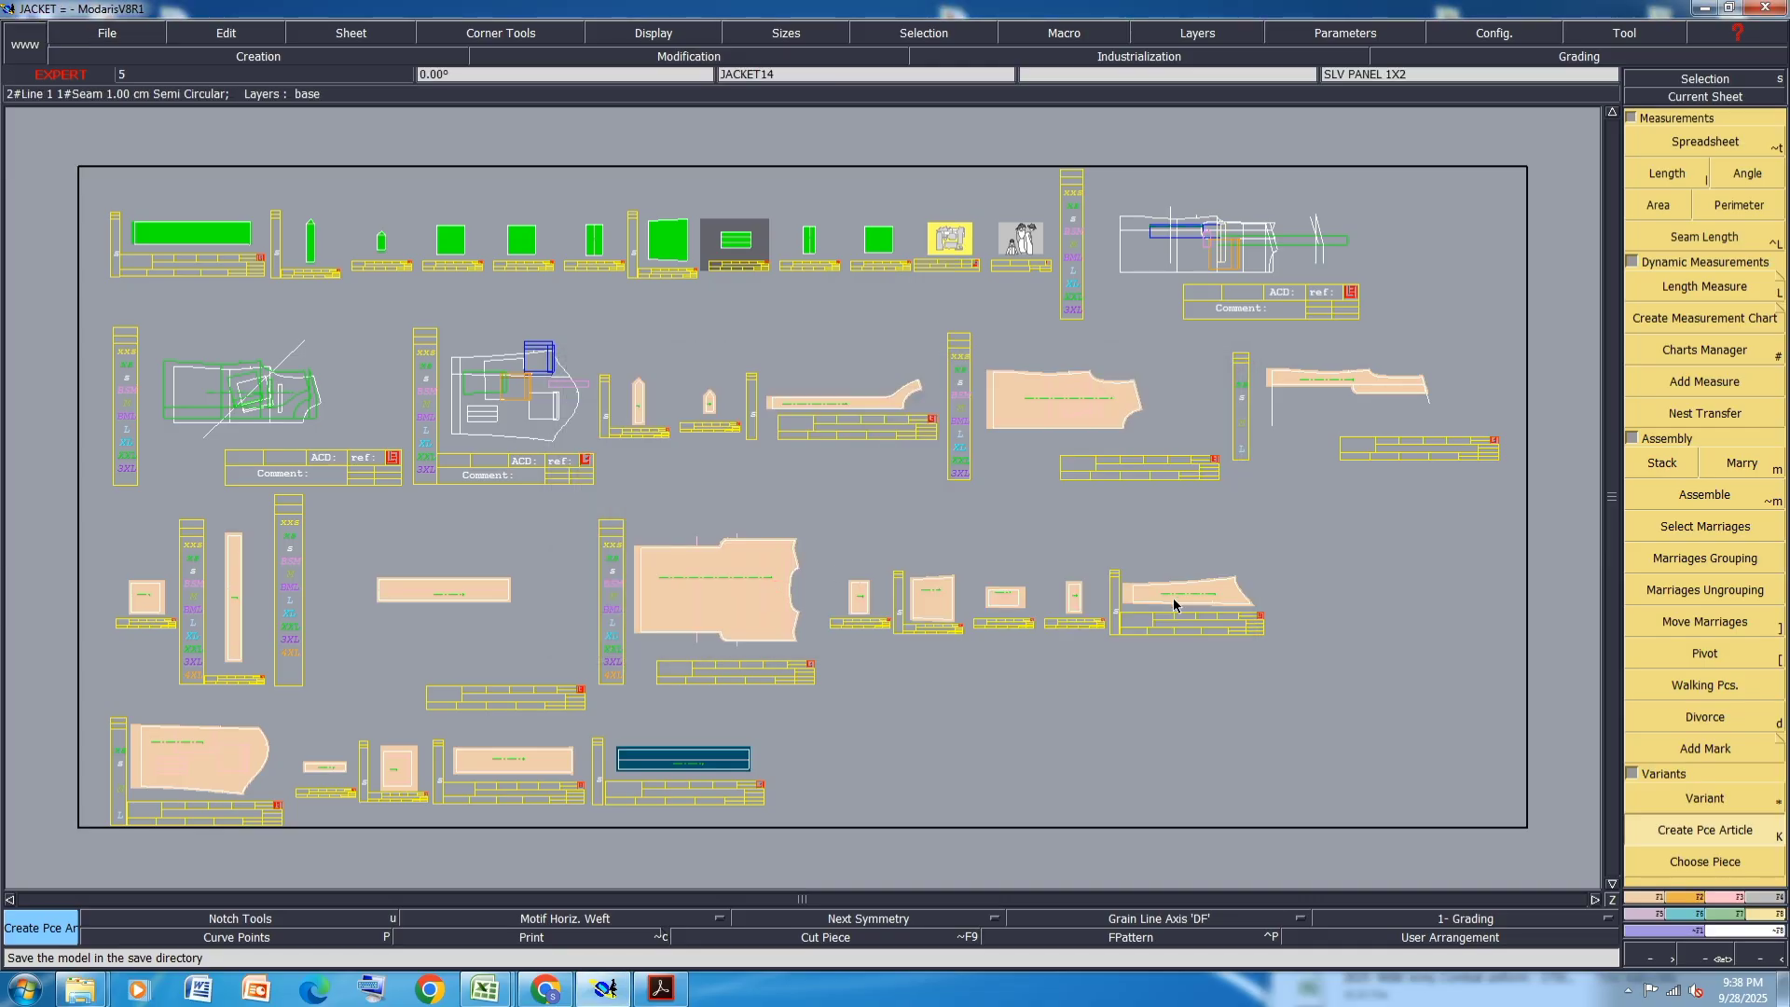
click(1626, 990)
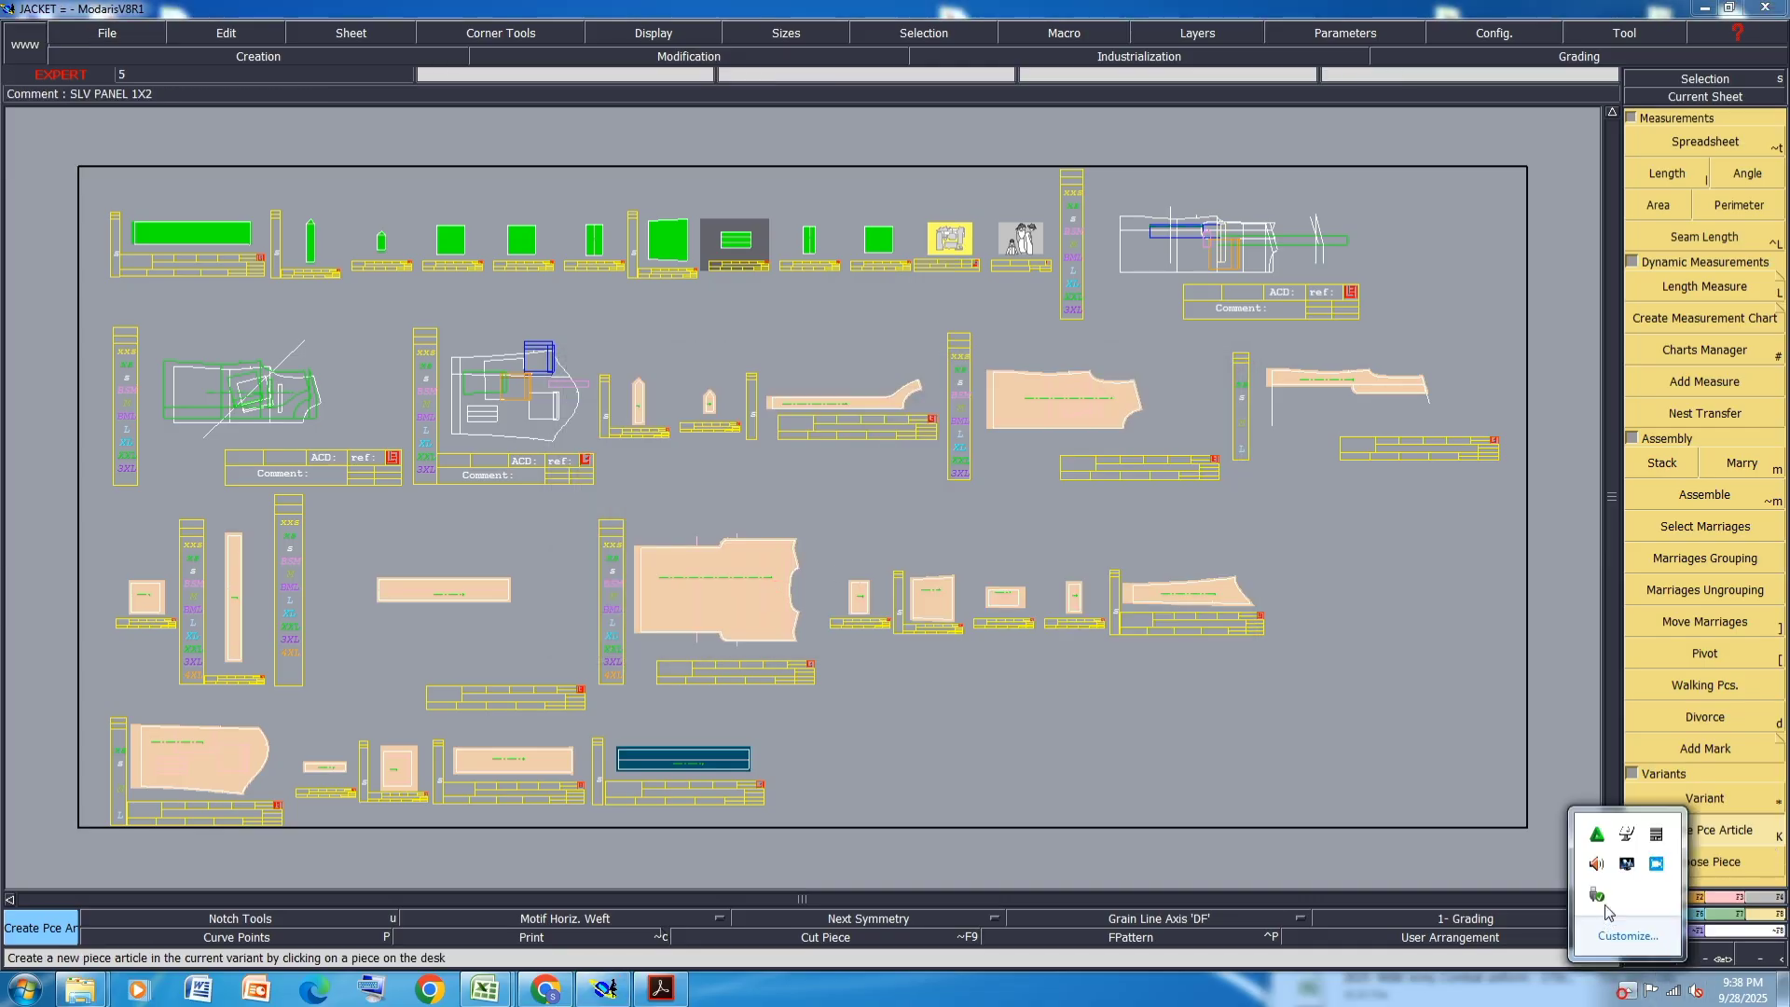
click(1657, 866)
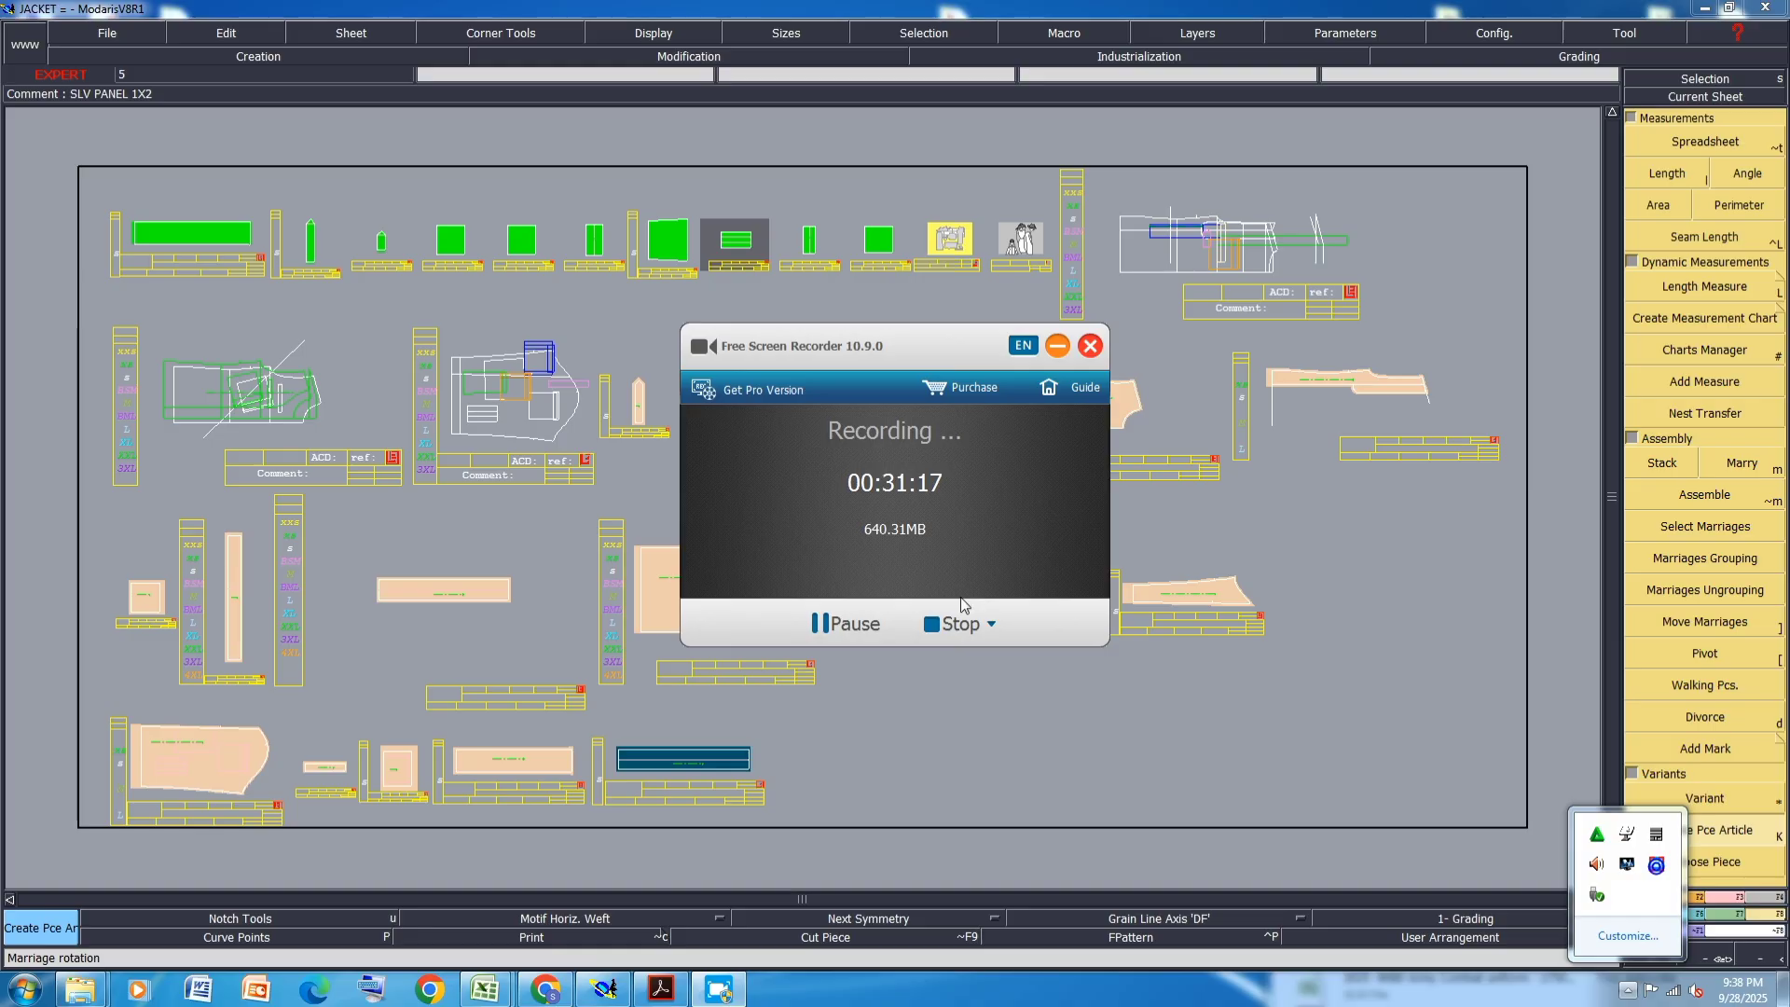
click(836, 625)
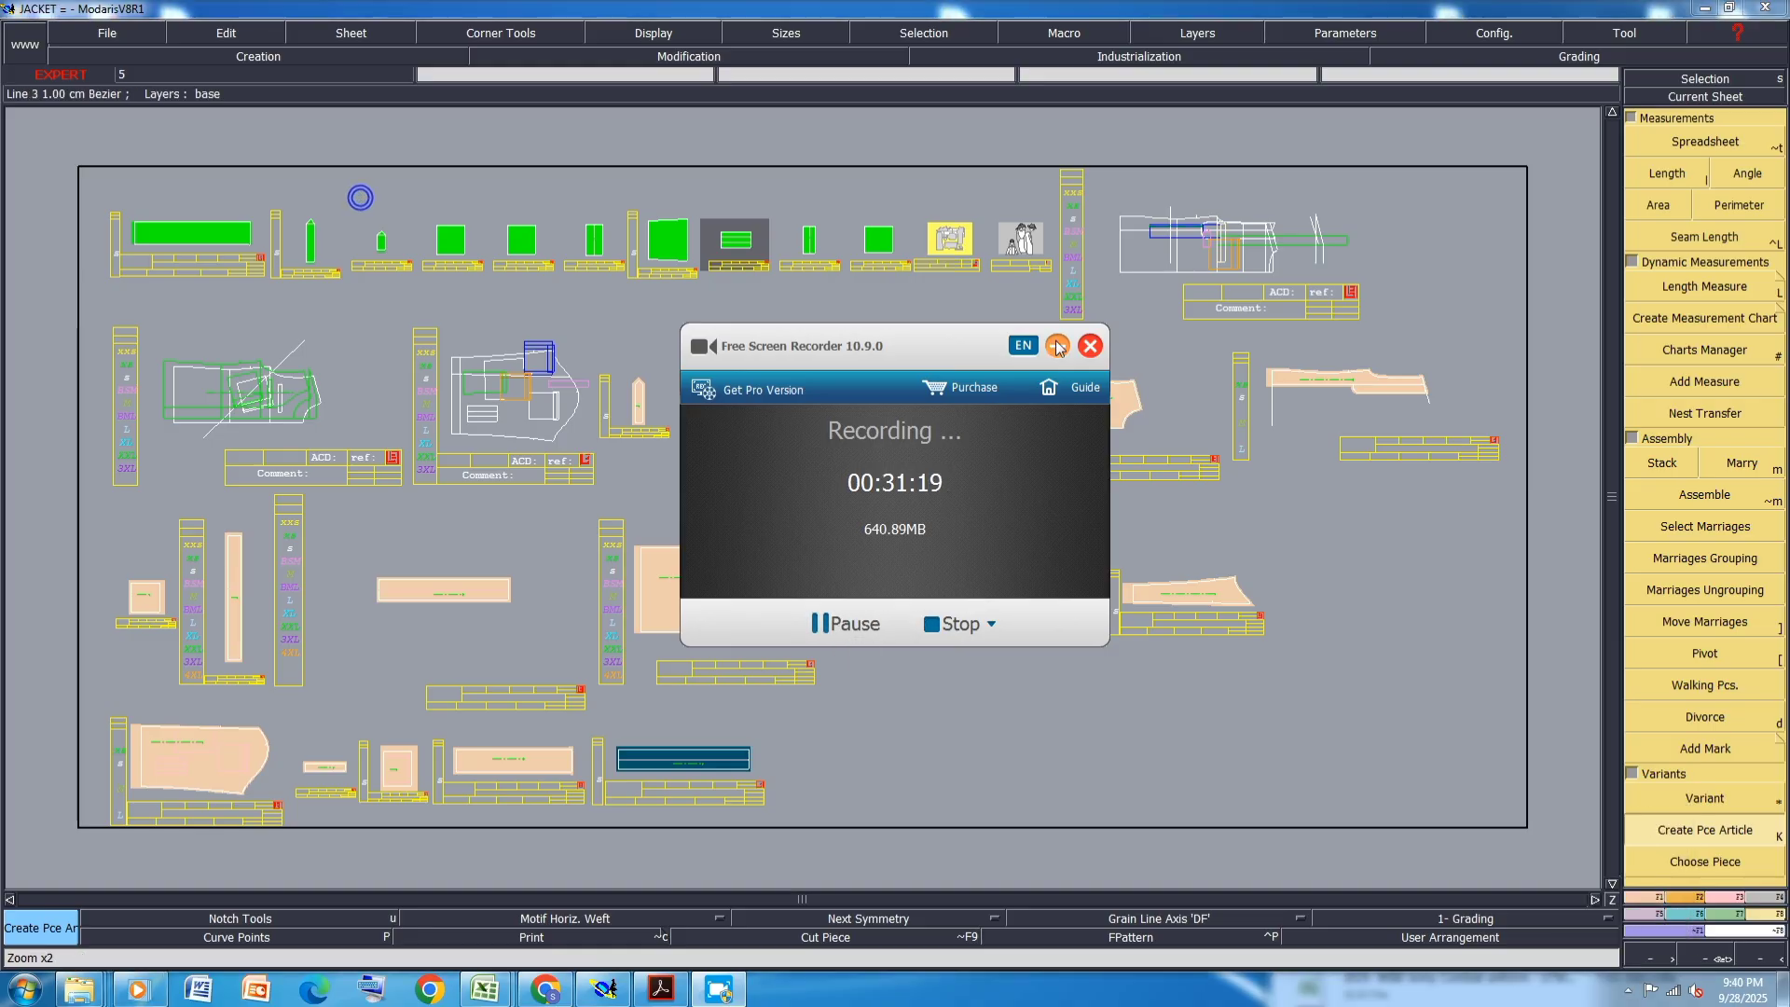
click(1058, 346)
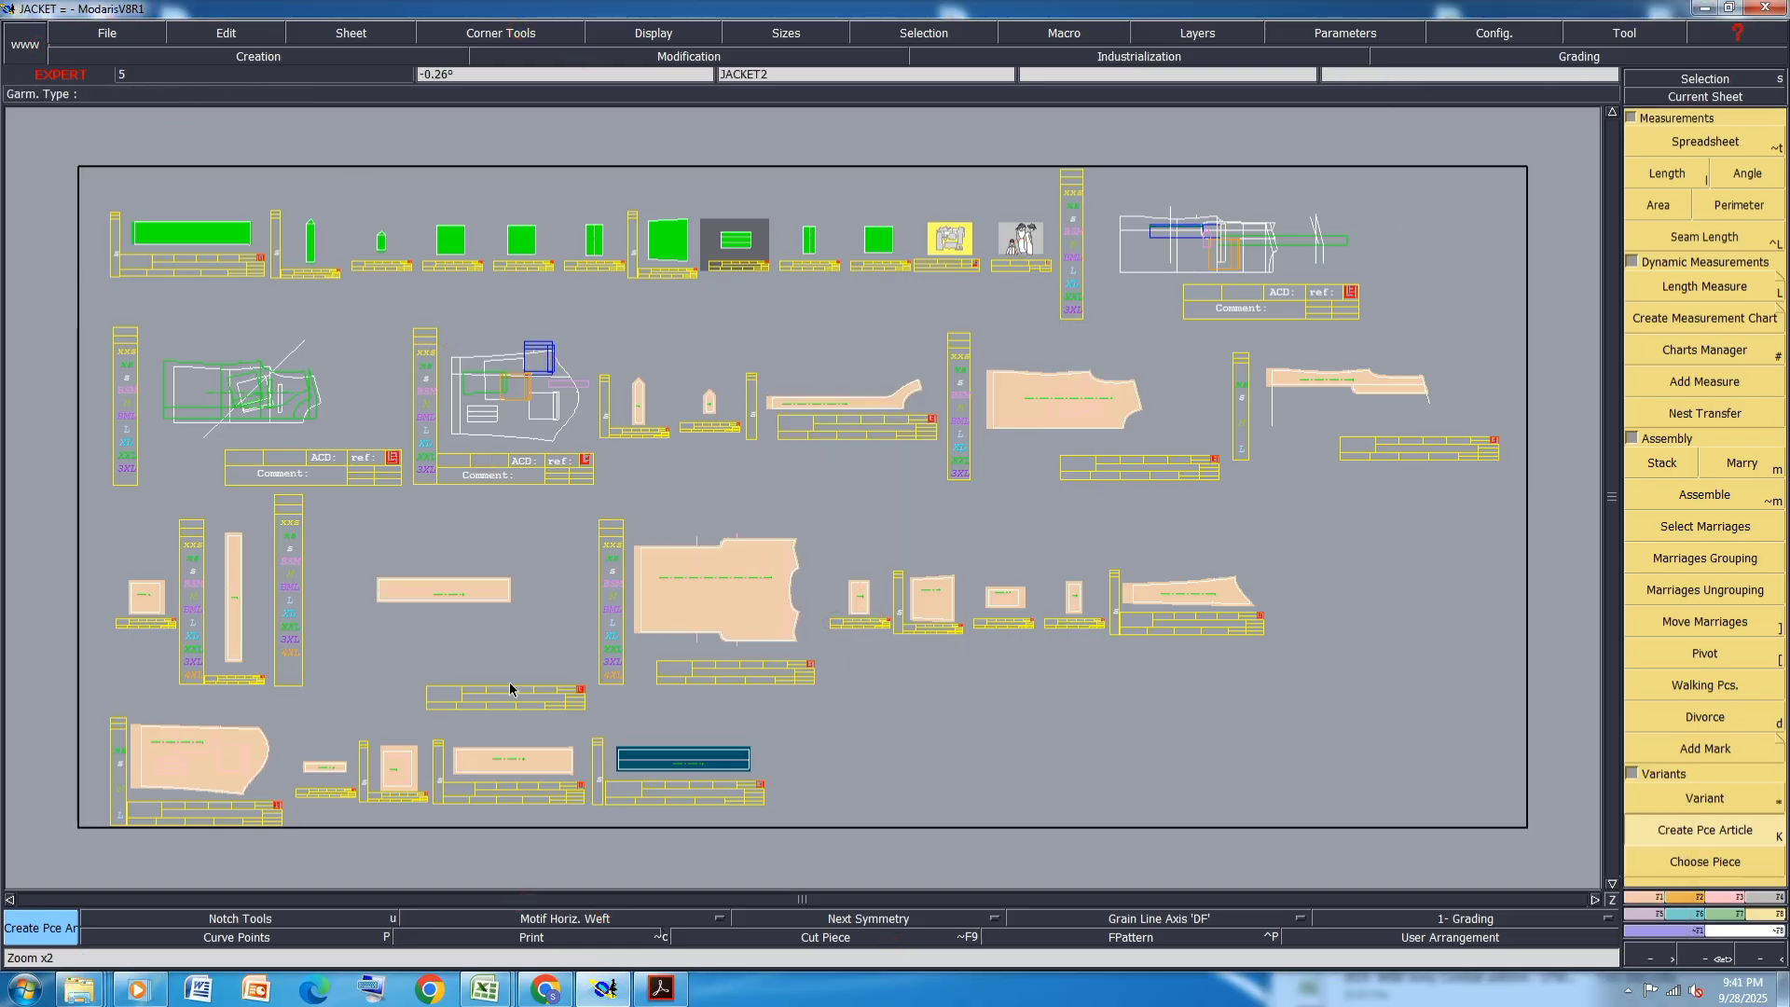
- Turn off the fabric type display, show the graded sizes on all sheets, and save the model
scroll(650, 410, up, 5)
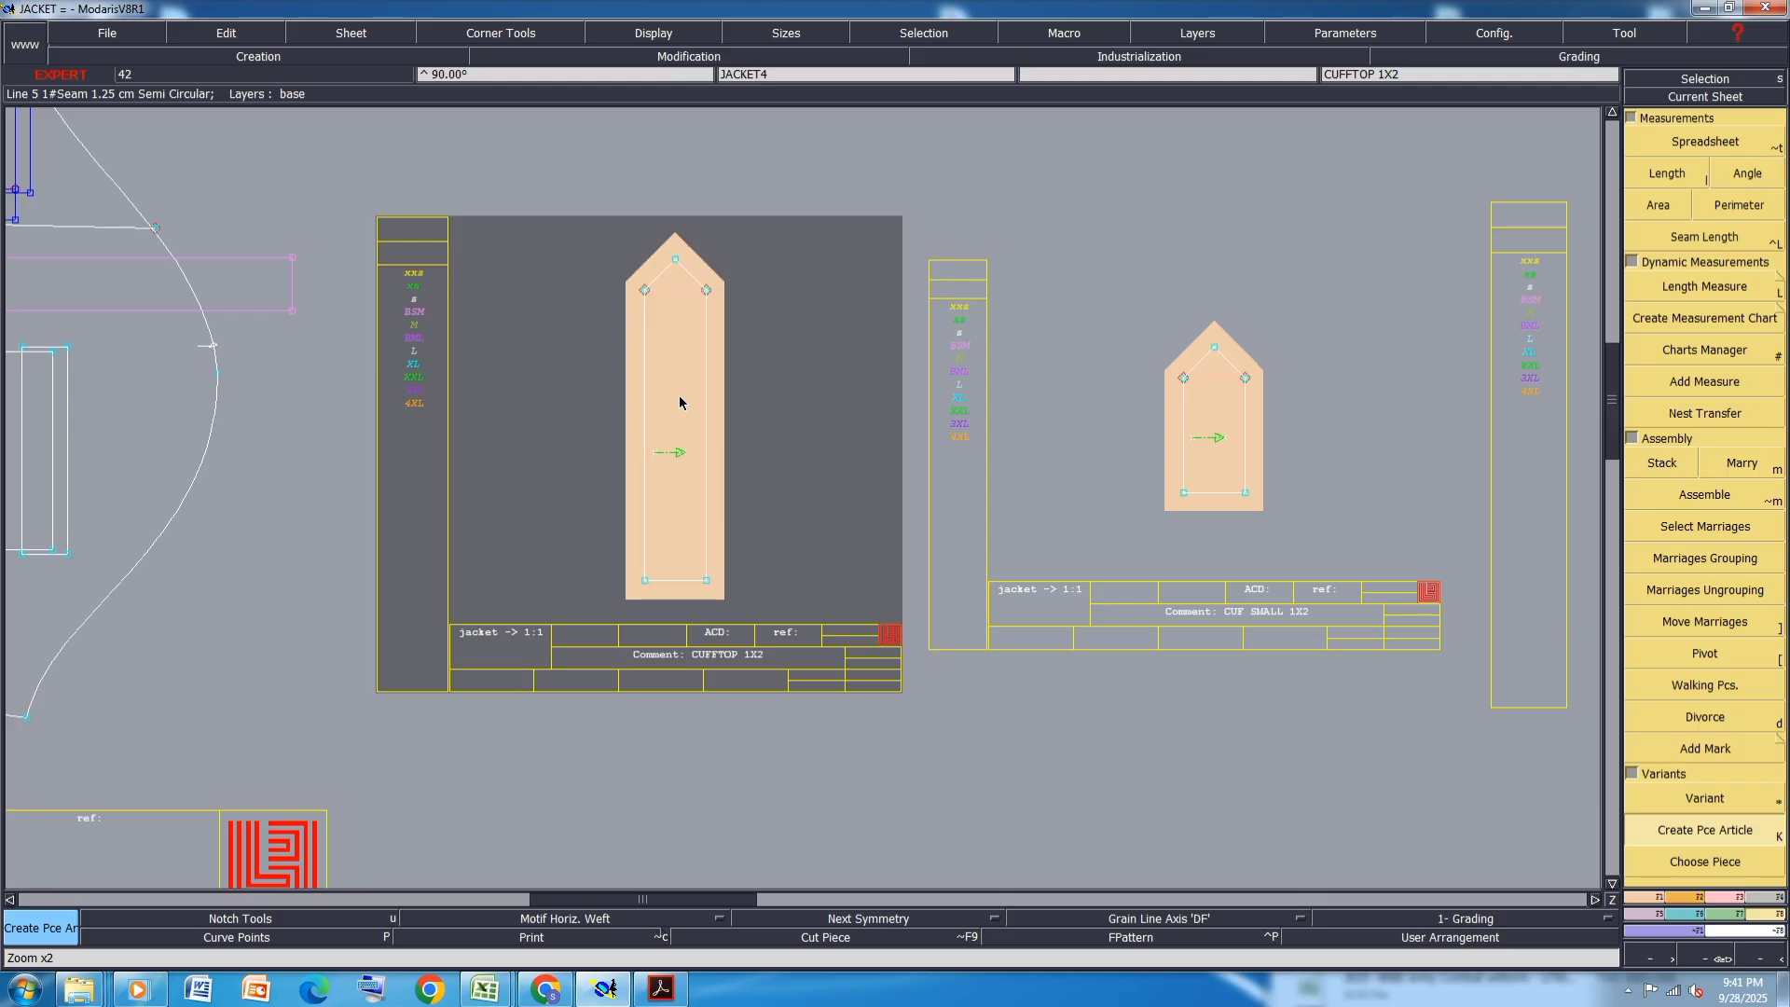
key(ctrl+f)
key(ctrl+a)
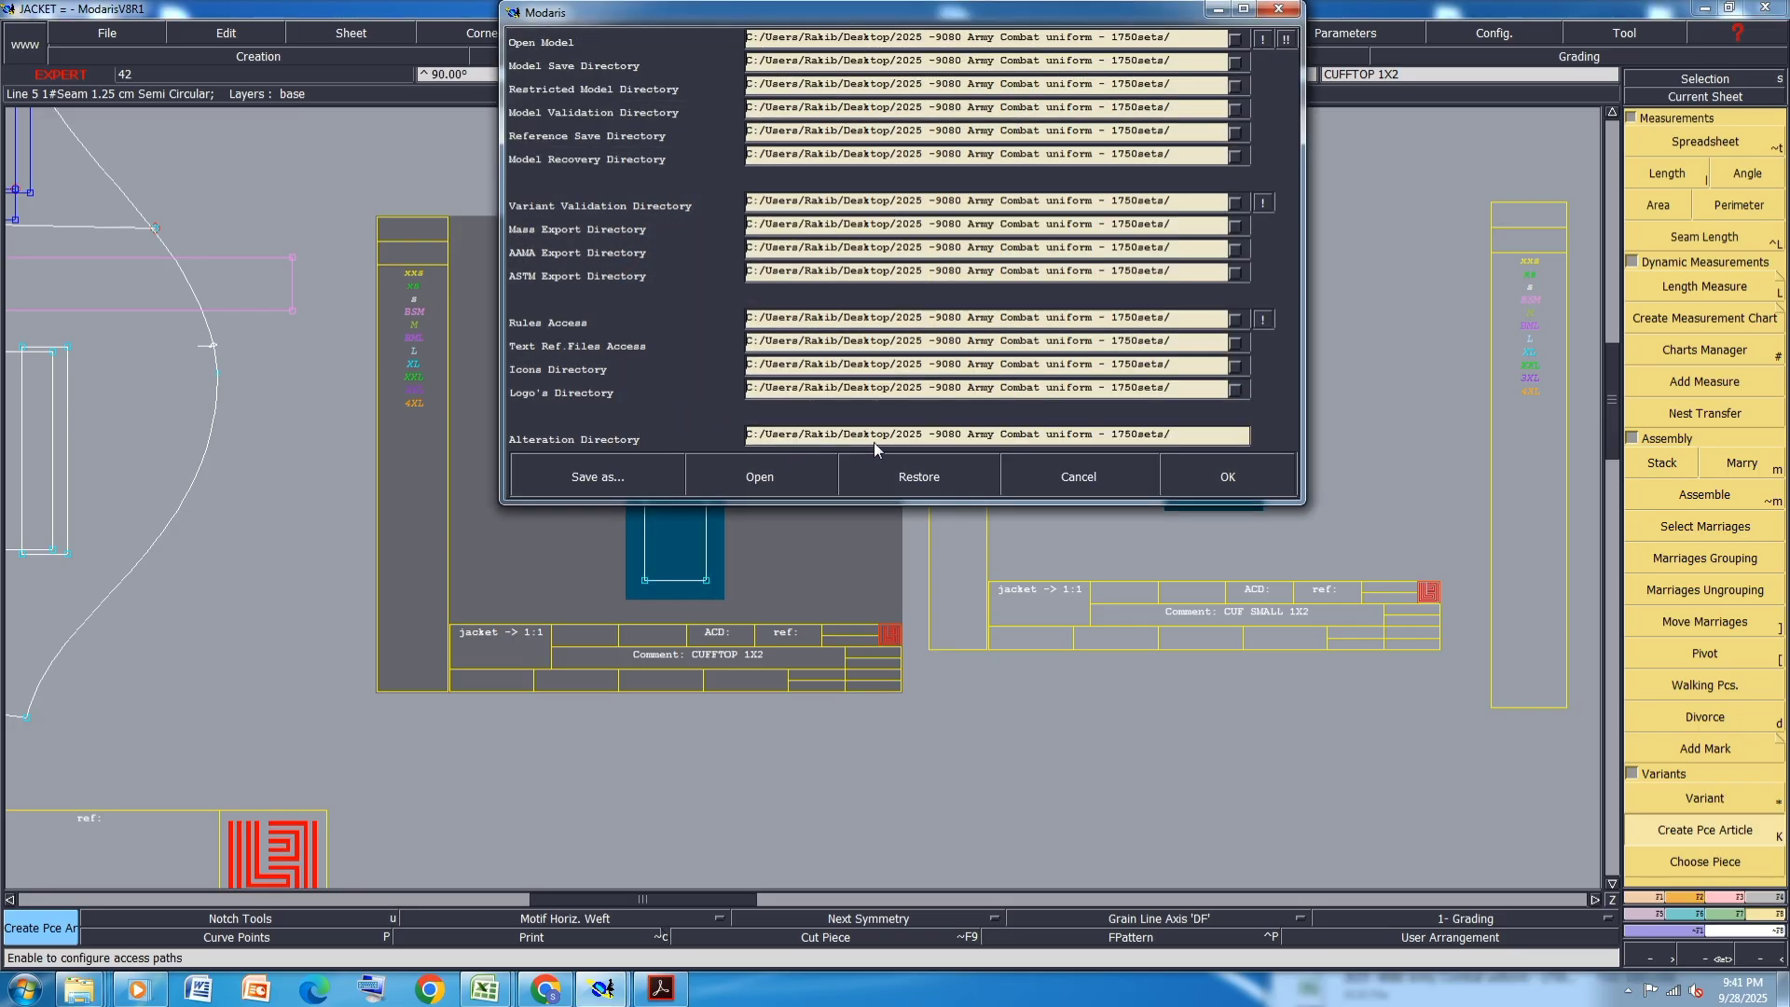
click(1226, 470)
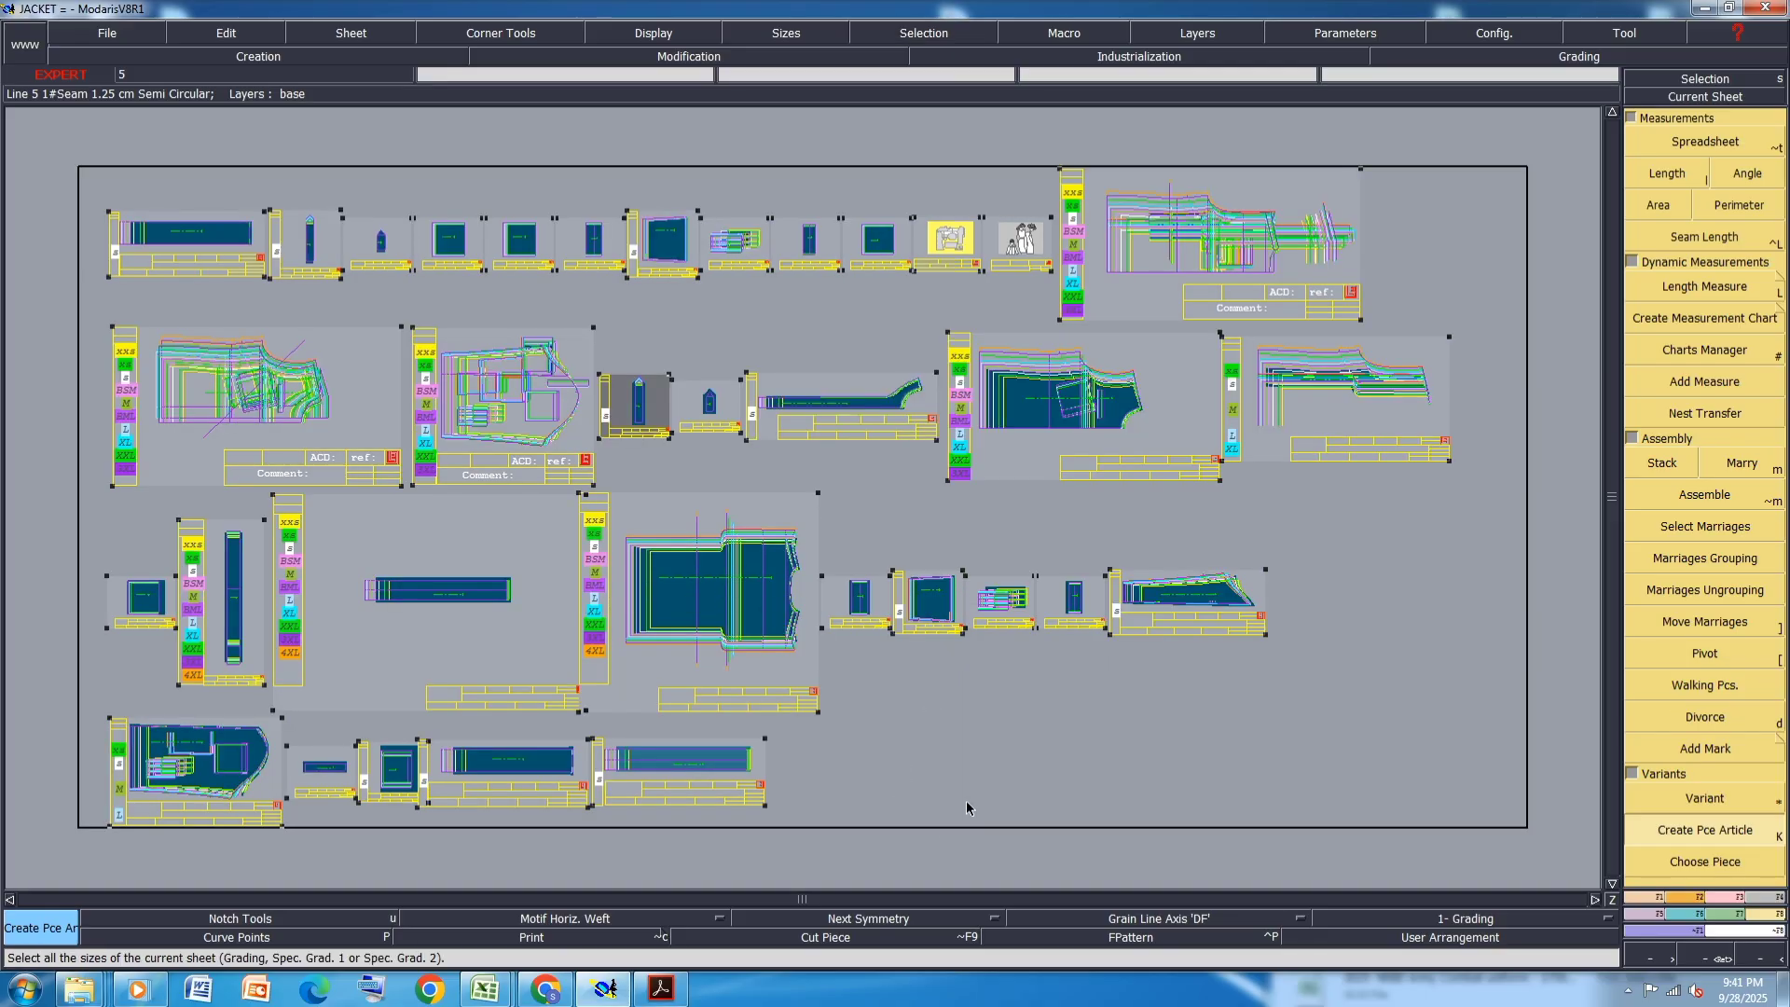
click(966, 777)
key(ctrl+s)
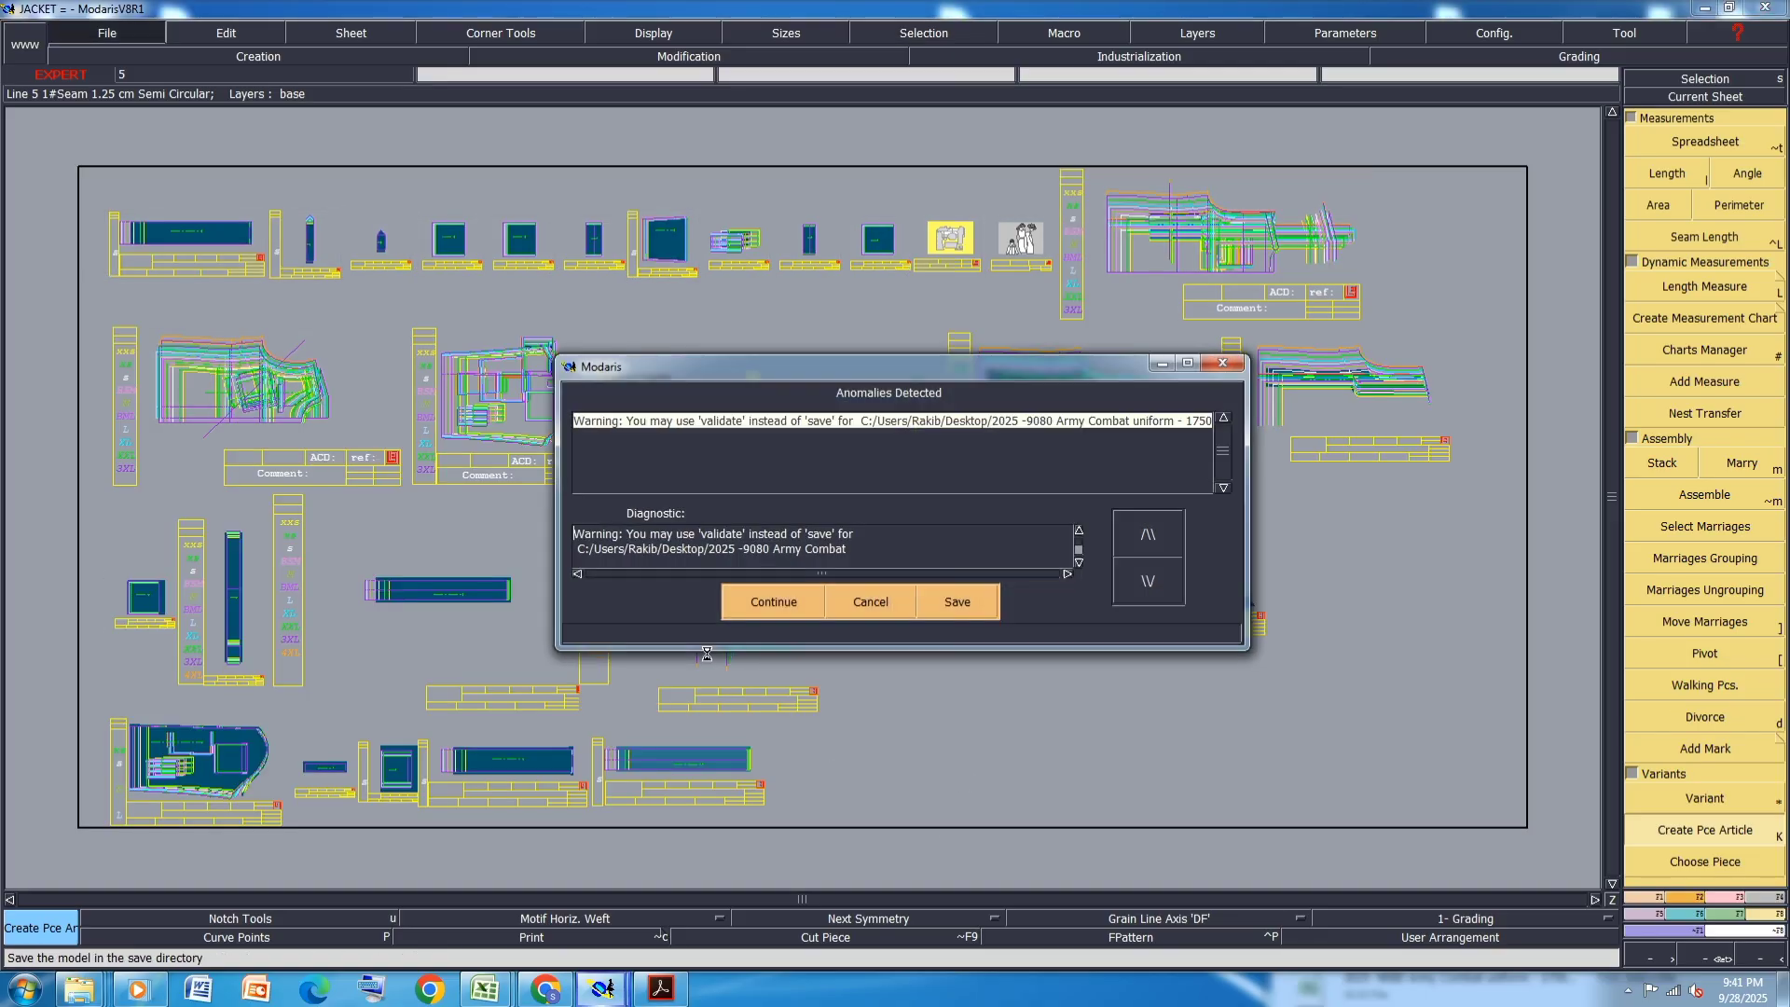
click(774, 603)
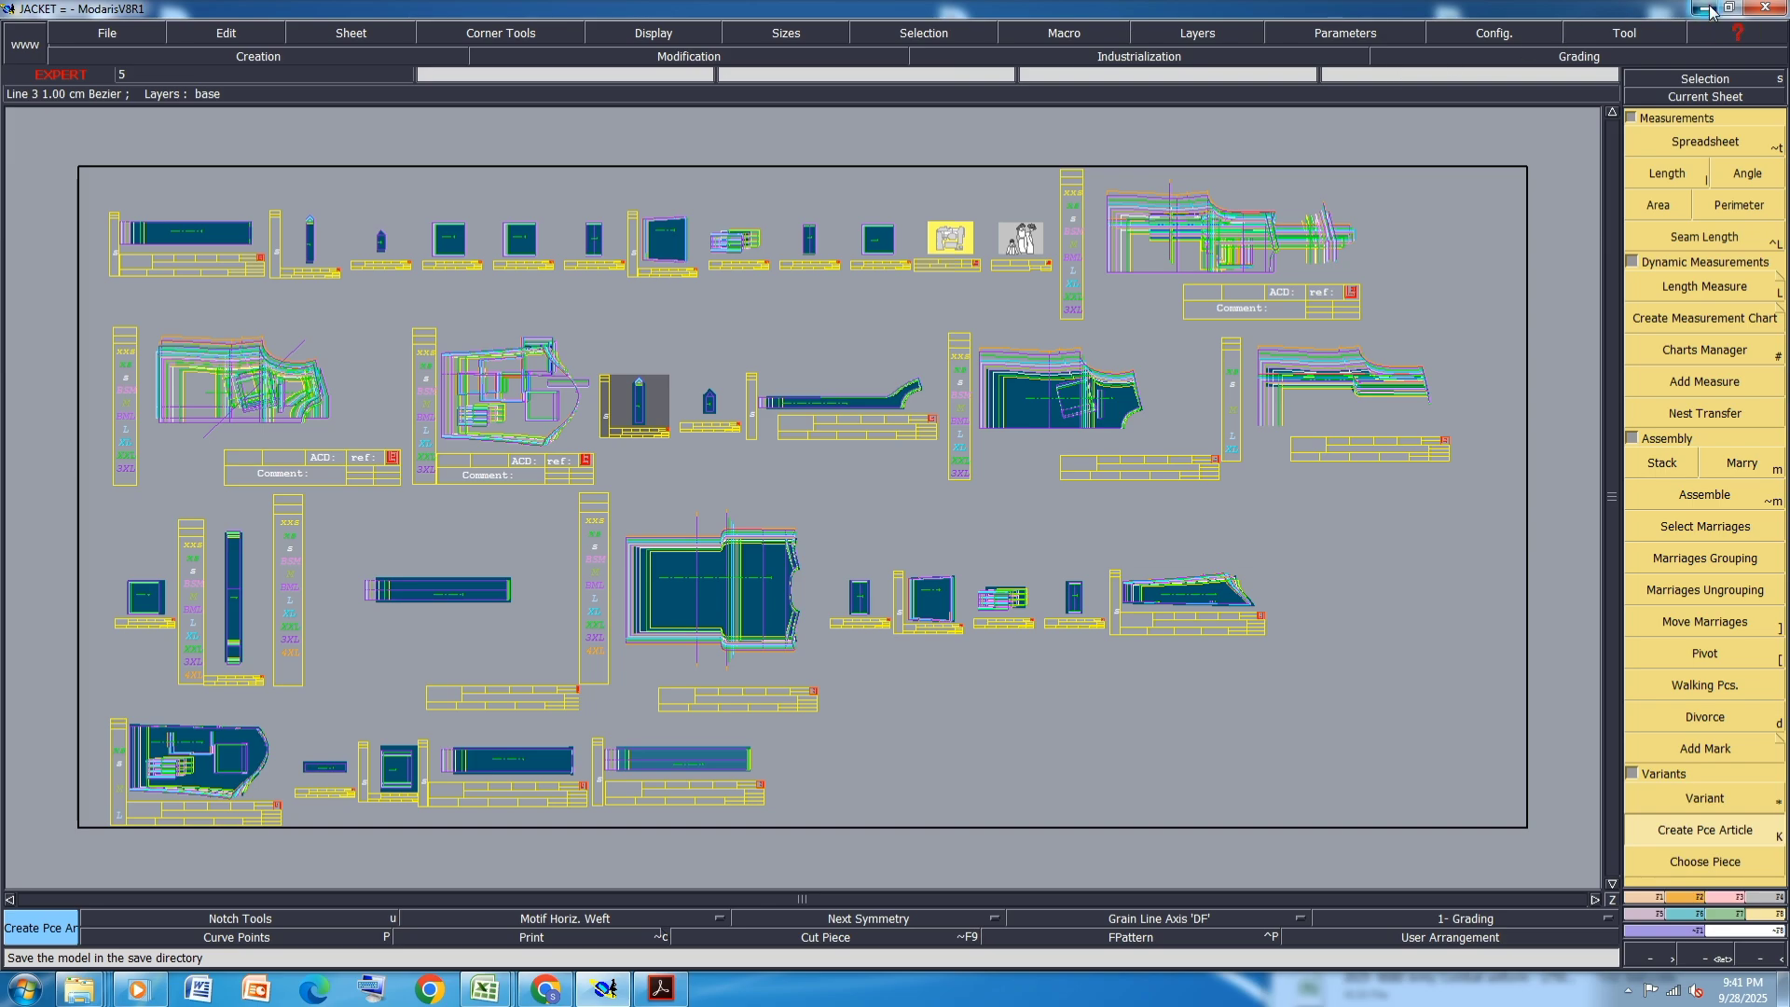
- Switch to the media player and play the video of the camouflage pocket with its flap
click(1708, 8)
click(893, 938)
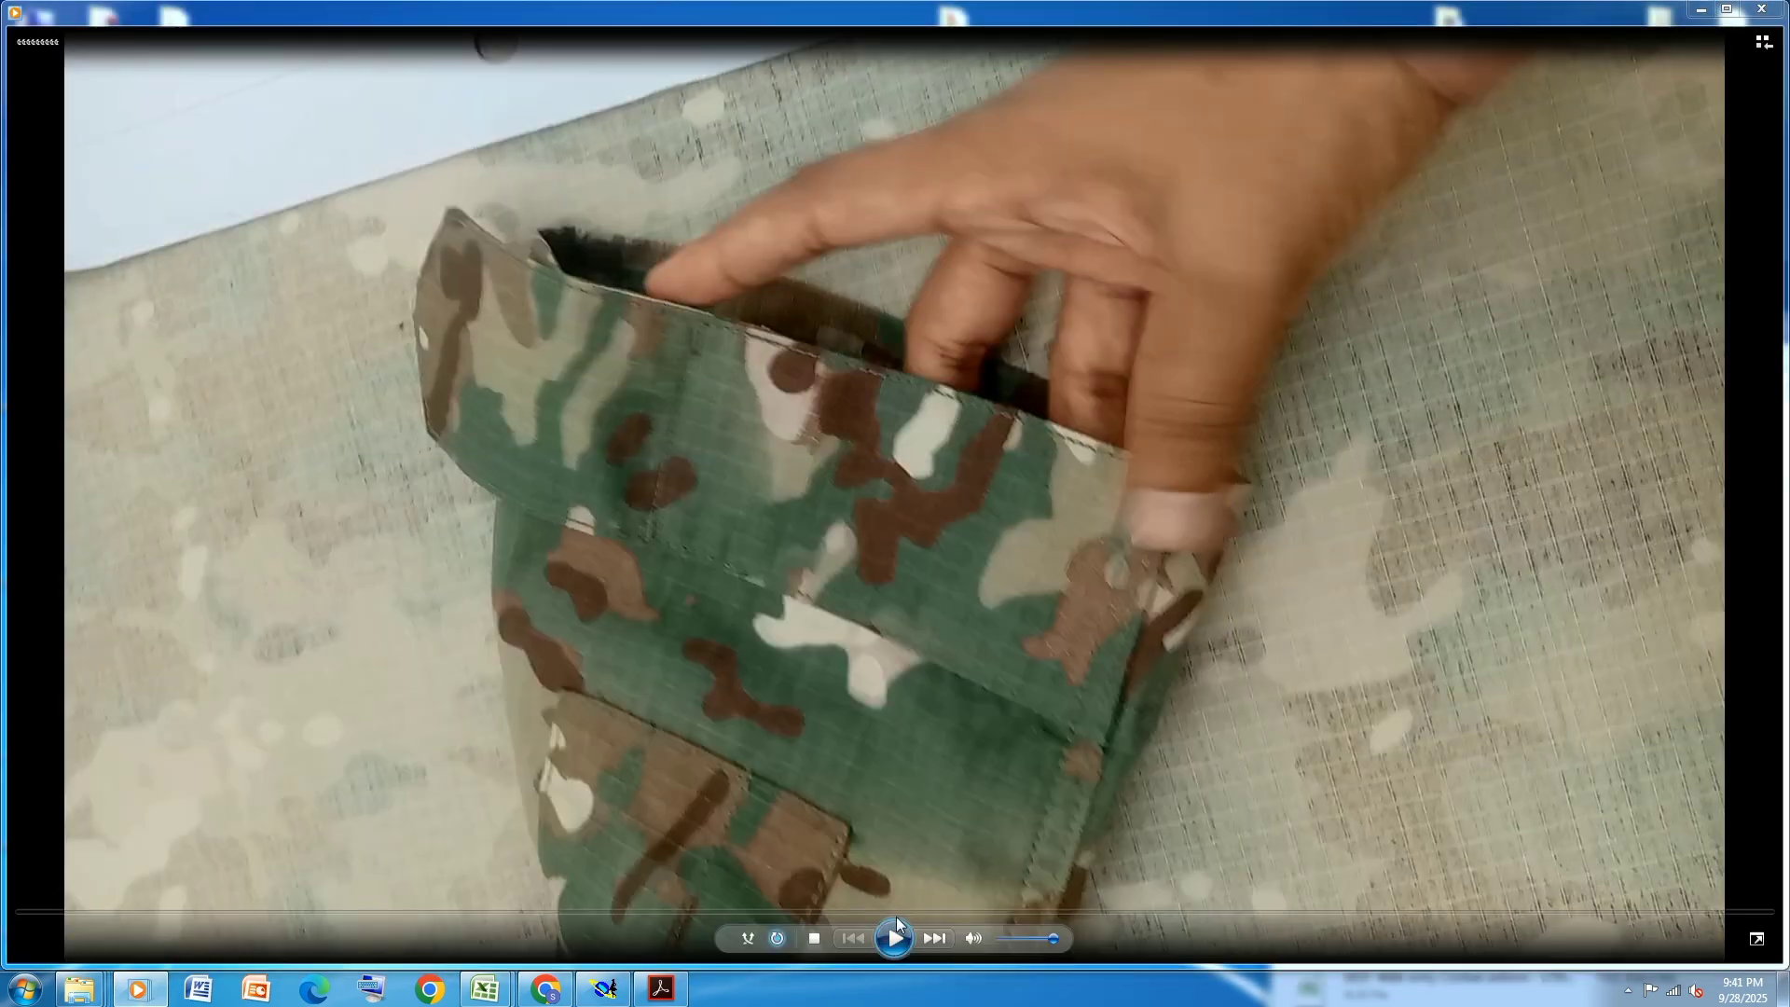